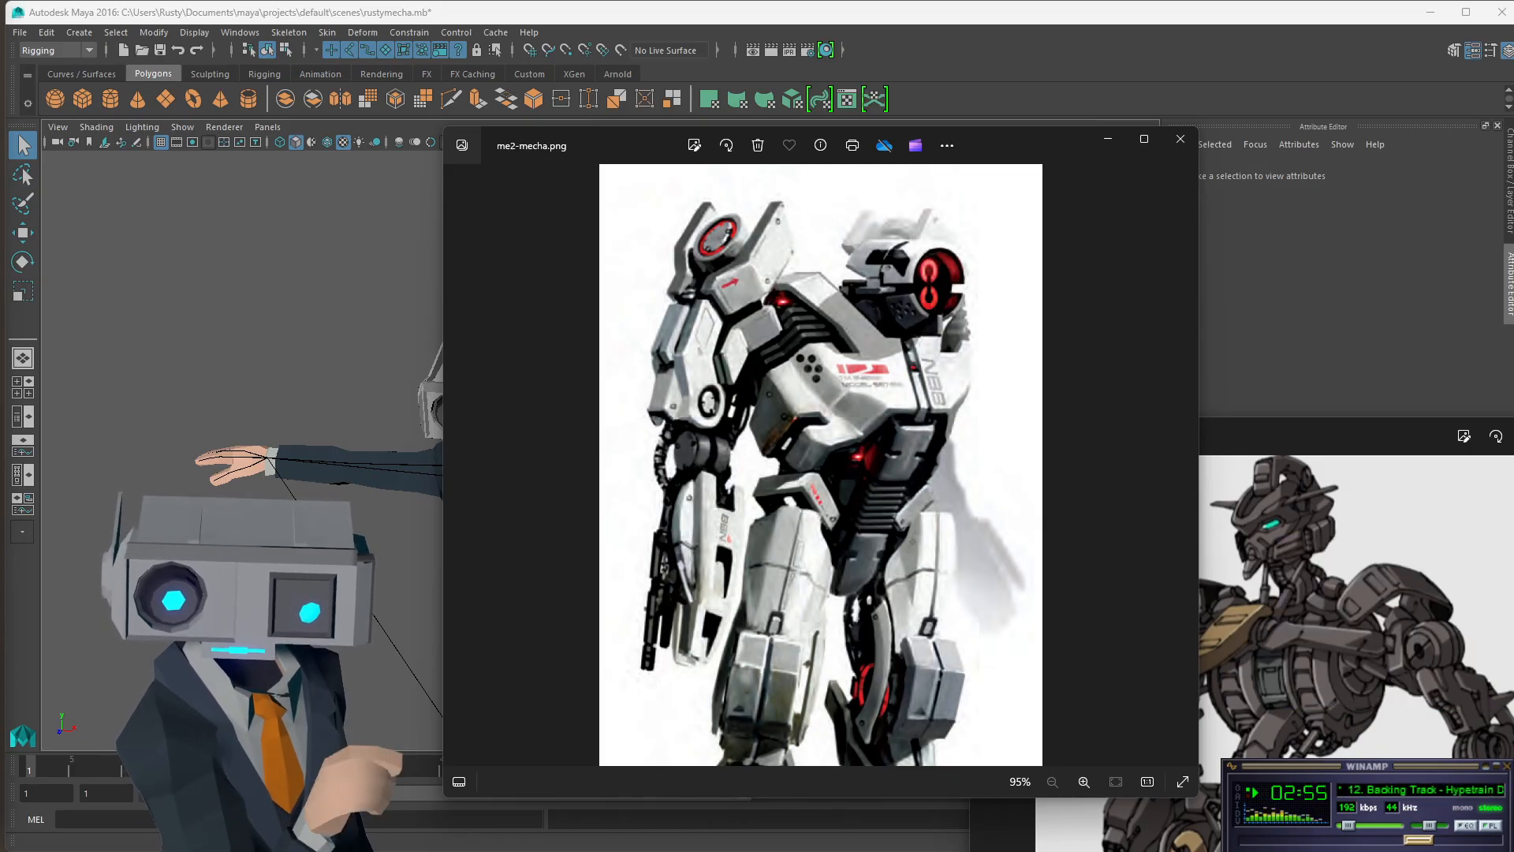
- Close the me2-mecha.png reference, then open AC6-trailer2.png and enlarge its window to study the mech design
{"action": "left_click", "coordinate": [1180, 139]}
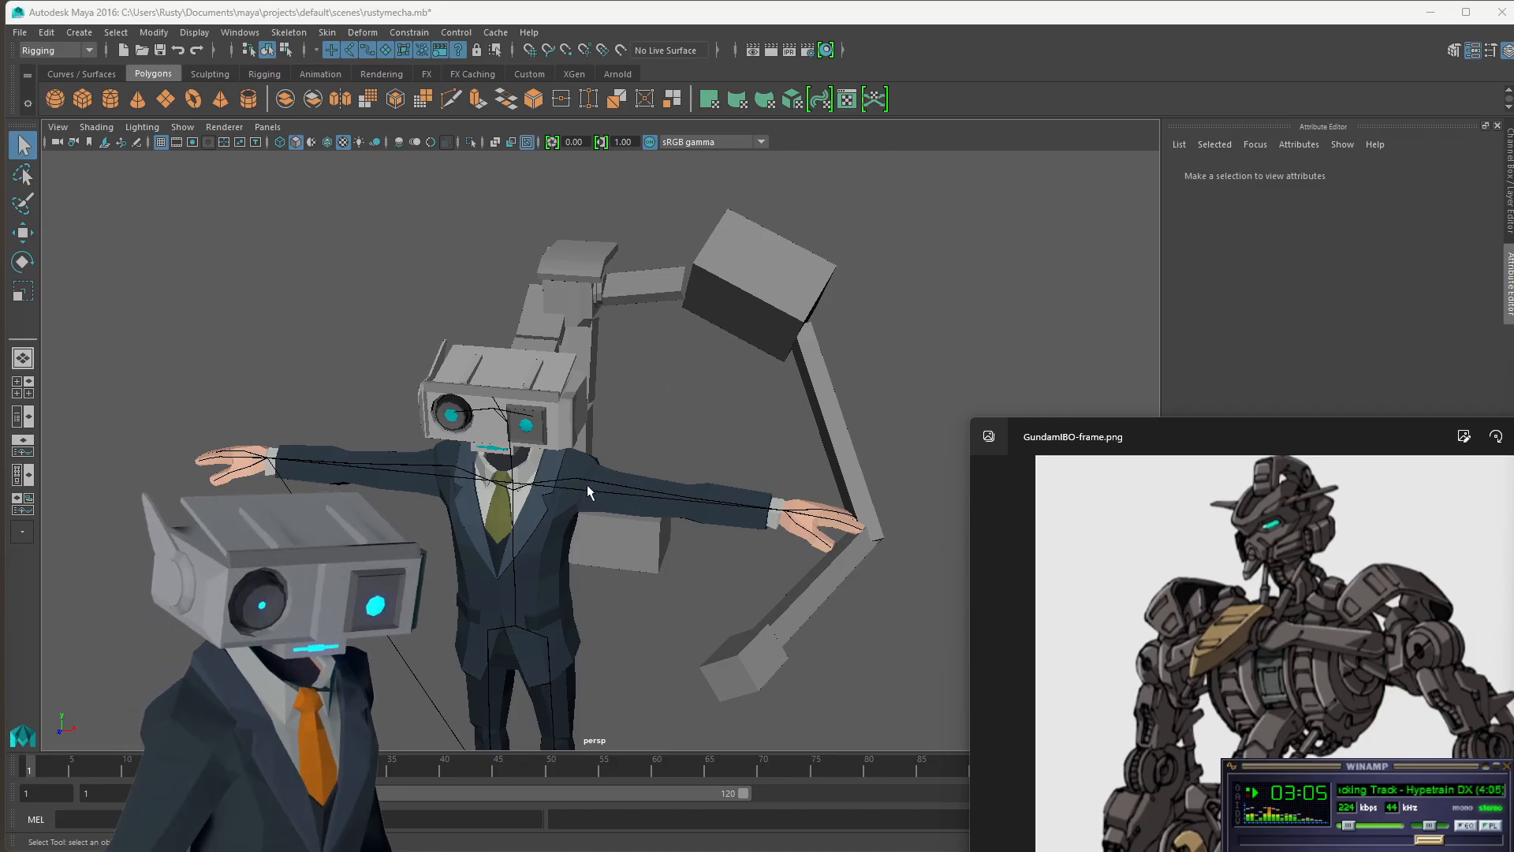
{"action": "left_click_drag", "start_coordinate": [671, 427], "coordinate": [732, 368], "text": "alt"}
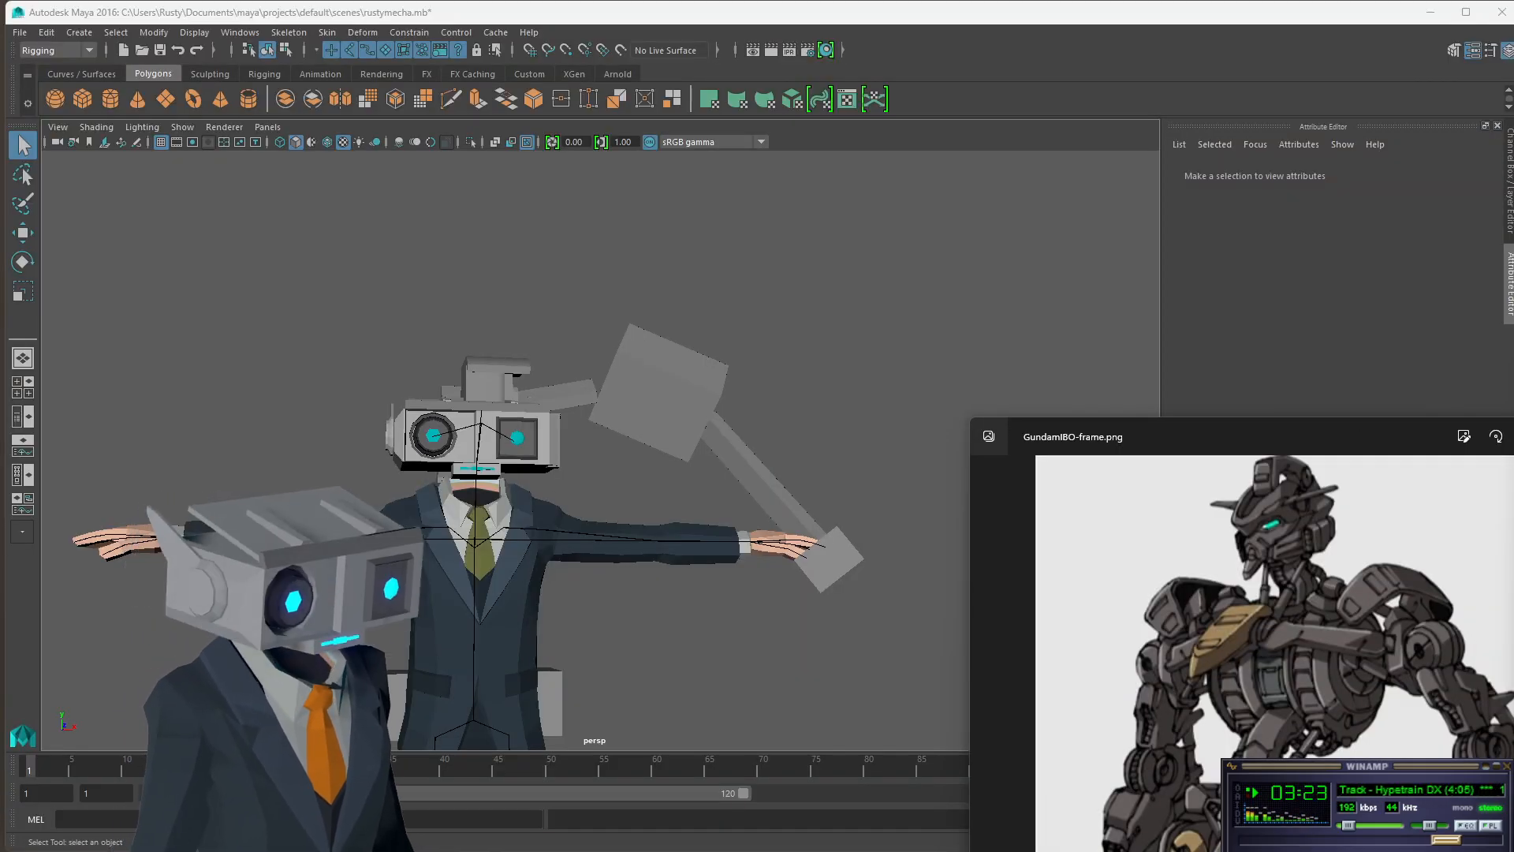
{"action": "left_click_drag", "start_coordinate": [1513, 339], "coordinate": [1064, 97]}
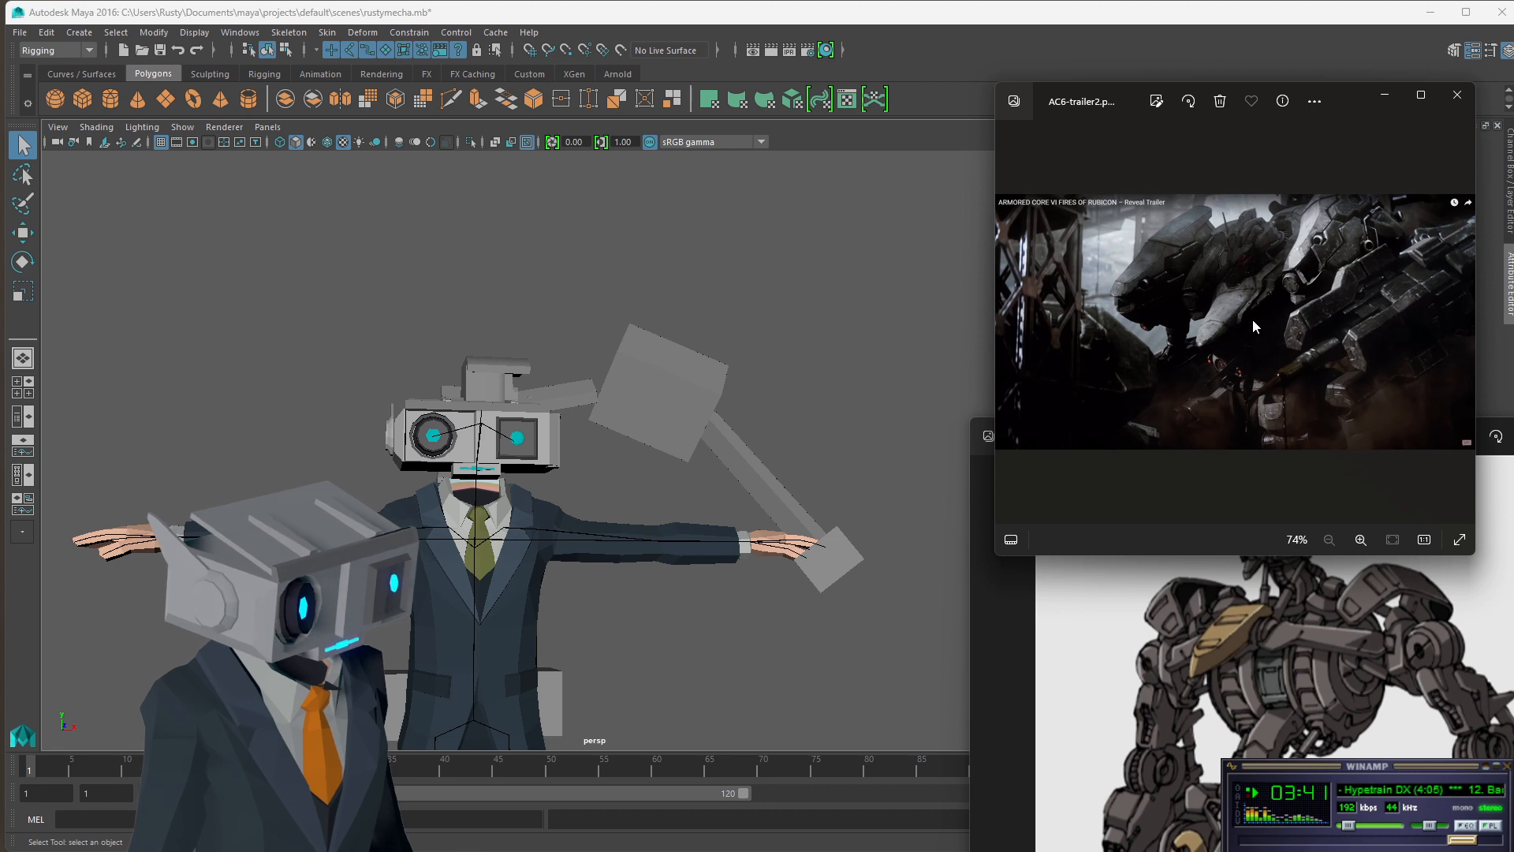
{"action": "left_click_drag", "start_coordinate": [1478, 390], "coordinate": [1513, 390]}
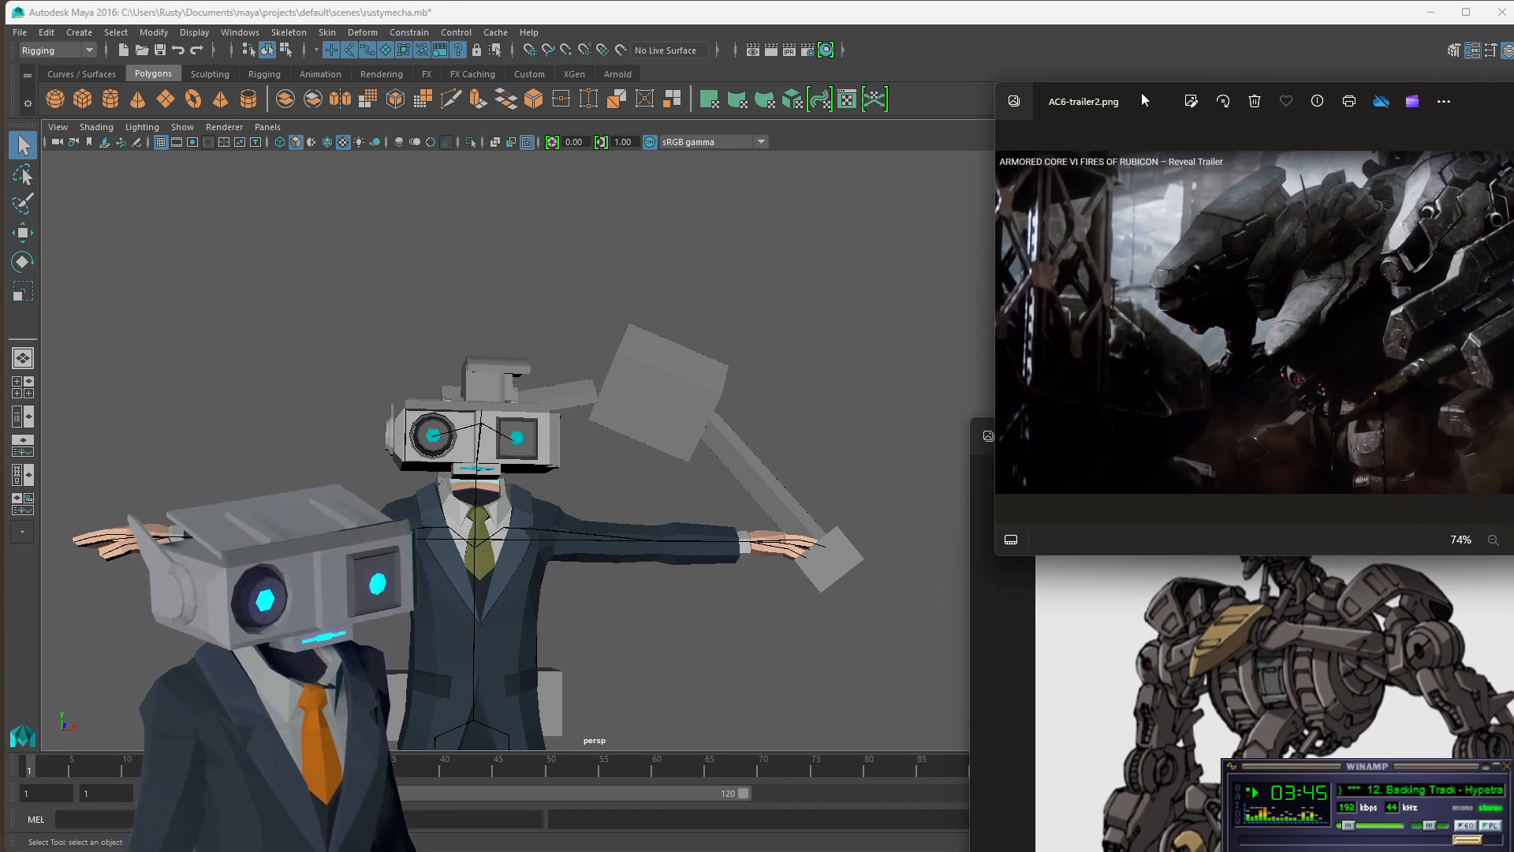
{"action": "left_click_drag", "start_coordinate": [1142, 94], "coordinate": [988, 156]}
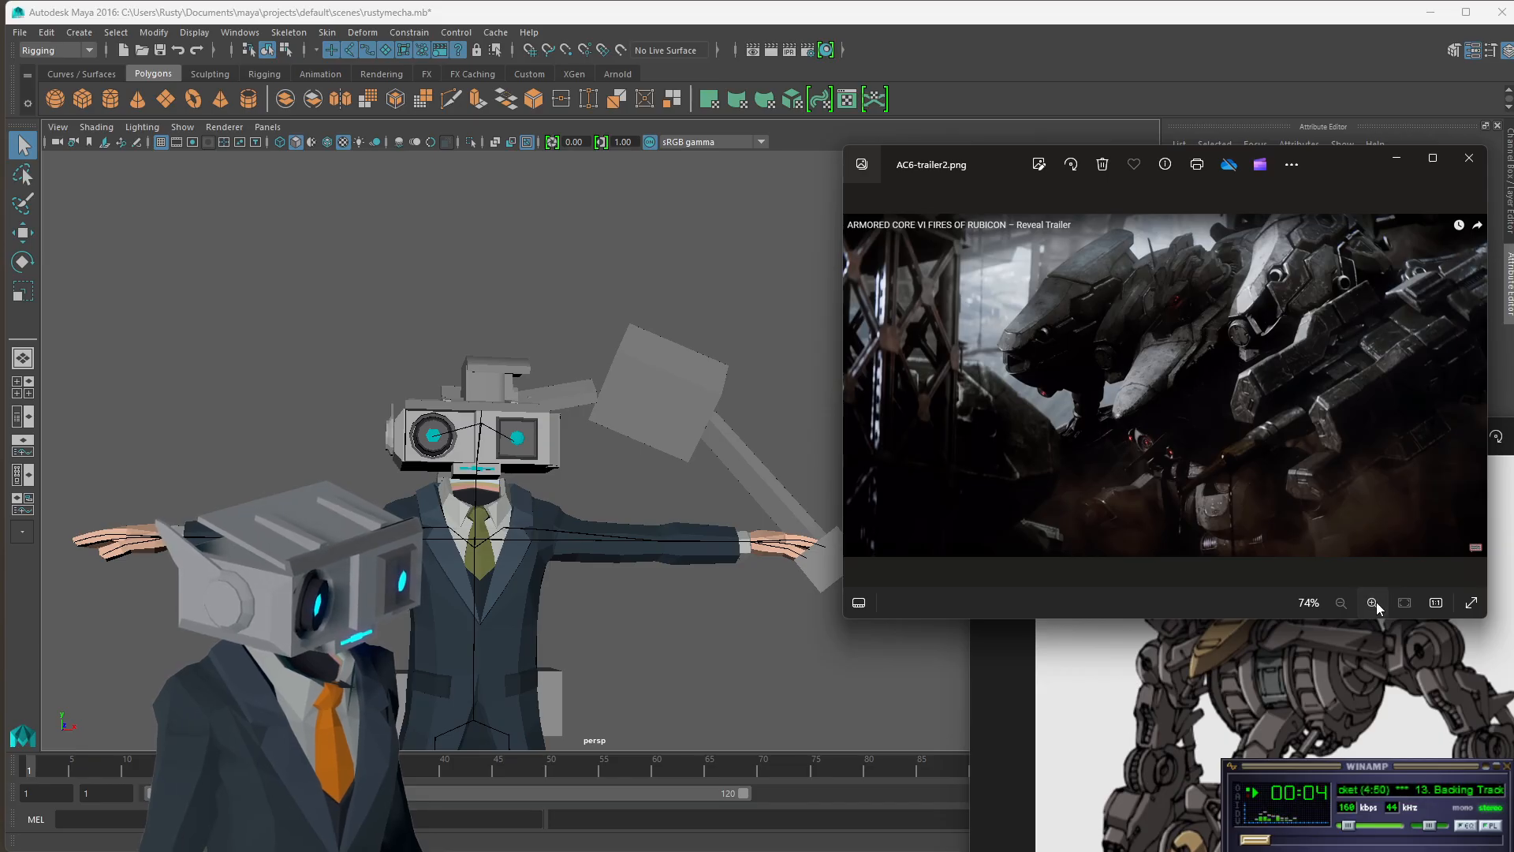
{"action": "left_click_drag", "start_coordinate": [978, 161], "coordinate": [733, 122]}
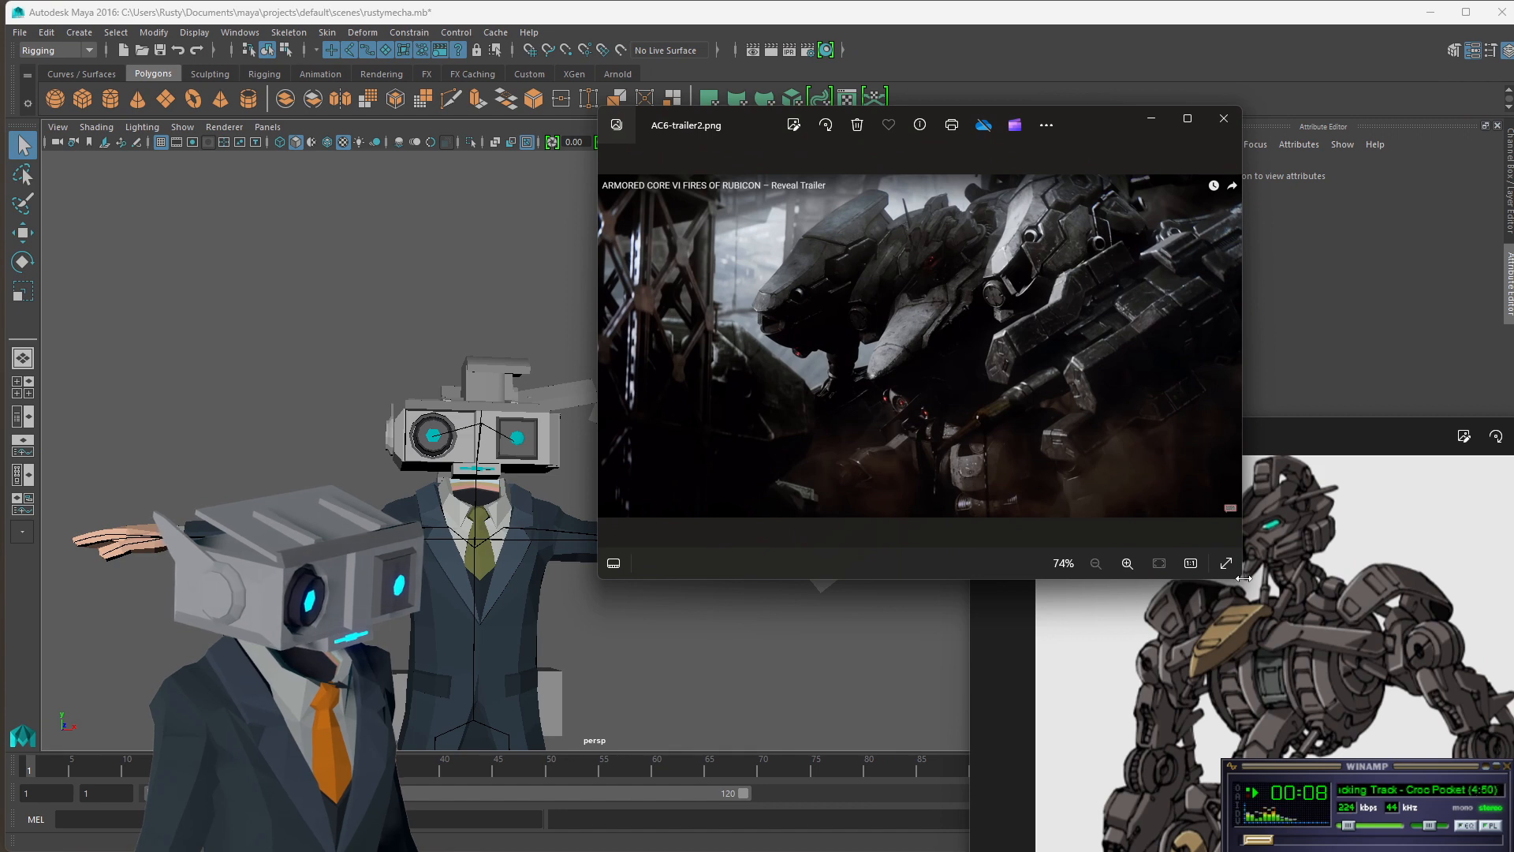
{"action": "left_click_drag", "start_coordinate": [1242, 584], "coordinate": [1513, 782]}
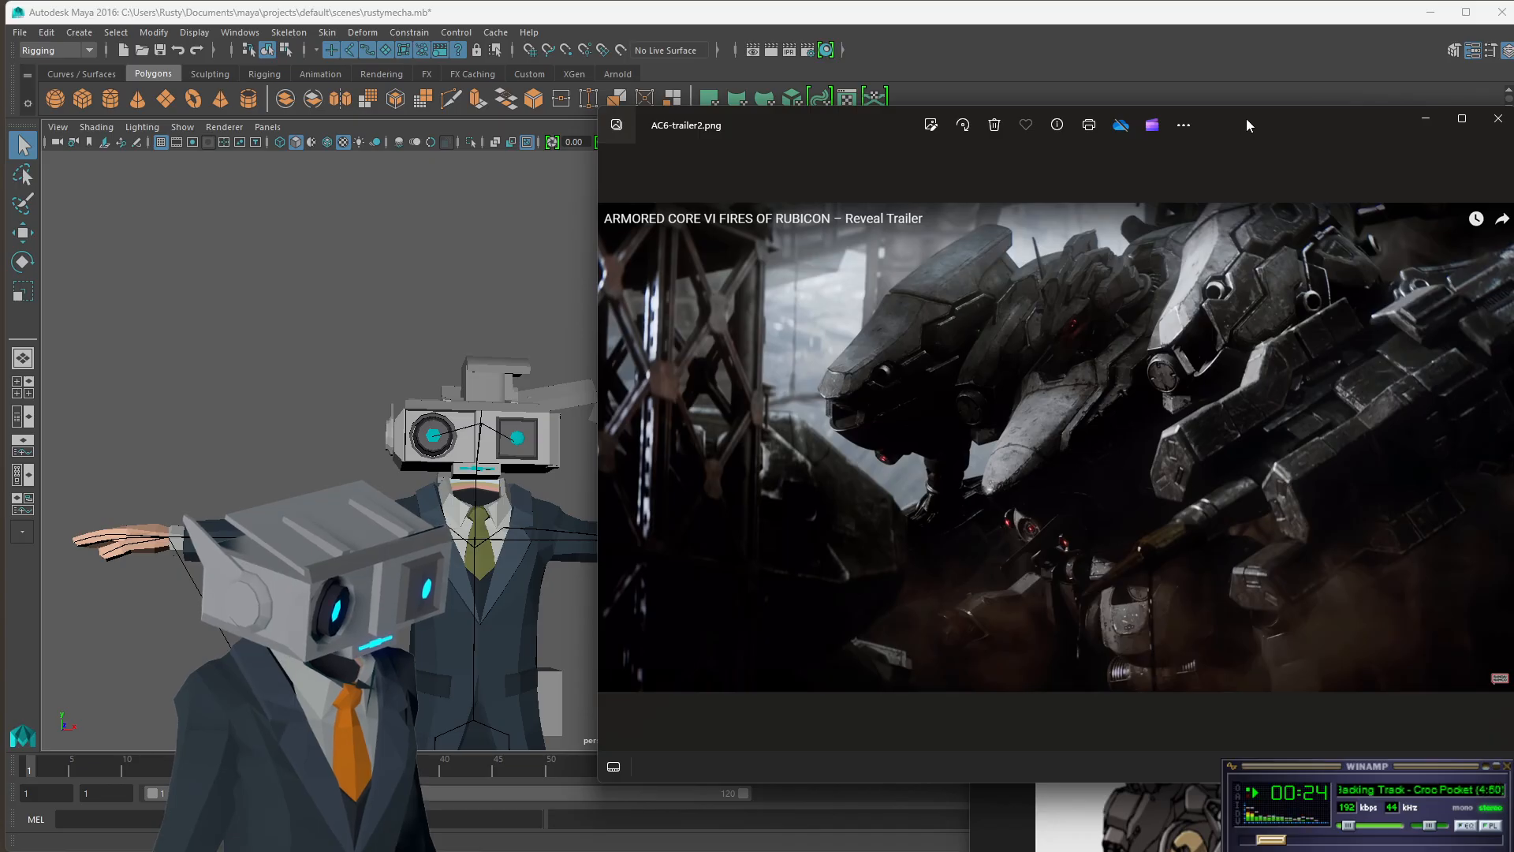
{"action": "left_click_drag", "start_coordinate": [1247, 119], "coordinate": [1232, 158]}
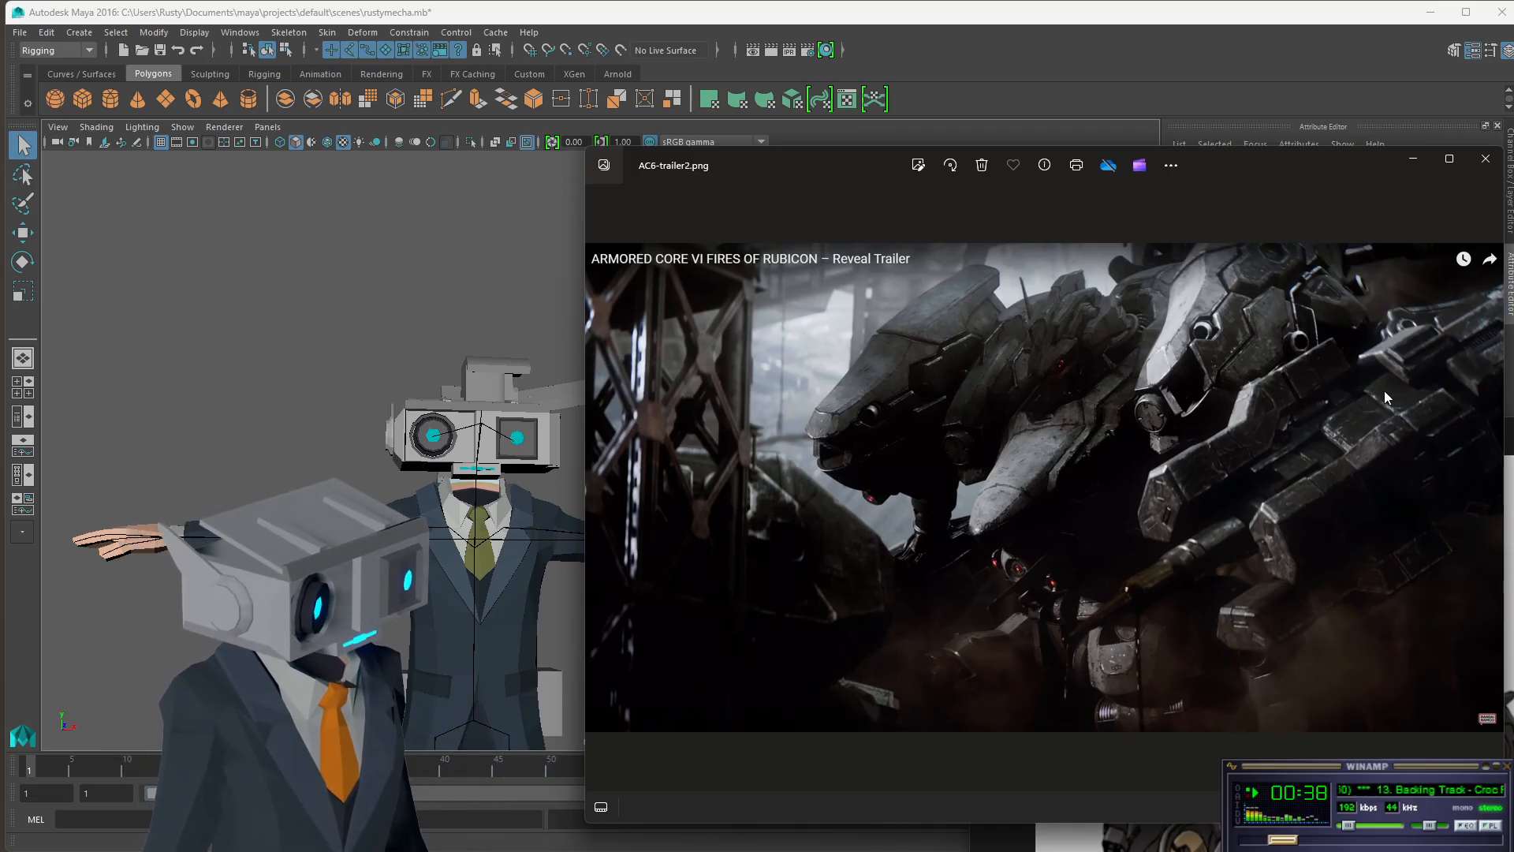
- Examine the AC6-trailer1.png reference alongside a side view of the blocked-out mecha armature
{"action": "left_click", "coordinate": [601, 495]}
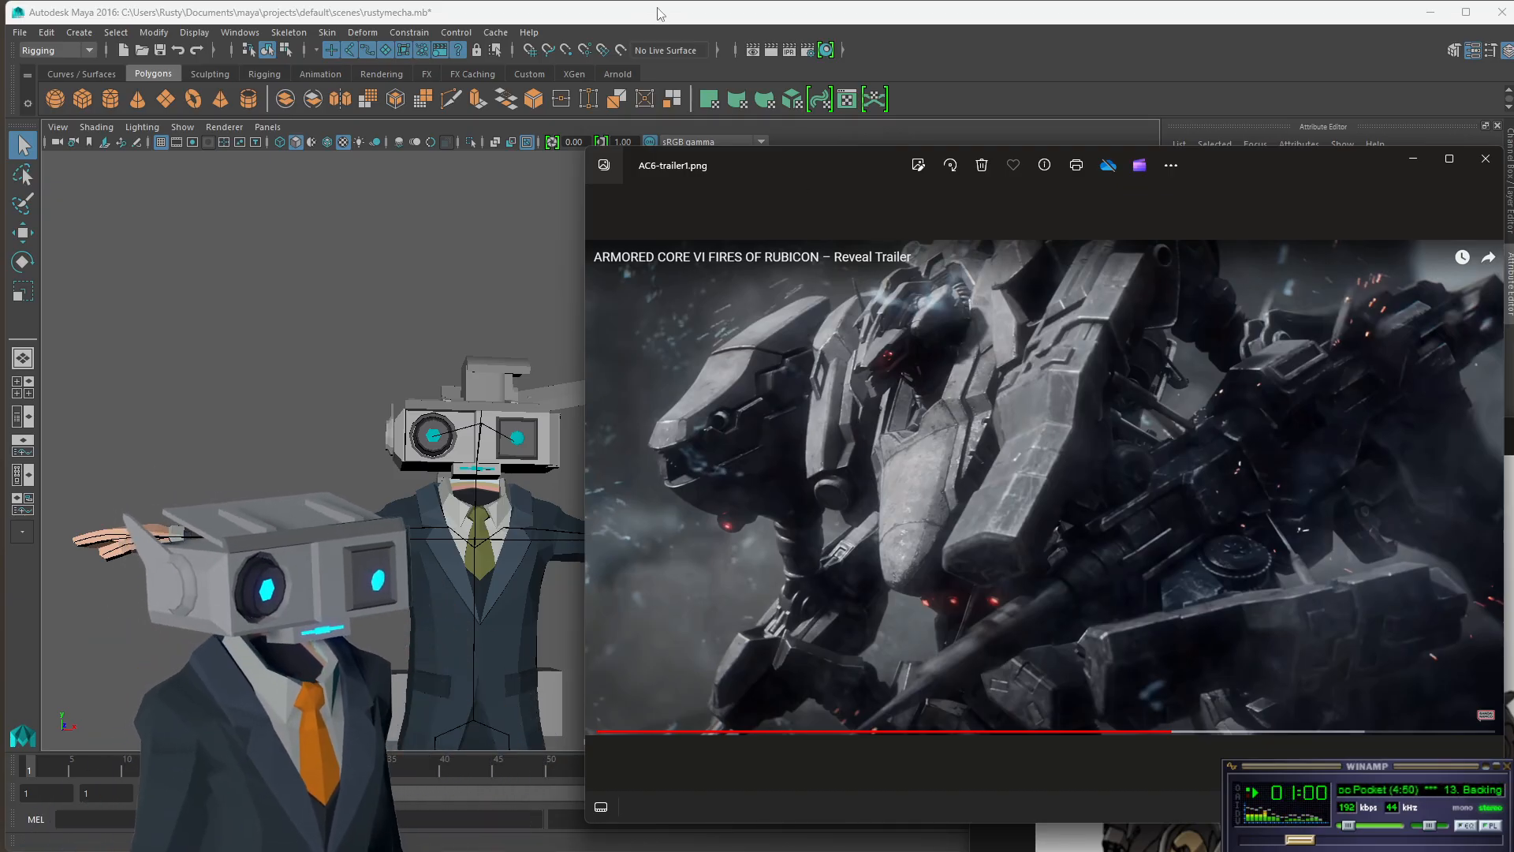
{"action": "left_click", "coordinate": [558, 176]}
{"action": "left_click_drag", "start_coordinate": [582, 395], "coordinate": [392, 430], "text": "alt"}
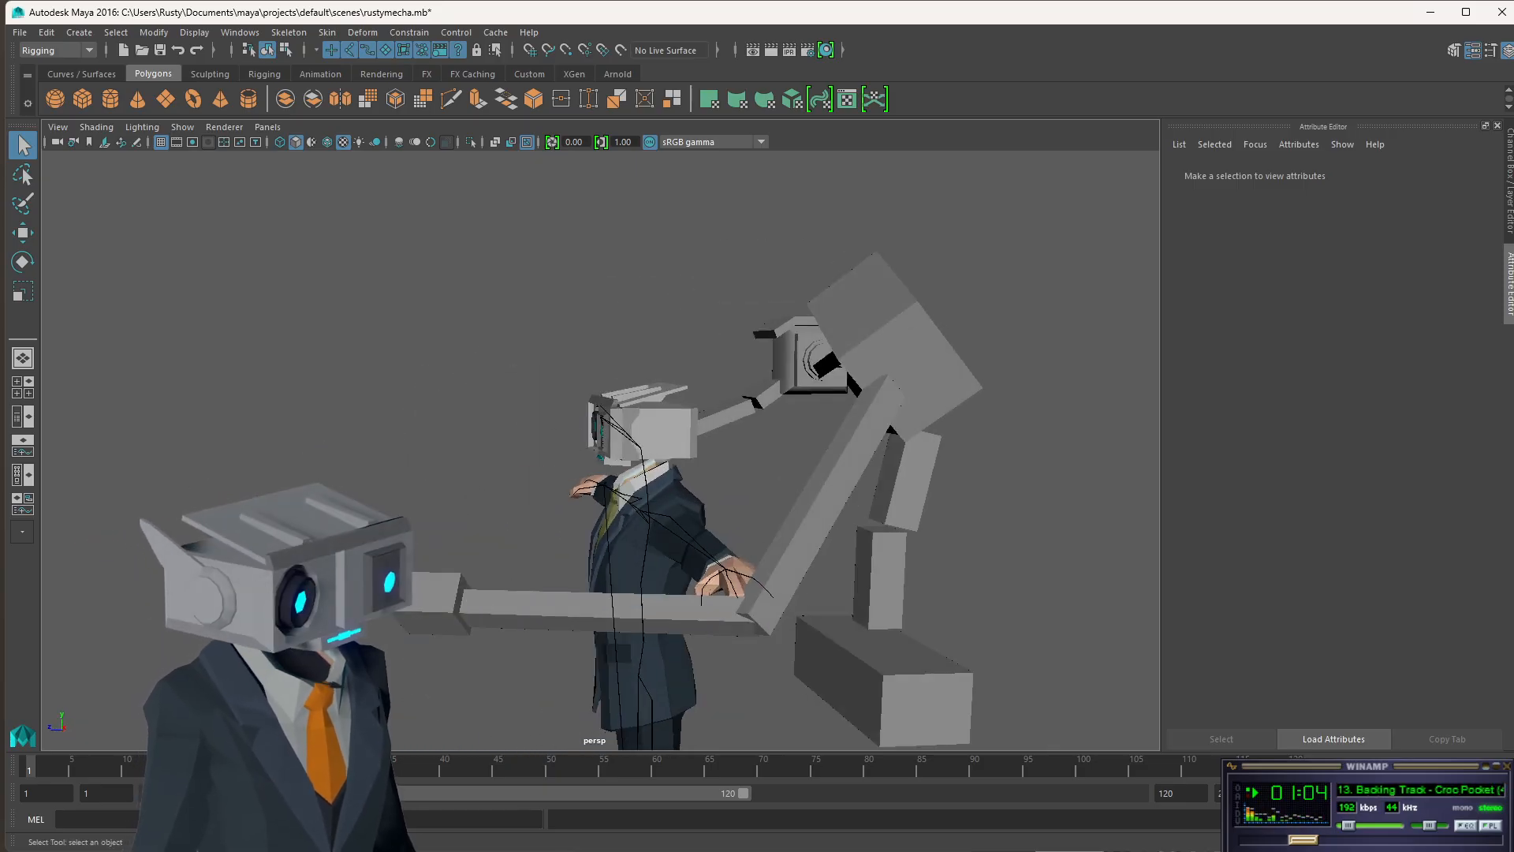
{"action": "left_click_drag", "start_coordinate": [1513, 443], "coordinate": [1513, 412]}
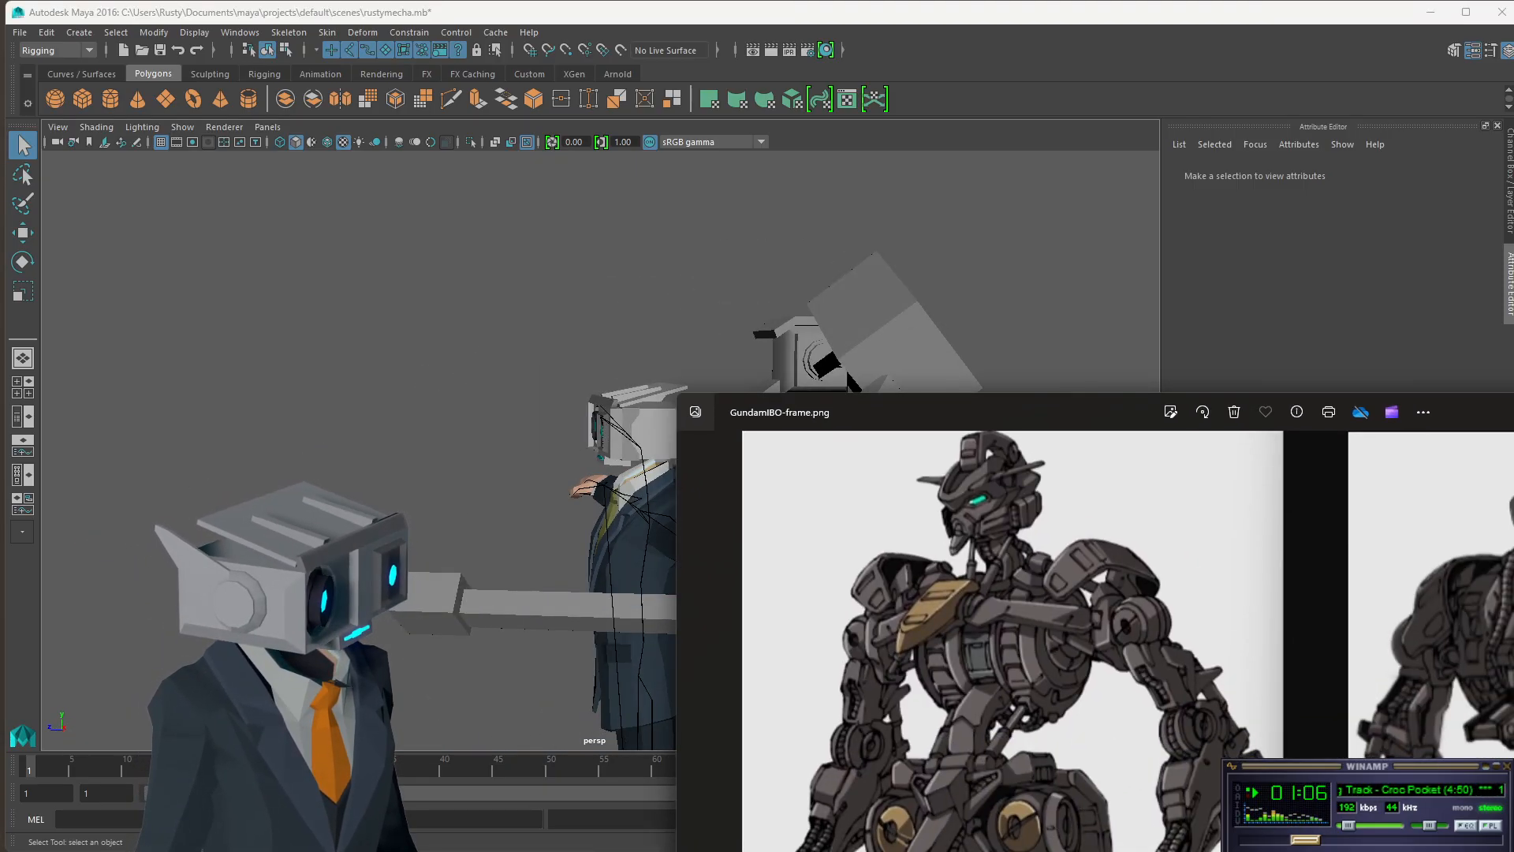
{"action": "key", "text": "super+Down"}
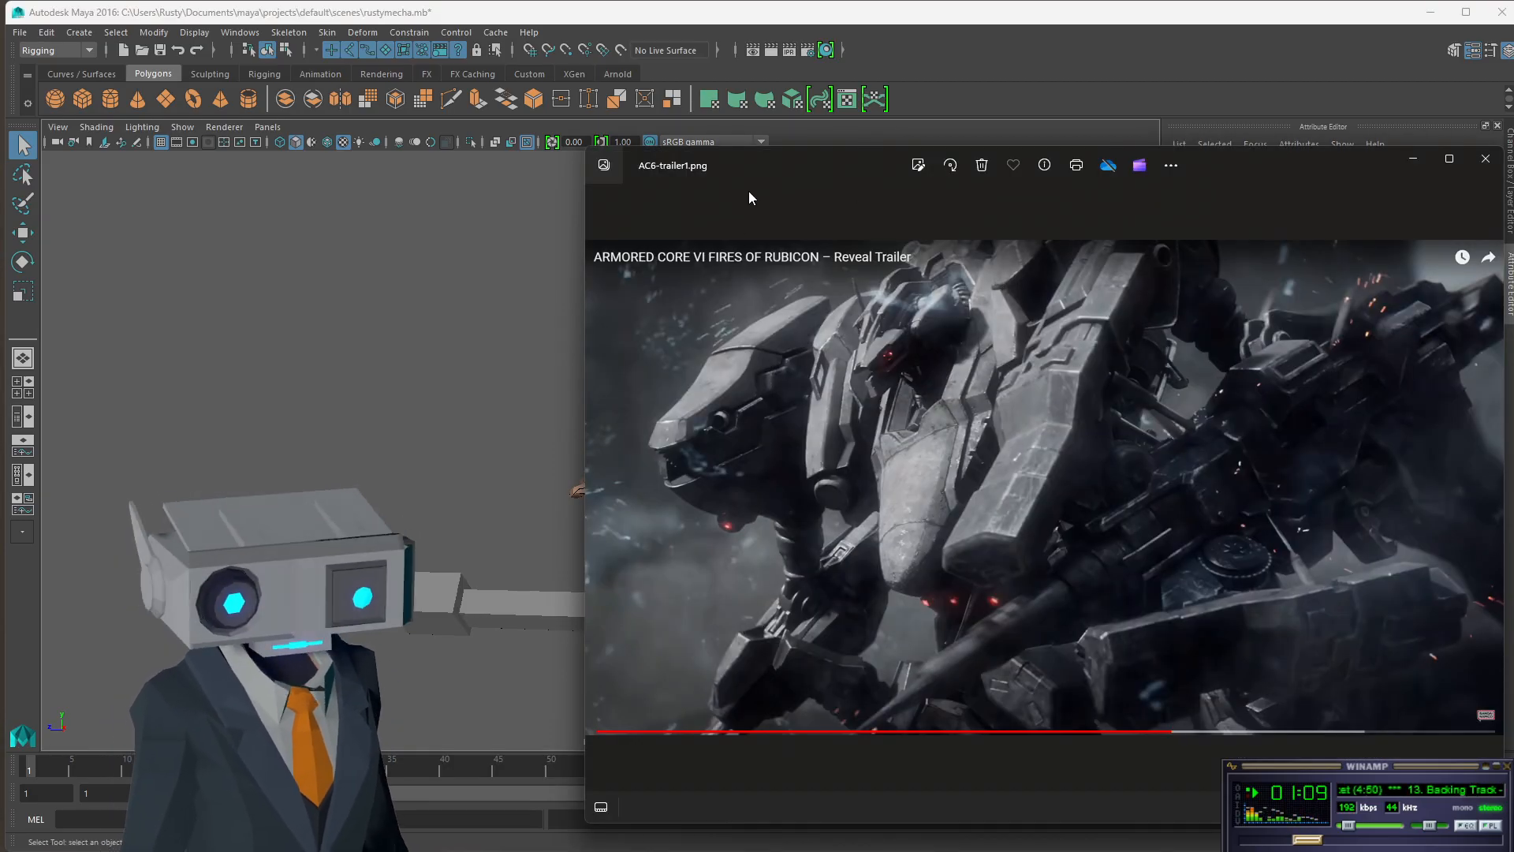
{"action": "left_click_drag", "start_coordinate": [749, 191], "coordinate": [1181, 129]}
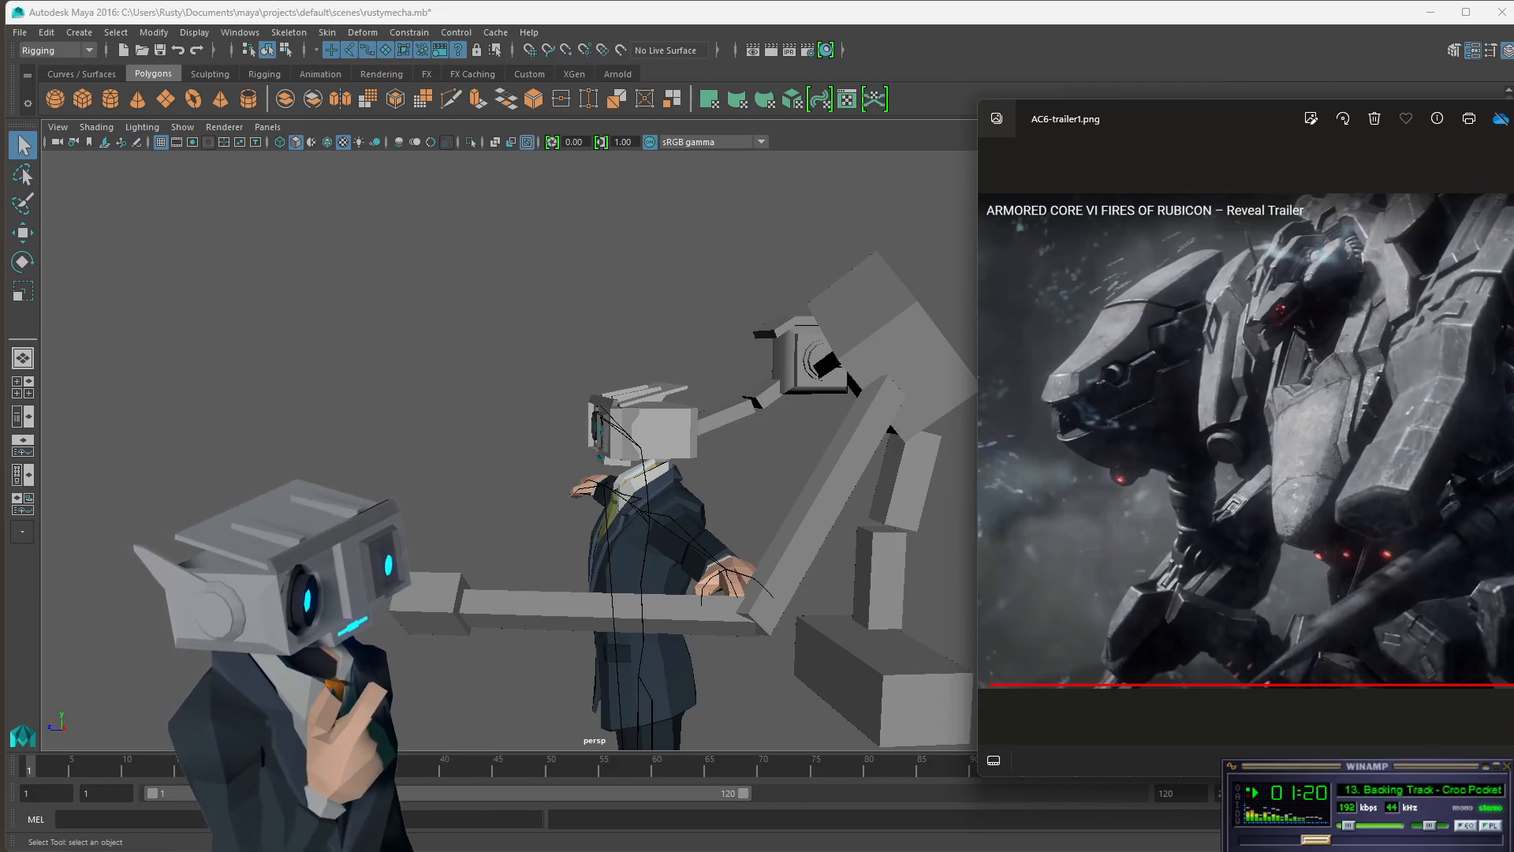
- Browse the reference images from AC6-trailer1.png to anthony-yoshida-views.jpg and back, then close the image viewer
{"action": "left_click_drag", "start_coordinate": [1366, 128], "coordinate": [859, 159]}
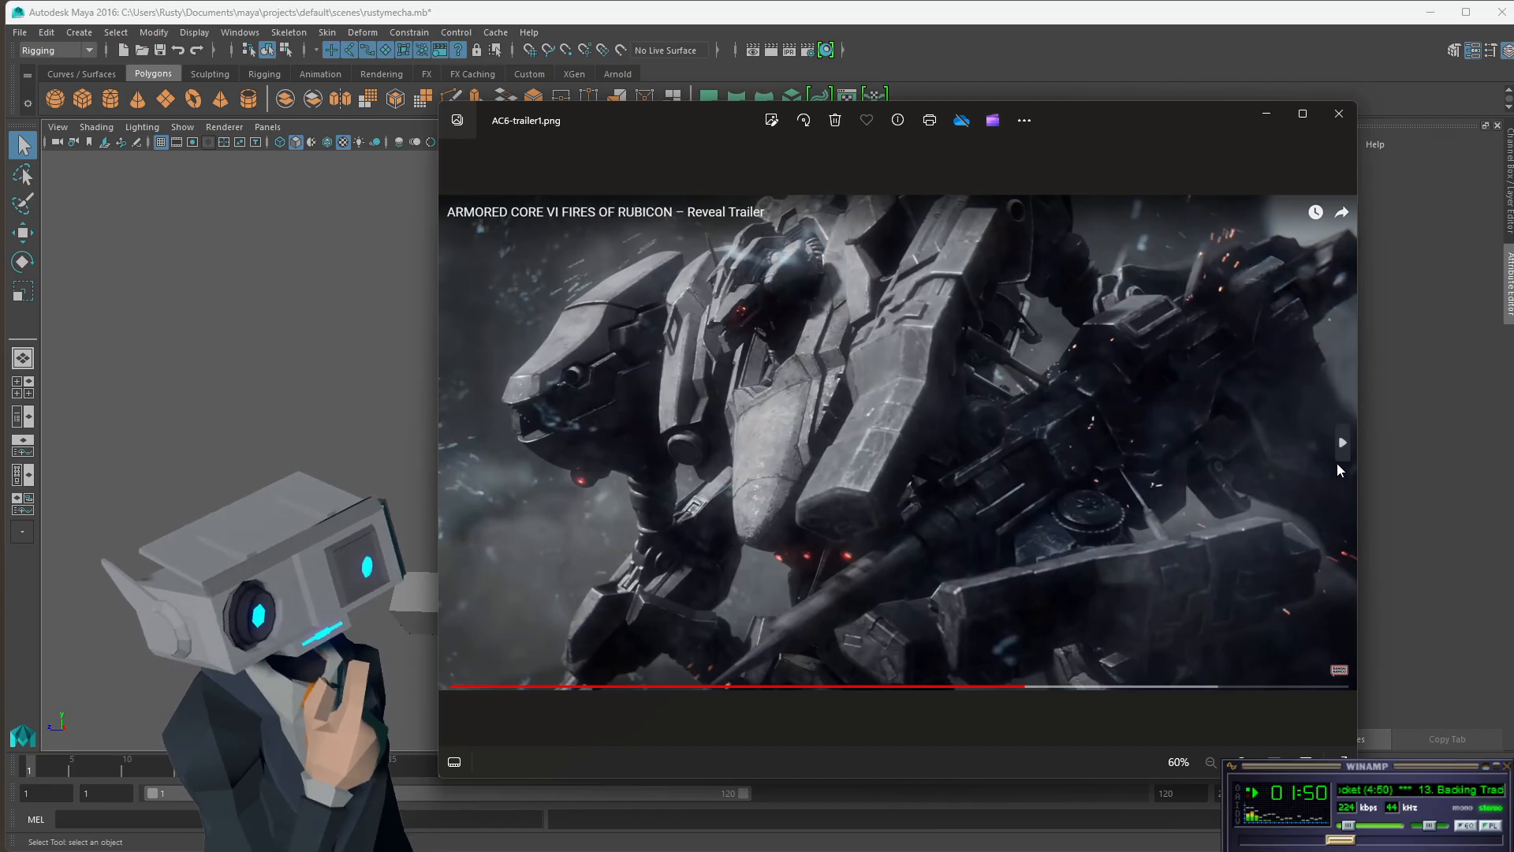
{"action": "left_click", "coordinate": [1343, 445]}
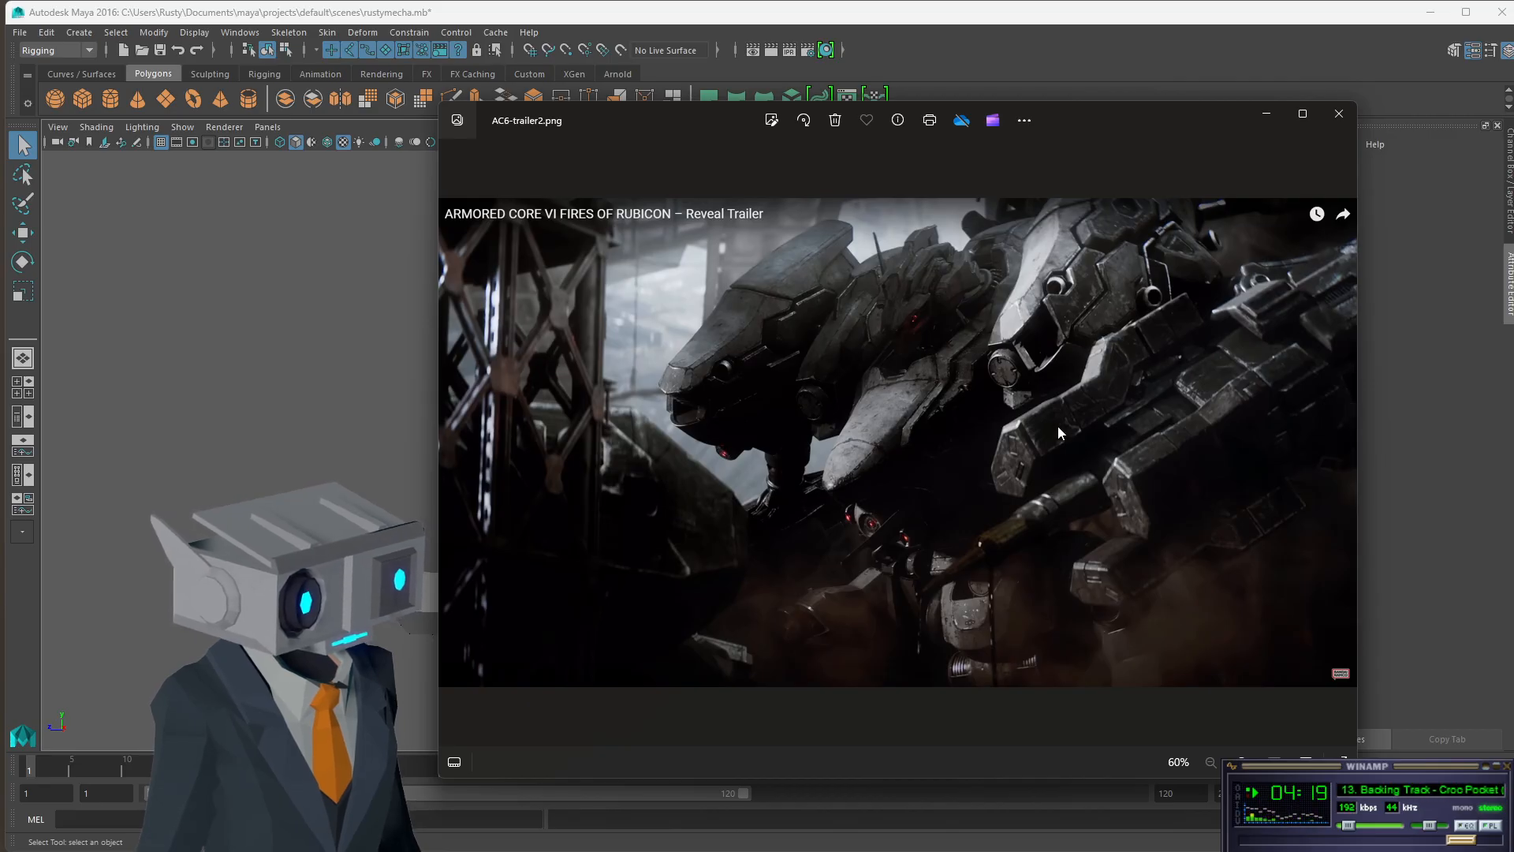
{"action": "left_click", "coordinate": [1344, 444]}
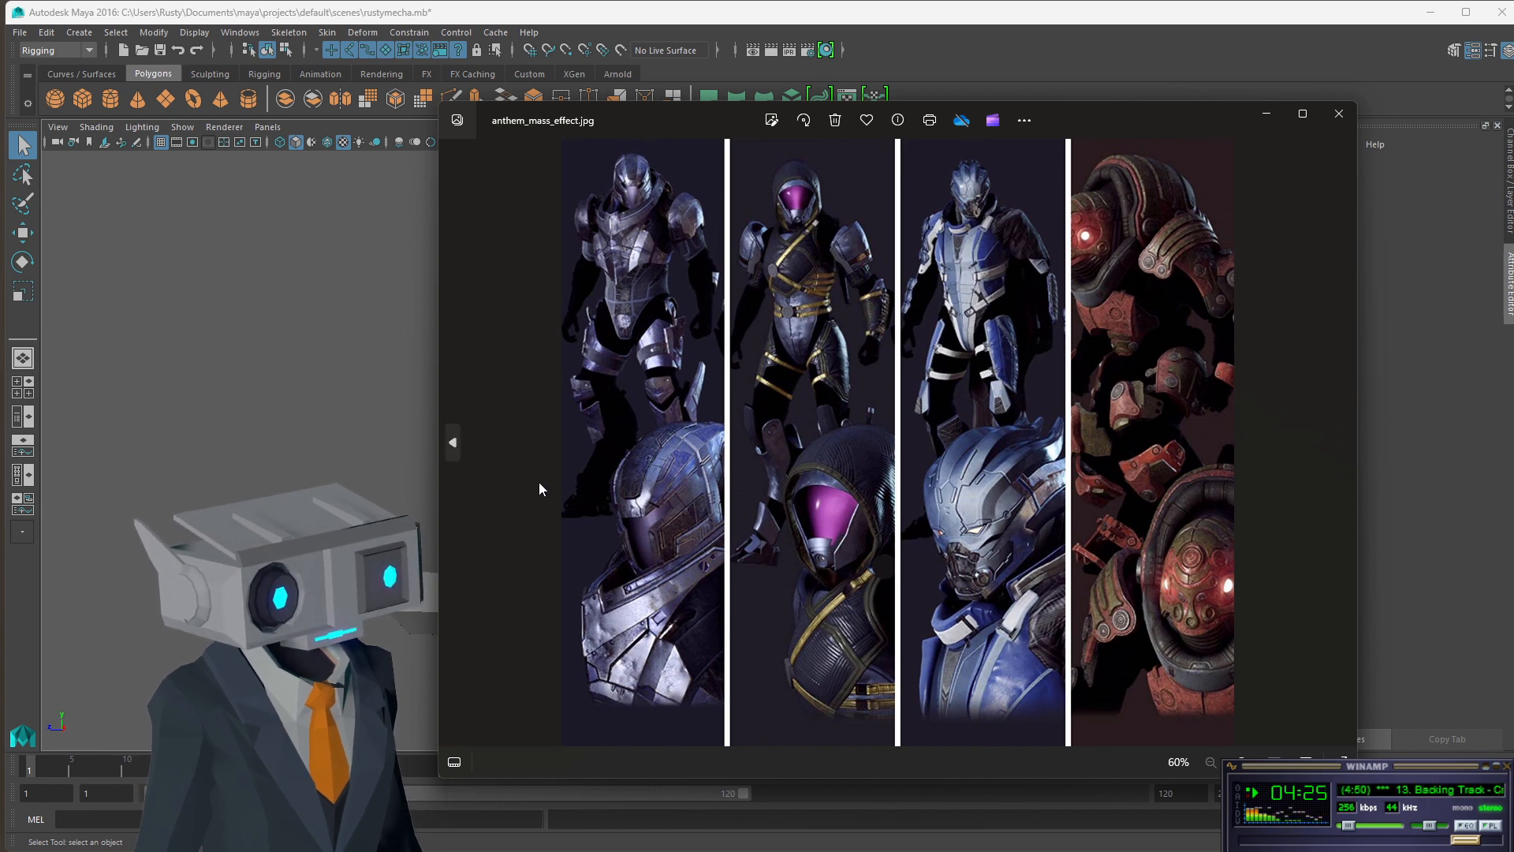
{"action": "left_click", "coordinate": [1344, 445]}
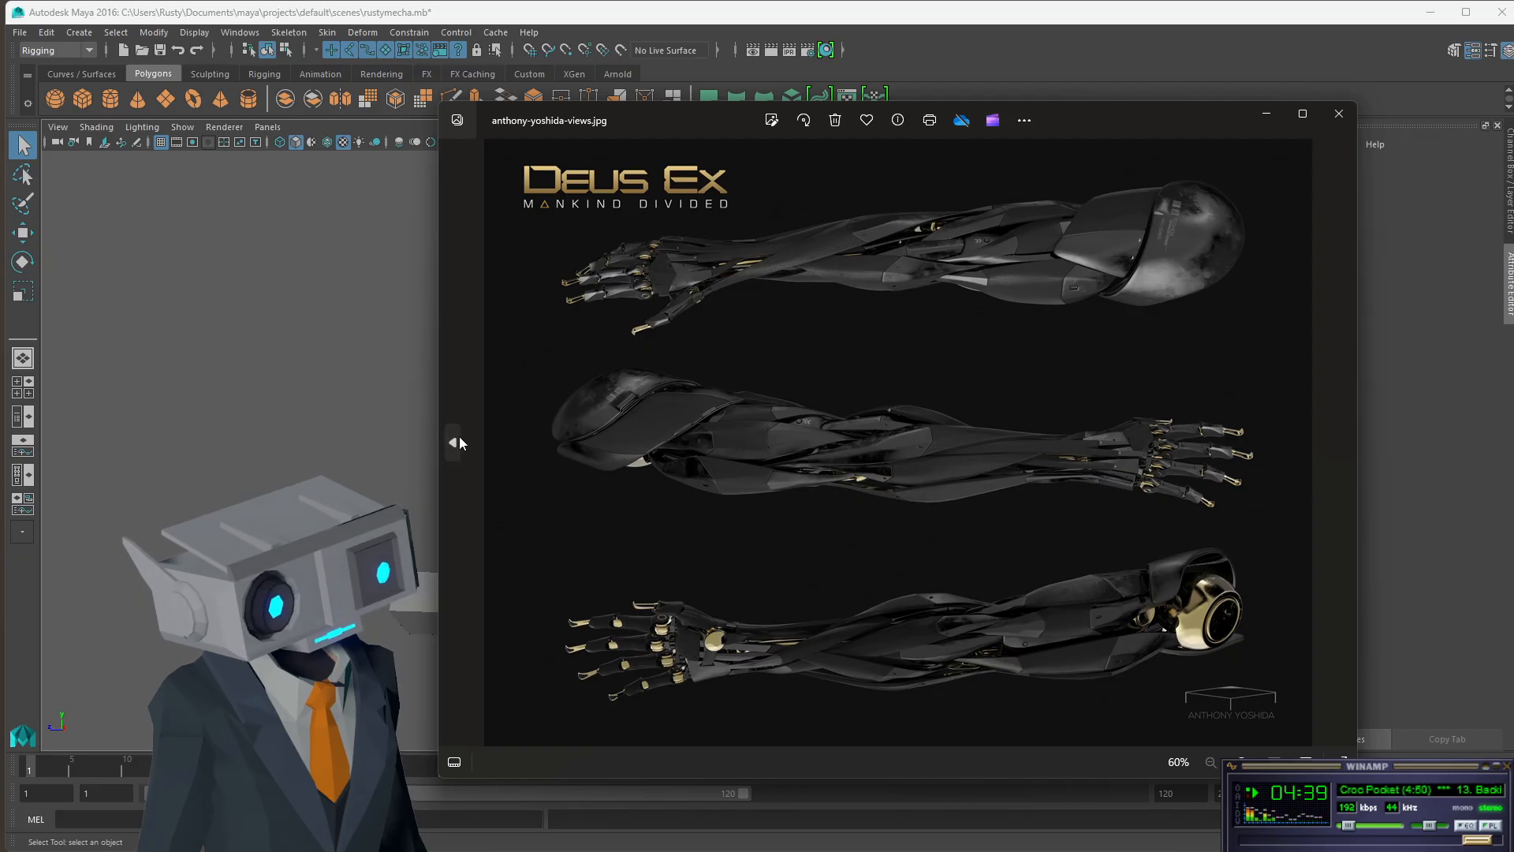
{"action": "left_click", "coordinate": [454, 444]}
{"action": "left_click", "coordinate": [454, 443]}
{"action": "left_click", "coordinate": [455, 443]}
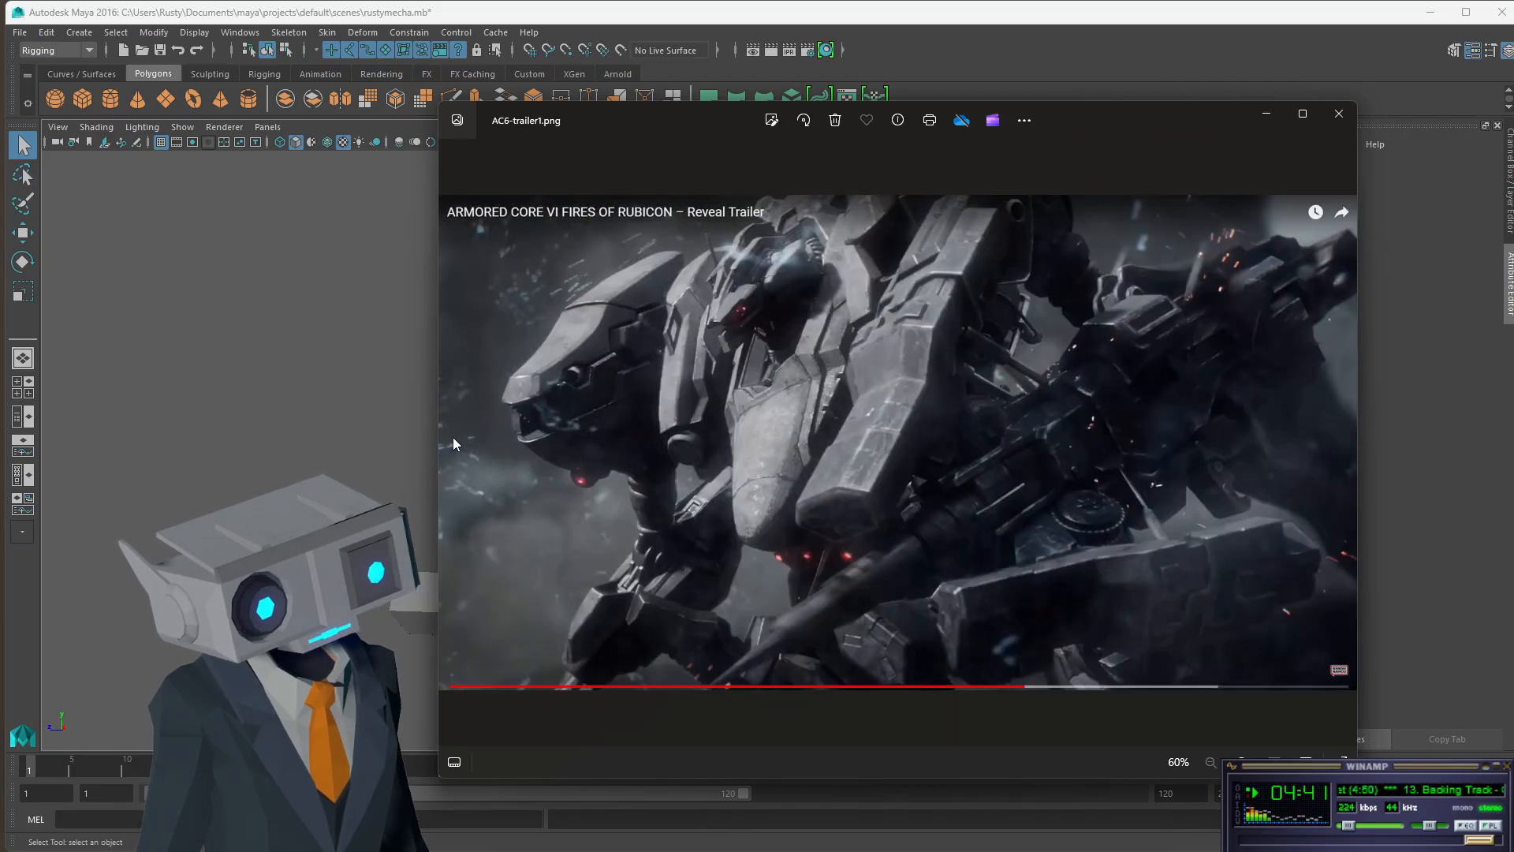
{"action": "left_click", "coordinate": [1339, 116]}
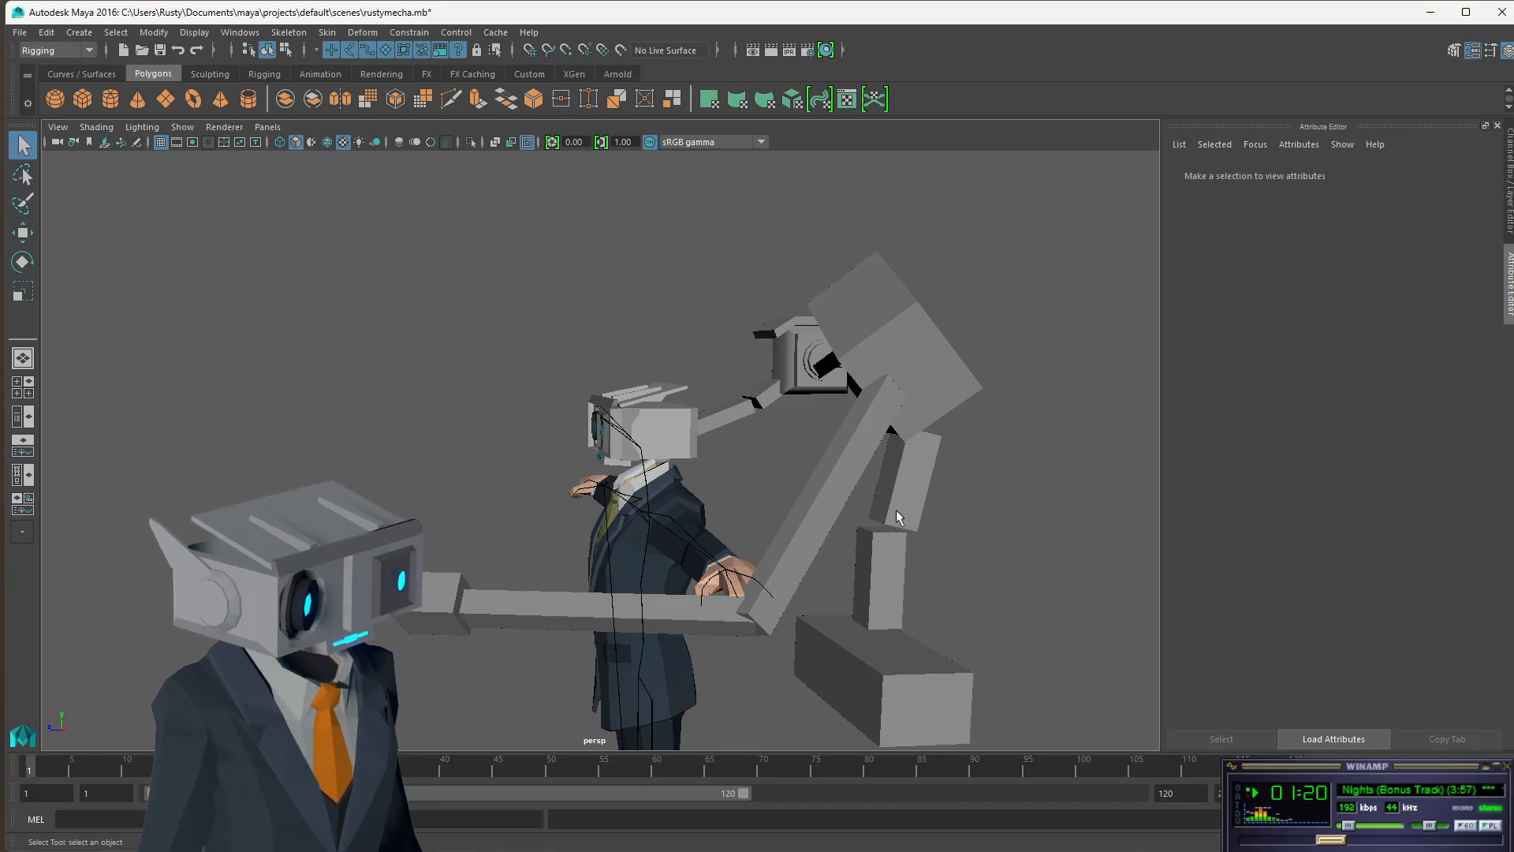
- Show the display layers and turn off the reference mode of the armature layer, leaving it visible
{"action": "left_click", "coordinate": [1509, 211]}
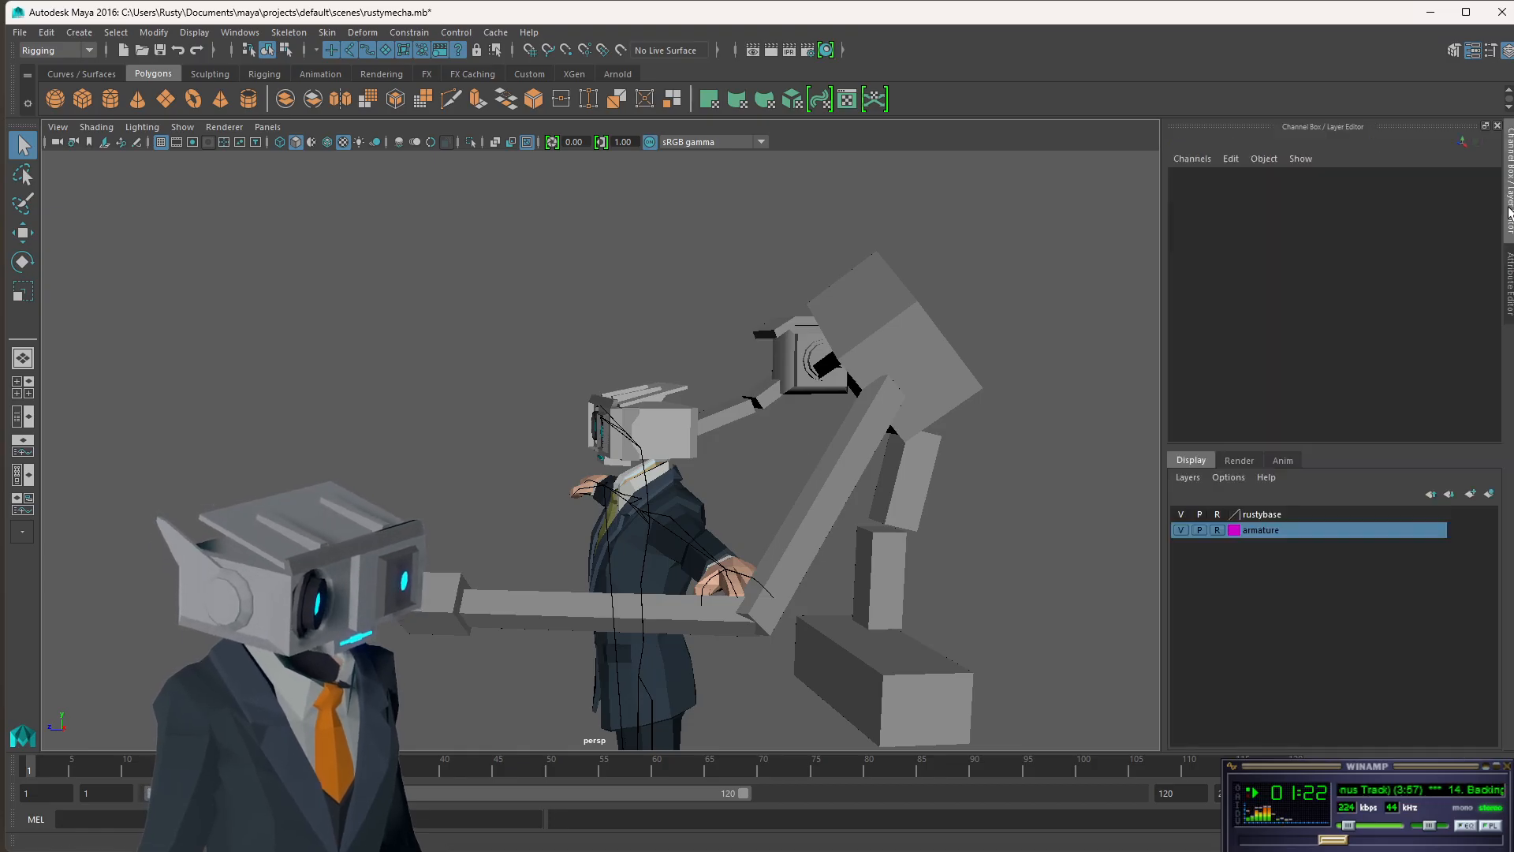
{"action": "left_click", "coordinate": [1510, 273]}
{"action": "left_click", "coordinate": [1509, 217]}
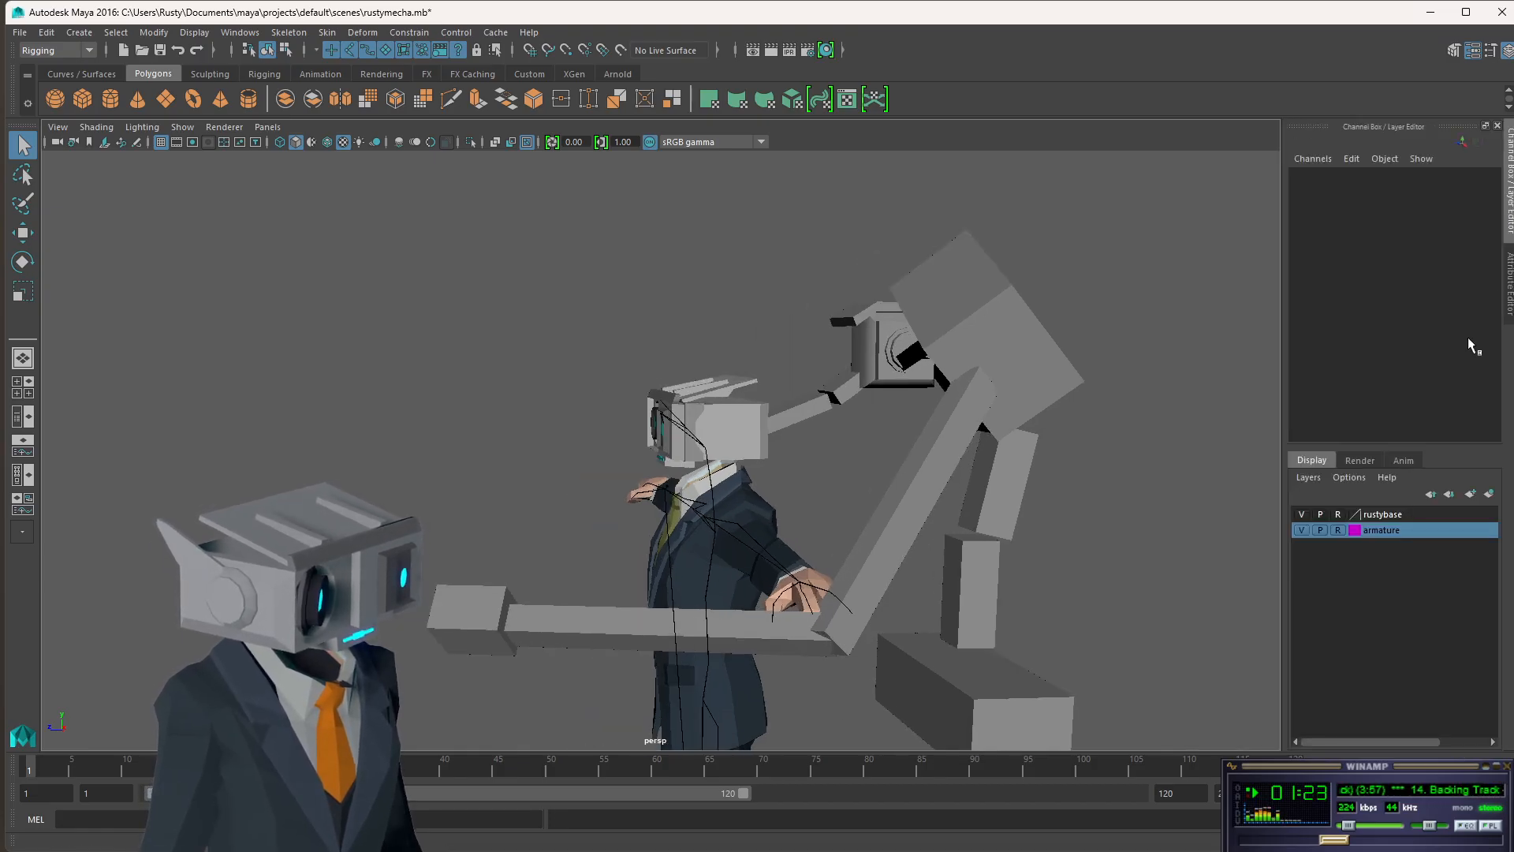
{"action": "left_click", "coordinate": [1340, 531]}
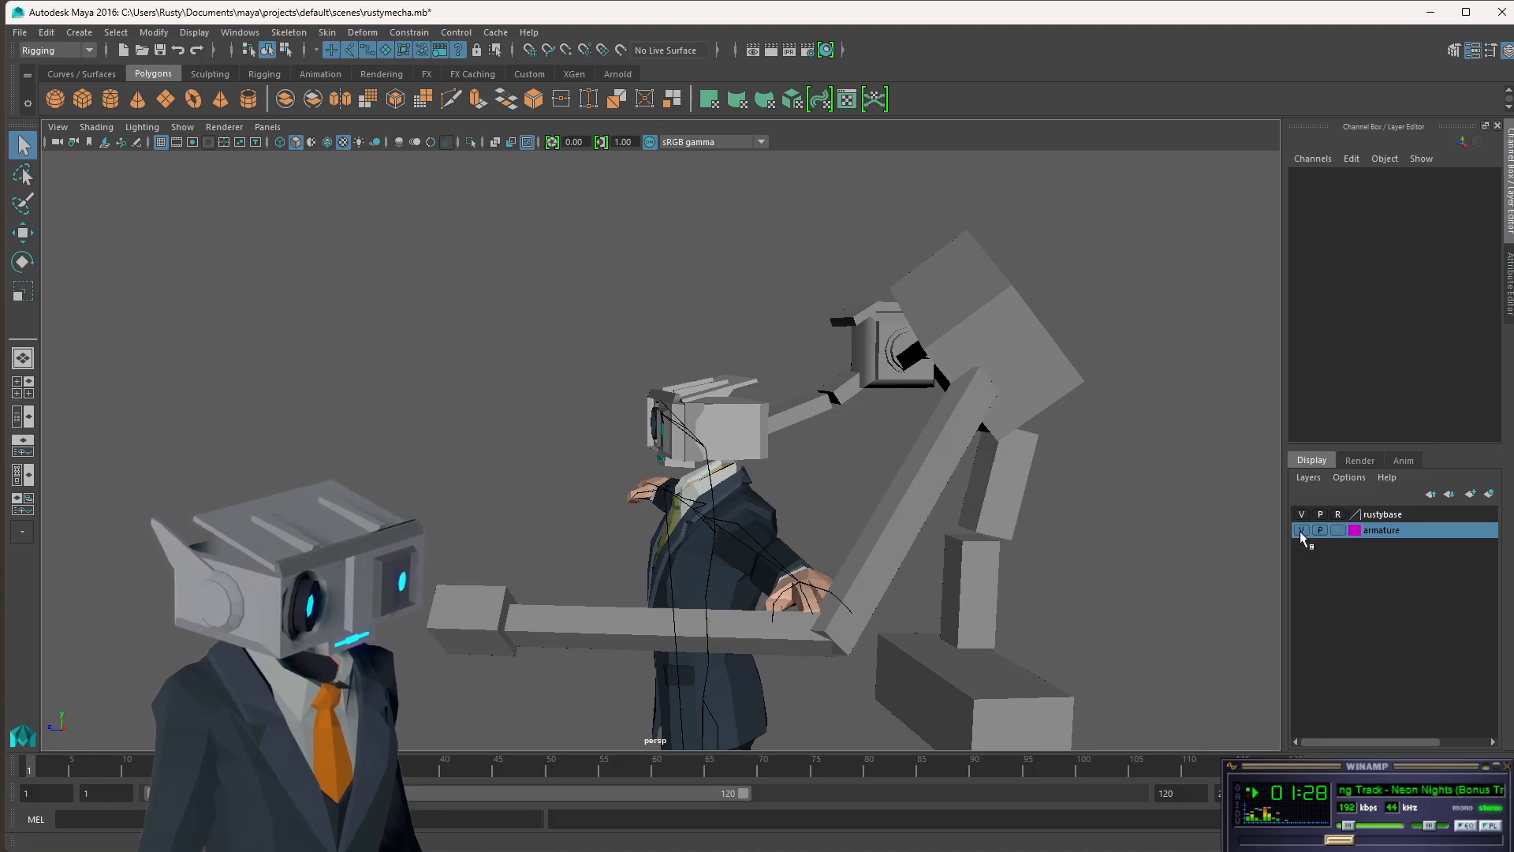
{"action": "left_click", "coordinate": [1302, 530]}
{"action": "left_click", "coordinate": [1301, 530]}
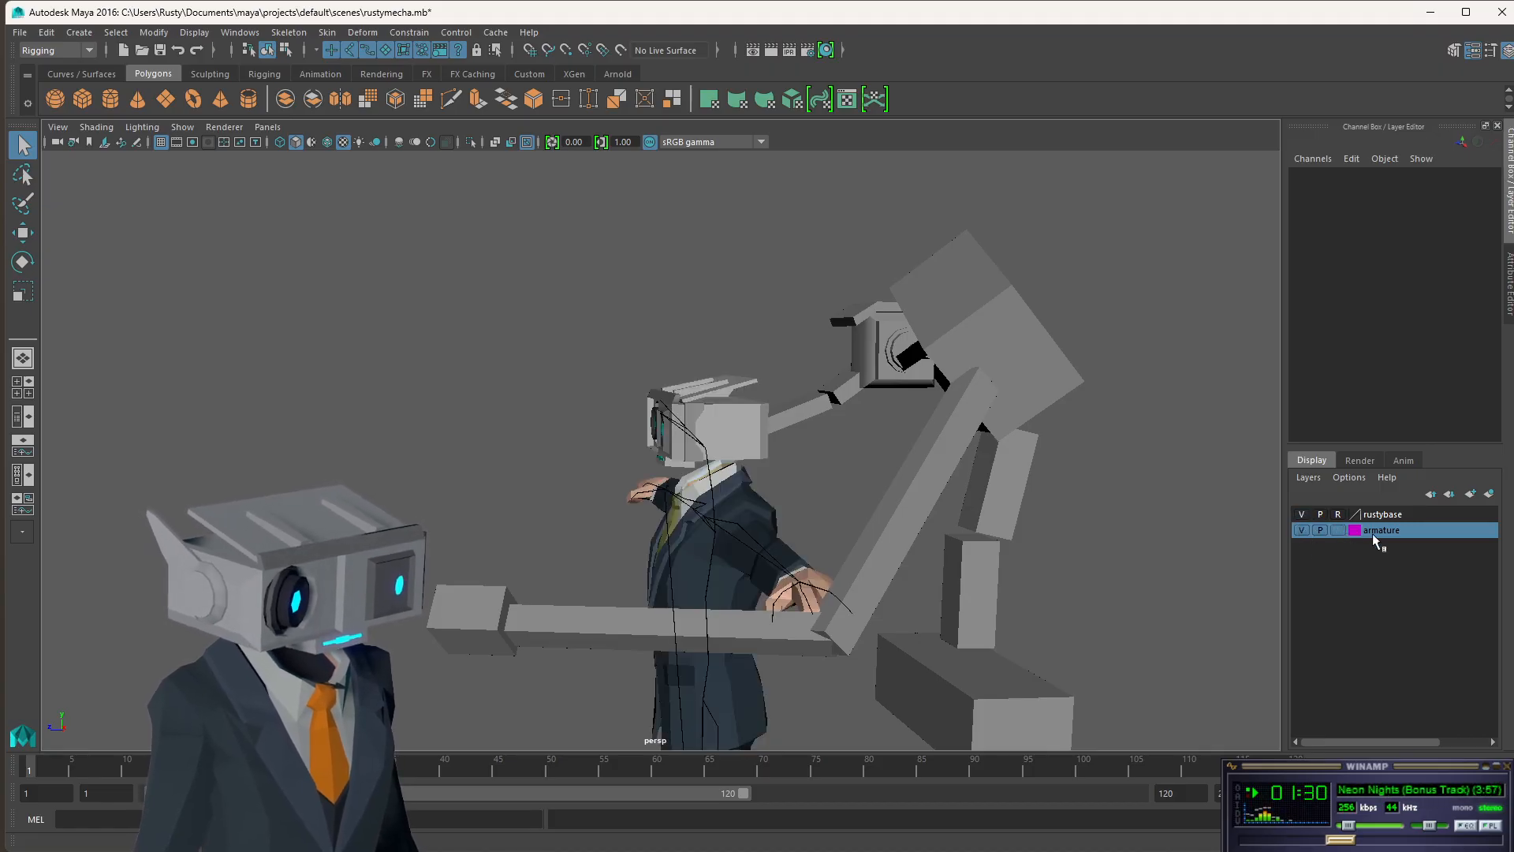
- Switch to the four-view layout and select the loose pCube3, pCylinder1 and pCylinder2 nodes in the hierarchy graph
{"action": "left_click", "coordinate": [993, 319]}
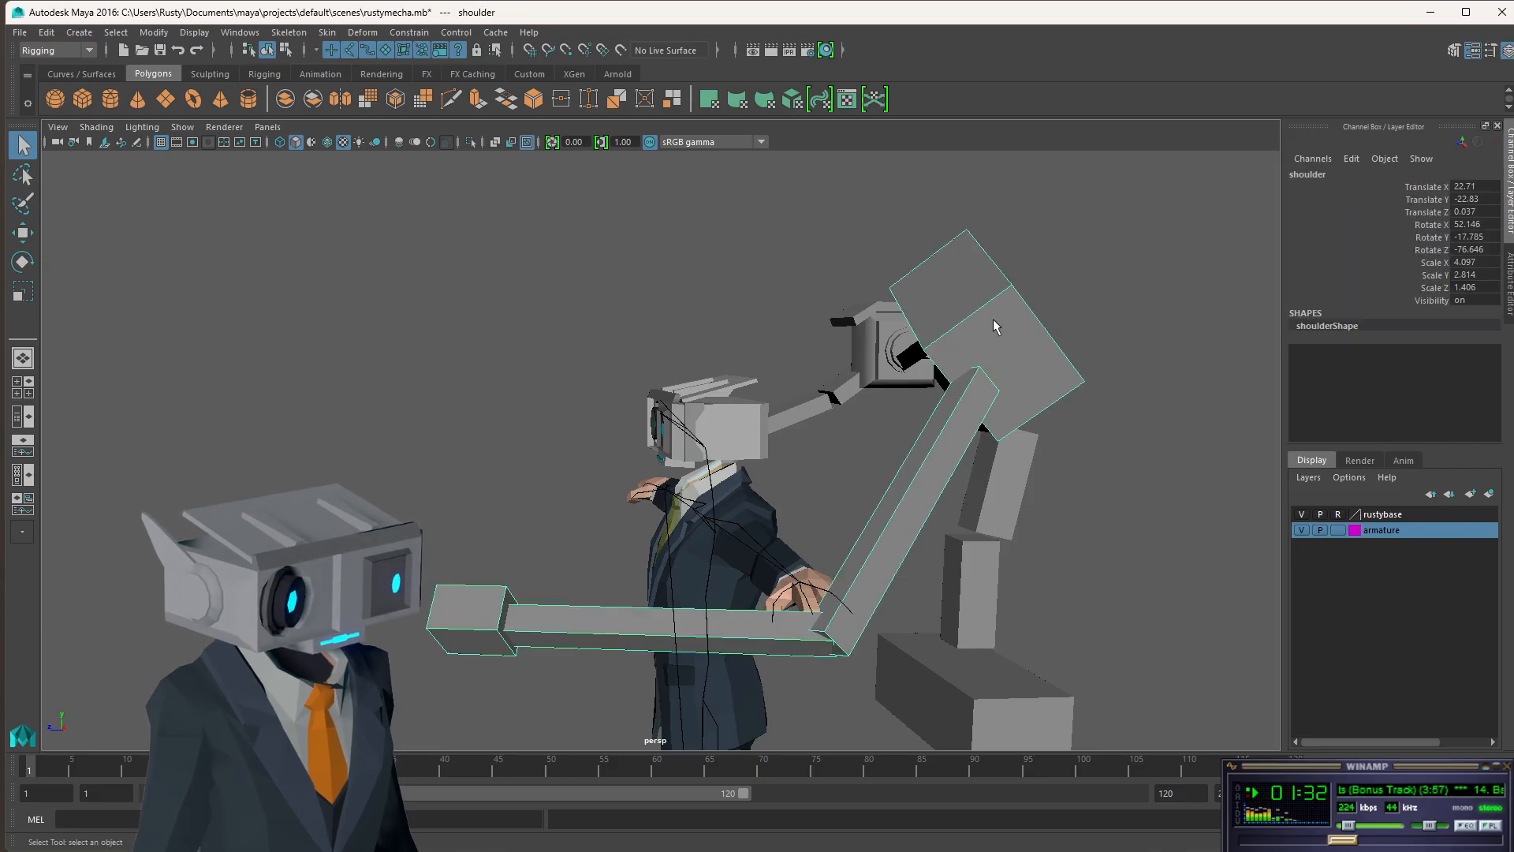
{"action": "left_click_drag", "start_coordinate": [660, 287], "coordinate": [735, 298], "text": "alt"}
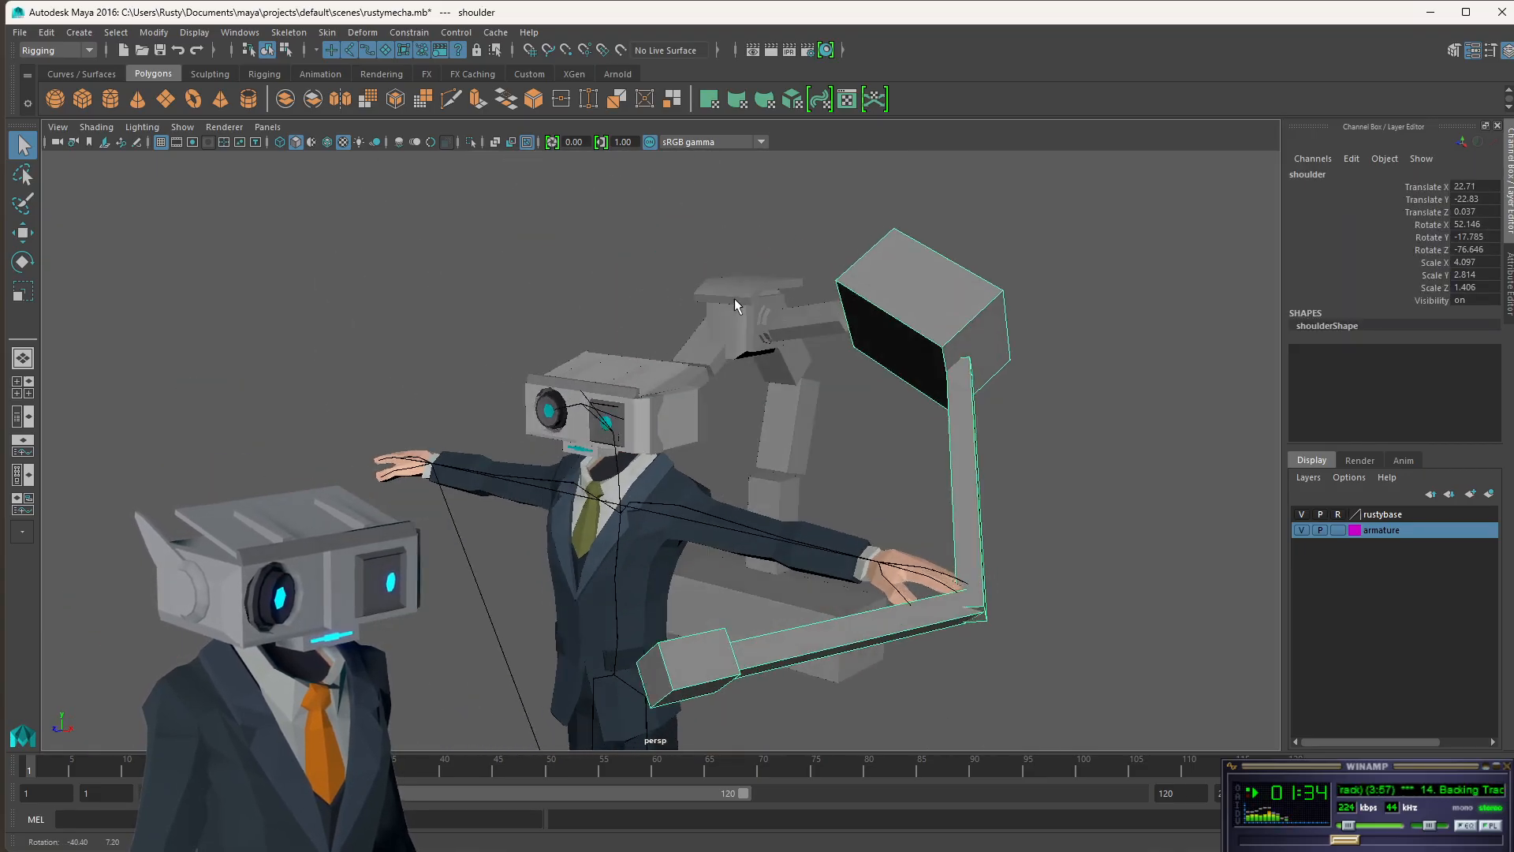
{"action": "key", "text": "space"}
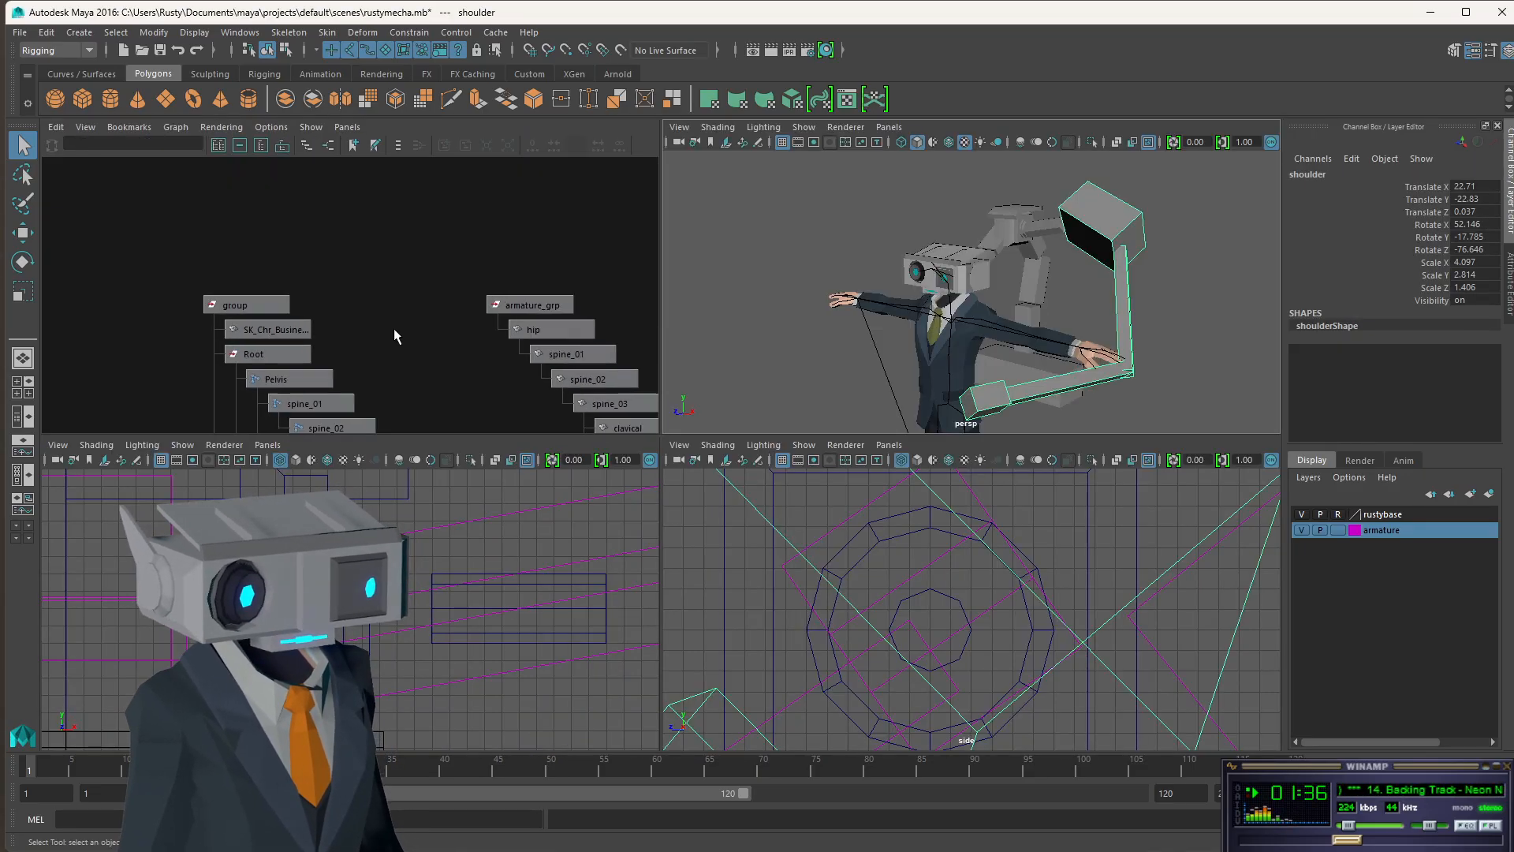
{"action": "left_click", "coordinate": [537, 291]}
{"action": "left_click", "coordinate": [548, 304]}
{"action": "middle_click_drag", "start_coordinate": [584, 324], "coordinate": [120, 273], "text": "alt"}
{"action": "left_click_drag", "start_coordinate": [347, 199], "coordinate": [584, 276]}
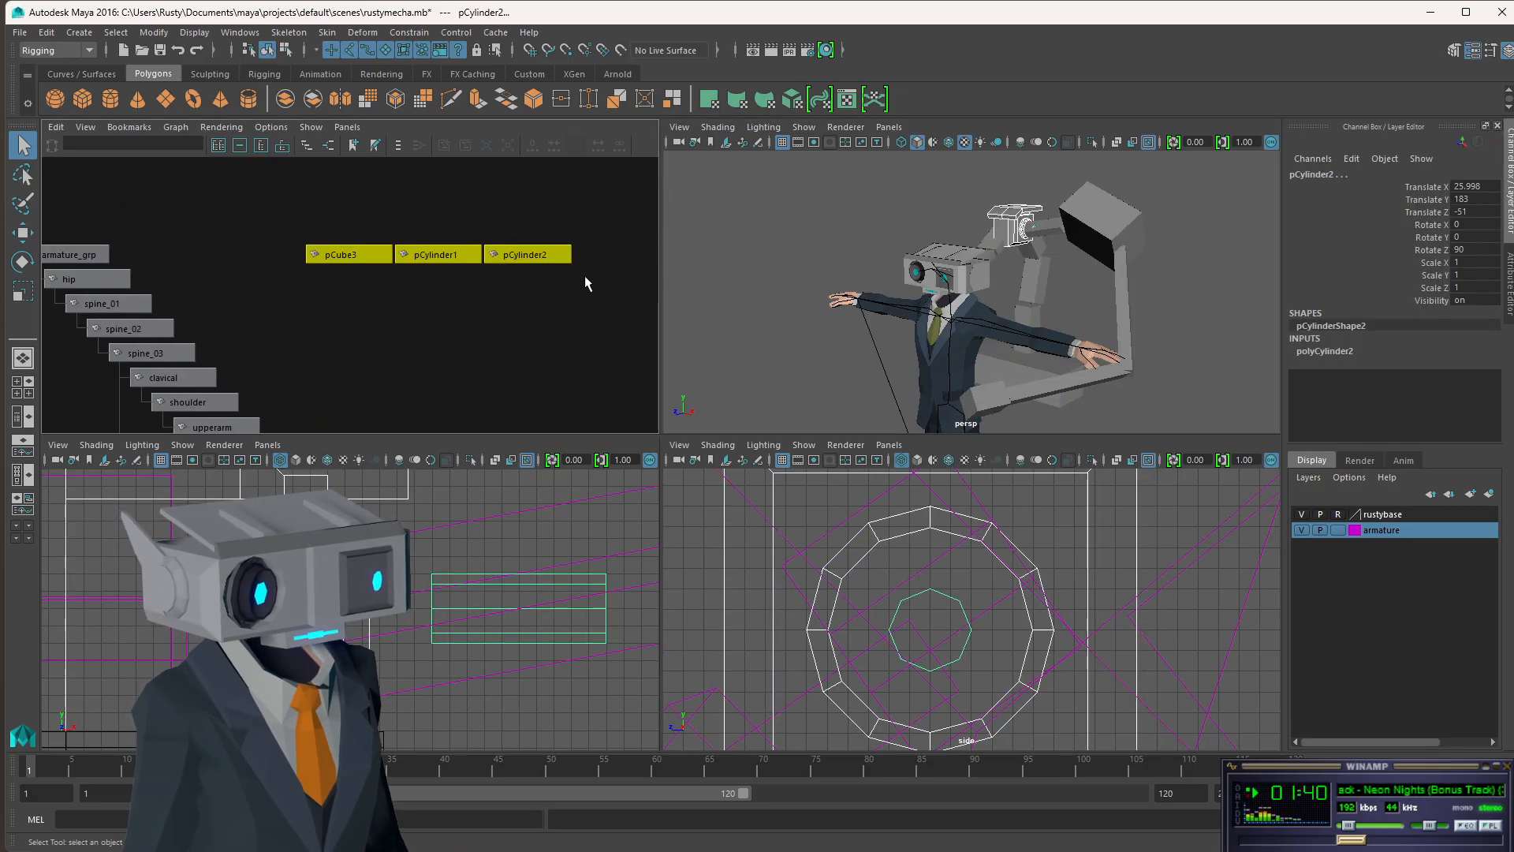
- Select only pCube3 in the hierarchy graph and frame it in the perspective, side and front views
{"action": "left_click", "coordinate": [517, 275]}
{"action": "left_click", "coordinate": [513, 256]}
{"action": "left_click", "coordinate": [438, 253]}
{"action": "left_click", "coordinate": [356, 258]}
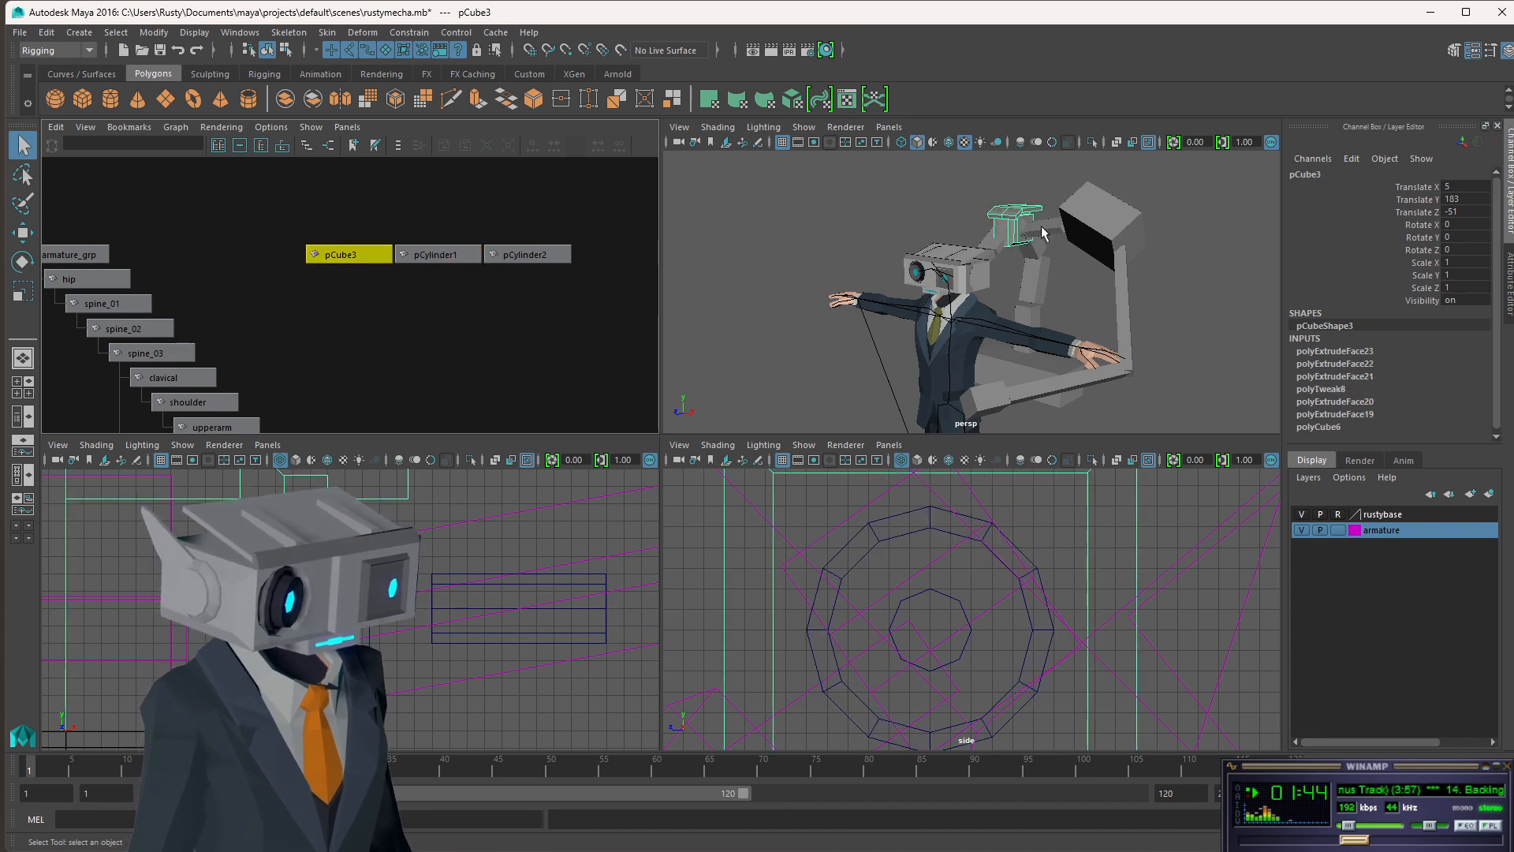
{"action": "key", "text": "f"}
{"action": "key", "text": "f"}
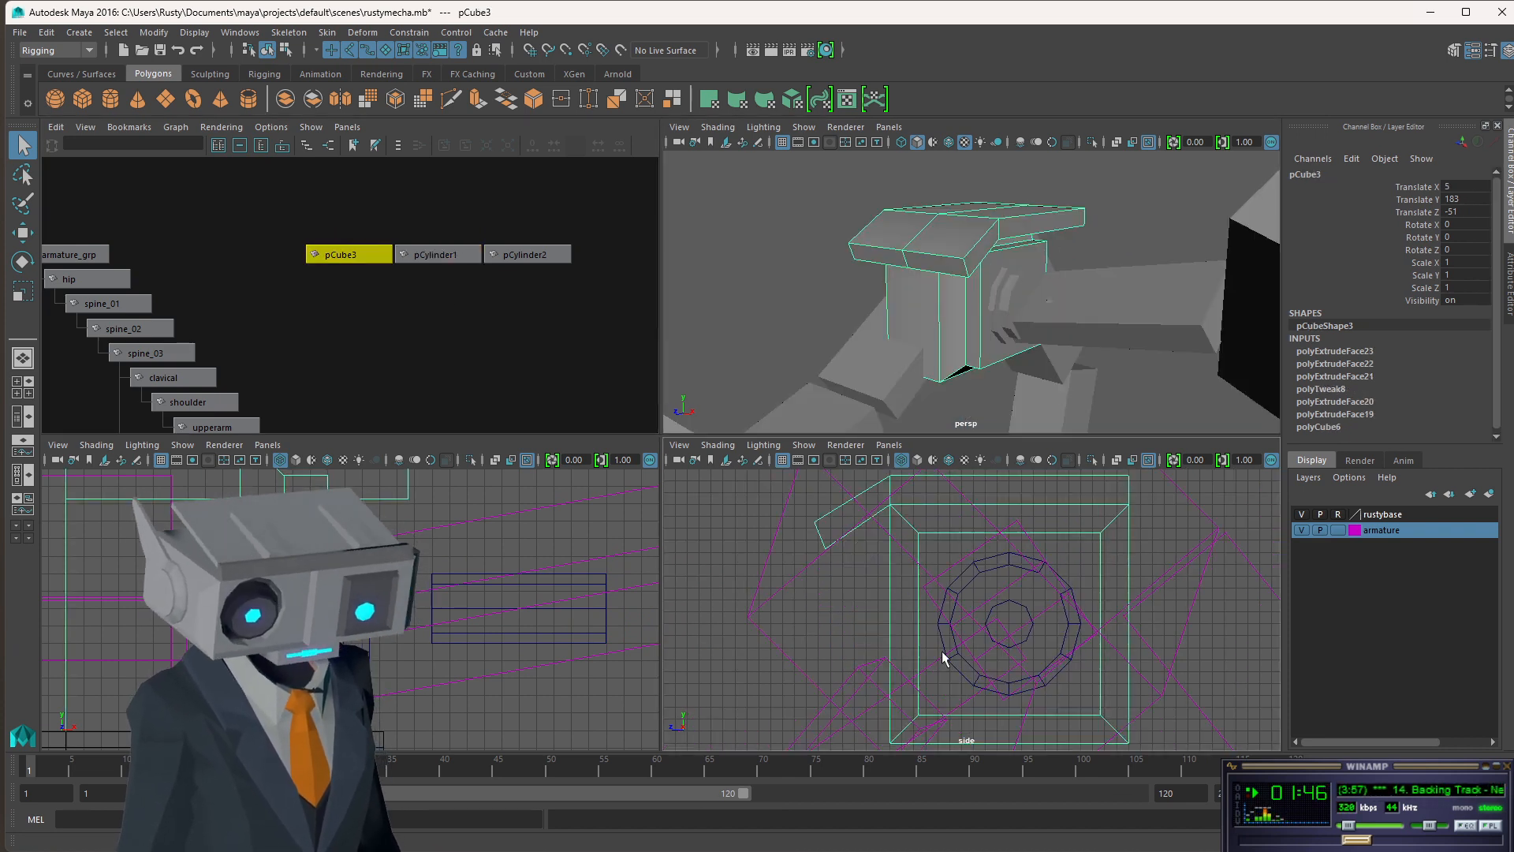
{"action": "key", "text": "f"}
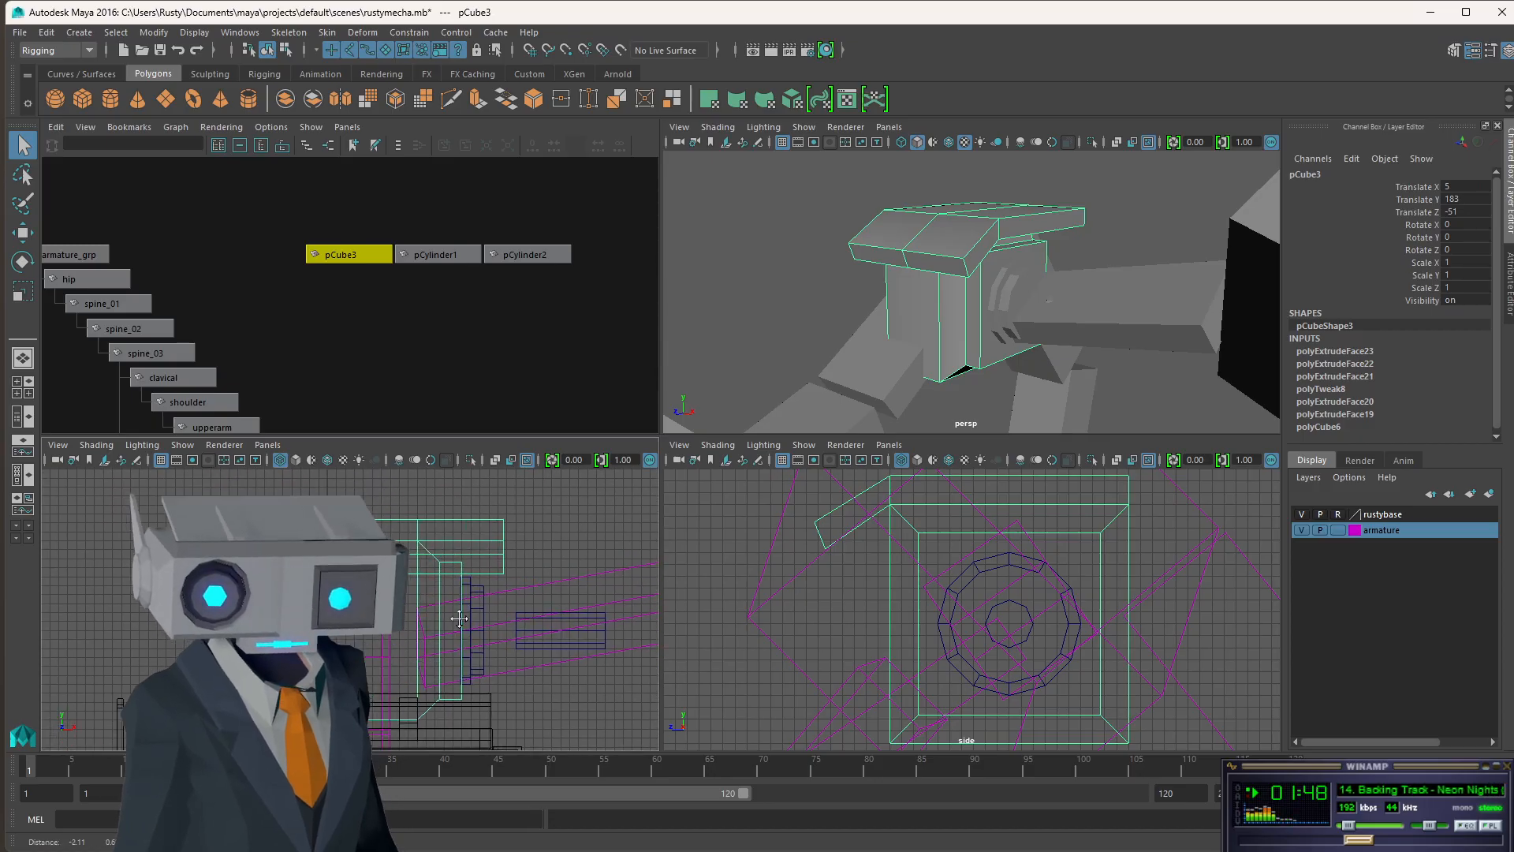
- Maximize the front view and frame pCube3 together with the clavicle and shoulder armature
{"action": "middle_click_drag", "start_coordinate": [460, 620], "coordinate": [334, 577], "text": "alt"}
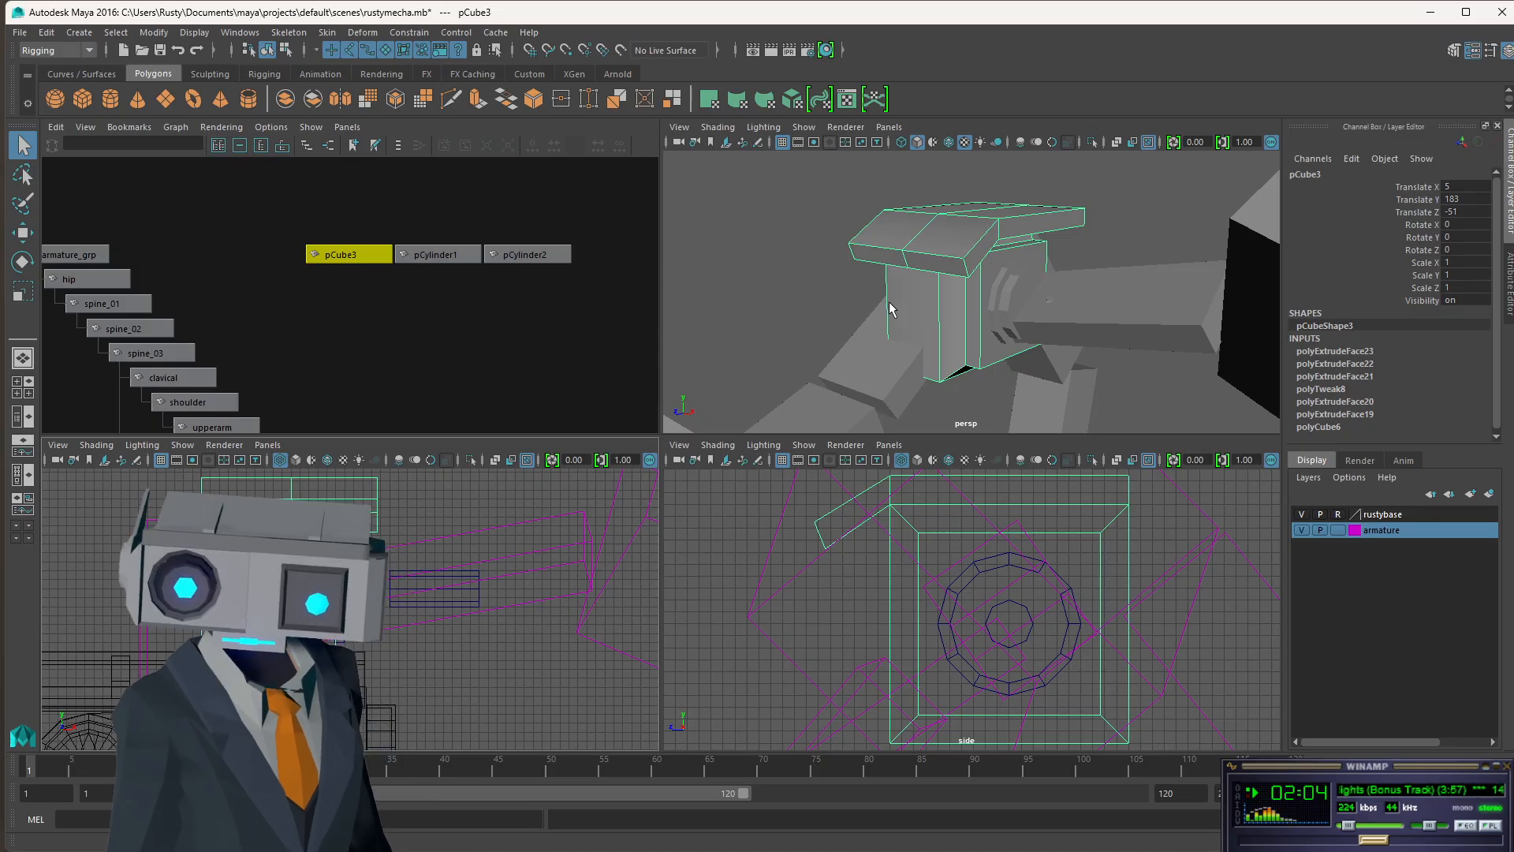
{"action": "mouse_move", "coordinate": [864, 274]}
{"action": "left_mouse_down", "text": "alt"}
{"action": "mouse_move", "coordinate": [796, 277]}
{"action": "mouse_move", "coordinate": [861, 270]}
{"action": "left_mouse_up", "text": "alt"}
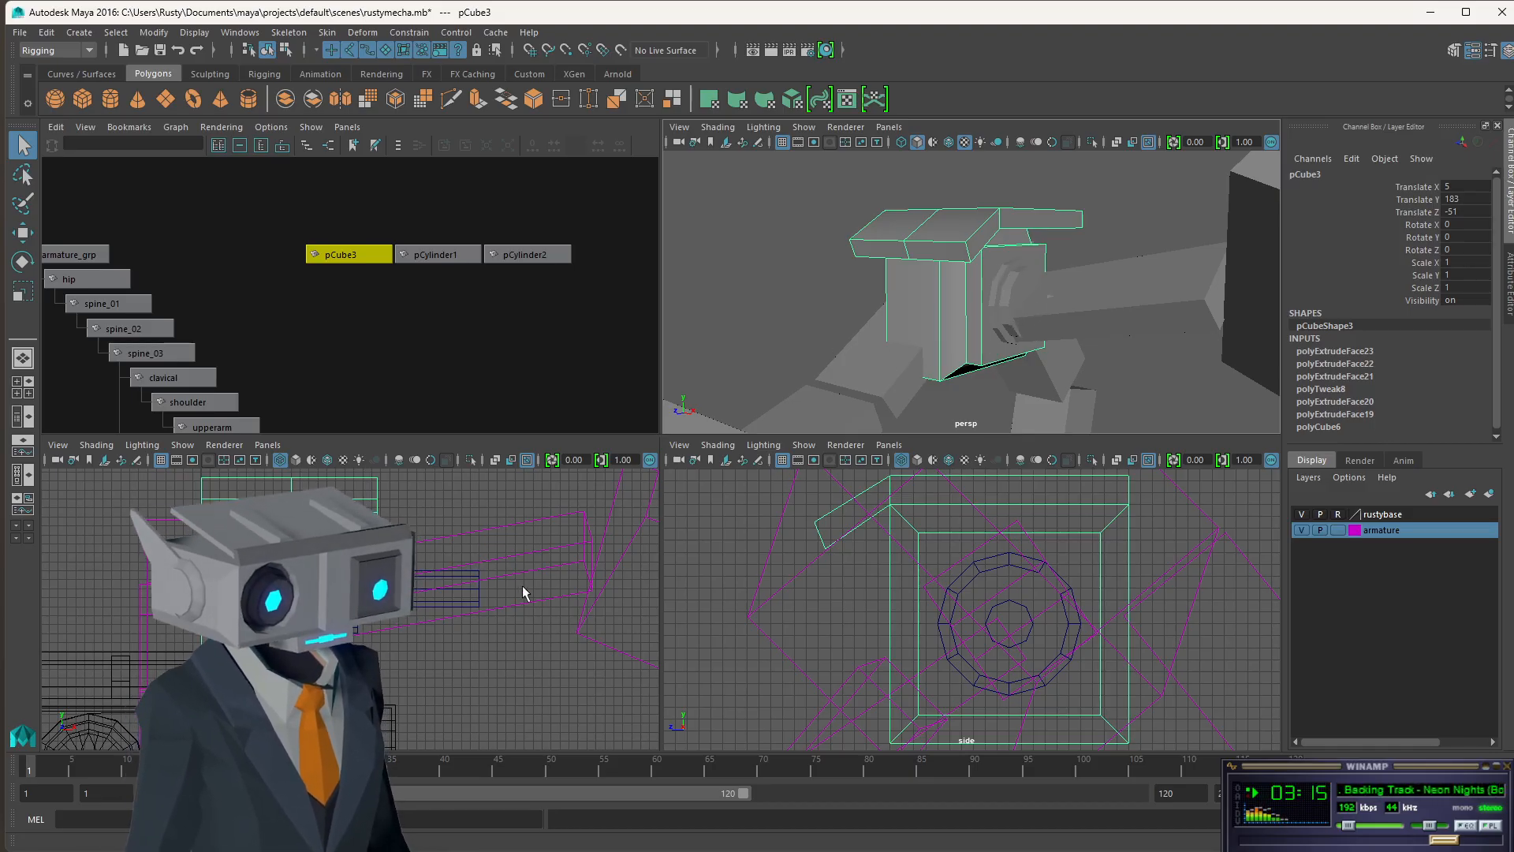
{"action": "middle_click_drag", "start_coordinate": [364, 603], "coordinate": [527, 624], "text": "alt"}
{"action": "scroll", "coordinate": [500, 627], "scroll_direction": "up", "scroll_amount": 1}
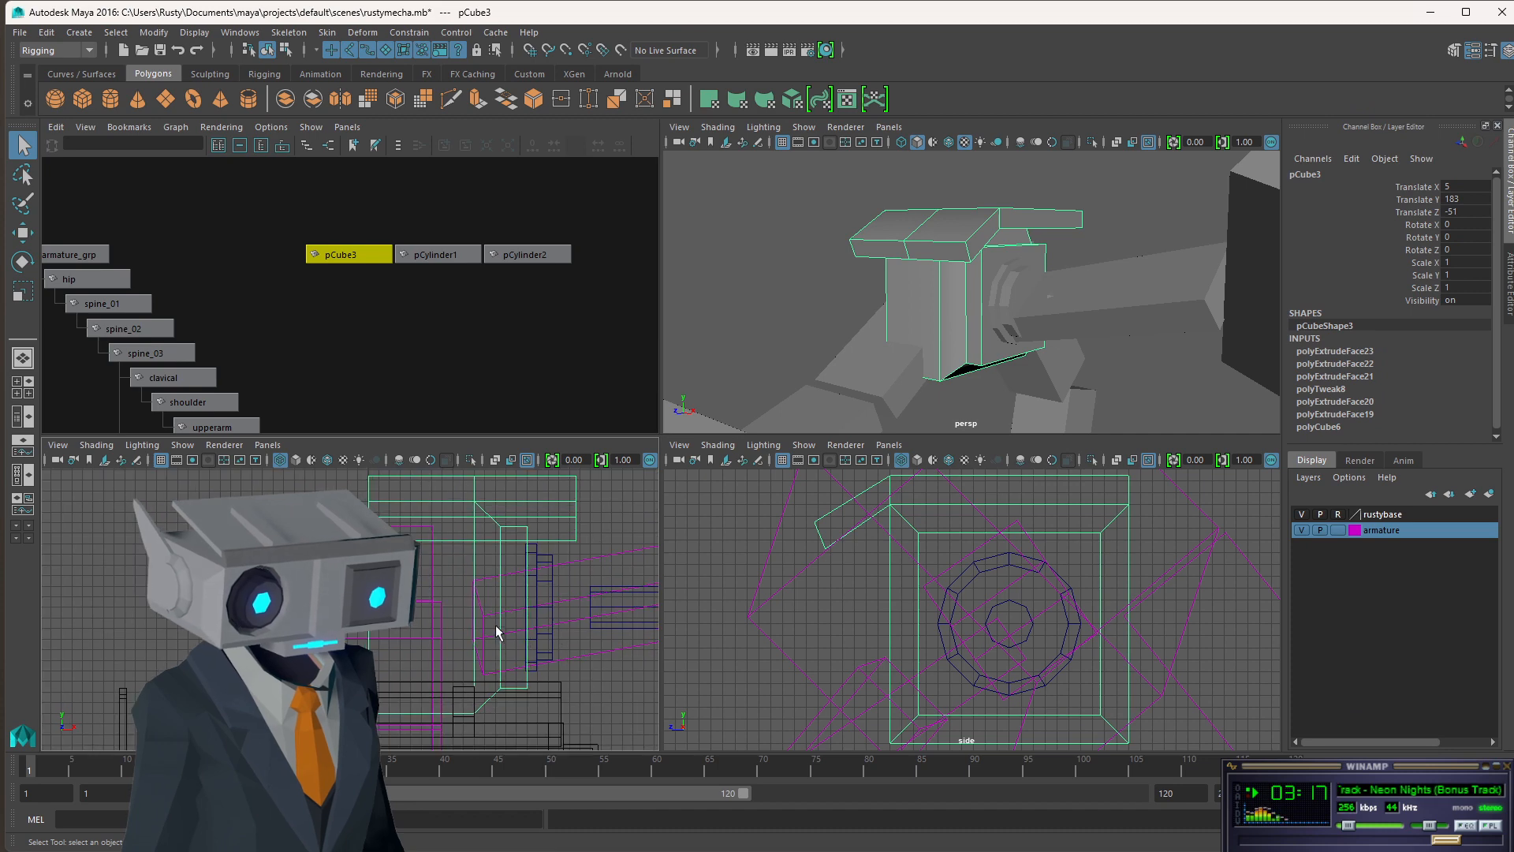
{"action": "key", "text": "space"}
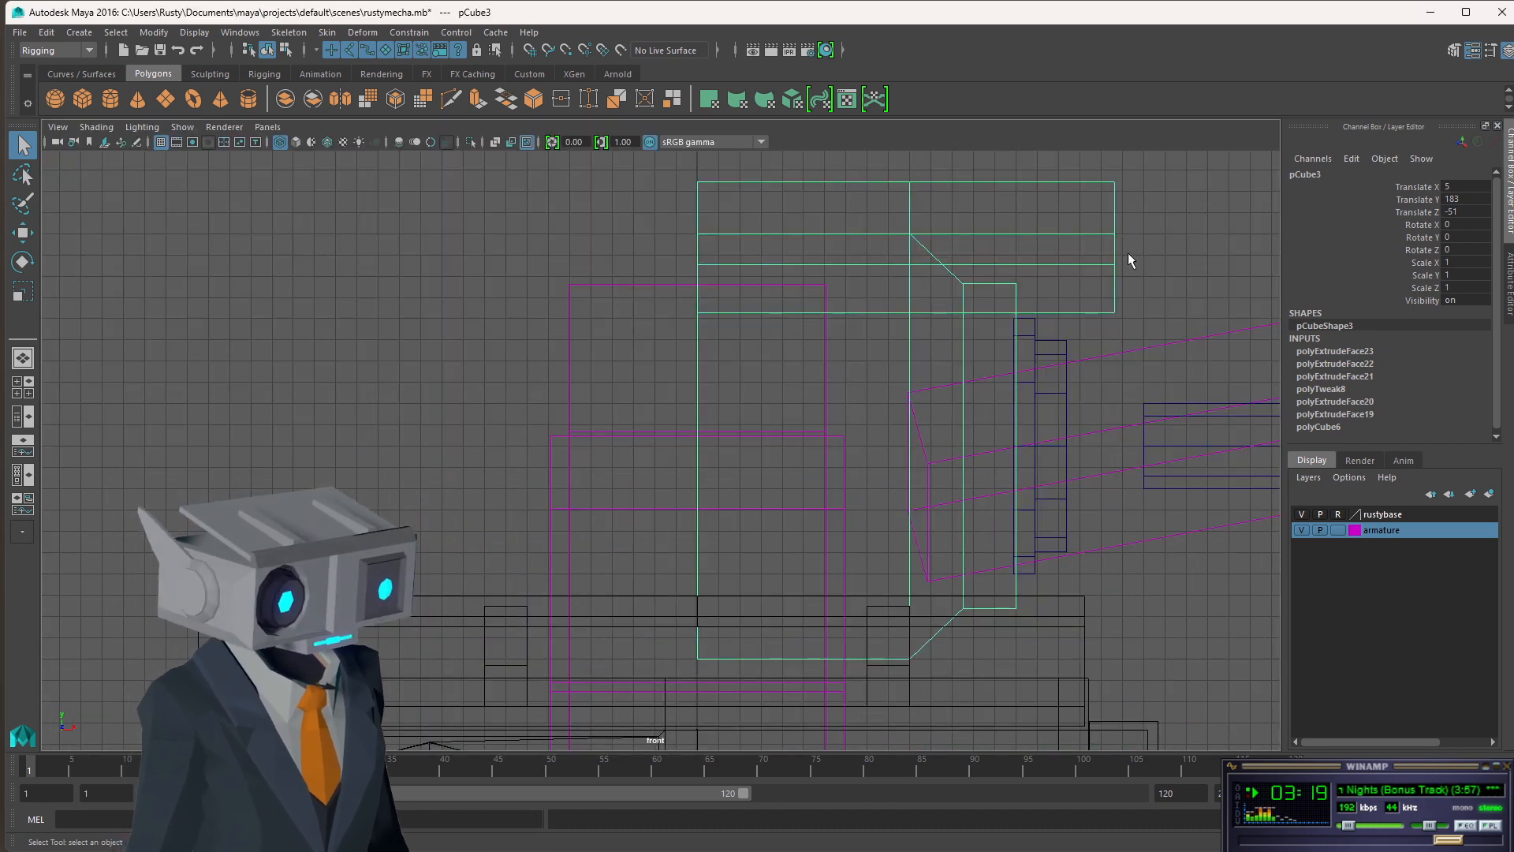
{"action": "right_click_drag", "start_coordinate": [1126, 253], "coordinate": [1090, 374], "text": "alt"}
{"action": "middle_click_drag", "start_coordinate": [1090, 374], "coordinate": [898, 343], "text": "alt"}
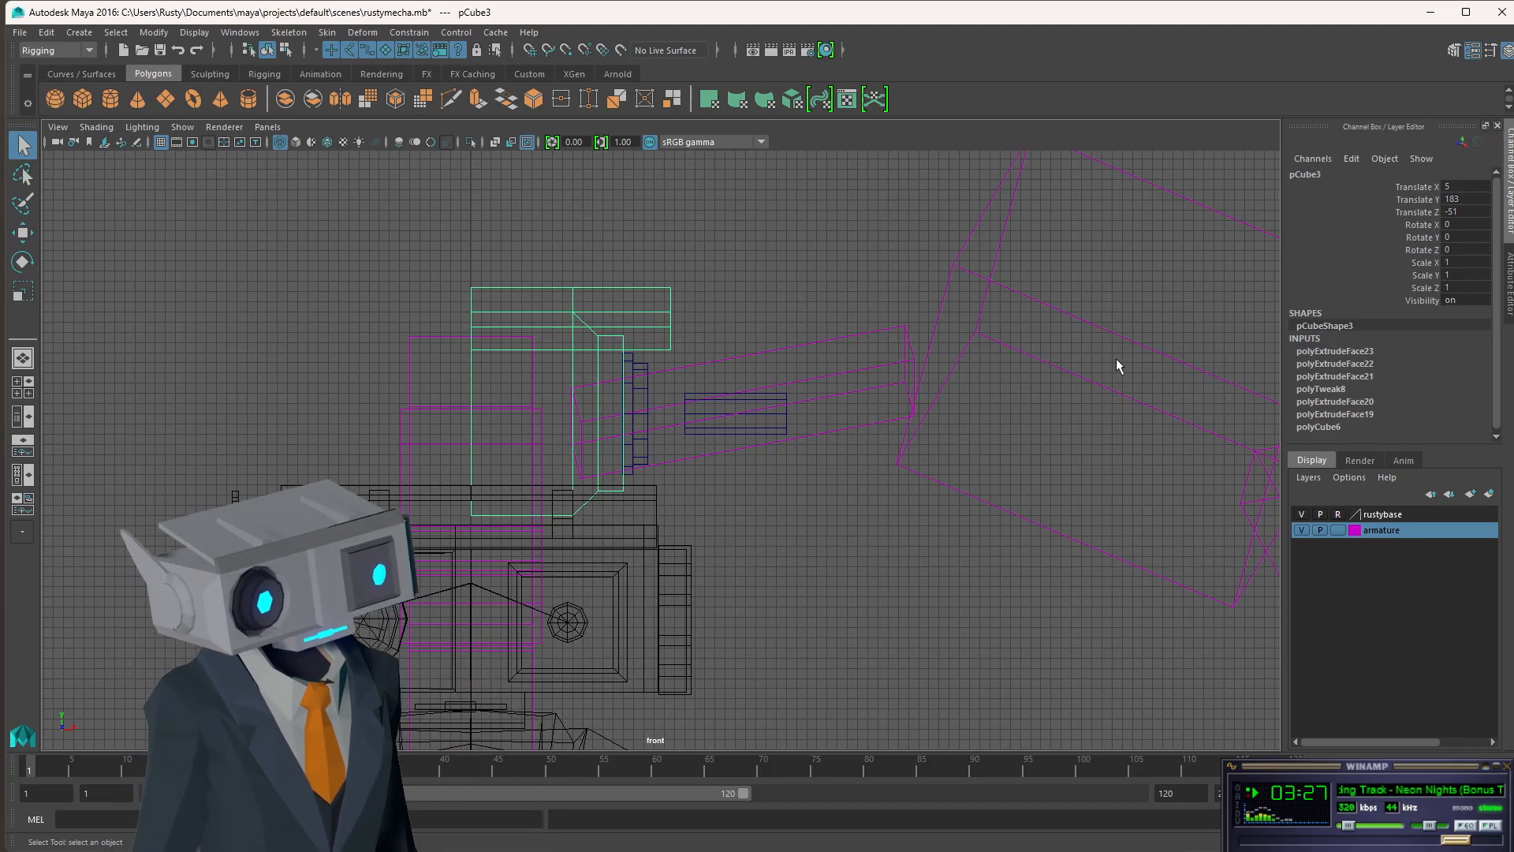
{"action": "scroll", "coordinate": [749, 445], "scroll_direction": "down", "scroll_amount": 4}
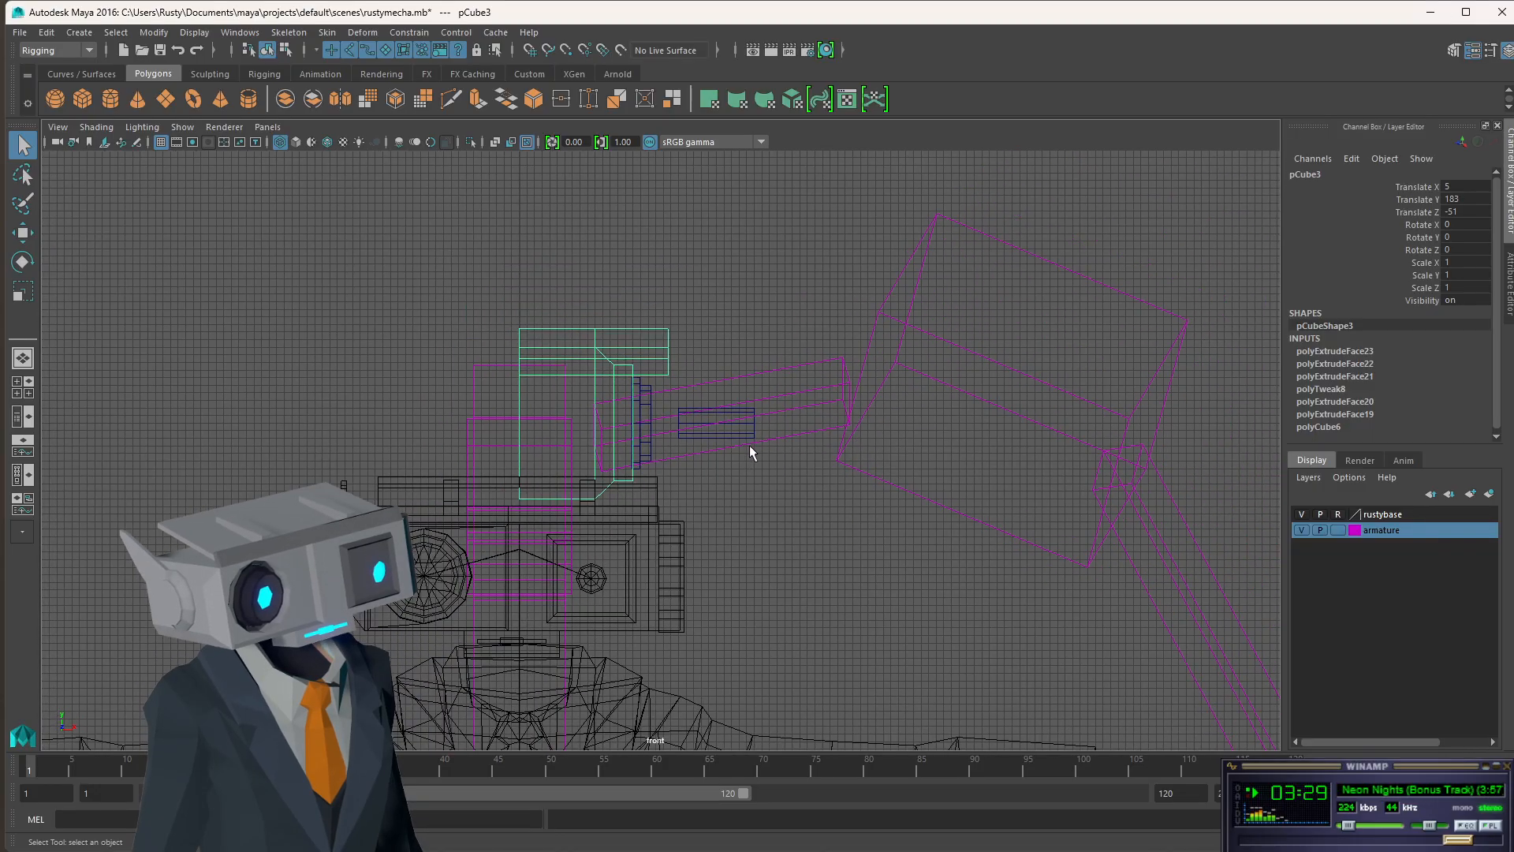
{"action": "scroll", "coordinate": [754, 451], "scroll_direction": "up", "scroll_amount": 5}
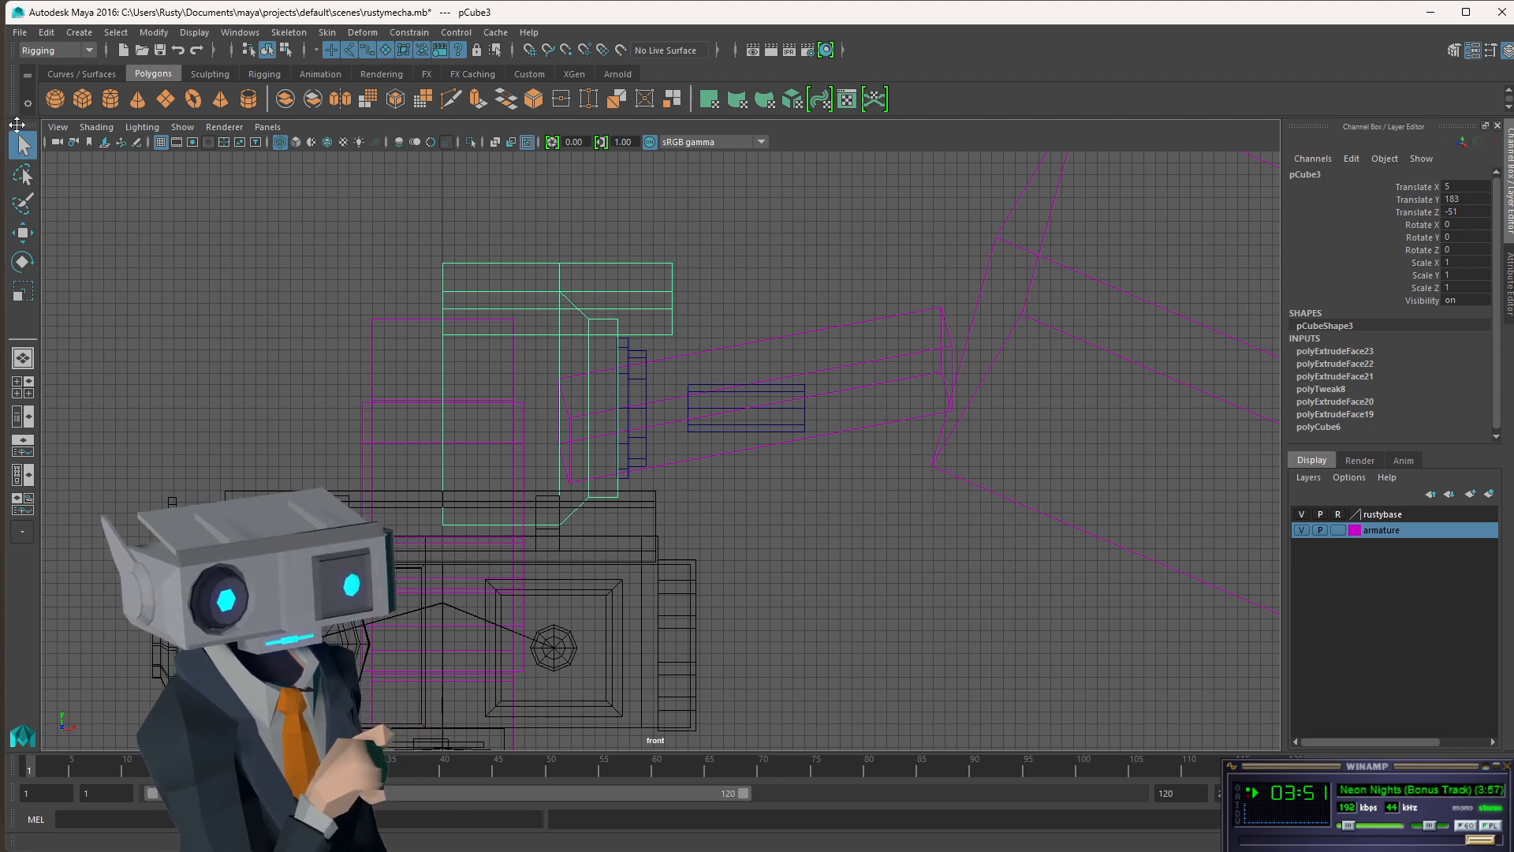
{"action": "left_click", "coordinate": [711, 275]}
{"action": "left_click", "coordinate": [661, 290]}
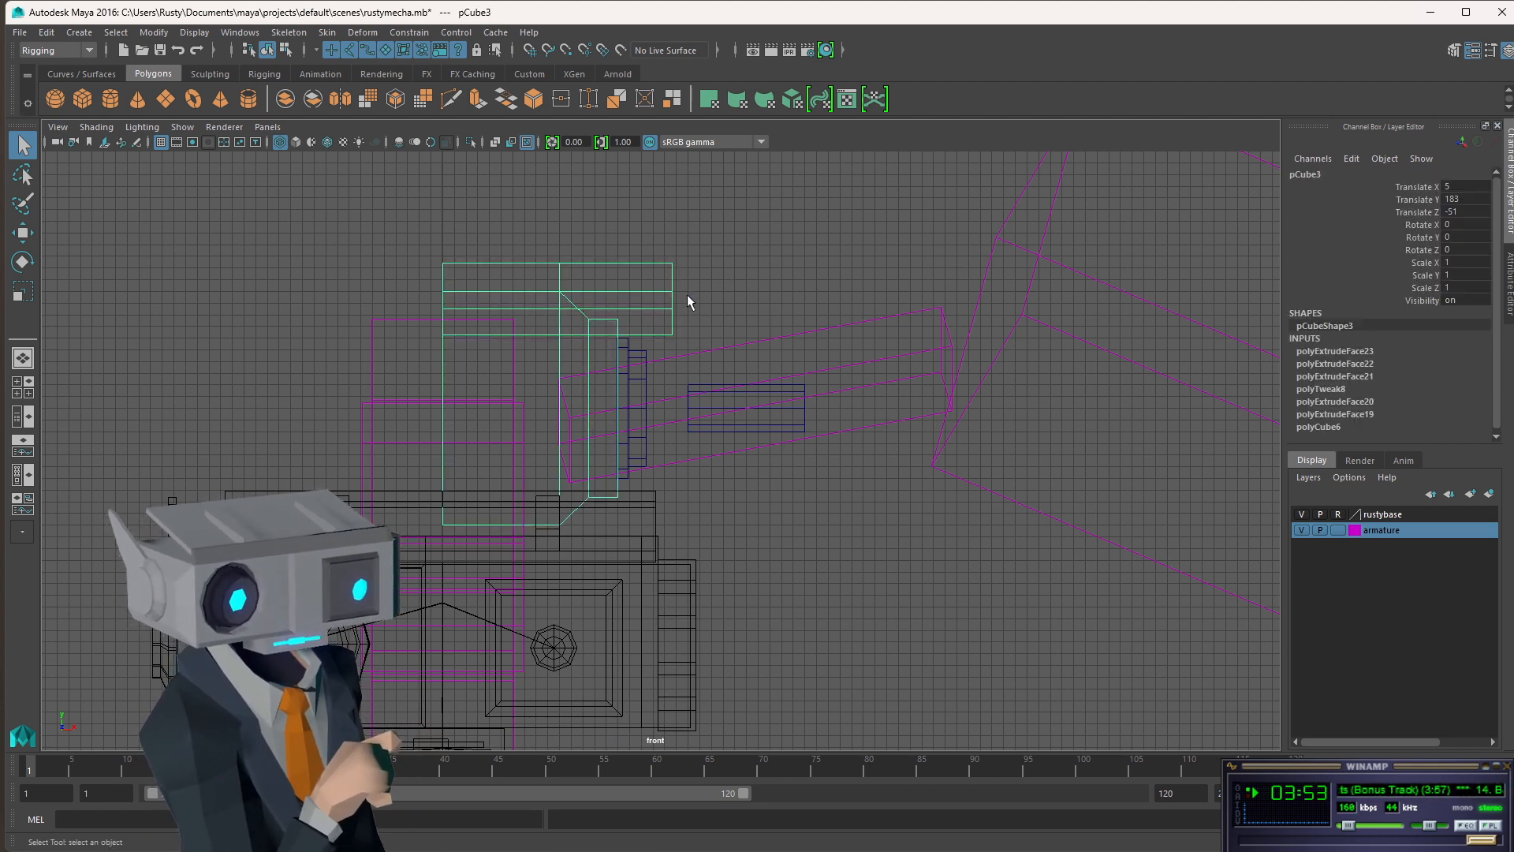
- Select pCylinder1 and pCylinder2 in the hierarchy graph and move them outward together along X until pCylinder2 is at about 49.03
{"action": "key", "text": "space"}
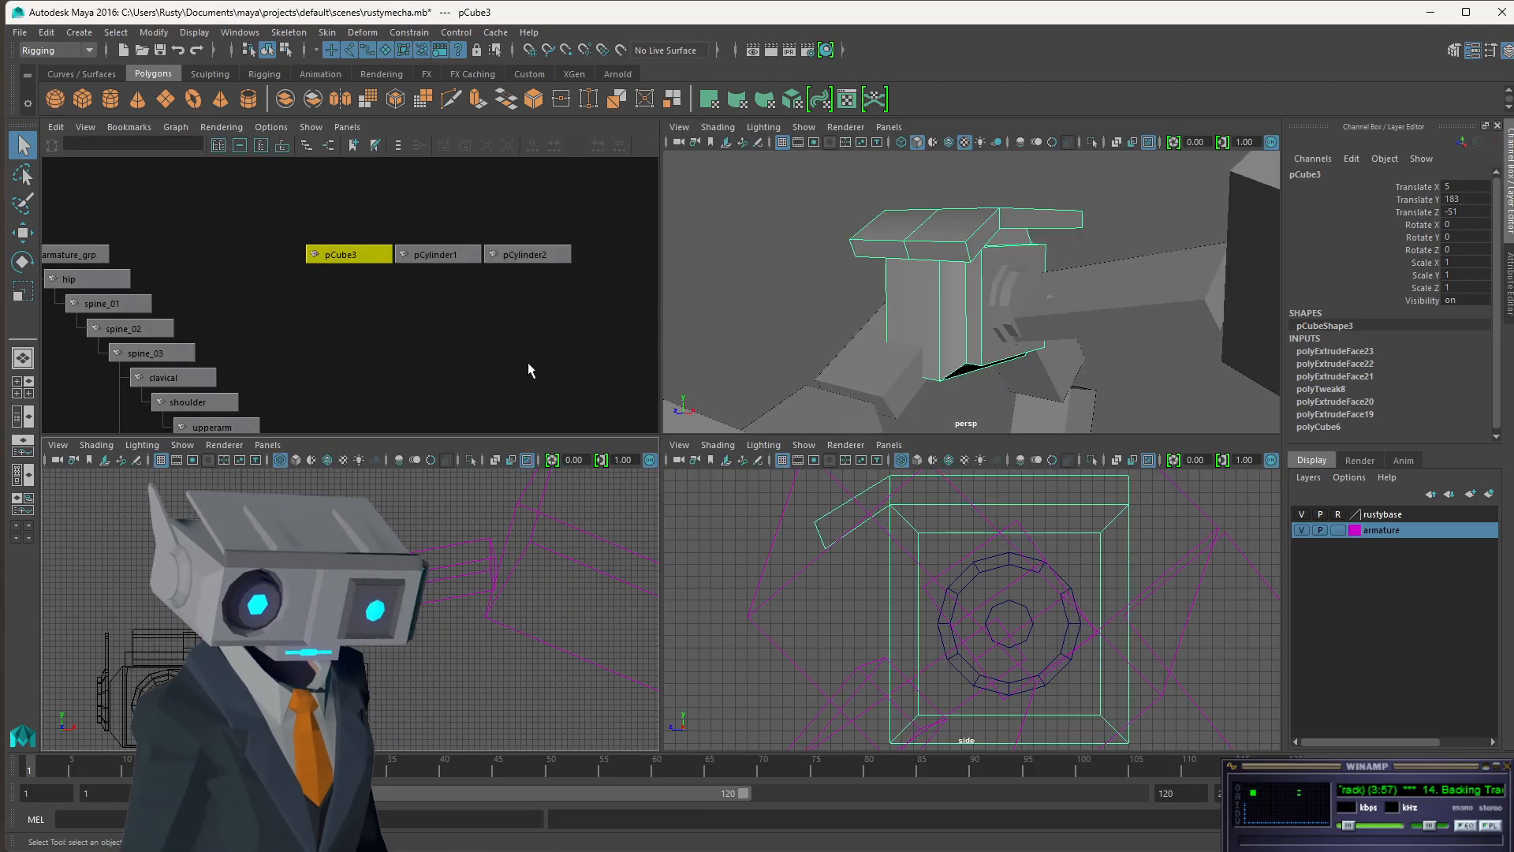
{"action": "left_click_drag", "start_coordinate": [572, 219], "coordinate": [414, 313]}
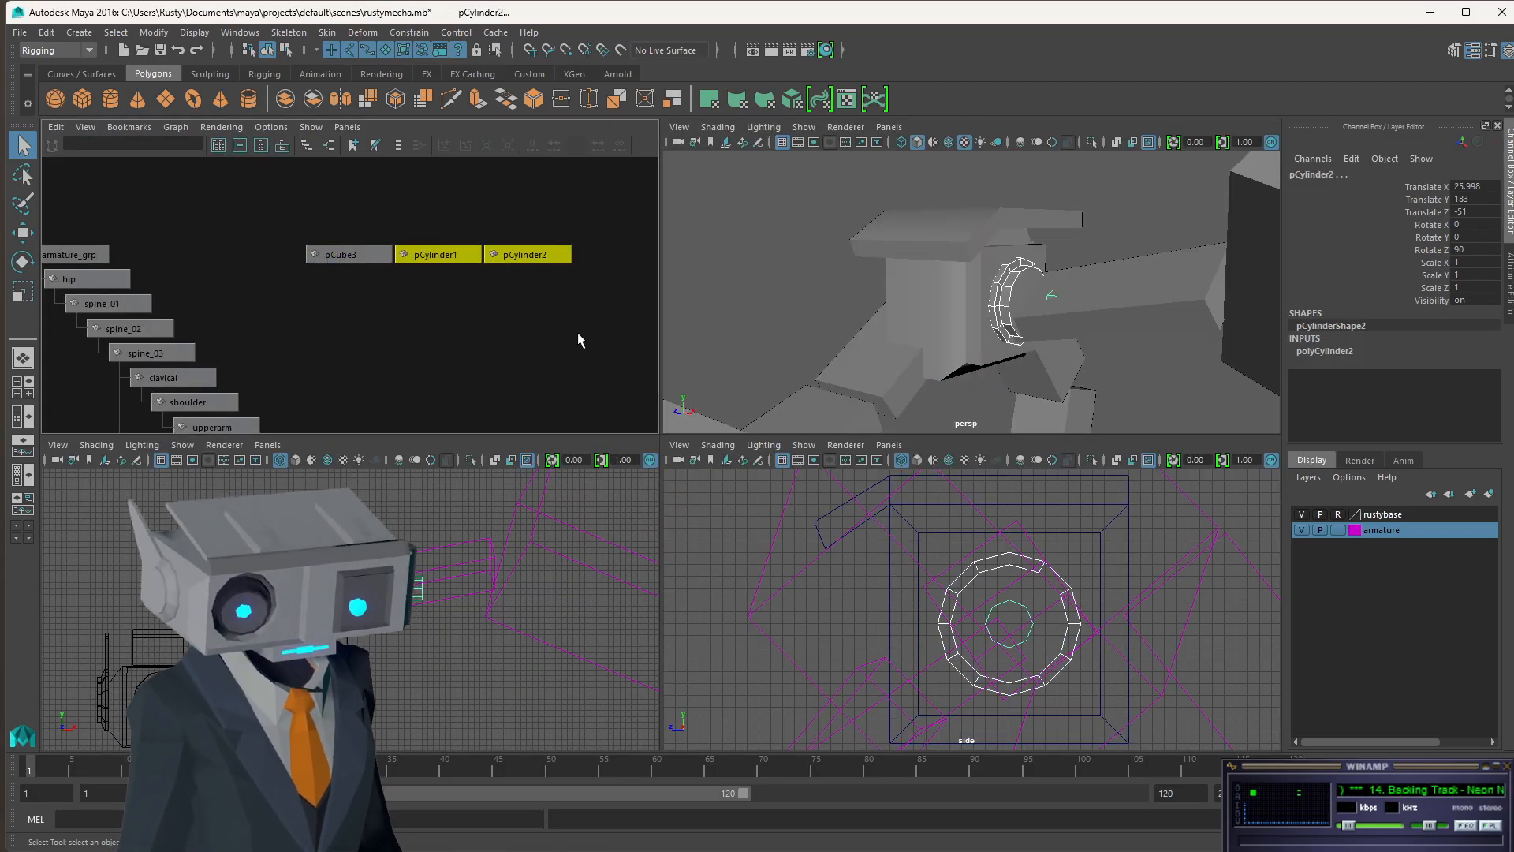
{"action": "key", "text": "w"}
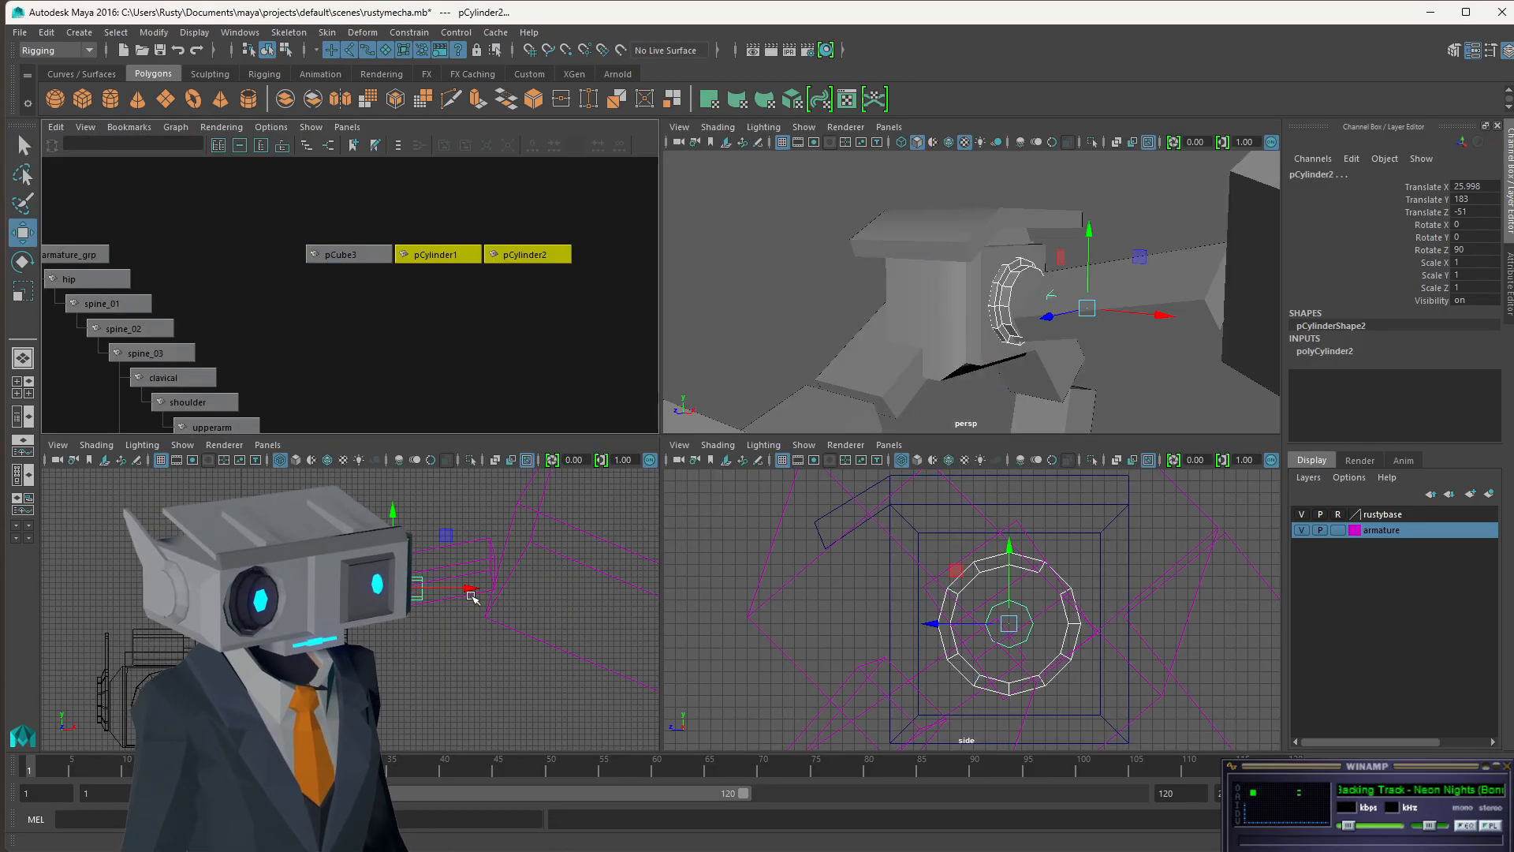
{"action": "left_click_drag", "start_coordinate": [471, 590], "coordinate": [602, 576]}
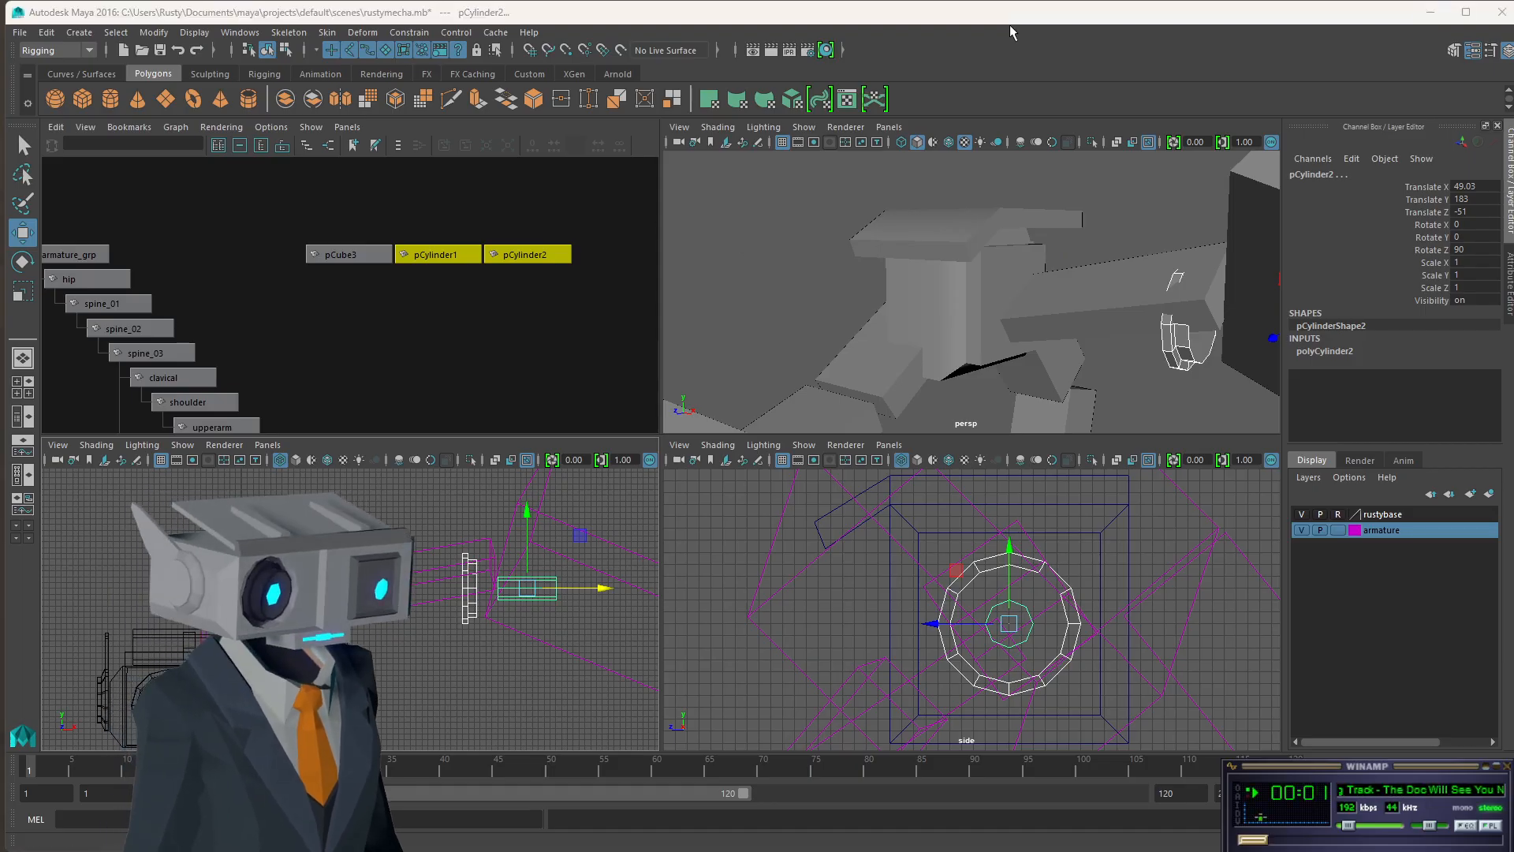
- Lengthen pCube3 toward the shoulder by selecting its outer-end vertices and moving them outward along X, close to the ring cylinder
{"action": "left_click", "coordinate": [347, 254]}
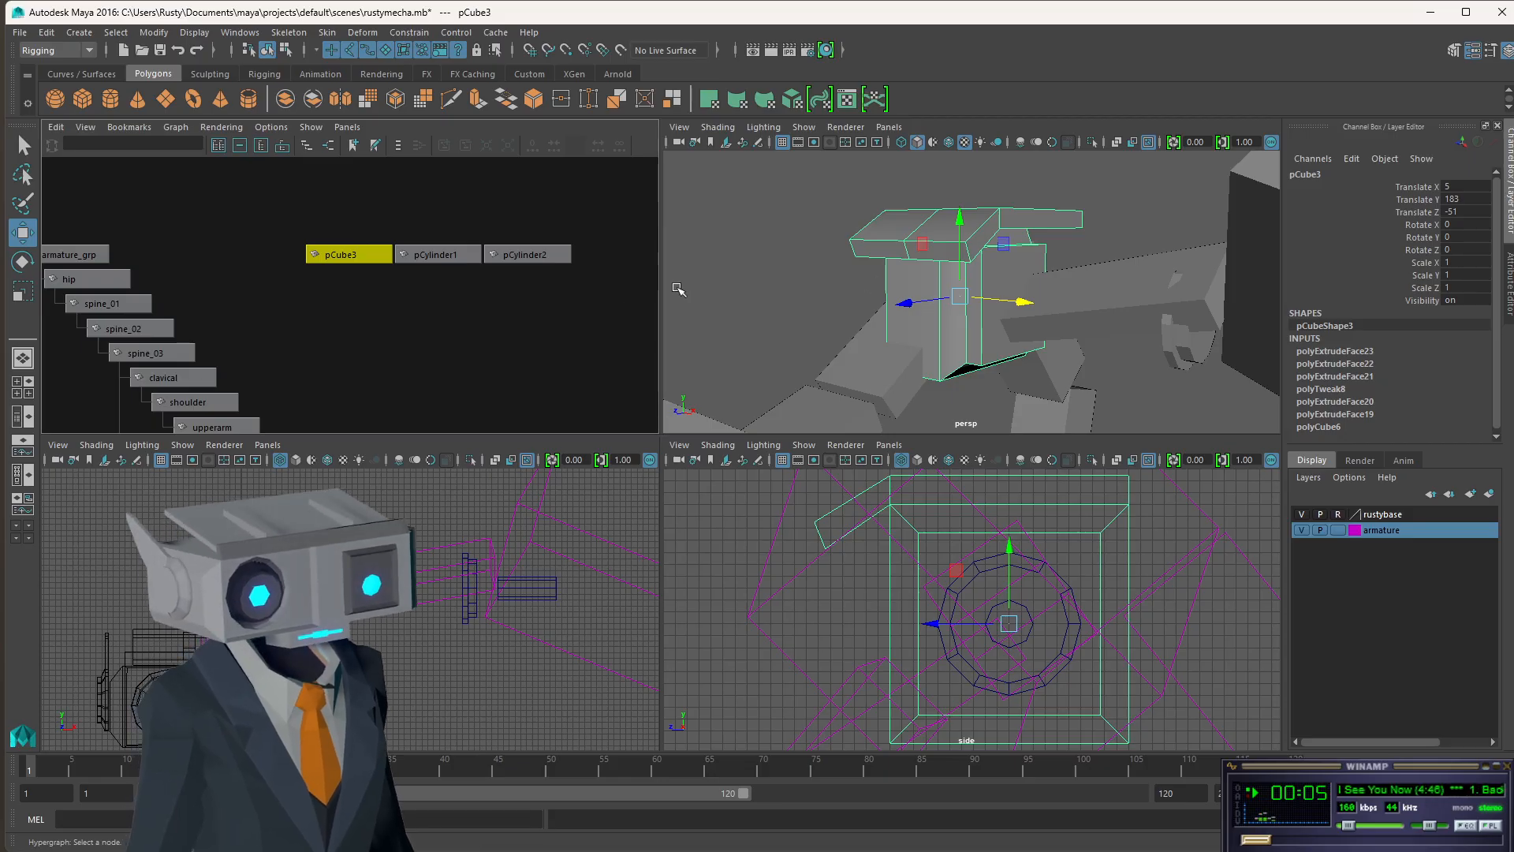
{"action": "left_click_drag", "start_coordinate": [873, 278], "coordinate": [936, 278], "text": "alt"}
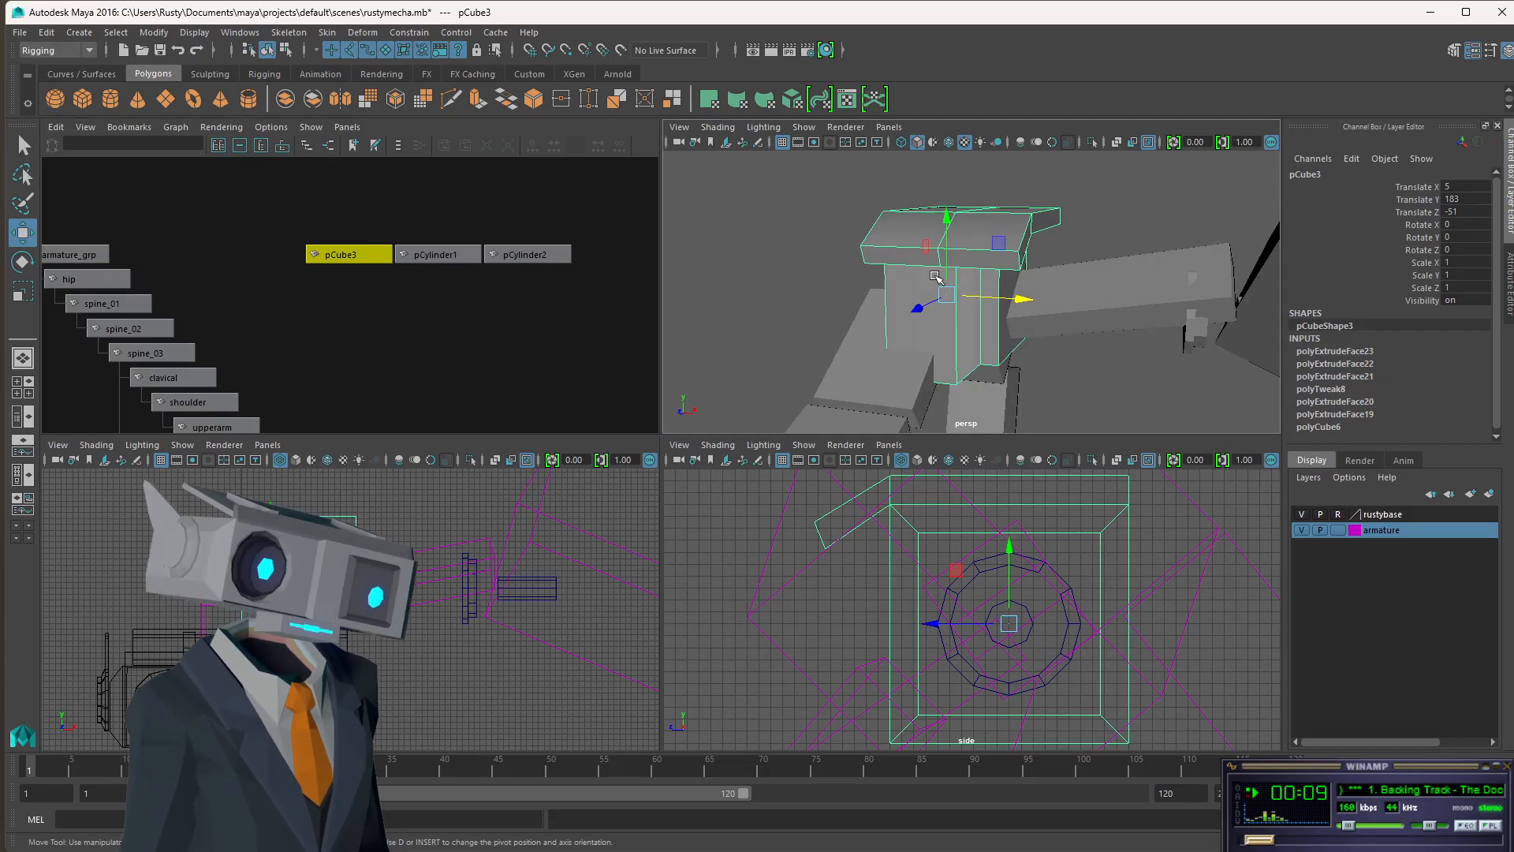
{"action": "left_click_drag", "start_coordinate": [1099, 307], "coordinate": [1150, 310], "text": "alt"}
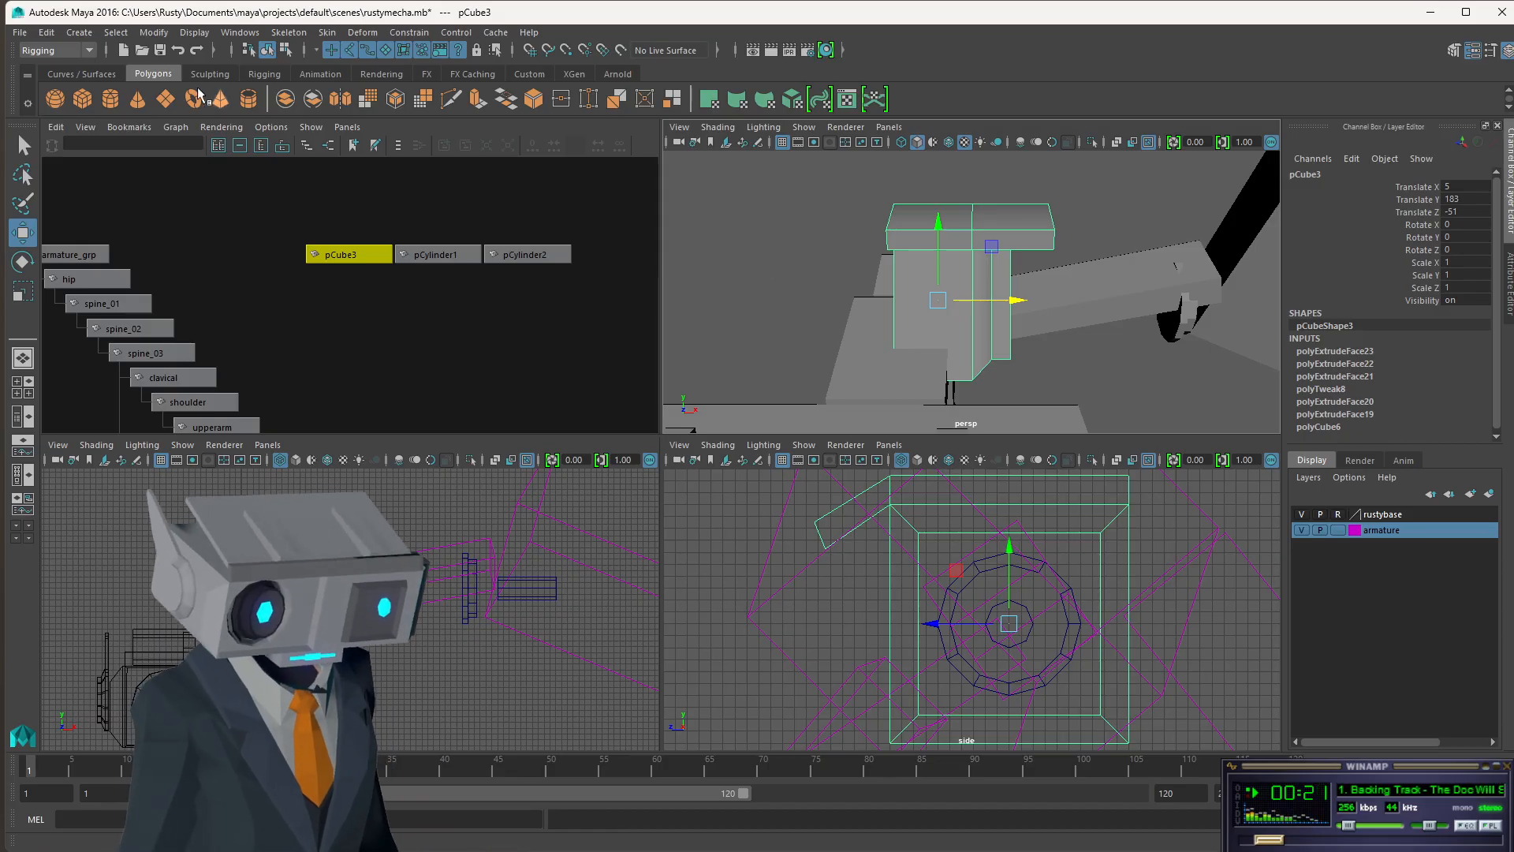
{"action": "left_click", "coordinate": [285, 50]}
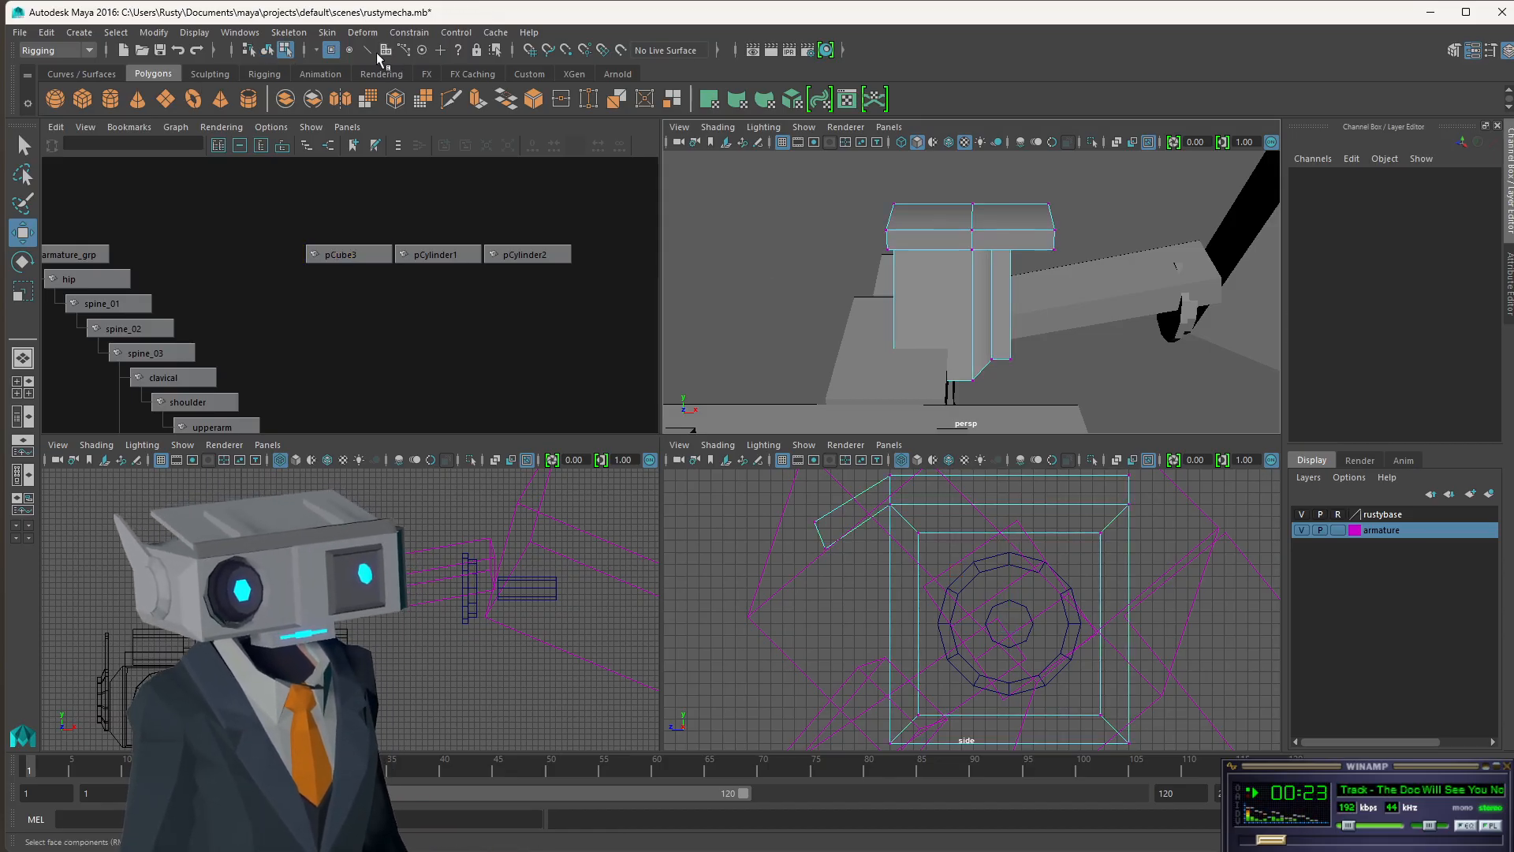
{"action": "left_click_drag", "start_coordinate": [374, 500], "coordinate": [343, 639]}
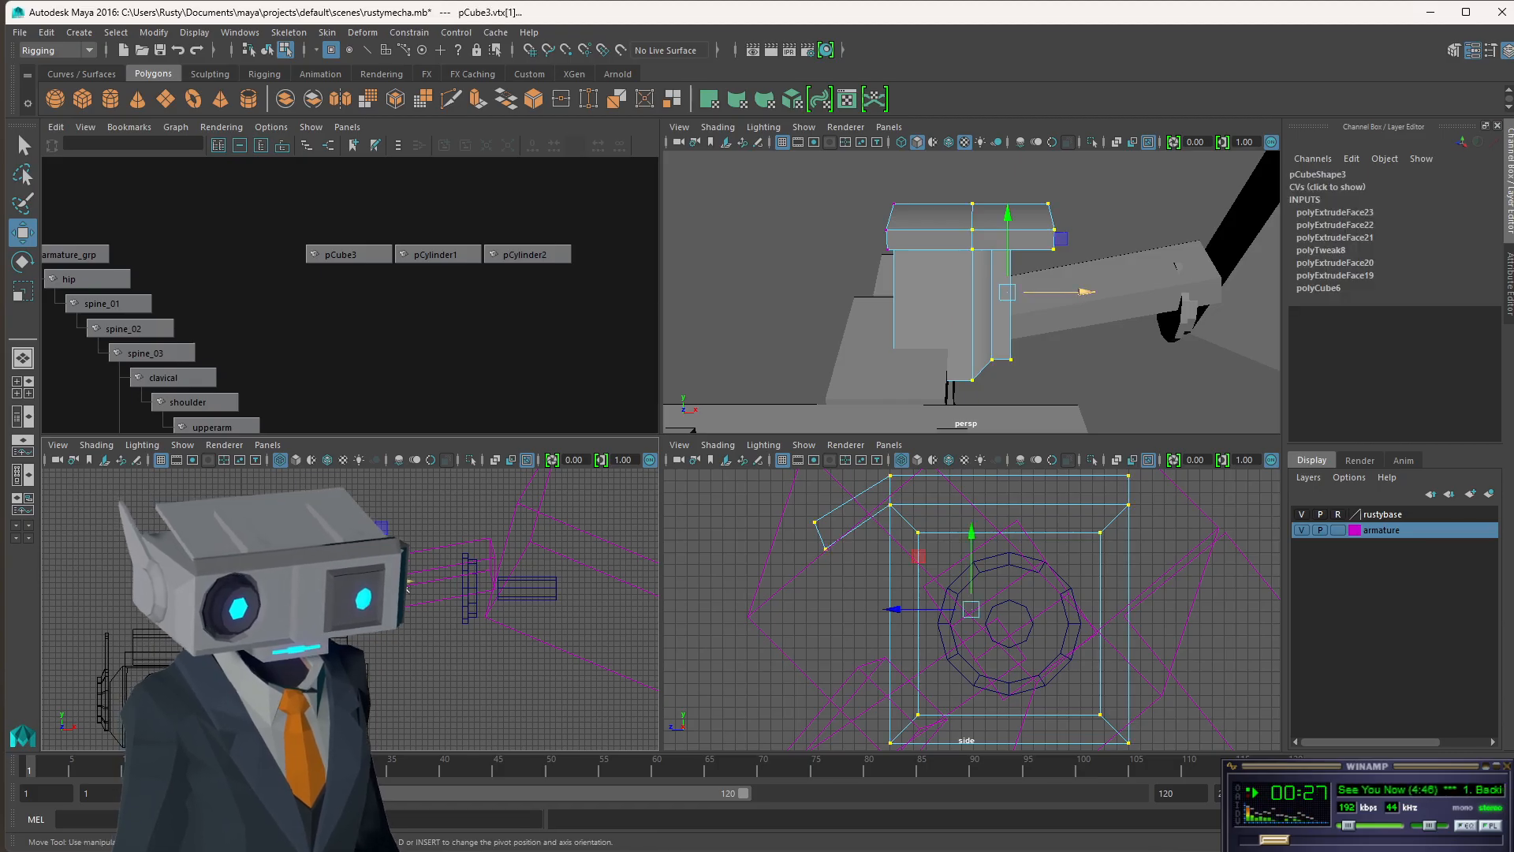
{"action": "left_click_drag", "start_coordinate": [407, 588], "coordinate": [522, 539]}
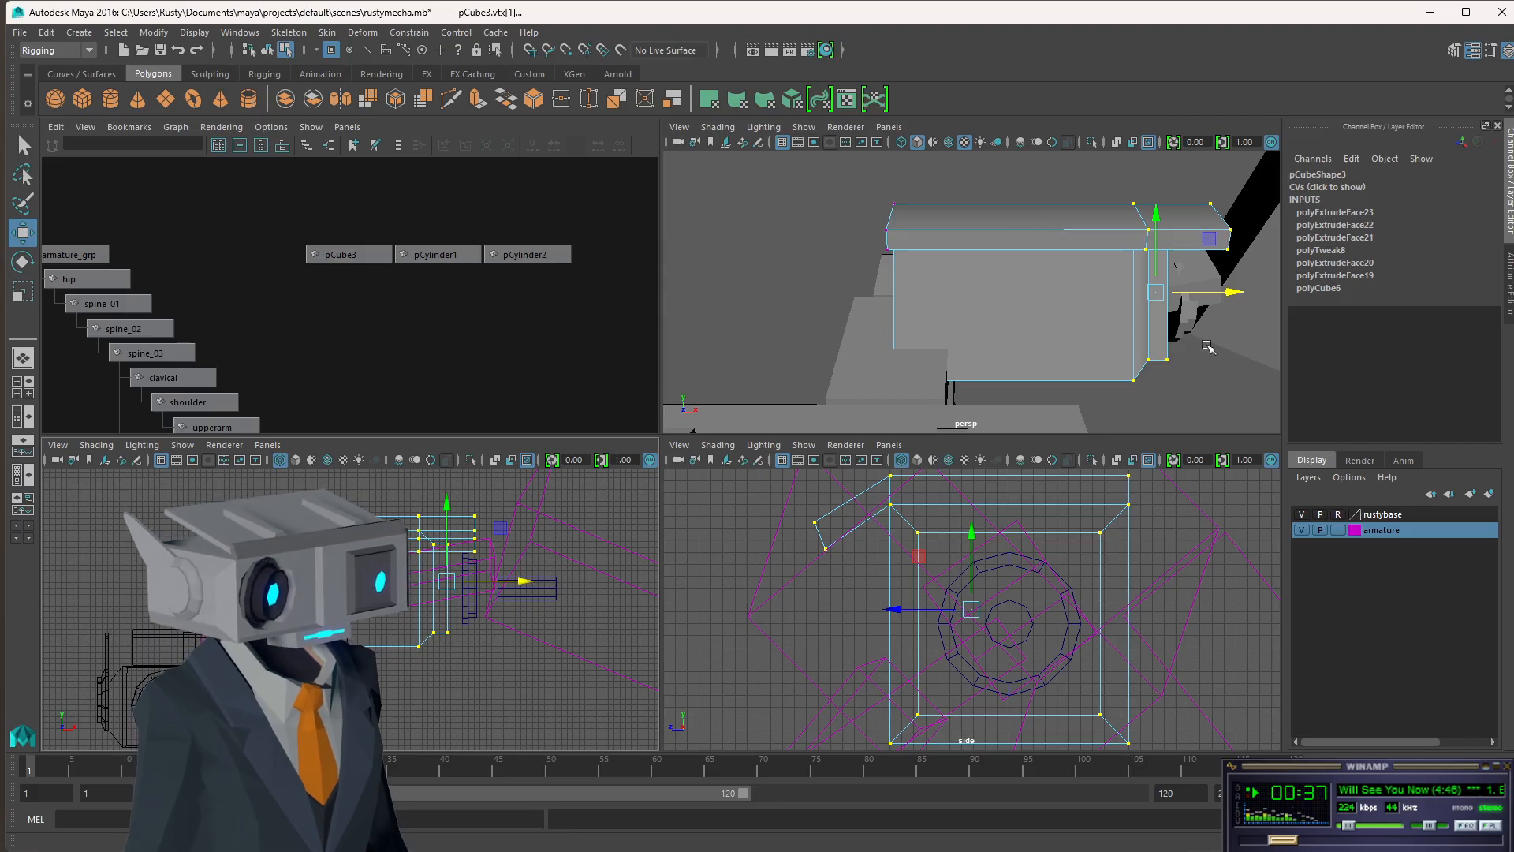
- Move the selected end vertices of pCube3 slightly further outward so the roof overhangs the ring cylinder
{"action": "left_click_drag", "start_coordinate": [1209, 345], "coordinate": [1148, 341], "text": "alt"}
{"action": "scroll", "coordinate": [1149, 341], "scroll_direction": "down", "scroll_amount": 4}
{"action": "scroll", "coordinate": [1151, 340], "scroll_direction": "up", "scroll_amount": 2}
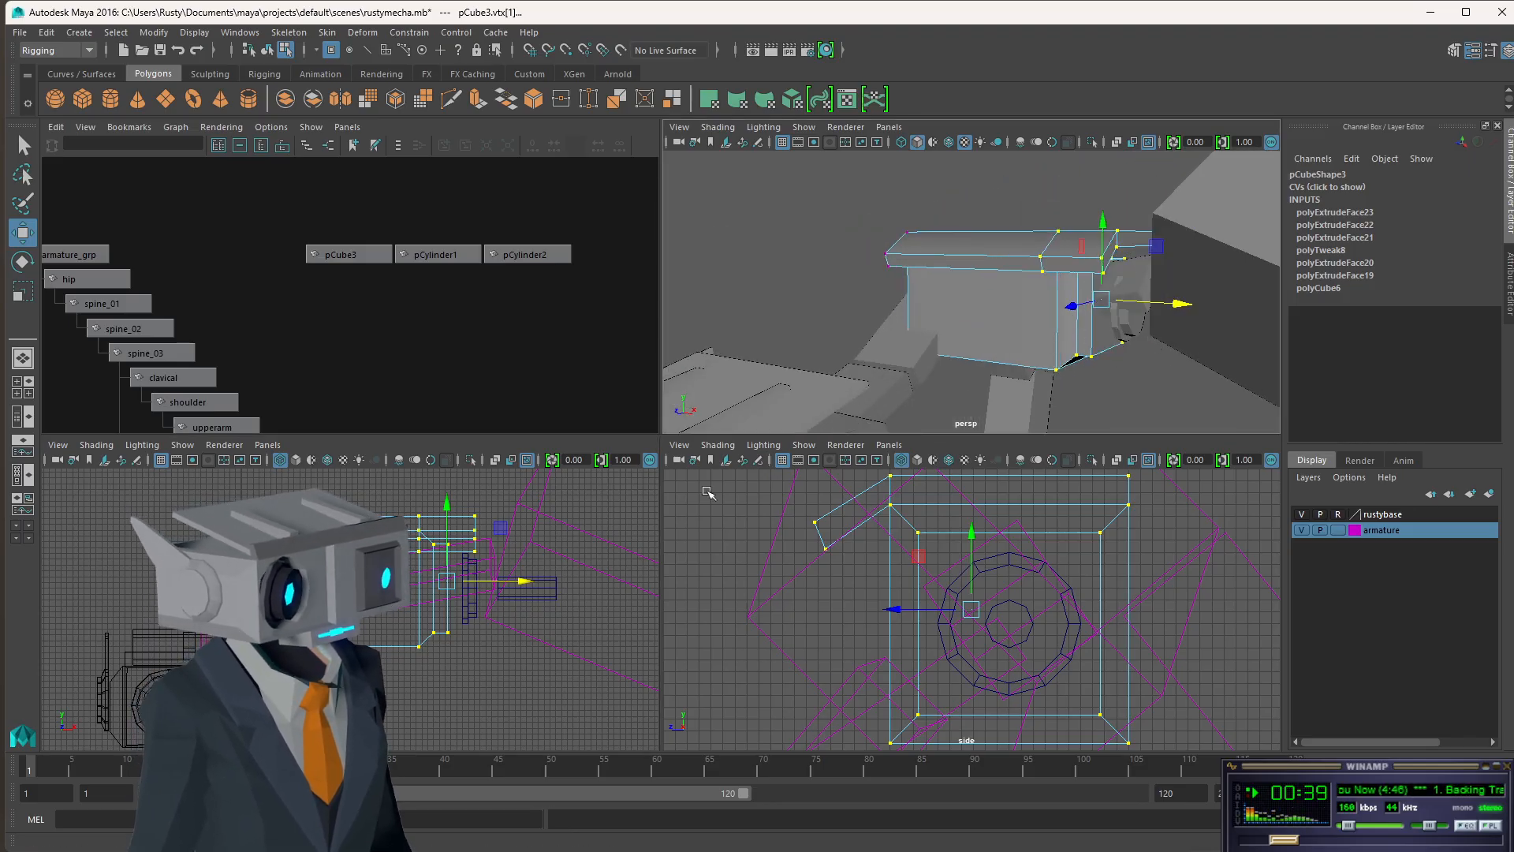
{"action": "left_click_drag", "start_coordinate": [525, 581], "coordinate": [542, 581]}
{"action": "scroll", "coordinate": [949, 303], "scroll_direction": "down", "scroll_amount": 8}
{"action": "left_click_drag", "start_coordinate": [896, 342], "coordinate": [952, 338], "text": "alt"}
{"action": "scroll", "coordinate": [1026, 314], "scroll_direction": "up", "scroll_amount": 8}
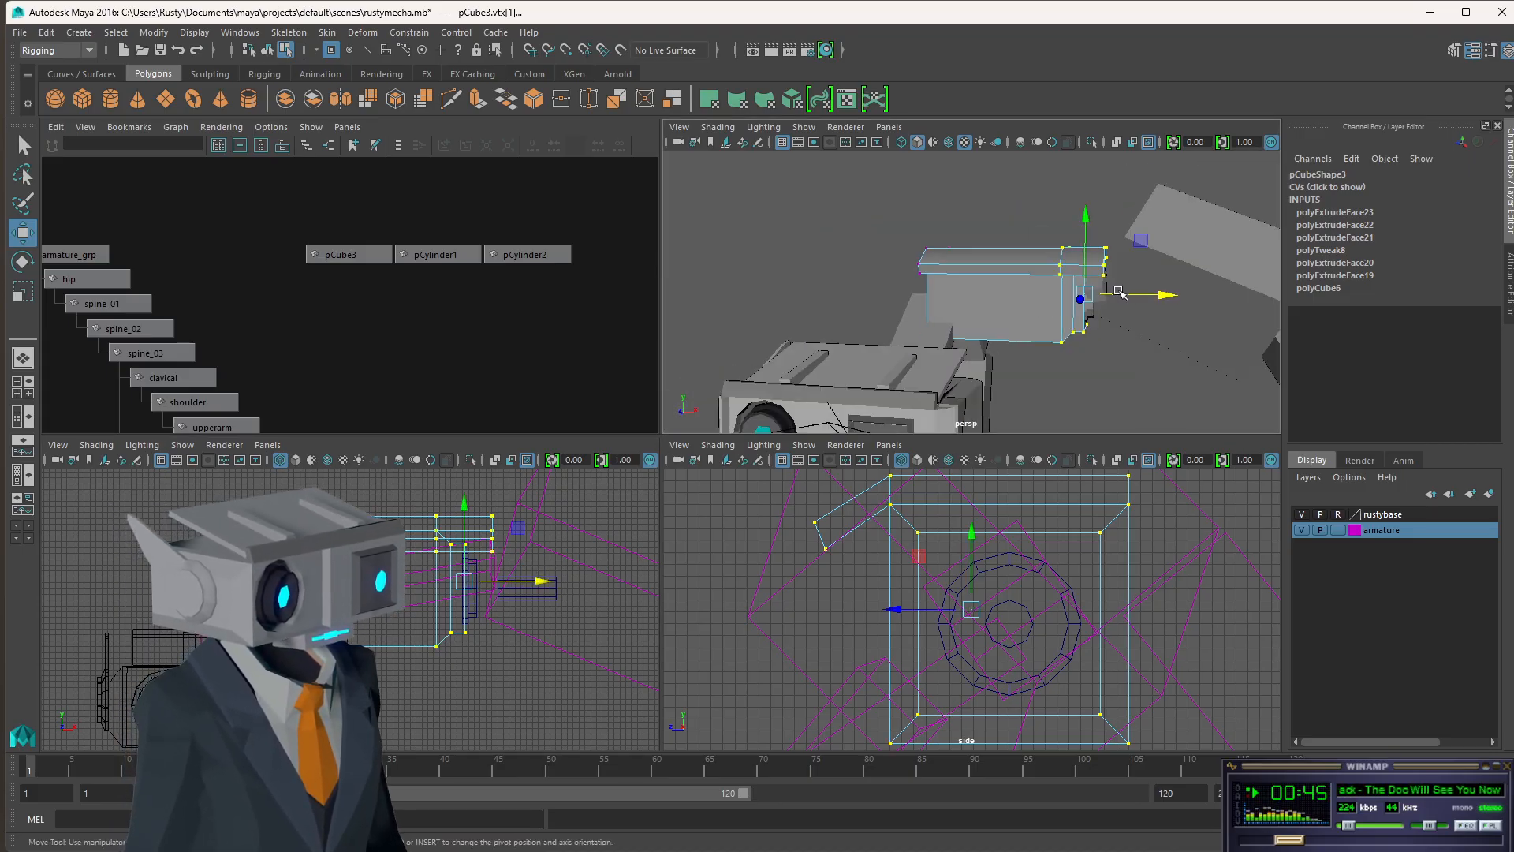
{"action": "mouse_move", "coordinate": [1115, 306]}
{"action": "left_mouse_down", "text": "alt"}
{"action": "mouse_move", "coordinate": [1139, 262]}
{"action": "mouse_move", "coordinate": [1094, 292]}
{"action": "left_mouse_up", "text": "alt"}
{"action": "scroll", "coordinate": [1101, 297], "scroll_direction": "up", "scroll_amount": 8}
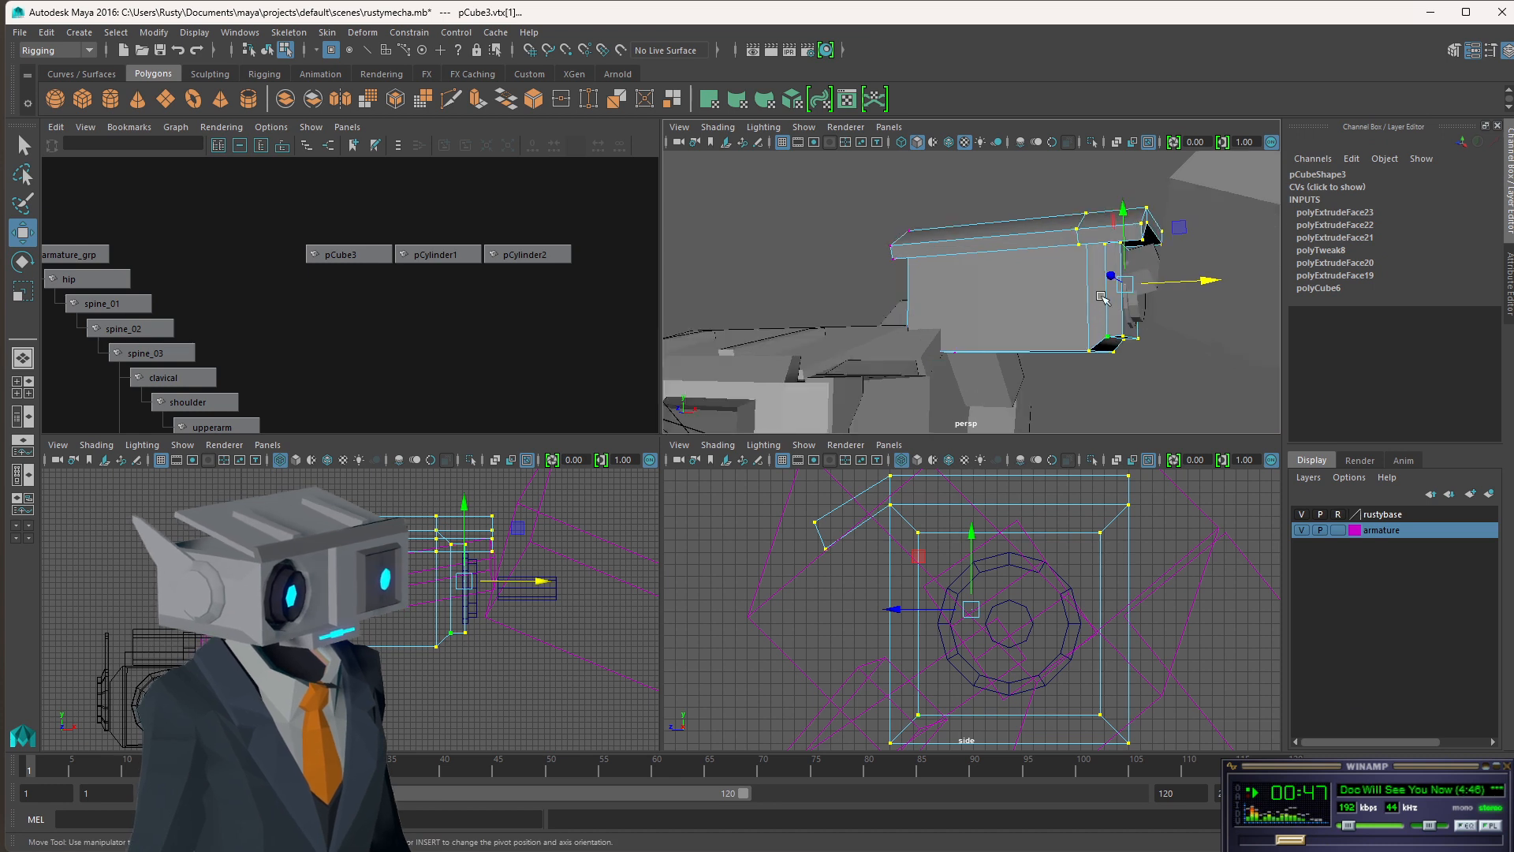
- Pull pCube3's end vertices slightly back along X until its end plate meets the face of the ring cylinder
{"action": "scroll", "coordinate": [1170, 297], "scroll_direction": "down", "scroll_amount": 3}
{"action": "middle_click_drag", "start_coordinate": [1171, 298], "coordinate": [1018, 320], "text": "alt"}
{"action": "left_click_drag", "start_coordinate": [1018, 321], "coordinate": [1086, 308], "text": "alt"}
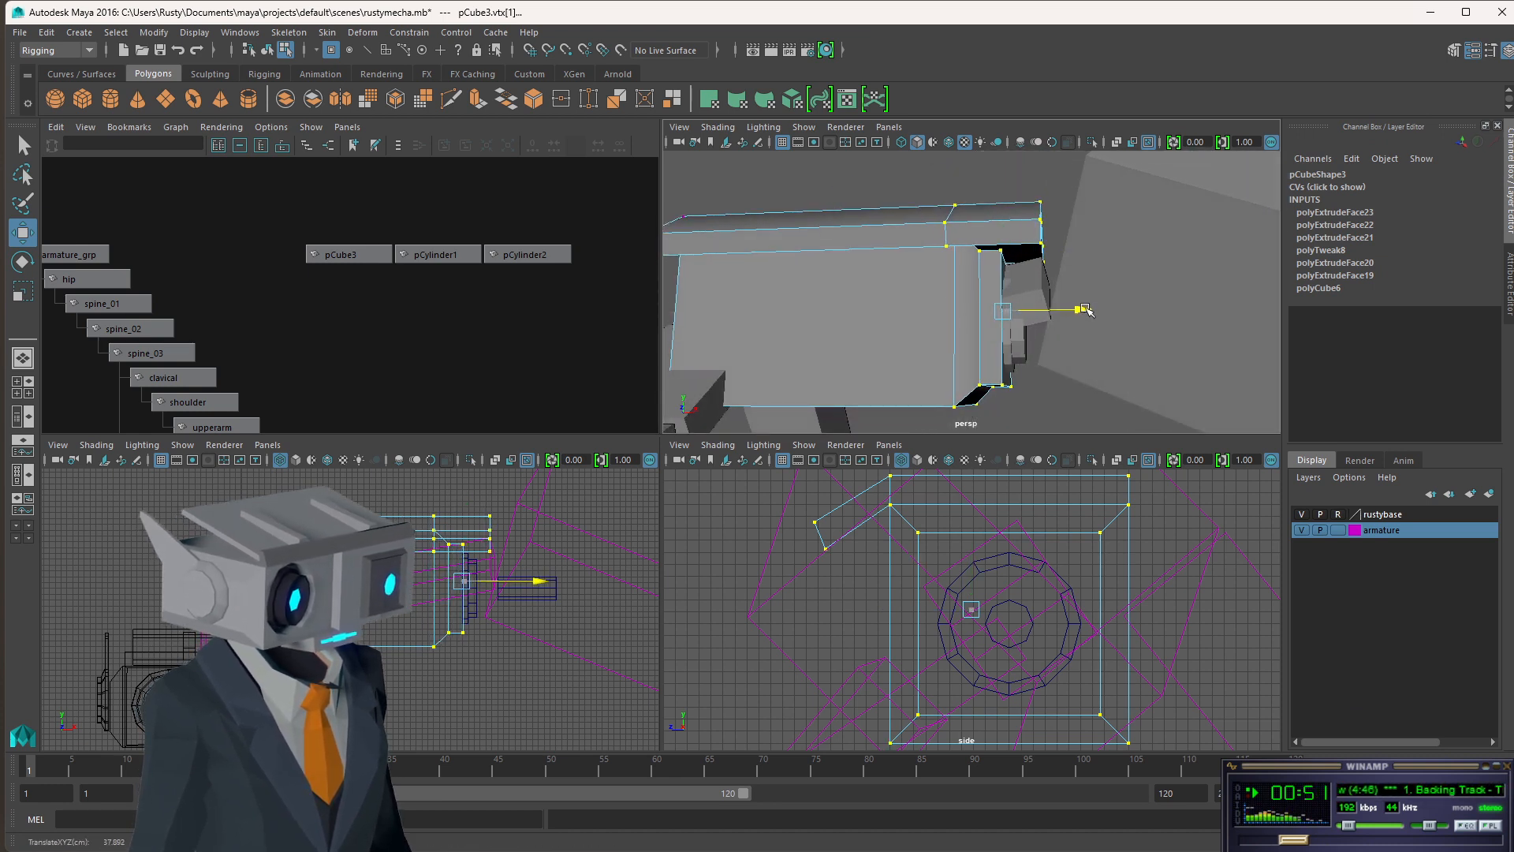
{"action": "scroll", "coordinate": [577, 549], "scroll_direction": "up", "scroll_amount": 6}
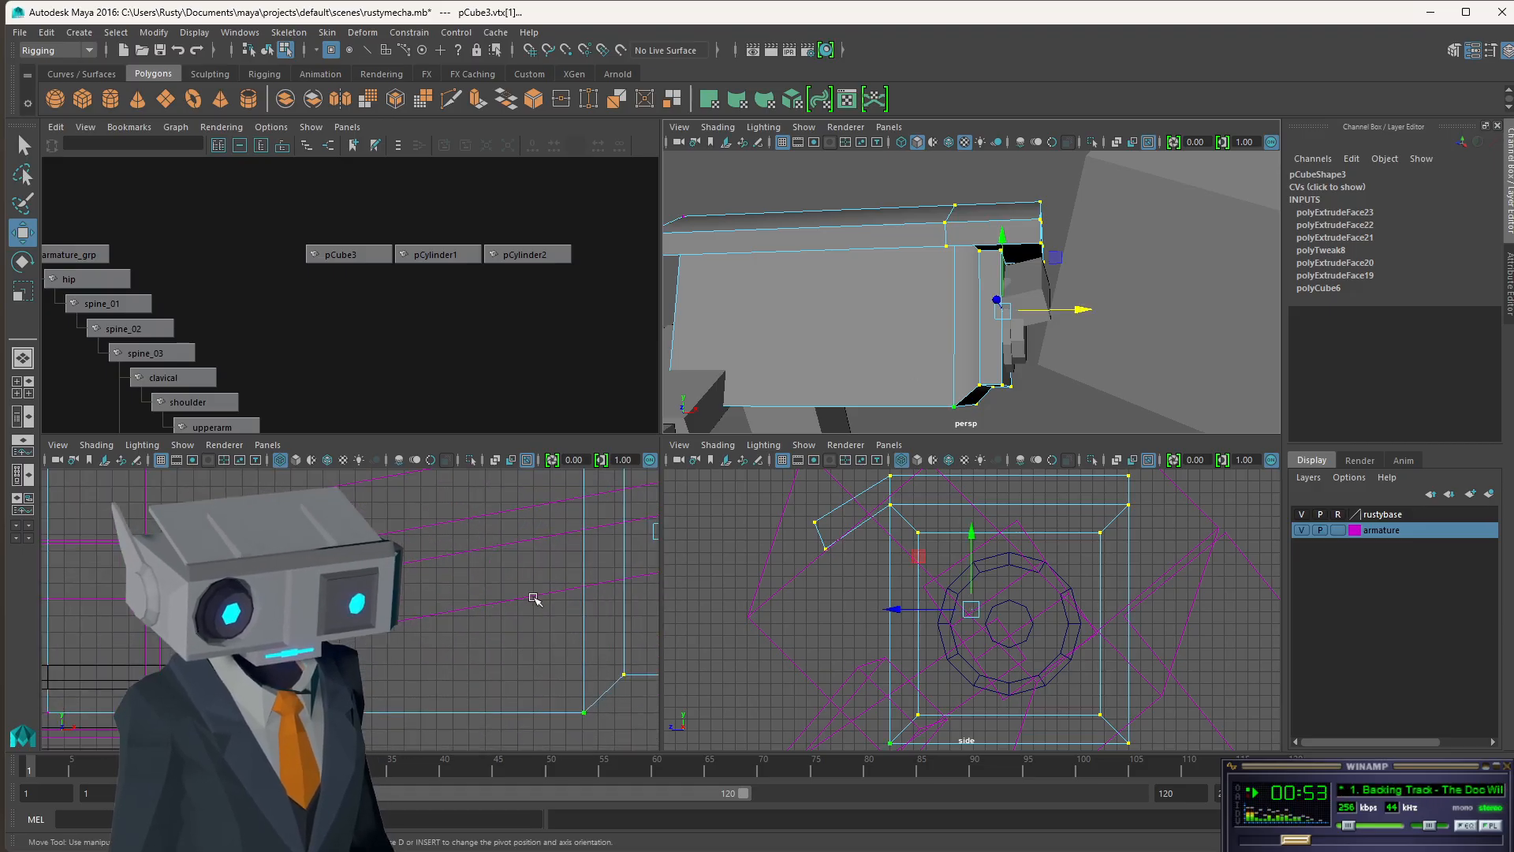
{"action": "middle_click_drag", "start_coordinate": [577, 549], "coordinate": [434, 558], "text": "alt"}
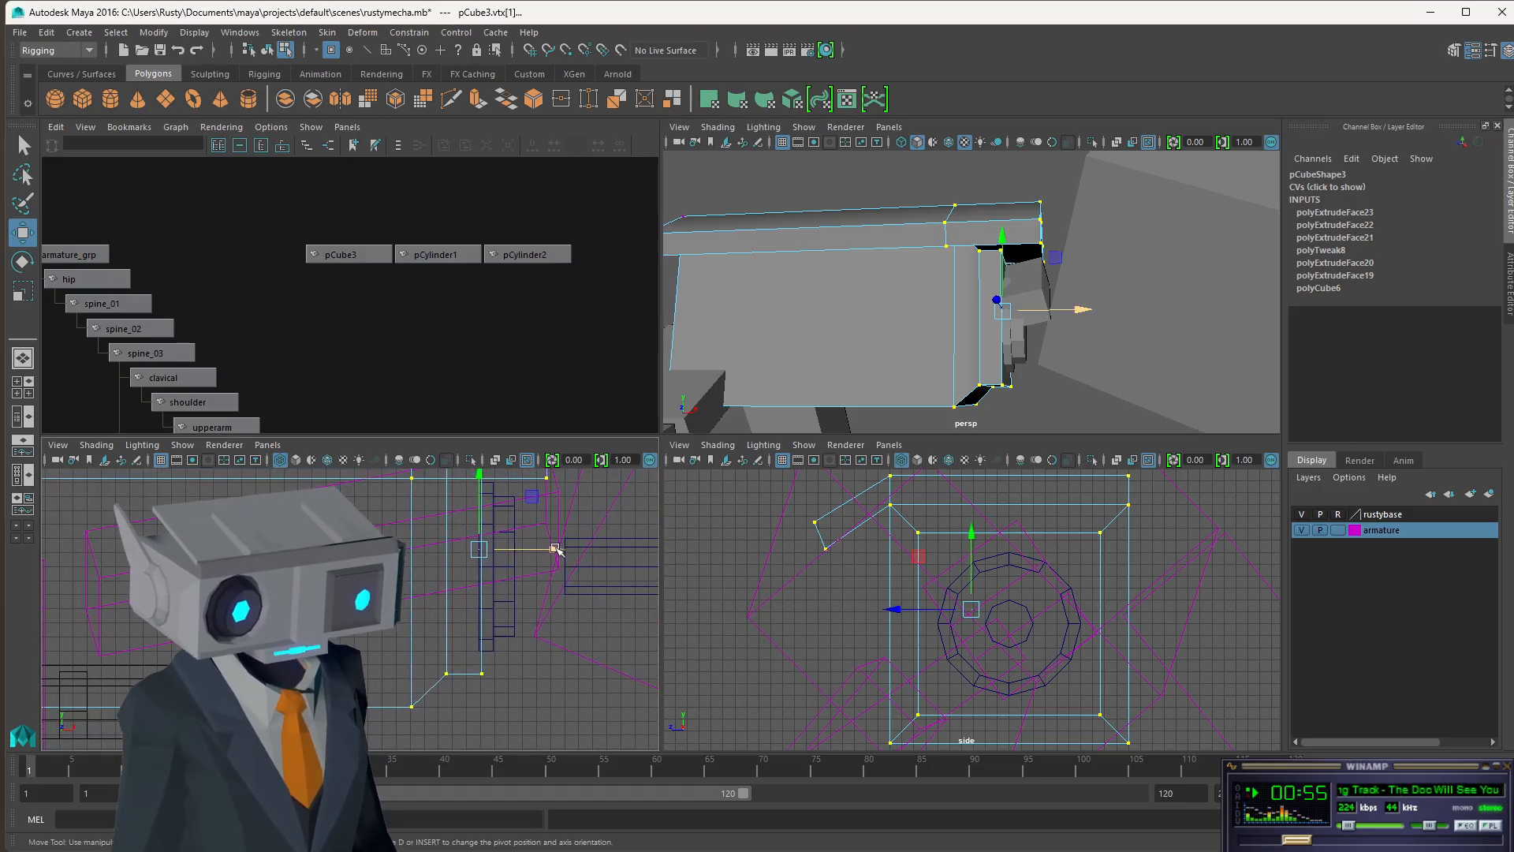
{"action": "left_click_drag", "start_coordinate": [556, 550], "coordinate": [552, 549]}
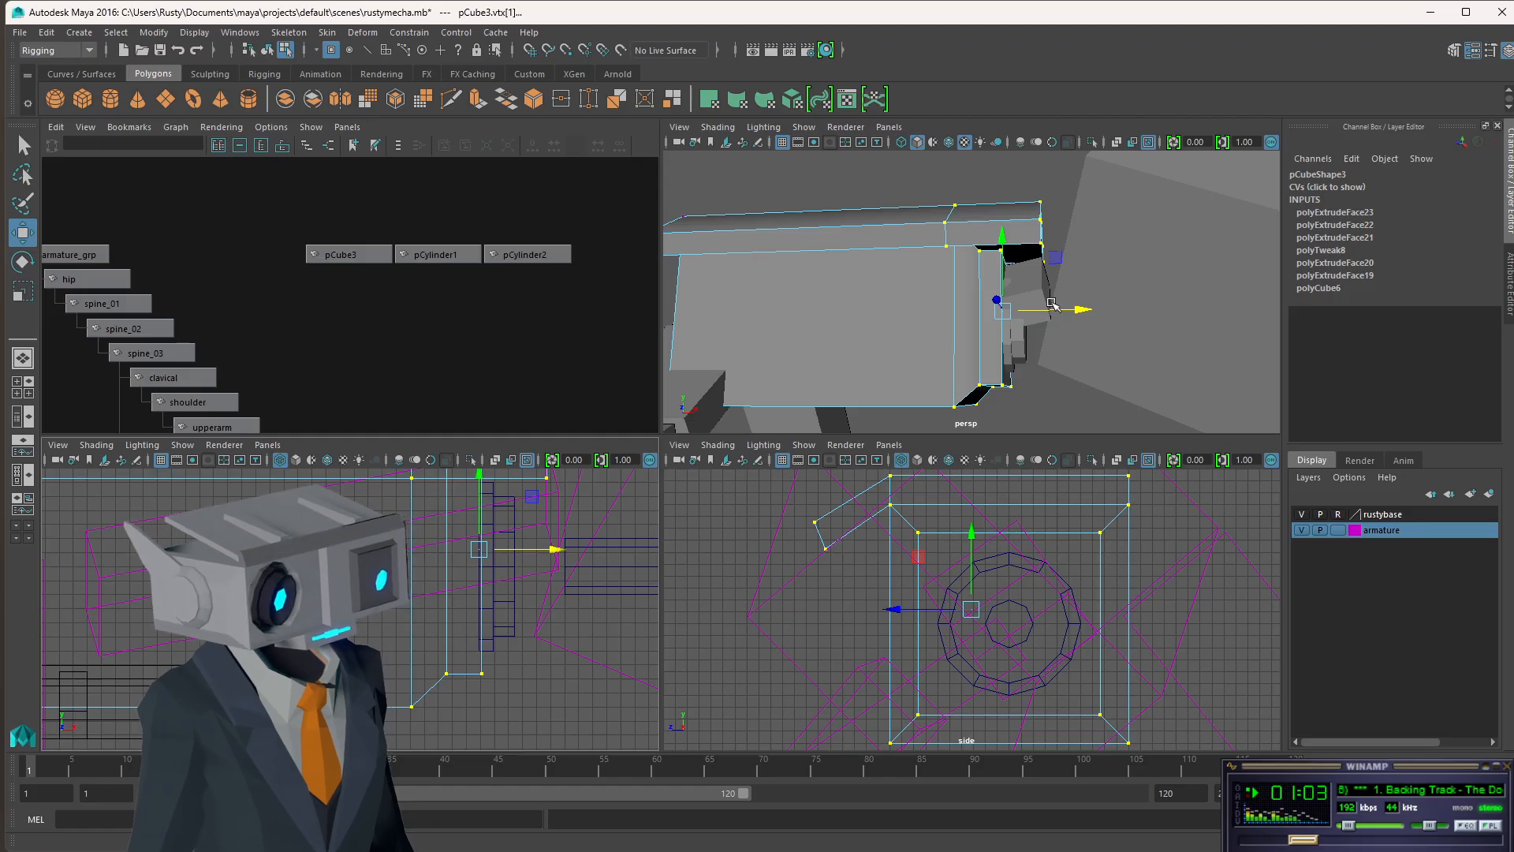
{"action": "left_click_drag", "start_coordinate": [1046, 298], "coordinate": [1007, 314], "text": "alt"}
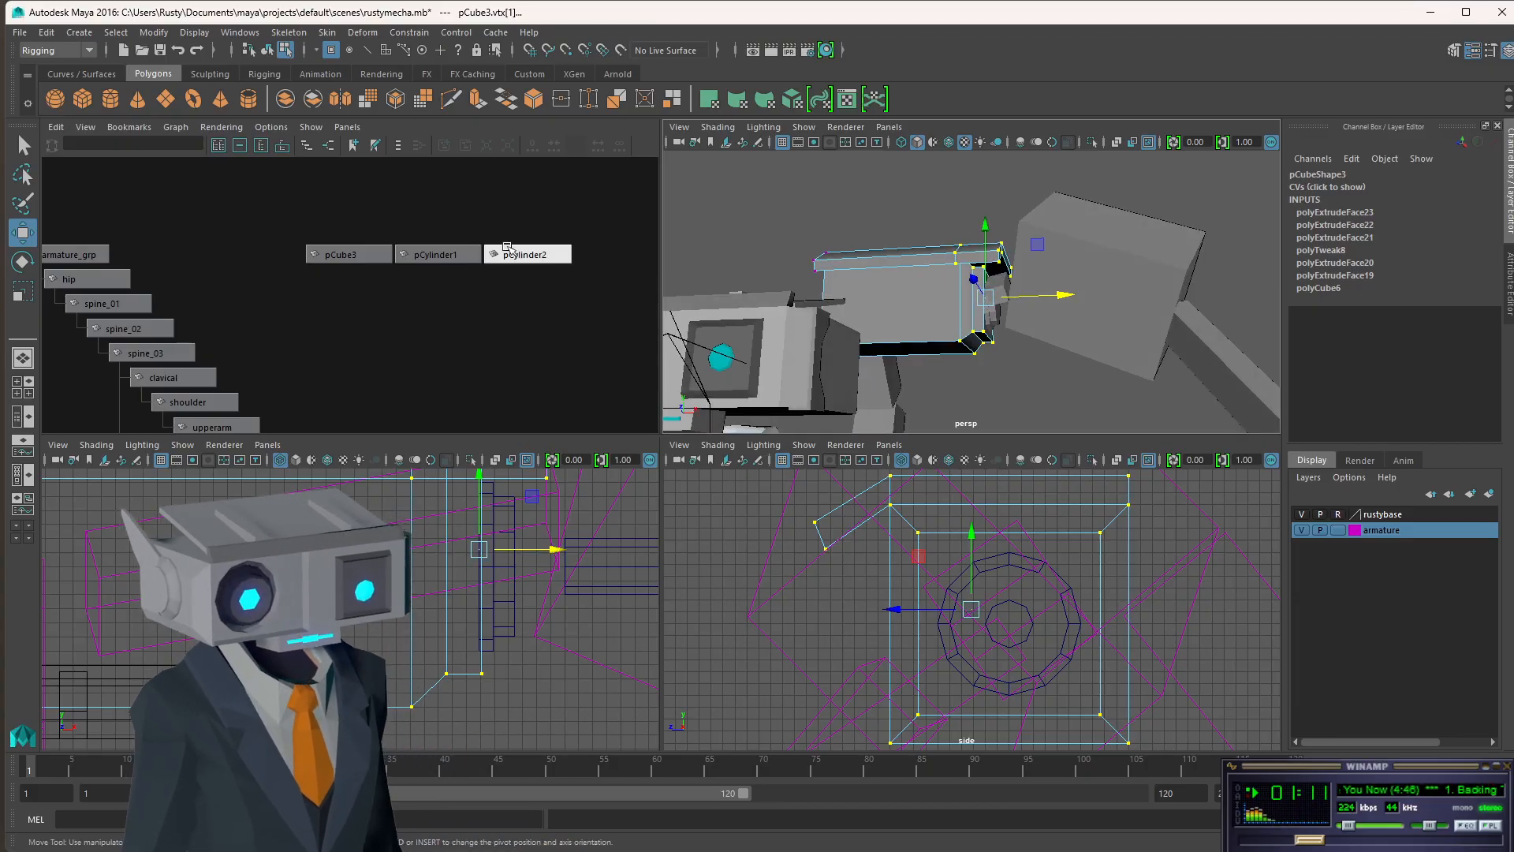
- Show pCylinder2's creation settings and slide it inward along X to about 44.3, against the ring cylinder
{"action": "left_click", "coordinate": [507, 252]}
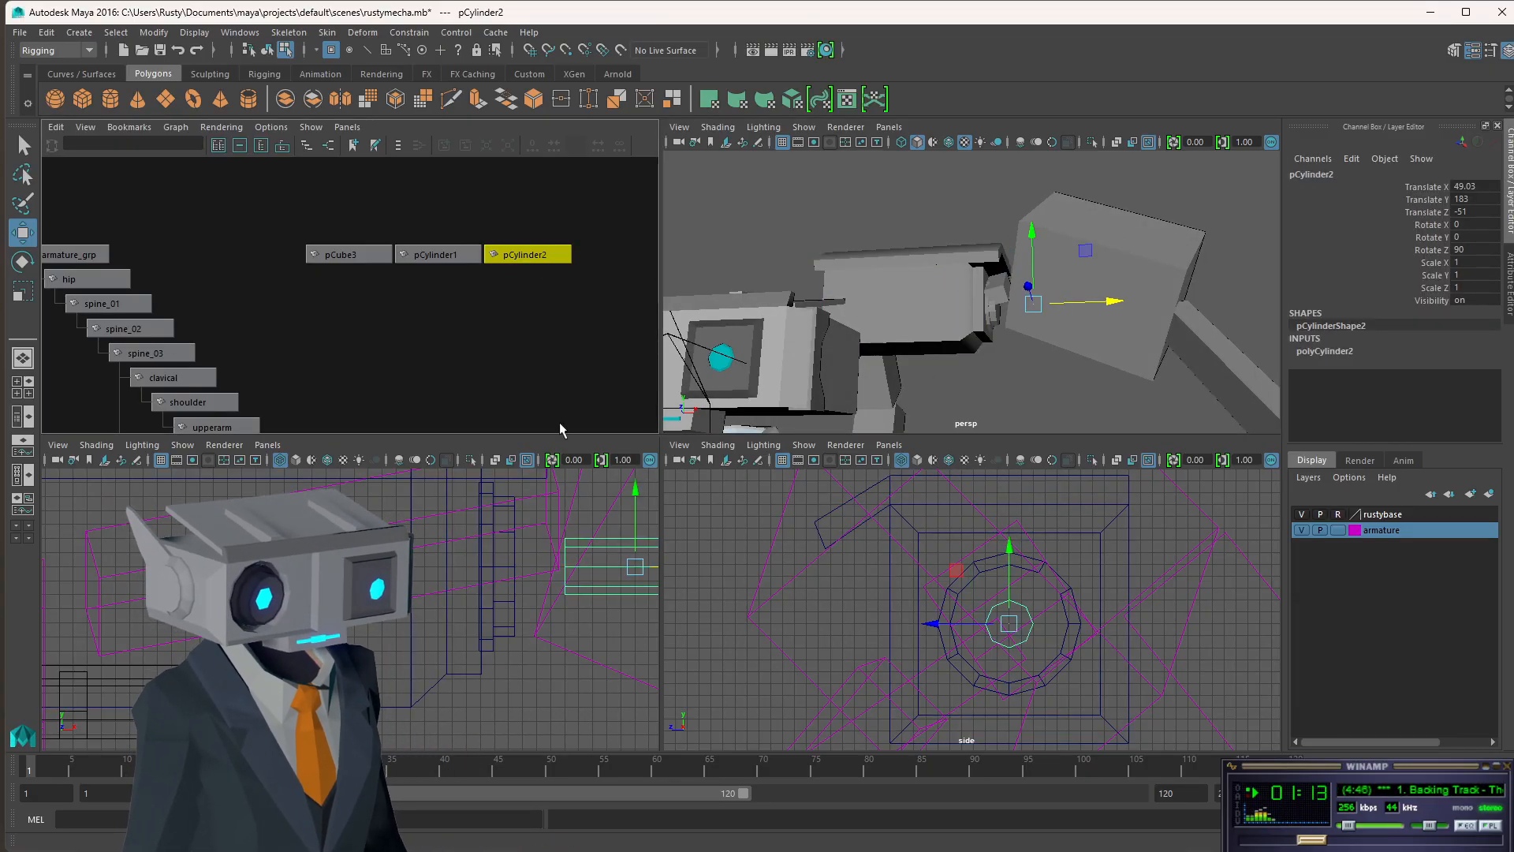
{"action": "left_click", "coordinate": [436, 254]}
{"action": "left_click", "coordinate": [522, 254]}
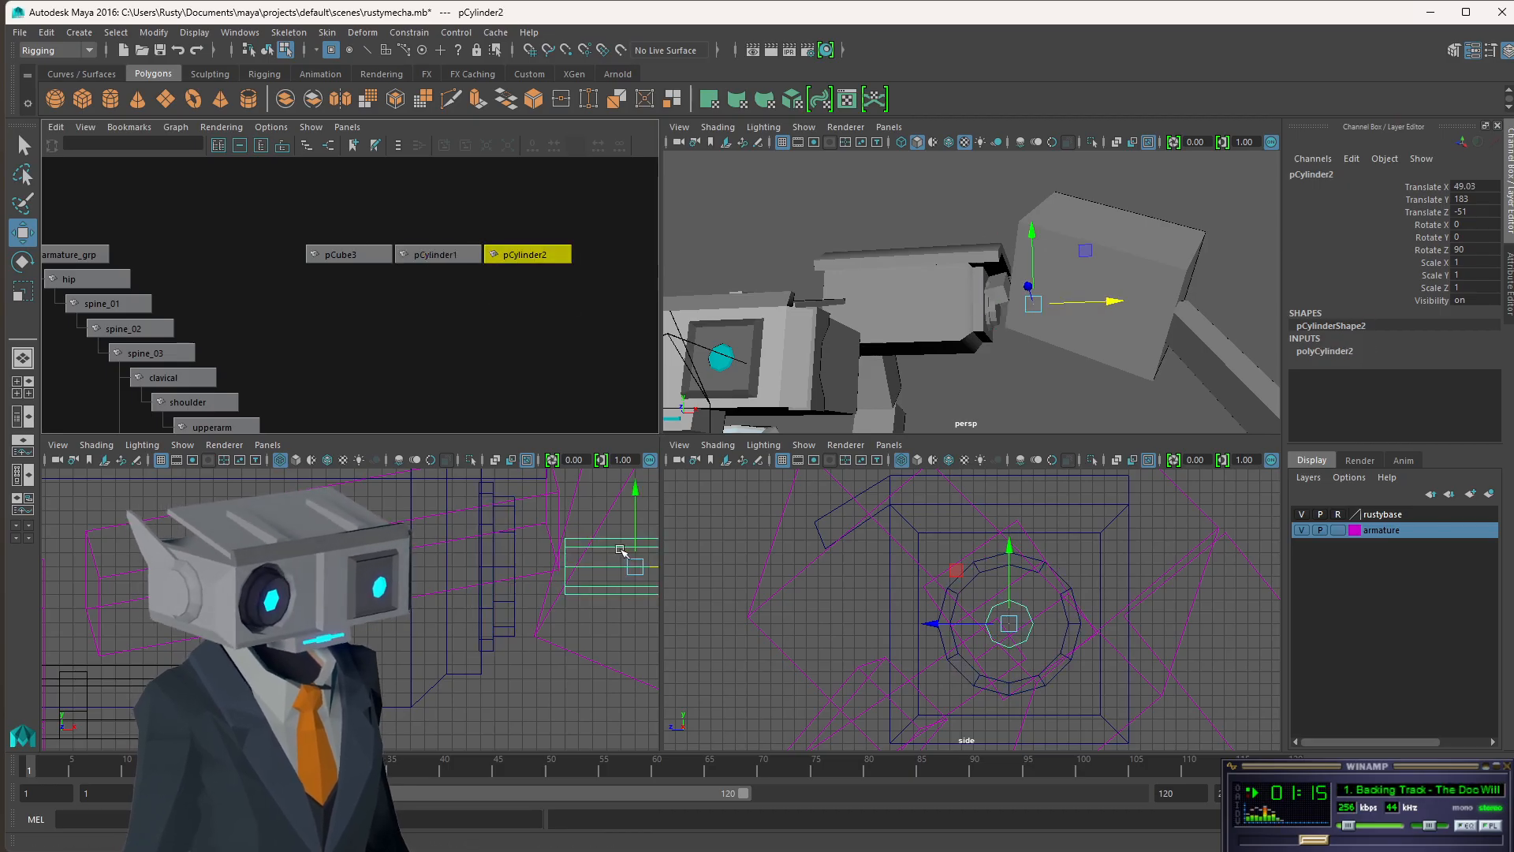
{"action": "scroll", "coordinate": [576, 593], "scroll_direction": "down", "scroll_amount": 3}
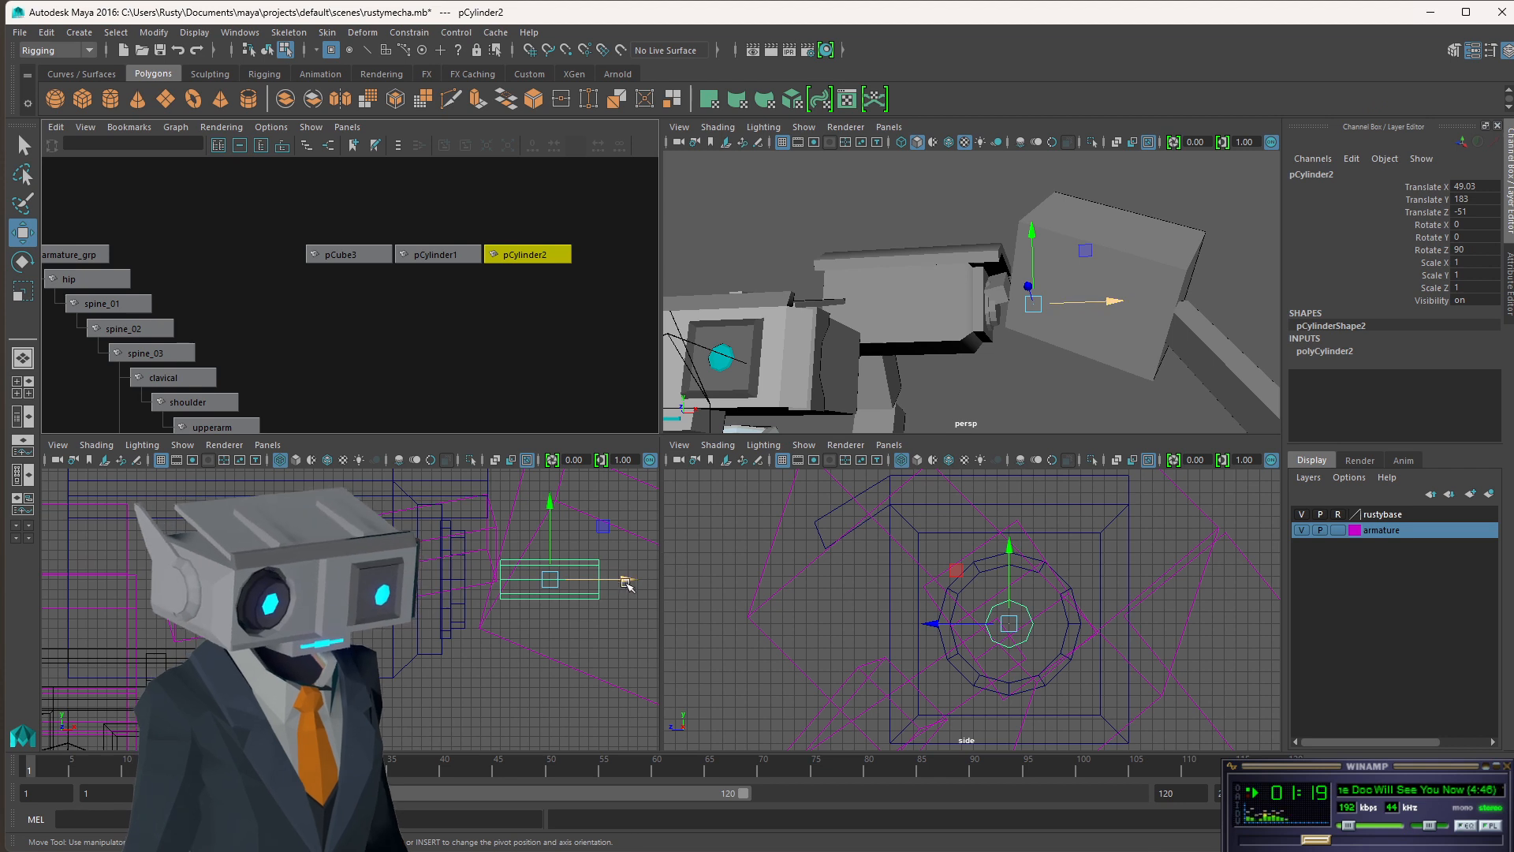
{"action": "left_click", "coordinate": [1337, 354]}
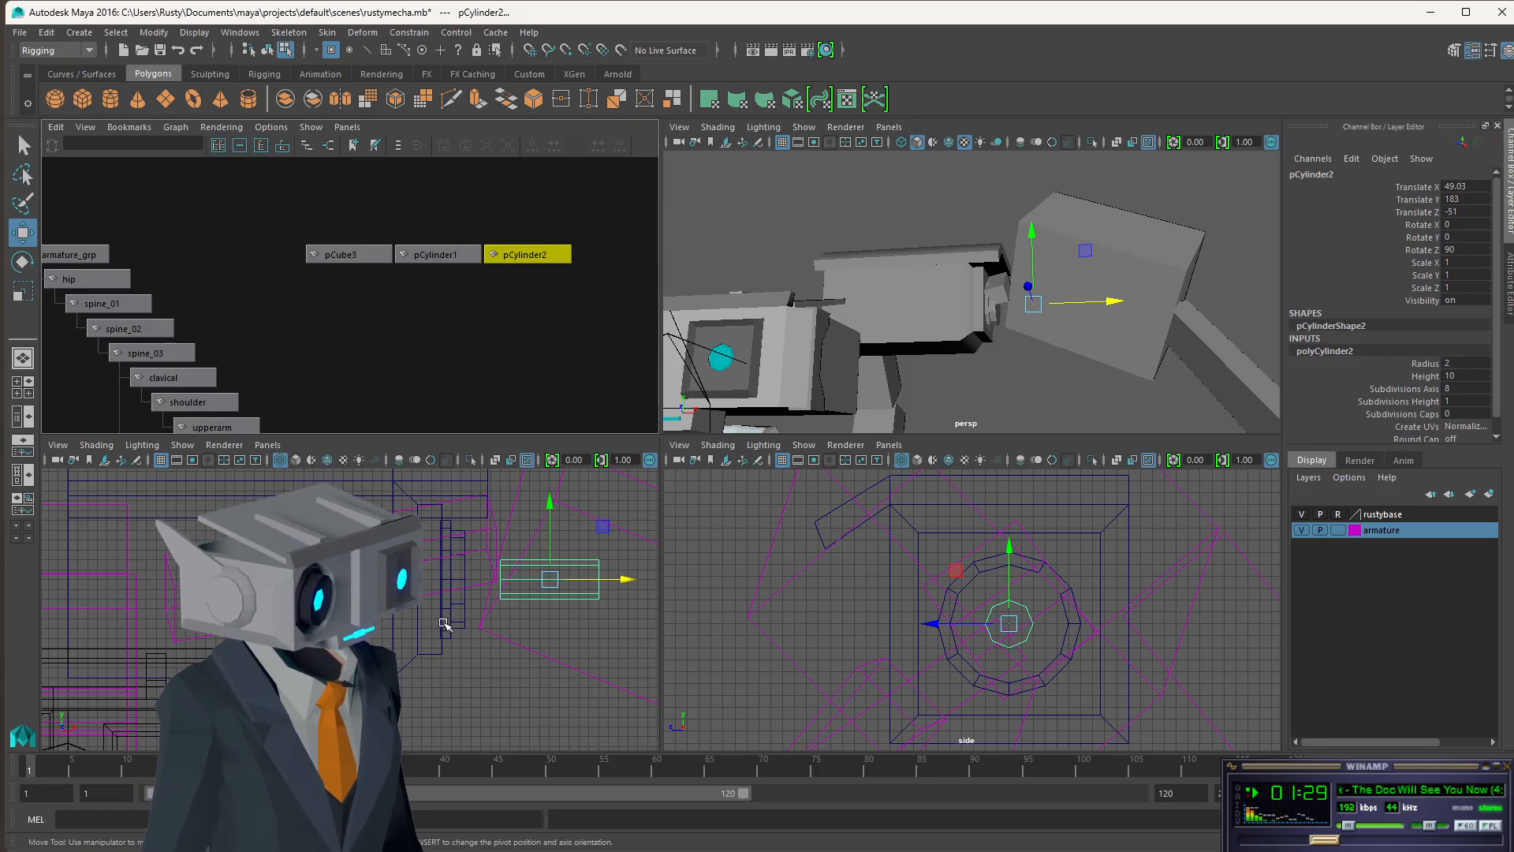
{"action": "left_click_drag", "start_coordinate": [627, 580], "coordinate": [584, 582]}
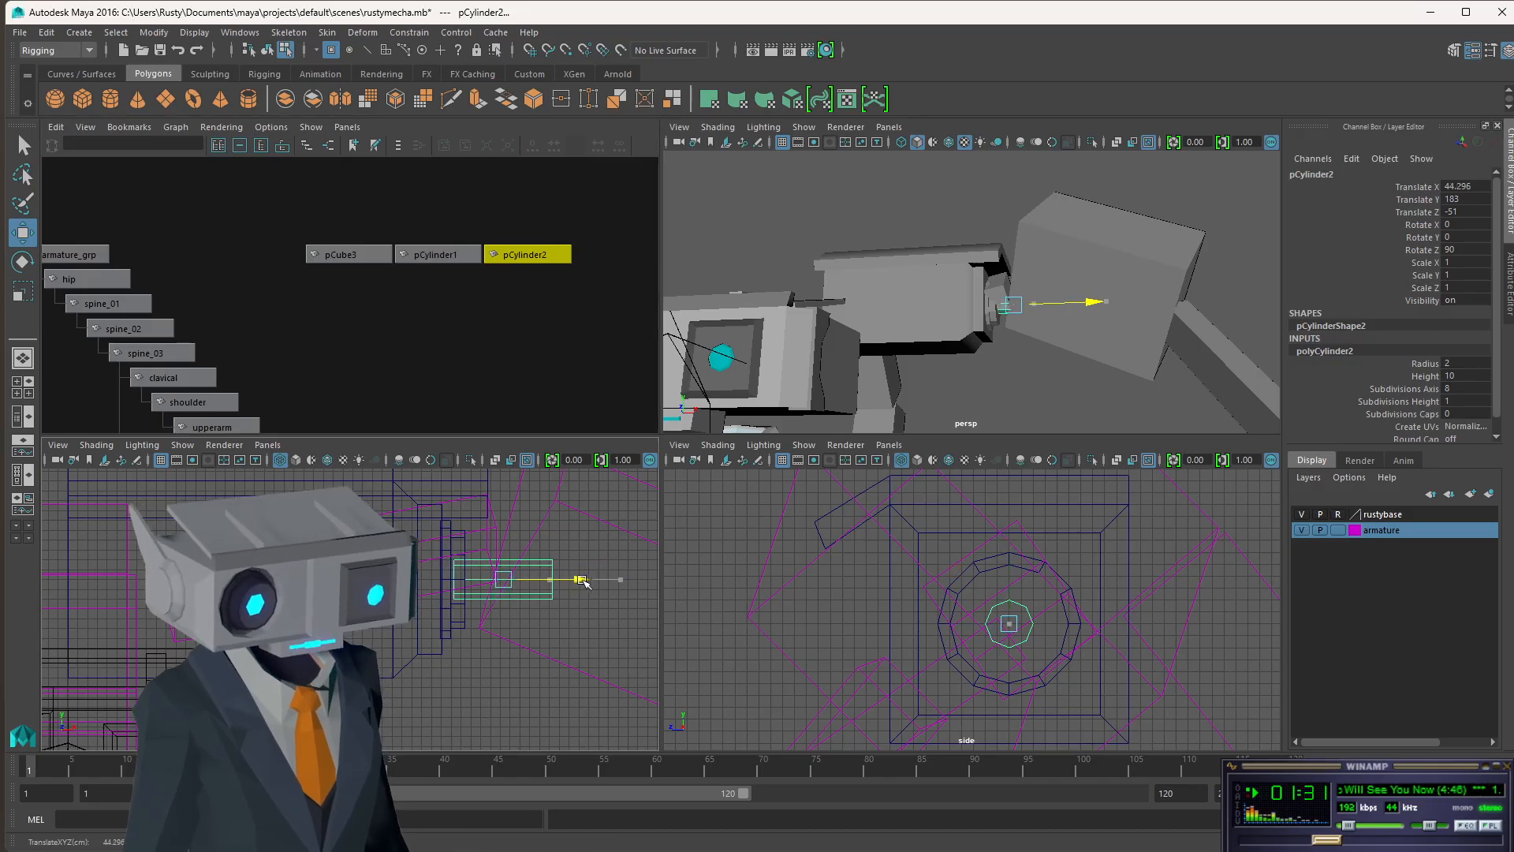
- Set the armature layer to template display and nudge pCylinder2 to Translate X 44.113 in the maximized perspective view
{"action": "left_click_drag", "start_coordinate": [1103, 273], "coordinate": [1168, 308], "text": "alt"}
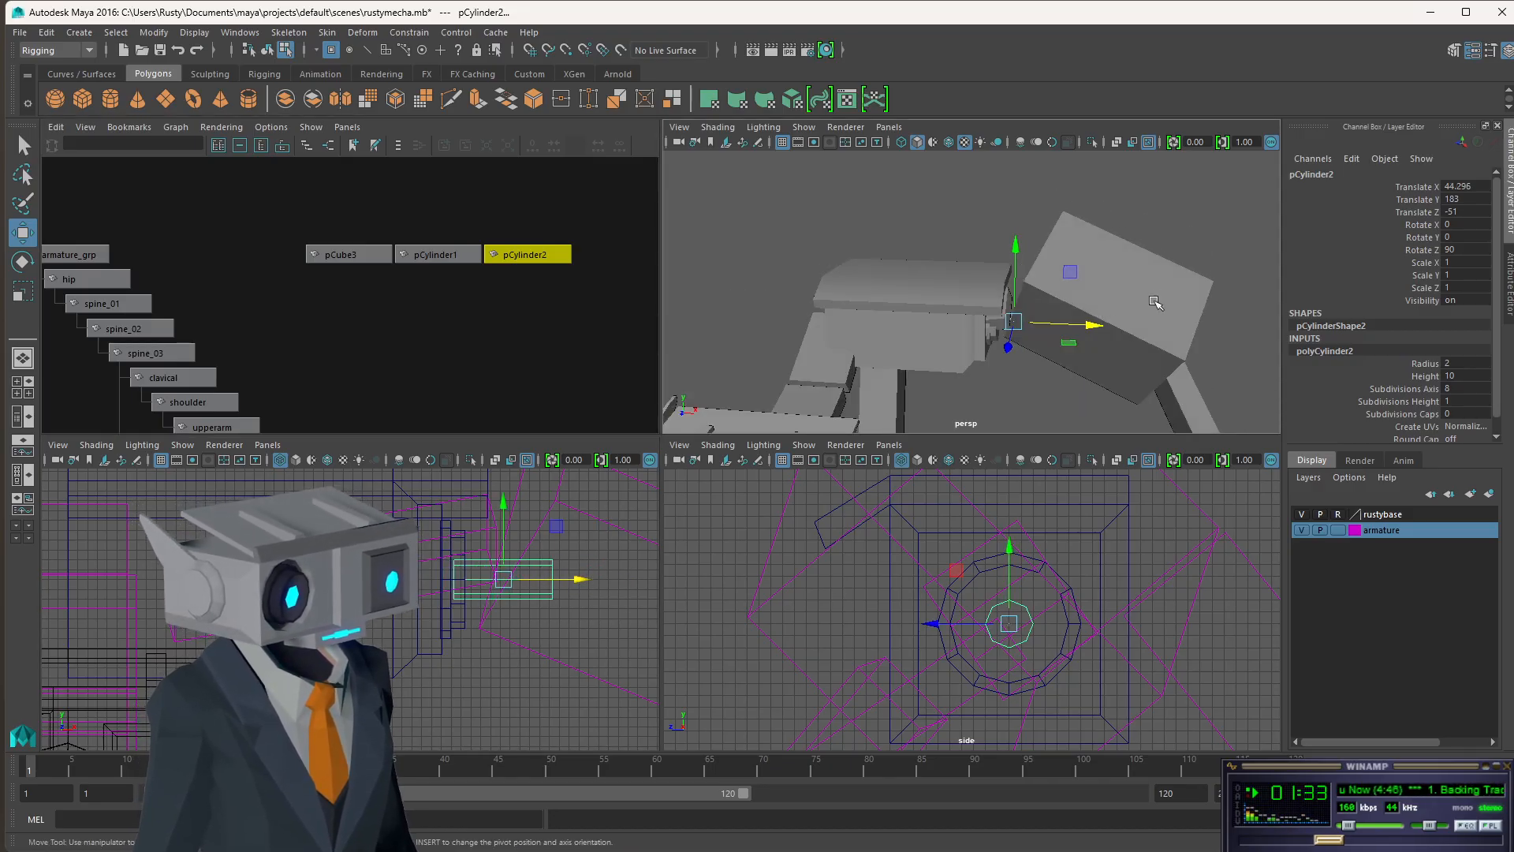
{"action": "left_click", "coordinate": [1340, 530]}
{"action": "left_click_drag", "start_coordinate": [1101, 307], "coordinate": [999, 349], "text": "alt"}
{"action": "scroll", "coordinate": [999, 348], "scroll_direction": "up", "scroll_amount": 5}
{"action": "scroll", "coordinate": [1015, 373], "scroll_direction": "down", "scroll_amount": 5}
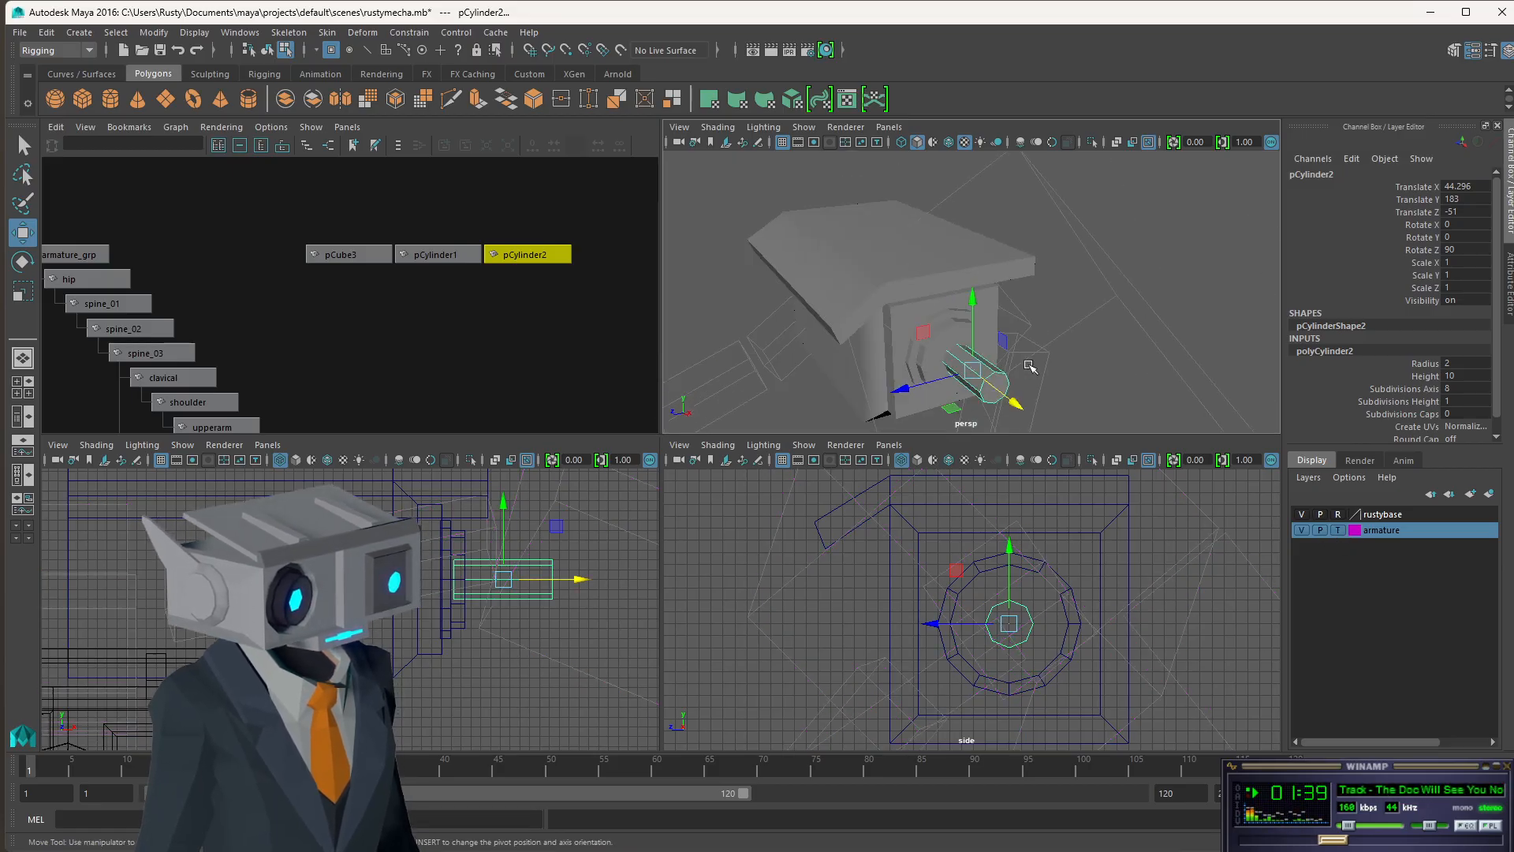
{"action": "middle_click_drag", "start_coordinate": [1028, 365], "coordinate": [1041, 260], "text": "alt"}
{"action": "key", "text": "space"}
{"action": "left_click_drag", "start_coordinate": [844, 345], "coordinate": [852, 397], "text": "alt"}
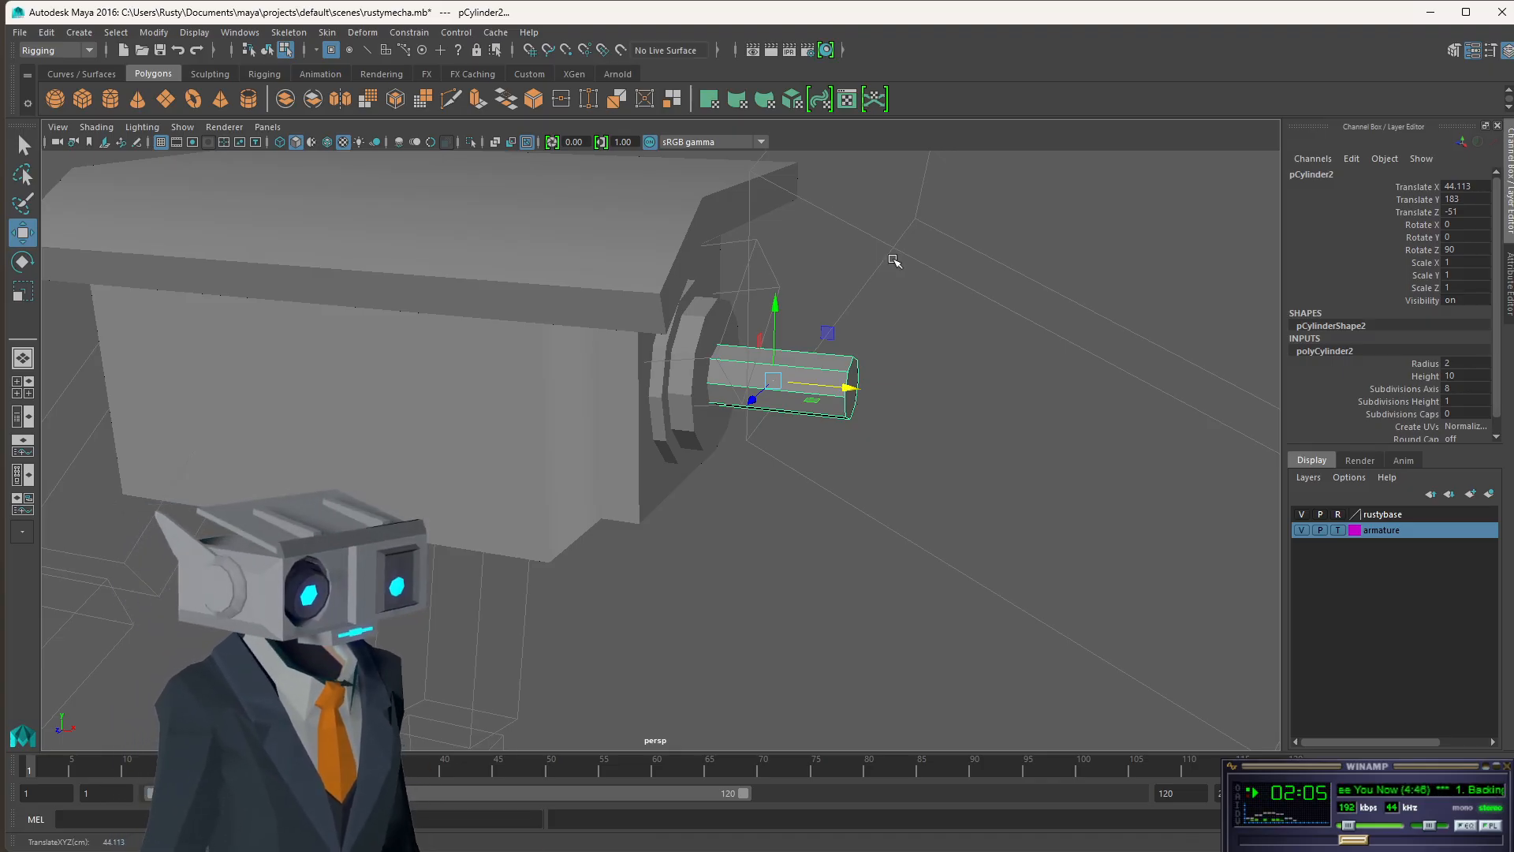
{"action": "mouse_move", "coordinate": [893, 364]}
{"action": "left_mouse_down", "text": "alt"}
{"action": "mouse_move", "coordinate": [920, 321]}
{"action": "mouse_move", "coordinate": [967, 334]}
{"action": "mouse_move", "coordinate": [886, 365]}
{"action": "mouse_move", "coordinate": [967, 338]}
{"action": "mouse_move", "coordinate": [900, 355]}
{"action": "left_mouse_up", "text": "alt"}
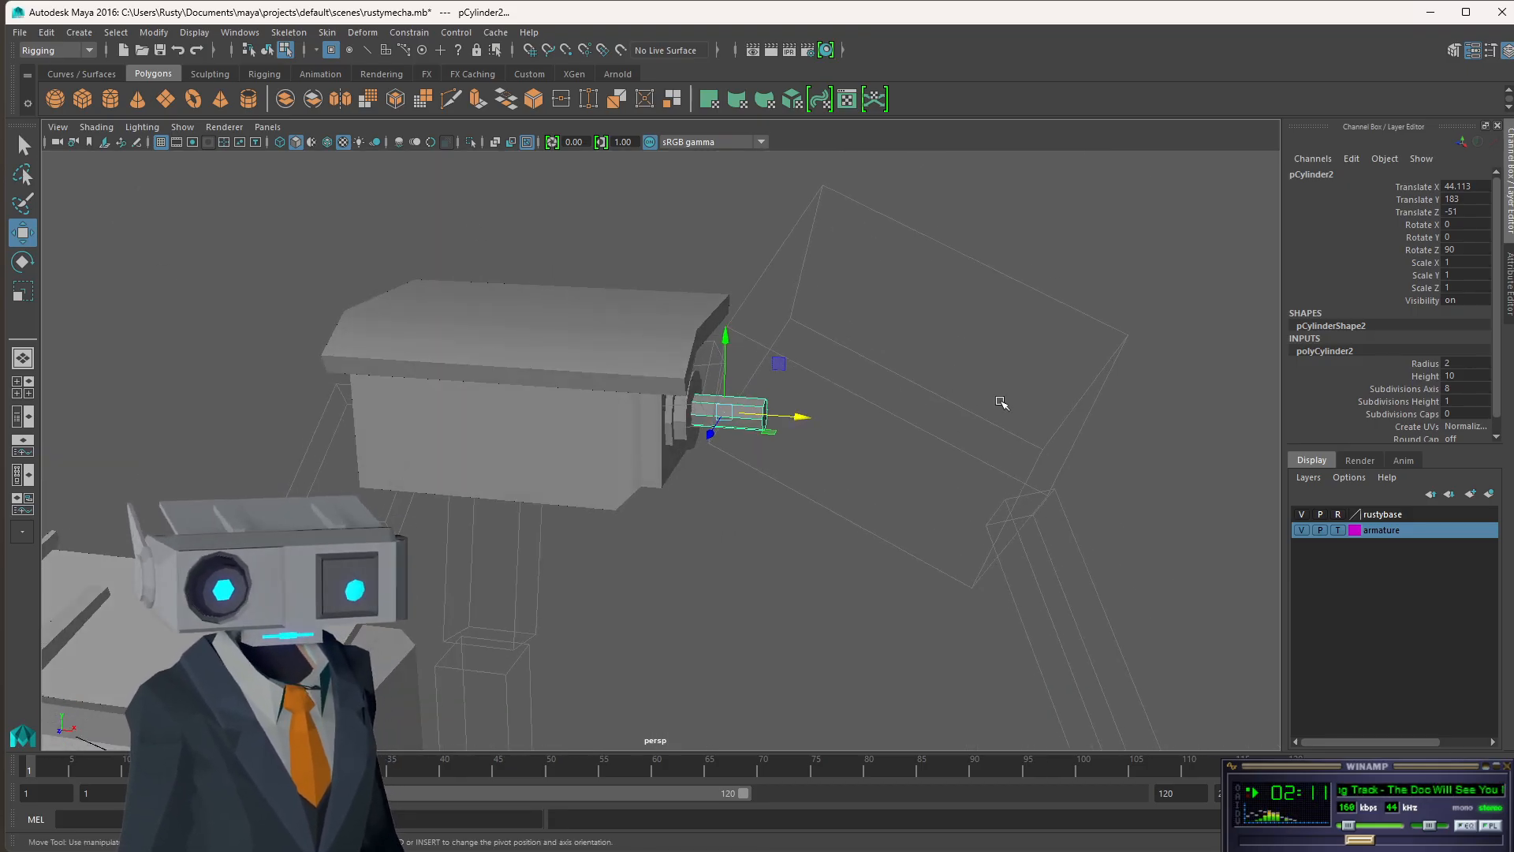
- Return to the four-view layout, clear the selection, create a new polygon cube and frame it in the front view
{"action": "key", "text": "space"}
{"action": "left_click", "coordinate": [503, 322]}
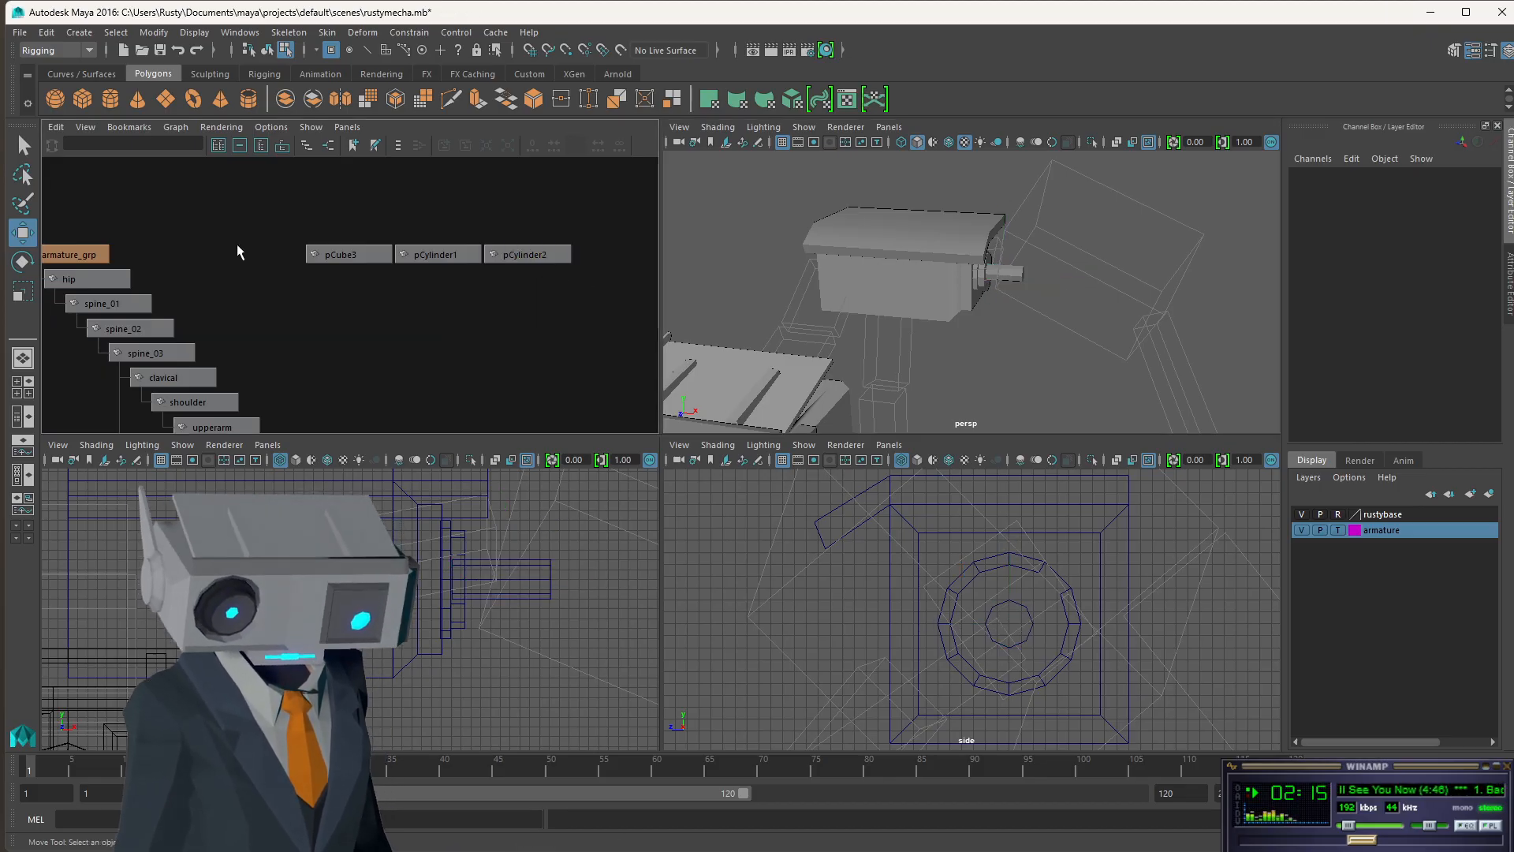
{"action": "left_click", "coordinate": [79, 101]}
{"action": "scroll", "coordinate": [487, 314], "scroll_direction": "down", "scroll_amount": 5}
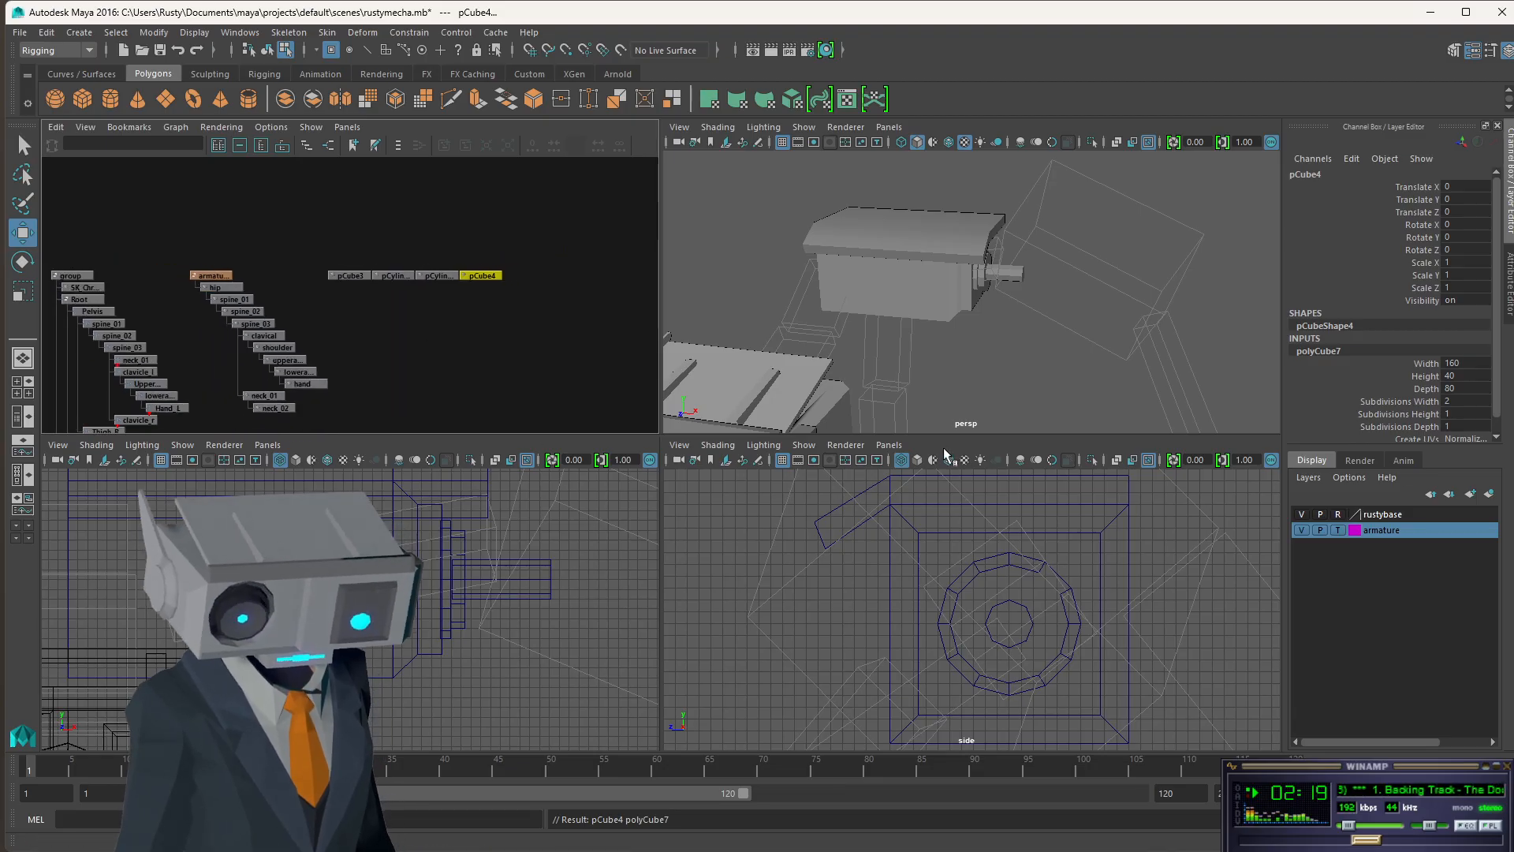
{"action": "key", "text": "f"}
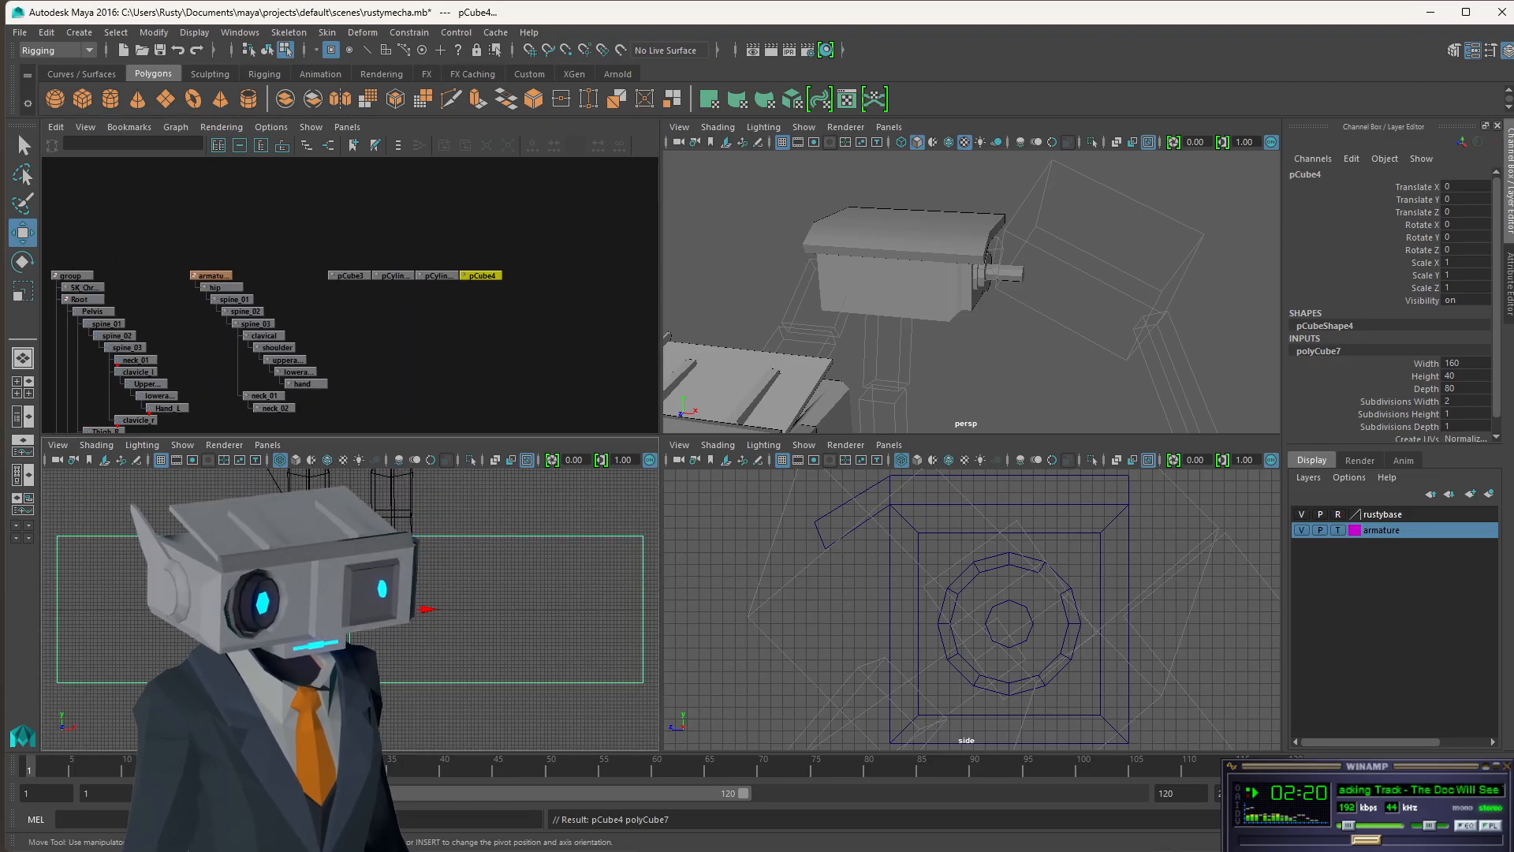
- Move the new cube in the front view out beyond the shoulder, to about X 99.4 and Y 181.2
{"action": "scroll", "coordinate": [350, 609], "scroll_direction": "down", "scroll_amount": 5}
{"action": "left_click_drag", "start_coordinate": [351, 609], "coordinate": [430, 476]}
{"action": "scroll", "coordinate": [458, 507], "scroll_direction": "down", "scroll_amount": 4}
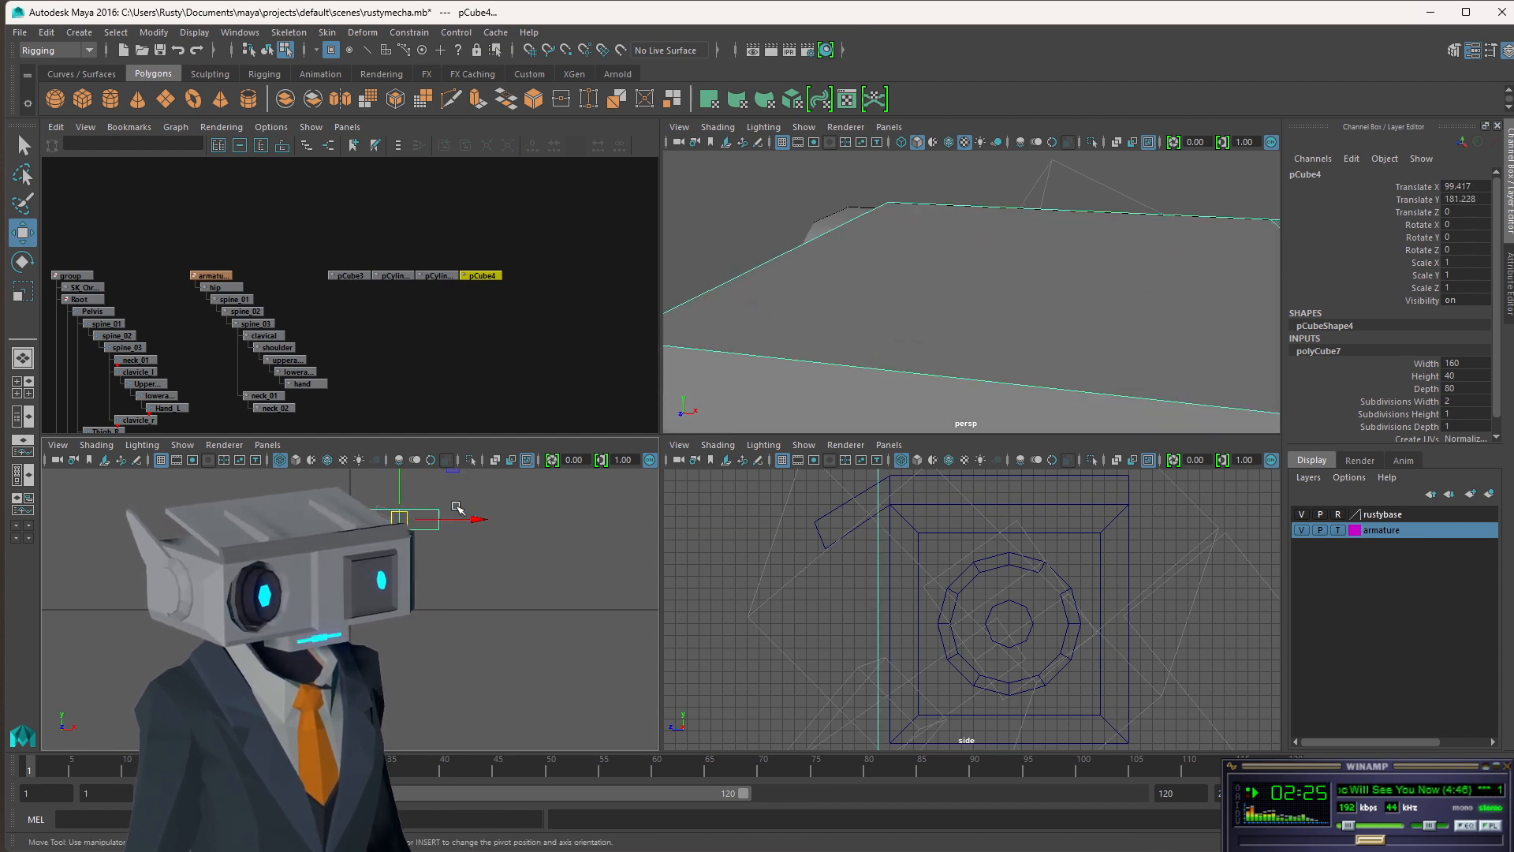
{"action": "middle_click_drag", "start_coordinate": [460, 507], "coordinate": [498, 574], "text": "alt"}
- Set the new cube's width, height and depth to 20 and its width subdivisions to 1
{"action": "double_click", "coordinate": [1474, 363]}
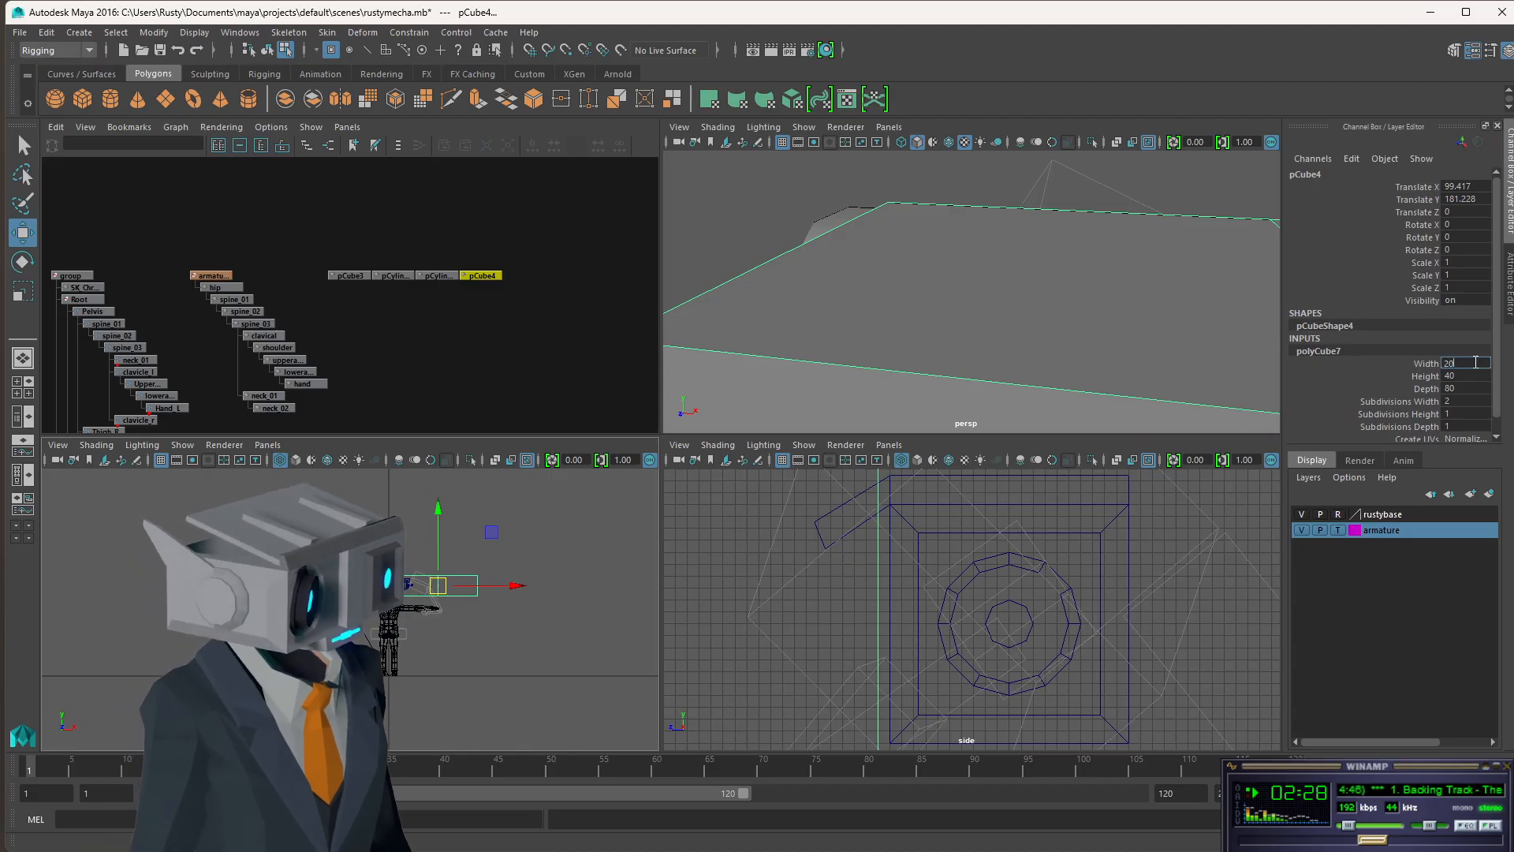
{"action": "key", "text": "Tab"}
{"action": "key", "text": "Tab"}
{"action": "type", "text": "20"}
{"action": "key", "text": "Tab"}
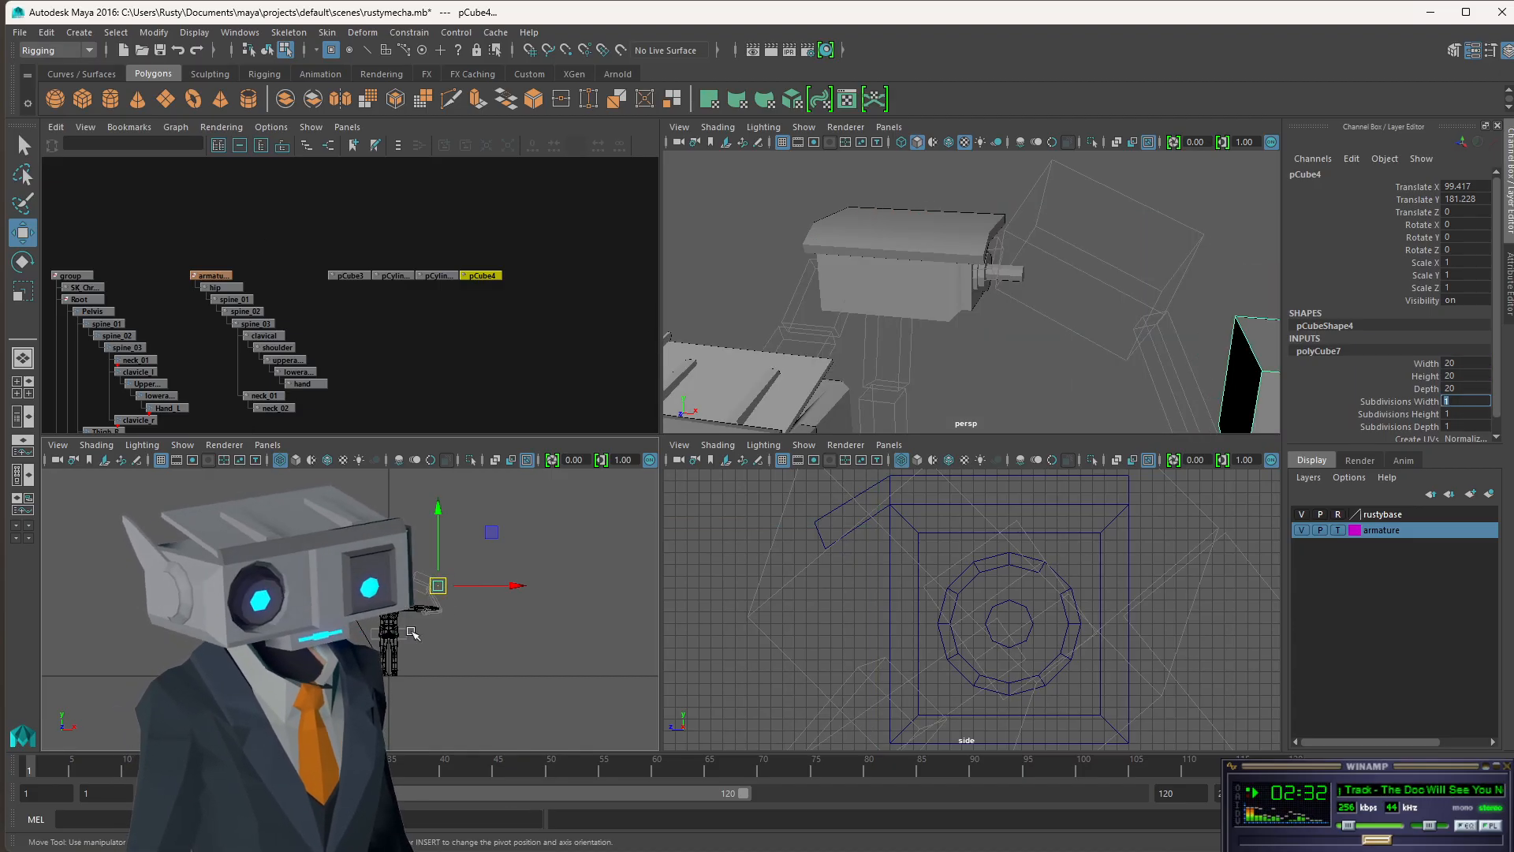
- Position the cube inside the armature's shoulder box, at about X 67.6, Y 182 and Z -48.8
{"action": "left_click_drag", "start_coordinate": [442, 585], "coordinate": [426, 578]}
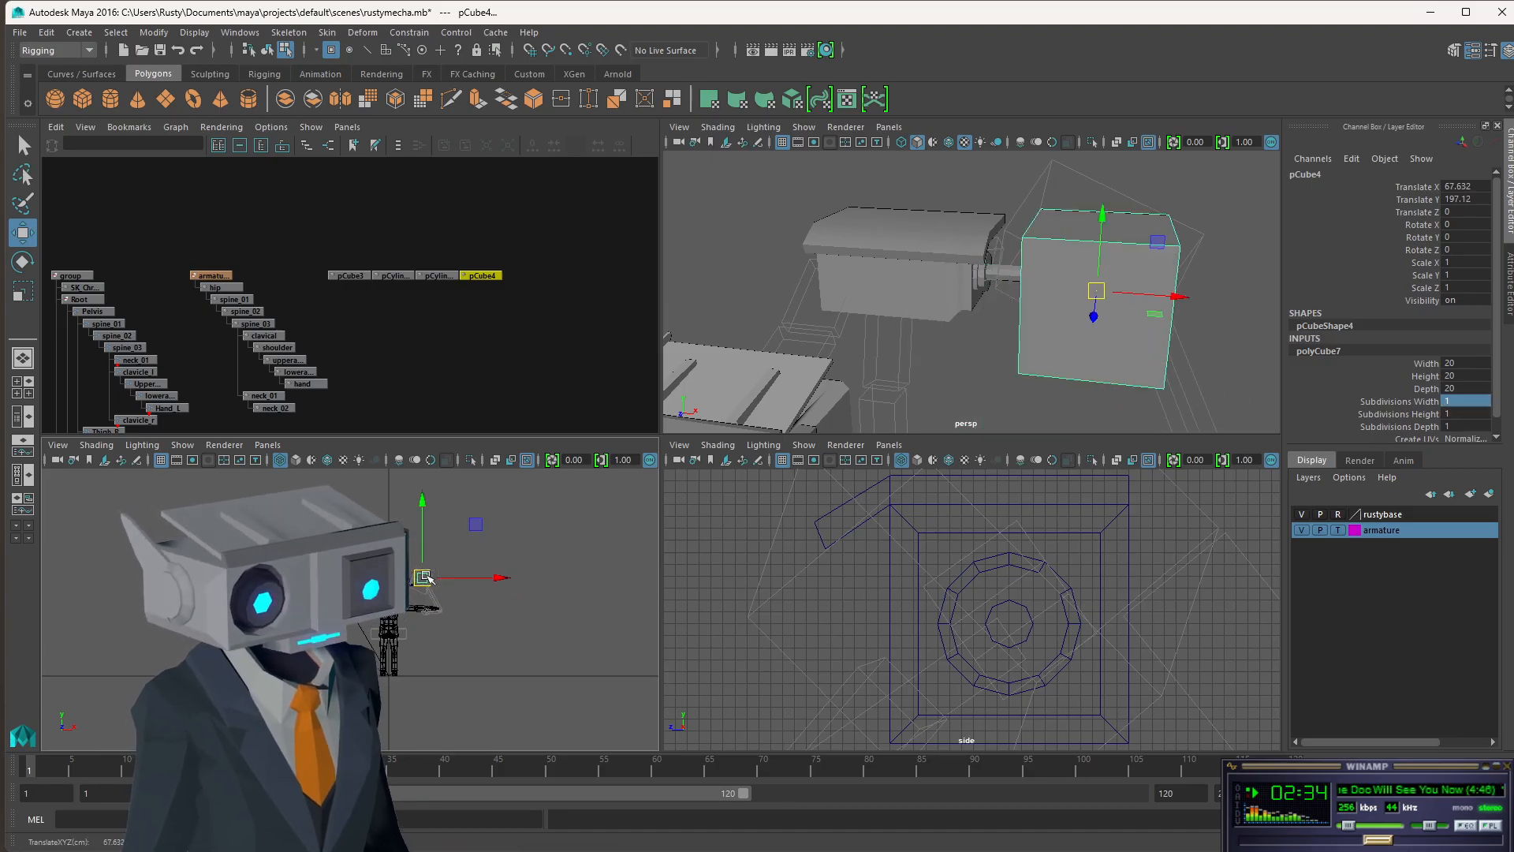
{"action": "scroll", "coordinate": [984, 619], "scroll_direction": "down", "scroll_amount": 6}
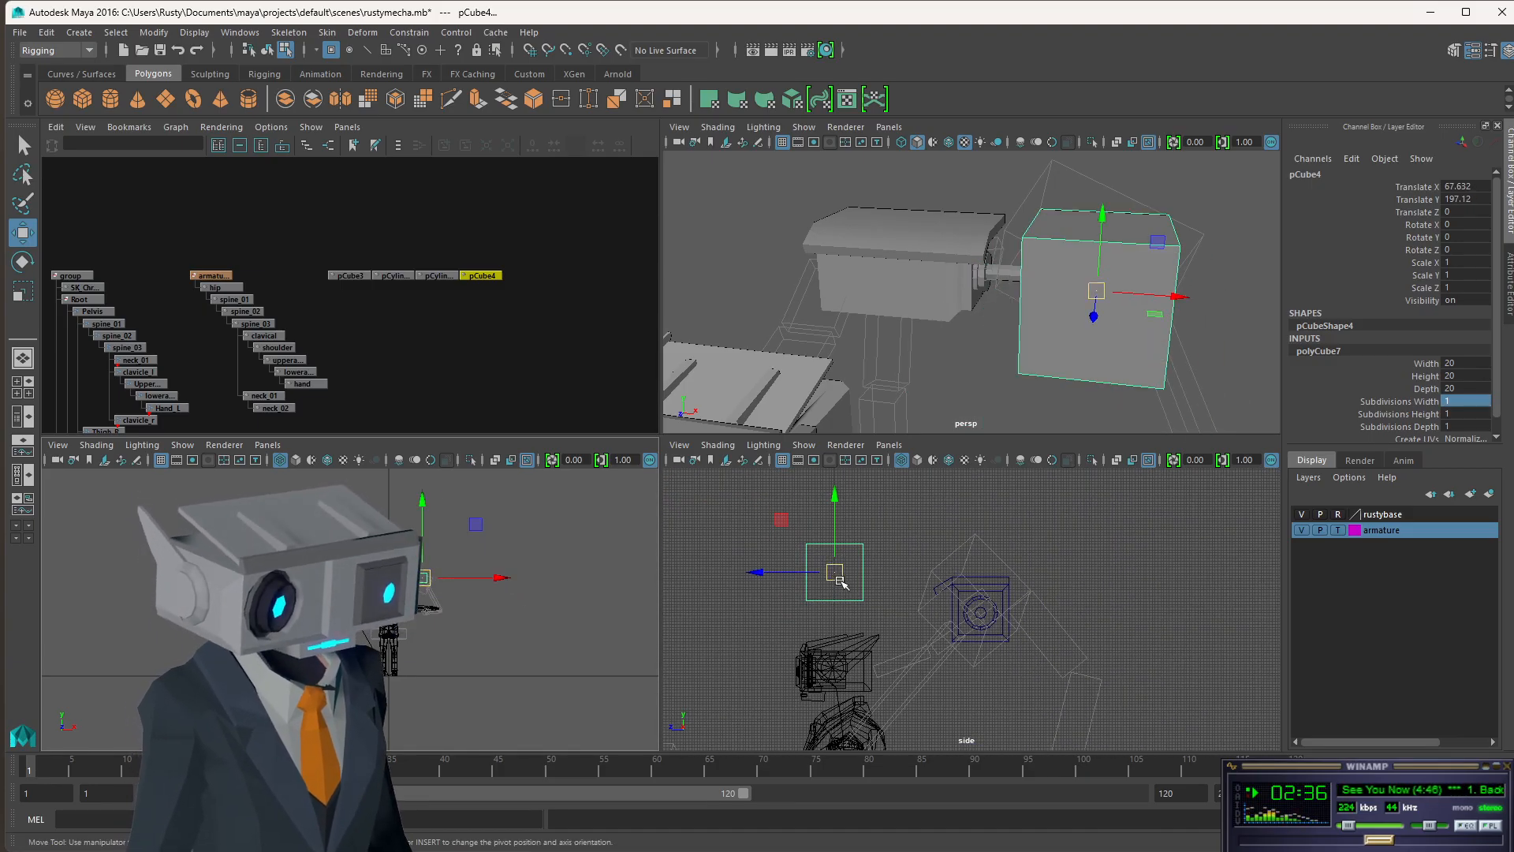
{"action": "left_click_drag", "start_coordinate": [841, 582], "coordinate": [981, 625]}
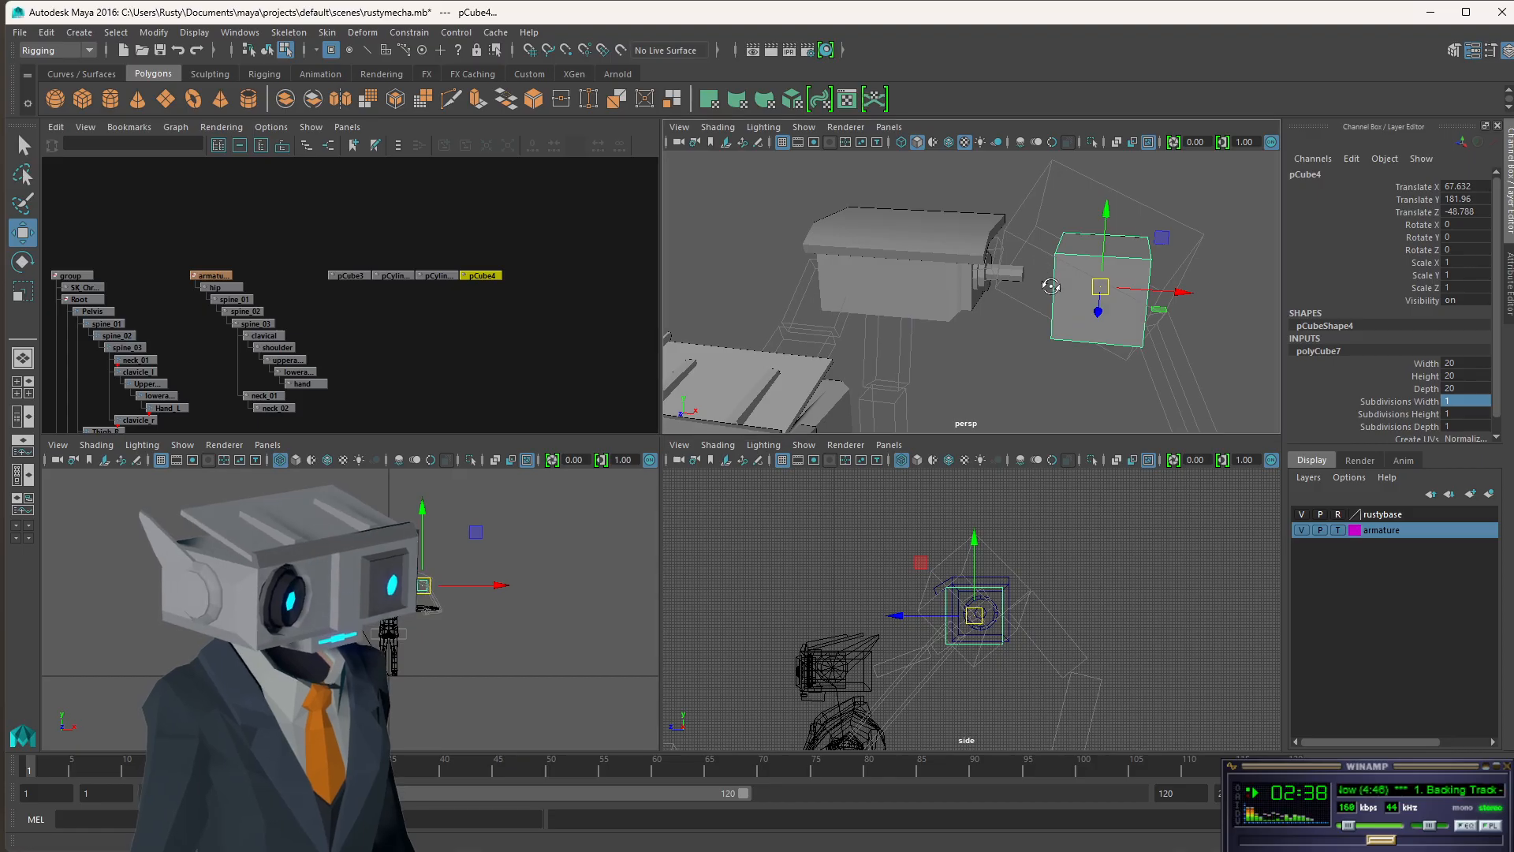
{"action": "left_click_drag", "start_coordinate": [1051, 287], "coordinate": [1115, 290], "text": "alt"}
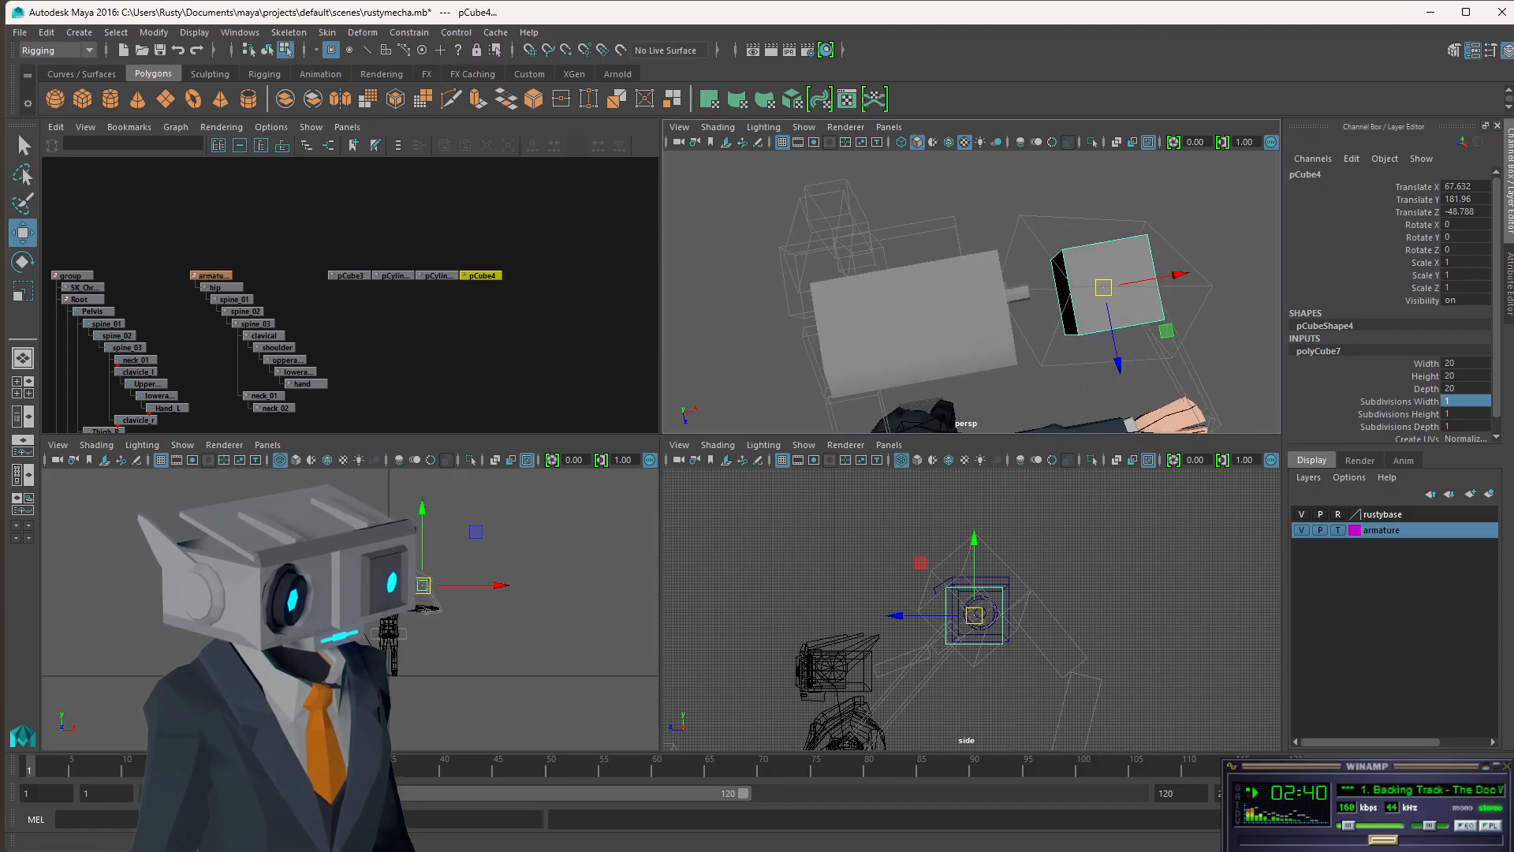
- Shift the cube toward the joint cylinder, to about X 58.2, Y 183.8 and Z -51
{"action": "scroll", "coordinate": [446, 591], "scroll_direction": "up", "scroll_amount": 9}
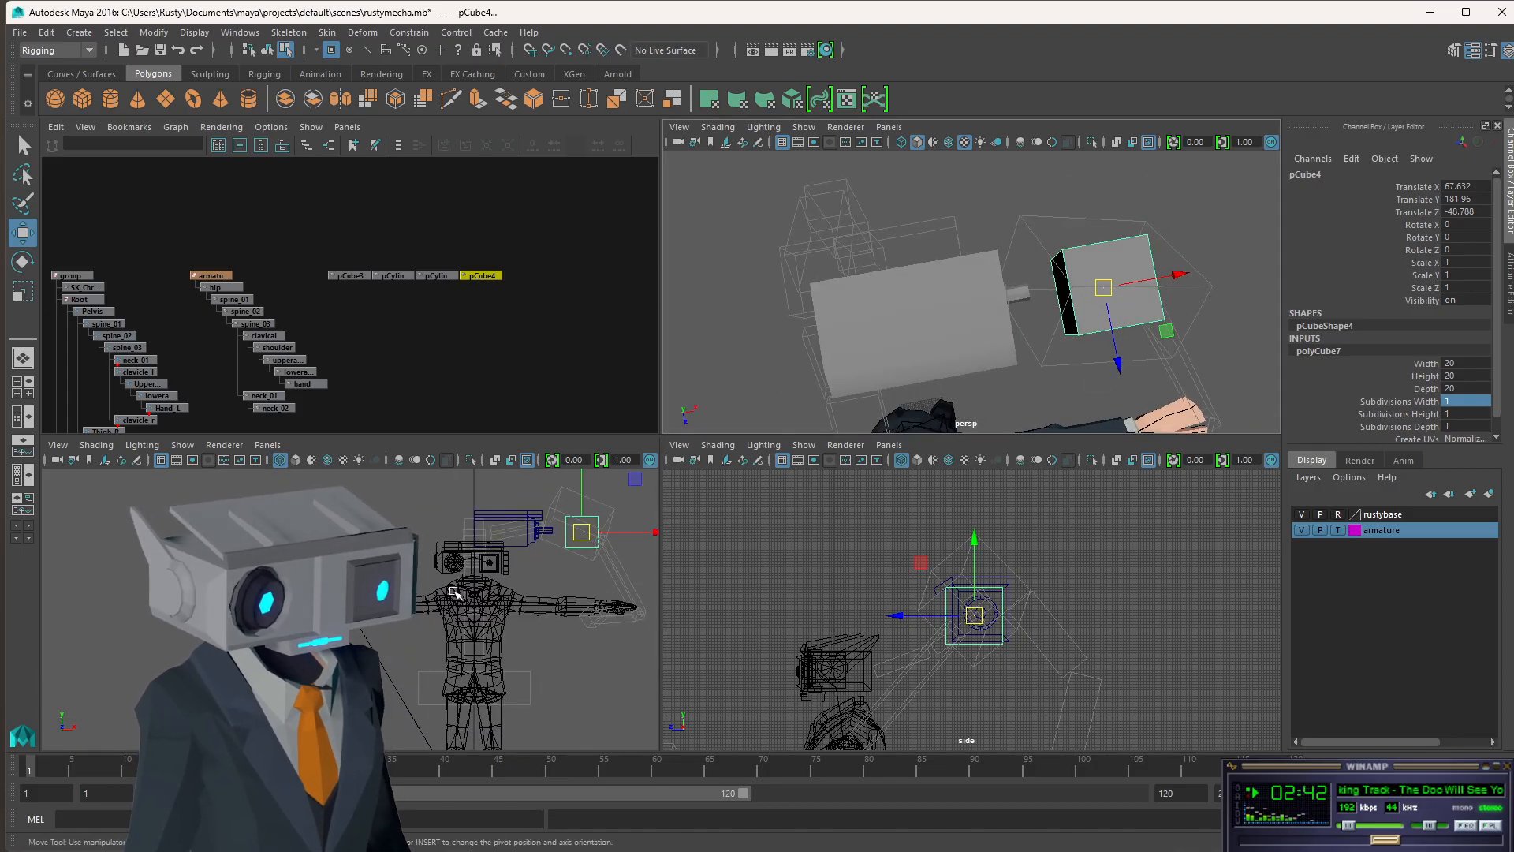
{"action": "scroll", "coordinate": [610, 554], "scroll_direction": "down", "scroll_amount": 3}
{"action": "middle_click_drag", "start_coordinate": [606, 527], "coordinate": [524, 564], "text": "alt"}
{"action": "left_click_drag", "start_coordinate": [524, 566], "coordinate": [500, 566]}
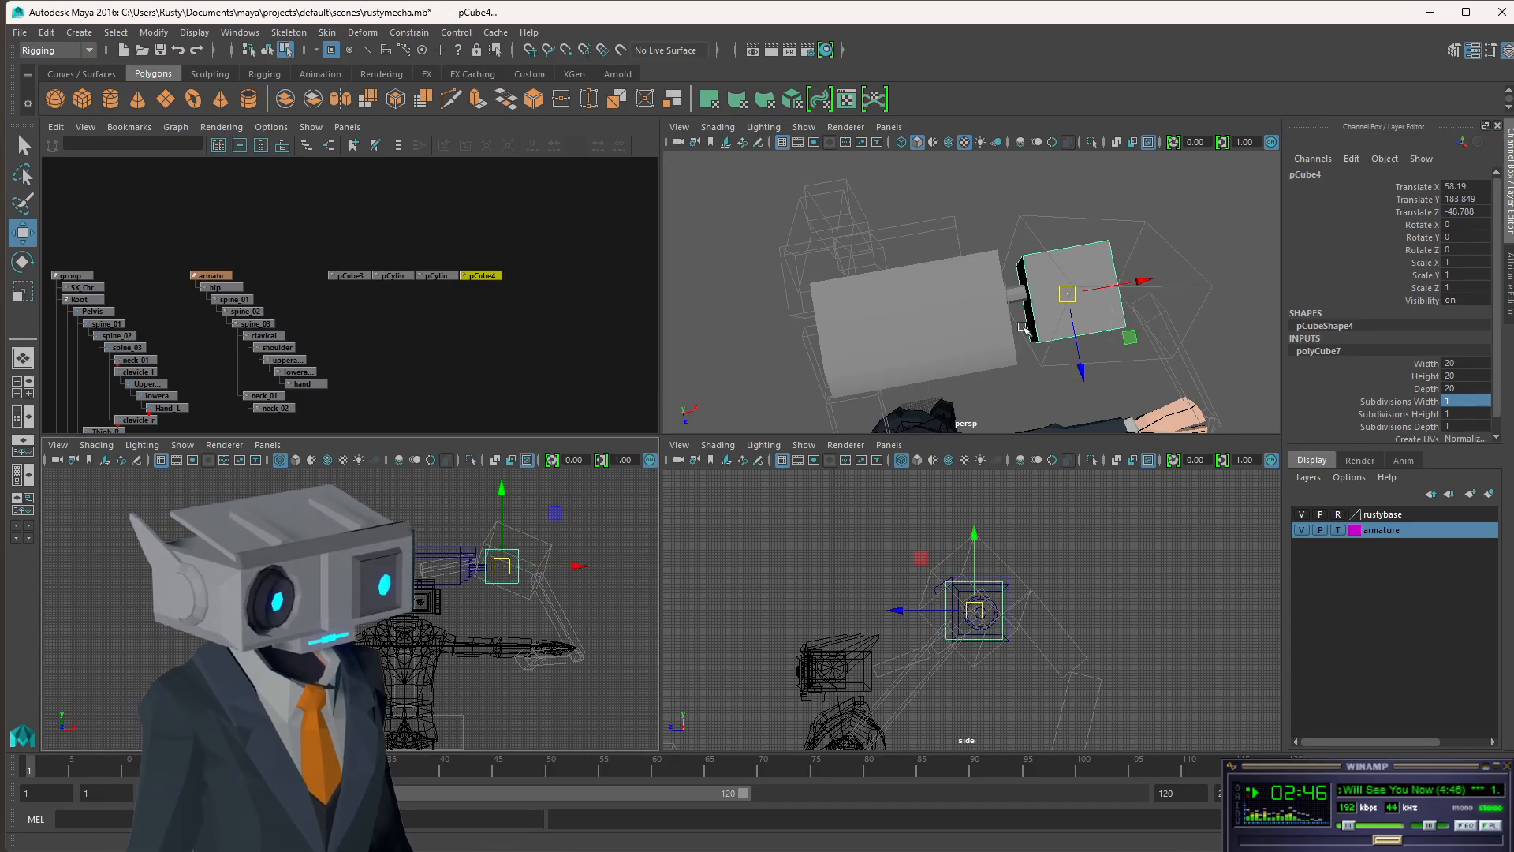
{"action": "left_click_drag", "start_coordinate": [1080, 368], "coordinate": [1078, 359]}
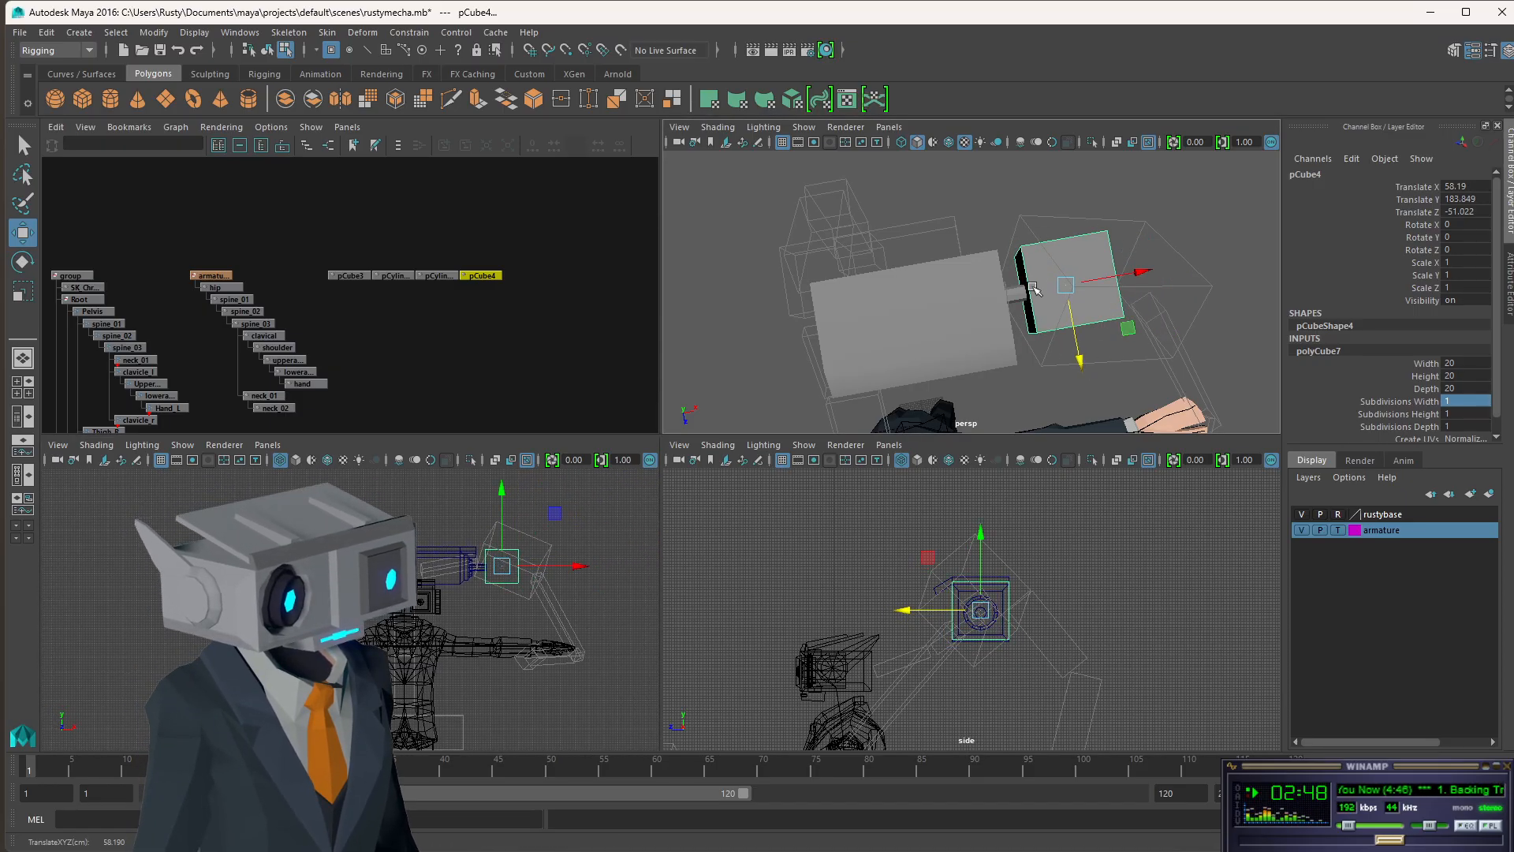
- Slide the cube inward along X to about 54.8 over the joint cylinder's end, consulting the GundamIBO-frame.png reference image
{"action": "left_click_drag", "start_coordinate": [1040, 259], "coordinate": [1019, 174], "text": "alt"}
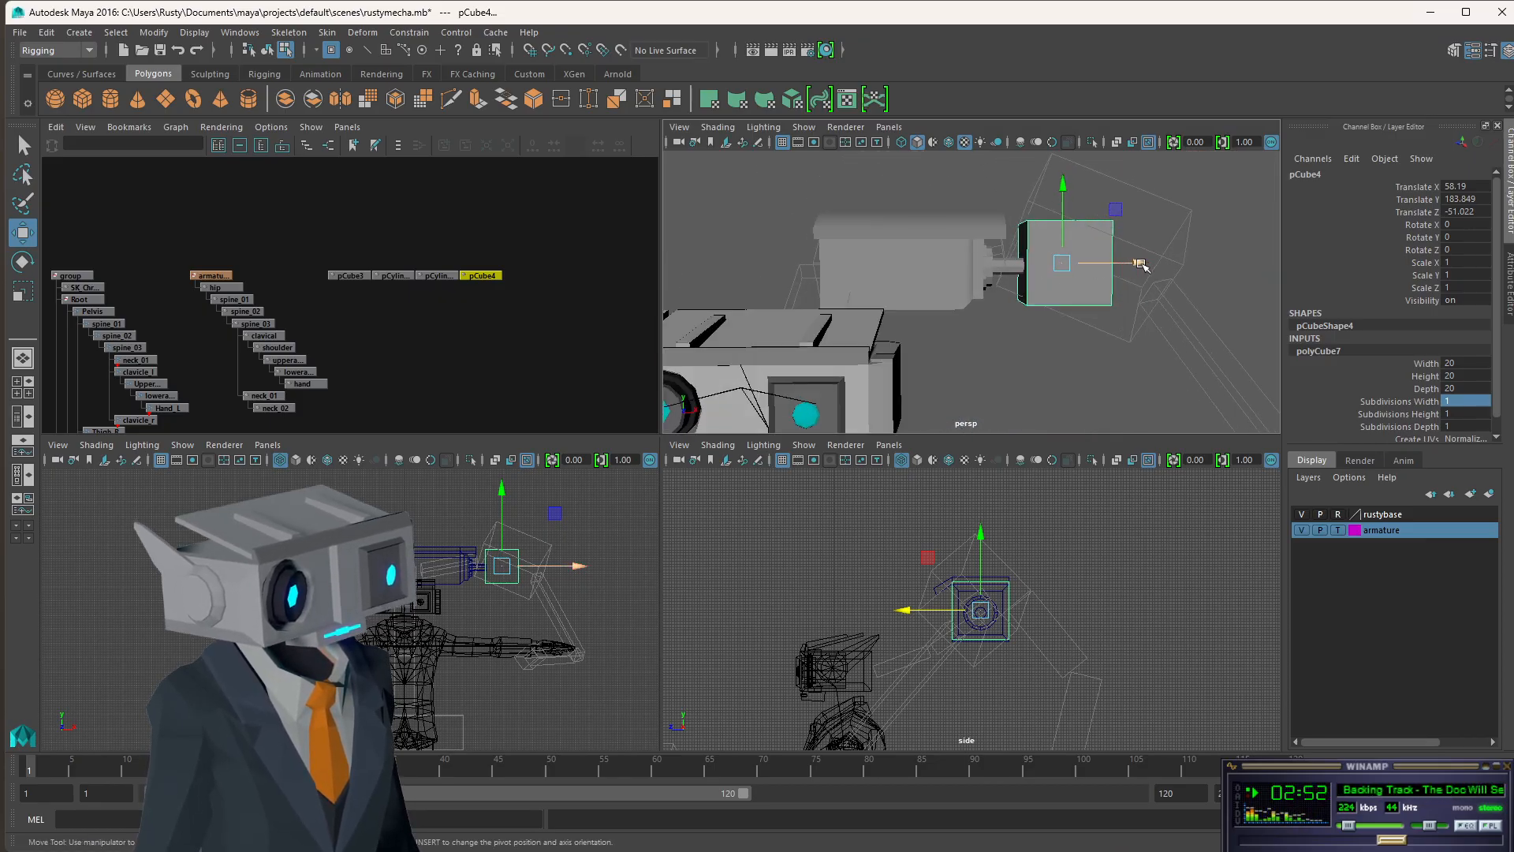
{"action": "left_click_drag", "start_coordinate": [1141, 265], "coordinate": [1026, 285]}
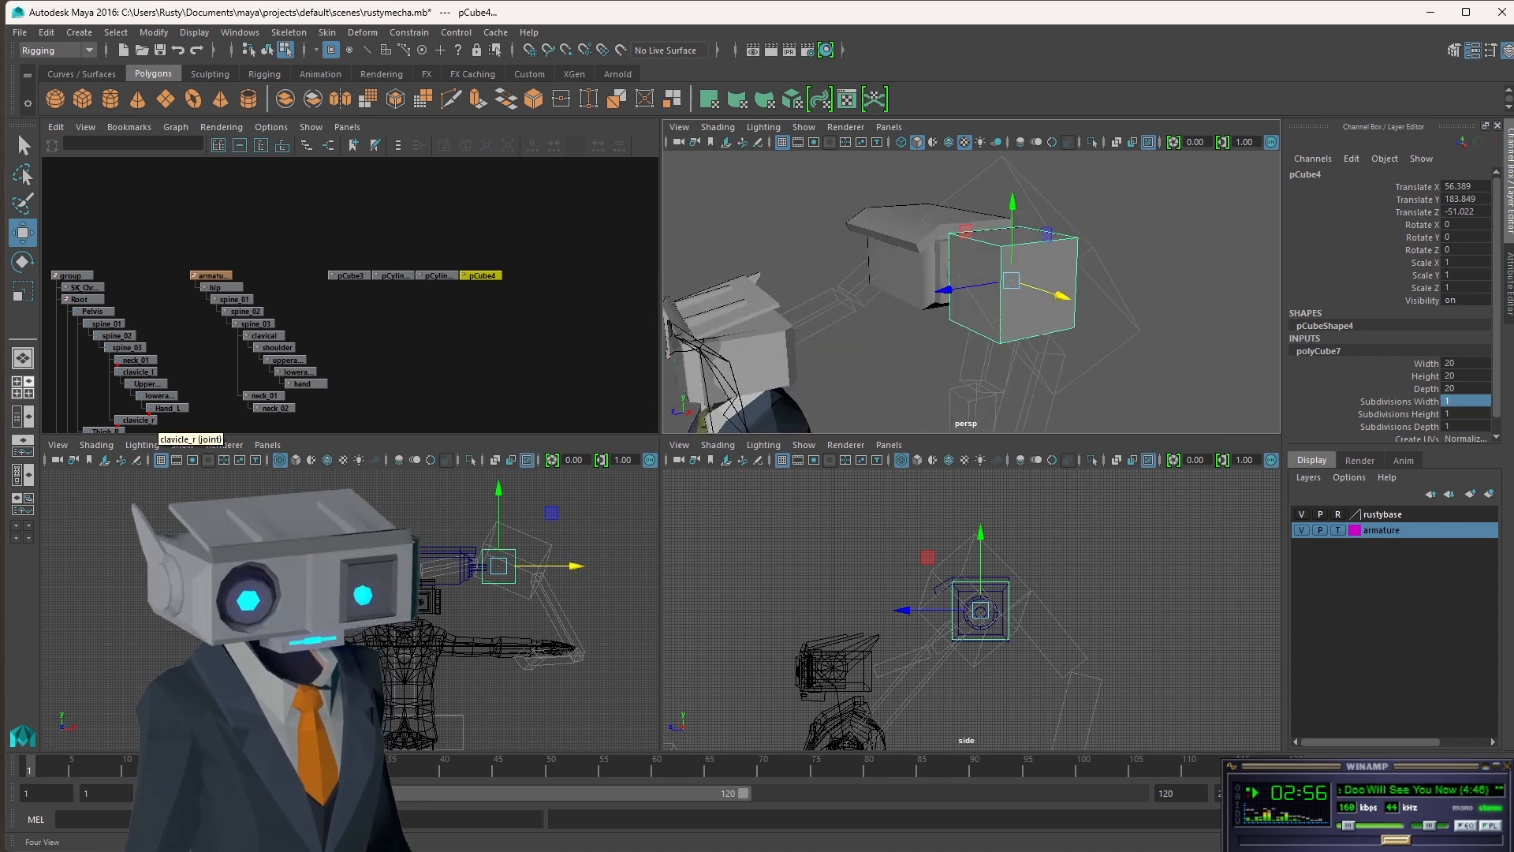
{"action": "key", "text": "alt+Tab"}
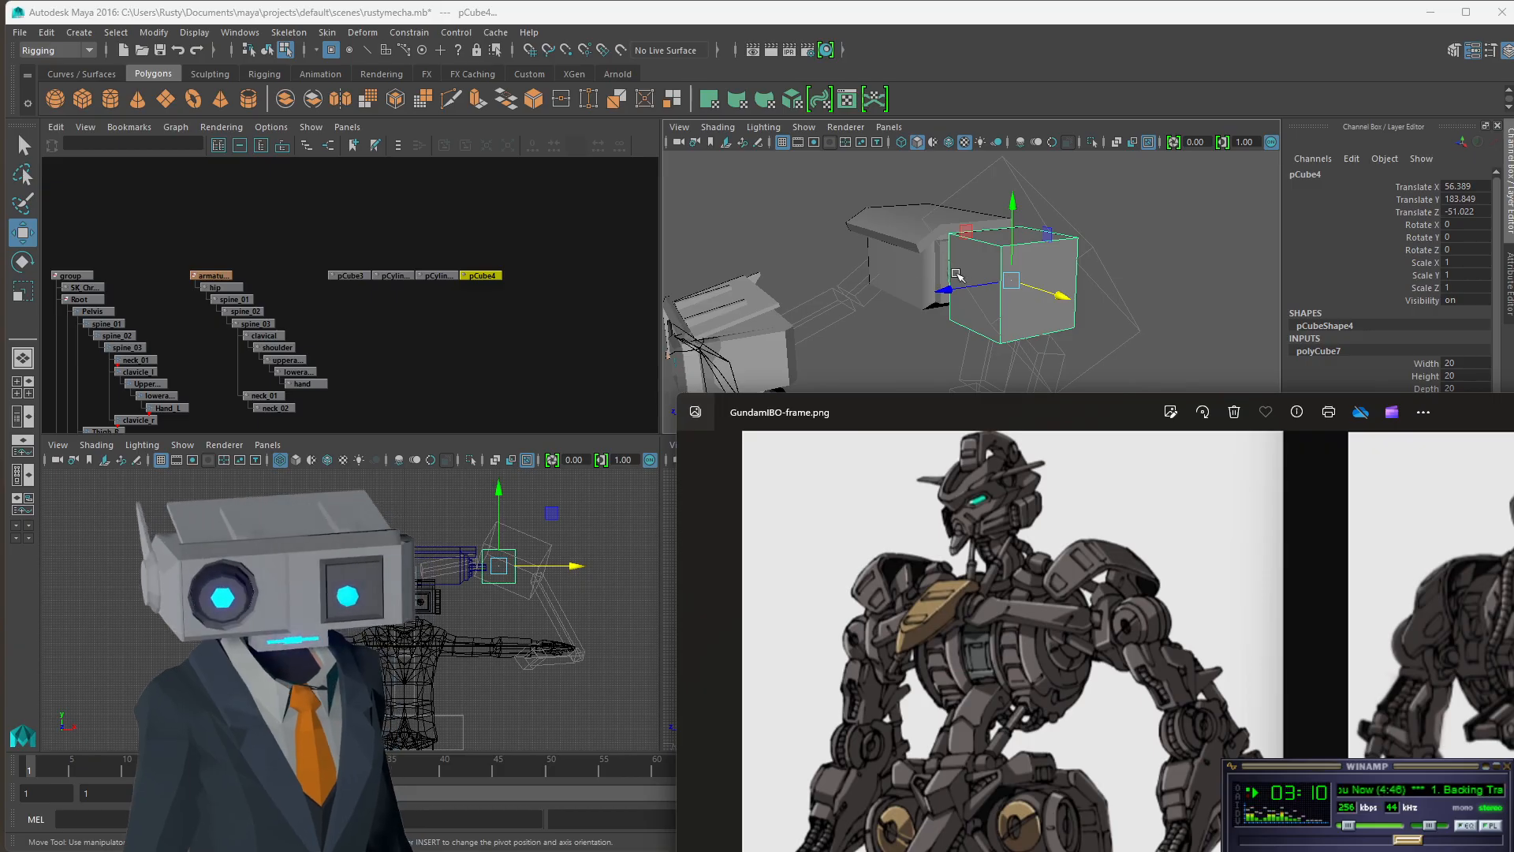
{"action": "left_click_drag", "start_coordinate": [946, 264], "coordinate": [1046, 298], "text": "alt"}
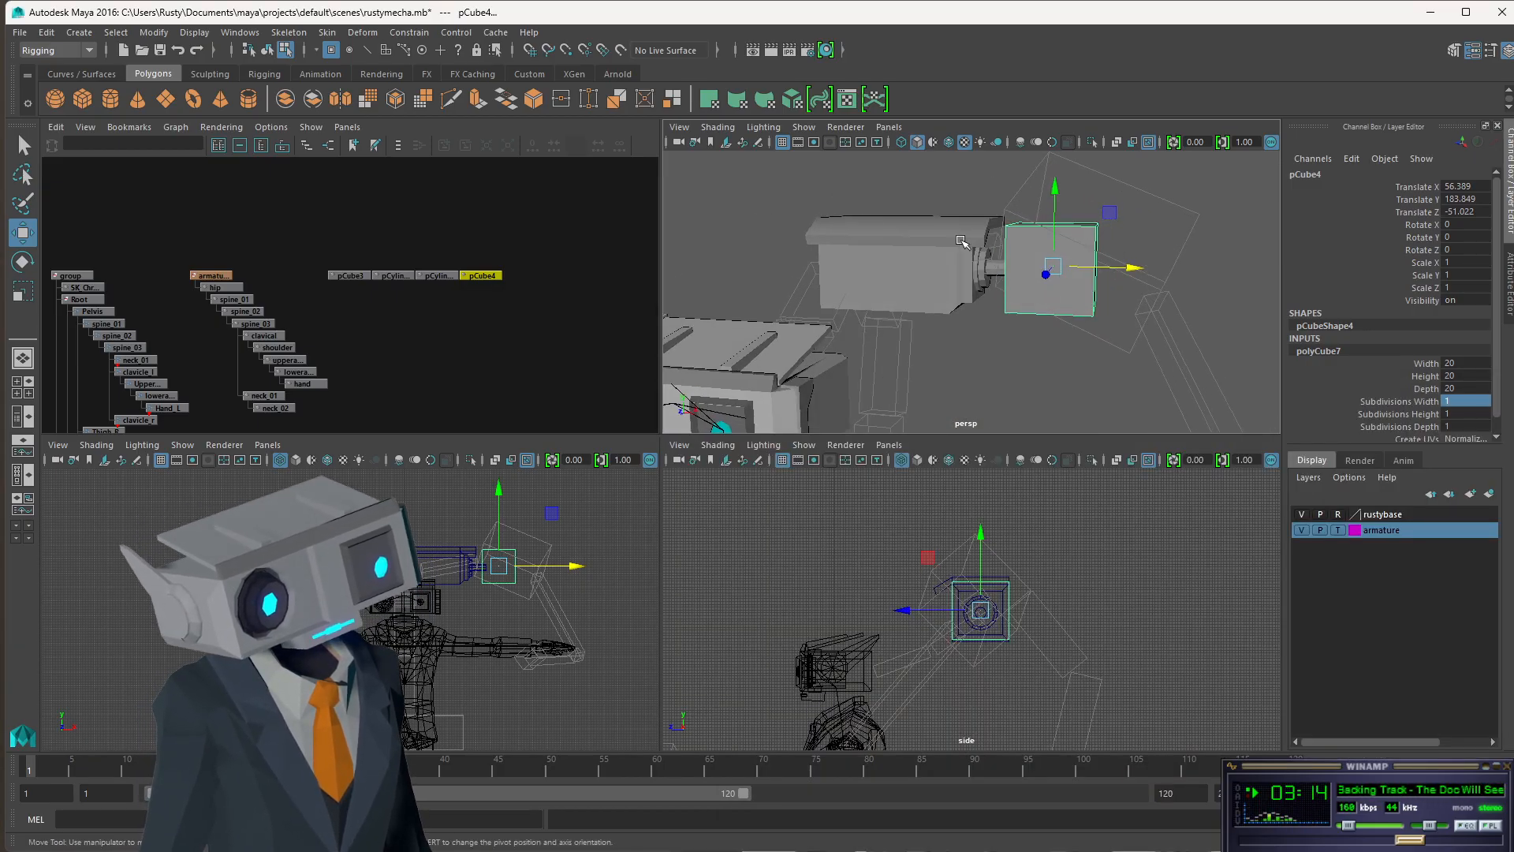
{"action": "left_click_drag", "start_coordinate": [1131, 272], "coordinate": [1123, 270]}
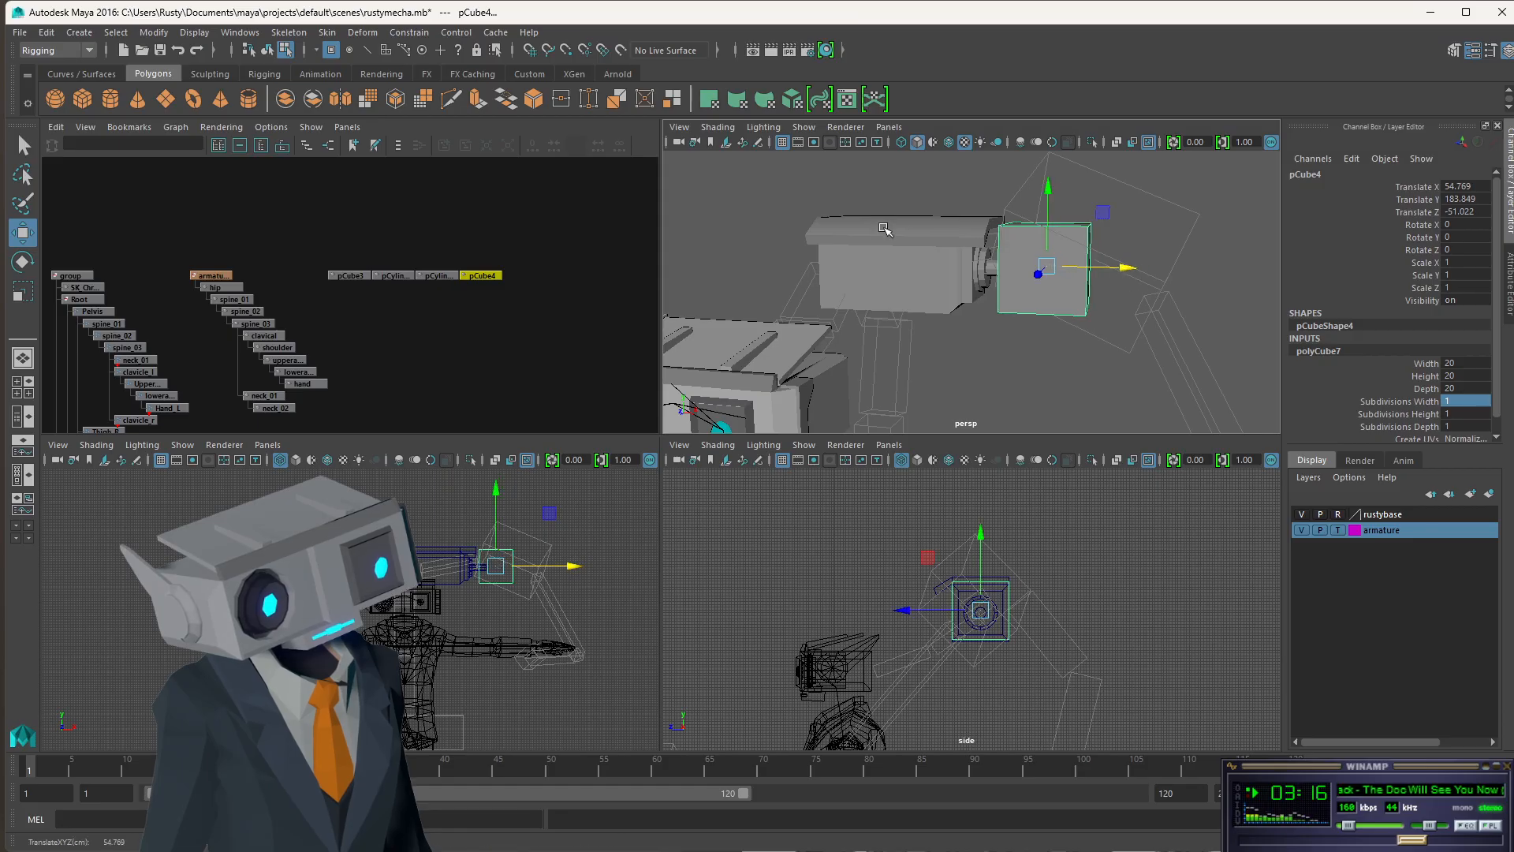
- Return from pCube3's vertex editing to object selection and select the small joint cylinder, pCylinder2
{"action": "right_click_drag", "start_coordinate": [887, 231], "coordinate": [884, 229]}
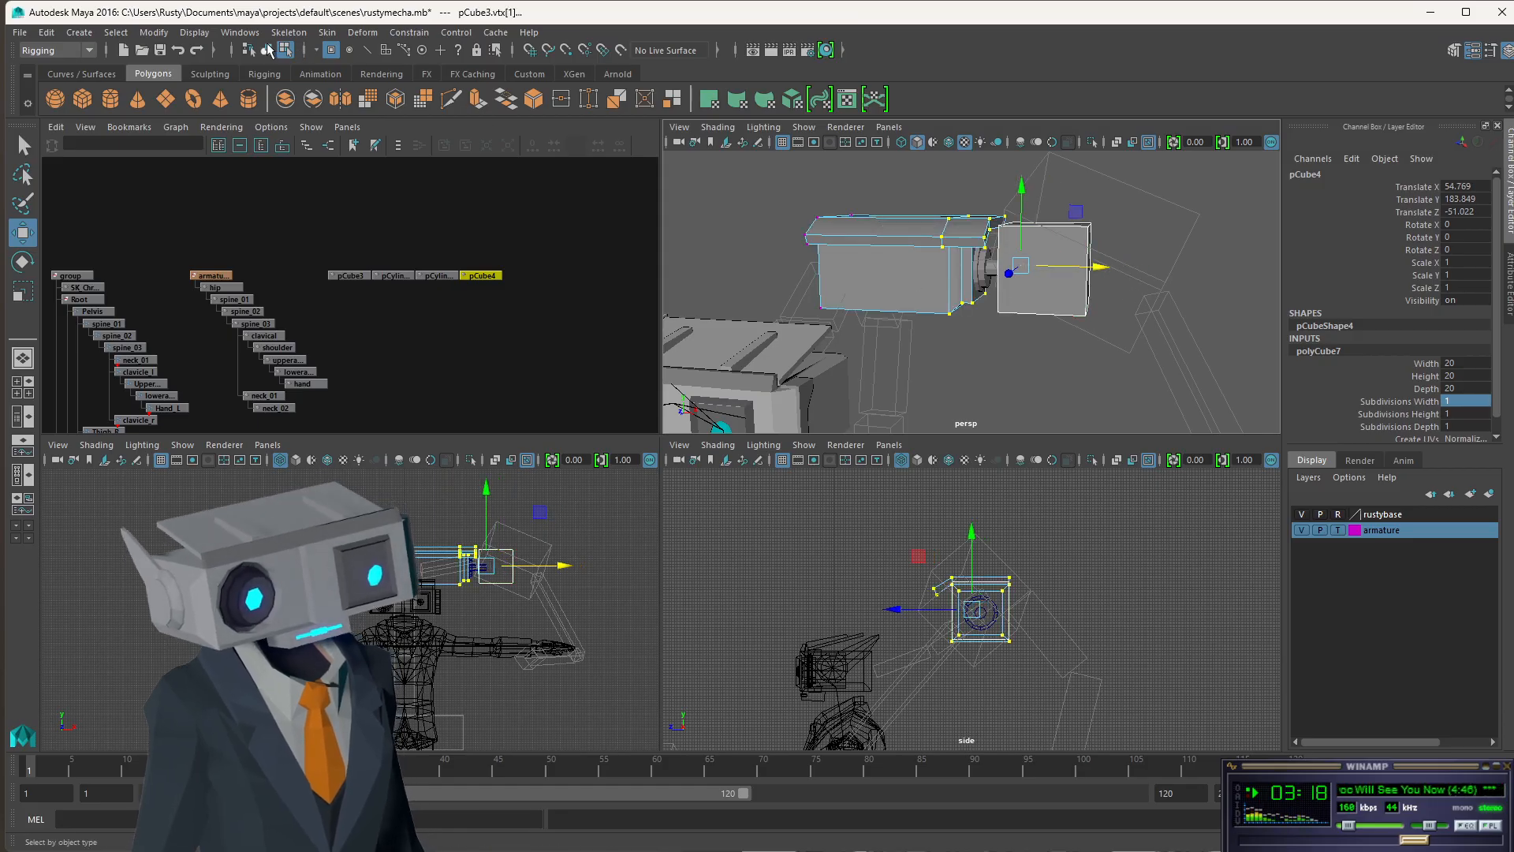
{"action": "key", "text": "F8"}
{"action": "left_click", "coordinate": [1064, 262]}
{"action": "left_click_drag", "start_coordinate": [1023, 303], "coordinate": [835, 282], "text": "alt"}
{"action": "left_click_drag", "start_coordinate": [963, 274], "coordinate": [928, 274], "text": "alt"}
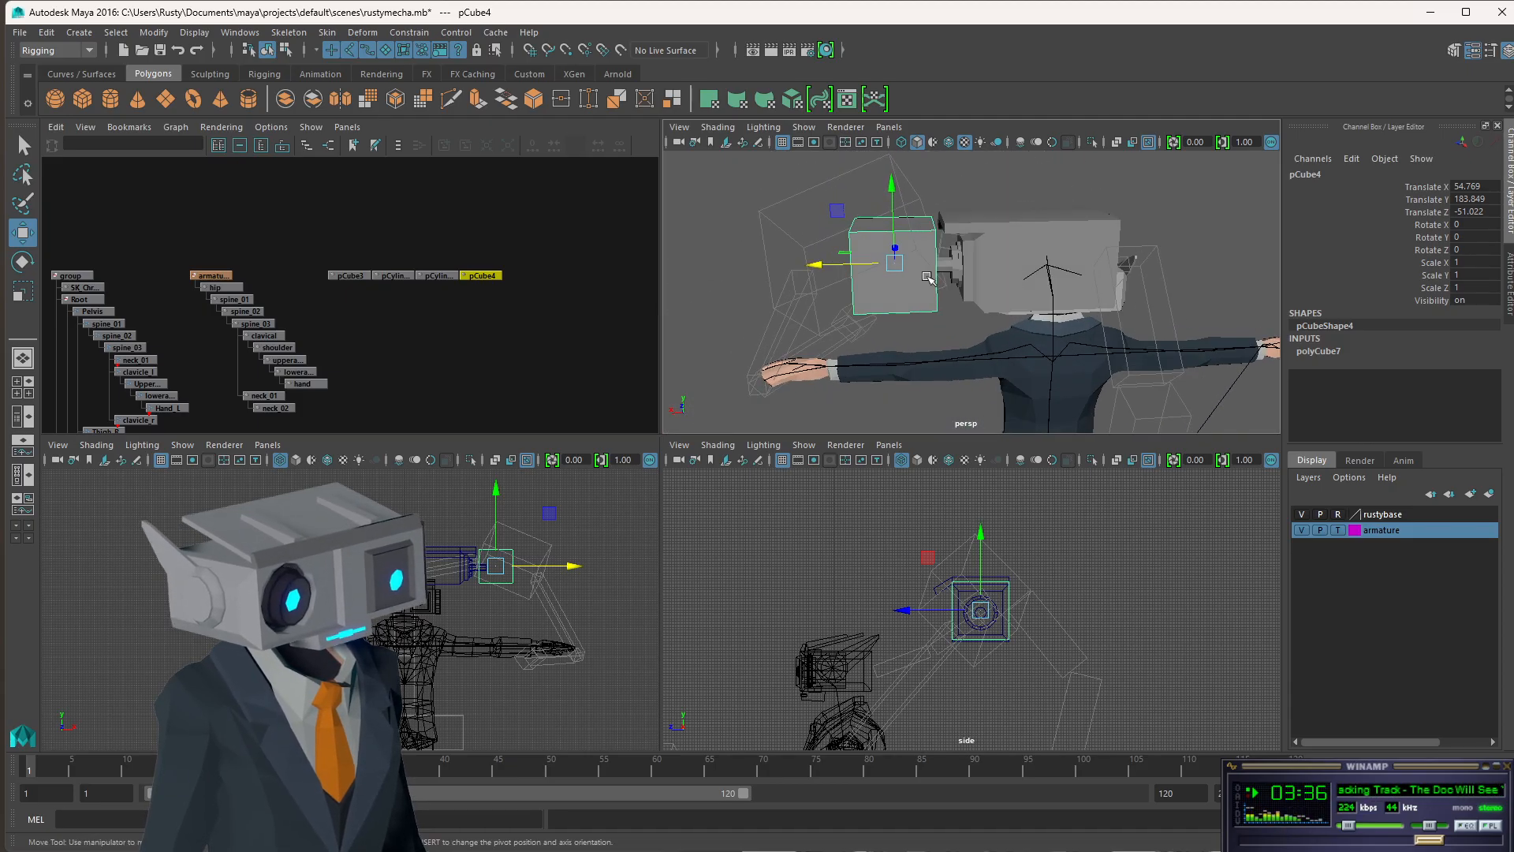
{"action": "left_click", "coordinate": [434, 276]}
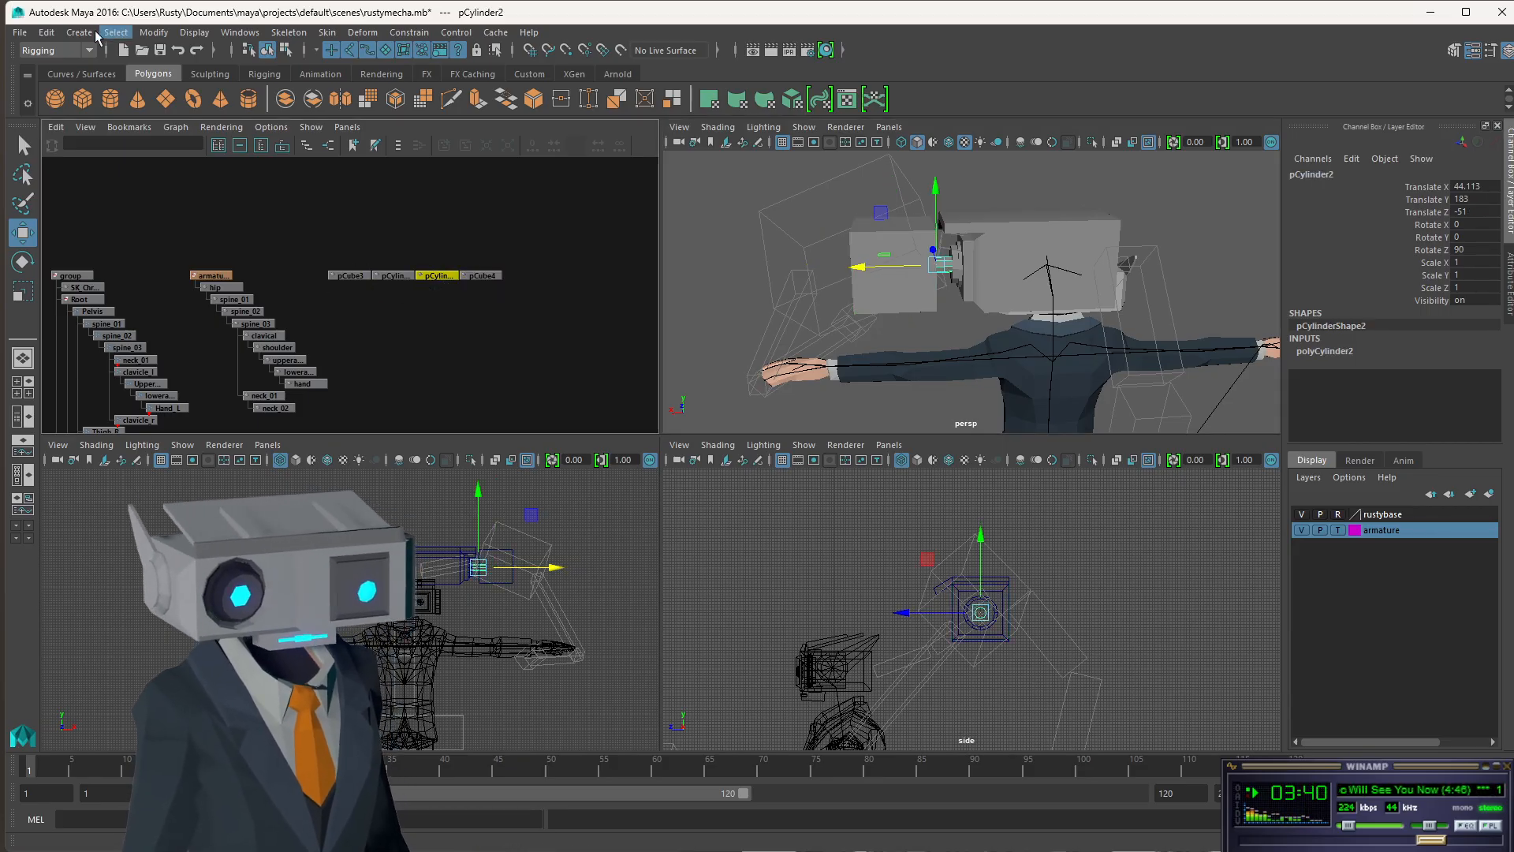
{"action": "left_click", "coordinate": [46, 32]}
{"action": "mouse_move", "coordinate": [115, 227]}
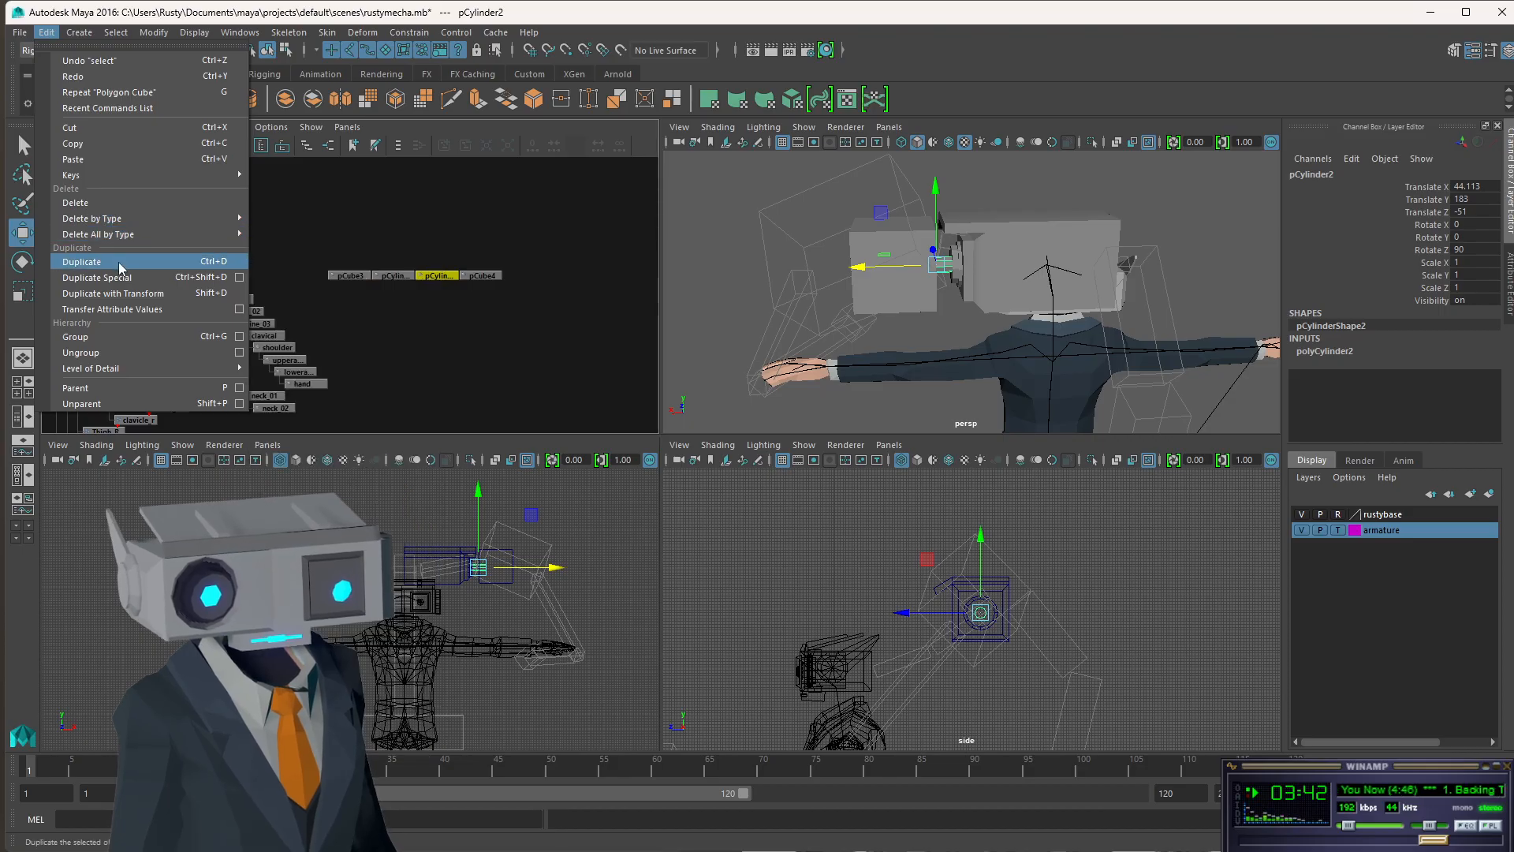
{"action": "left_click", "coordinate": [239, 279]}
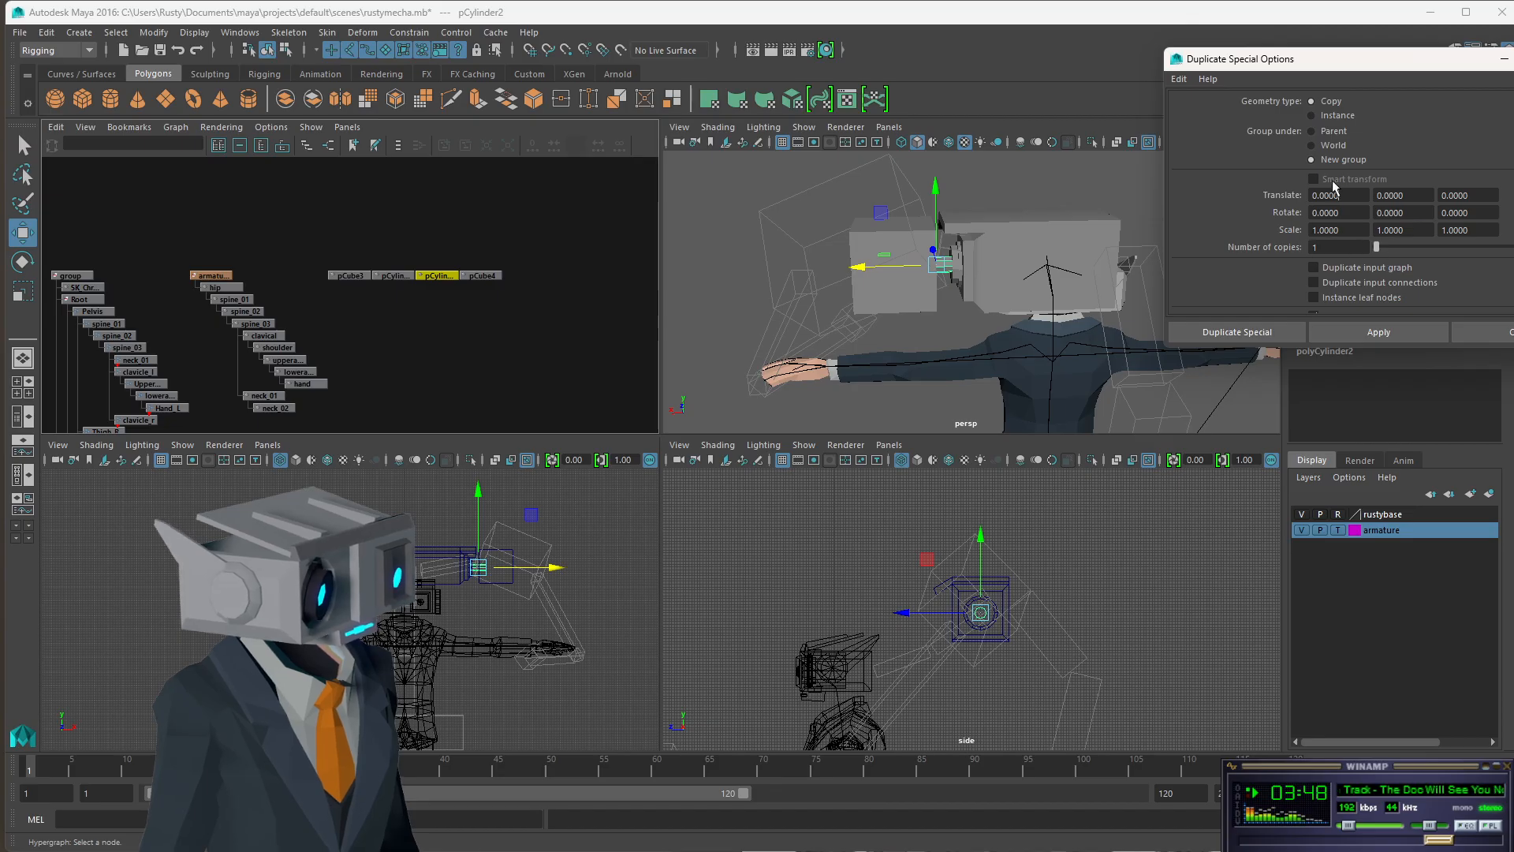
{"action": "scroll", "coordinate": [1341, 204], "scroll_direction": "down", "scroll_amount": 1}
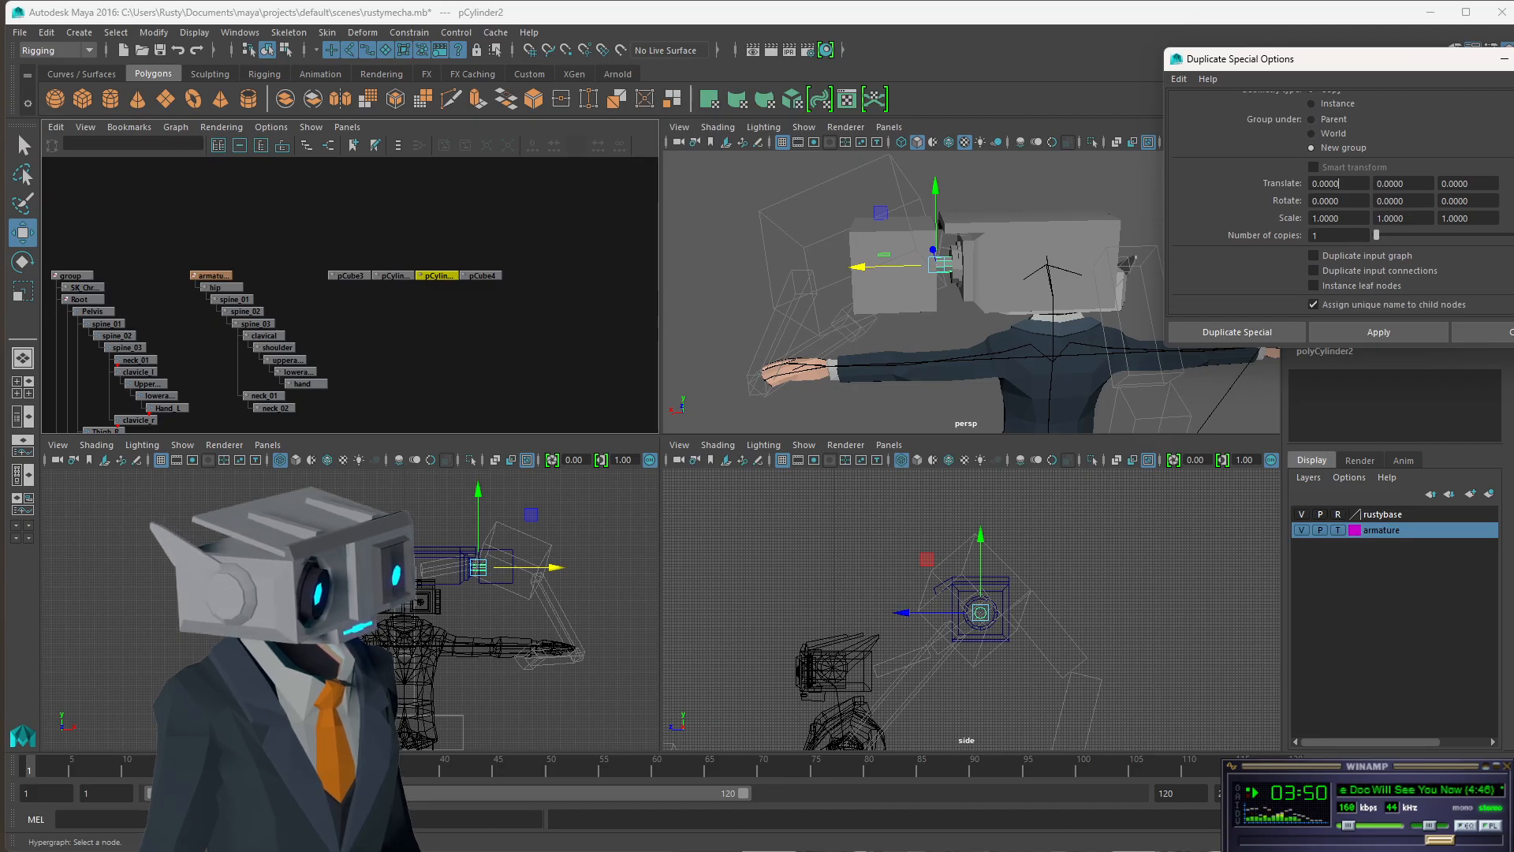
{"action": "left_click", "coordinate": [1483, 332]}
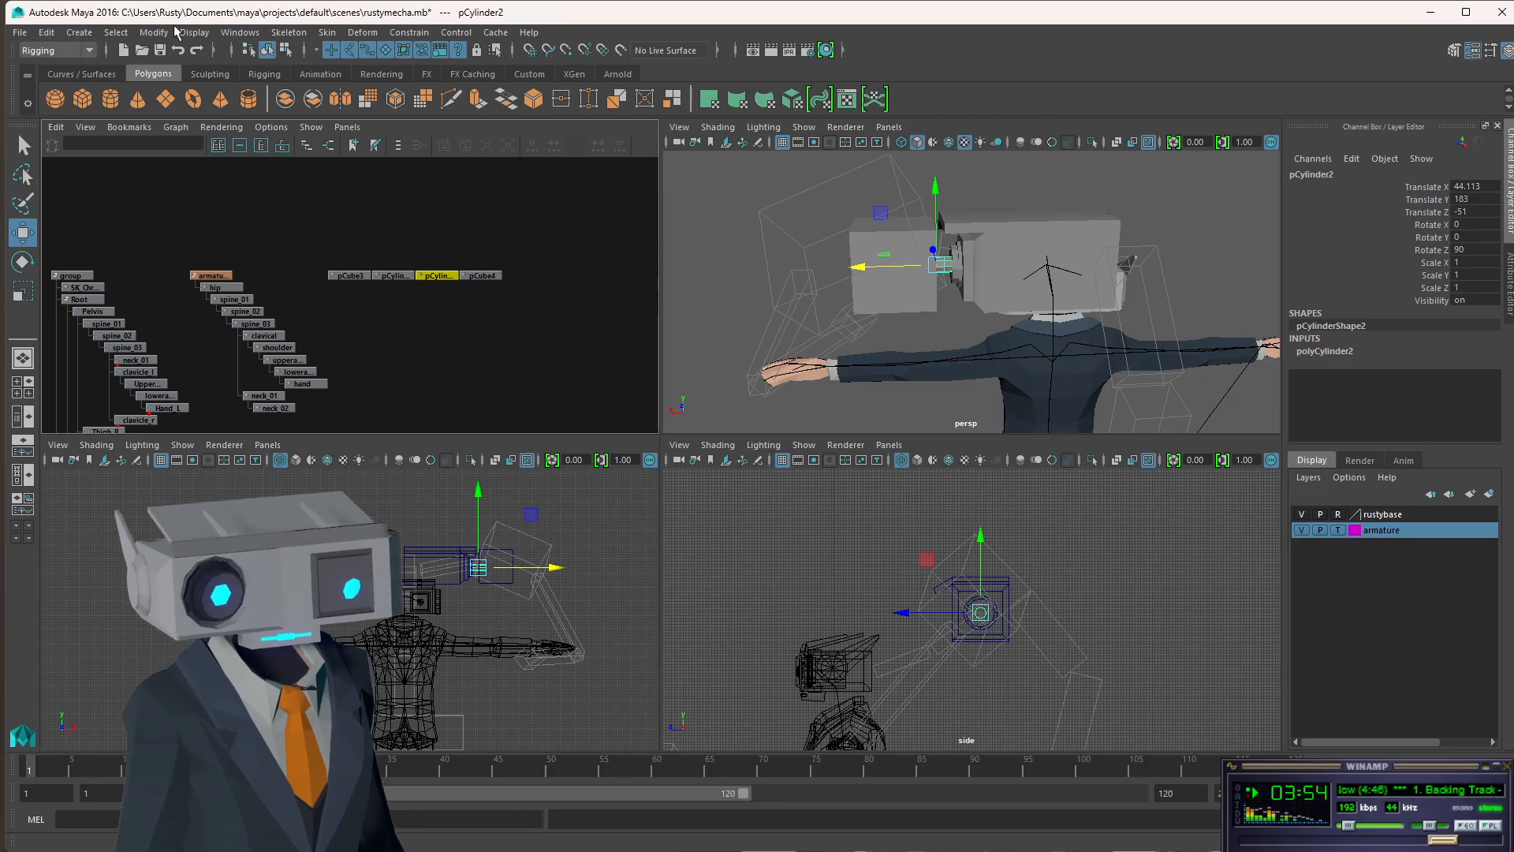
- Duplicate pCylinder2 and move the copy backward along Z to about -68.4, behind the shoulder blocks
{"action": "key", "text": "ctrl+d"}
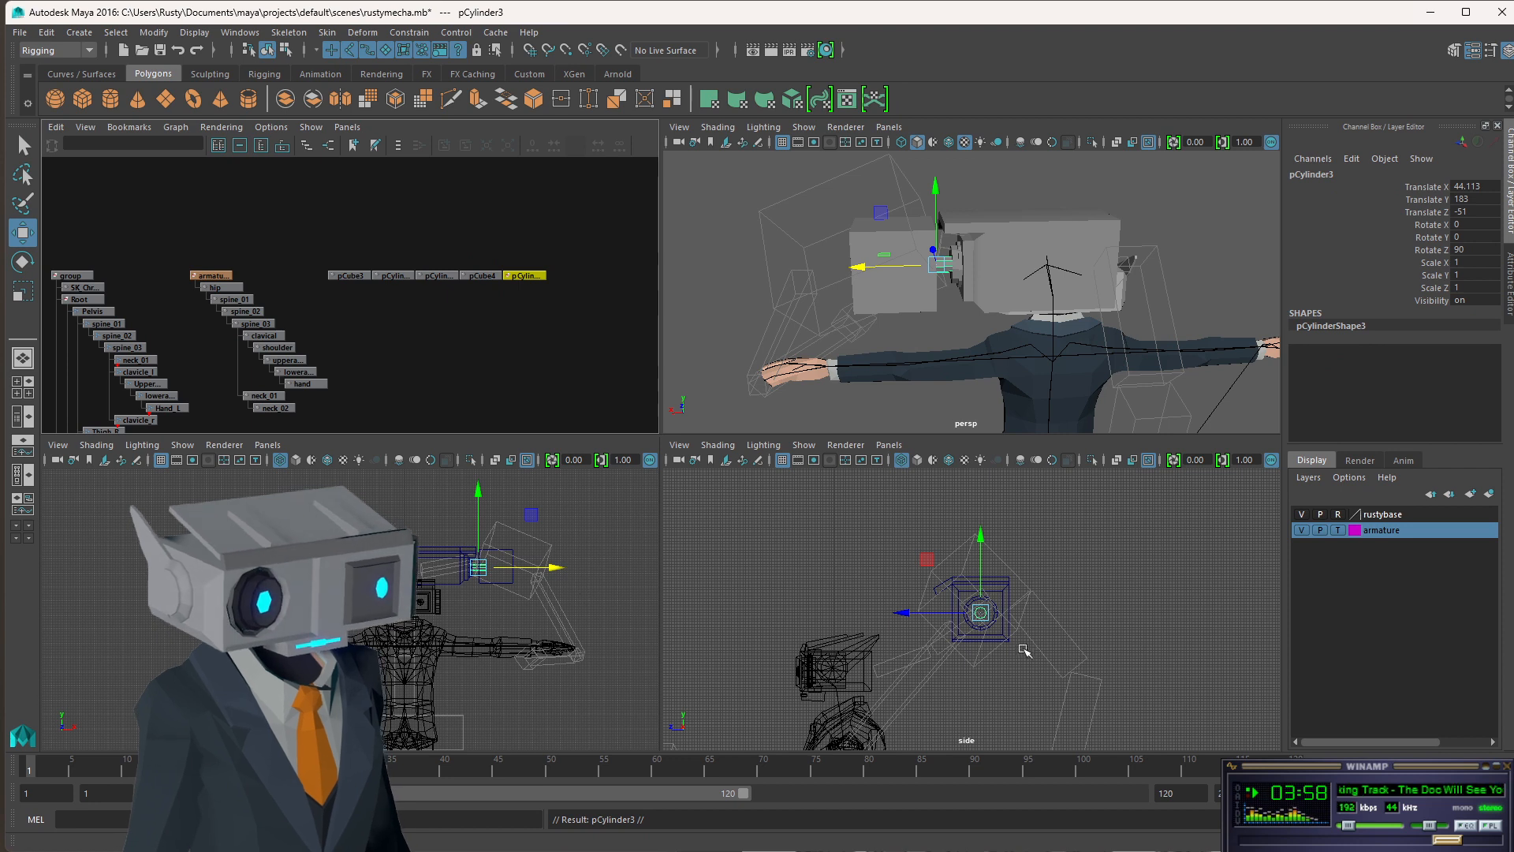
{"action": "left_click_drag", "start_coordinate": [910, 616], "coordinate": [959, 615]}
{"action": "left_click_drag", "start_coordinate": [935, 298], "coordinate": [950, 347], "text": "alt"}
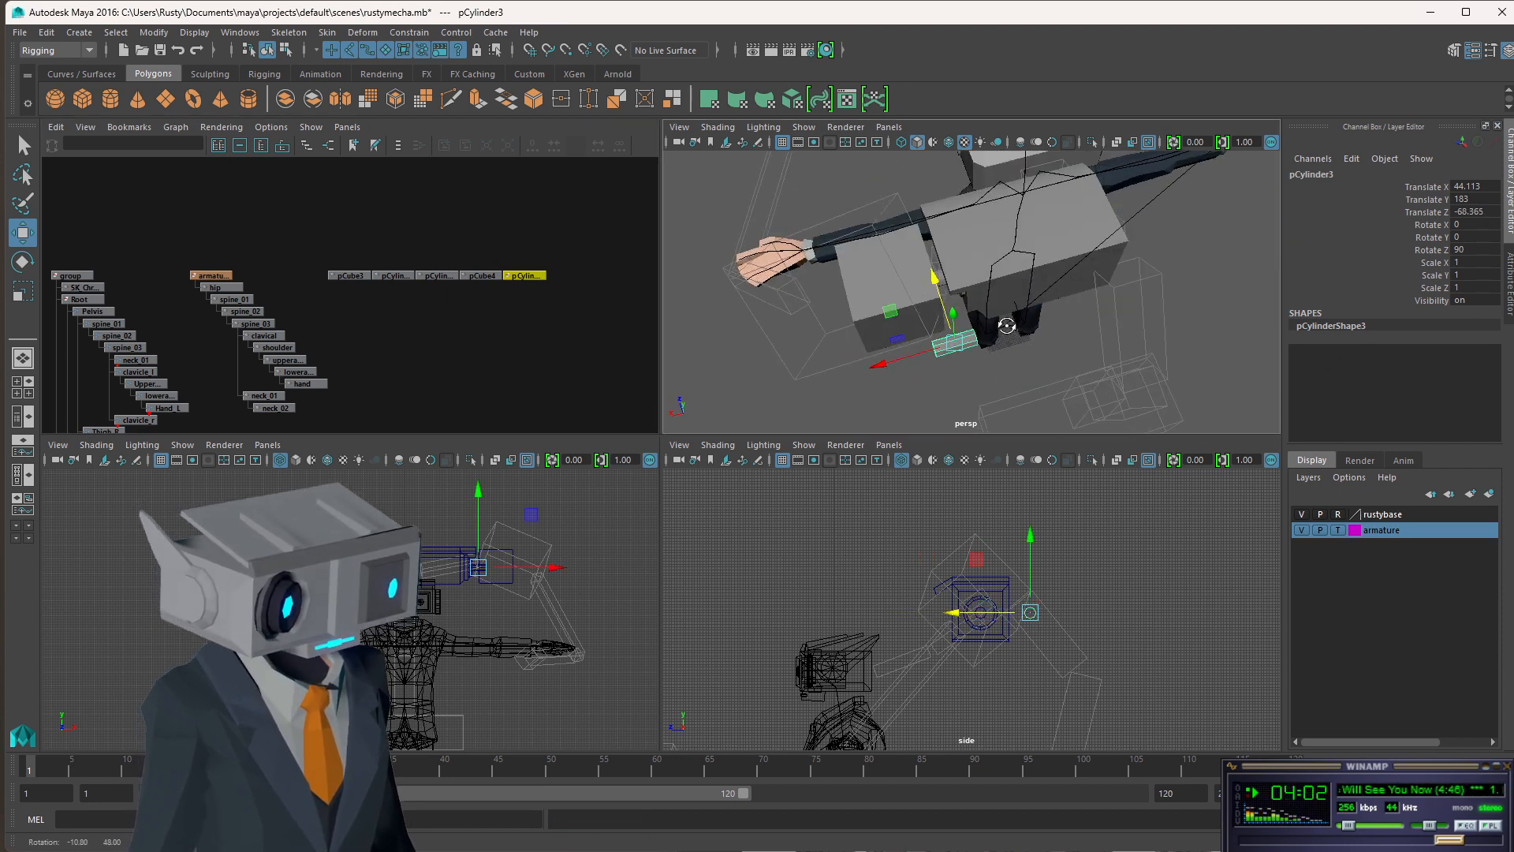
- Raise the duplicated cylinder slightly in the wireframe front view, to Translate Y 183.665
{"action": "key", "text": "f"}
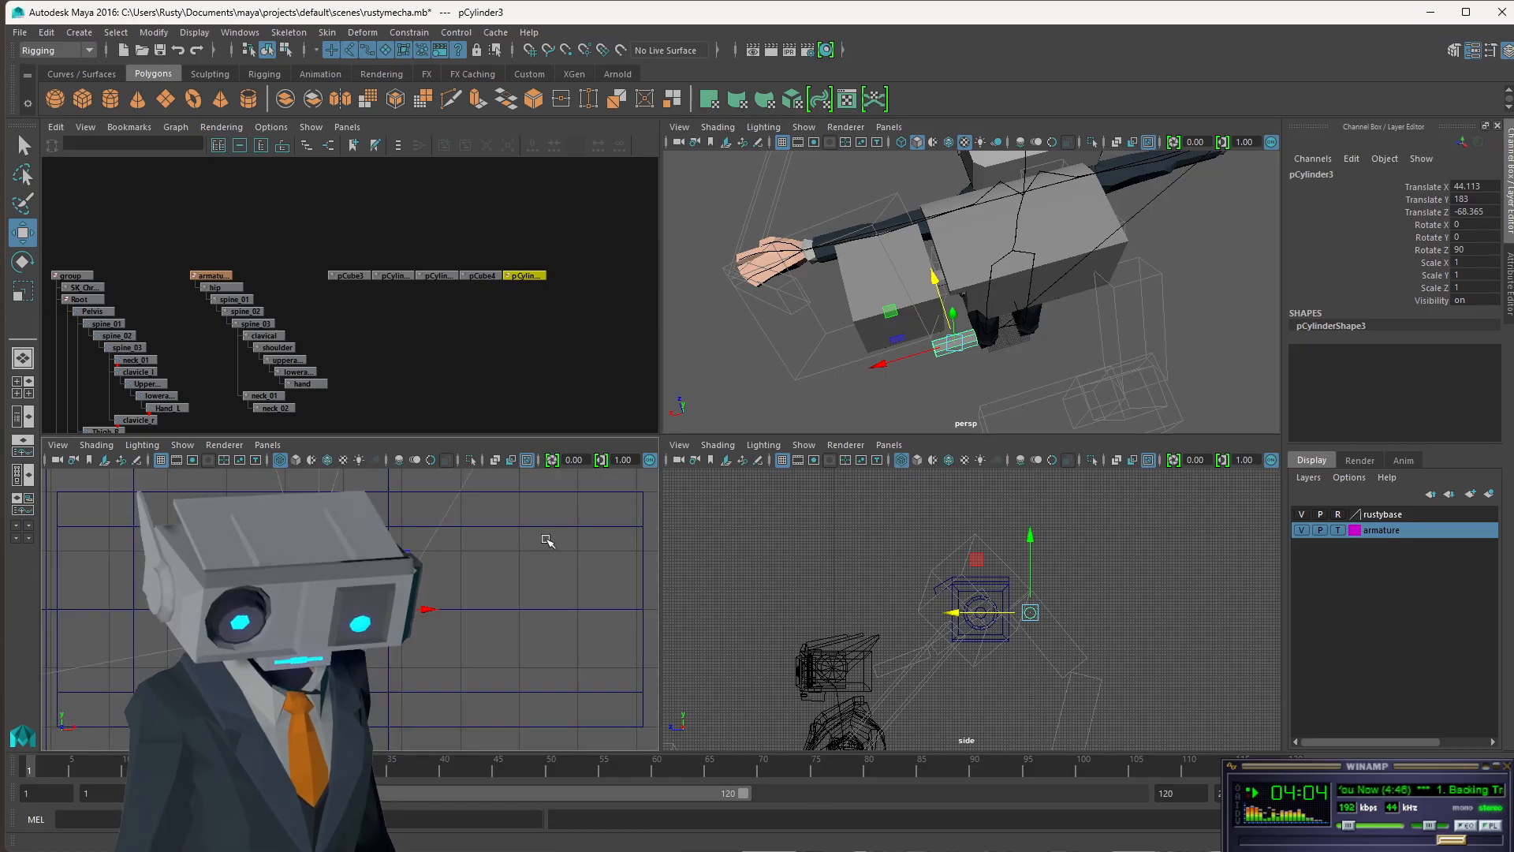
{"action": "scroll", "coordinate": [548, 541], "scroll_direction": "down", "scroll_amount": 12}
{"action": "scroll", "coordinate": [382, 645], "scroll_direction": "up", "scroll_amount": 5}
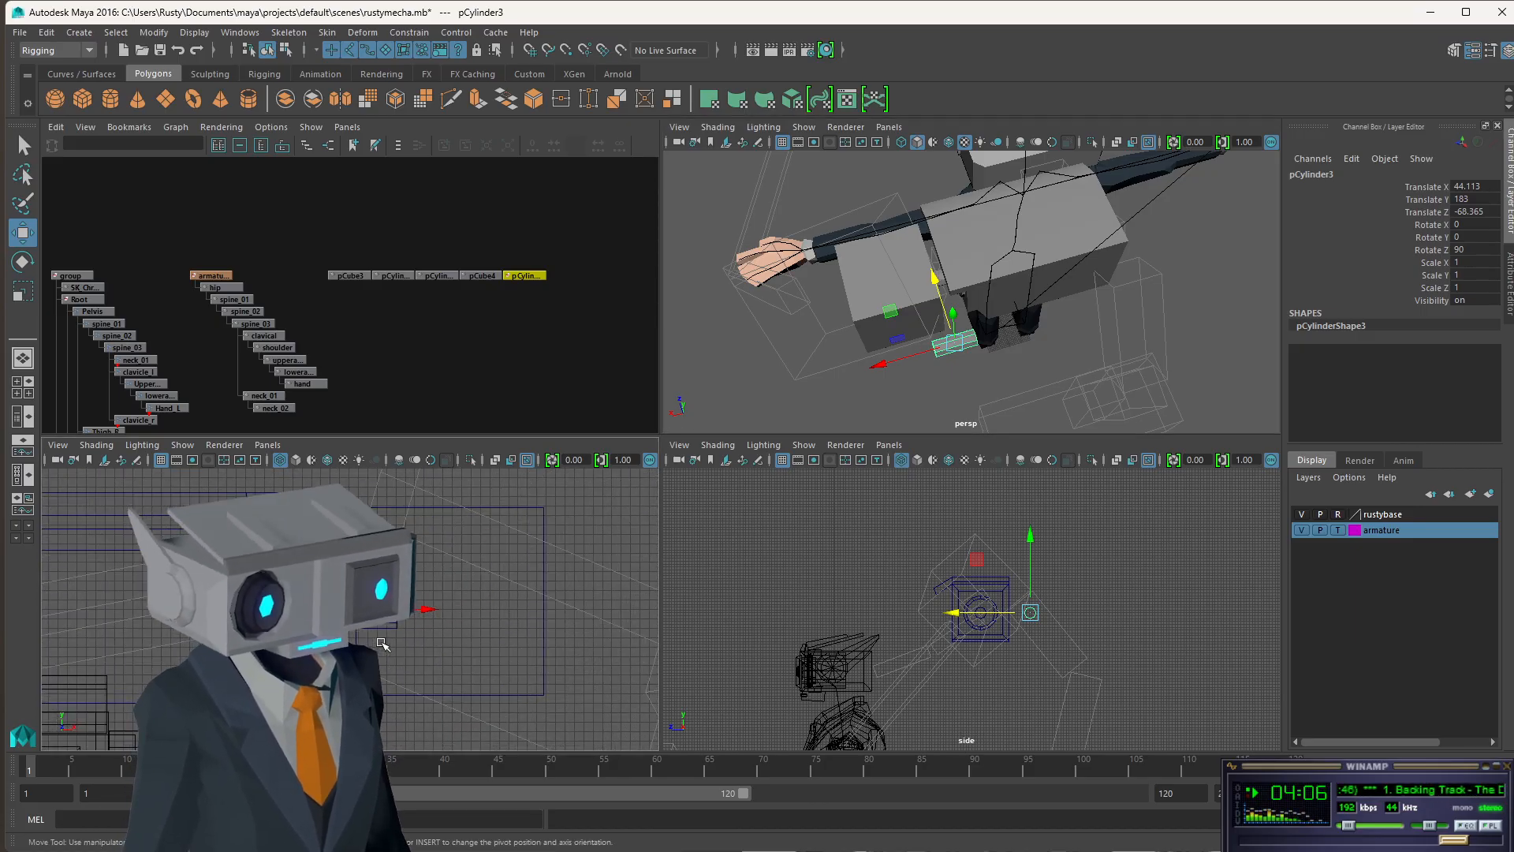
{"action": "scroll", "coordinate": [381, 645], "scroll_direction": "up", "scroll_amount": 5}
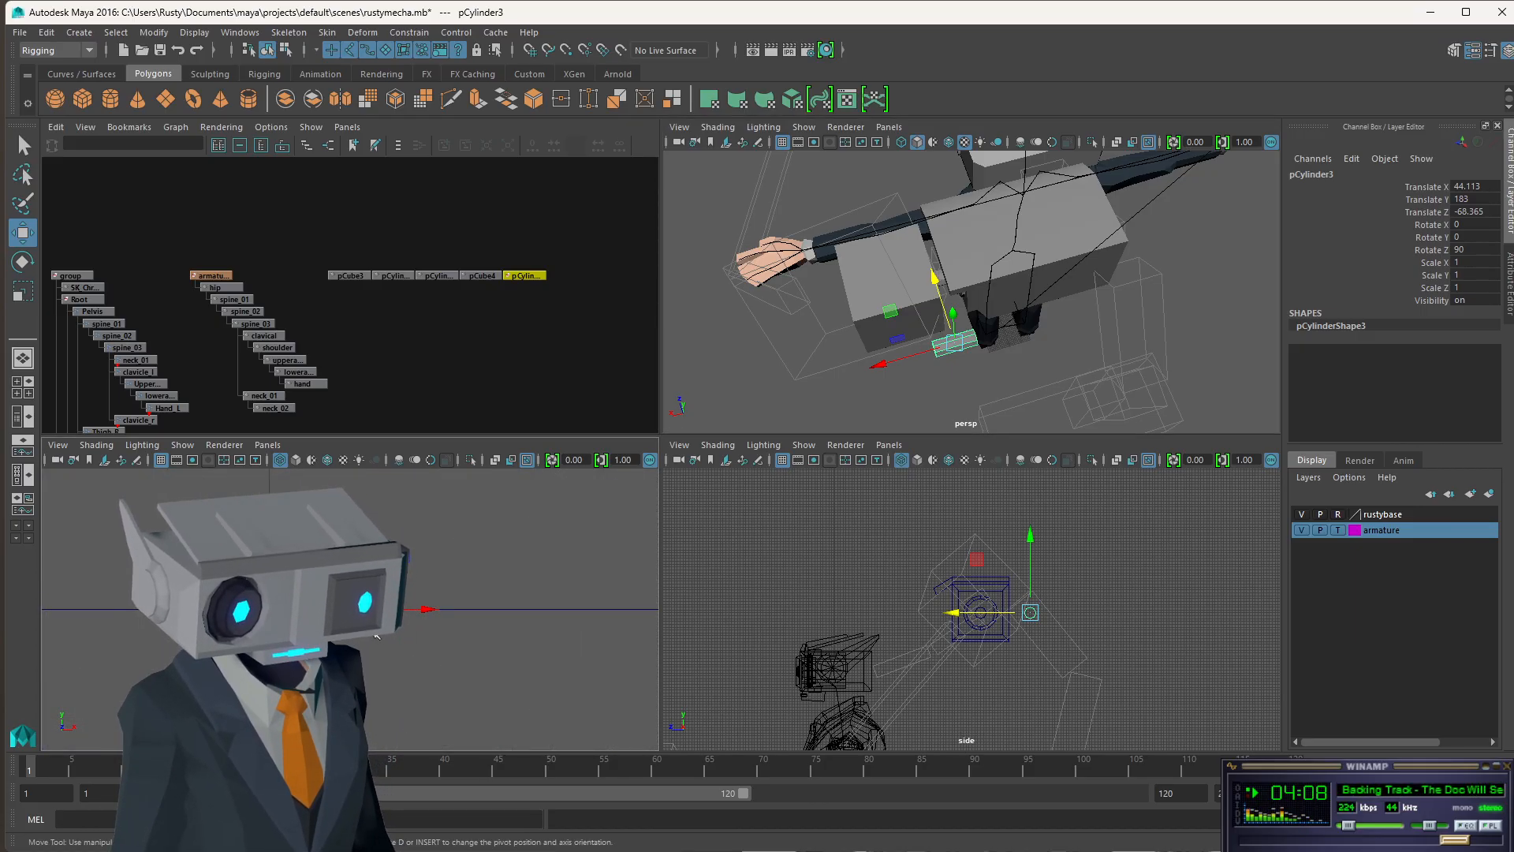
{"action": "scroll", "coordinate": [378, 639], "scroll_direction": "down", "scroll_amount": 8}
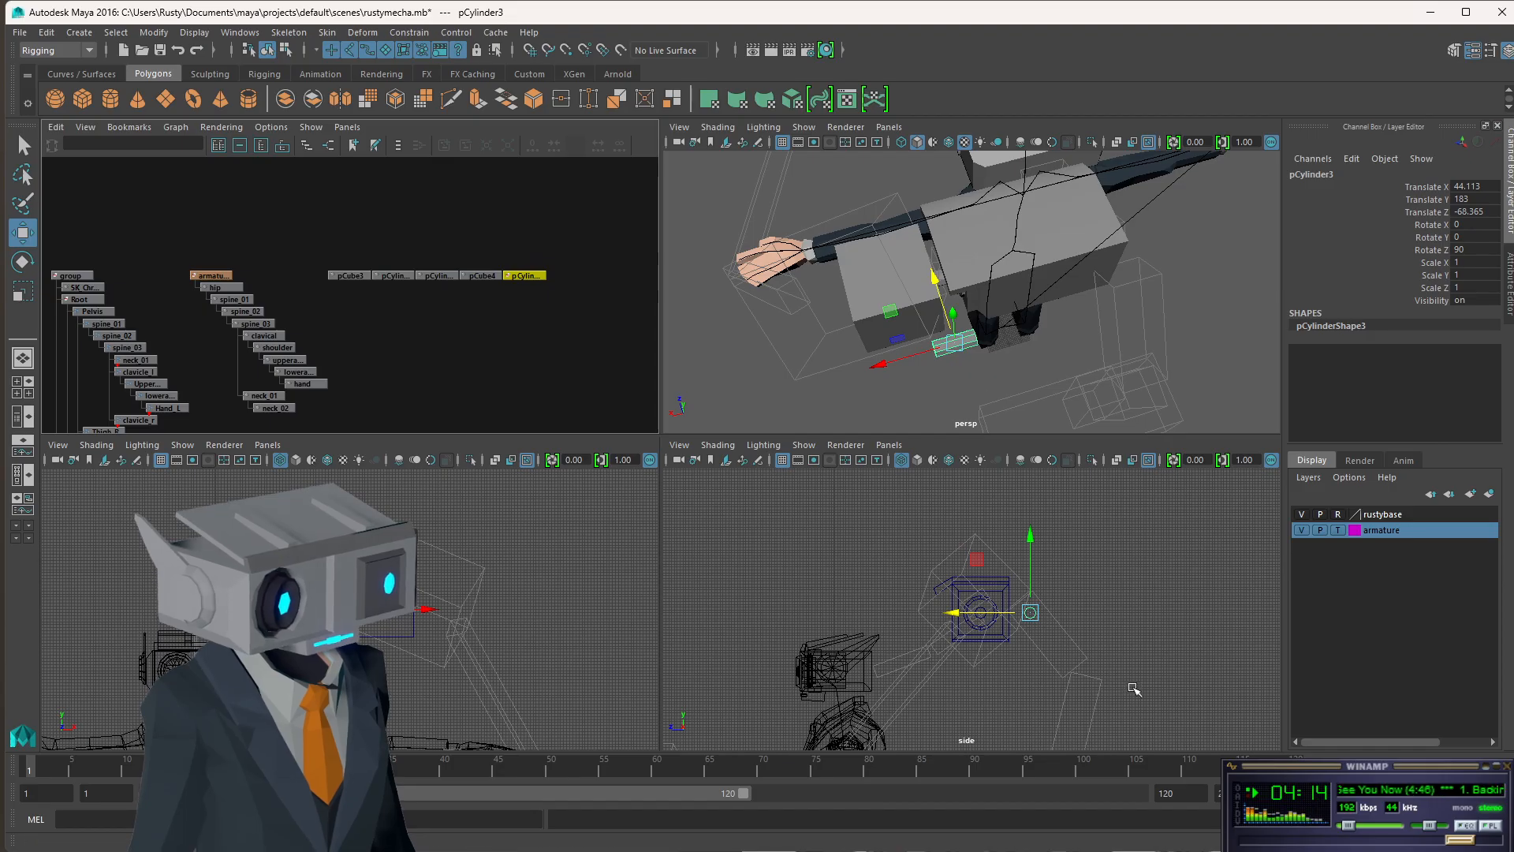
{"action": "key", "text": "5"}
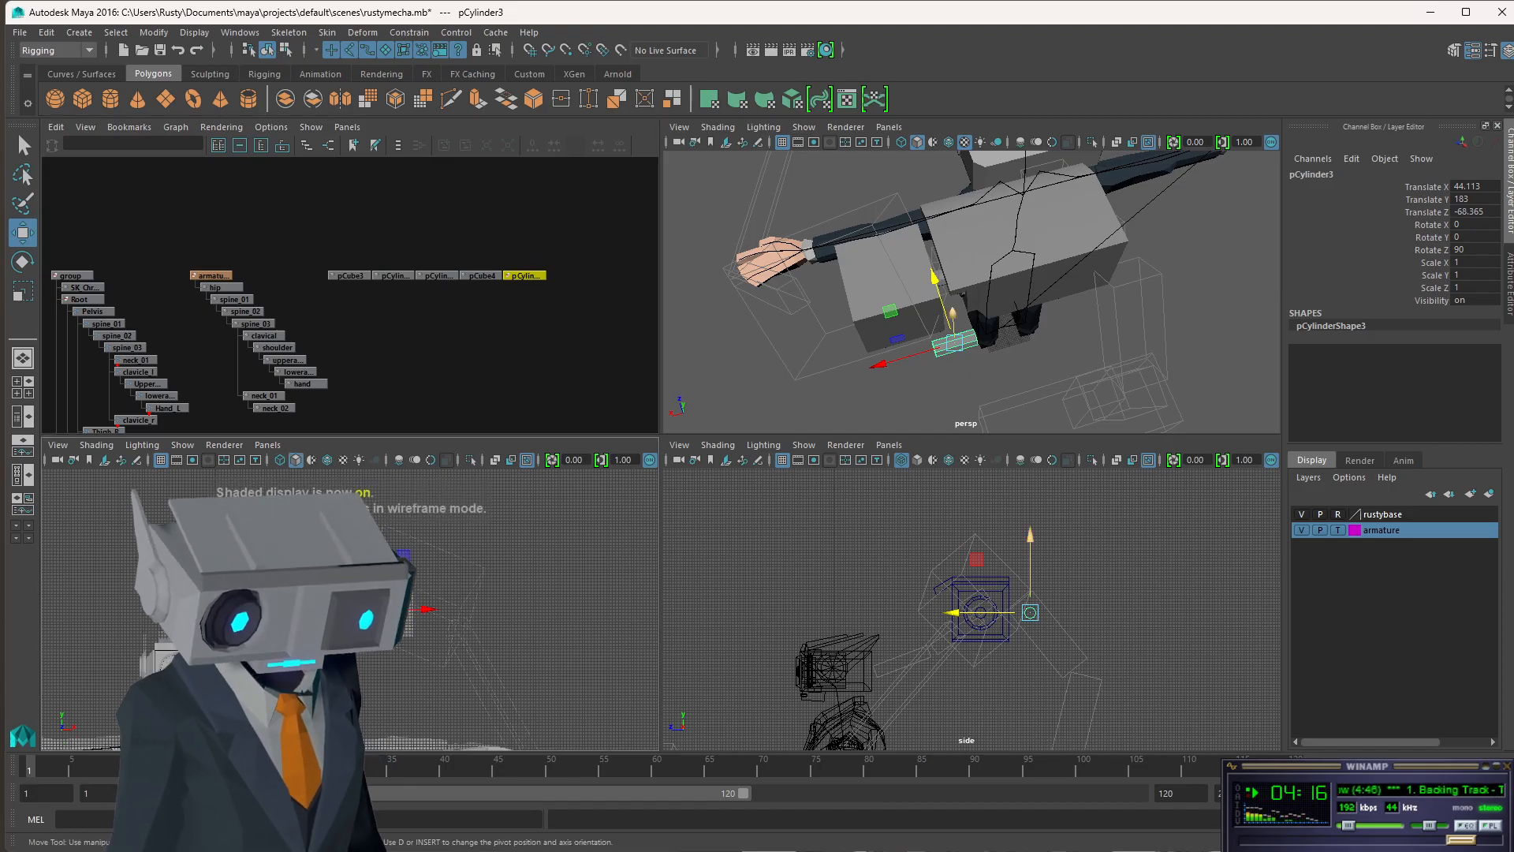
{"action": "key", "text": "4"}
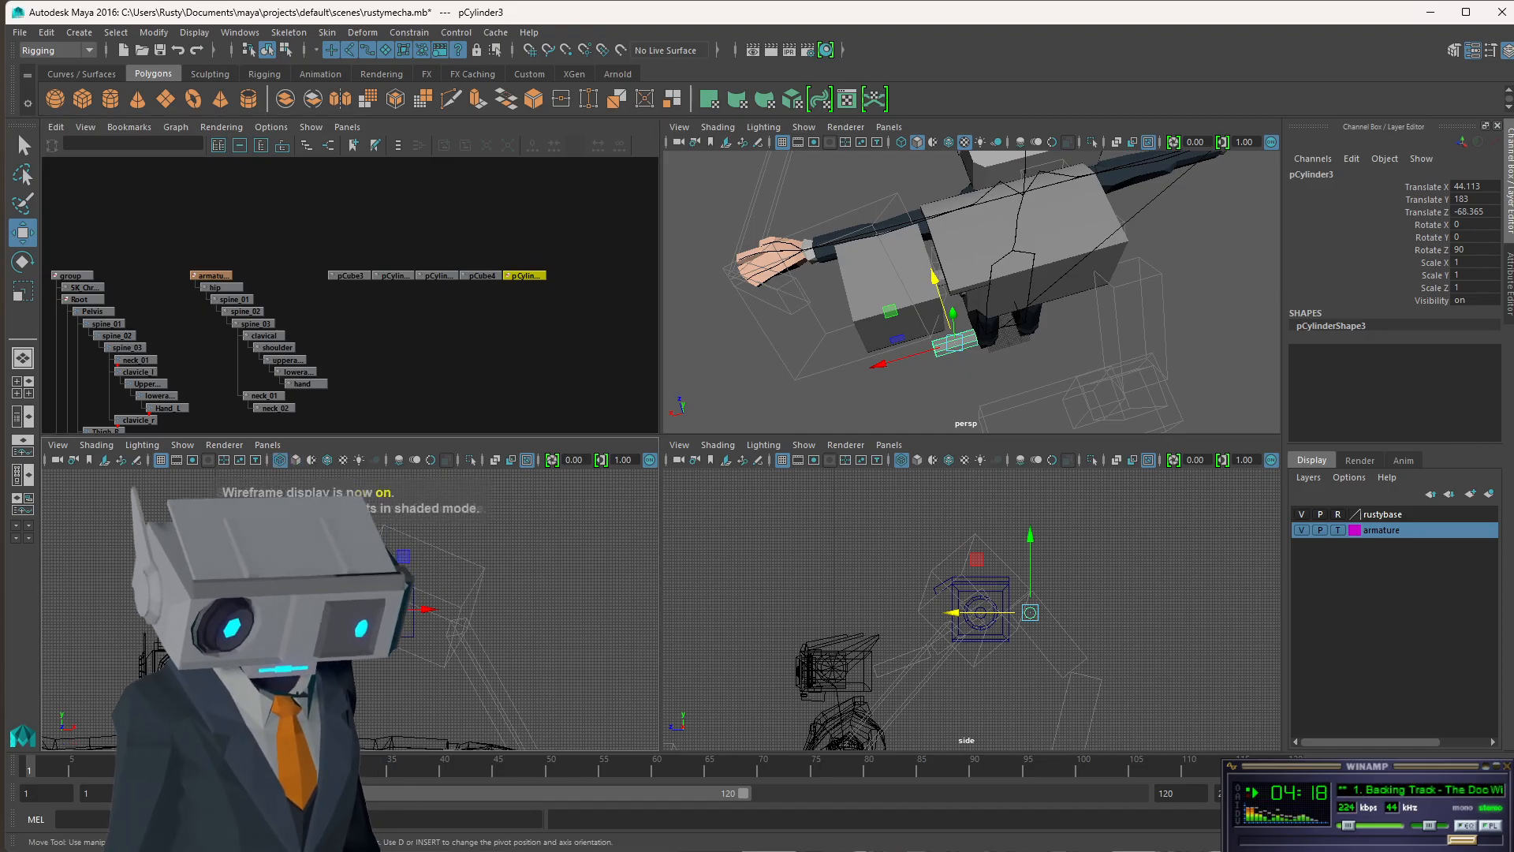
{"action": "left_click_drag", "start_coordinate": [465, 598], "coordinate": [476, 601], "text": "alt"}
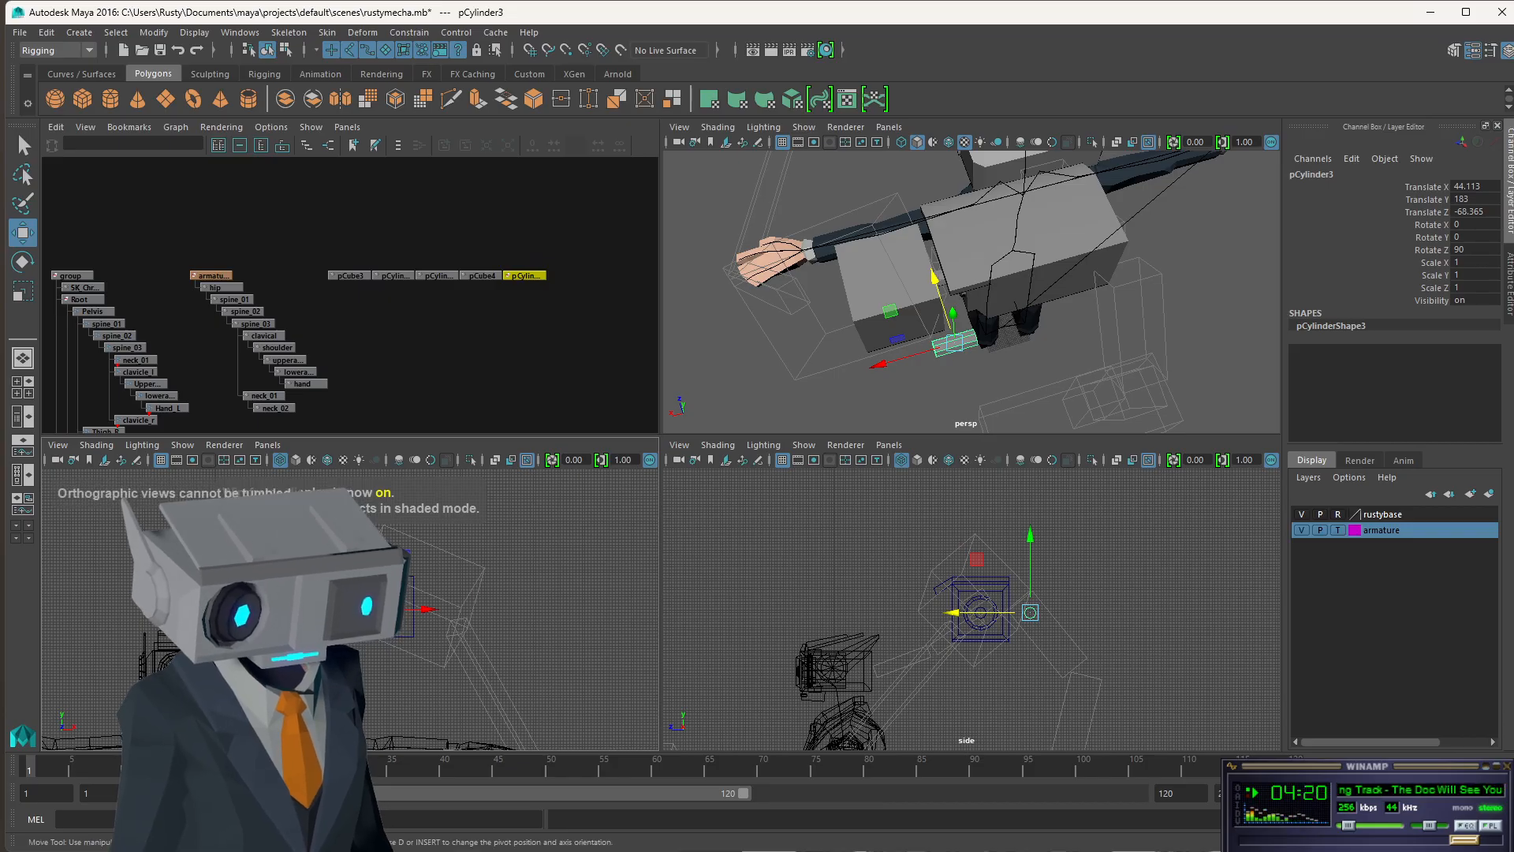
{"action": "middle_click_drag", "start_coordinate": [401, 635], "coordinate": [527, 621], "text": "alt"}
{"action": "key", "text": "f"}
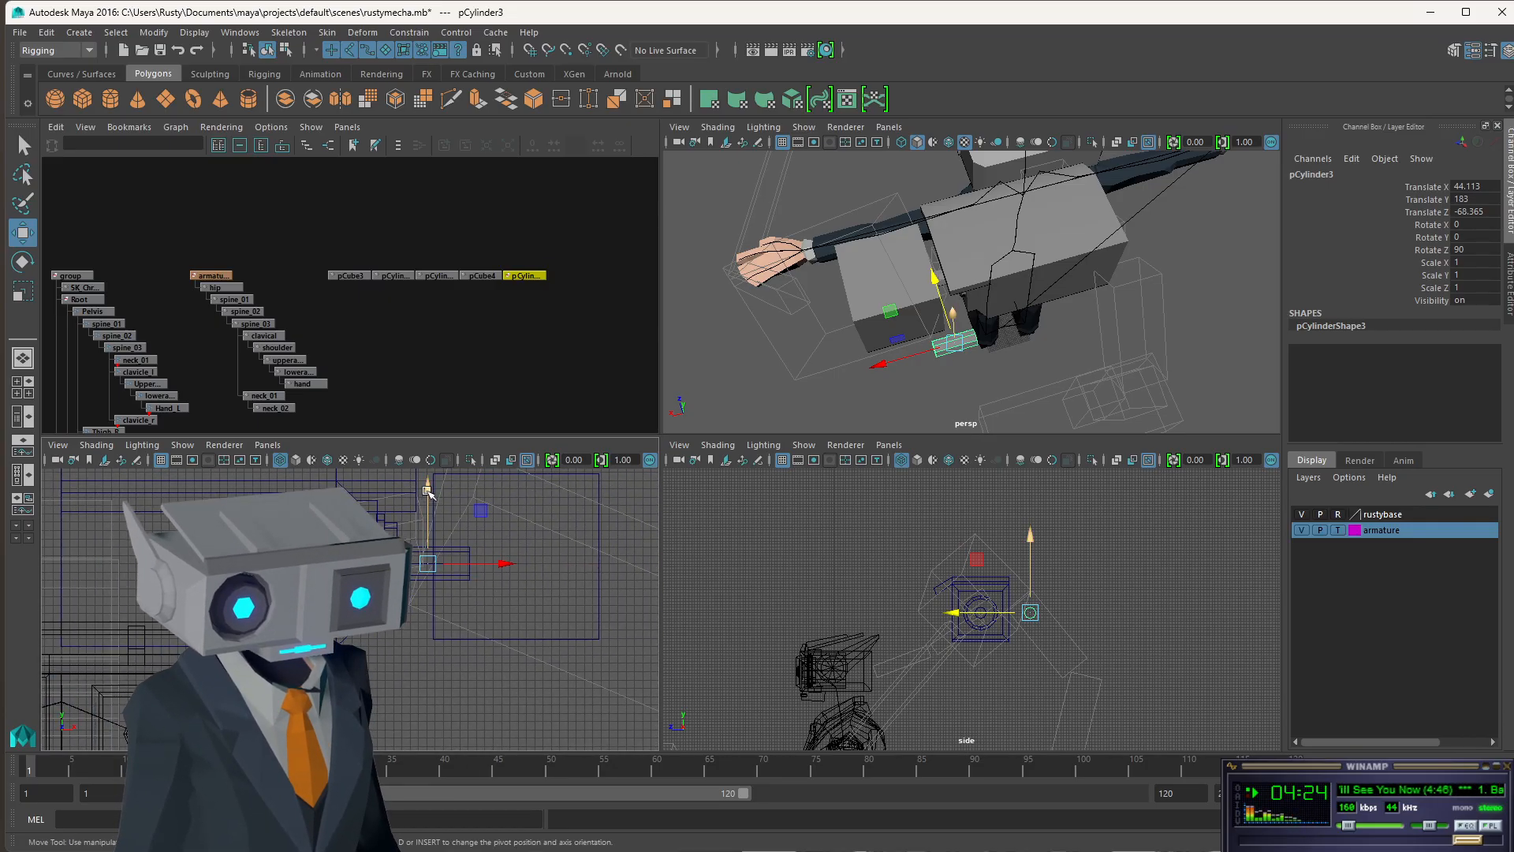
{"action": "left_click_drag", "start_coordinate": [429, 492], "coordinate": [431, 488]}
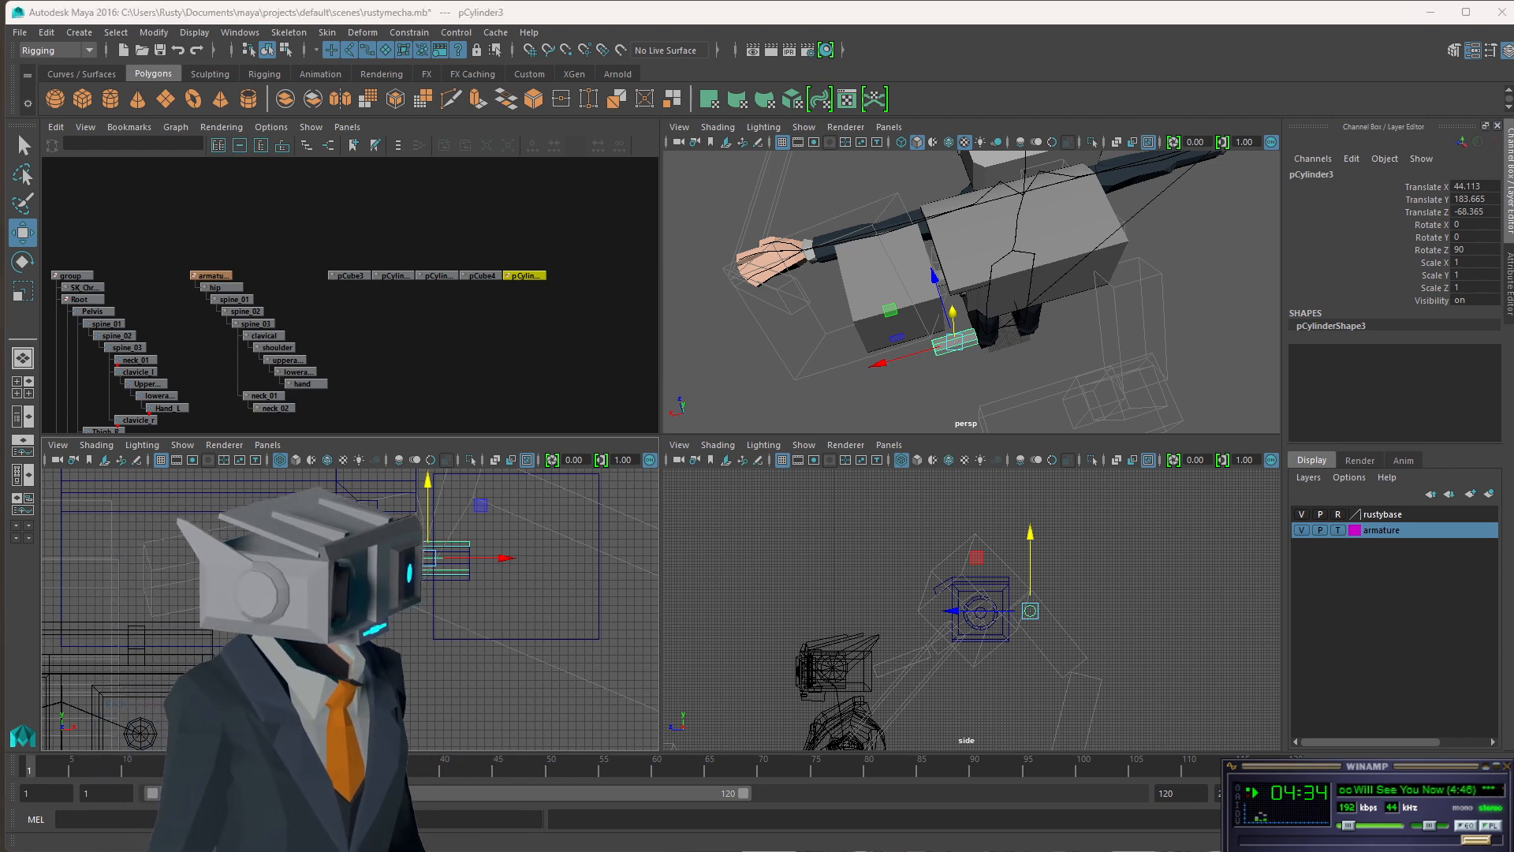
- Angle the duplicated joint cylinder to about Rotate -32.2, 8.7, 92.2 and lengthen it to Scale Y 3.995
{"action": "key", "text": "alt+Tab"}
{"action": "key", "text": "alt+Tab"}
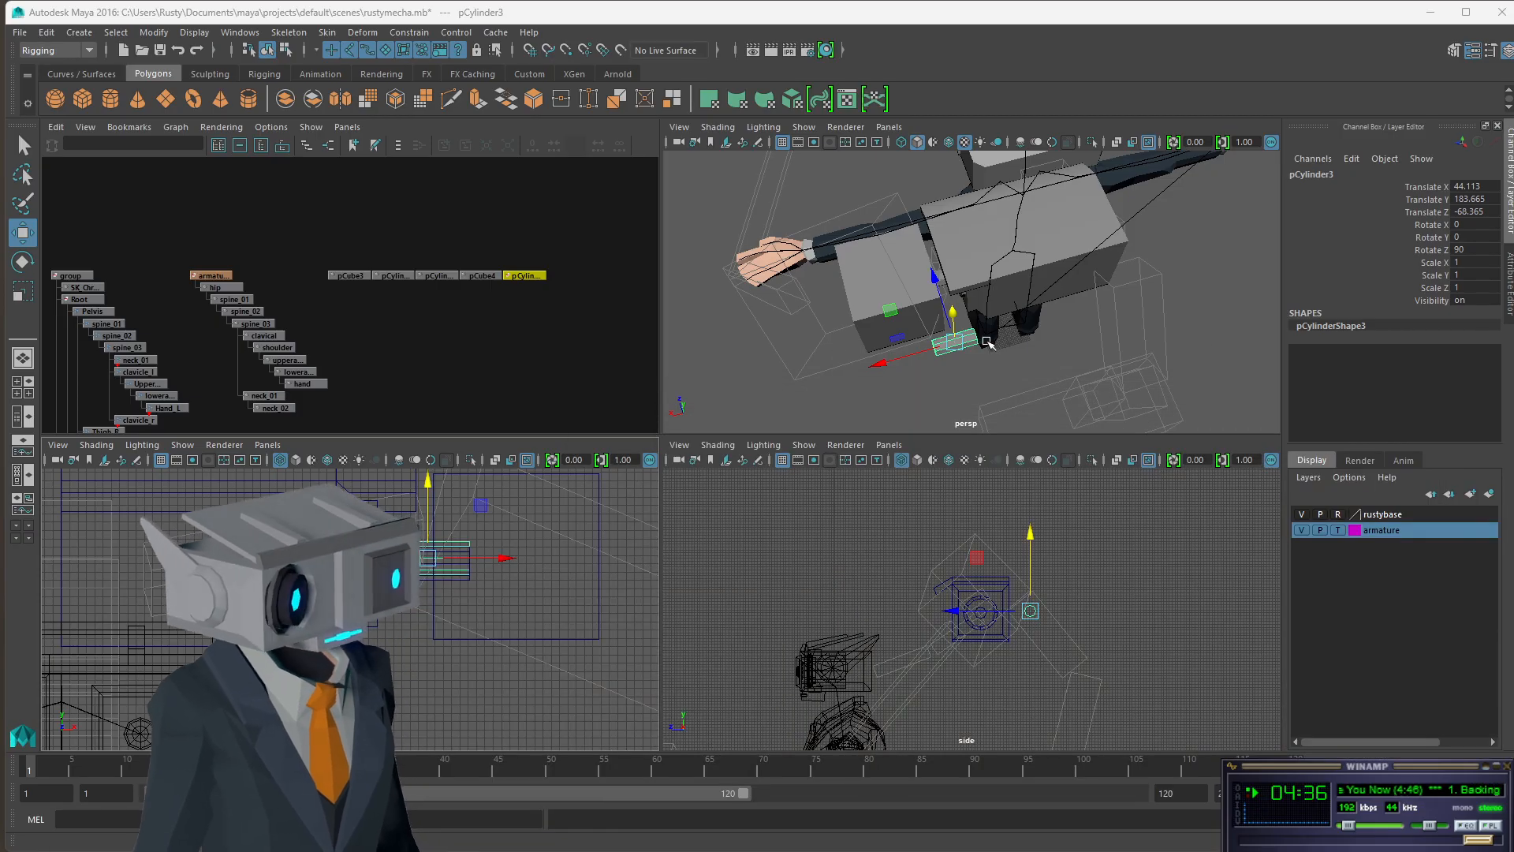
{"action": "left_click_drag", "start_coordinate": [987, 343], "coordinate": [986, 300], "text": "alt"}
{"action": "key", "text": "e"}
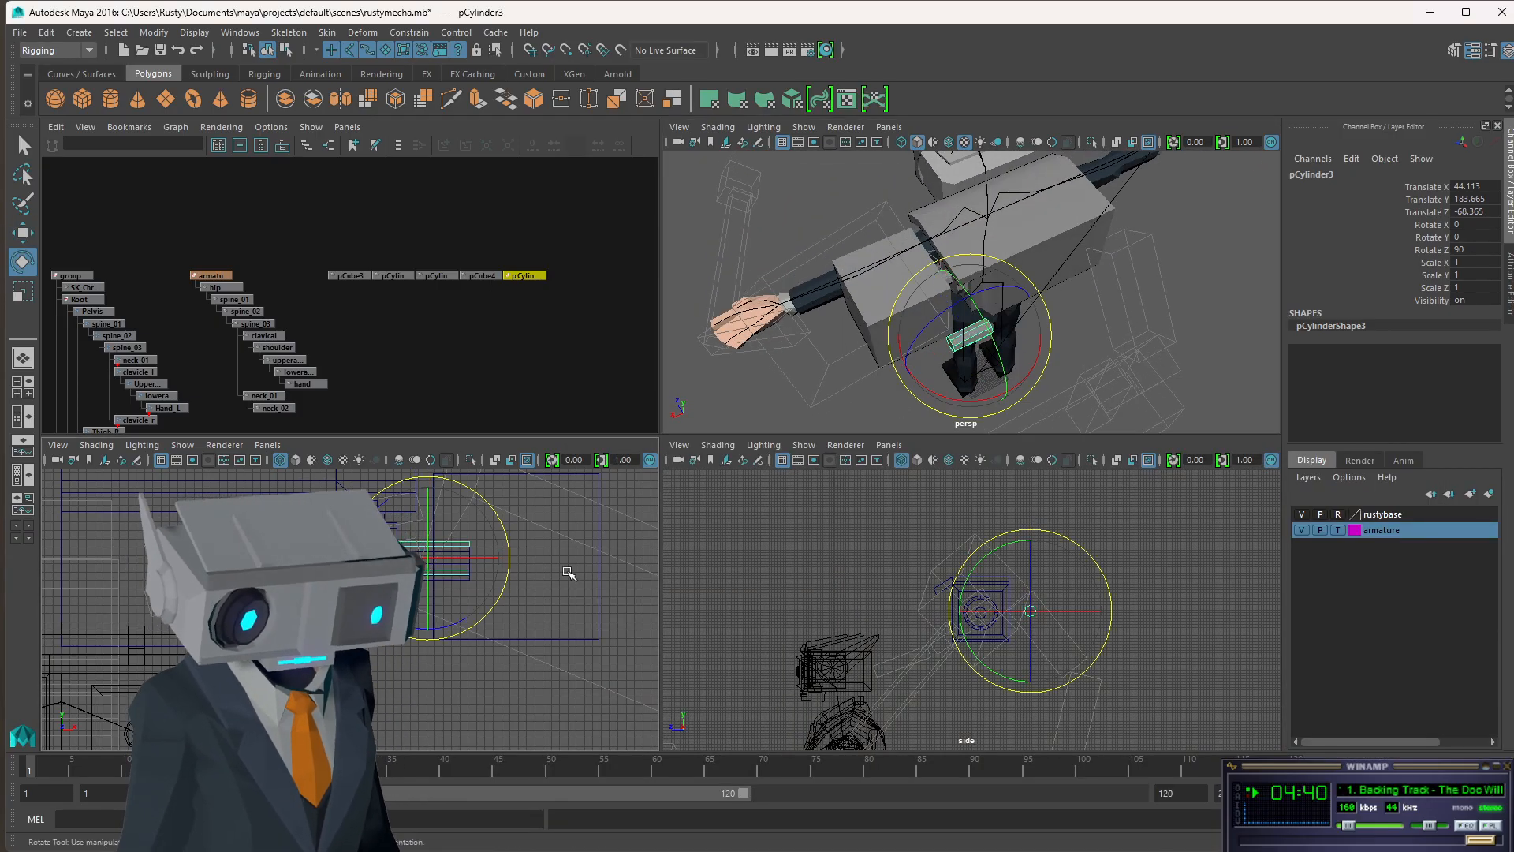
{"action": "left_click_drag", "start_coordinate": [964, 405], "coordinate": [931, 387]}
{"action": "key", "text": "r"}
{"action": "left_click_drag", "start_coordinate": [1043, 341], "coordinate": [1242, 369]}
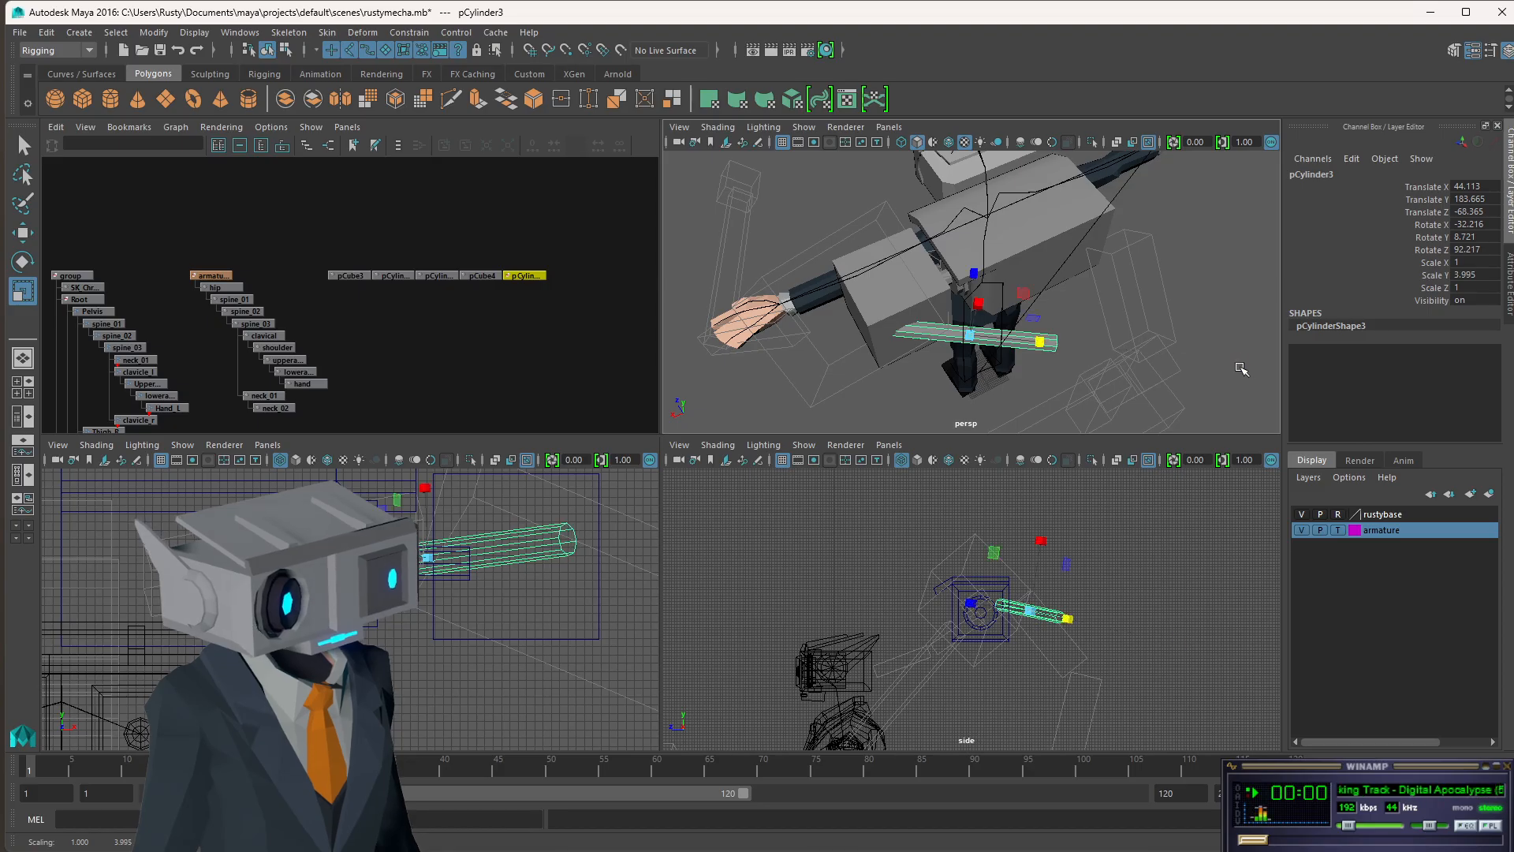
- Adjust the long cylinder to Translate 28.641, 174.444, -72.93, Rotate -28.945, 17.131, 106.726 and Scale Y 5.831 behind the shoulder blocks
{"action": "key", "text": "w"}
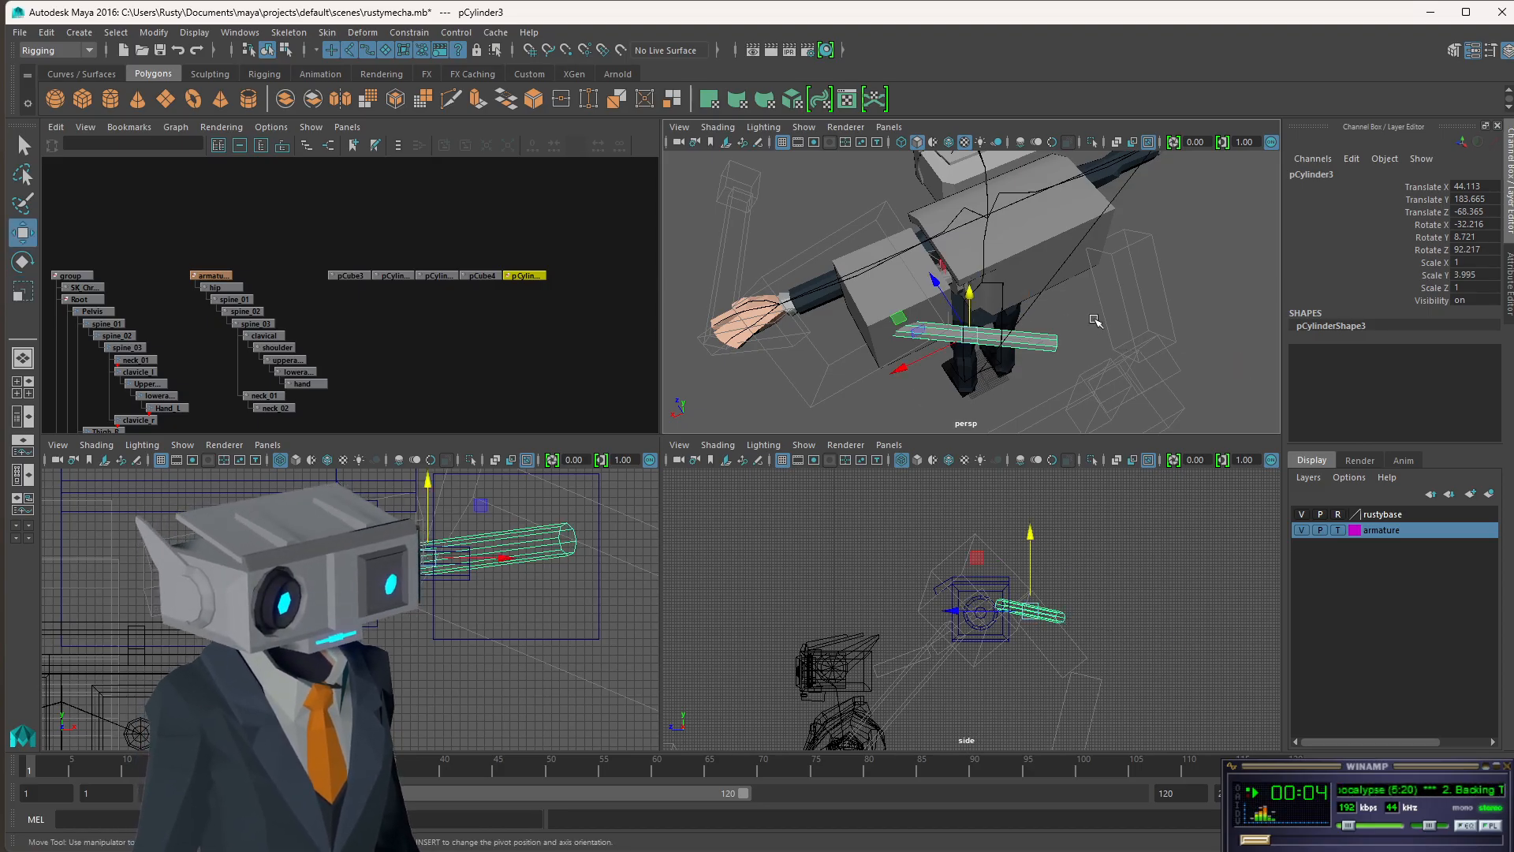
{"action": "left_click_drag", "start_coordinate": [1096, 321], "coordinate": [984, 358], "text": "alt"}
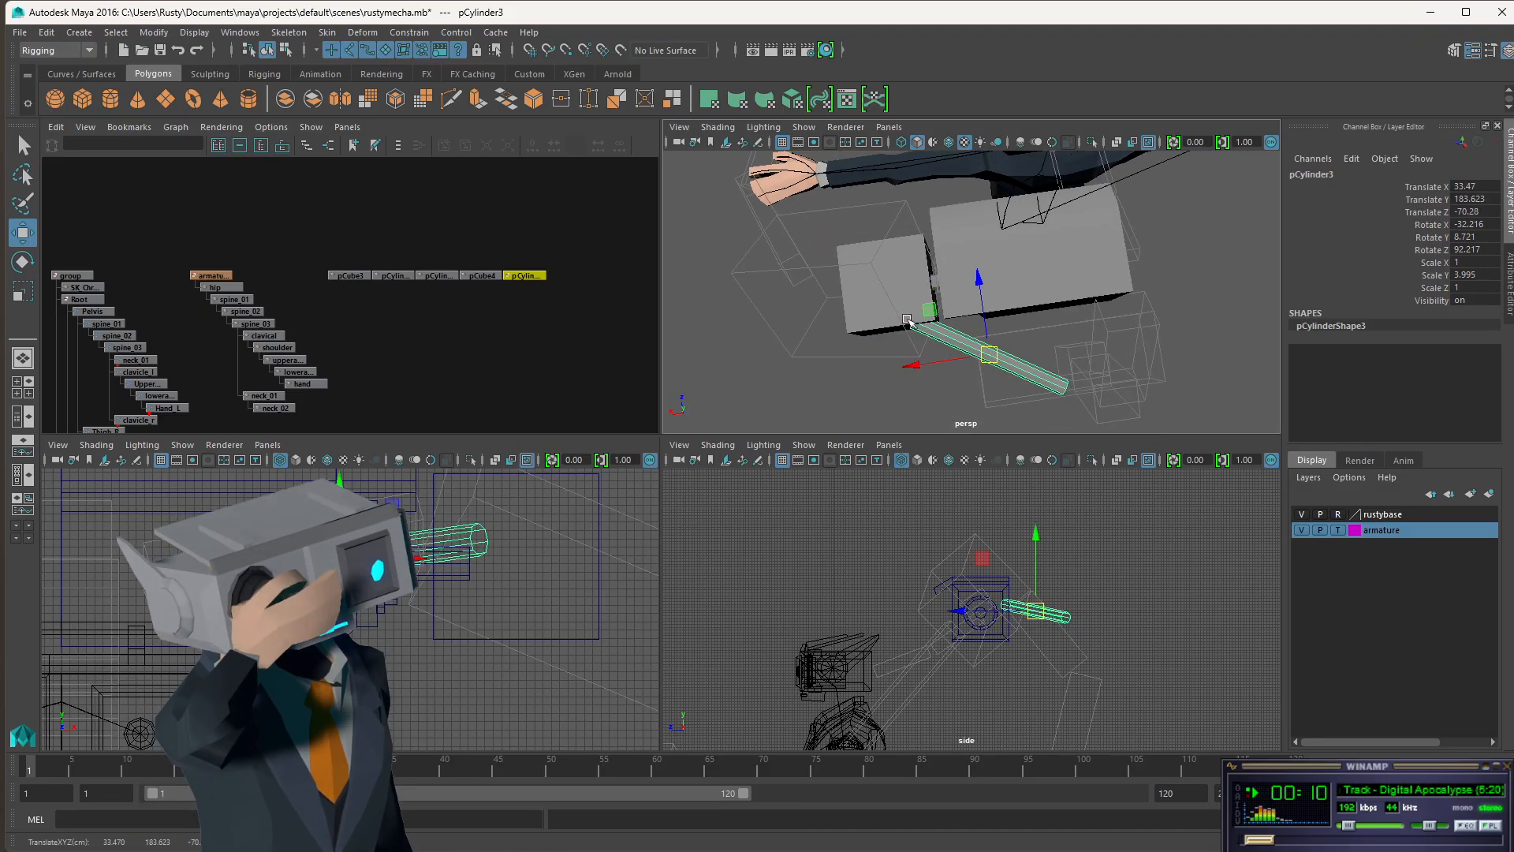
{"action": "left_click_drag", "start_coordinate": [1005, 361], "coordinate": [1185, 304], "text": "alt"}
{"action": "key", "text": "r"}
{"action": "key", "text": "w"}
{"action": "key", "text": "e"}
{"action": "key", "text": "w"}
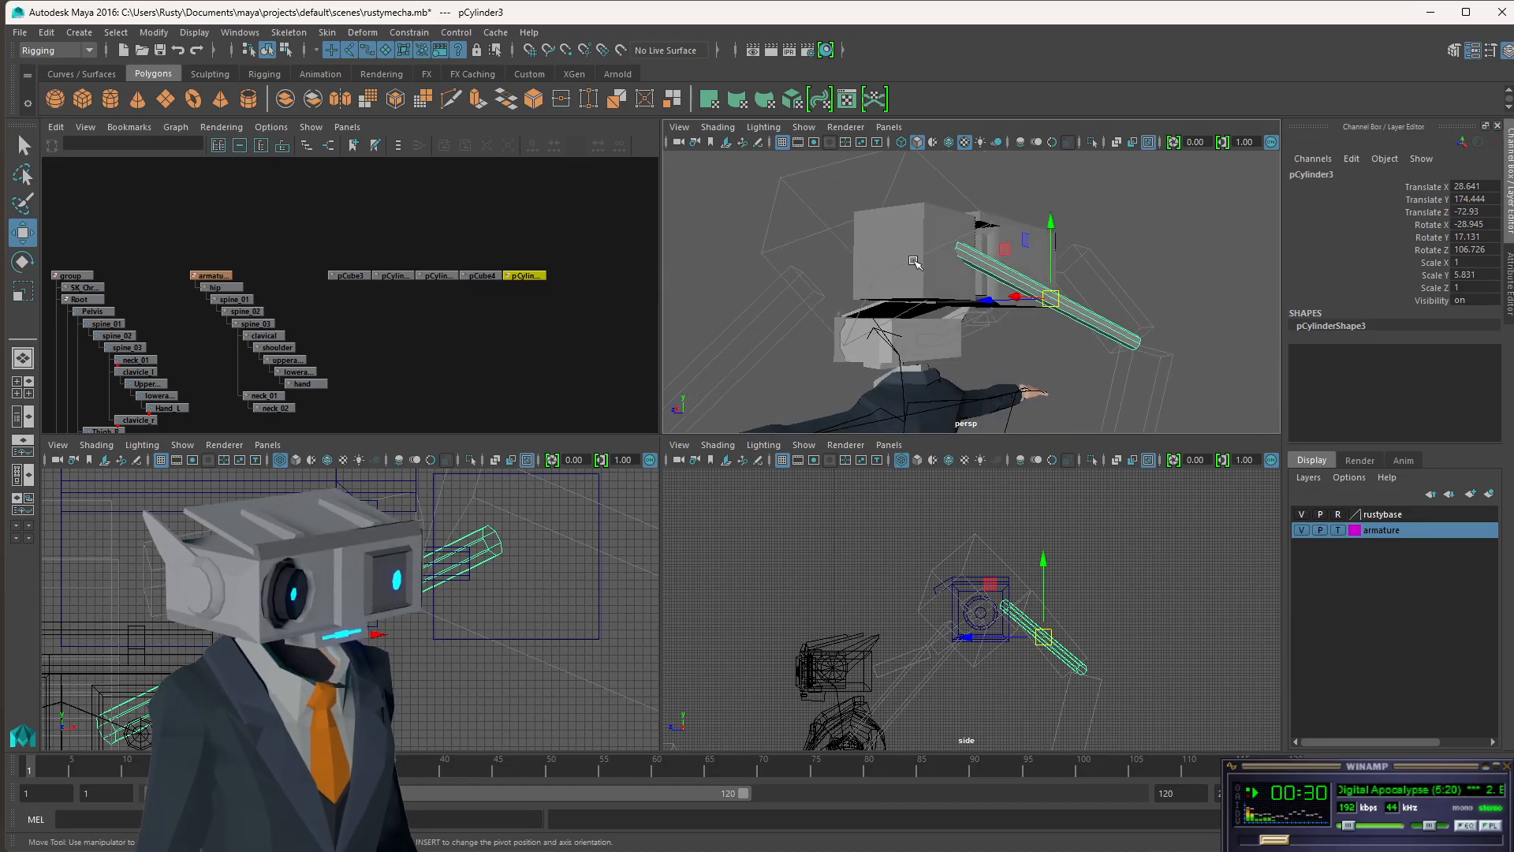
- Narrow pCube4 by moving its outer-face vertices inward along X in the front view
{"action": "left_click_drag", "start_coordinate": [915, 262], "coordinate": [887, 319], "text": "alt"}
{"action": "left_click", "coordinate": [929, 318]}
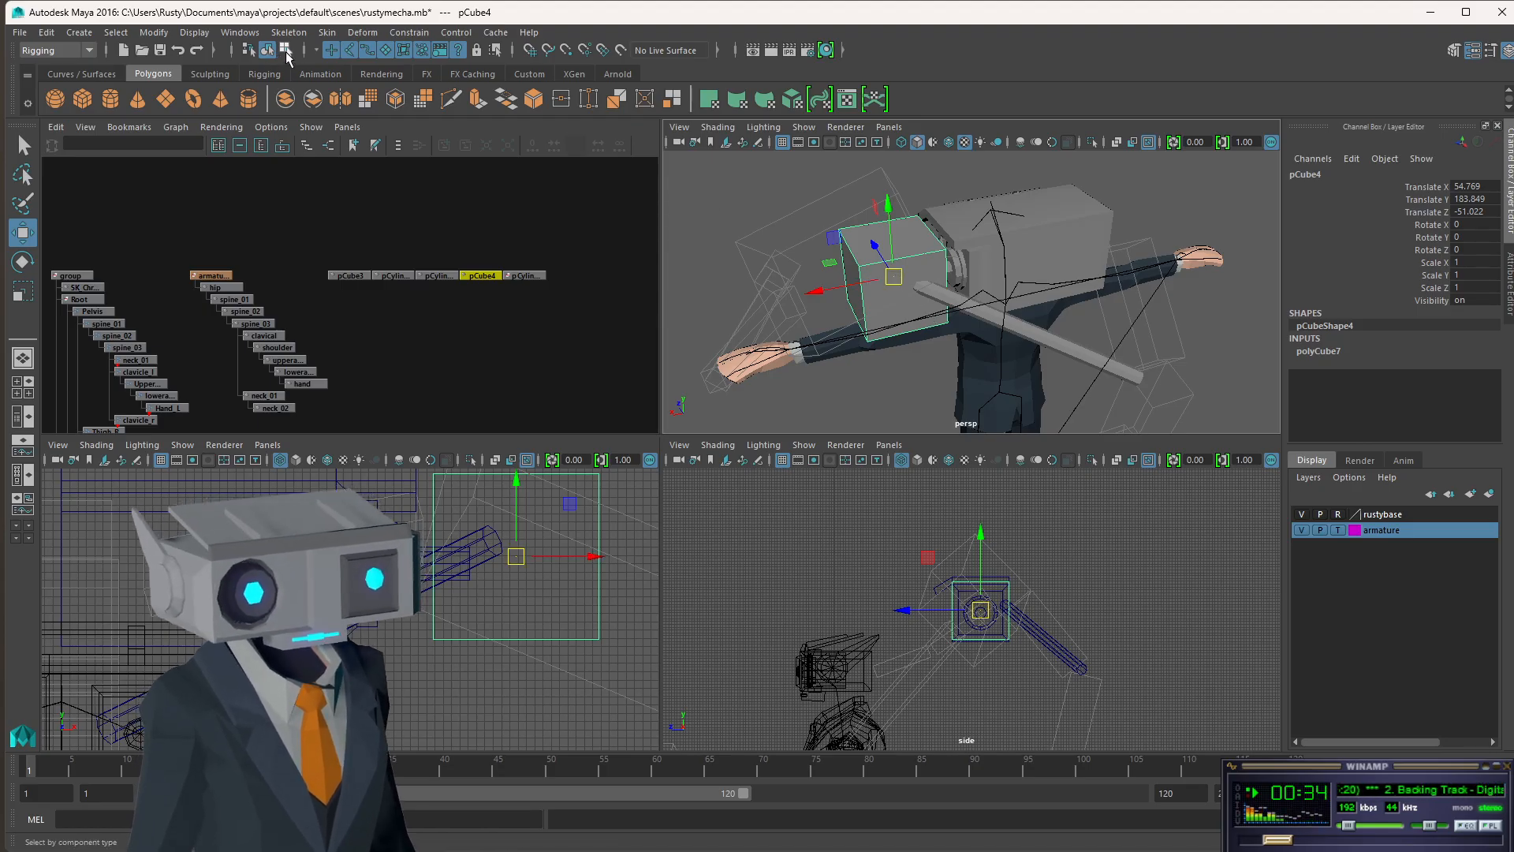
{"action": "left_click", "coordinate": [285, 51]}
{"action": "middle_click_drag", "start_coordinate": [608, 555], "coordinate": [512, 599], "text": "alt"}
{"action": "left_click_drag", "start_coordinate": [531, 494], "coordinate": [478, 727]}
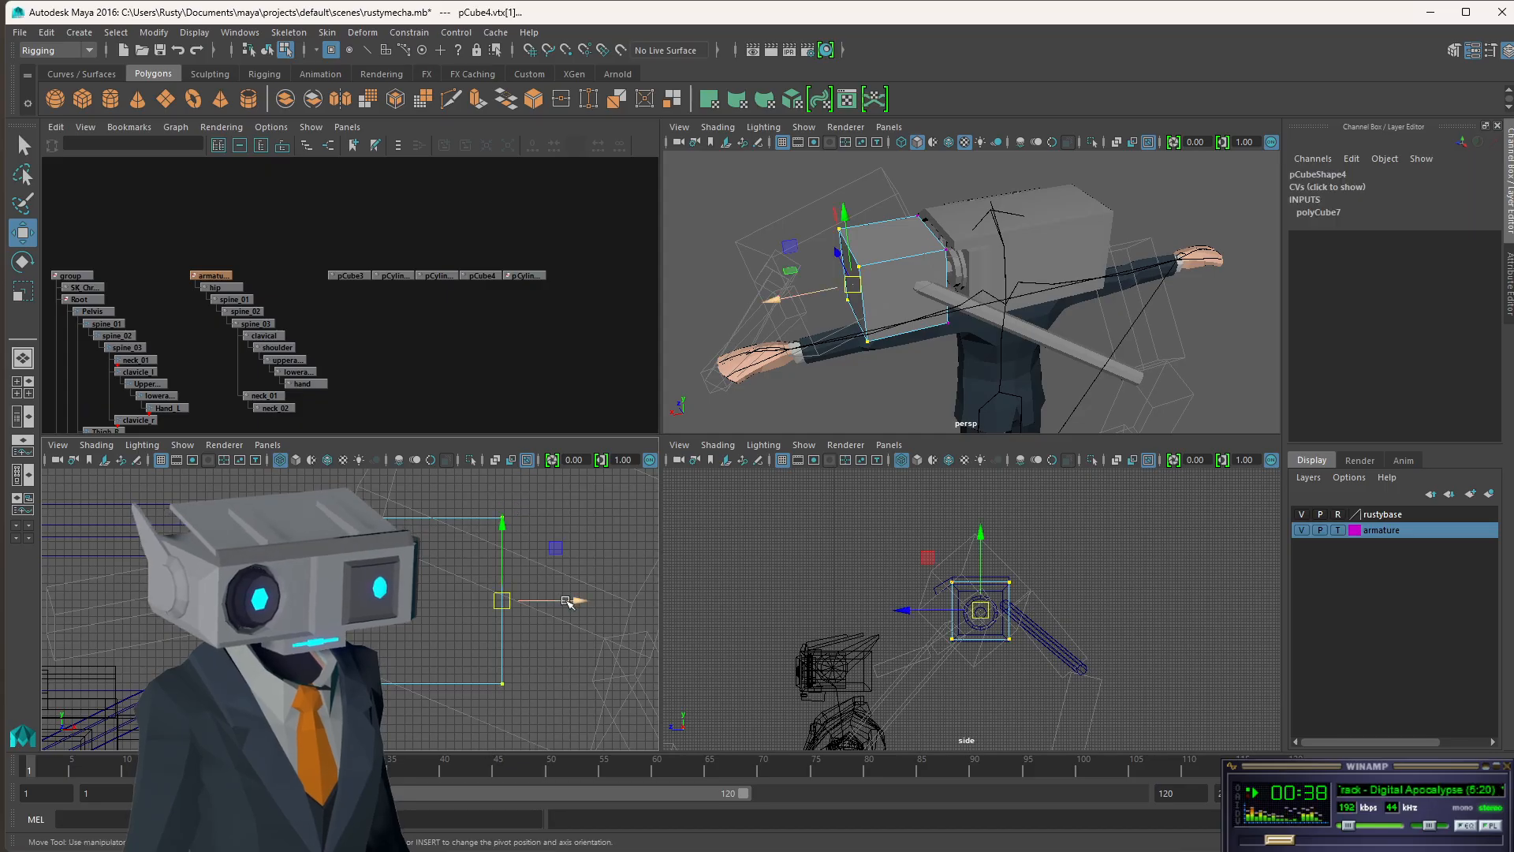
{"action": "left_click_drag", "start_coordinate": [573, 602], "coordinate": [513, 600]}
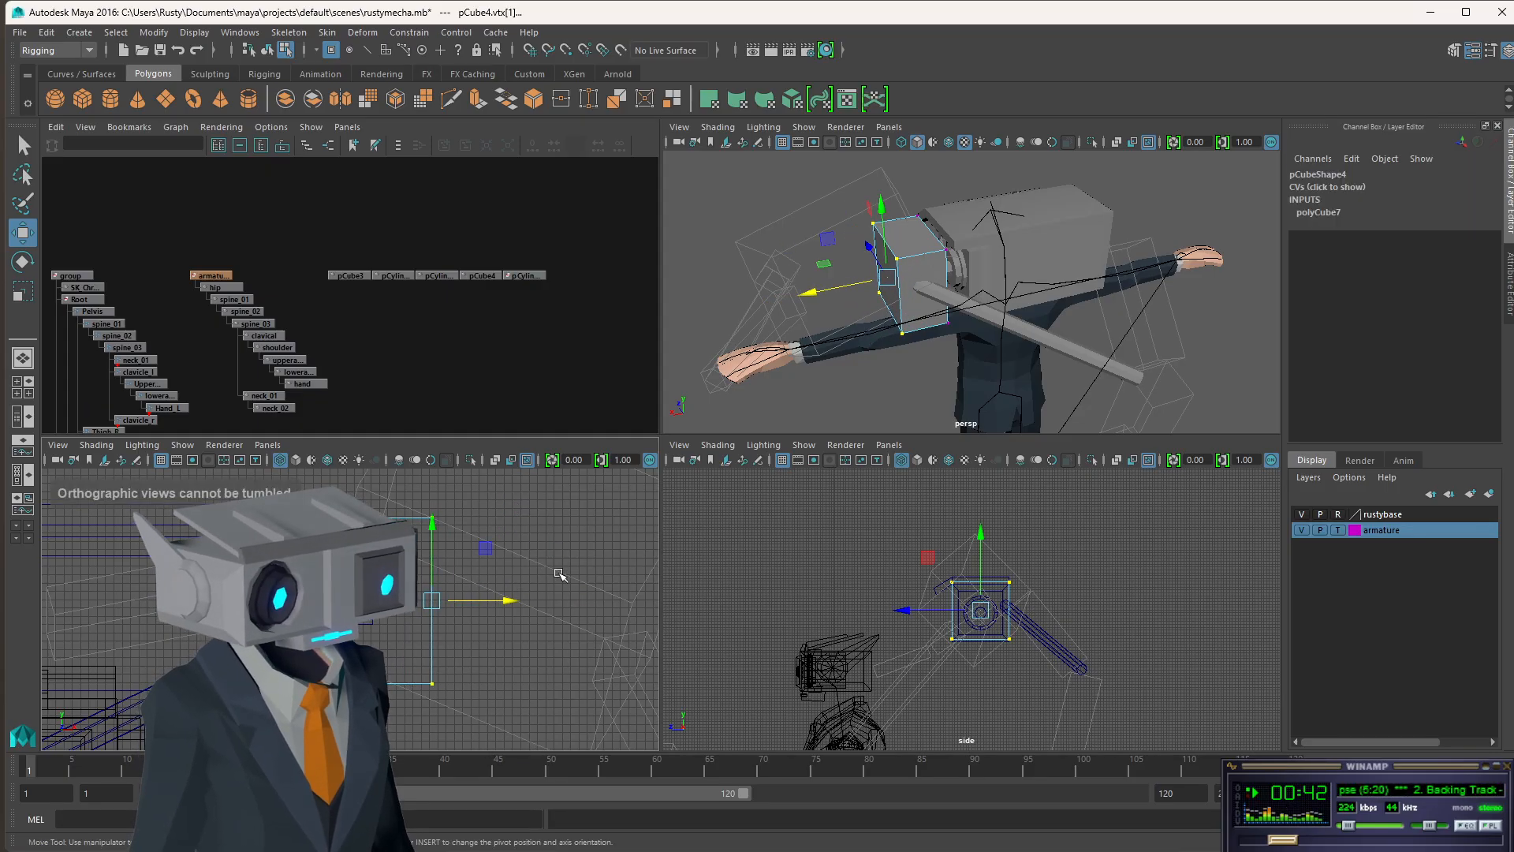
- Fine-tune pCube4's outer-face vertices along X to about 55.7 and return to object selection
{"action": "left_click_drag", "start_coordinate": [732, 390], "coordinate": [1060, 255], "text": "alt"}
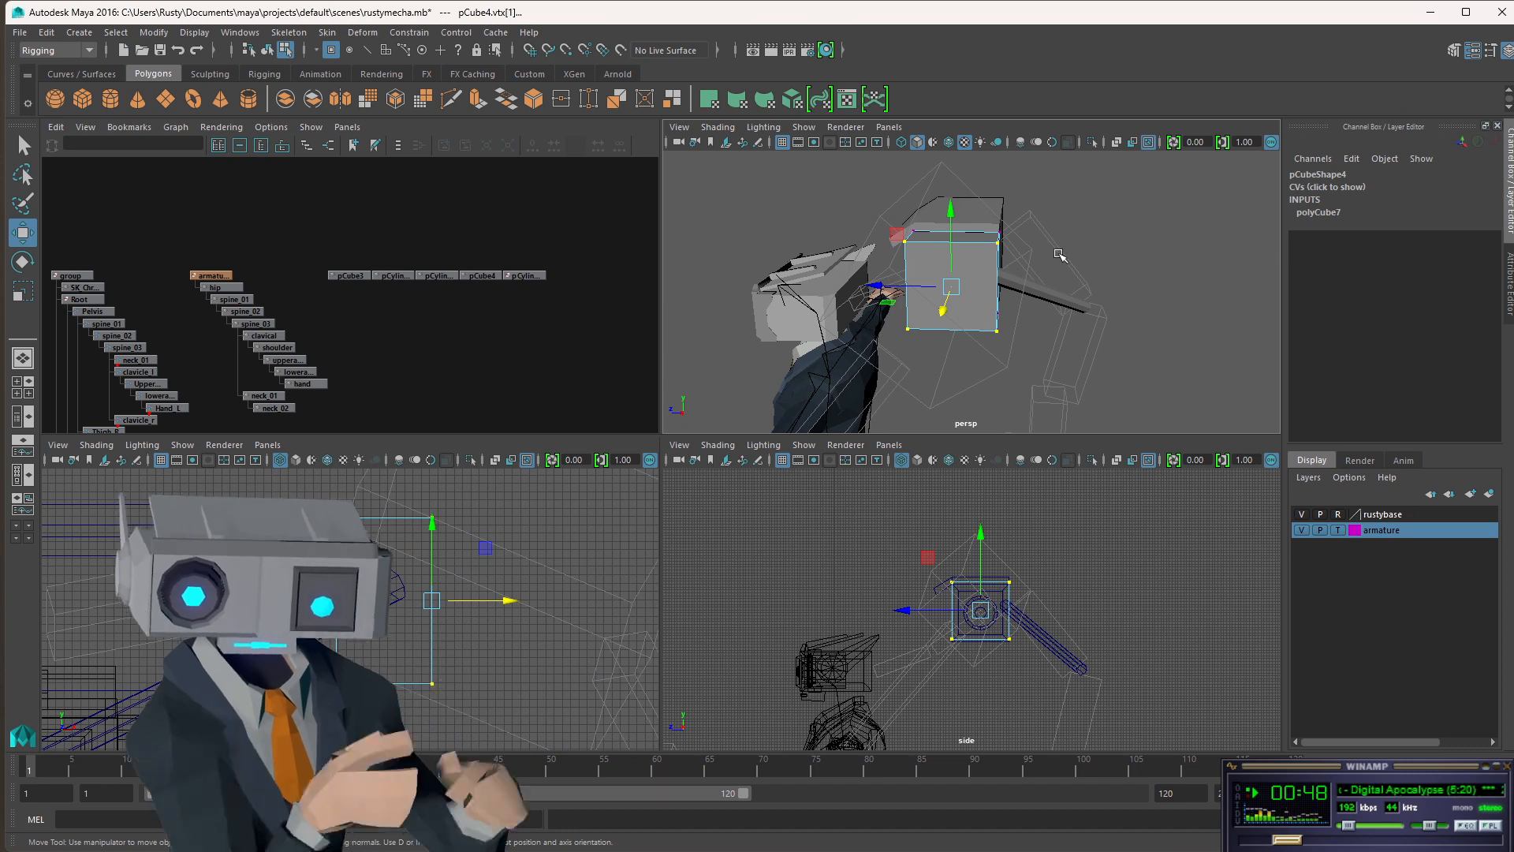
{"action": "left_click_drag", "start_coordinate": [874, 271], "coordinate": [1028, 252], "text": "alt"}
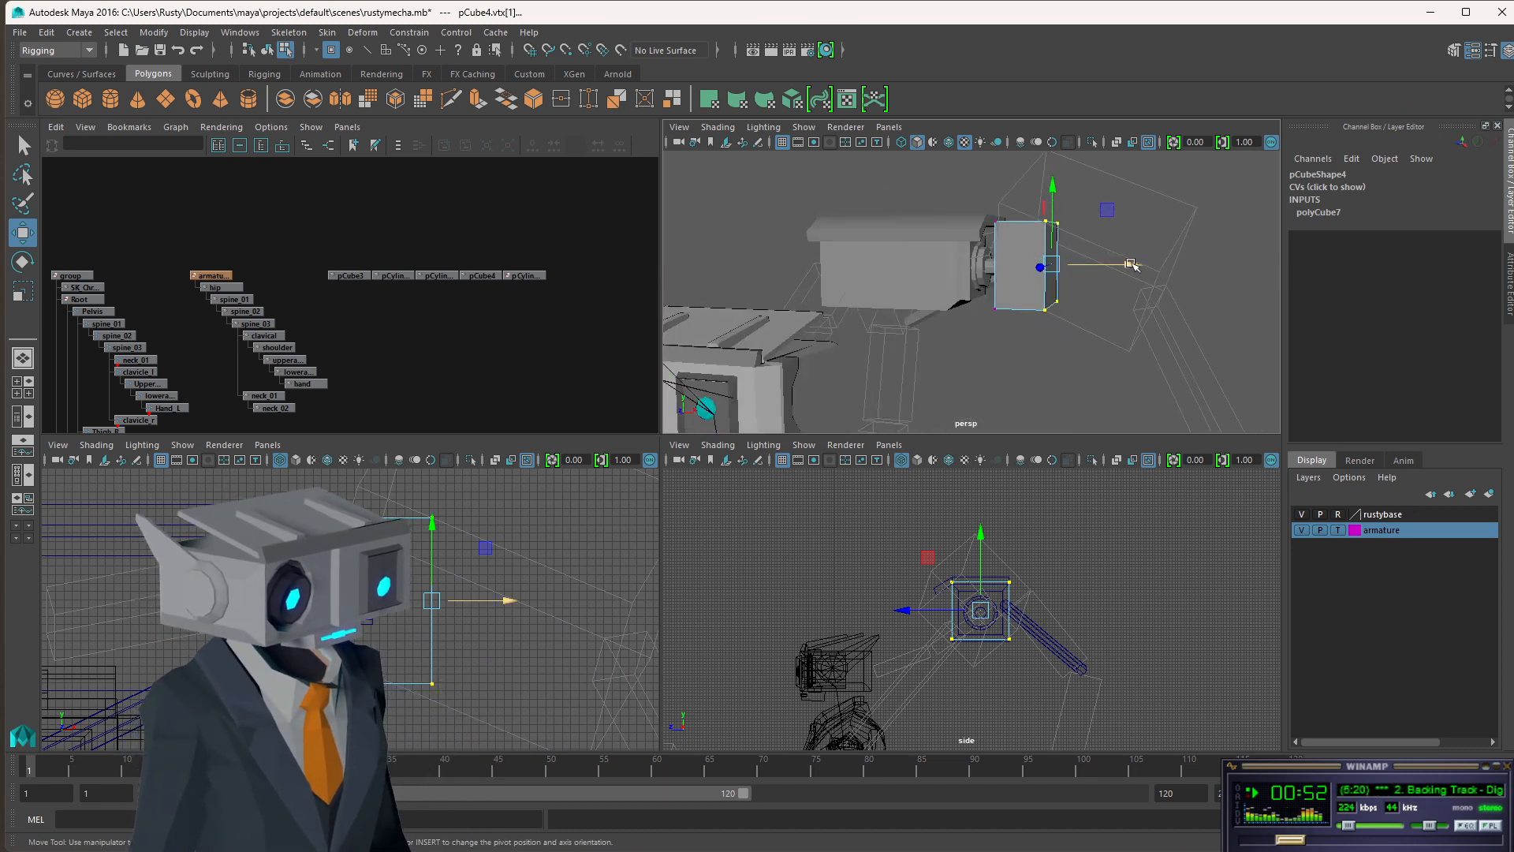
{"action": "left_click_drag", "start_coordinate": [1131, 264], "coordinate": [1116, 265]}
{"action": "left_click_drag", "start_coordinate": [986, 293], "coordinate": [1038, 310], "text": "alt"}
{"action": "left_click_drag", "start_coordinate": [1135, 277], "coordinate": [1144, 277]}
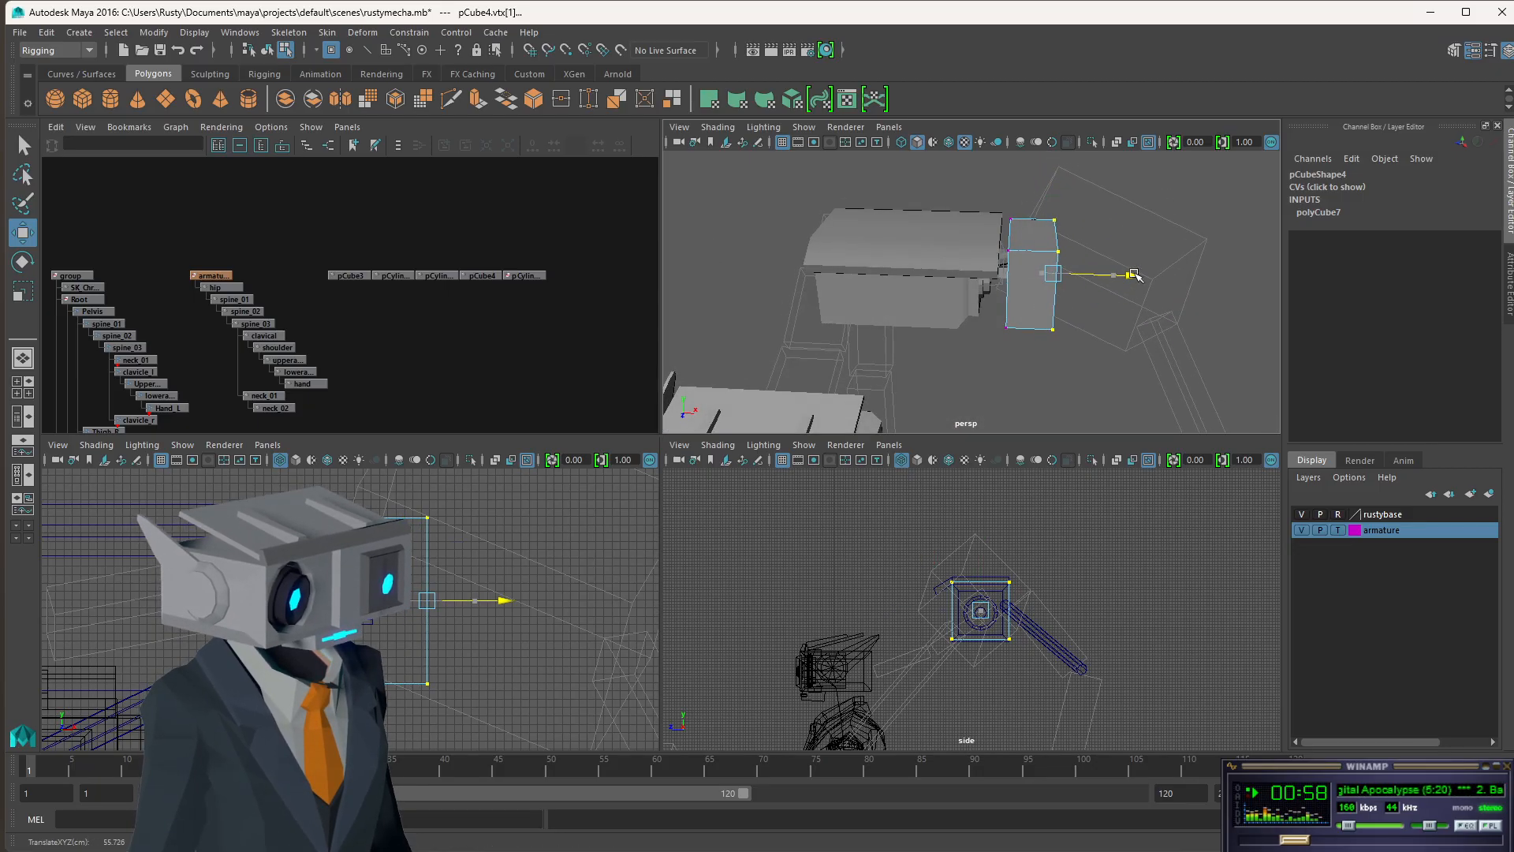
{"action": "left_click_drag", "start_coordinate": [1049, 291], "coordinate": [1009, 275], "text": "alt"}
{"action": "left_click", "coordinate": [1011, 276]}
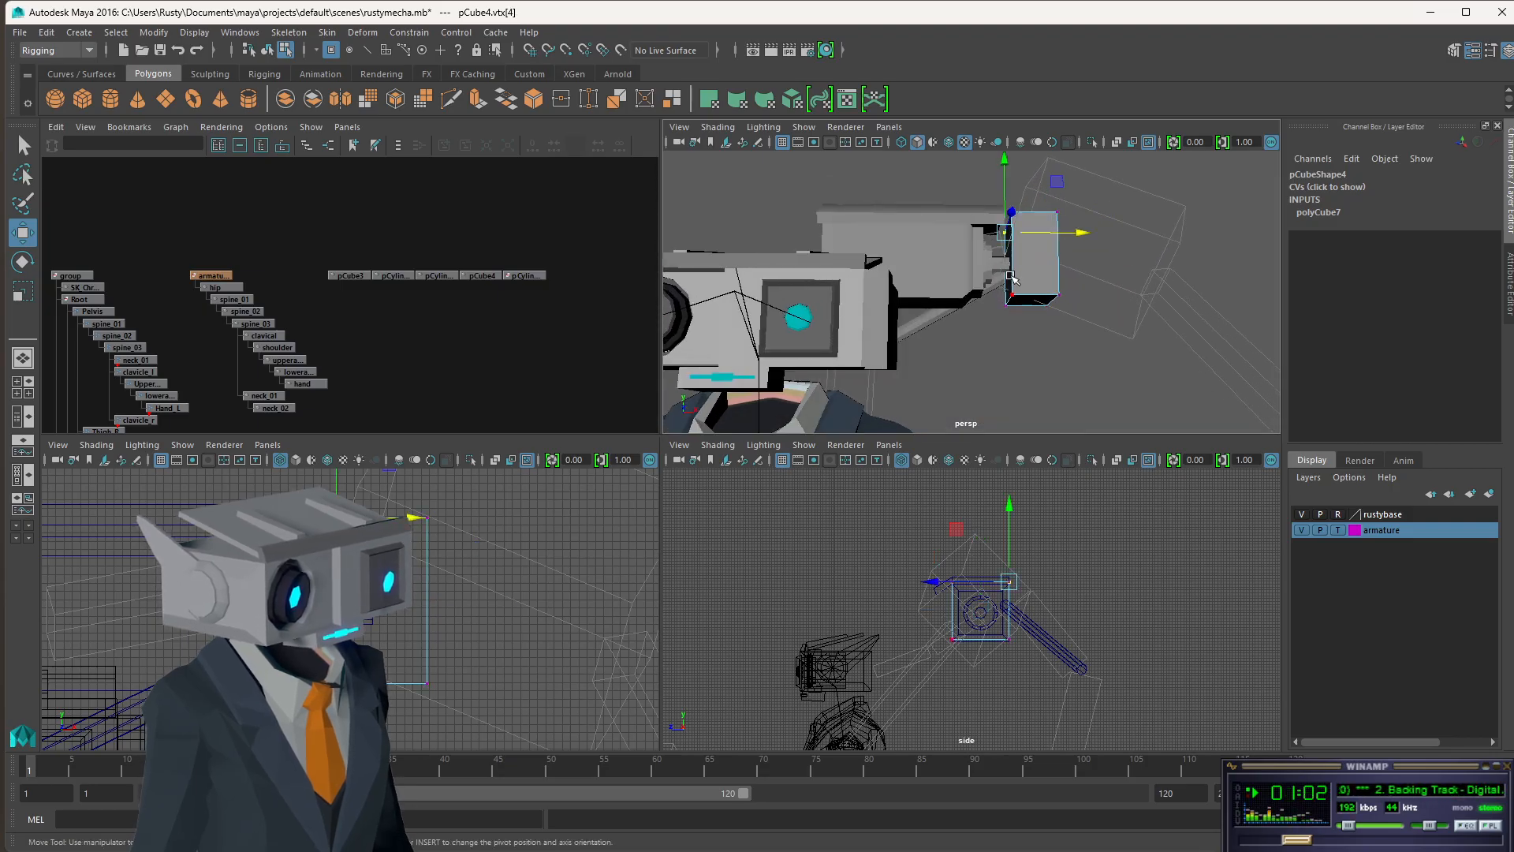
{"action": "left_click", "coordinate": [267, 50]}
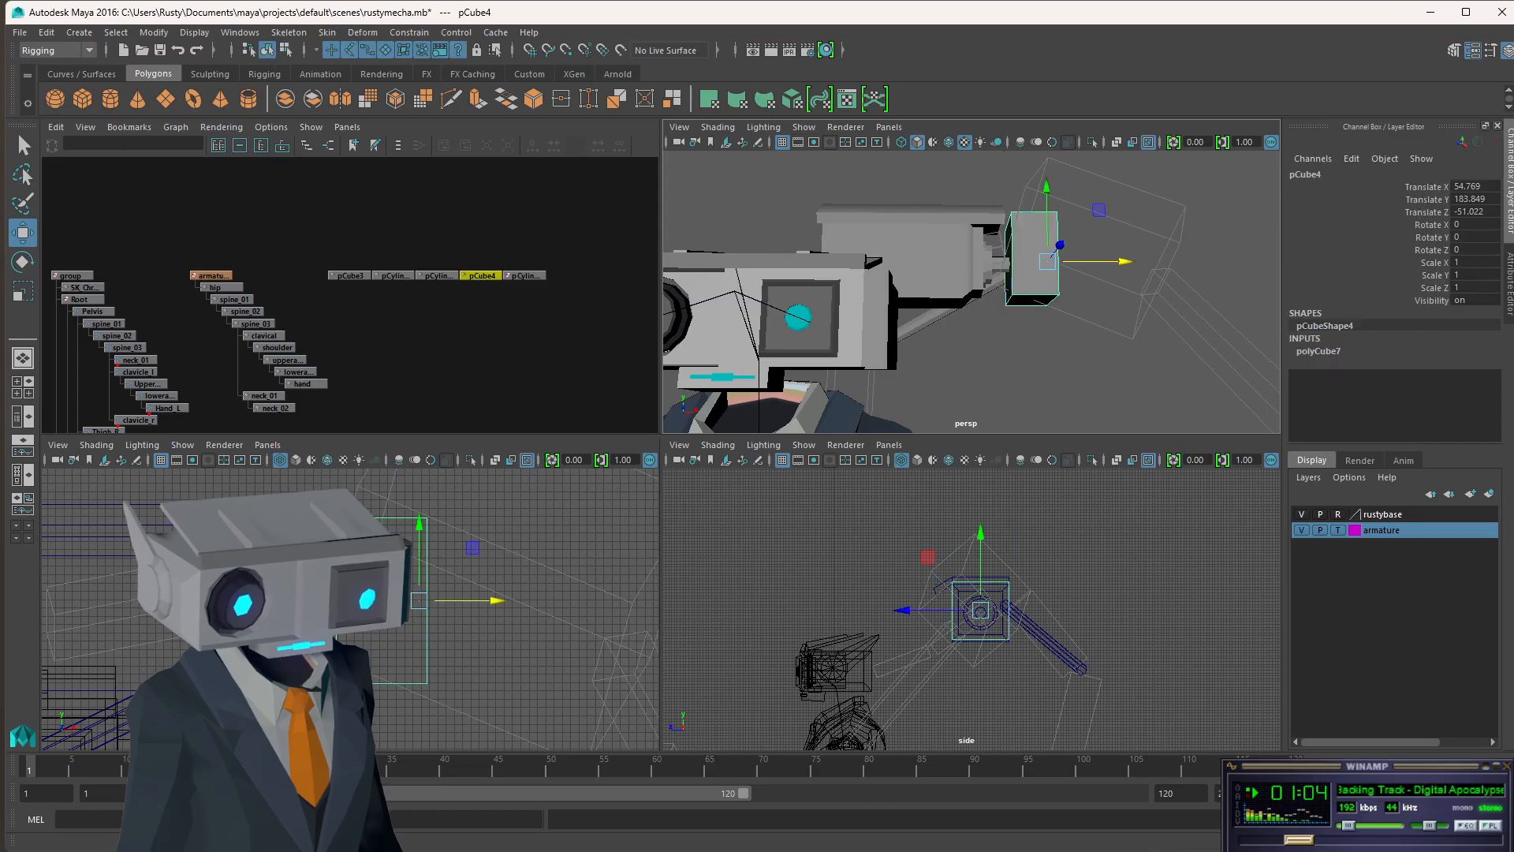
- Set the radius of the small joint cylinder, pCylinder2, to 4 in its polyCylinder2 inputs
{"action": "left_click", "coordinate": [1000, 264]}
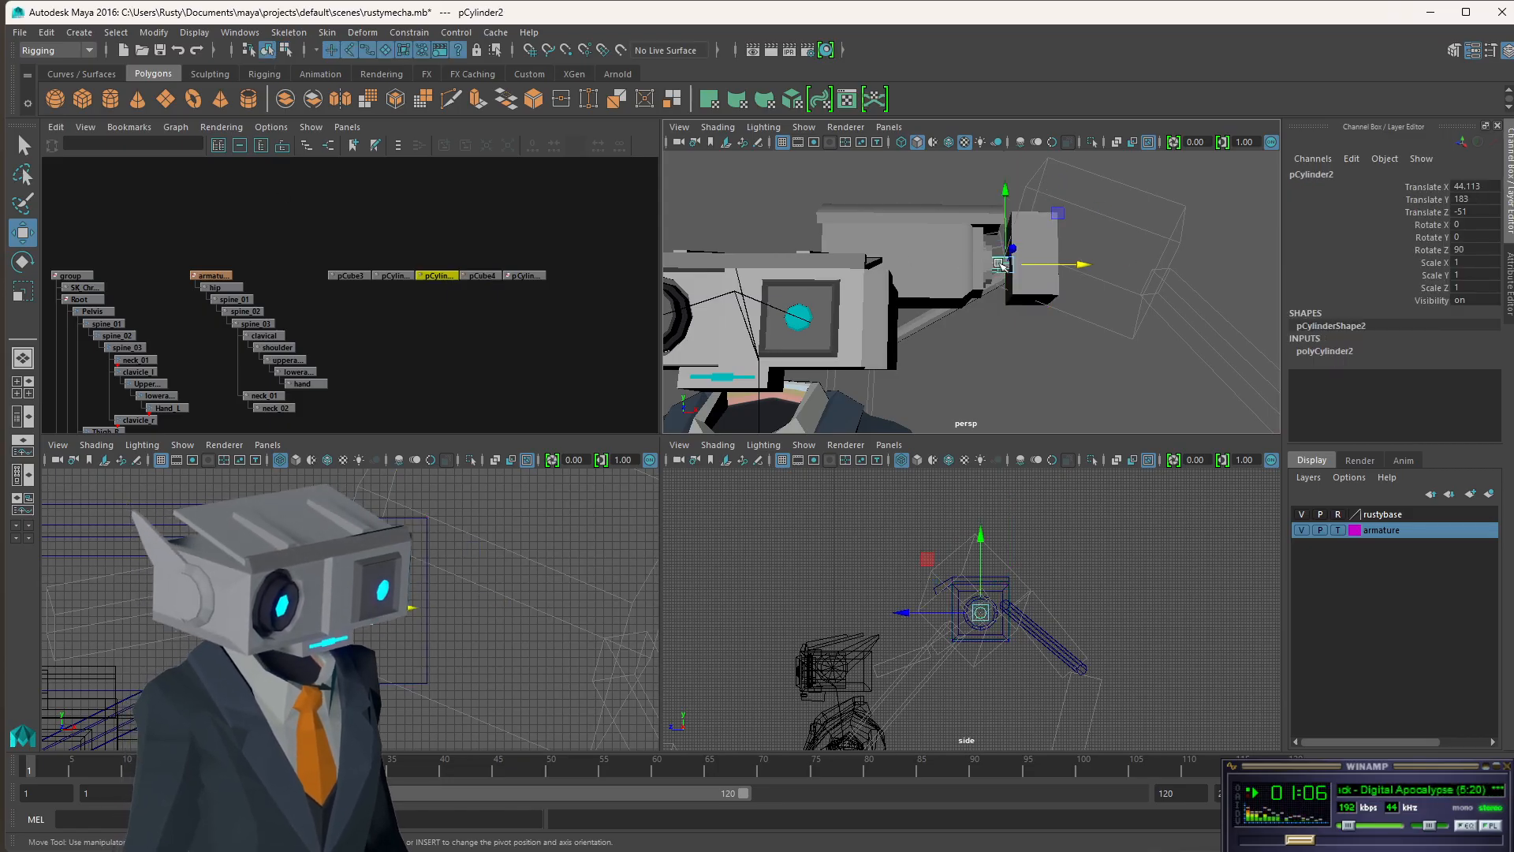
{"action": "left_click_drag", "start_coordinate": [1034, 299], "coordinate": [998, 317], "text": "alt"}
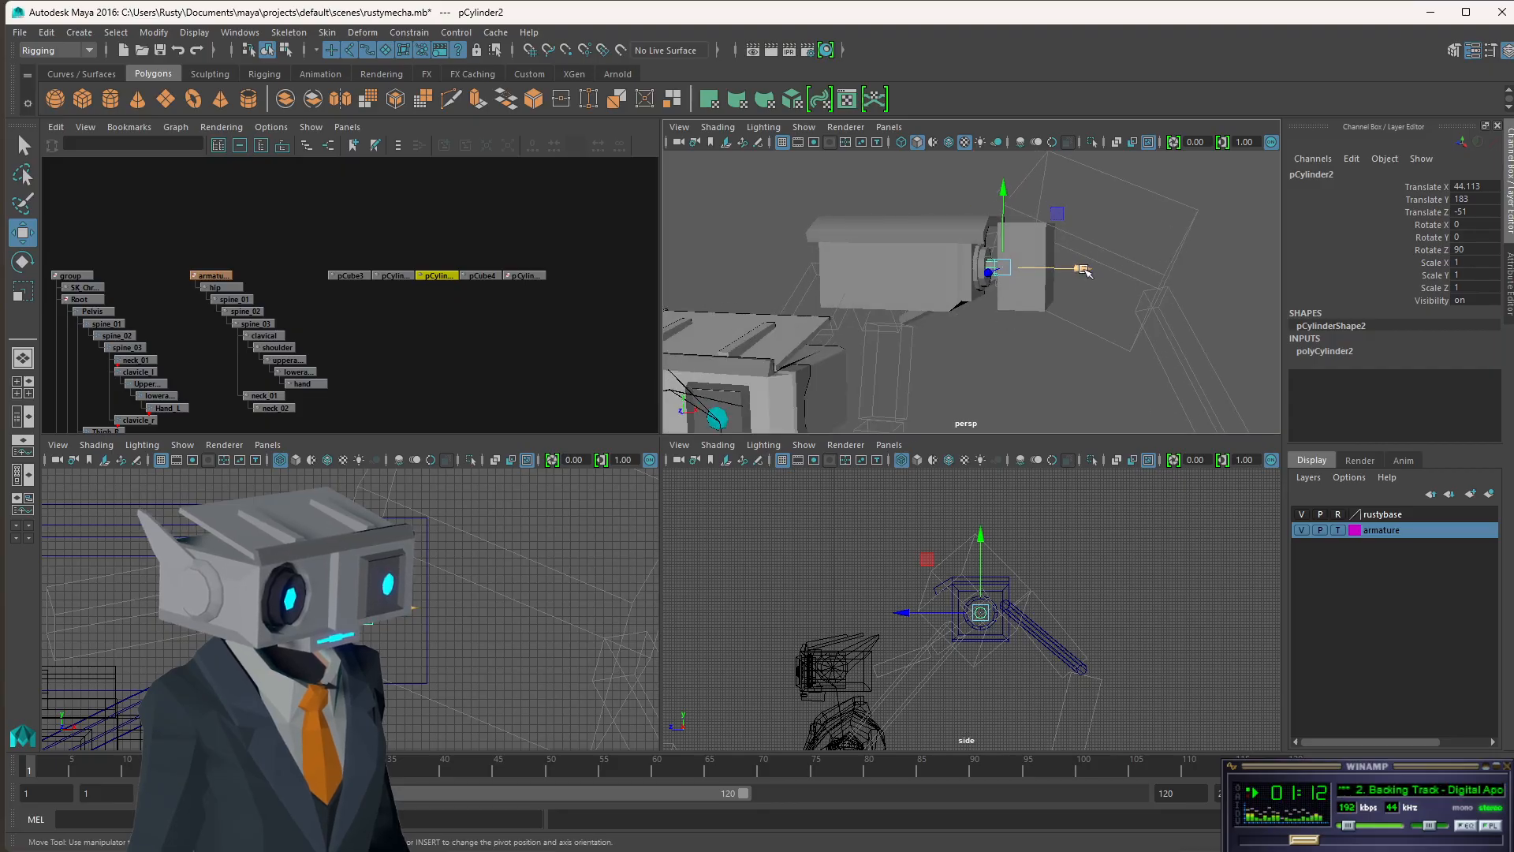
{"action": "left_click", "coordinate": [1329, 351]}
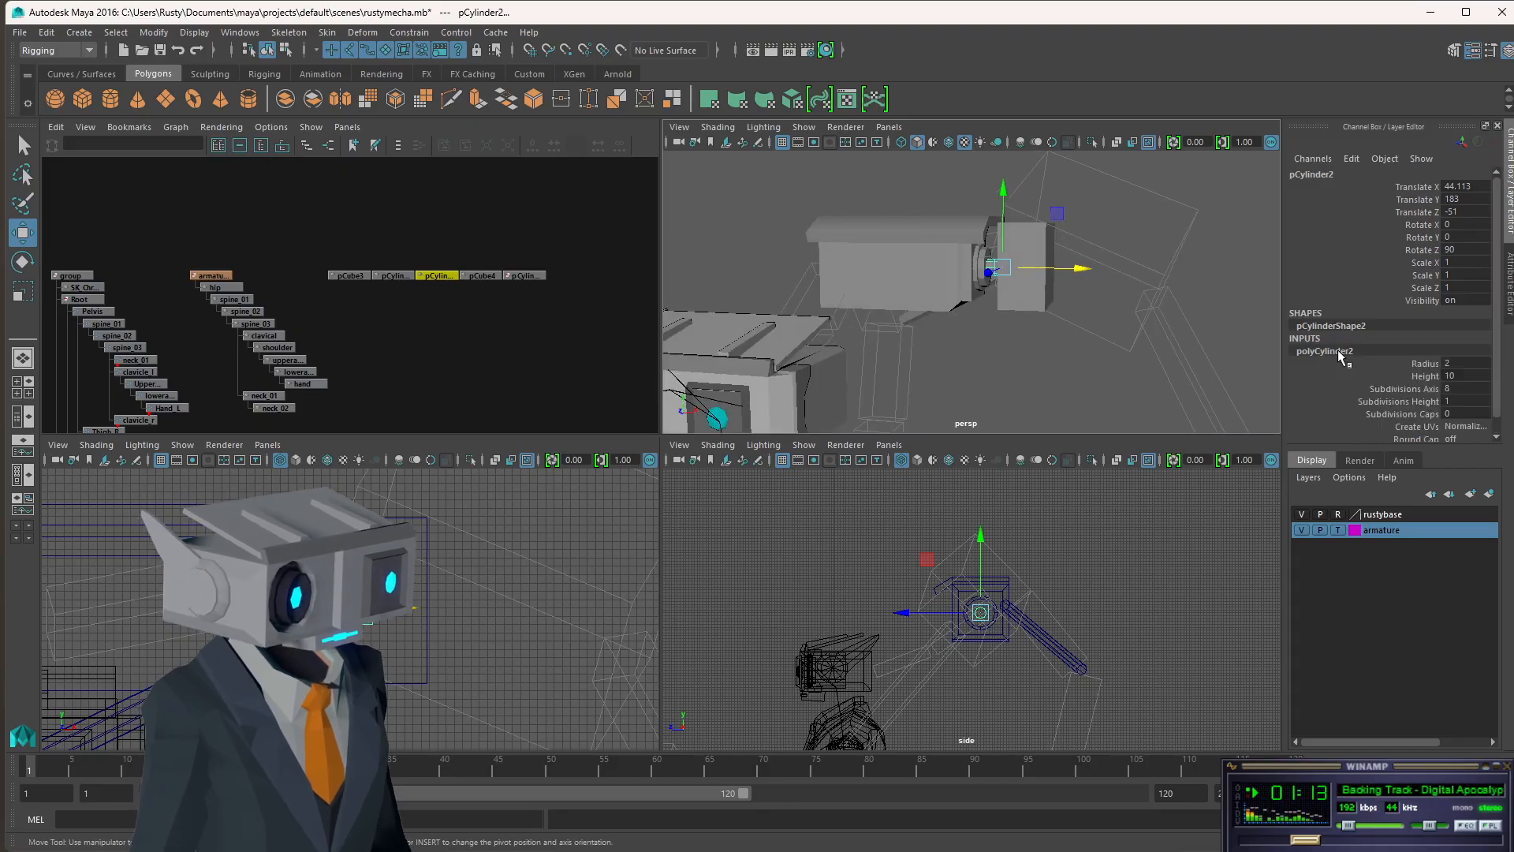
{"action": "left_click", "coordinate": [1428, 363]}
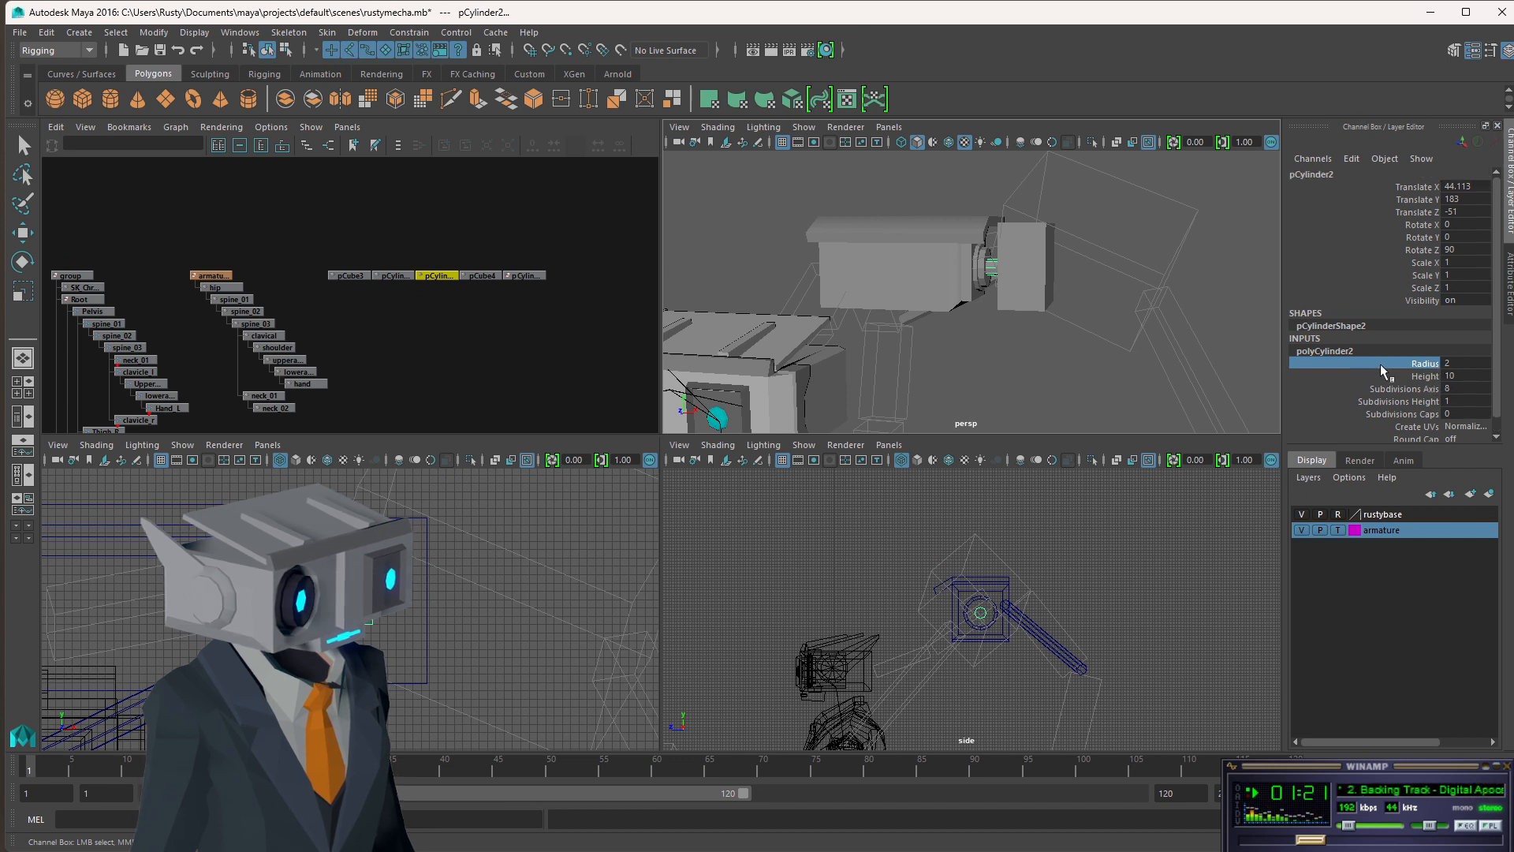
{"action": "left_click", "coordinate": [1465, 363]}
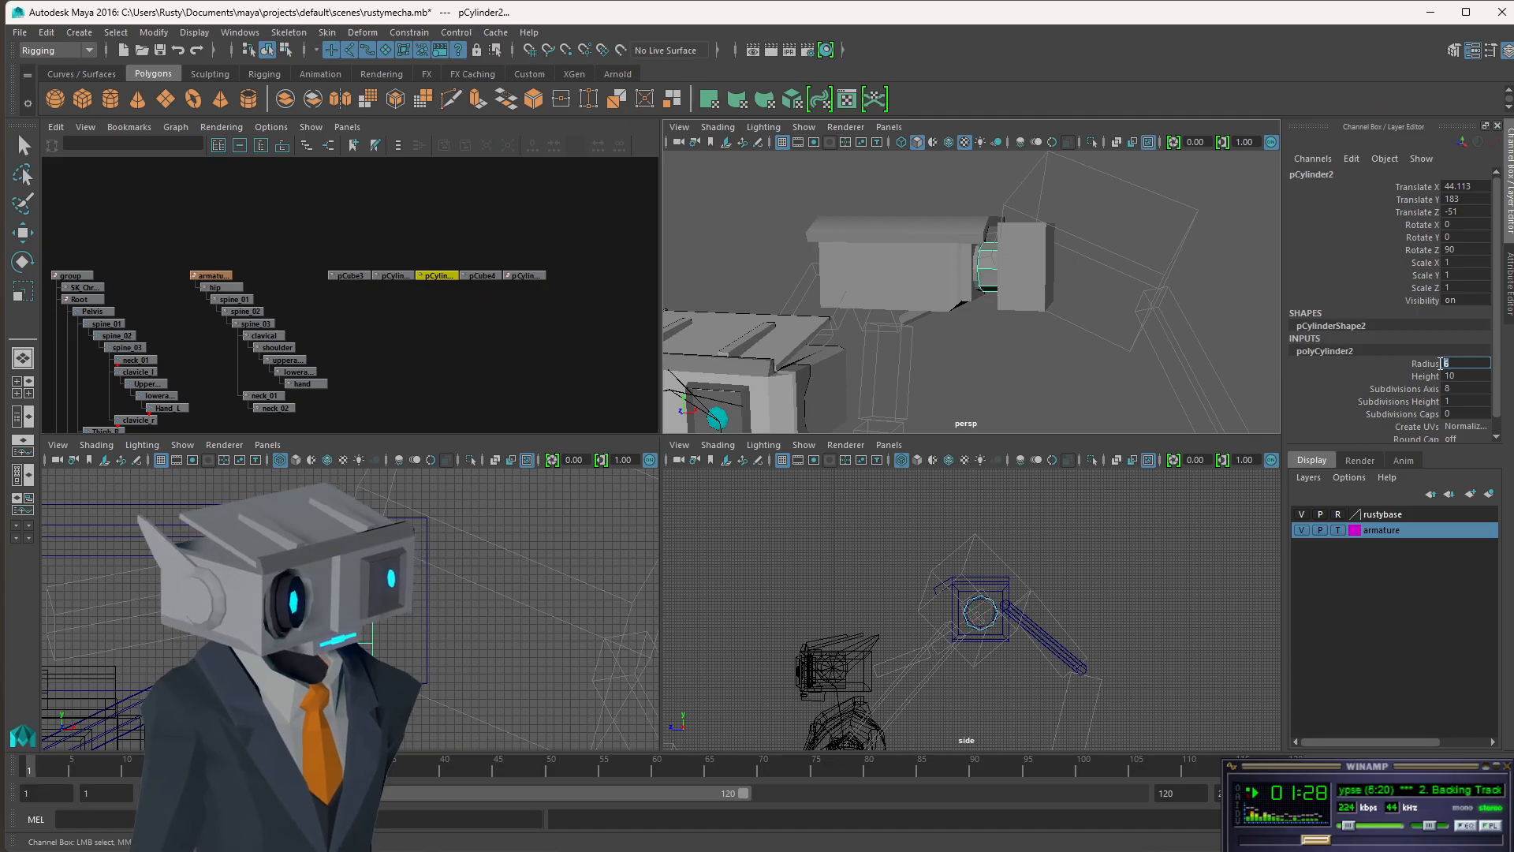
{"action": "type", "text": "5"}
{"action": "key", "text": "Return"}
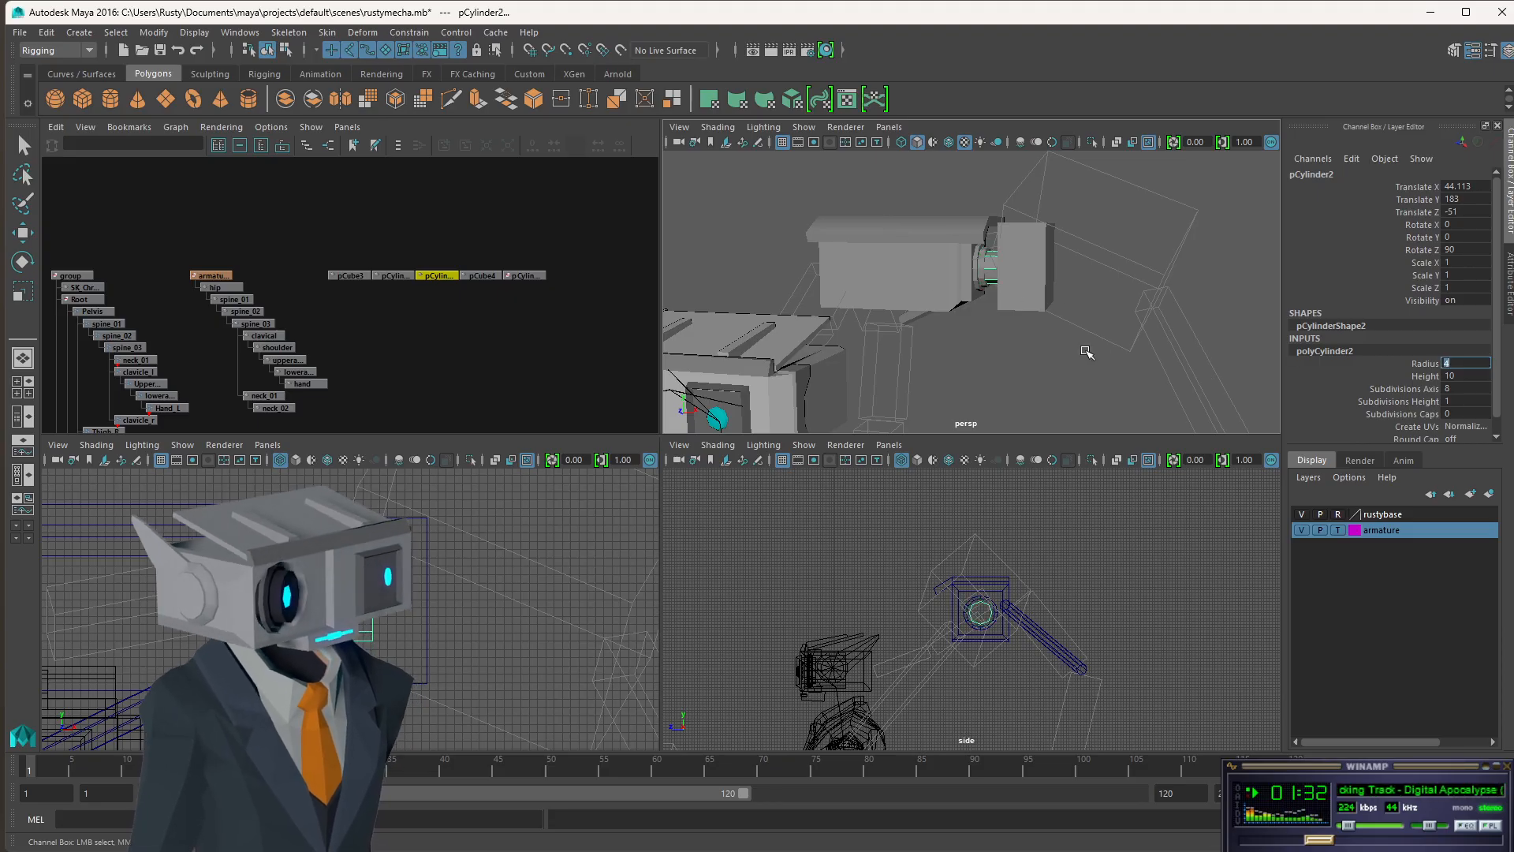
- Duplicate pCube4 and move the copy outward along X to about 65.4, consulting the GundamIBO-frame.png reference image
{"action": "left_click_drag", "start_coordinate": [1059, 331], "coordinate": [1011, 350], "text": "alt"}
{"action": "left_click", "coordinate": [1012, 307]}
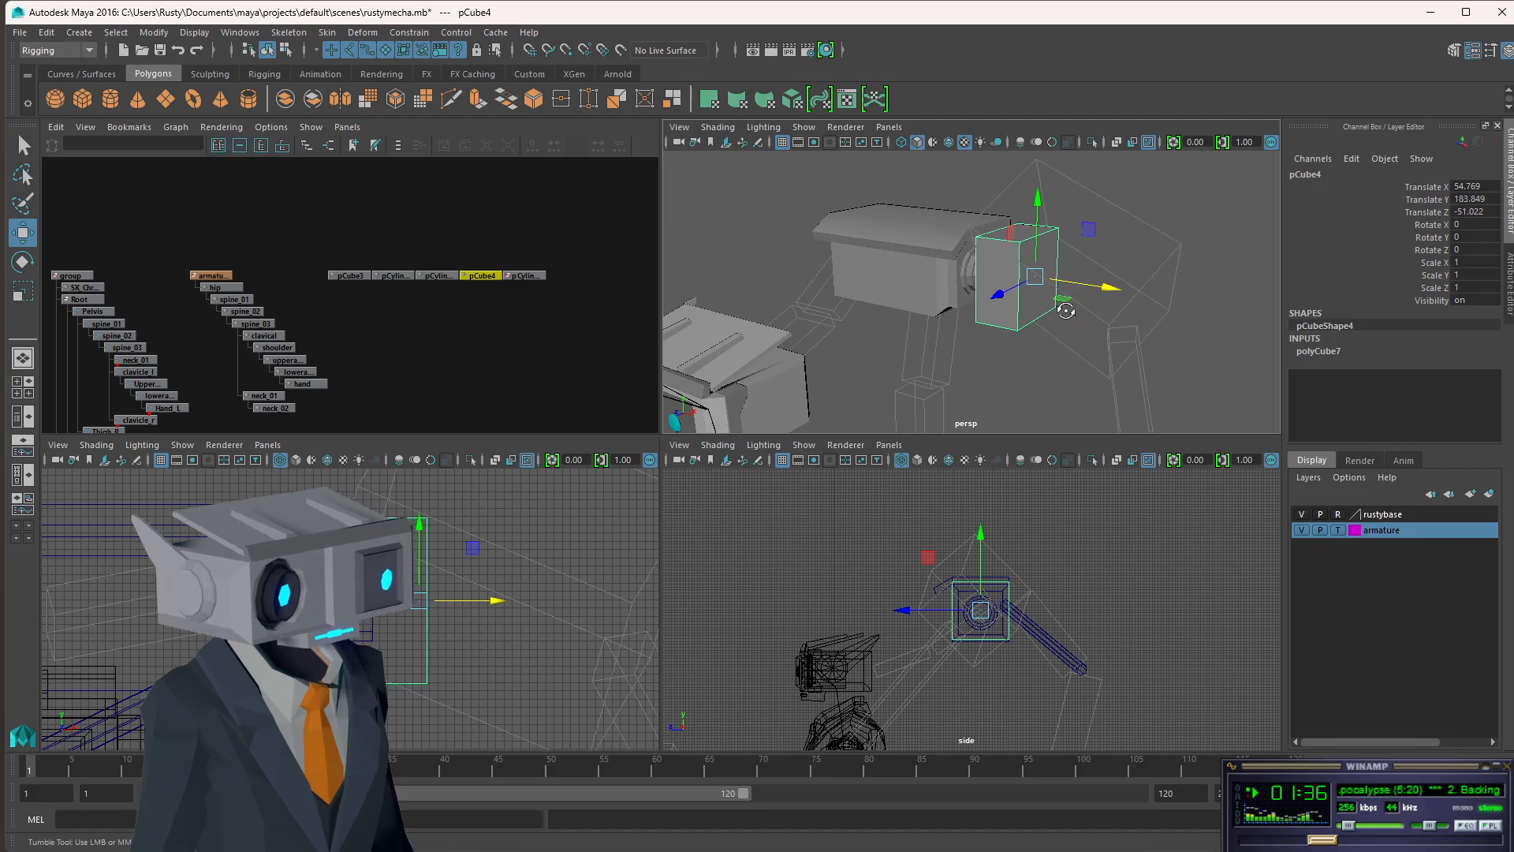
{"action": "mouse_move", "coordinate": [1057, 305]}
{"action": "left_mouse_down", "text": "alt"}
{"action": "mouse_move", "coordinate": [1096, 252]}
{"action": "mouse_move", "coordinate": [1166, 263]}
{"action": "mouse_move", "coordinate": [1193, 293]}
{"action": "mouse_move", "coordinate": [1068, 328]}
{"action": "left_mouse_up", "text": "alt"}
{"action": "key", "text": "ctrl+d"}
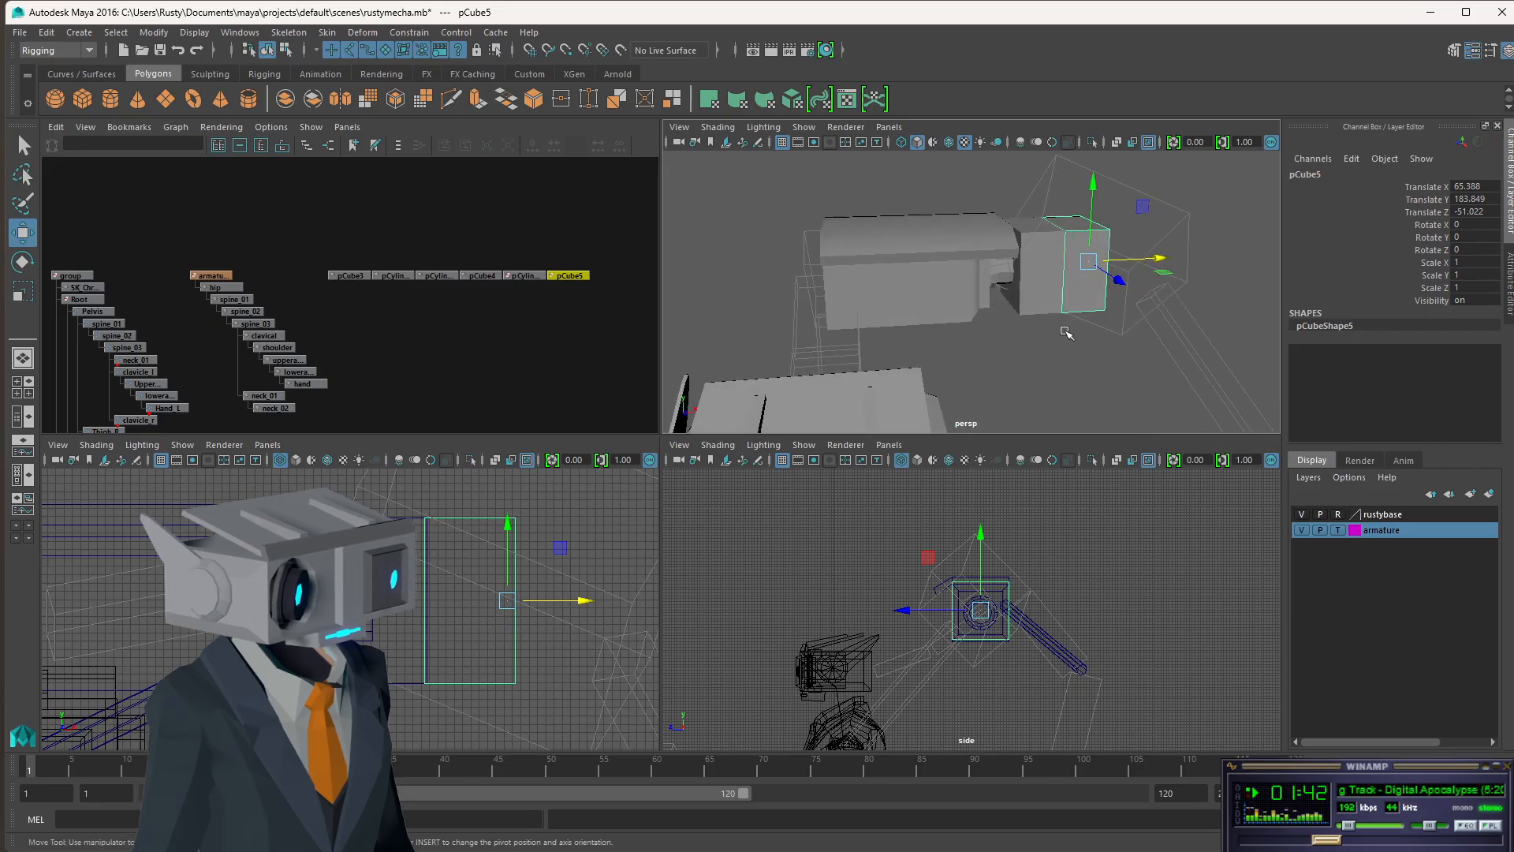
{"action": "key", "text": "alt+Tab"}
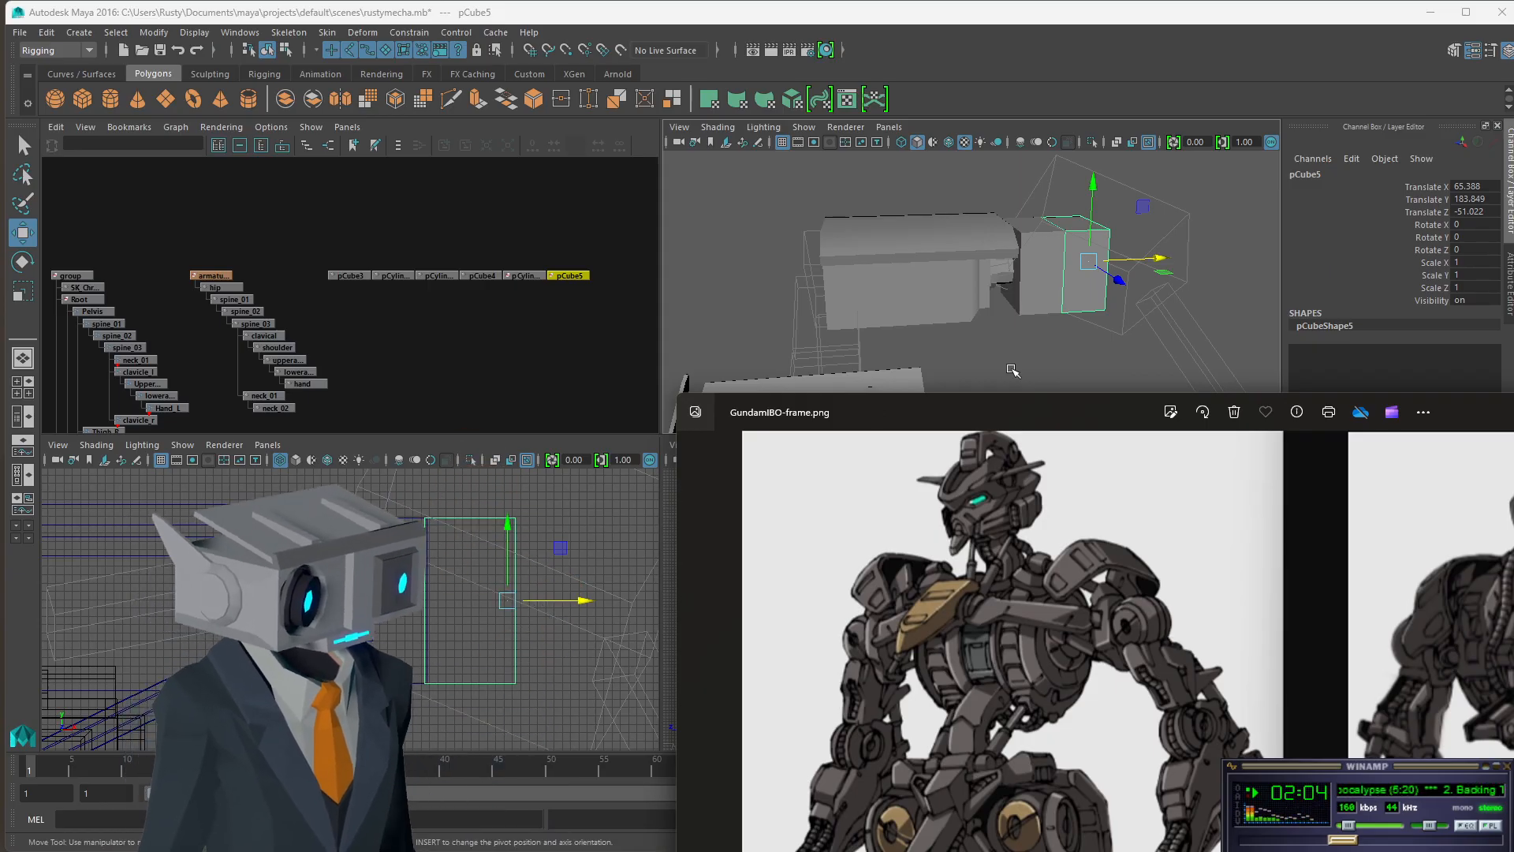
{"action": "left_click", "coordinate": [1217, 186]}
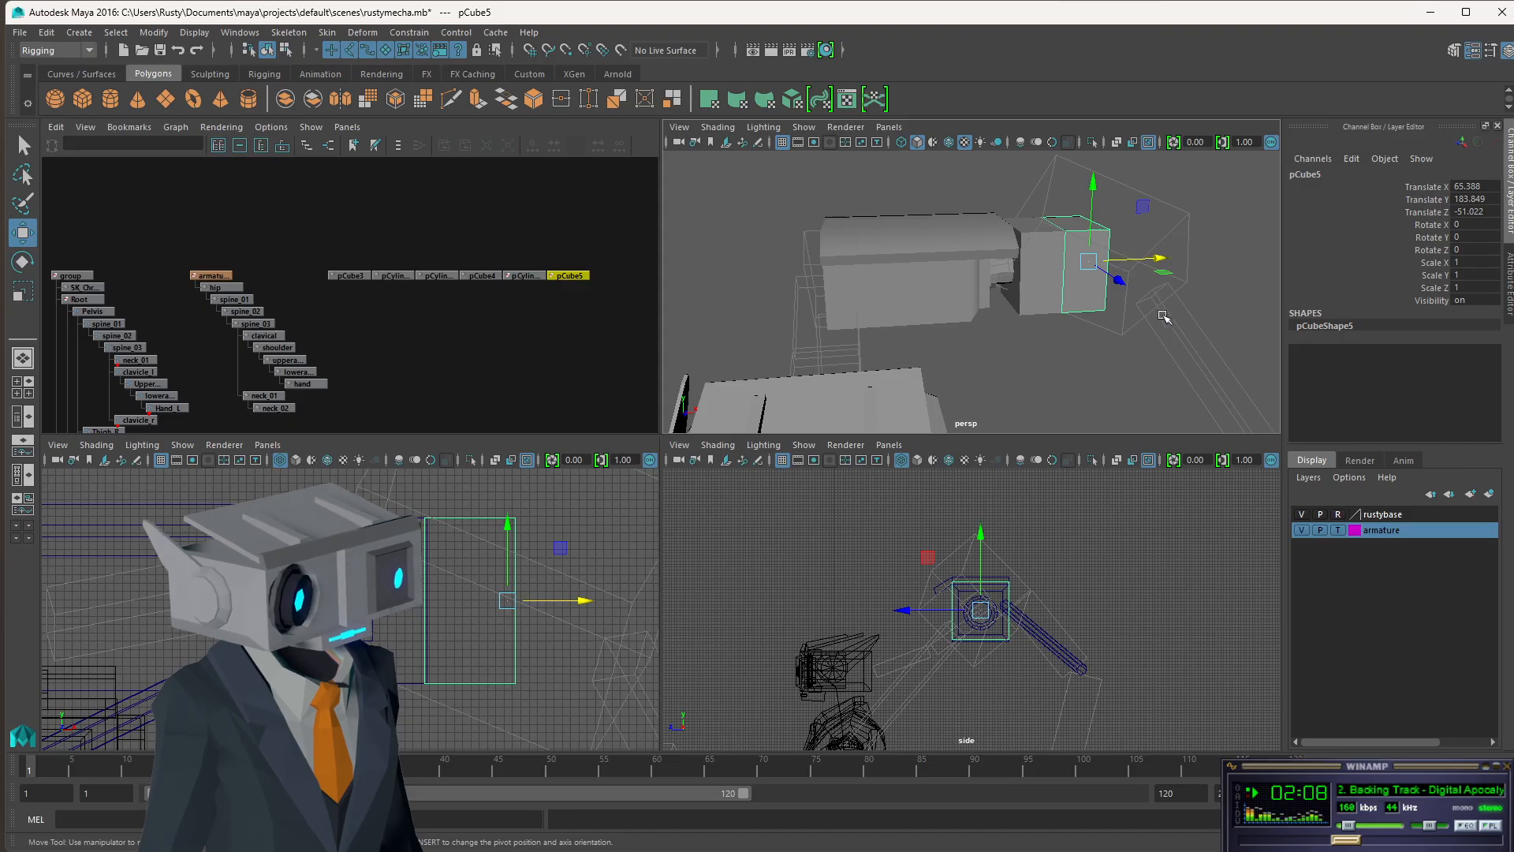
- Slide the duplicated cube farther outward along X to about 67.9, and delete it
{"action": "scroll", "coordinate": [1104, 302], "scroll_direction": "down", "scroll_amount": 8}
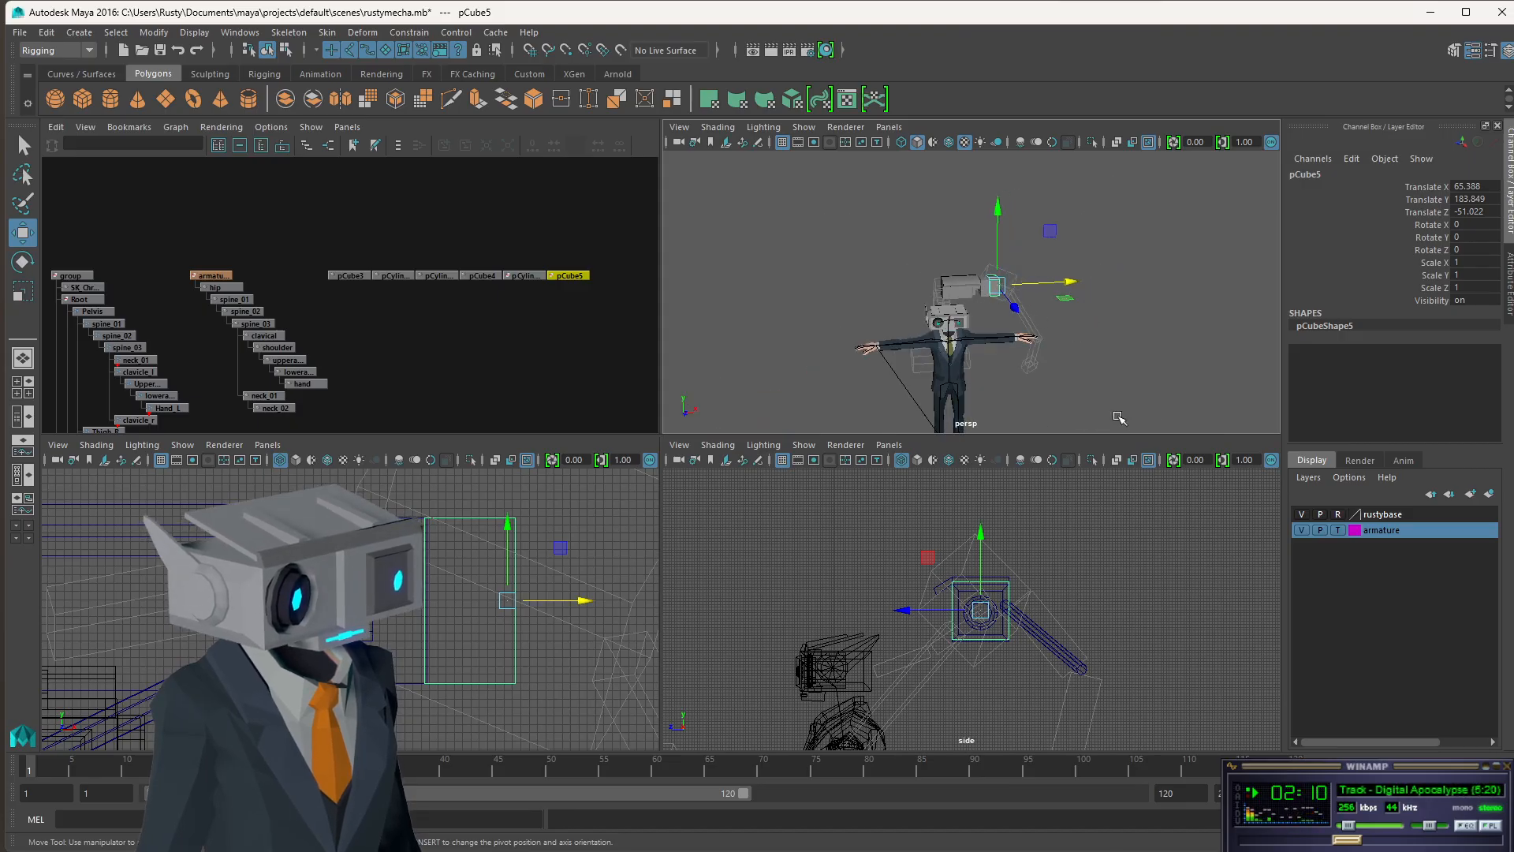
{"action": "scroll", "coordinate": [1043, 341], "scroll_direction": "up", "scroll_amount": 8}
{"action": "mouse_move", "coordinate": [1165, 292]}
{"action": "left_mouse_down", "text": "alt"}
{"action": "mouse_move", "coordinate": [1120, 293]}
{"action": "mouse_move", "coordinate": [1155, 295]}
{"action": "left_mouse_up", "text": "alt"}
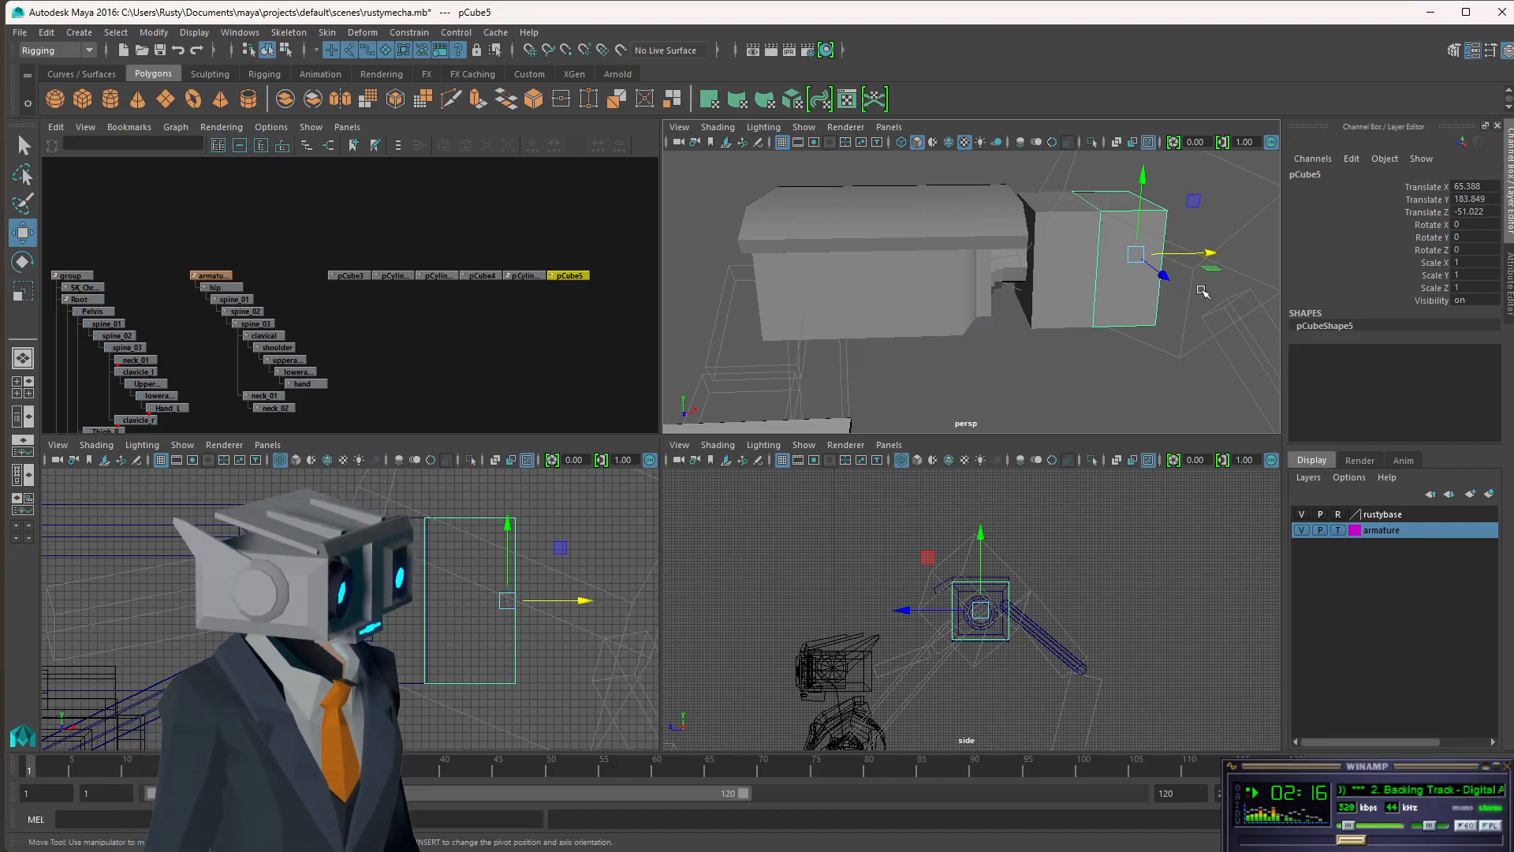
{"action": "scroll", "coordinate": [1165, 286], "scroll_direction": "down", "scroll_amount": 5}
{"action": "scroll", "coordinate": [1146, 284], "scroll_direction": "up", "scroll_amount": 5}
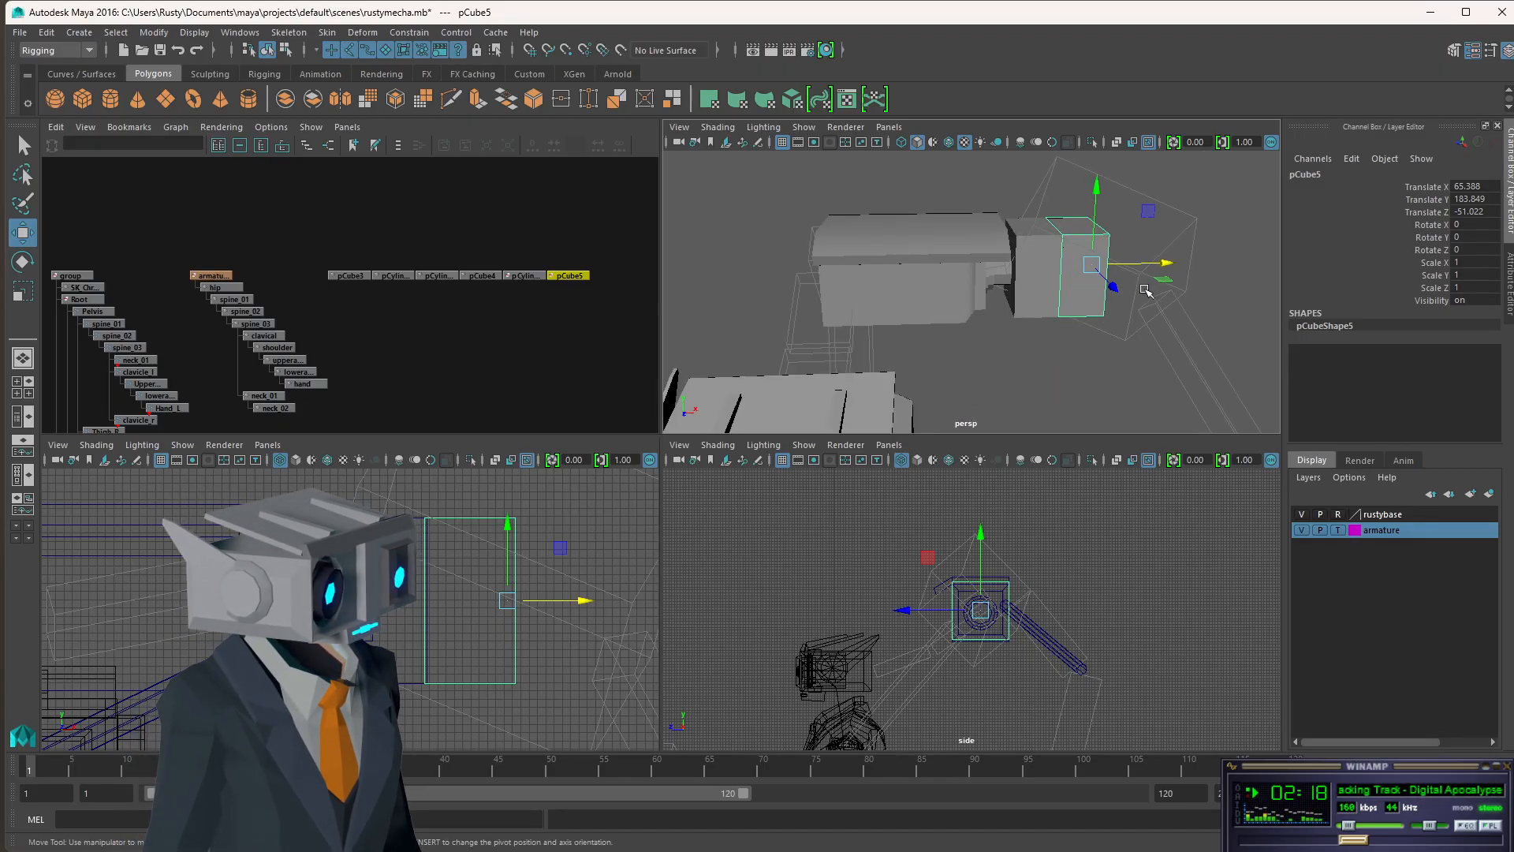
{"action": "left_click_drag", "start_coordinate": [1160, 284], "coordinate": [1102, 294], "text": "alt"}
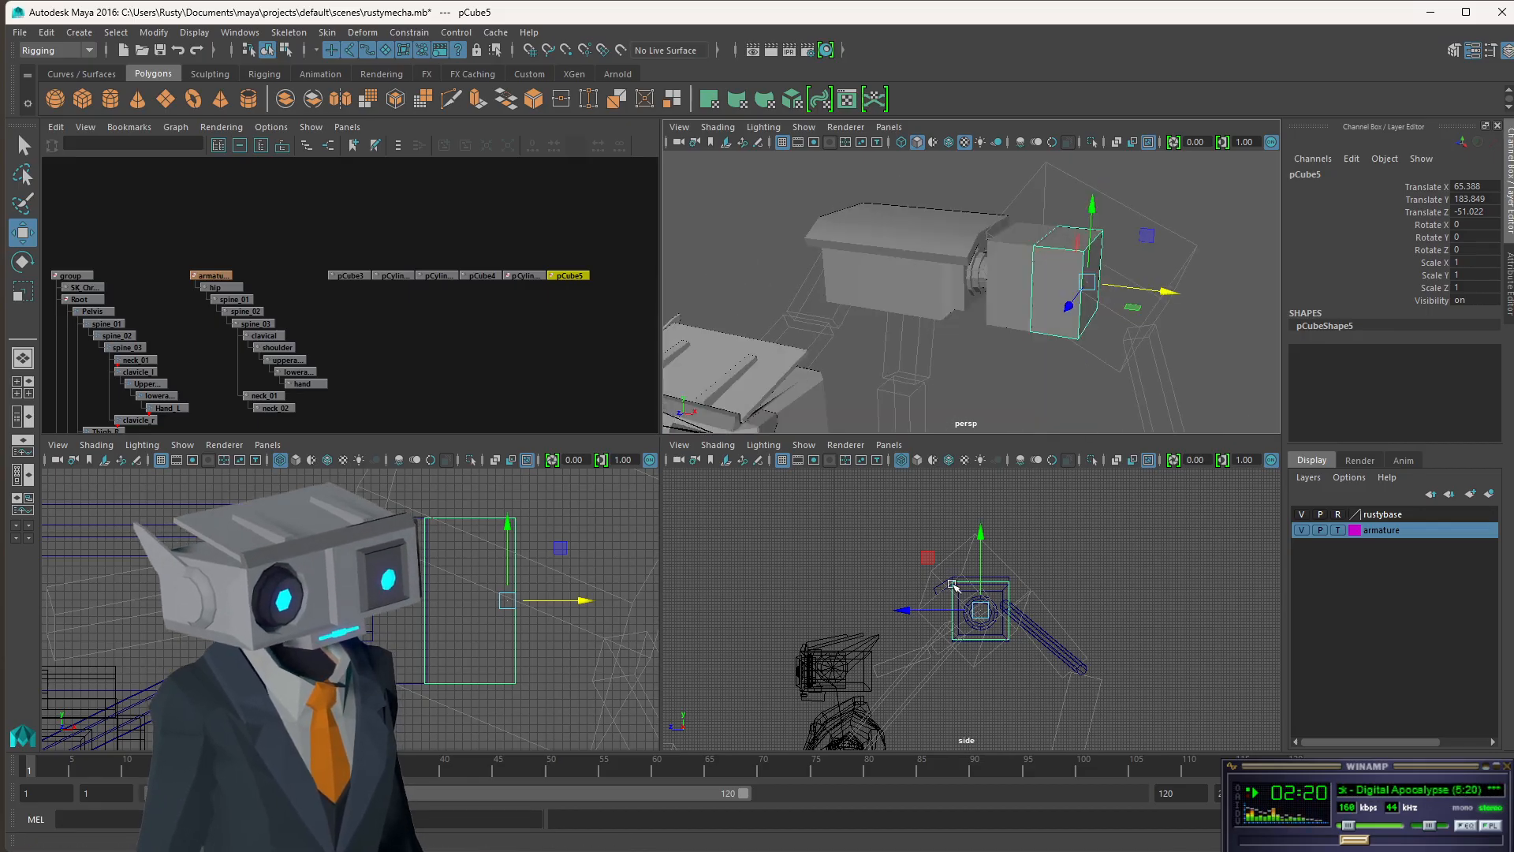
{"action": "scroll", "coordinate": [970, 595], "scroll_direction": "up", "scroll_amount": 3}
{"action": "middle_click_drag", "start_coordinate": [503, 620], "coordinate": [563, 620], "text": "alt"}
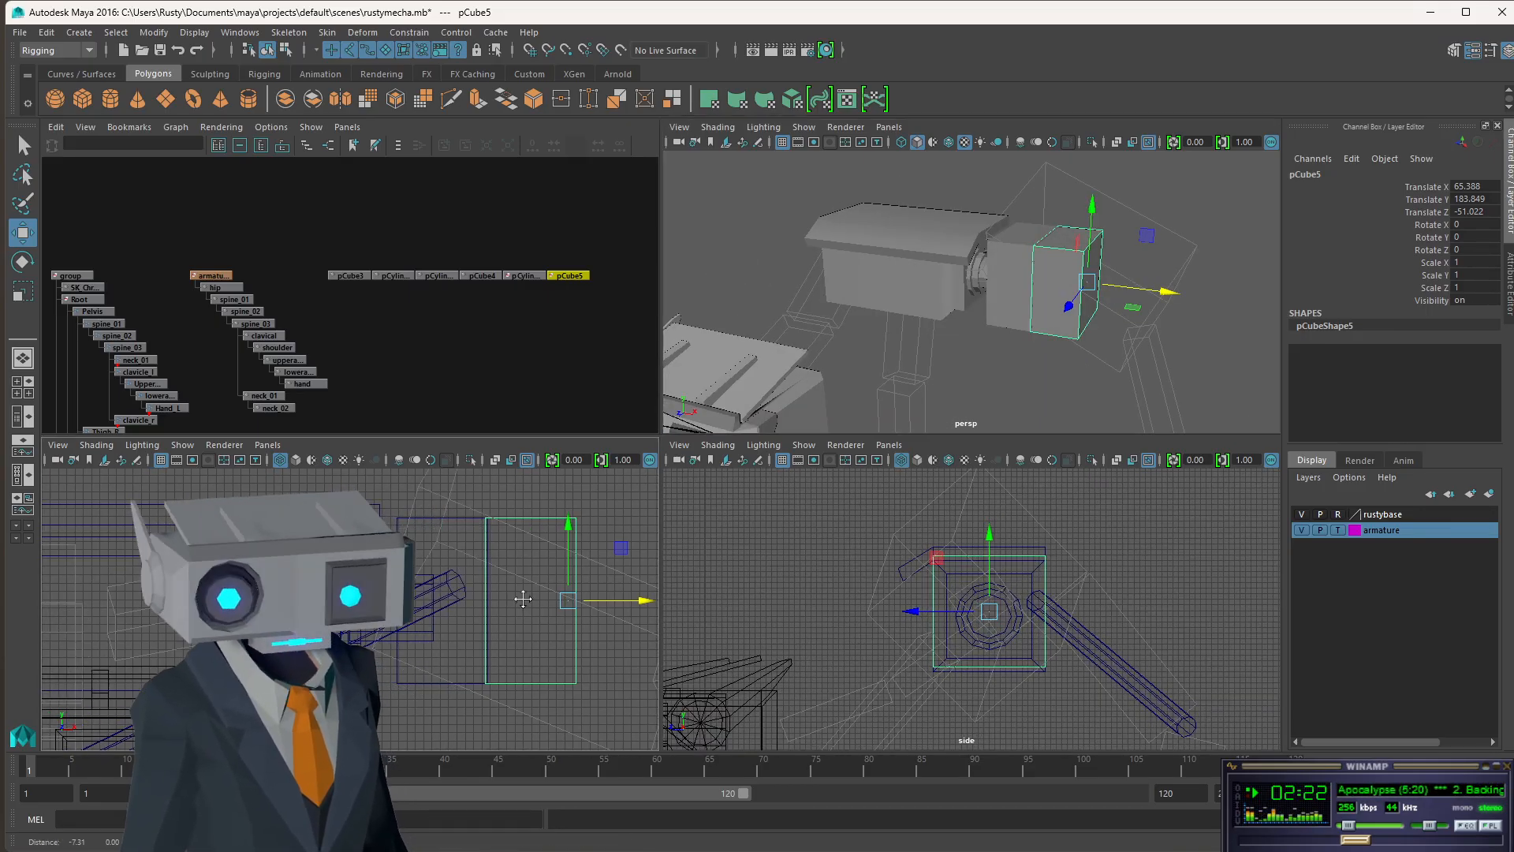
{"action": "mouse_move", "coordinate": [1171, 295]}
{"action": "left_mouse_down"}
{"action": "mouse_move", "coordinate": [1215, 286]}
{"action": "mouse_move", "coordinate": [1185, 289]}
{"action": "left_mouse_up"}
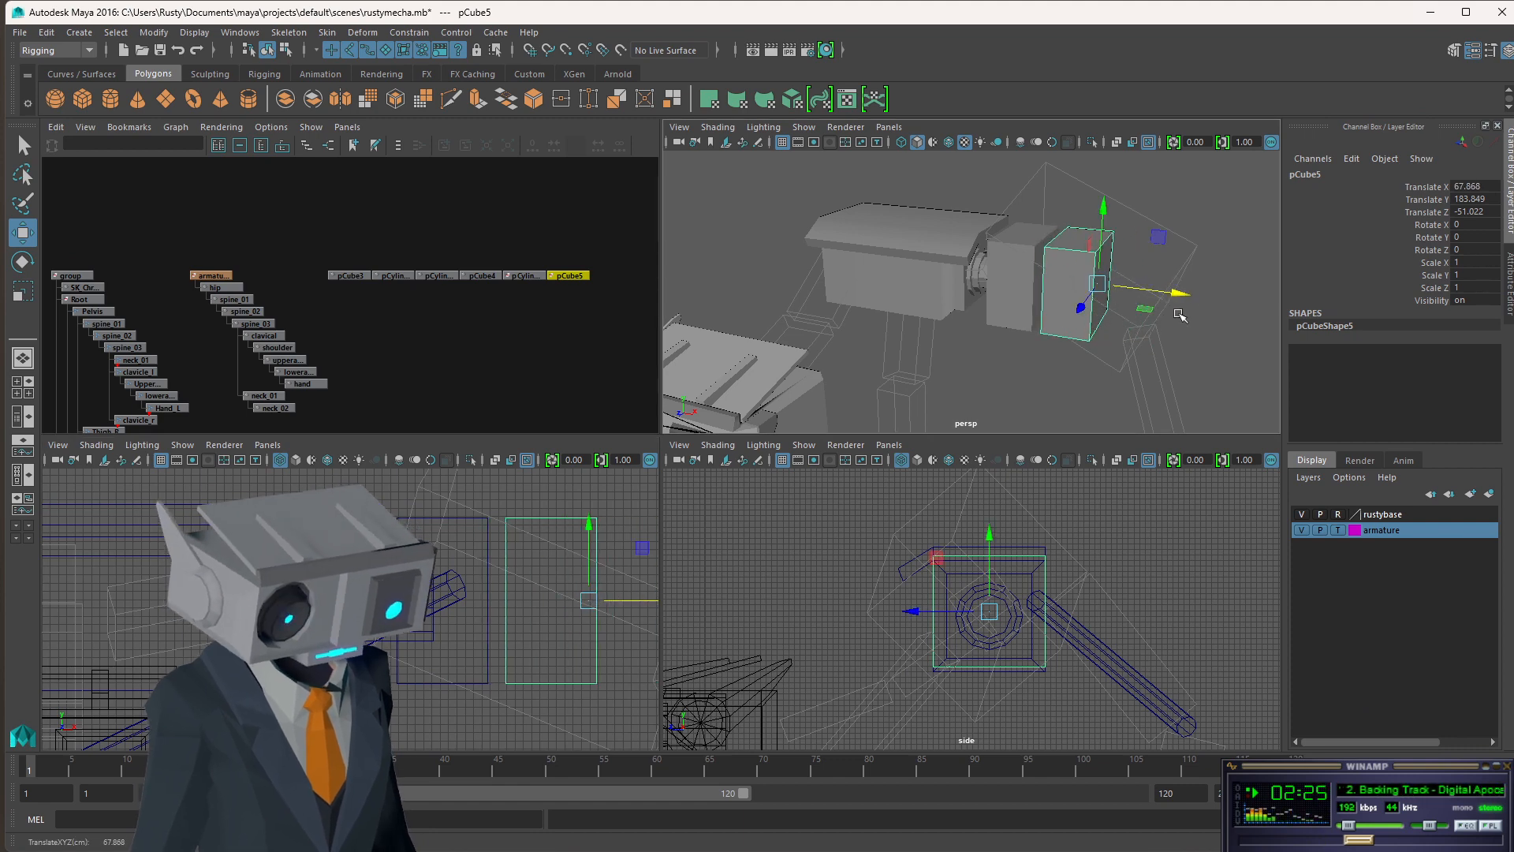
{"action": "key", "text": "Delete"}
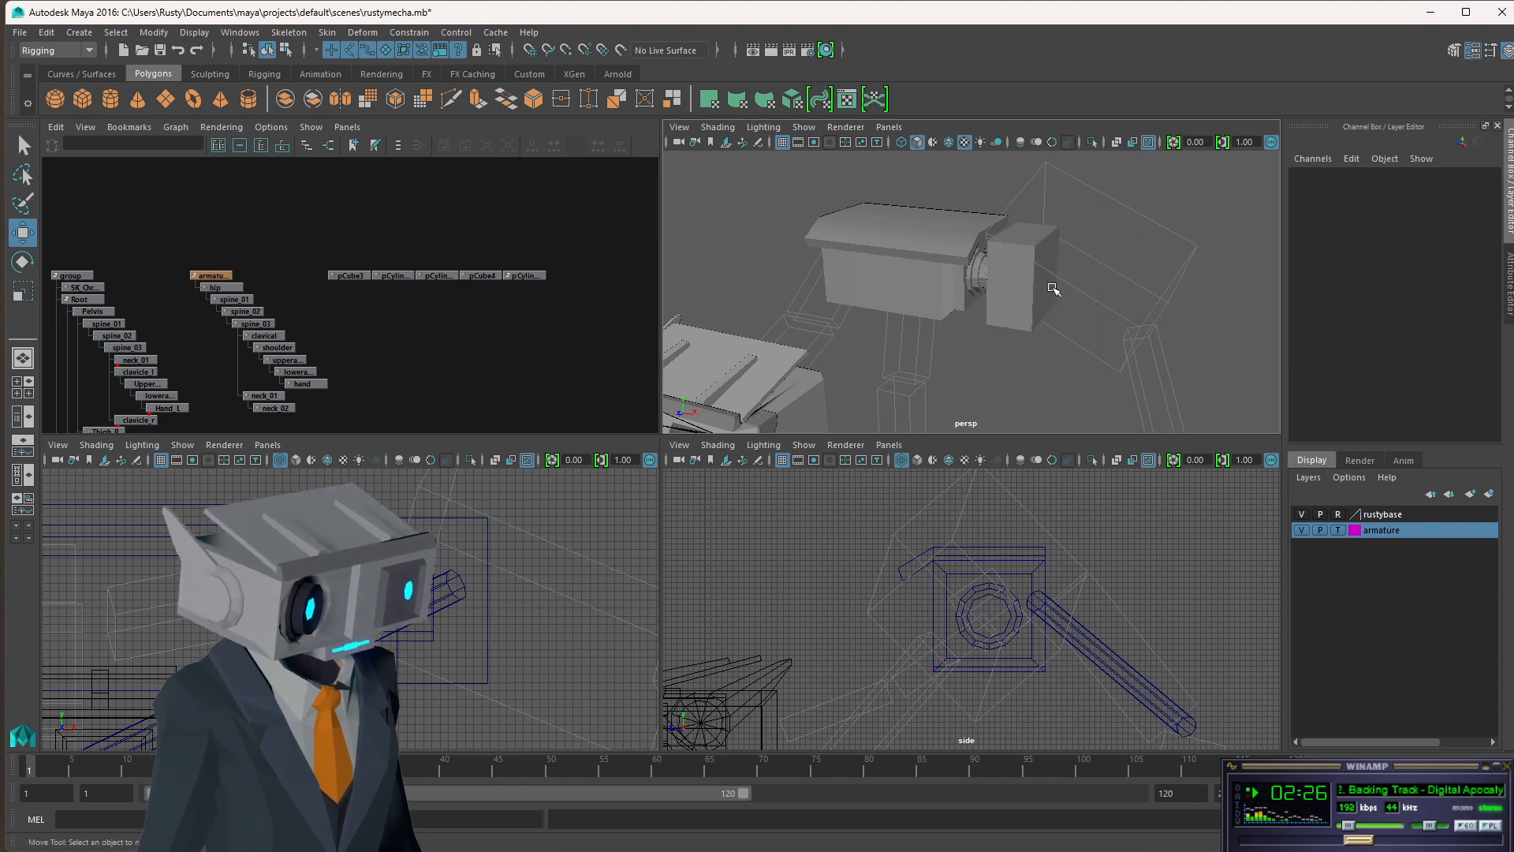
- Duplicate pCylinder2 and move the copy outward along X to about 60.8, beyond the outer side of the shoulder cube
{"action": "left_click", "coordinate": [970, 276]}
{"action": "left_click", "coordinate": [975, 278]}
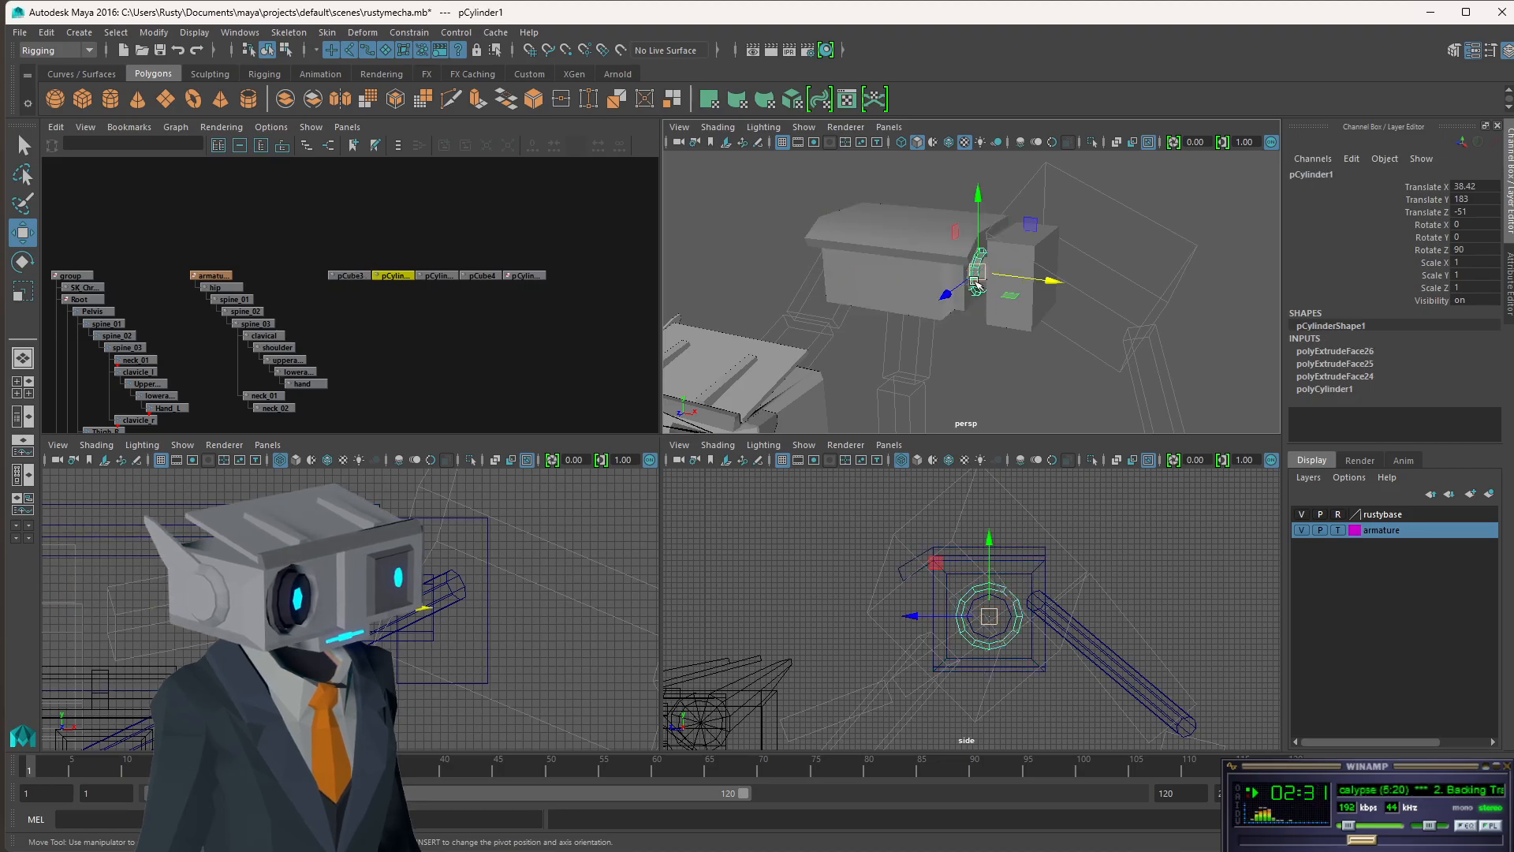
{"action": "left_click", "coordinate": [1212, 199]}
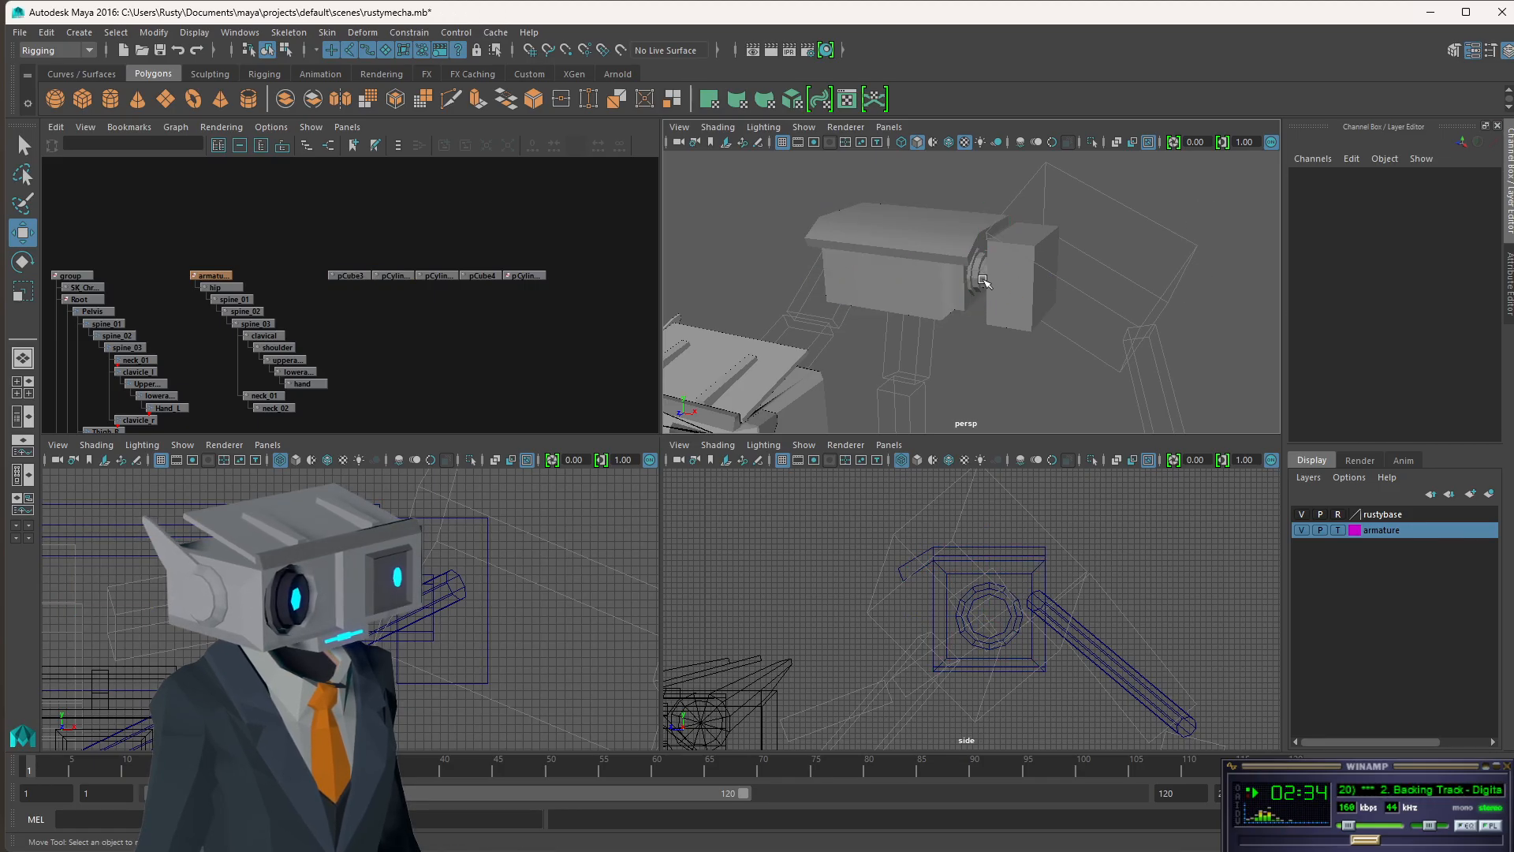
{"action": "left_click", "coordinate": [437, 276]}
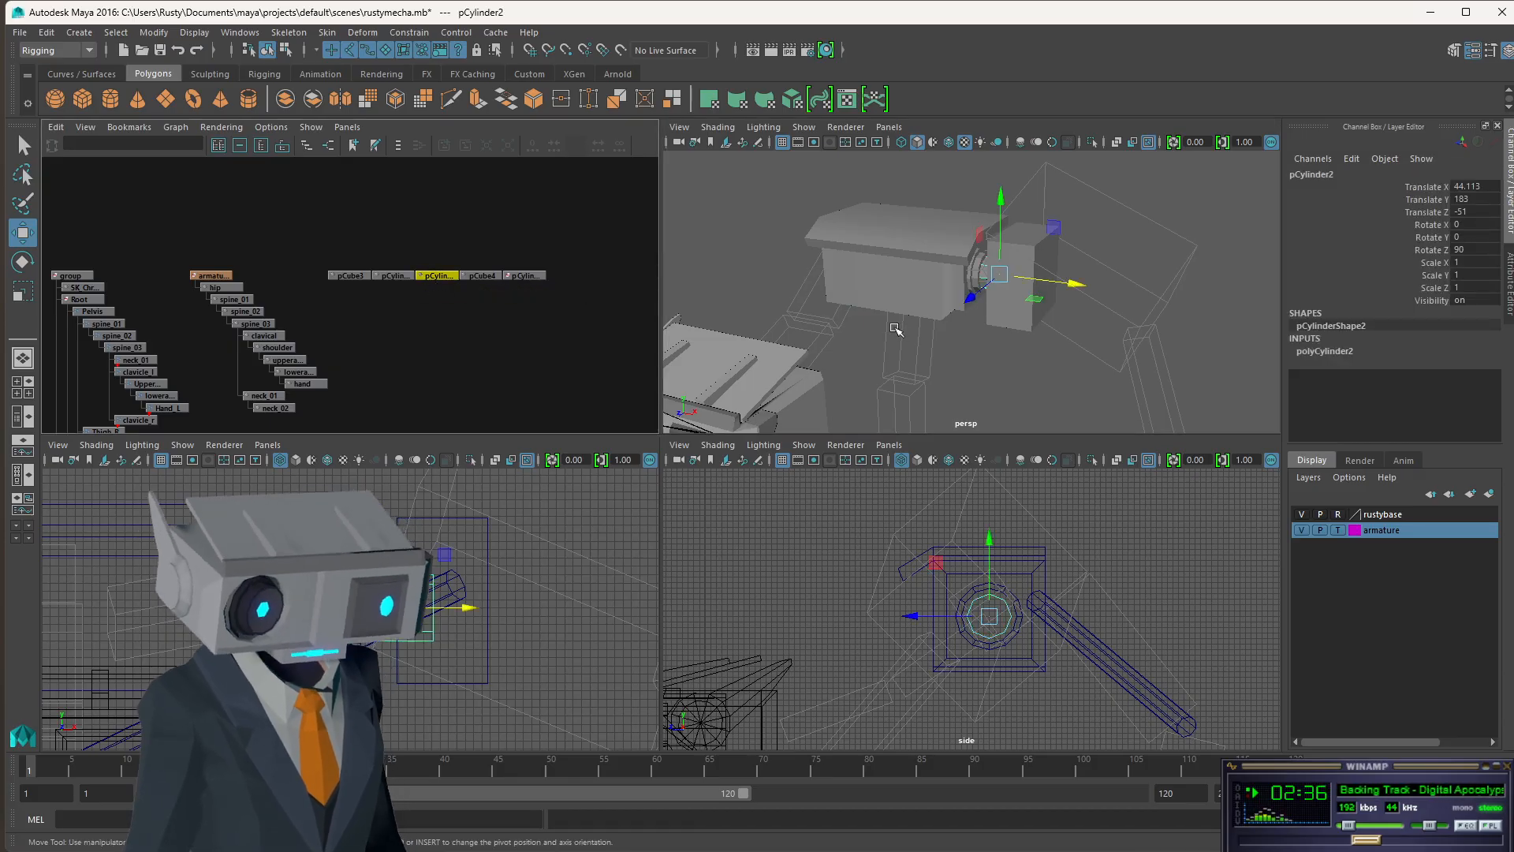
{"action": "key", "text": "ctrl+d"}
{"action": "left_click_drag", "start_coordinate": [1077, 283], "coordinate": [1150, 297]}
- Inspect the duplicated cylinder's shape node for its construction inputs and delete the copy
{"action": "double_click", "coordinate": [1347, 325]}
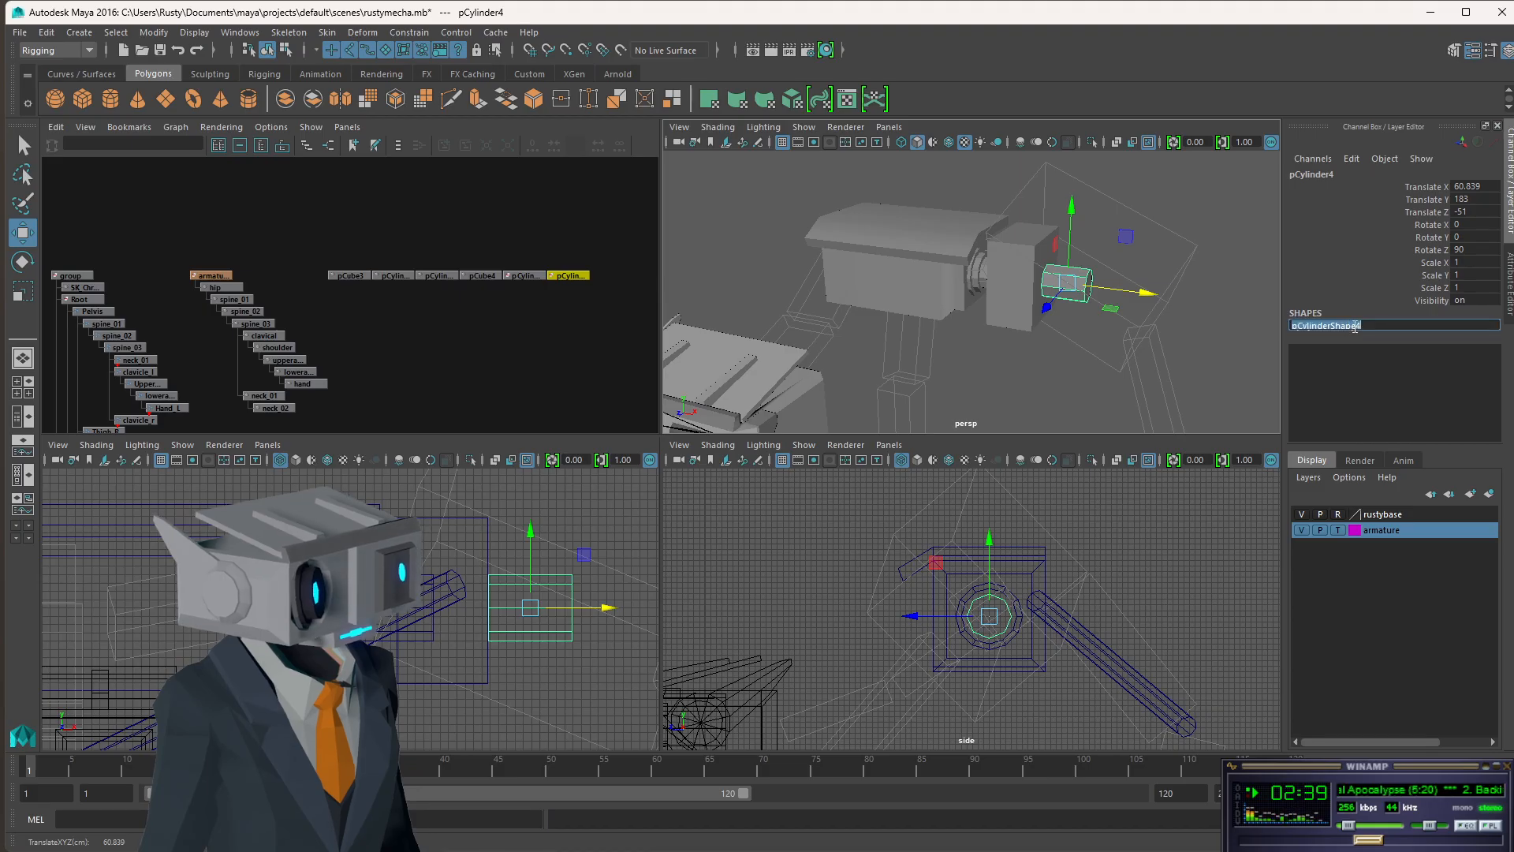
{"action": "left_click", "coordinate": [1333, 291]}
{"action": "double_click", "coordinate": [1323, 326]}
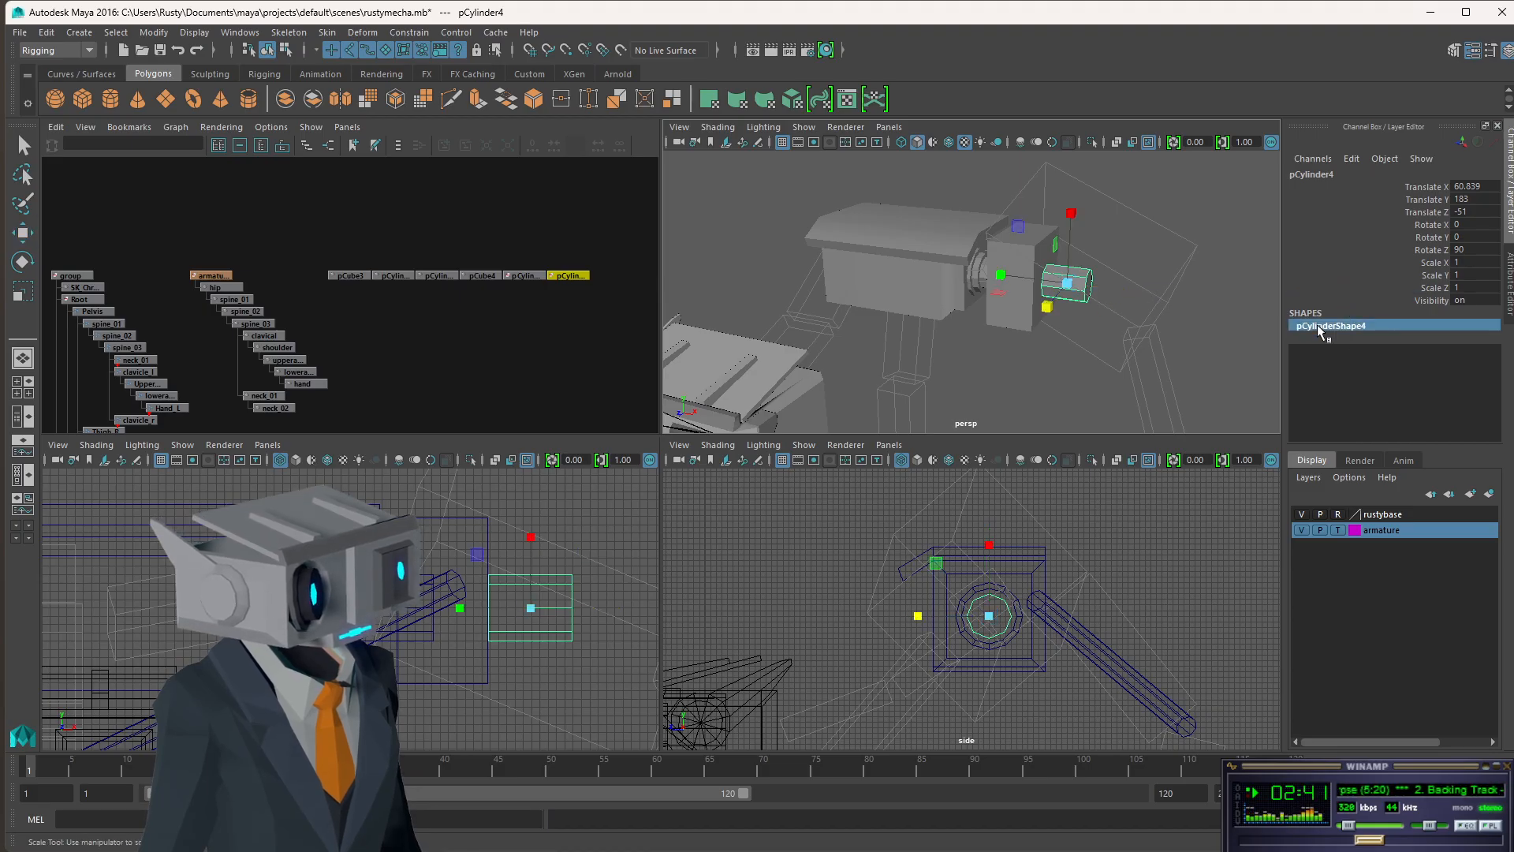
{"action": "left_click", "coordinate": [1239, 370]}
{"action": "key", "text": "w"}
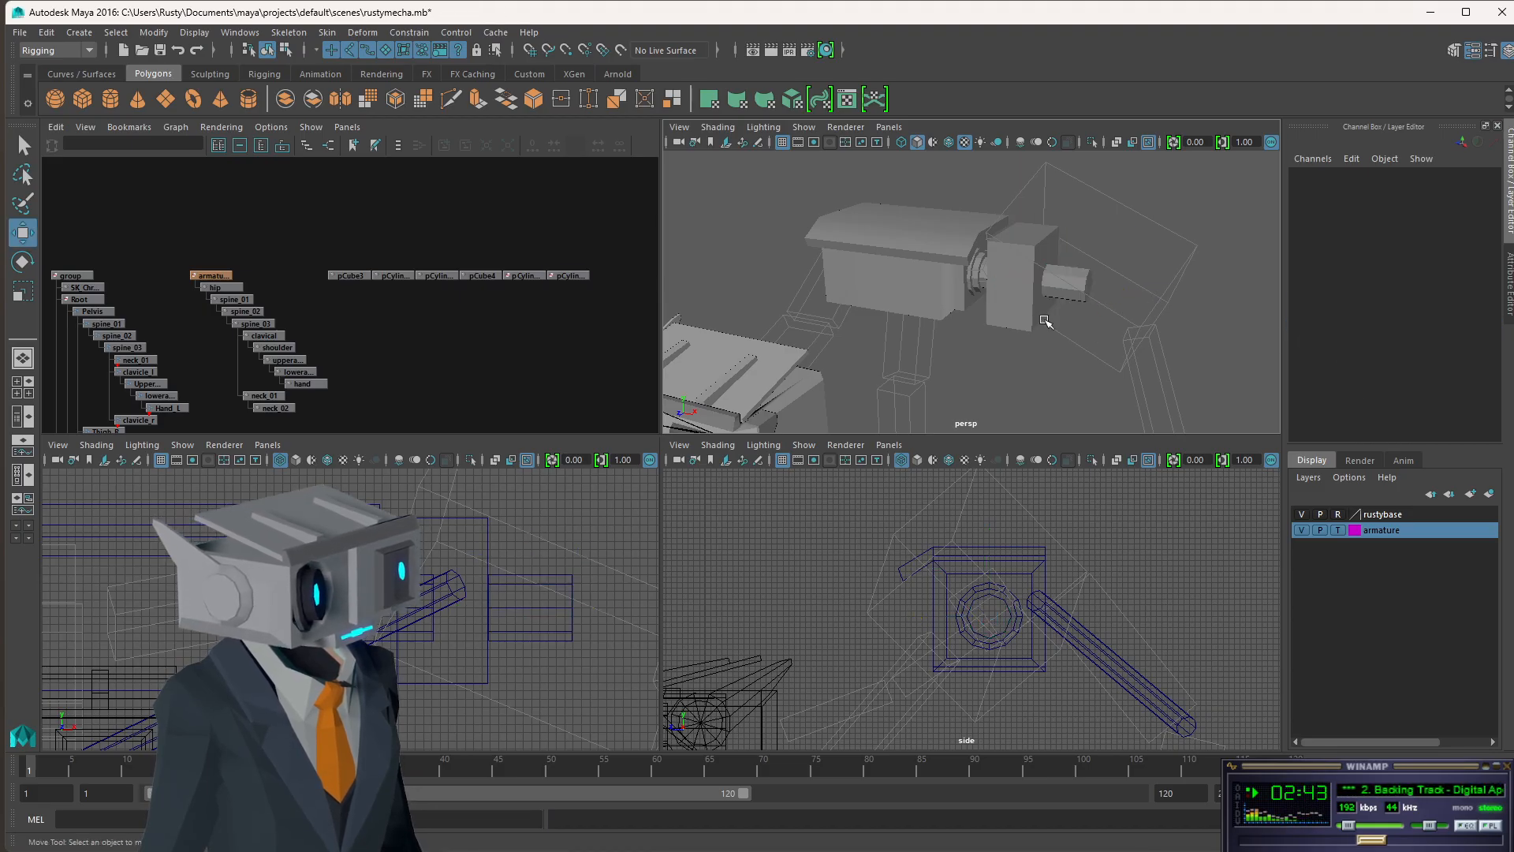
{"action": "left_click", "coordinate": [1072, 283]}
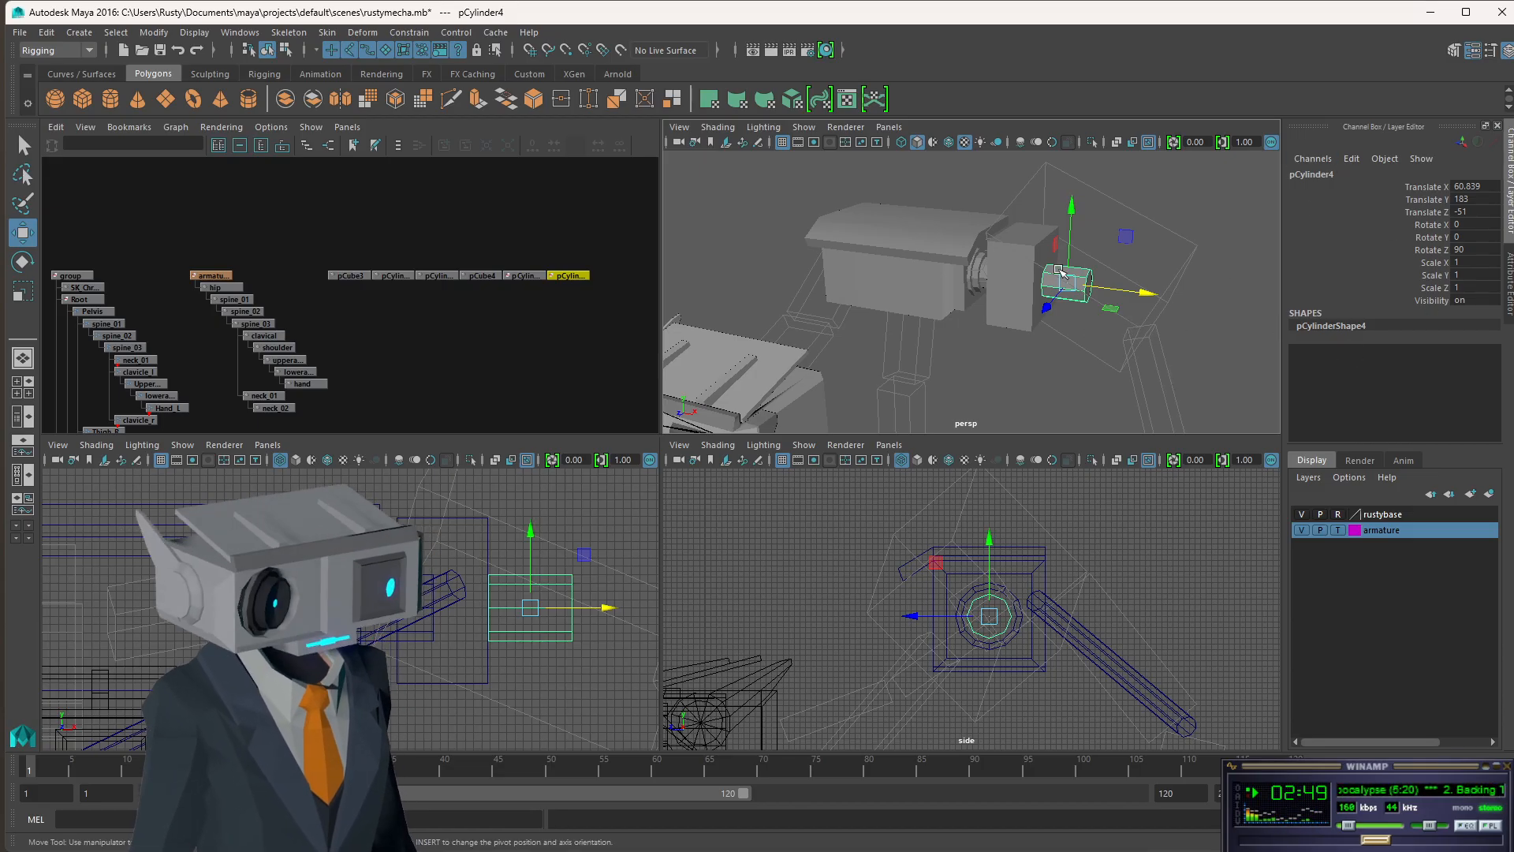
{"action": "left_click", "coordinate": [1097, 321]}
{"action": "left_click", "coordinate": [1067, 295]}
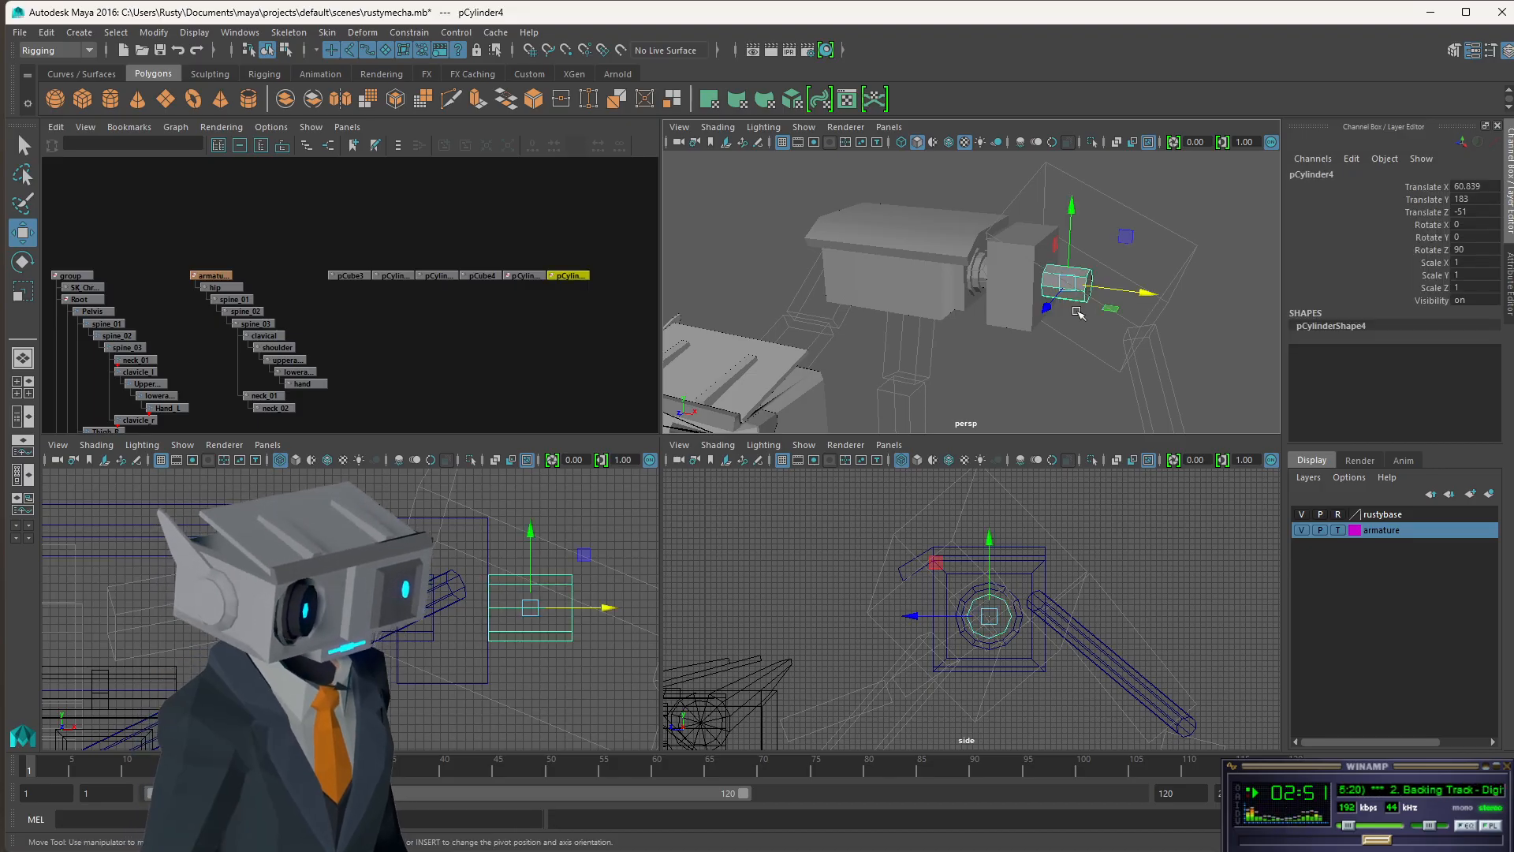
{"action": "key", "text": "Delete"}
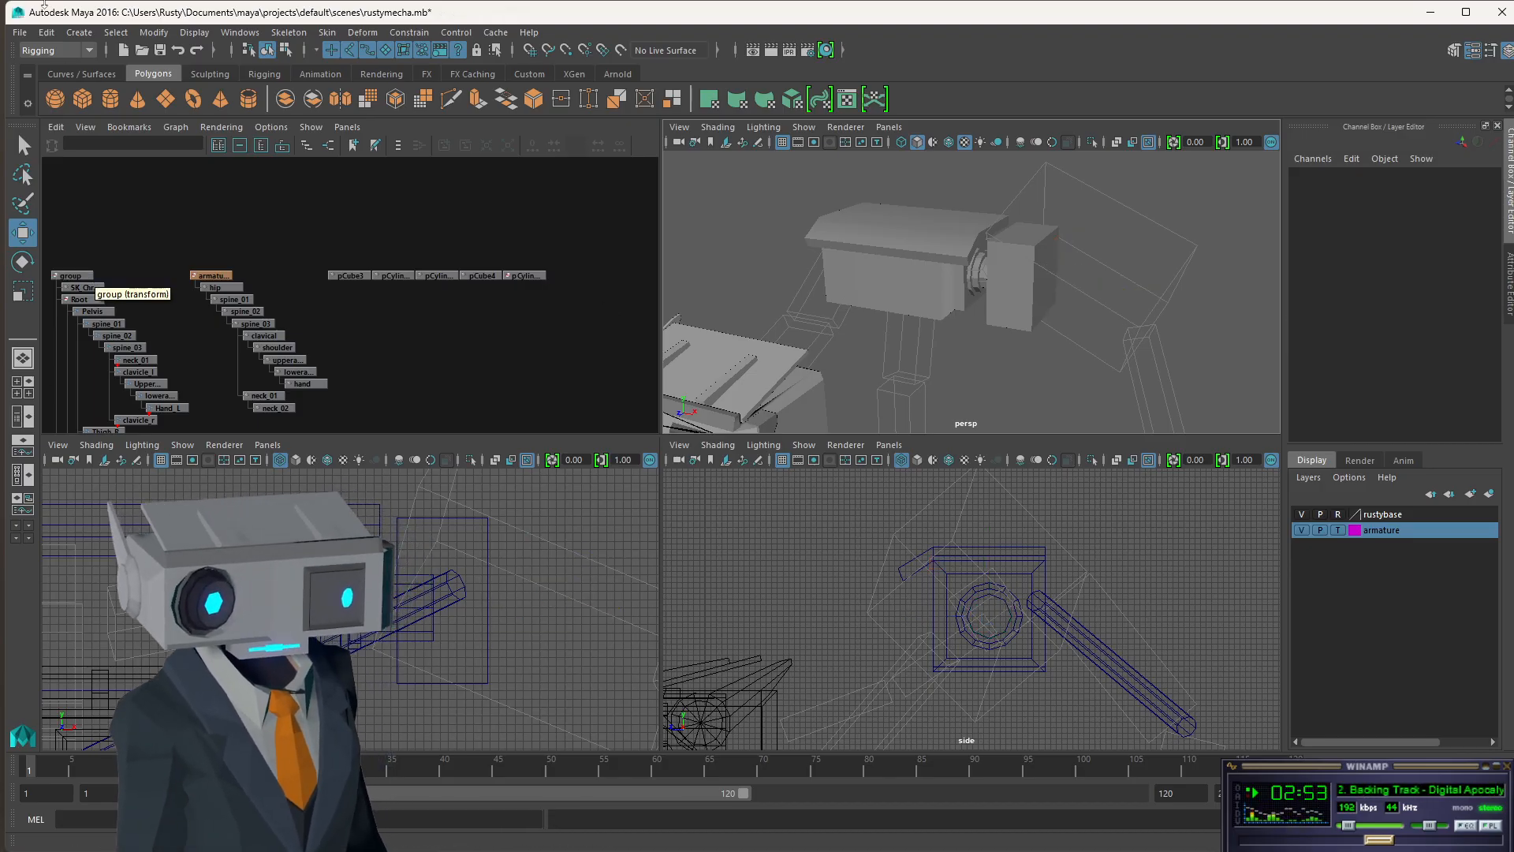
- Create a new polygon cylinder and move it up near the shoulder cube, to about X 66.6 and Y 202.2
{"action": "left_click", "coordinate": [113, 100]}
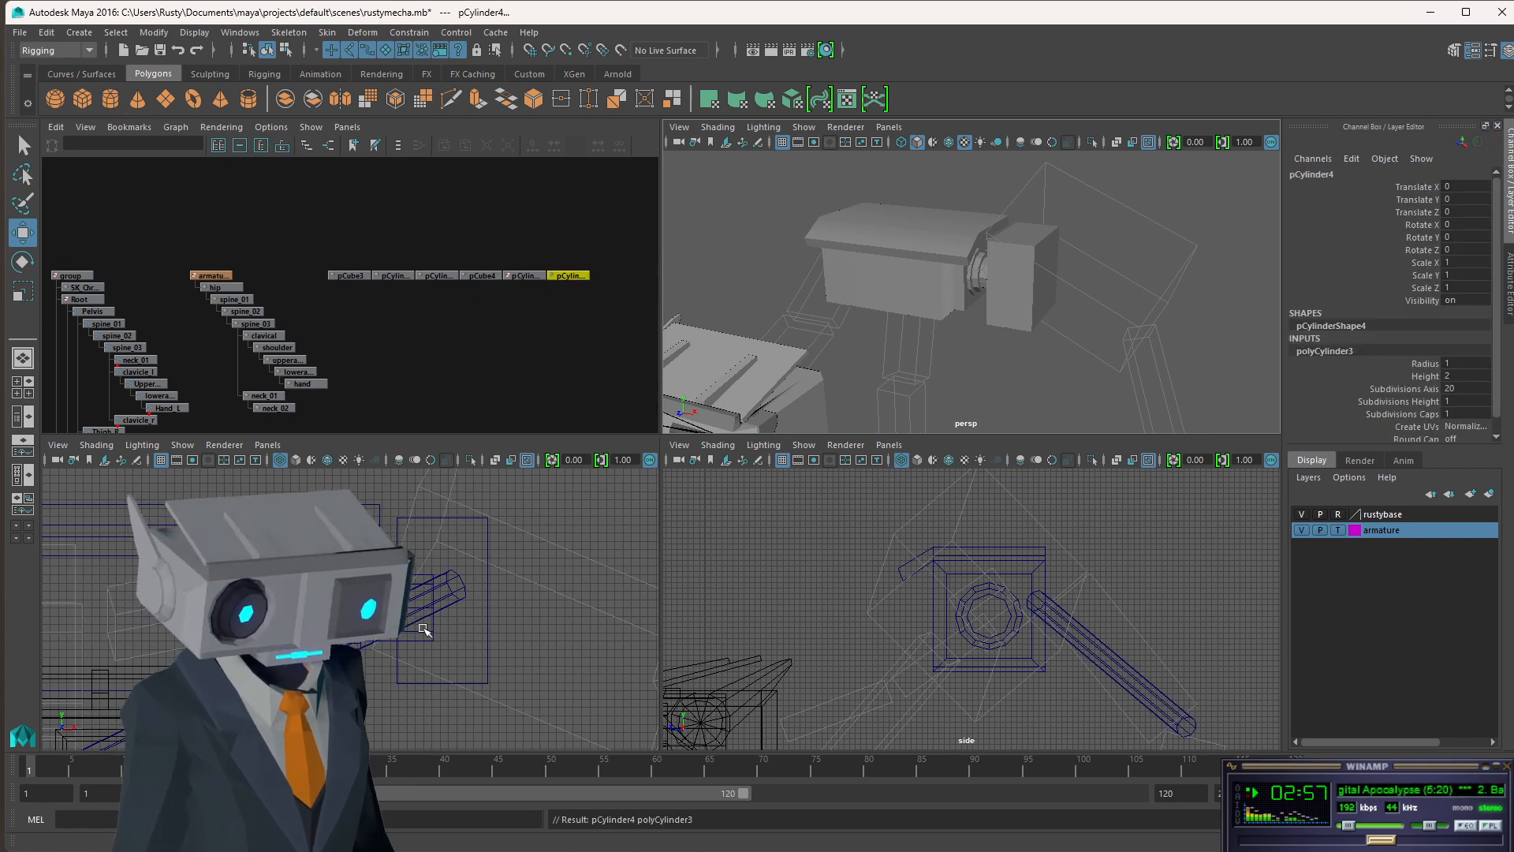
{"action": "key", "text": "f"}
{"action": "scroll", "coordinate": [414, 623], "scroll_direction": "down", "scroll_amount": 10}
{"action": "left_click_drag", "start_coordinate": [426, 608], "coordinate": [433, 545]}
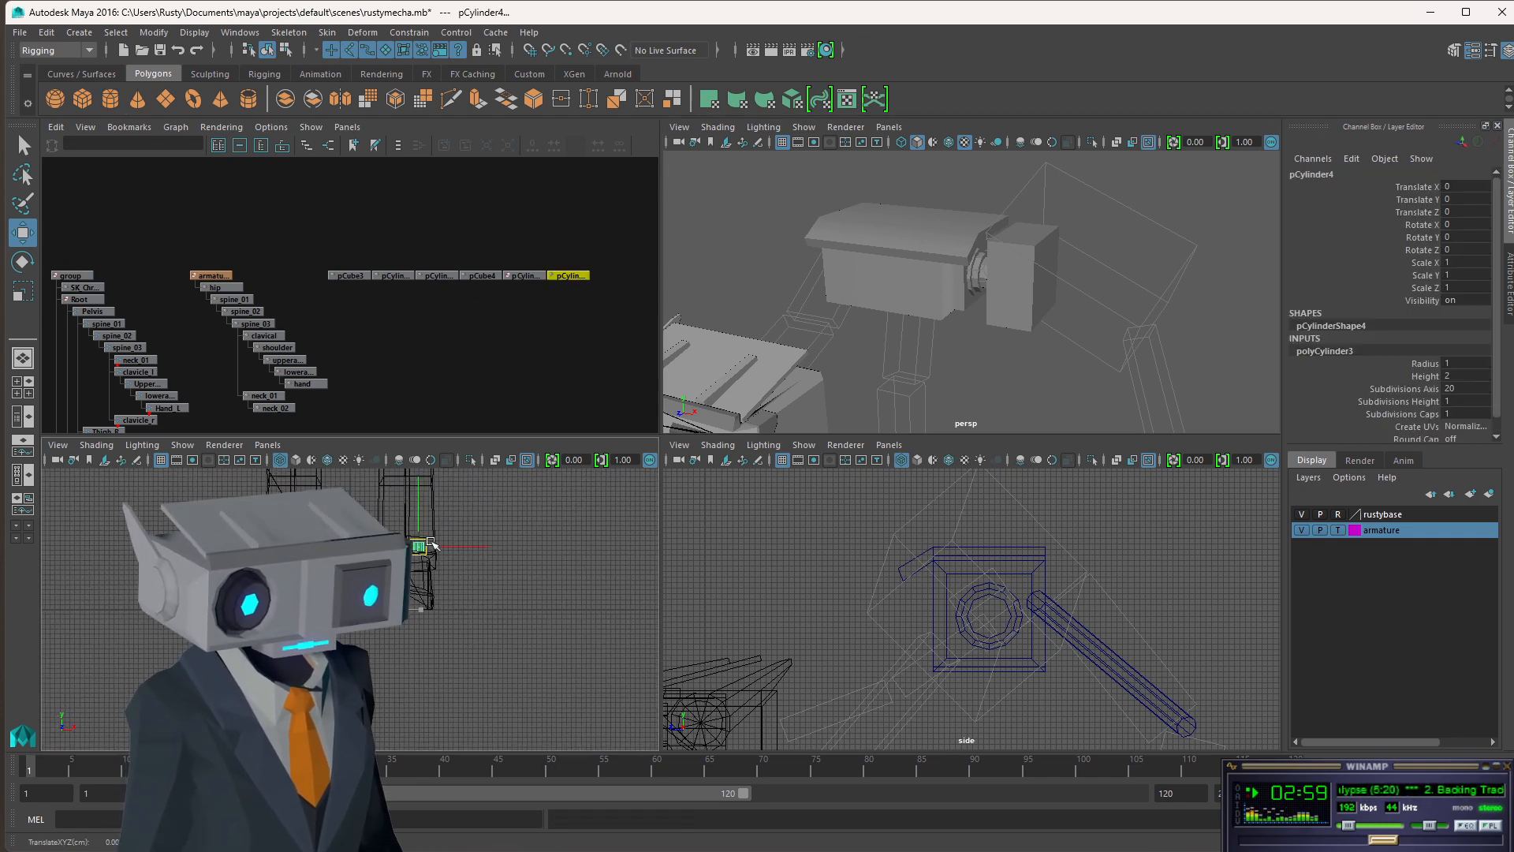
{"action": "left_click_drag", "start_coordinate": [506, 299], "coordinate": [504, 303]}
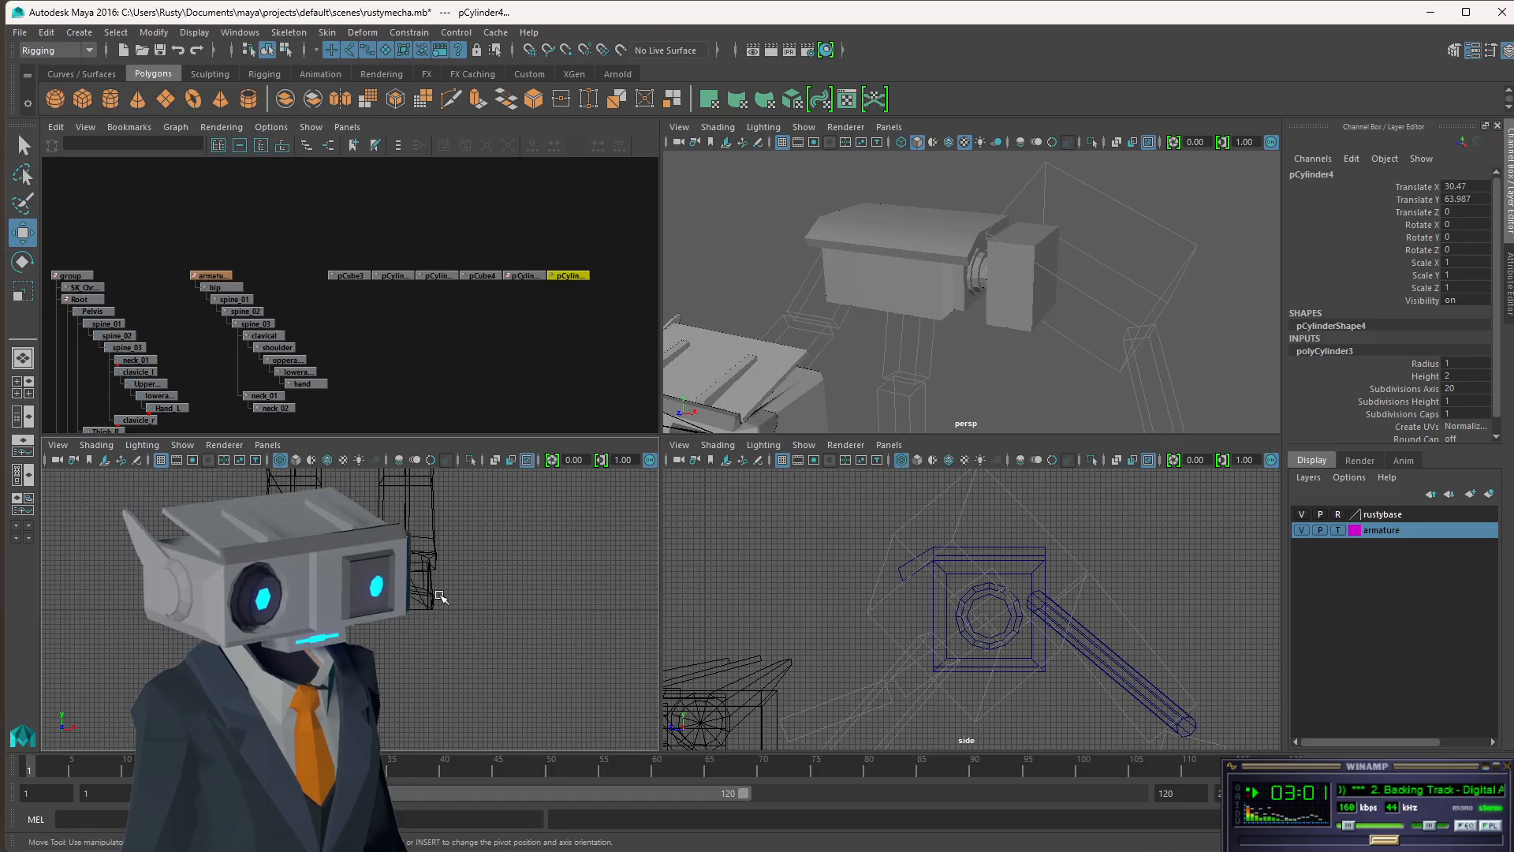
{"action": "key", "text": "f"}
{"action": "scroll", "coordinate": [473, 579], "scroll_direction": "down", "scroll_amount": 8}
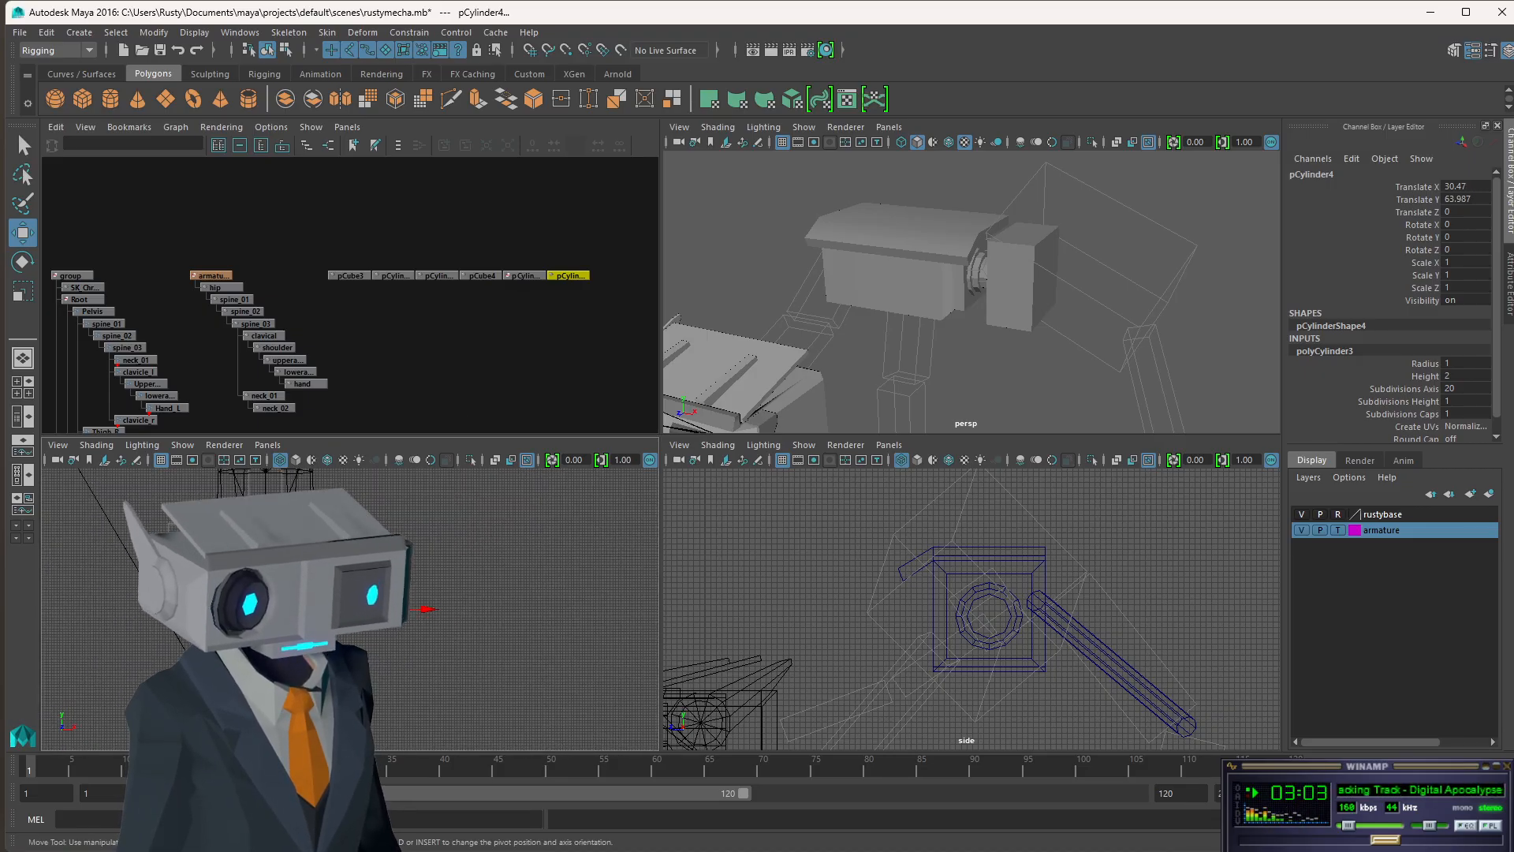
{"action": "left_click_drag", "start_coordinate": [350, 609], "coordinate": [378, 509]}
{"action": "scroll", "coordinate": [378, 508], "scroll_direction": "down", "scroll_amount": 6}
{"action": "left_click_drag", "start_coordinate": [357, 577], "coordinate": [374, 517]}
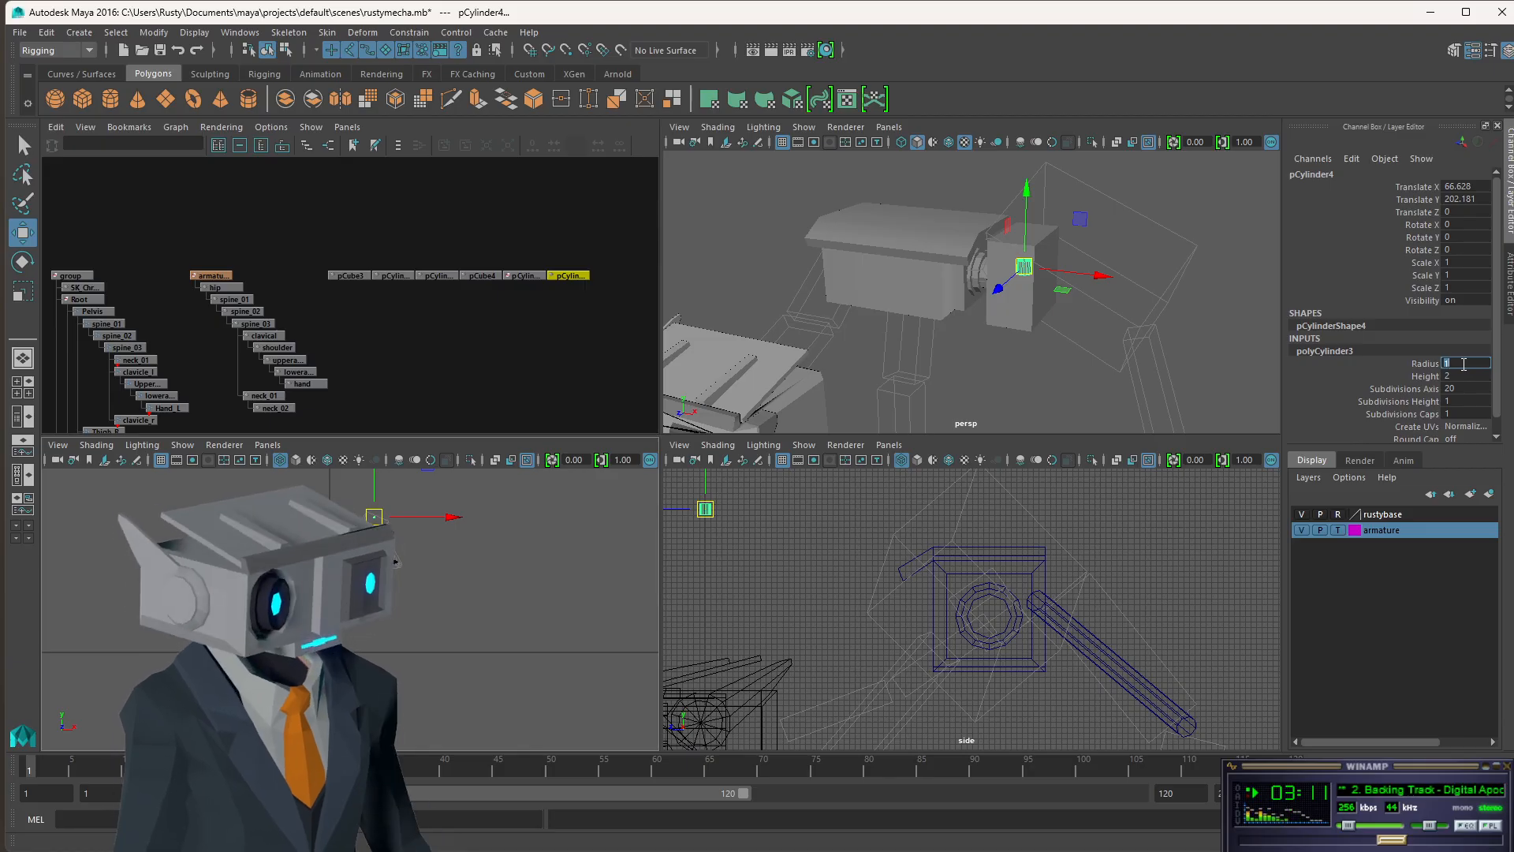
- Set the new cylinder's radius to 8, its axis subdivisions to 8 and its cap subdivisions to 0
{"action": "key", "text": "Tab"}
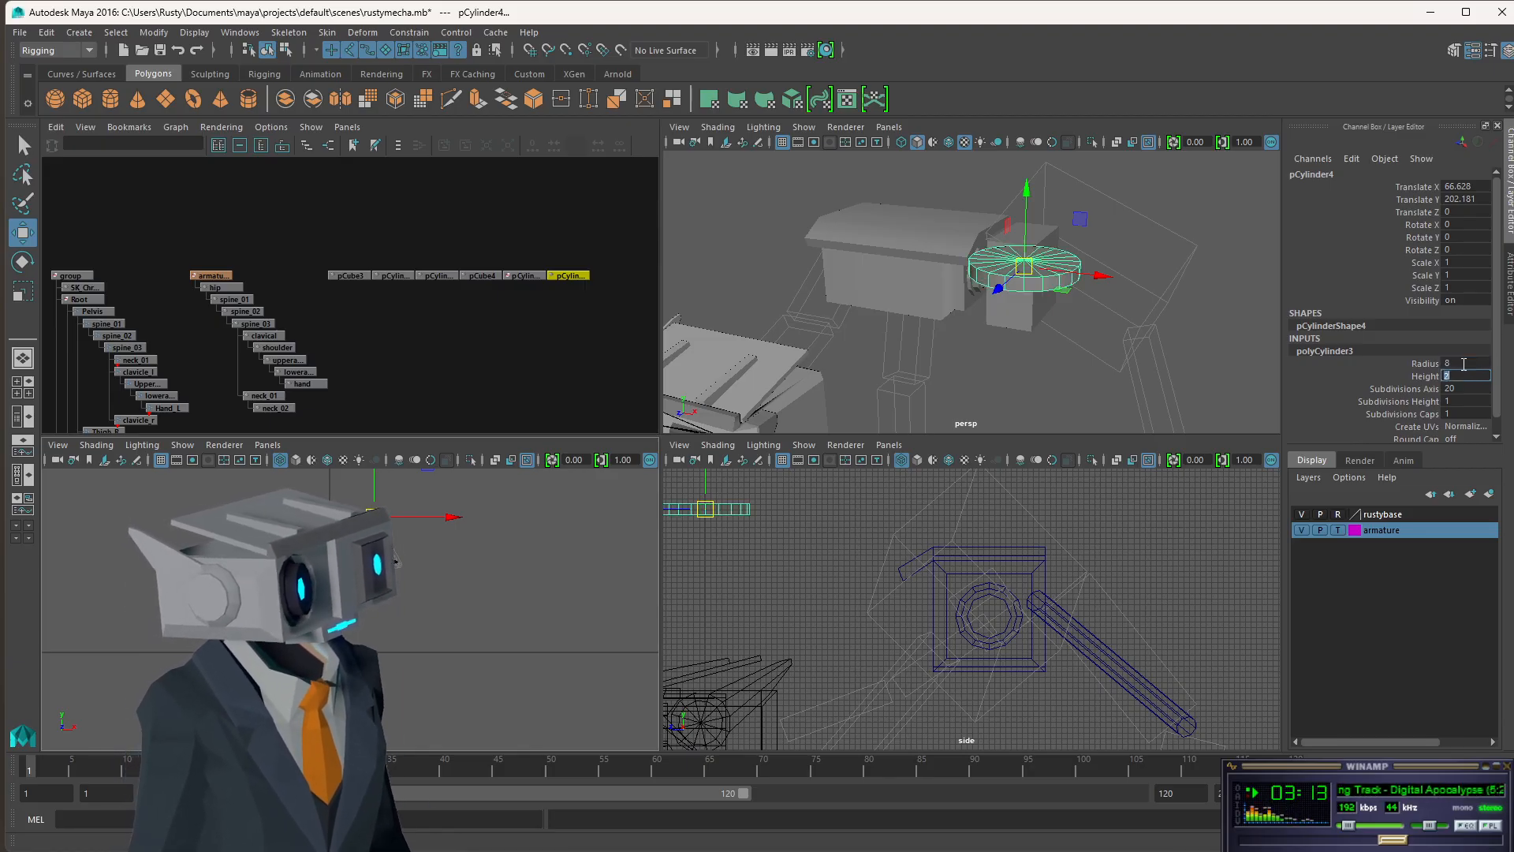
{"action": "key", "text": "Tab"}
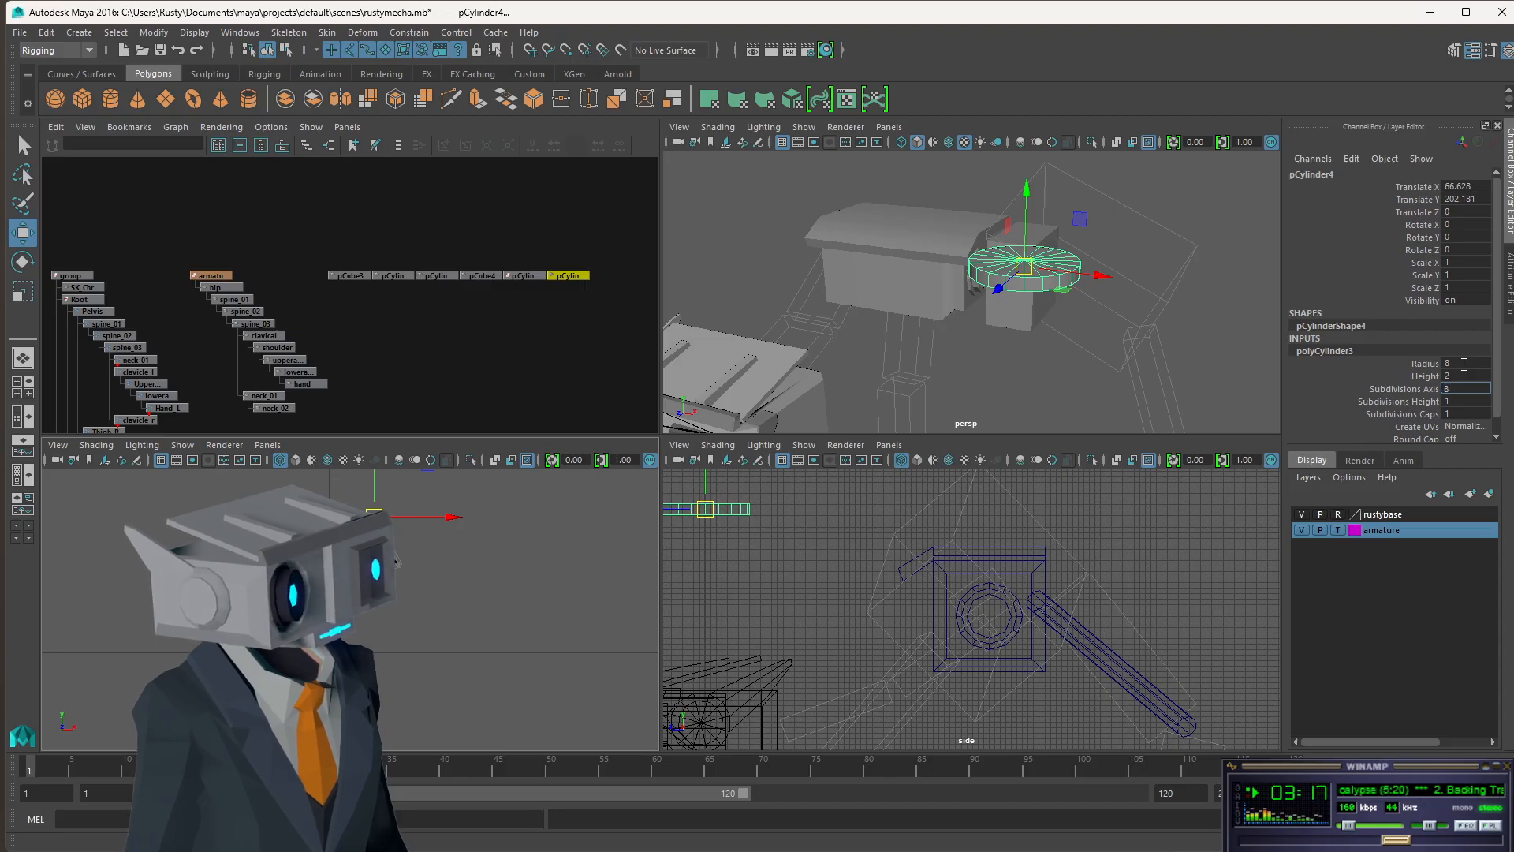
{"action": "type", "text": "8"}
{"action": "key", "text": "Tab"}
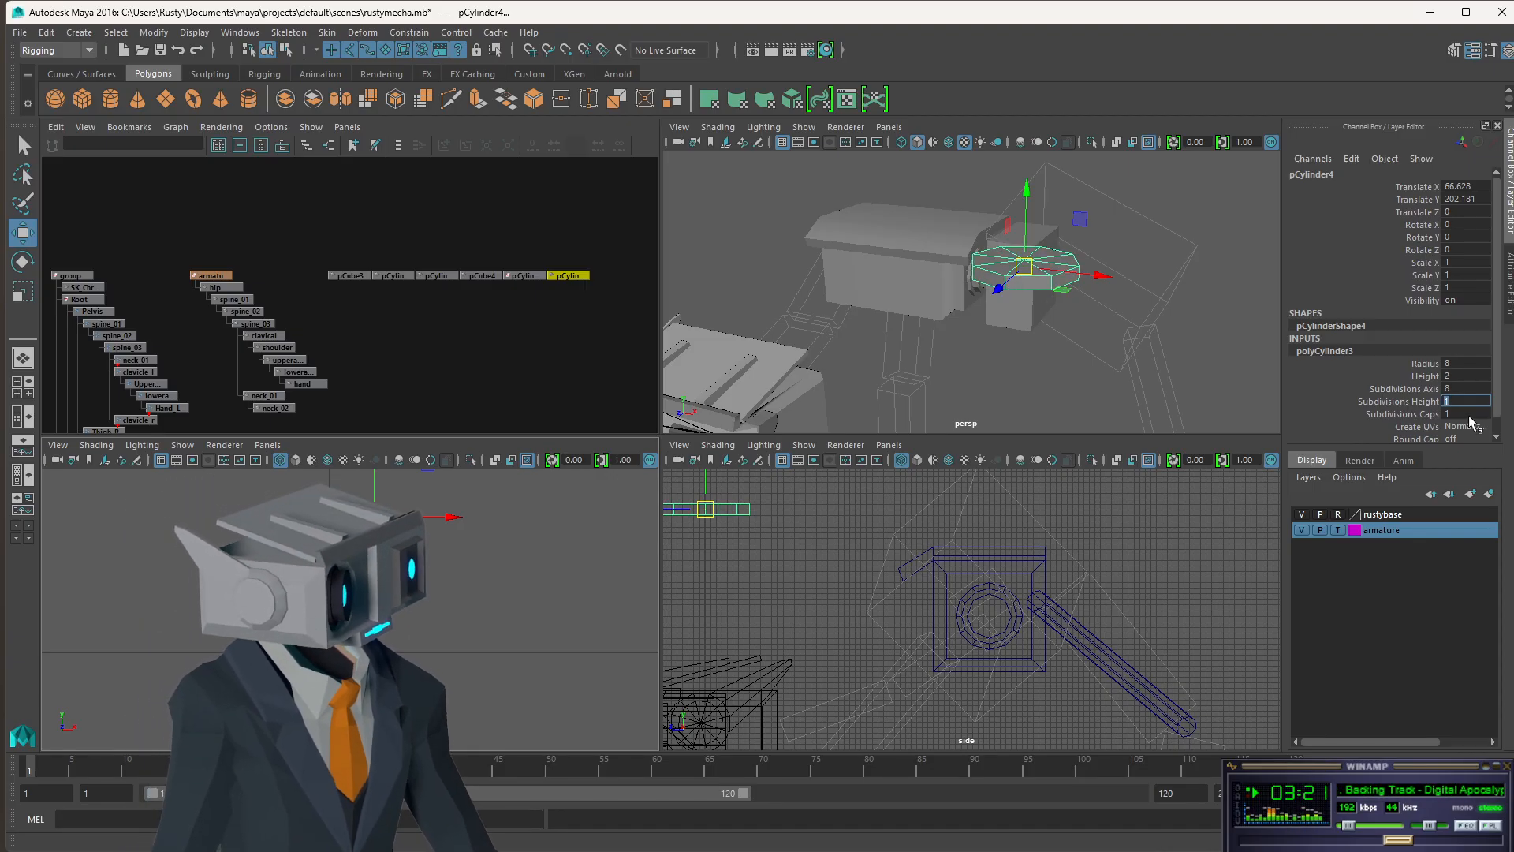
{"action": "key", "text": "Tab"}
{"action": "type", "text": "0"}
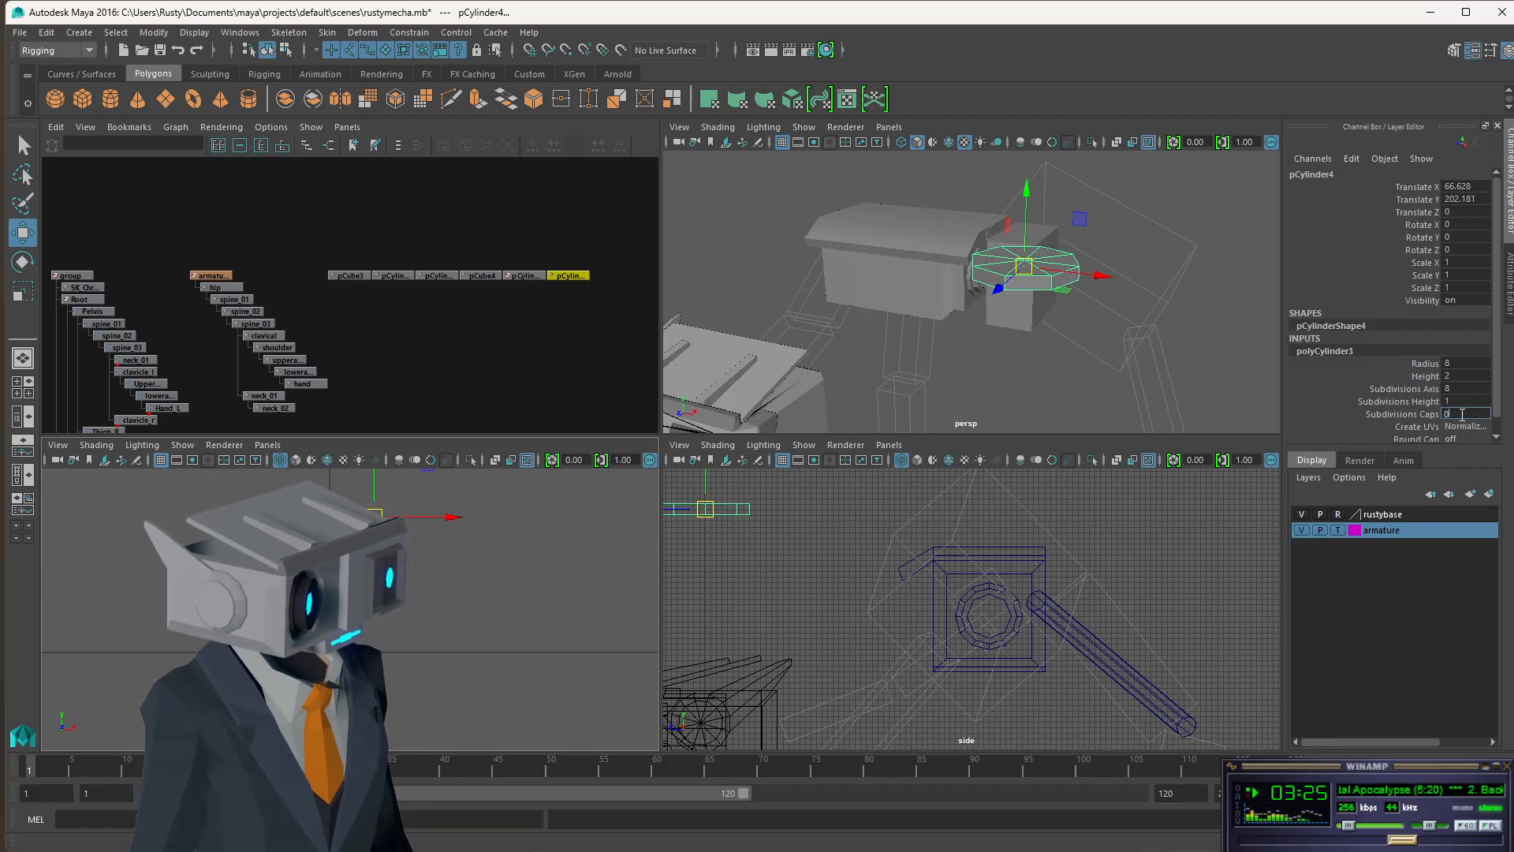
{"action": "left_click", "coordinate": [1462, 425]}
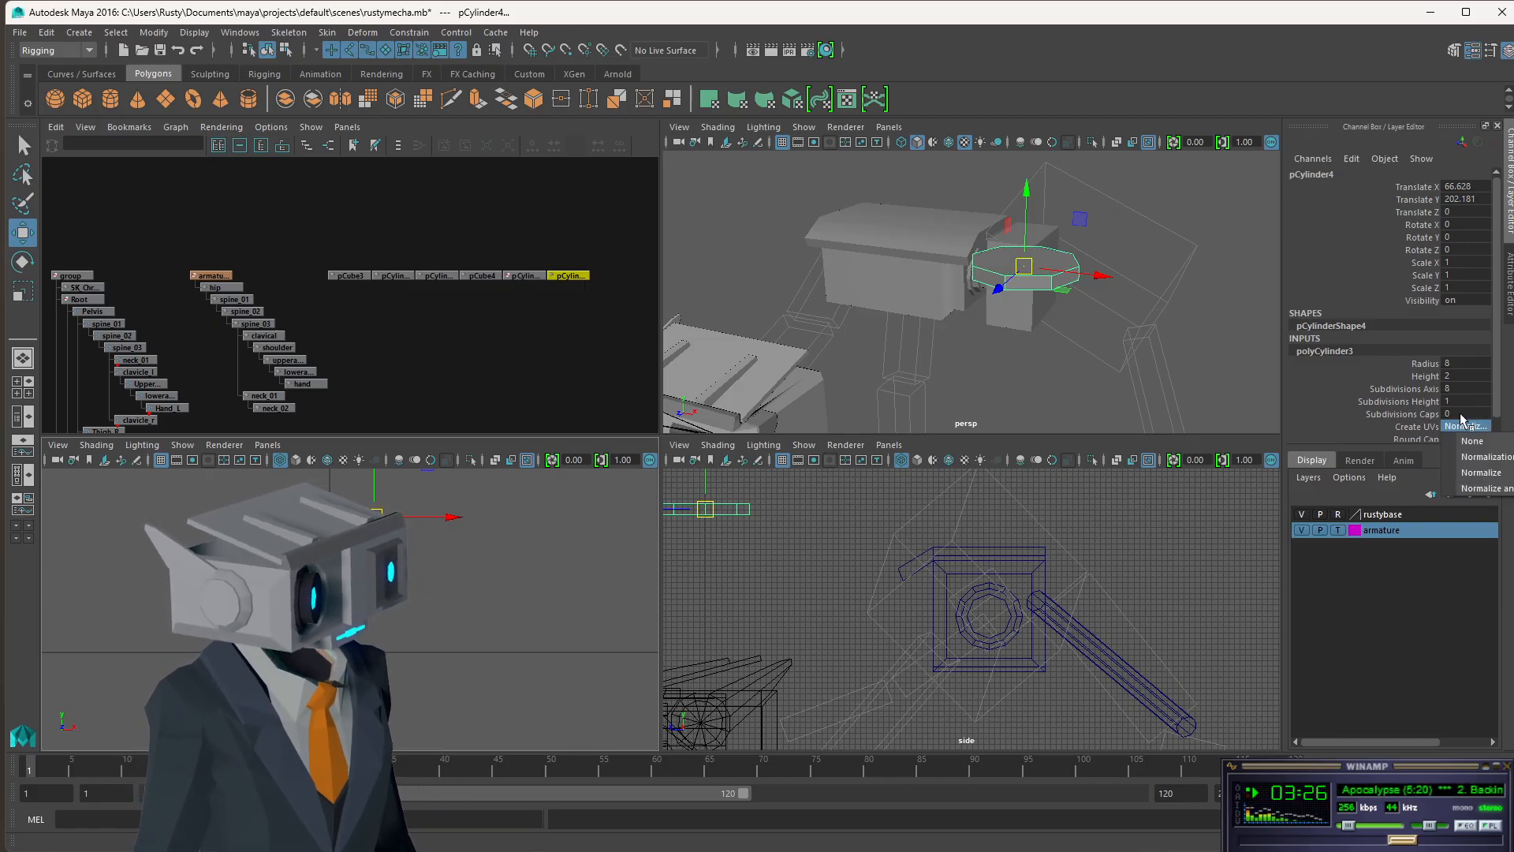
{"action": "left_click", "coordinate": [1356, 348]}
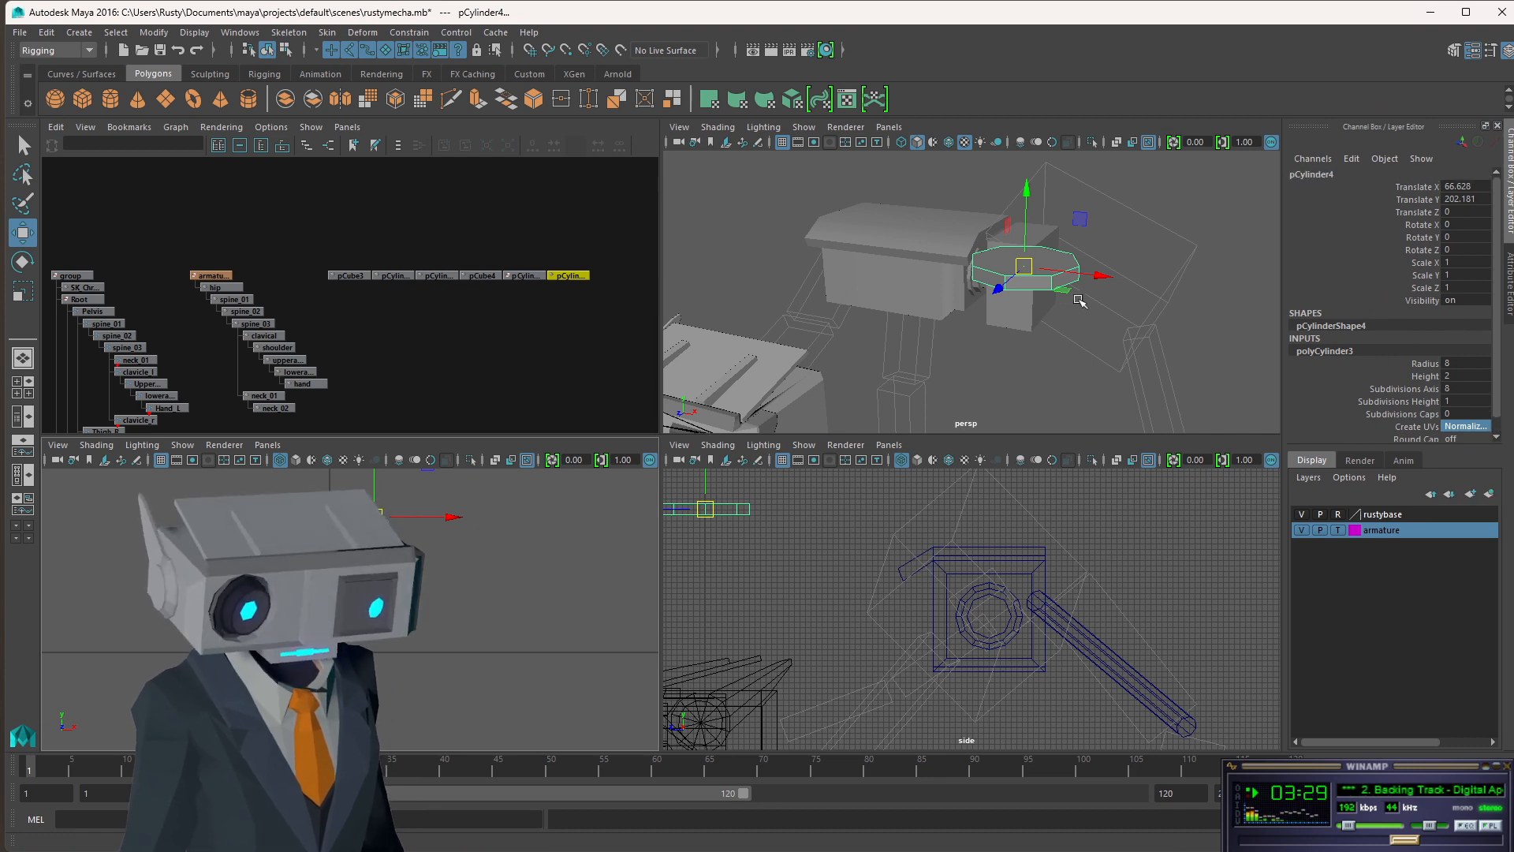
- Move the eight-sided cylinder along X to about 69.7 and set its Z rotation to 90
{"action": "left_click_drag", "start_coordinate": [1063, 256], "coordinate": [1084, 258]}
{"action": "key", "text": "r"}
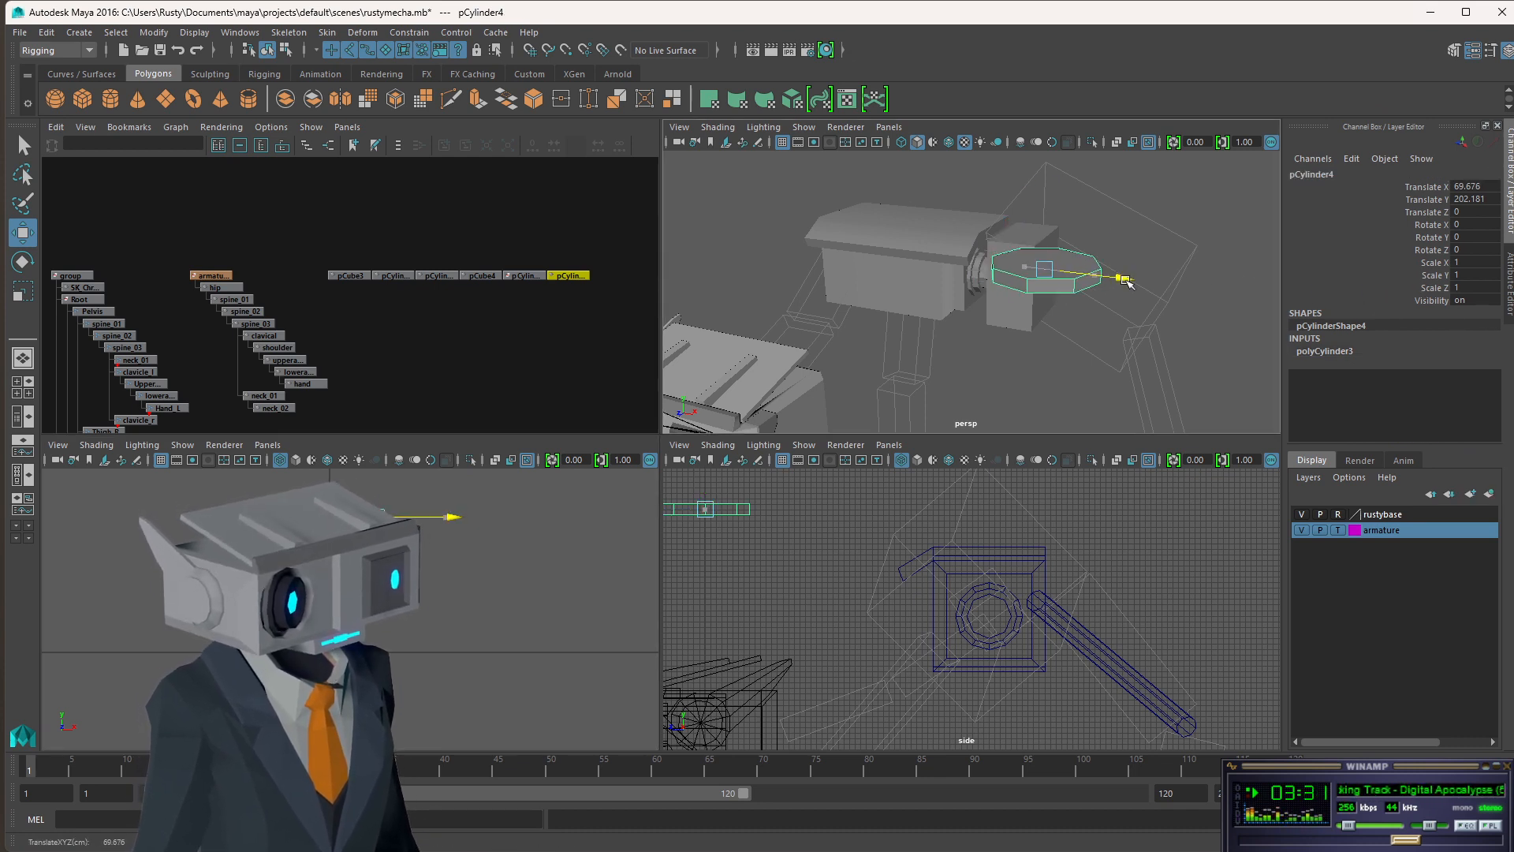
{"action": "key", "text": "e"}
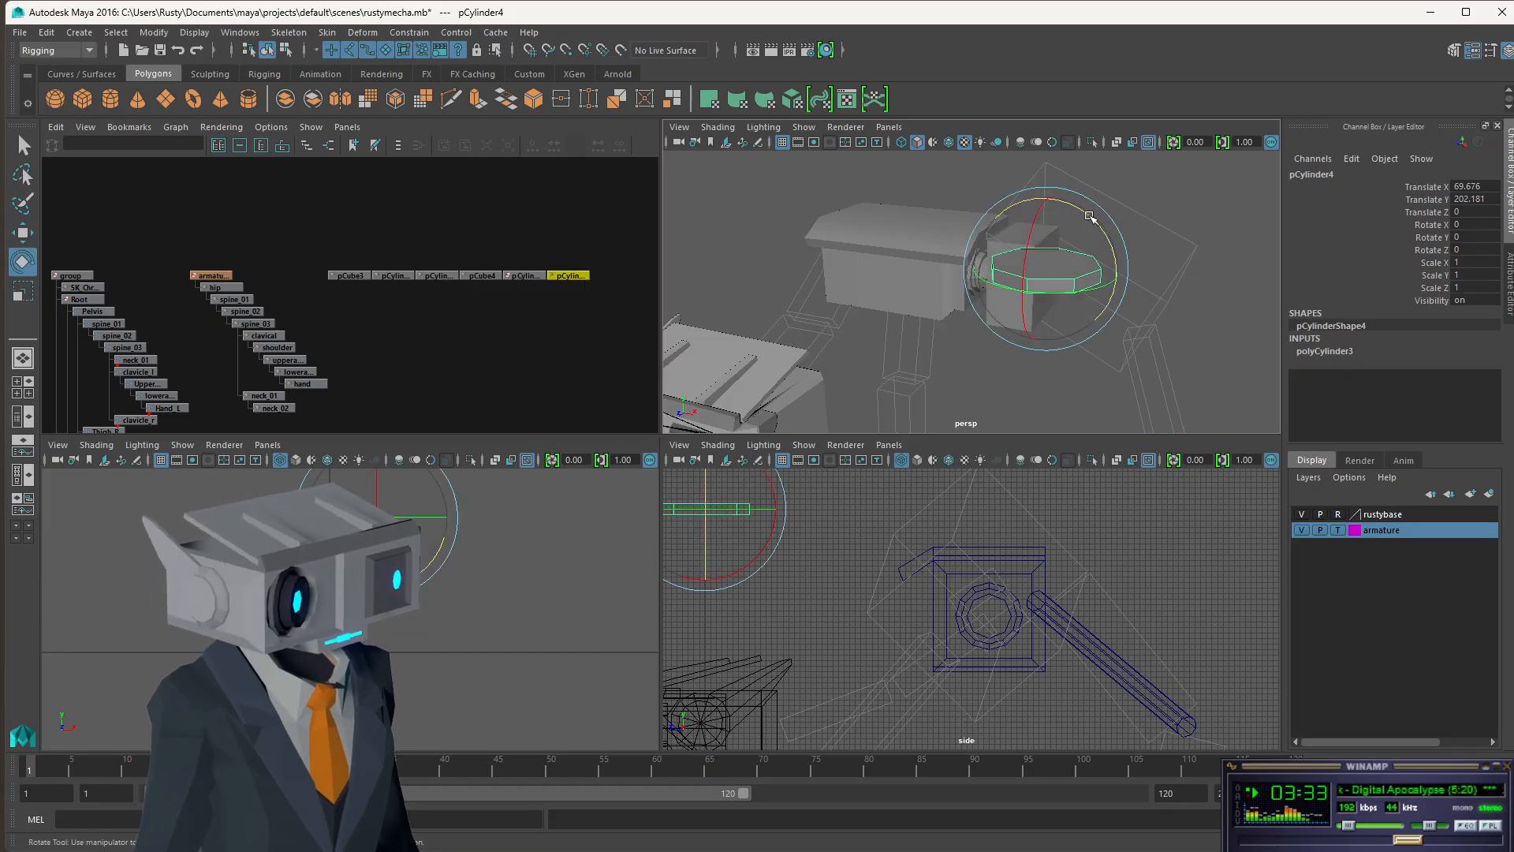
{"action": "left_click_drag", "start_coordinate": [1096, 224], "coordinate": [1164, 304]}
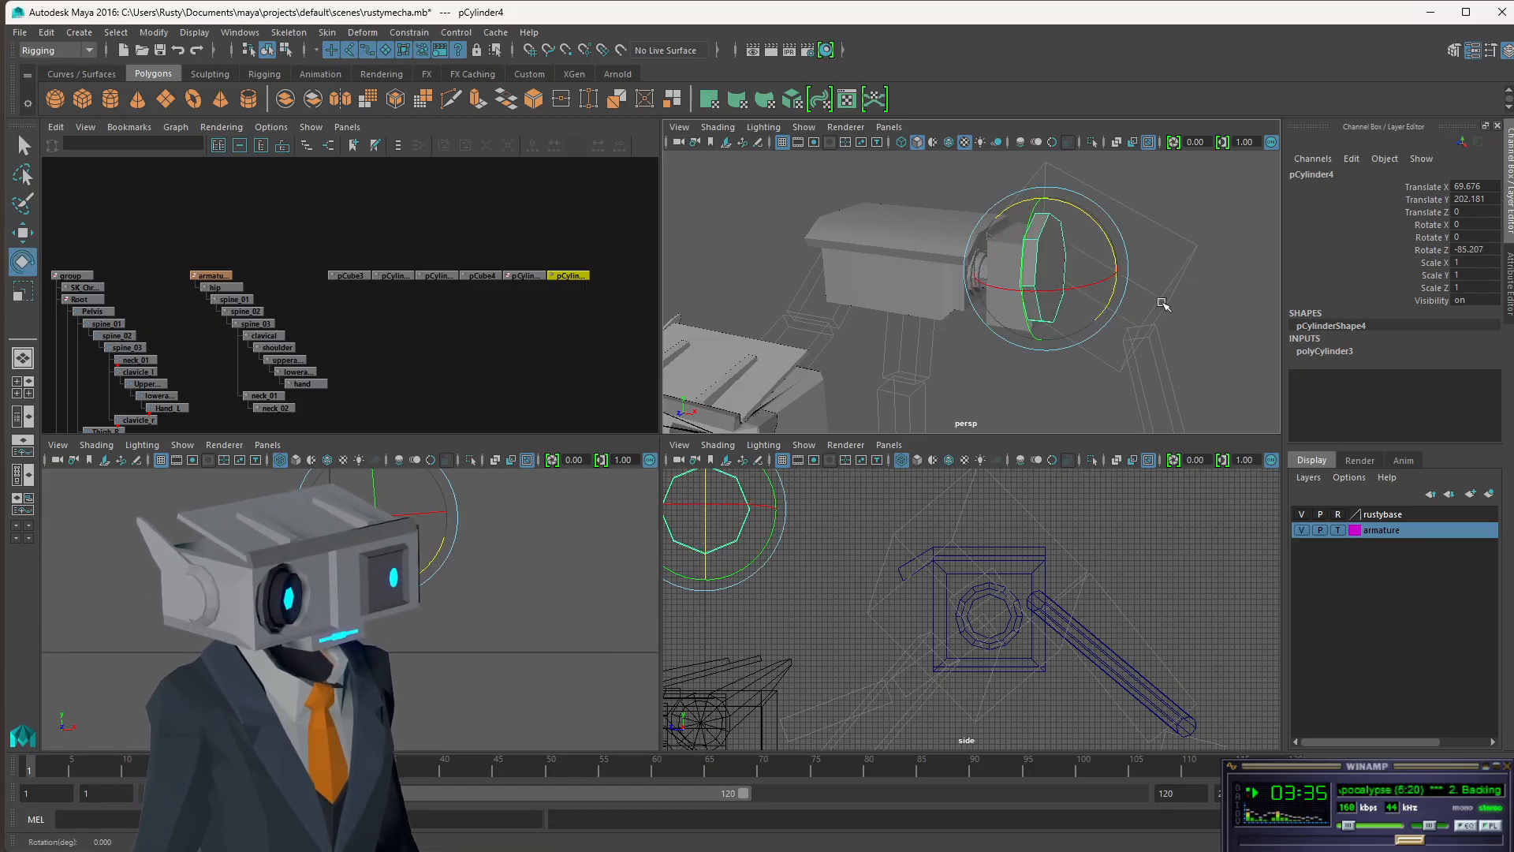
{"action": "double_click", "coordinate": [1481, 251]}
{"action": "type", "text": "90"}
{"action": "key", "text": "Return"}
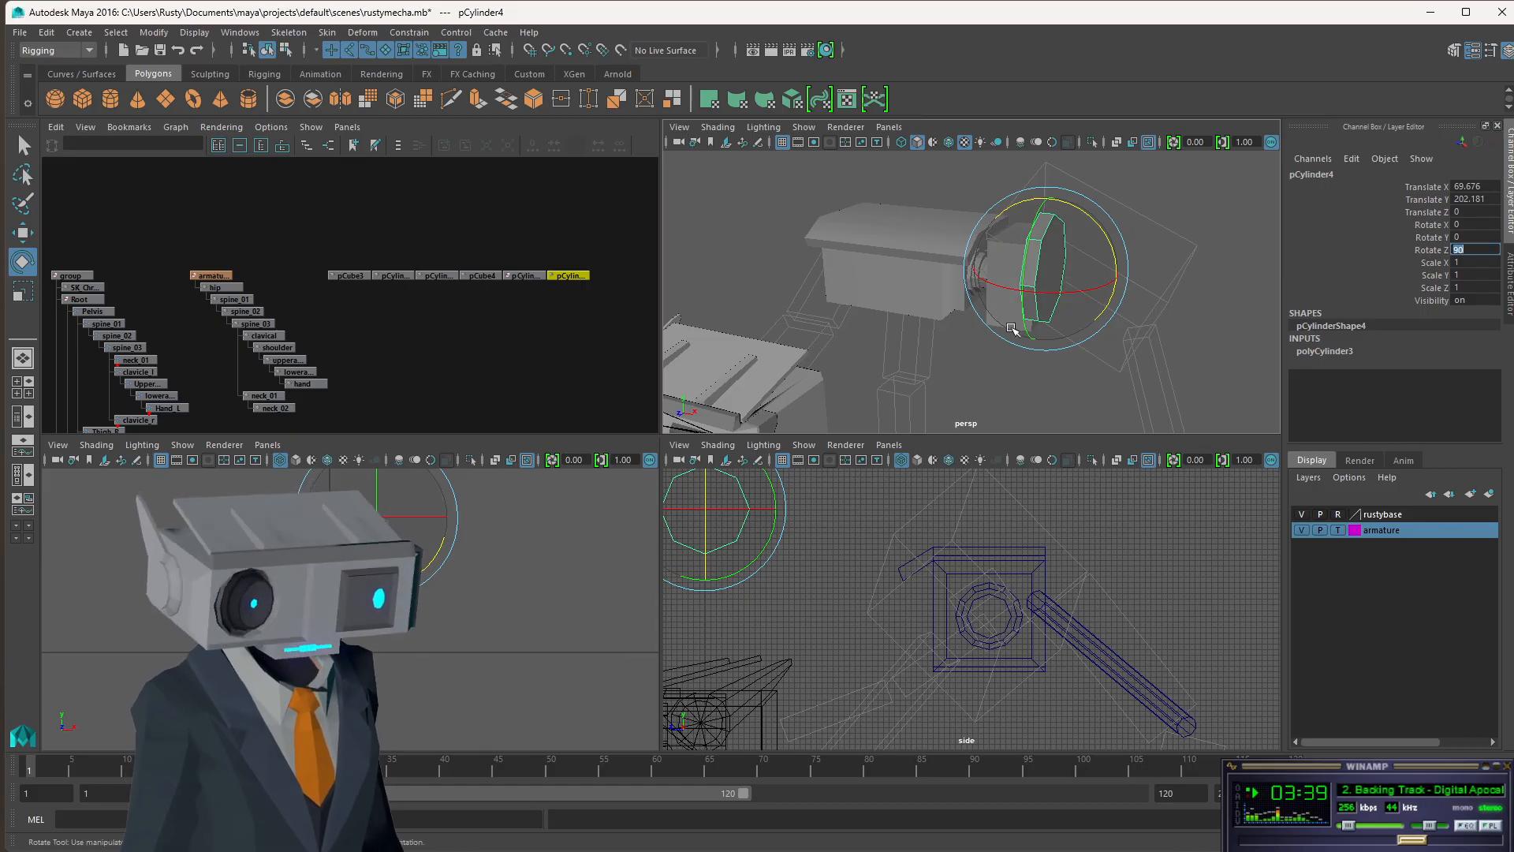
{"action": "type", "text": "w"}
{"action": "left_click", "coordinate": [1134, 340]}
{"action": "left_click", "coordinate": [1049, 276]}
{"action": "key", "text": "w"}
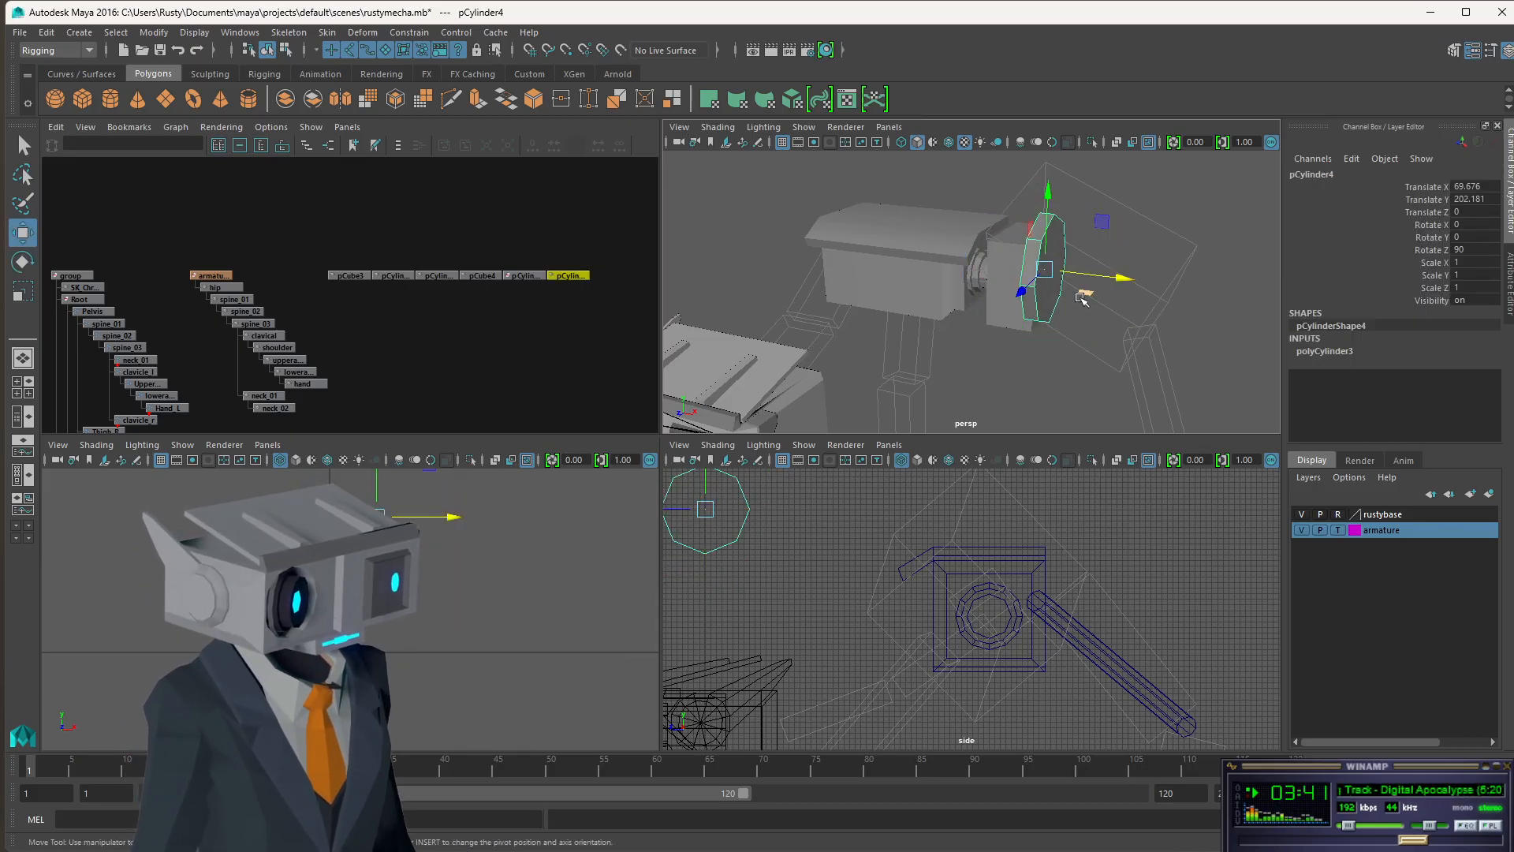
- Move the cylinder beside the shoulder cube's outer face, to about X 57, Y 185.1 and Z -50.1
{"action": "mouse_move", "coordinate": [1013, 323]}
{"action": "left_mouse_down", "text": "alt"}
{"action": "mouse_move", "coordinate": [1112, 335]}
{"action": "mouse_move", "coordinate": [988, 339]}
{"action": "left_mouse_up", "text": "alt"}
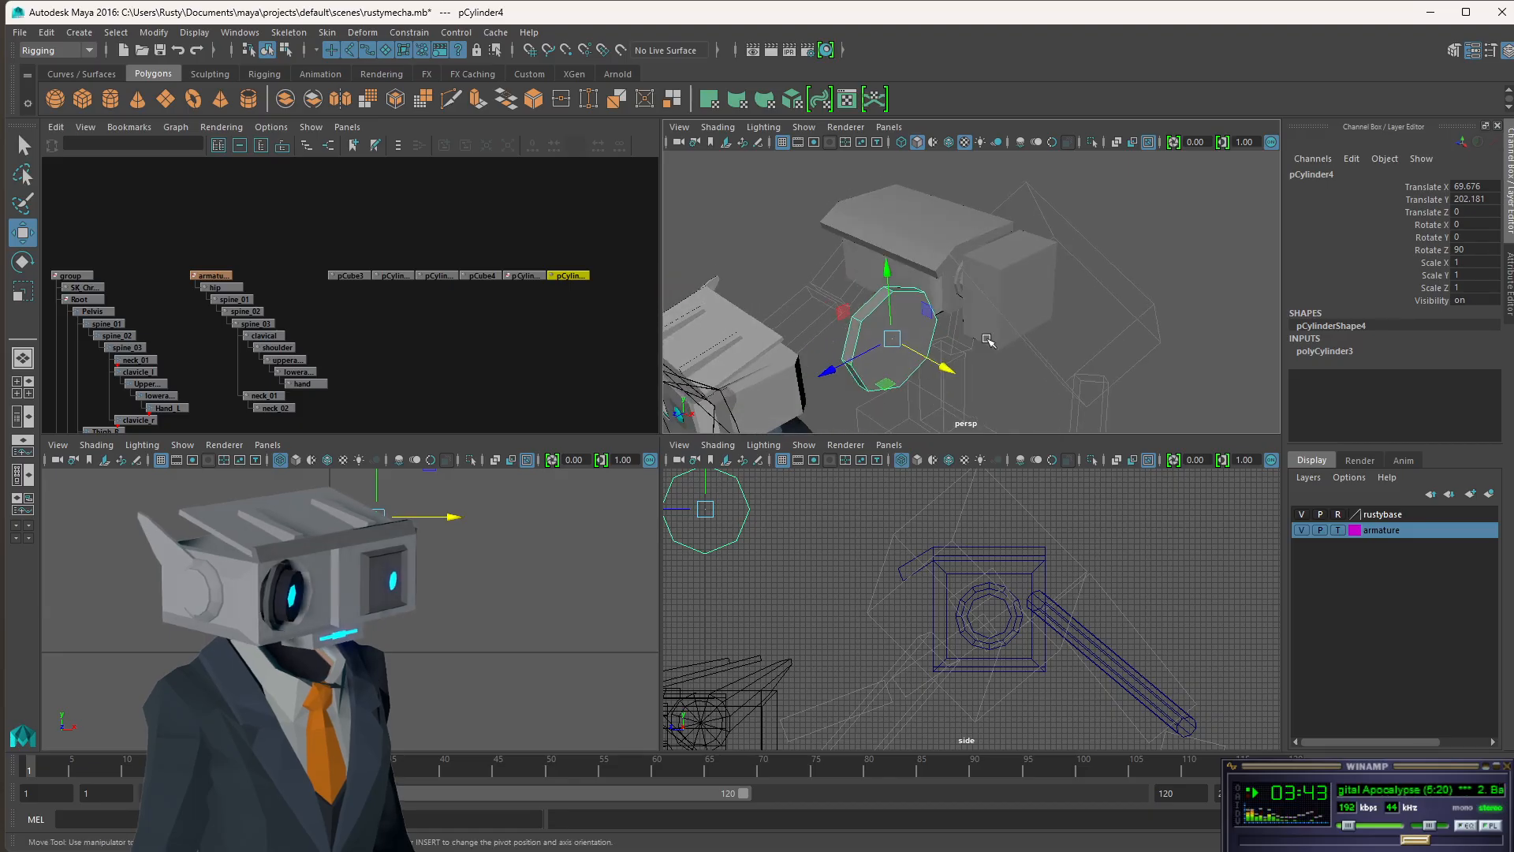
{"action": "scroll", "coordinate": [996, 555], "scroll_direction": "down", "scroll_amount": 3}
{"action": "scroll", "coordinate": [995, 555], "scroll_direction": "down", "scroll_amount": 1}
{"action": "left_click_drag", "start_coordinate": [821, 545], "coordinate": [978, 607]}
{"action": "left_click_drag", "start_coordinate": [1160, 345], "coordinate": [1090, 311]}
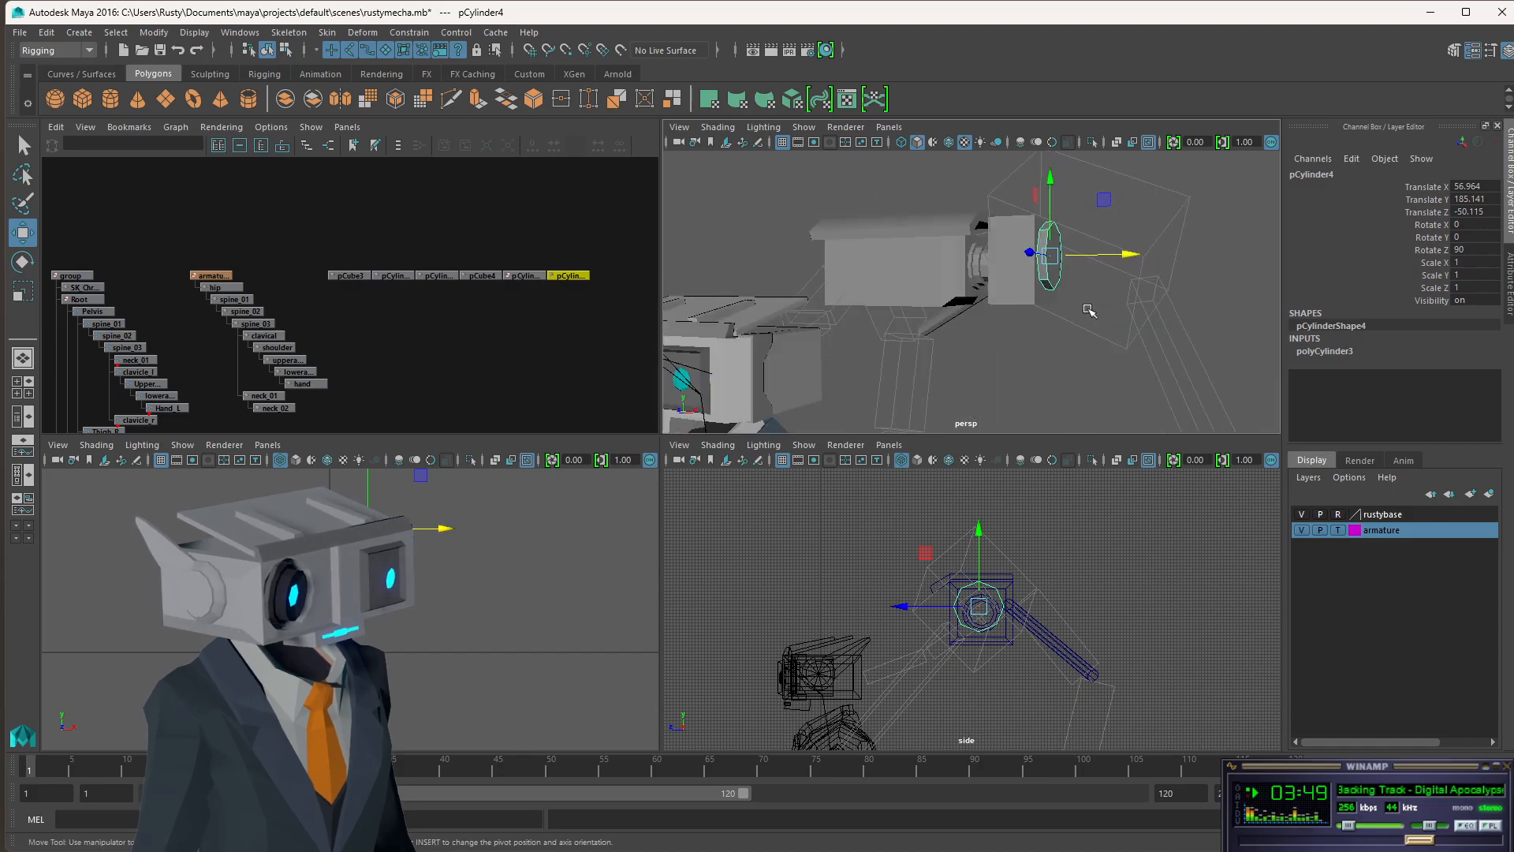
- Center the cylinder on the joint rings in the side view, to about Y 182.7 and Z -51.0
{"action": "key", "text": "f"}
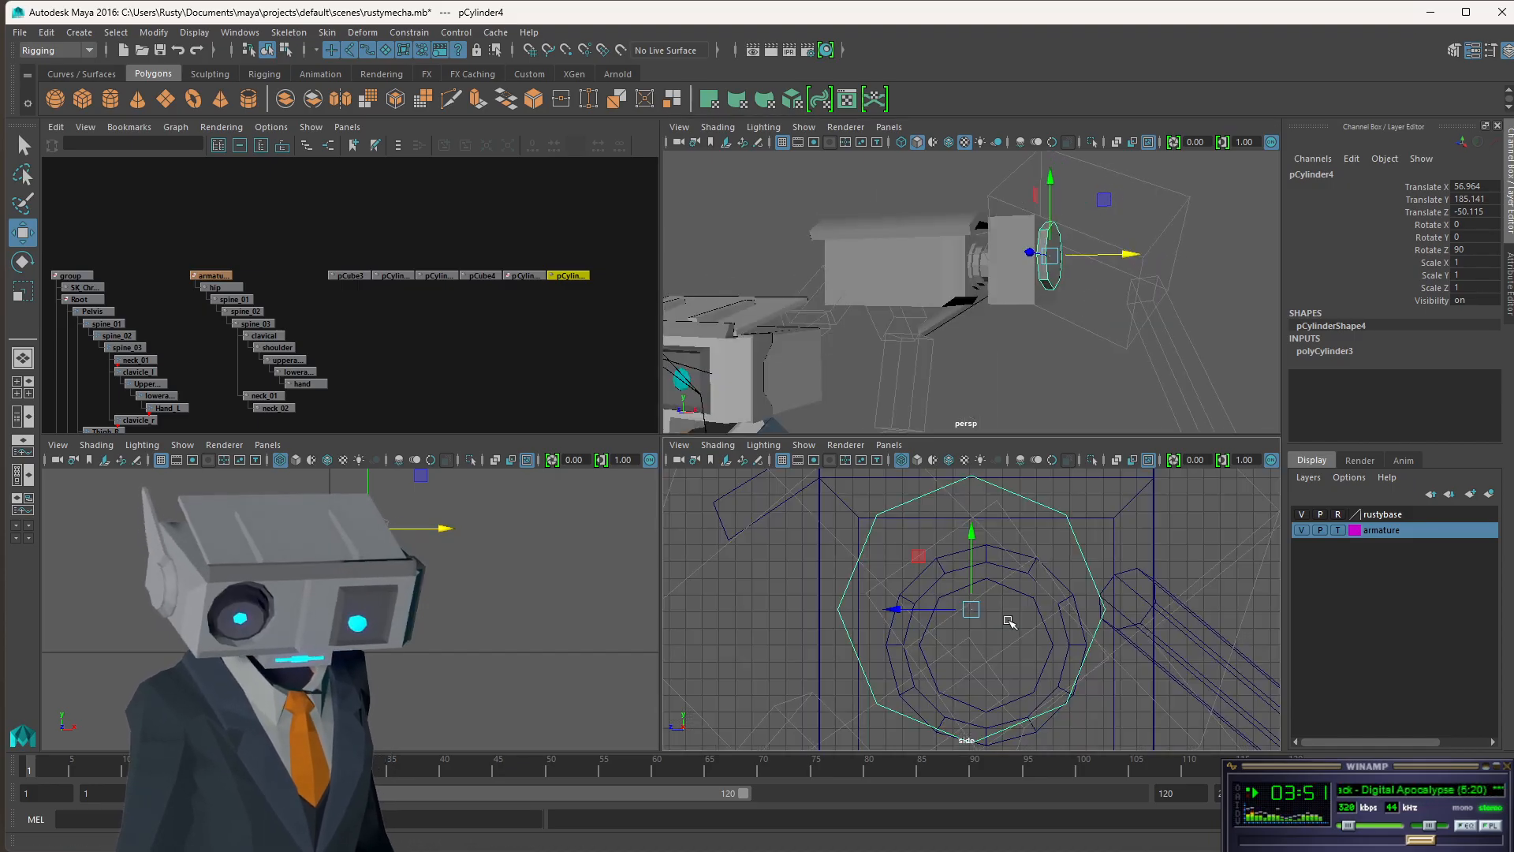
{"action": "left_click_drag", "start_coordinate": [972, 611], "coordinate": [984, 647]}
{"action": "scroll", "coordinate": [1018, 646], "scroll_direction": "down", "scroll_amount": 2}
{"action": "middle_click_drag", "start_coordinate": [1016, 646], "coordinate": [1079, 613], "text": "alt"}
{"action": "scroll", "coordinate": [1038, 574], "scroll_direction": "up", "scroll_amount": 2}
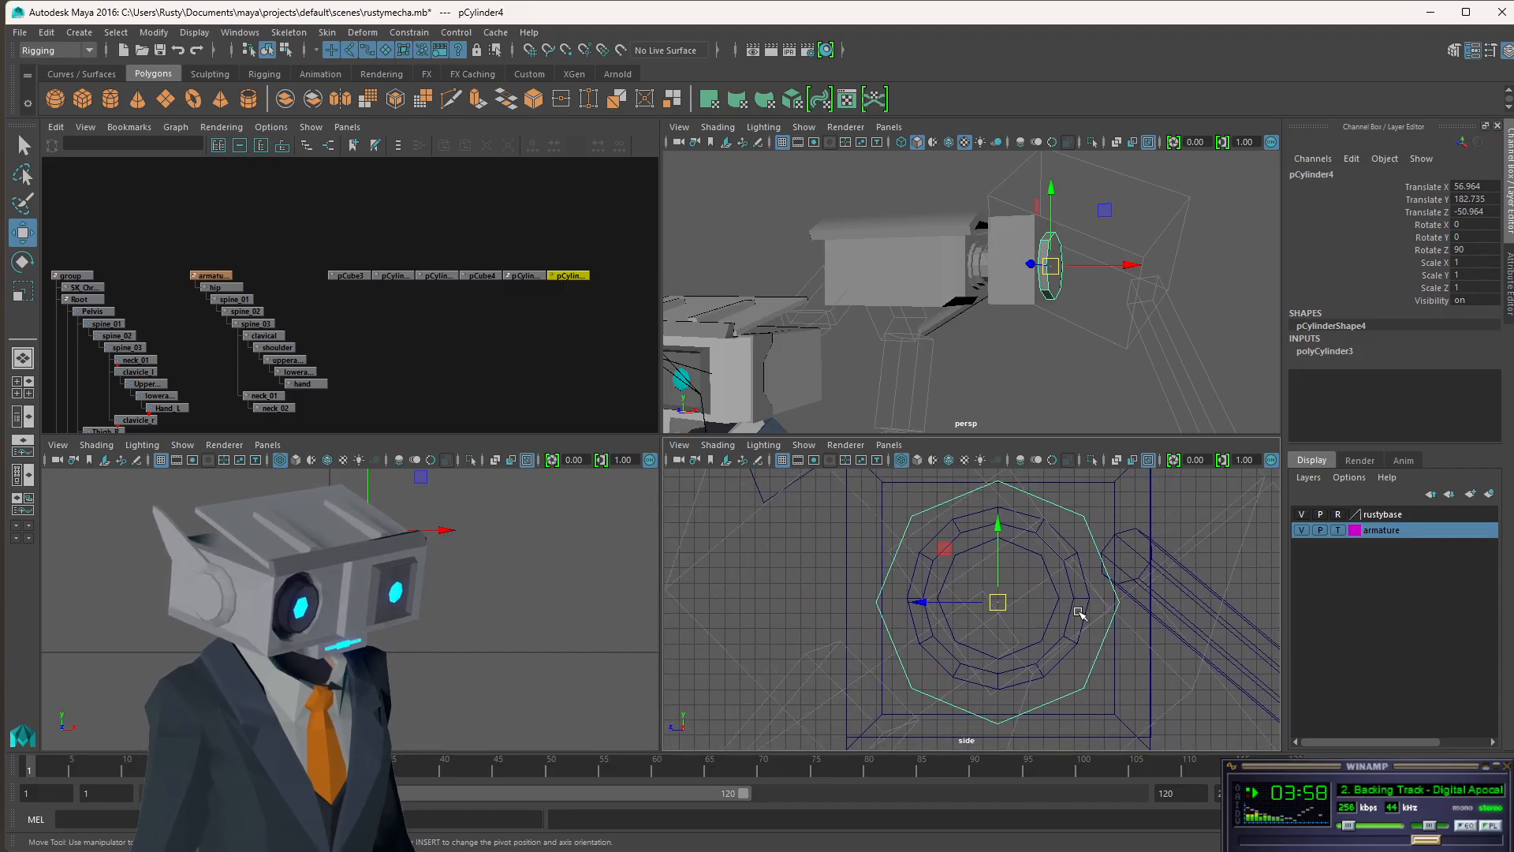
- Try fine-tuning the cylinder's center with view-plane snapping, to about Y 182.99 and Z -51.02
{"action": "left_click", "coordinate": [602, 51]}
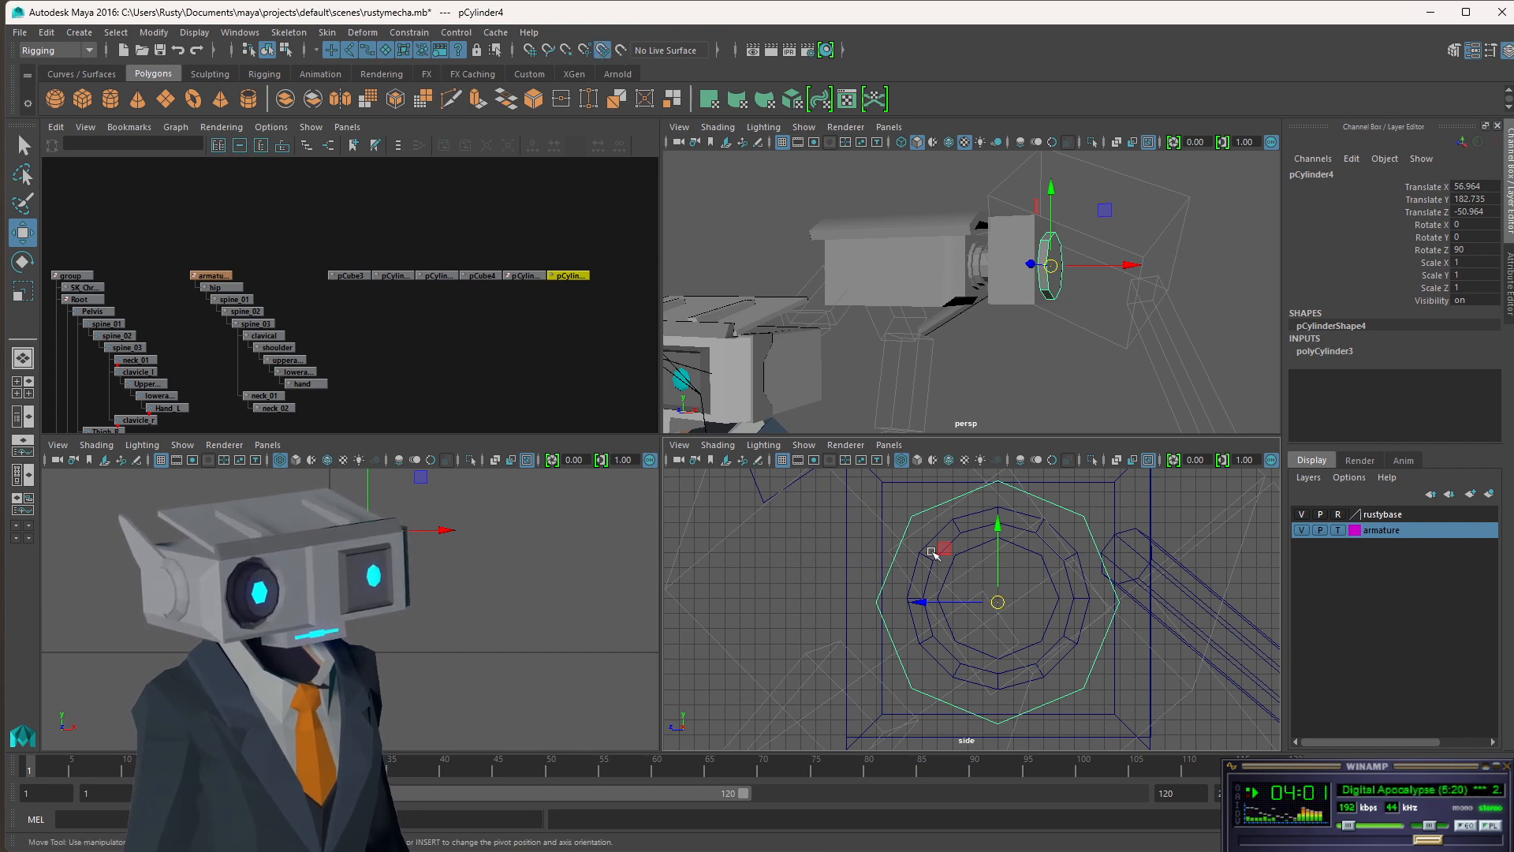
{"action": "key", "text": "space"}
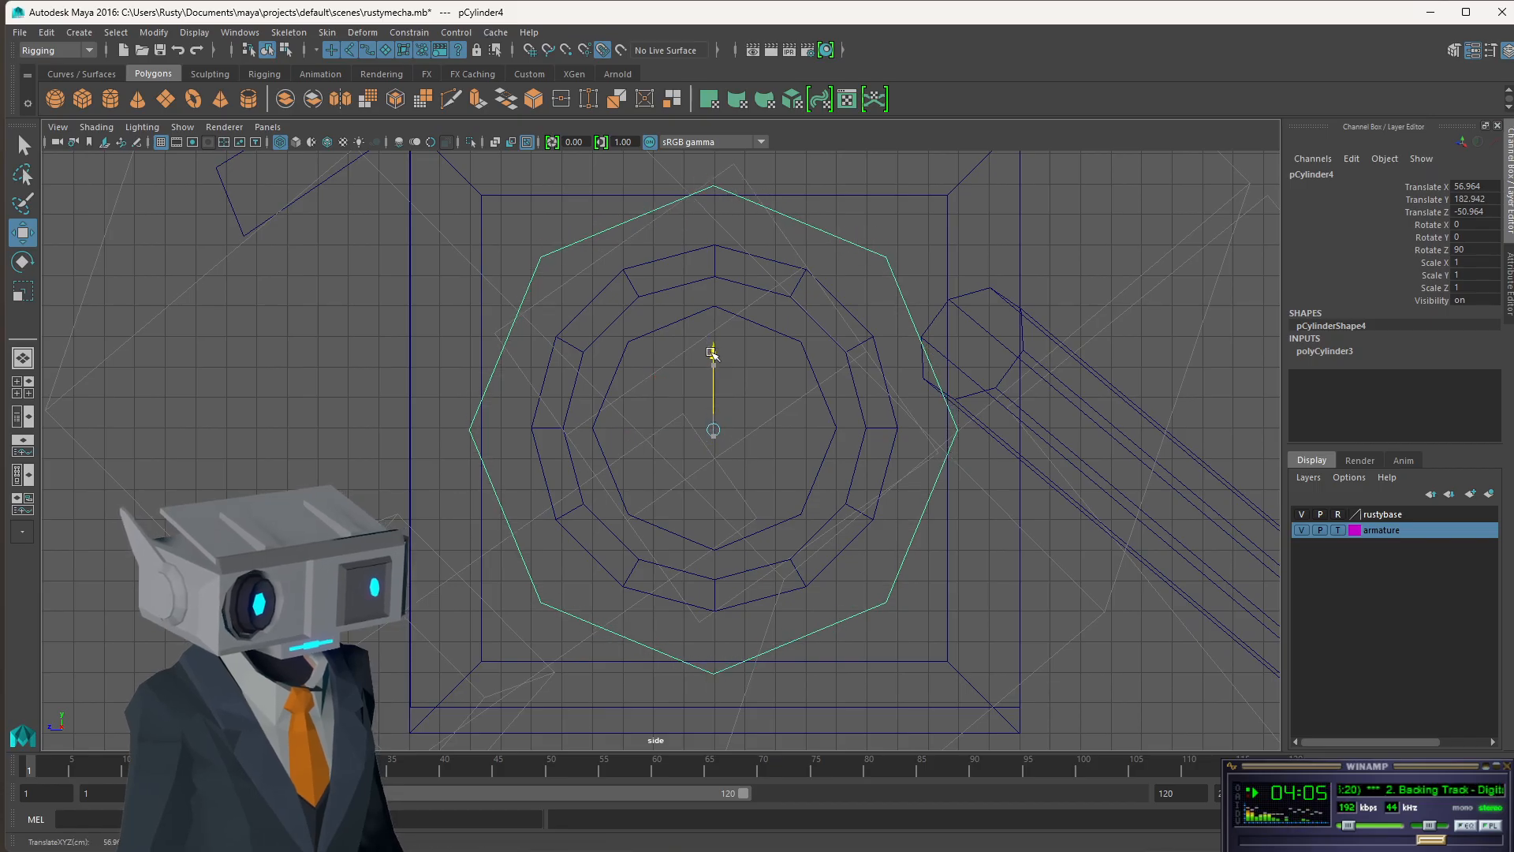
{"action": "mouse_move", "coordinate": [713, 430]}
{"action": "left_mouse_down"}
{"action": "mouse_move", "coordinate": [720, 409]}
{"action": "mouse_move", "coordinate": [670, 401]}
{"action": "mouse_move", "coordinate": [734, 426]}
{"action": "mouse_move", "coordinate": [714, 430]}
{"action": "left_mouse_up"}
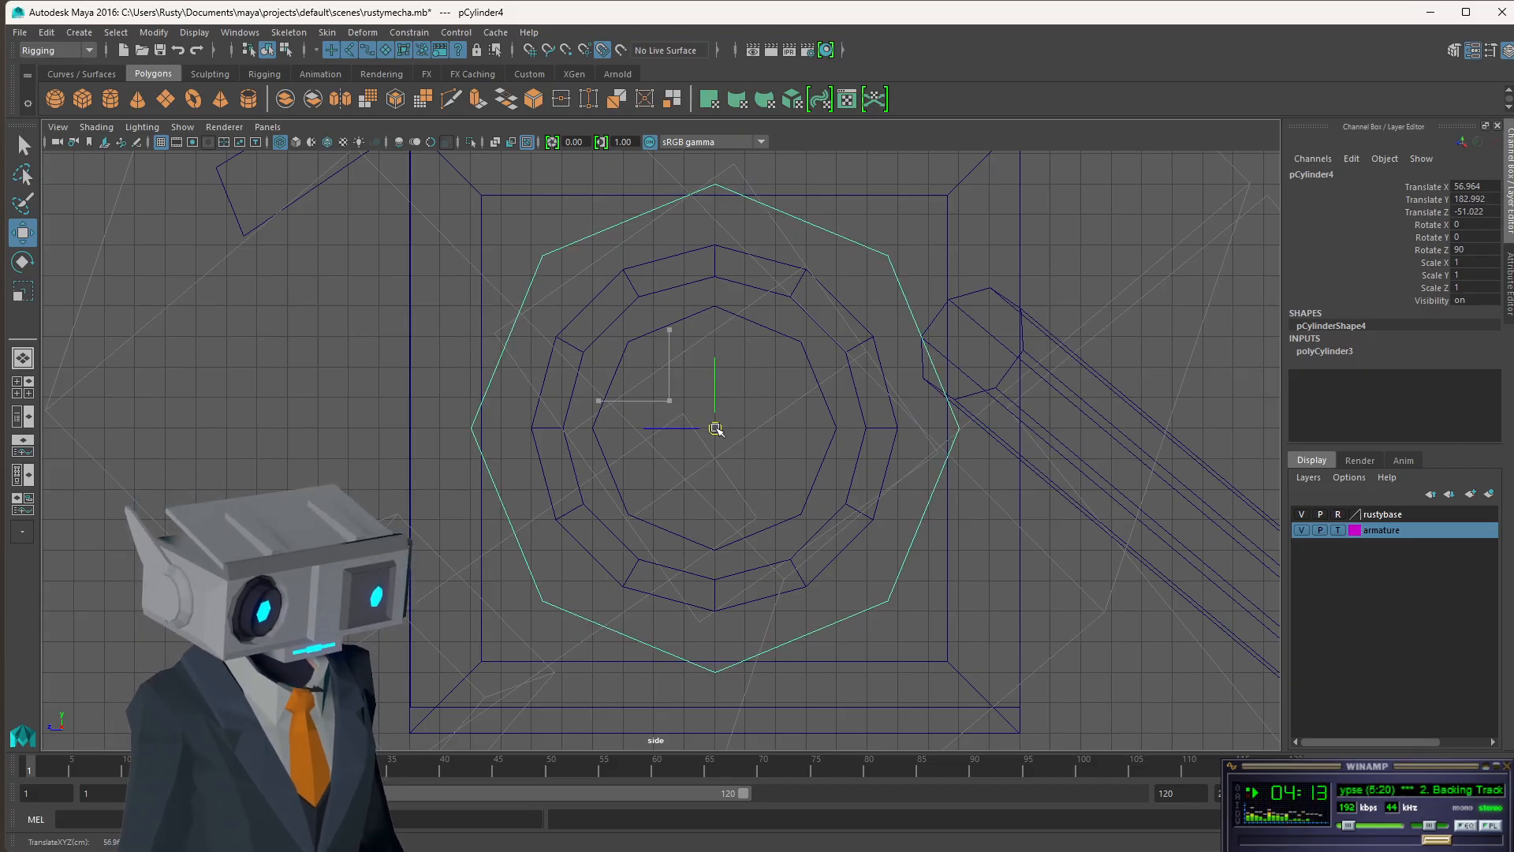
{"action": "left_click", "coordinate": [602, 52]}
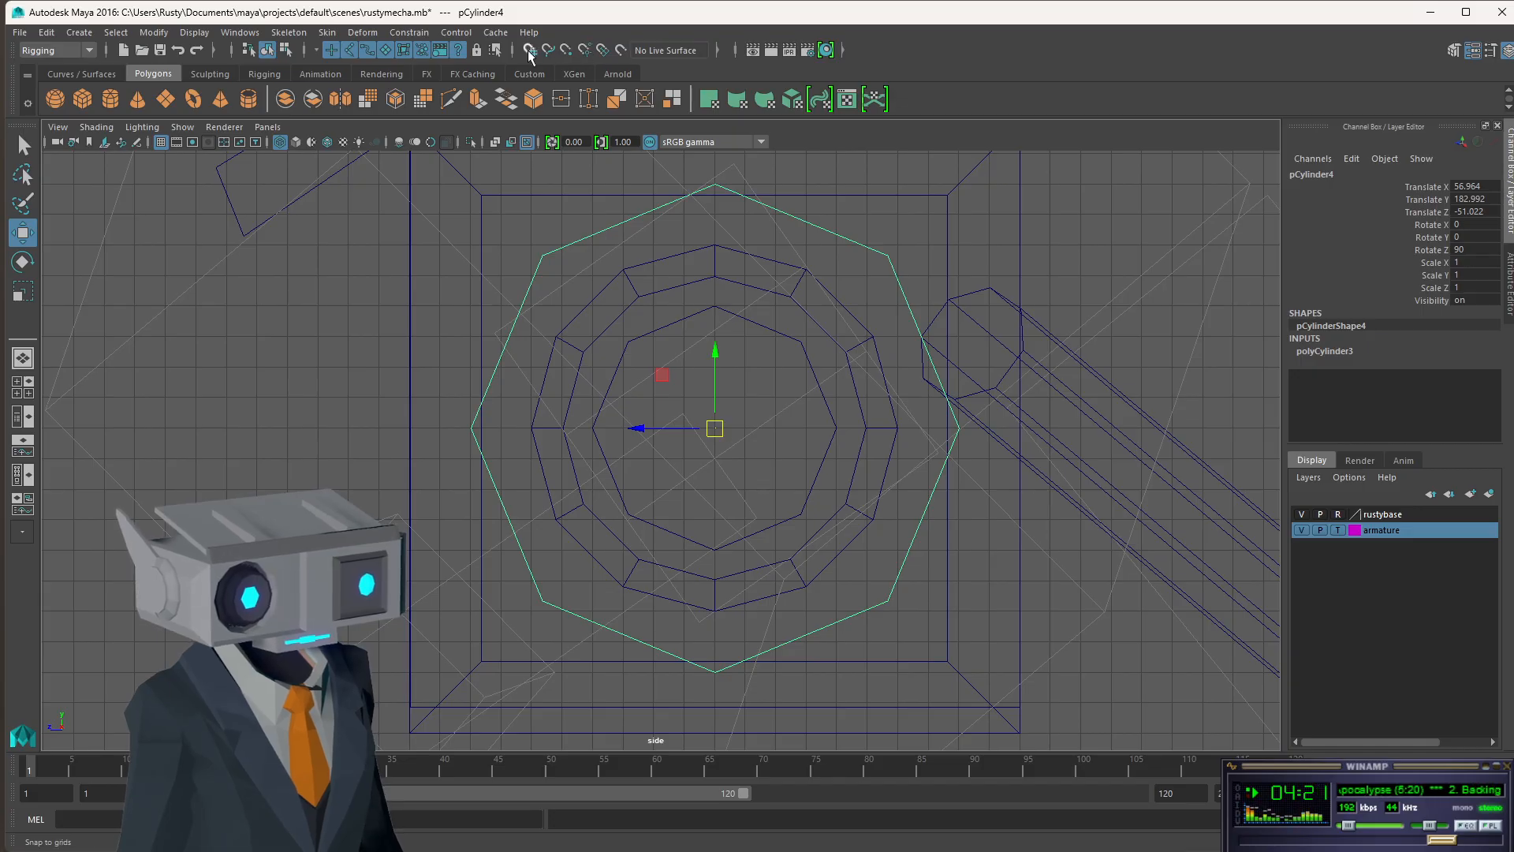
- Snap the cylinder to the grid at Y 183 and Z -51, concentric with the joint rings
{"action": "left_click", "coordinate": [529, 52]}
{"action": "mouse_move", "coordinate": [717, 428]}
{"action": "left_mouse_down"}
{"action": "mouse_move", "coordinate": [747, 402]}
{"action": "mouse_move", "coordinate": [717, 426]}
{"action": "left_mouse_up"}
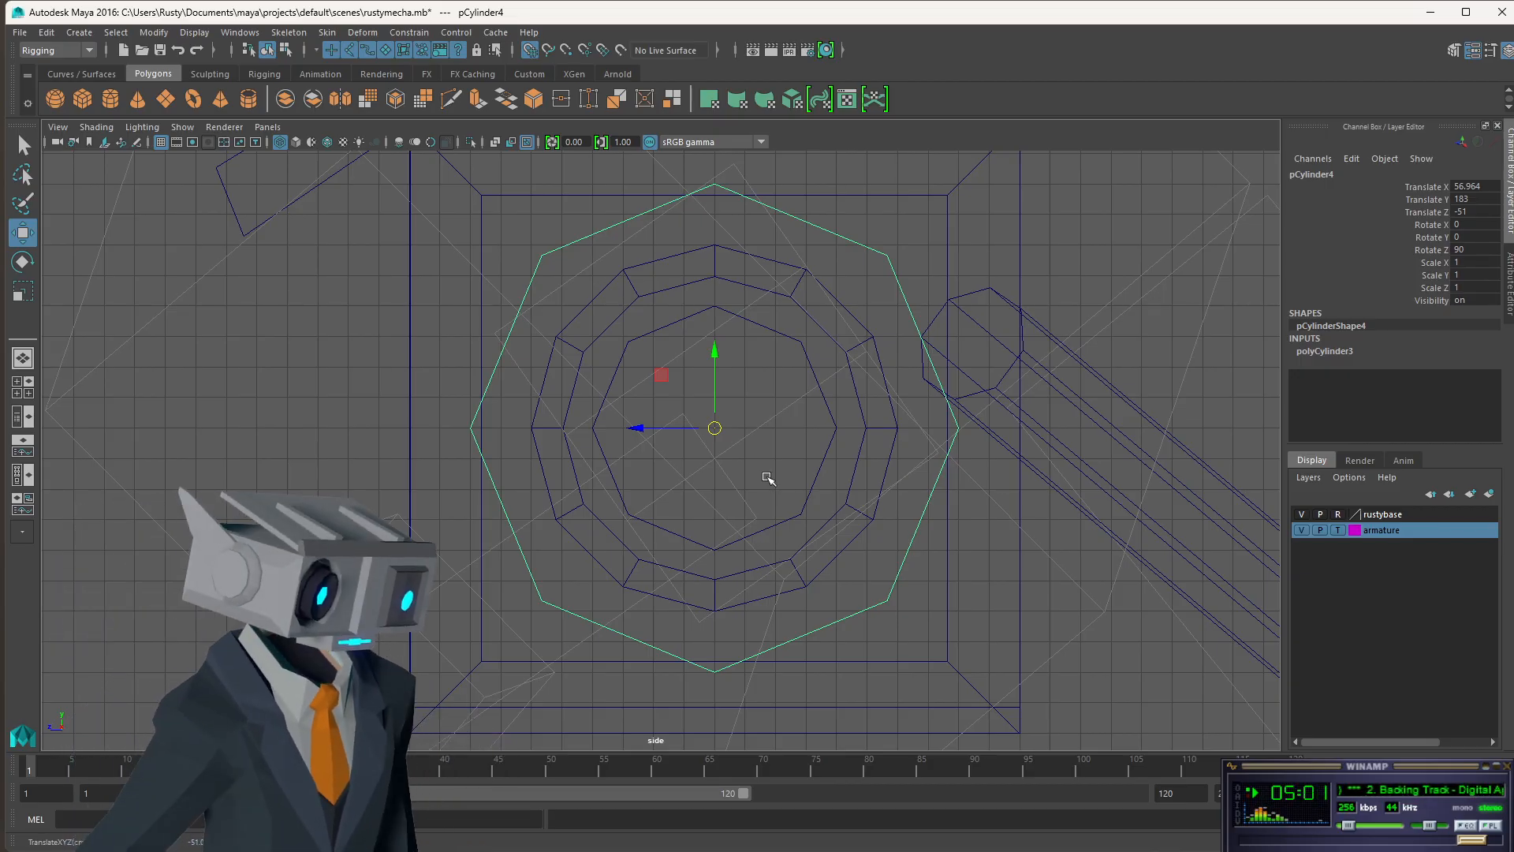
{"action": "scroll", "coordinate": [638, 436], "scroll_direction": "down", "scroll_amount": 4}
{"action": "scroll", "coordinate": [679, 429], "scroll_direction": "up", "scroll_amount": 4}
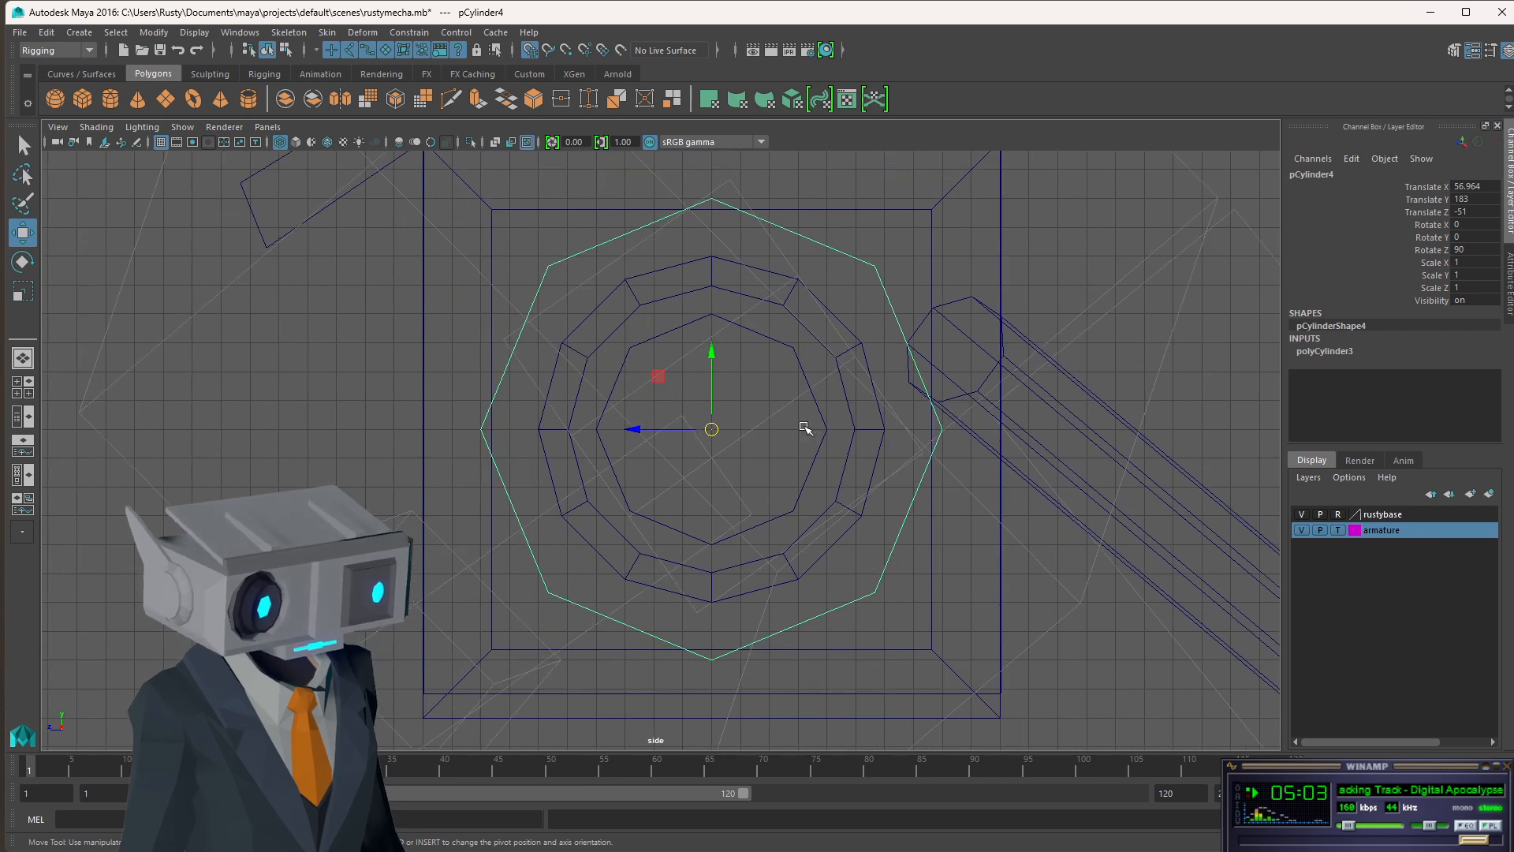
- Move the joint cylinder outward along X, away from the shoulder cube, to Translate X 76
{"action": "key", "text": "space"}
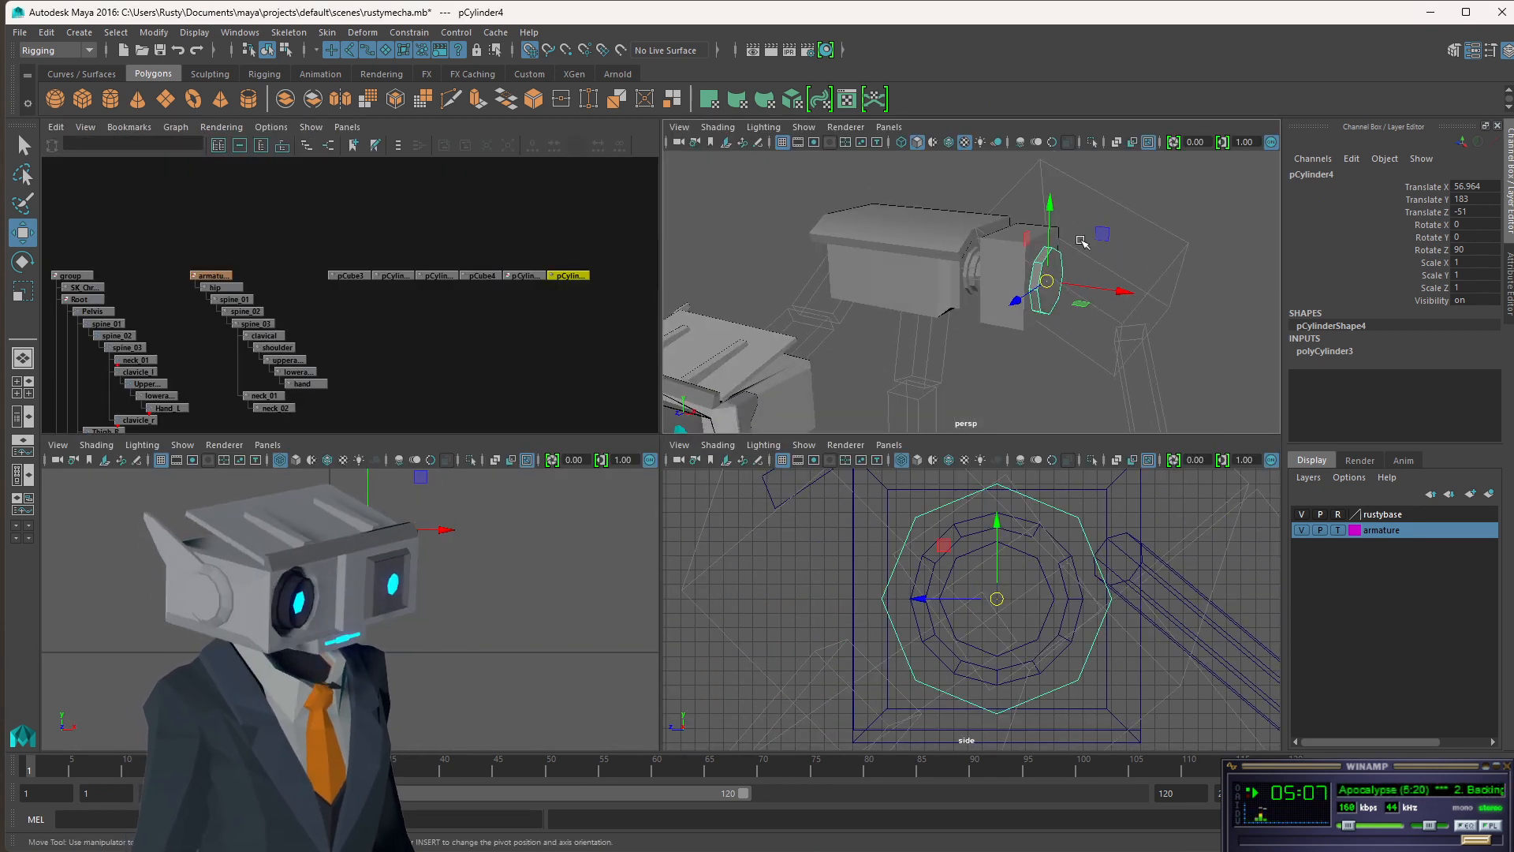
{"action": "left_click_drag", "start_coordinate": [1080, 298], "coordinate": [1025, 244], "text": "alt"}
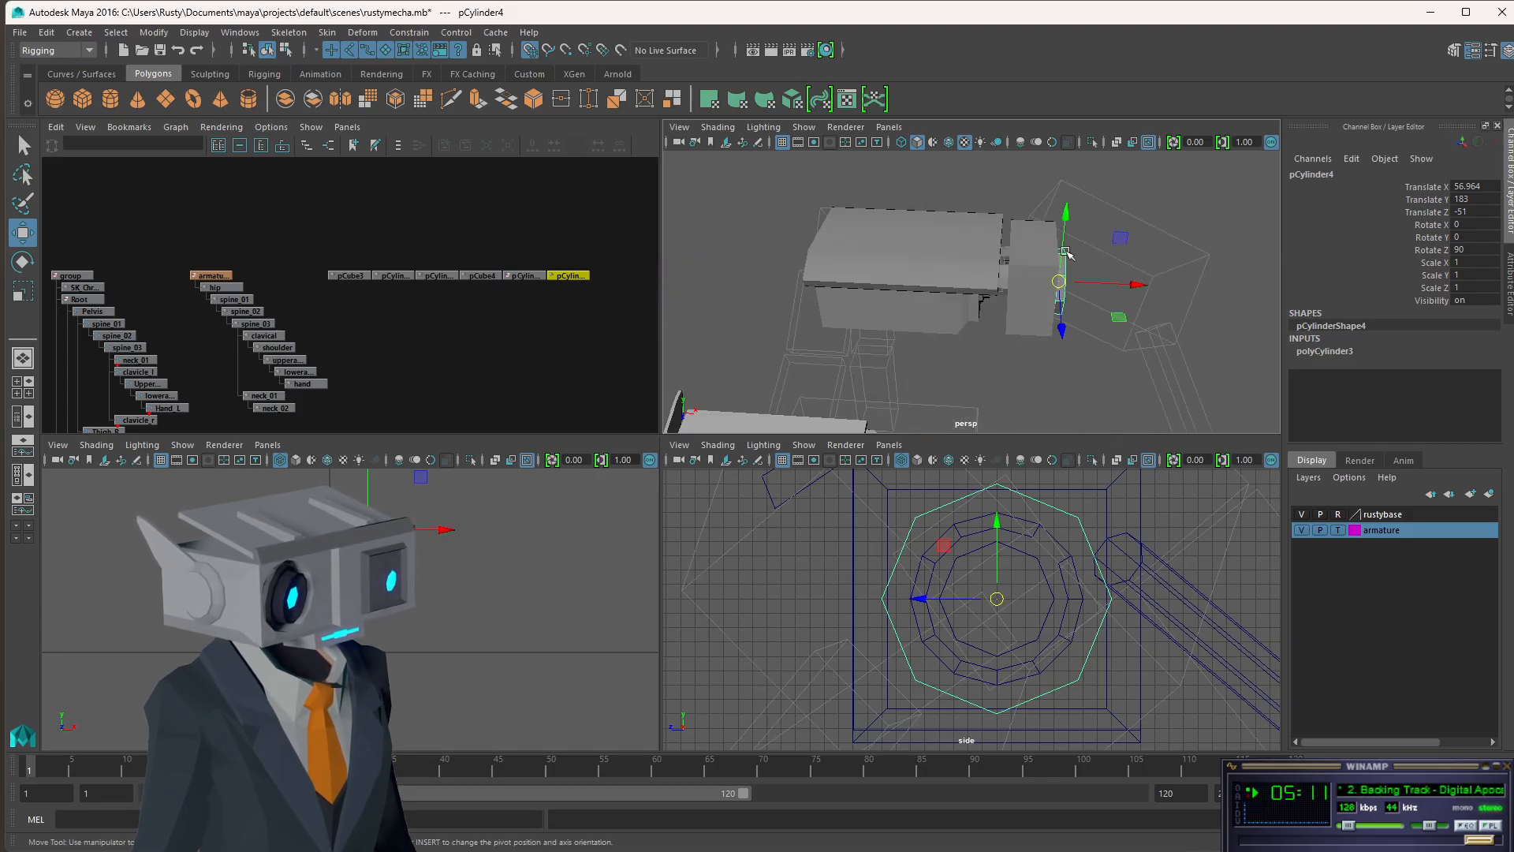
{"action": "left_click_drag", "start_coordinate": [1101, 286], "coordinate": [1053, 279], "text": "alt"}
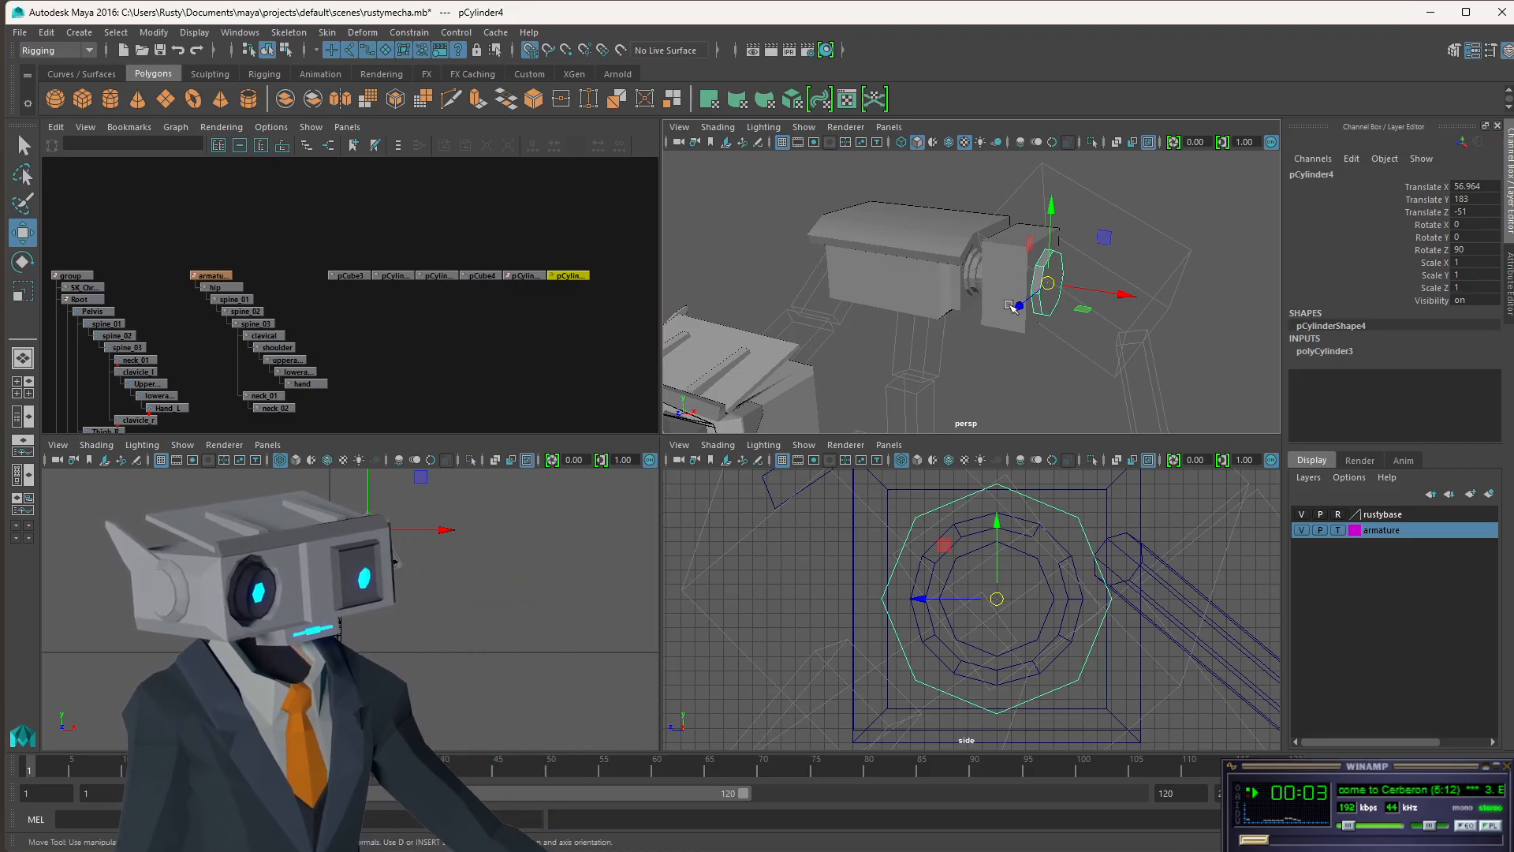
{"action": "left_click", "coordinate": [1123, 292]}
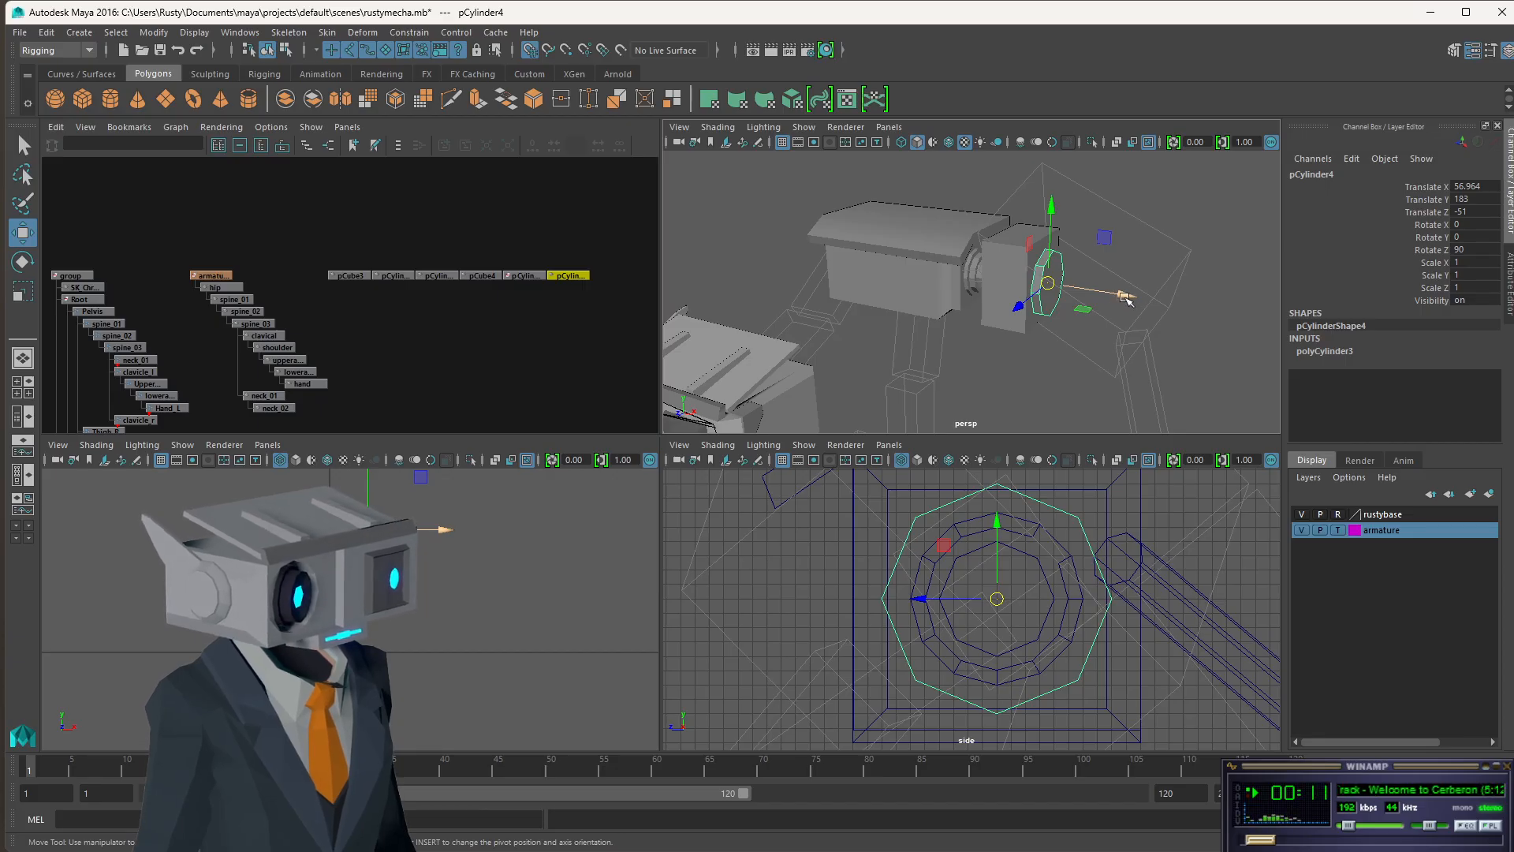
{"action": "left_click_drag", "start_coordinate": [1126, 297], "coordinate": [1207, 306]}
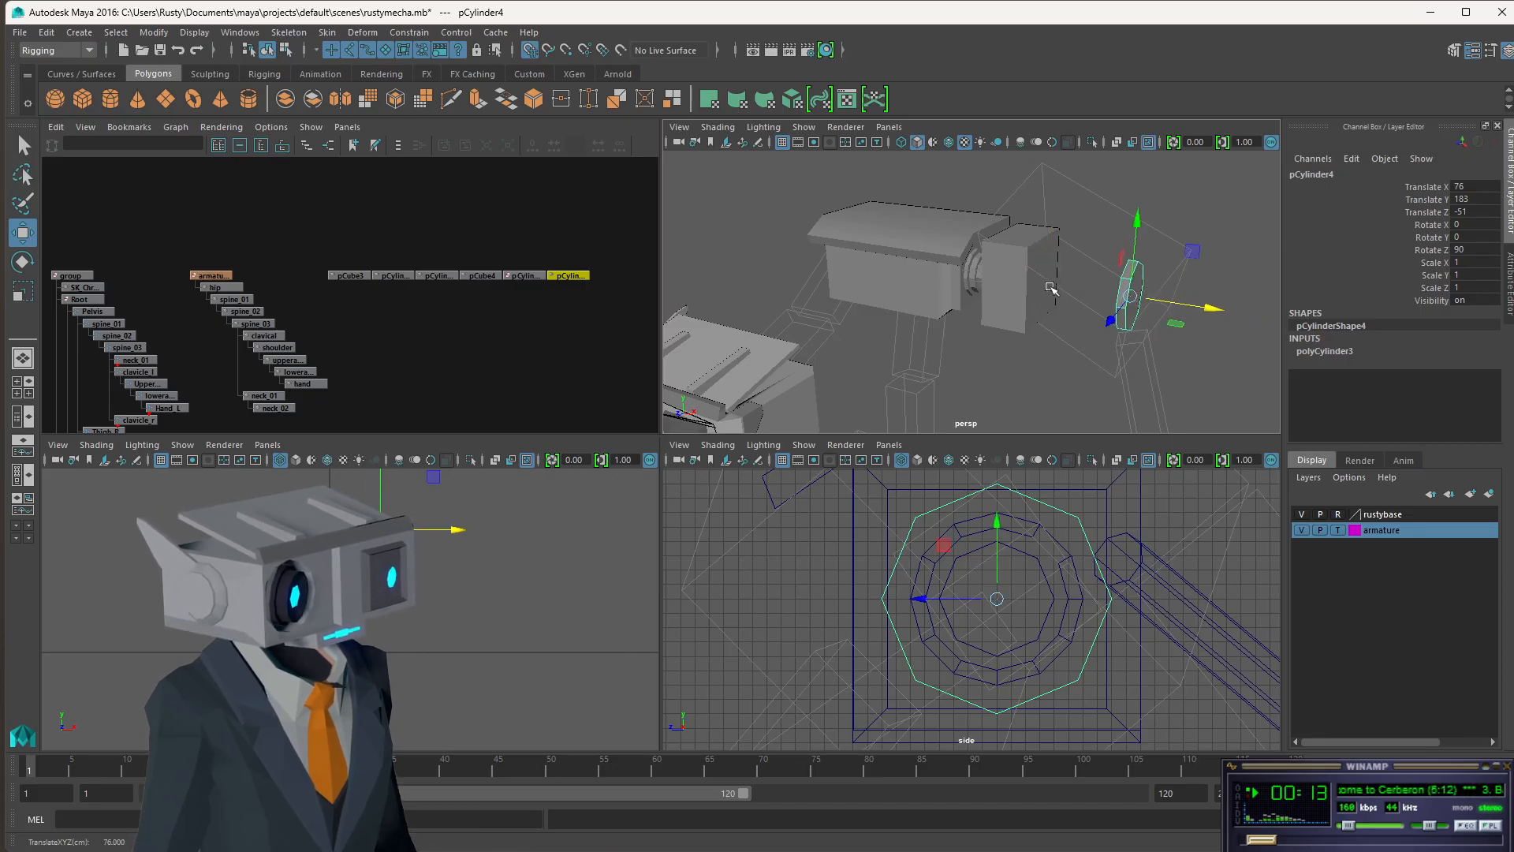
- Try to extrude the shoulder cube's outer face, and undo the extrusions to restore the plain cube
{"action": "left_click", "coordinate": [1045, 286]}
{"action": "scroll", "coordinate": [1055, 298], "scroll_direction": "up", "scroll_amount": 2}
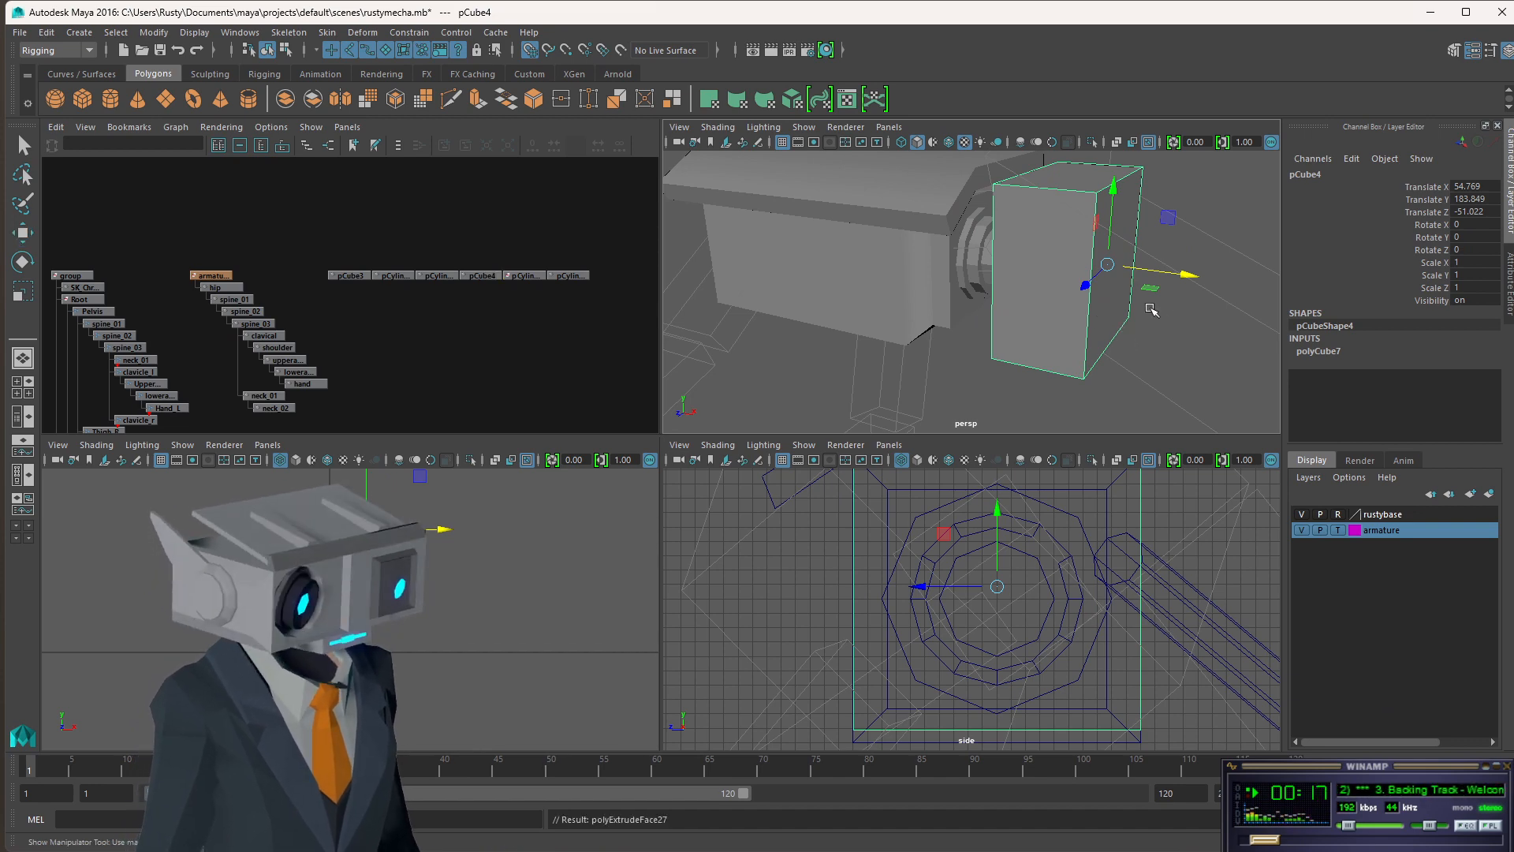
{"action": "key", "text": "ctrl+e"}
{"action": "left_click", "coordinate": [1132, 276]}
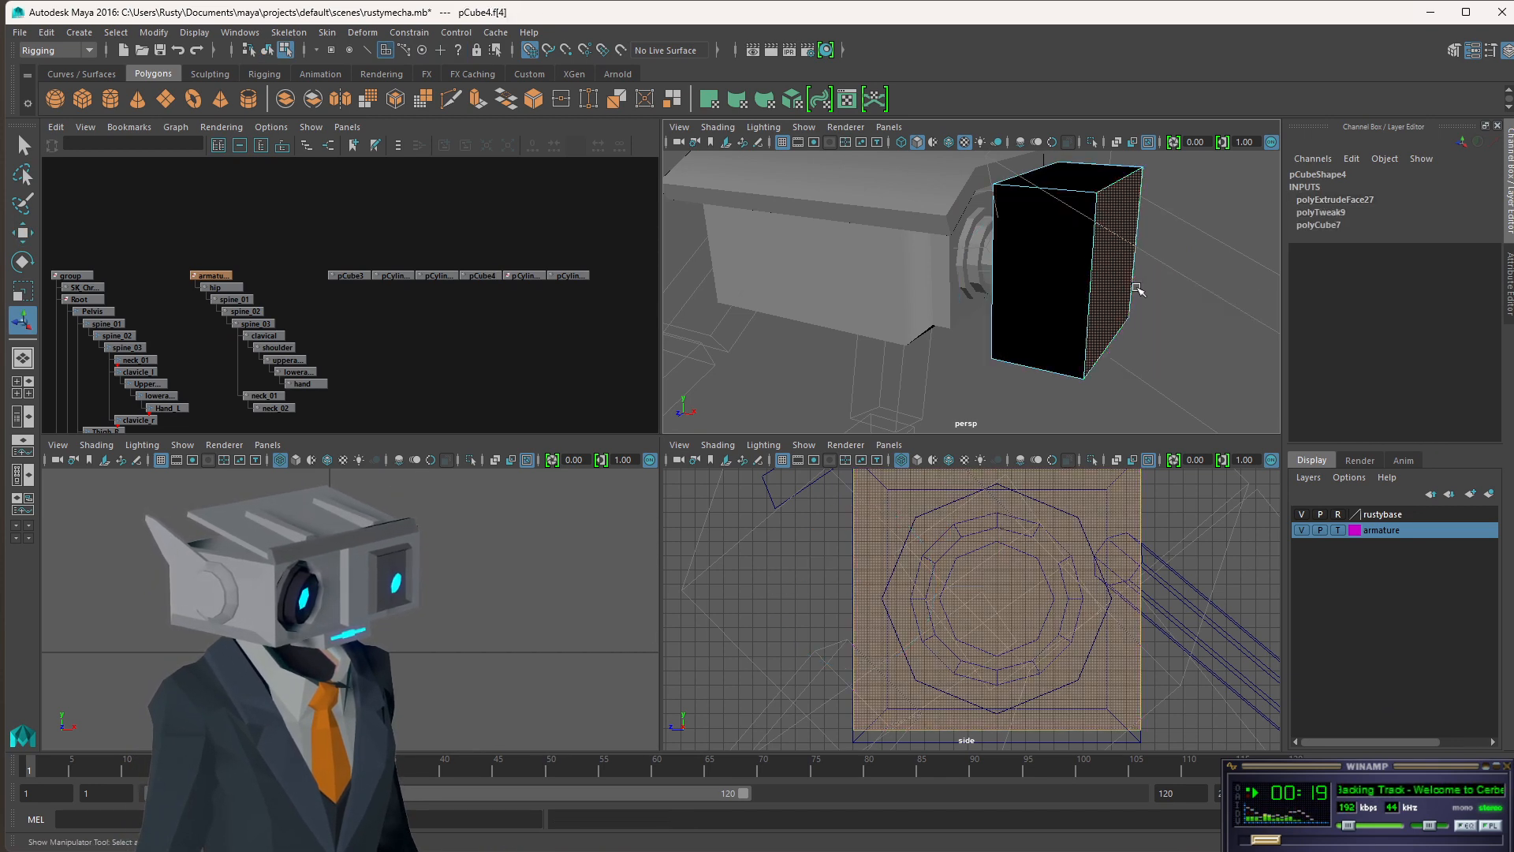
{"action": "key", "text": "ctrl+e"}
{"action": "left_click_drag", "start_coordinate": [1169, 274], "coordinate": [1198, 285]}
{"action": "key", "text": "ctrl+z"}
{"action": "key", "text": "ctrl+z"}
{"action": "key", "text": "ctrl+z"}
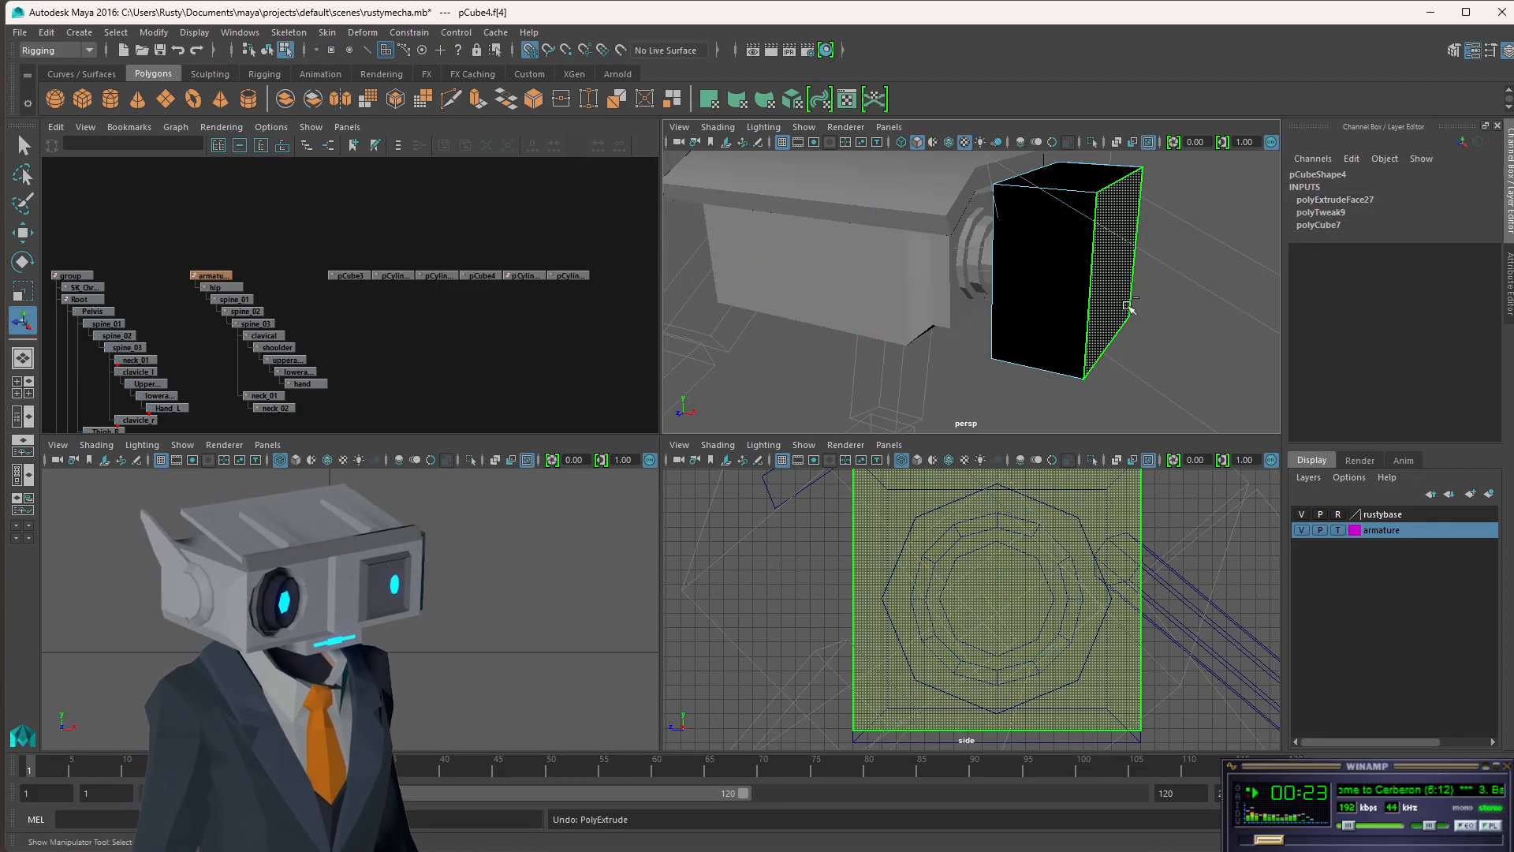
{"action": "key", "text": "ctrl+z"}
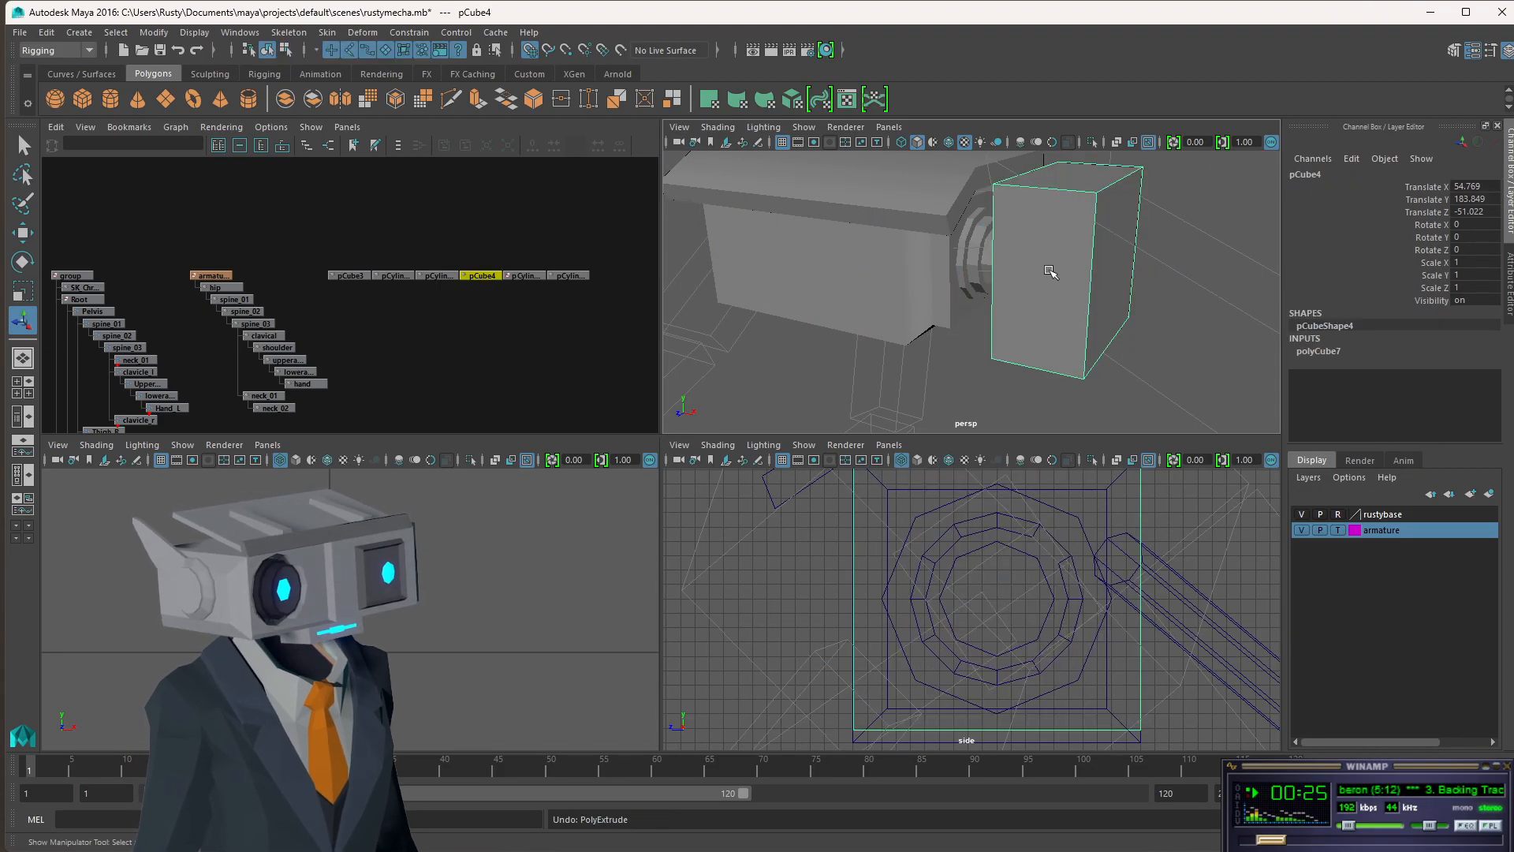
- Try extruding the cube's outer face again in face selection mode, with a Local Translate Z of -50.726
{"action": "left_click", "coordinate": [286, 52]}
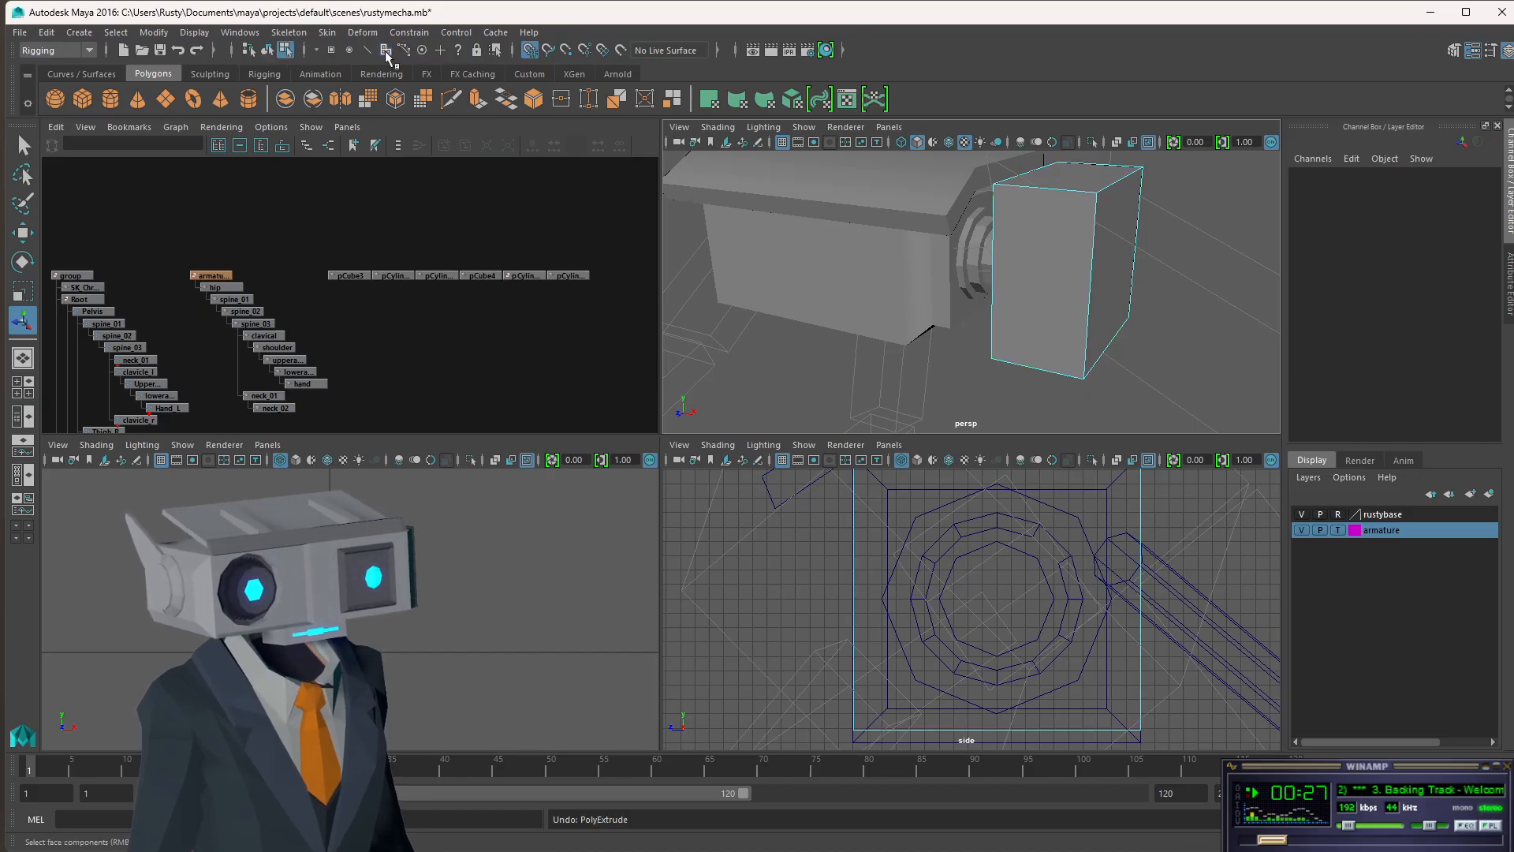
{"action": "left_click", "coordinate": [385, 51]}
{"action": "left_click", "coordinate": [1124, 266]}
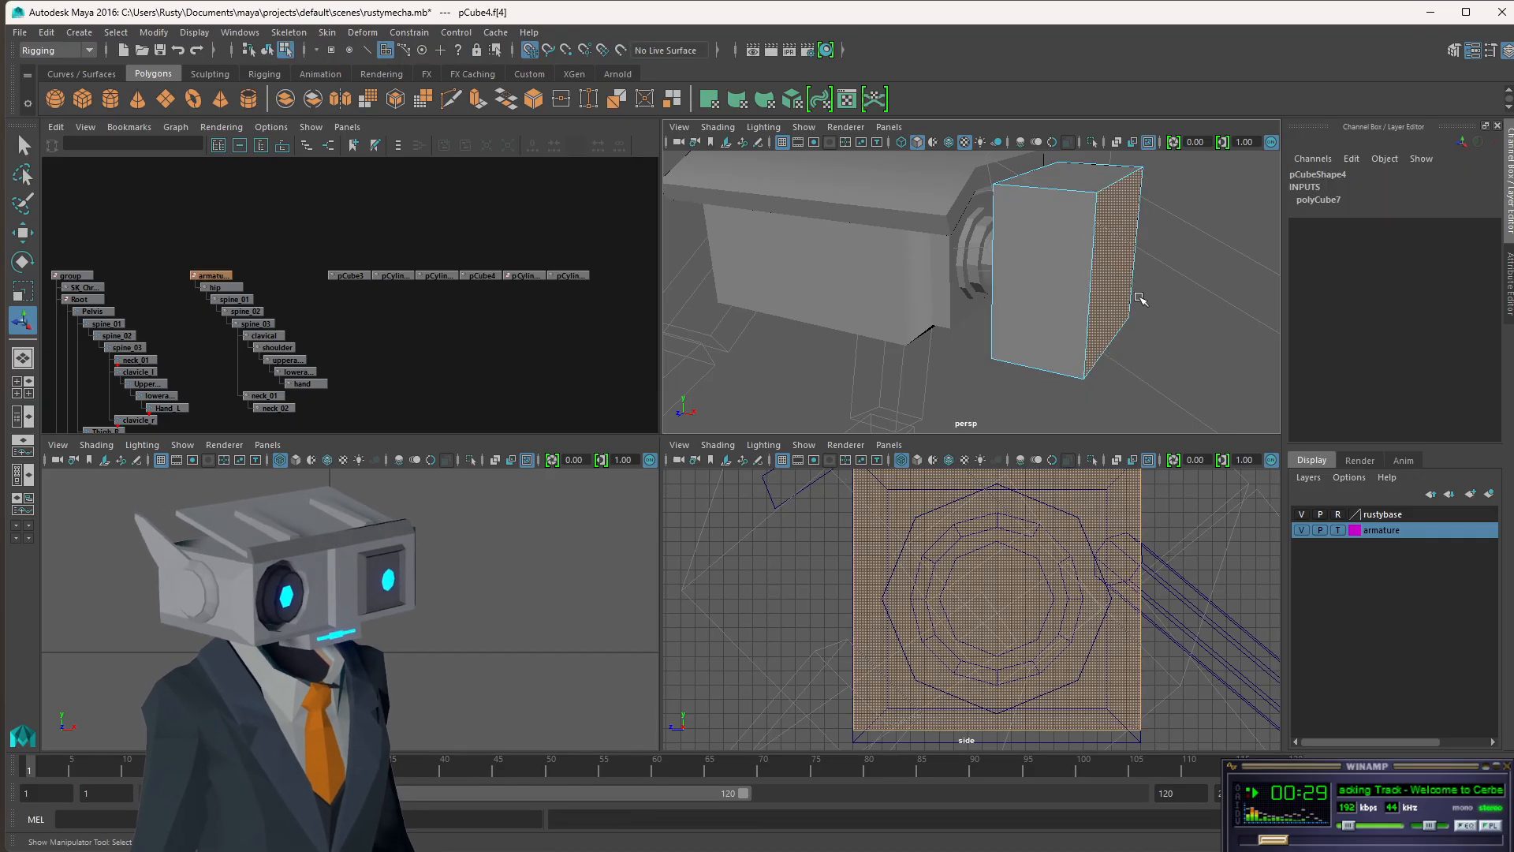
{"action": "key", "text": "ctrl+e"}
{"action": "mouse_move", "coordinate": [1187, 275]}
{"action": "left_mouse_down"}
{"action": "mouse_move", "coordinate": [1081, 250]}
{"action": "mouse_move", "coordinate": [1215, 288]}
{"action": "mouse_move", "coordinate": [1180, 277]}
{"action": "mouse_move", "coordinate": [1197, 283]}
{"action": "left_mouse_up"}
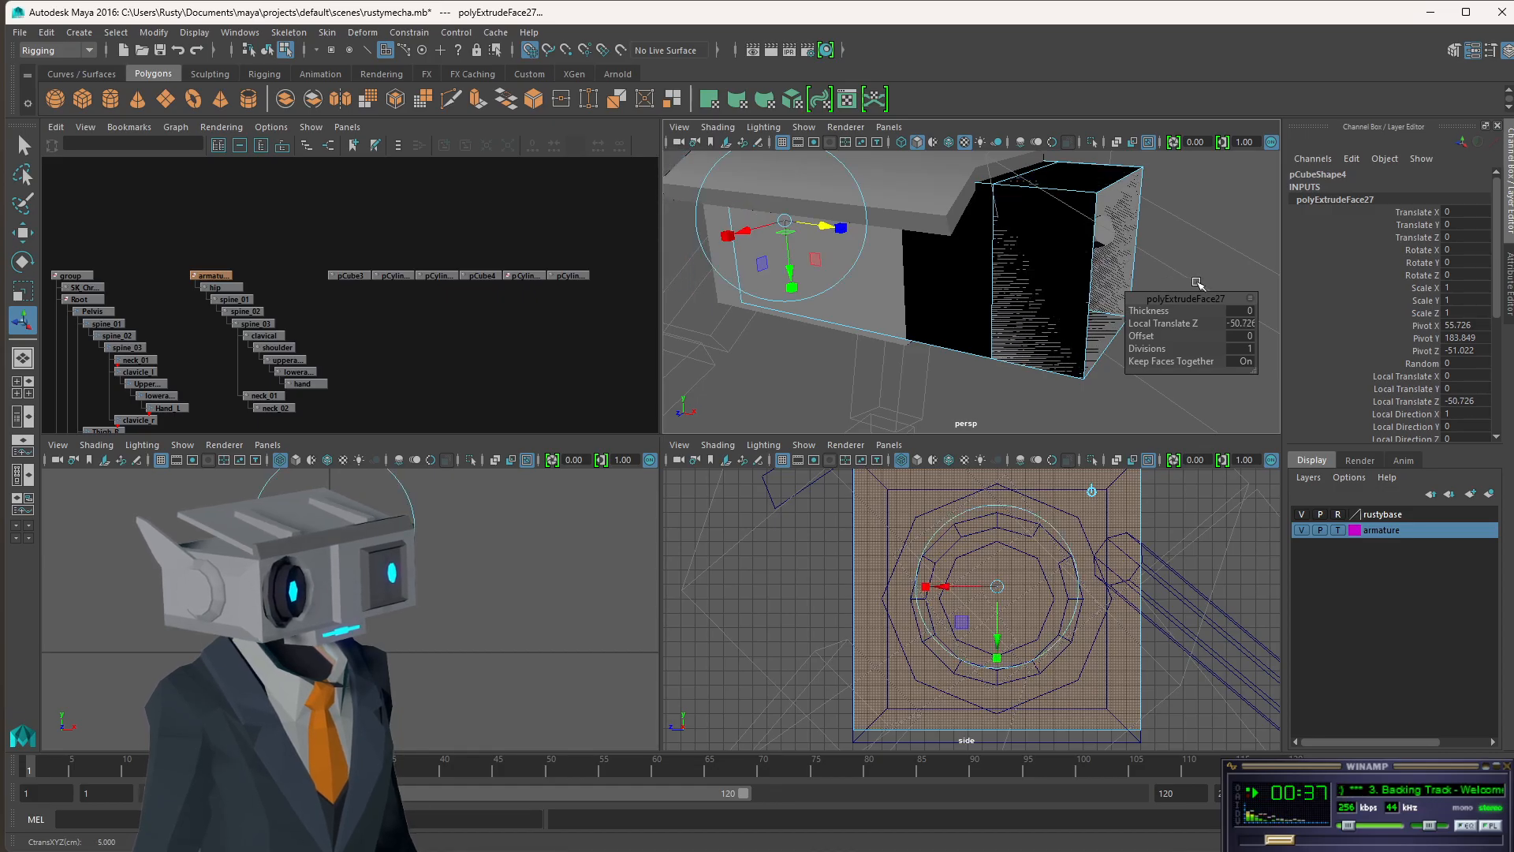
{"action": "scroll", "coordinate": [1163, 258], "scroll_direction": "down", "scroll_amount": 5}
{"action": "scroll", "coordinate": [1164, 258], "scroll_direction": "down", "scroll_amount": 3}
{"action": "scroll", "coordinate": [1042, 291], "scroll_direction": "up", "scroll_amount": 3}
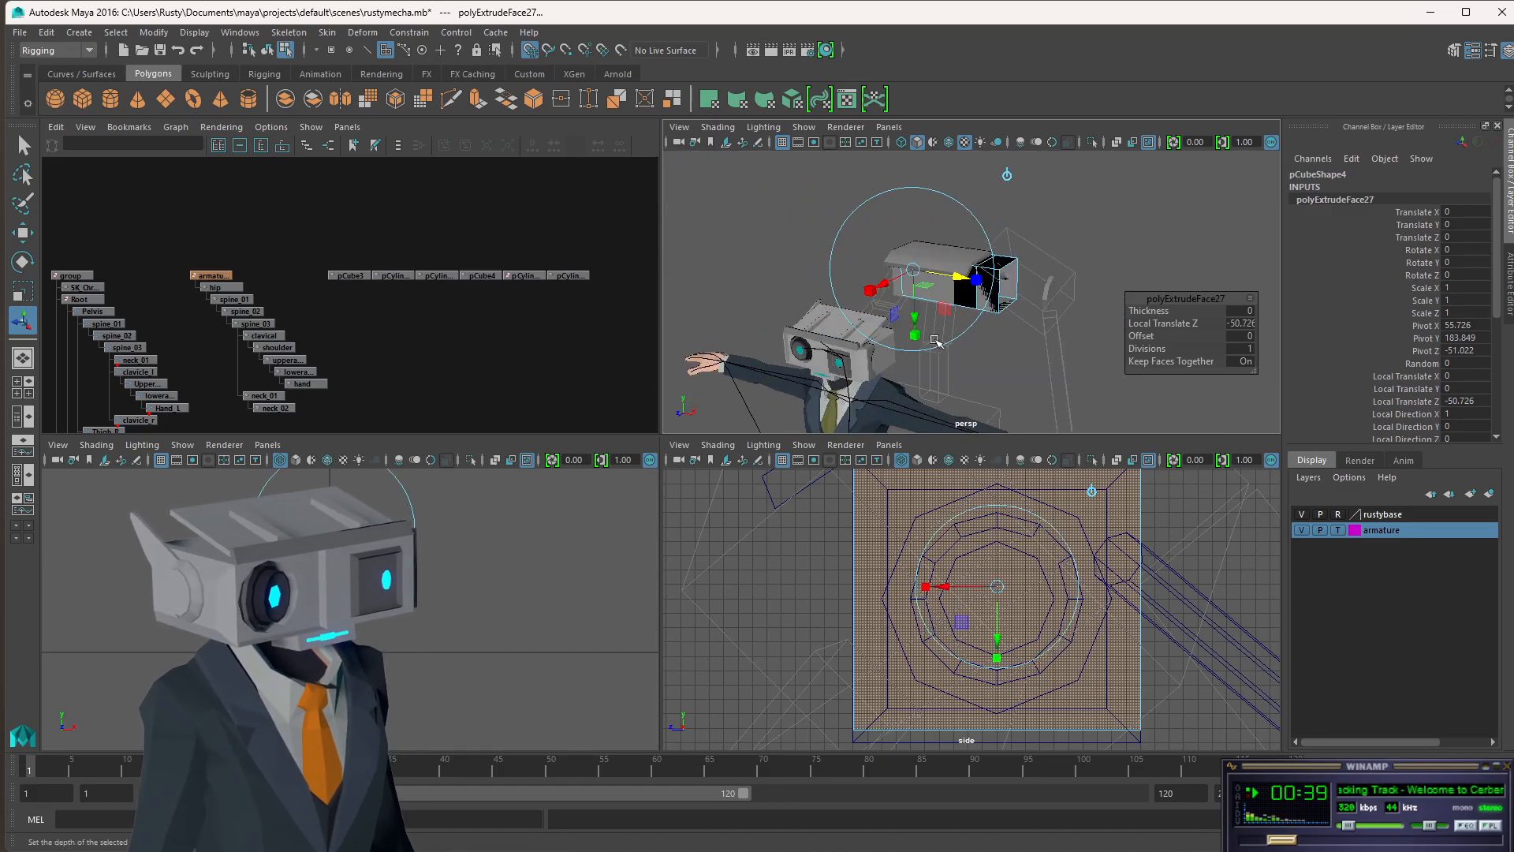
{"action": "left_click_drag", "start_coordinate": [959, 318], "coordinate": [1099, 235], "text": "alt"}
{"action": "left_click", "coordinate": [1142, 241]}
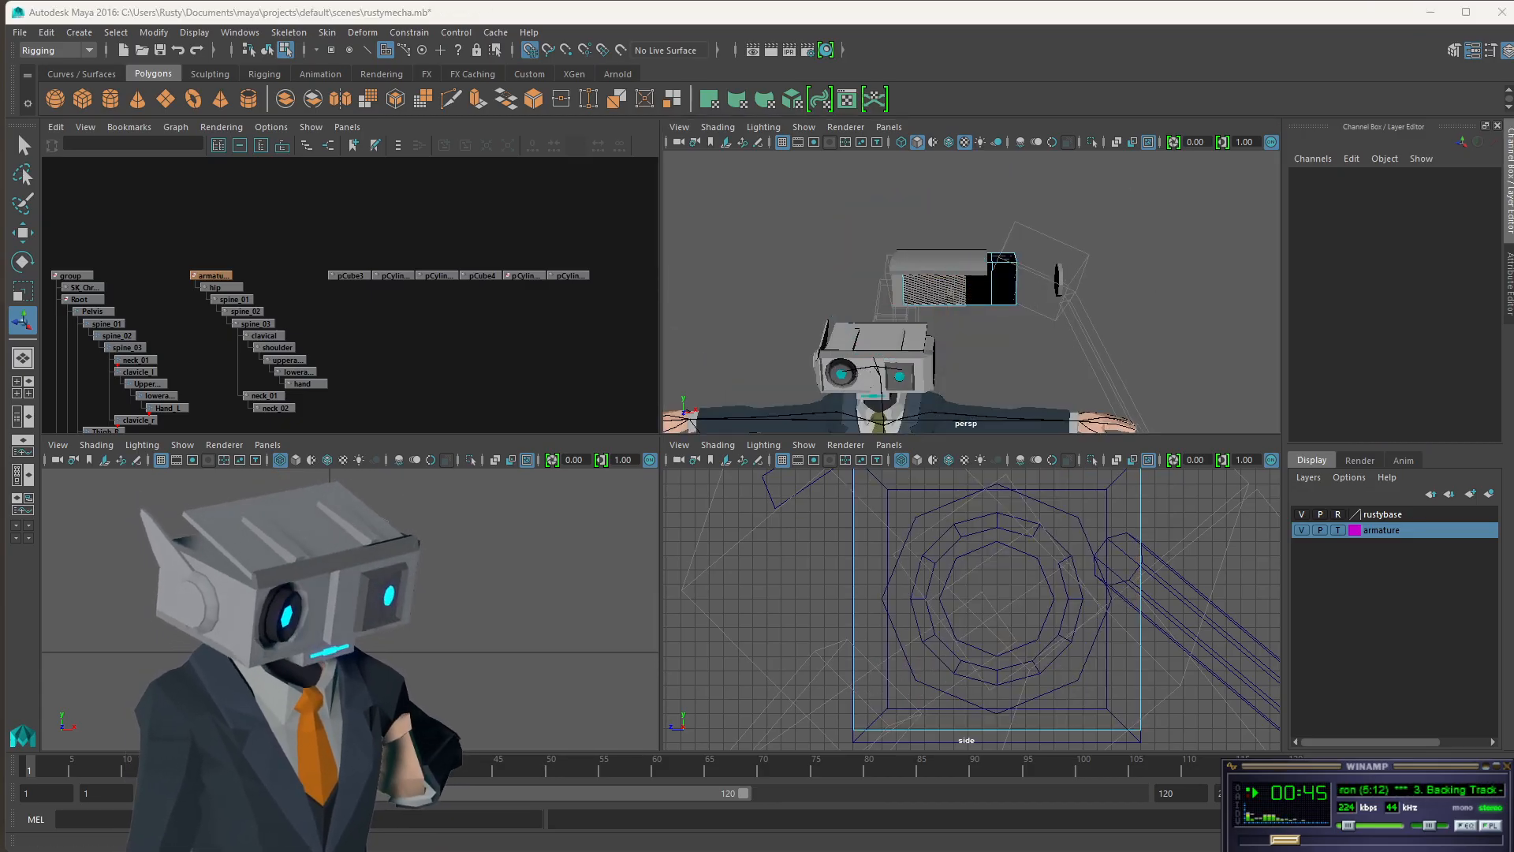
- Review the command history in the Script Editor and undo the outer-face extrusion
{"action": "left_click_drag", "start_coordinate": [0, 233], "coordinate": [714, 190]}
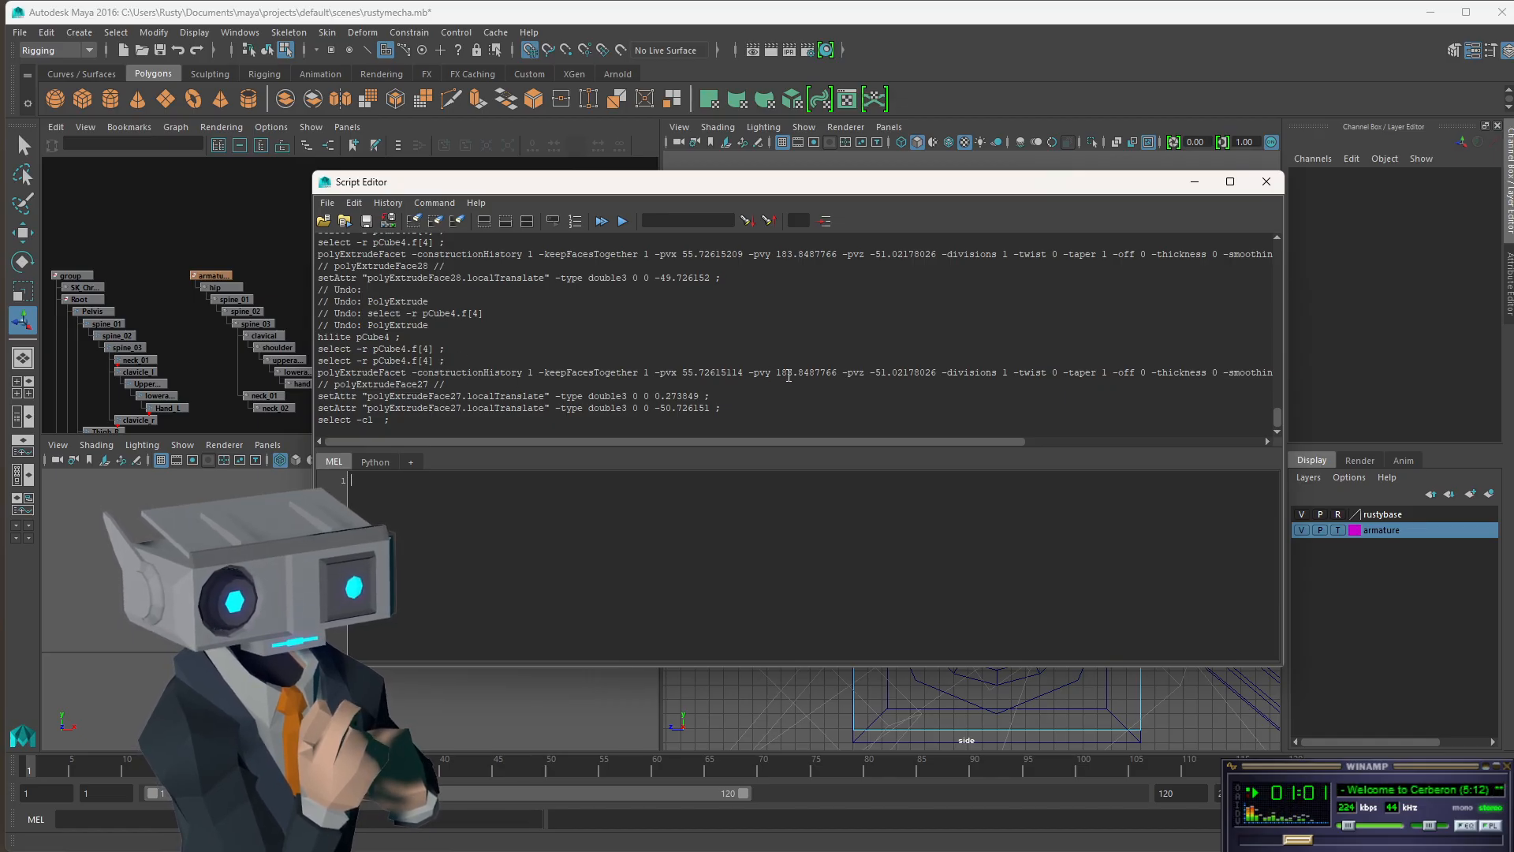
{"action": "left_click", "coordinate": [1267, 182]}
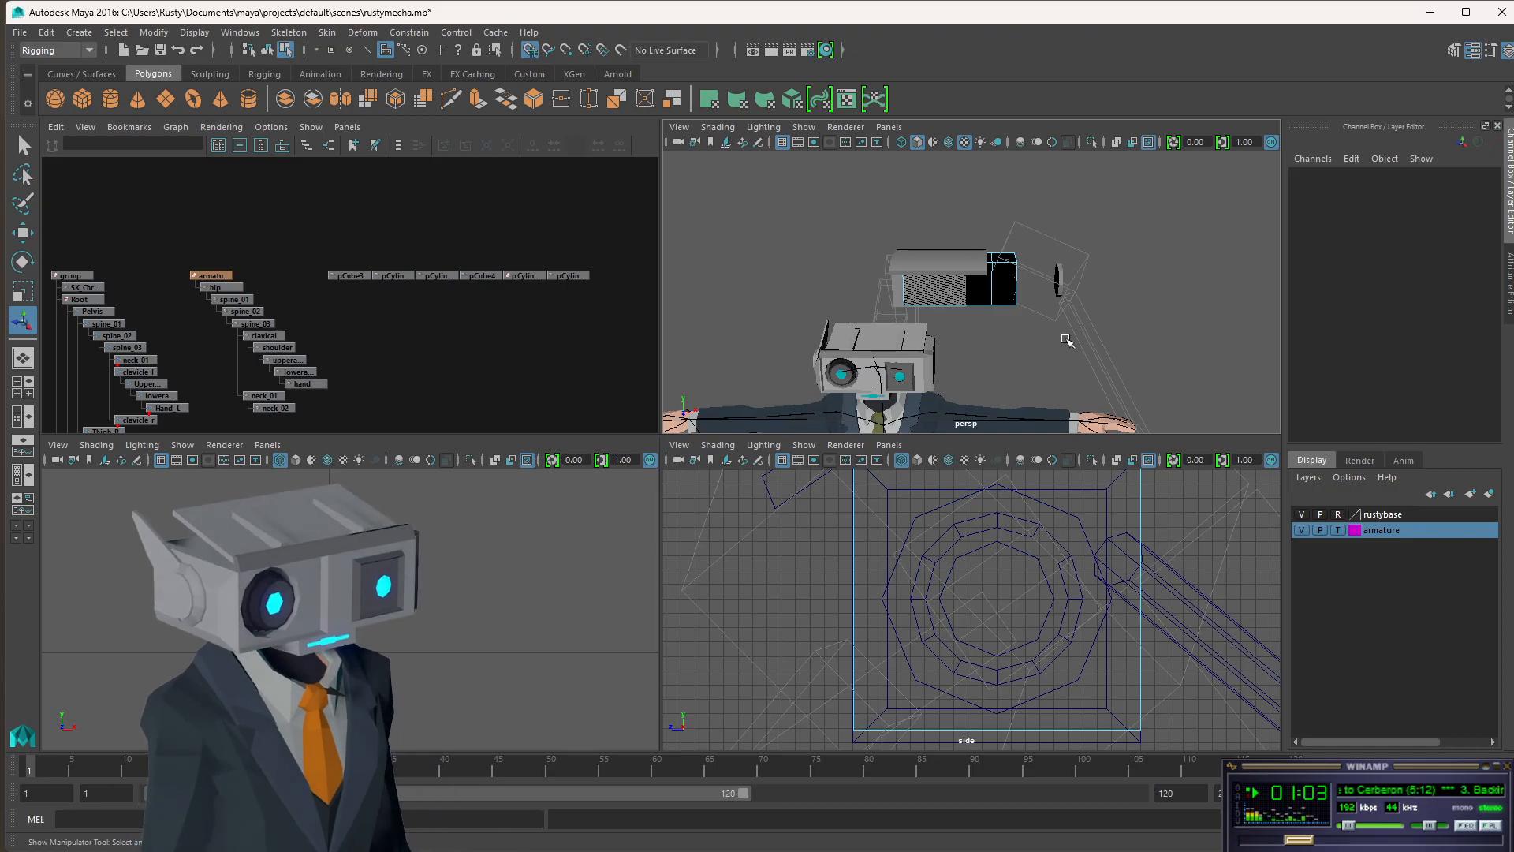
{"action": "key", "text": "ctrl+e"}
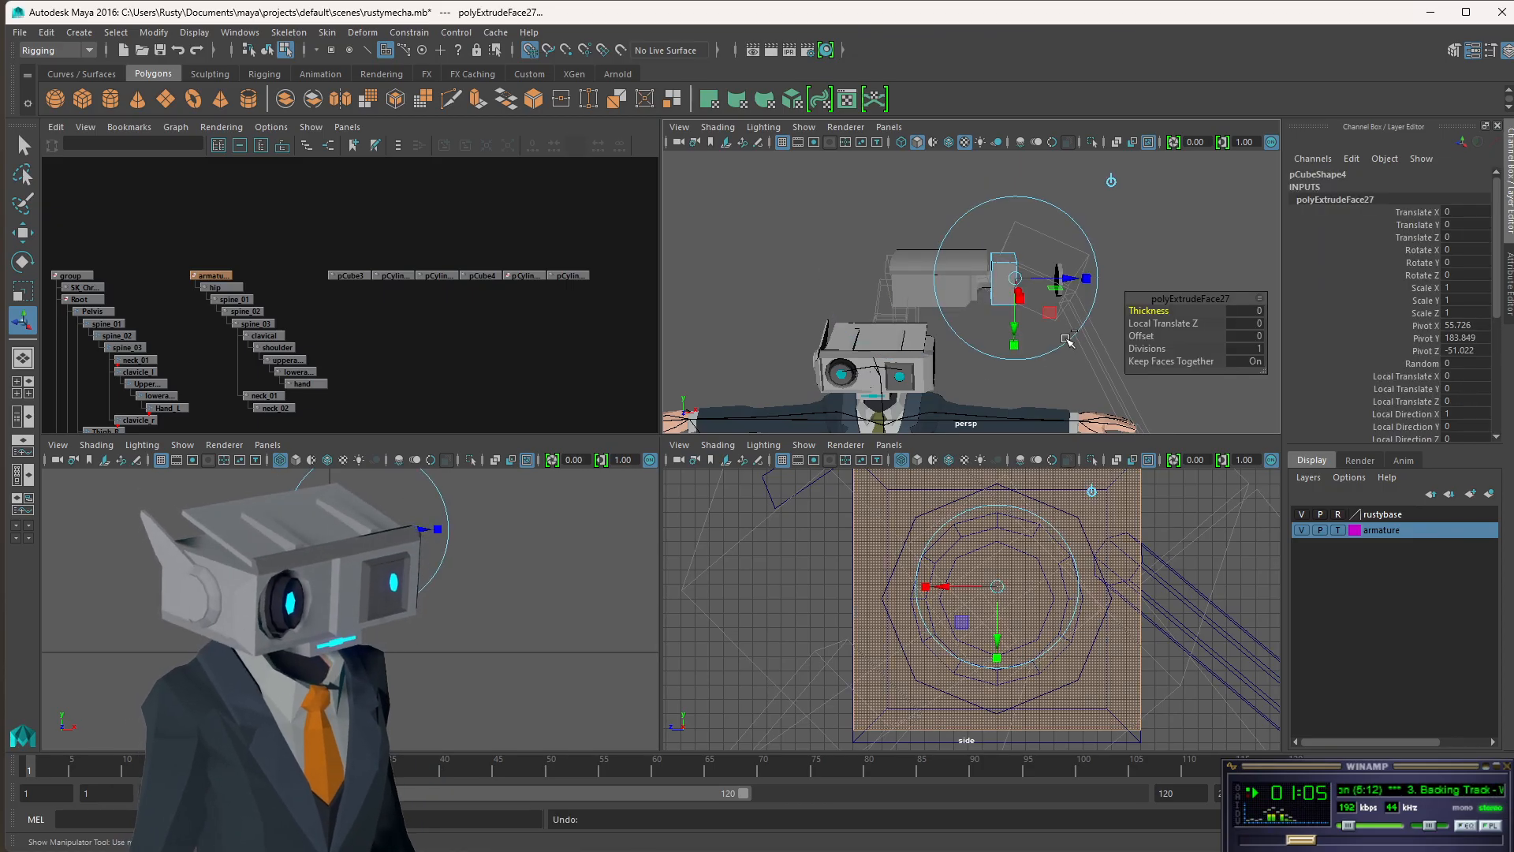
{"action": "key", "text": "ctrl+z"}
{"action": "key", "text": "ctrl+z"}
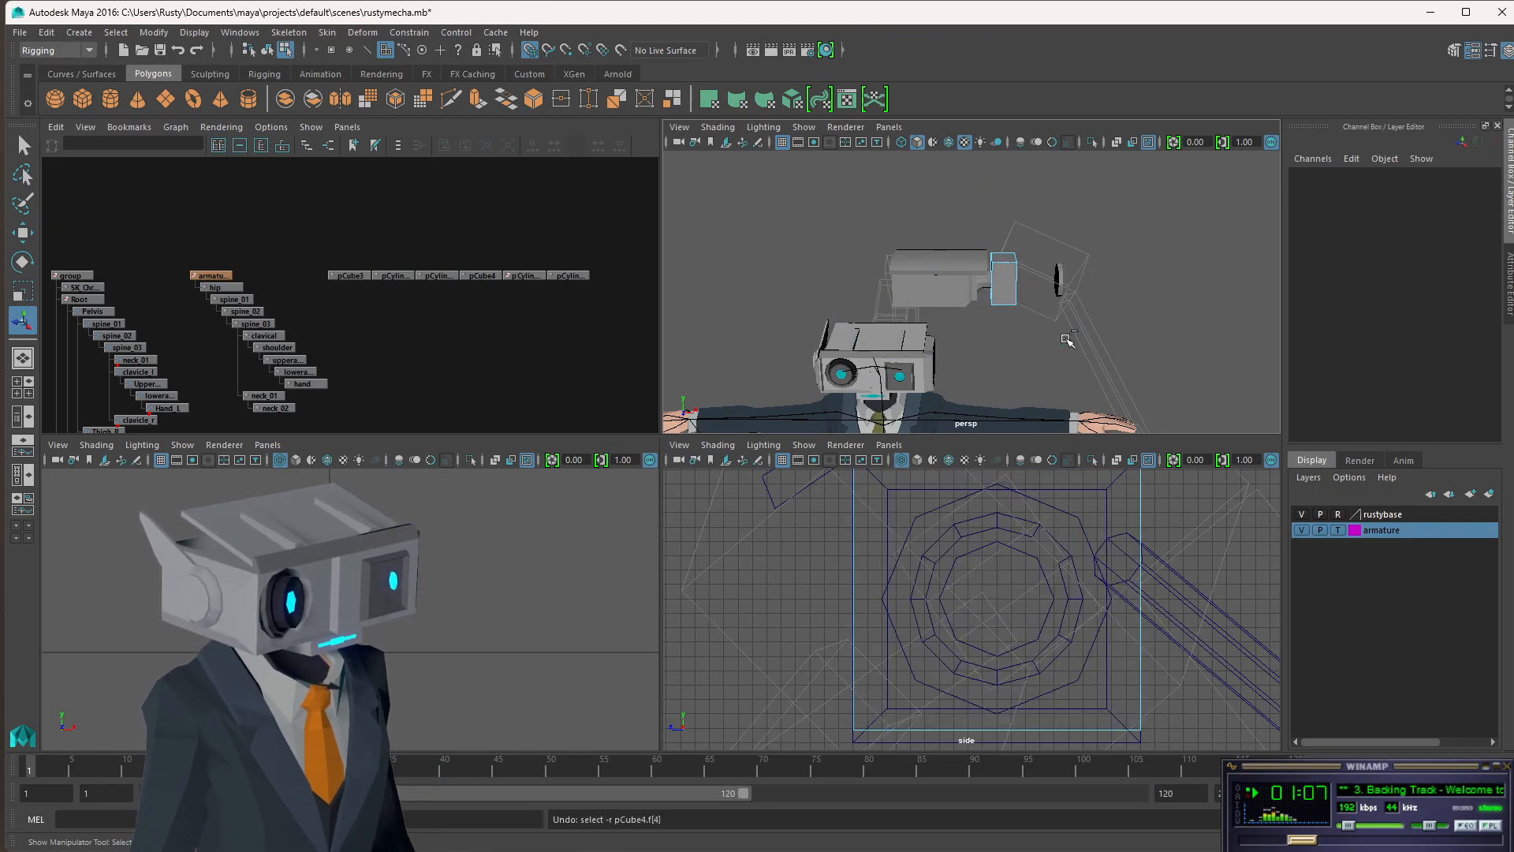
{"action": "key", "text": "ctrl+z"}
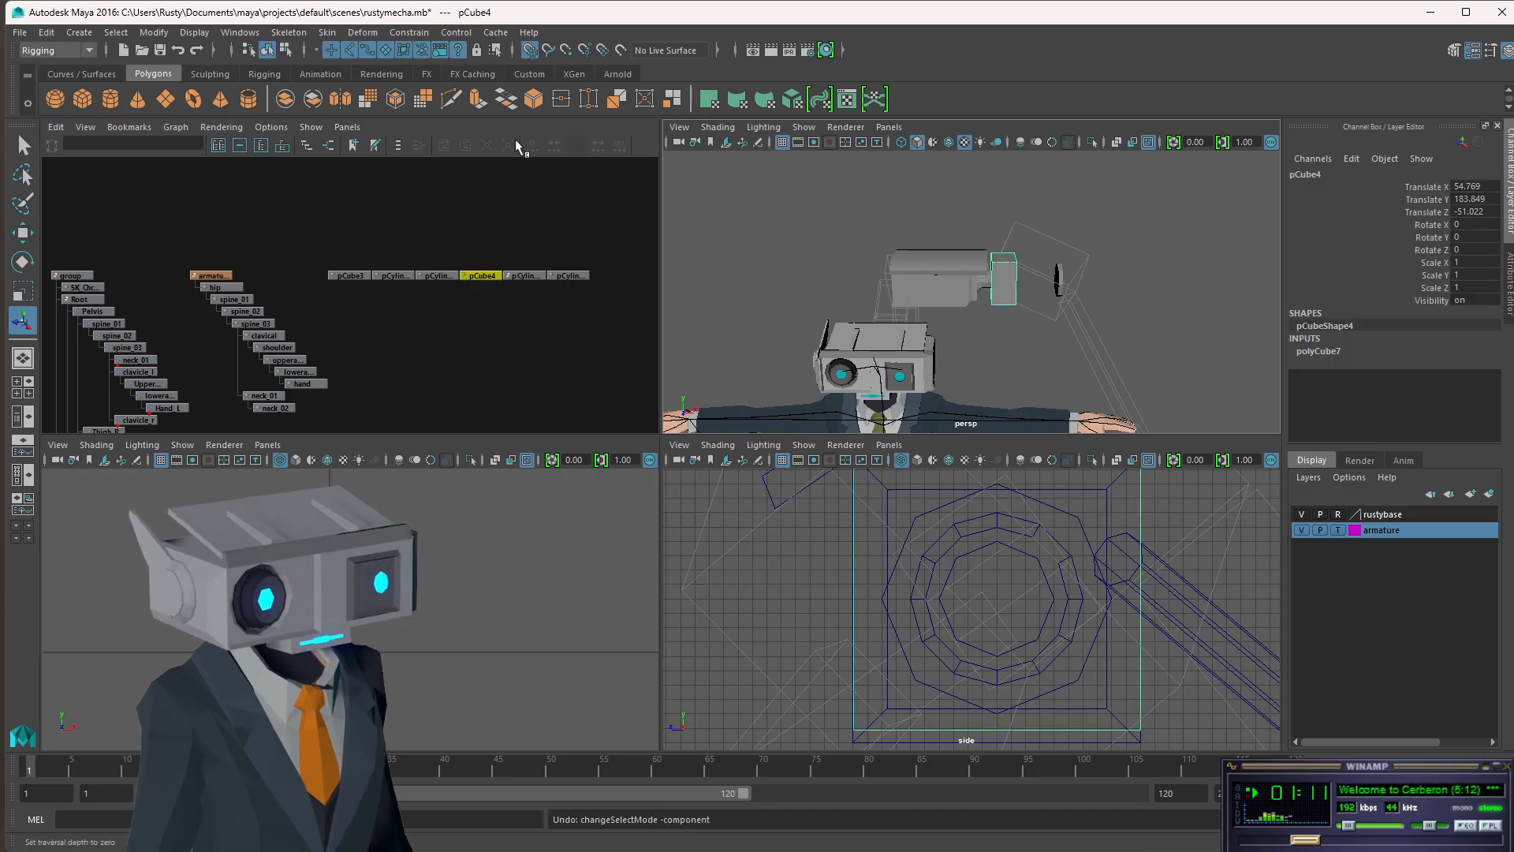
- Extrude the shoulder cube's outer face outward with a Local Translate Z of about 7.274
{"action": "left_click", "coordinate": [767, 261]}
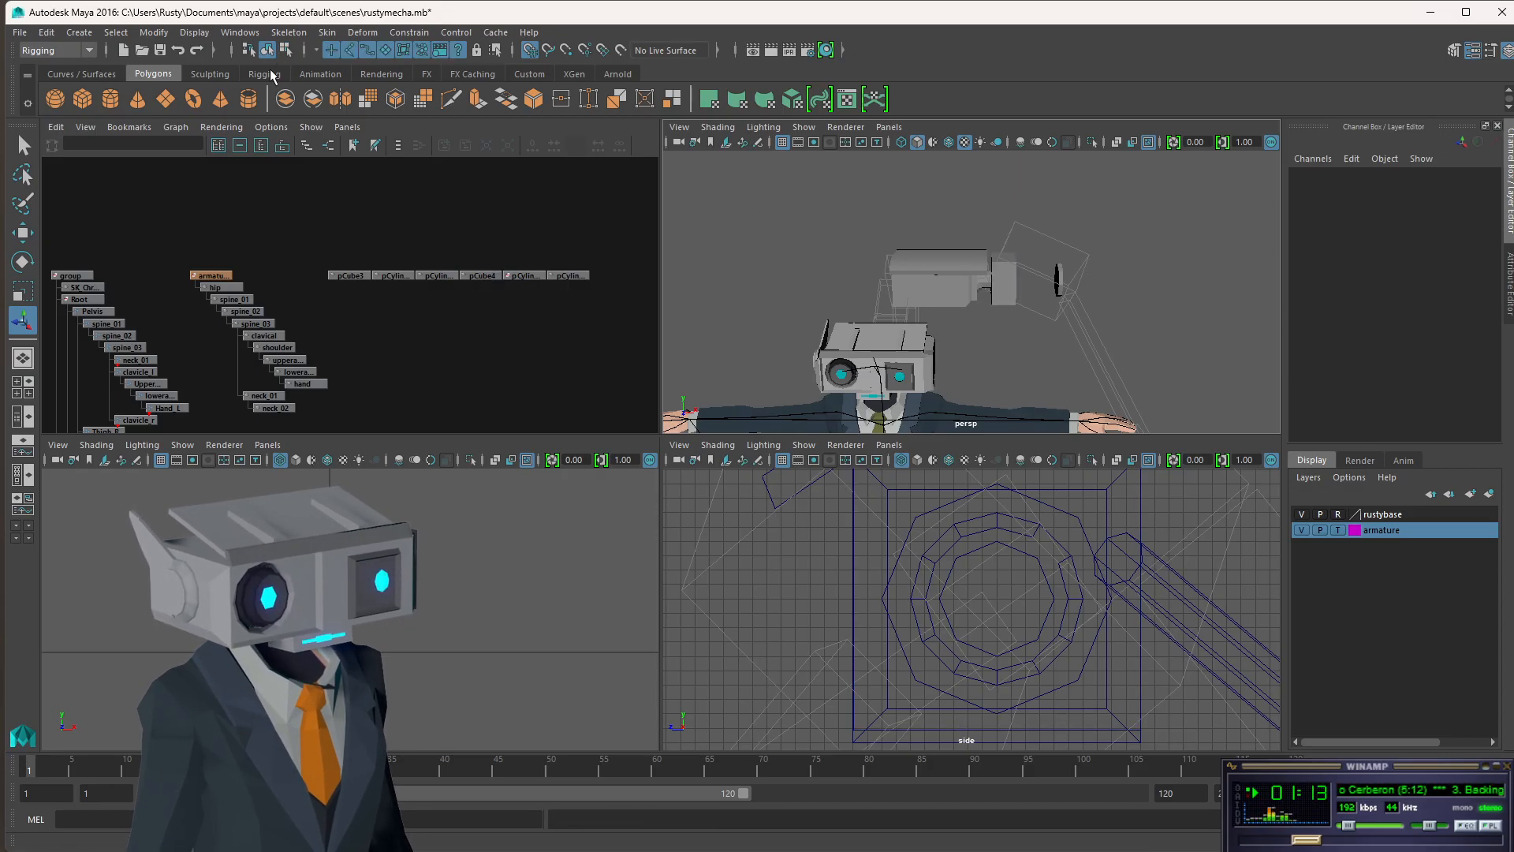
{"action": "left_click", "coordinate": [1017, 290]}
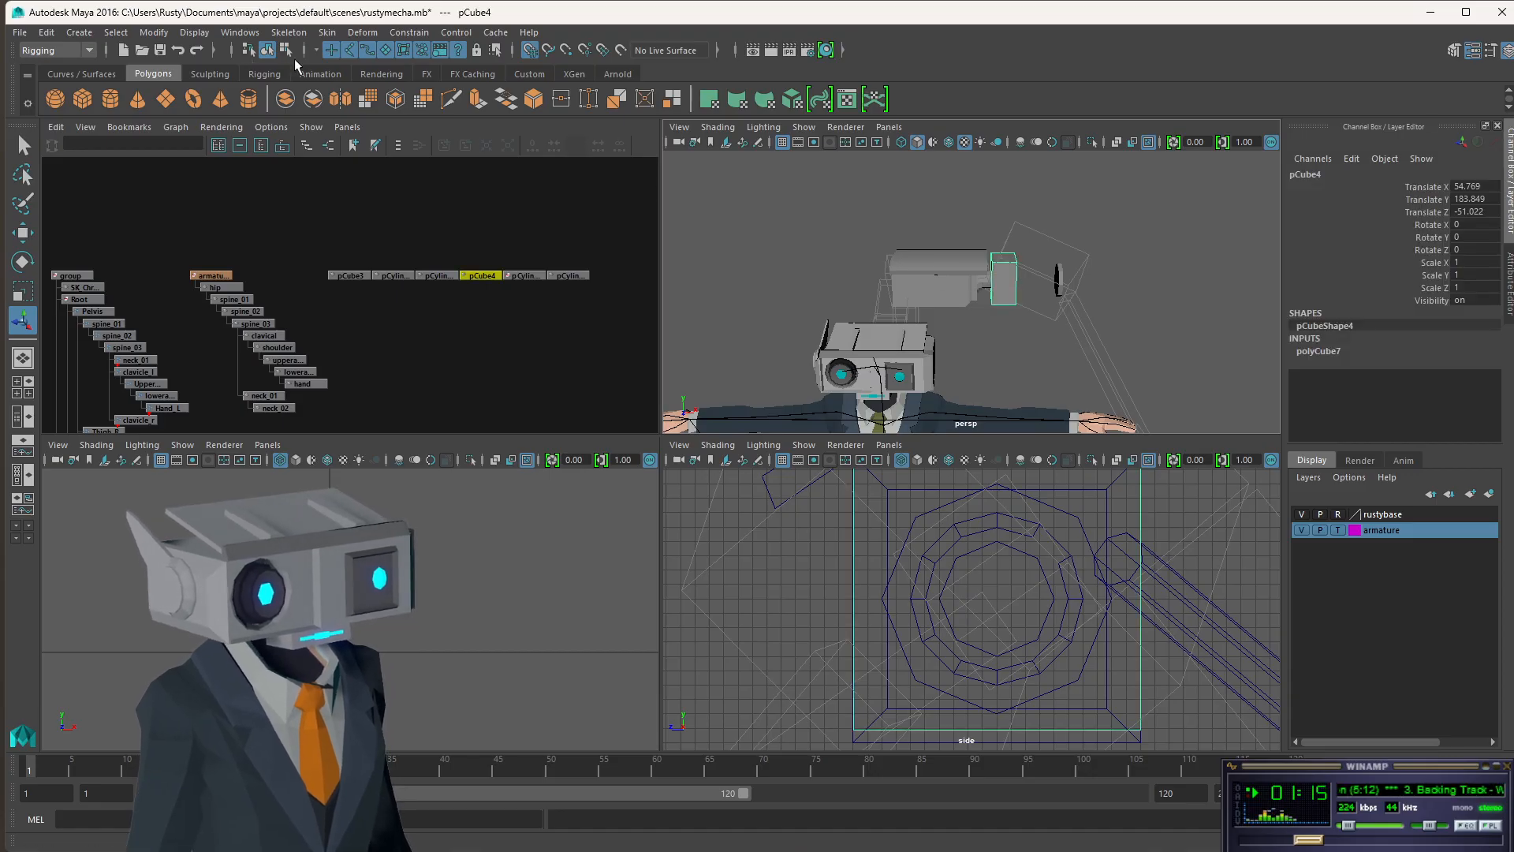
{"action": "left_click", "coordinate": [285, 50]}
{"action": "left_click_drag", "start_coordinate": [1064, 339], "coordinate": [974, 288], "text": "alt"}
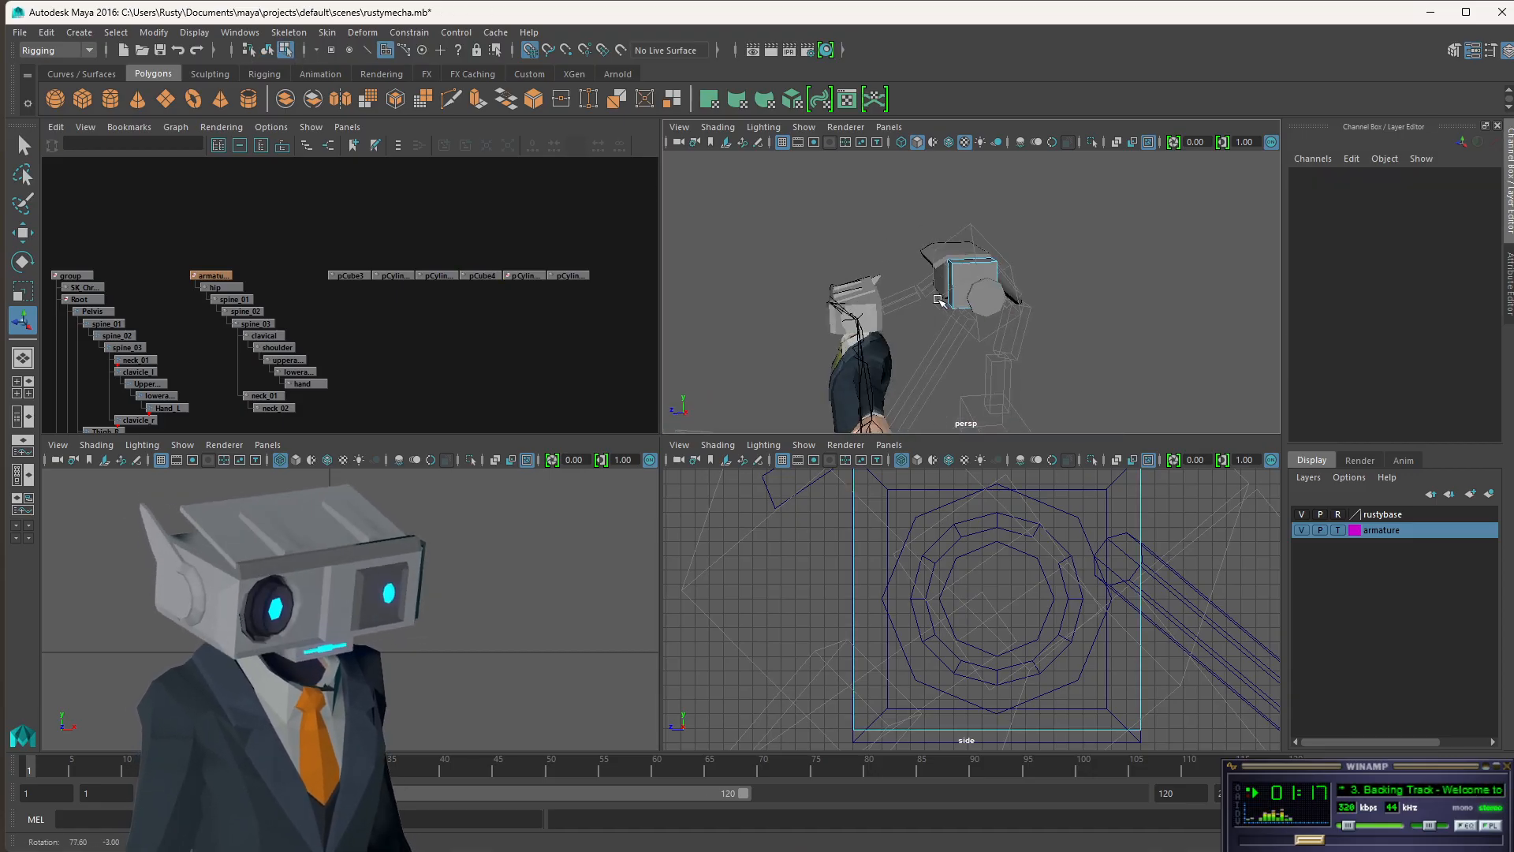
{"action": "left_click", "coordinate": [964, 281]}
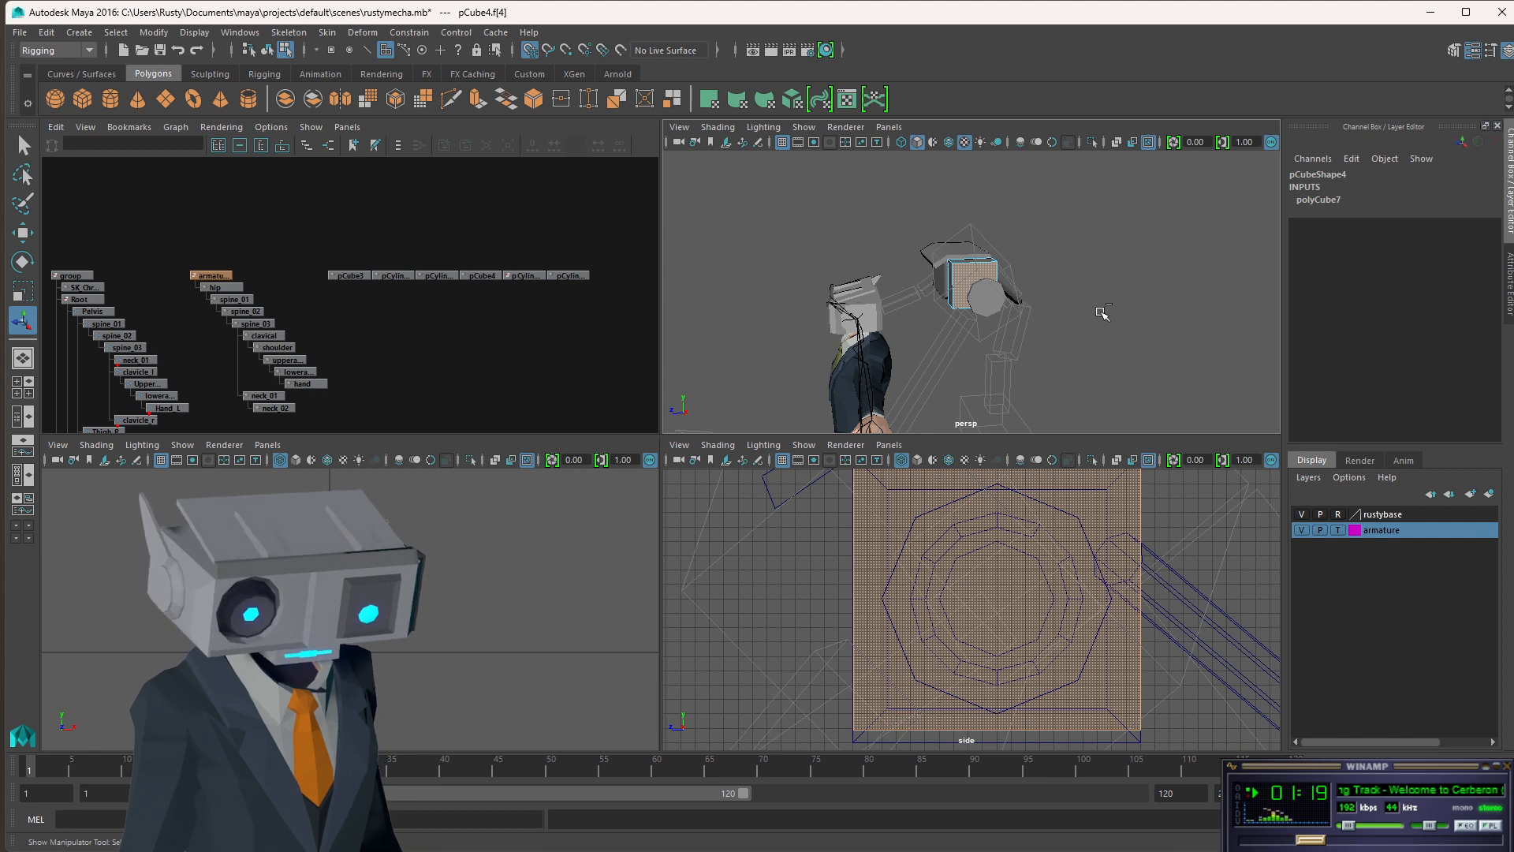
{"action": "key", "text": "ctrl+e"}
{"action": "left_click_drag", "start_coordinate": [894, 345], "coordinate": [1081, 291], "text": "alt"}
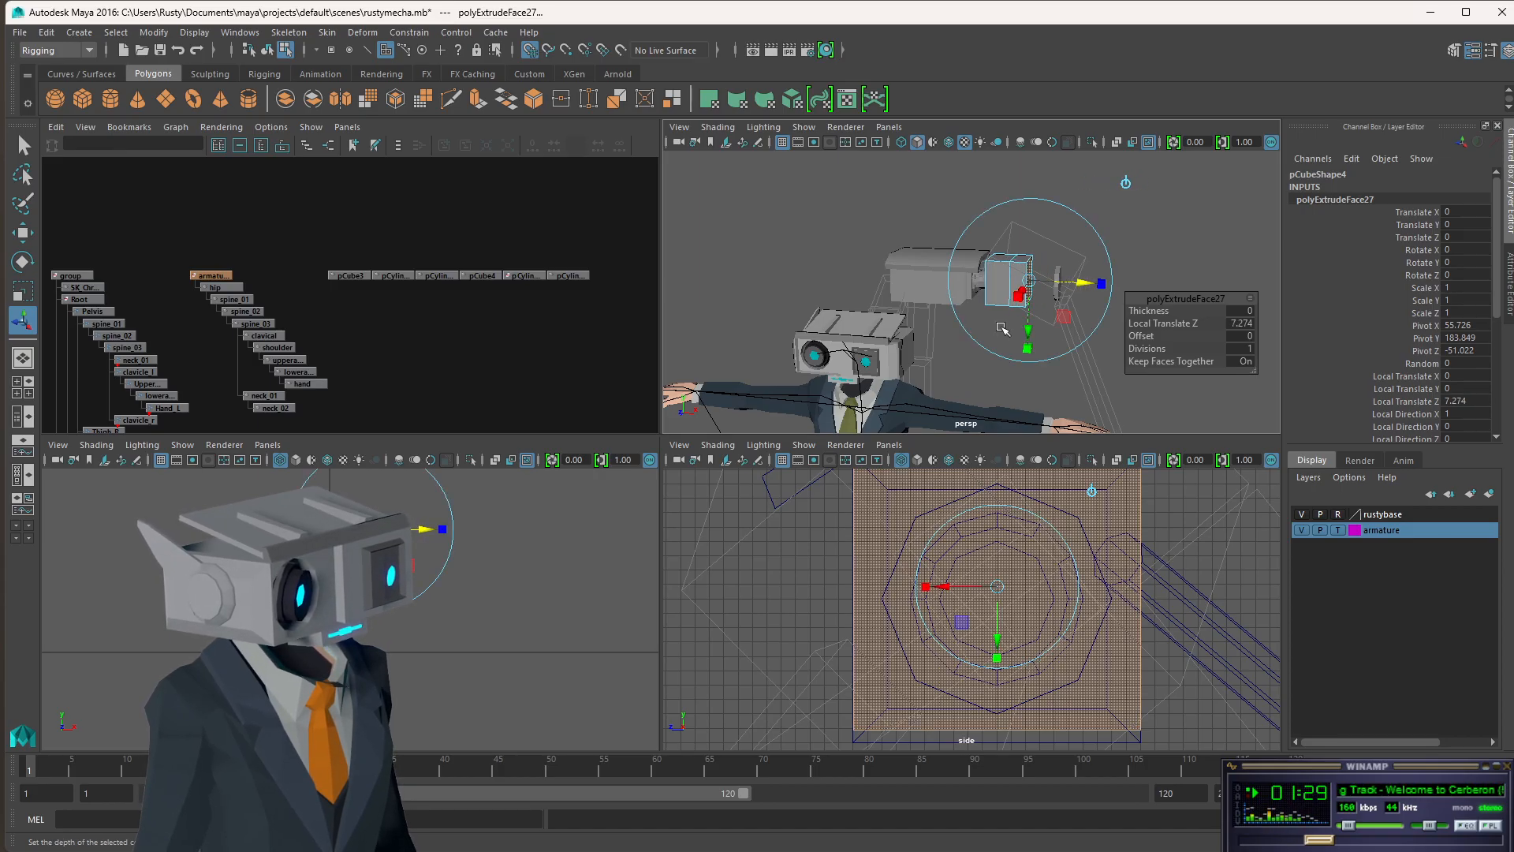
- Taper the extrusion by scaling its end face to about 0.65 of its width and reducing its height in the side view
{"action": "scroll", "coordinate": [1030, 300], "scroll_direction": "up", "scroll_amount": 6}
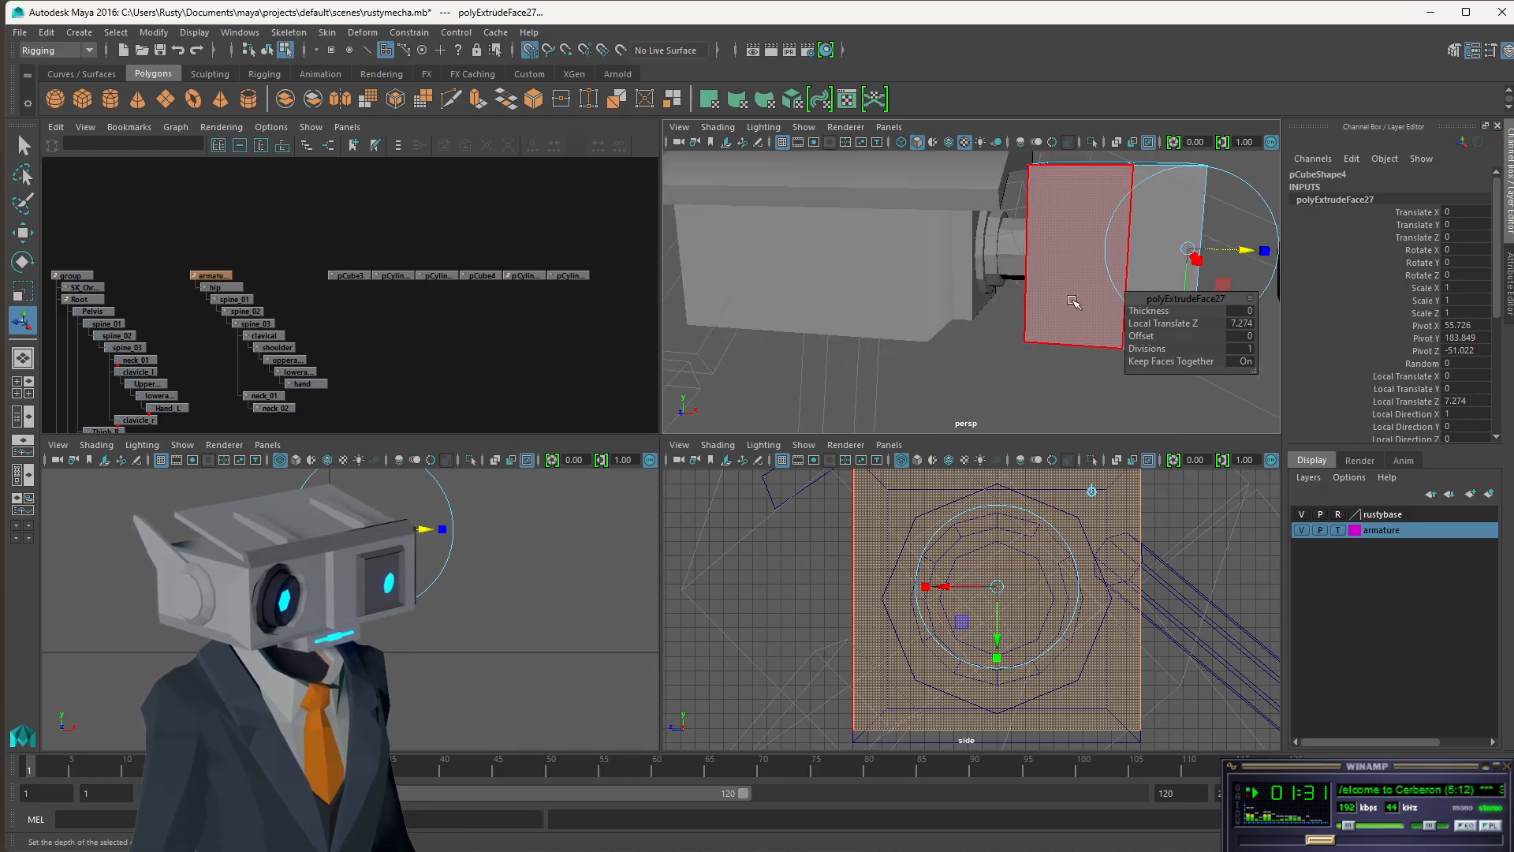
{"action": "scroll", "coordinate": [1036, 281], "scroll_direction": "up", "scroll_amount": 3}
{"action": "middle_click_drag", "start_coordinate": [1035, 281], "coordinate": [656, 352], "text": "alt"}
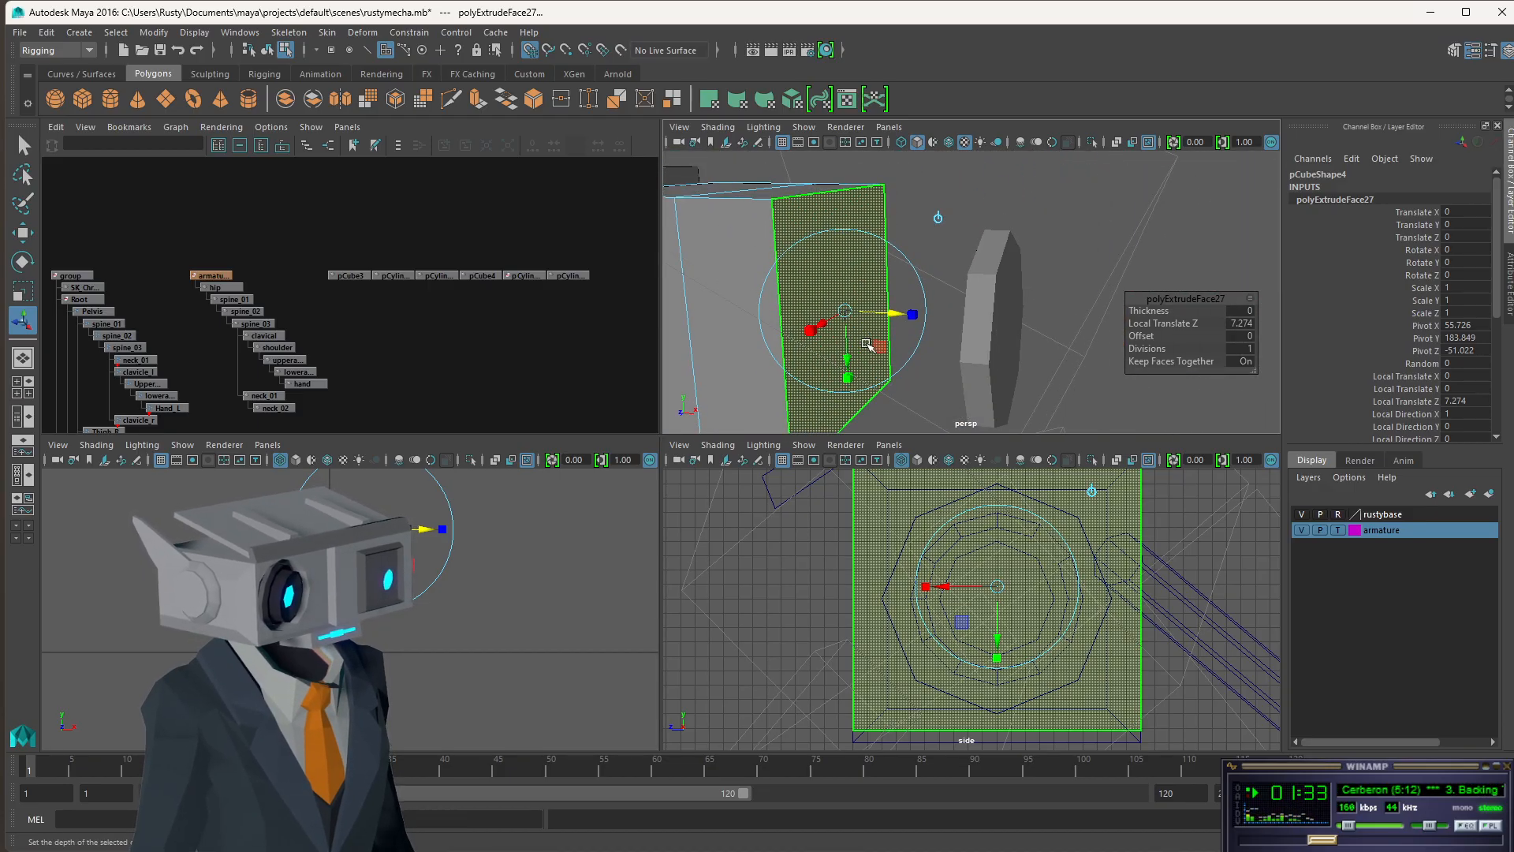
{"action": "scroll", "coordinate": [867, 341], "scroll_direction": "down", "scroll_amount": 3}
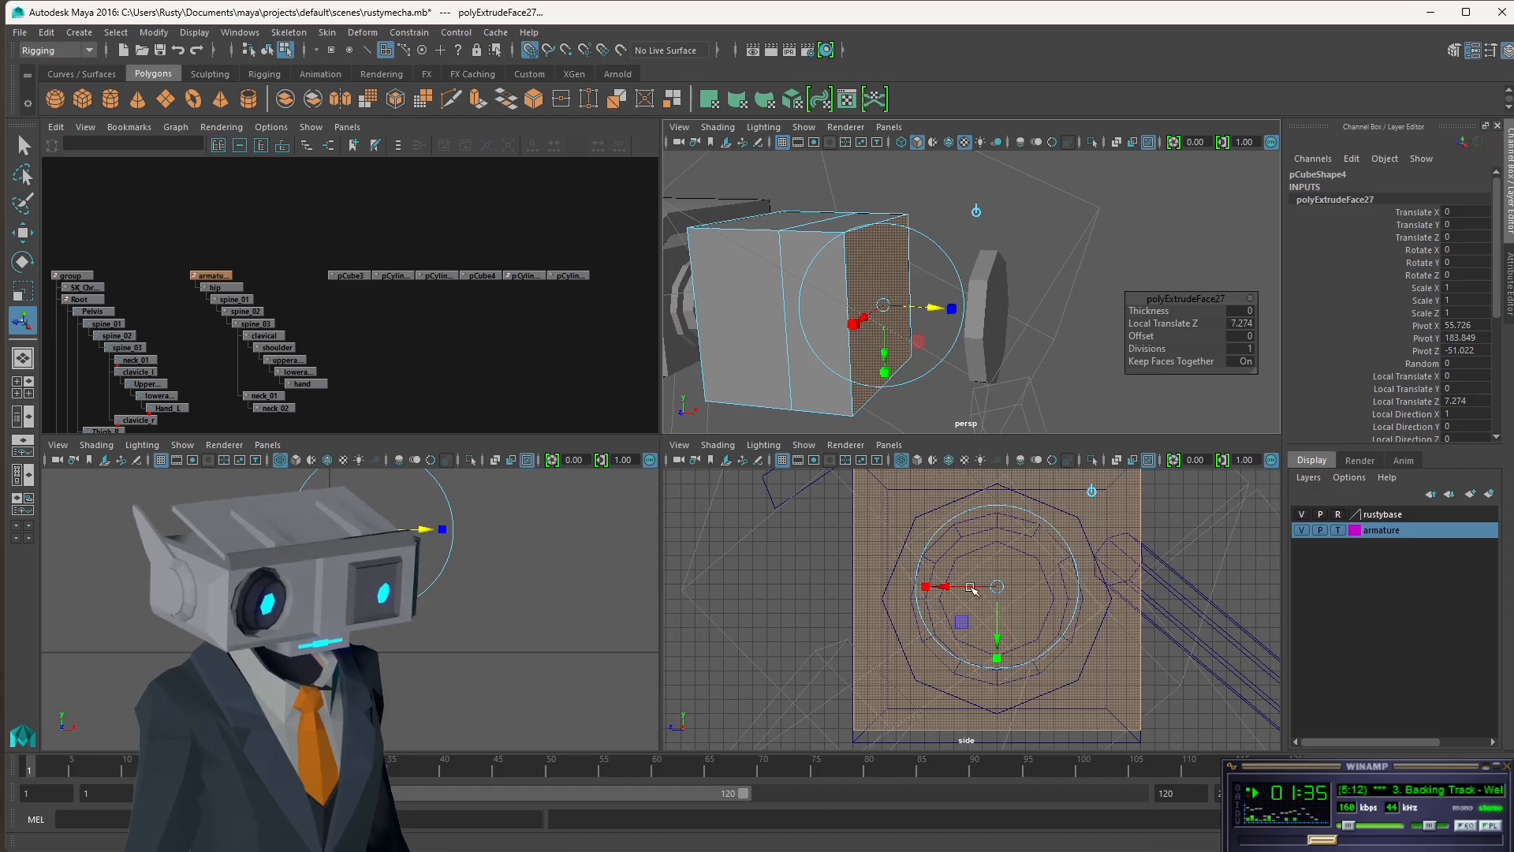
{"action": "left_click_drag", "start_coordinate": [927, 589], "coordinate": [956, 588]}
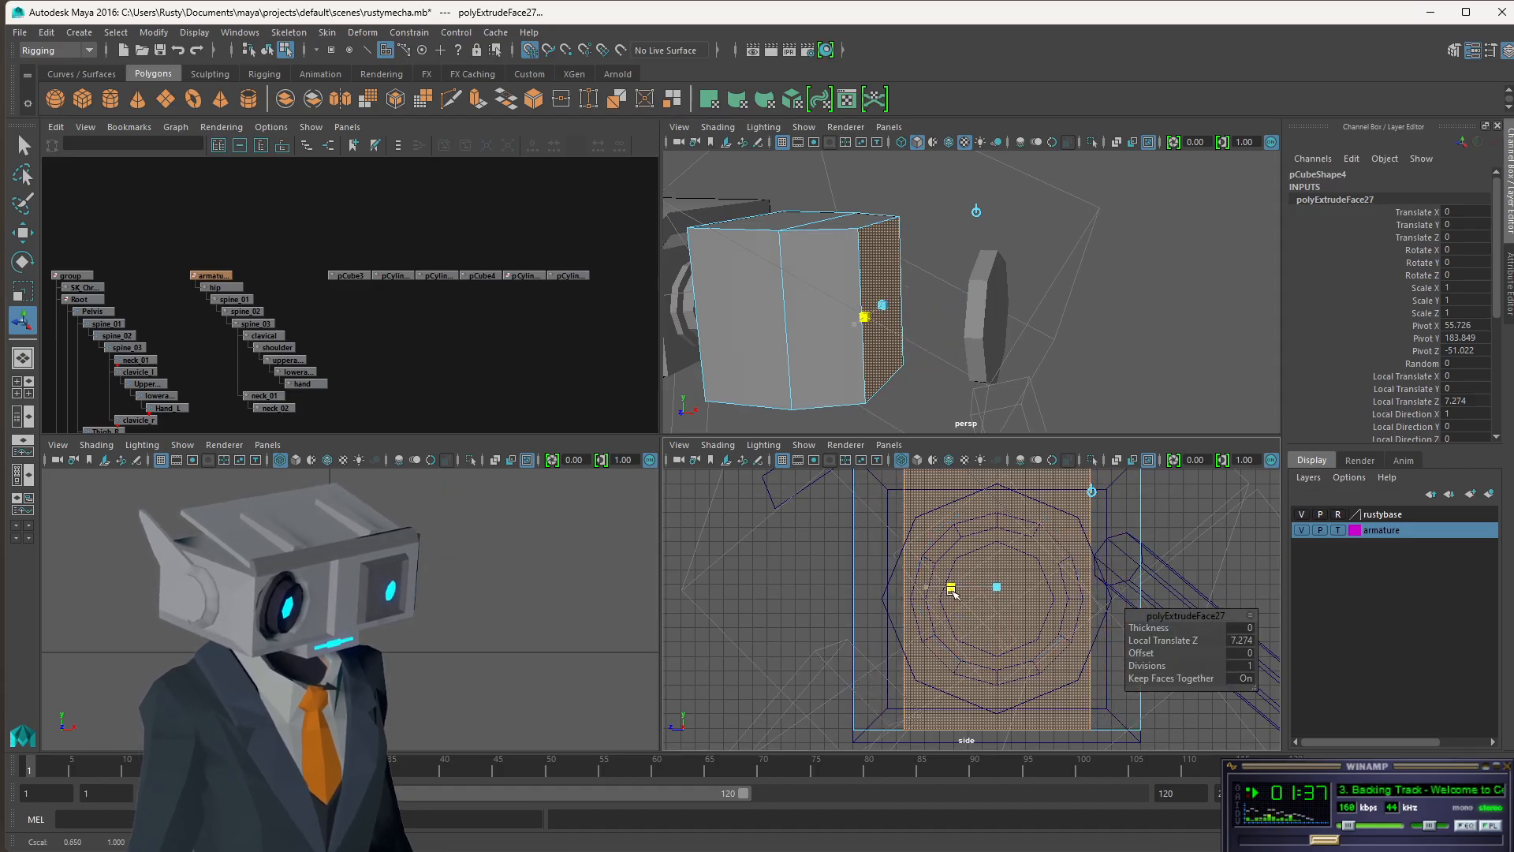
{"action": "left_click_drag", "start_coordinate": [1003, 667], "coordinate": [1002, 634]}
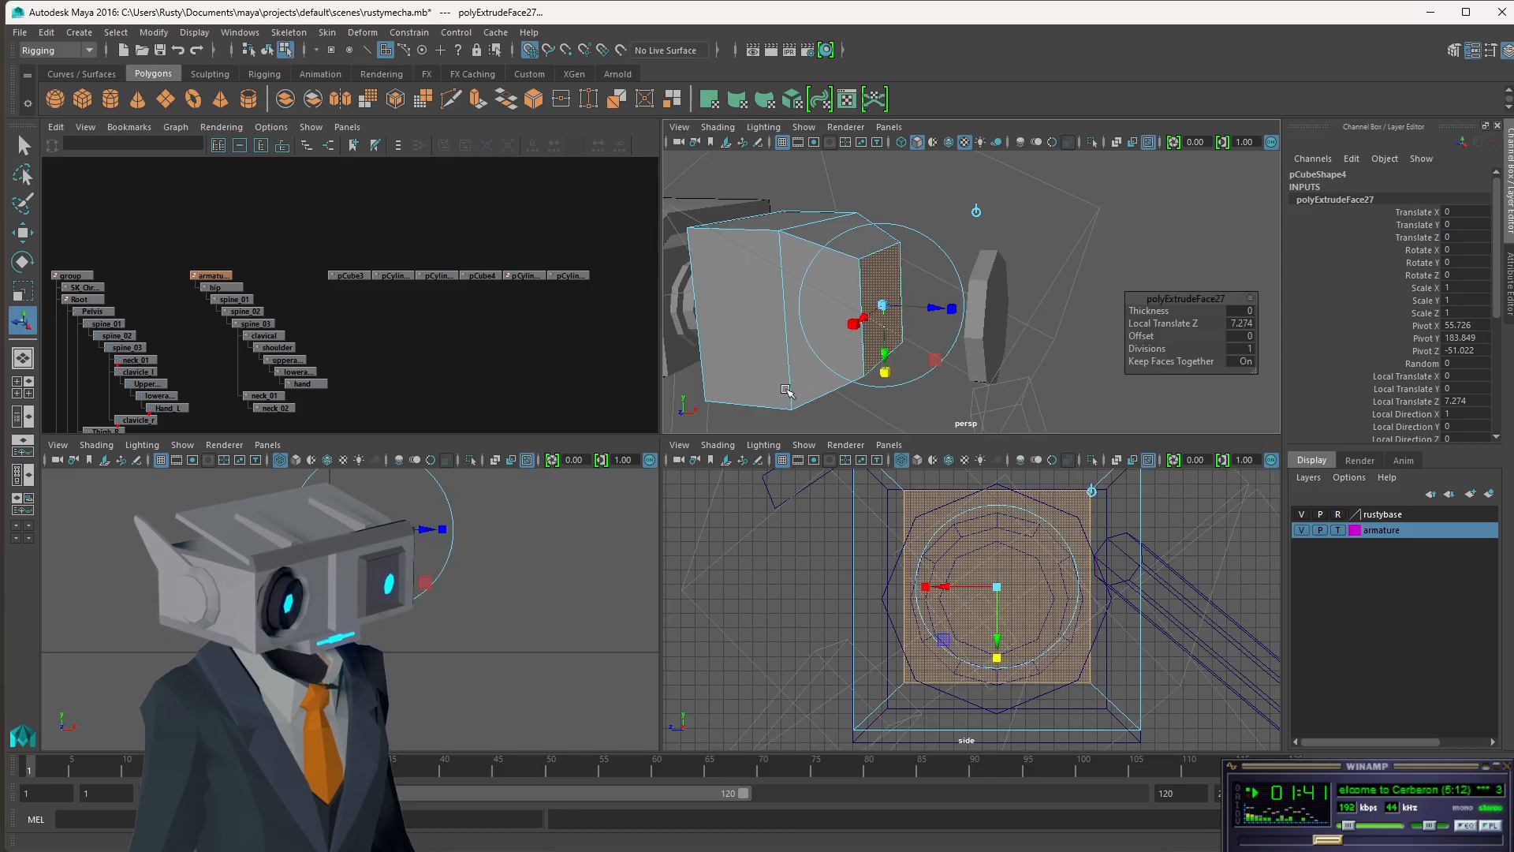
- Shorten the extrusion to a Local Translate Z of about 2.479 and make its end face slightly taller
{"action": "left_click_drag", "start_coordinate": [790, 392], "coordinate": [900, 366], "text": "alt"}
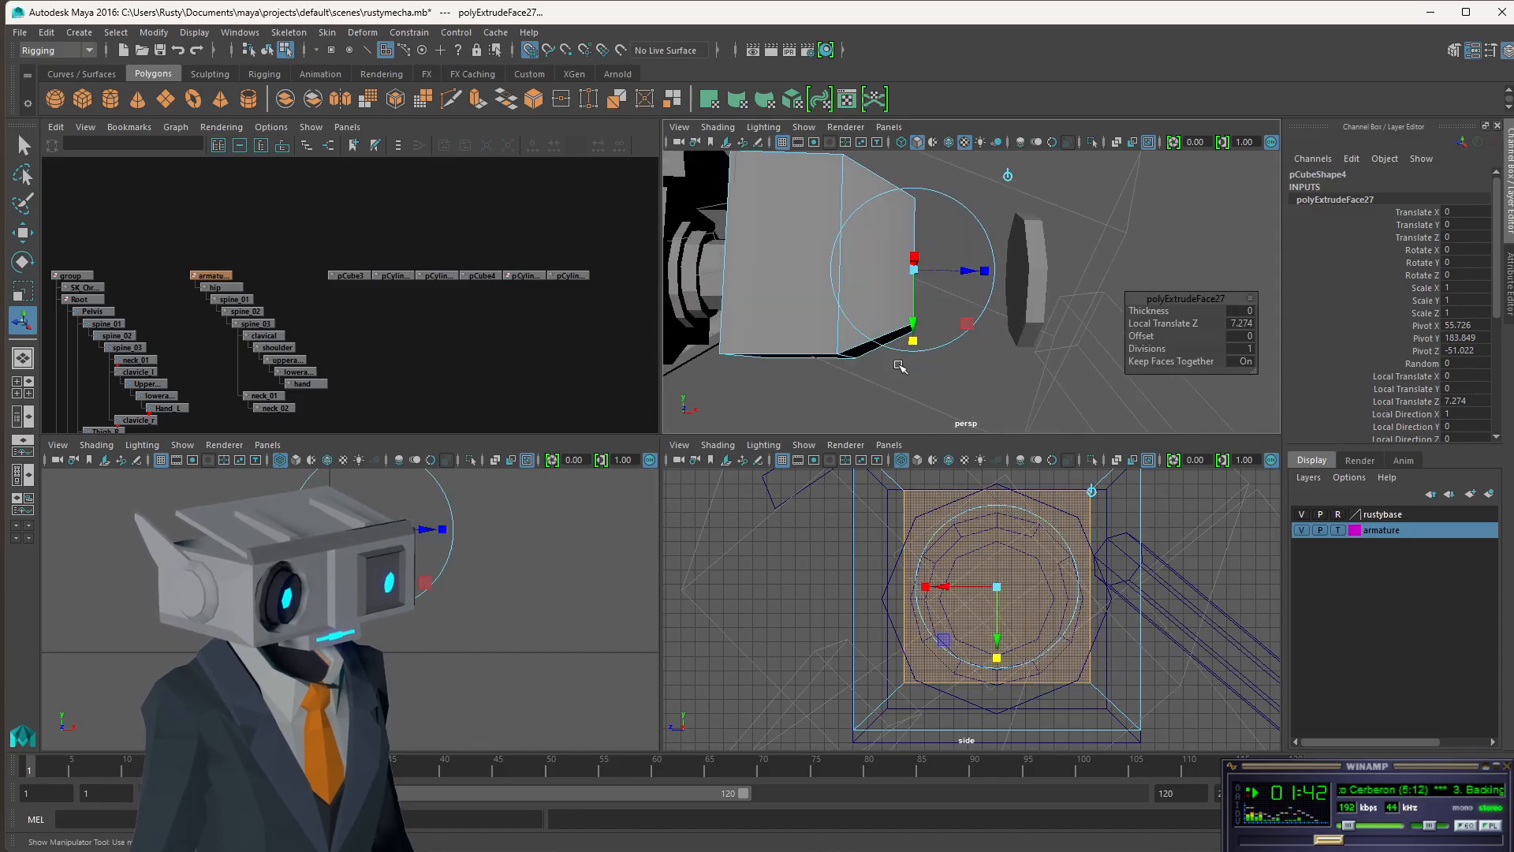
{"action": "left_click", "coordinate": [915, 302]}
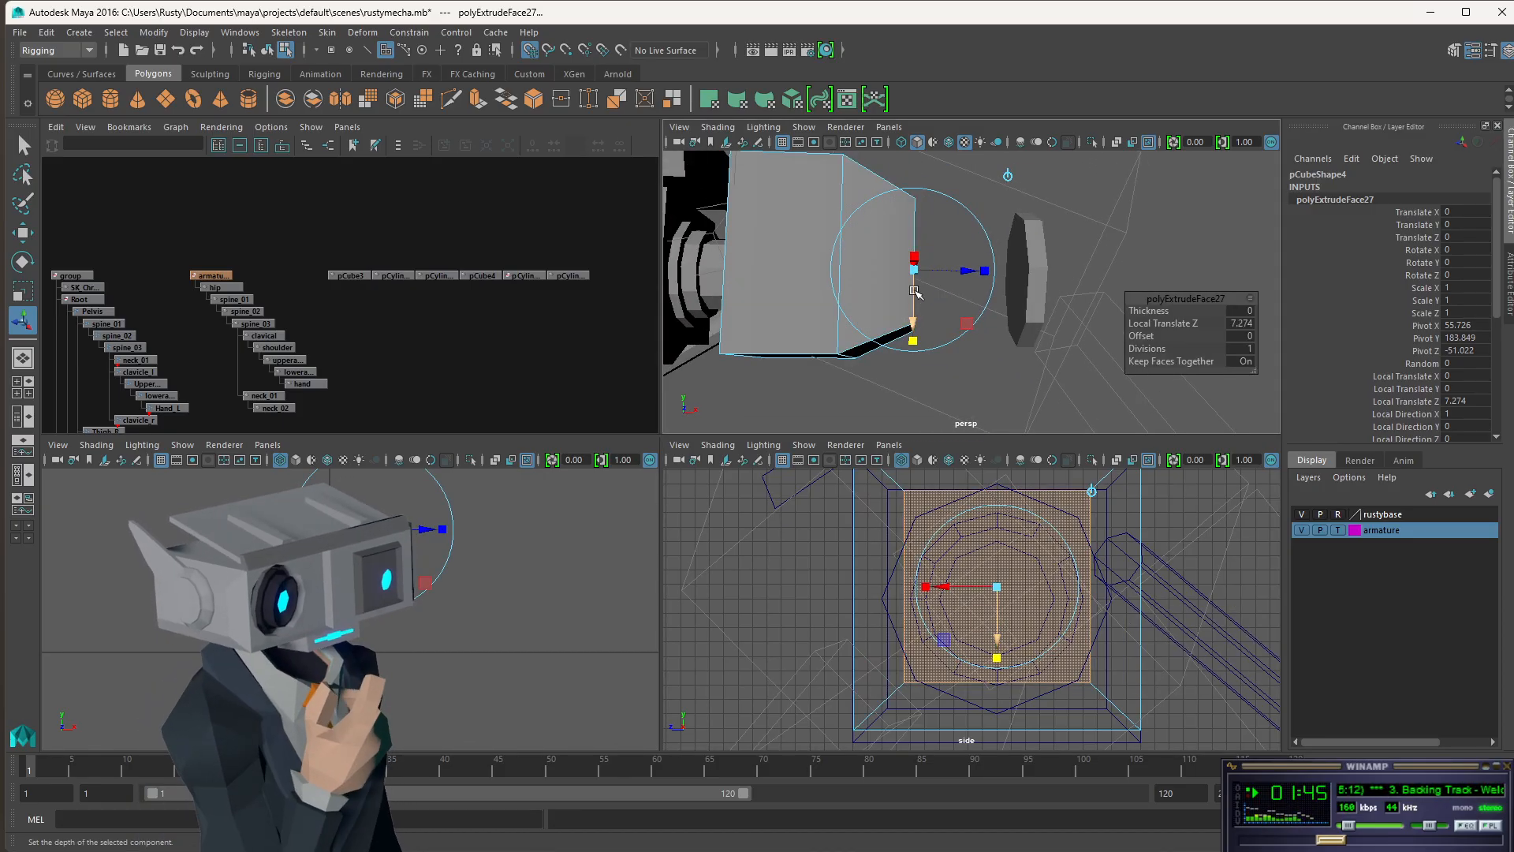
{"action": "left_click_drag", "start_coordinate": [963, 269], "coordinate": [921, 272]}
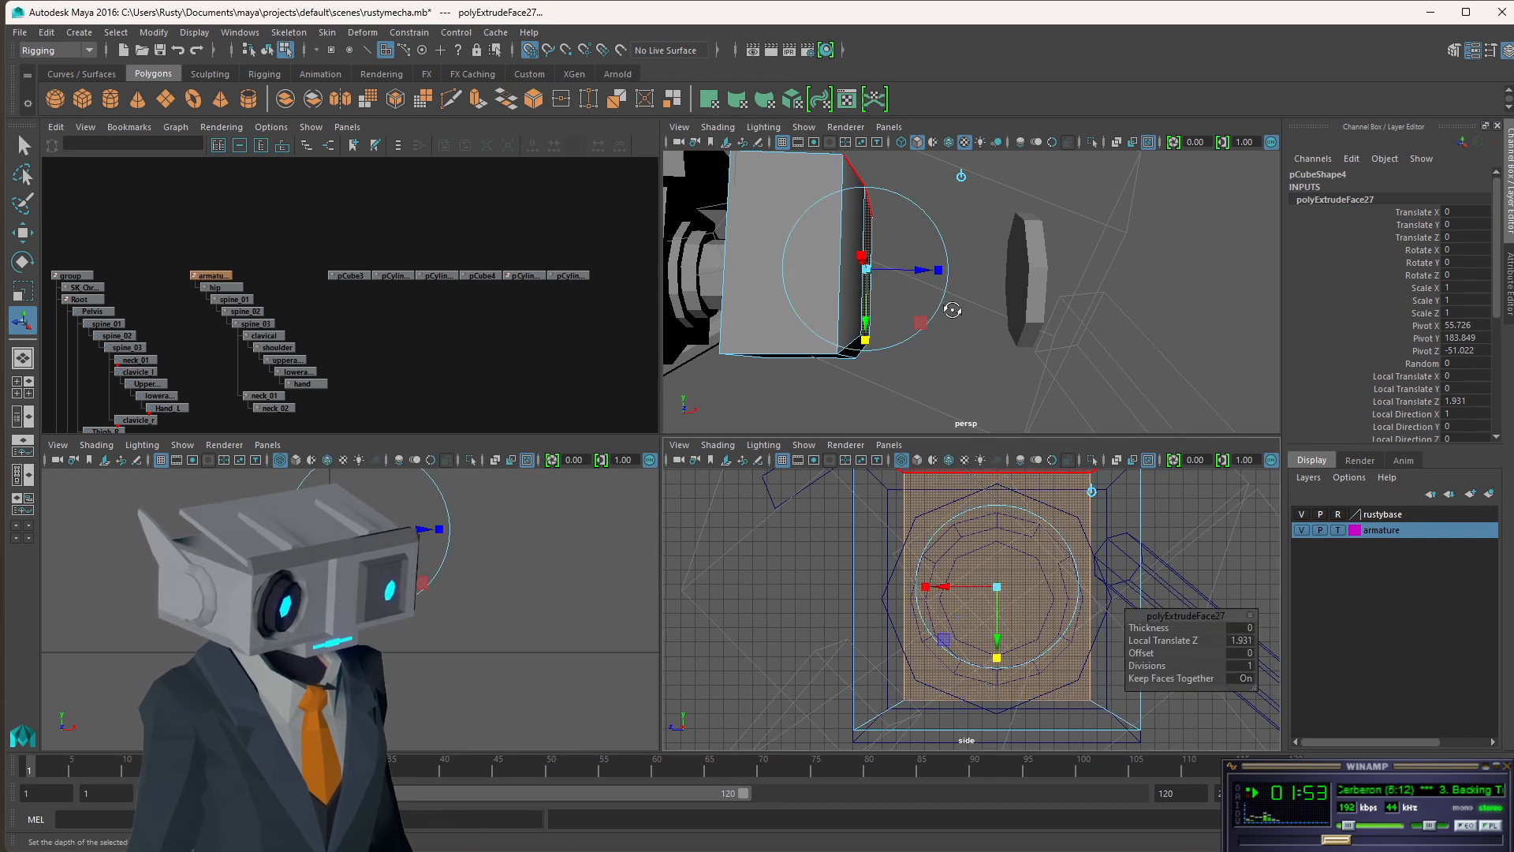
{"action": "left_click_drag", "start_coordinate": [862, 337], "coordinate": [899, 331], "text": "alt"}
{"action": "key", "text": "ctrl+z"}
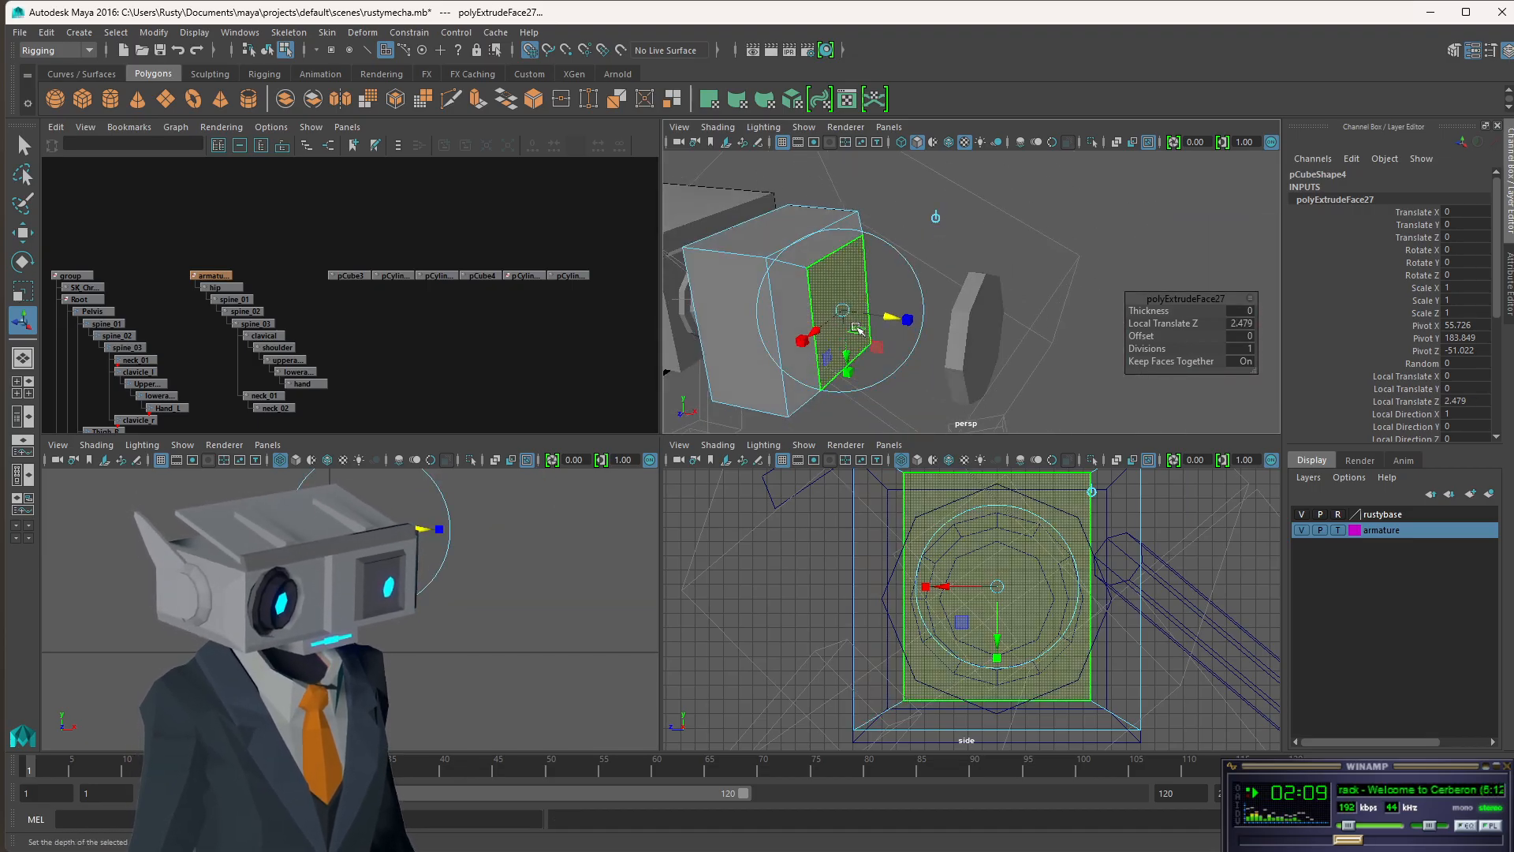
- Set the Local Translate Z of the shoulder cube's outer-face extrusion to 2.5
{"action": "key", "text": "space"}
{"action": "mouse_move", "coordinate": [507, 453]}
{"action": "left_mouse_down", "text": "alt"}
{"action": "mouse_move", "coordinate": [564, 422]}
{"action": "mouse_move", "coordinate": [507, 449]}
{"action": "left_mouse_up", "text": "alt"}
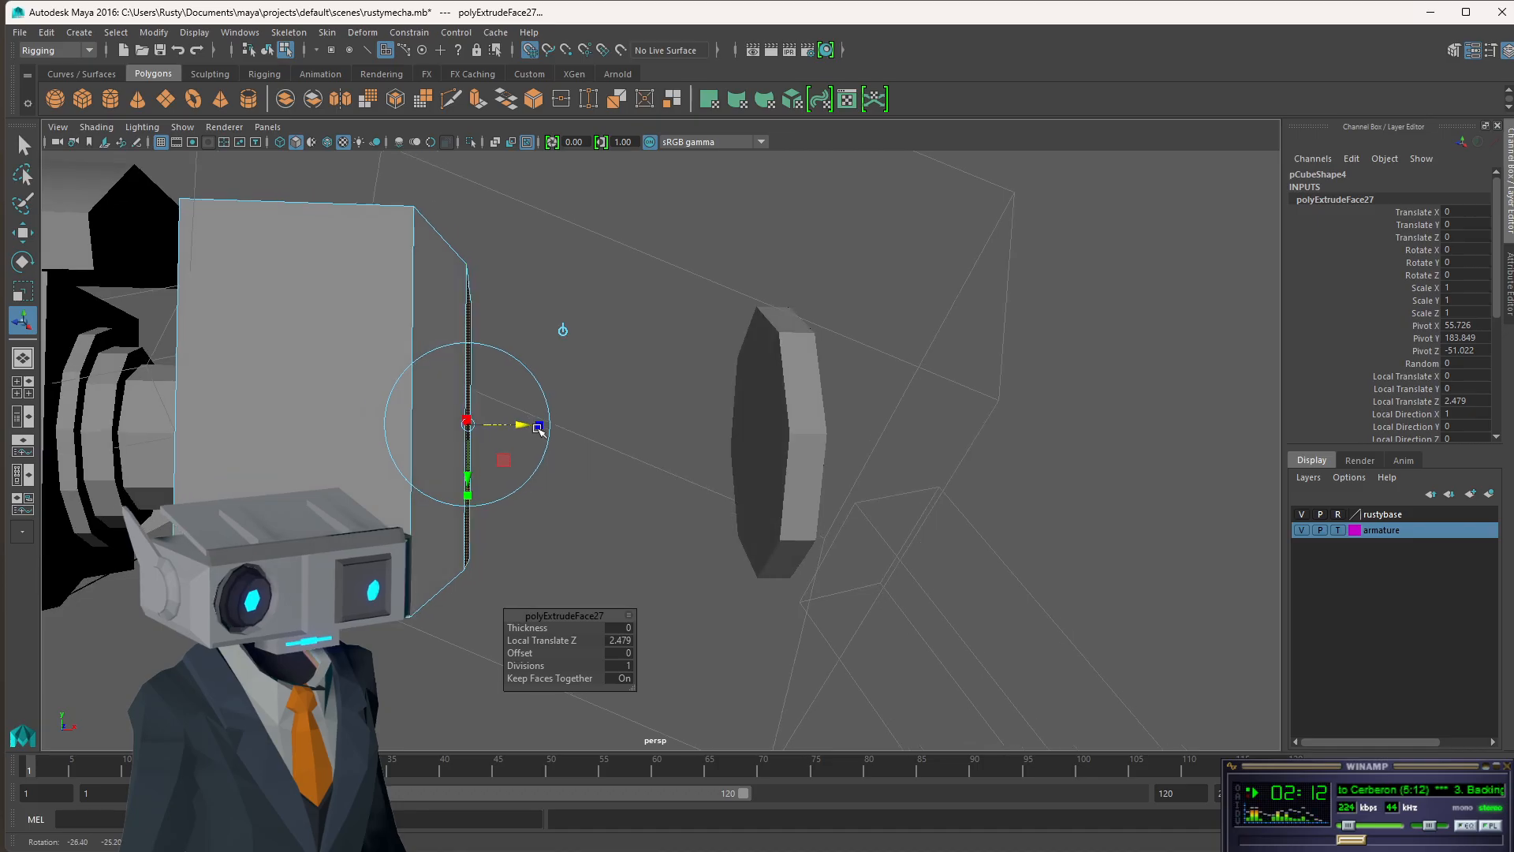
{"action": "left_click", "coordinate": [607, 642]}
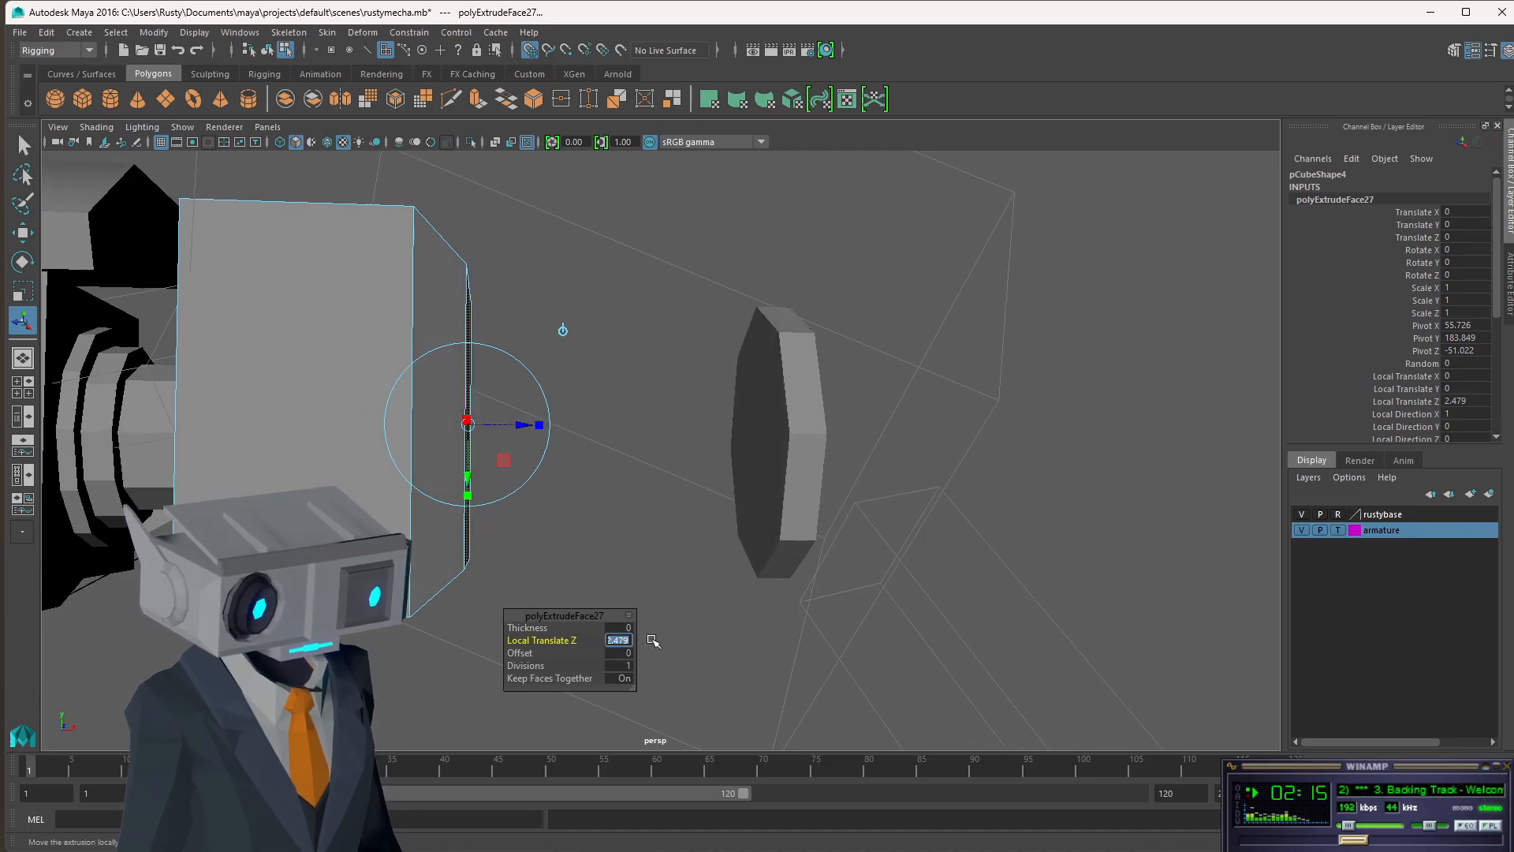
{"action": "type", "text": "2.5"}
{"action": "key", "text": "Return"}
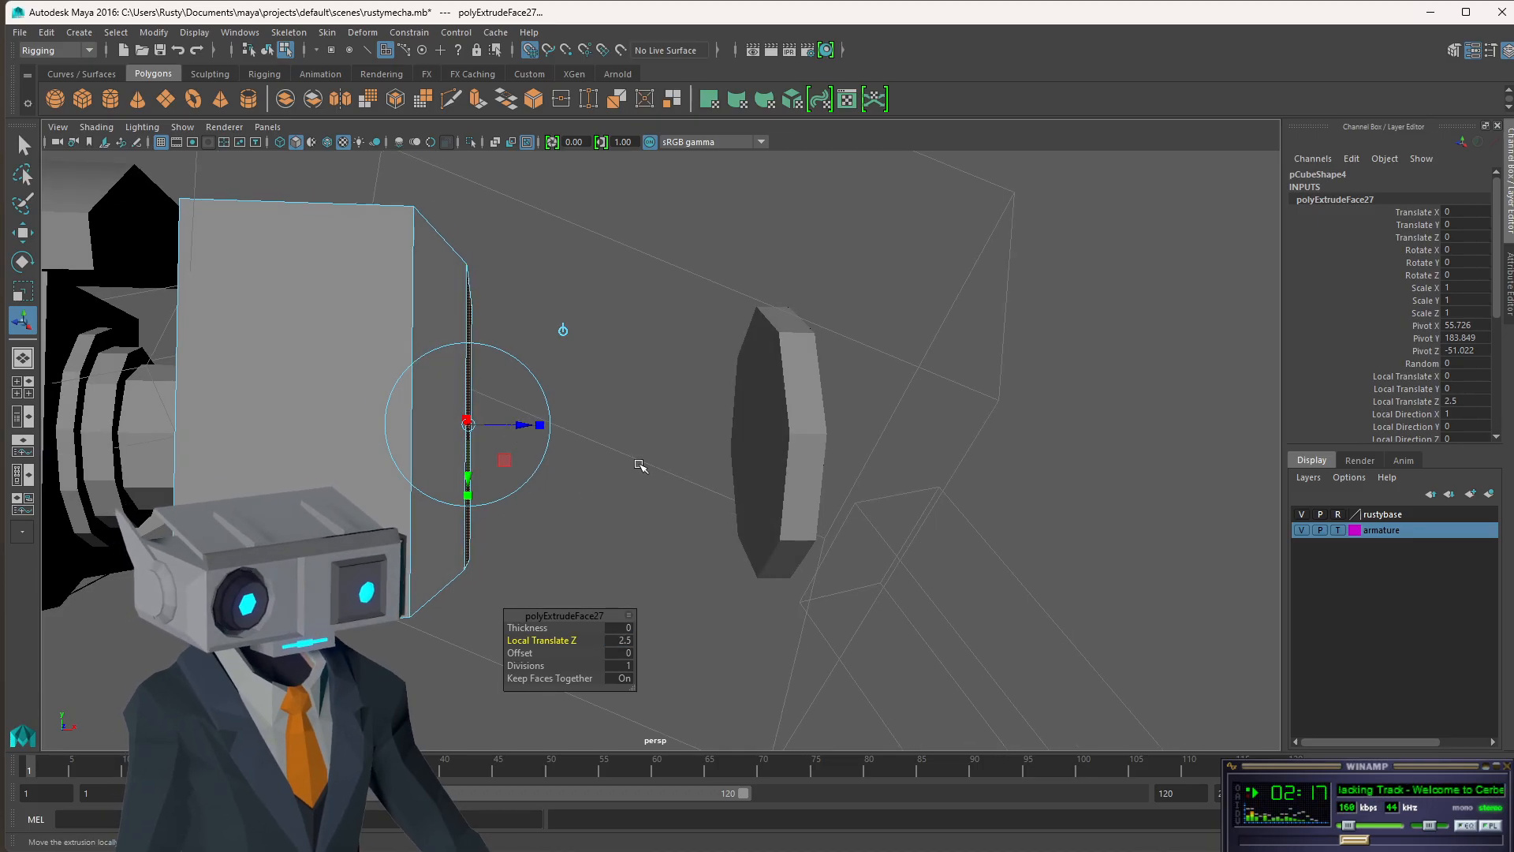
{"action": "left_click_drag", "start_coordinate": [578, 356], "coordinate": [529, 369], "text": "alt"}
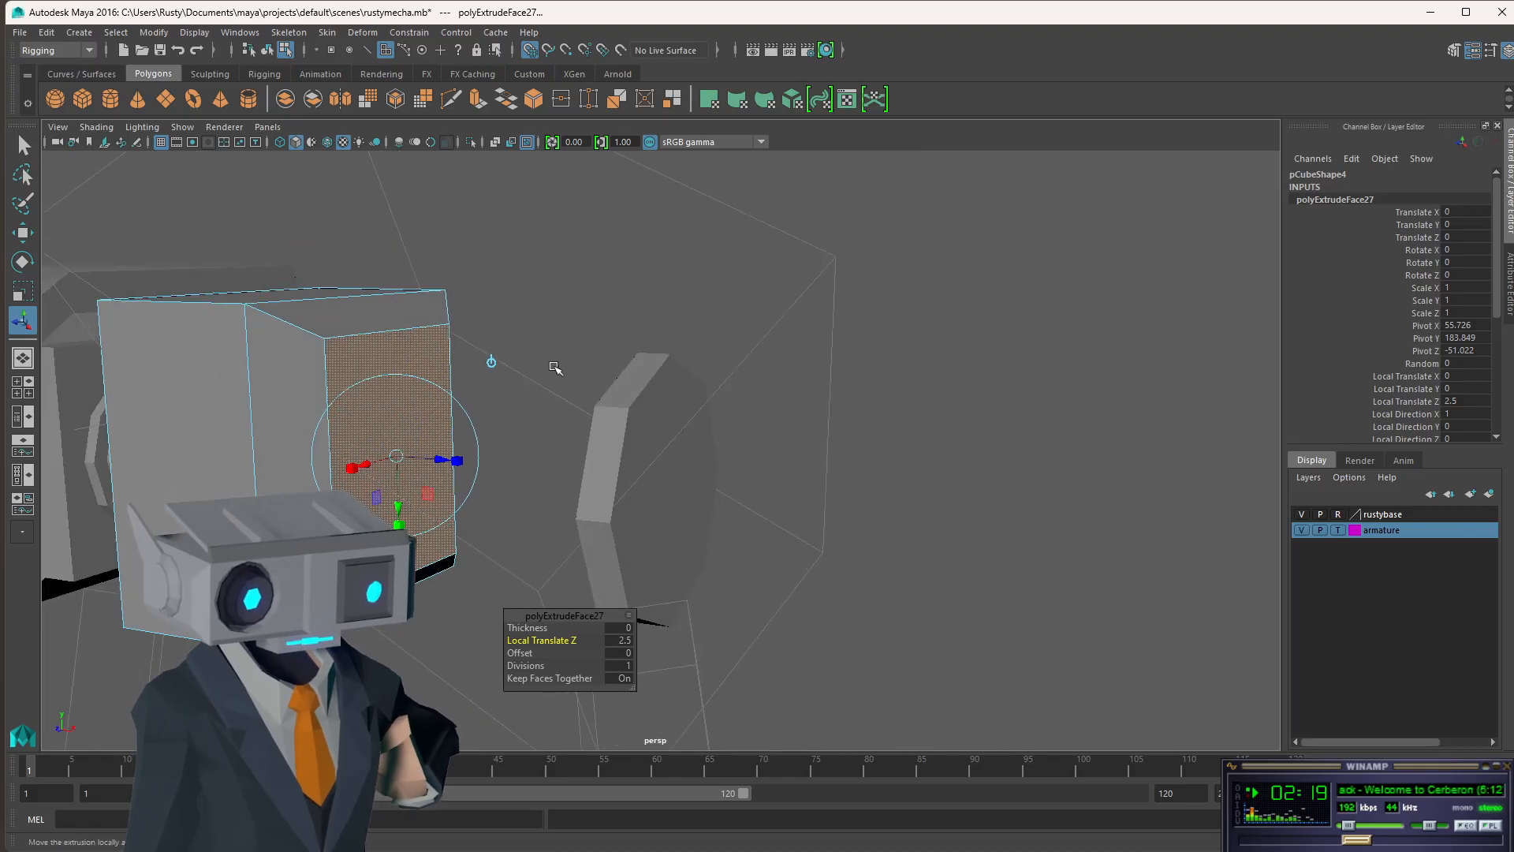
- Extrude the shoulder cube's tapered end face again, outward by a Local Translate Z of about 5.016
{"action": "left_click", "coordinate": [555, 368]}
{"action": "left_click", "coordinate": [425, 433]}
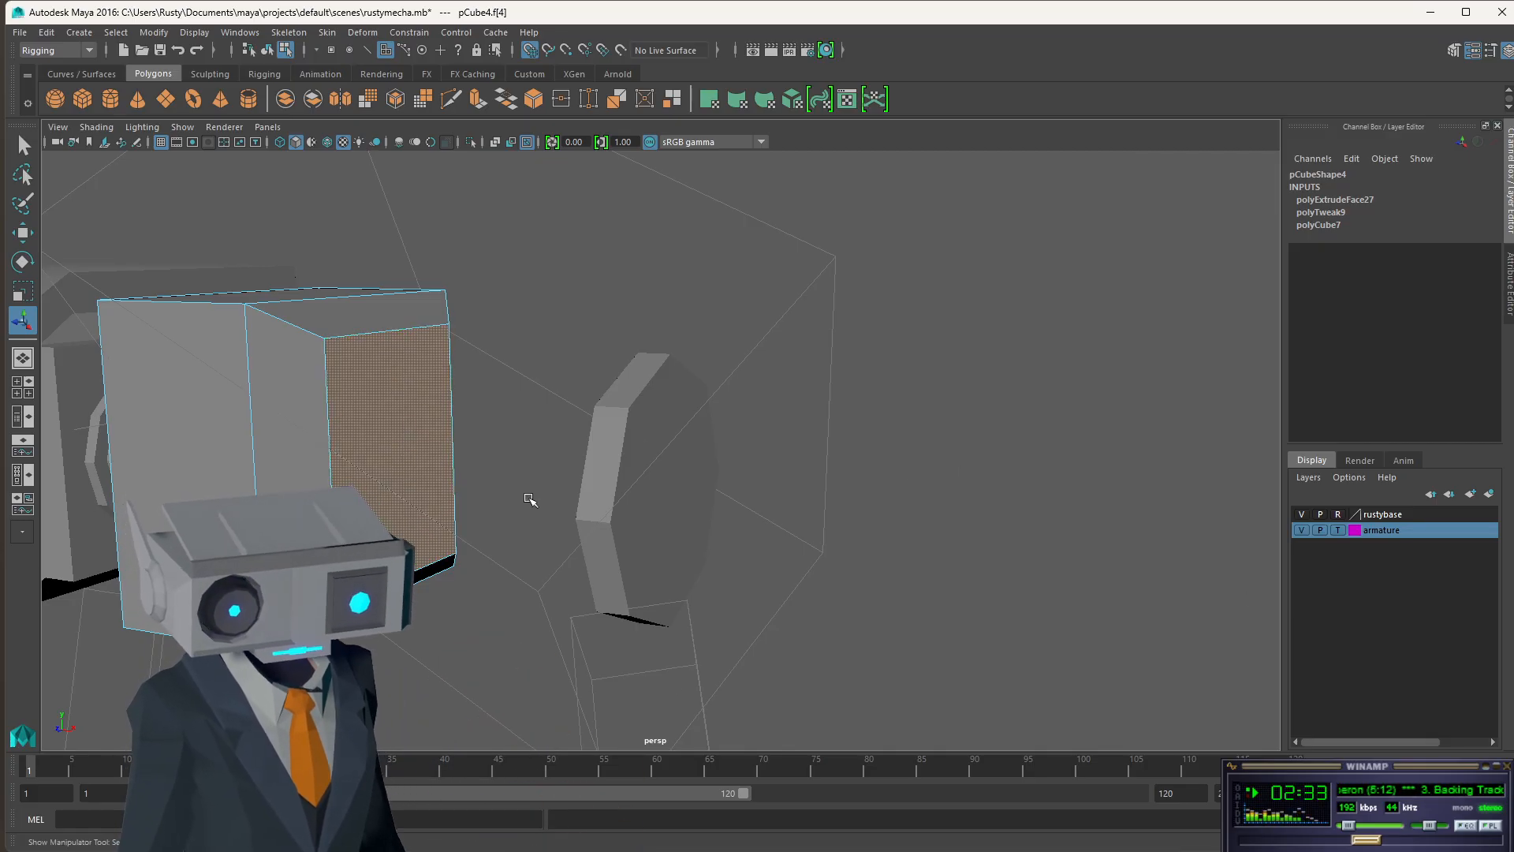
{"action": "key", "text": "ctrl+e"}
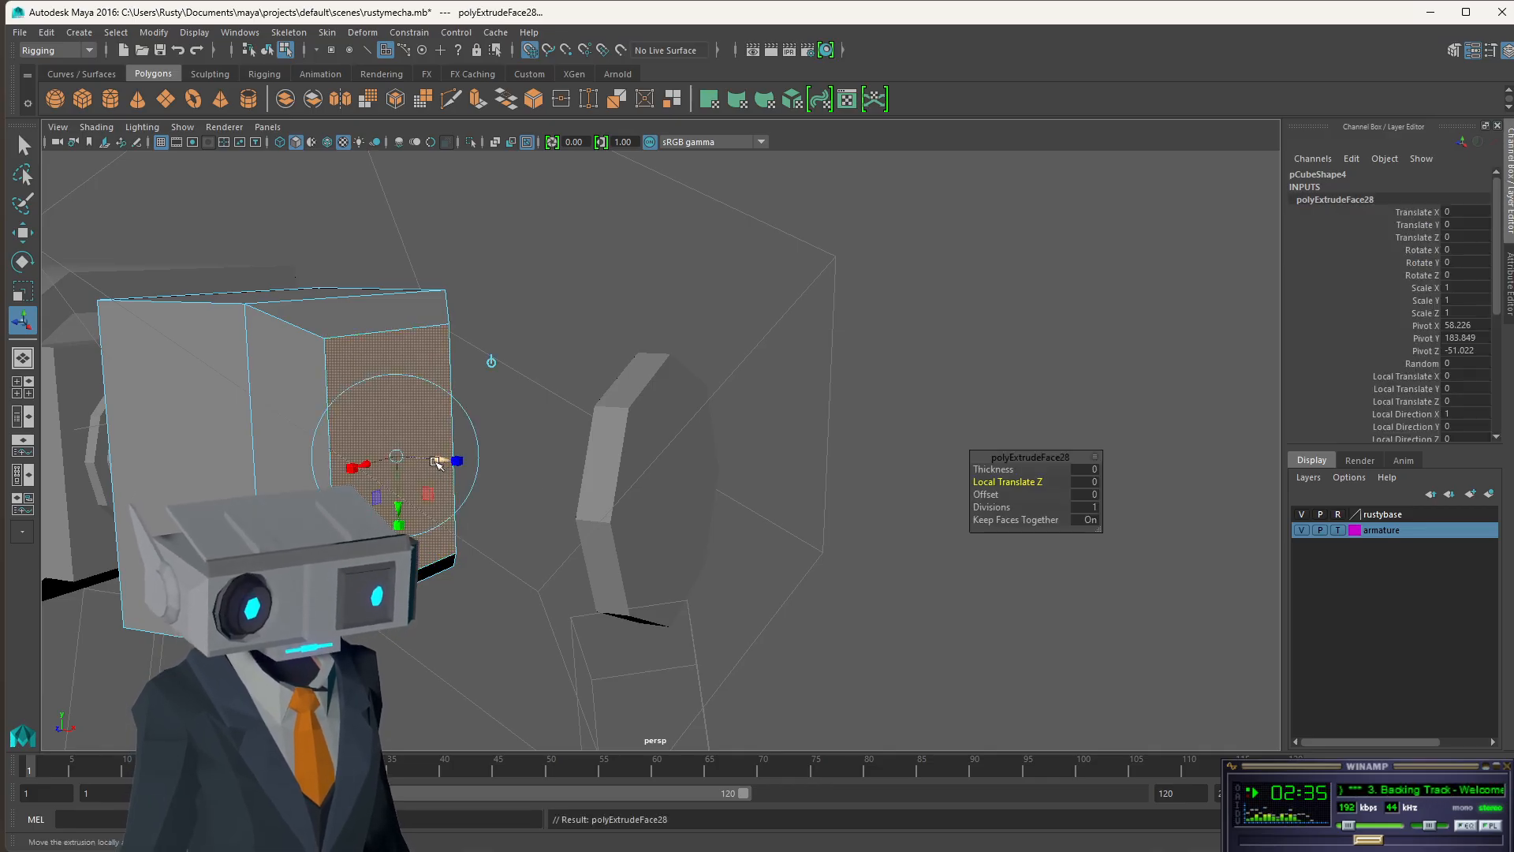
{"action": "left_click_drag", "start_coordinate": [438, 462], "coordinate": [583, 475]}
{"action": "scroll", "coordinate": [1065, 430], "scroll_direction": "down", "scroll_amount": 3}
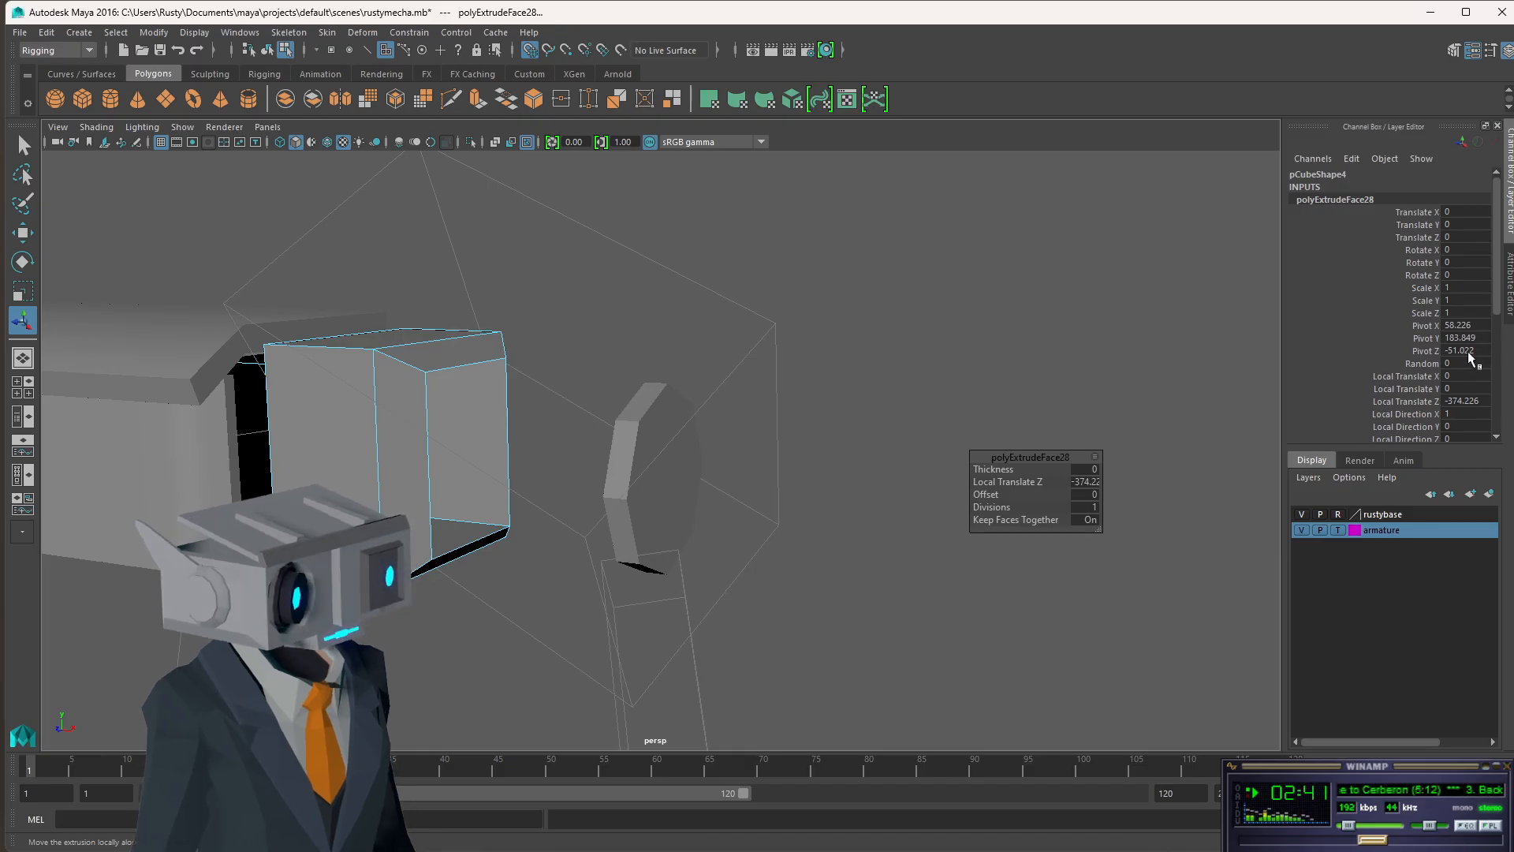
{"action": "left_click_drag", "start_coordinate": [483, 448], "coordinate": [565, 440], "text": "alt"}
{"action": "scroll", "coordinate": [565, 440], "scroll_direction": "down", "scroll_amount": 10}
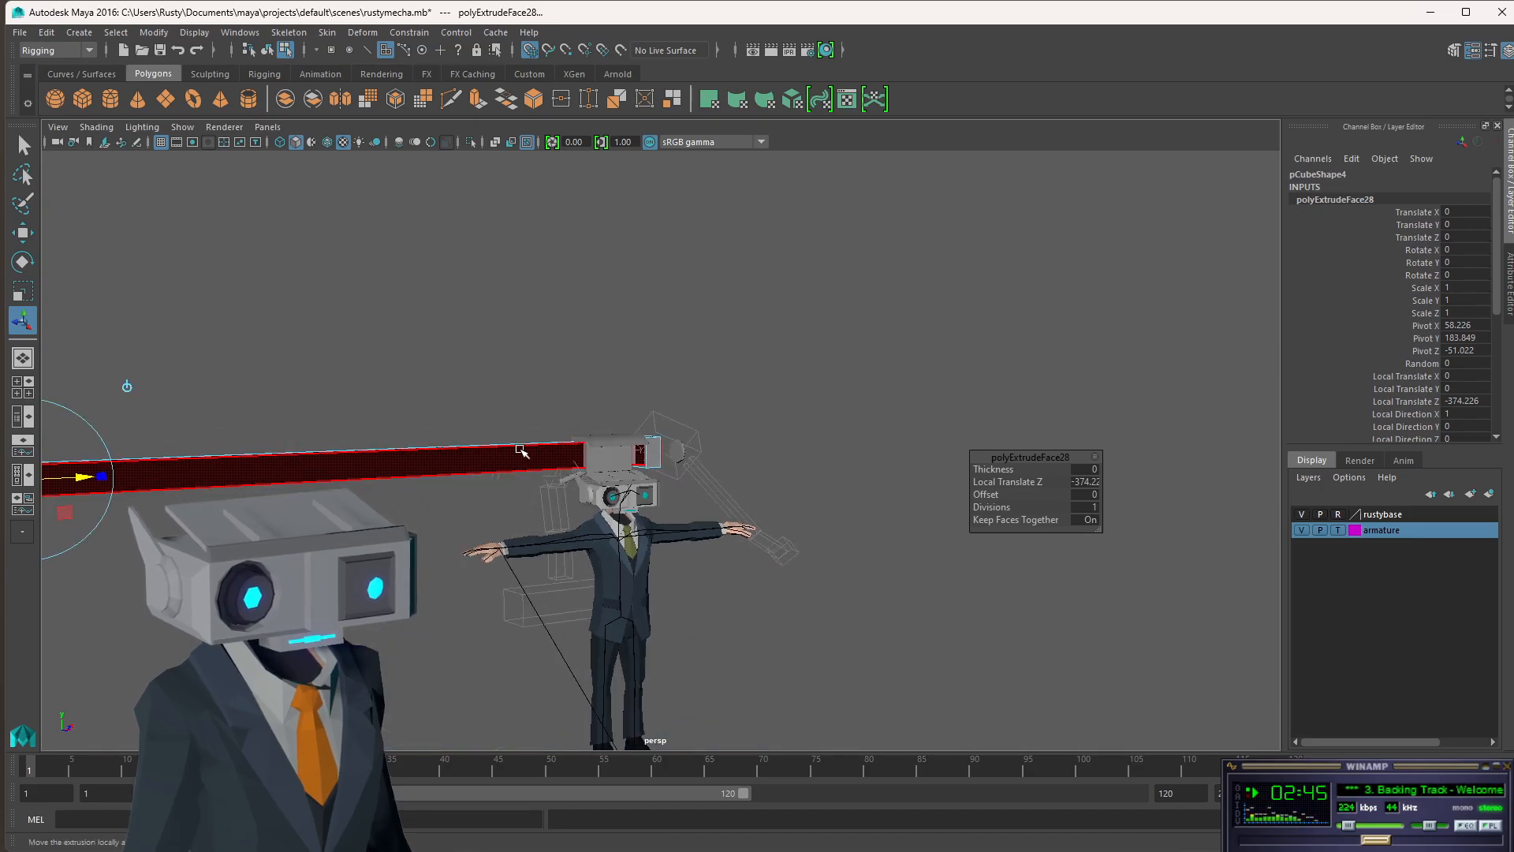
{"action": "middle_click_drag", "start_coordinate": [392, 472], "coordinate": [697, 448]}
{"action": "left_click_drag", "start_coordinate": [697, 448], "coordinate": [599, 482]}
{"action": "scroll", "coordinate": [618, 469], "scroll_direction": "up", "scroll_amount": 10}
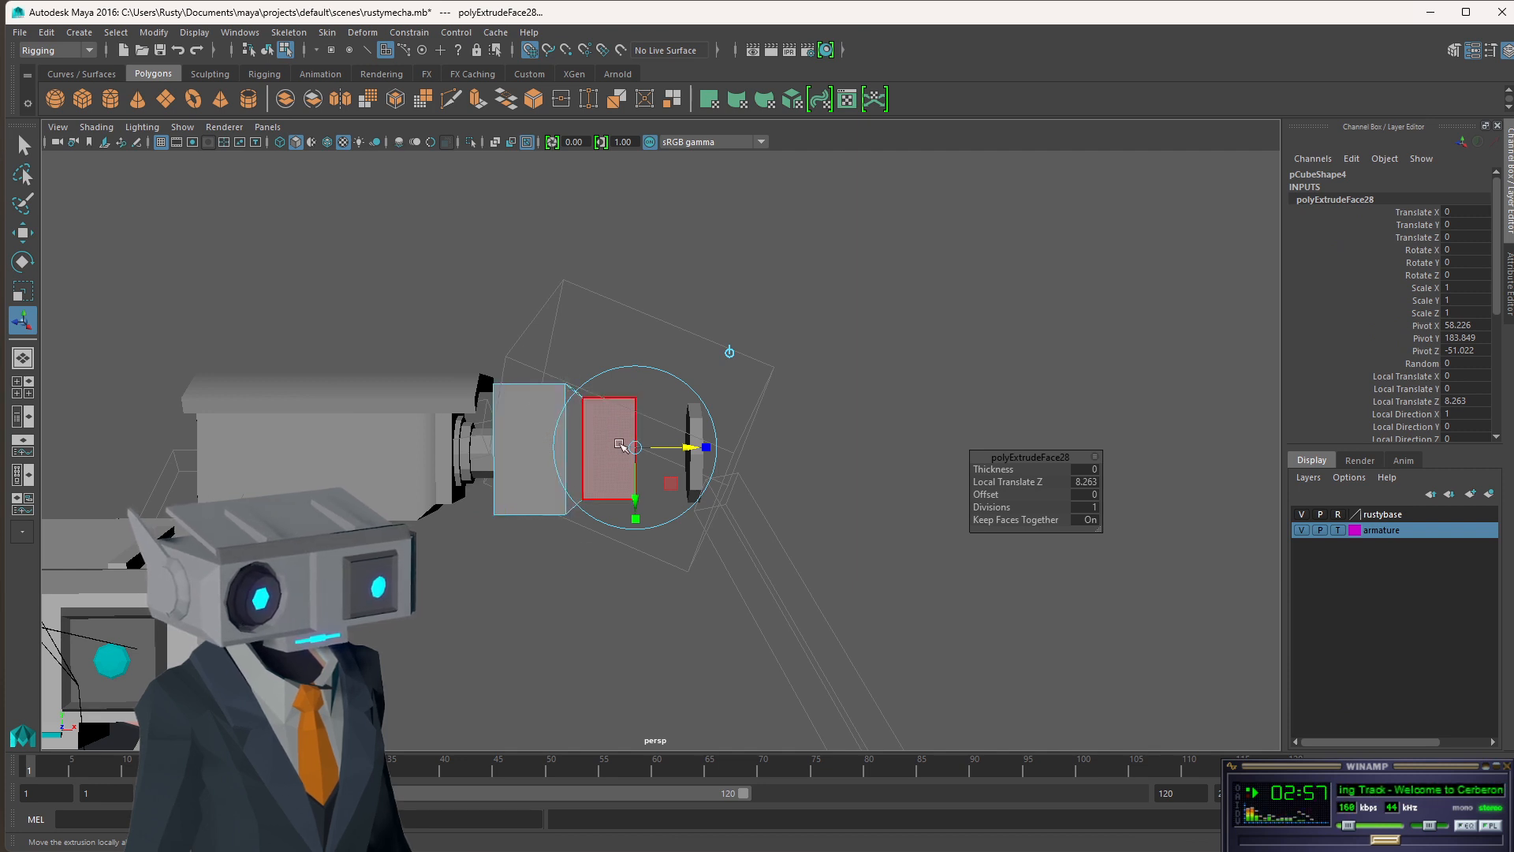
{"action": "left_click_drag", "start_coordinate": [684, 456], "coordinate": [634, 443], "text": "alt"}
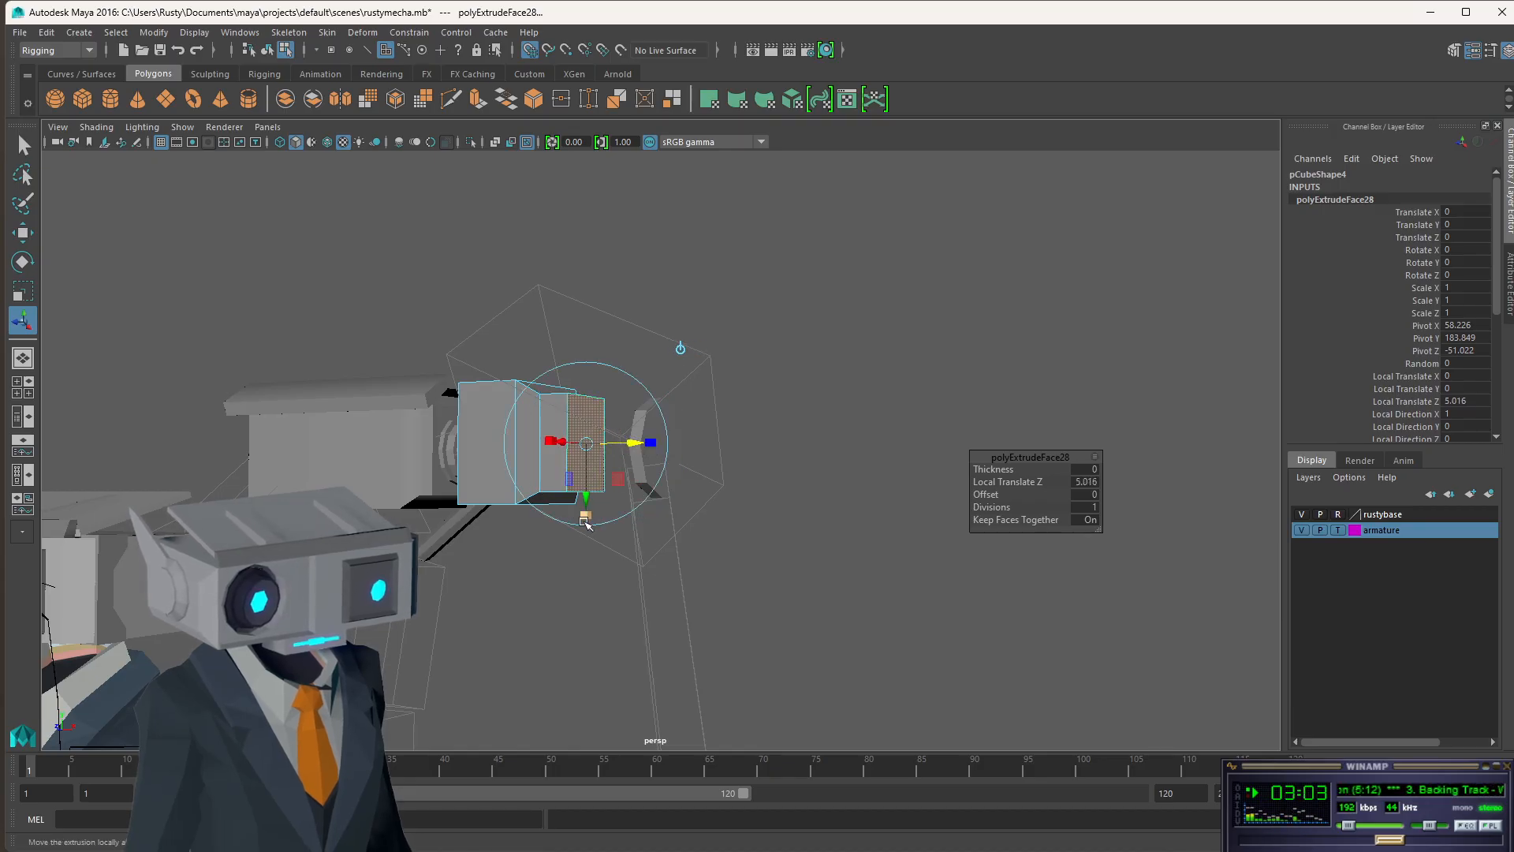
- Scale down the new extrusion's end face into a steeper taper and compare the shape with the GundamIBO-frame.png reference
{"action": "left_click_drag", "start_coordinate": [586, 517], "coordinate": [684, 456]}
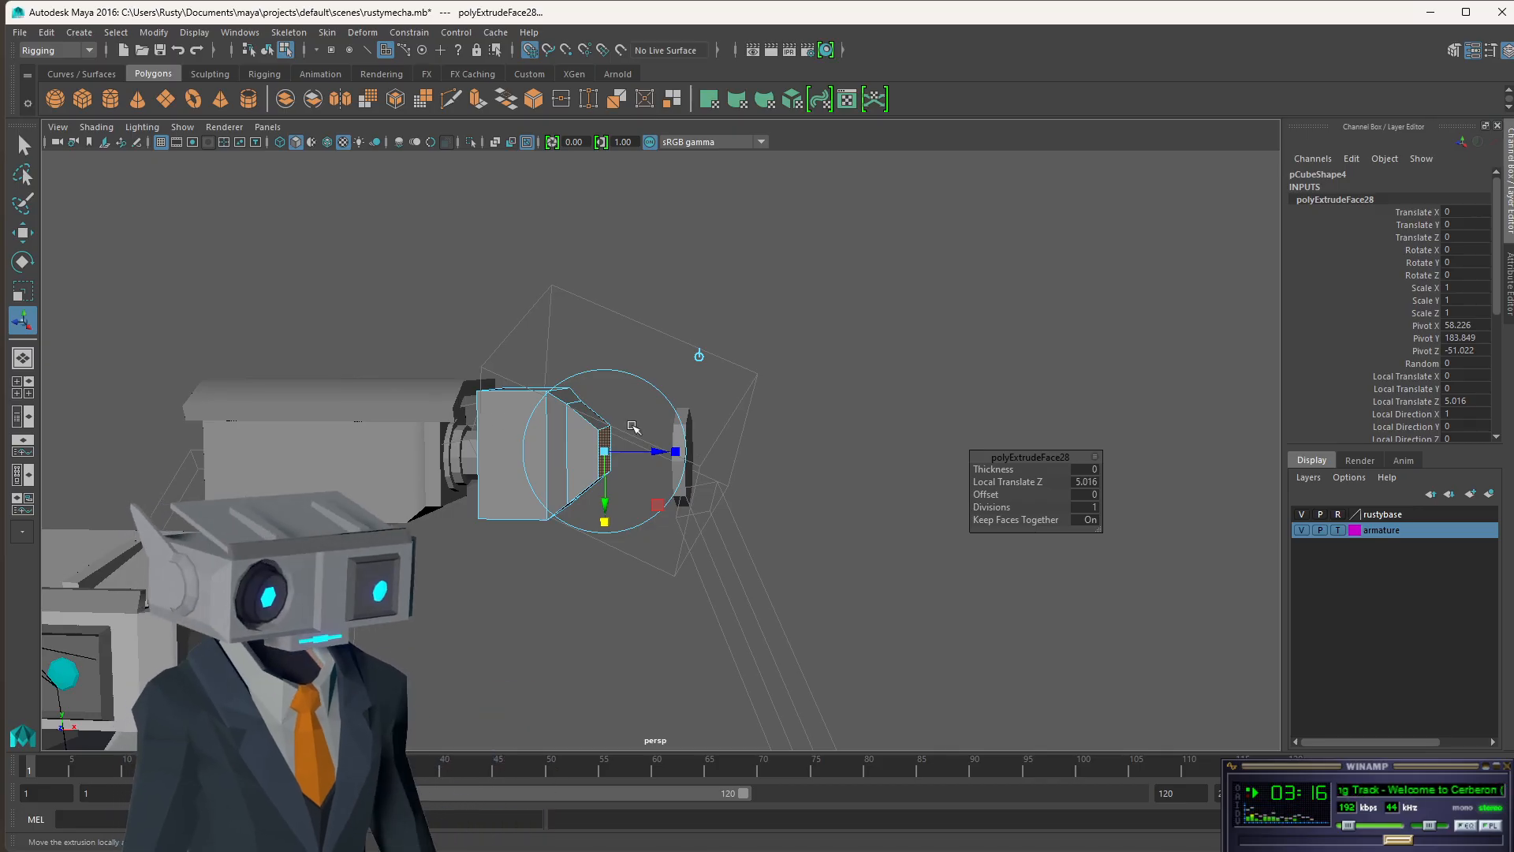
{"action": "key", "text": "alt+Tab"}
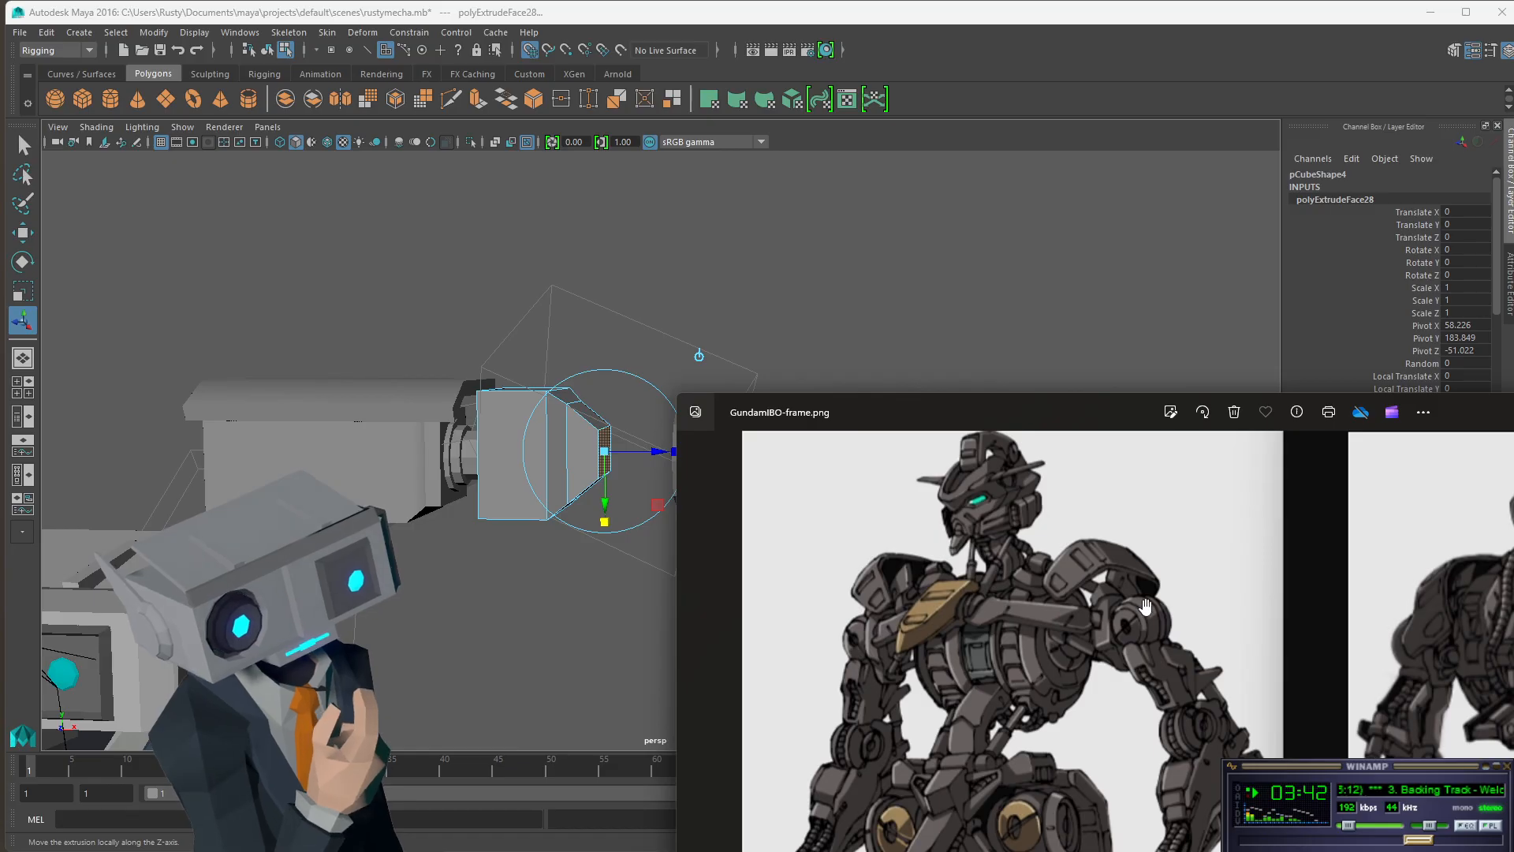
{"action": "left_click", "coordinate": [657, 454]}
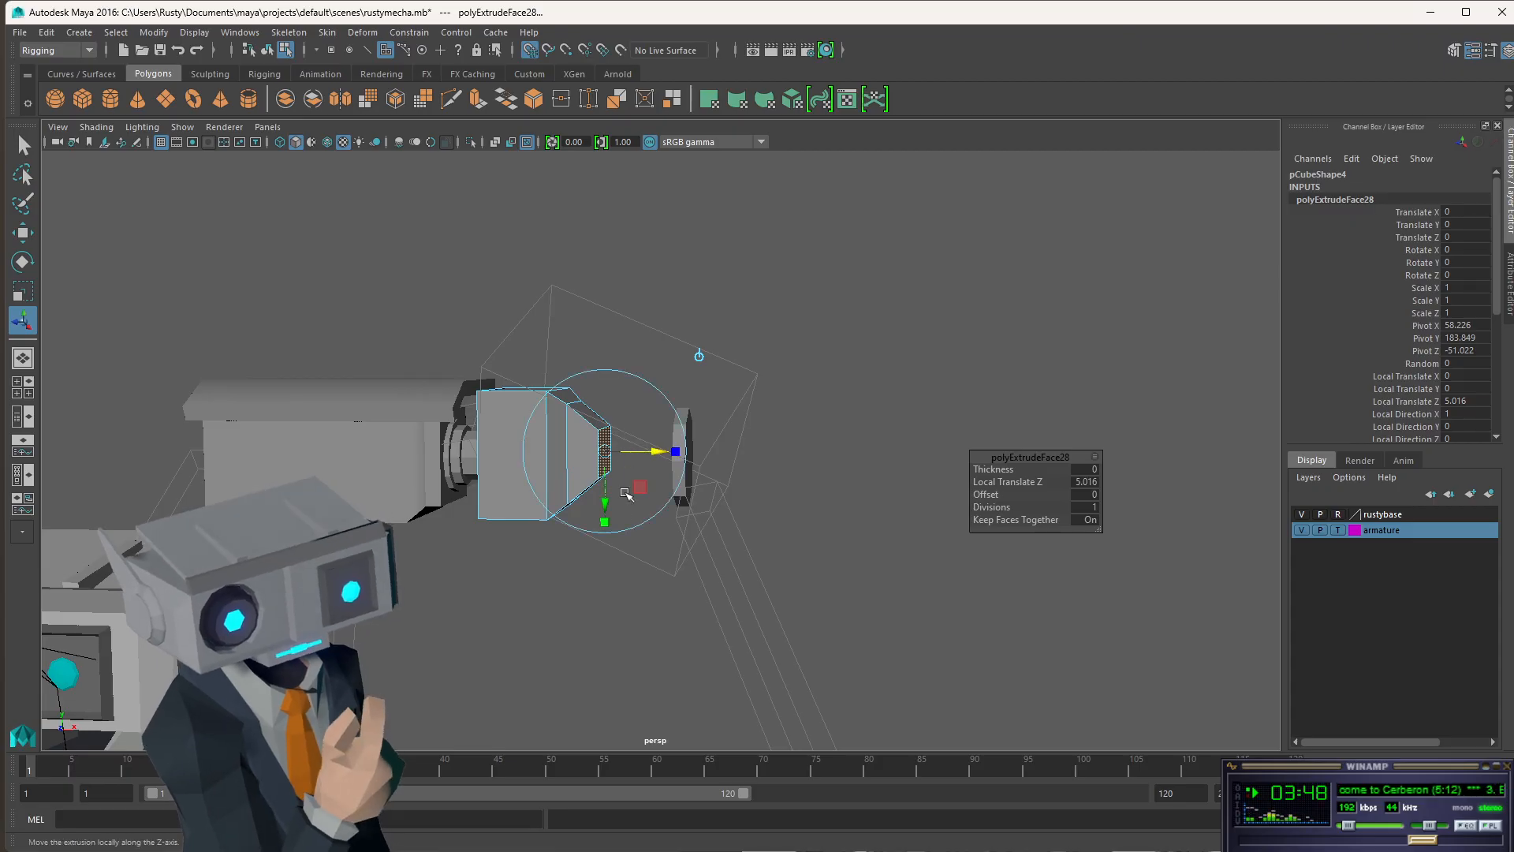
- Lengthen the extrusion to a Local Translate Z of about 10.517 and shift its end face to a Local Translate Y of about -0.656
{"action": "left_click_drag", "start_coordinate": [608, 511], "coordinate": [689, 434]}
{"action": "left_click_drag", "start_coordinate": [637, 489], "coordinate": [641, 504]}
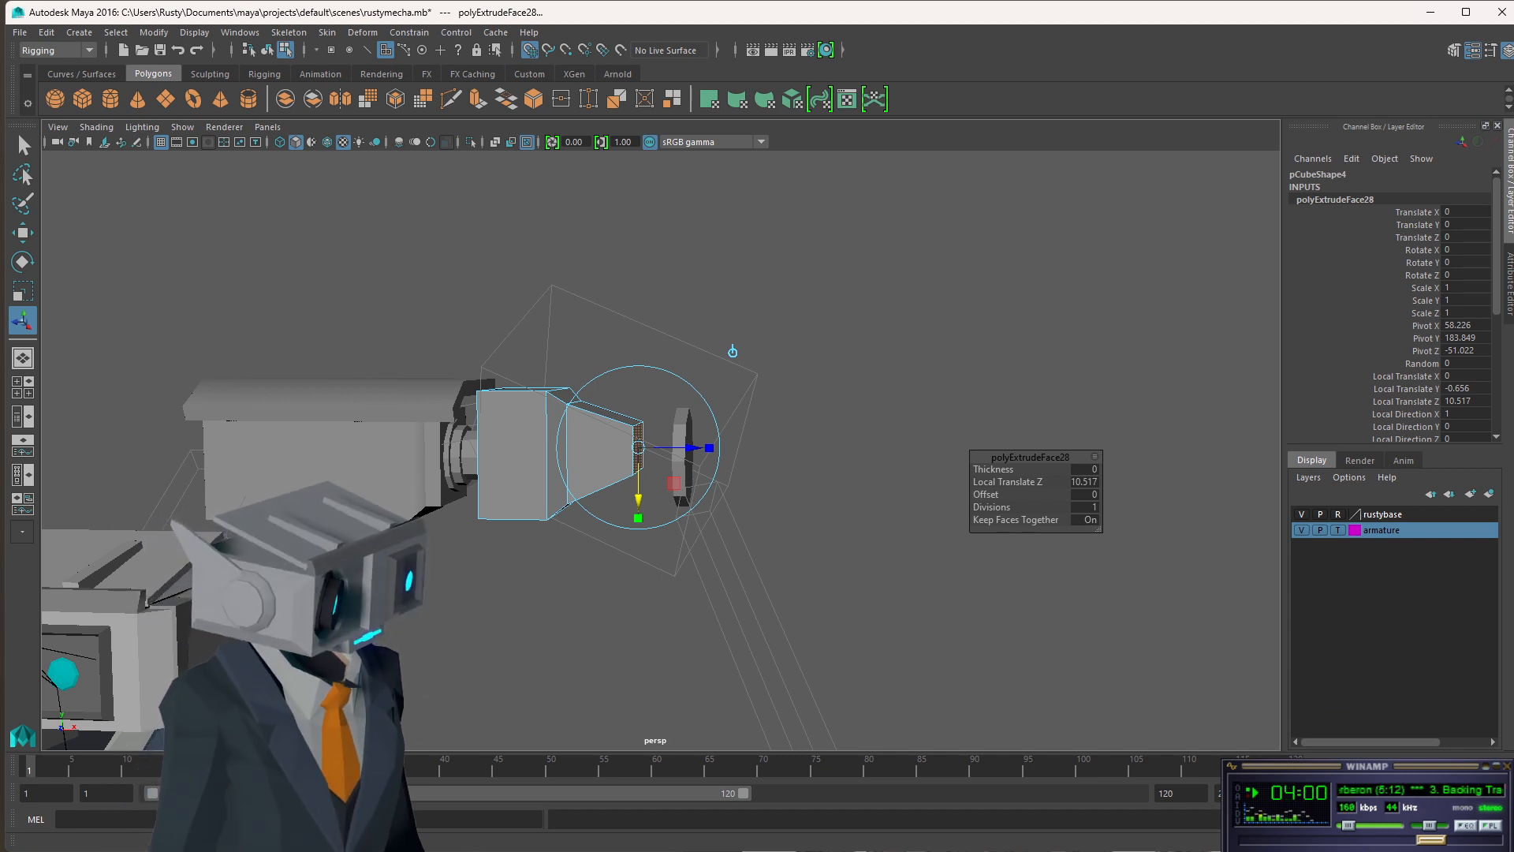
{"action": "key", "text": "alt+Tab"}
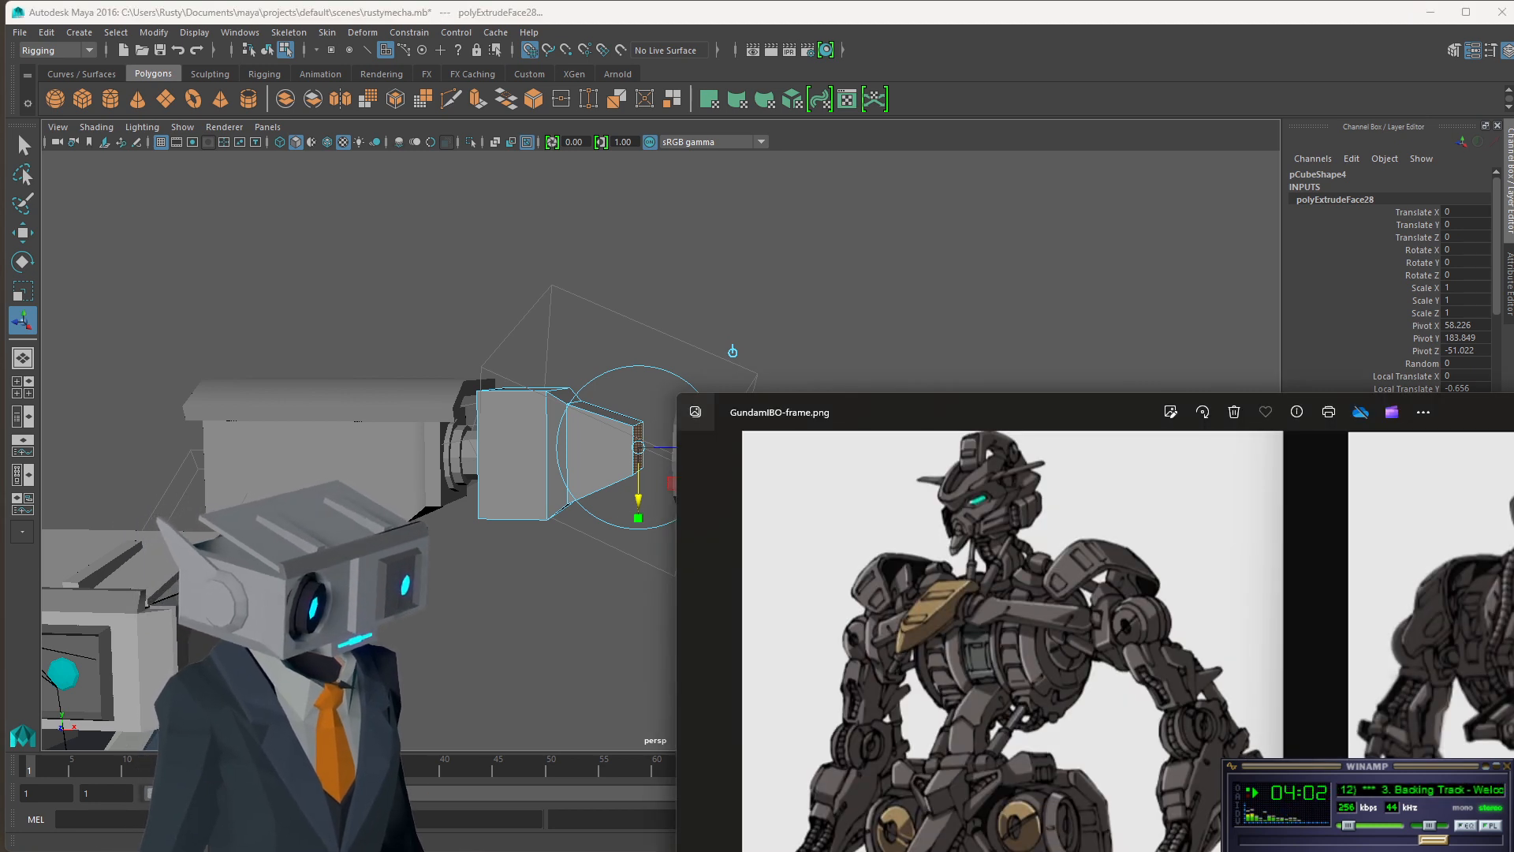
{"action": "key", "text": "alt+Tab"}
{"action": "mouse_move", "coordinate": [460, 541]}
{"action": "left_mouse_down", "text": "alt"}
{"action": "mouse_move", "coordinate": [504, 517]}
{"action": "mouse_move", "coordinate": [481, 536]}
{"action": "left_mouse_up", "text": "alt"}
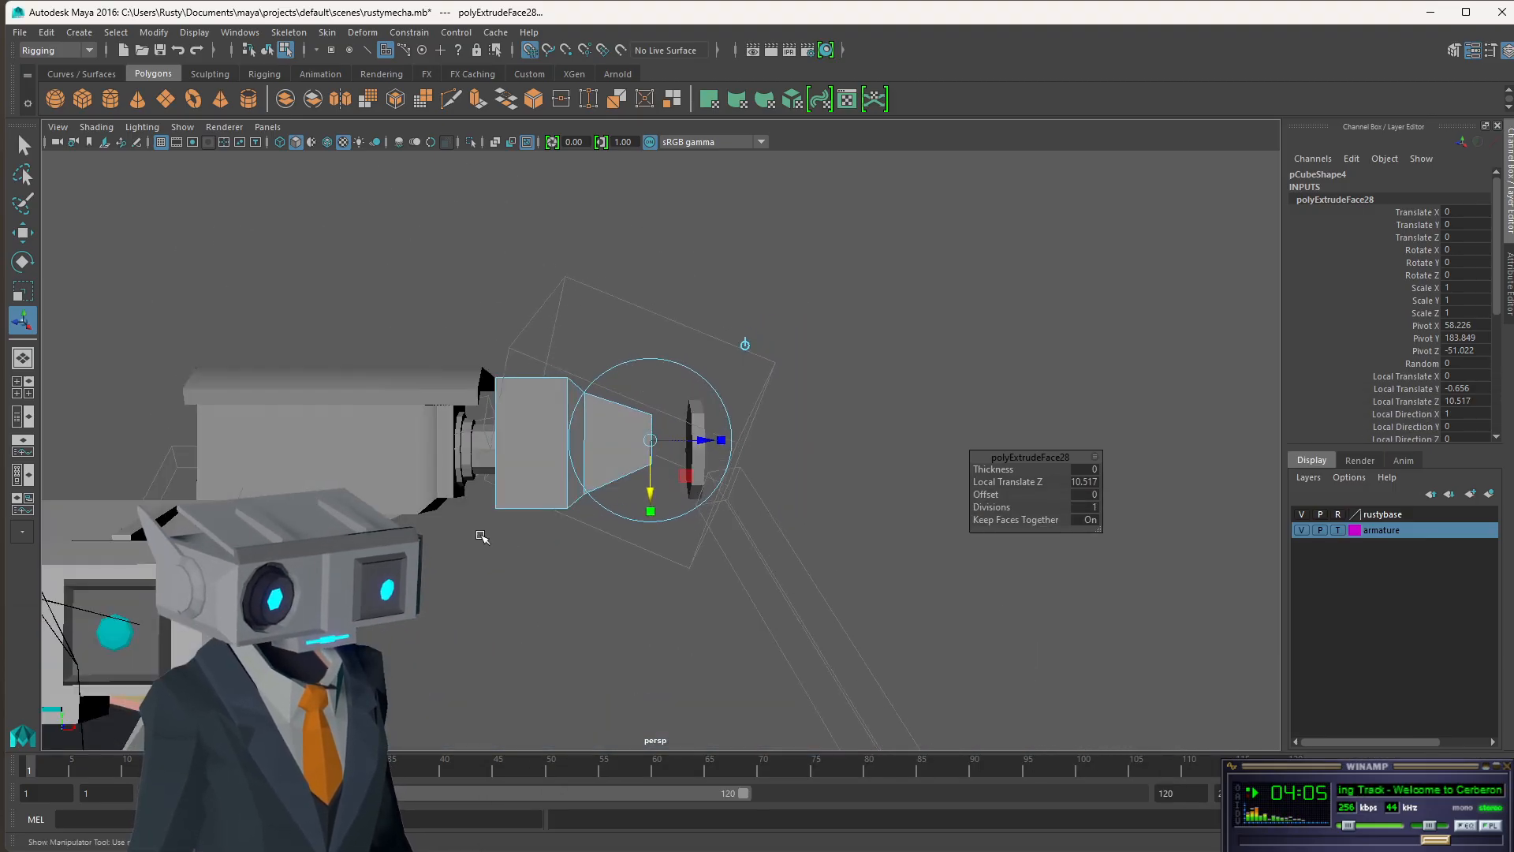
- Select the eight-sided joint cylinder as a whole object and rotate it to a Rotate X of about 61.833
{"action": "left_click", "coordinate": [698, 422]}
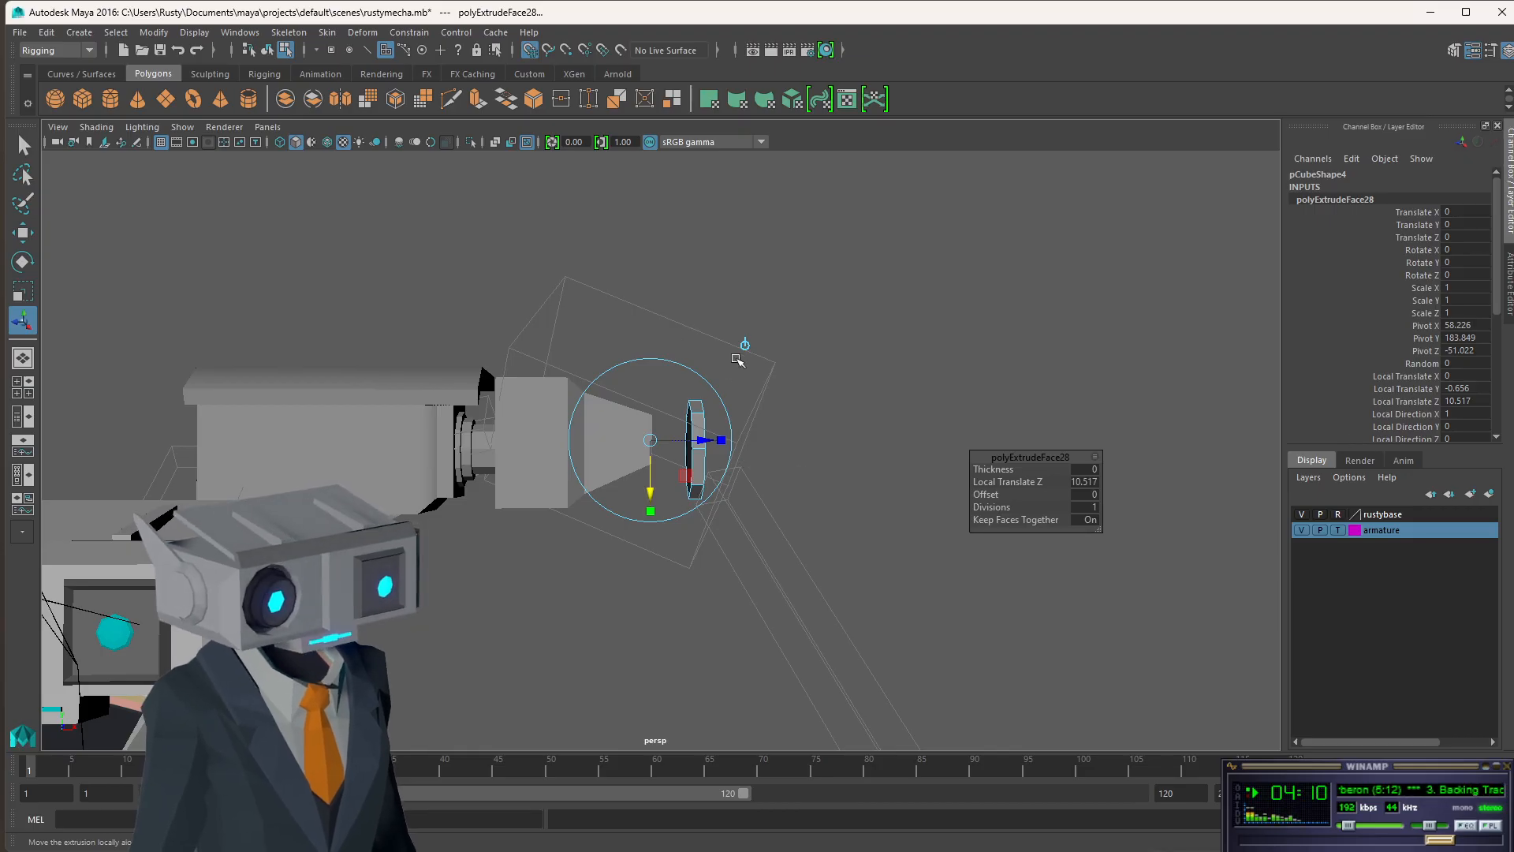
{"action": "left_click_drag", "start_coordinate": [712, 444], "coordinate": [620, 448], "text": "alt"}
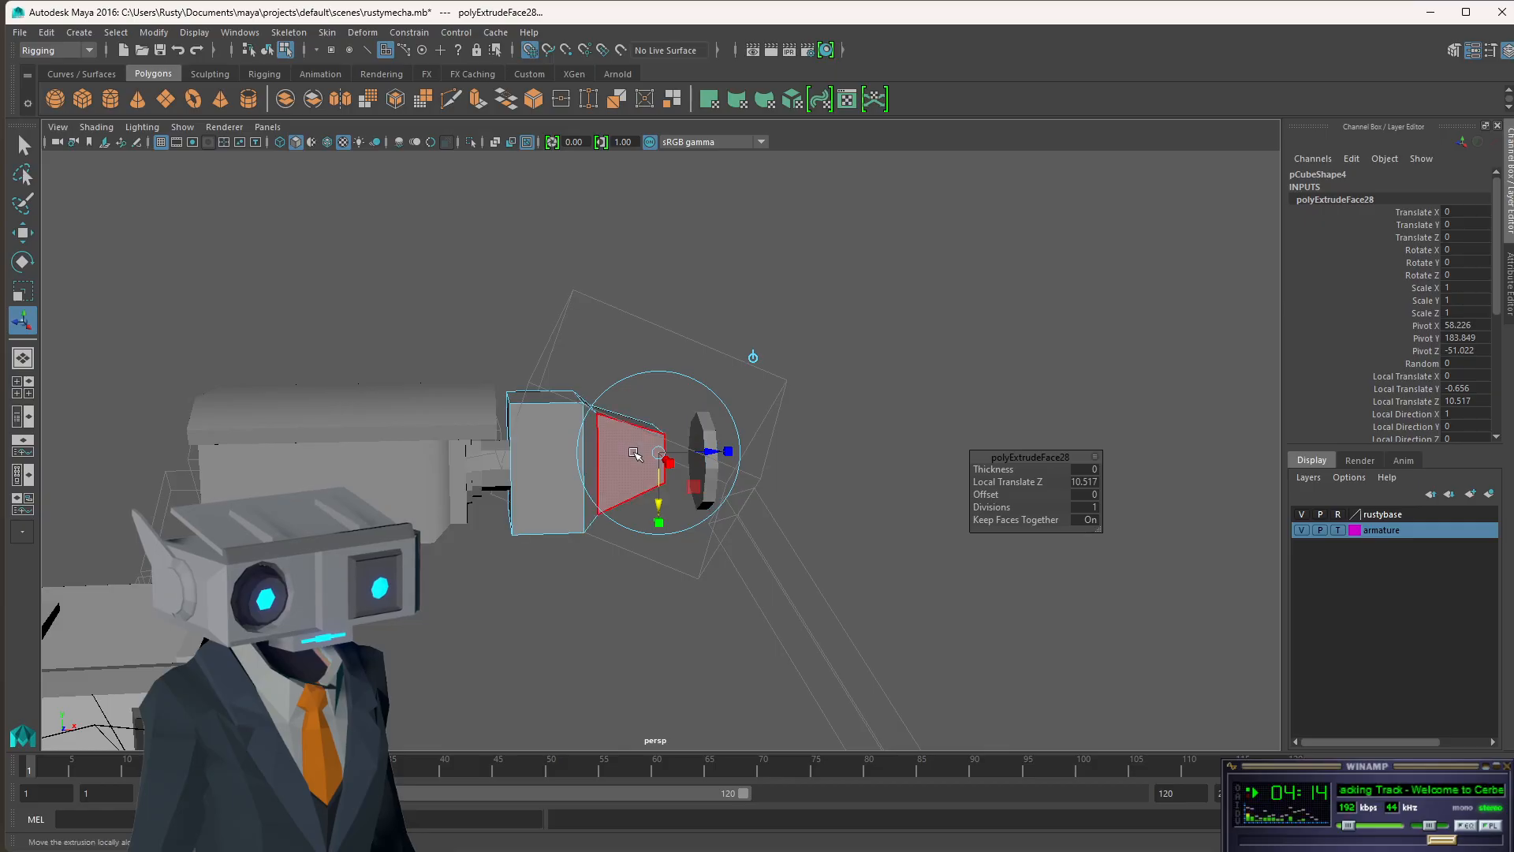
{"action": "left_click", "coordinate": [27, 144]}
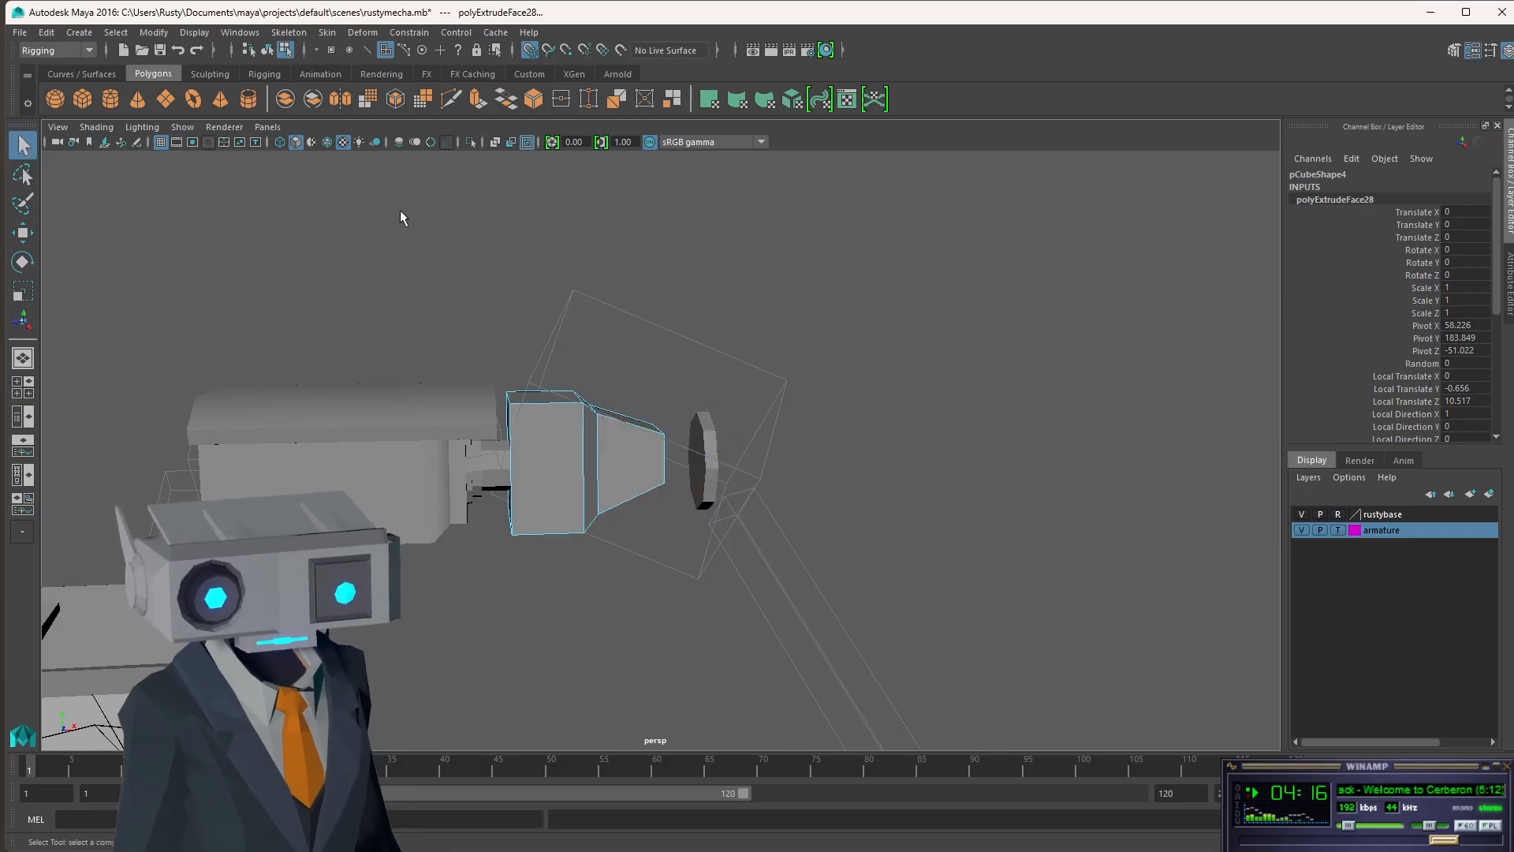
{"action": "left_click", "coordinate": [705, 469]}
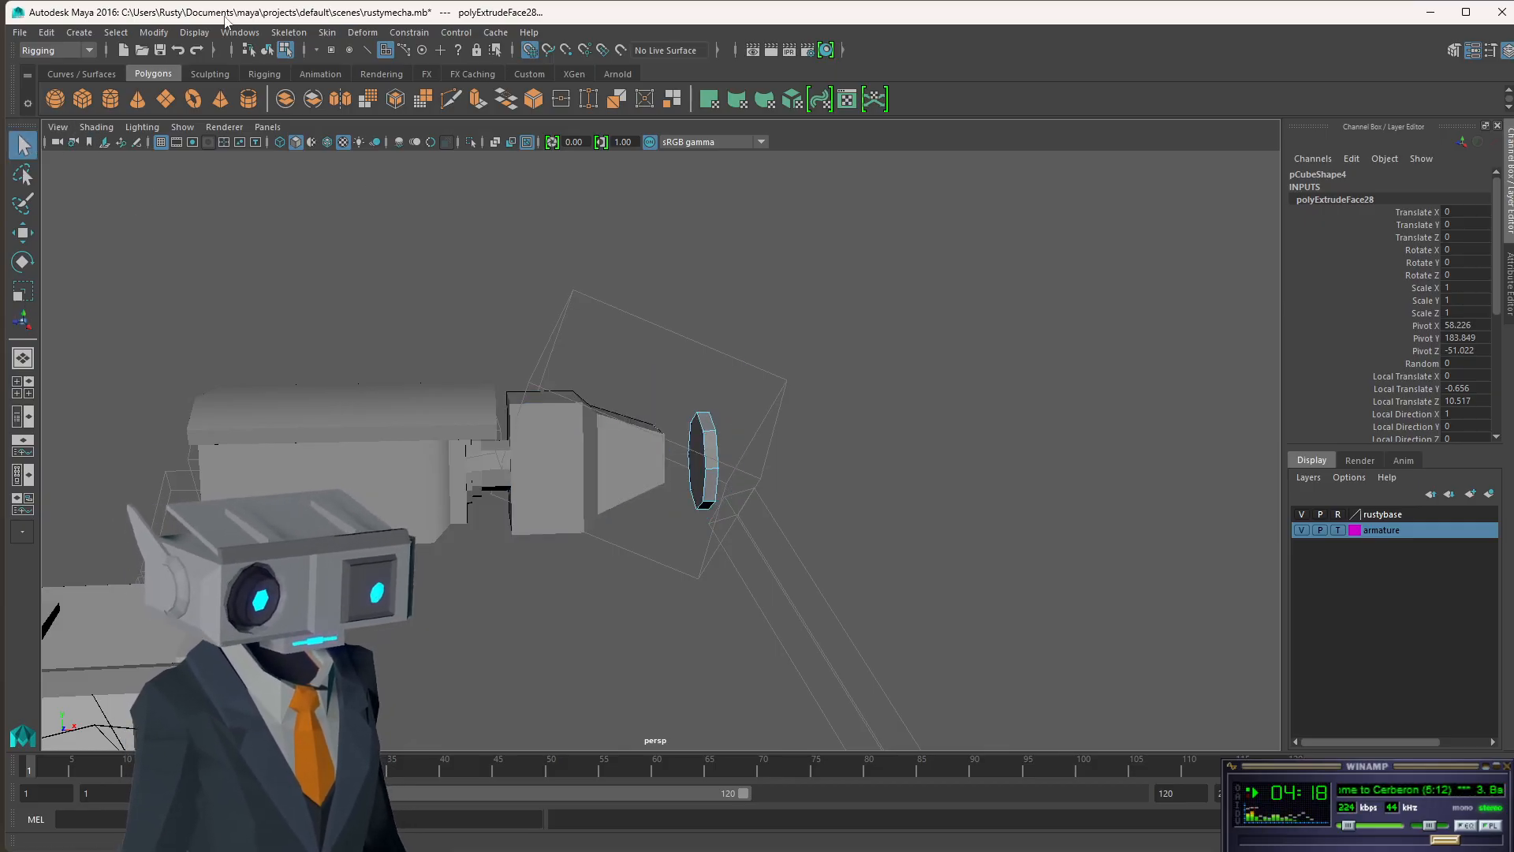
{"action": "left_click", "coordinate": [268, 50]}
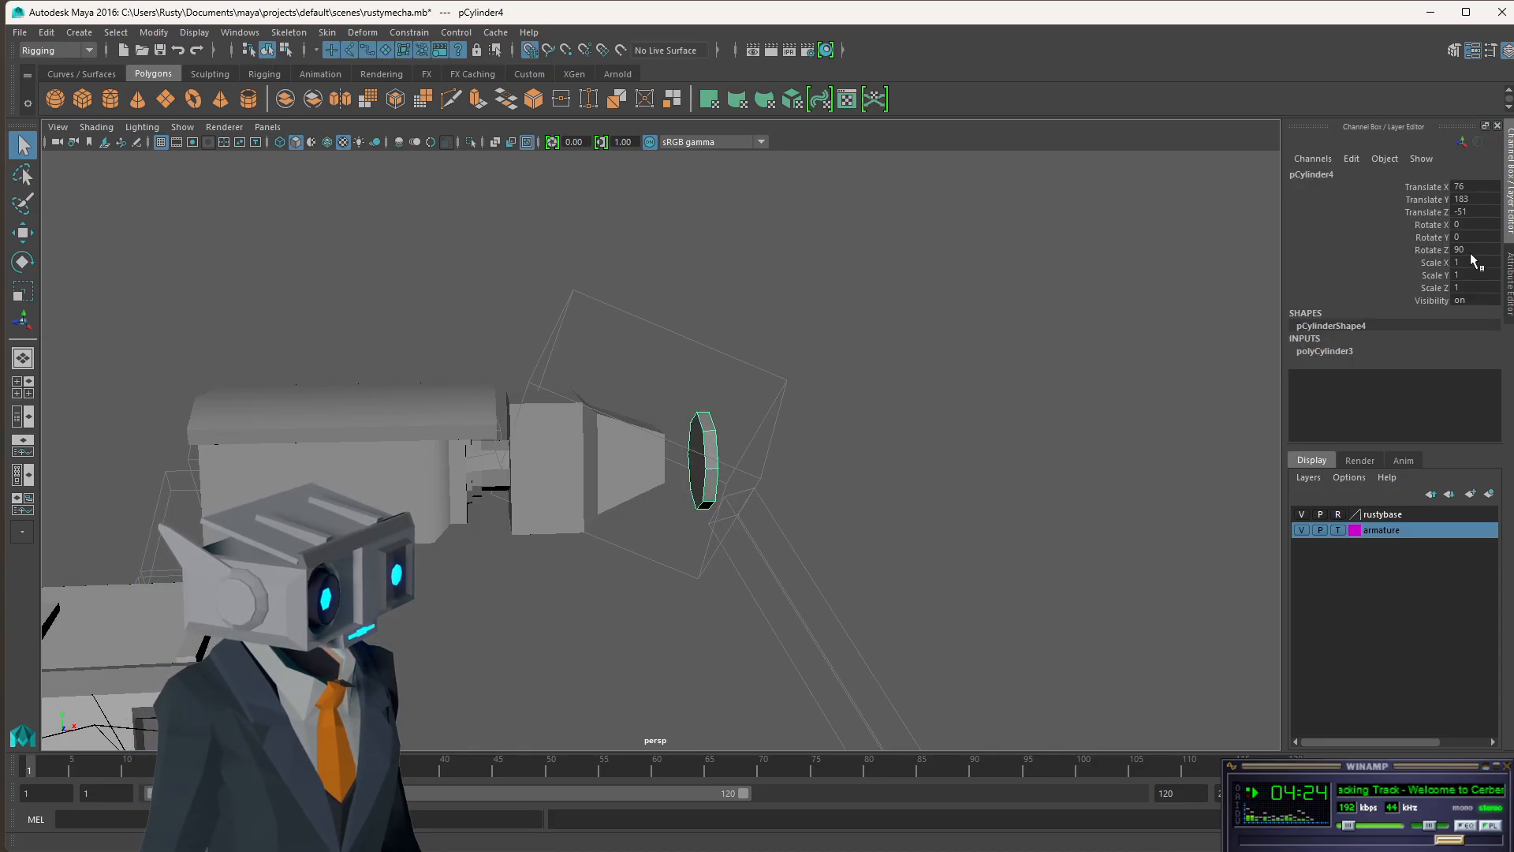
{"action": "key", "text": "e"}
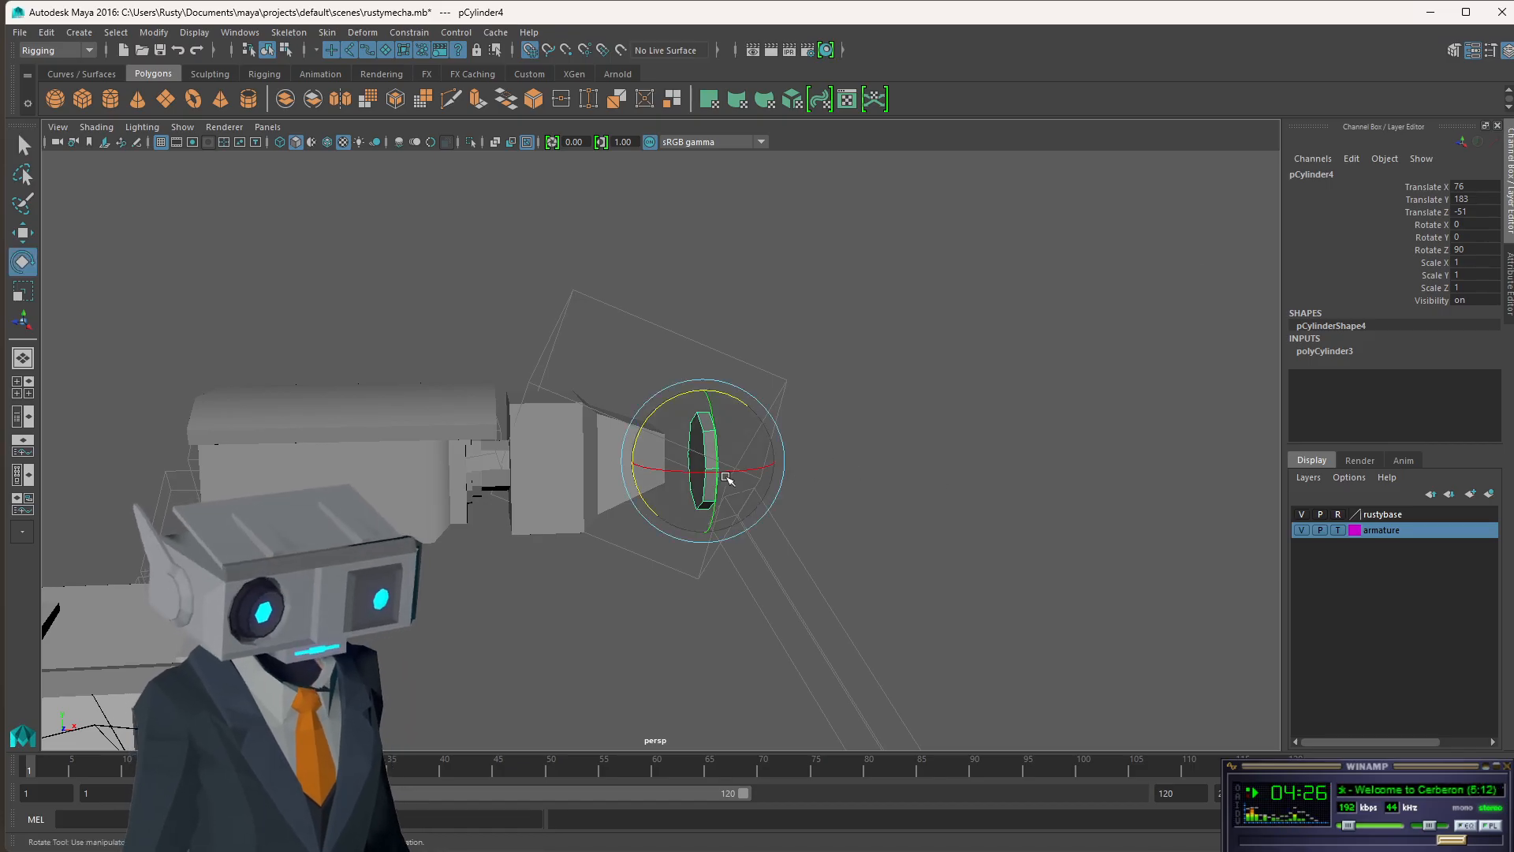
{"action": "left_click_drag", "start_coordinate": [734, 477], "coordinate": [785, 456]}
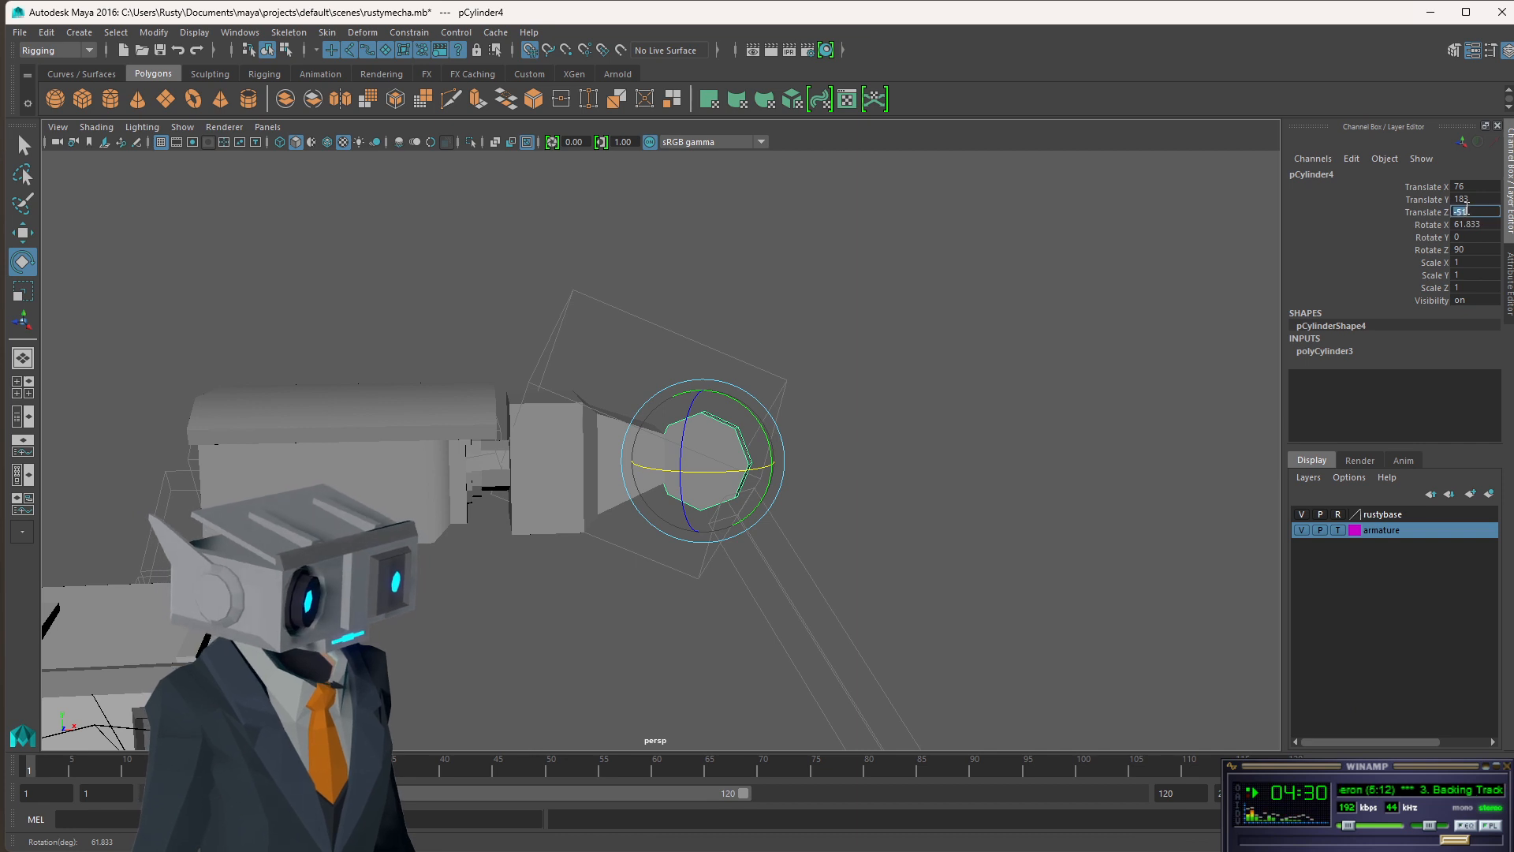
- Set the joint cylinder's Translate Z to -90 and its Rotate X to 90
{"action": "type", "text": "-90"}
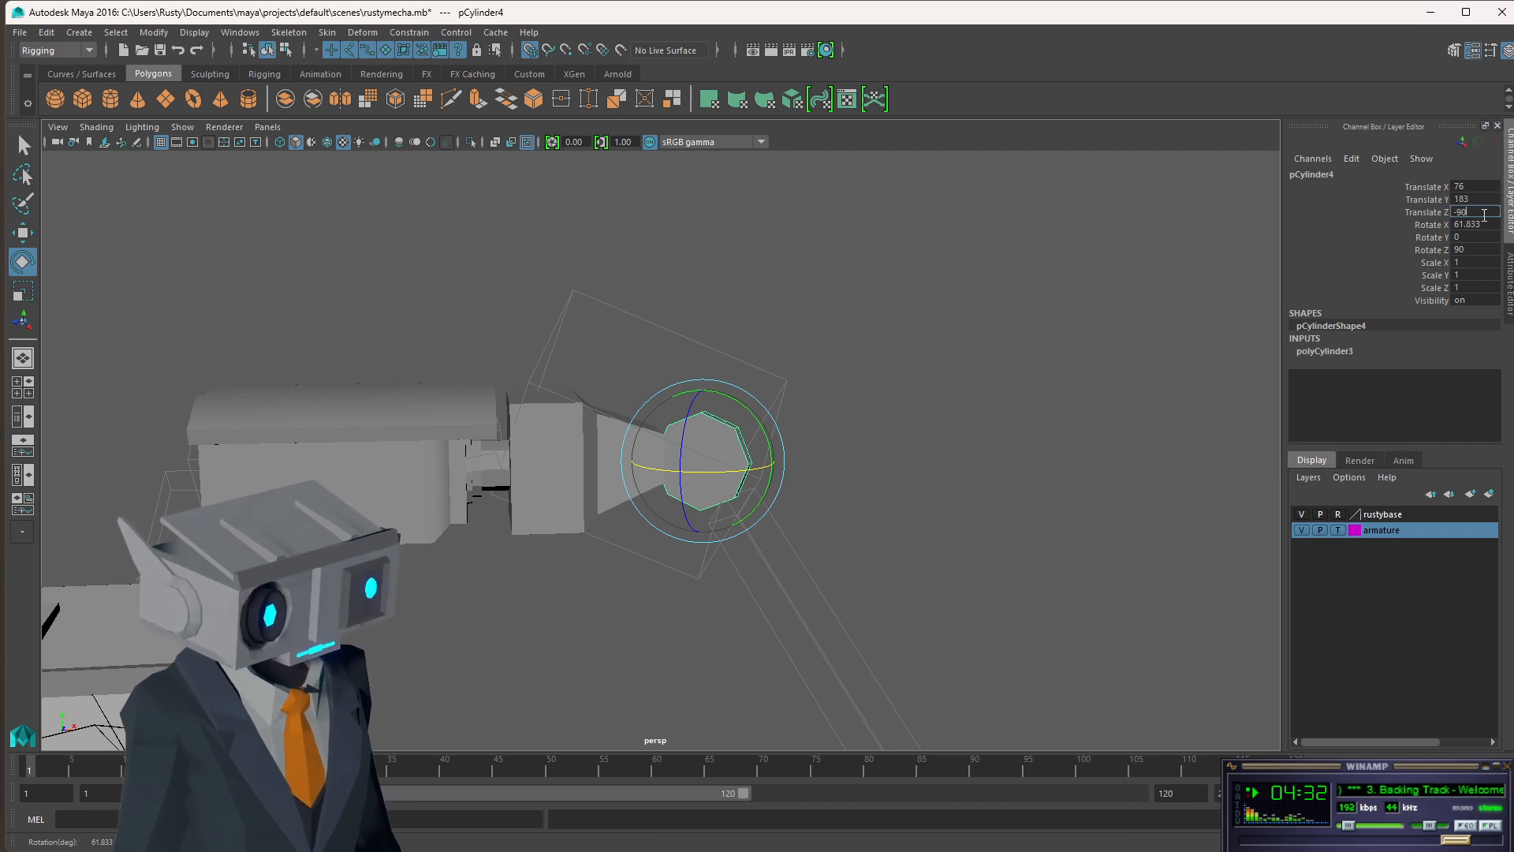
{"action": "key", "text": "Return"}
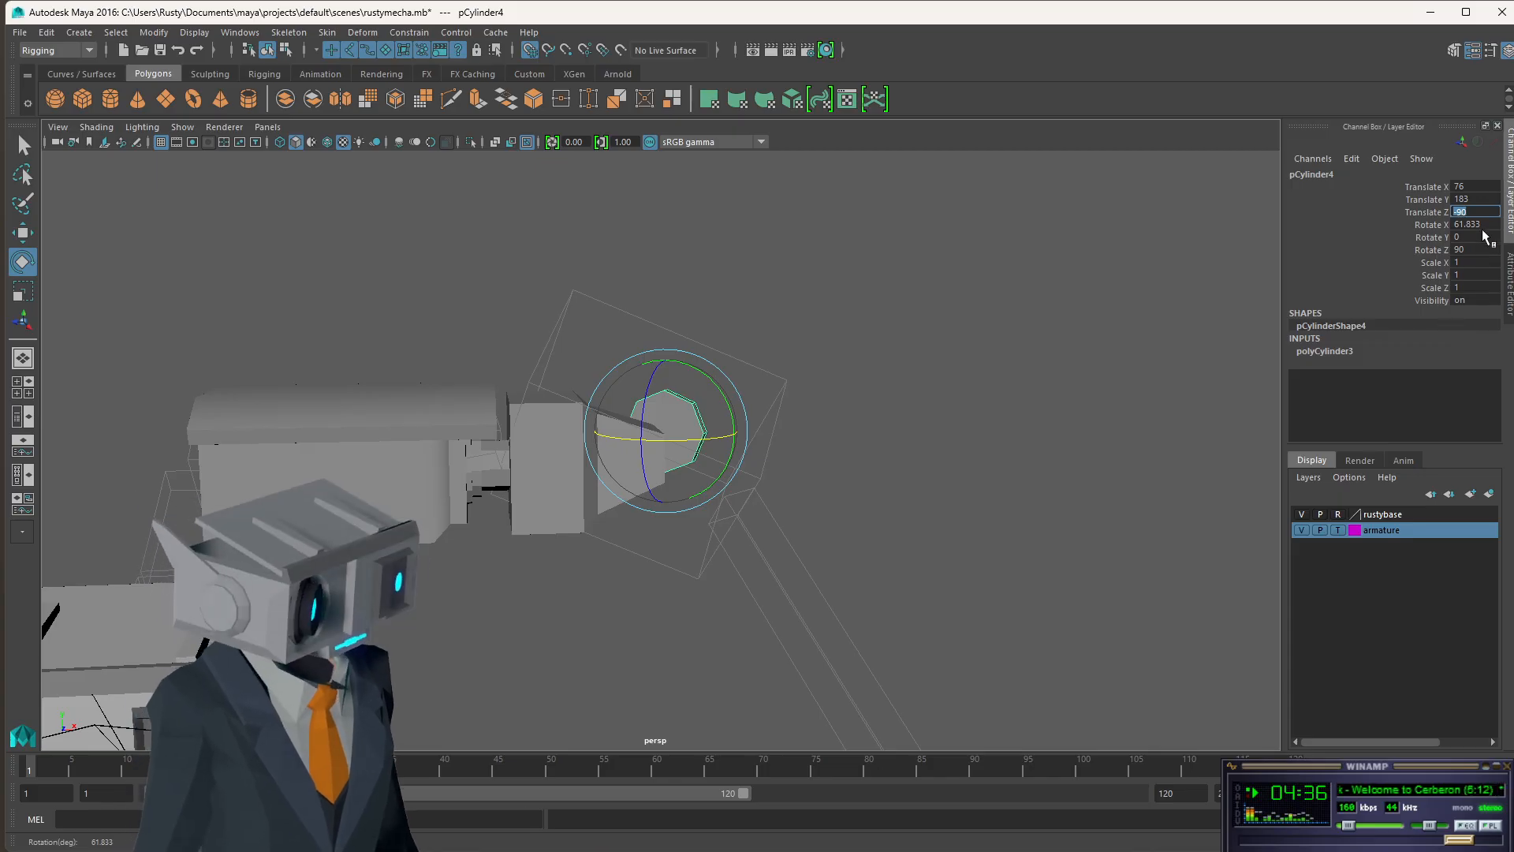
{"action": "left_click", "coordinate": [1490, 224]}
{"action": "type", "text": "90"}
{"action": "key", "text": "Return"}
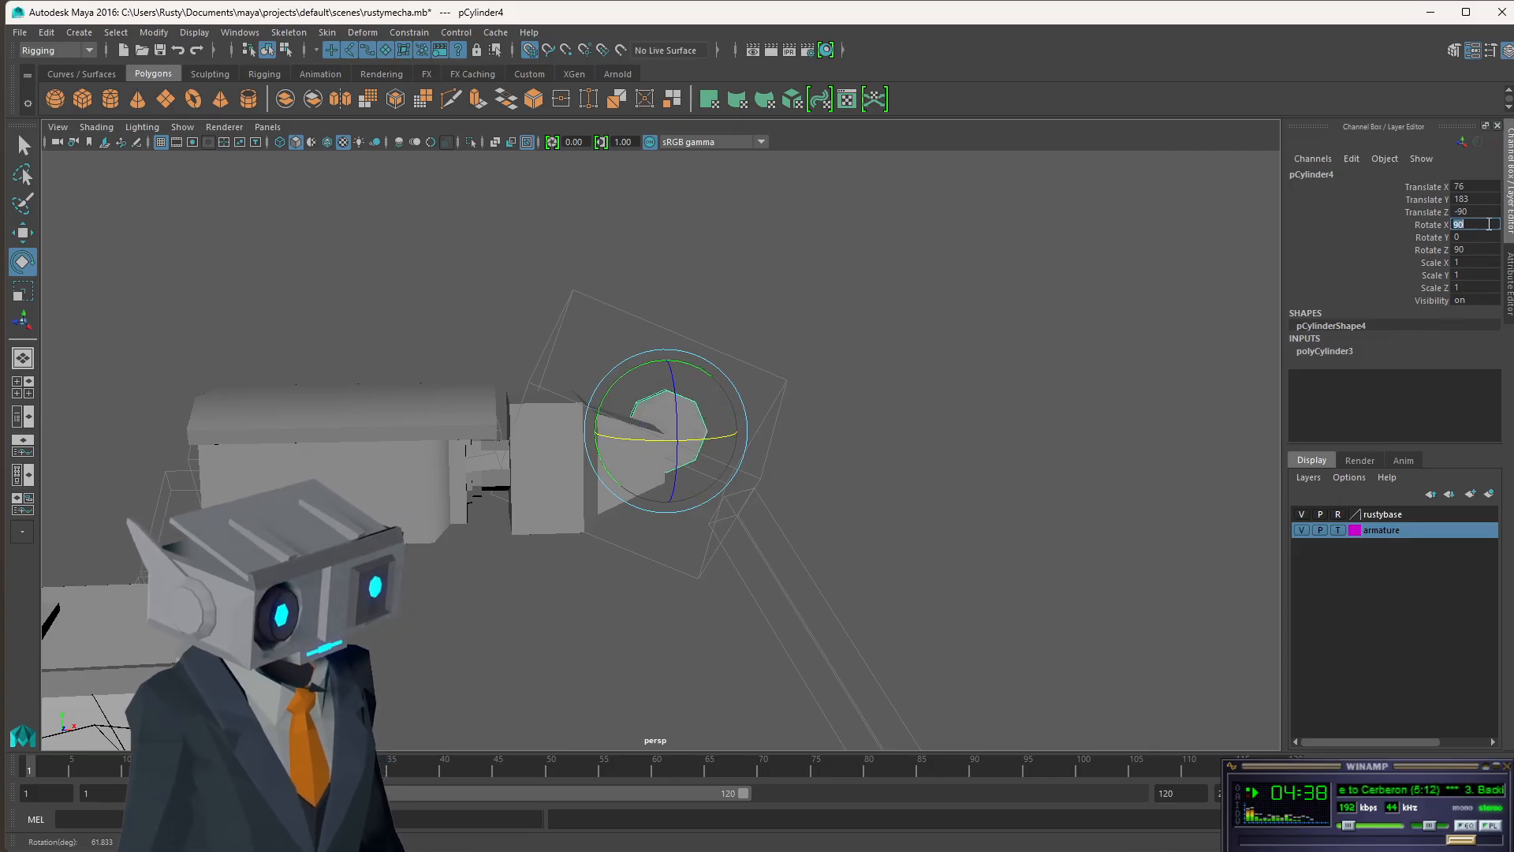
- Move the joint cylinder onto the shoulder's tapered end, at Translate X 64 and Translate Z -52
{"action": "left_click_drag", "start_coordinate": [745, 447], "coordinate": [554, 496], "text": "alt"}
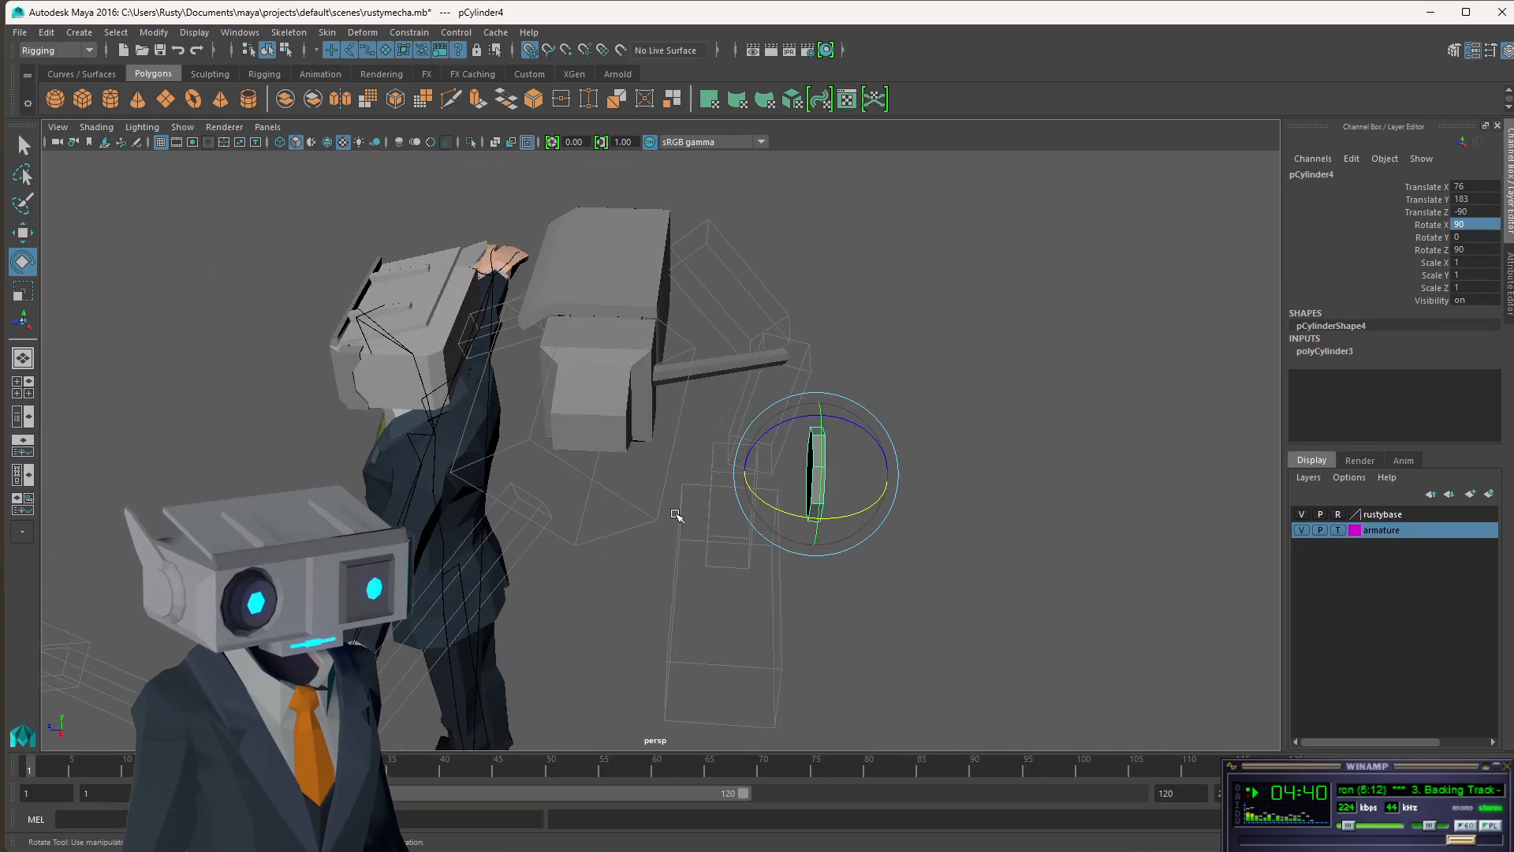
{"action": "key", "text": "space"}
{"action": "scroll", "coordinate": [997, 584], "scroll_direction": "down", "scroll_amount": 5}
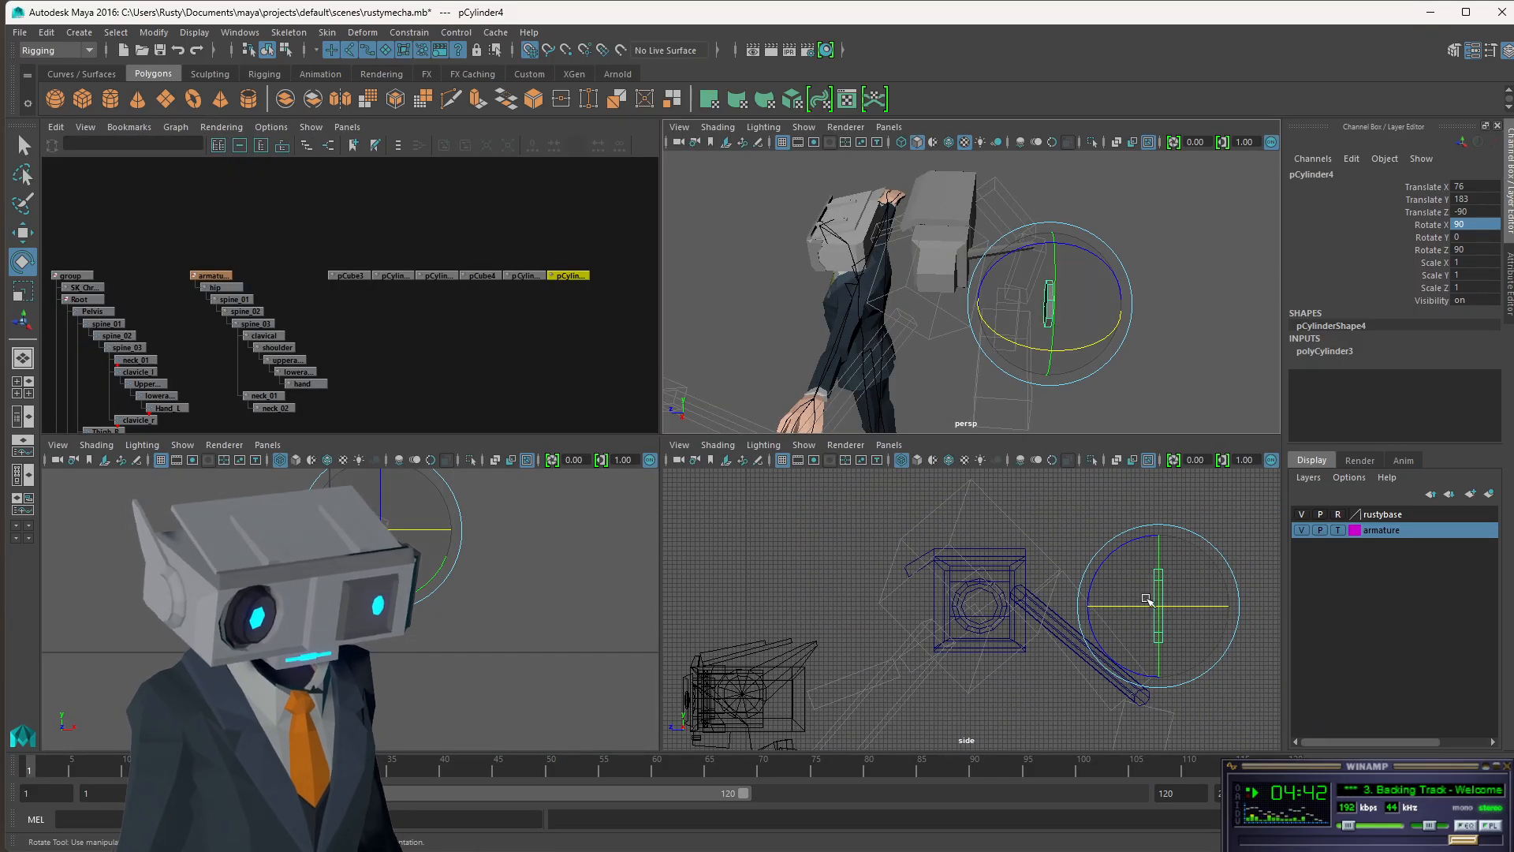
{"action": "key", "text": "w"}
{"action": "left_click_drag", "start_coordinate": [1148, 606], "coordinate": [988, 601]}
{"action": "mouse_move", "coordinate": [941, 324]}
{"action": "left_mouse_down", "text": "alt"}
{"action": "mouse_move", "coordinate": [1142, 298]}
{"action": "mouse_move", "coordinate": [947, 315]}
{"action": "left_mouse_up", "text": "alt"}
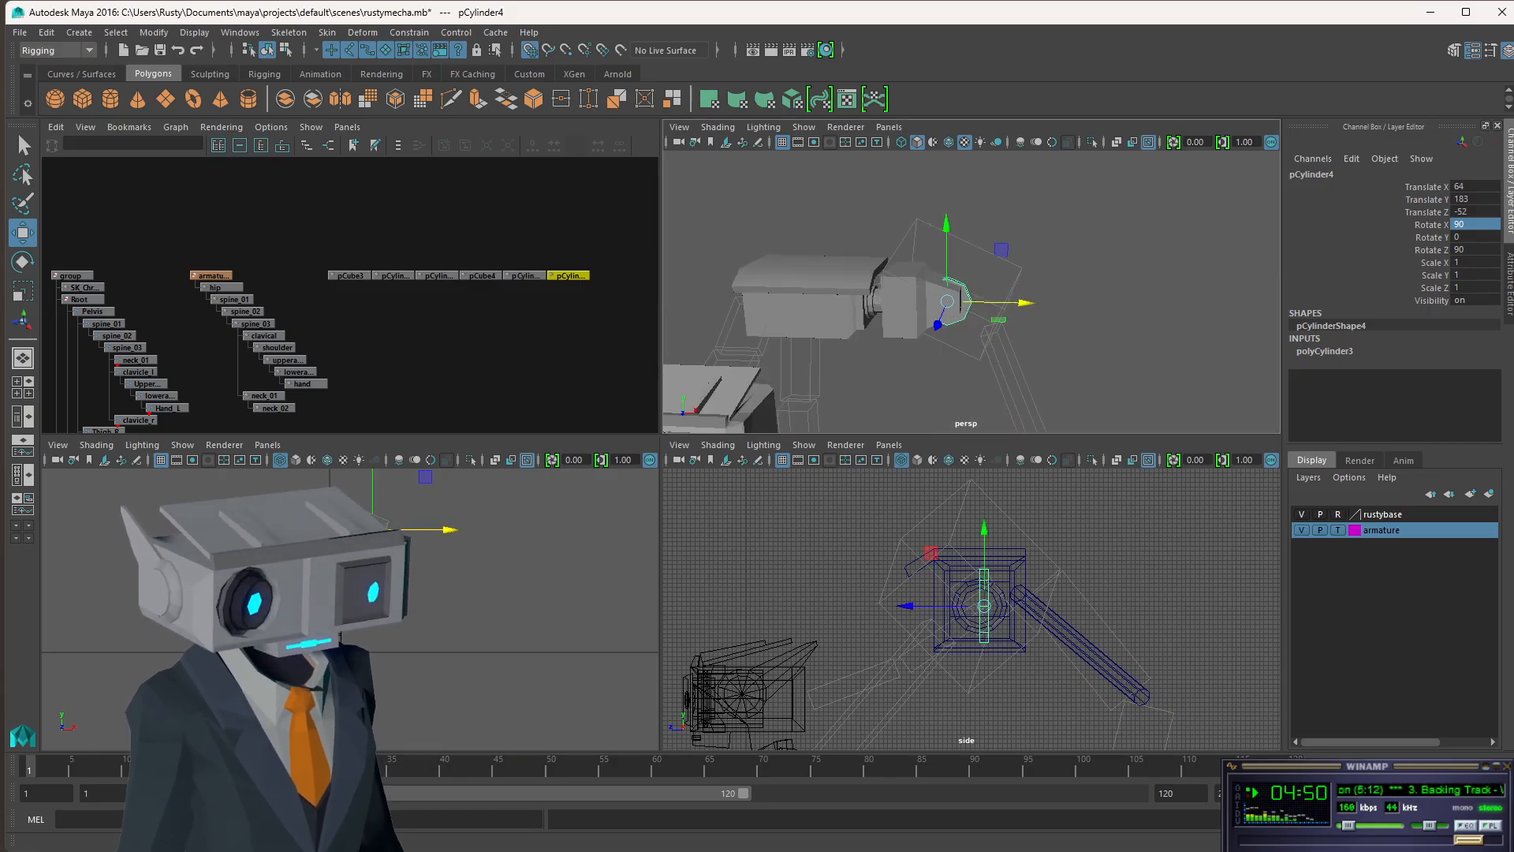
- Center the joint cylinder on the shoulder block in the side view, at Translate Z -51
{"action": "key", "text": "f"}
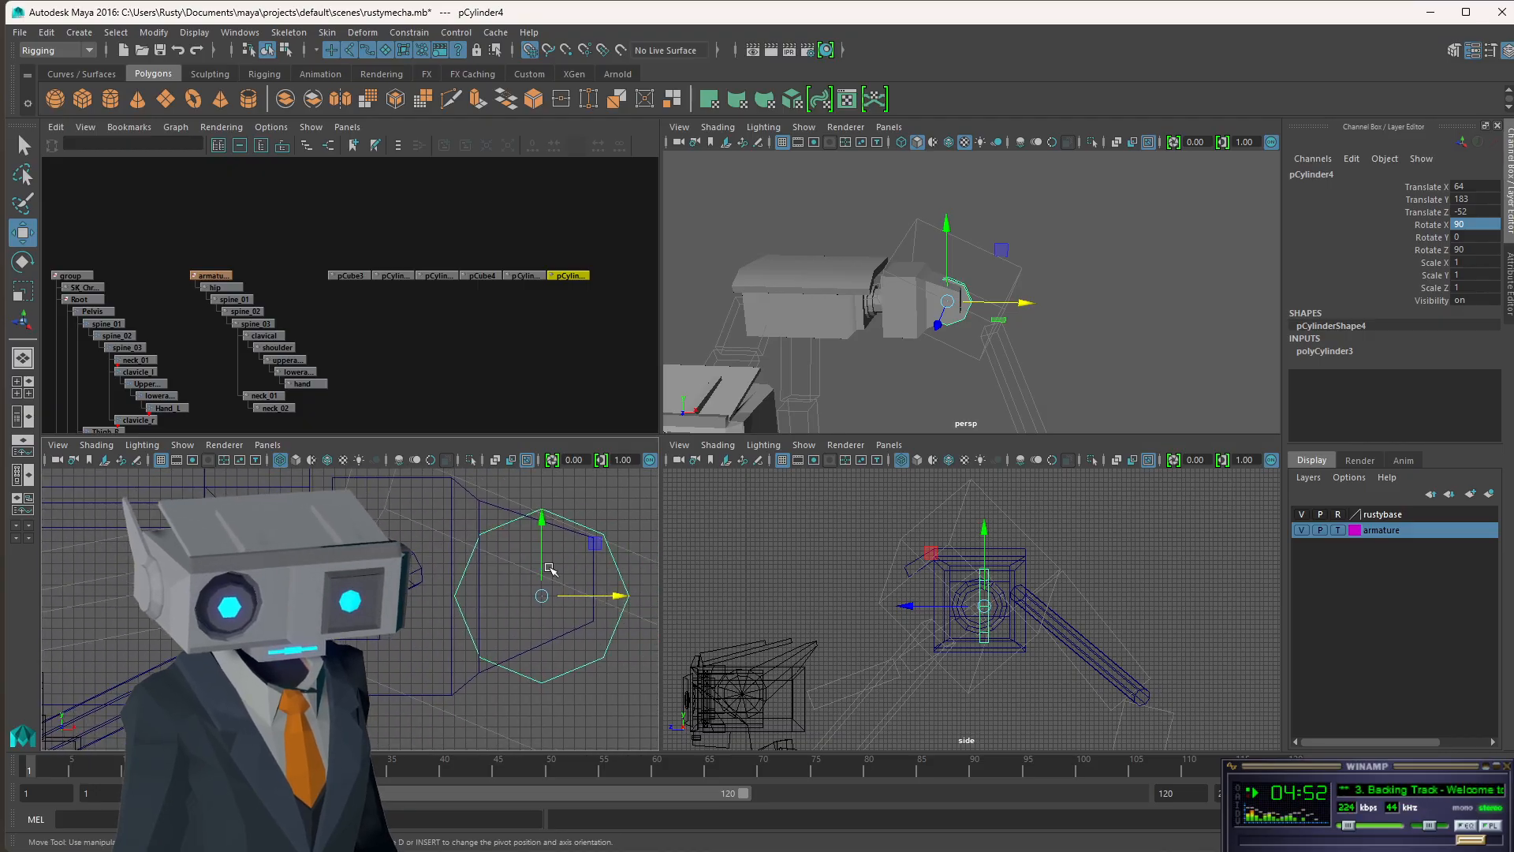
{"action": "key", "text": "f"}
{"action": "key", "text": "f"}
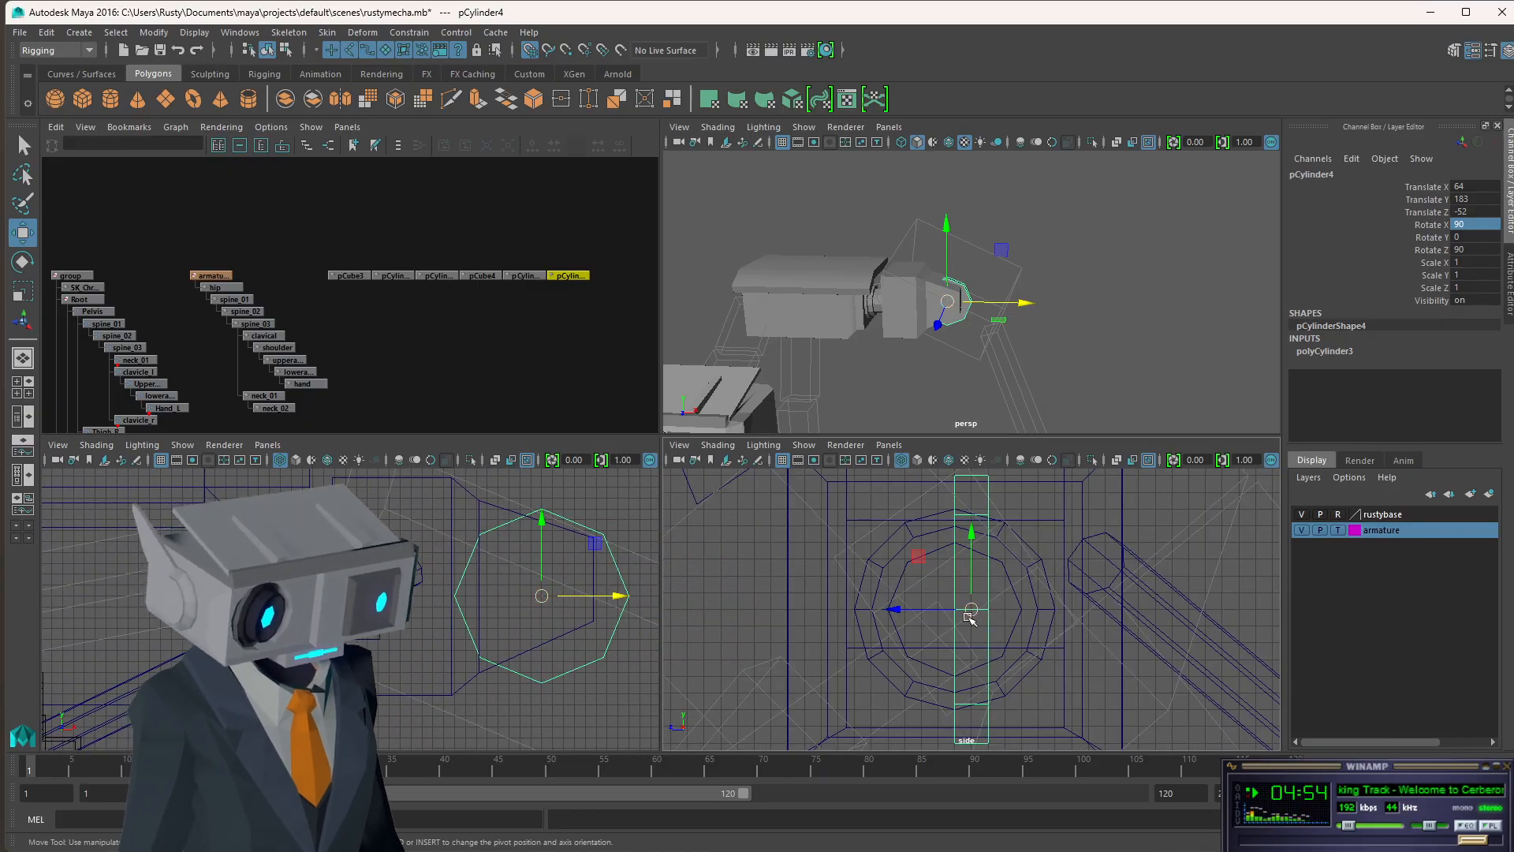
{"action": "scroll", "coordinate": [969, 619], "scroll_direction": "down", "scroll_amount": 2}
{"action": "left_click_drag", "start_coordinate": [907, 614], "coordinate": [960, 612]}
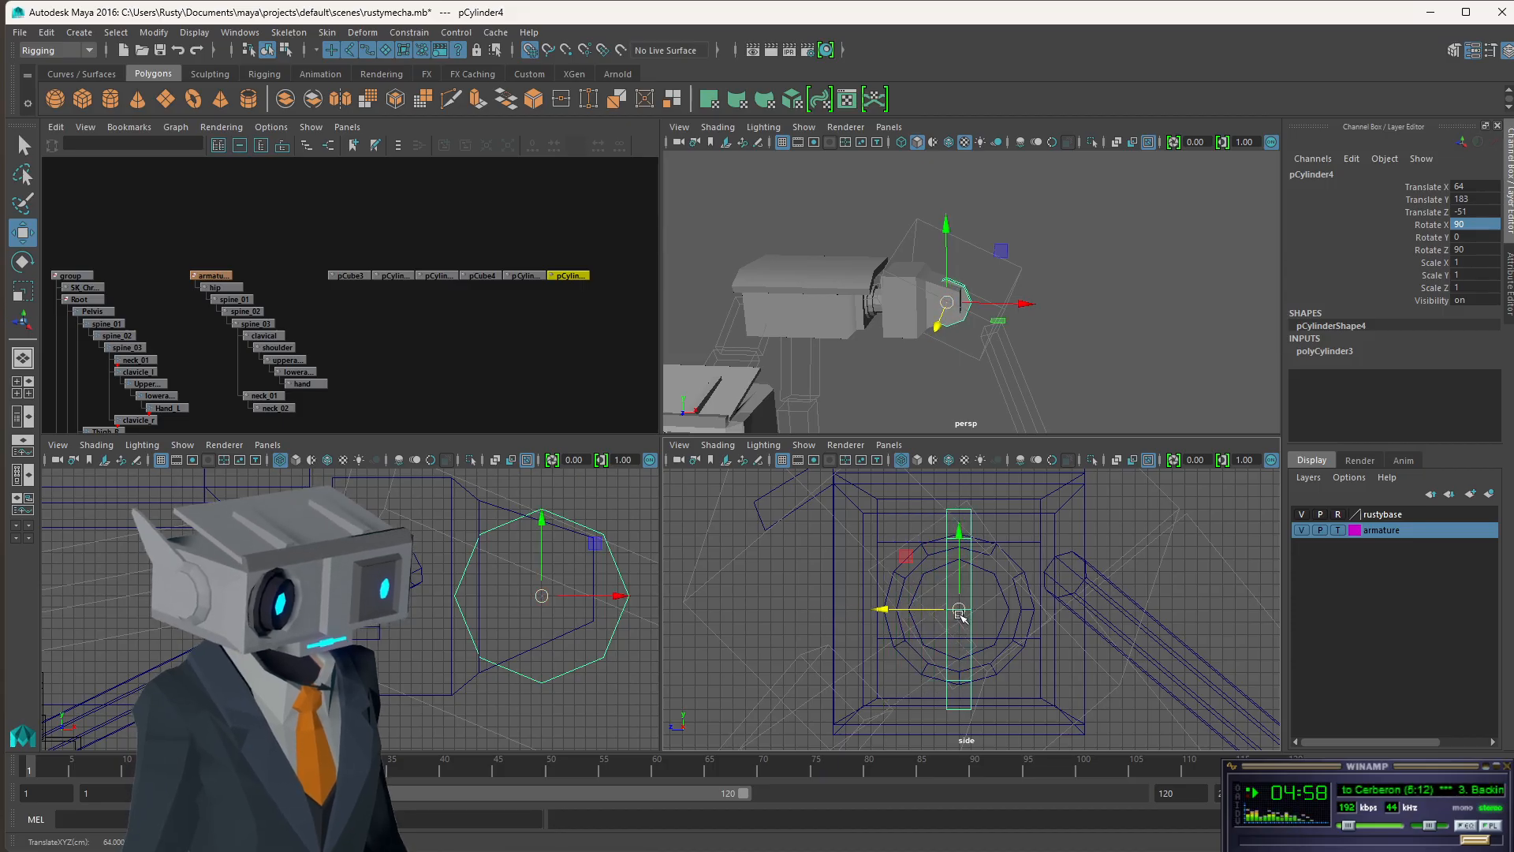
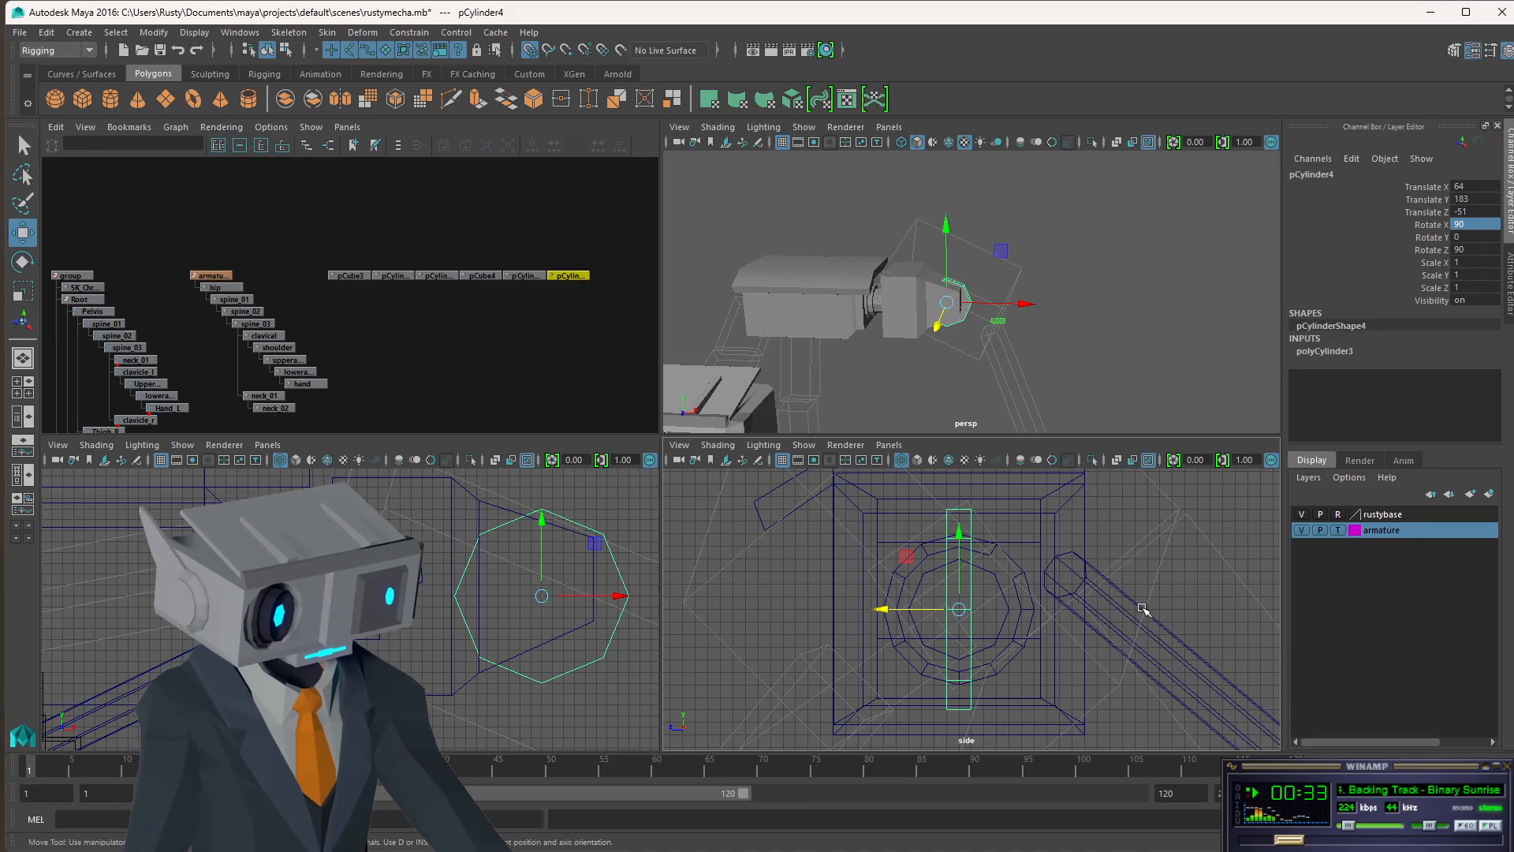
{"action": "left_click_drag", "start_coordinate": [934, 319], "coordinate": [859, 308], "text": "alt"}
{"action": "scroll", "coordinate": [907, 619], "scroll_direction": "up", "scroll_amount": 5}
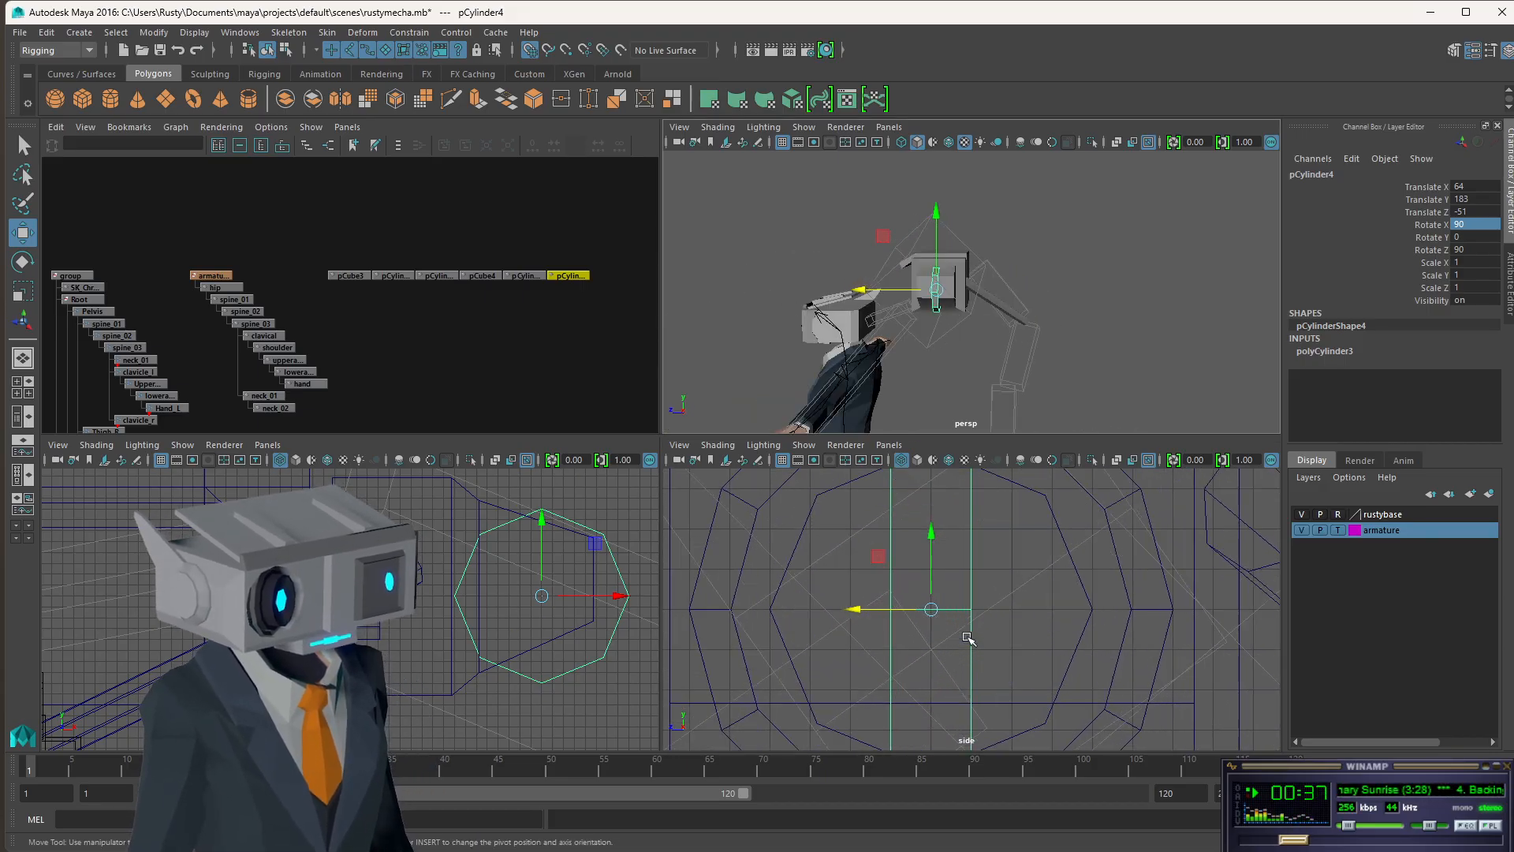
{"action": "scroll", "coordinate": [1025, 571], "scroll_direction": "down", "scroll_amount": 4}
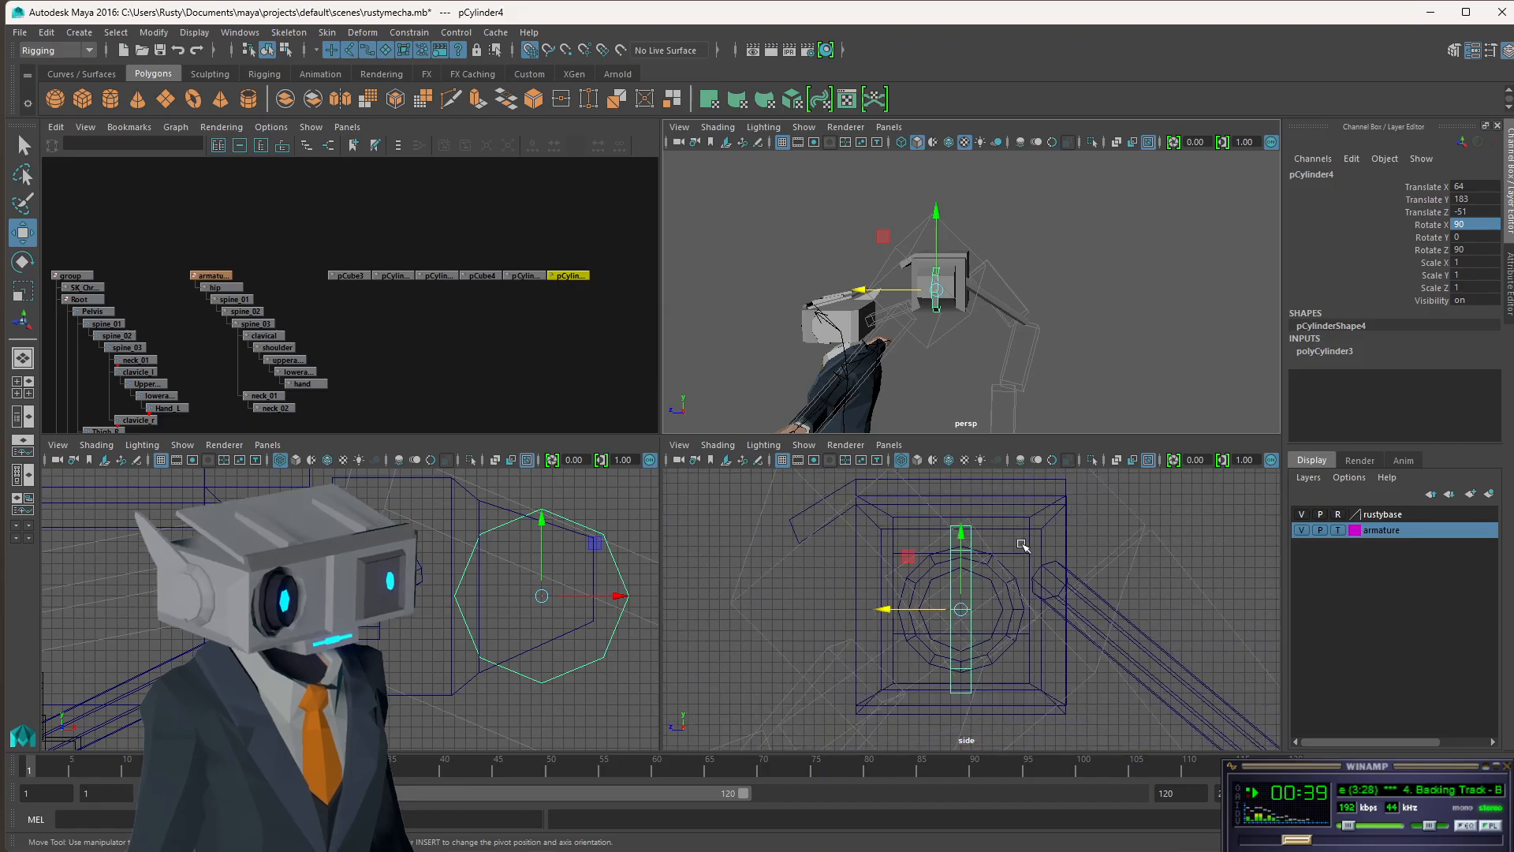
- Set the joint cylinder's height to 4
{"action": "left_click", "coordinate": [1346, 352]}
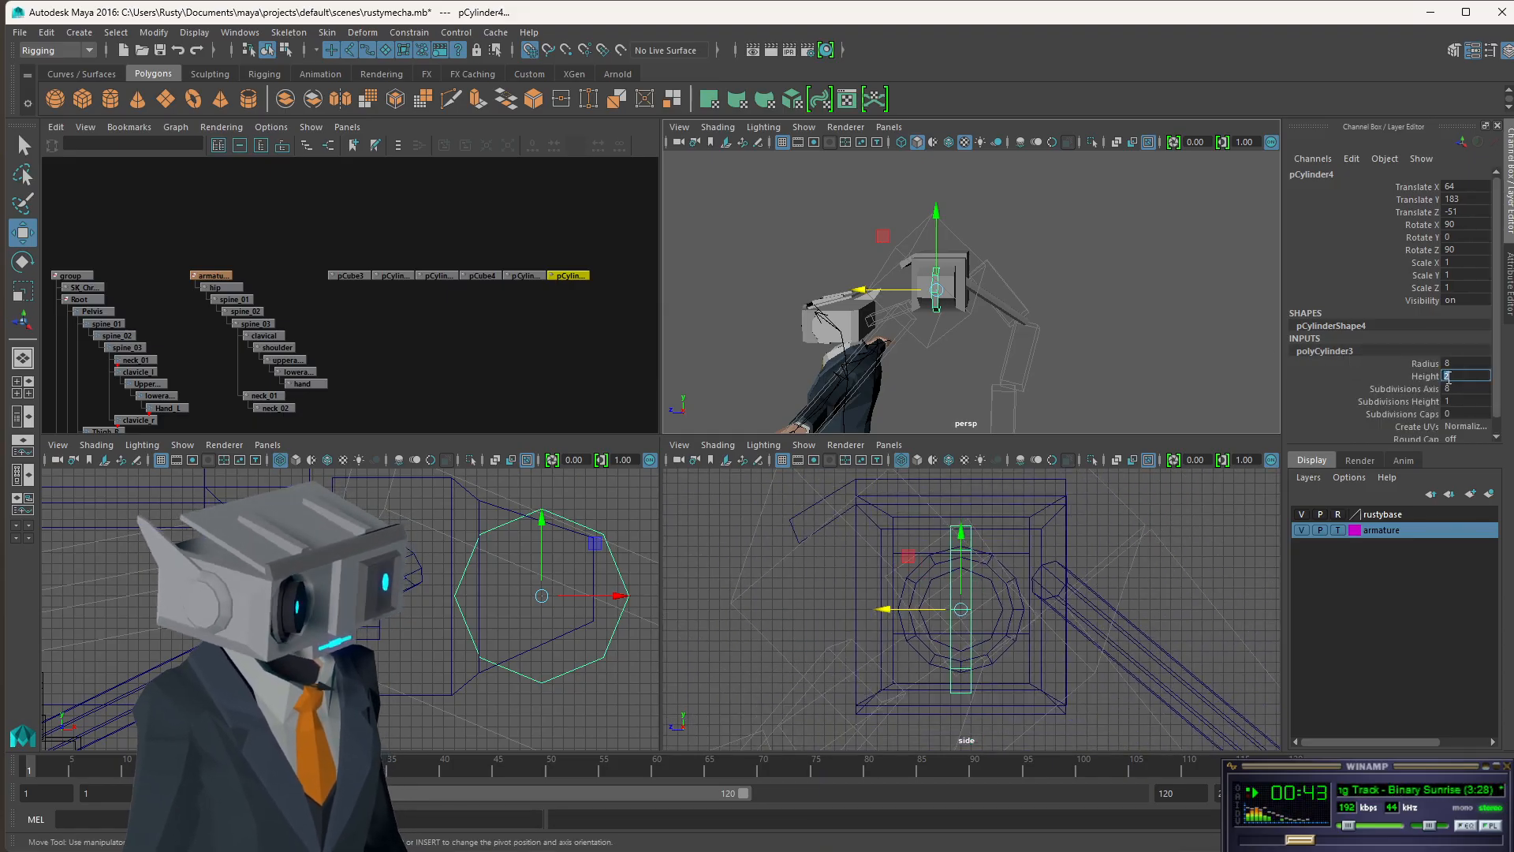
{"action": "type", "text": "4"}
{"action": "key", "text": "Return"}
{"action": "left_click_drag", "start_coordinate": [1013, 282], "coordinate": [1143, 314], "text": "alt"}
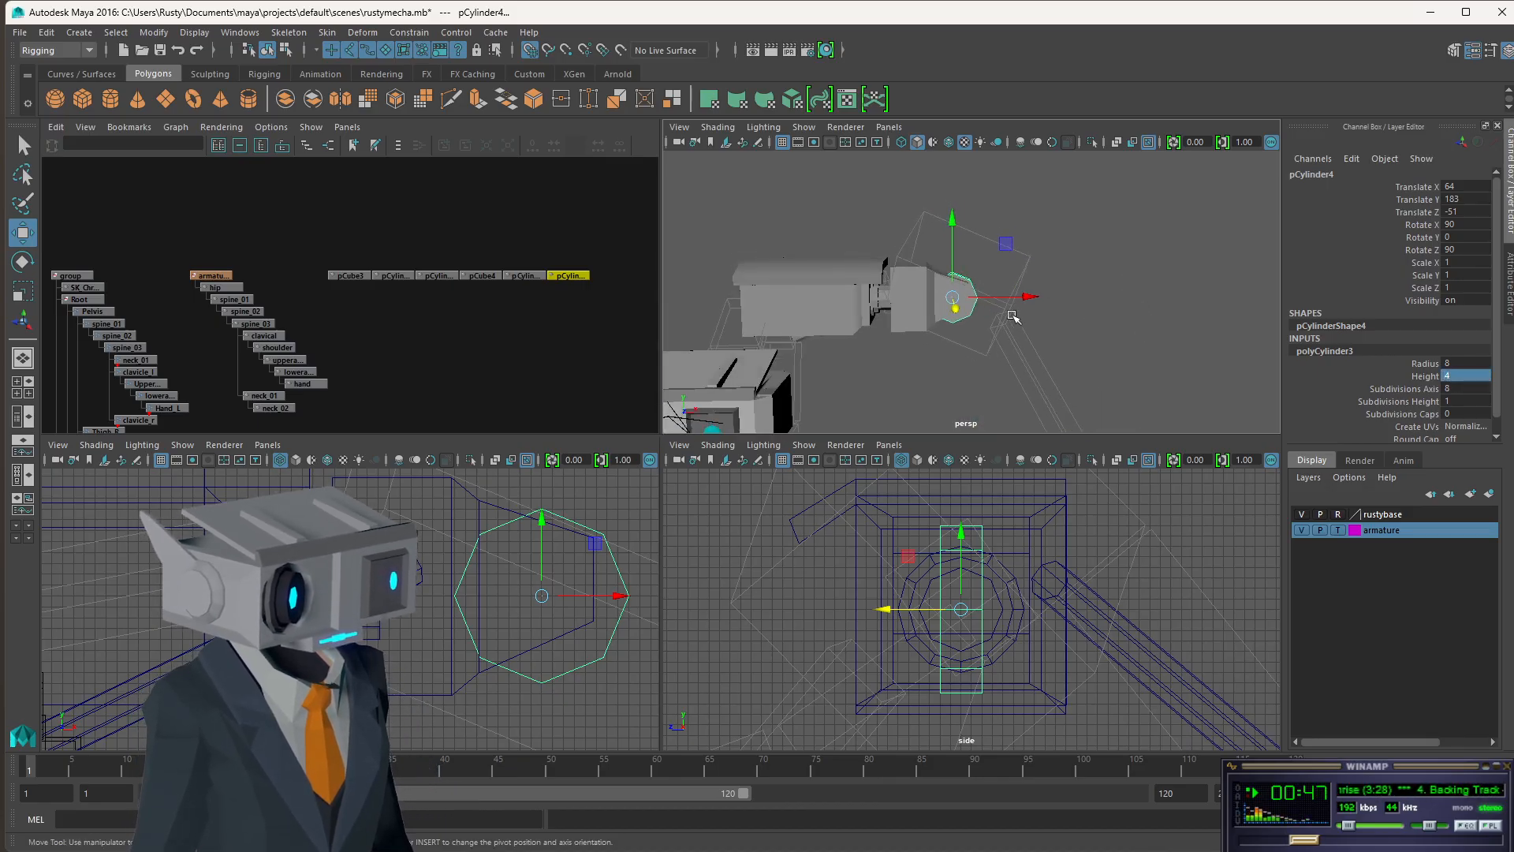
{"action": "left_click_drag", "start_coordinate": [1026, 300], "coordinate": [915, 383], "text": "alt"}
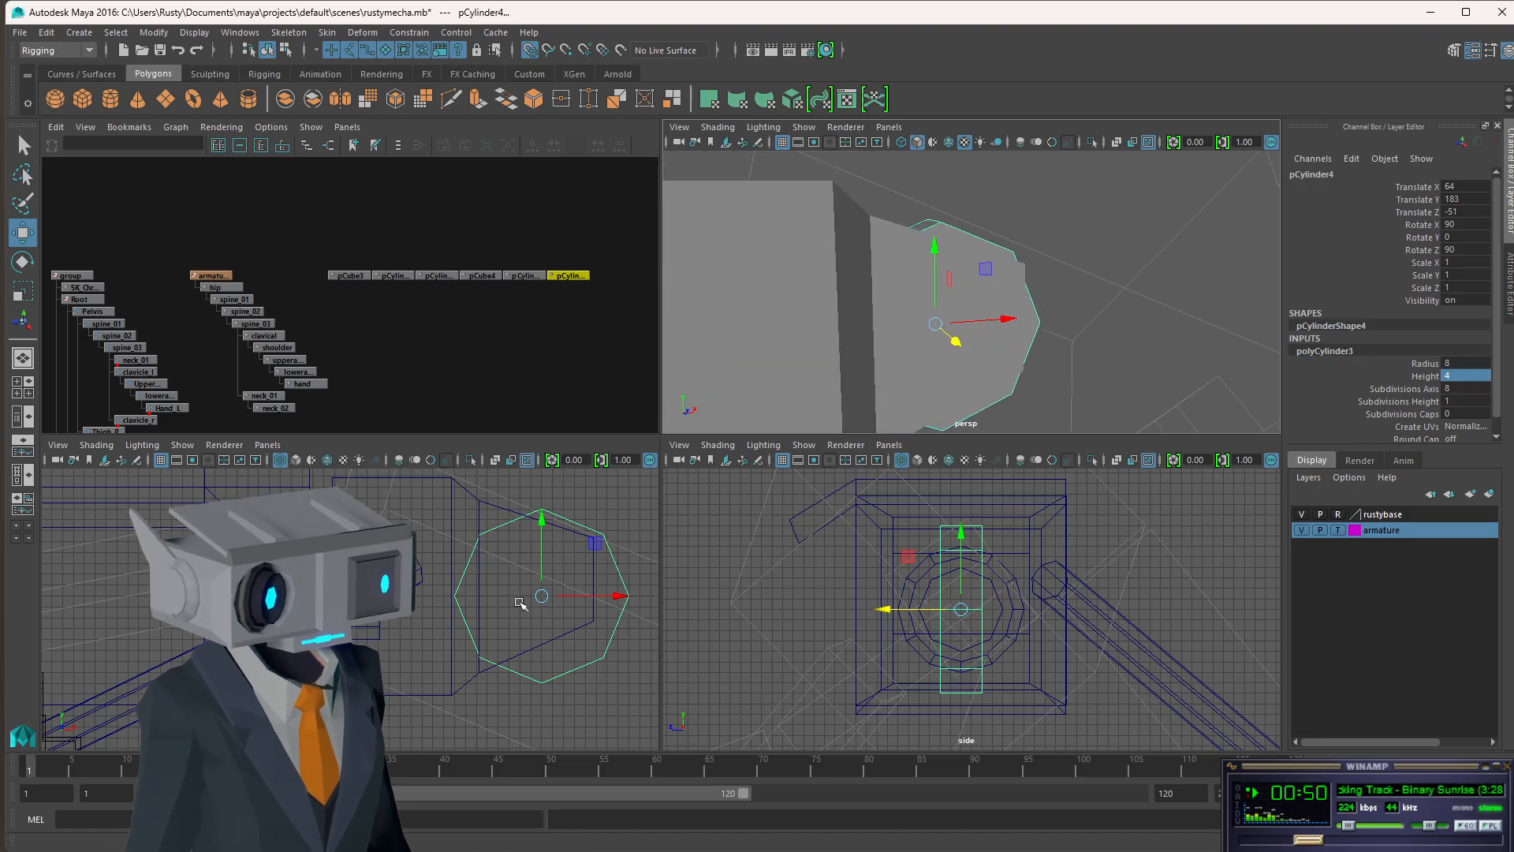
- Set the joint cylinder's axis subdivisions to 12 and deselect it
{"action": "scroll", "coordinate": [520, 606], "scroll_direction": "down", "scroll_amount": 2}
{"action": "key", "text": "4"}
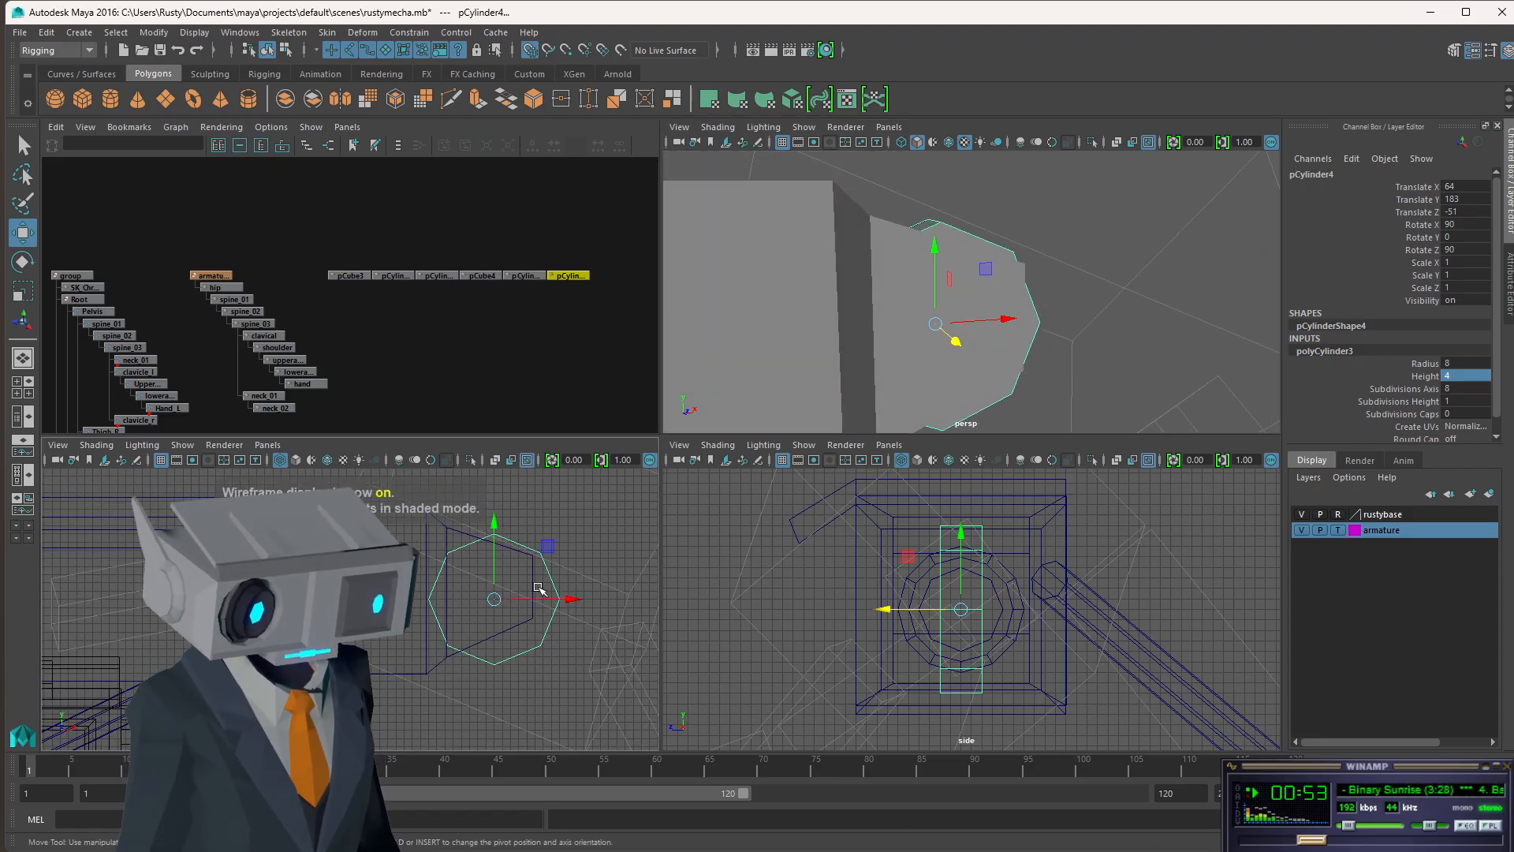
{"action": "key", "text": "5"}
{"action": "key", "text": "space"}
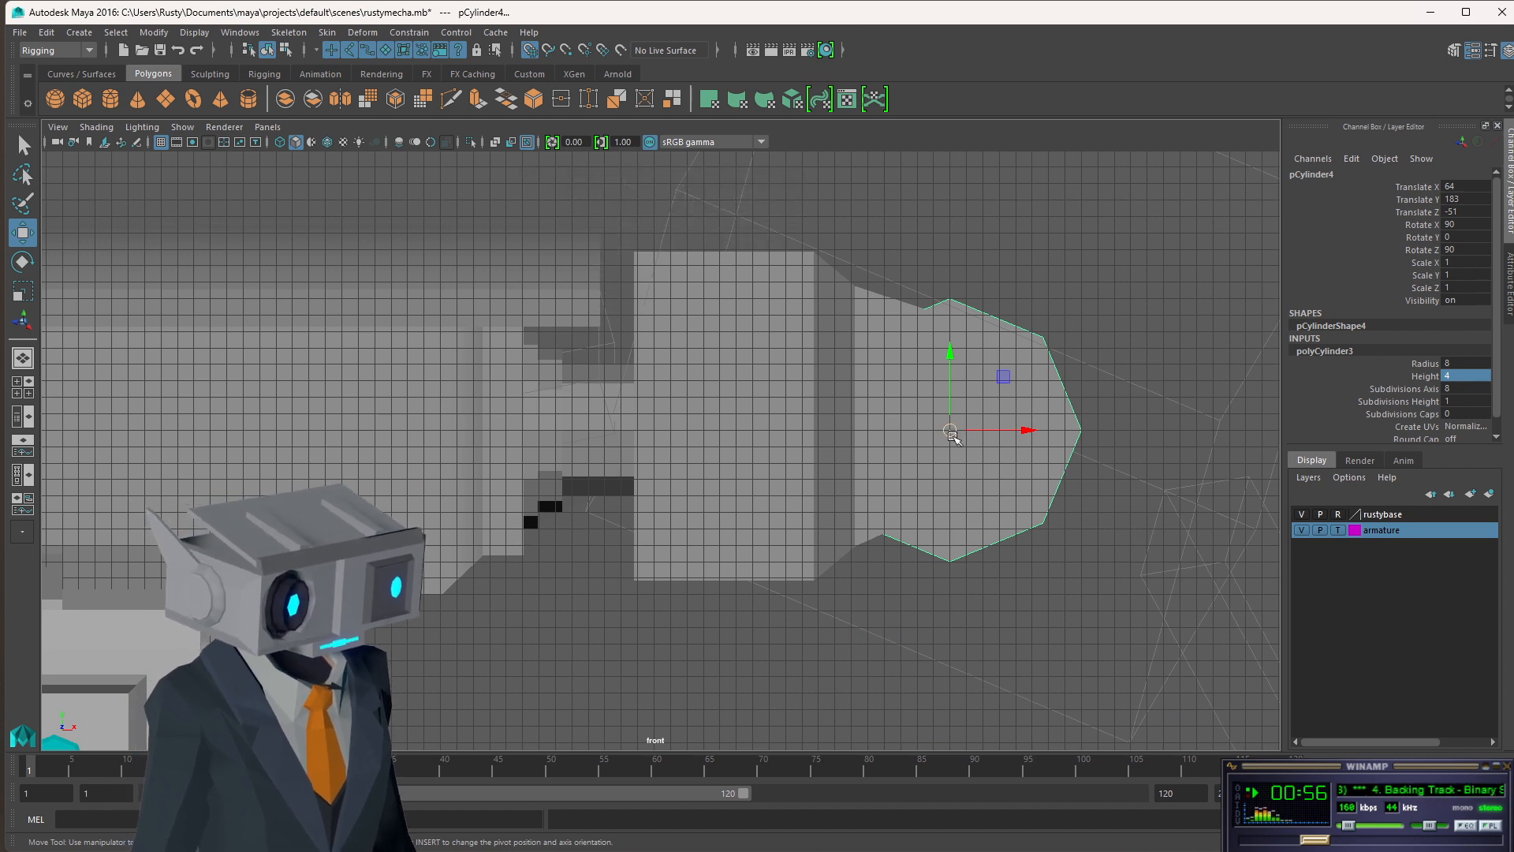
{"action": "key", "text": "space"}
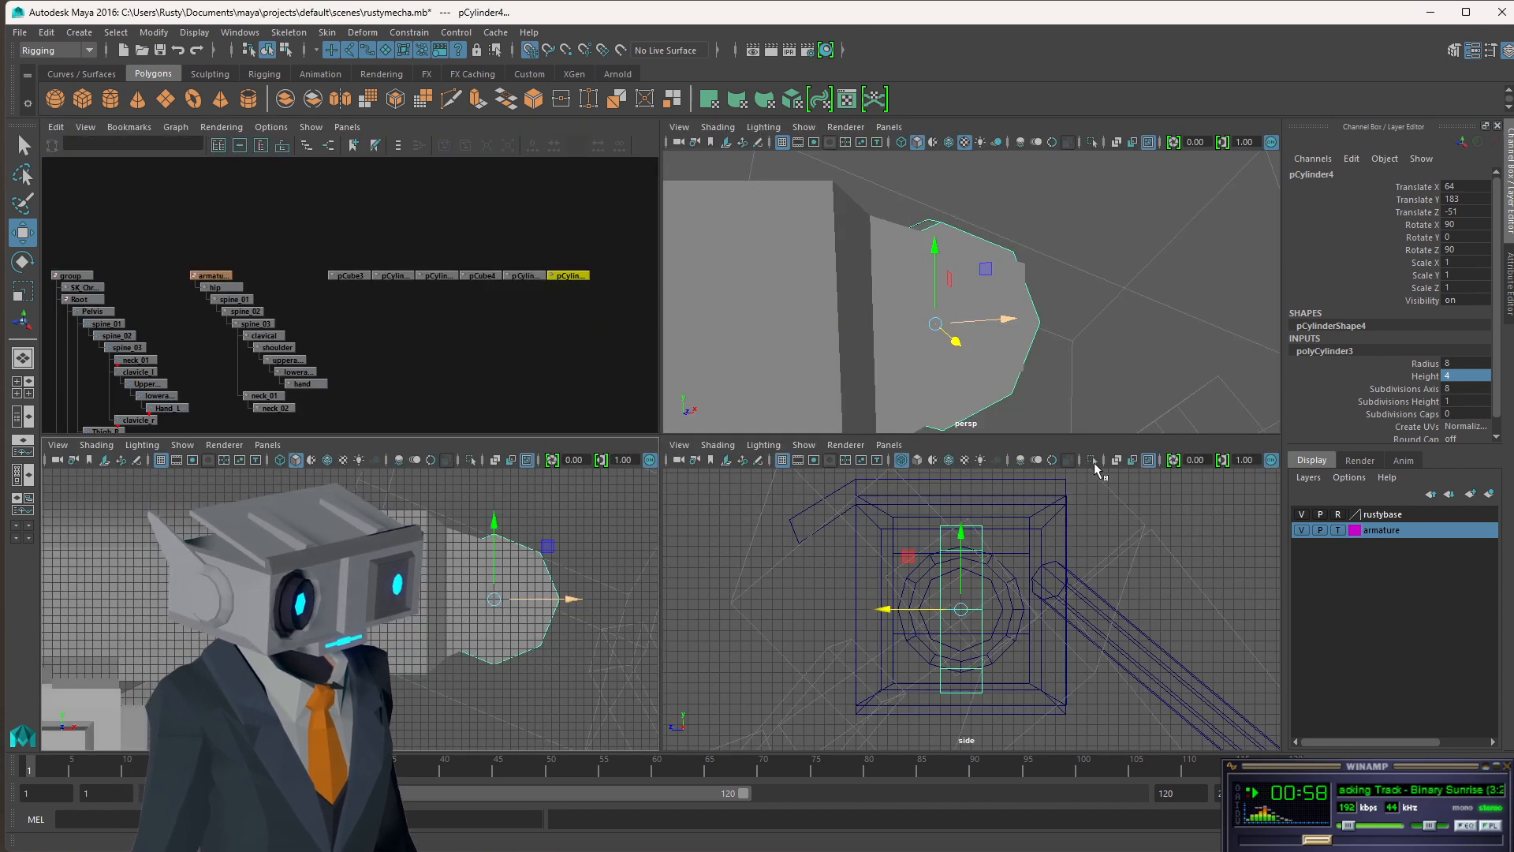
{"action": "key", "text": "space"}
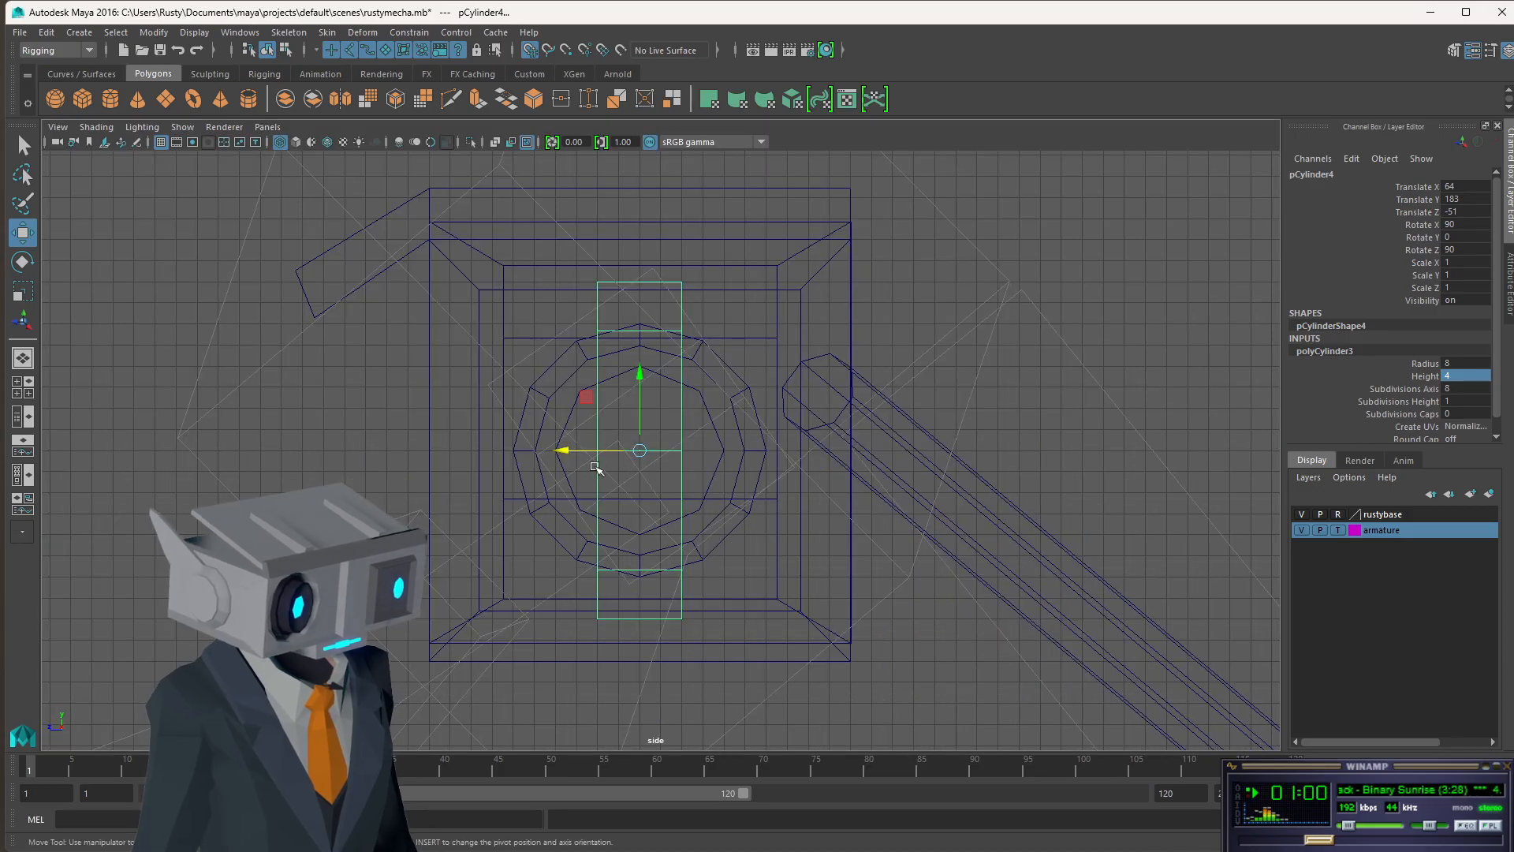
{"action": "key", "text": "space"}
{"action": "key", "text": "space"}
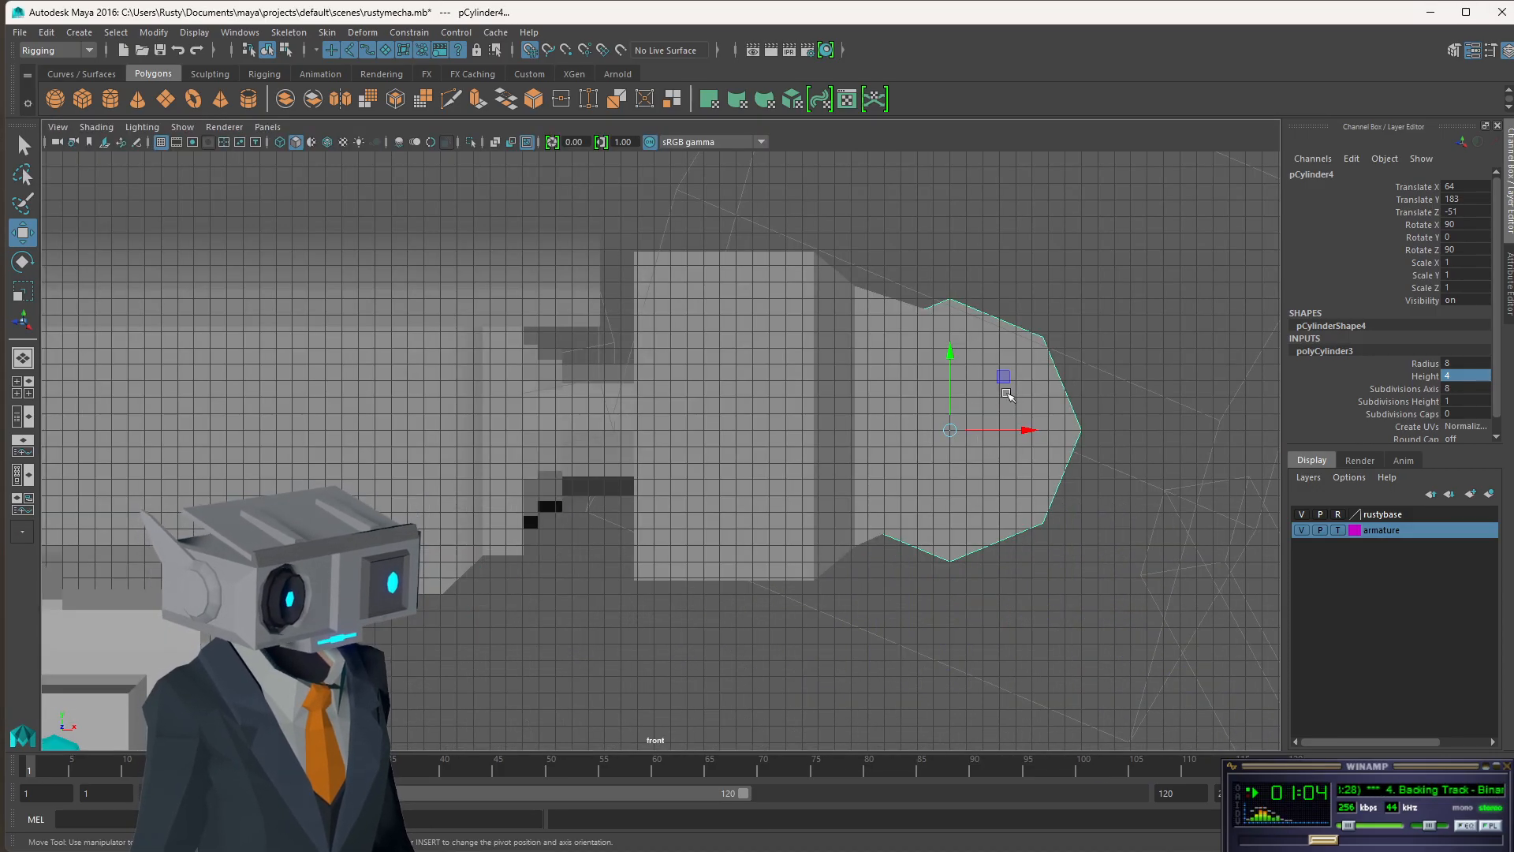
{"action": "double_click", "coordinate": [1458, 390]}
{"action": "type", "text": "12"}
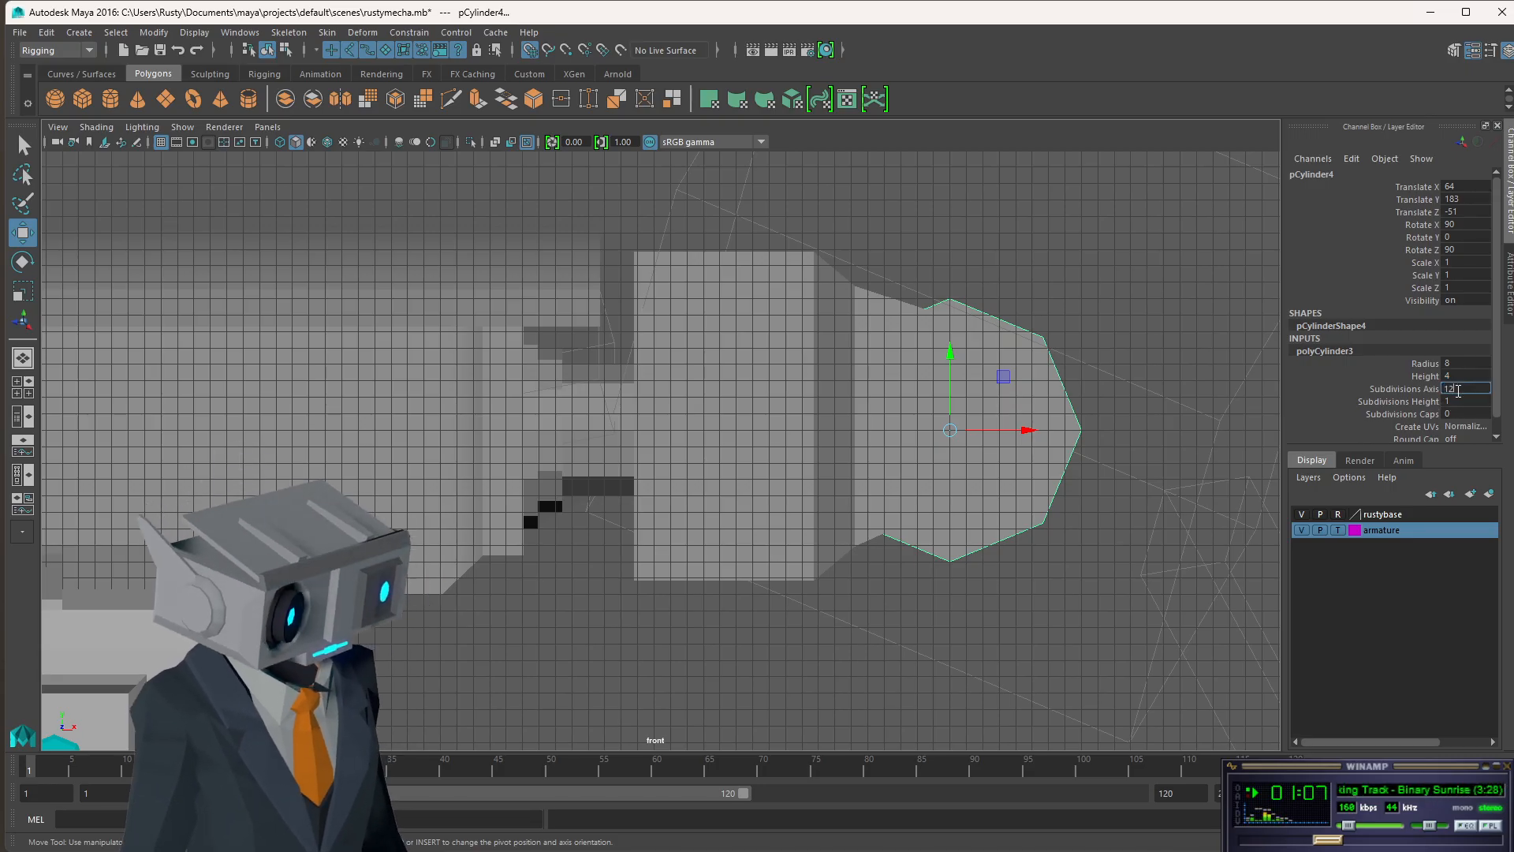
{"action": "key", "text": "Return"}
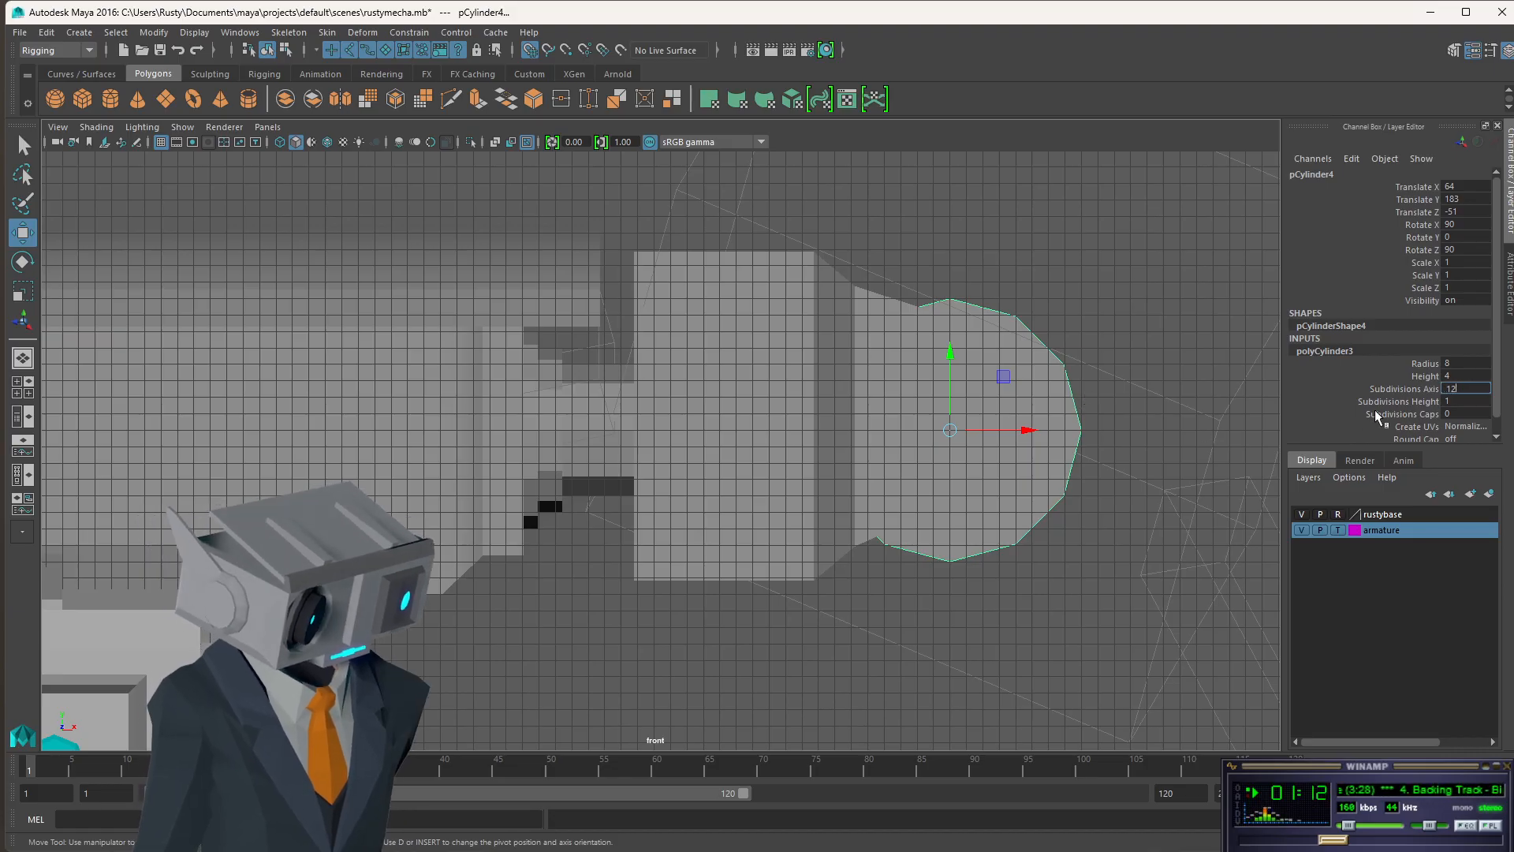
{"action": "left_click", "coordinate": [1122, 318]}
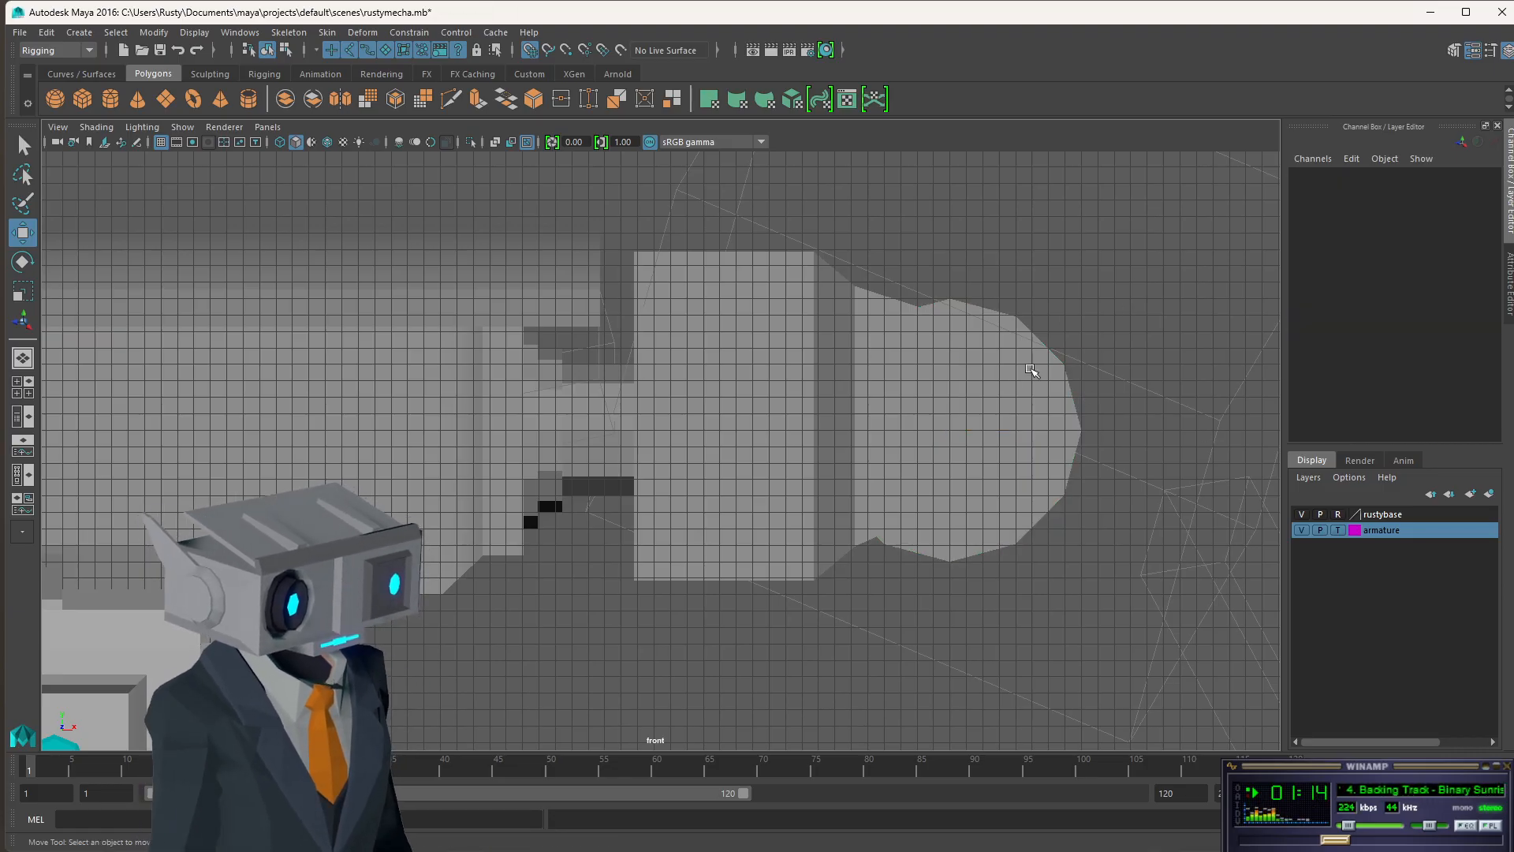
- Lower the vertices of the shoulder block's narrow outer end in the front view, centering them vertically on the joint cylinder
{"action": "key", "text": "4"}
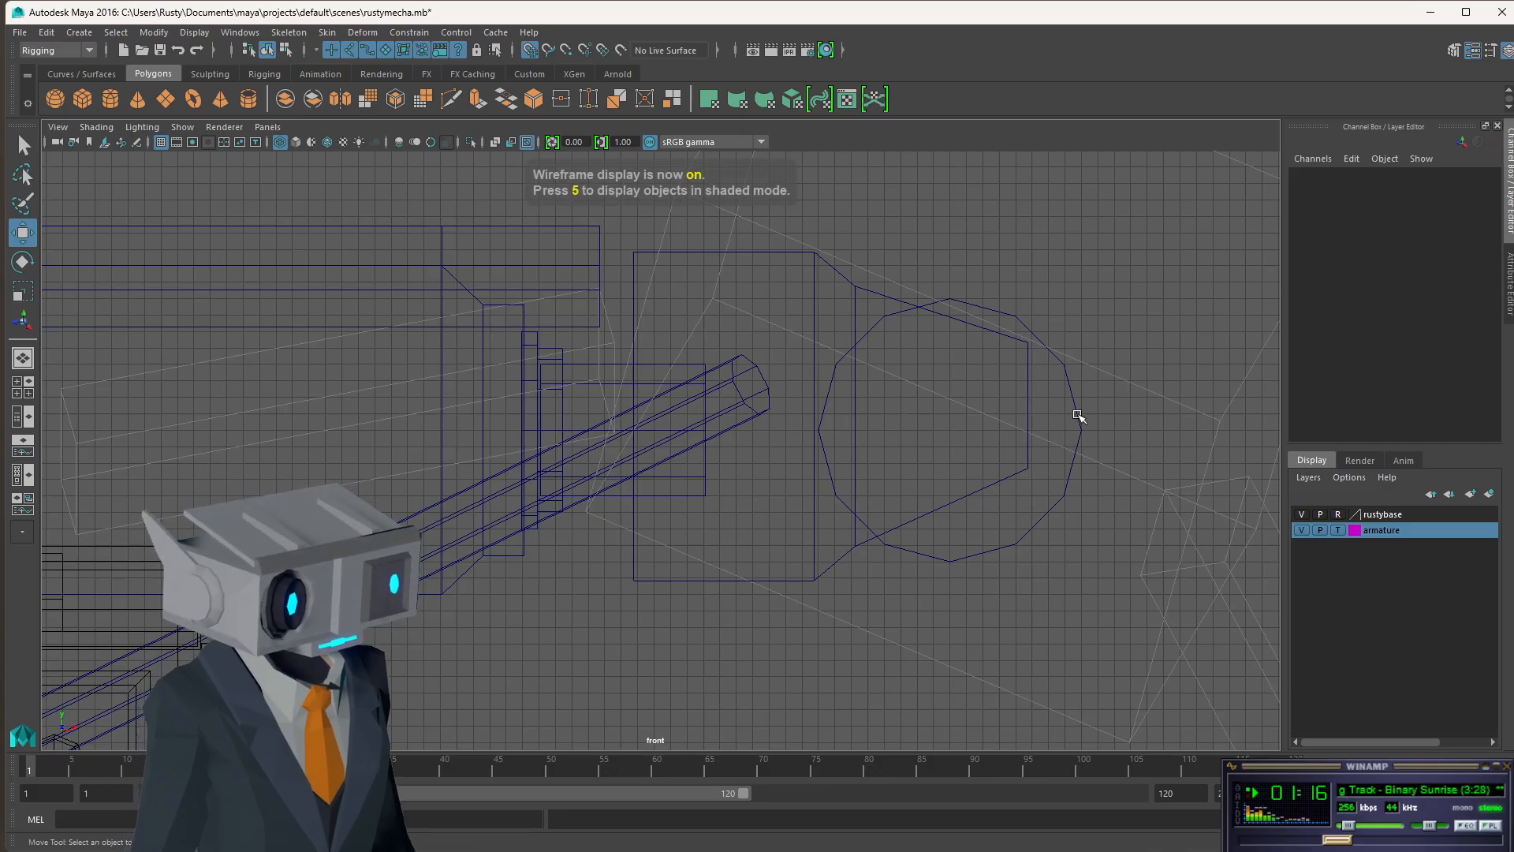
{"action": "left_click", "coordinate": [1027, 435]}
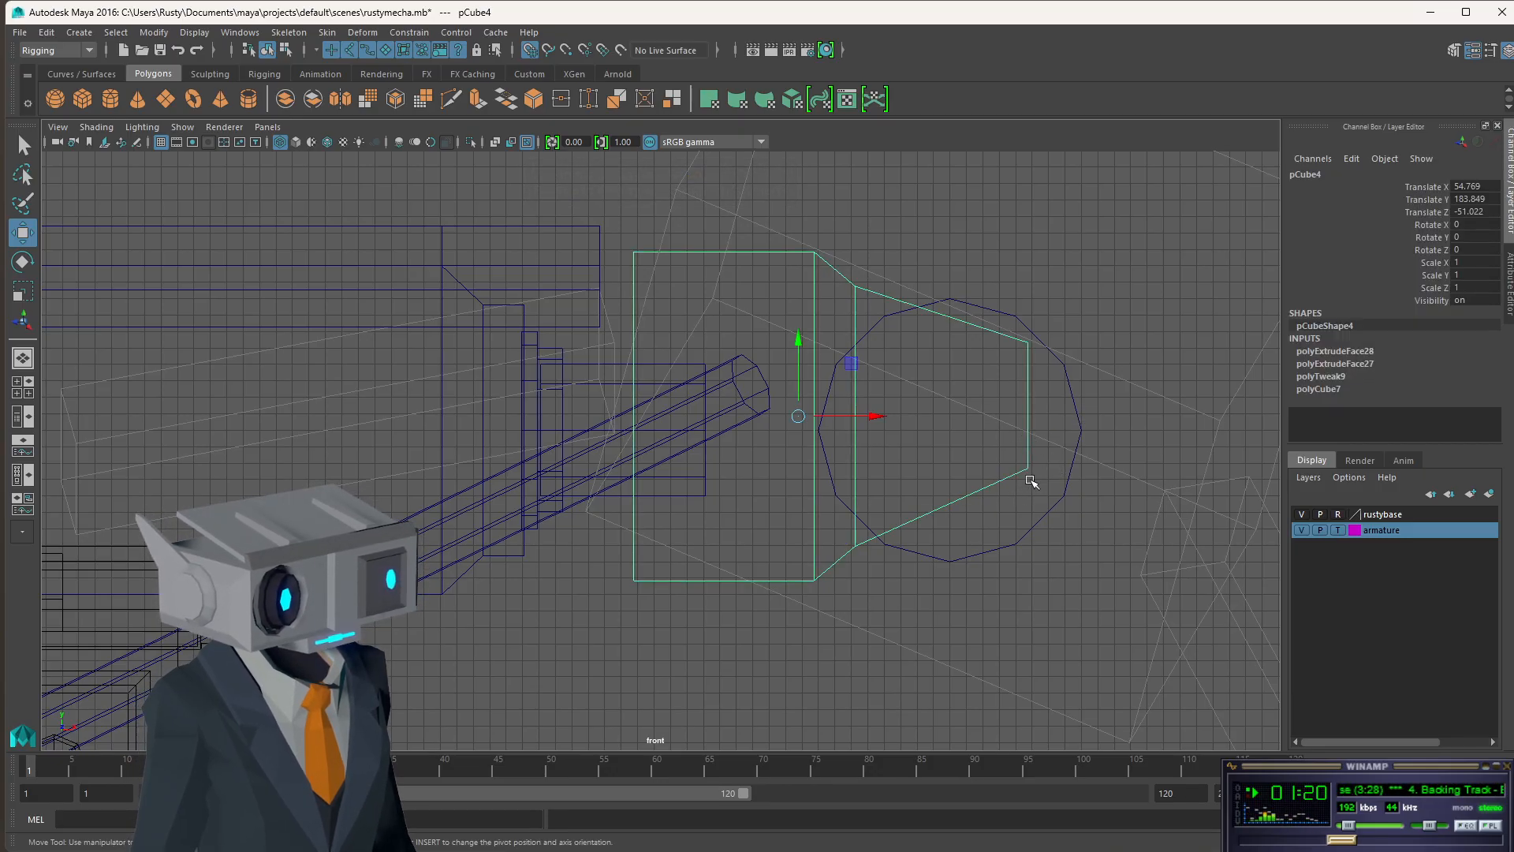
{"action": "left_click", "coordinate": [285, 49]}
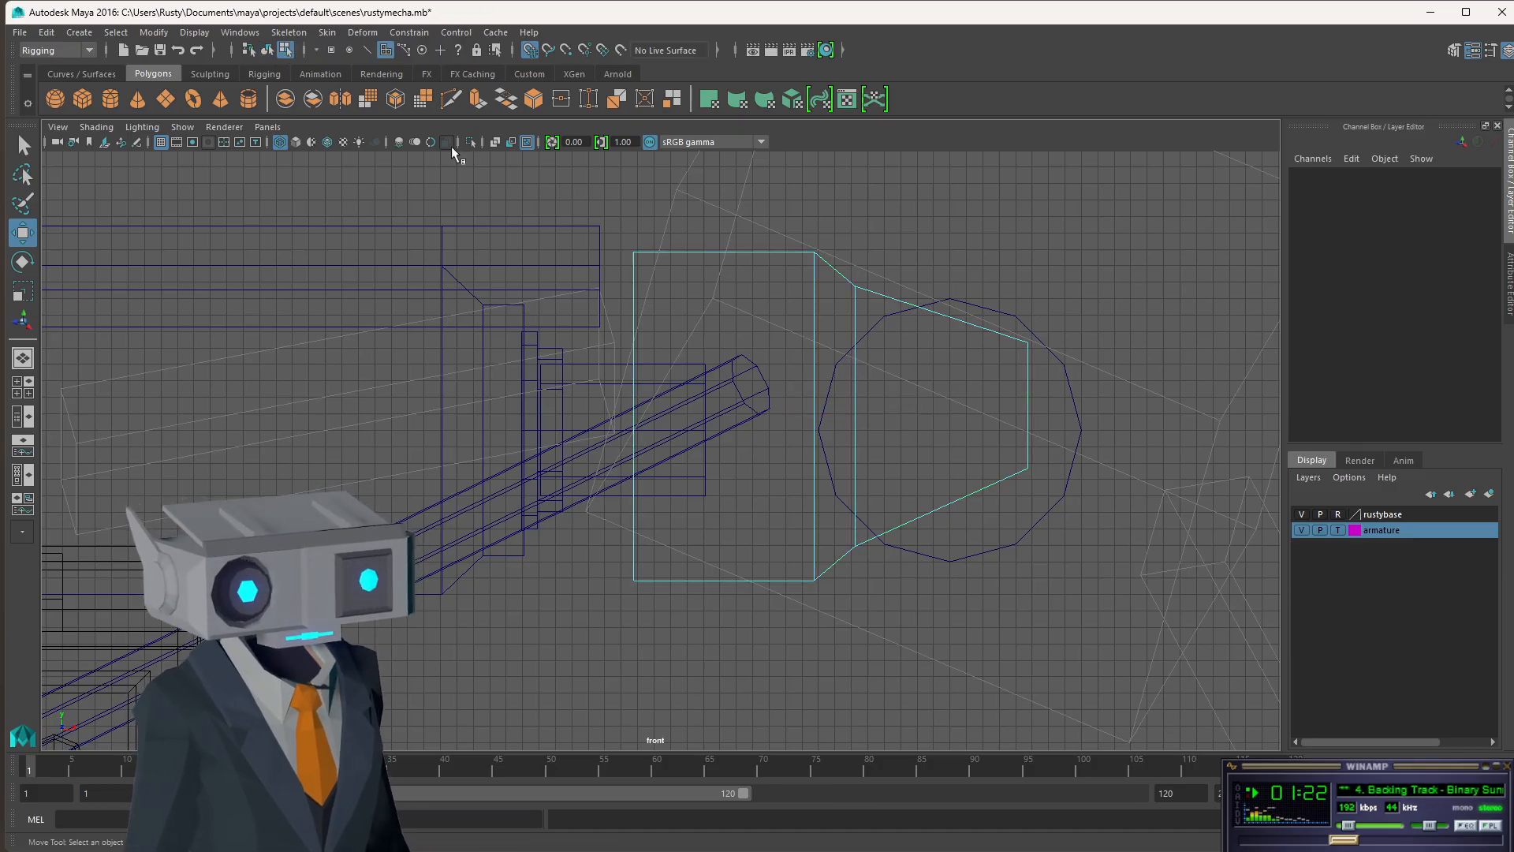
{"action": "left_click", "coordinate": [331, 50]}
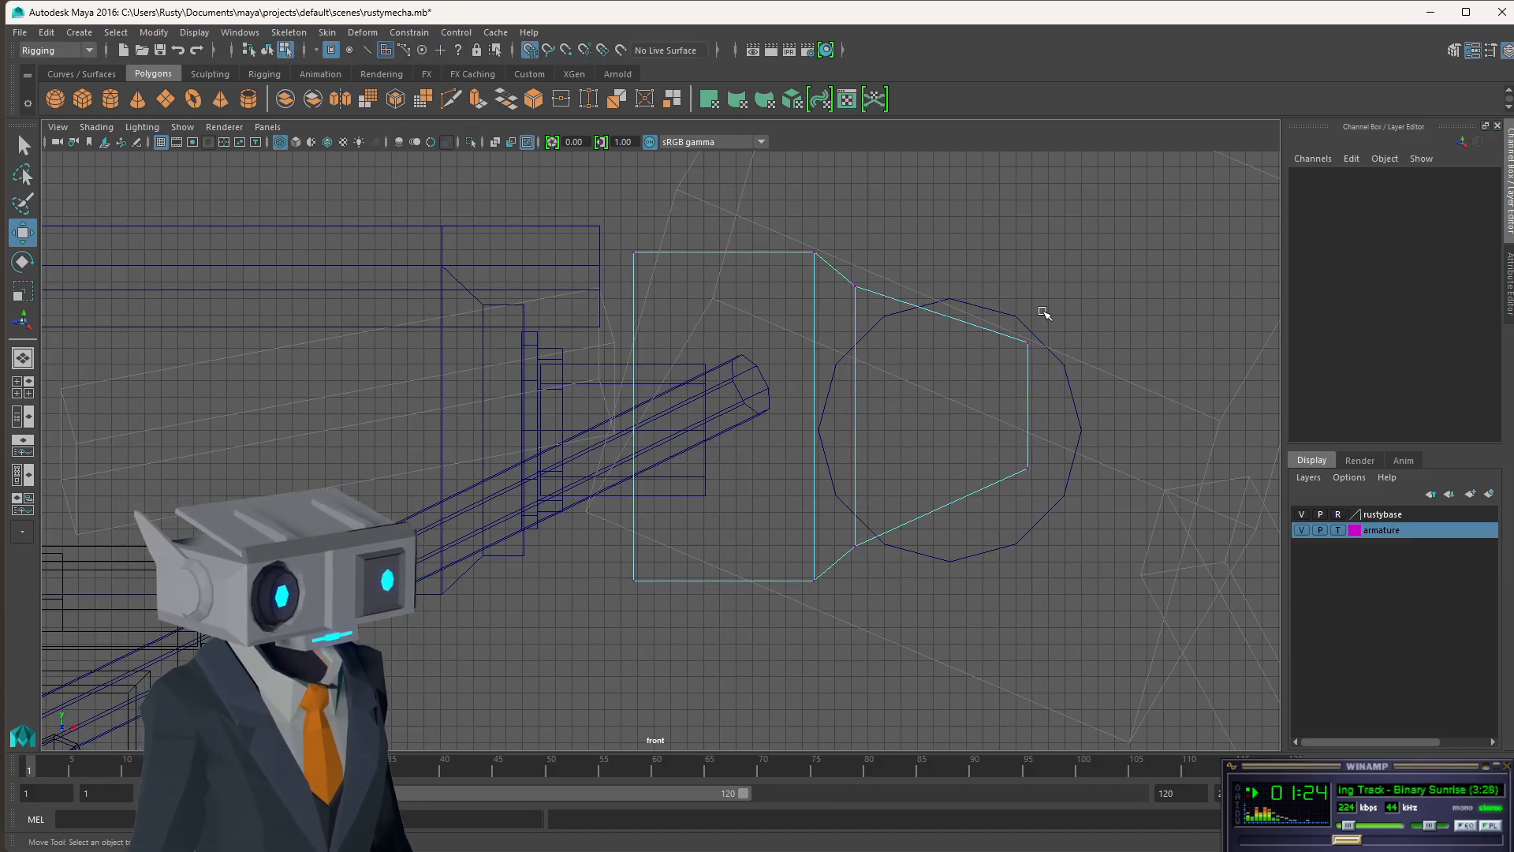
{"action": "left_click_drag", "start_coordinate": [1045, 312], "coordinate": [1011, 514]}
{"action": "left_click_drag", "start_coordinate": [1029, 371], "coordinate": [1030, 433]}
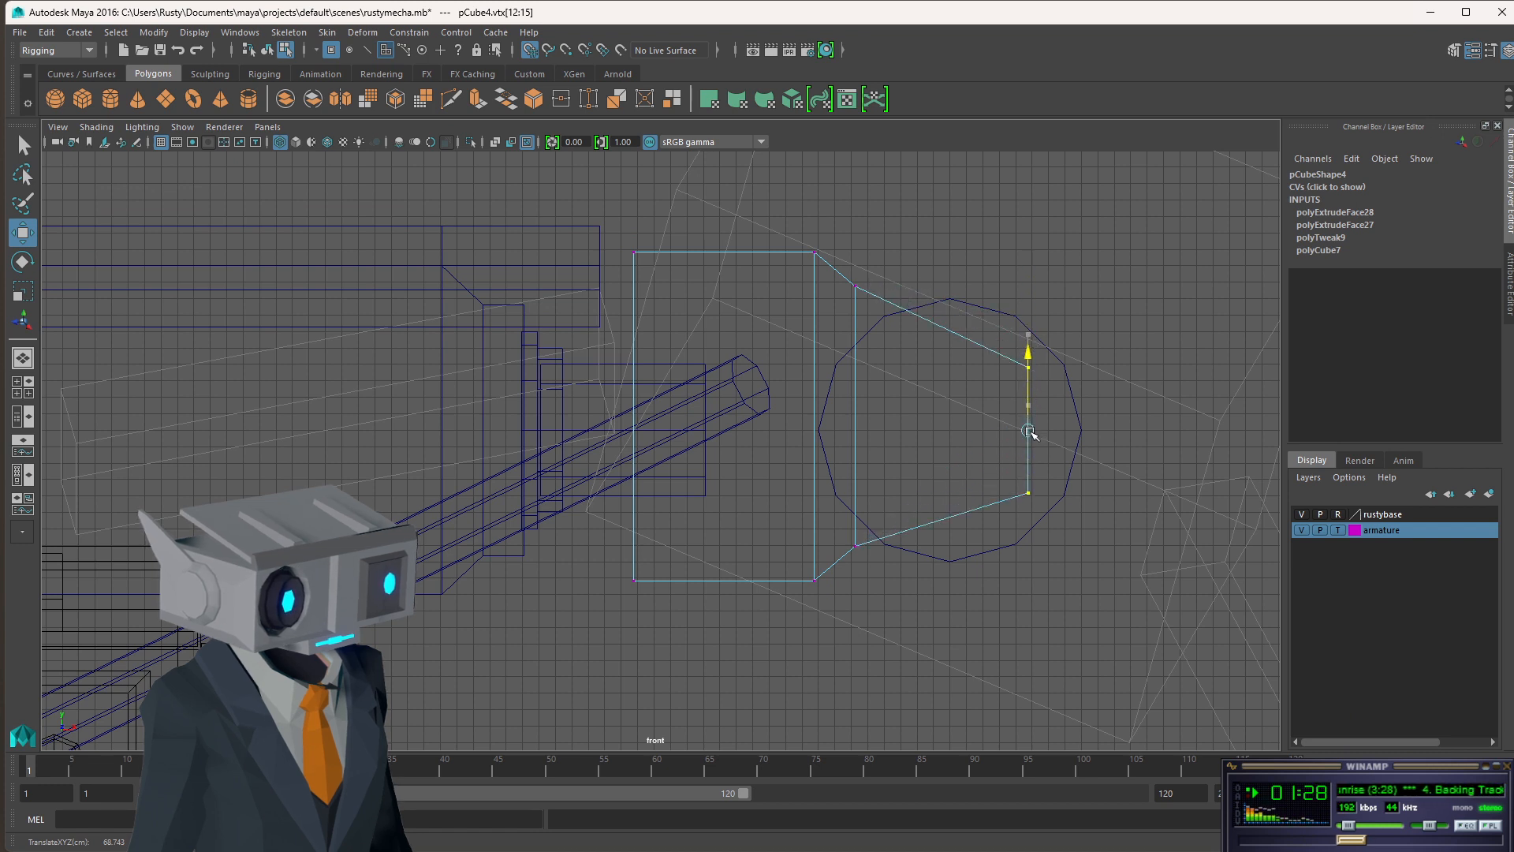
- Raise the lower vertices at the base of the shoulder block's taper in the front view
{"action": "left_click", "coordinate": [859, 551]}
{"action": "left_click_drag", "start_coordinate": [874, 521], "coordinate": [847, 585]}
{"action": "left_click_drag", "start_coordinate": [855, 473], "coordinate": [854, 511]}
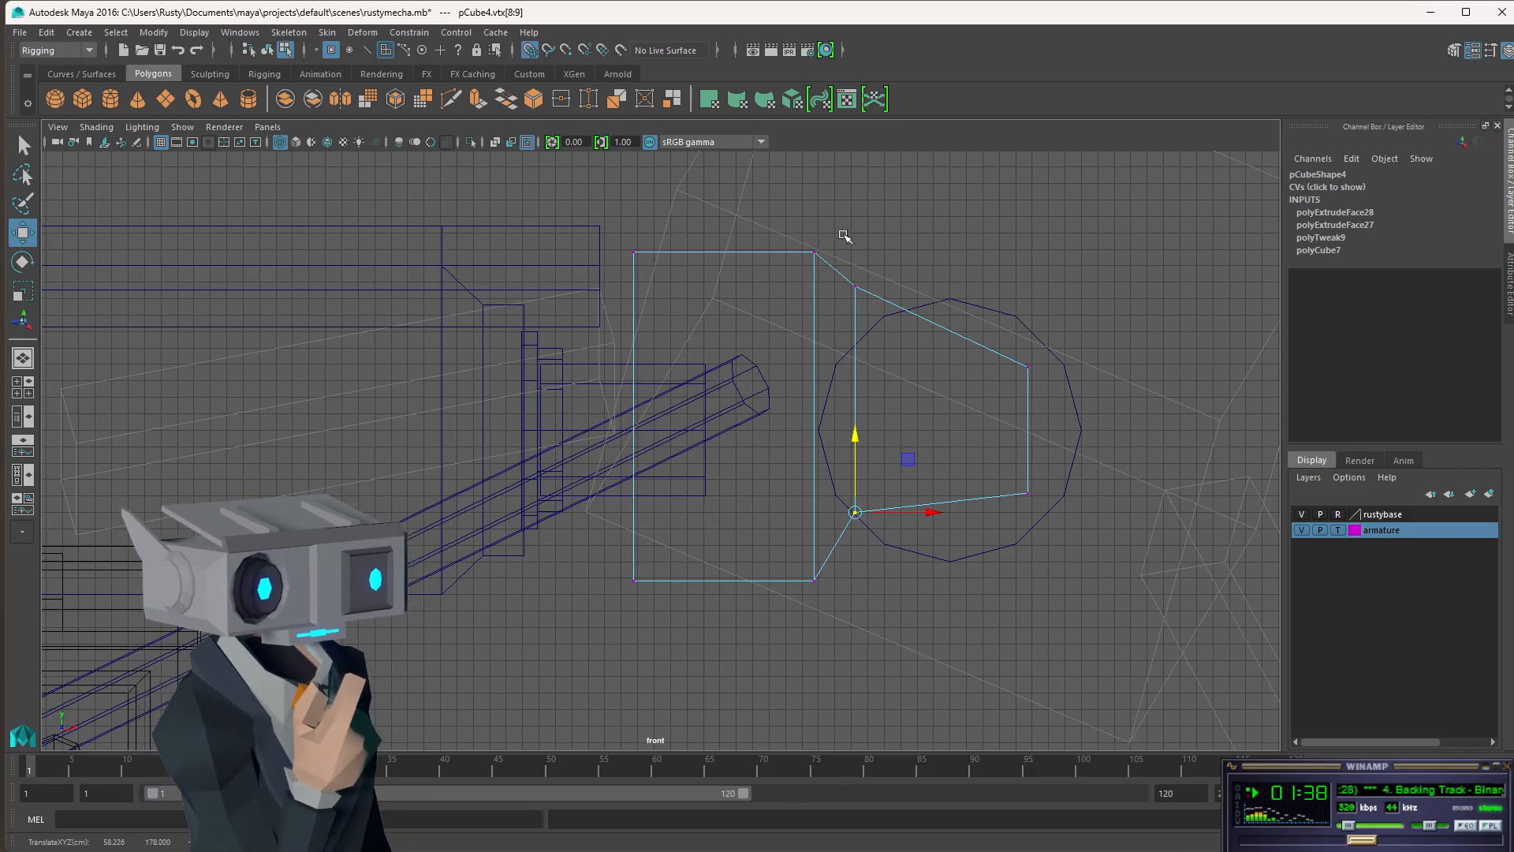
- Raise the upper vertices of the block's outer edge and taper base, the taper-base pair slightly further, and return to object selection
{"action": "left_click_drag", "start_coordinate": [849, 233], "coordinate": [801, 324]}
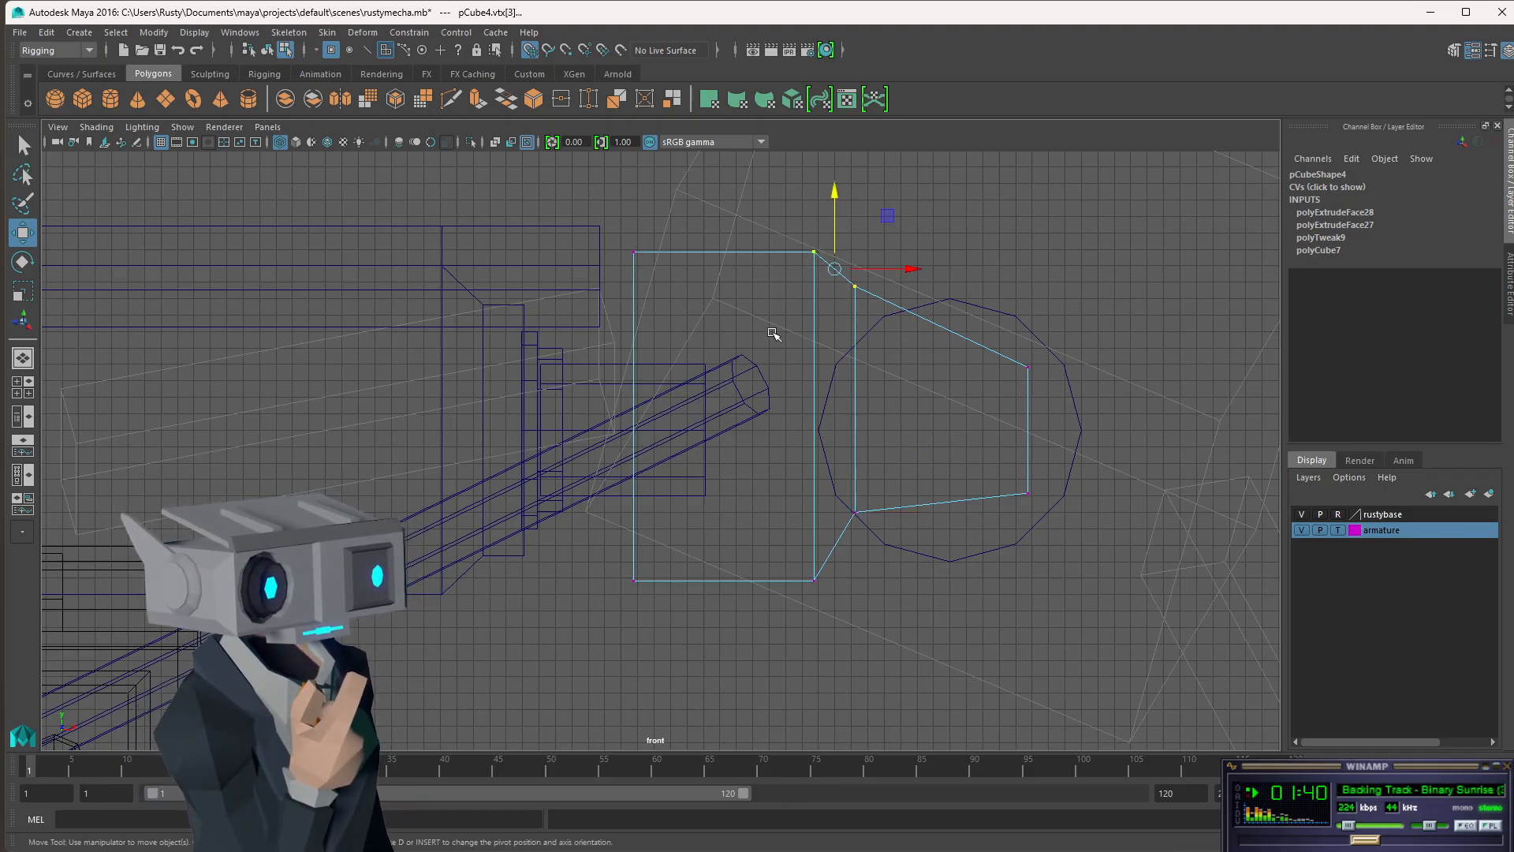
{"action": "left_click_drag", "start_coordinate": [847, 193], "coordinate": [841, 235]}
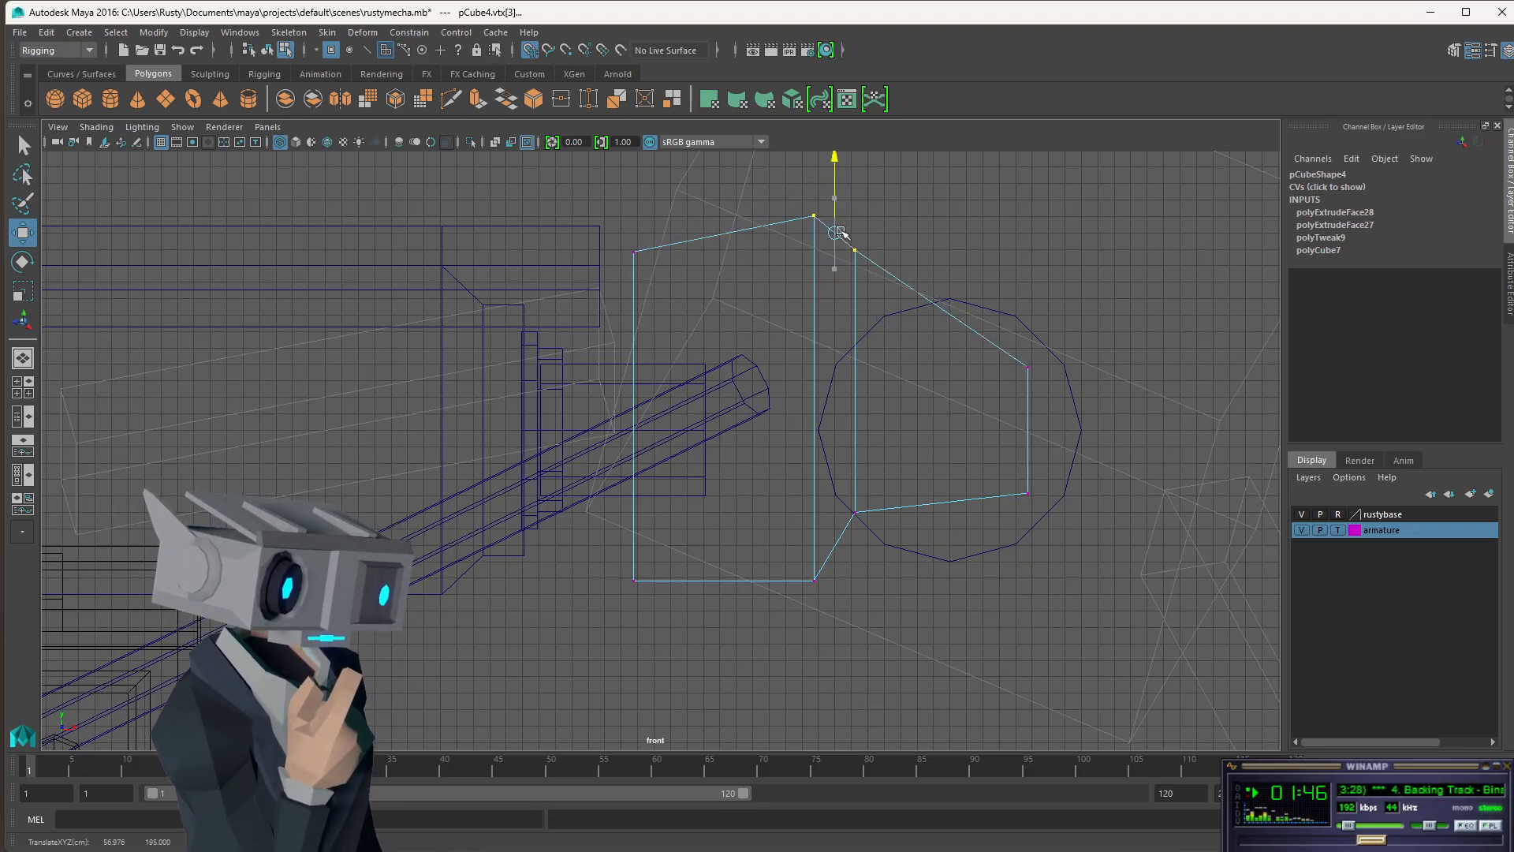
{"action": "left_click", "coordinate": [951, 257]}
{"action": "left_click_drag", "start_coordinate": [889, 235], "coordinate": [839, 276]}
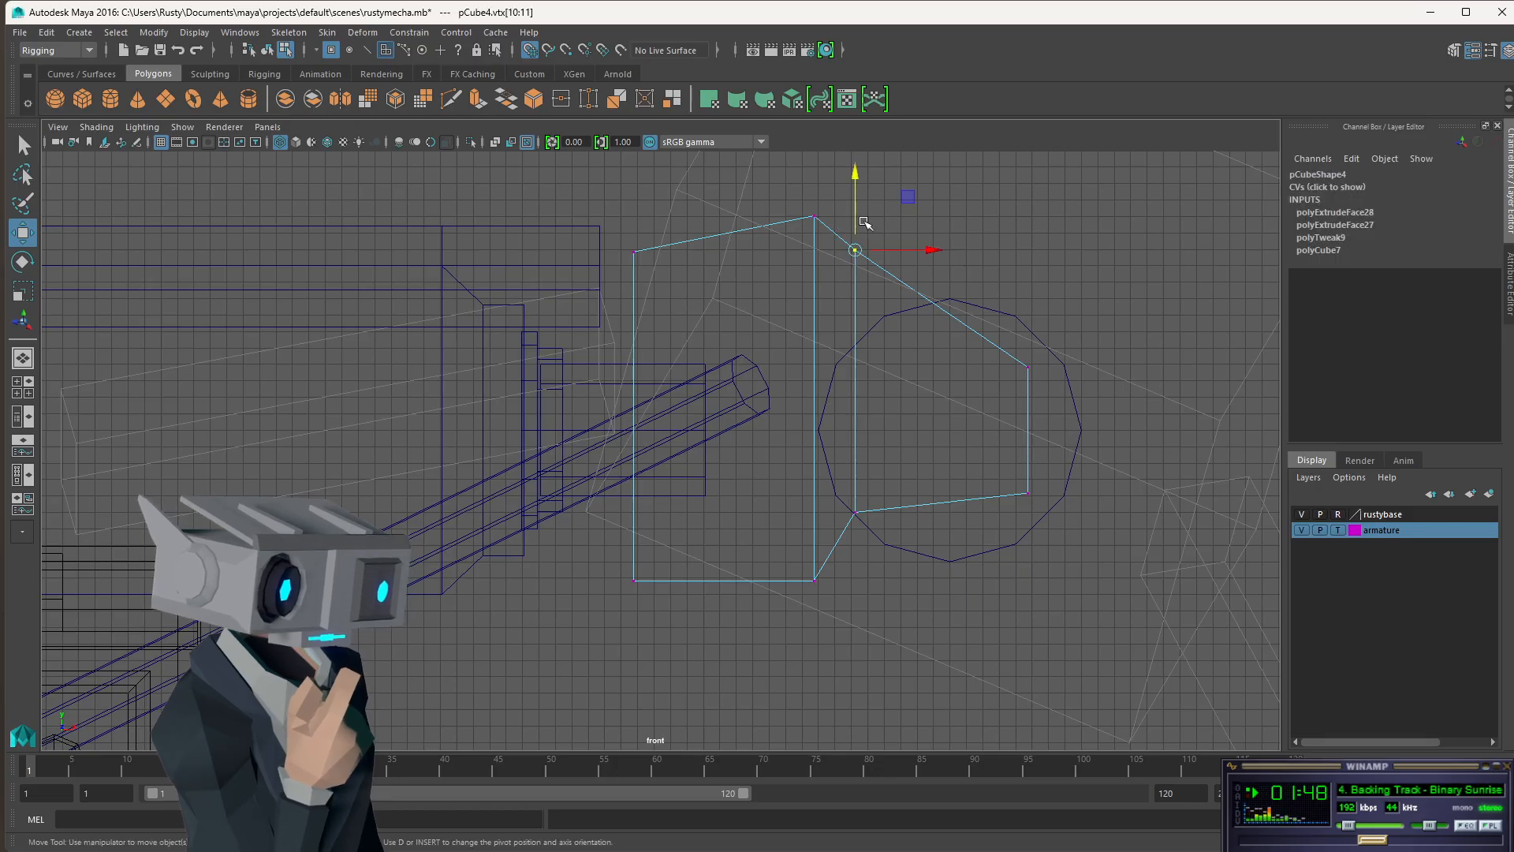
{"action": "left_click_drag", "start_coordinate": [865, 178], "coordinate": [860, 232]}
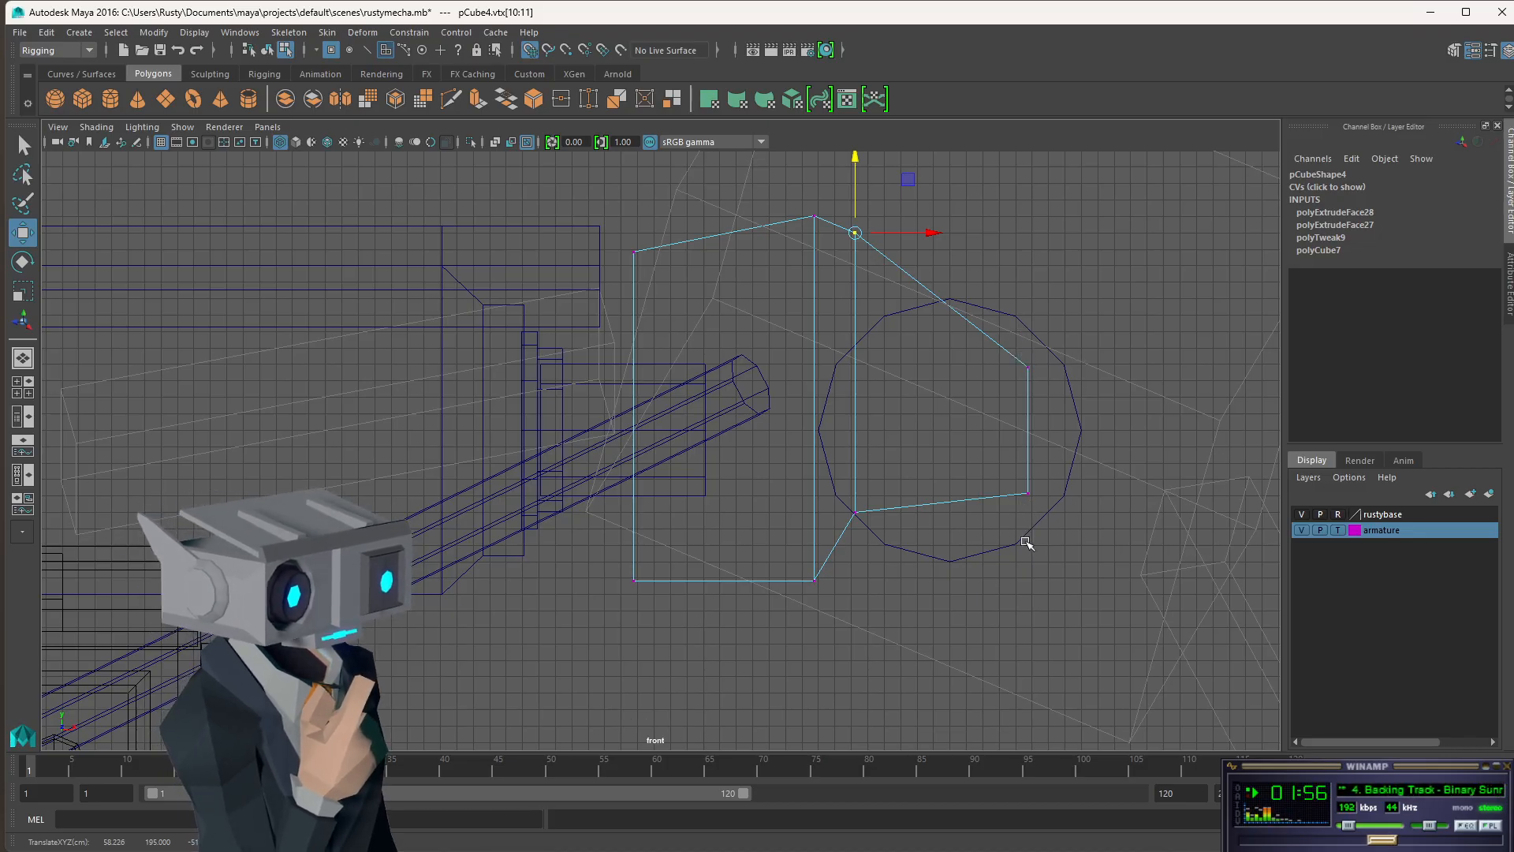
{"action": "left_click", "coordinate": [1065, 278]}
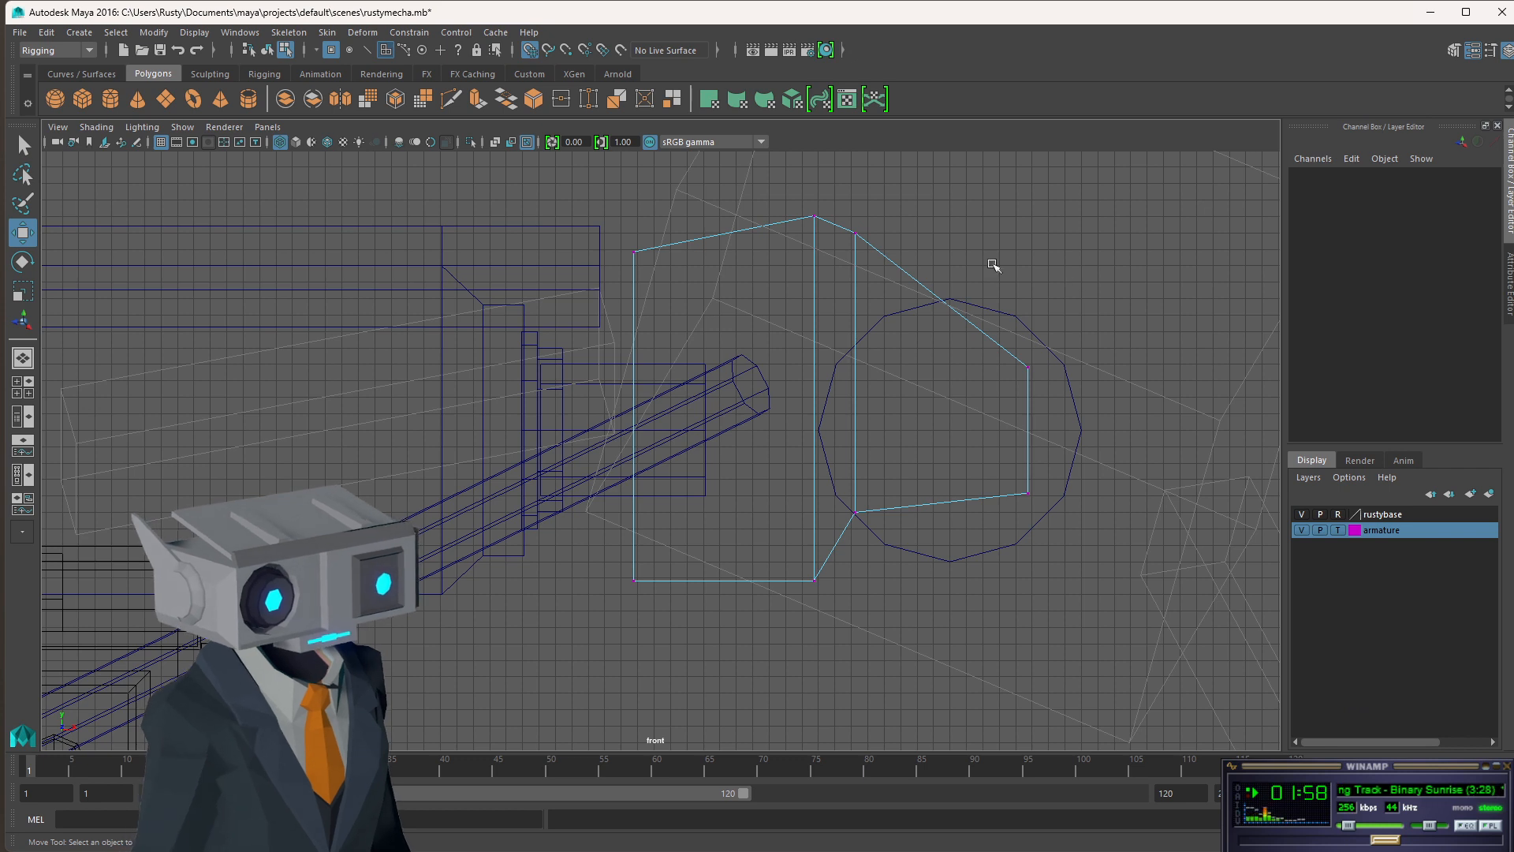
{"action": "key", "text": "F8"}
{"action": "left_click", "coordinate": [1063, 292]}
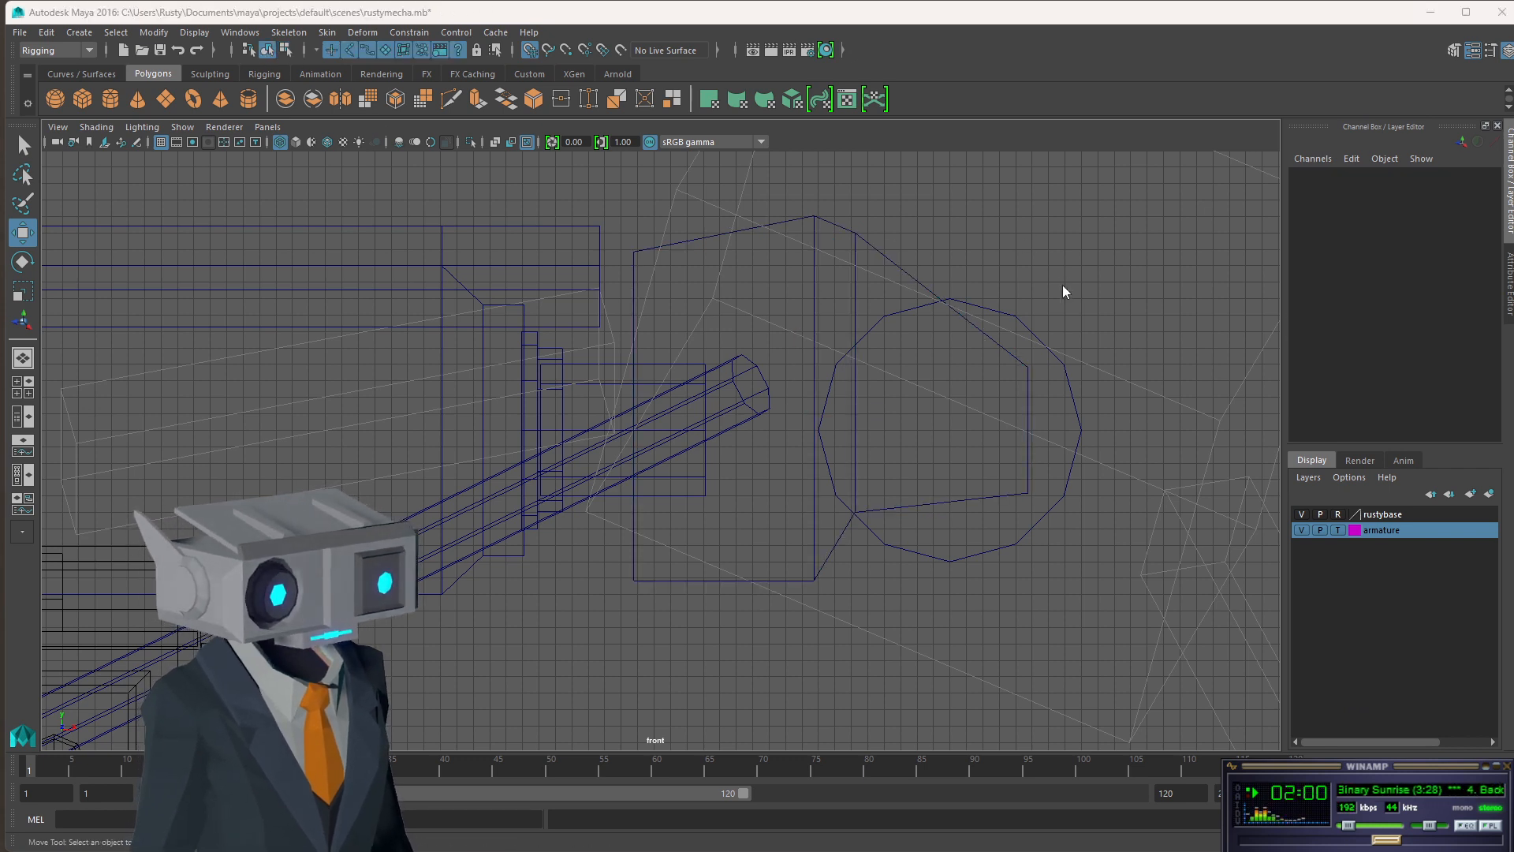
- Examine the reshaped shoulder block and joint cylinder in the perspective view from several angles, in wireframe and shaded display
{"action": "key", "text": "space"}
{"action": "key", "text": "space"}
{"action": "key", "text": "4"}
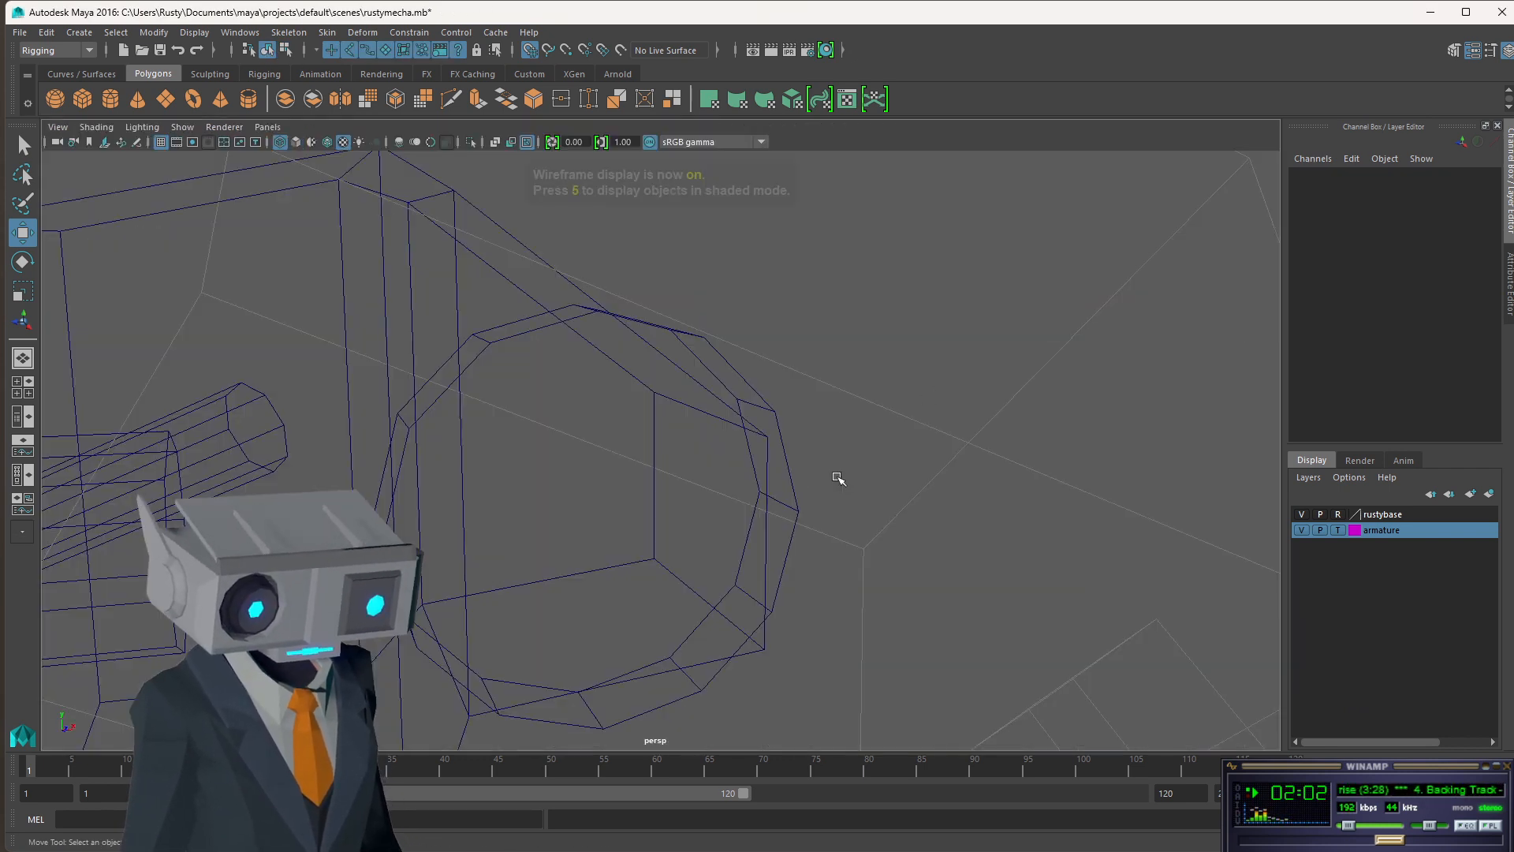
{"action": "key", "text": "space"}
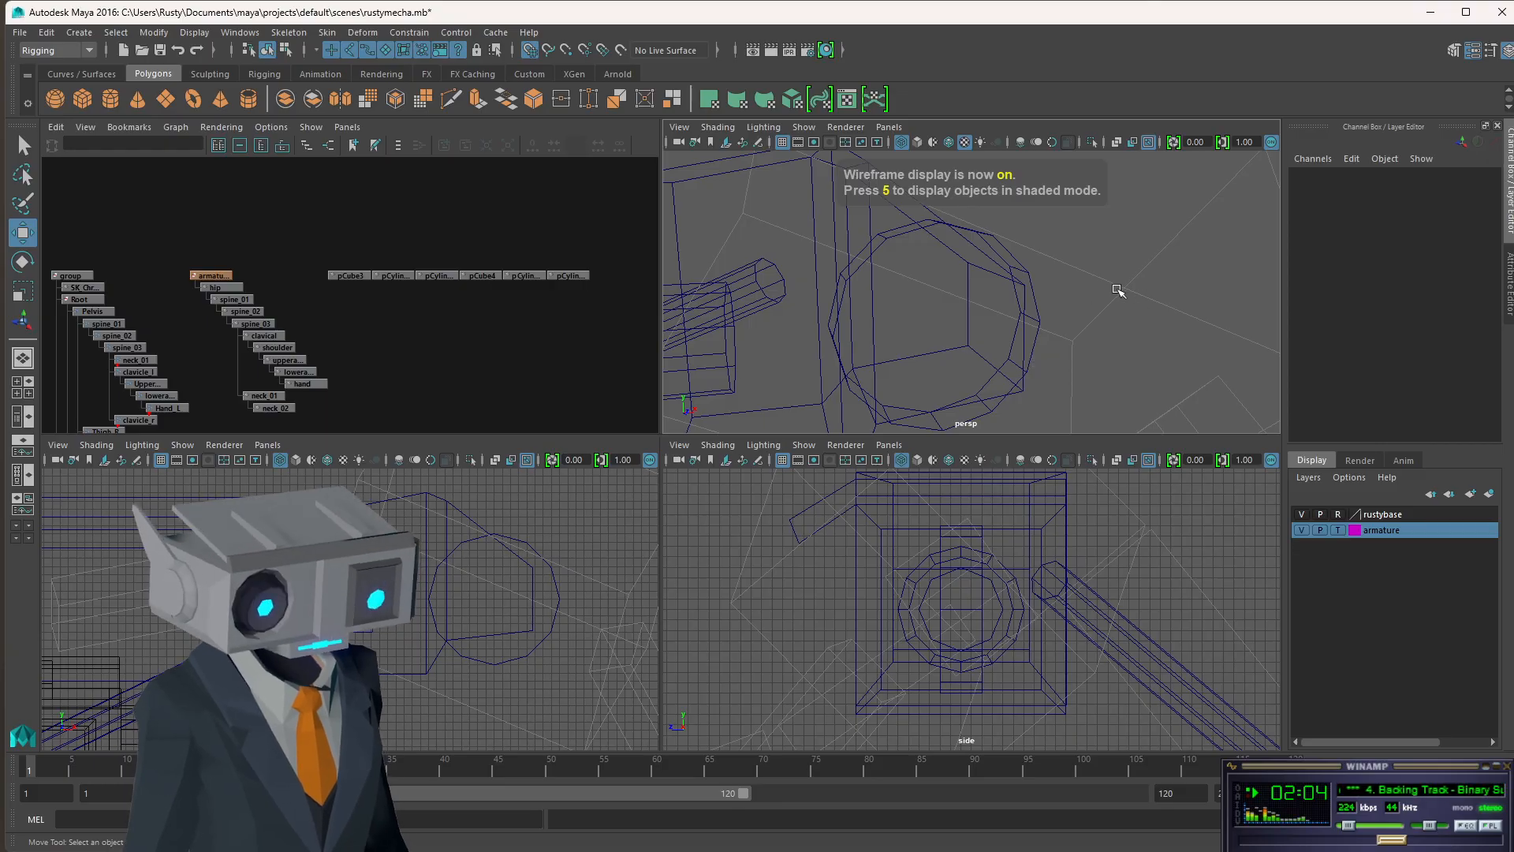
{"action": "key", "text": "5"}
{"action": "key", "text": "6"}
{"action": "key", "text": "5"}
{"action": "mouse_move", "coordinate": [1101, 286]}
{"action": "left_mouse_down", "text": "alt"}
{"action": "mouse_move", "coordinate": [1075, 315]}
{"action": "mouse_move", "coordinate": [1001, 273]}
{"action": "mouse_move", "coordinate": [998, 290]}
{"action": "left_mouse_up", "text": "alt"}
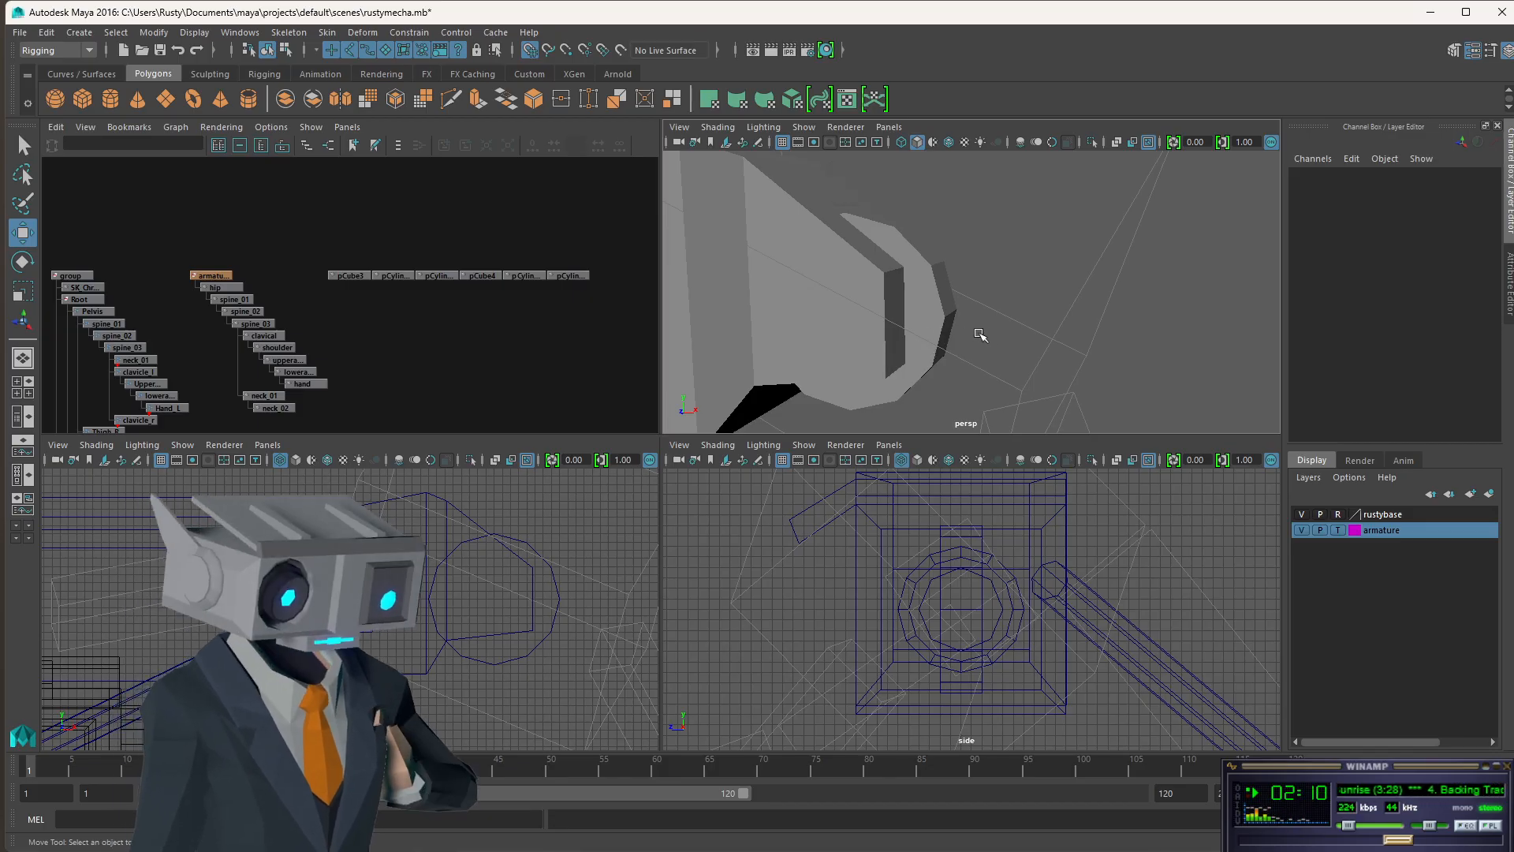
{"action": "mouse_move", "coordinate": [980, 335]}
{"action": "left_mouse_down", "text": "alt"}
{"action": "mouse_move", "coordinate": [1045, 311]}
{"action": "mouse_move", "coordinate": [897, 313]}
{"action": "left_mouse_up", "text": "alt"}
{"action": "middle_click_drag", "start_coordinate": [897, 313], "coordinate": [1043, 306], "text": "alt"}
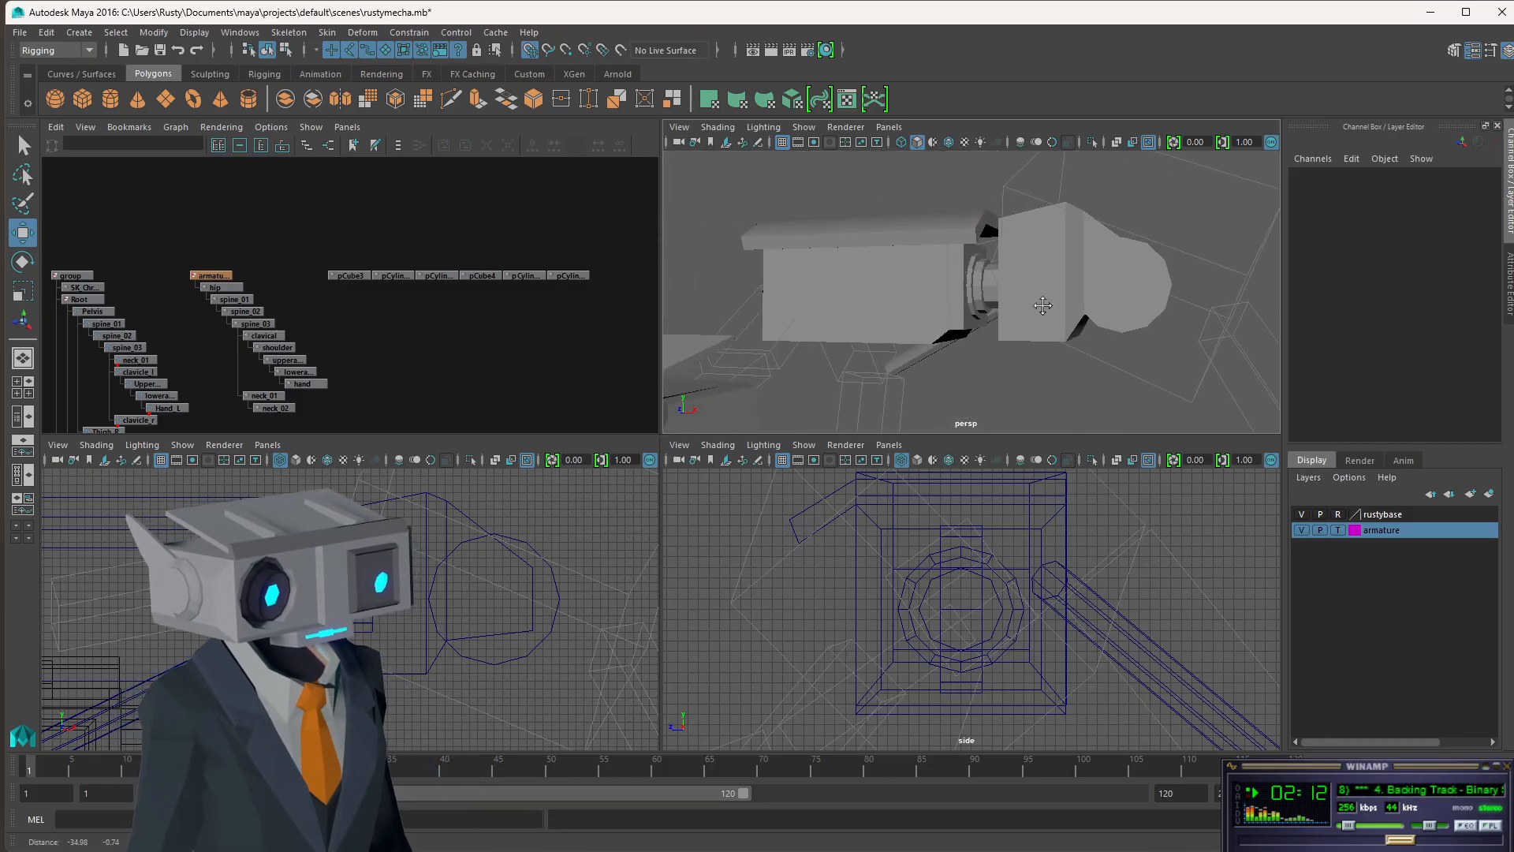
{"action": "mouse_move", "coordinate": [1042, 305]}
{"action": "left_mouse_down", "text": "alt"}
{"action": "mouse_move", "coordinate": [1018, 331]}
{"action": "mouse_move", "coordinate": [1049, 269]}
{"action": "mouse_move", "coordinate": [954, 277]}
{"action": "left_mouse_up", "text": "alt"}
{"action": "left_click", "coordinate": [848, 127]}
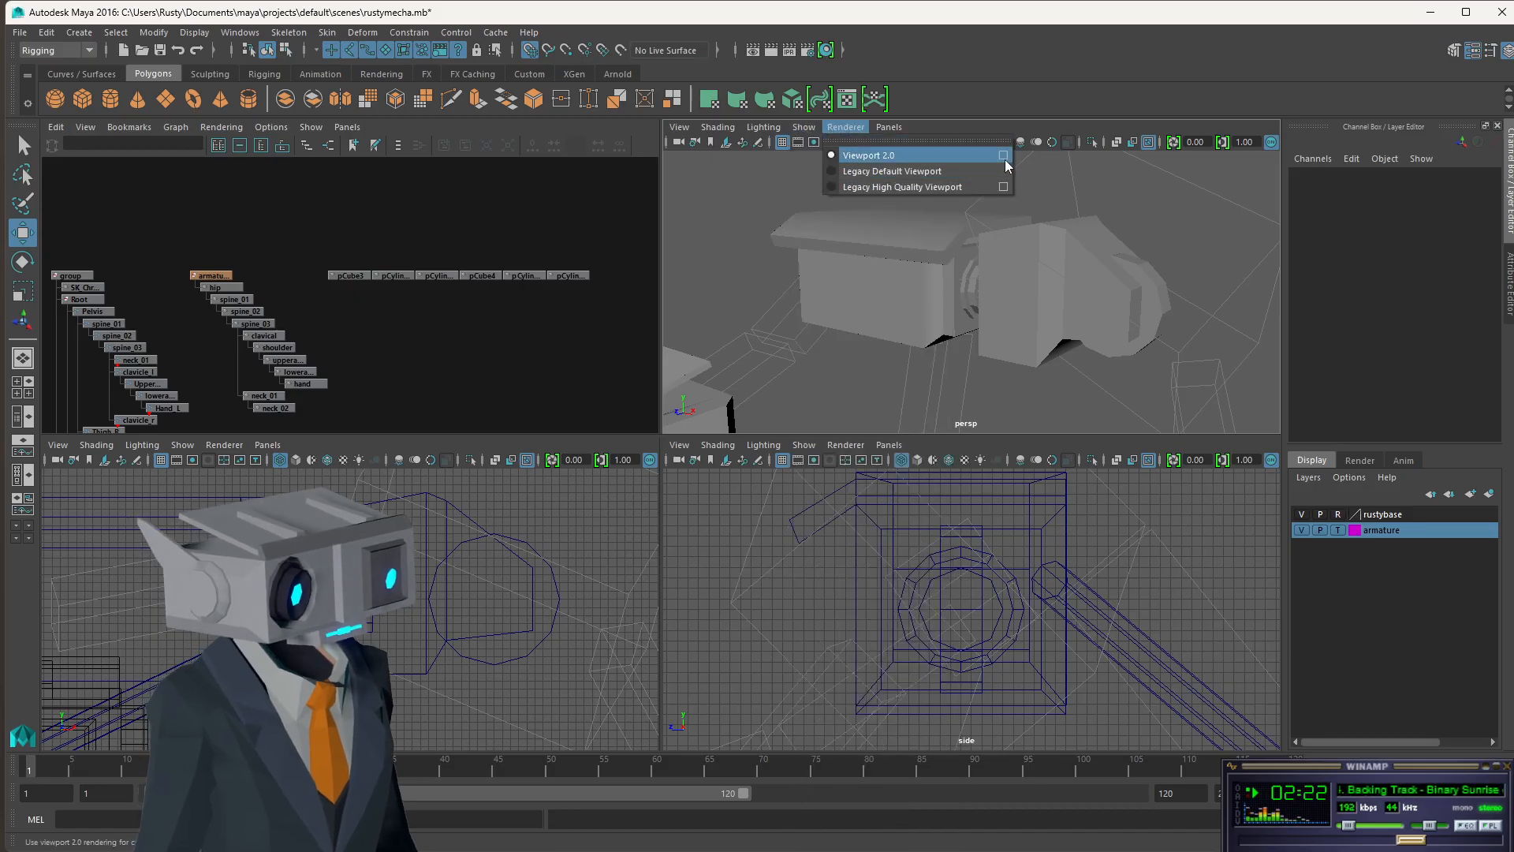
{"action": "left_click", "coordinate": [1191, 204]}
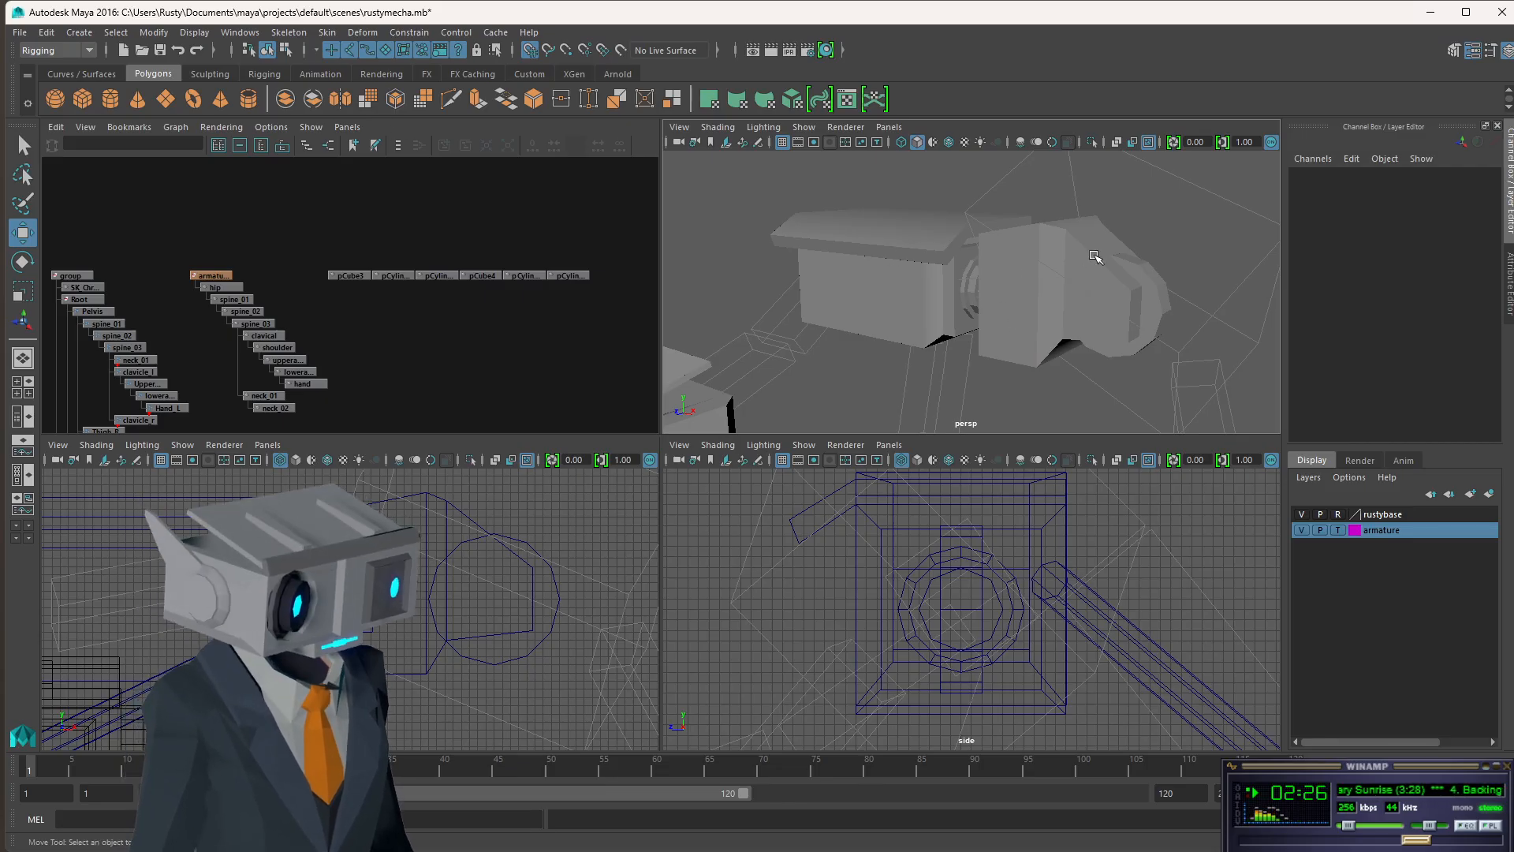
{"action": "left_click", "coordinate": [194, 36]}
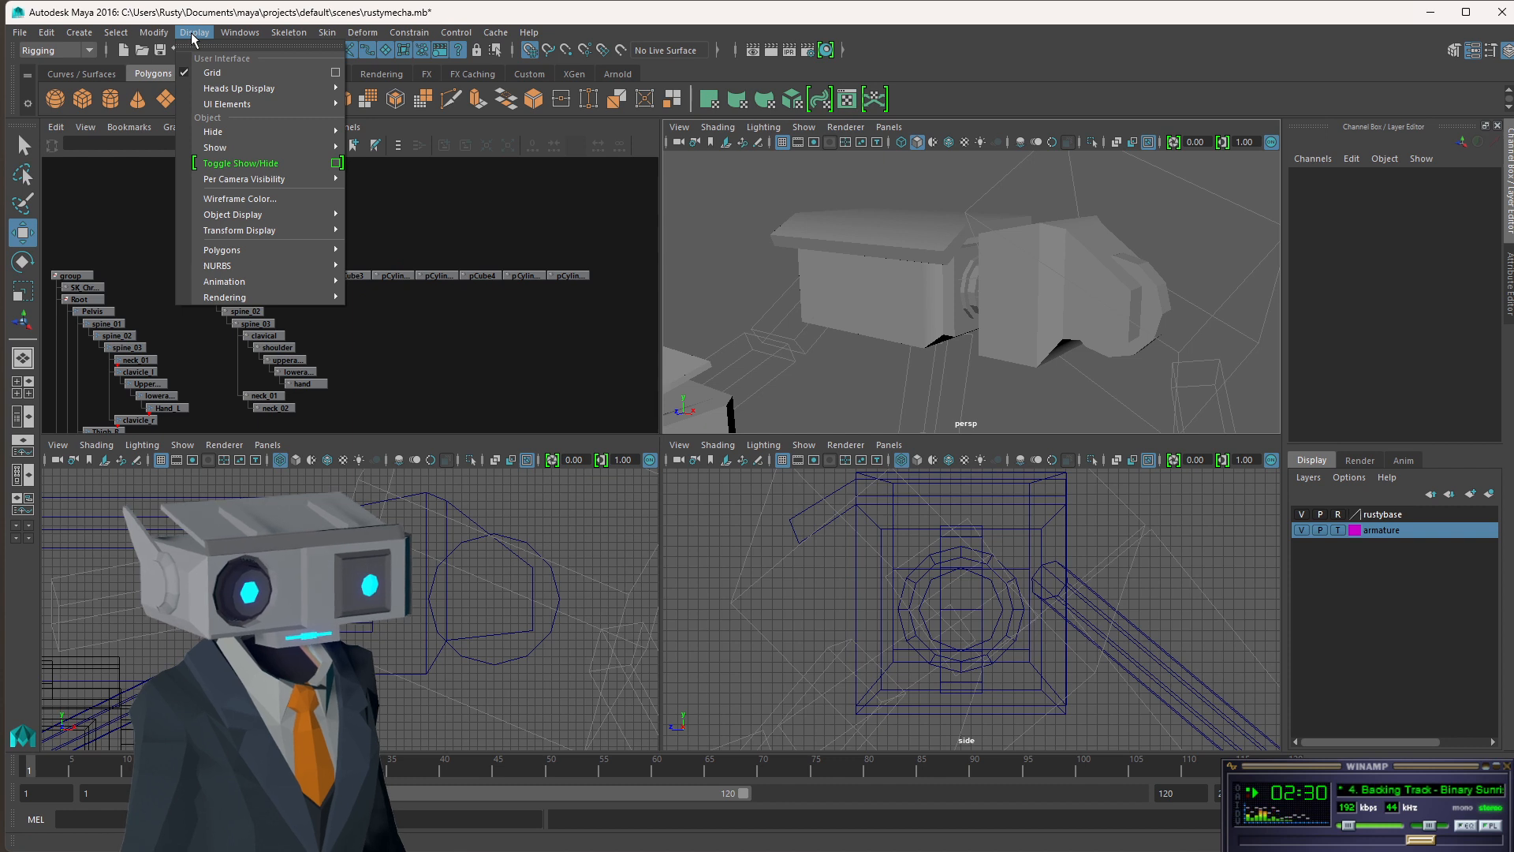
{"action": "left_click", "coordinate": [198, 5]}
- Check the GundamIBO-frame.png reference image and review the whole shoulder assembly against the armature in the perspective view
{"action": "left_click_drag", "start_coordinate": [1088, 277], "coordinate": [1143, 289], "text": "alt"}
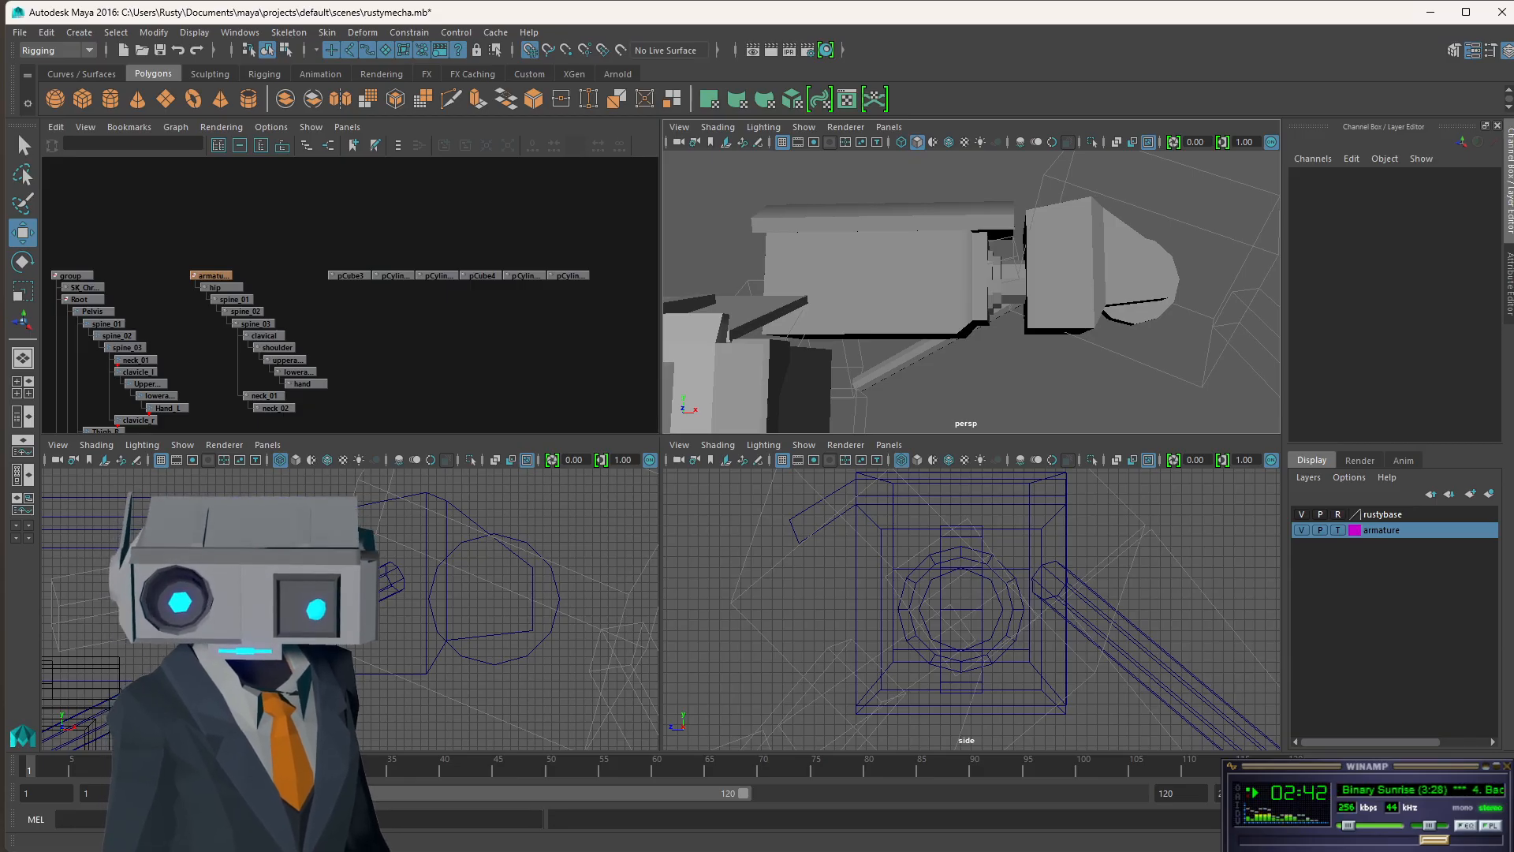
{"action": "key", "text": "alt+Tab"}
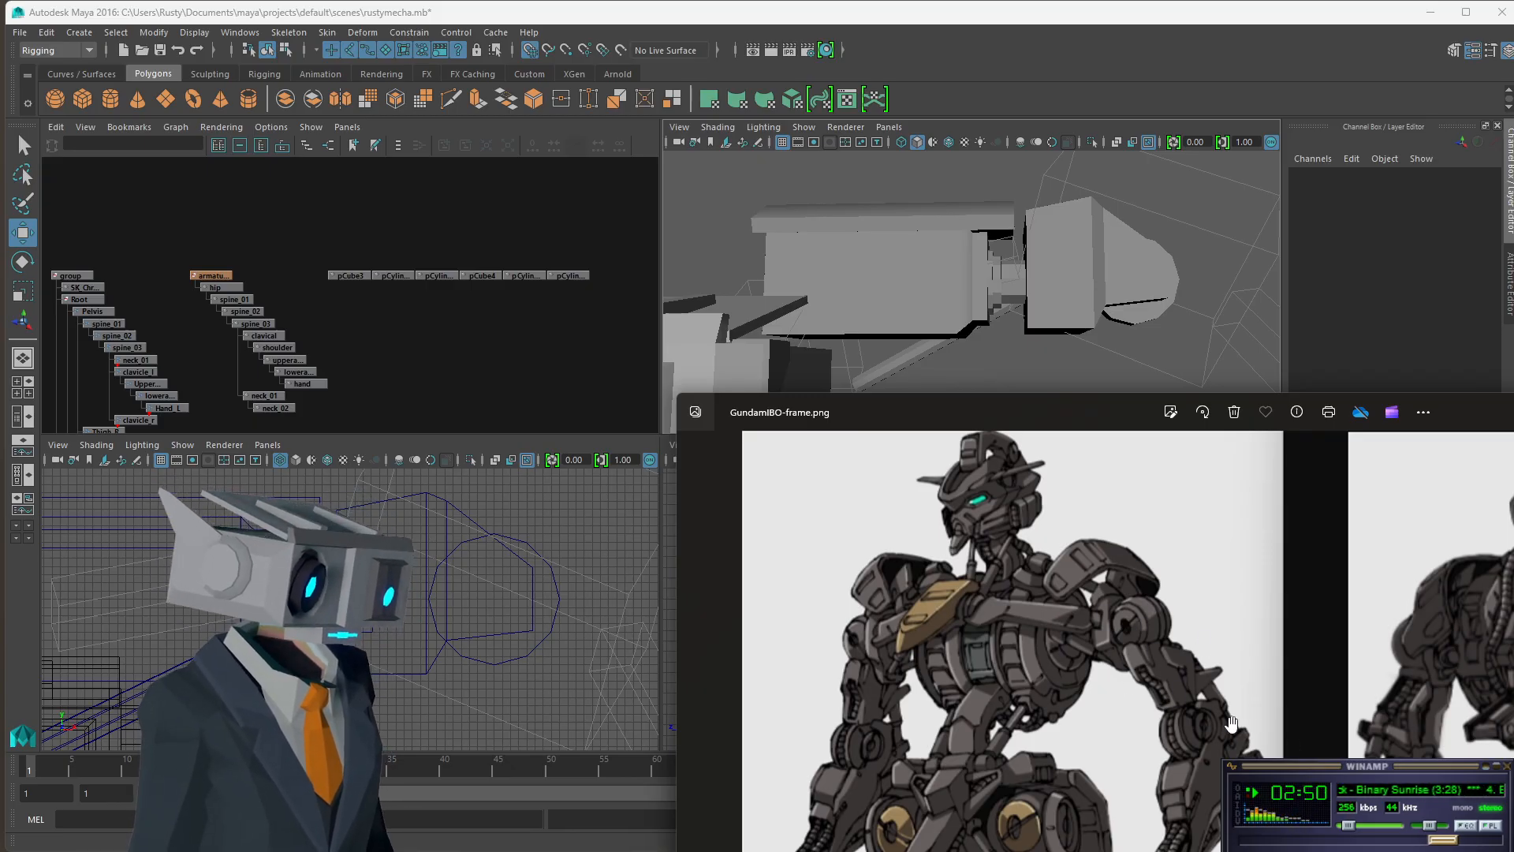
{"action": "left_click", "coordinate": [1158, 245]}
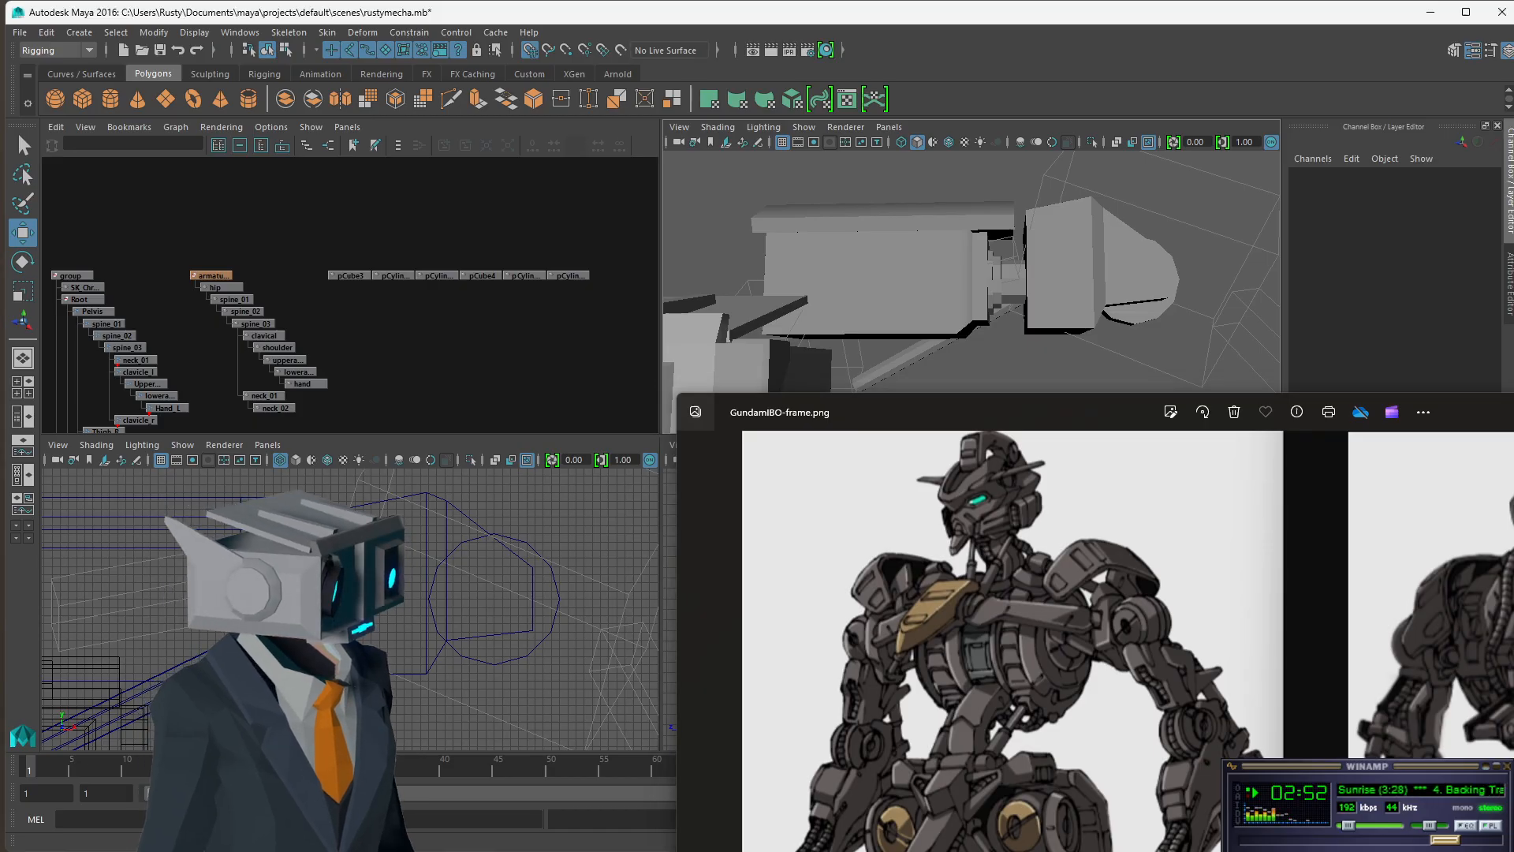
{"action": "scroll", "coordinate": [1102, 279], "scroll_direction": "down", "scroll_amount": 5}
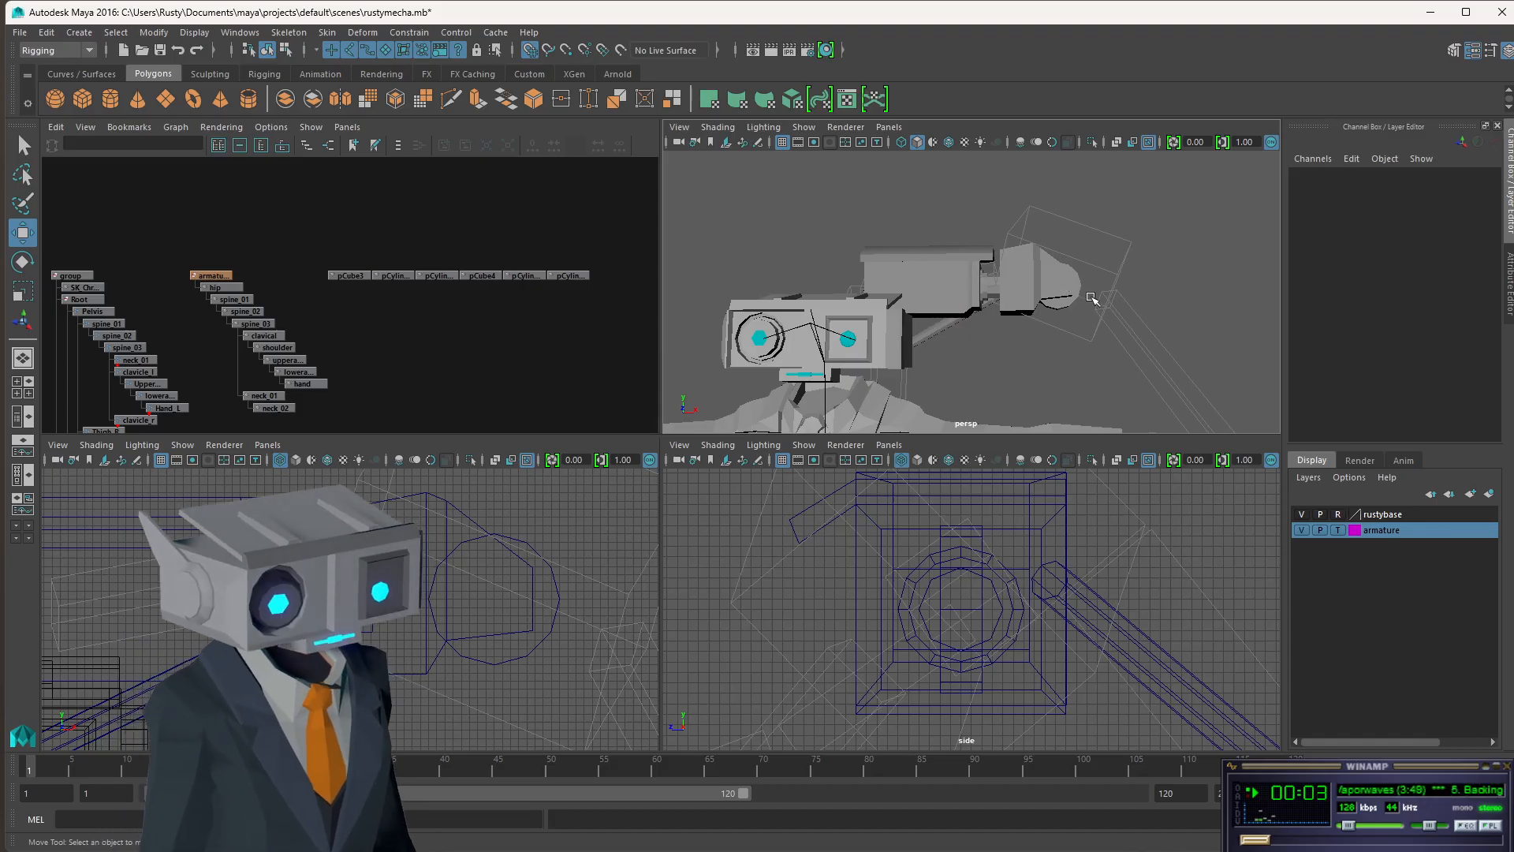
{"action": "left_click_drag", "start_coordinate": [1082, 318], "coordinate": [1029, 280], "text": "alt"}
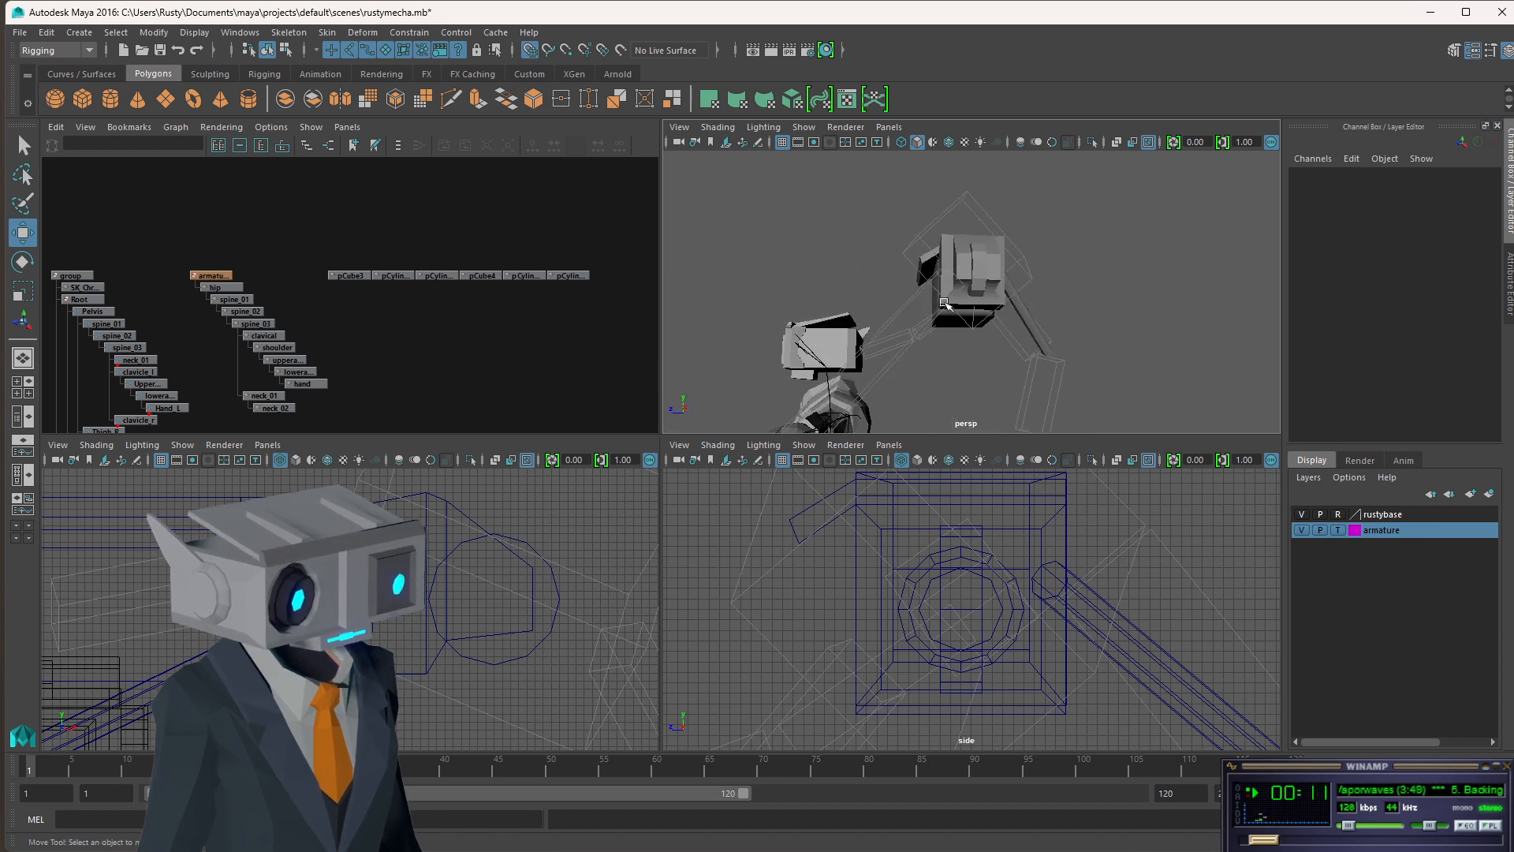
- Review the shoulder assembly in the perspective view and save the scene under the new name rustymecha002.mb
{"action": "left_click_drag", "start_coordinate": [944, 303], "coordinate": [1028, 321], "text": "alt"}
{"action": "key", "text": "space"}
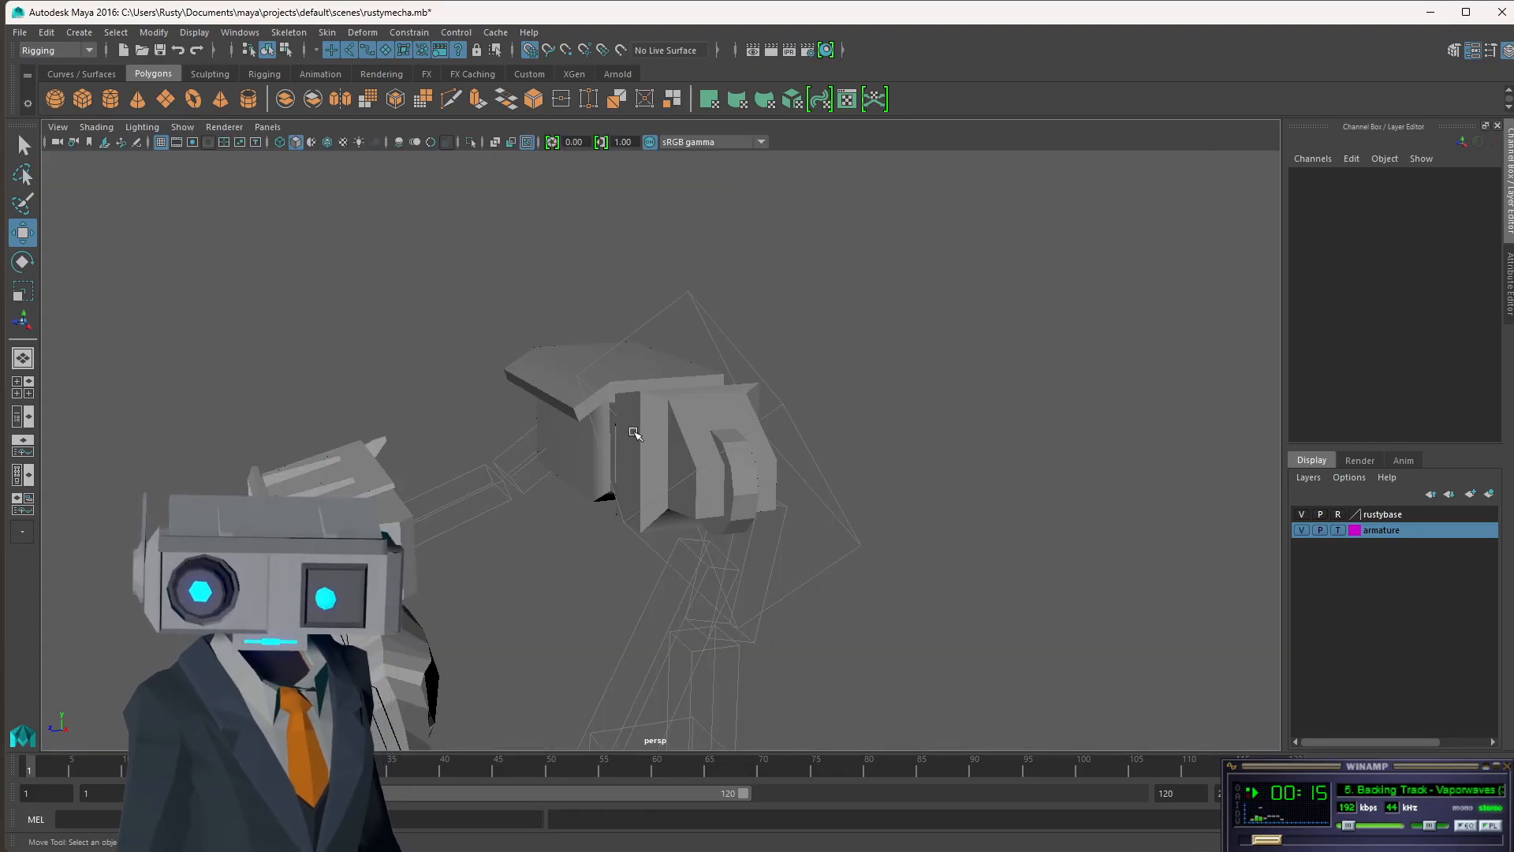
{"action": "left_click_drag", "start_coordinate": [473, 544], "coordinate": [789, 439], "text": "alt"}
{"action": "key", "text": "space"}
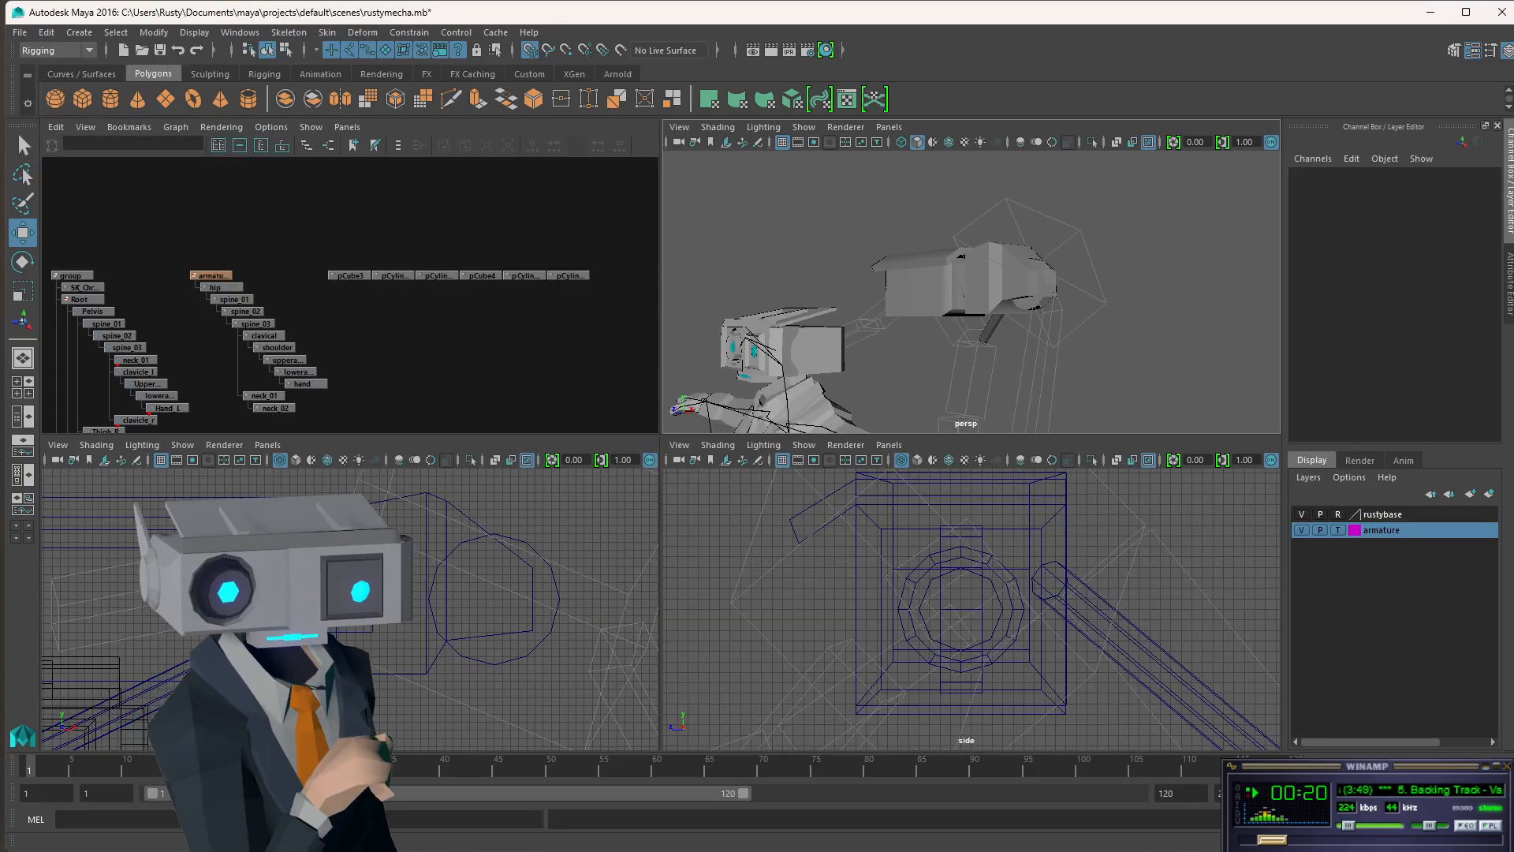
{"action": "left_click", "coordinate": [22, 33]}
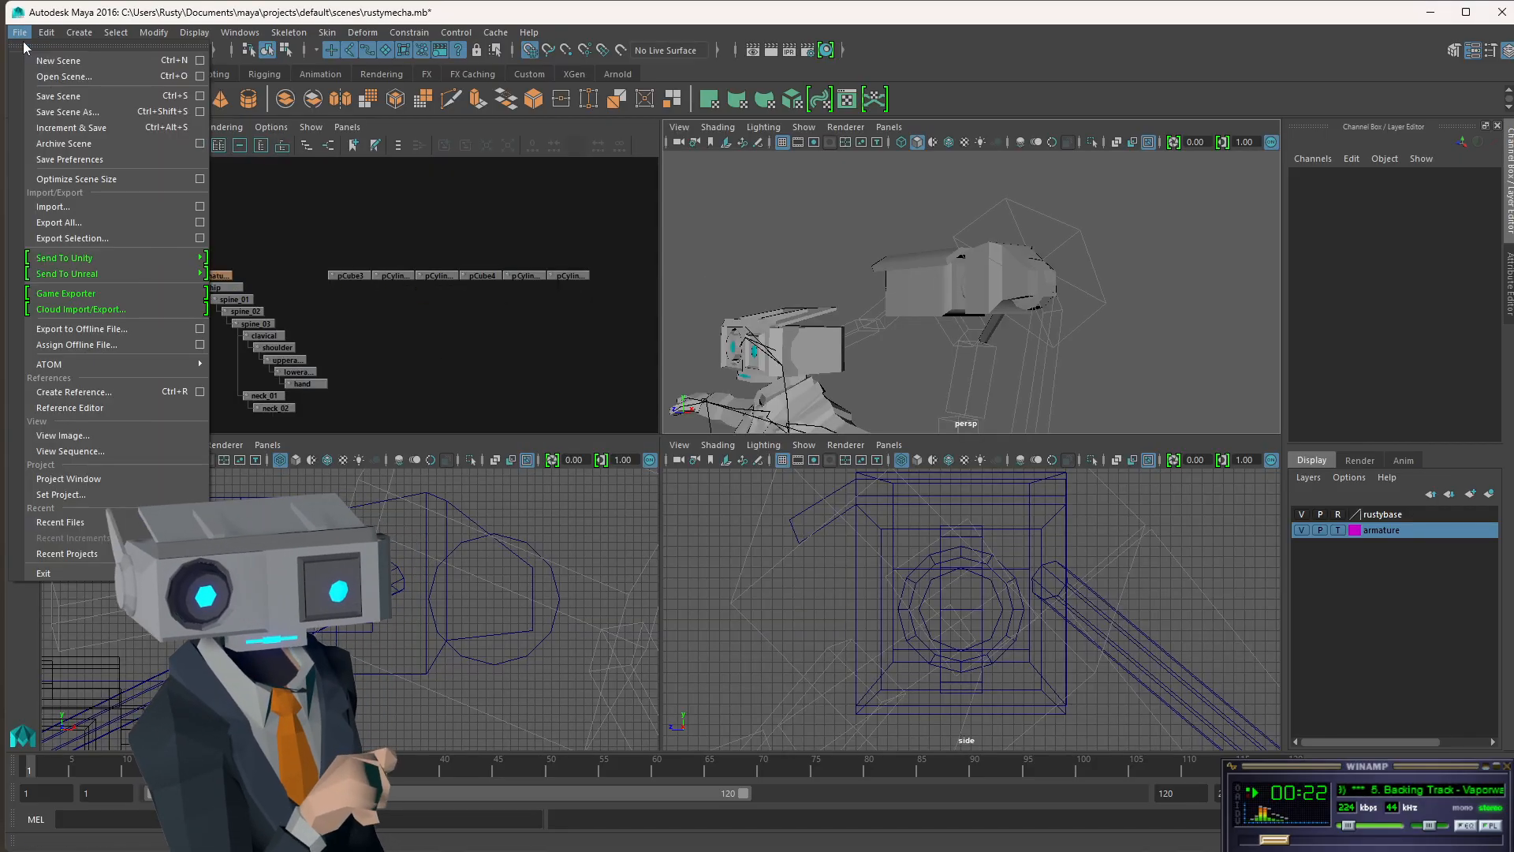
{"action": "left_click", "coordinate": [81, 113]}
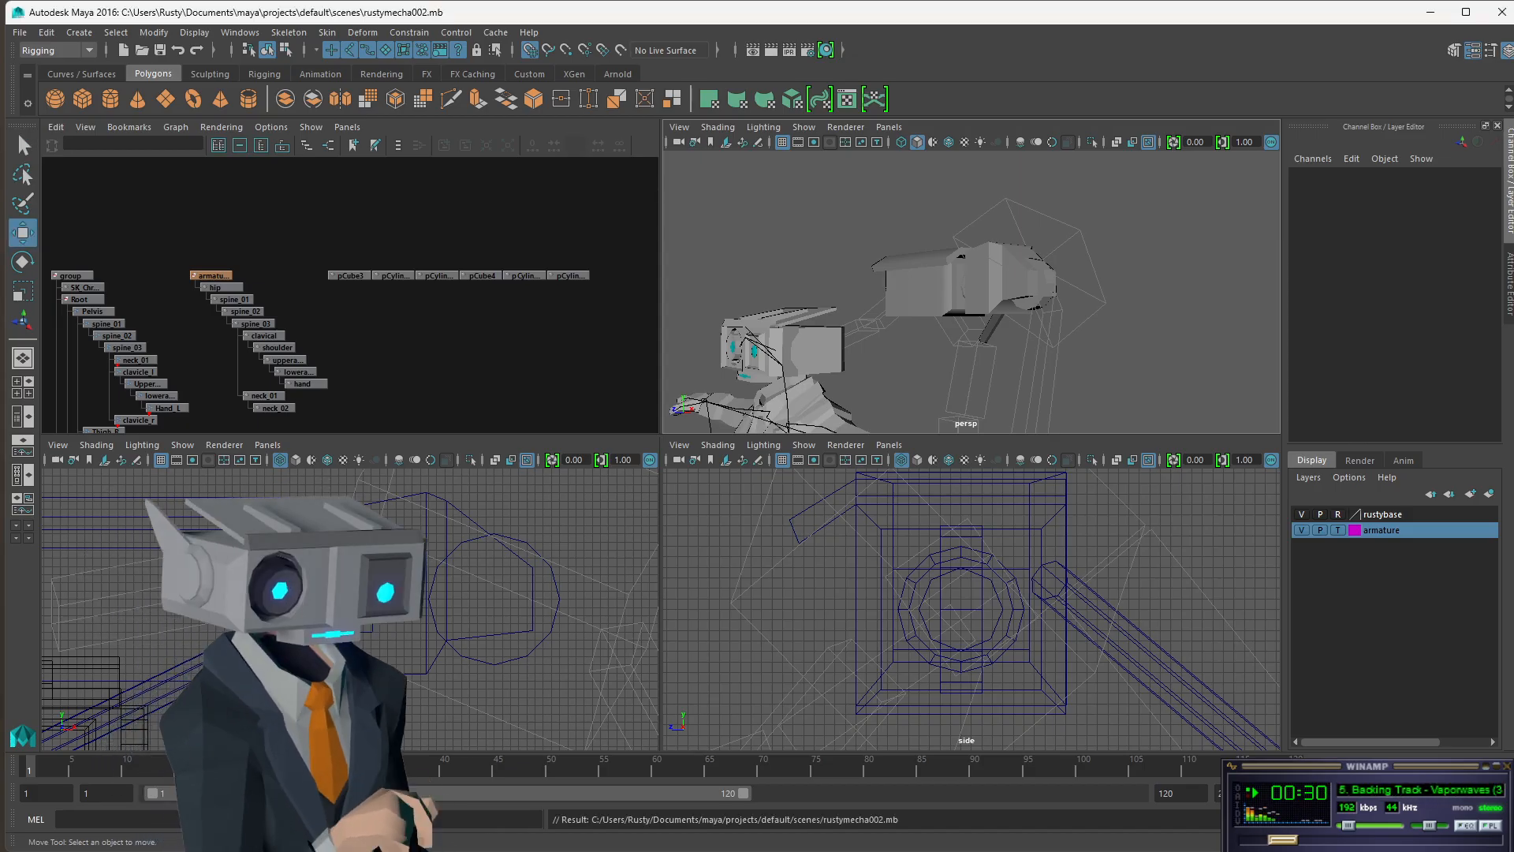
- Rename the slanted support cylinder, pCylinder3, as shouldersupport
{"action": "key", "text": "w"}
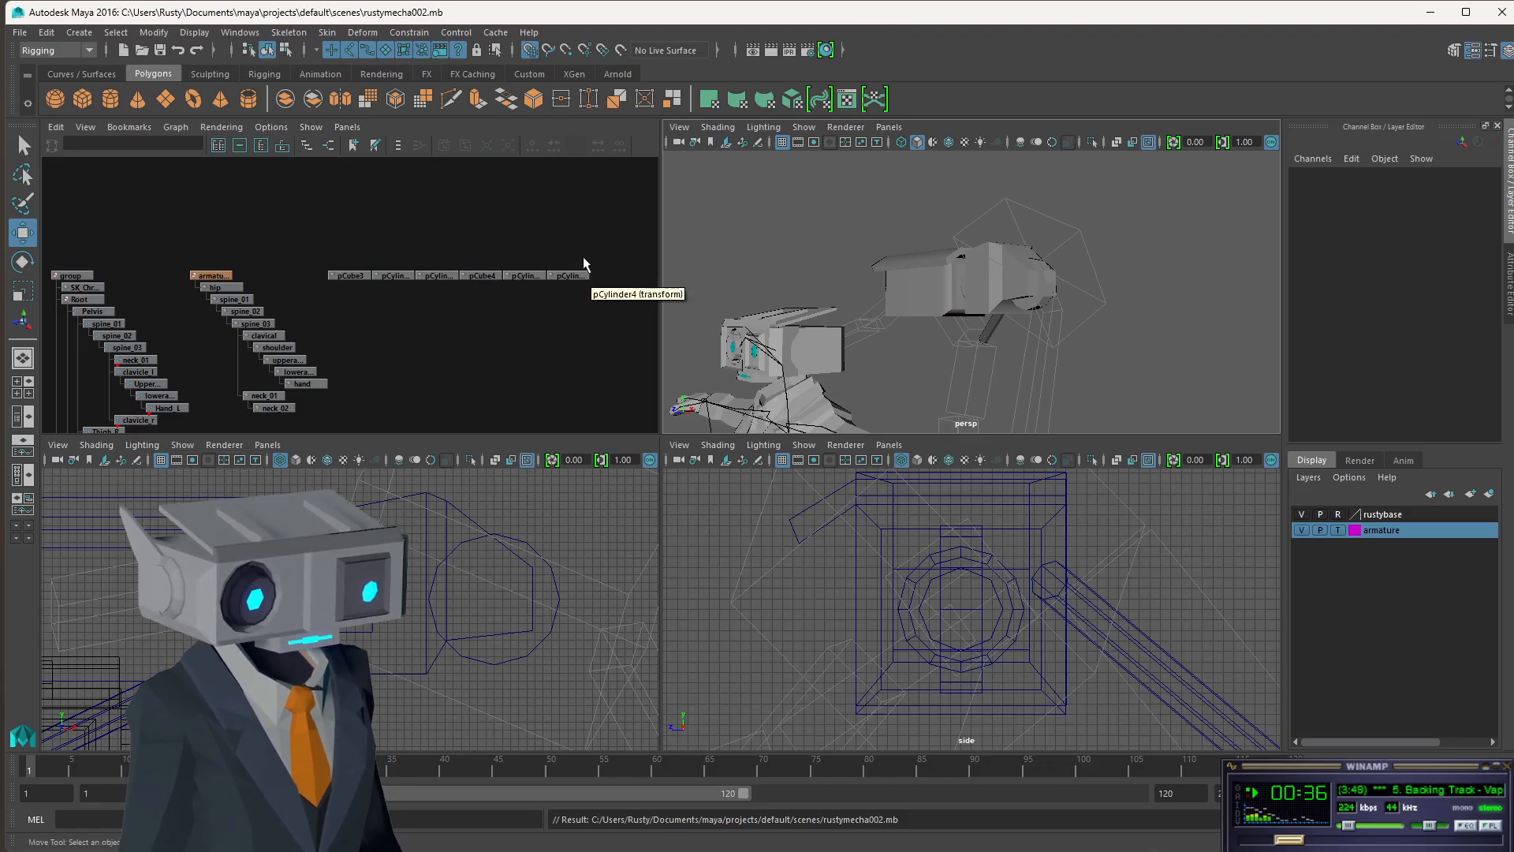
{"action": "left_click", "coordinate": [524, 276]}
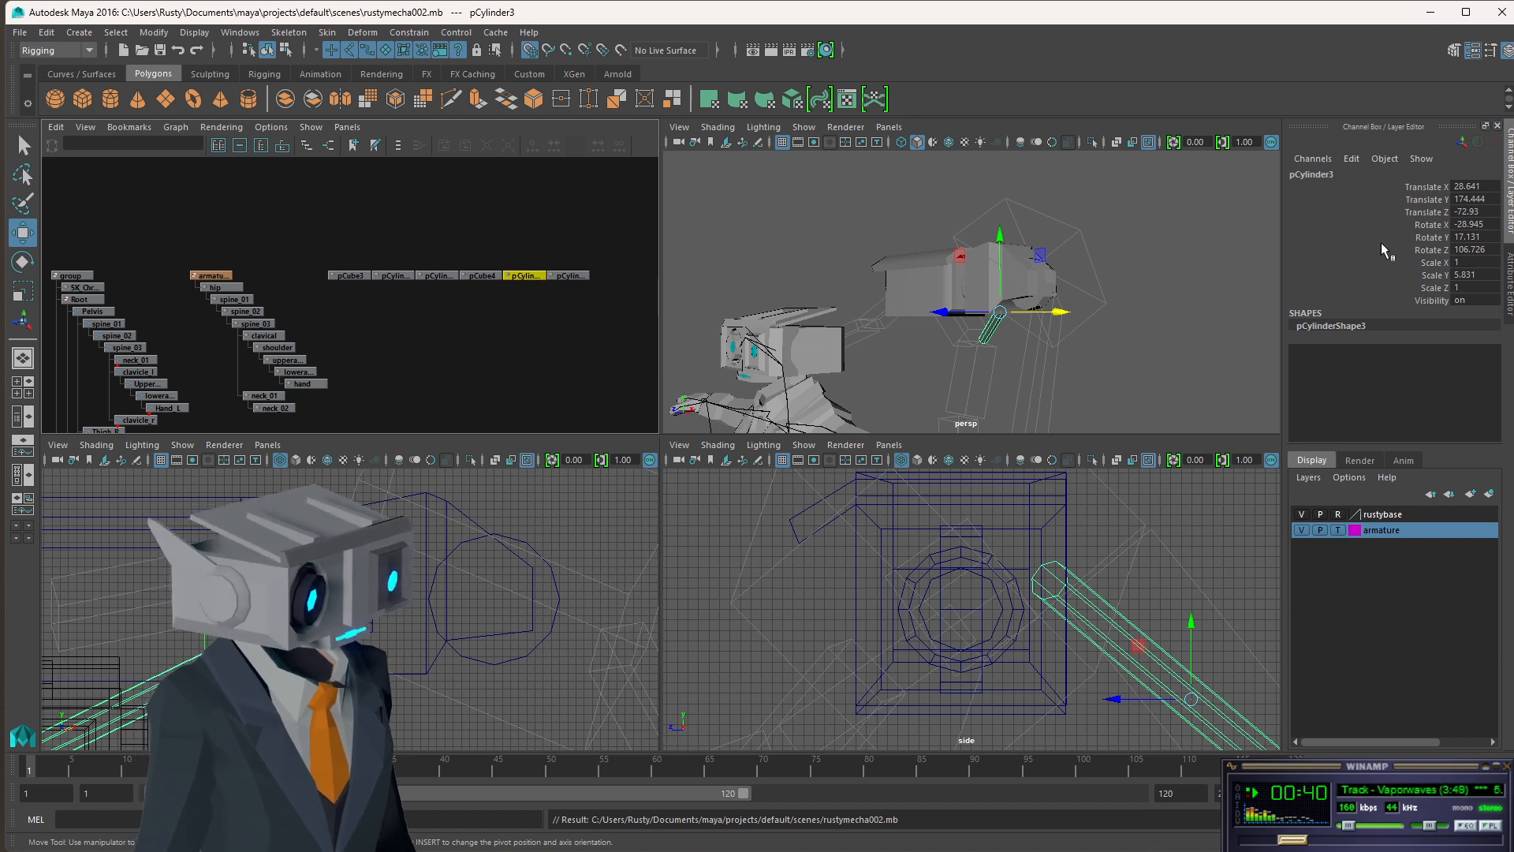
{"action": "double_click", "coordinate": [1330, 174]}
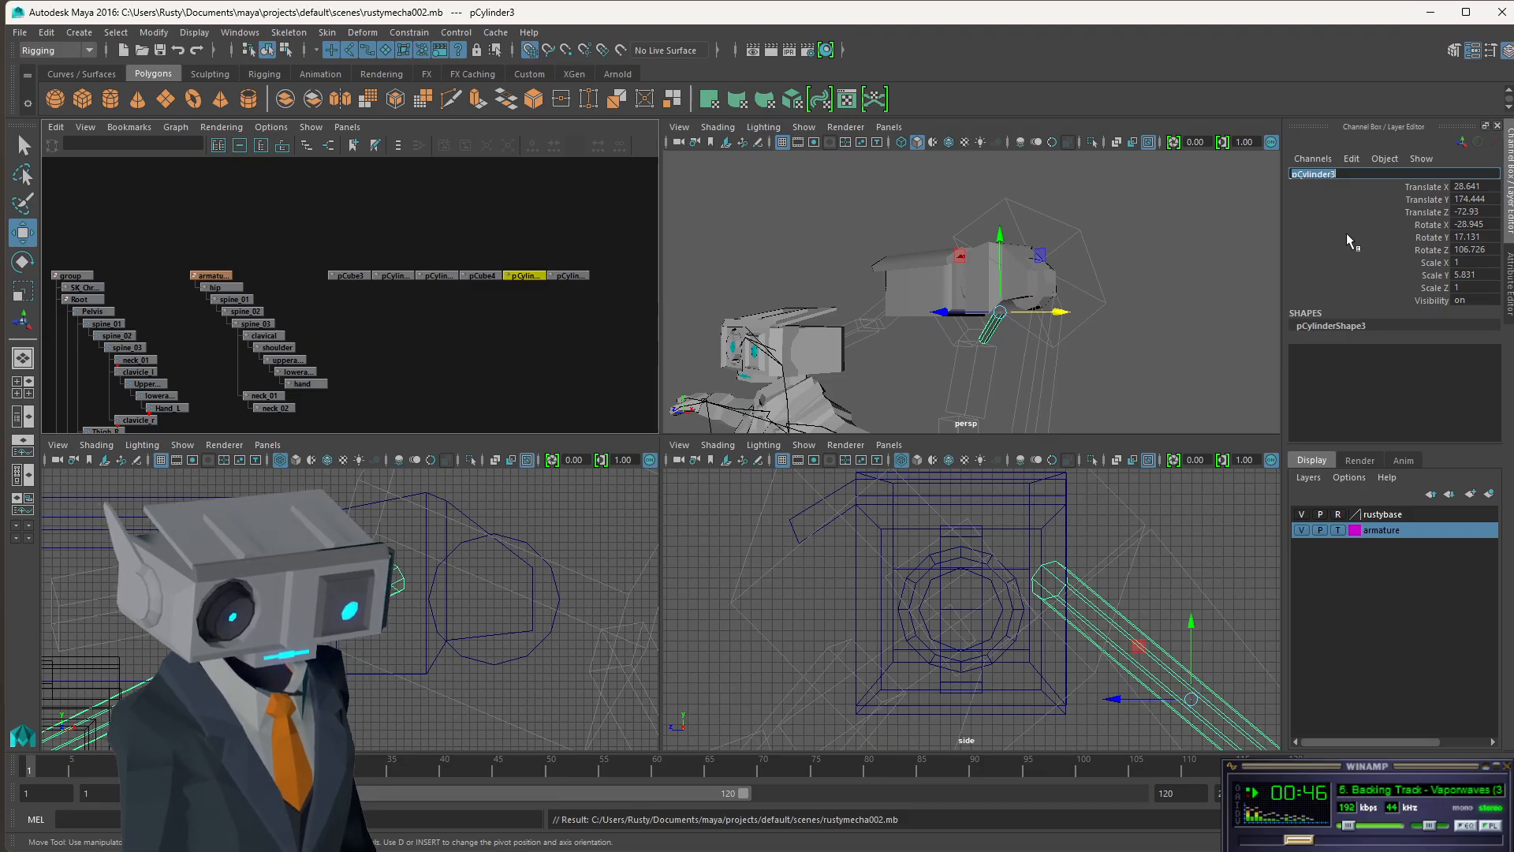
{"action": "type", "text": "sh"}
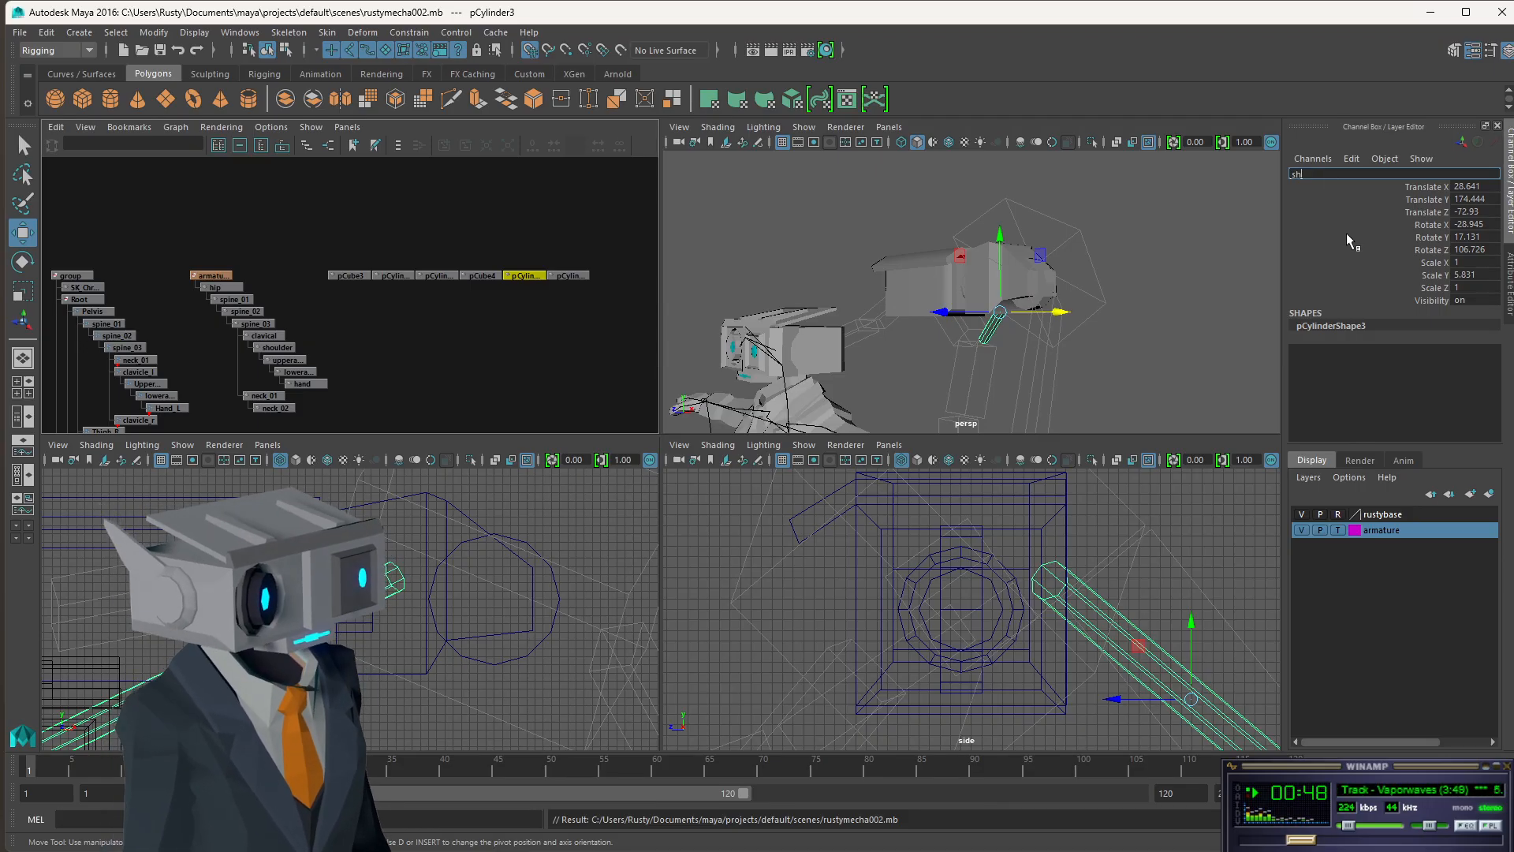
{"action": "type", "text": "ouldersupport"}
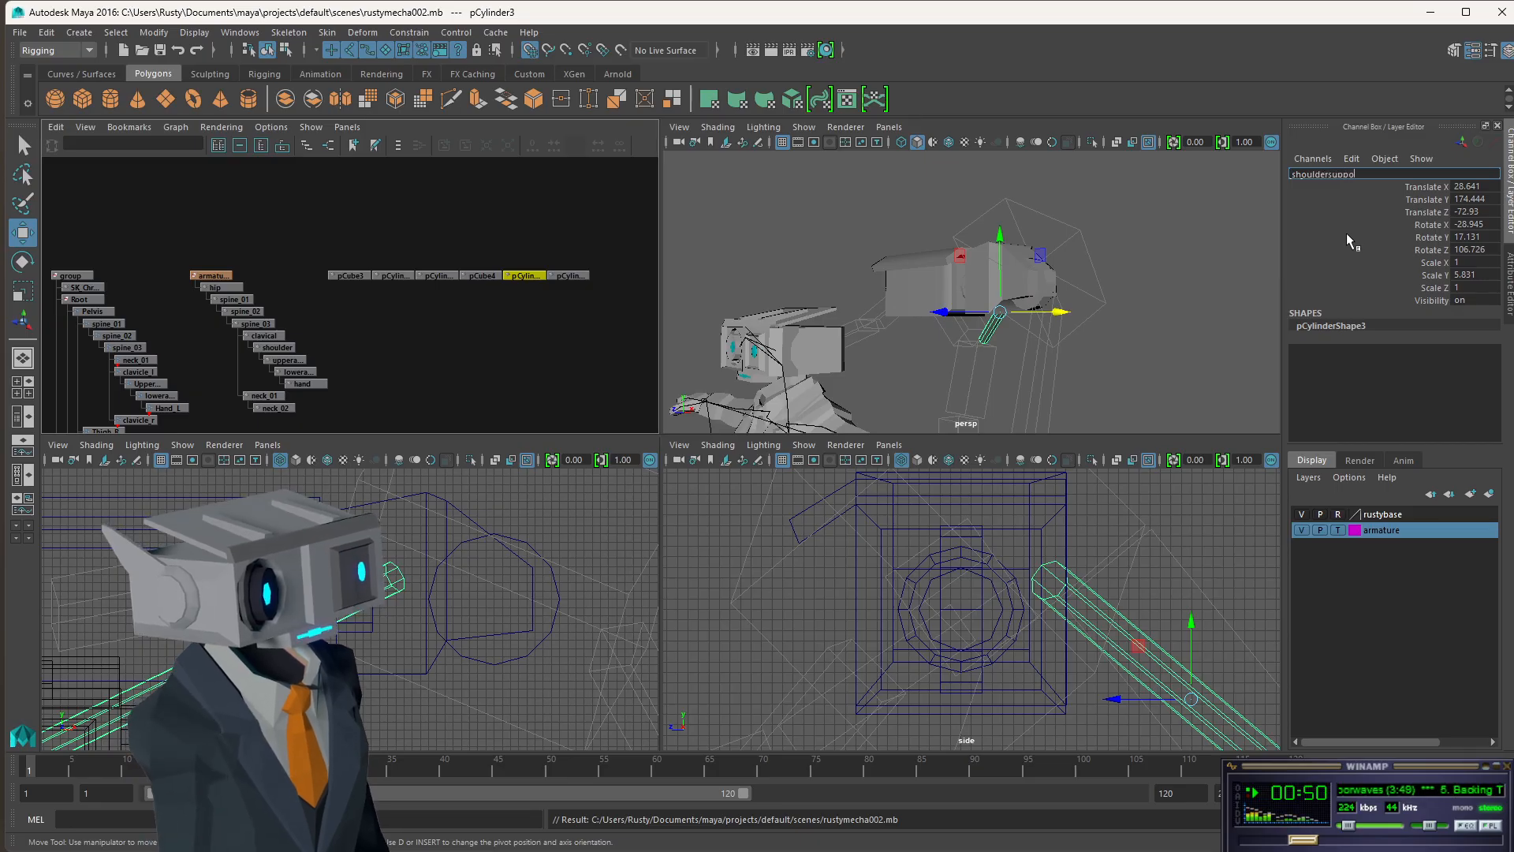
{"action": "key", "text": "Return"}
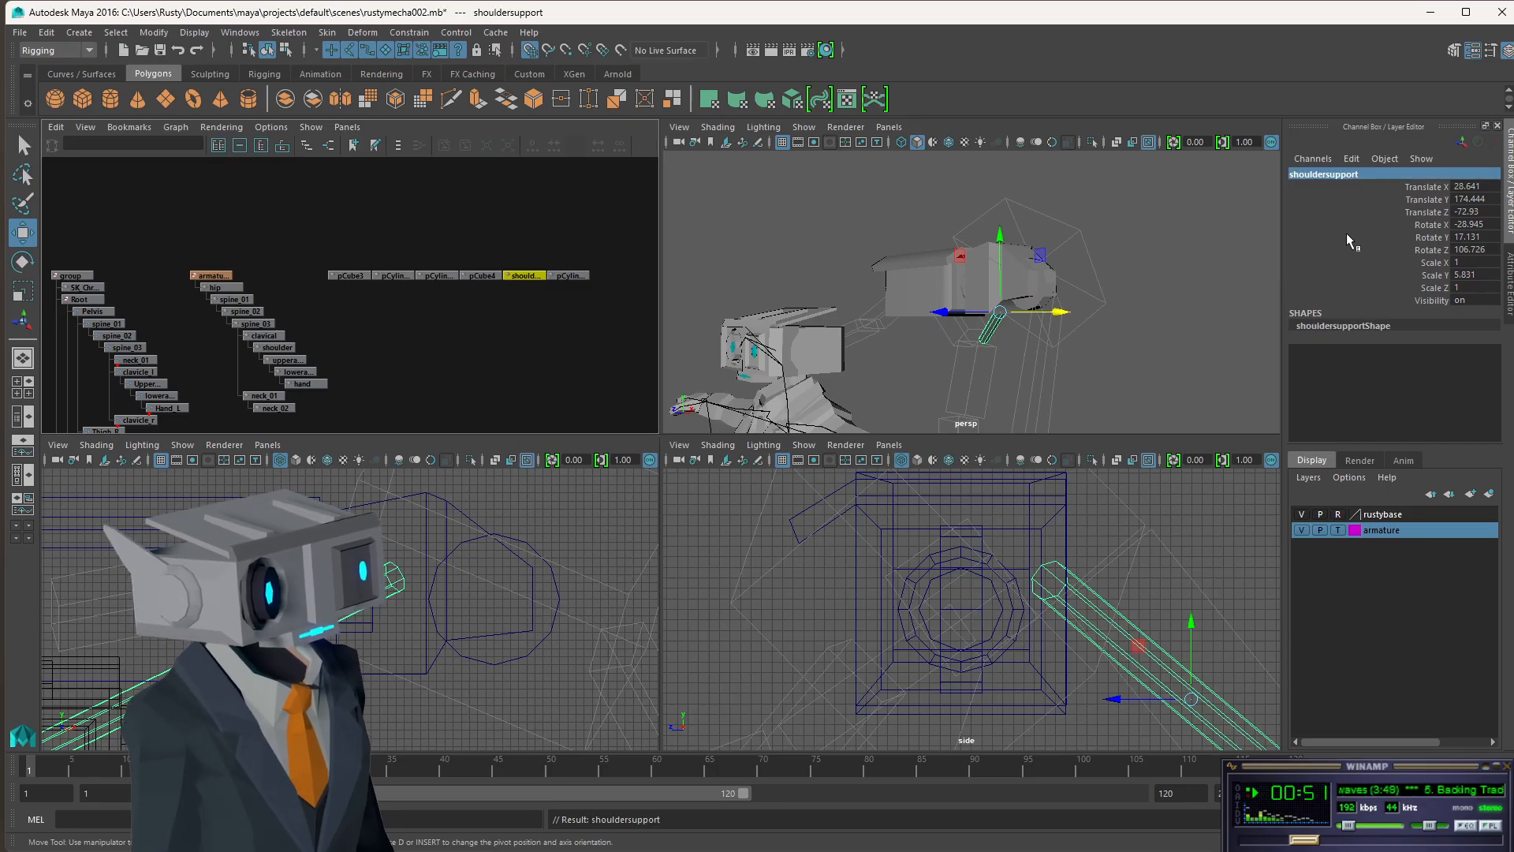
- Insert "spine" into the slanted cylinder's name, making it shoulderspinesupport
{"action": "left_click", "coordinate": [1363, 174]}
{"action": "left_click", "coordinate": [1367, 174]}
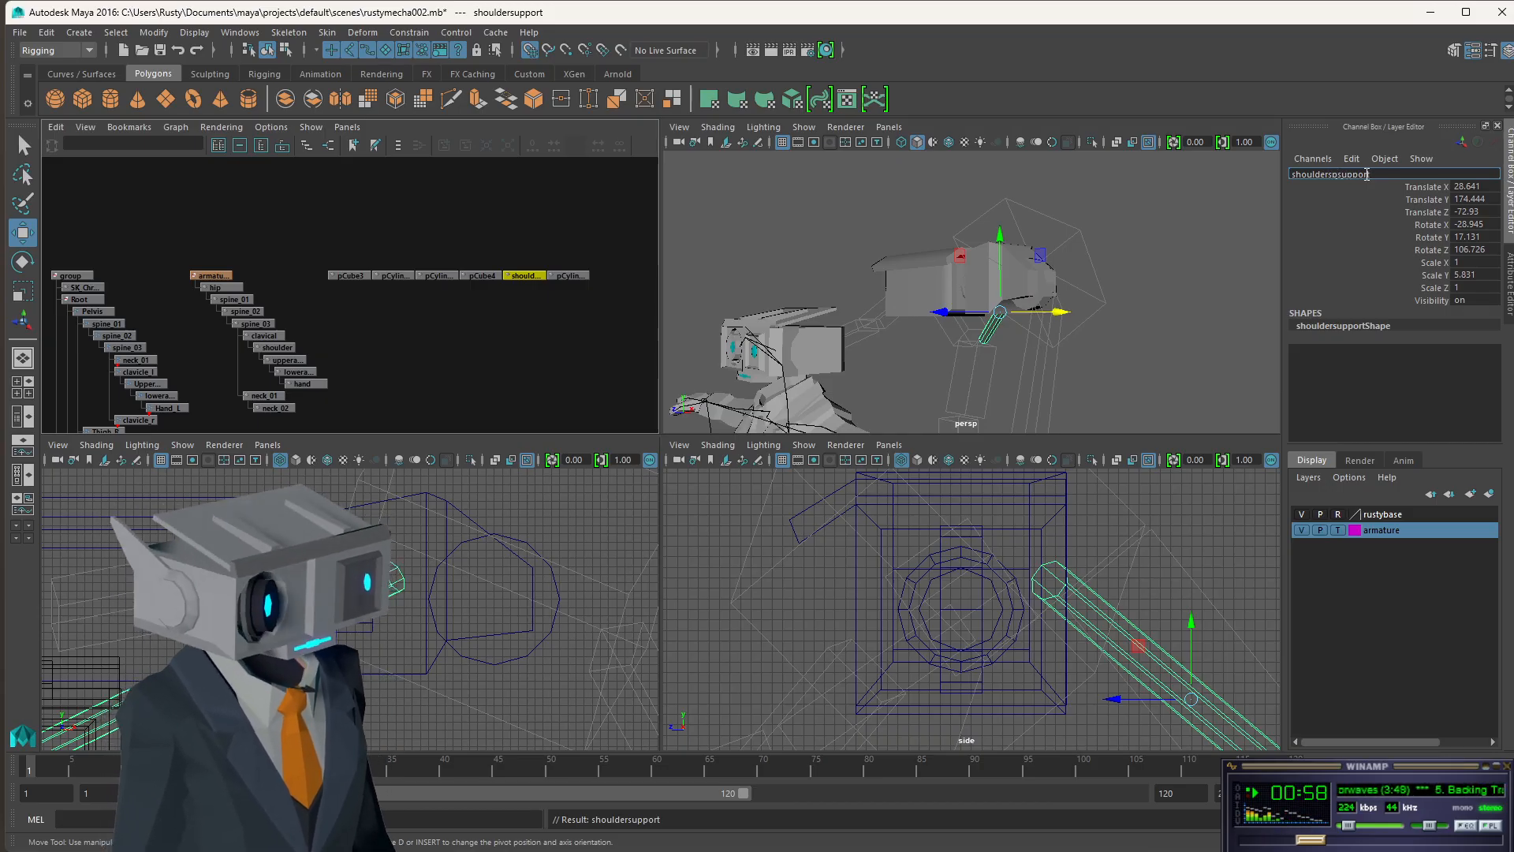
{"action": "type", "text": "pine"}
{"action": "key", "text": "Return"}
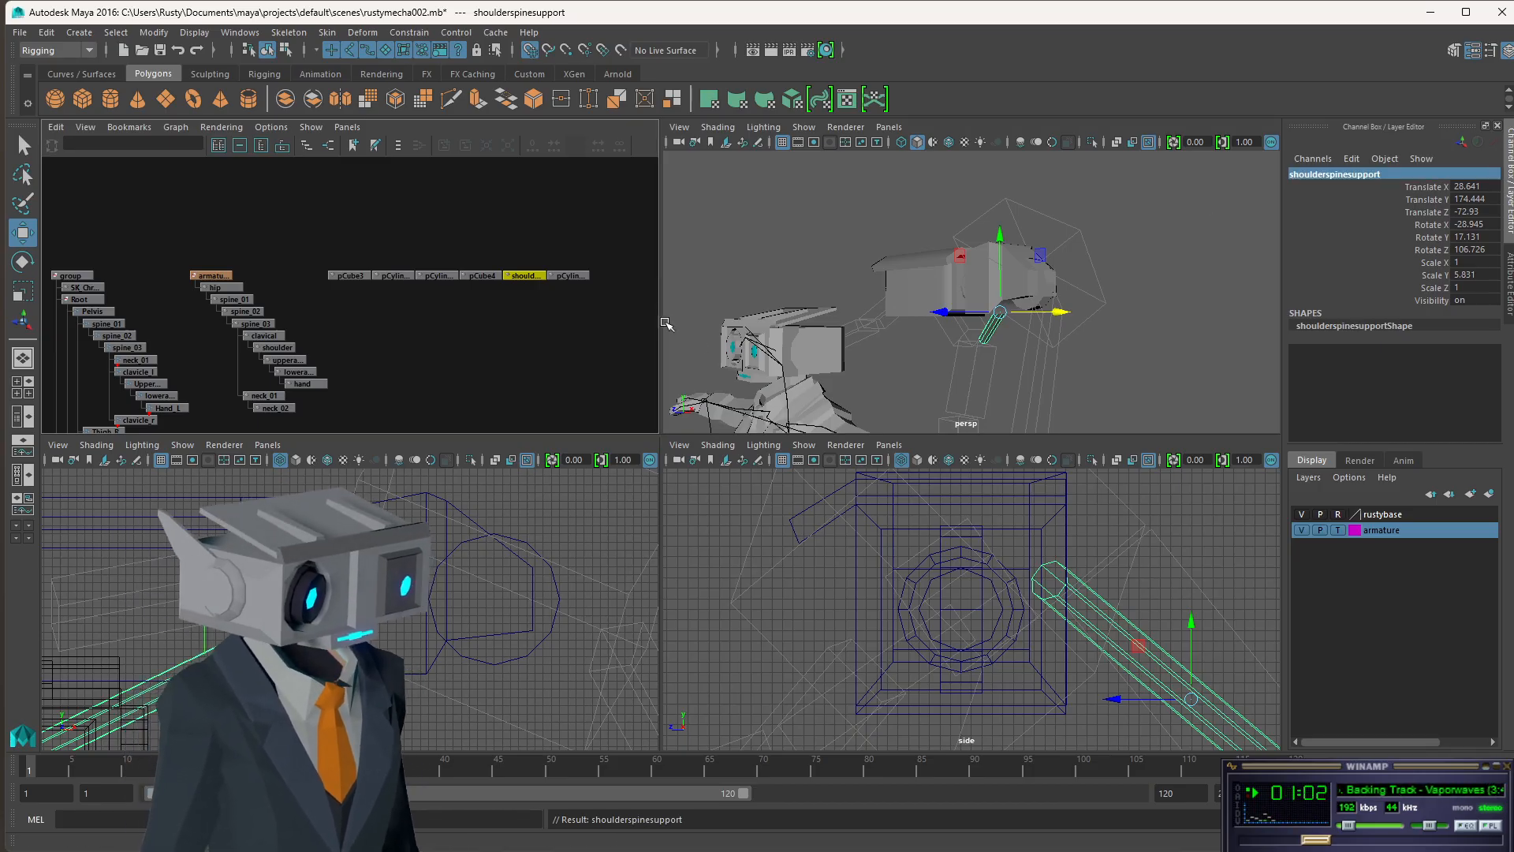
- Identify the shoulder's cube and cylinder nodes, and group the inner shoulder block pCube3 with the ring cylinder pCylinder1
{"action": "left_click", "coordinate": [415, 276]}
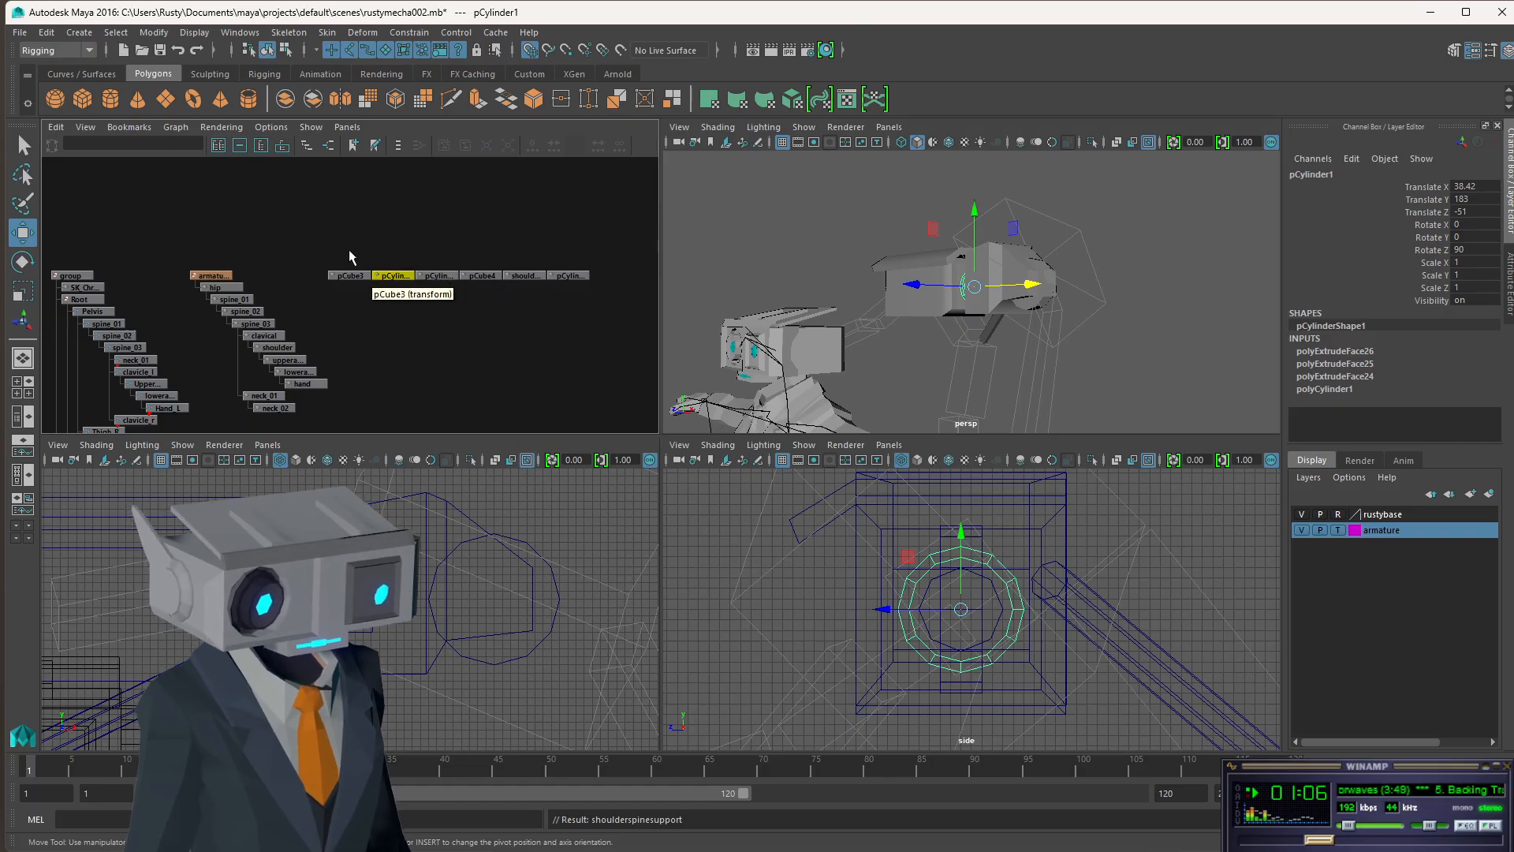
{"action": "left_click", "coordinate": [355, 276]}
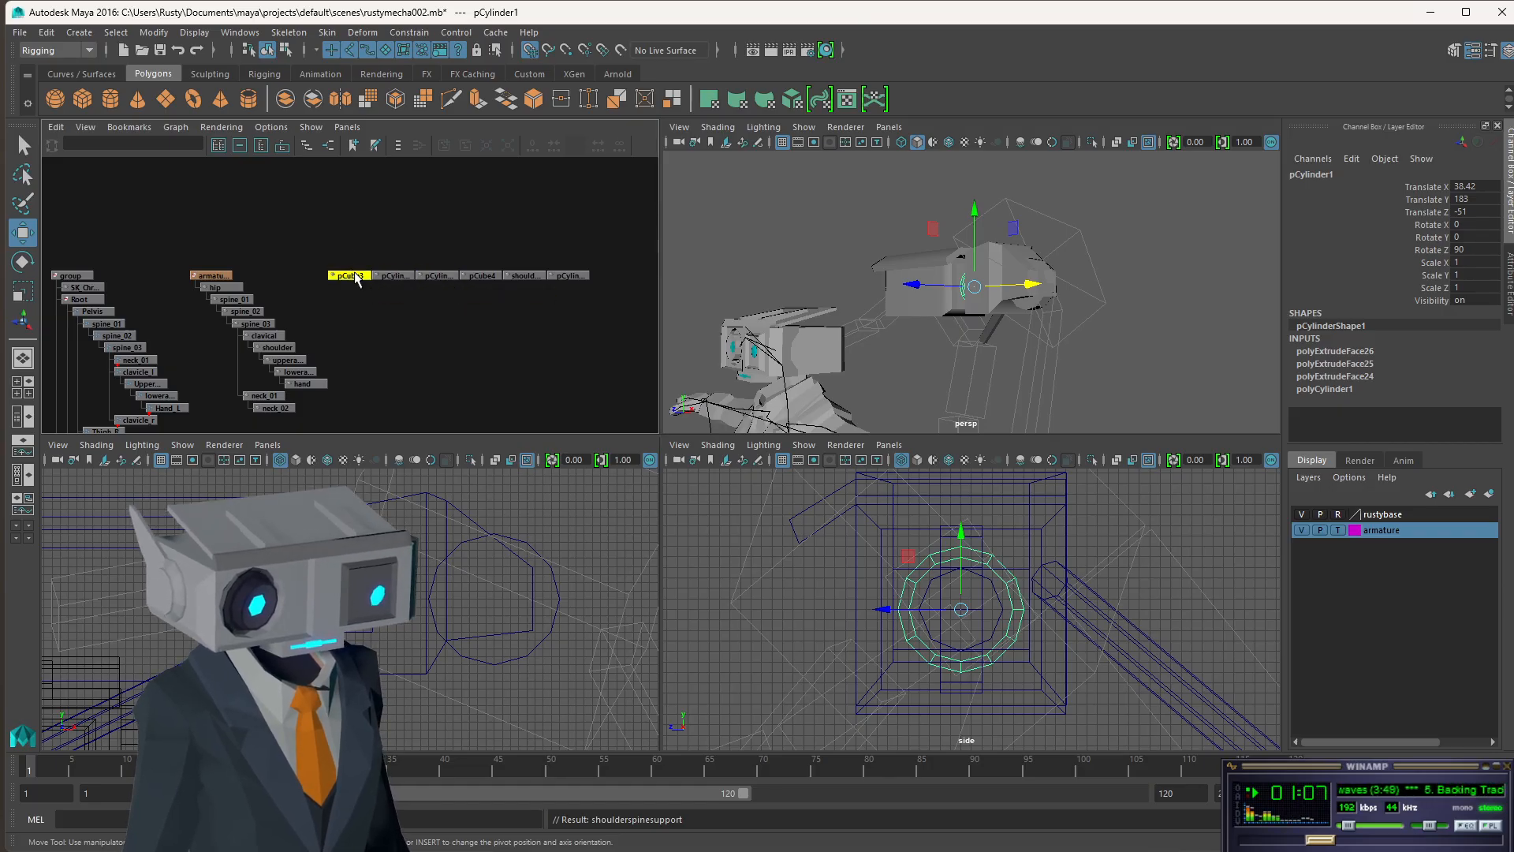
{"action": "left_click", "coordinate": [395, 279]}
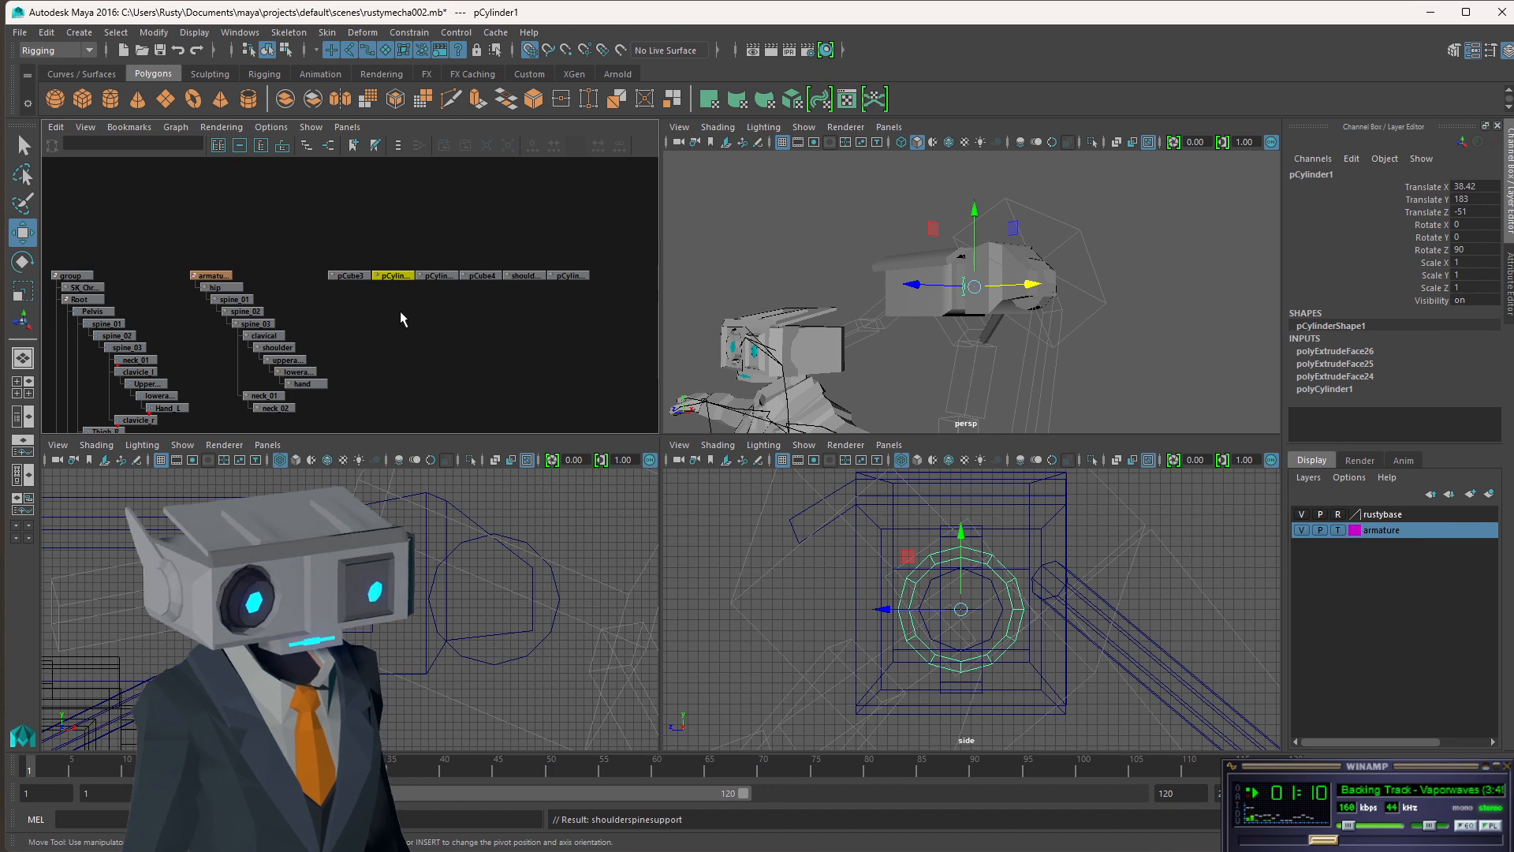
{"action": "middle_click_drag", "start_coordinate": [397, 313], "coordinate": [503, 293], "text": "alt"}
{"action": "left_click_drag", "start_coordinate": [902, 306], "coordinate": [975, 316], "text": "alt"}
{"action": "left_click", "coordinate": [561, 254]}
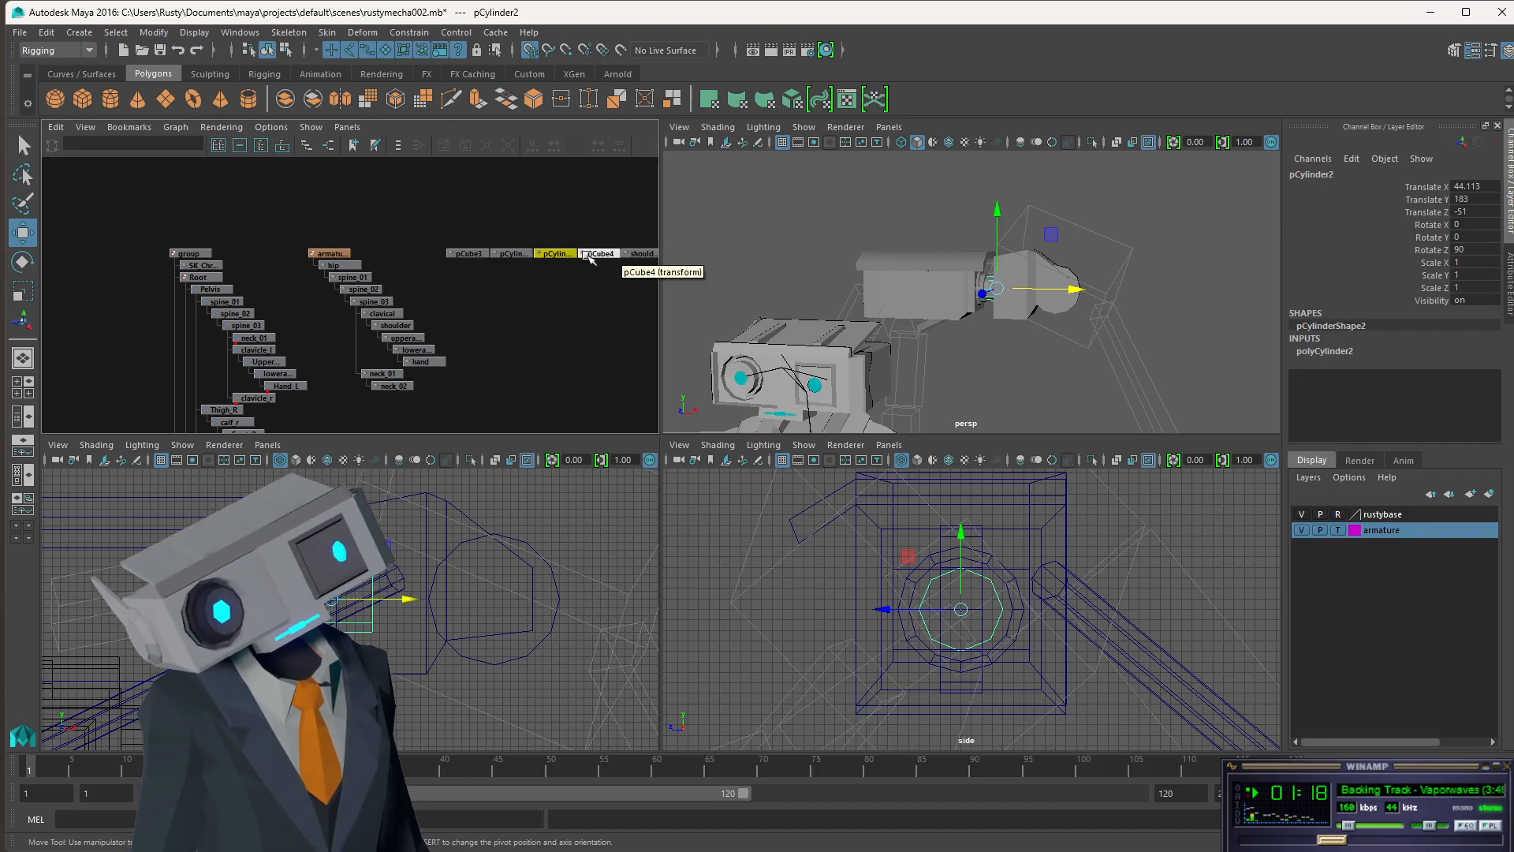
{"action": "left_click_drag", "start_coordinate": [518, 266], "coordinate": [517, 267]}
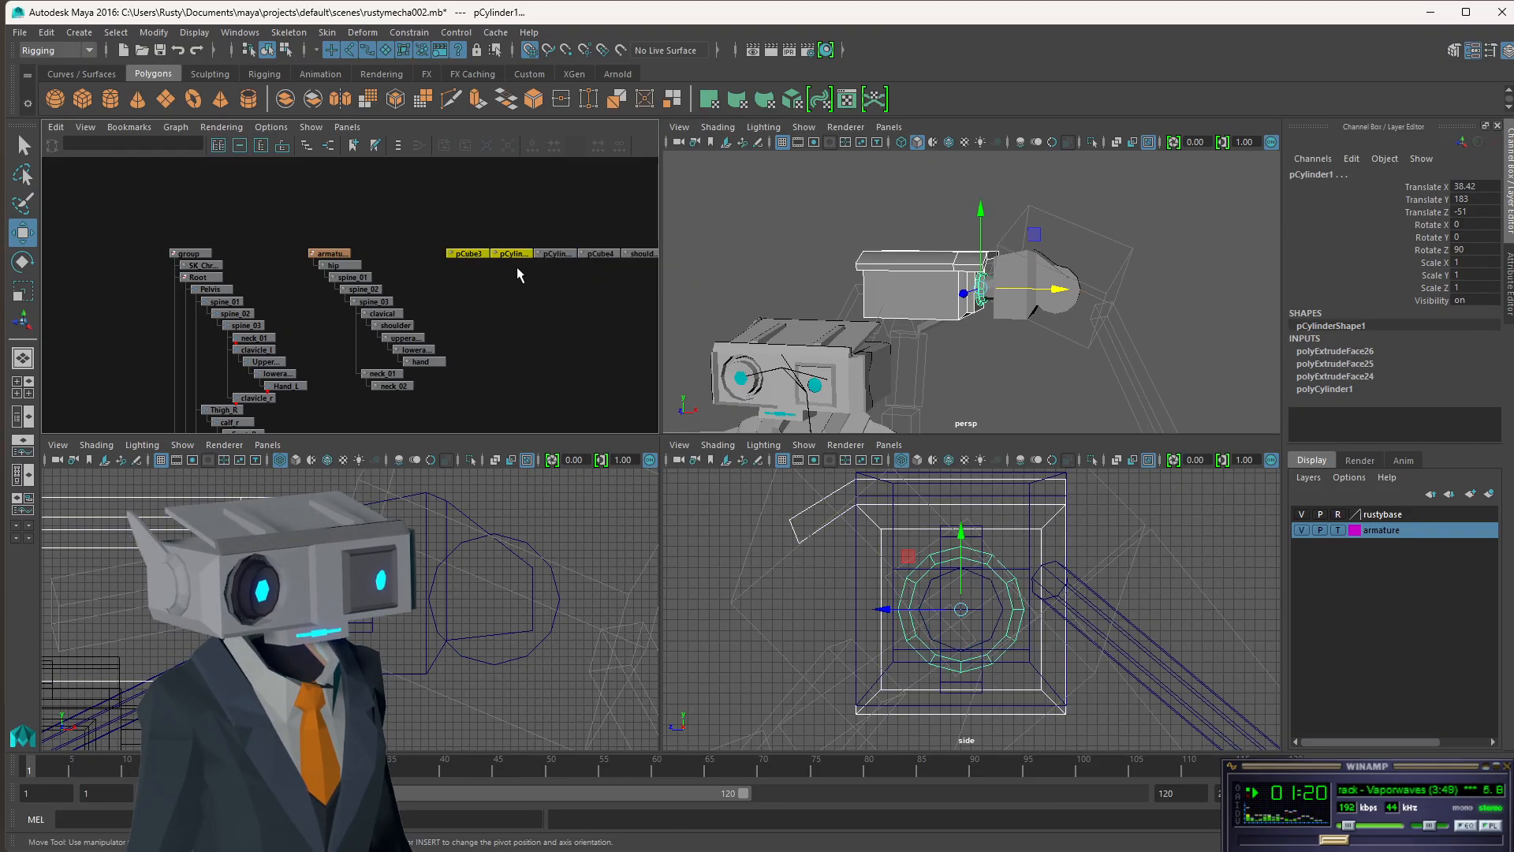
{"action": "key", "text": "ctrl+g"}
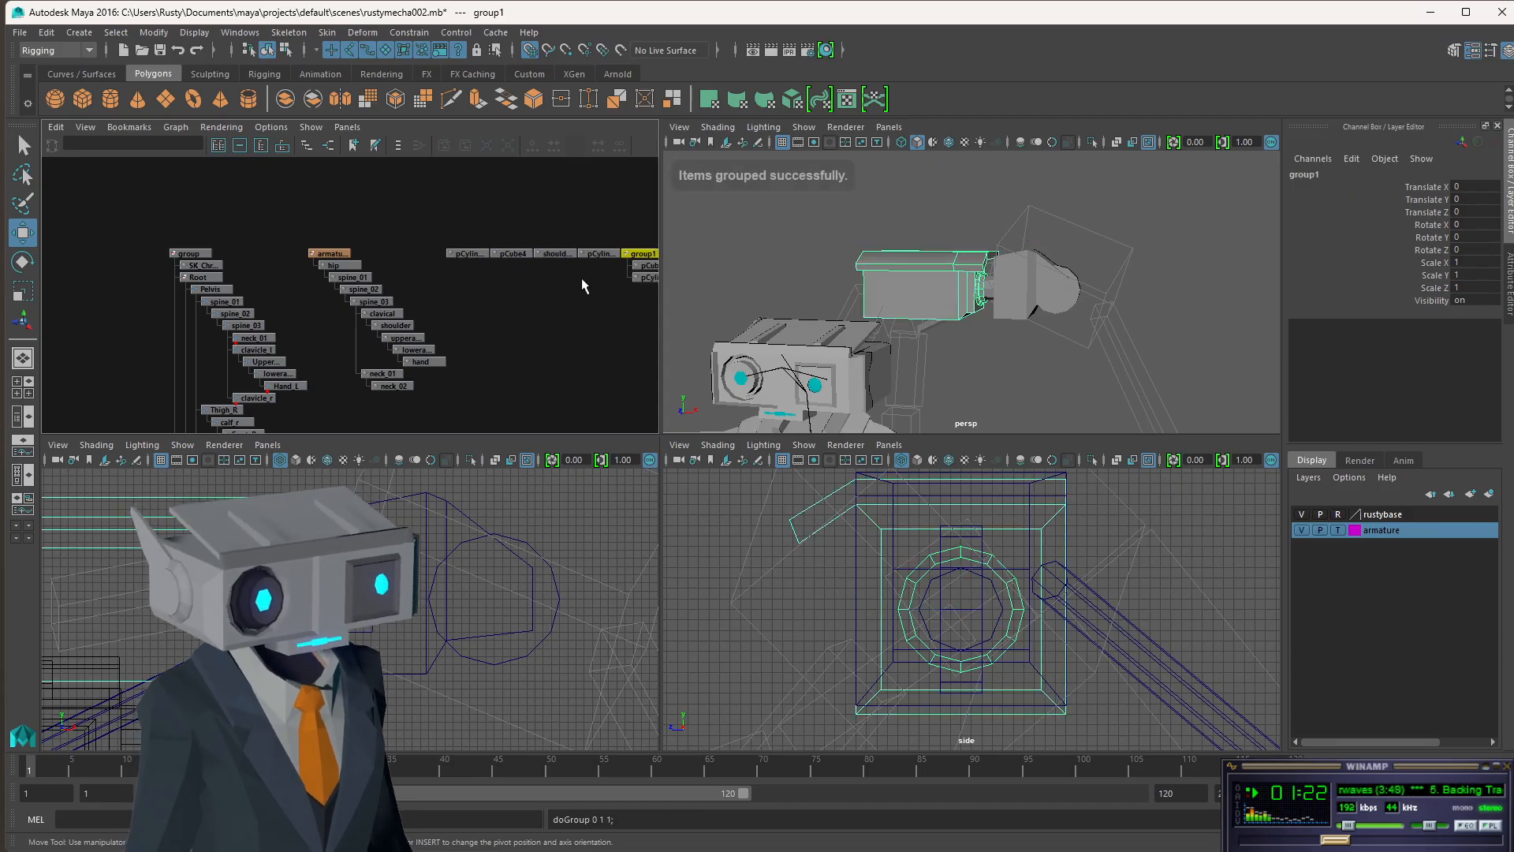
- Select the four remaining ungrouped shoulder nodes together: pCylinder2, pCube4, shoulderspinesupport and pCylinder4
{"action": "middle_click_drag", "start_coordinate": [580, 278], "coordinate": [463, 281], "text": "alt"}
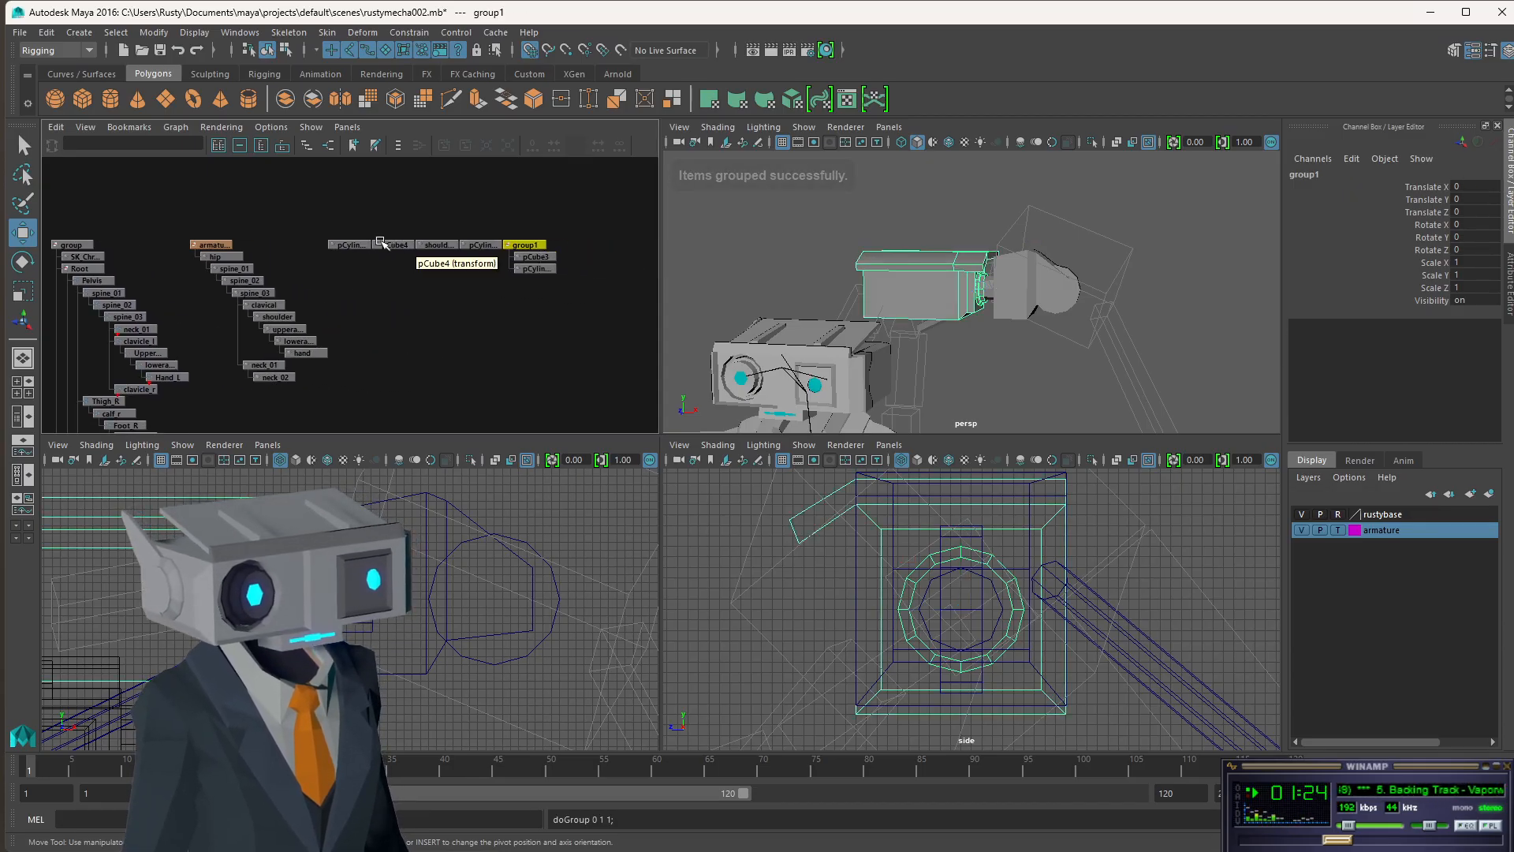
{"action": "left_click_drag", "start_coordinate": [489, 279], "coordinate": [486, 278]}
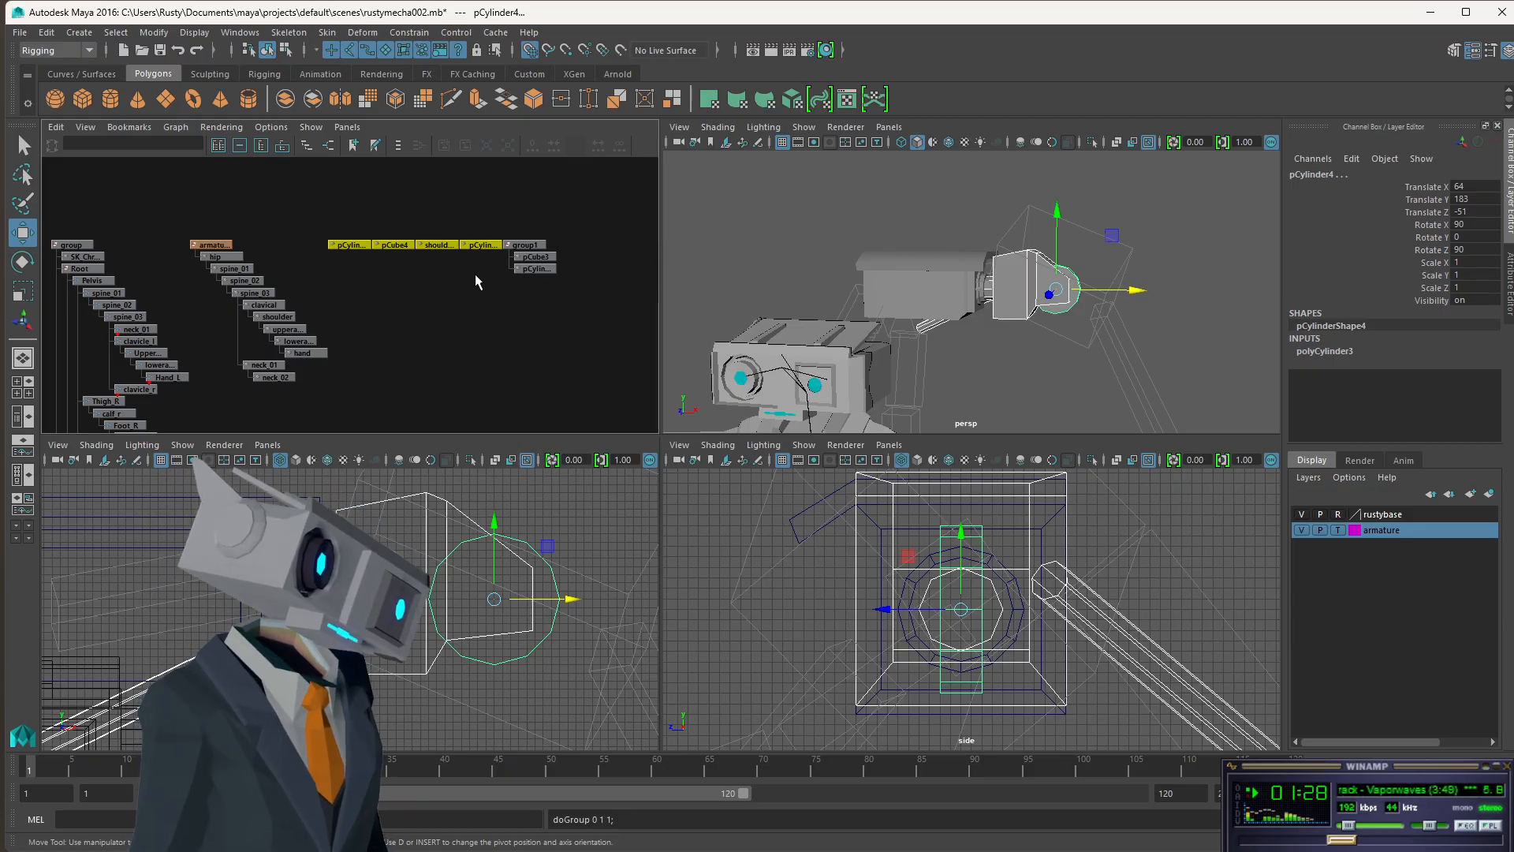
- Group pCube4 and the two loose cylinders beside it, leaving shoulderspinesupport out of the group
{"action": "left_click", "coordinate": [438, 245]}
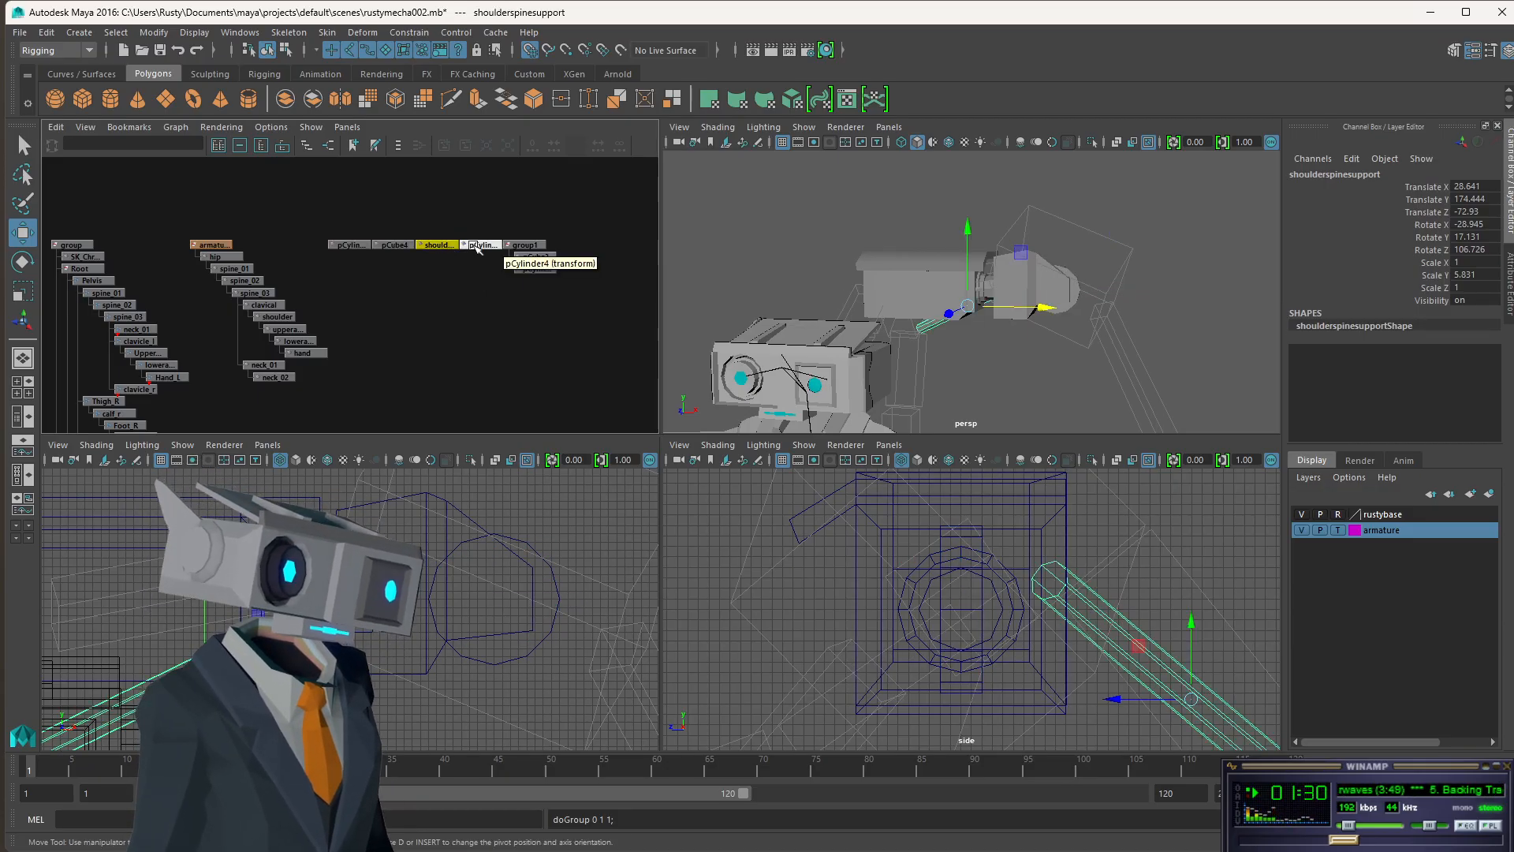
{"action": "left_click", "coordinate": [348, 246]}
{"action": "left_click", "coordinate": [394, 245], "text": "shift"}
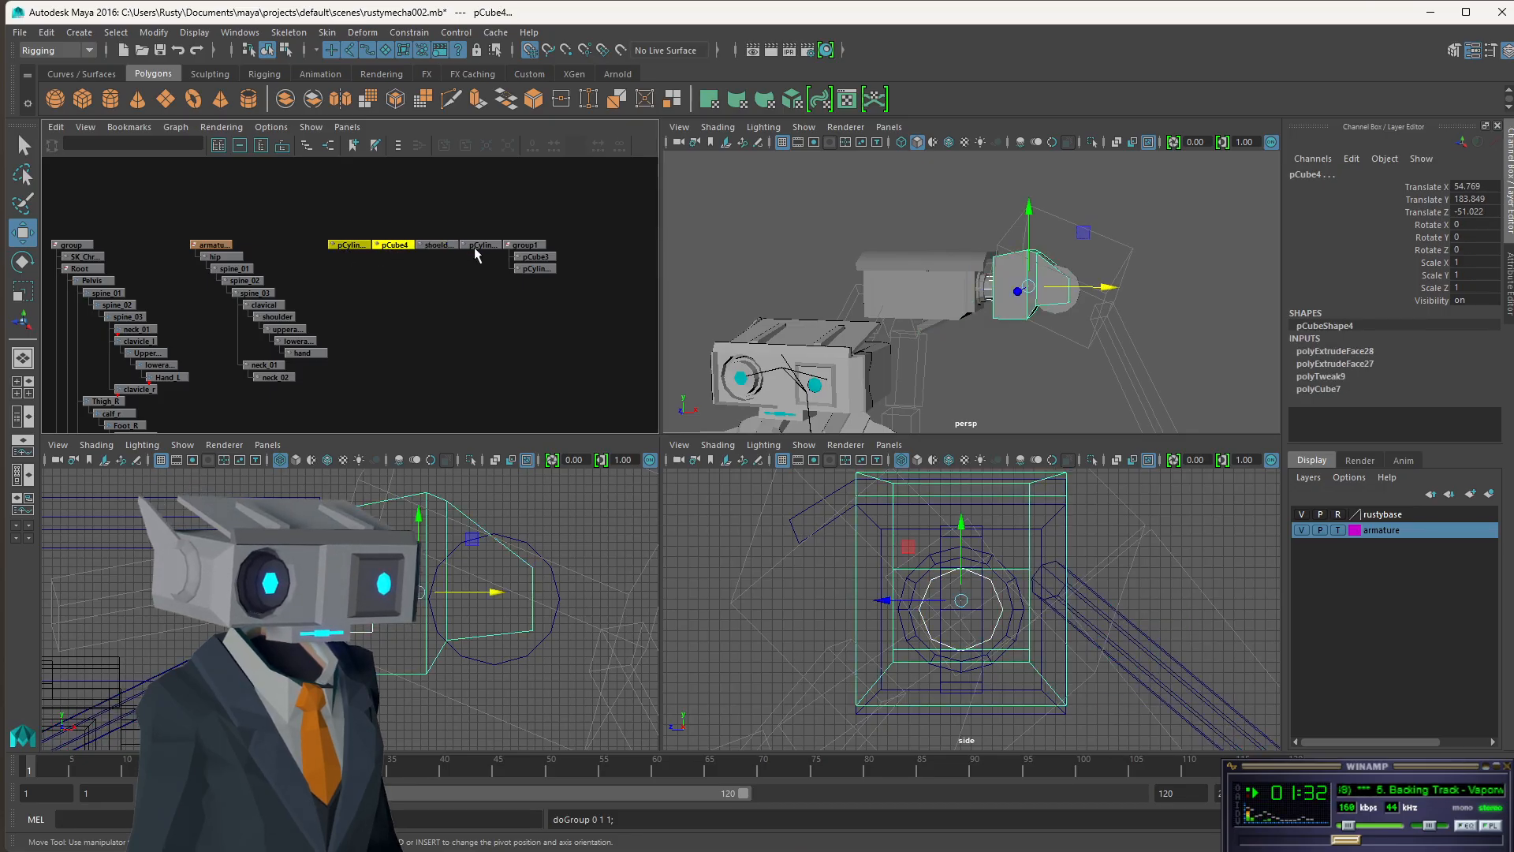
{"action": "left_click", "coordinate": [483, 243], "text": "shift"}
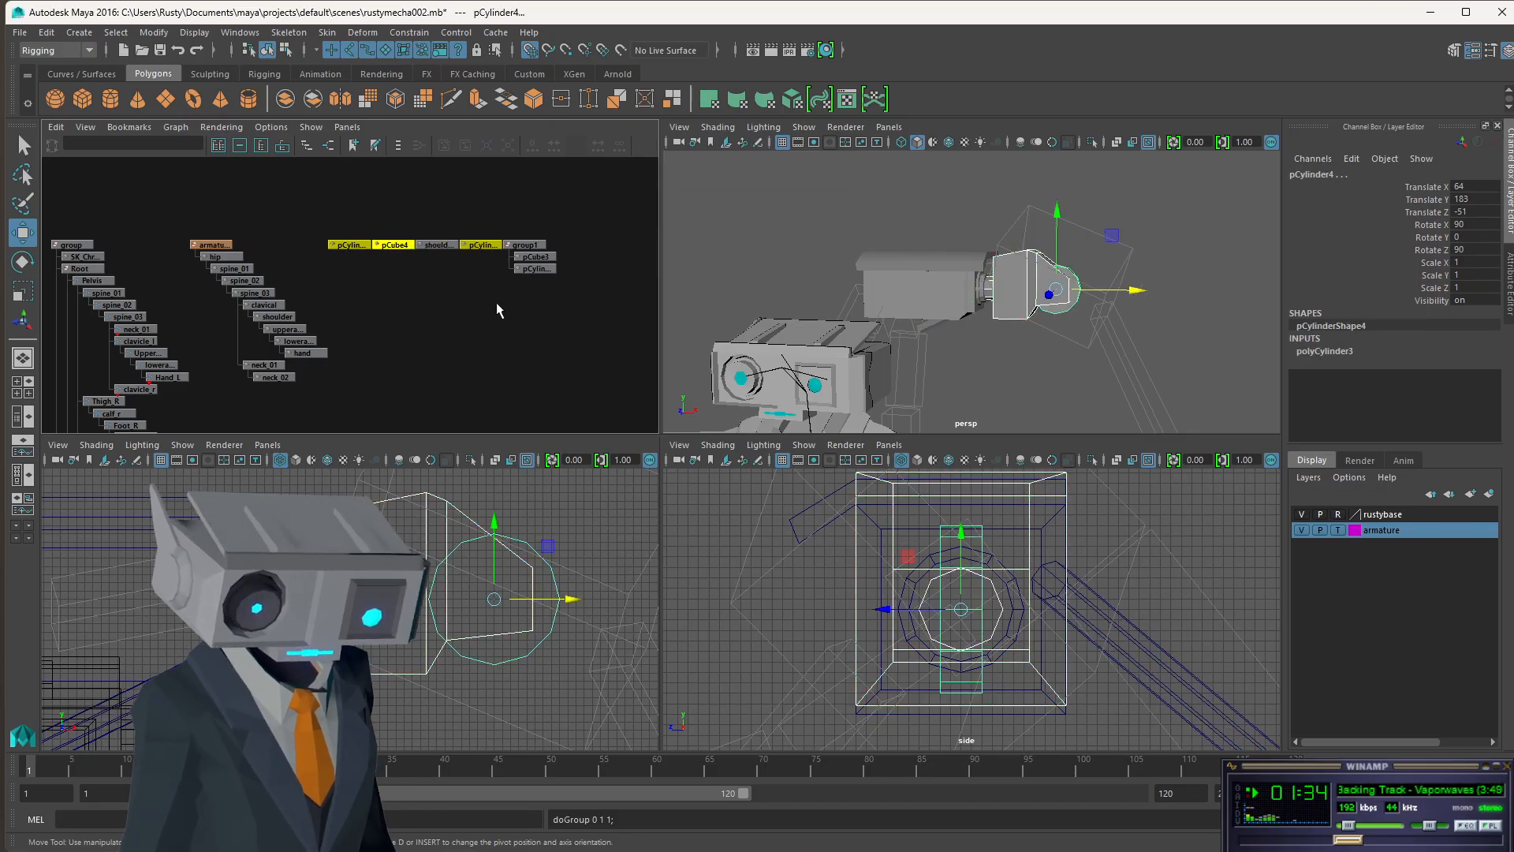
{"action": "key", "text": "ctrl+g"}
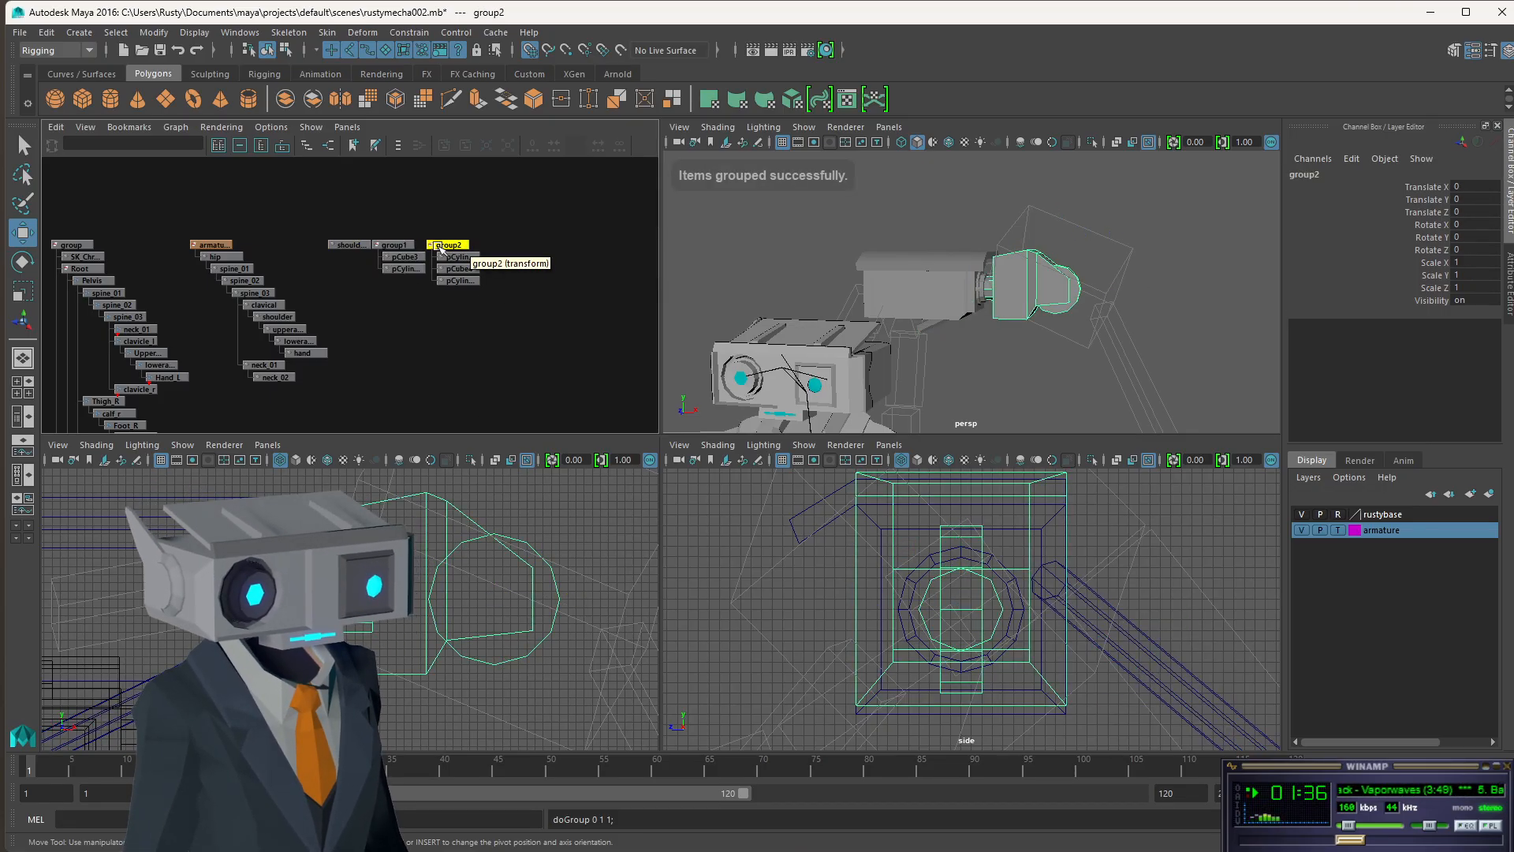
- Check which parts group1 and group2 contain, and examine the selected group2 shoulder assembly from several angles
{"action": "left_click", "coordinate": [405, 246]}
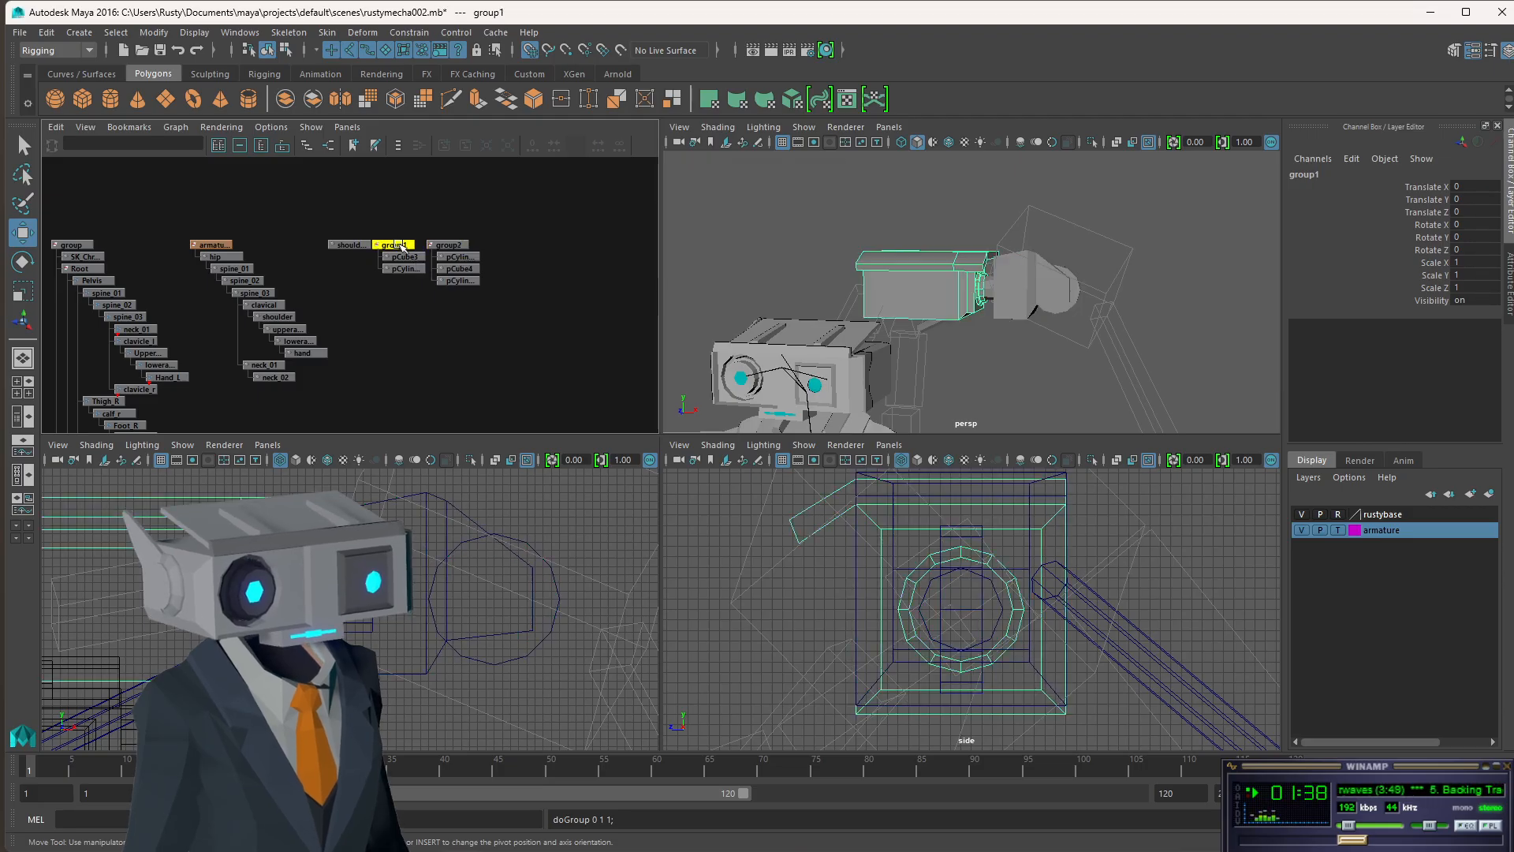
{"action": "left_click", "coordinate": [456, 247]}
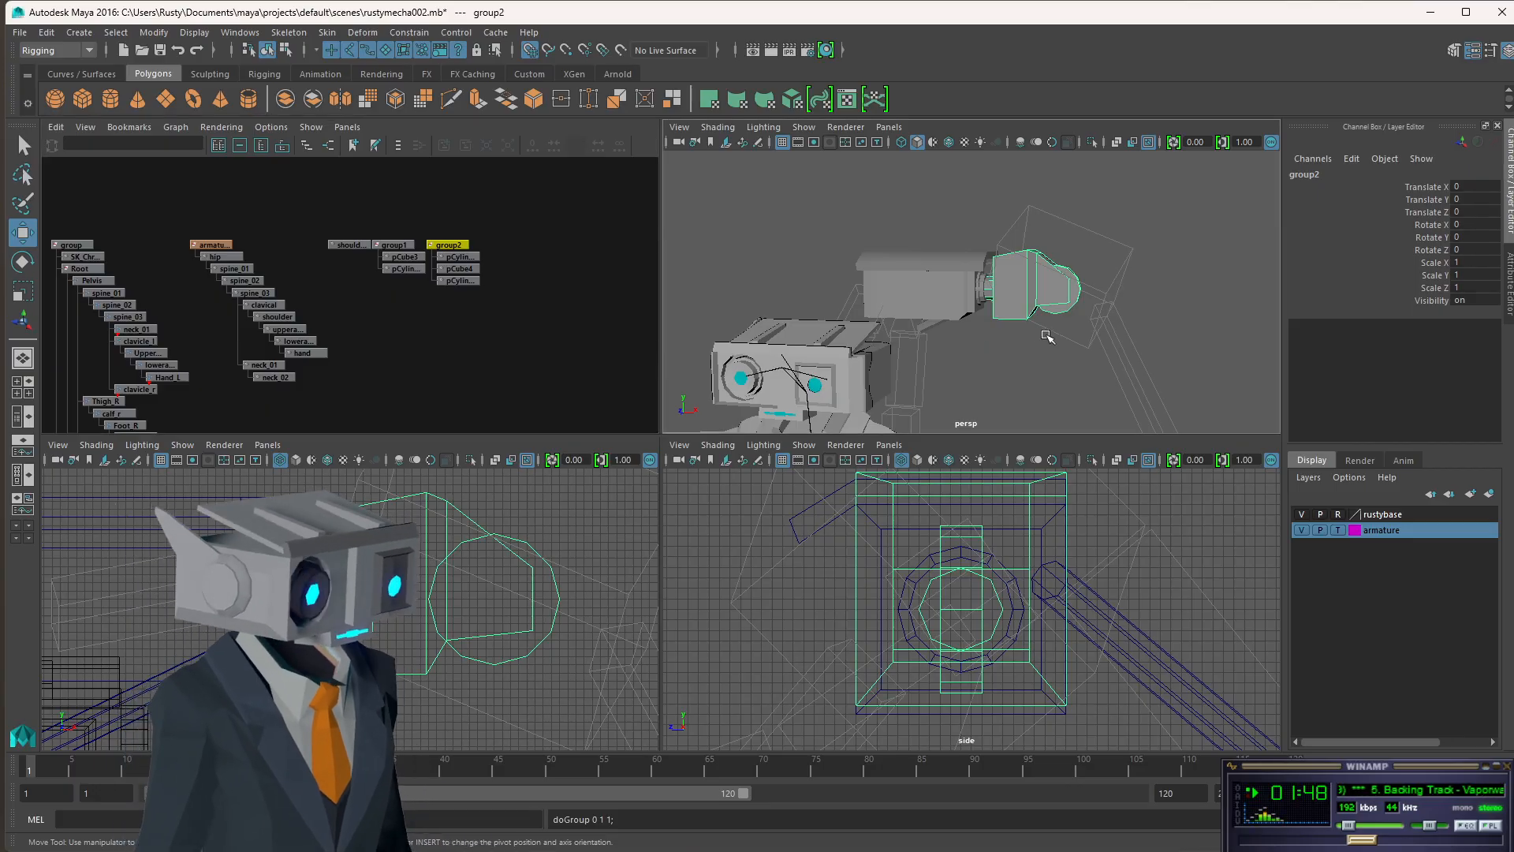
{"action": "left_click_drag", "start_coordinate": [1034, 341], "coordinate": [951, 341], "text": "alt"}
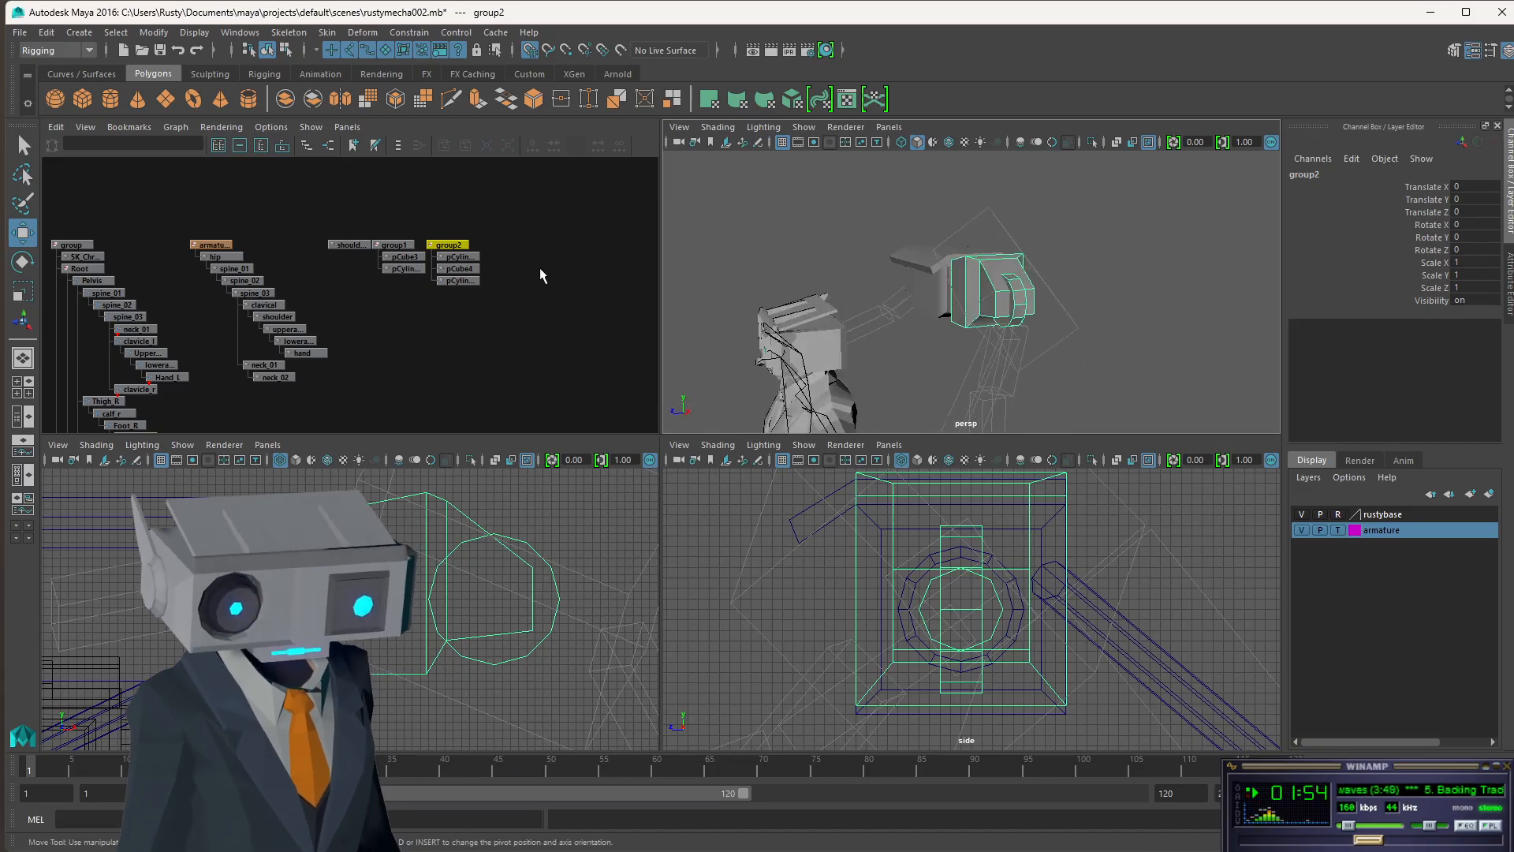
{"action": "key", "text": "space"}
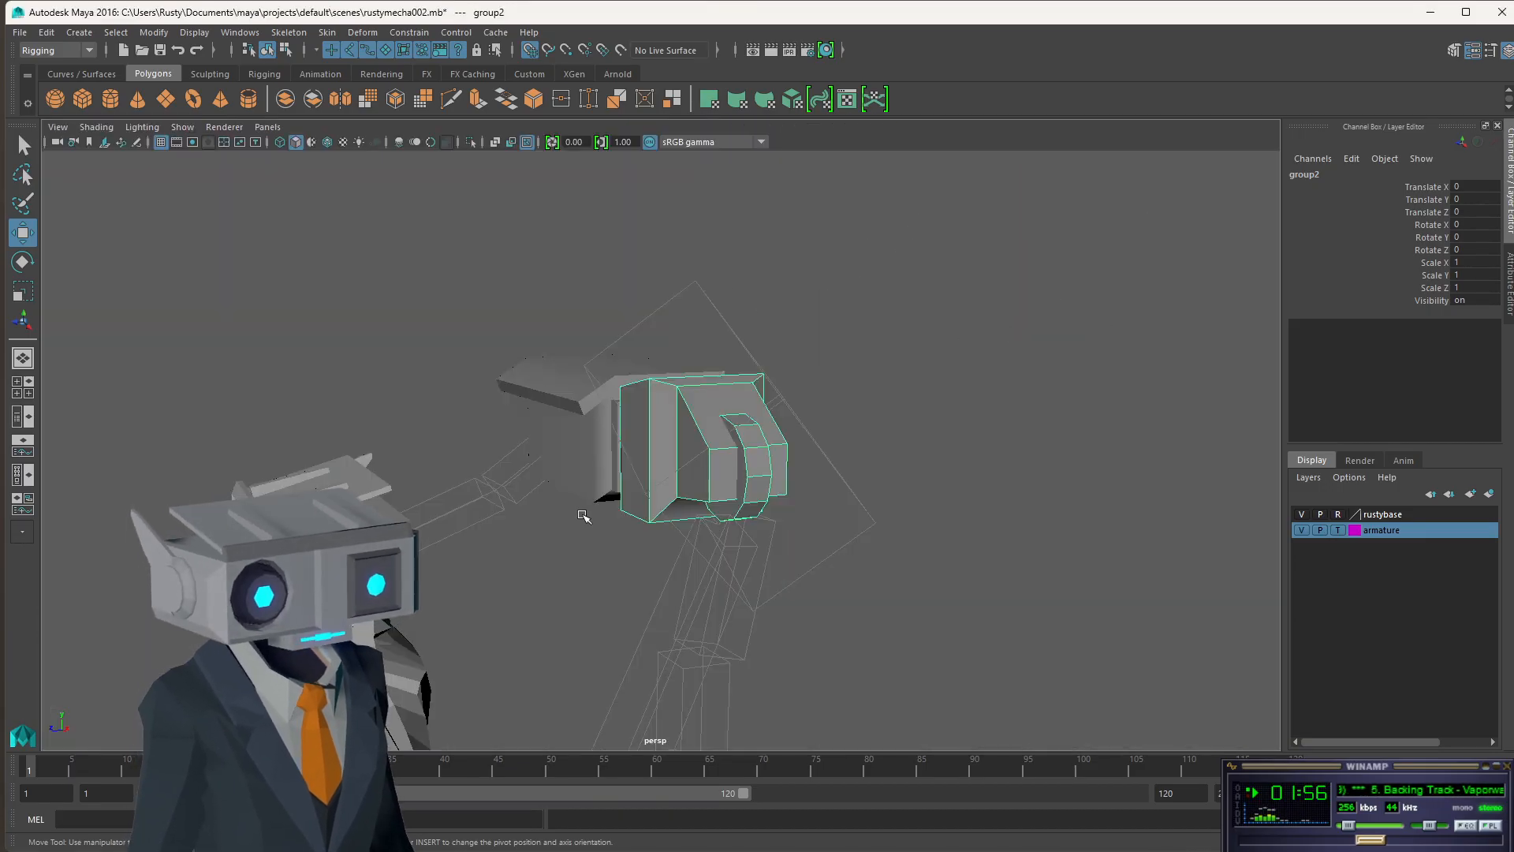
{"action": "left_click_drag", "start_coordinate": [620, 475], "coordinate": [732, 465], "text": "alt"}
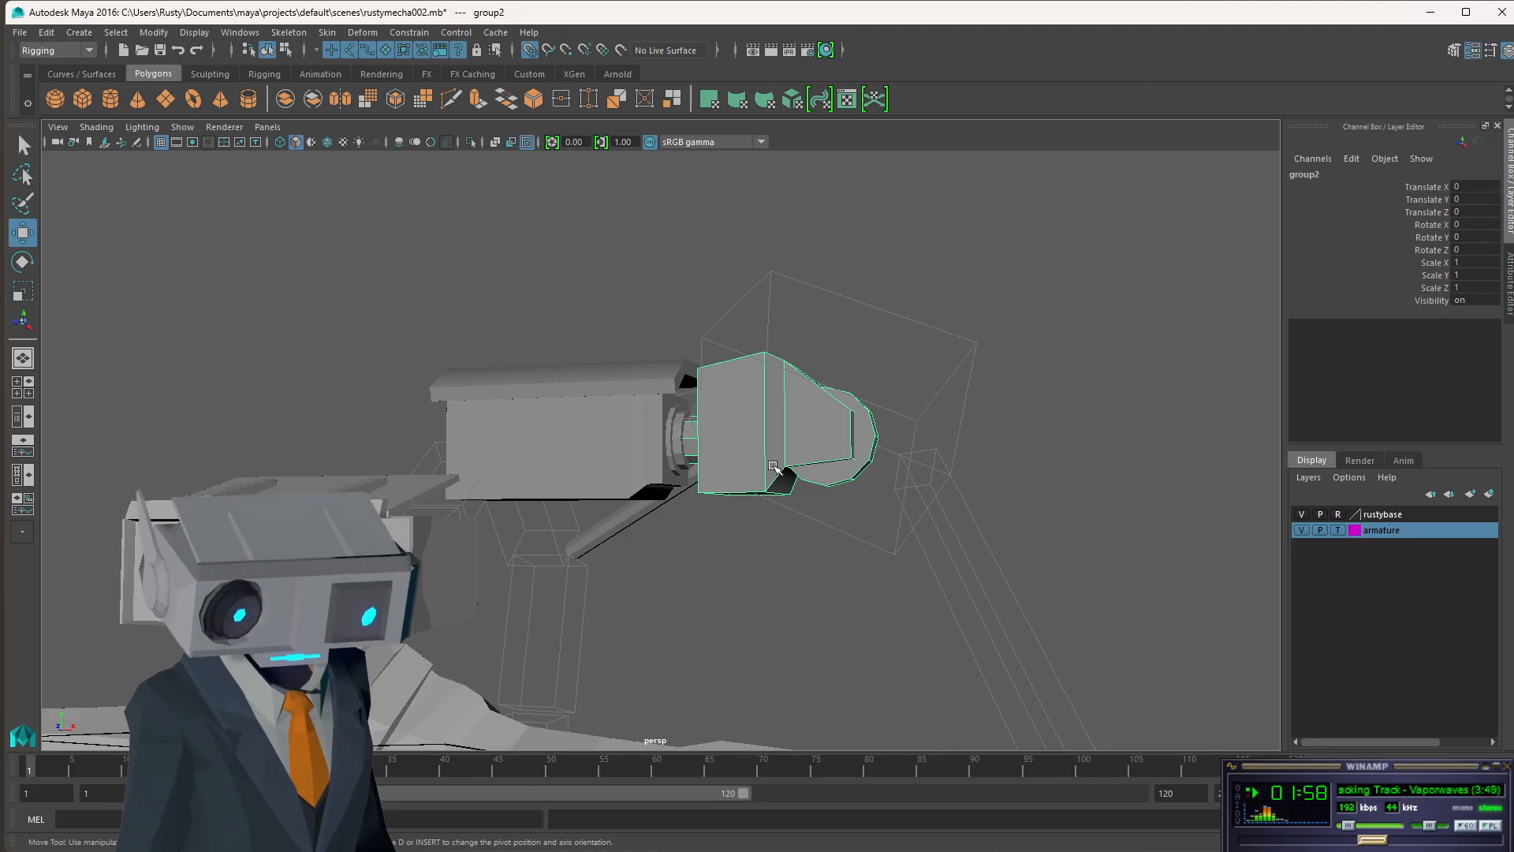
{"action": "key", "text": "e"}
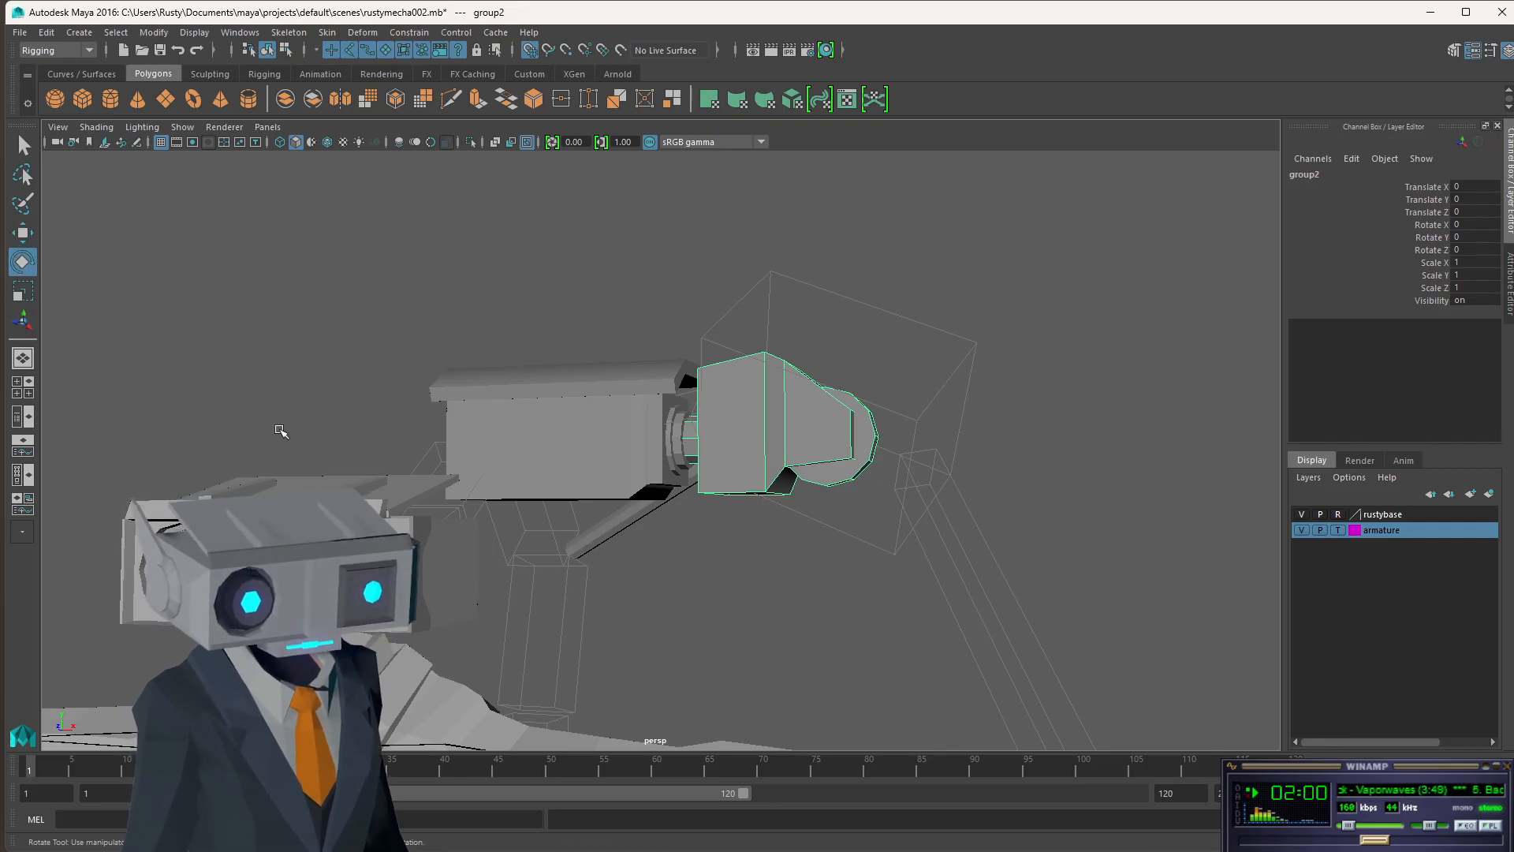
{"action": "key", "text": "space"}
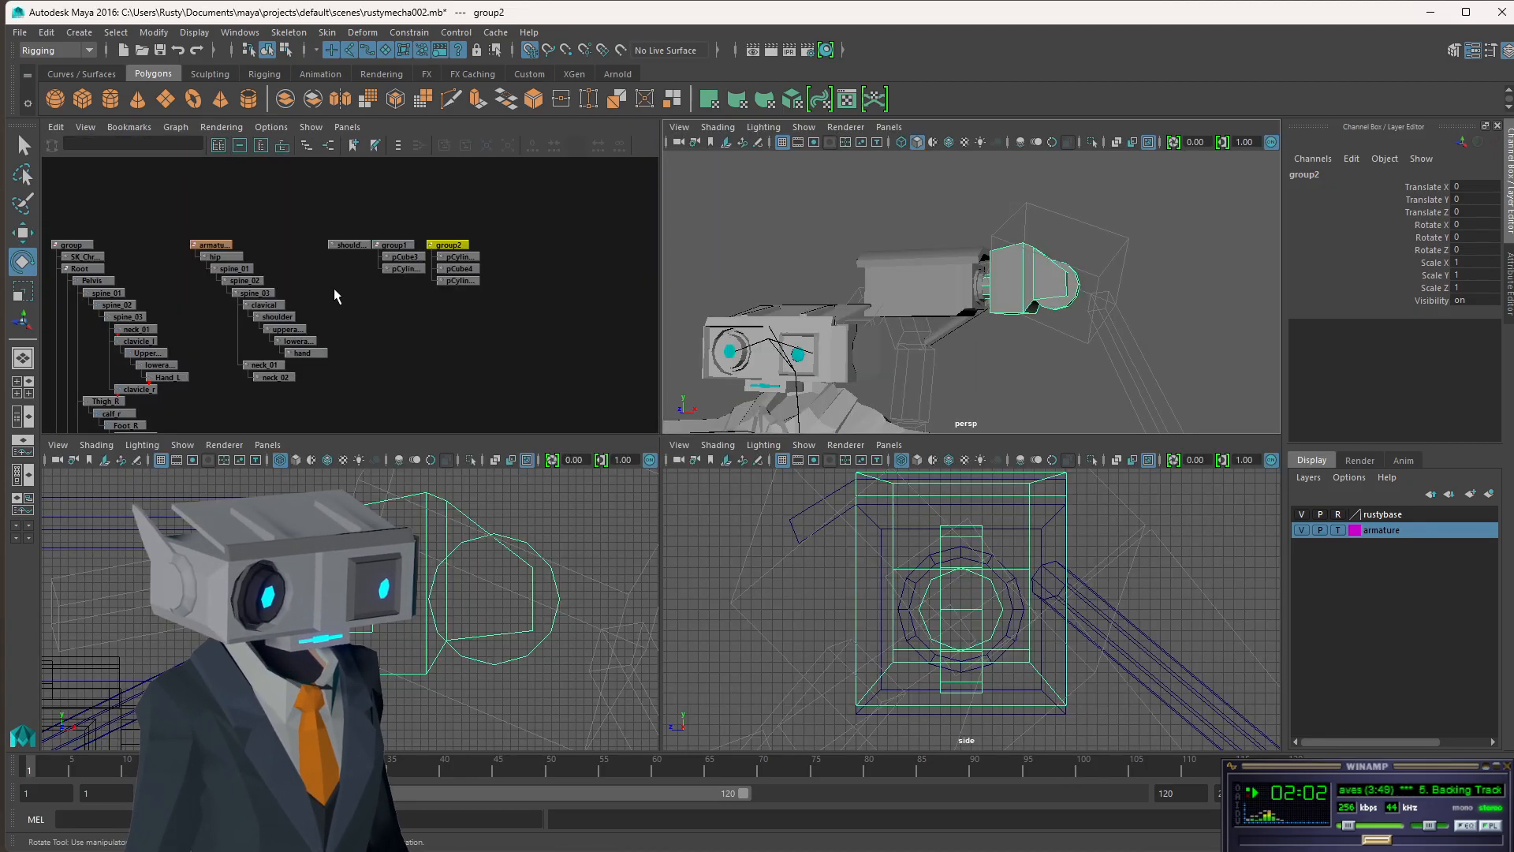
{"action": "left_click", "coordinate": [491, 254]}
{"action": "left_click", "coordinate": [447, 243]}
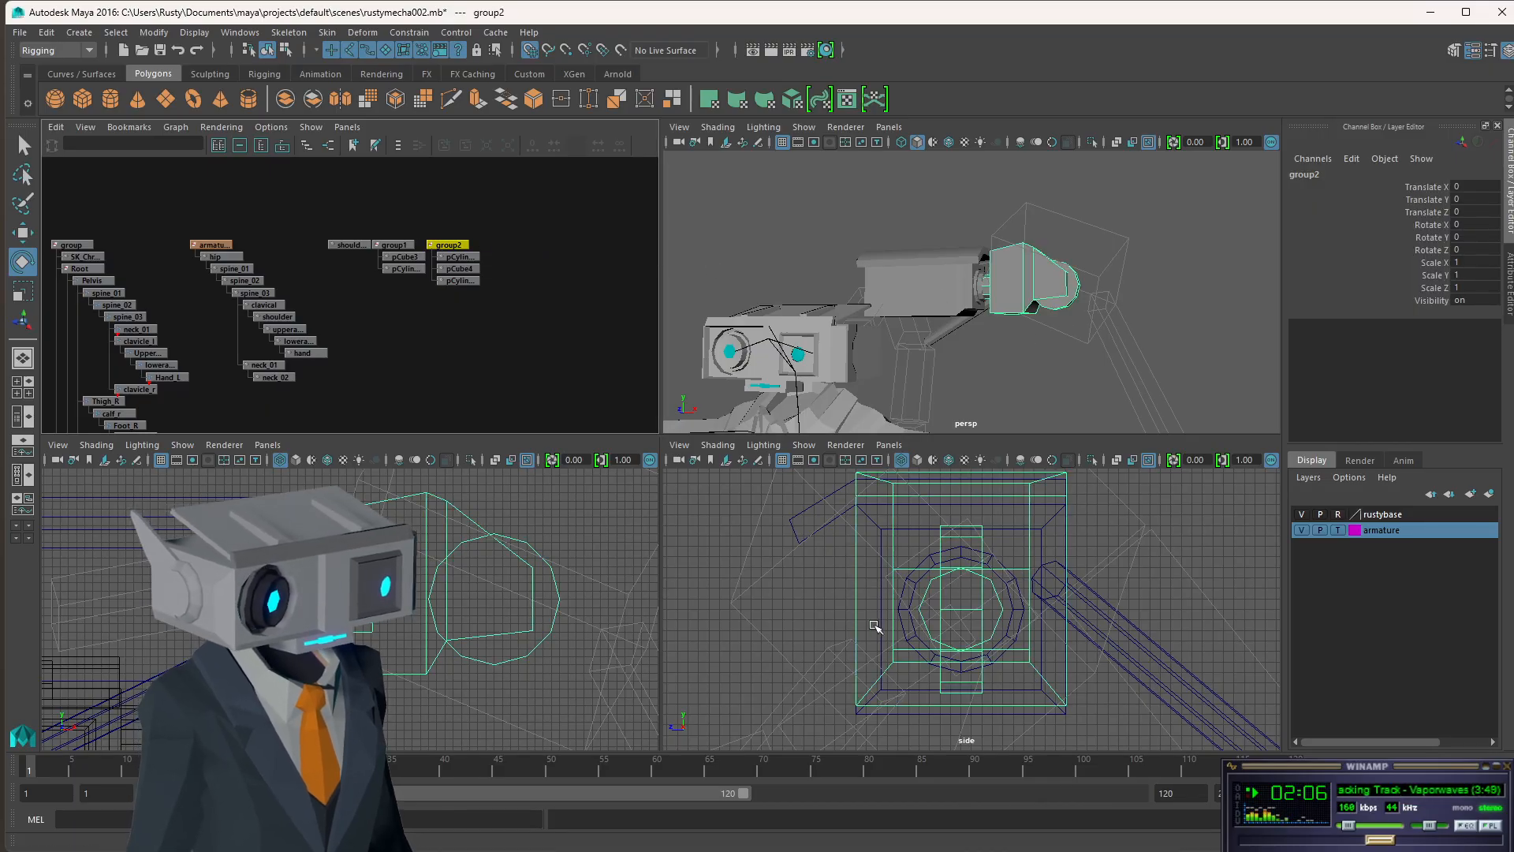
- Locate the rotation pivot of group2 and centre it on the shoulder geometry
{"action": "middle_click", "coordinate": [986, 419]}
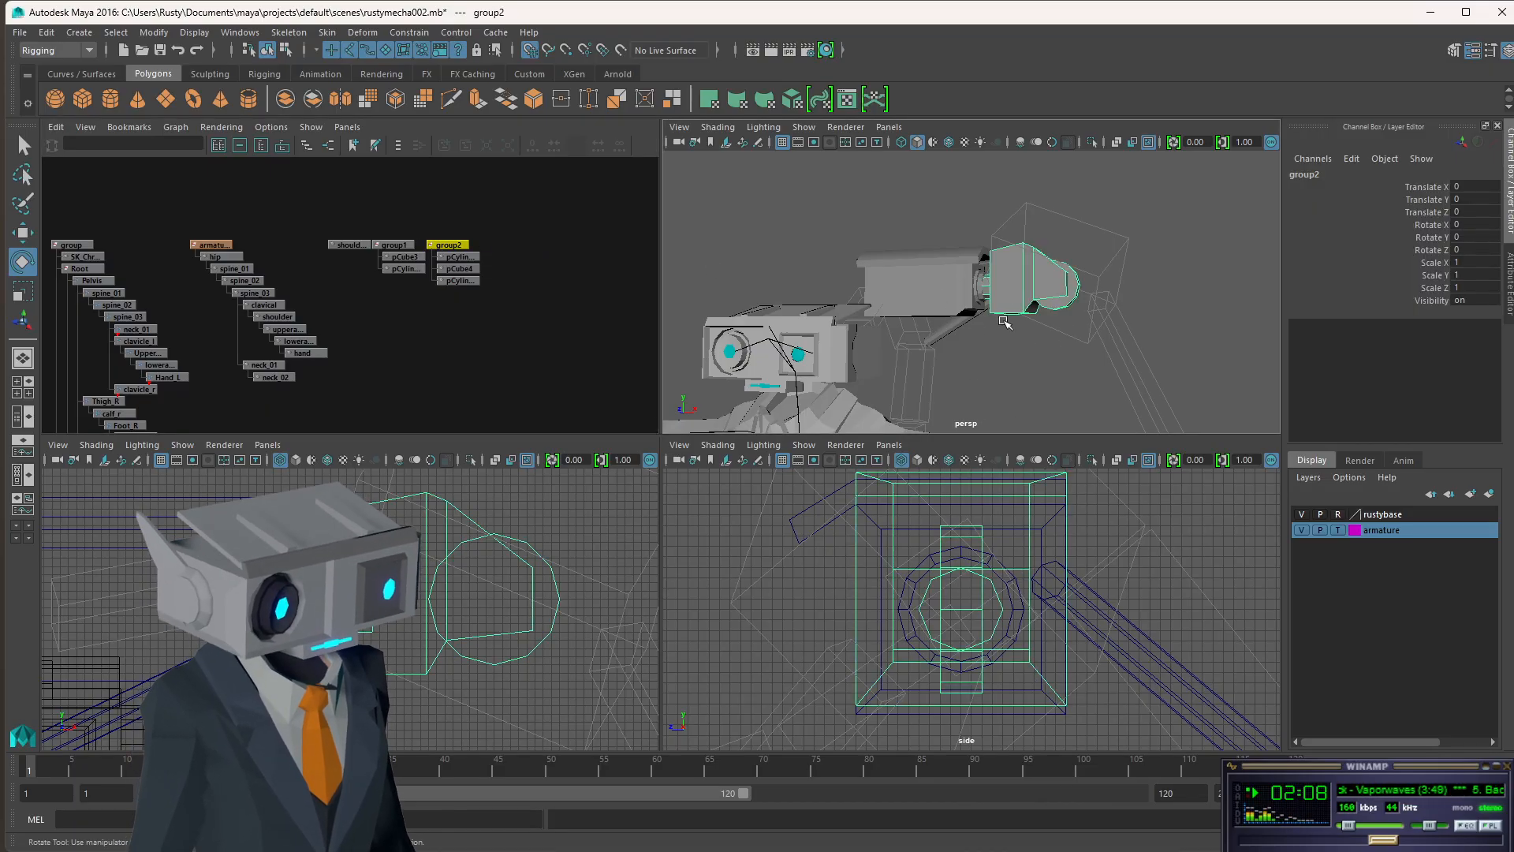
{"action": "scroll", "coordinate": [1005, 364], "scroll_direction": "down", "scroll_amount": 10}
{"action": "scroll", "coordinate": [980, 297], "scroll_direction": "up", "scroll_amount": 6}
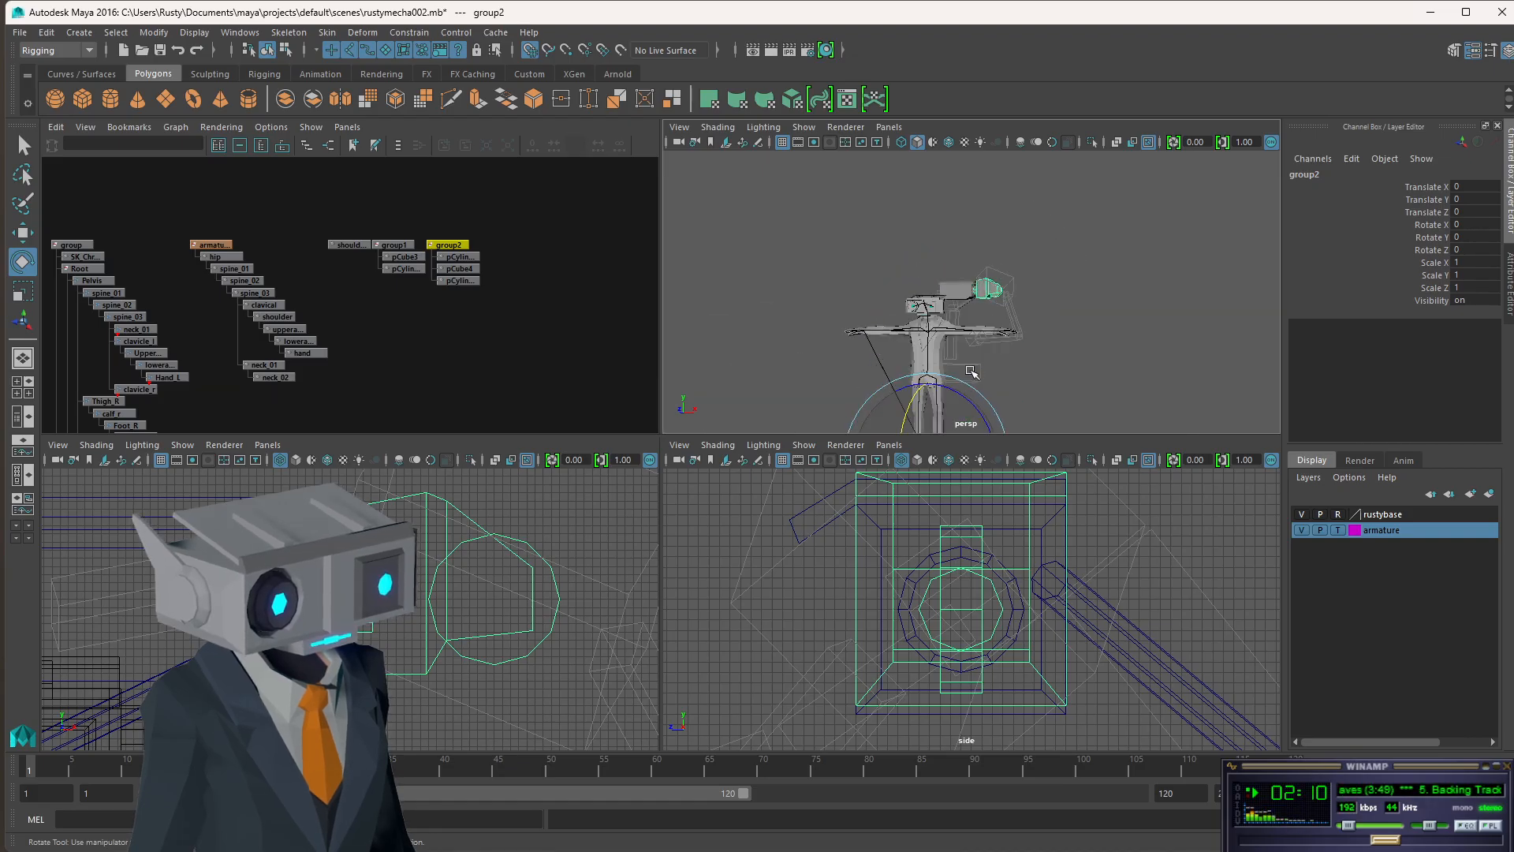
{"action": "scroll", "coordinate": [1052, 361], "scroll_direction": "up", "scroll_amount": 8}
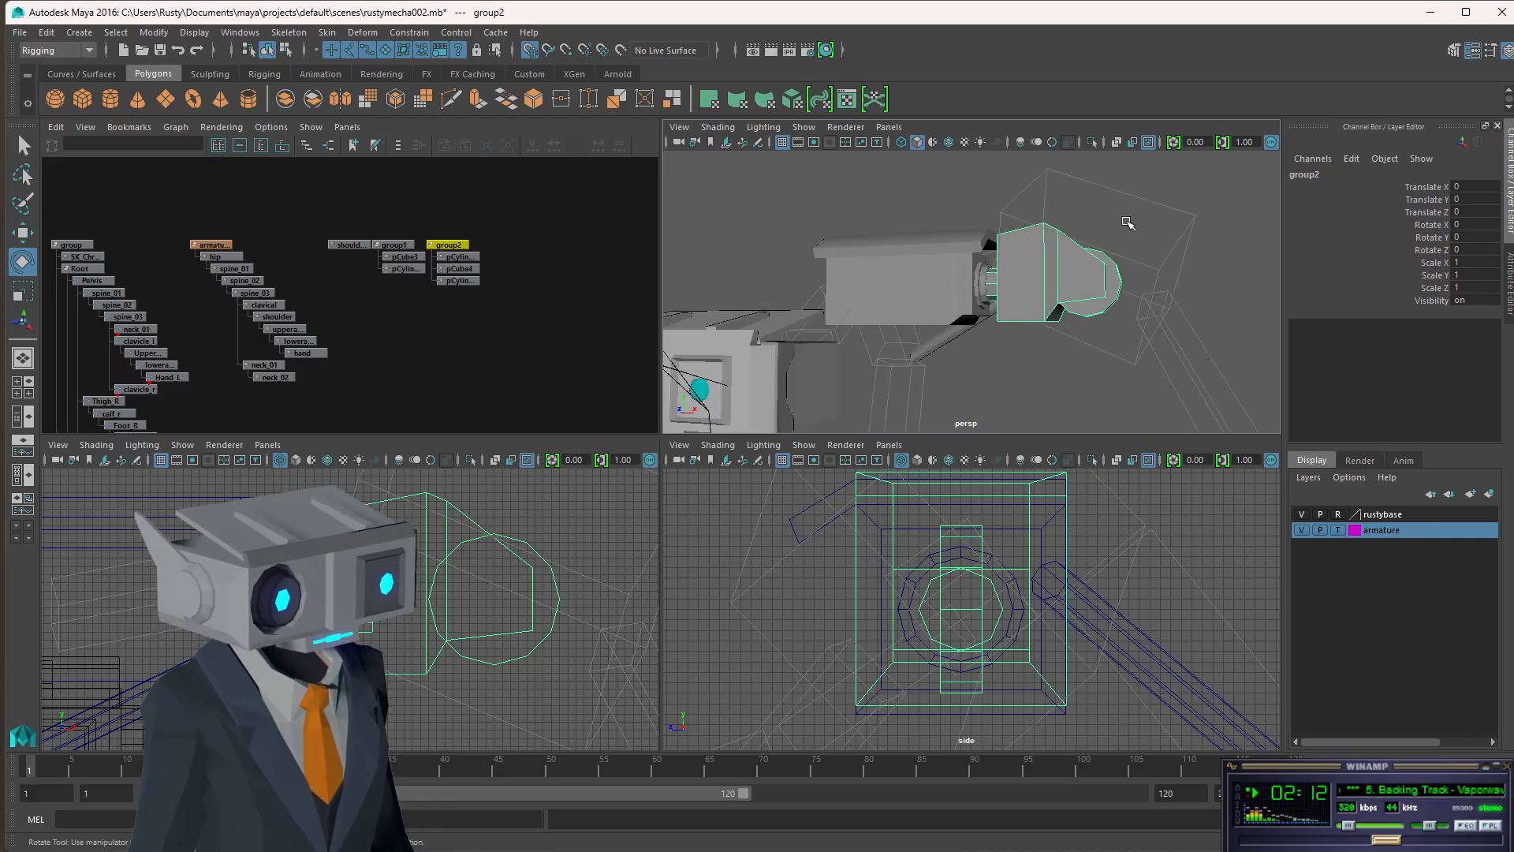
{"action": "left_click_drag", "start_coordinate": [1128, 224], "coordinate": [1046, 266], "text": "alt"}
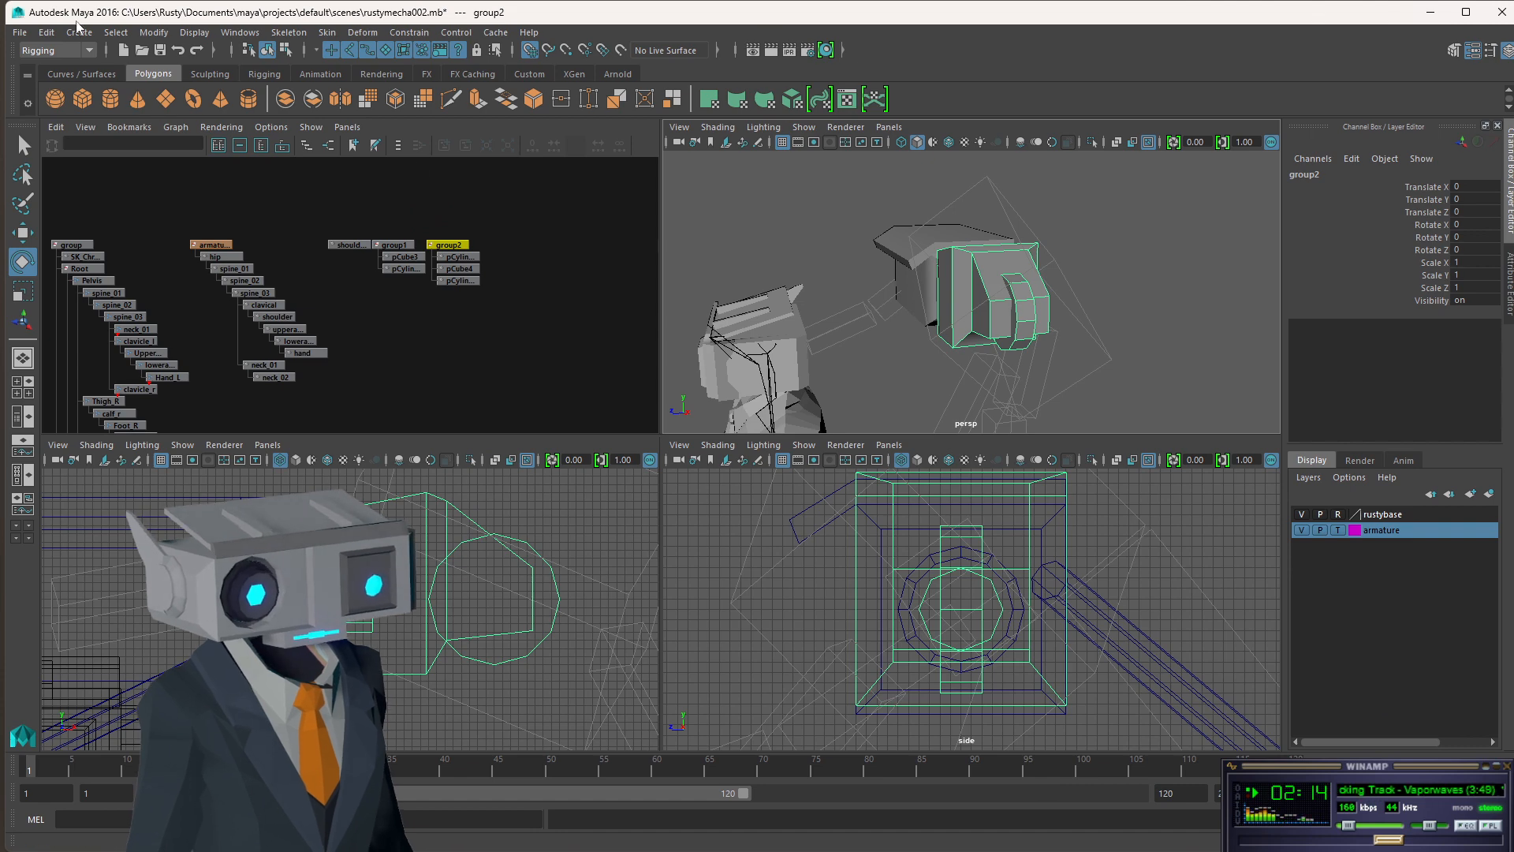
{"action": "left_click", "coordinate": [116, 33]}
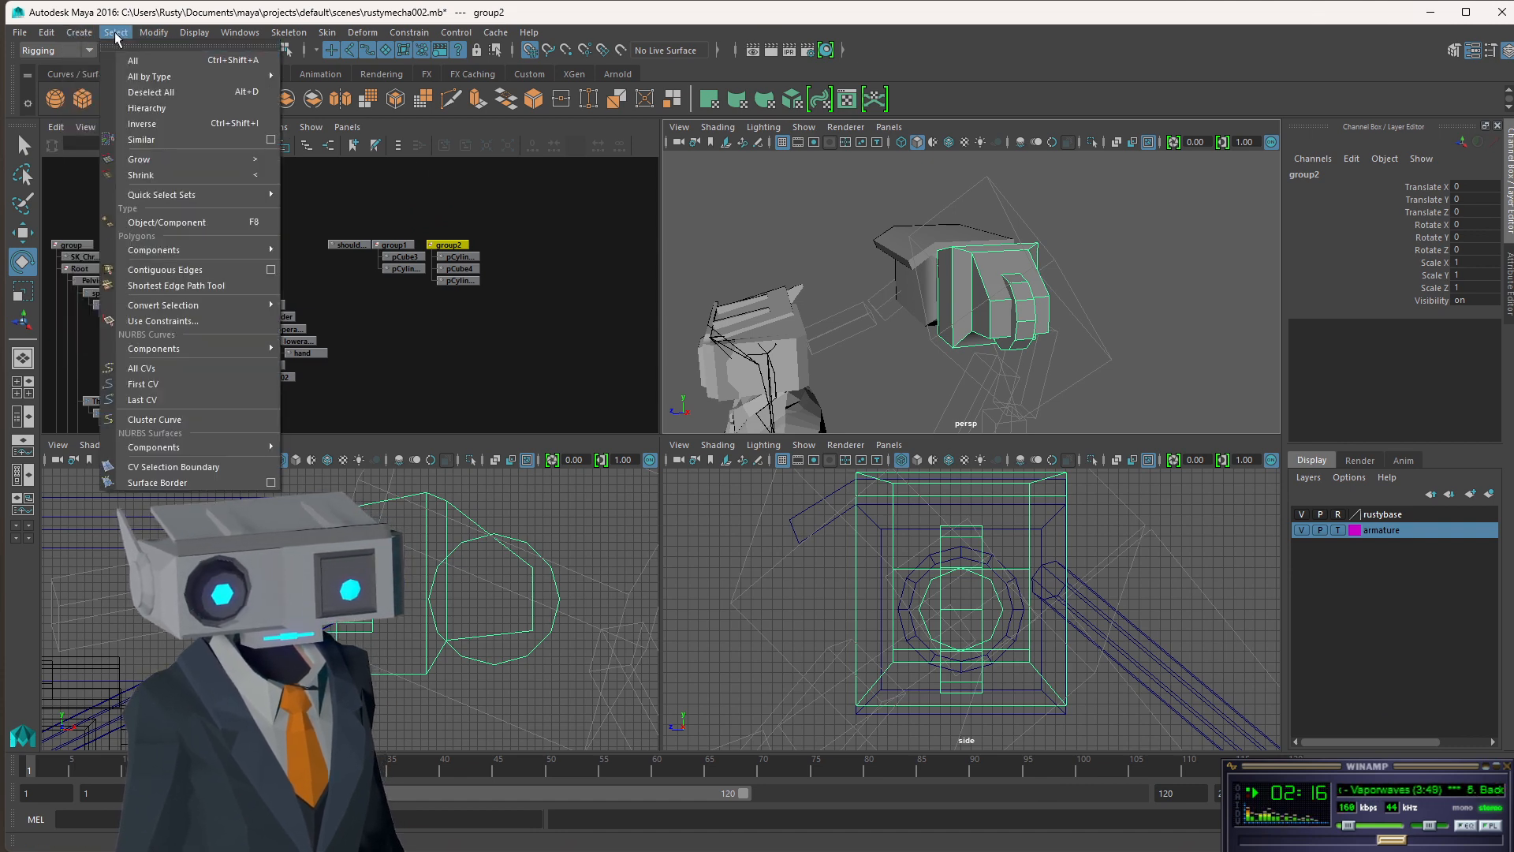
{"action": "mouse_move", "coordinate": [154, 33]}
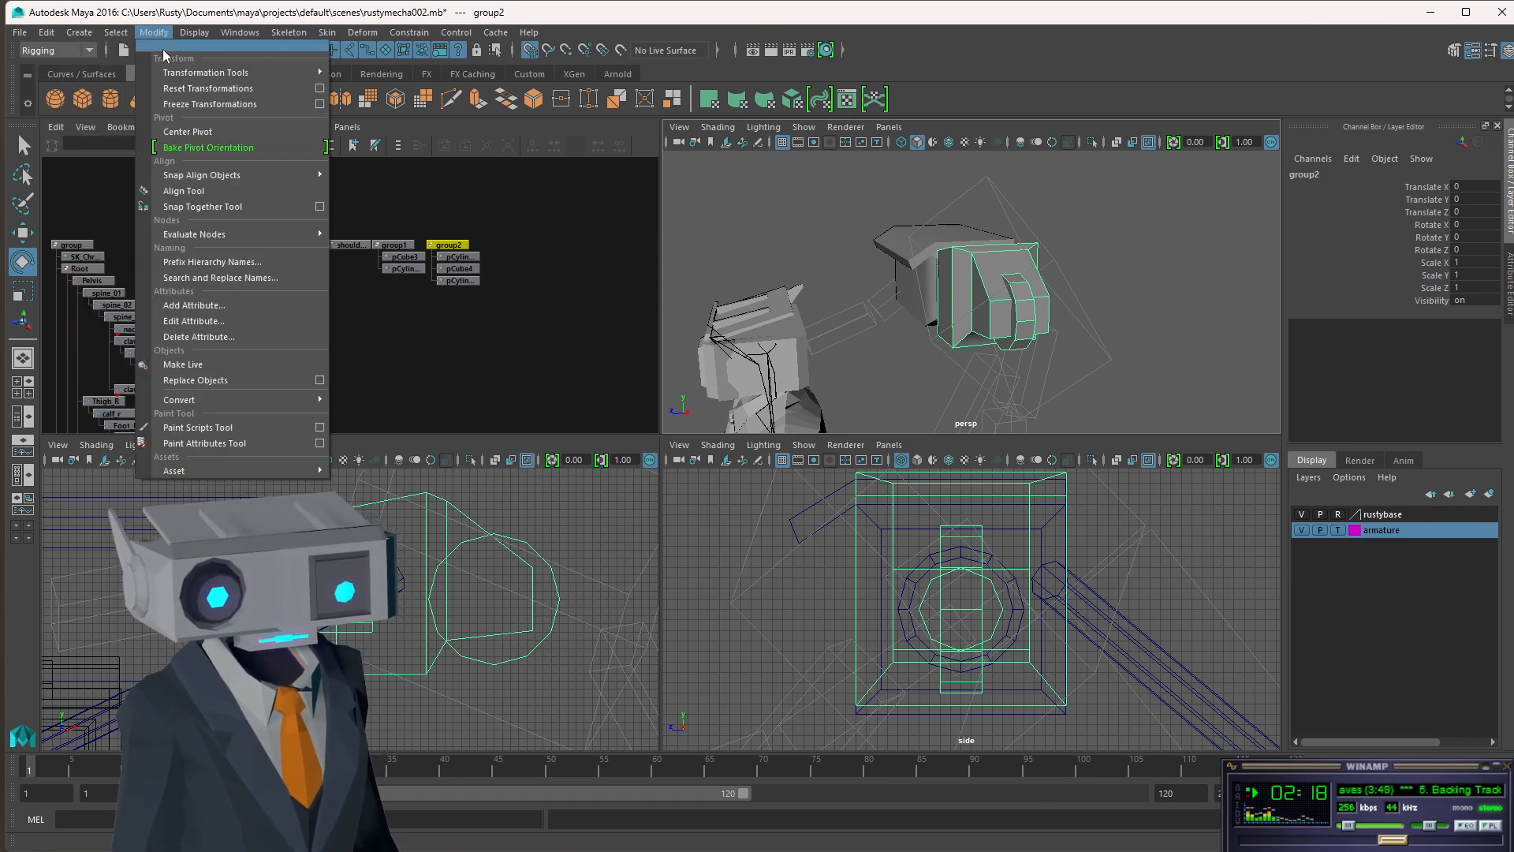
{"action": "left_click", "coordinate": [237, 132]}
{"action": "left_click_drag", "start_coordinate": [1019, 333], "coordinate": [1027, 312], "text": "alt"}
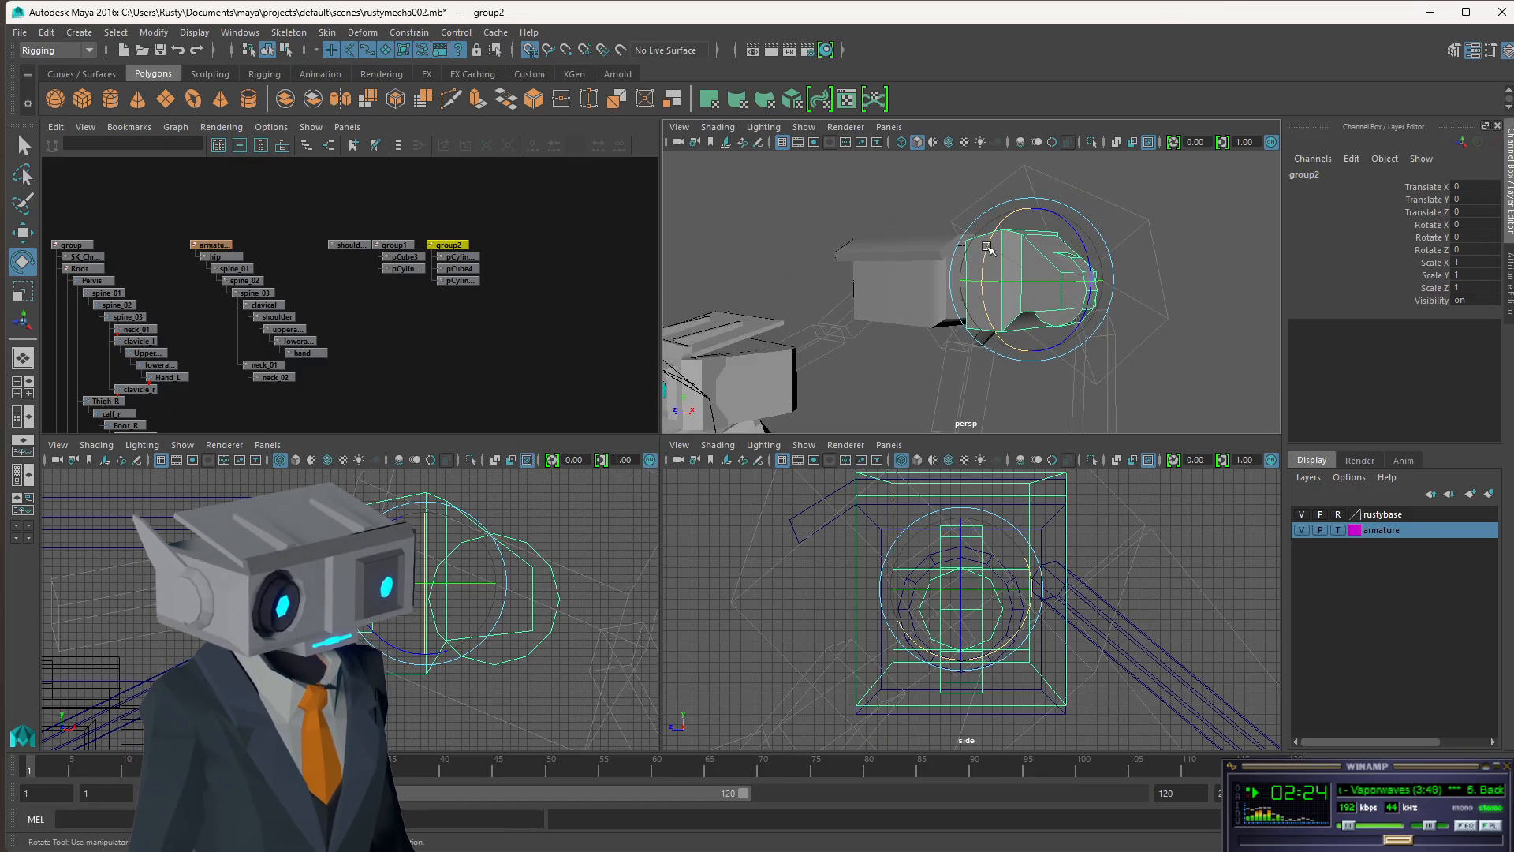
- Try rotating group2 about its X axis around the centred pivot, and undo the trial rotations
{"action": "mouse_move", "coordinate": [988, 248]}
{"action": "left_mouse_down"}
{"action": "mouse_move", "coordinate": [1001, 273]}
{"action": "mouse_move", "coordinate": [1010, 254]}
{"action": "left_mouse_up"}
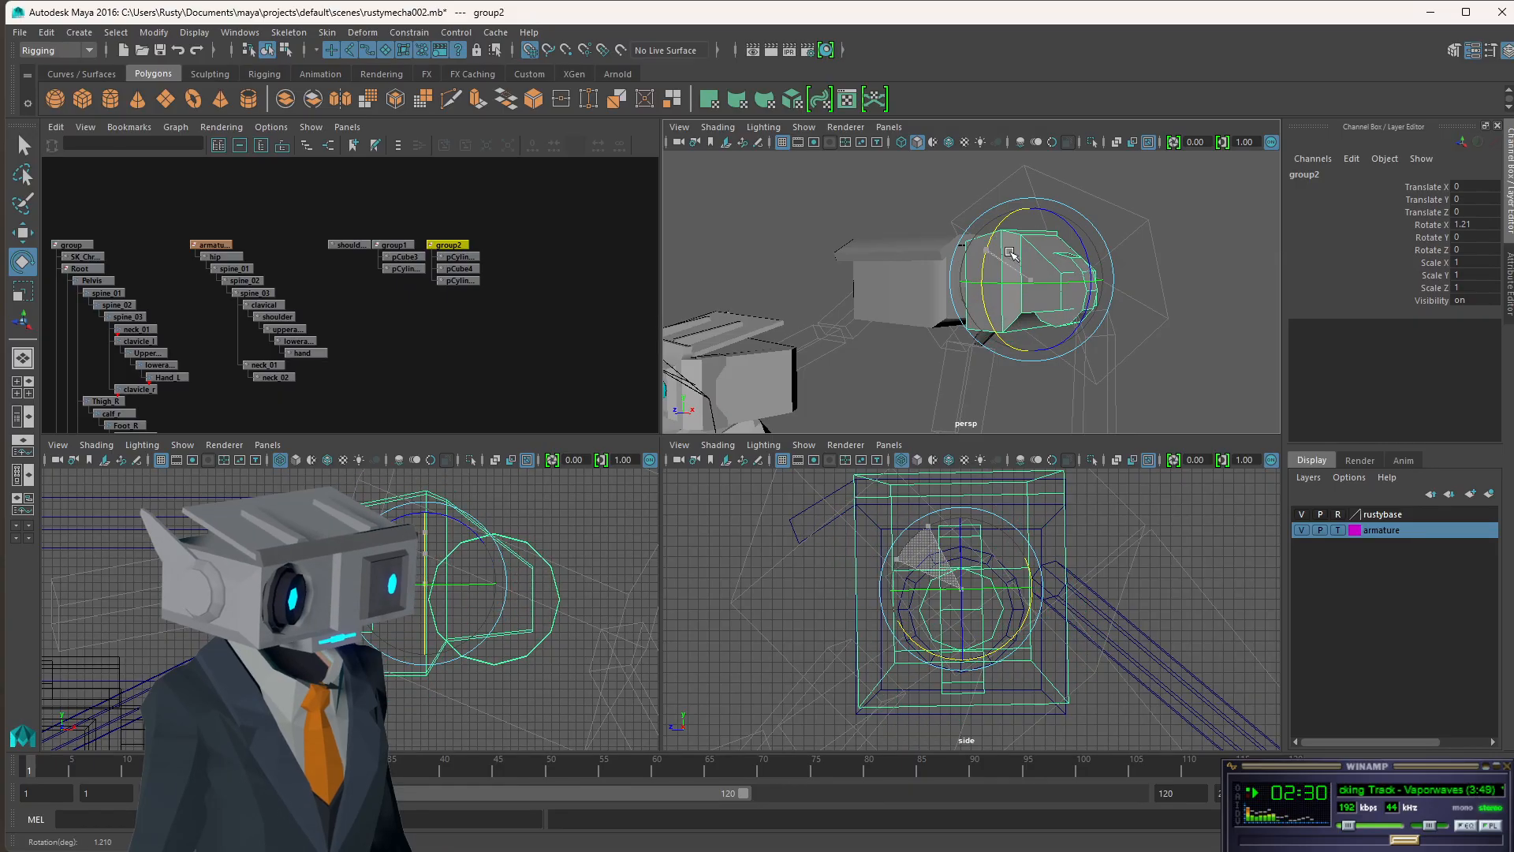
{"action": "key", "text": "space"}
{"action": "left_click_drag", "start_coordinate": [713, 490], "coordinate": [830, 492], "text": "alt"}
{"action": "mouse_move", "coordinate": [847, 439]}
{"action": "left_mouse_down"}
{"action": "mouse_move", "coordinate": [834, 471]}
{"action": "mouse_move", "coordinate": [846, 416]}
{"action": "left_mouse_up"}
{"action": "key", "text": "ctrl+z"}
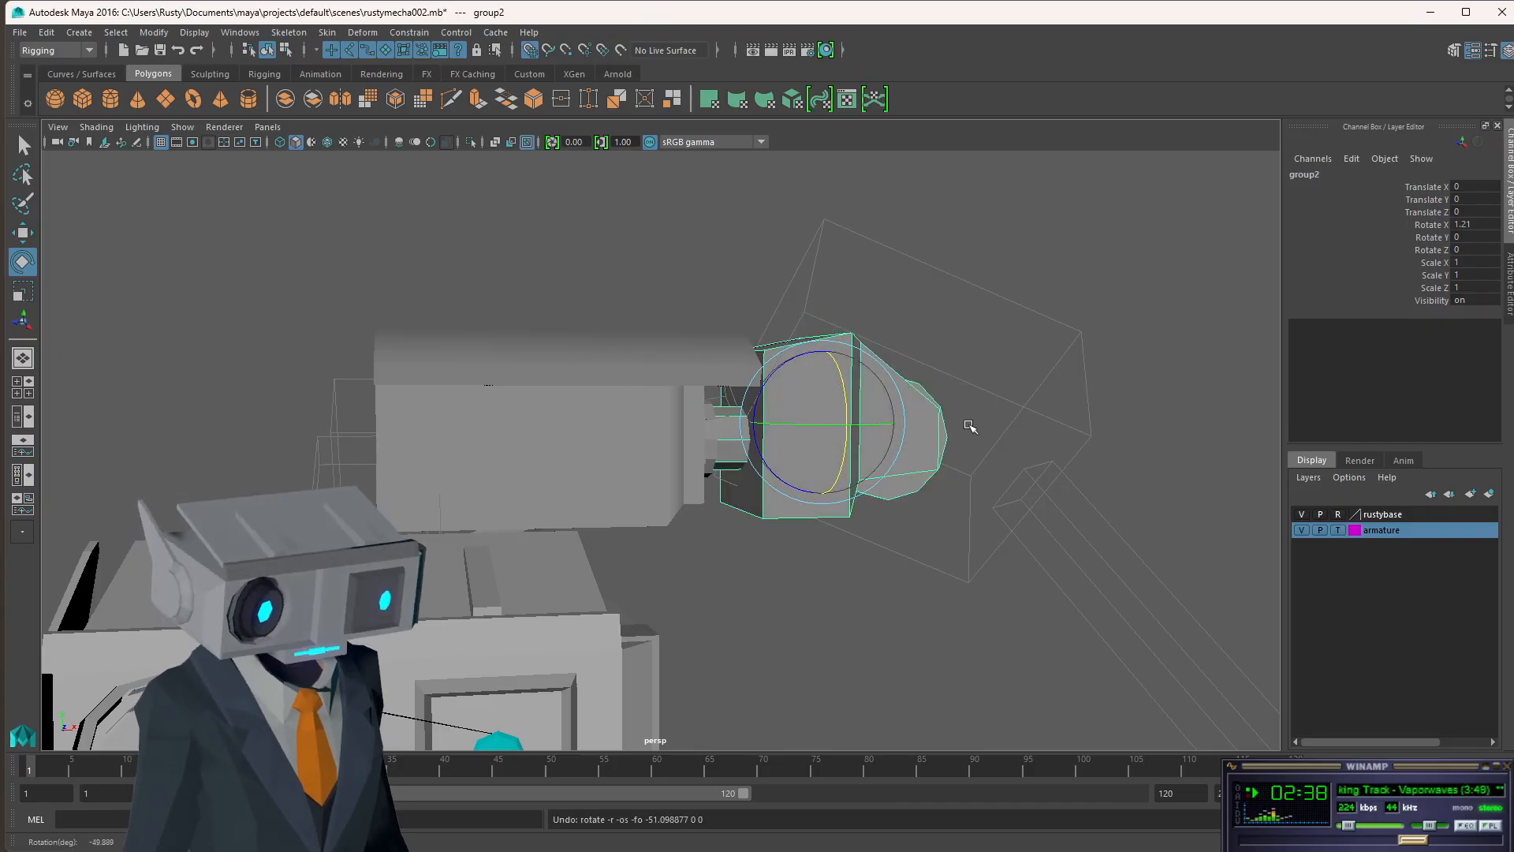
{"action": "left_click_drag", "start_coordinate": [970, 423], "coordinate": [788, 422], "text": "alt"}
{"action": "key", "text": "space"}
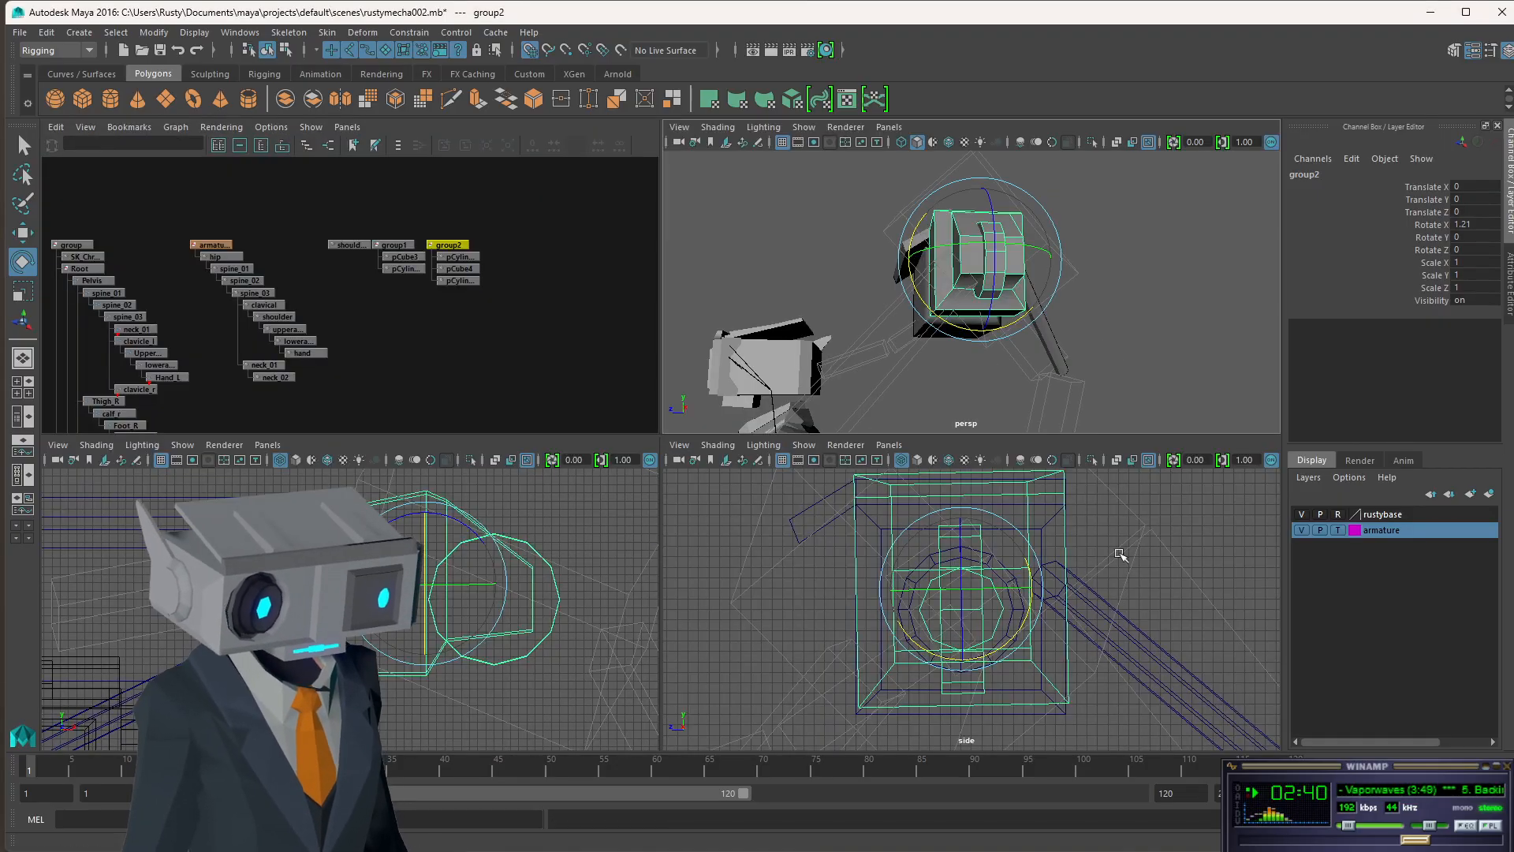
{"action": "key", "text": "space"}
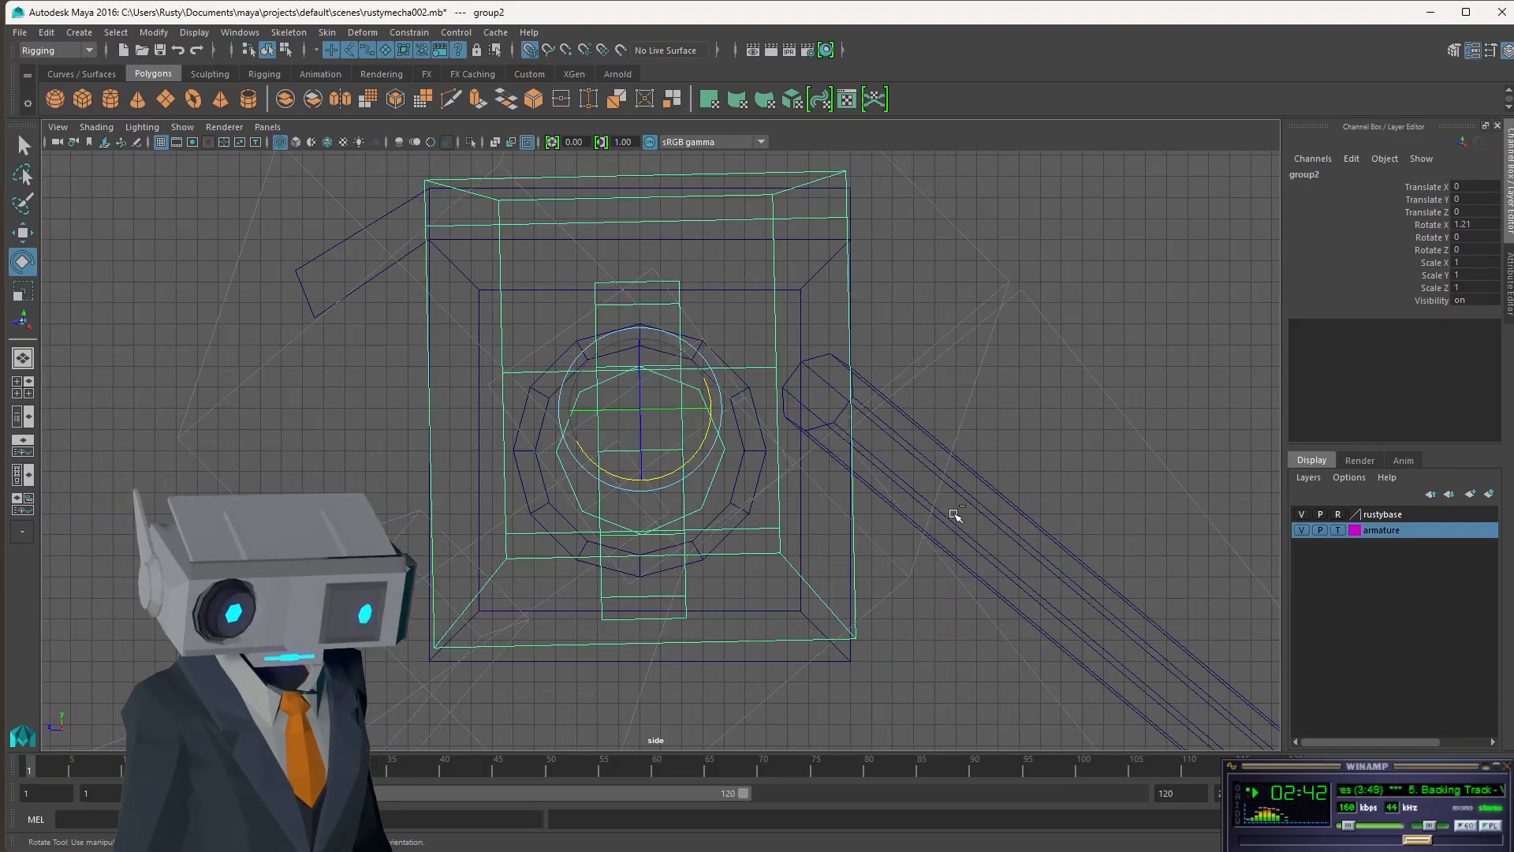
{"action": "key", "text": "ctrl+z"}
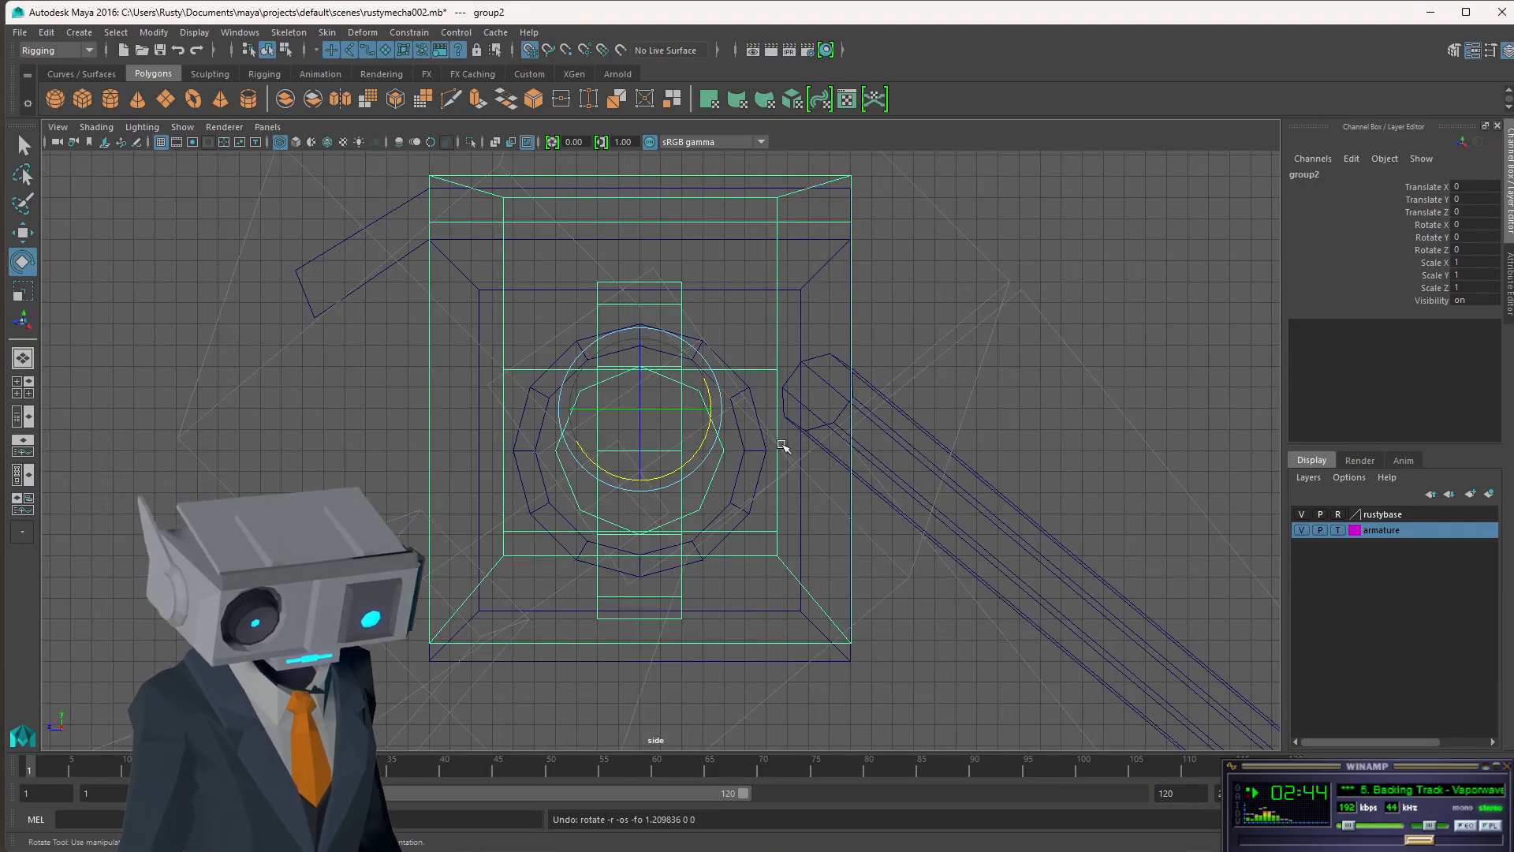
- Lower group2's pivot in the side view to the centre of the round connecting cylinder
{"action": "key", "text": "d"}
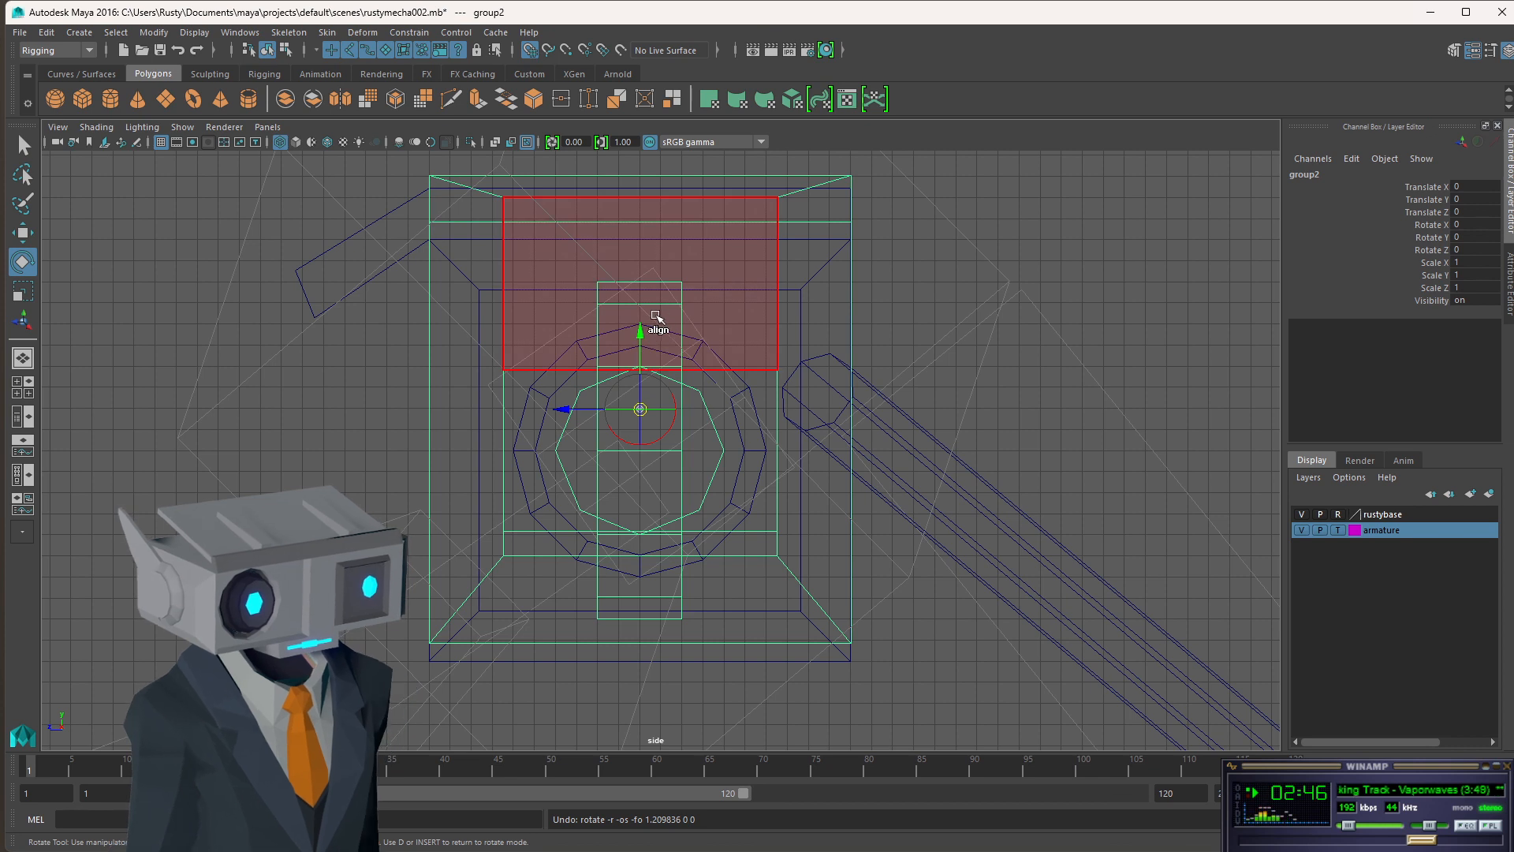
{"action": "left_click_drag", "start_coordinate": [641, 334], "coordinate": [630, 450]}
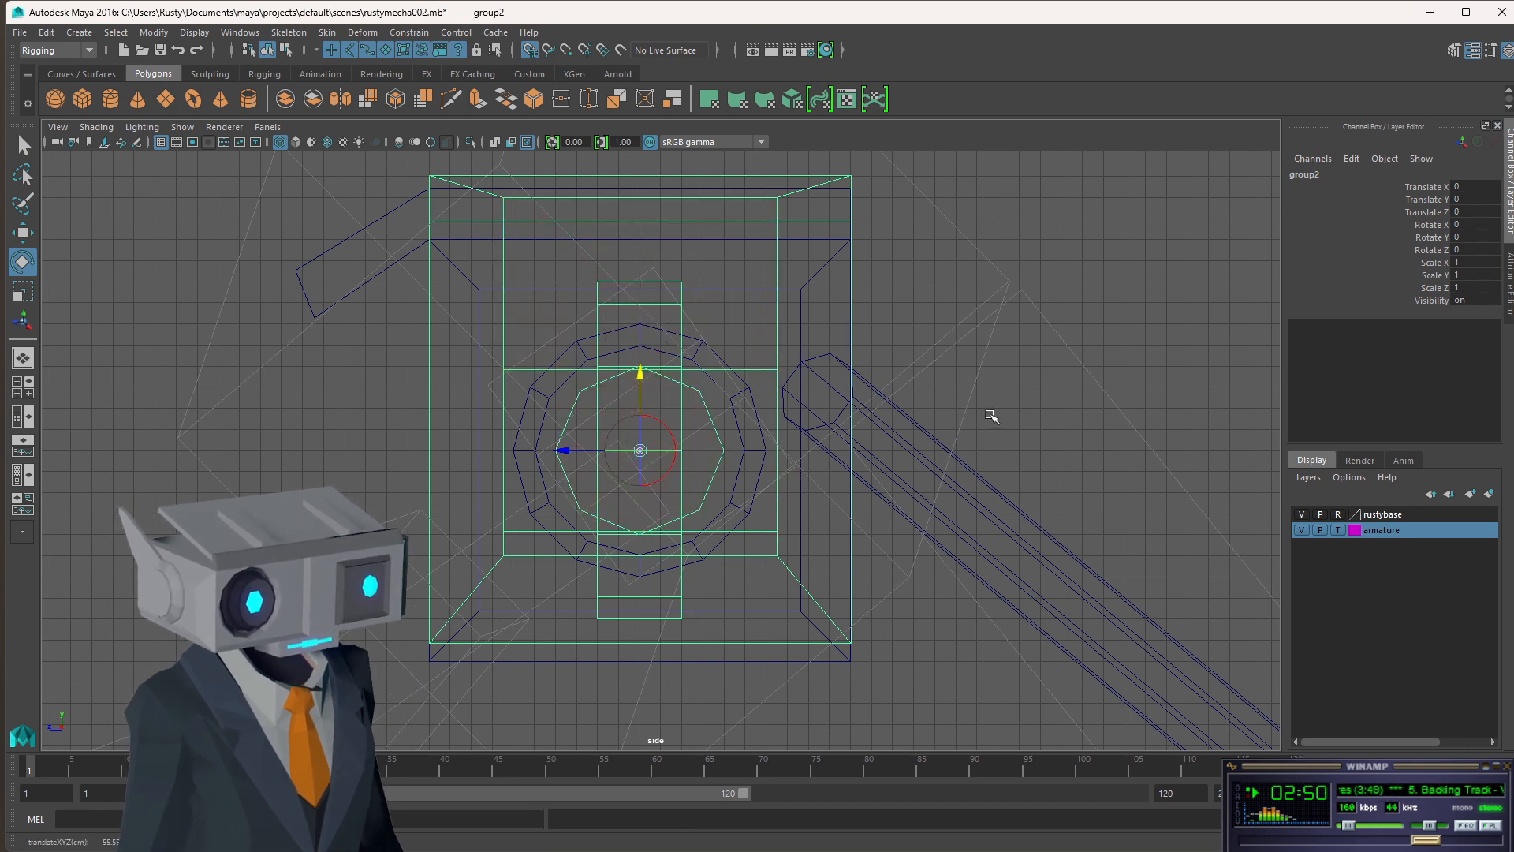
{"action": "key", "text": "d"}
{"action": "key", "text": "space"}
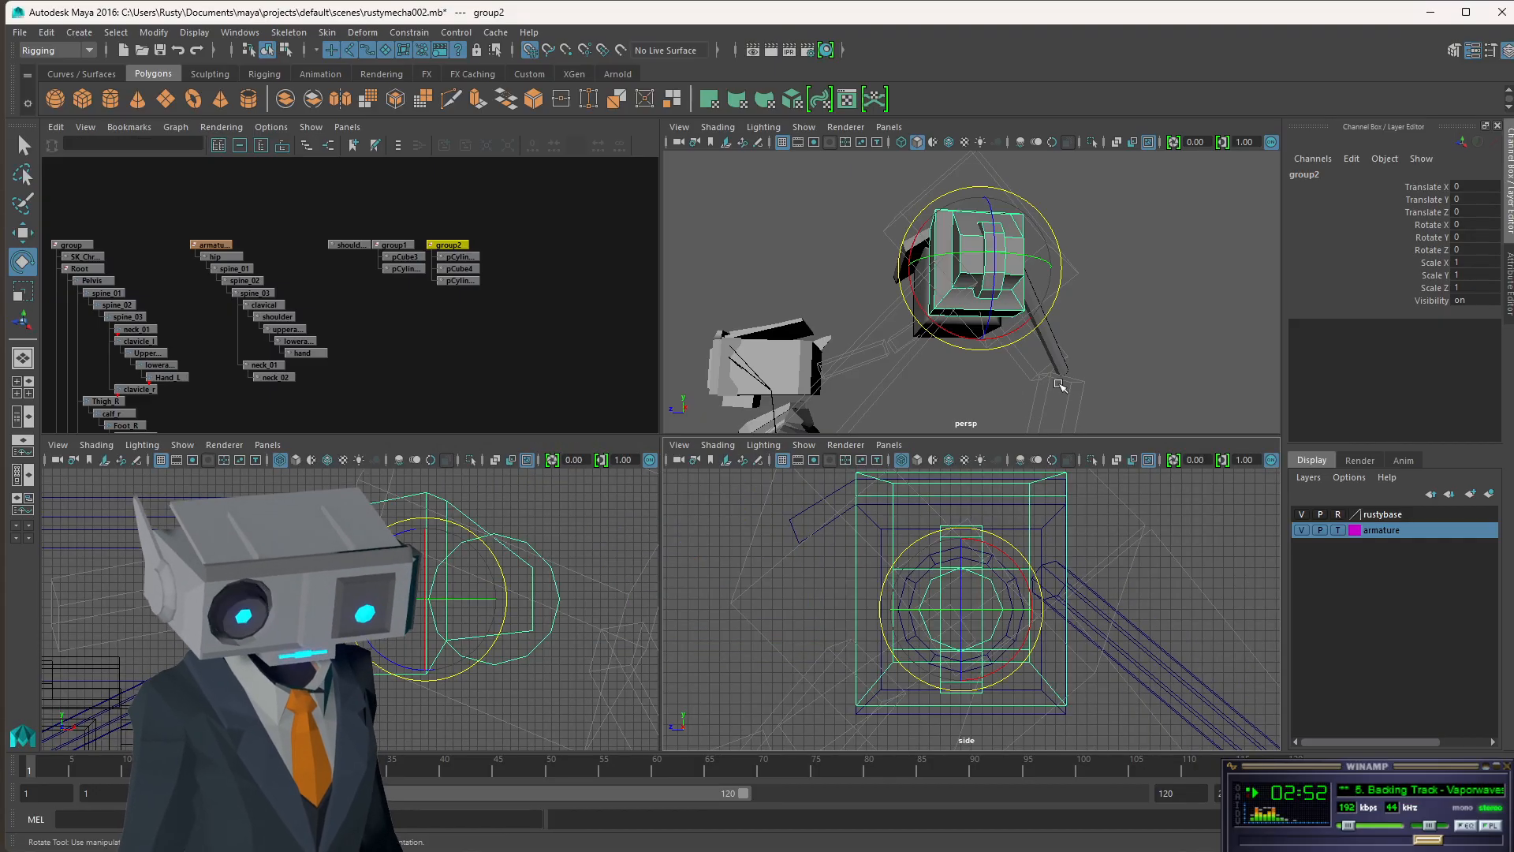
- Test how the shoulder group swivels about X around its adjusted pivot, undoing each trial rotation
{"action": "left_click_drag", "start_coordinate": [949, 313], "coordinate": [1070, 369], "text": "alt"}
{"action": "mouse_move", "coordinate": [1028, 275]}
{"action": "left_mouse_down"}
{"action": "mouse_move", "coordinate": [1030, 317]}
{"action": "mouse_move", "coordinate": [1028, 257]}
{"action": "mouse_move", "coordinate": [1048, 290]}
{"action": "left_mouse_up"}
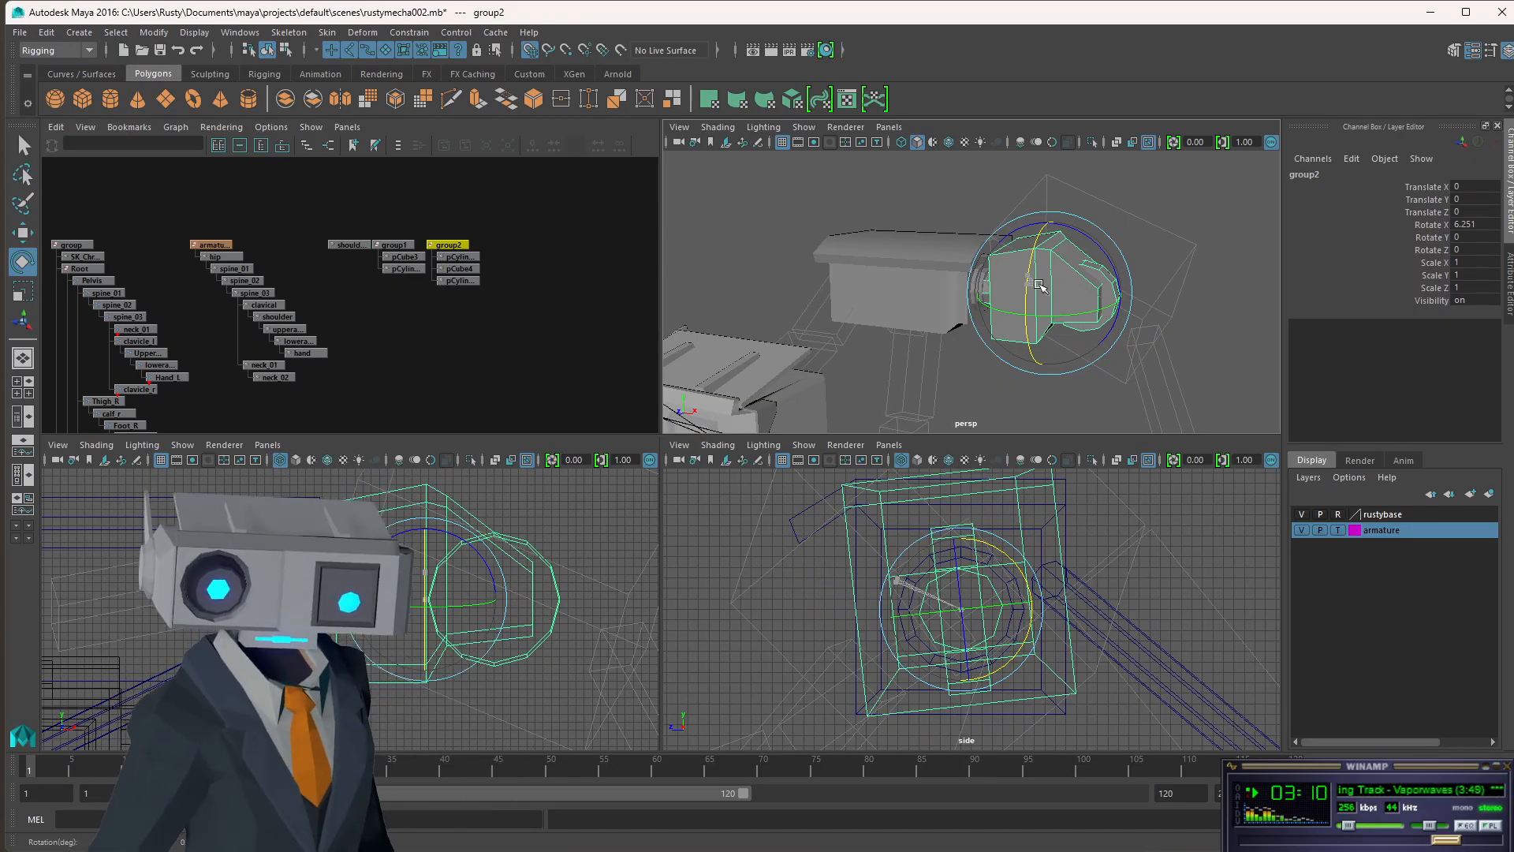
{"action": "left_click_drag", "start_coordinate": [1040, 286], "coordinate": [1087, 247]}
{"action": "key", "text": "ctrl+z"}
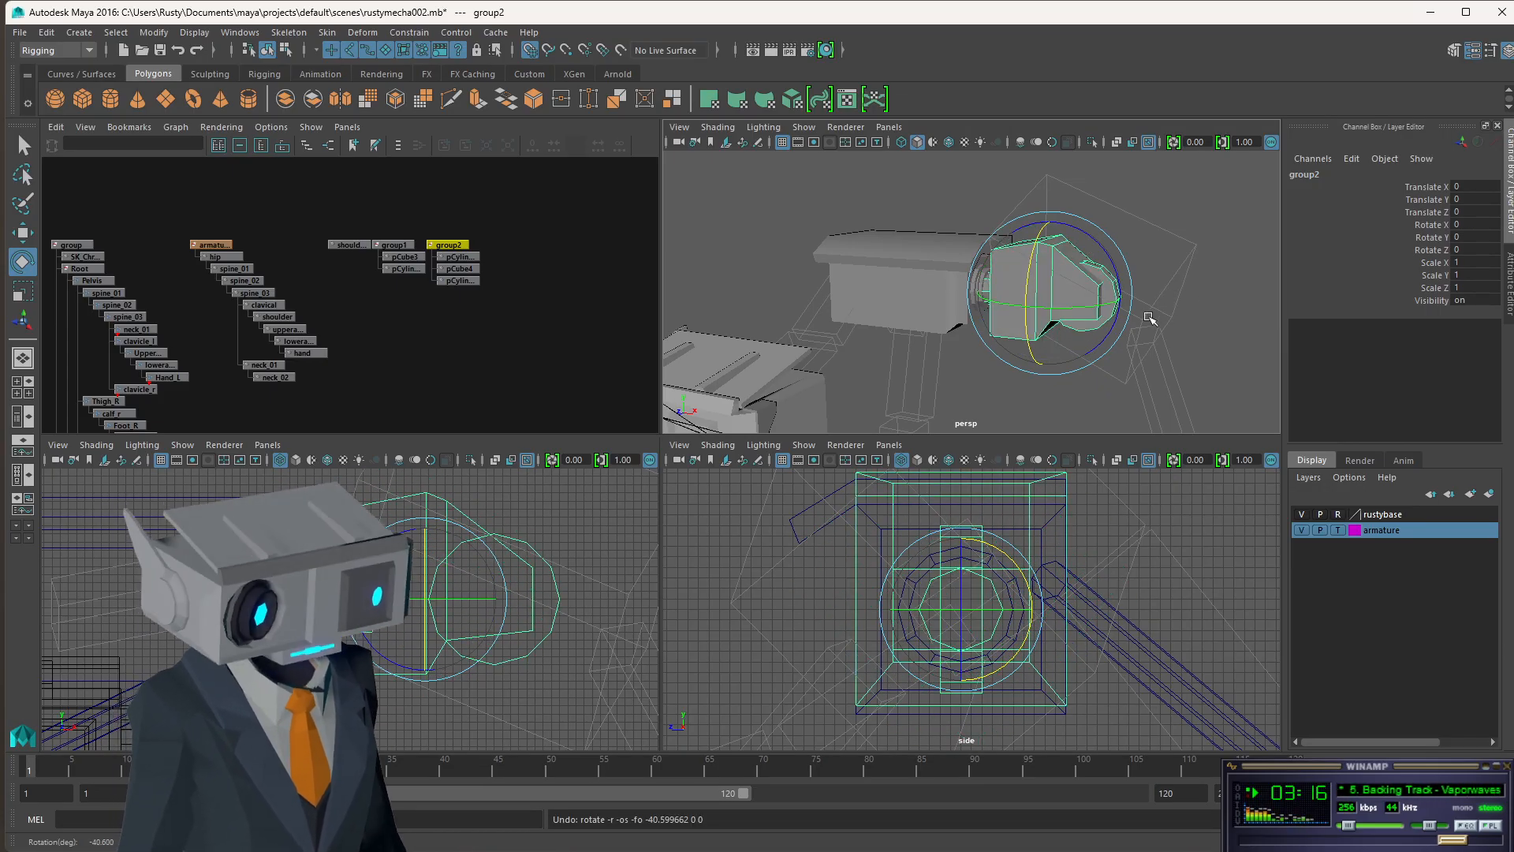
{"action": "left_click_drag", "start_coordinate": [925, 273], "coordinate": [985, 285], "text": "alt"}
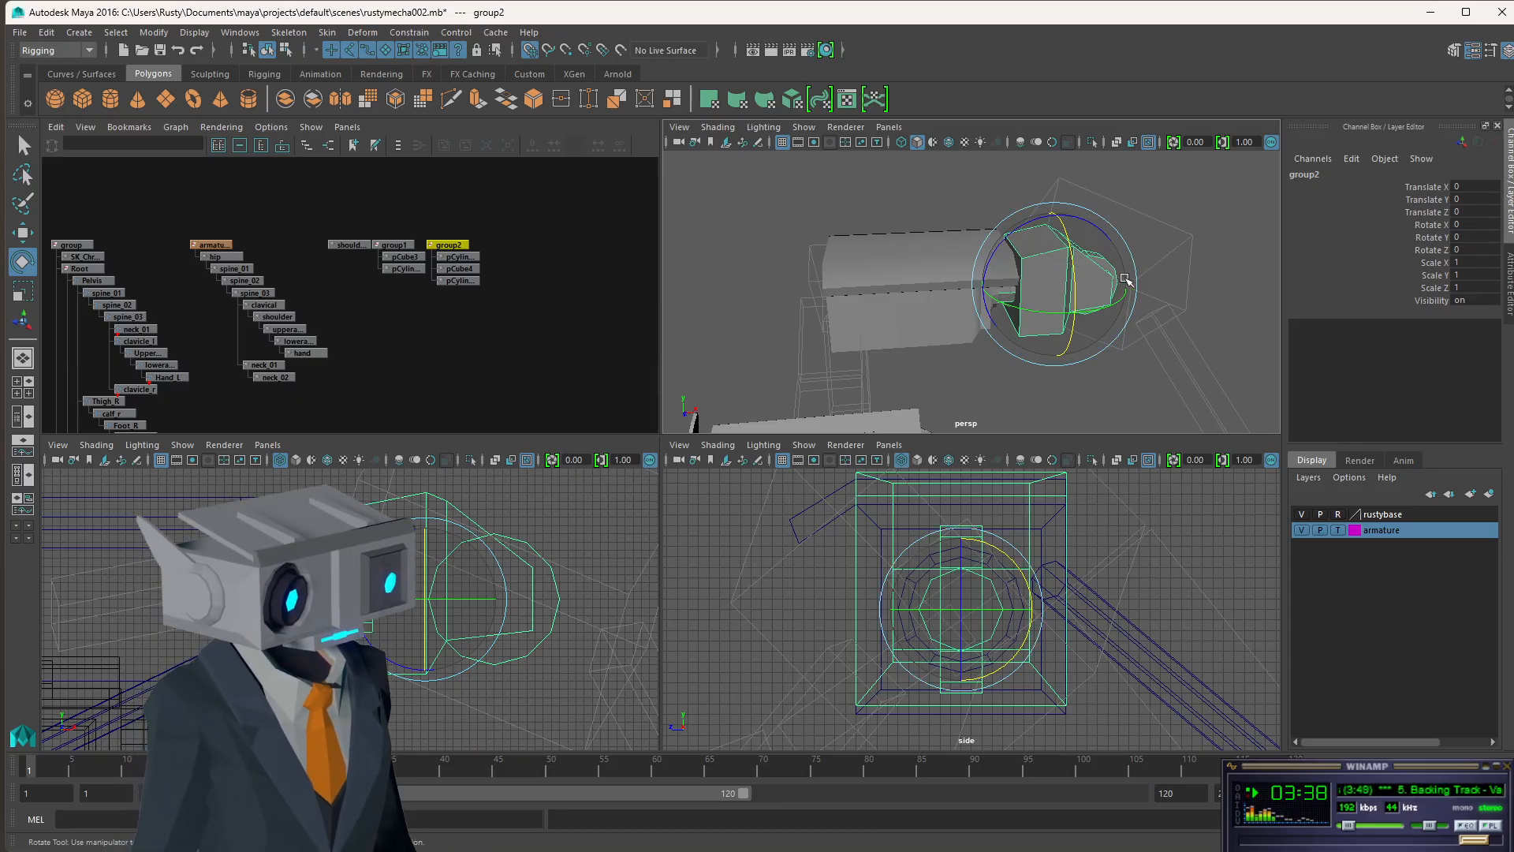
{"action": "left_click_drag", "start_coordinate": [1099, 287], "coordinate": [1023, 280], "text": "alt"}
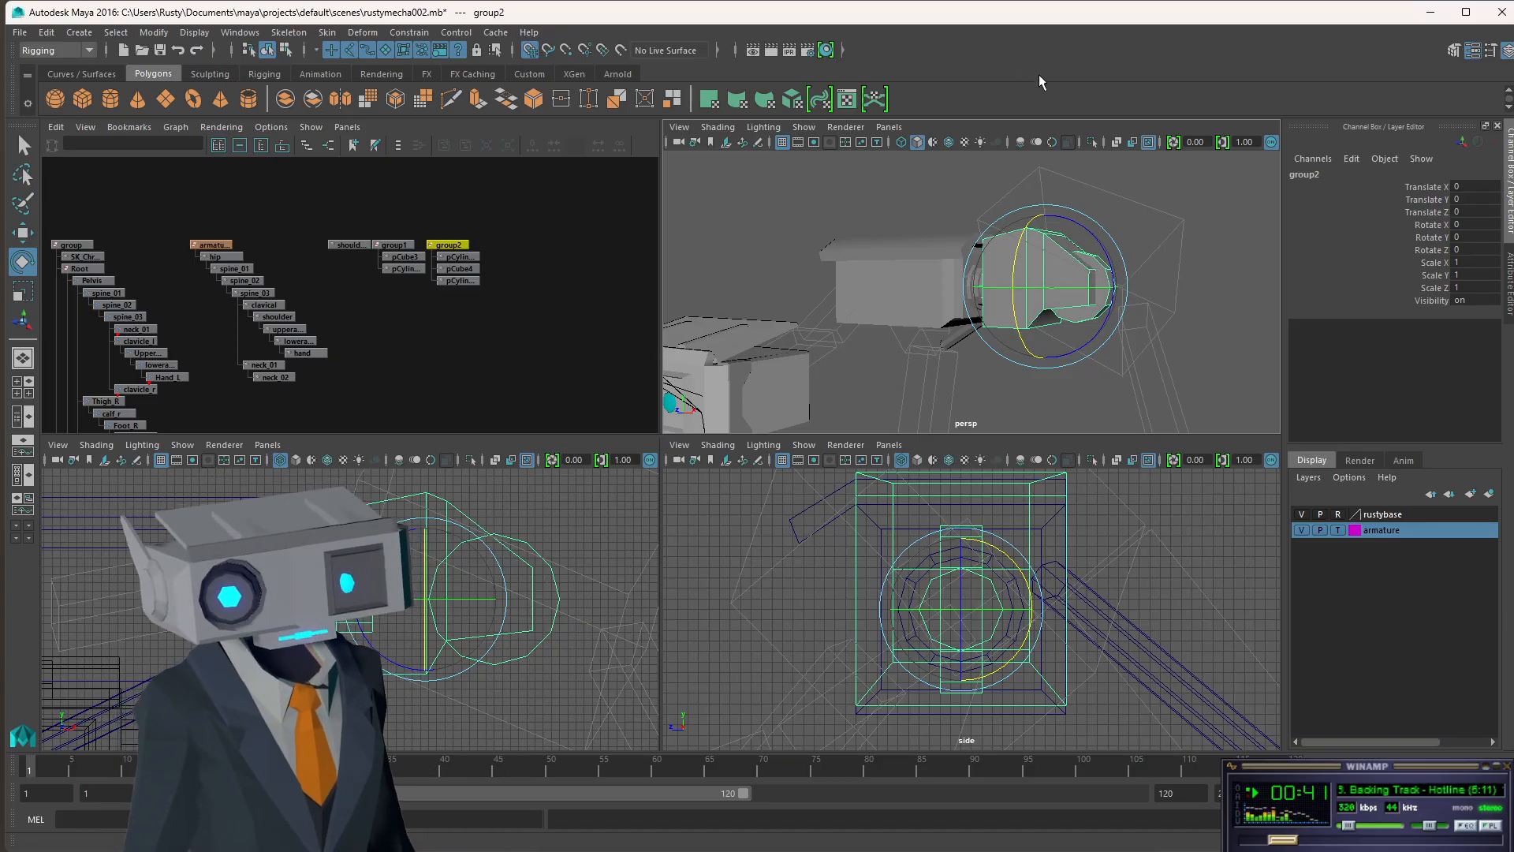
{"action": "mouse_move", "coordinate": [1081, 353]}
{"action": "left_mouse_down", "text": "alt"}
{"action": "mouse_move", "coordinate": [1134, 357]}
{"action": "mouse_move", "coordinate": [1055, 284]}
{"action": "mouse_move", "coordinate": [1029, 342]}
{"action": "mouse_move", "coordinate": [1075, 343]}
{"action": "left_mouse_up", "text": "alt"}
{"action": "key", "text": "ctrl+z"}
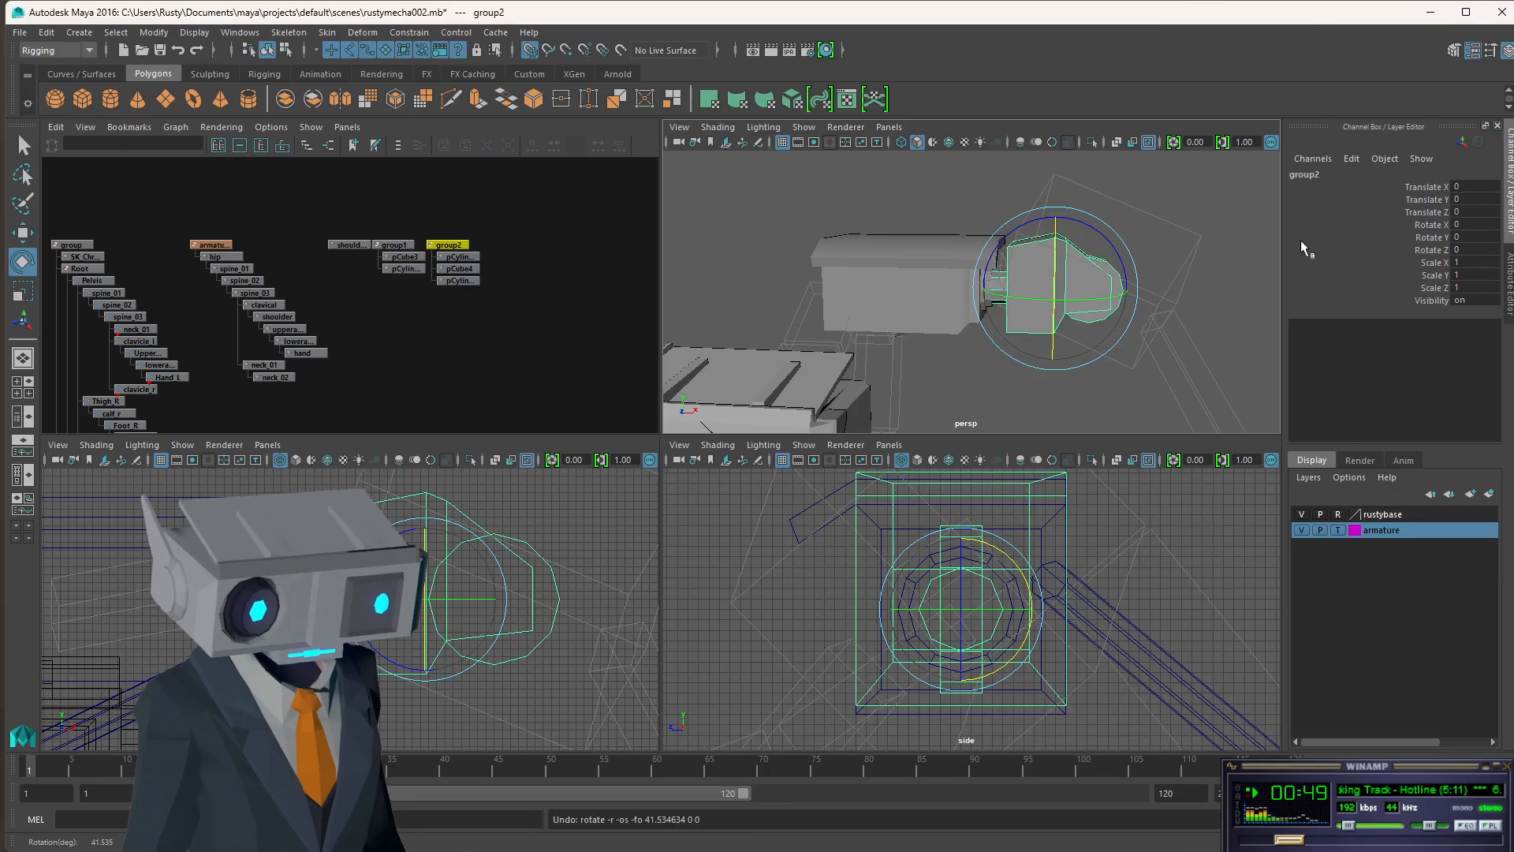
- Rename group2 as shoulder_grp
{"action": "double_click", "coordinate": [1310, 174]}
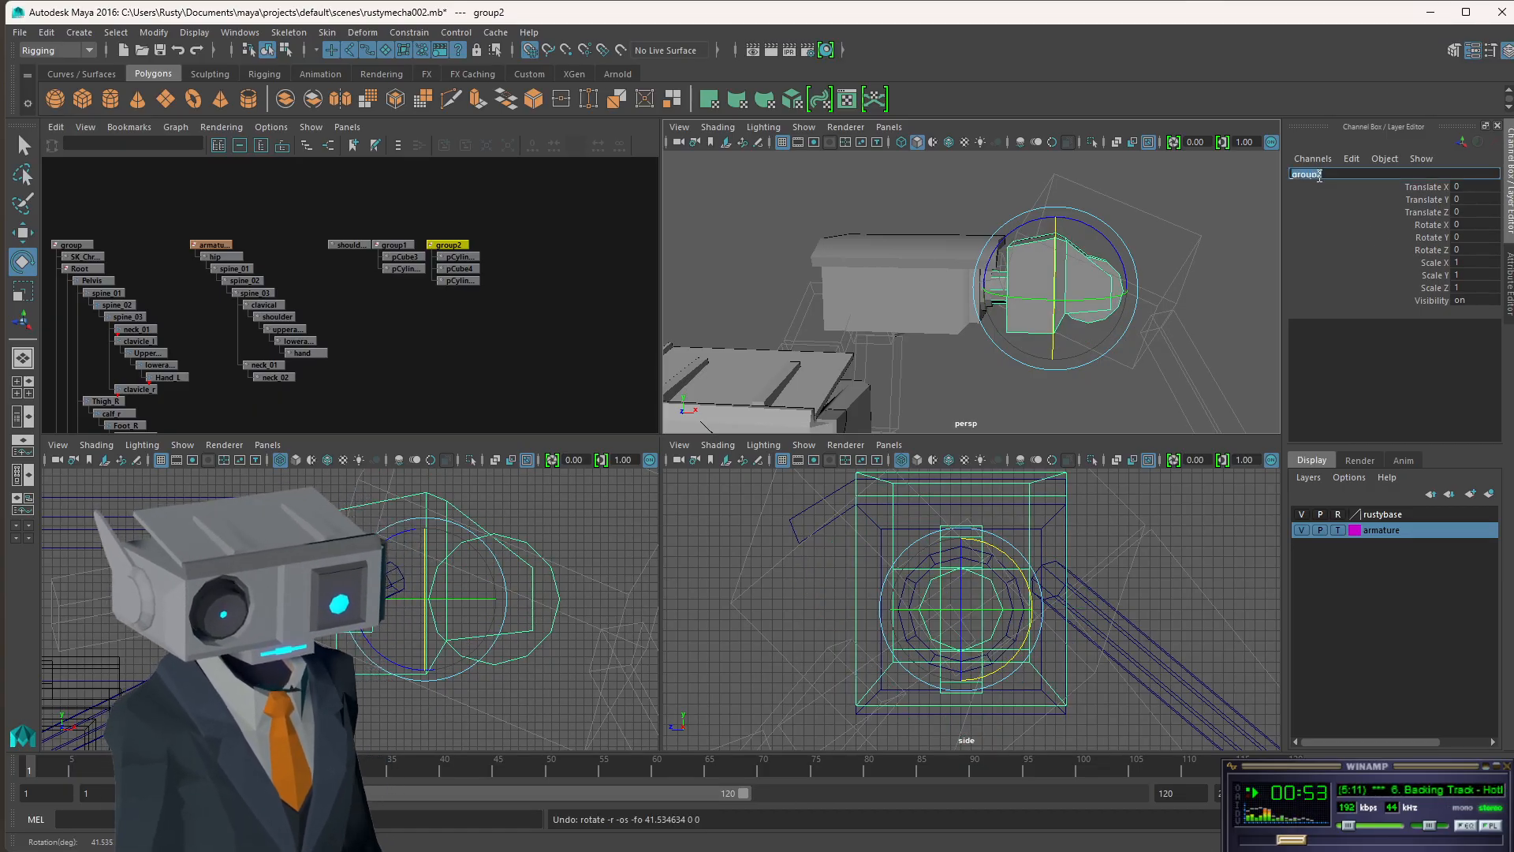
{"action": "type", "text": "shoulder"}
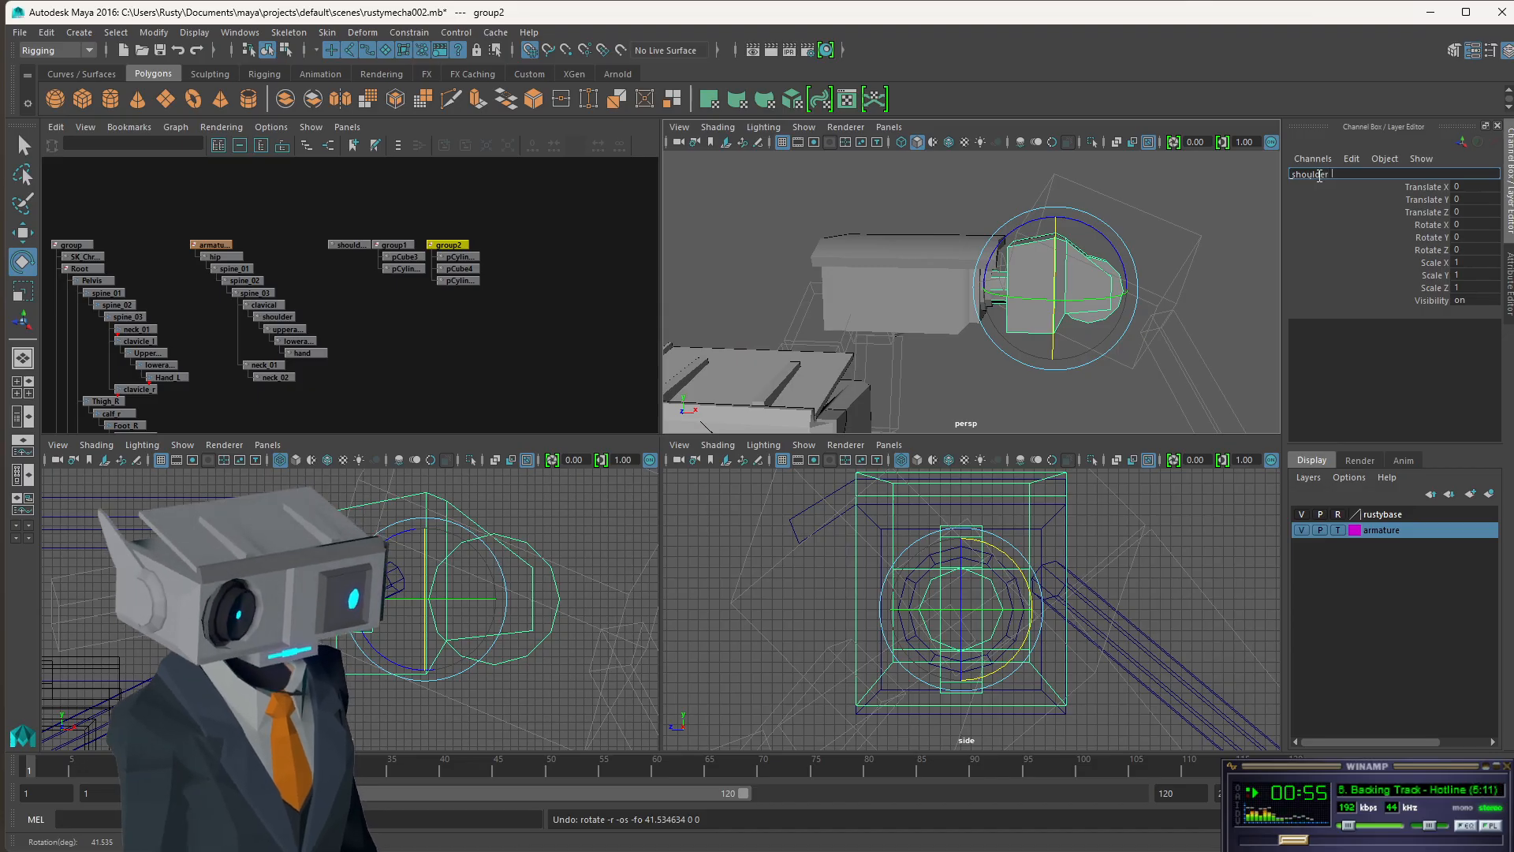
{"action": "type", "text": "_grp"}
{"action": "key", "text": "Return"}
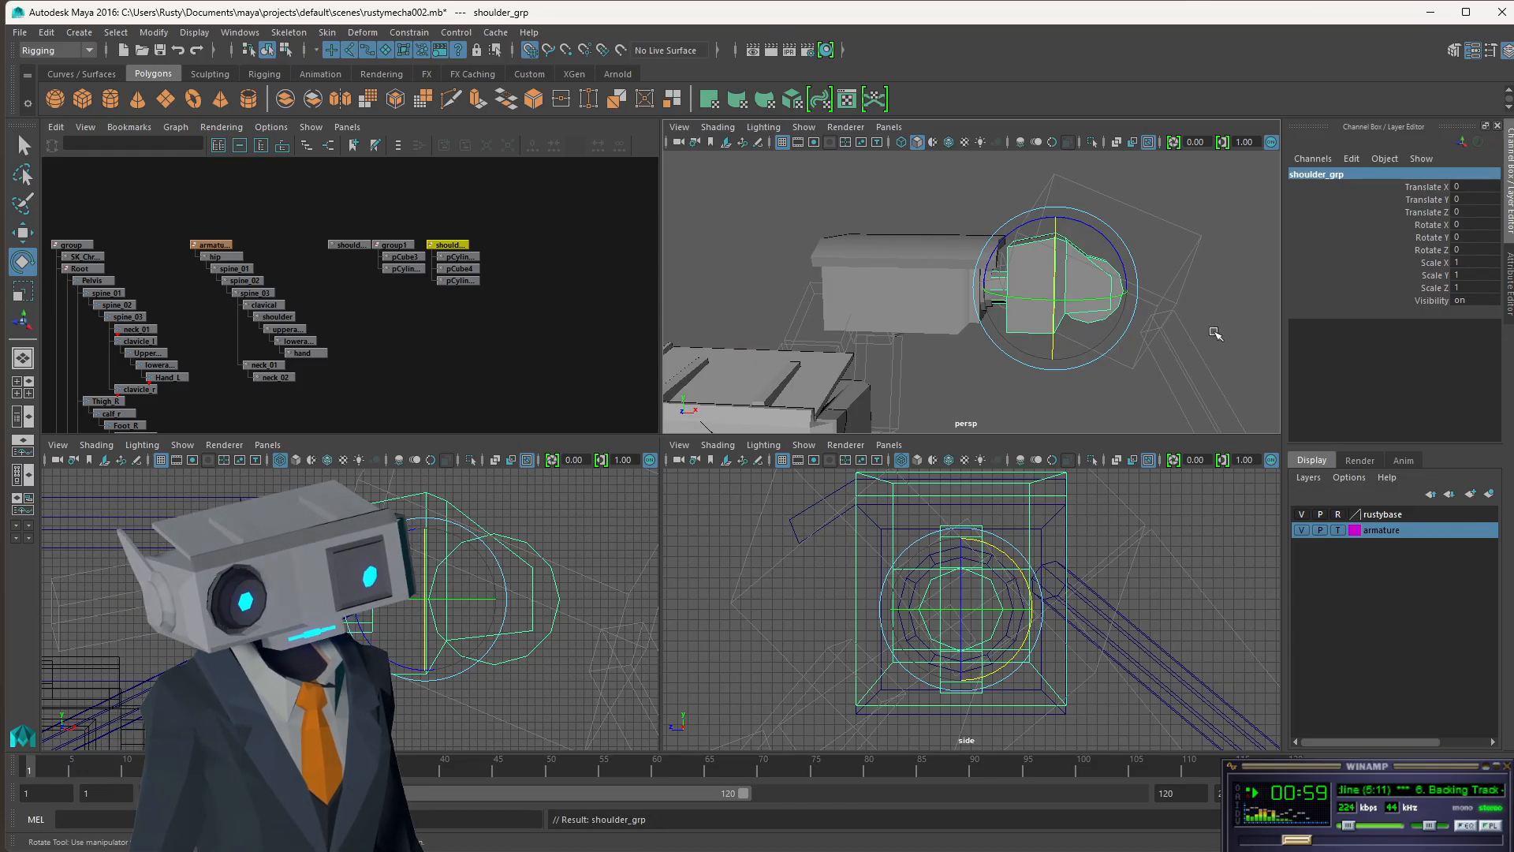
- Switch to the GundamIBO-frame.png reference image and study its shoulder design against the modelled shoulder
{"action": "left_click_drag", "start_coordinate": [1215, 334], "coordinate": [1118, 311], "text": "alt"}
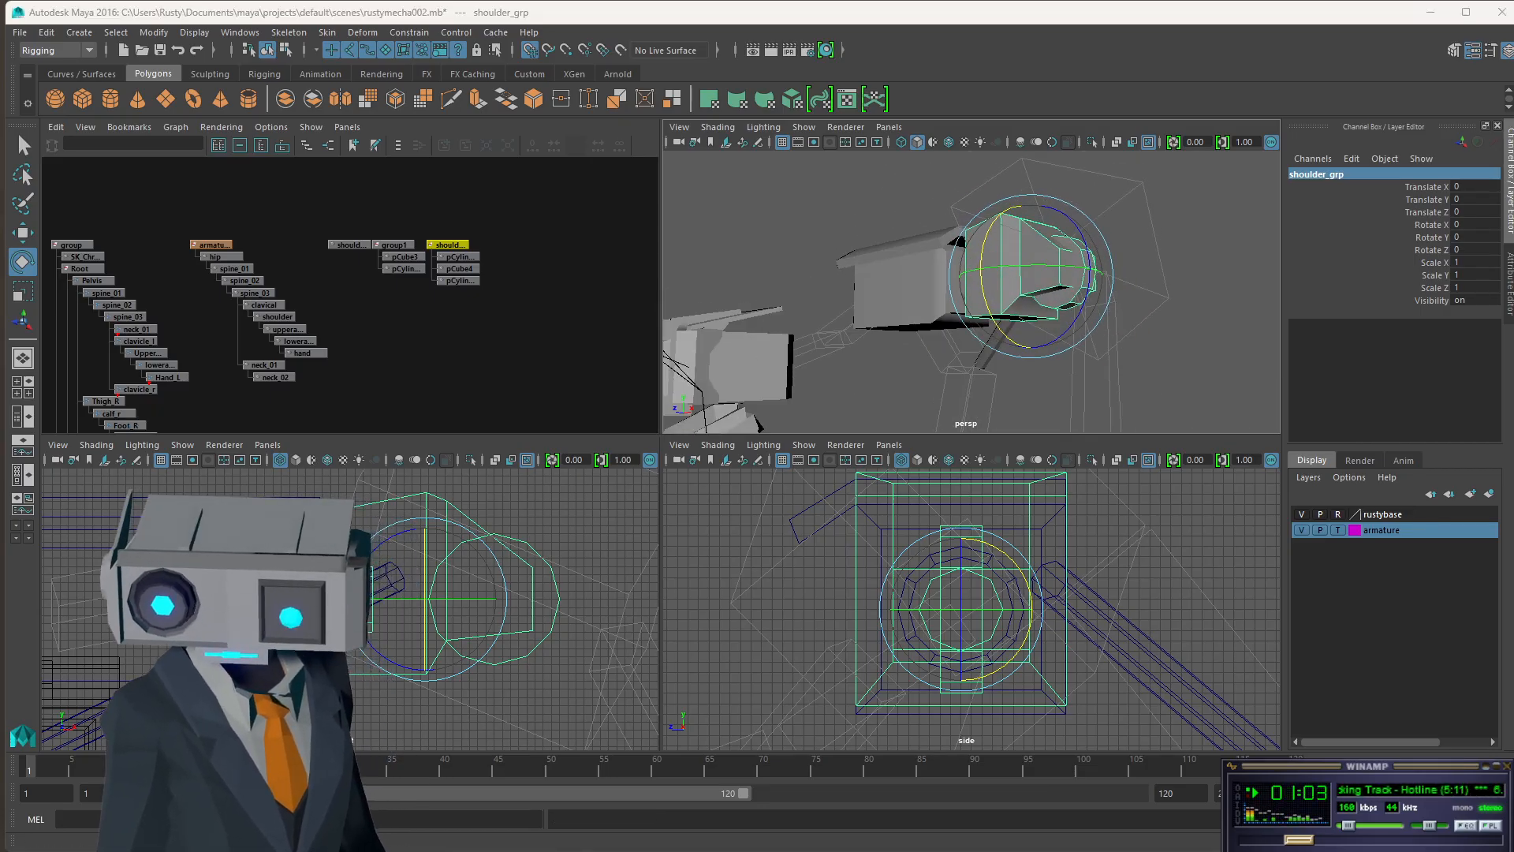
{"action": "key", "text": "alt+Tab"}
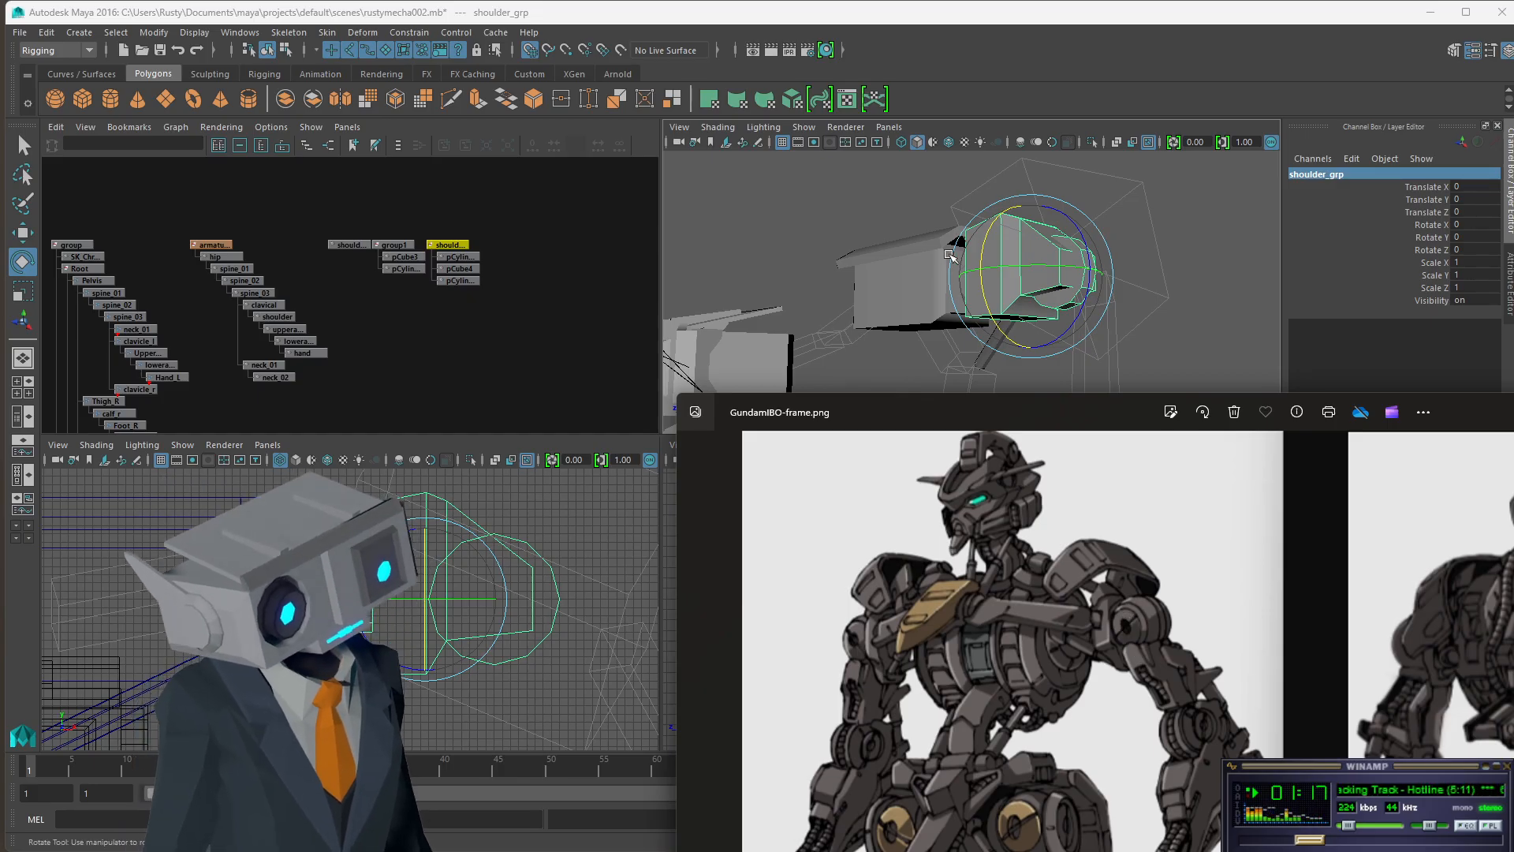
{"action": "left_click", "coordinate": [451, 321]}
- Show the side view in shaded display and select the outer round cylinder at the end of the shoulder
{"action": "left_click", "coordinate": [459, 257]}
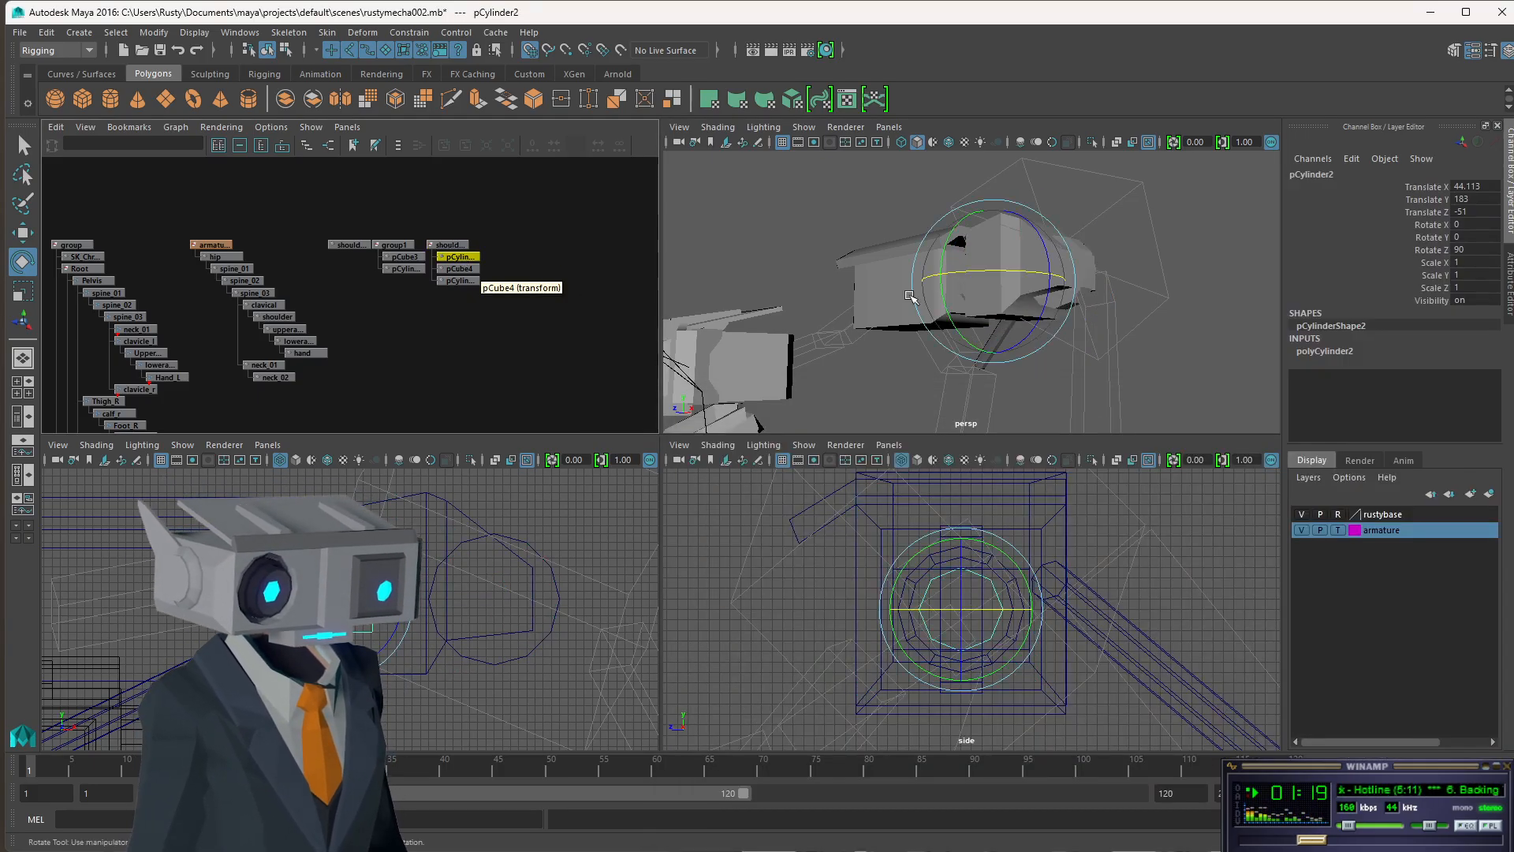
{"action": "scroll", "coordinate": [1031, 627], "scroll_direction": "down", "scroll_amount": 5}
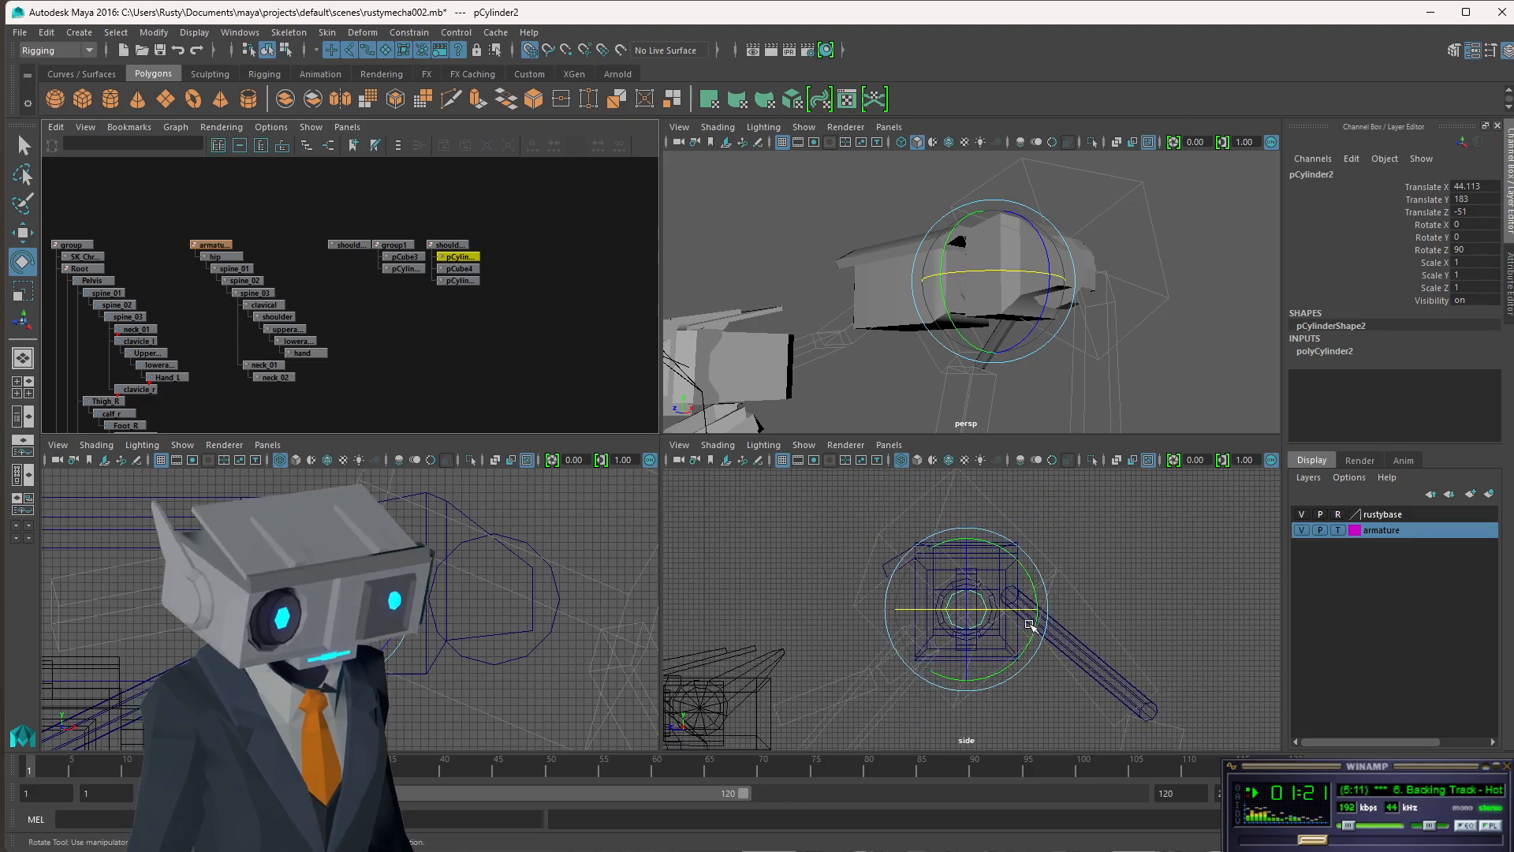
{"action": "scroll", "coordinate": [1026, 628], "scroll_direction": "up", "scroll_amount": 5}
{"action": "key", "text": "5"}
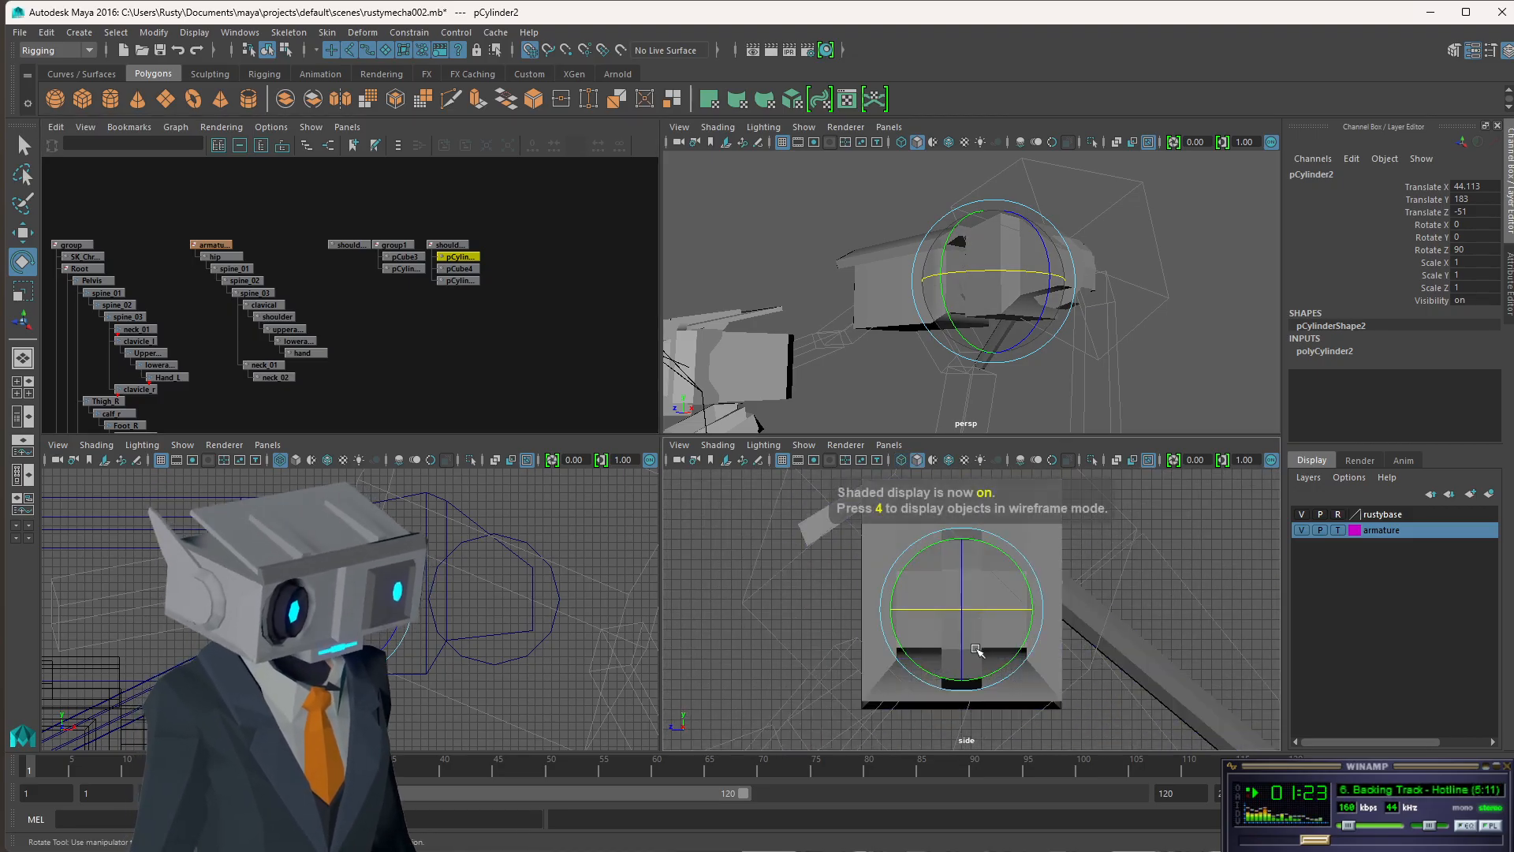
{"action": "key", "text": "q"}
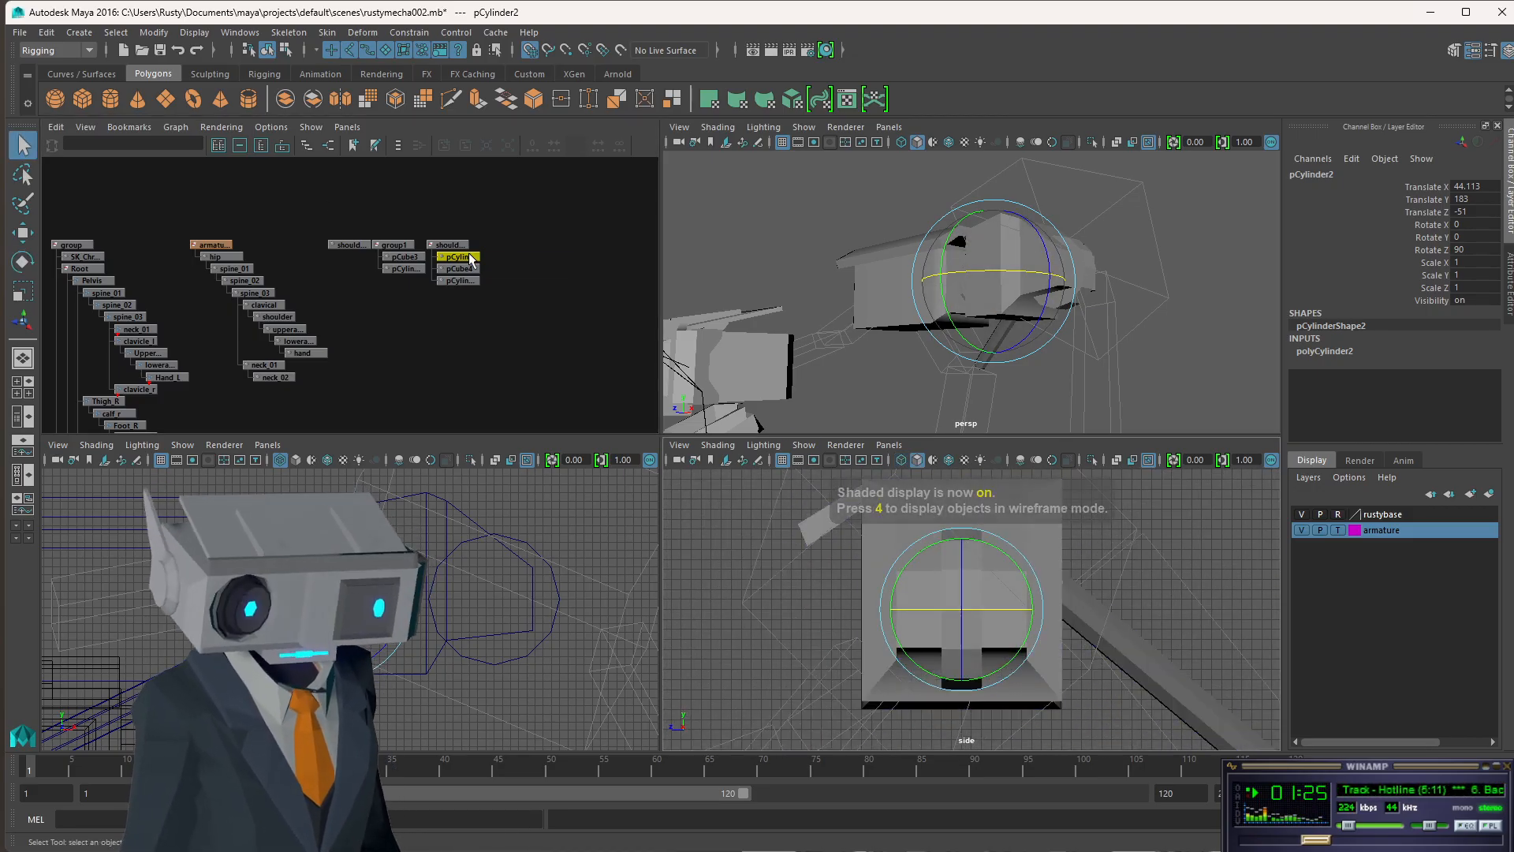
{"action": "left_click", "coordinate": [471, 258]}
{"action": "left_click", "coordinate": [962, 621]}
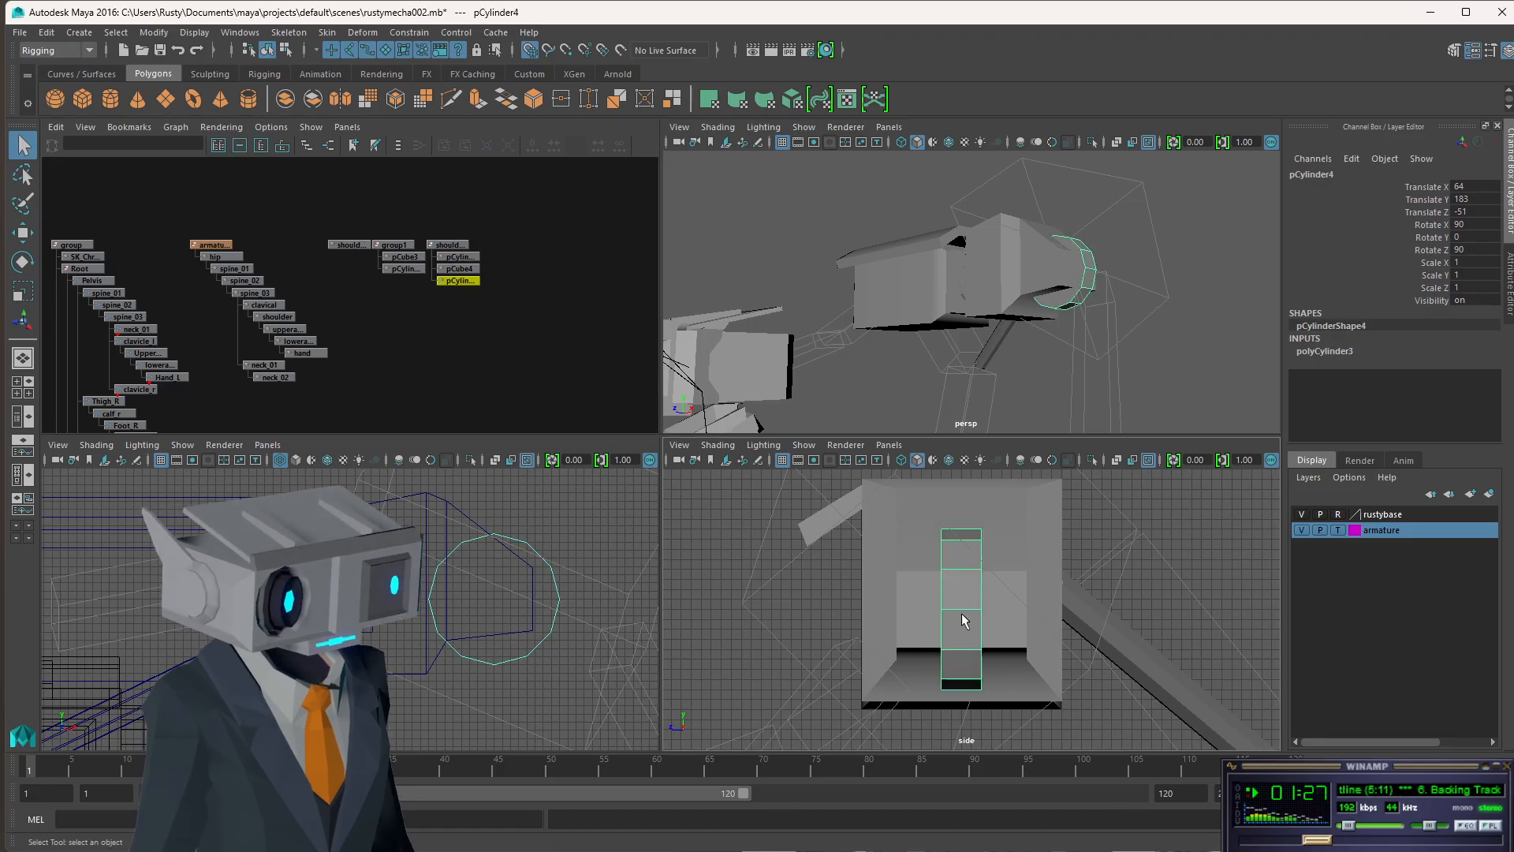
- Set the outer shoulder cylinder's height to 10
{"action": "left_click", "coordinate": [1337, 353]}
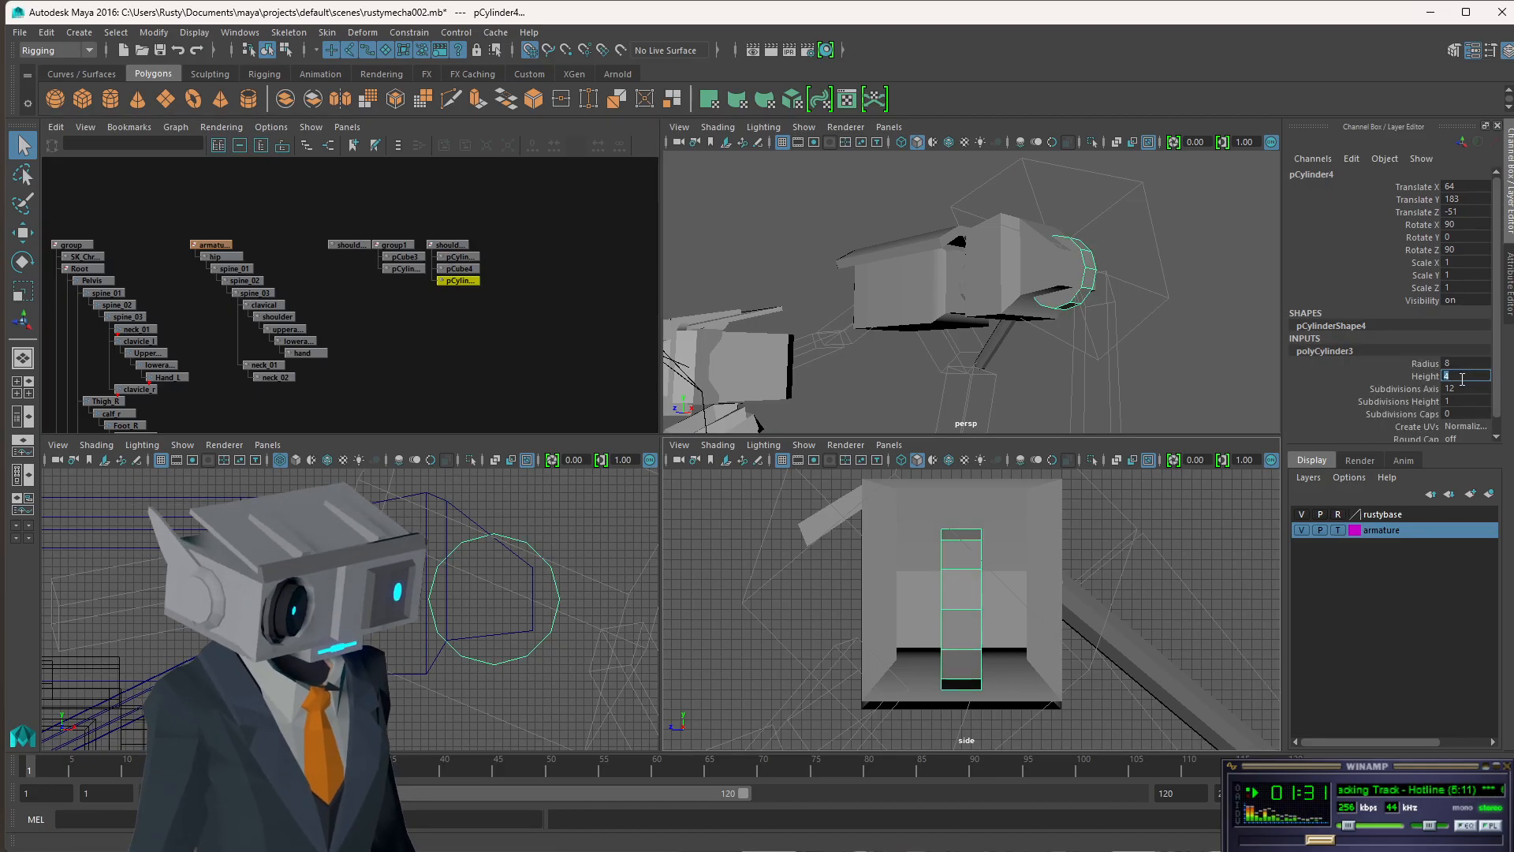
{"action": "key", "text": "Return"}
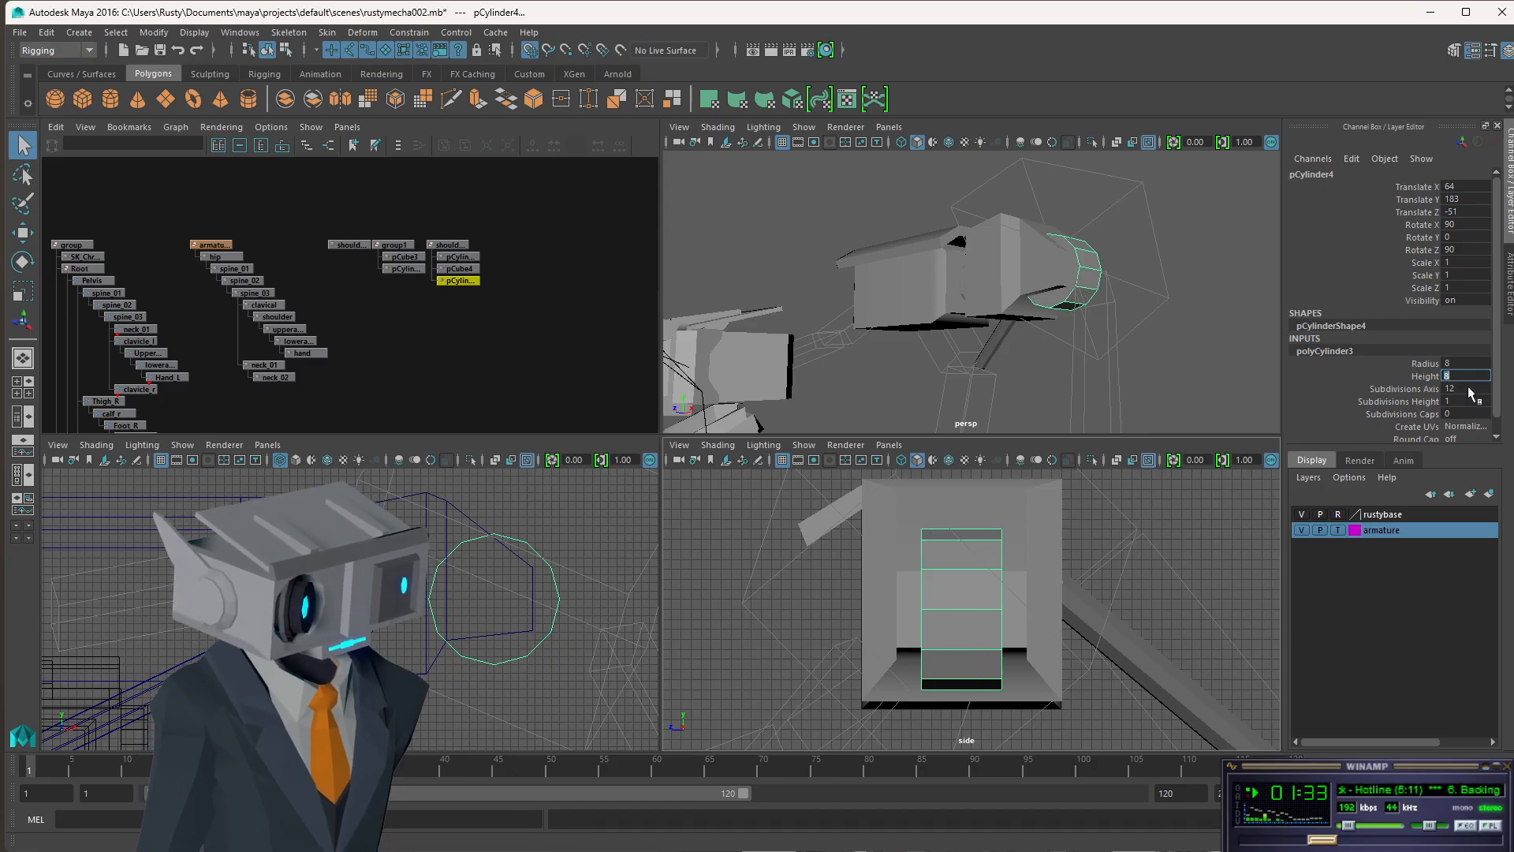
{"action": "type", "text": "1"}
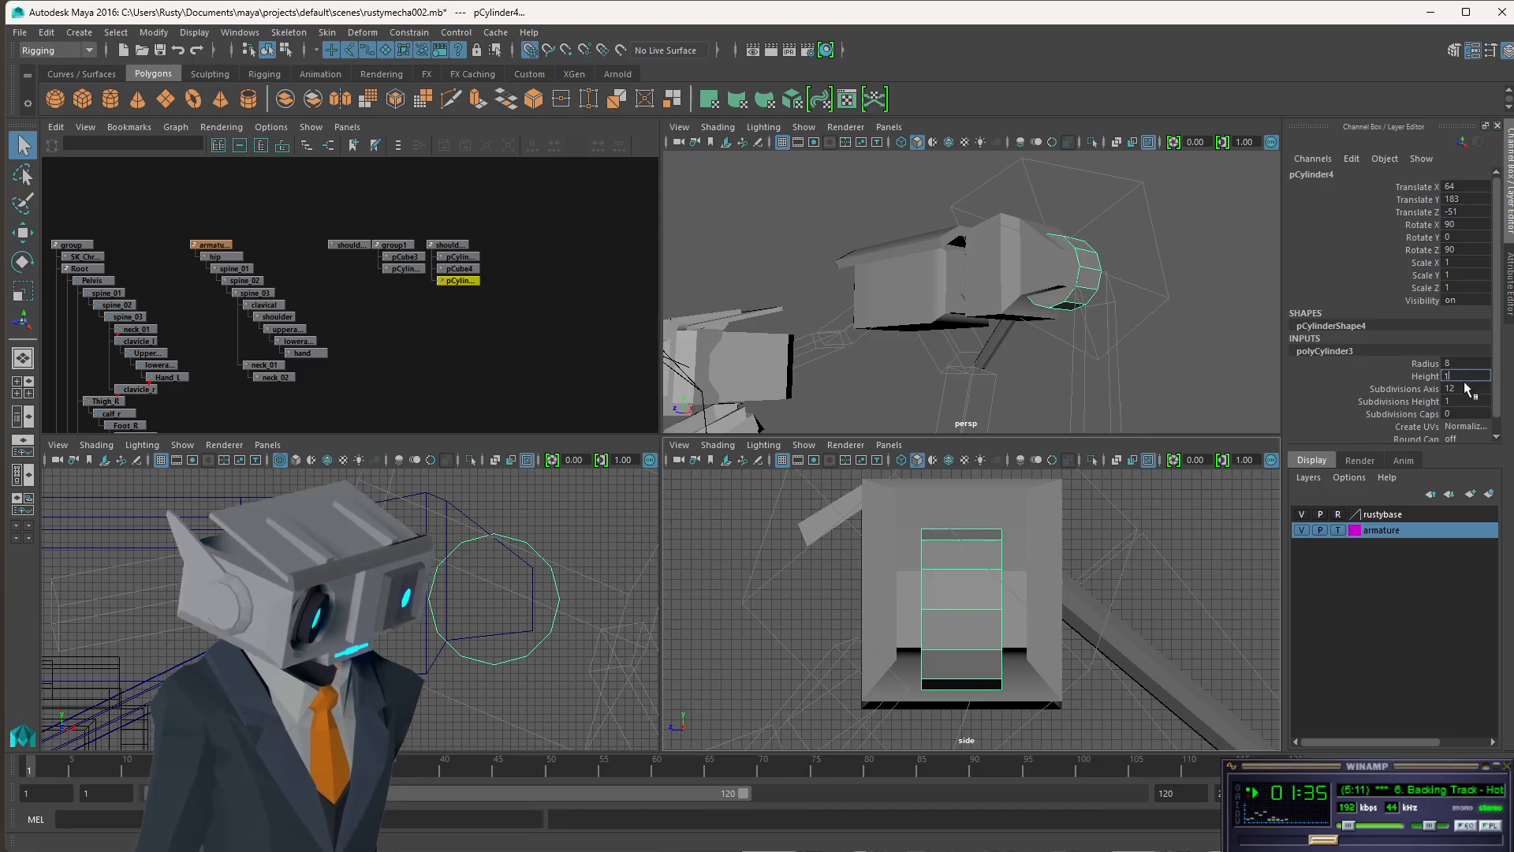
{"action": "type", "text": "0"}
{"action": "key", "text": "Return"}
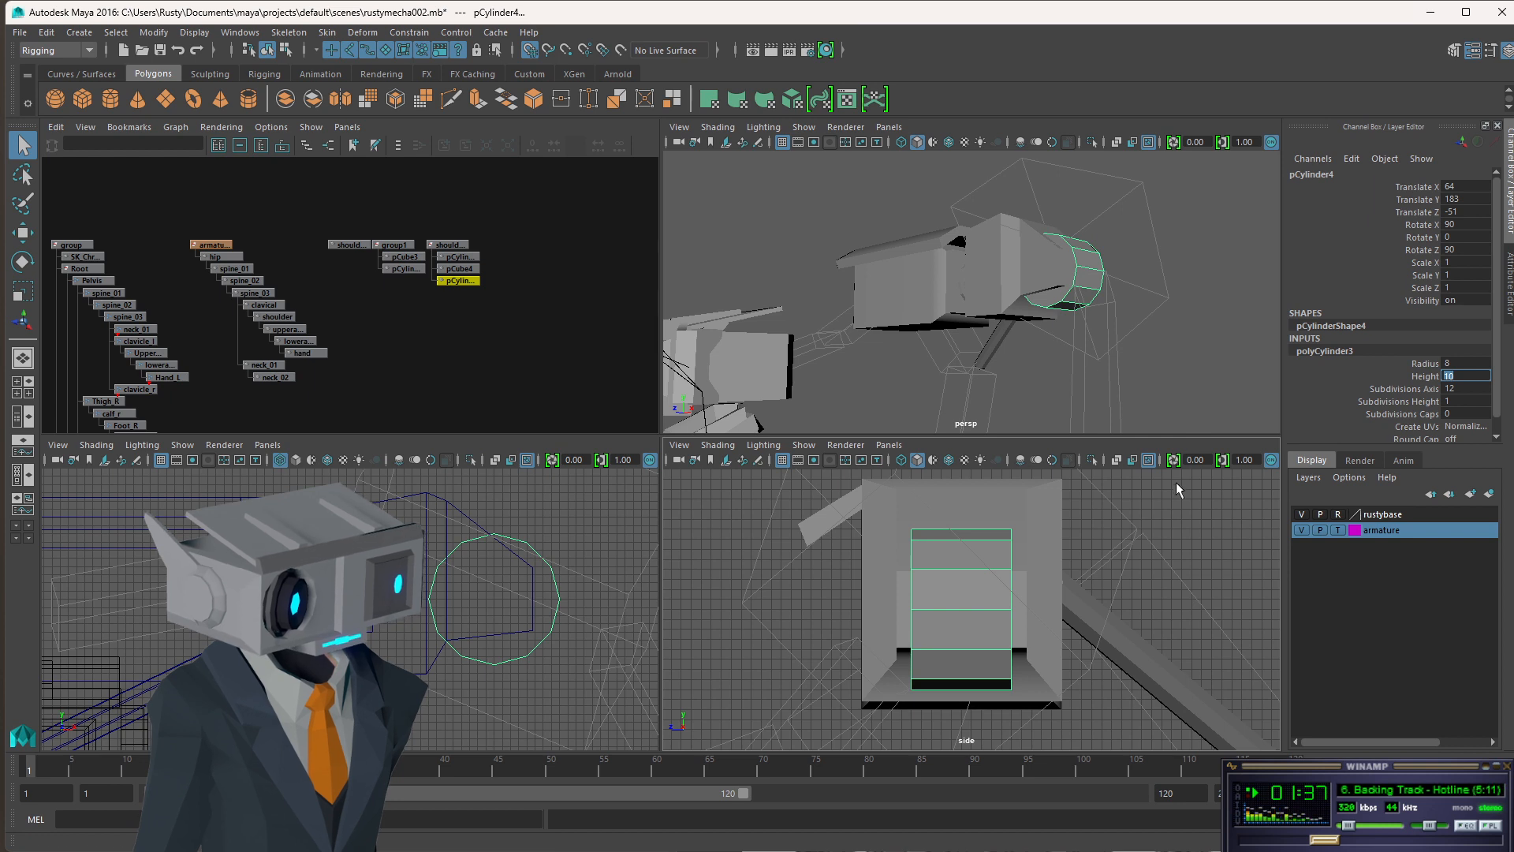
- Scale the shoulder block's four middle vertices wider along Z in the side view, and return to object selection
{"action": "left_click", "coordinate": [896, 613]}
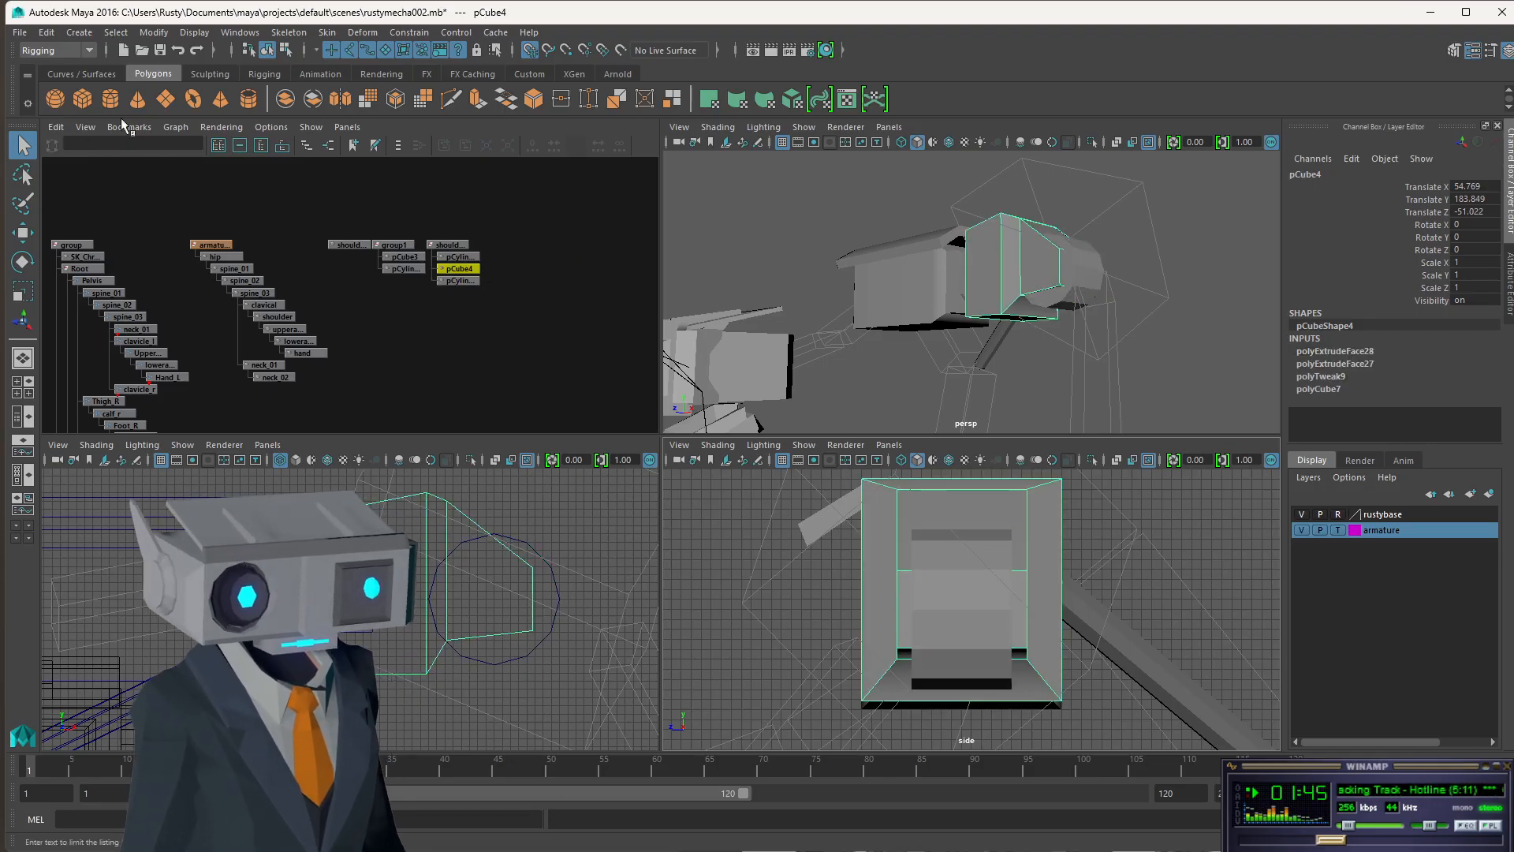
{"action": "left_click", "coordinate": [286, 49]}
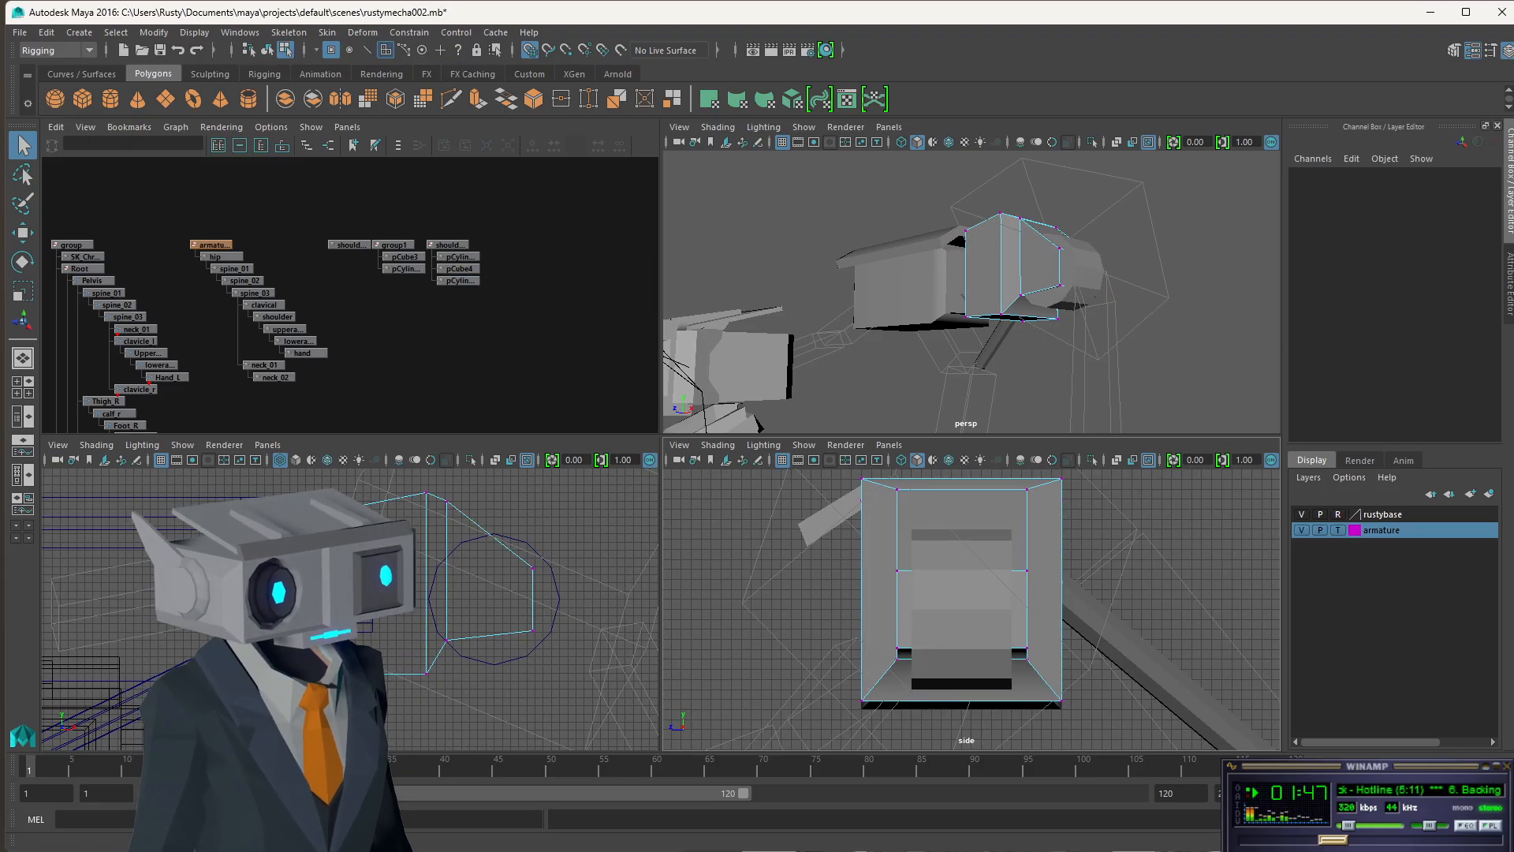
{"action": "left_click_drag", "start_coordinate": [464, 483], "coordinate": [442, 672]}
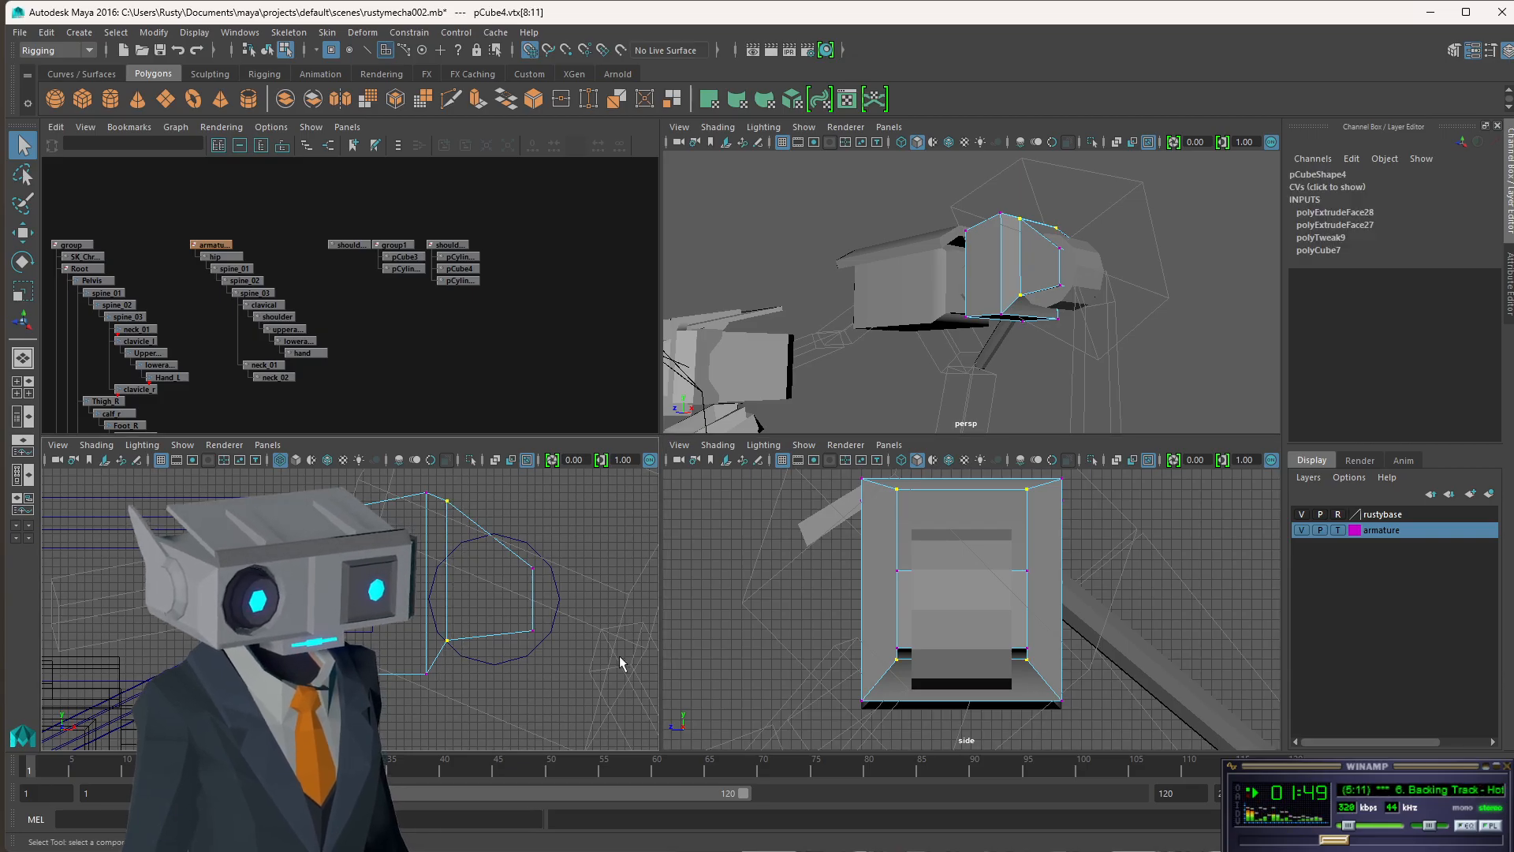
{"action": "key", "text": "r"}
{"action": "left_click", "coordinate": [972, 584]}
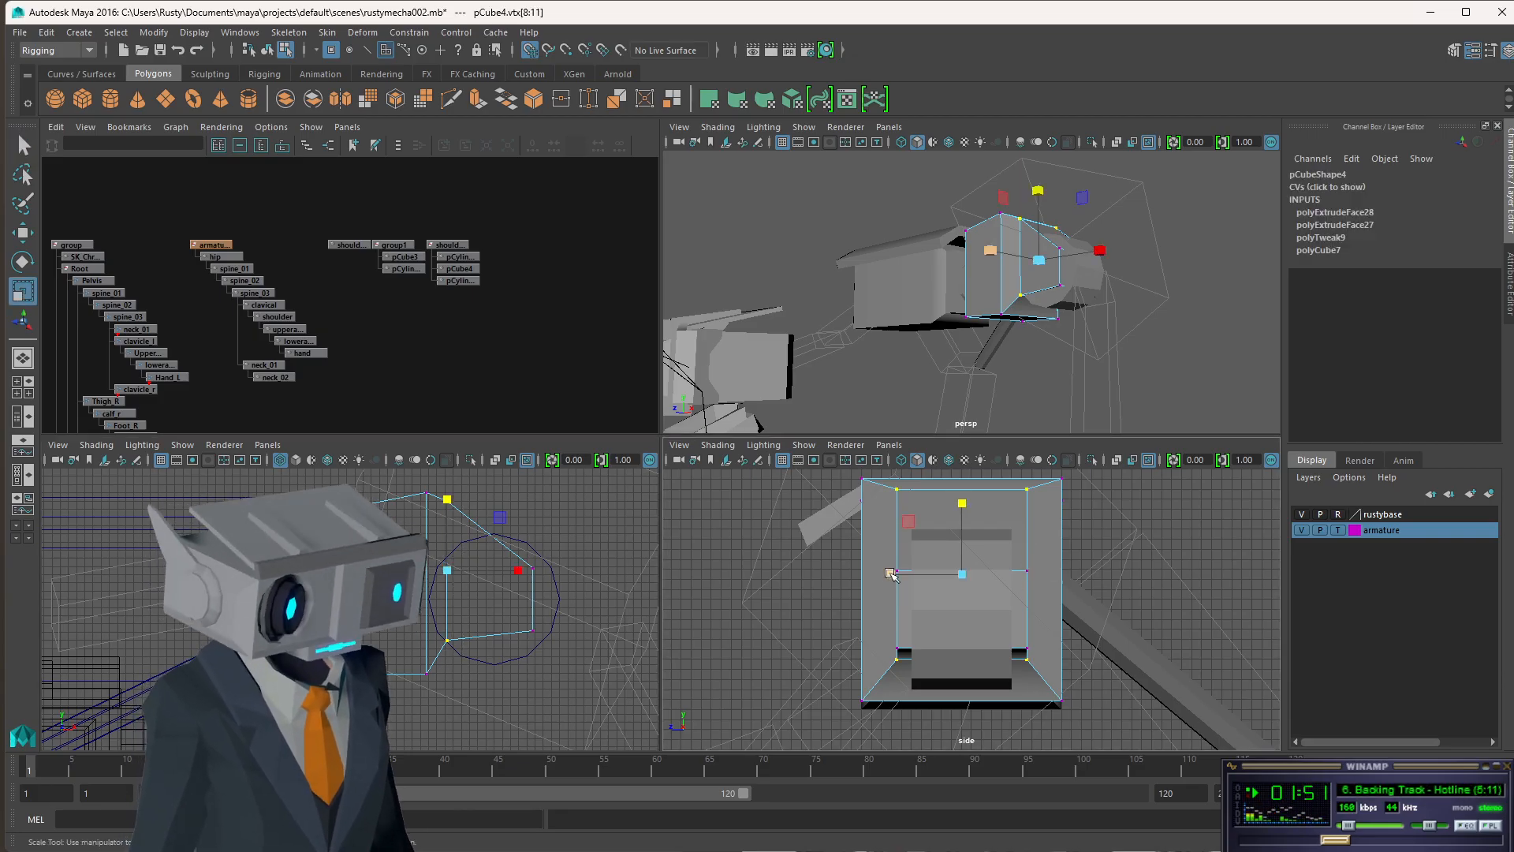
{"action": "left_click_drag", "start_coordinate": [892, 574], "coordinate": [871, 577]}
{"action": "left_click_drag", "start_coordinate": [1047, 338], "coordinate": [953, 329], "text": "alt"}
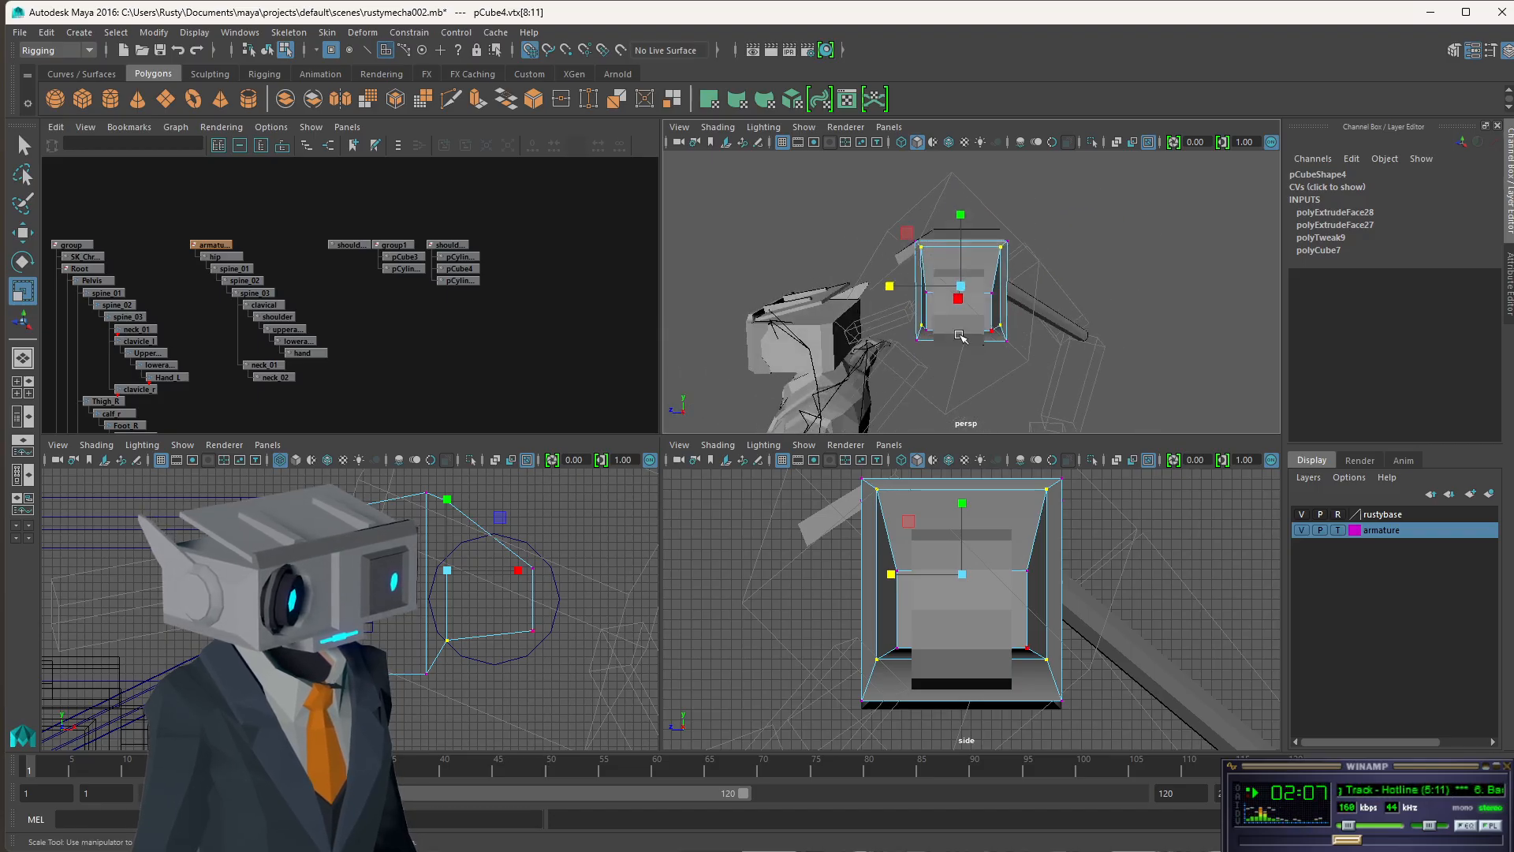
{"action": "scroll", "coordinate": [1003, 324], "scroll_direction": "up", "scroll_amount": 4}
{"action": "scroll", "coordinate": [1003, 324], "scroll_direction": "down", "scroll_amount": 3}
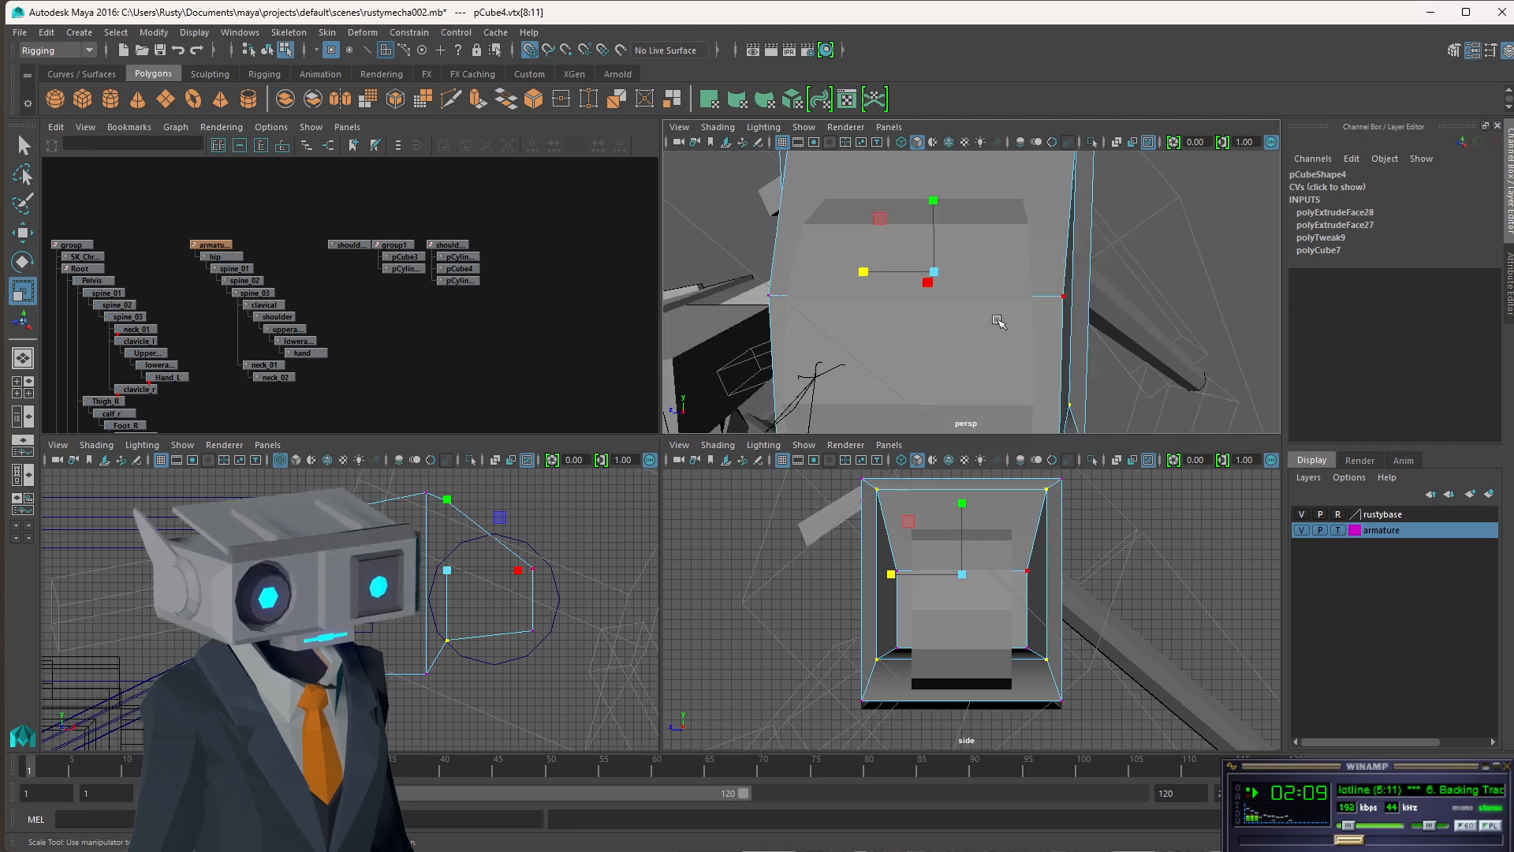
{"action": "left_click_drag", "start_coordinate": [951, 331], "coordinate": [1019, 331], "text": "alt"}
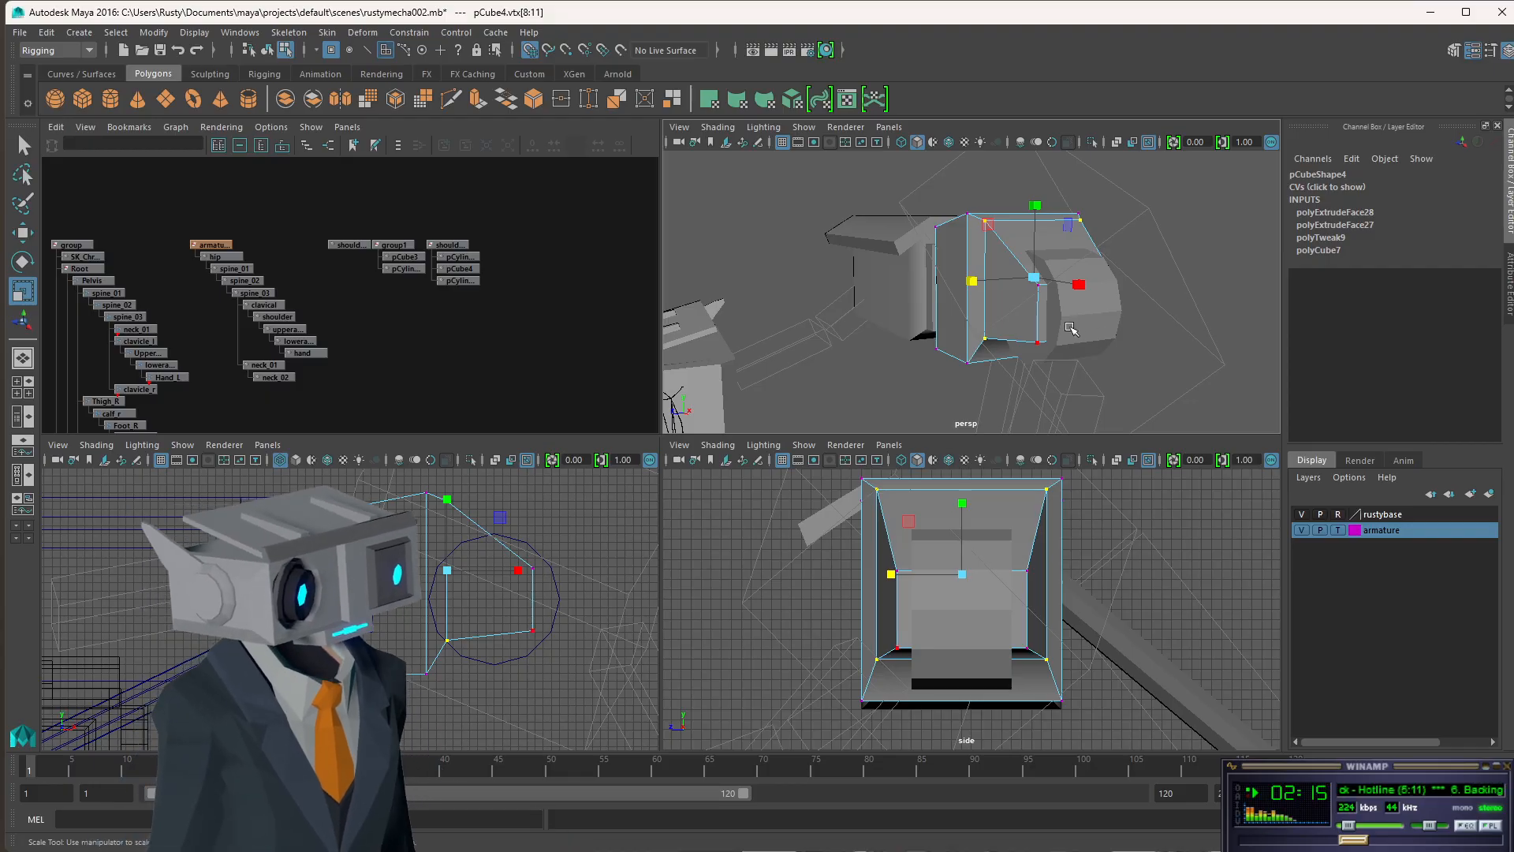
{"action": "left_click_drag", "start_coordinate": [1102, 337], "coordinate": [1021, 324], "text": "alt"}
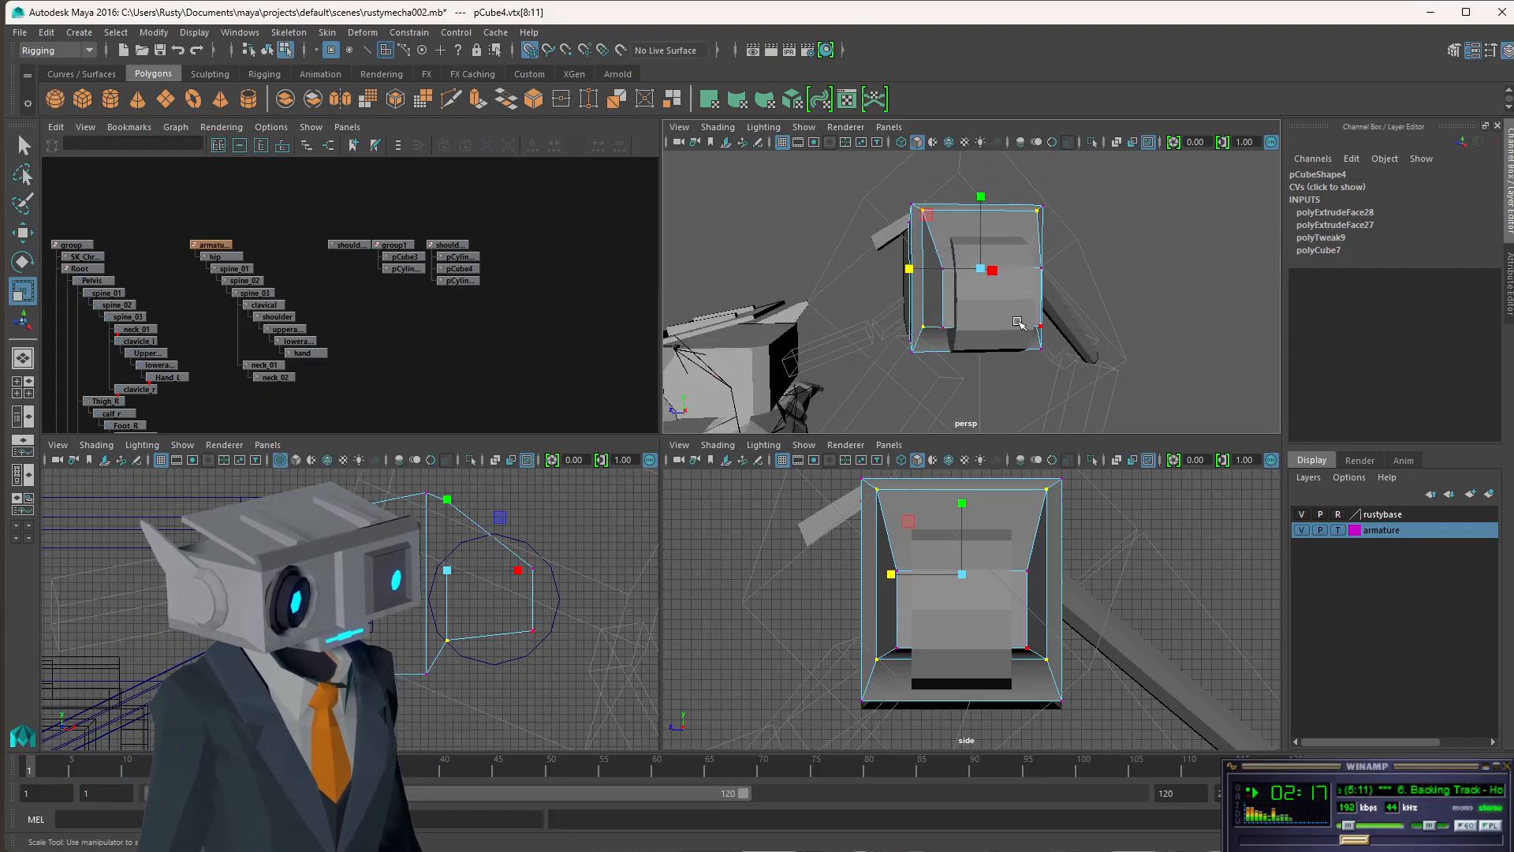
{"action": "left_click", "coordinate": [267, 50]}
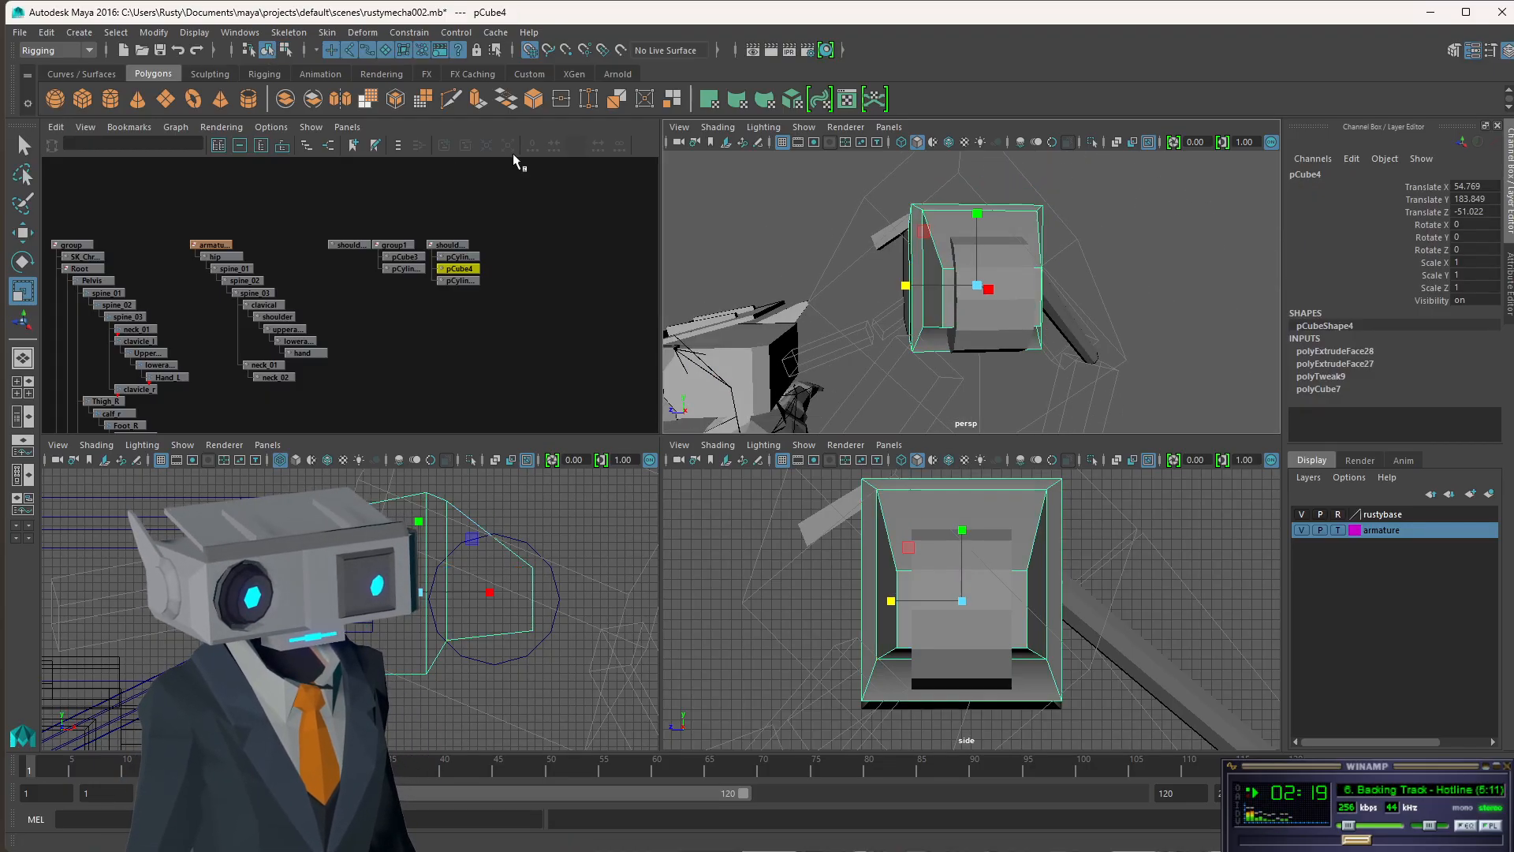
- Examine how the outer cylinder and the shoulder block fit together, selecting each in turn
{"action": "left_click", "coordinate": [1138, 259]}
{"action": "left_click", "coordinate": [989, 309]}
{"action": "left_click_drag", "start_coordinate": [1074, 329], "coordinate": [1184, 336], "text": "alt"}
{"action": "key", "text": "q"}
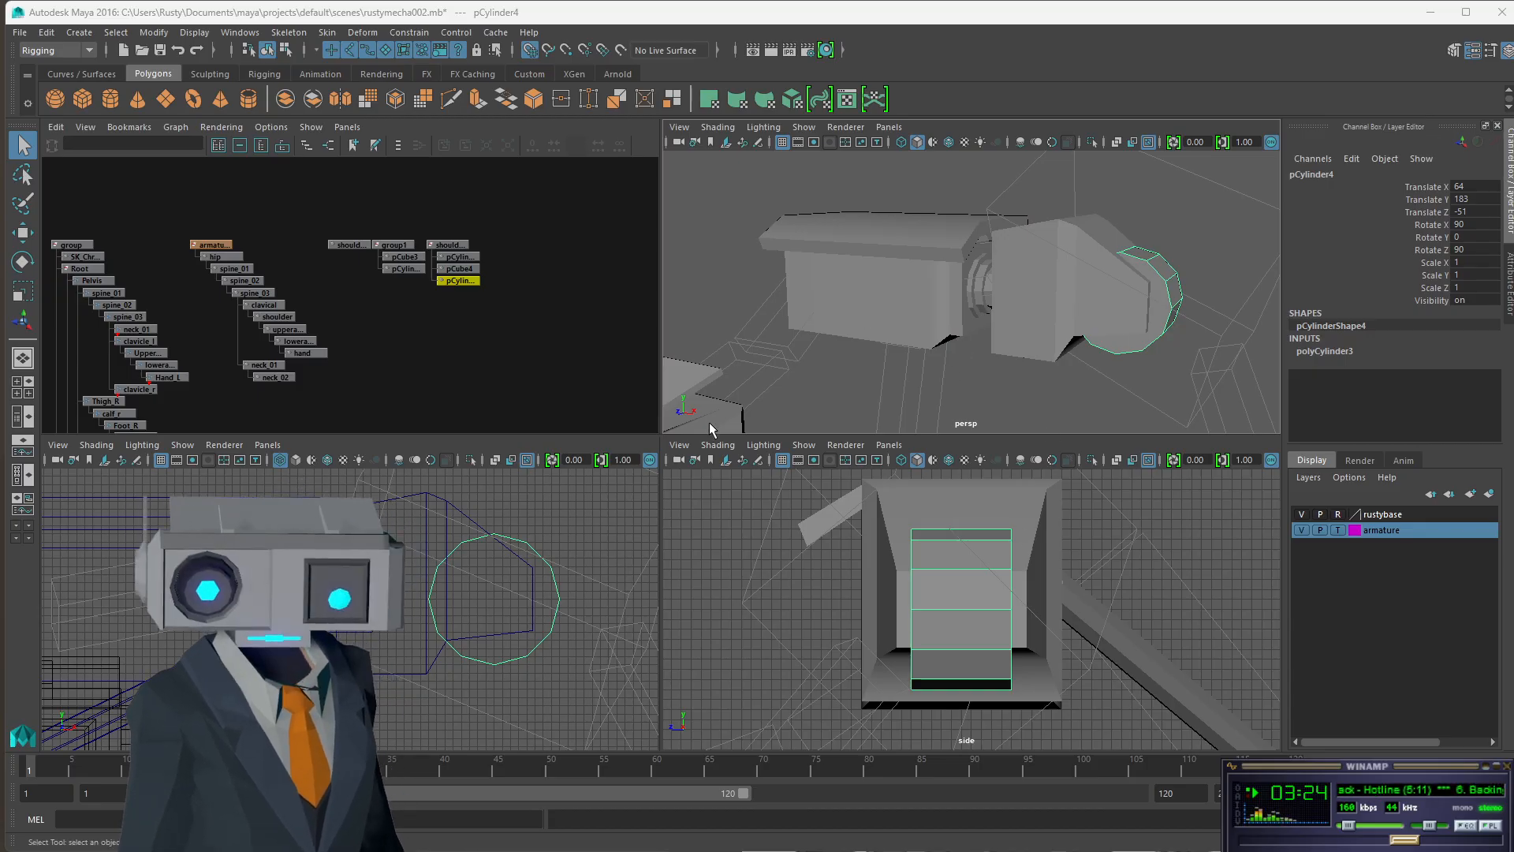
{"action": "left_click", "coordinate": [1083, 272]}
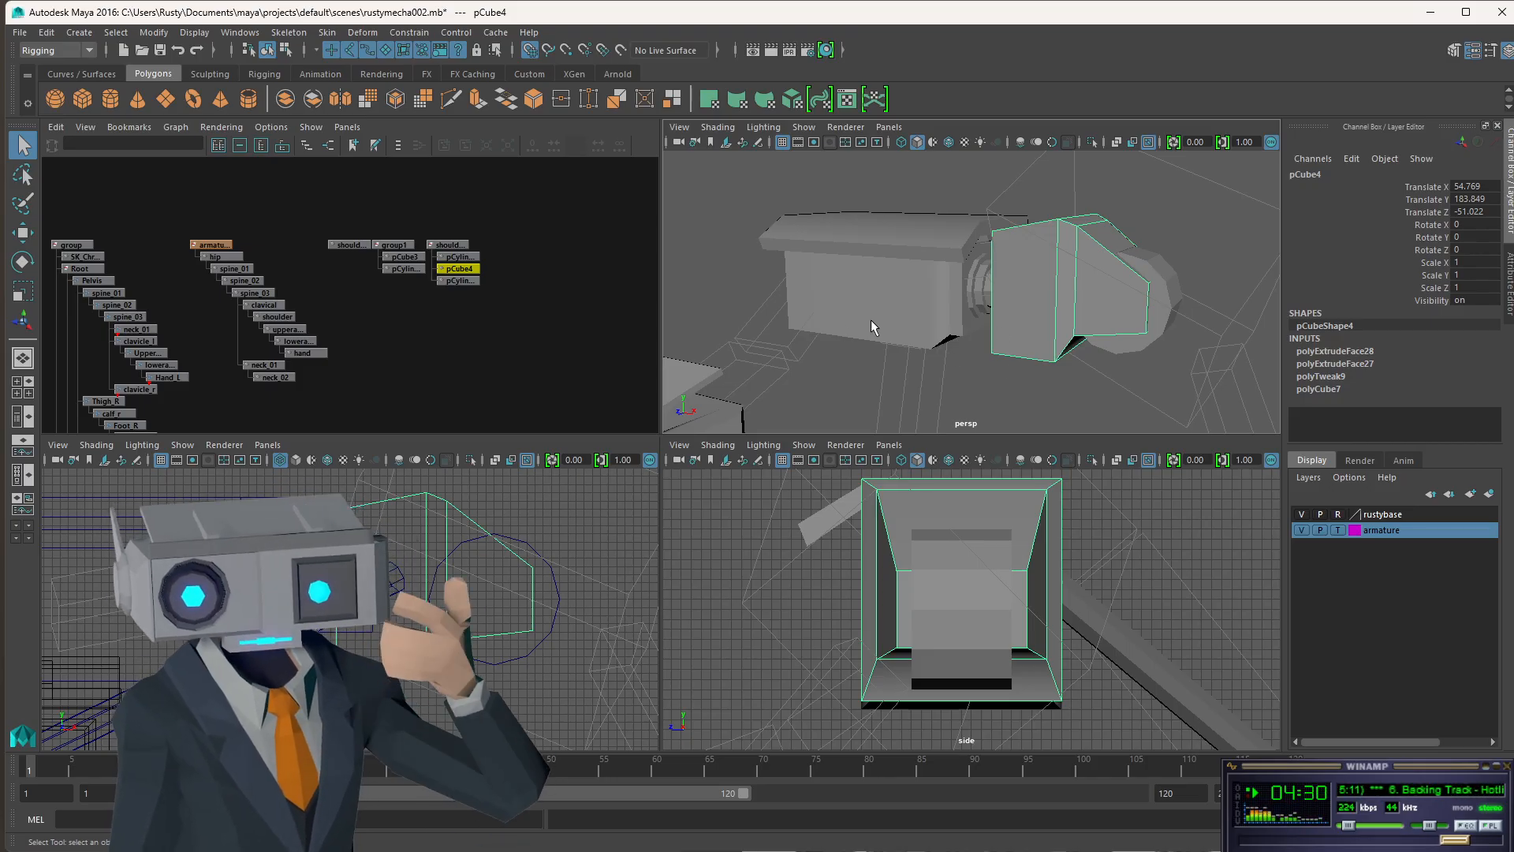
- Examine the whole mecha and its arm guides around the character in an enlarged perspective view
{"action": "scroll", "coordinate": [877, 339], "scroll_direction": "down", "scroll_amount": 5}
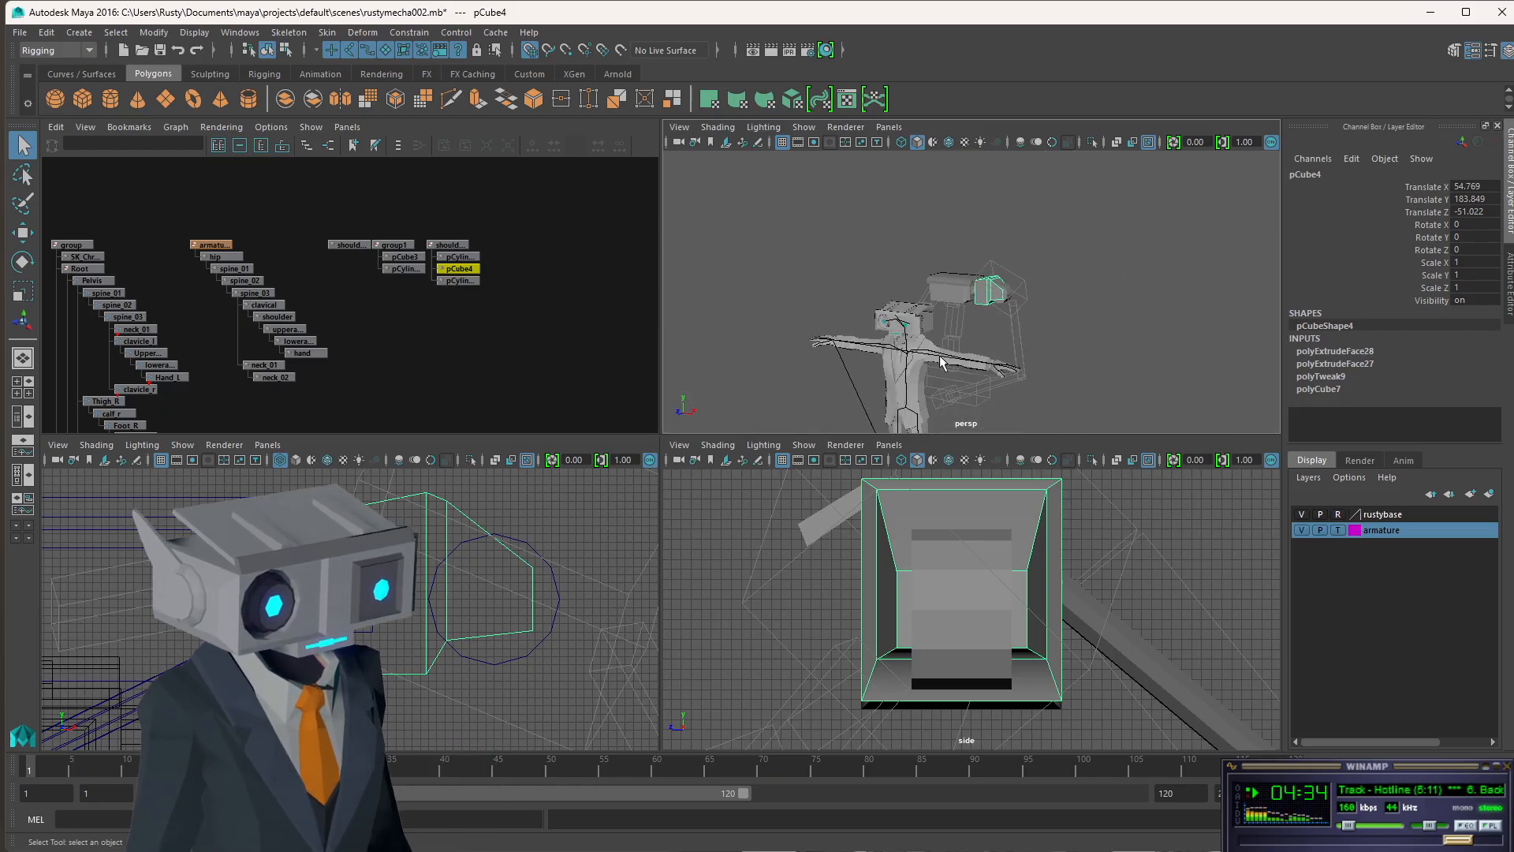
{"action": "scroll", "coordinate": [946, 364], "scroll_direction": "up", "scroll_amount": 3}
{"action": "key", "text": "space"}
{"action": "scroll", "coordinate": [777, 497], "scroll_direction": "down", "scroll_amount": 3}
{"action": "middle_click_drag", "start_coordinate": [726, 534], "coordinate": [900, 386], "text": "alt"}
{"action": "left_click_drag", "start_coordinate": [902, 385], "coordinate": [808, 416], "text": "alt"}
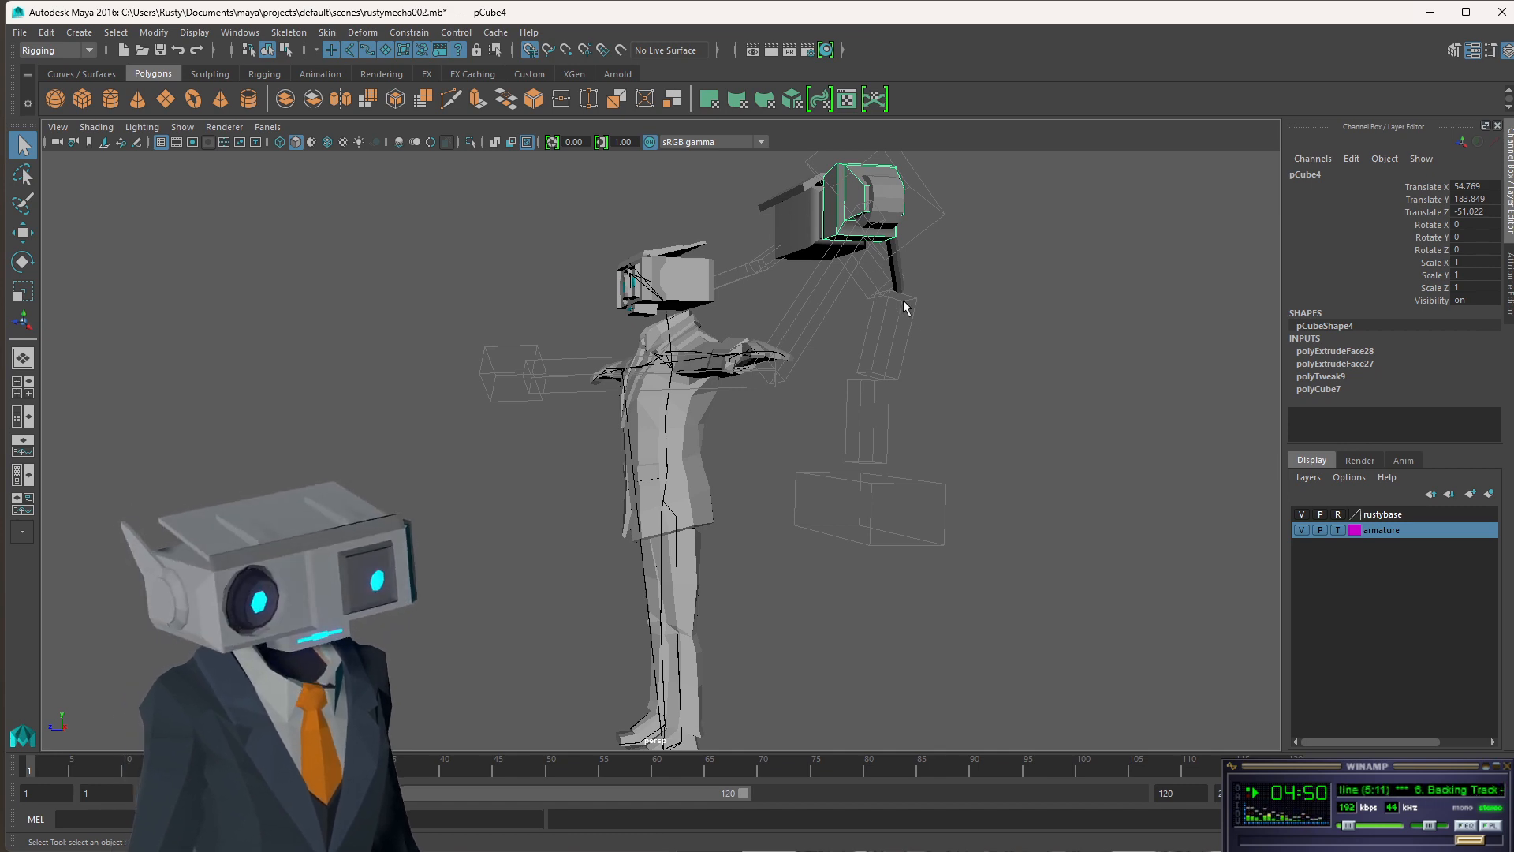
{"action": "left_click_drag", "start_coordinate": [905, 303], "coordinate": [880, 371], "text": "alt"}
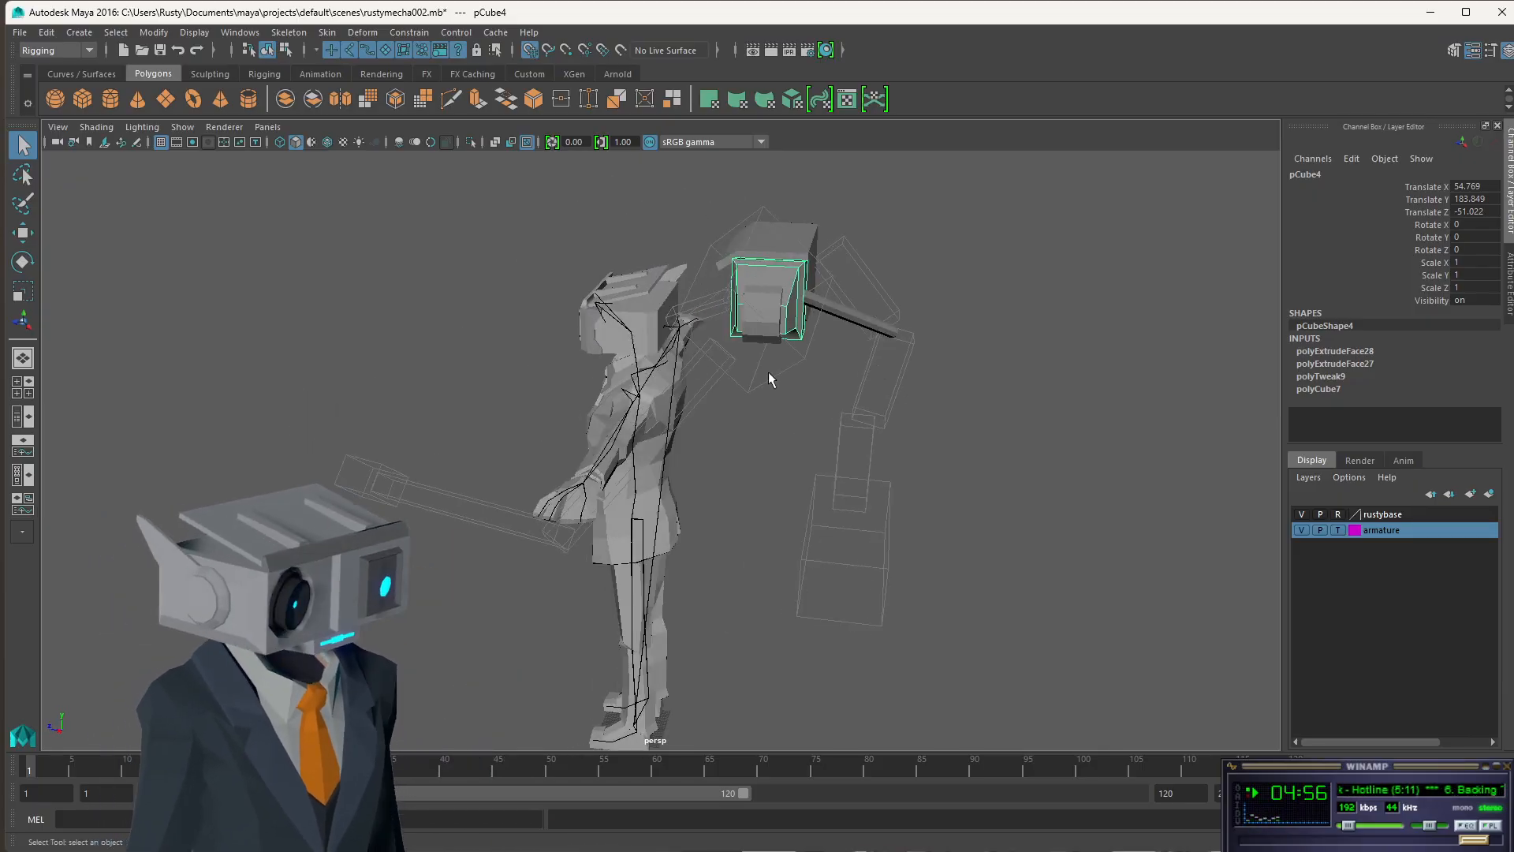
{"action": "left_click_drag", "start_coordinate": [733, 450], "coordinate": [917, 443], "text": "alt"}
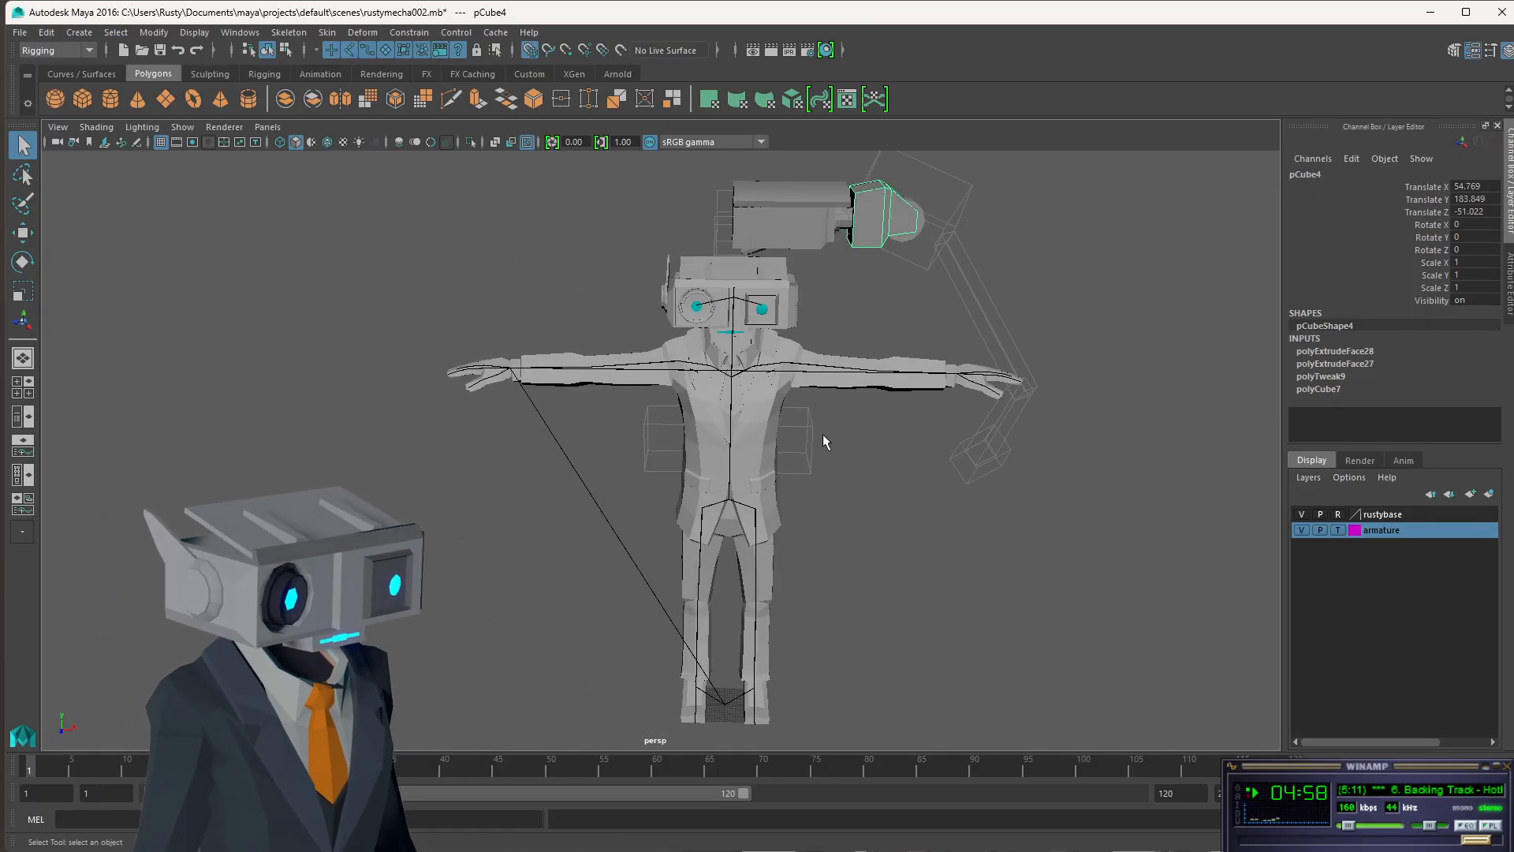
{"action": "key", "text": "space"}
- Examine the shoulder block up close in perspective and its position relative to the arm guides in the side view
{"action": "left_click_drag", "start_coordinate": [1091, 306], "coordinate": [1004, 332], "text": "alt"}
{"action": "scroll", "coordinate": [997, 336], "scroll_direction": "up", "scroll_amount": 5}
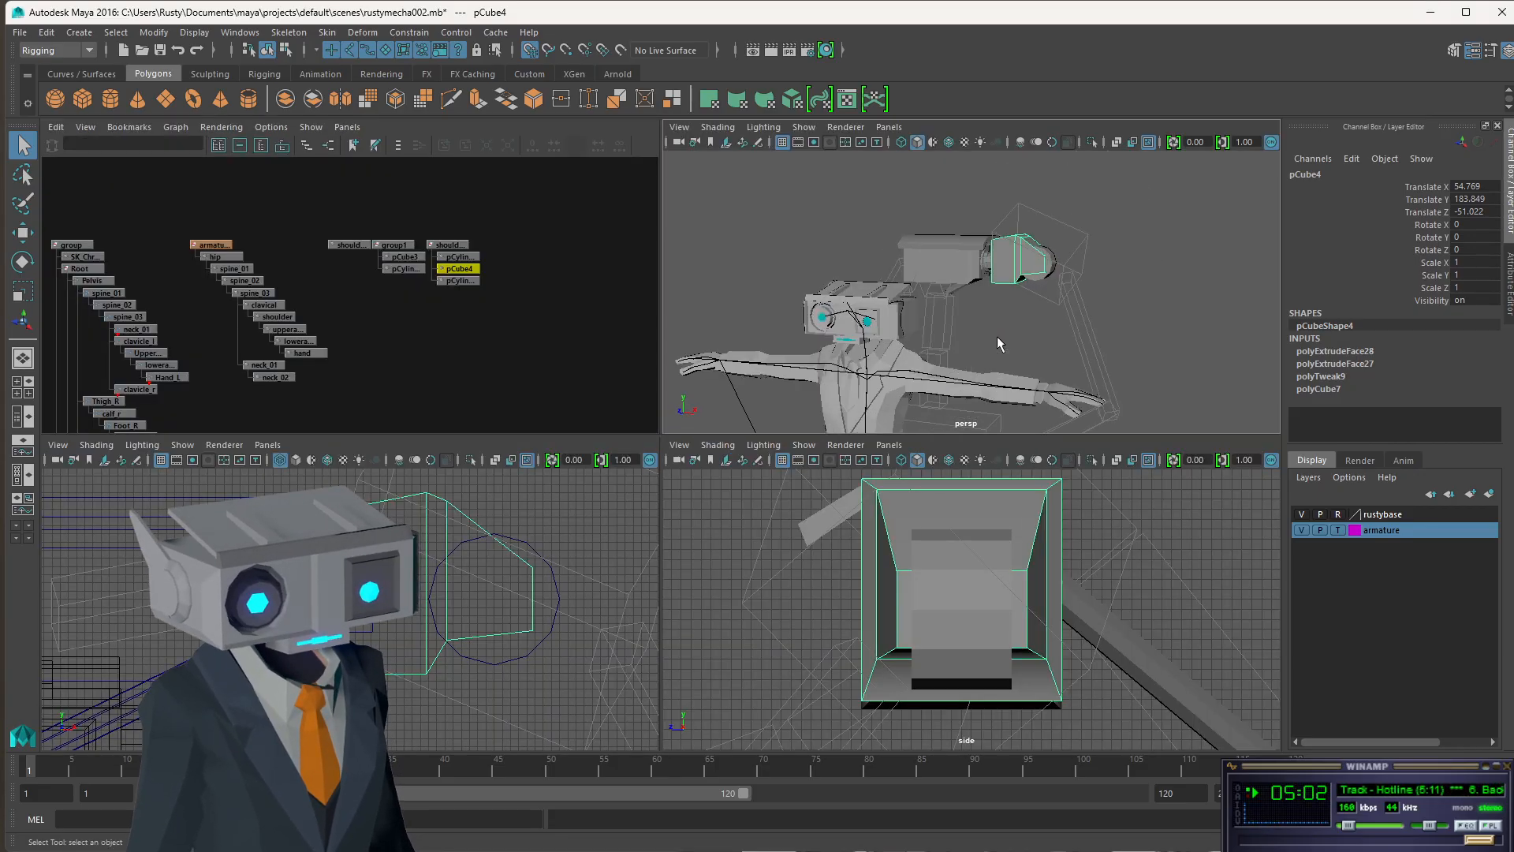
{"action": "left_click_drag", "start_coordinate": [1151, 255], "coordinate": [1083, 255], "text": "alt"}
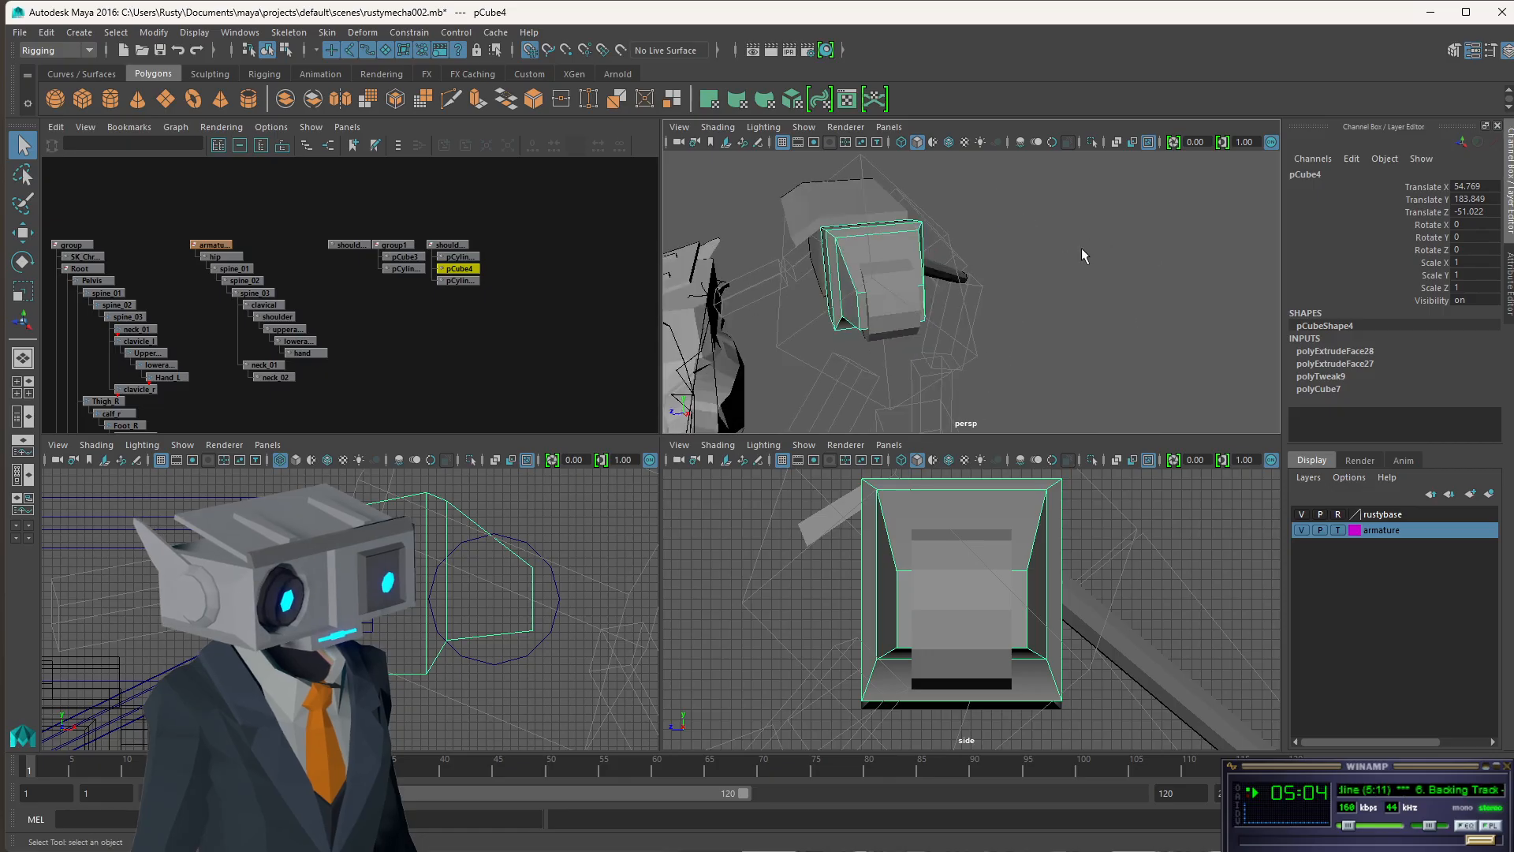
{"action": "left_click_drag", "start_coordinate": [890, 287], "coordinate": [1122, 310], "text": "alt"}
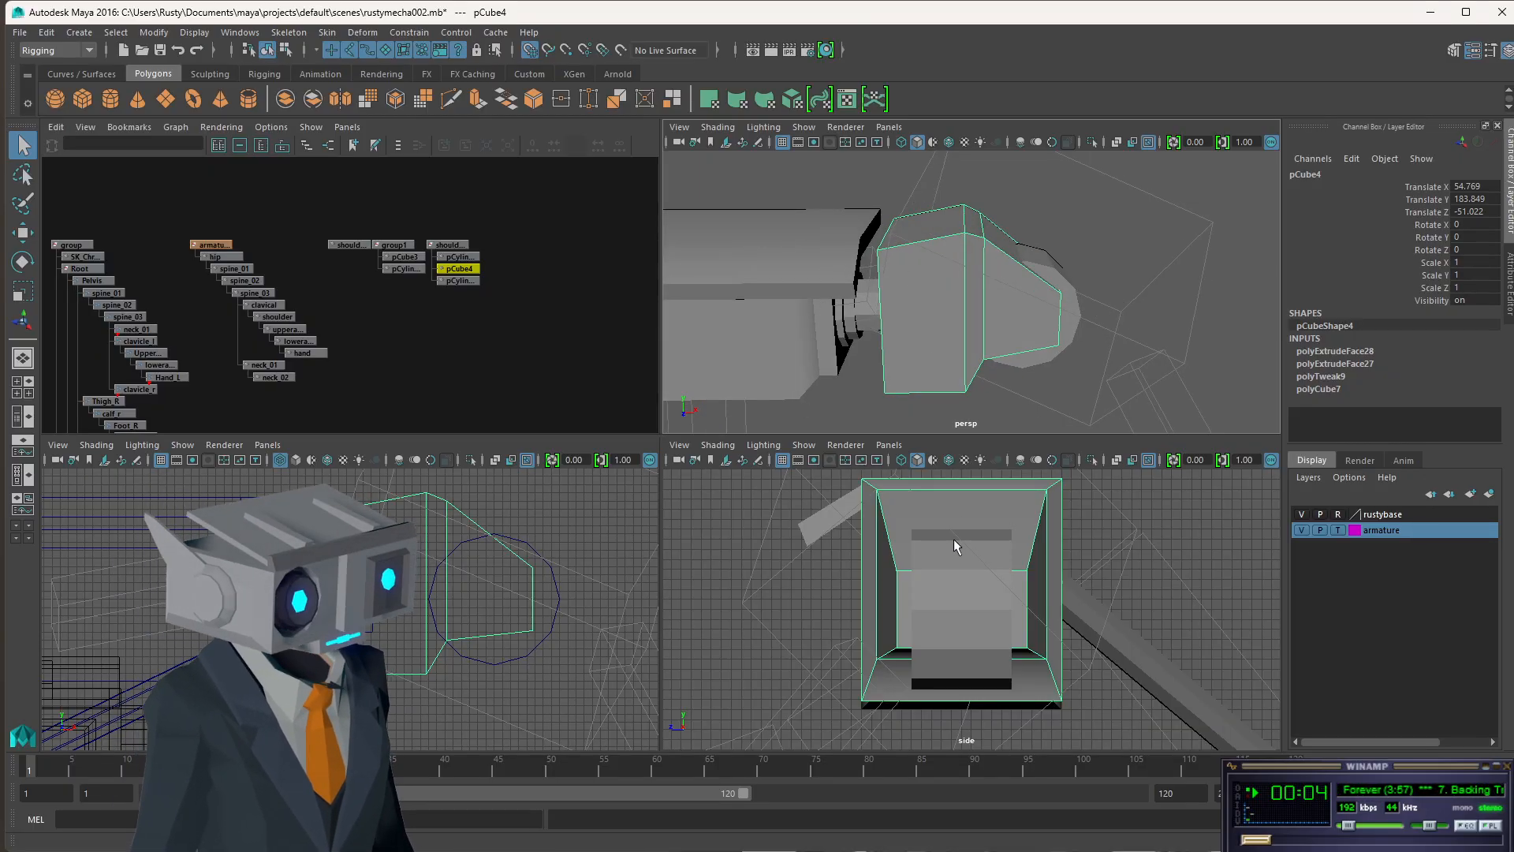
{"action": "scroll", "coordinate": [953, 539], "scroll_direction": "down", "scroll_amount": 3}
{"action": "scroll", "coordinate": [1015, 639], "scroll_direction": "down", "scroll_amount": 4}
{"action": "scroll", "coordinate": [1015, 639], "scroll_direction": "up", "scroll_amount": 4}
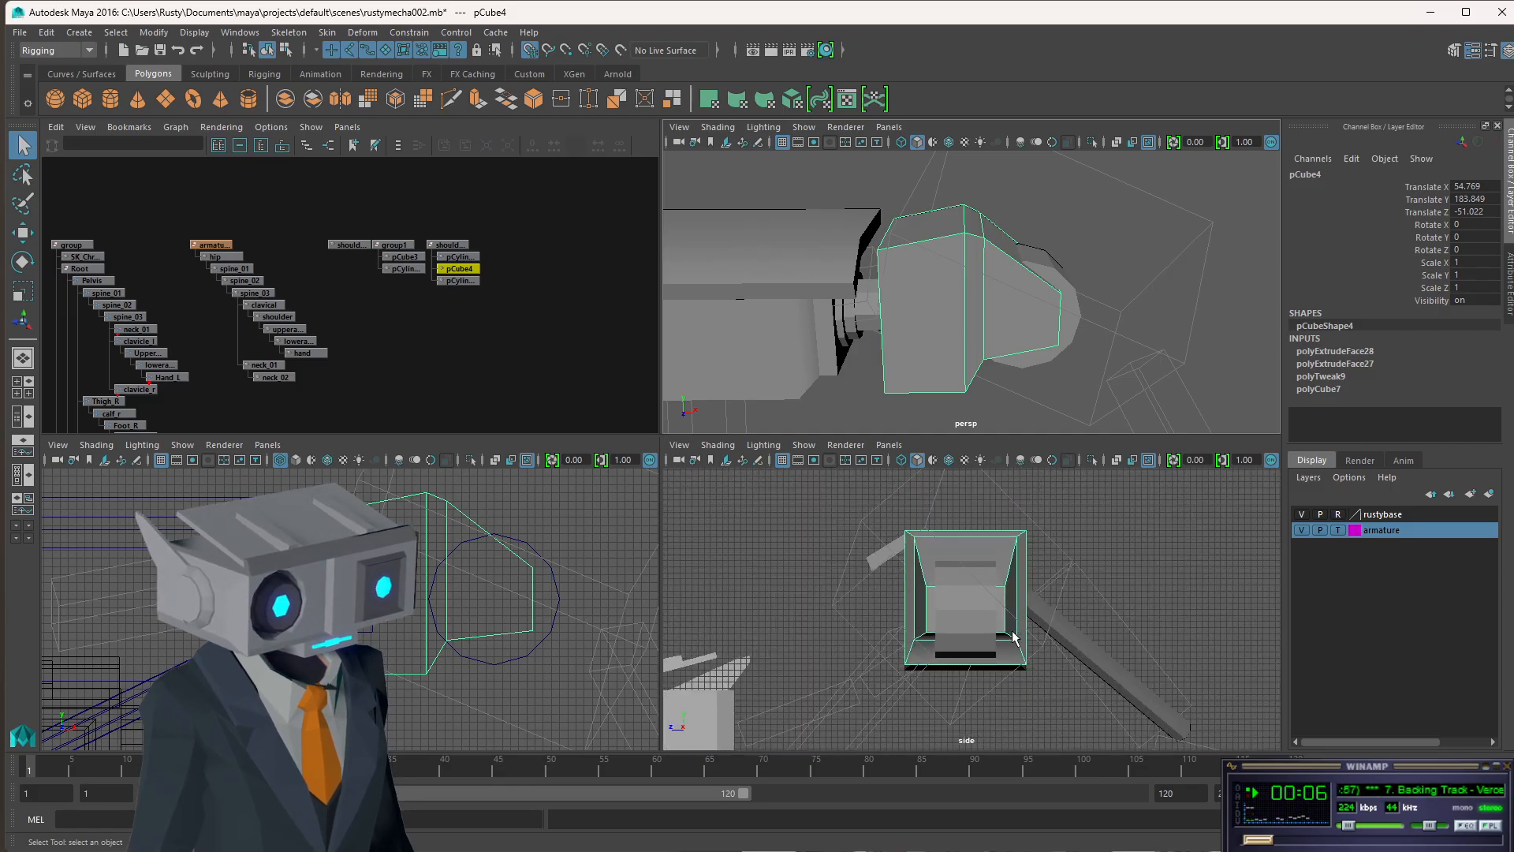
{"action": "scroll", "coordinate": [1015, 639], "scroll_direction": "down", "scroll_amount": 5}
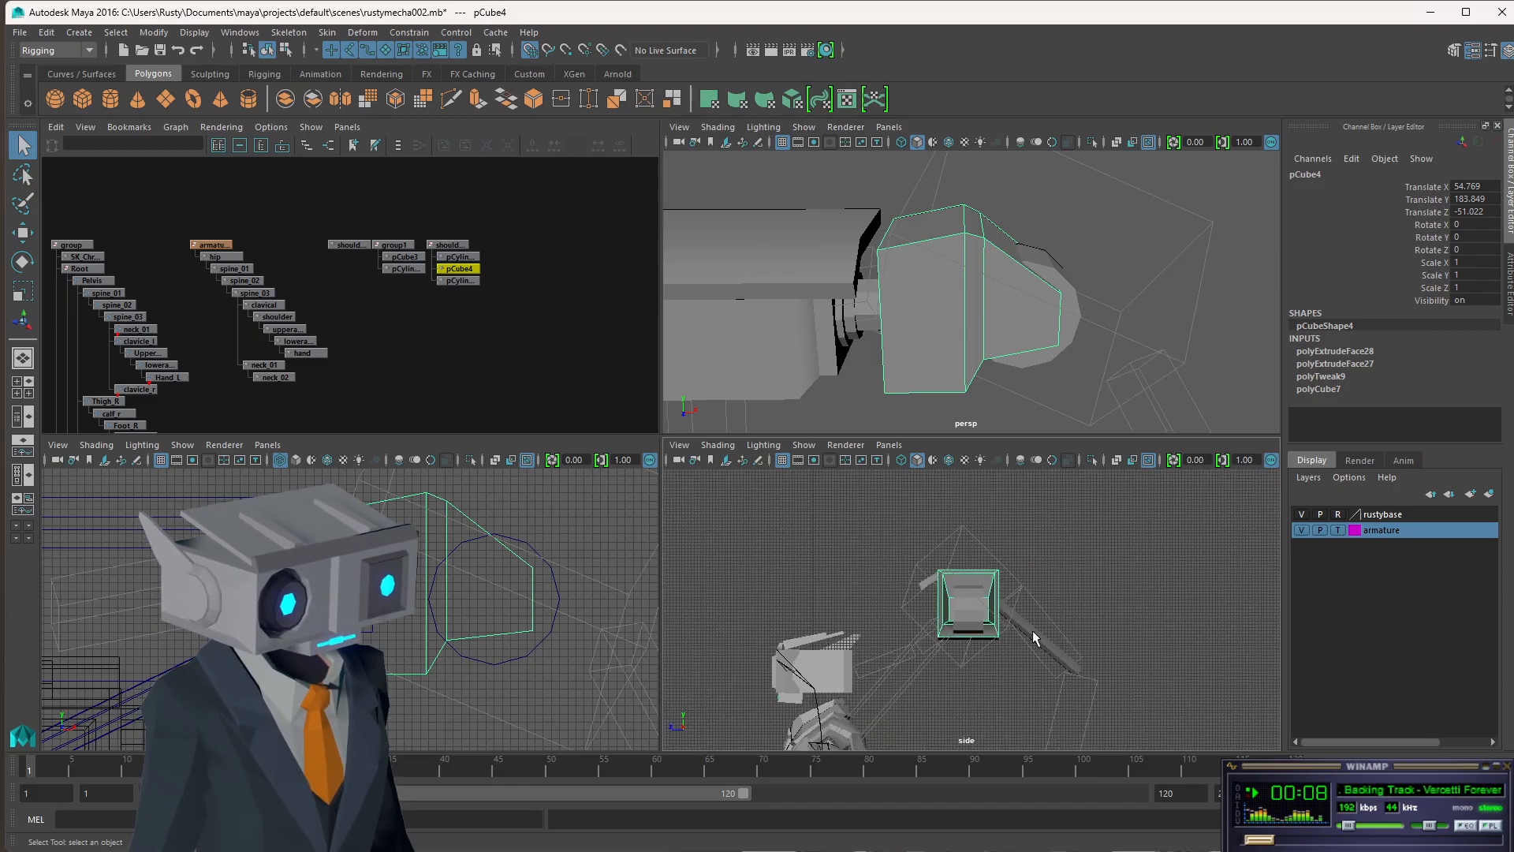
{"action": "middle_click_drag", "start_coordinate": [1041, 627], "coordinate": [1006, 569], "text": "alt"}
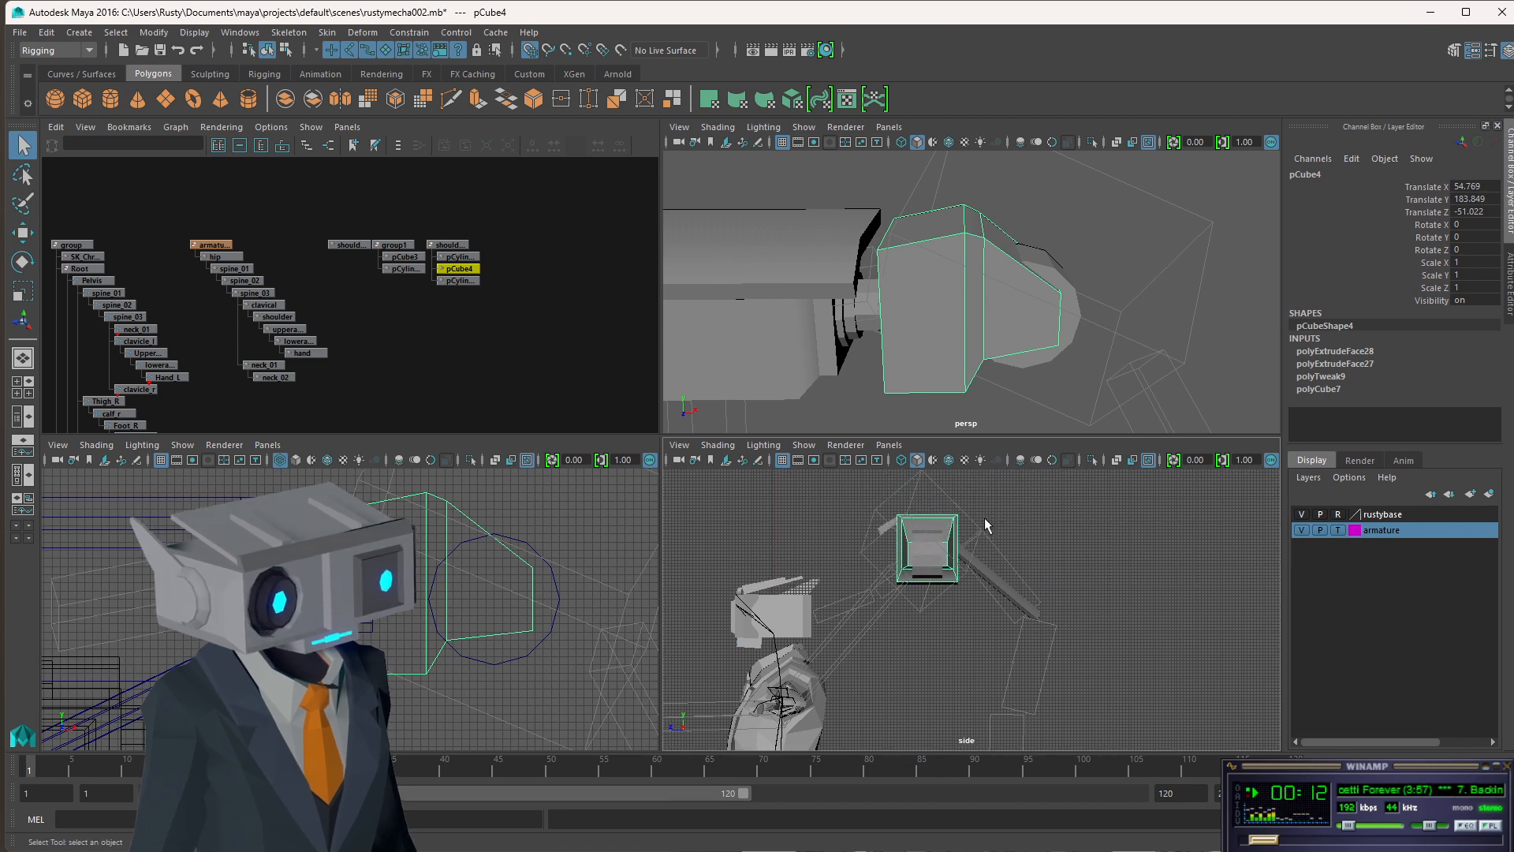
- Select the shoulder block and its outer cylinder together
{"action": "left_click_drag", "start_coordinate": [970, 313], "coordinate": [1039, 324], "text": "alt"}
{"action": "scroll", "coordinate": [1040, 326], "scroll_direction": "down", "scroll_amount": 5}
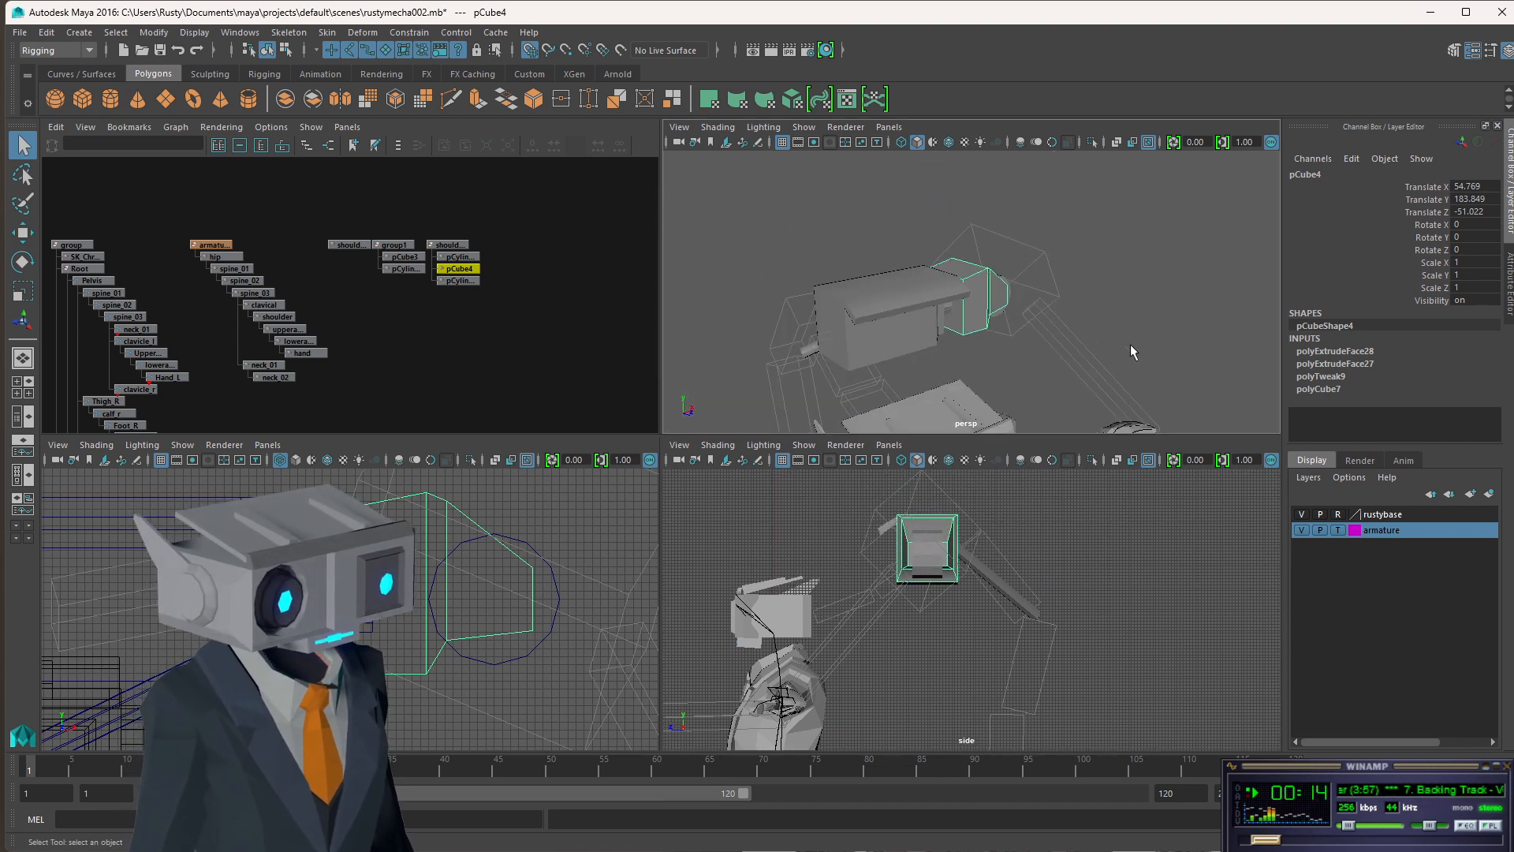
{"action": "left_click_drag", "start_coordinate": [1131, 352], "coordinate": [821, 284], "text": "alt"}
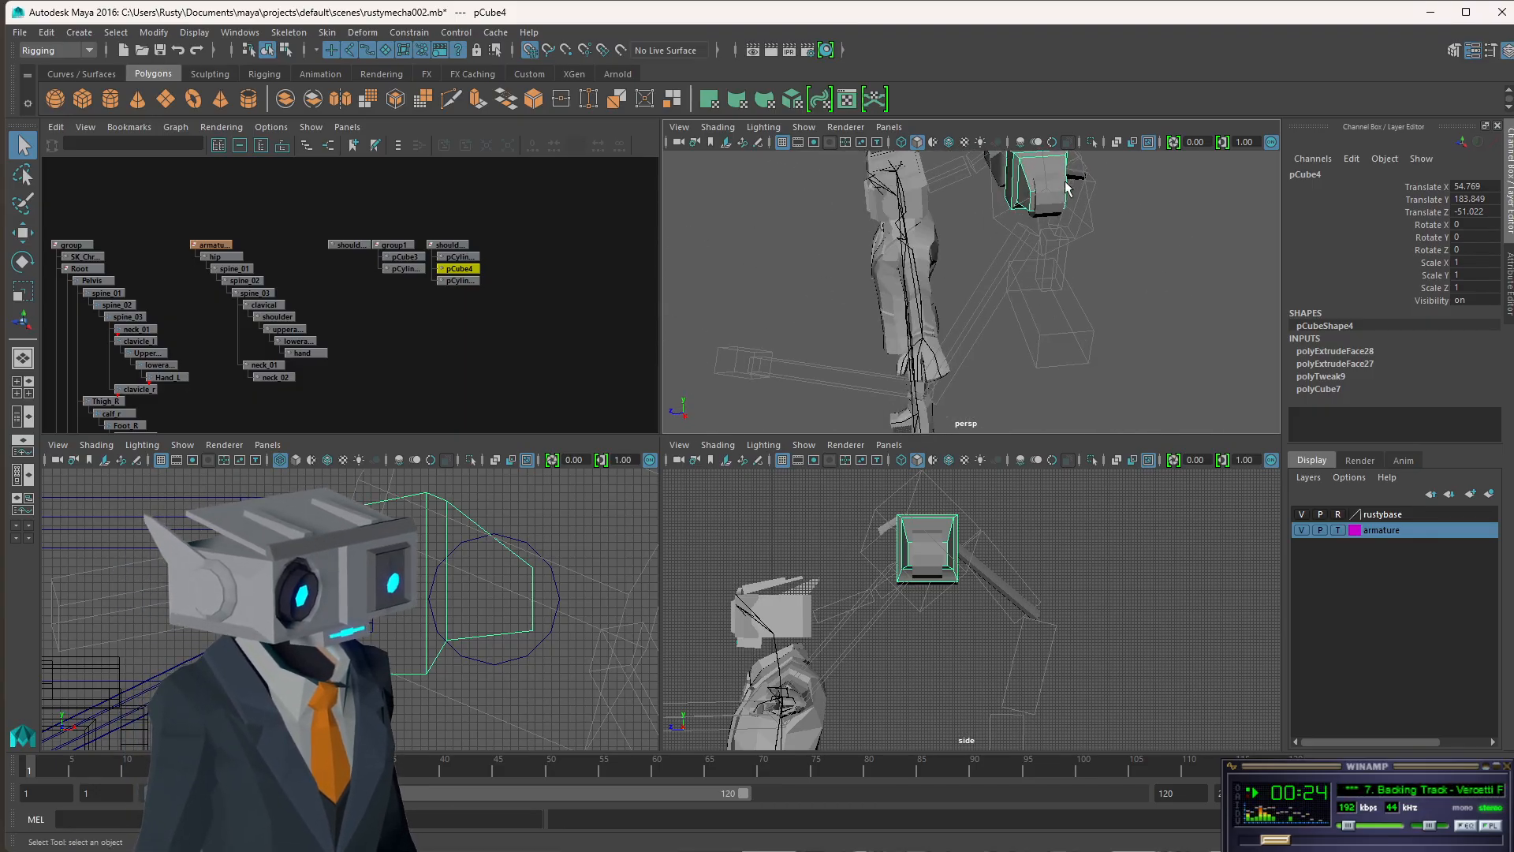
{"action": "left_click_drag", "start_coordinate": [1038, 229], "coordinate": [1102, 315], "text": "alt"}
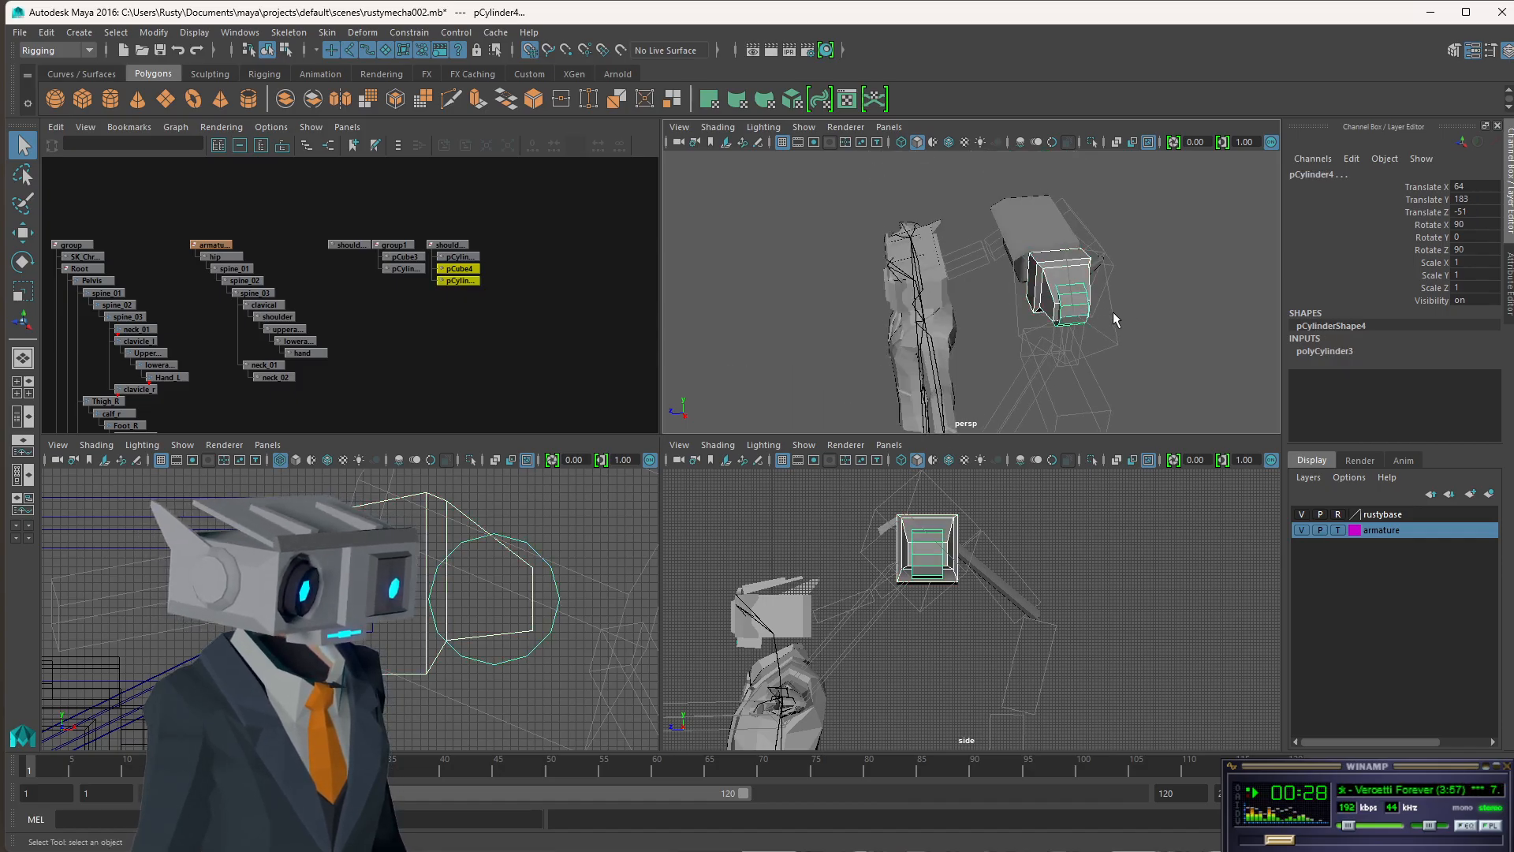
{"action": "left_click", "coordinate": [1073, 318]}
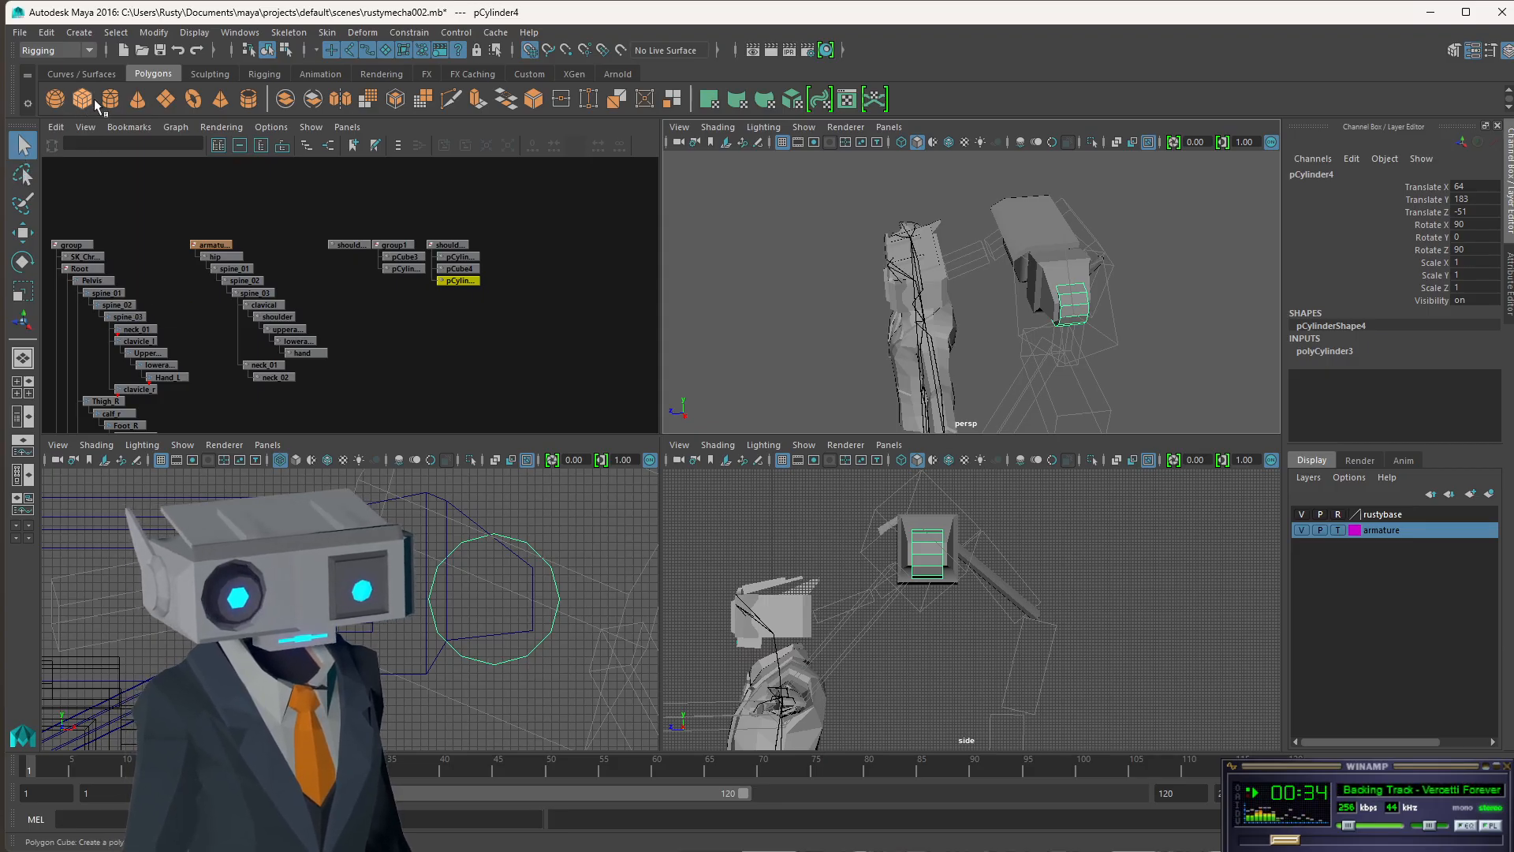
{"action": "left_click", "coordinate": [98, 105]}
{"action": "left_click", "coordinate": [812, 352]}
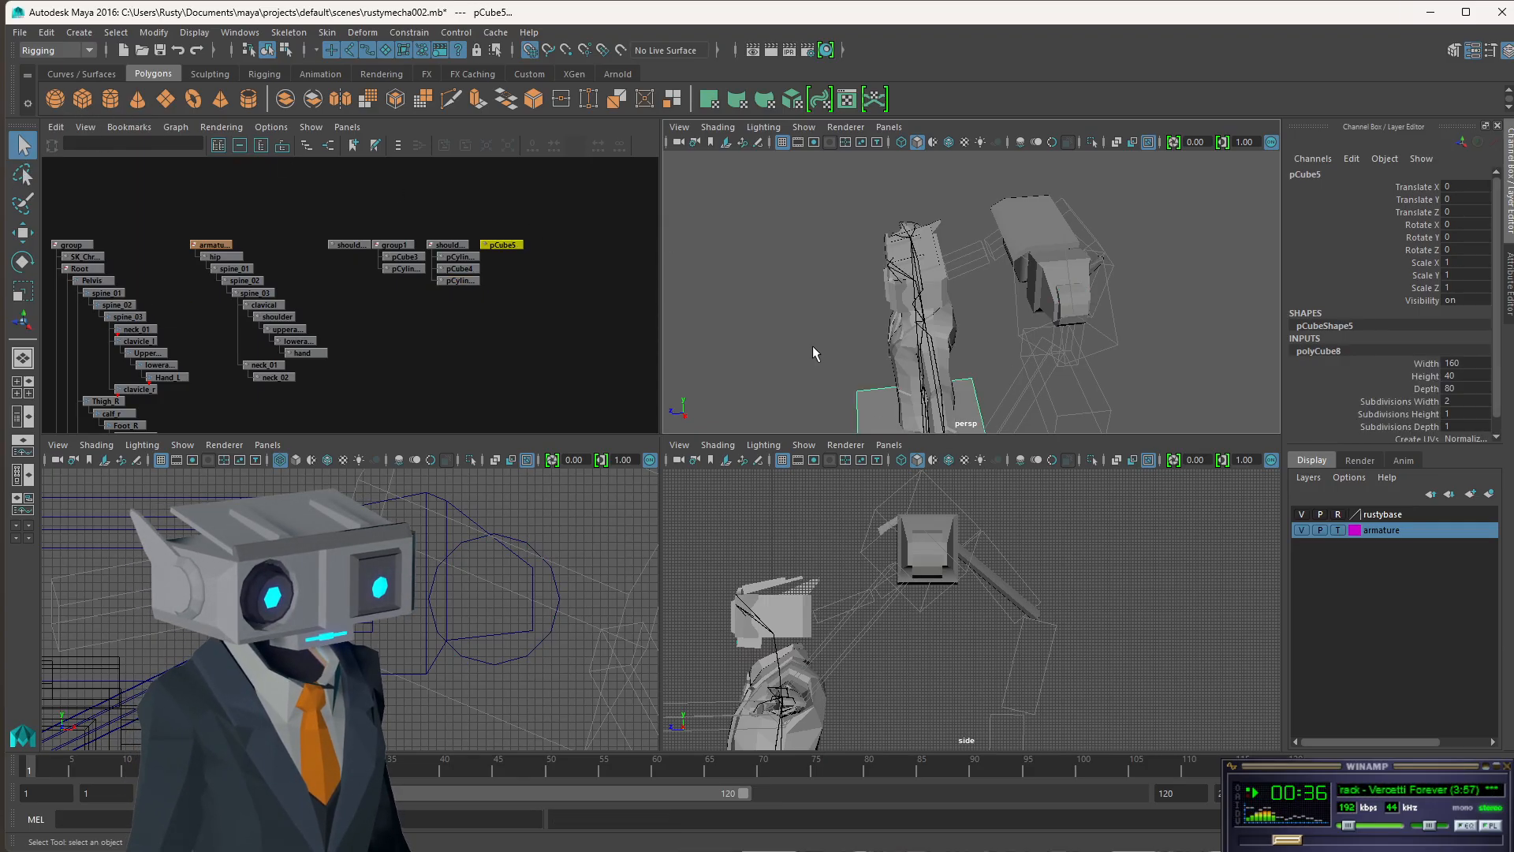
{"action": "left_click", "coordinate": [866, 408]}
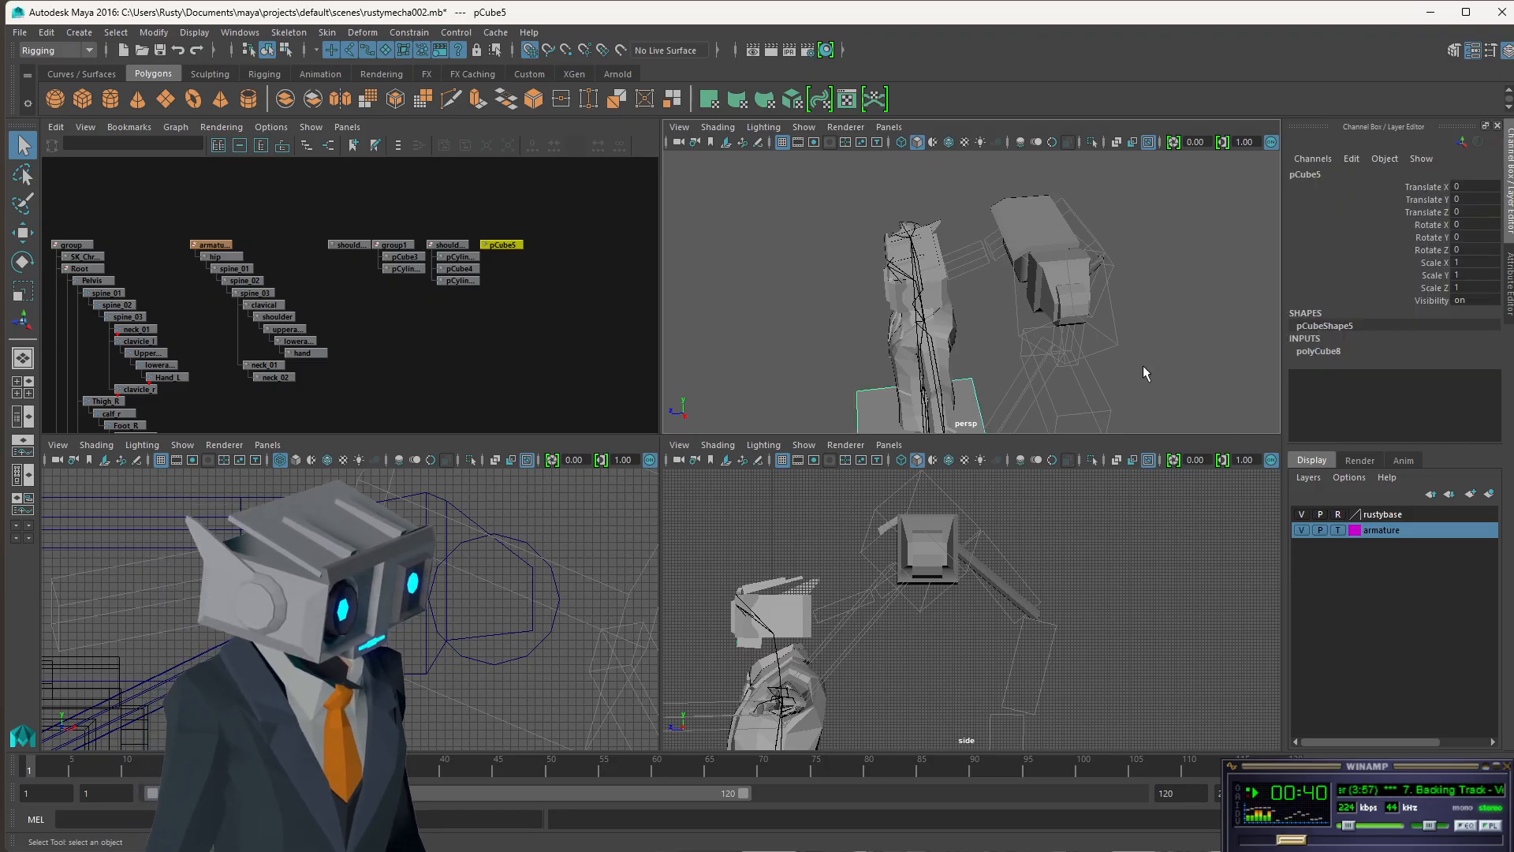
{"action": "key", "text": "Delete"}
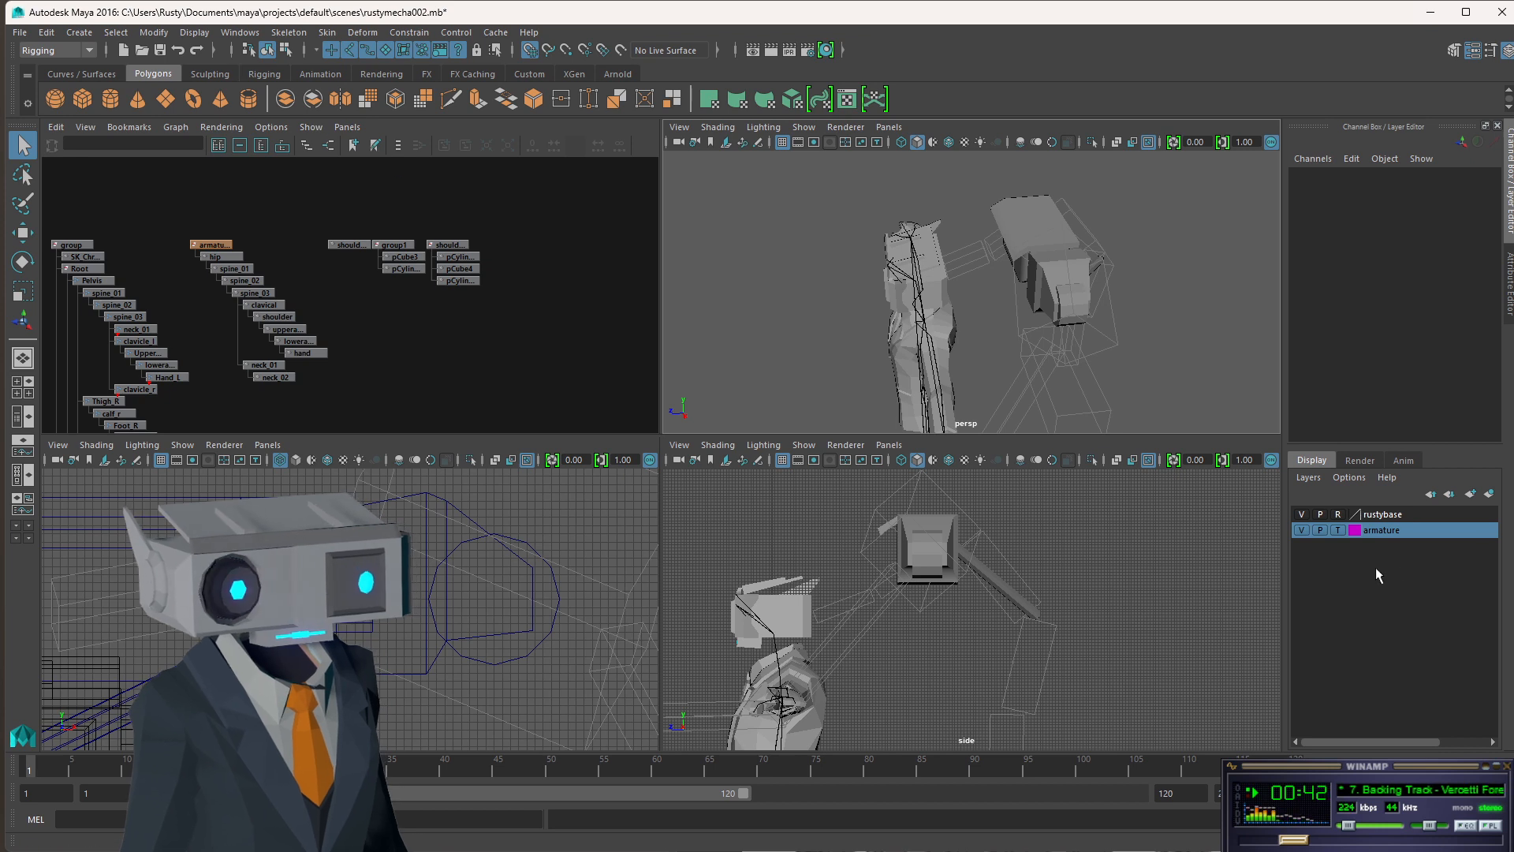
- Examine the shoulder and arm joints in the GundamIBO-frame.png reference image, then return to Maya
{"action": "key", "text": "alt+Tab"}
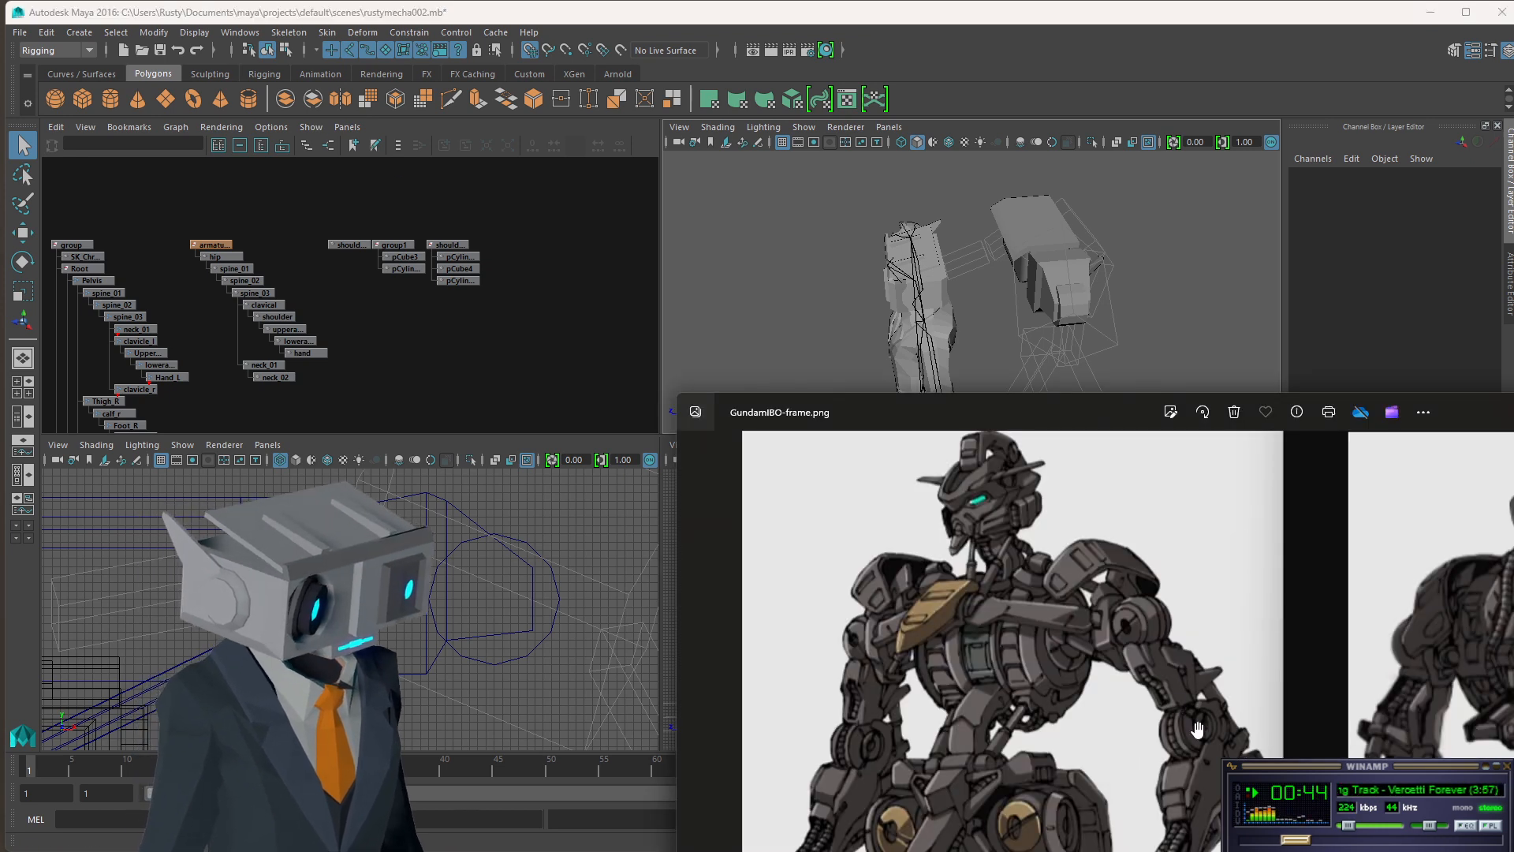
{"action": "left_click_drag", "start_coordinate": [1197, 717], "coordinate": [1177, 569]}
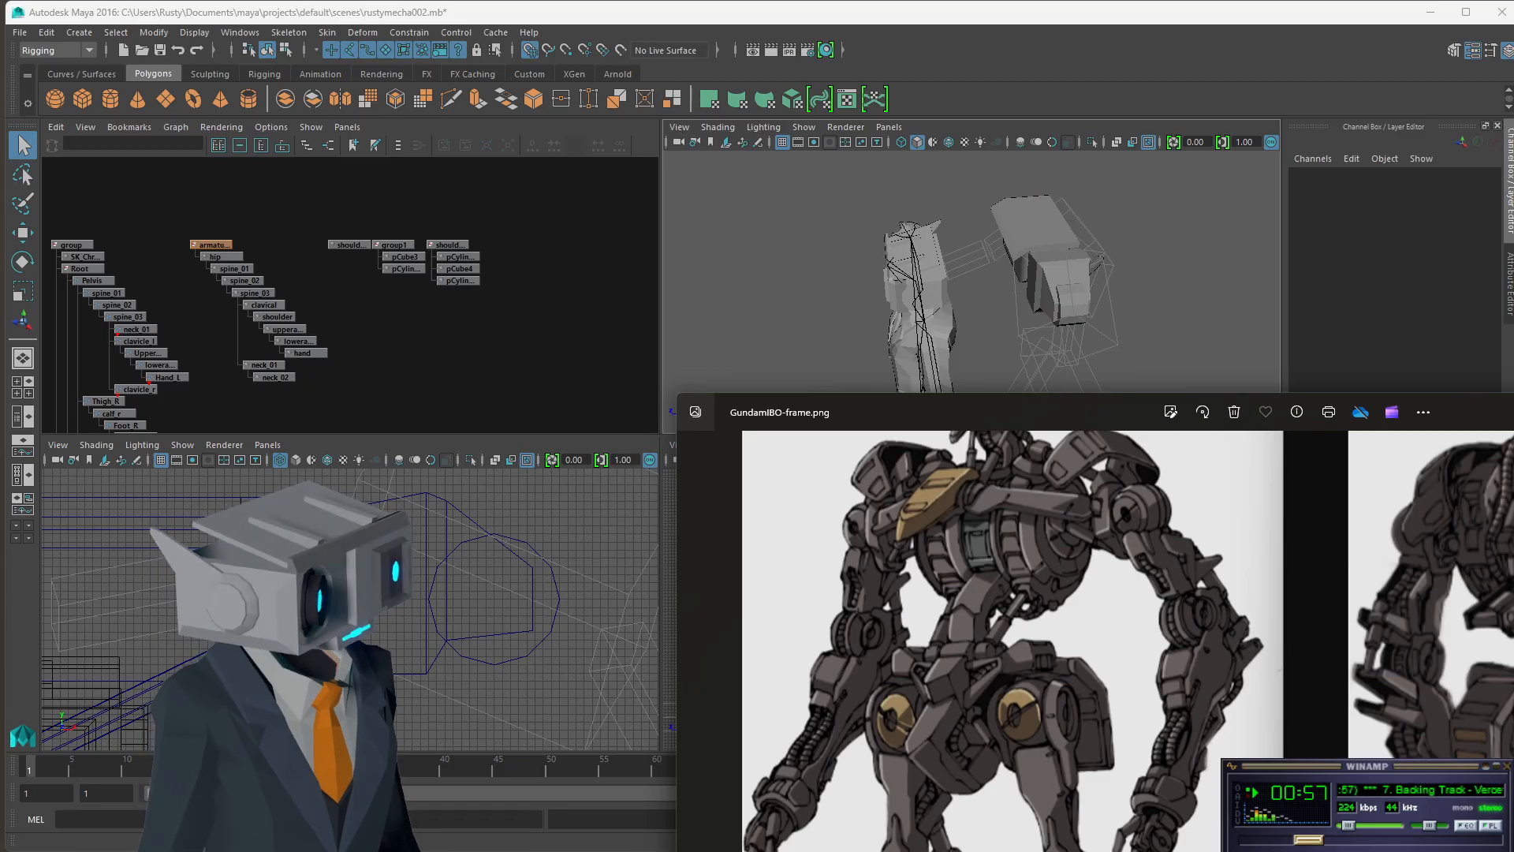
{"action": "left_click", "coordinate": [1513, 412]}
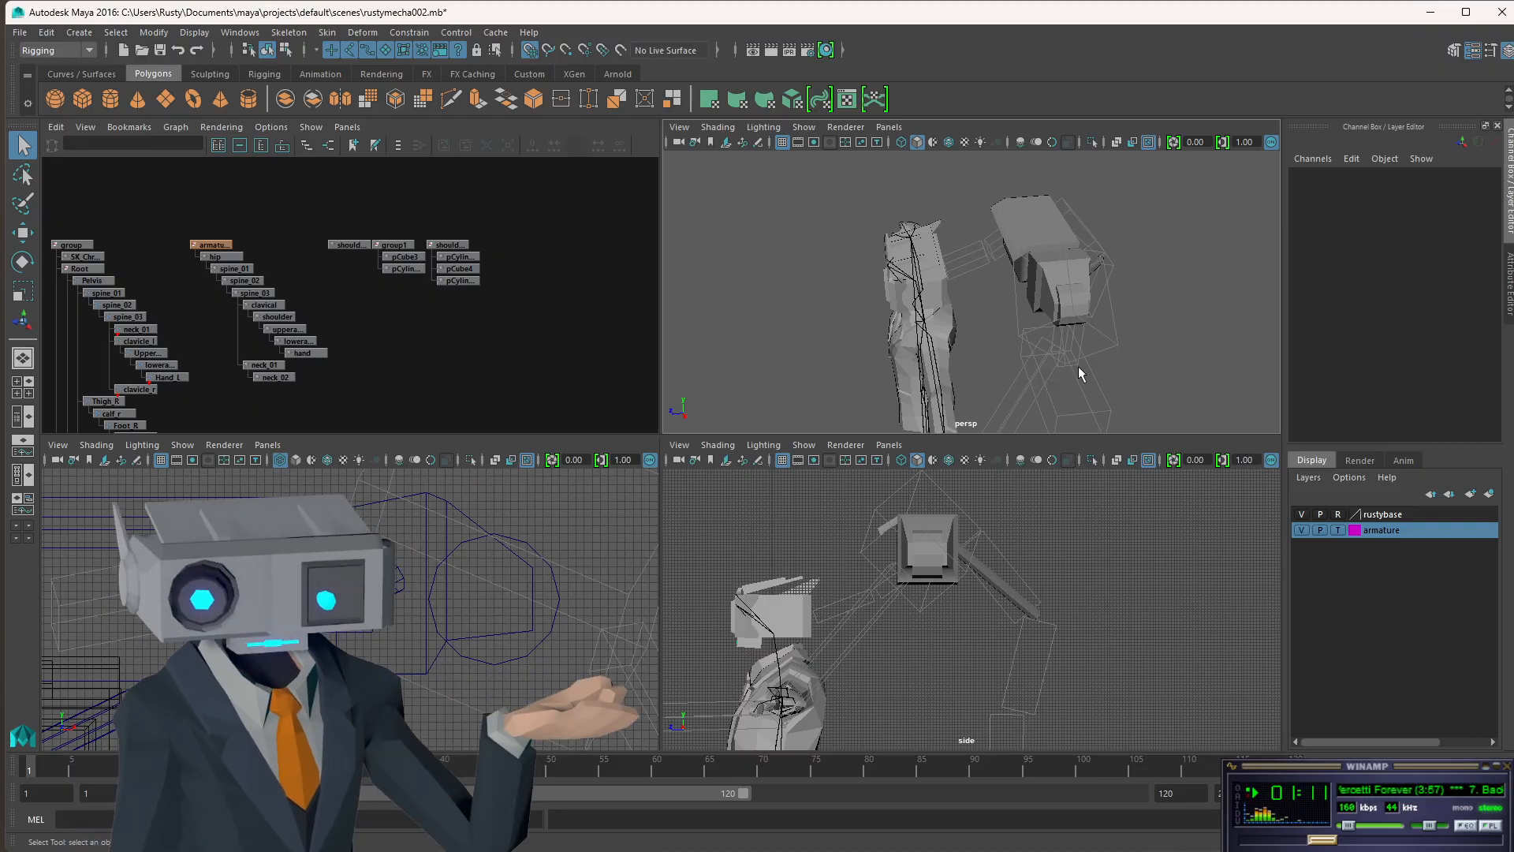
- Create a polygon cube and raise it in the side view to Y 172, behind the character's head at Z -40
{"action": "scroll", "coordinate": [1090, 351], "scroll_direction": "up", "scroll_amount": 2}
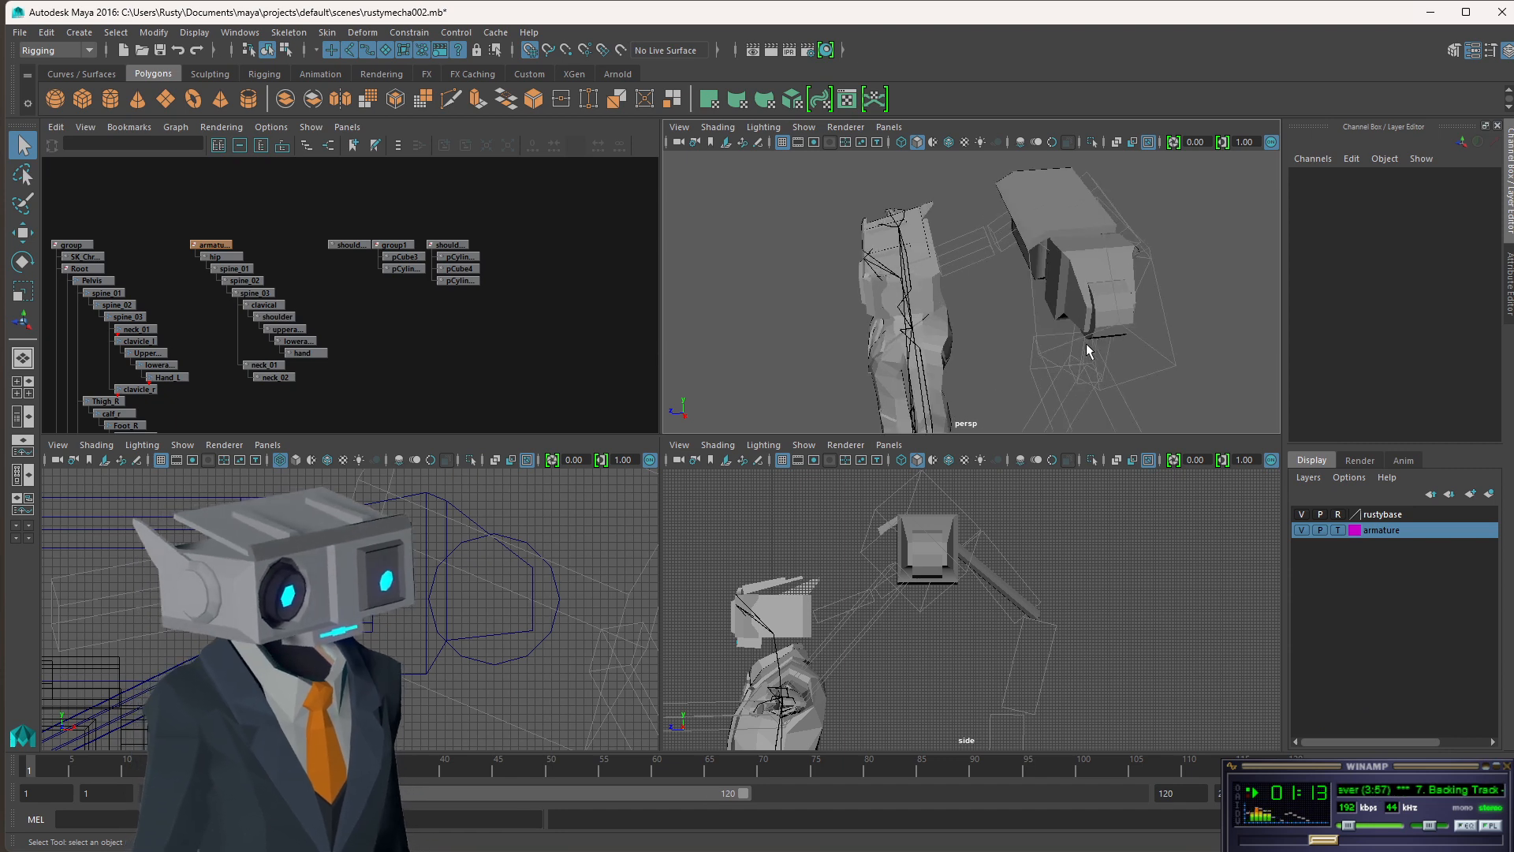
{"action": "left_click_drag", "start_coordinate": [1124, 312], "coordinate": [1054, 275], "text": "alt"}
{"action": "left_click", "coordinate": [1054, 274]}
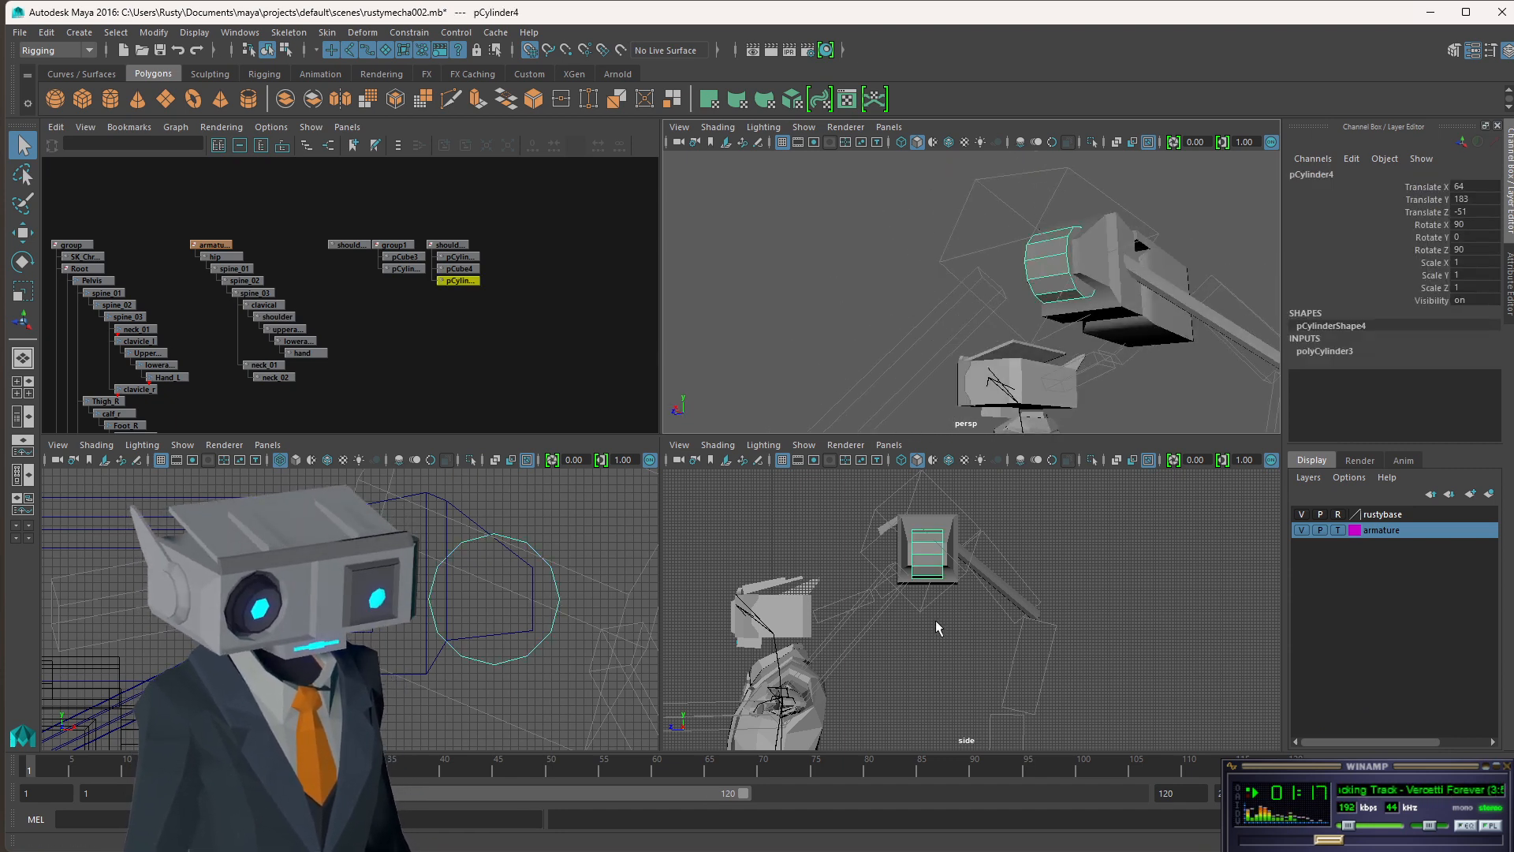
{"action": "scroll", "coordinate": [936, 620], "scroll_direction": "down", "scroll_amount": 5}
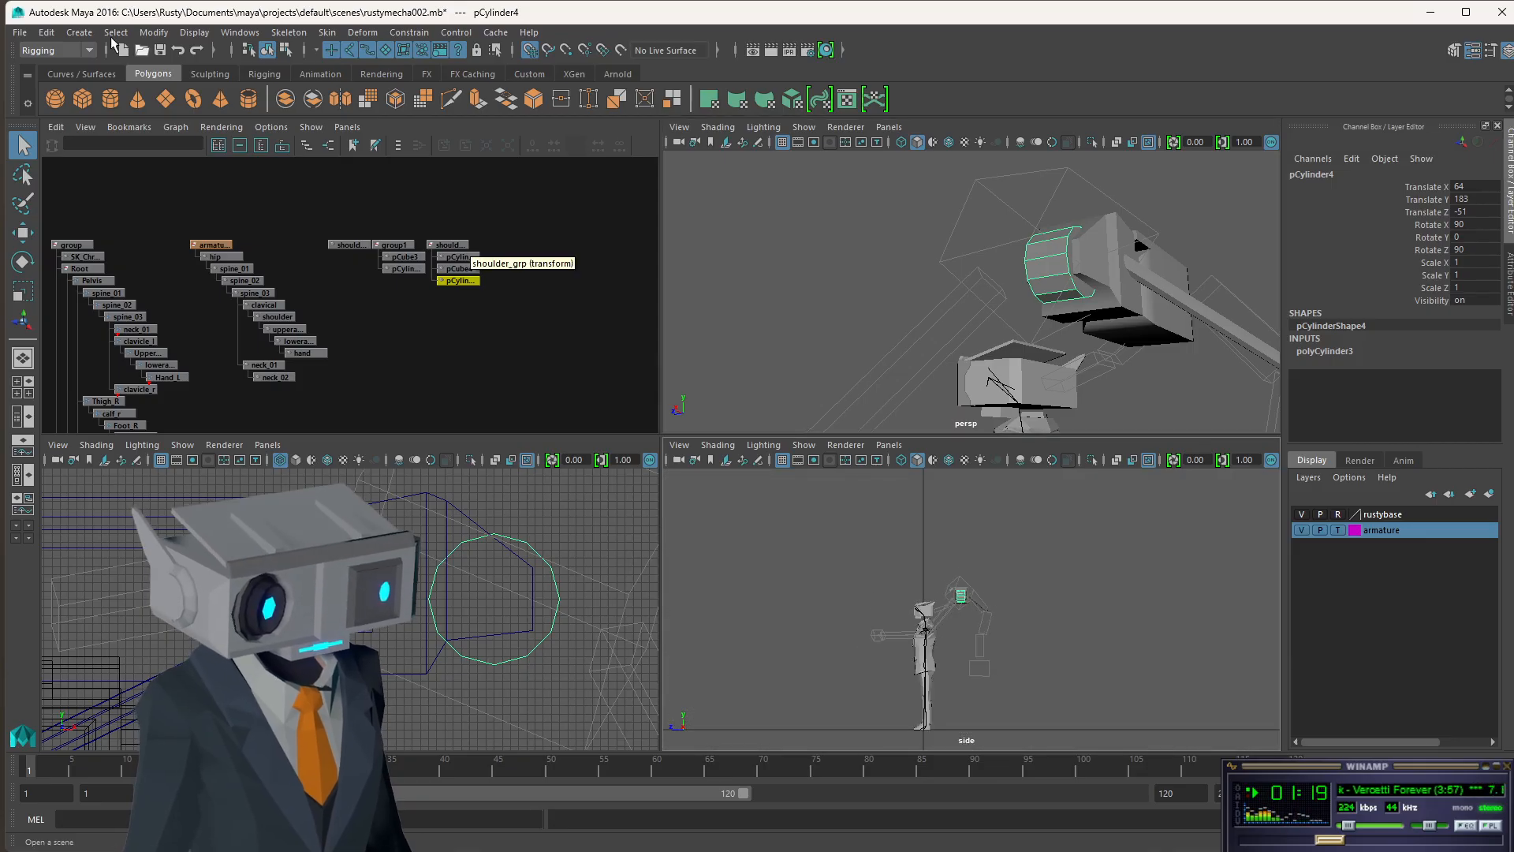
{"action": "left_click", "coordinate": [83, 99]}
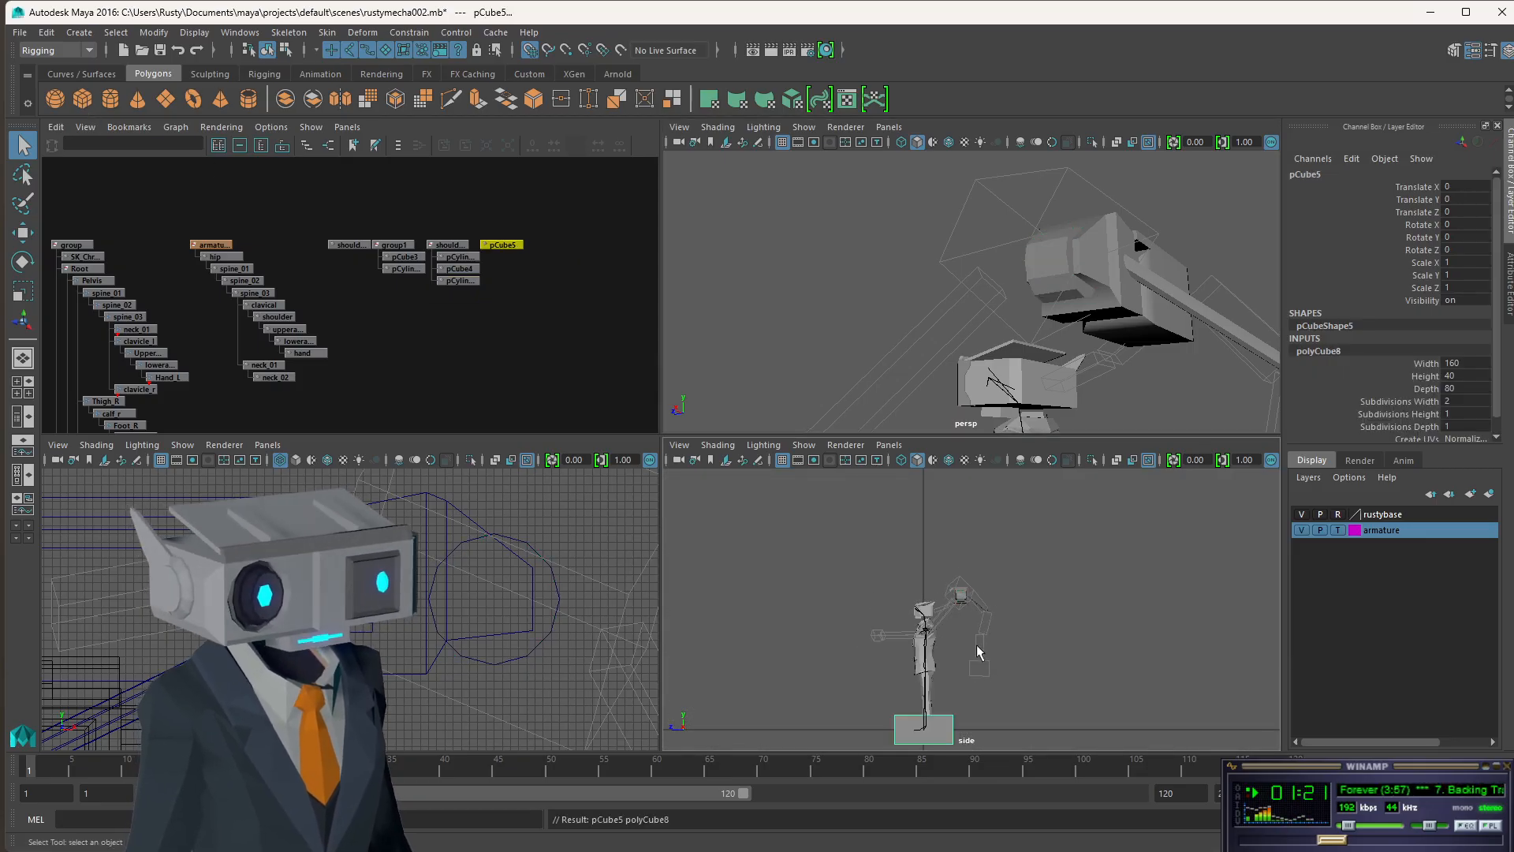
{"action": "key", "text": "w"}
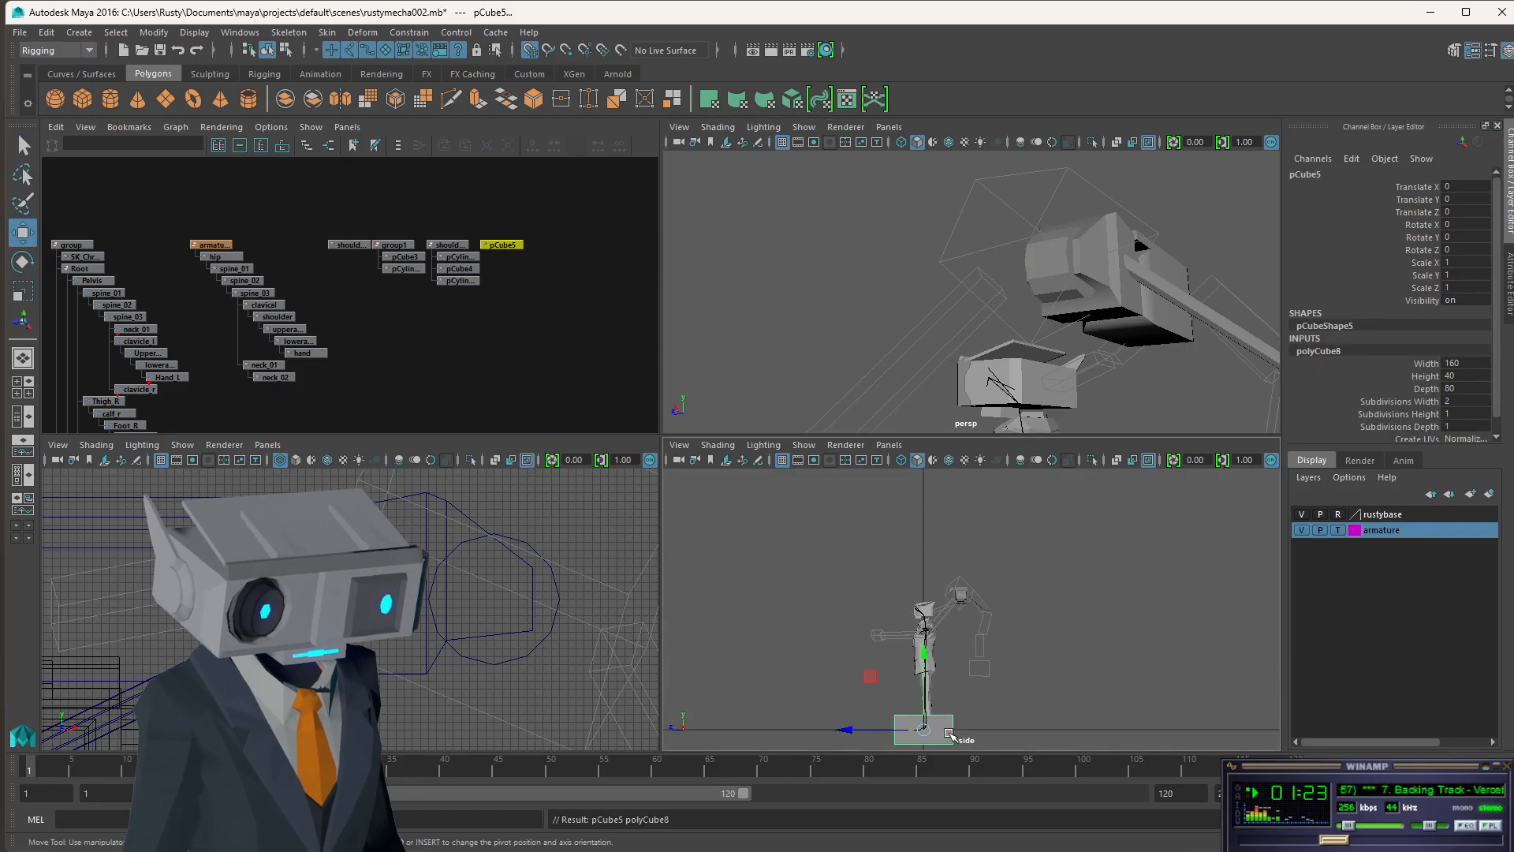
{"action": "left_click_drag", "start_coordinate": [922, 733], "coordinate": [953, 605]}
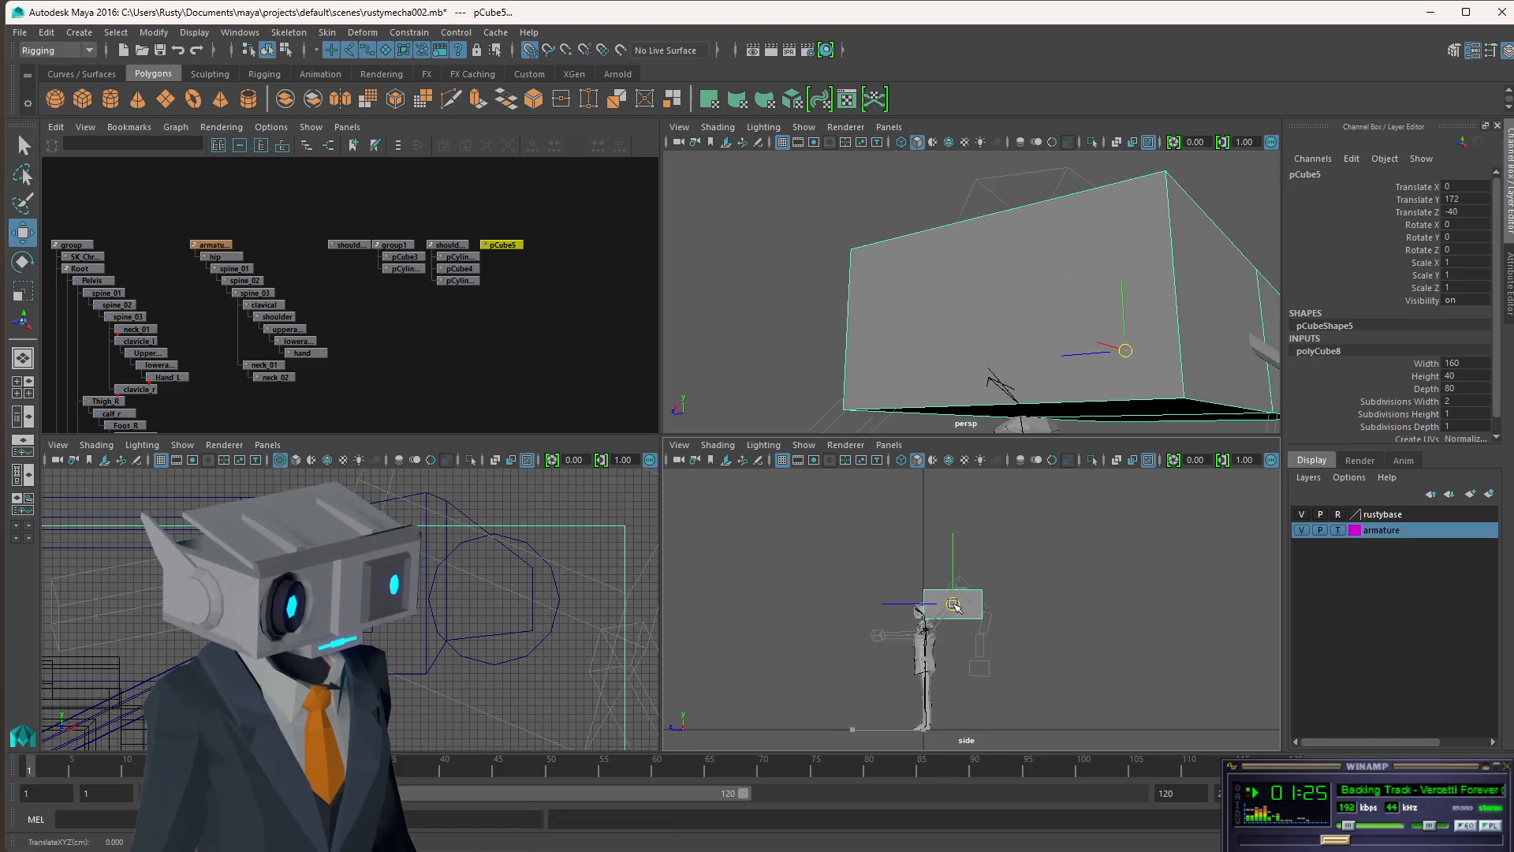
- Shift the new cube back to Z -51 in the wireframe side view, in line with the shoulder cylinder
{"action": "key", "text": "space"}
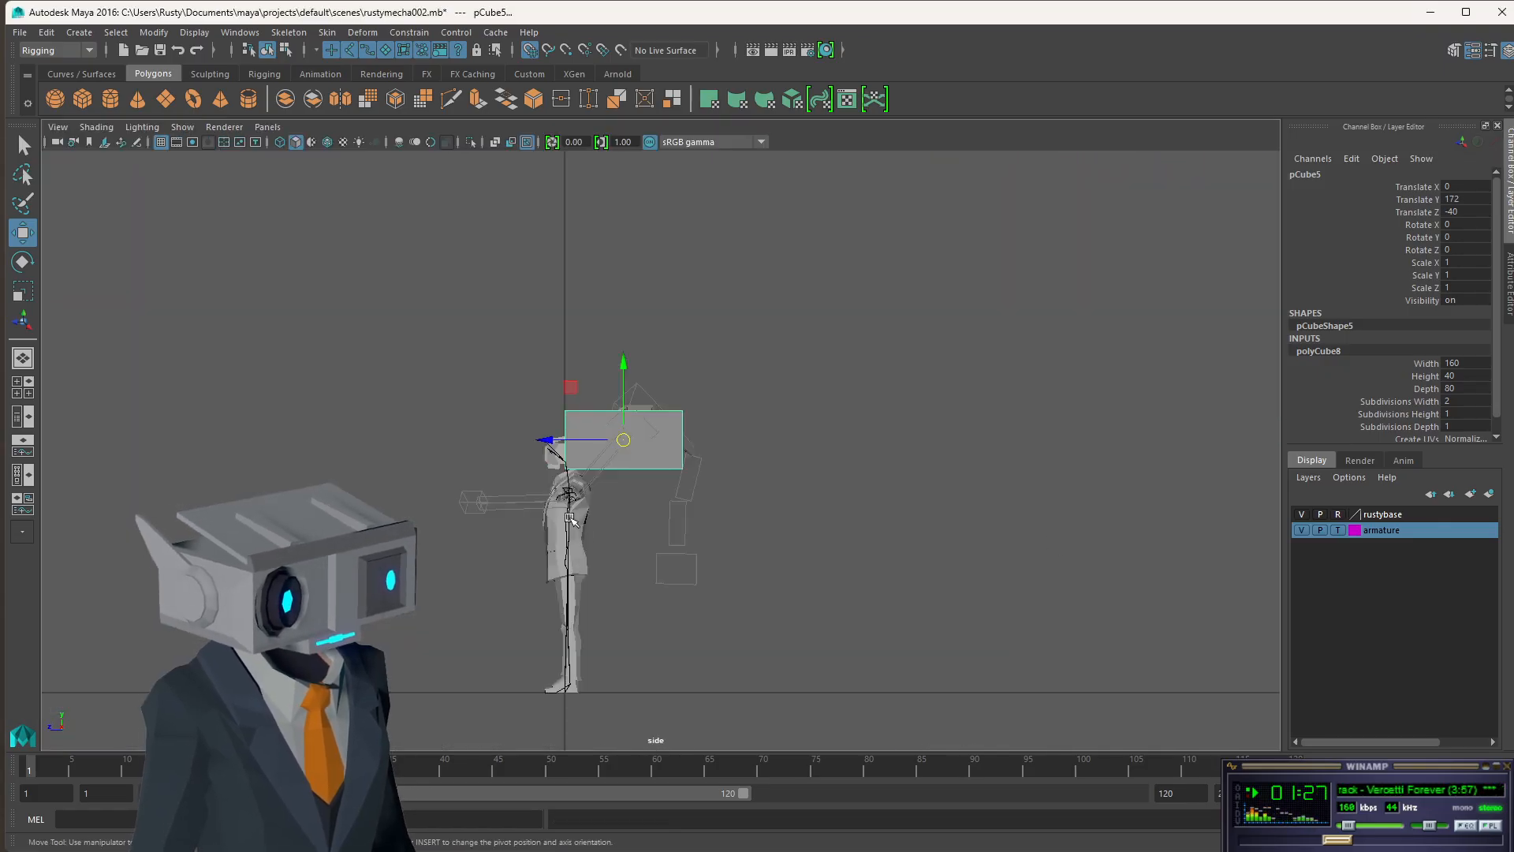
{"action": "key", "text": "4"}
{"action": "scroll", "coordinate": [624, 467], "scroll_direction": "up", "scroll_amount": 3}
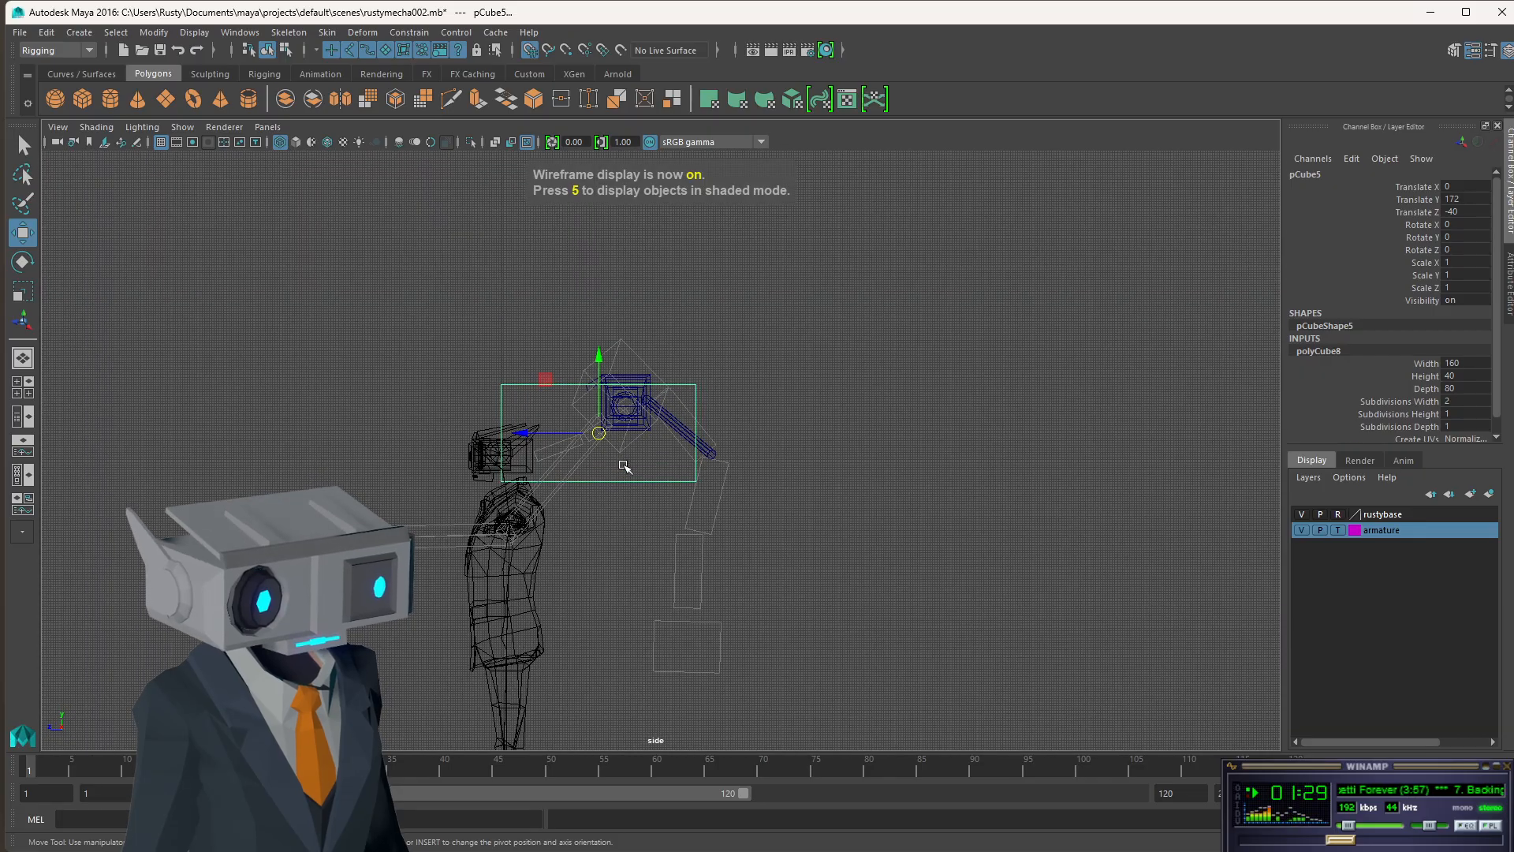
{"action": "scroll", "coordinate": [624, 467], "scroll_direction": "up", "scroll_amount": 4}
{"action": "left_click_drag", "start_coordinate": [485, 407], "coordinate": [570, 403]}
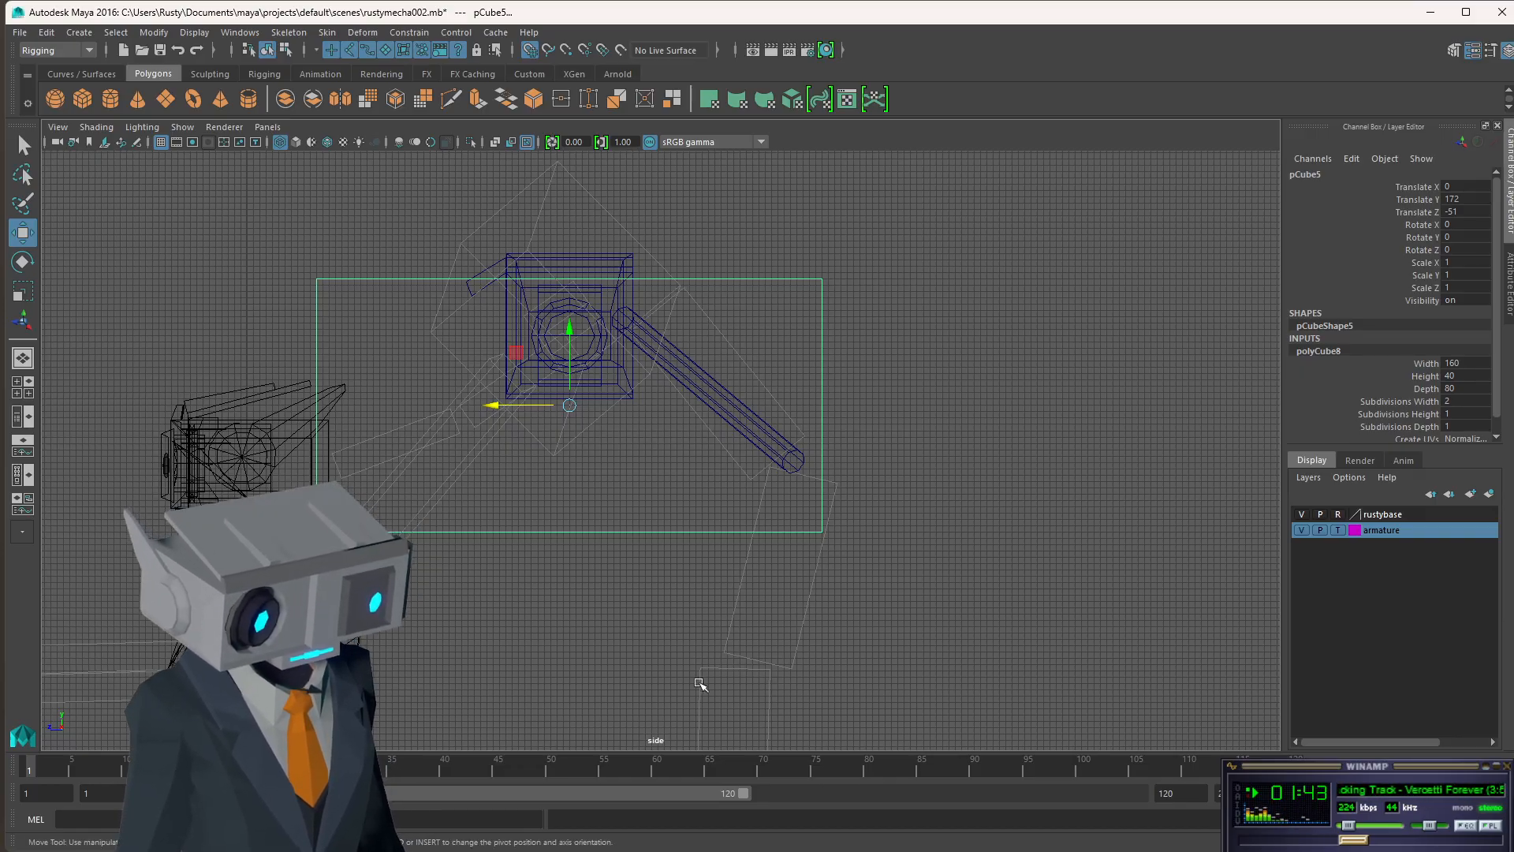
- Set the new cube's width, height and depth to 20 each
{"action": "double_click", "coordinate": [1479, 364]}
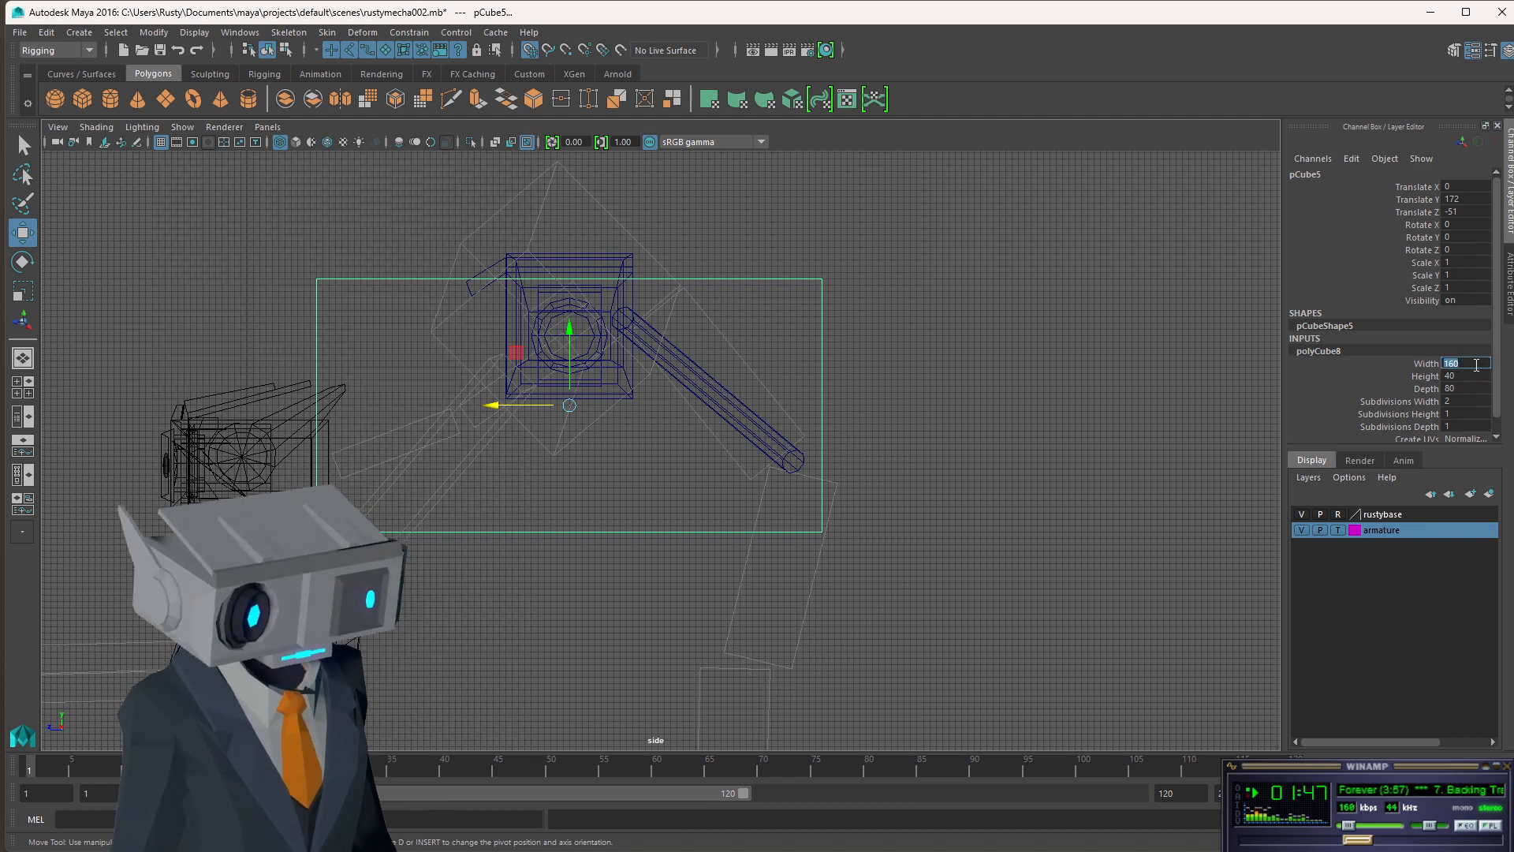
{"action": "key", "text": "Tab"}
{"action": "type", "text": "20"}
{"action": "key", "text": "Tab"}
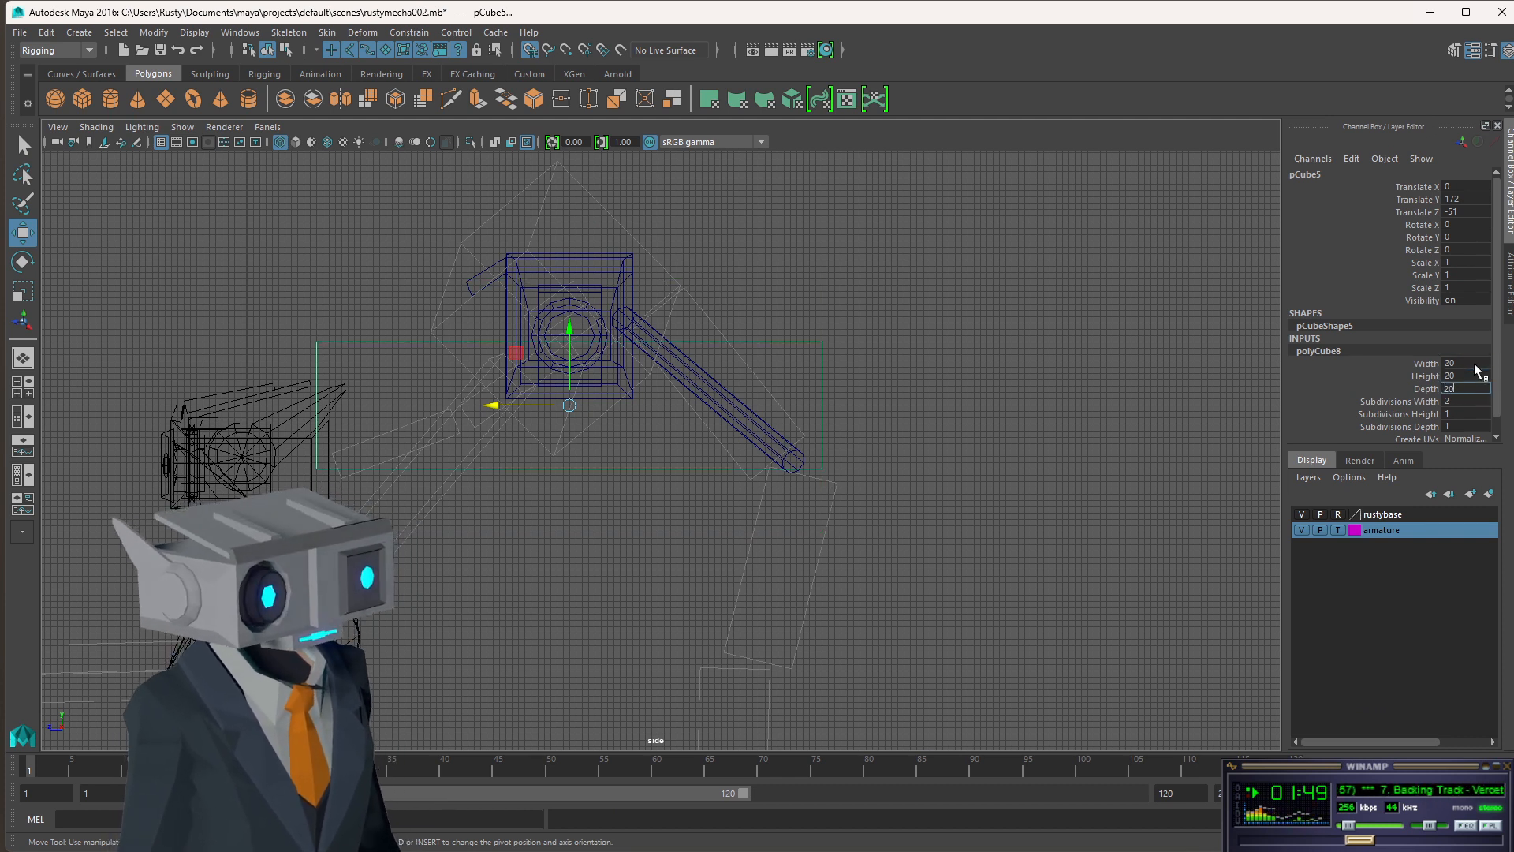
{"action": "type", "text": "20"}
{"action": "key", "text": "Tab"}
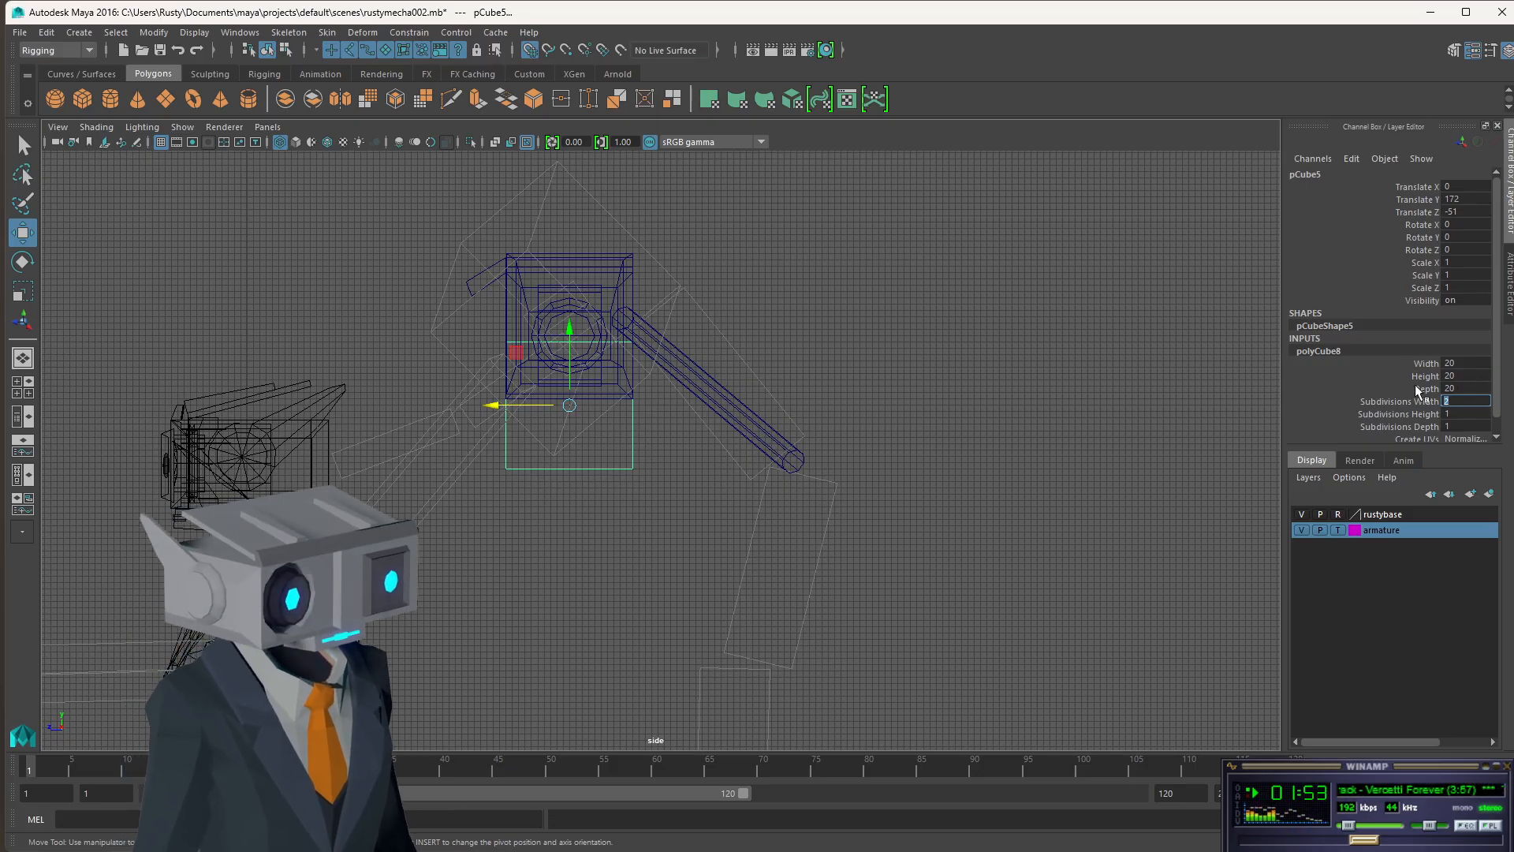
- Narrow the new cube by setting its depth to 10 and then to 8, and deselect it
{"action": "left_click", "coordinate": [1464, 389]}
{"action": "type", "text": "10"}
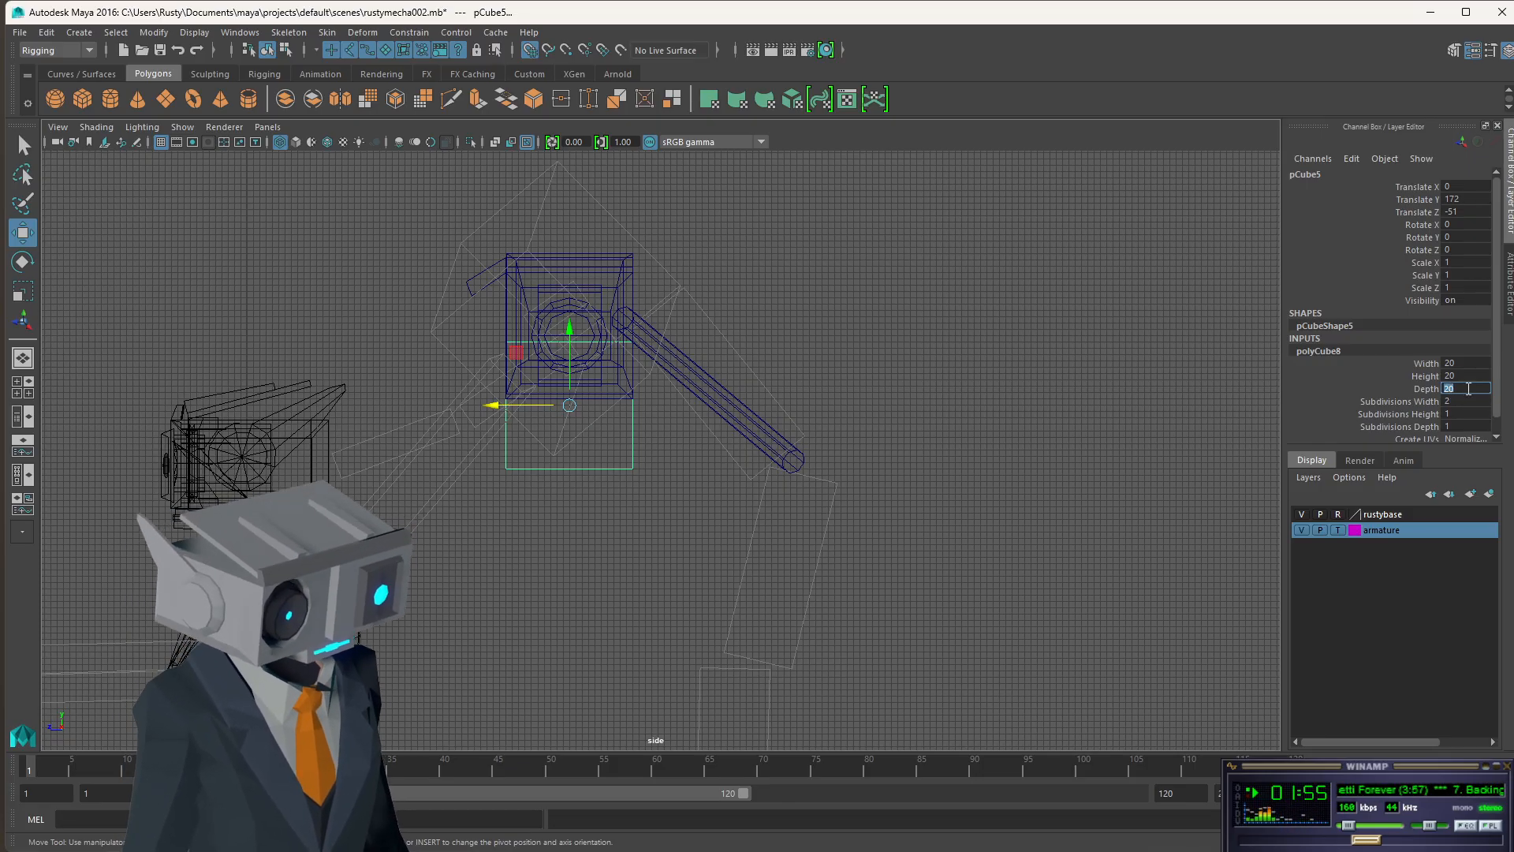
{"action": "key", "text": "Tab"}
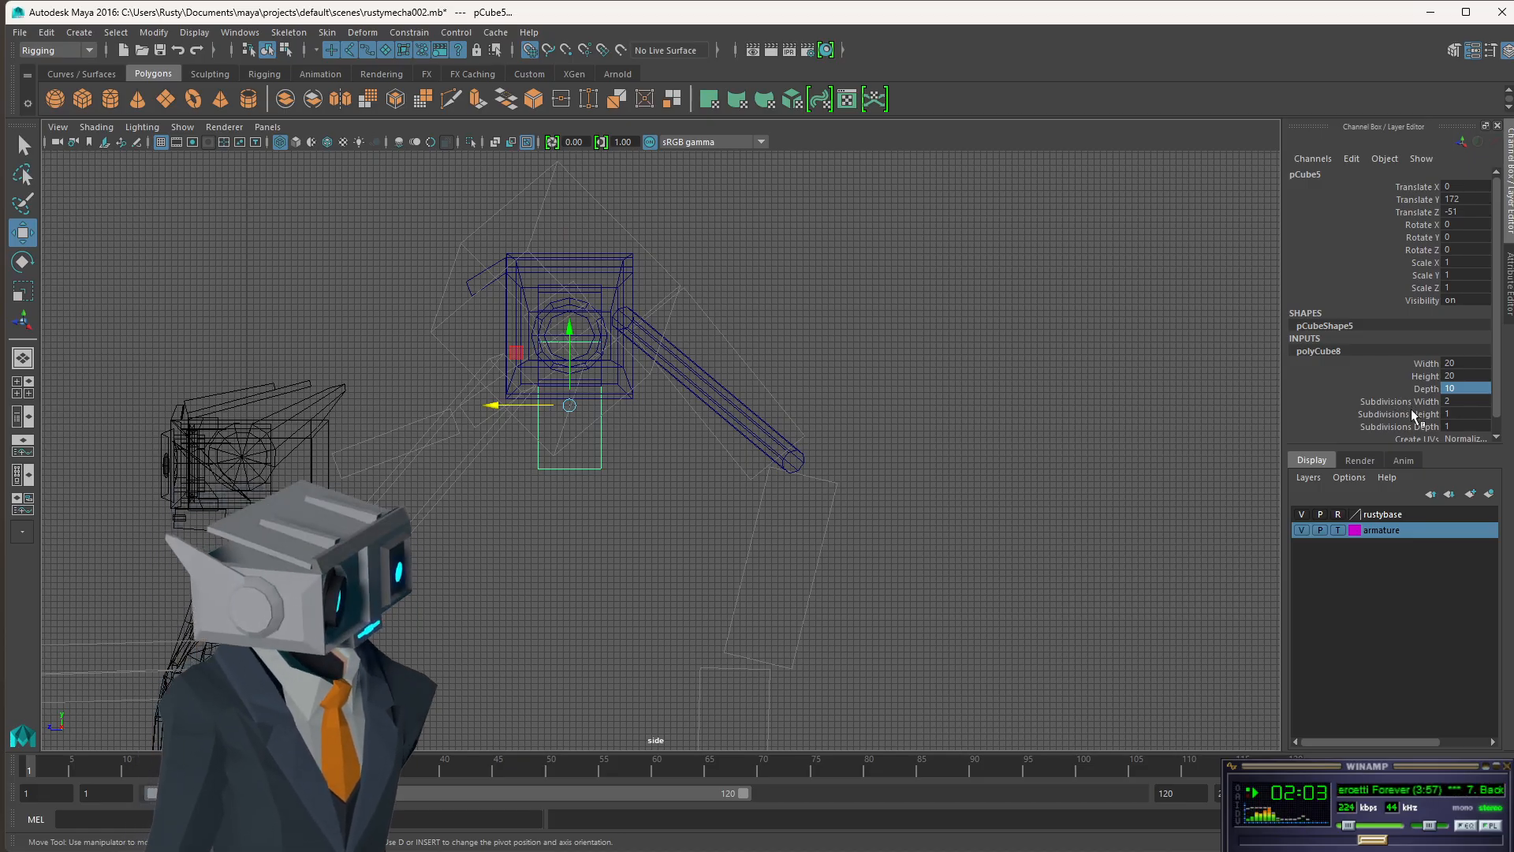
{"action": "left_click", "coordinate": [1472, 386]}
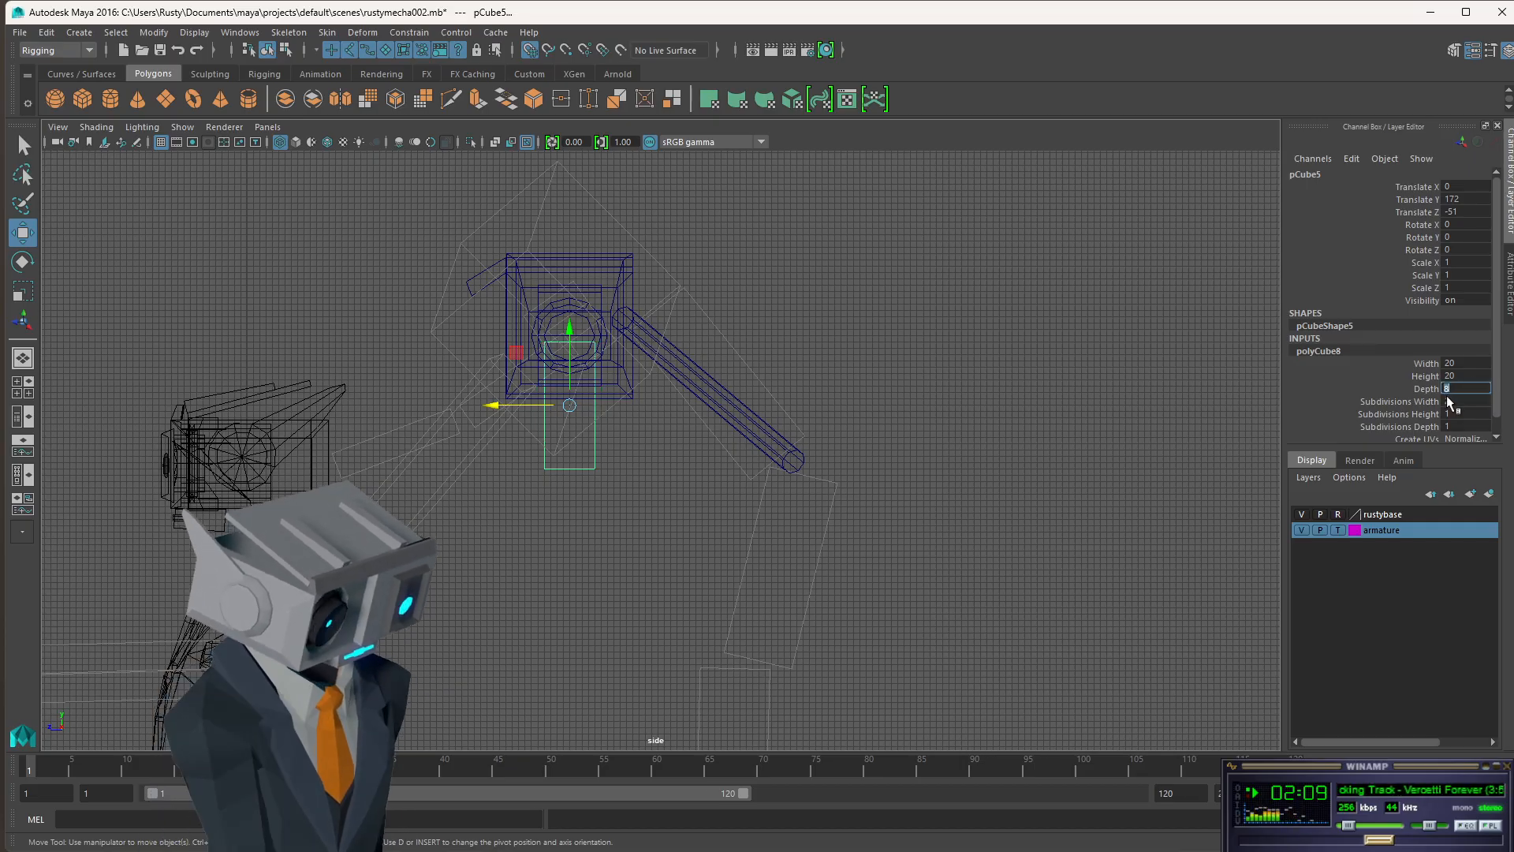
{"action": "type", "text": "8"}
{"action": "left_click", "coordinate": [1465, 402]}
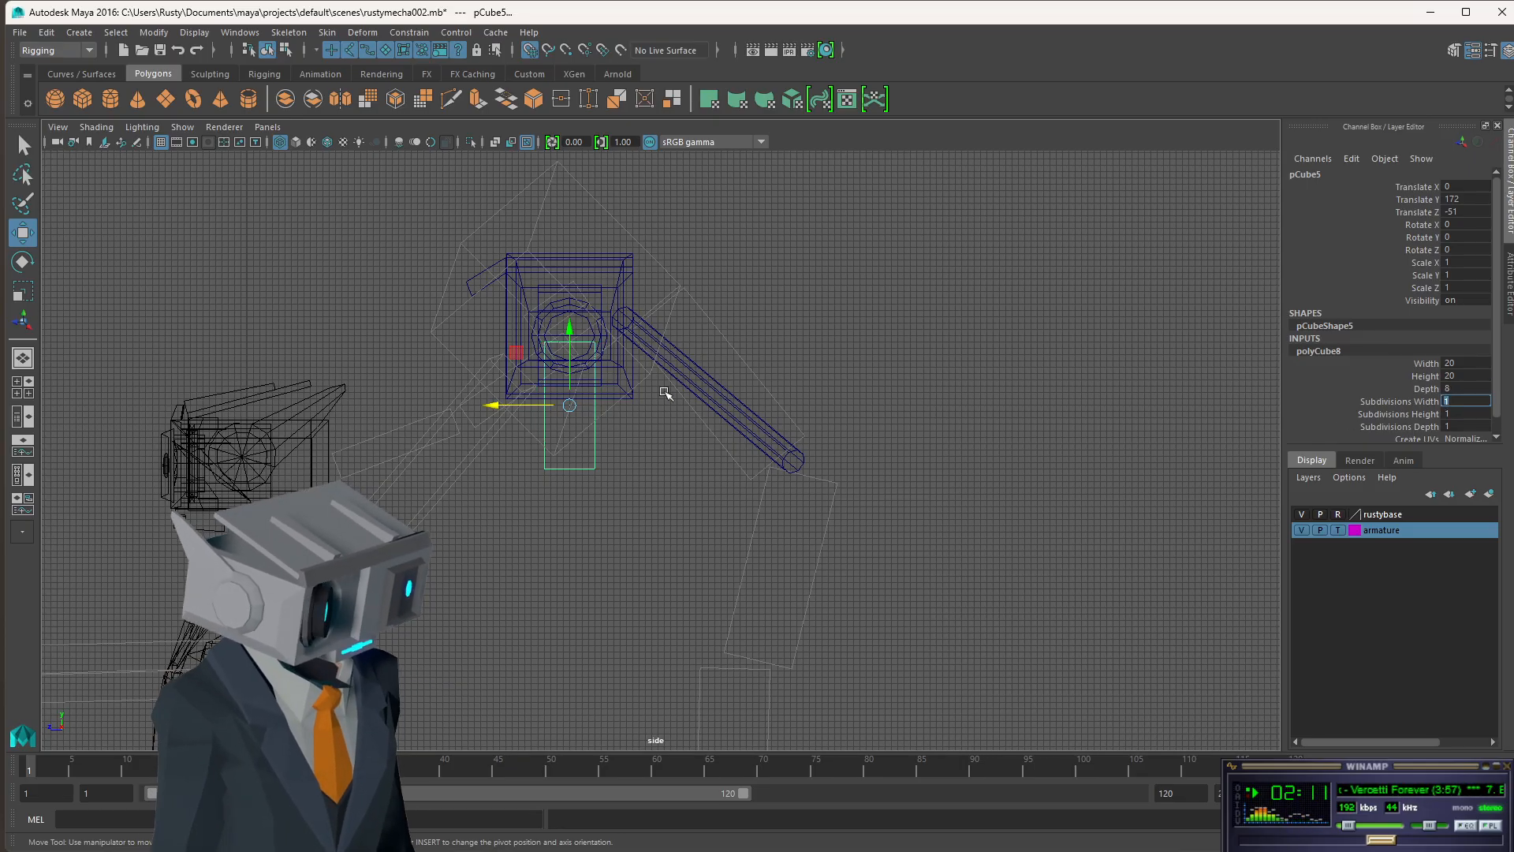
{"action": "left_click", "coordinate": [831, 324]}
- Move the new cube sideways to X 70, at the outer end of the shoulder
{"action": "key", "text": "space"}
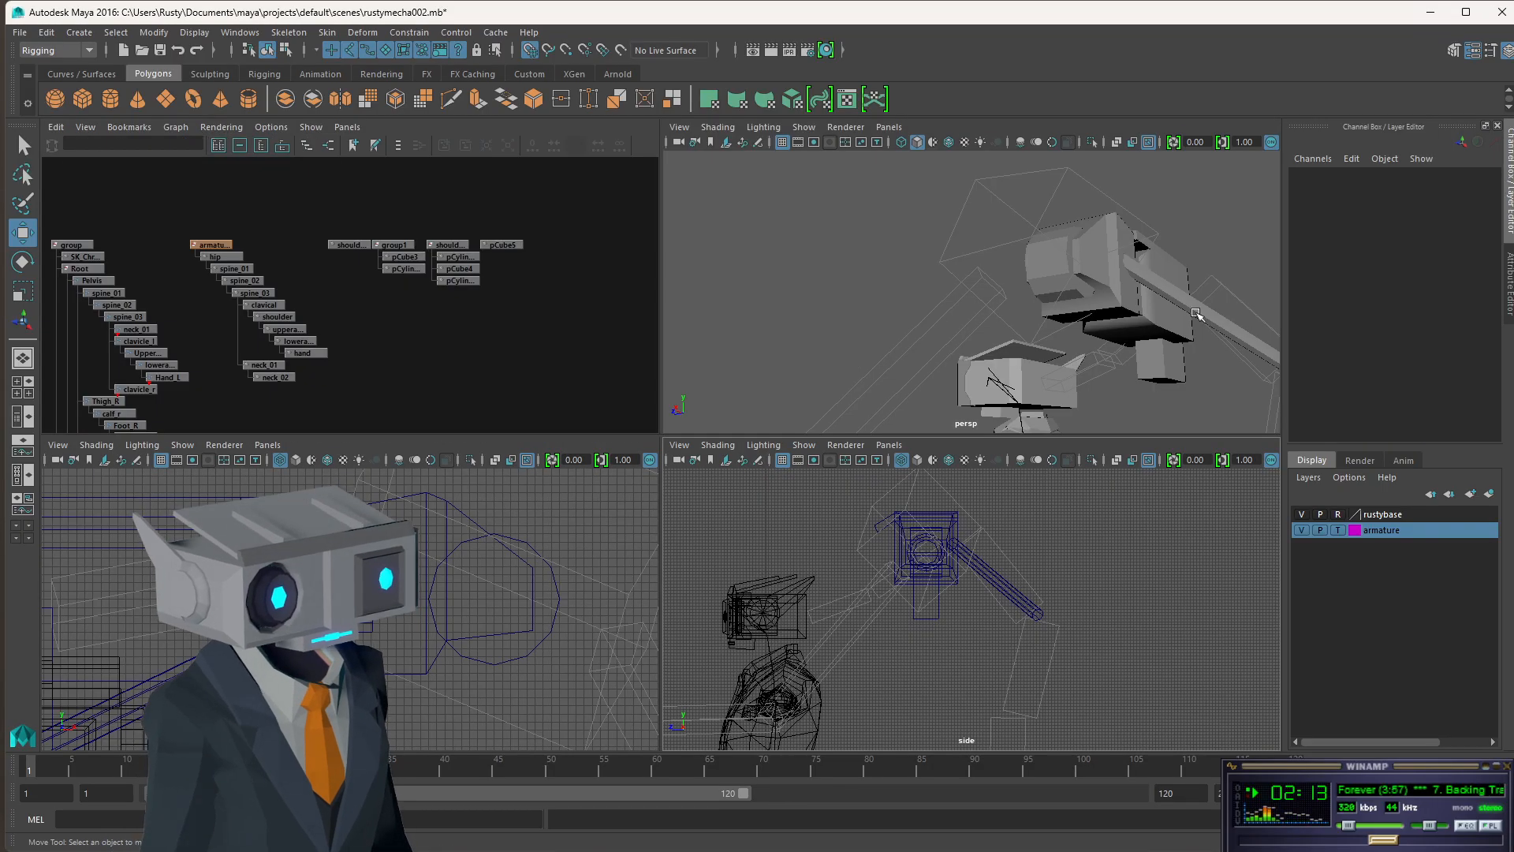
{"action": "key", "text": "space"}
{"action": "left_click_drag", "start_coordinate": [1129, 327], "coordinate": [986, 462], "text": "alt"}
{"action": "right_click_drag", "start_coordinate": [986, 461], "coordinate": [779, 555], "text": "alt"}
{"action": "left_click_drag", "start_coordinate": [780, 555], "coordinate": [771, 474], "text": "alt"}
{"action": "key", "text": "space"}
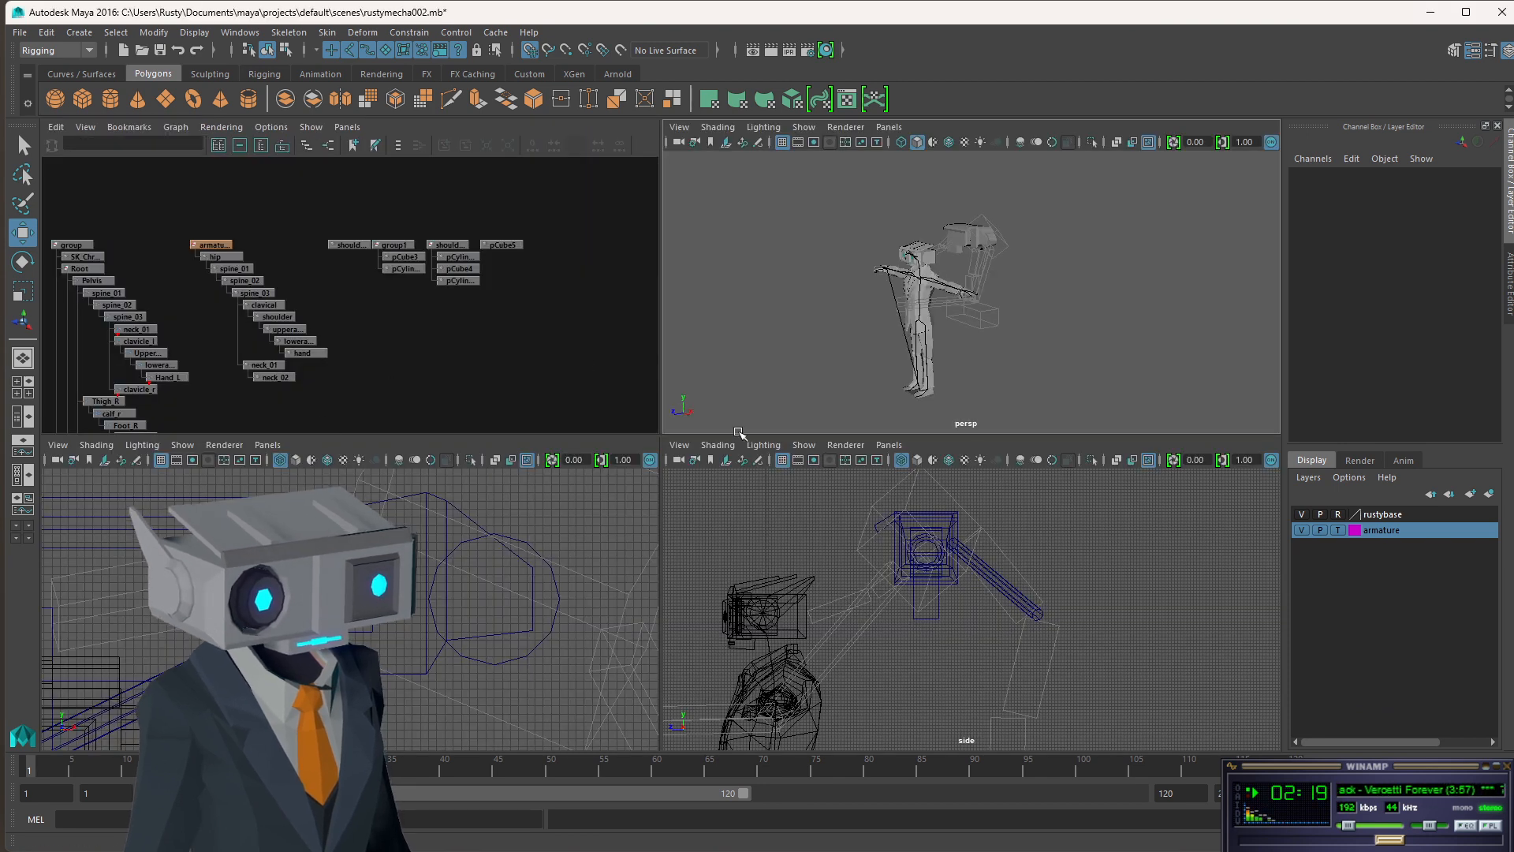
{"action": "left_click", "coordinate": [503, 246]}
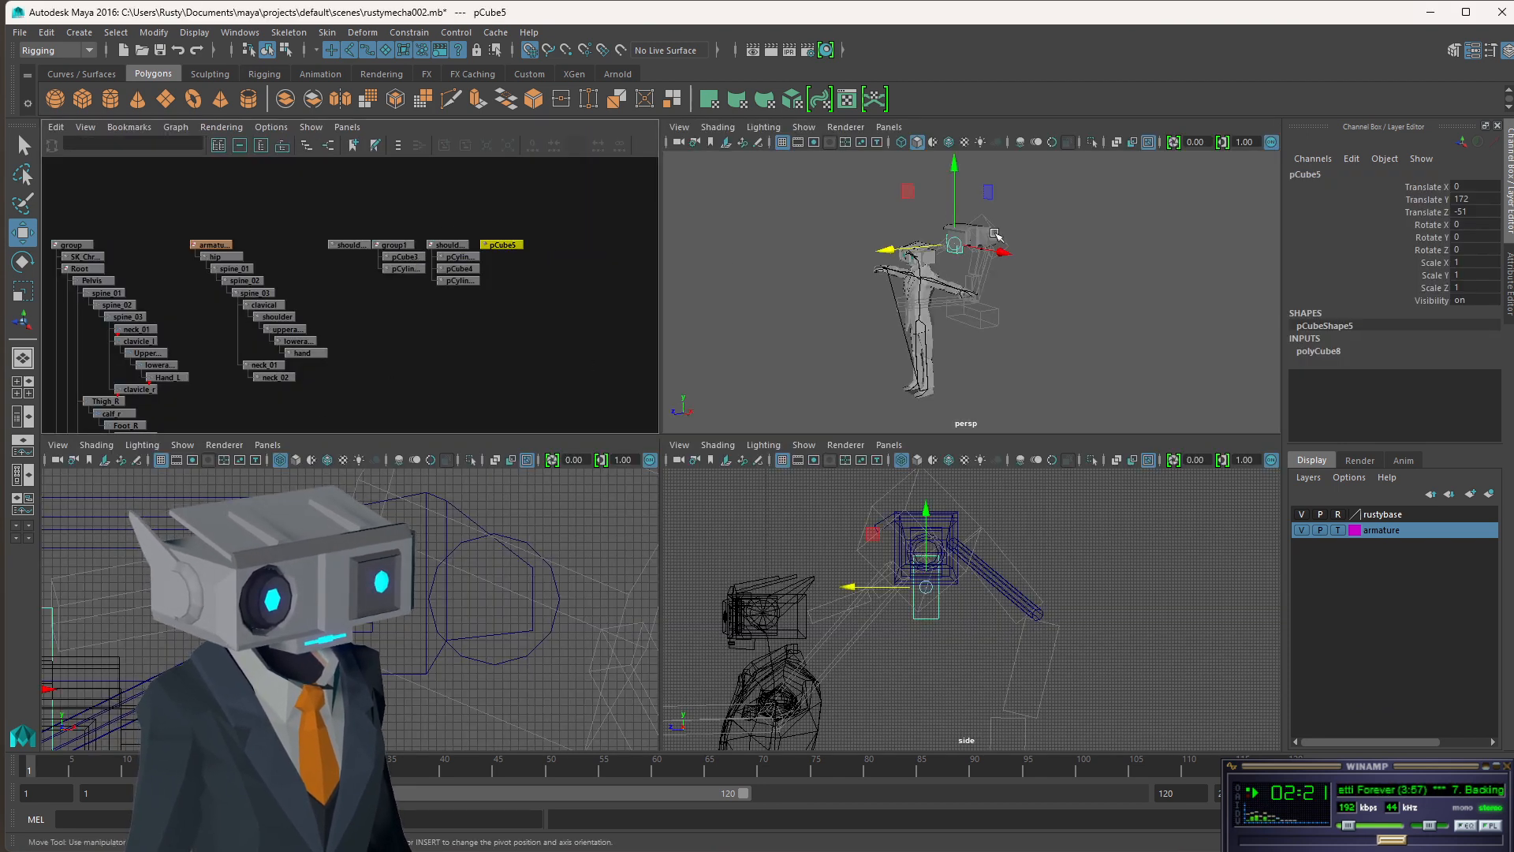
{"action": "left_click_drag", "start_coordinate": [1003, 252], "coordinate": [1040, 259]}
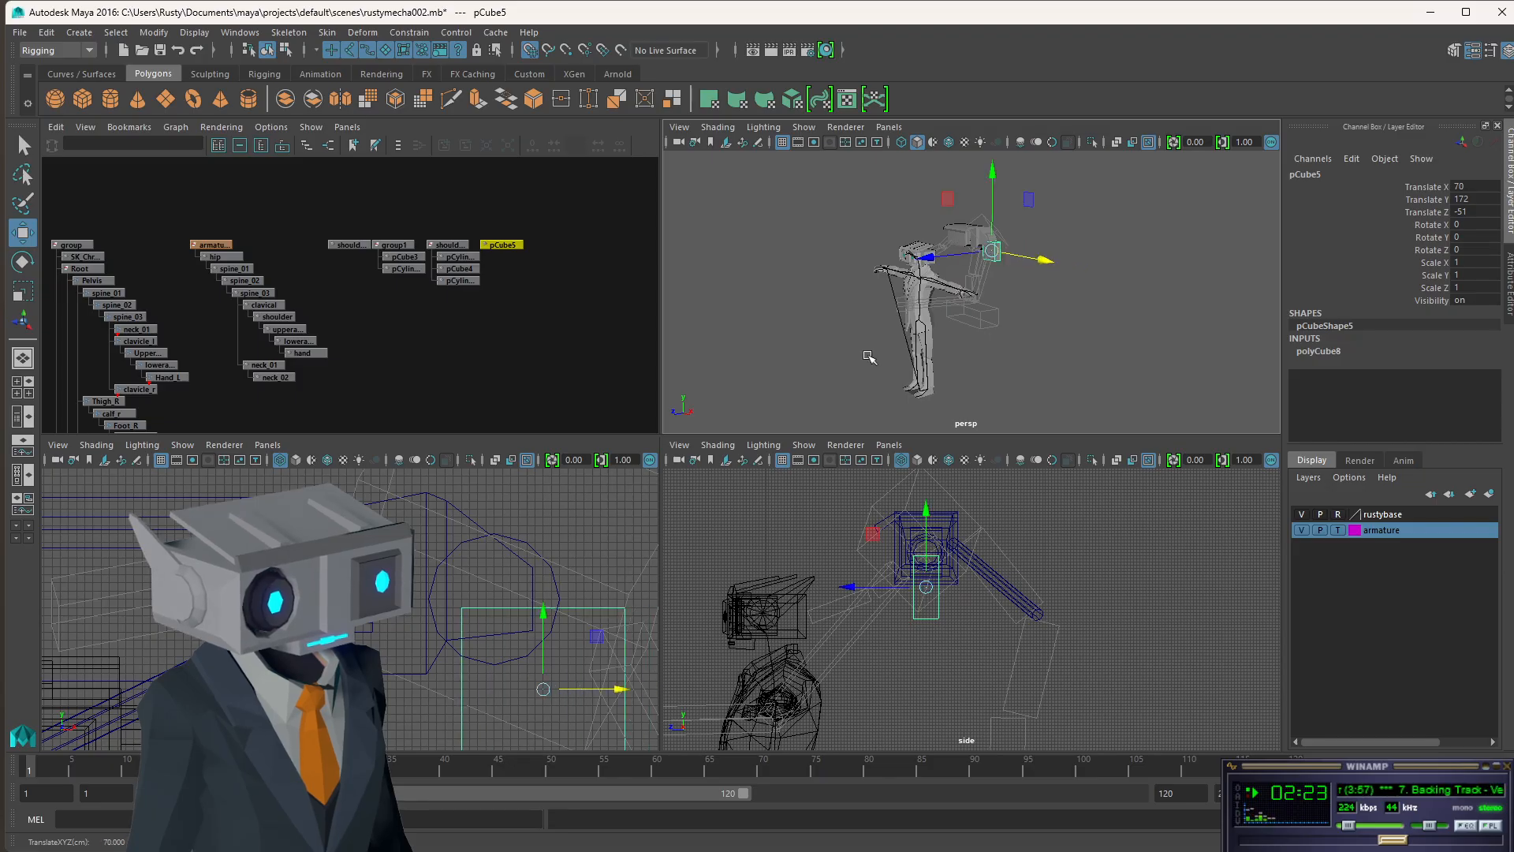
- Raise the new cube to Y 182 in the side view so it spans the shoulder's outer cylinder
{"action": "key", "text": "space"}
{"action": "scroll", "coordinate": [558, 427], "scroll_direction": "up", "scroll_amount": 3}
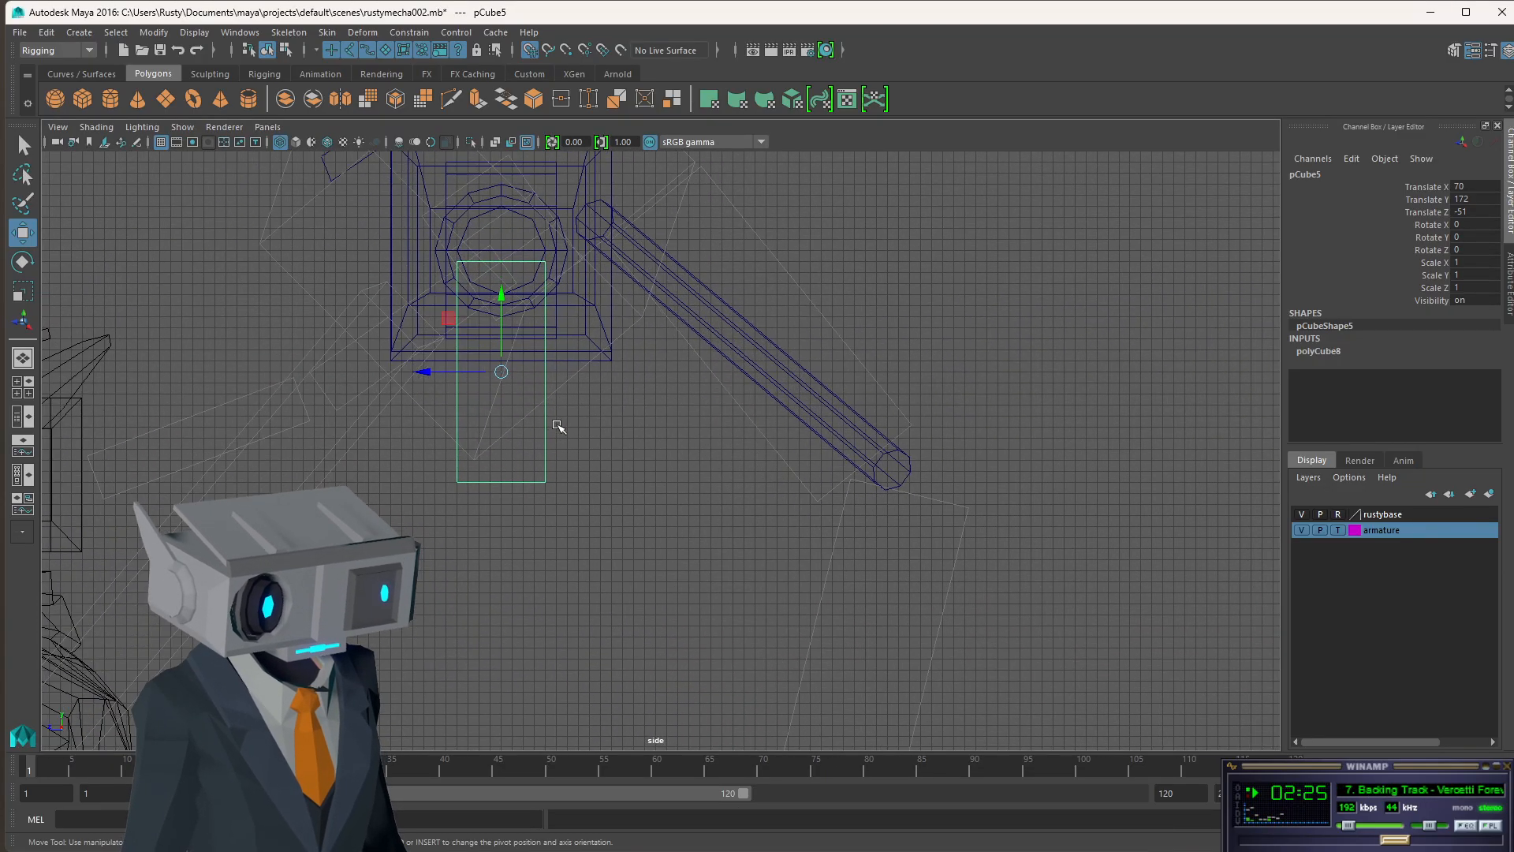
{"action": "scroll", "coordinate": [557, 426], "scroll_direction": "up", "scroll_amount": 1}
{"action": "scroll", "coordinate": [400, 345], "scroll_direction": "up", "scroll_amount": 2}
{"action": "middle_click_drag", "start_coordinate": [381, 336], "coordinate": [579, 495], "text": "alt"}
{"action": "left_click_drag", "start_coordinate": [660, 438], "coordinate": [656, 489]}
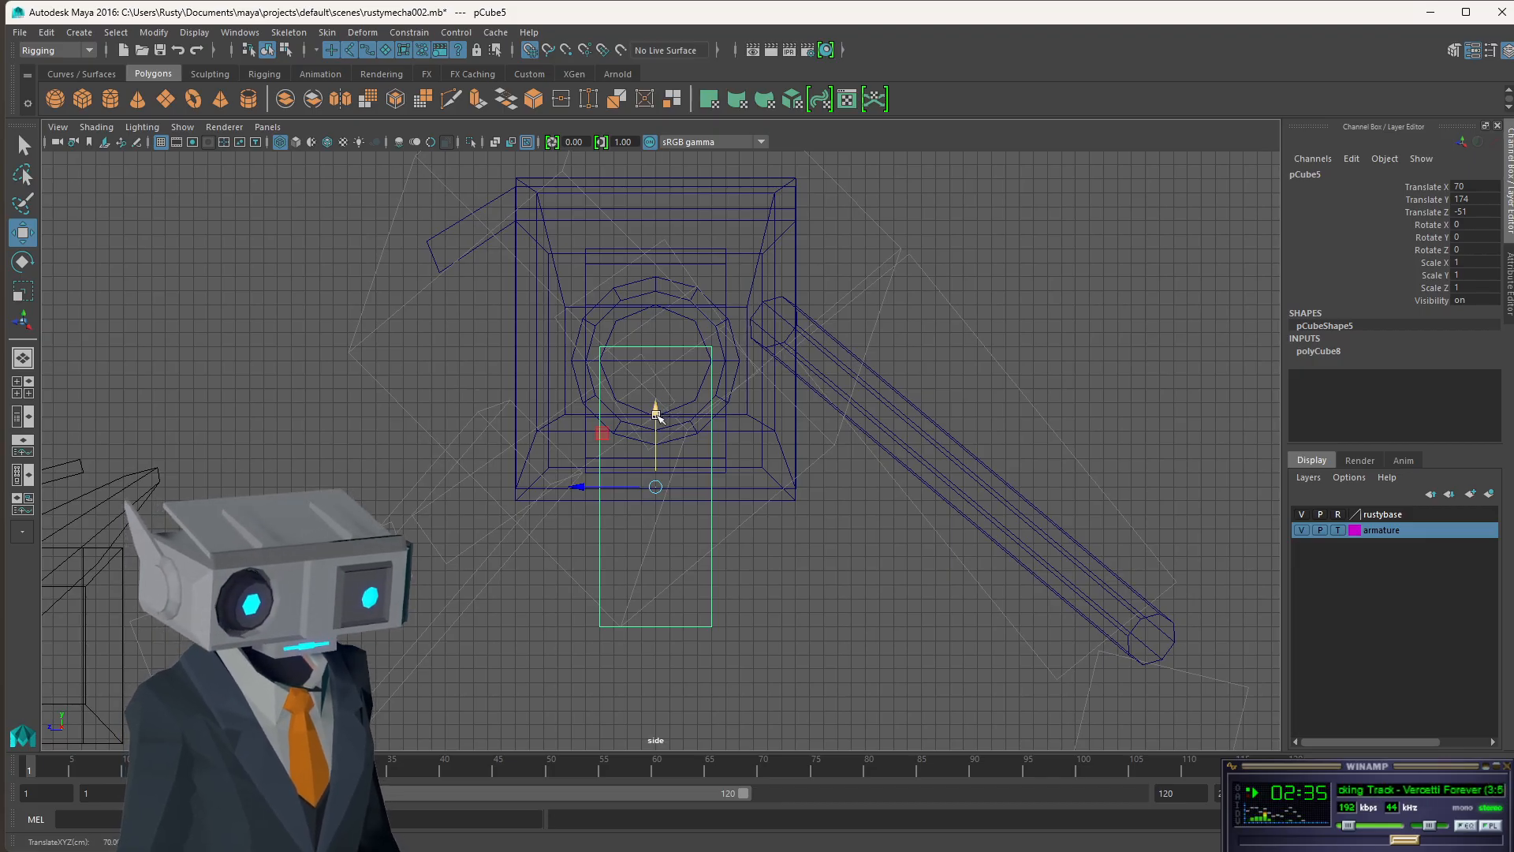
{"action": "left_click_drag", "start_coordinate": [656, 416], "coordinate": [654, 381]}
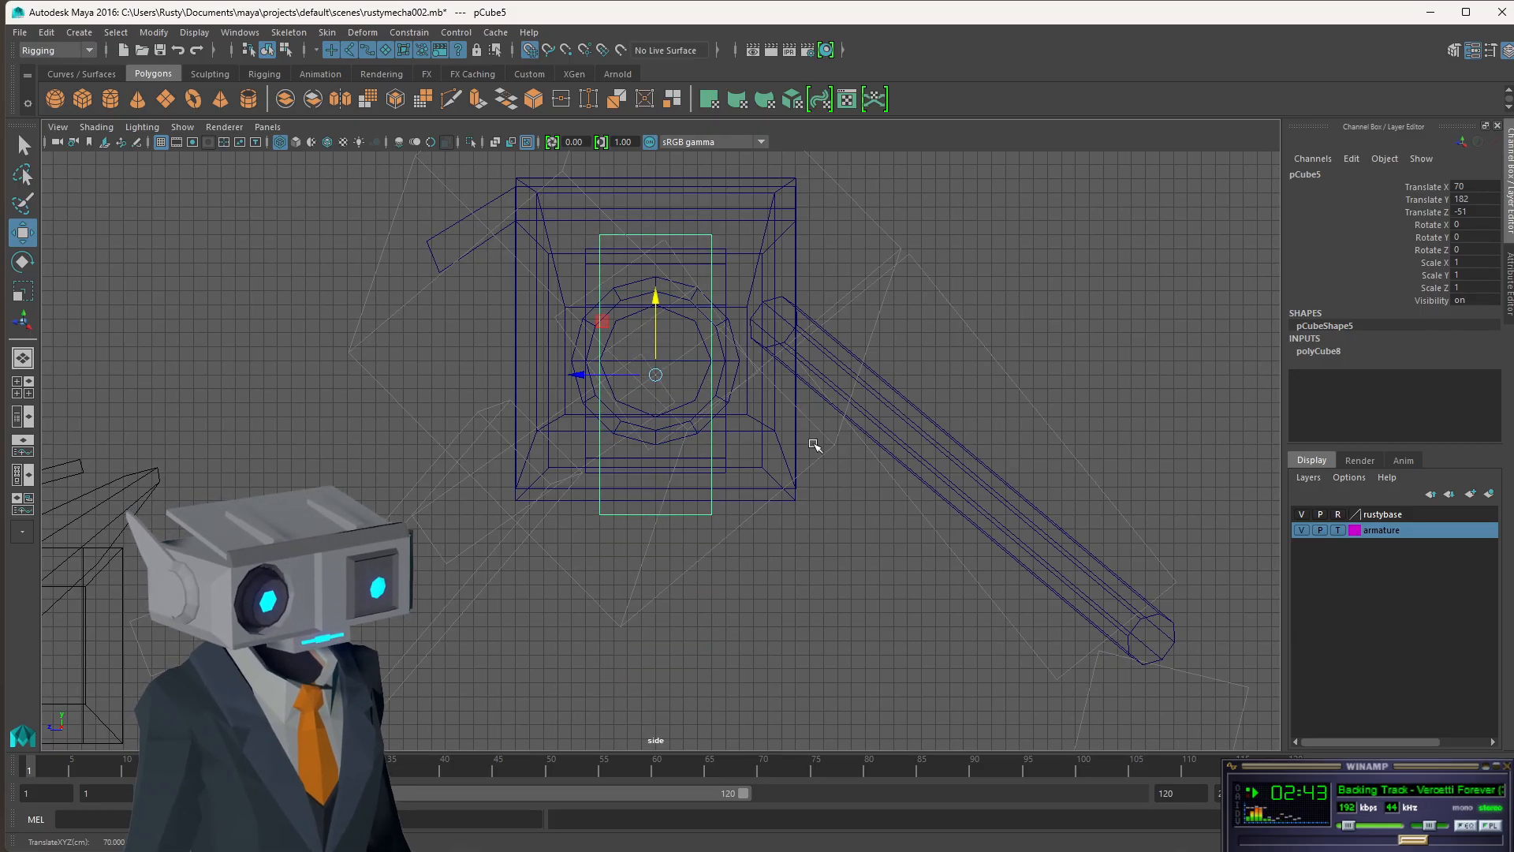
- Examine the new cube's fit at the shoulder's outer end in perspective and select the shoulder_grp group
{"action": "key", "text": "space"}
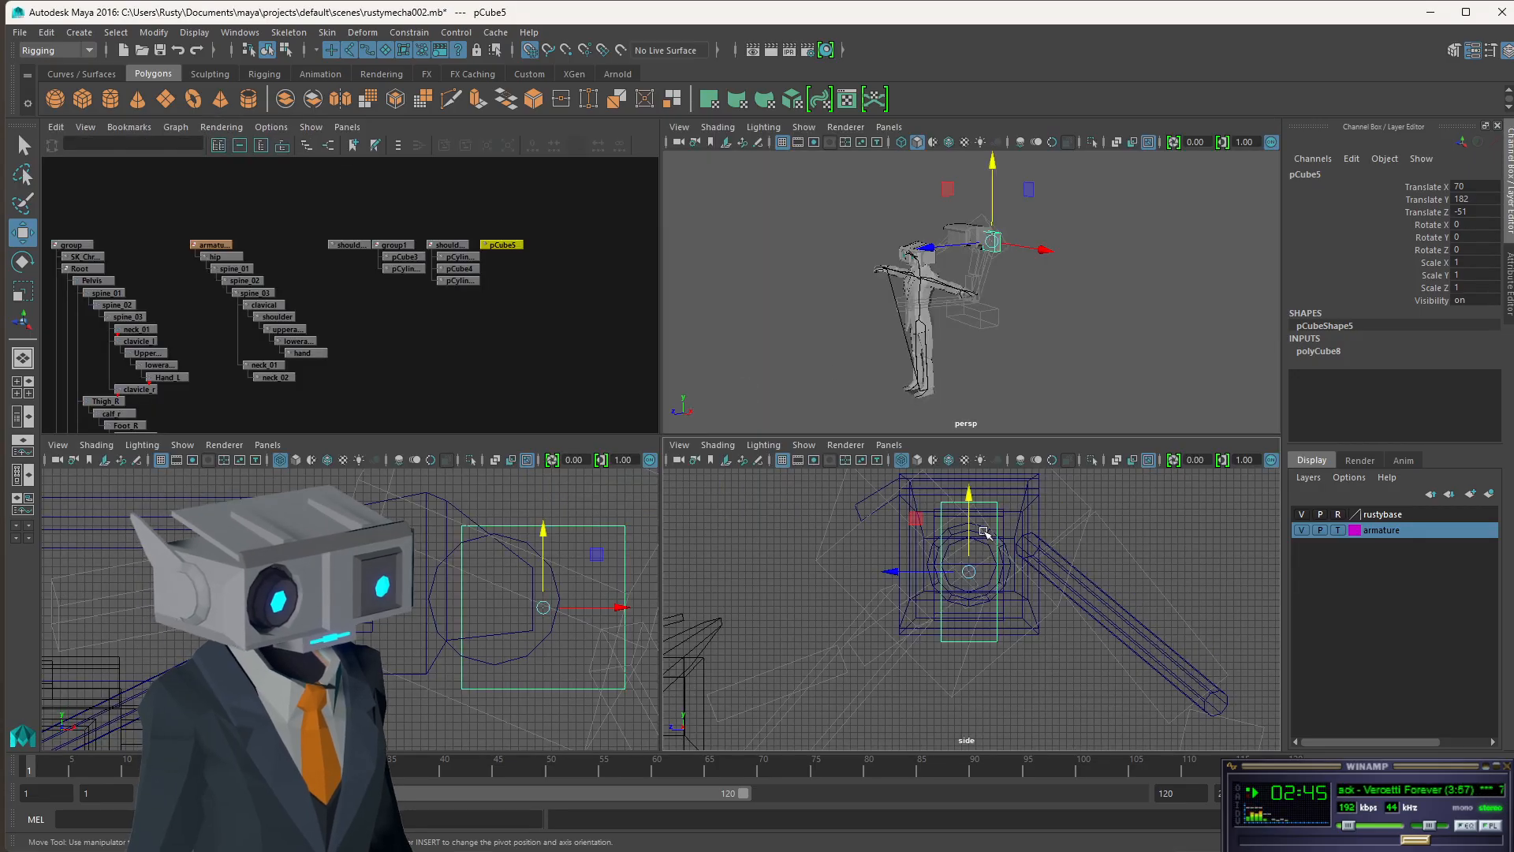
{"action": "scroll", "coordinate": [984, 234], "scroll_direction": "up", "scroll_amount": 5}
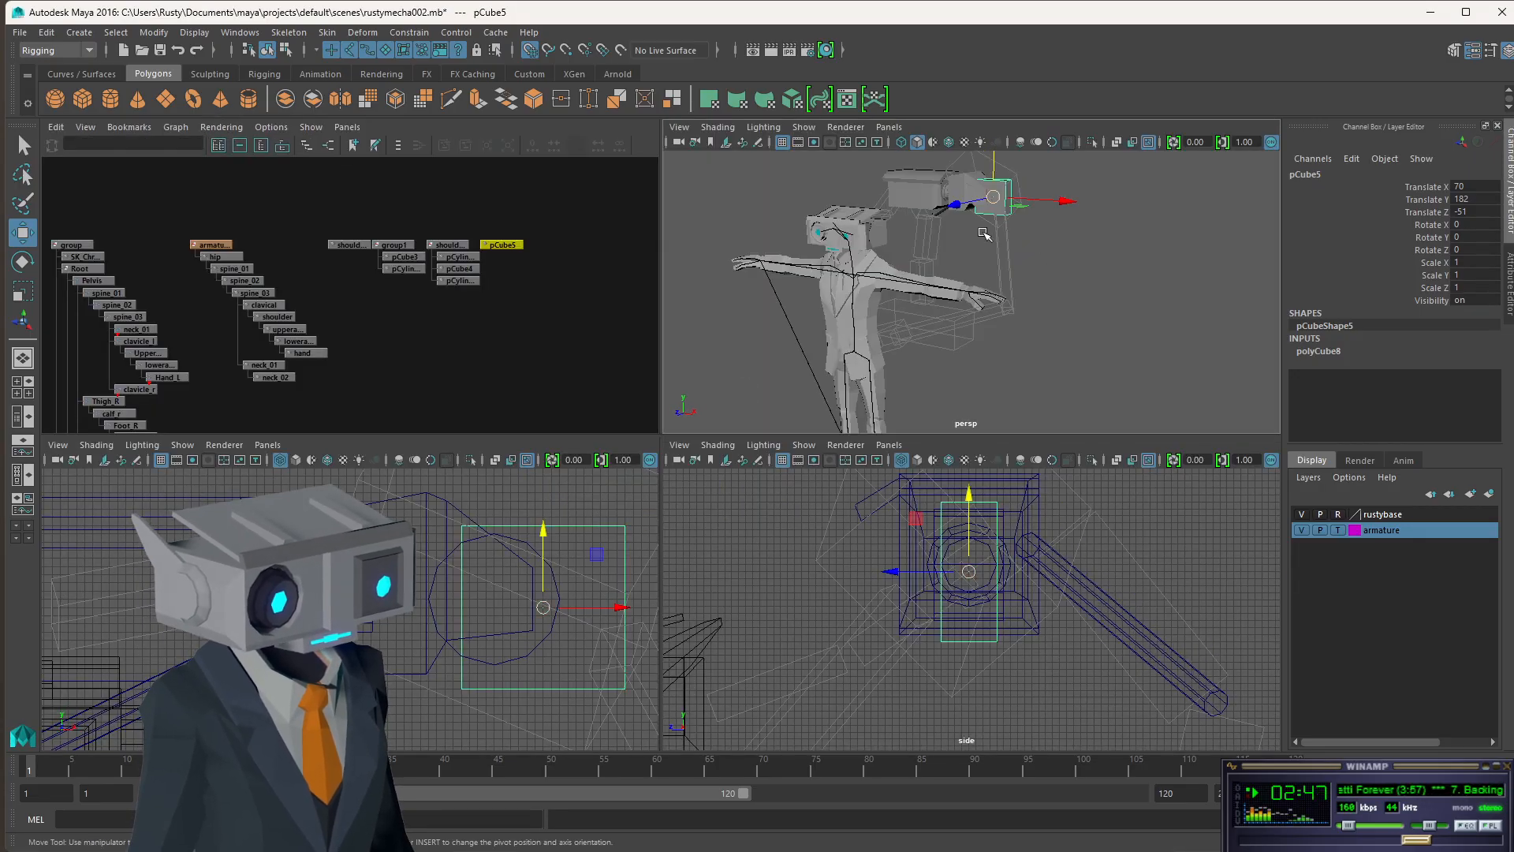
{"action": "scroll", "coordinate": [984, 234], "scroll_direction": "up", "scroll_amount": 5}
{"action": "scroll", "coordinate": [985, 234], "scroll_direction": "down", "scroll_amount": 2}
{"action": "middle_click_drag", "start_coordinate": [1010, 197], "coordinate": [1022, 370], "text": "alt"}
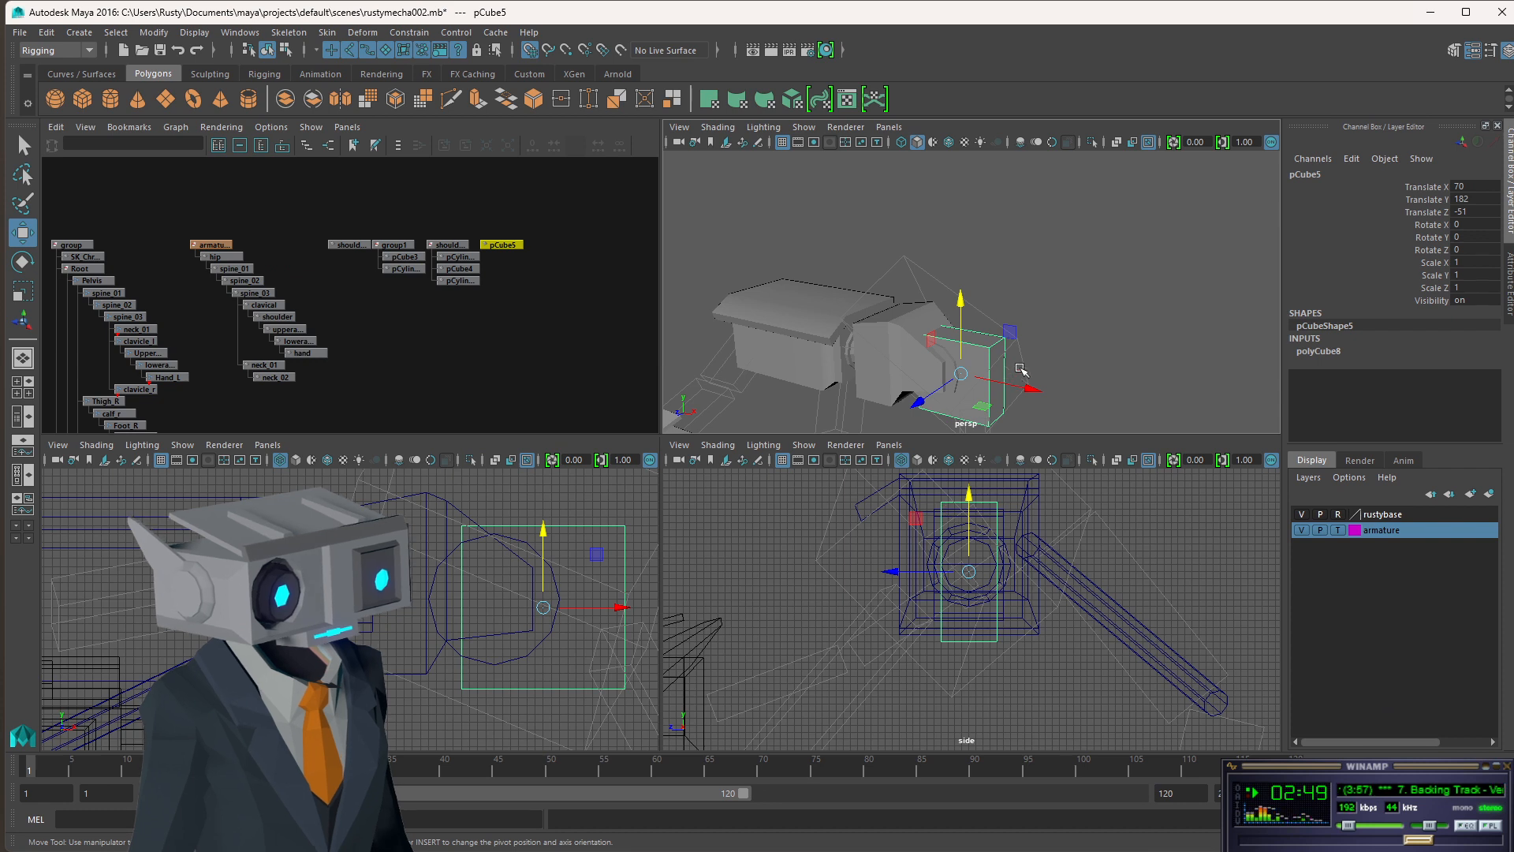
{"action": "left_click_drag", "start_coordinate": [992, 368], "coordinate": [1001, 345], "text": "alt"}
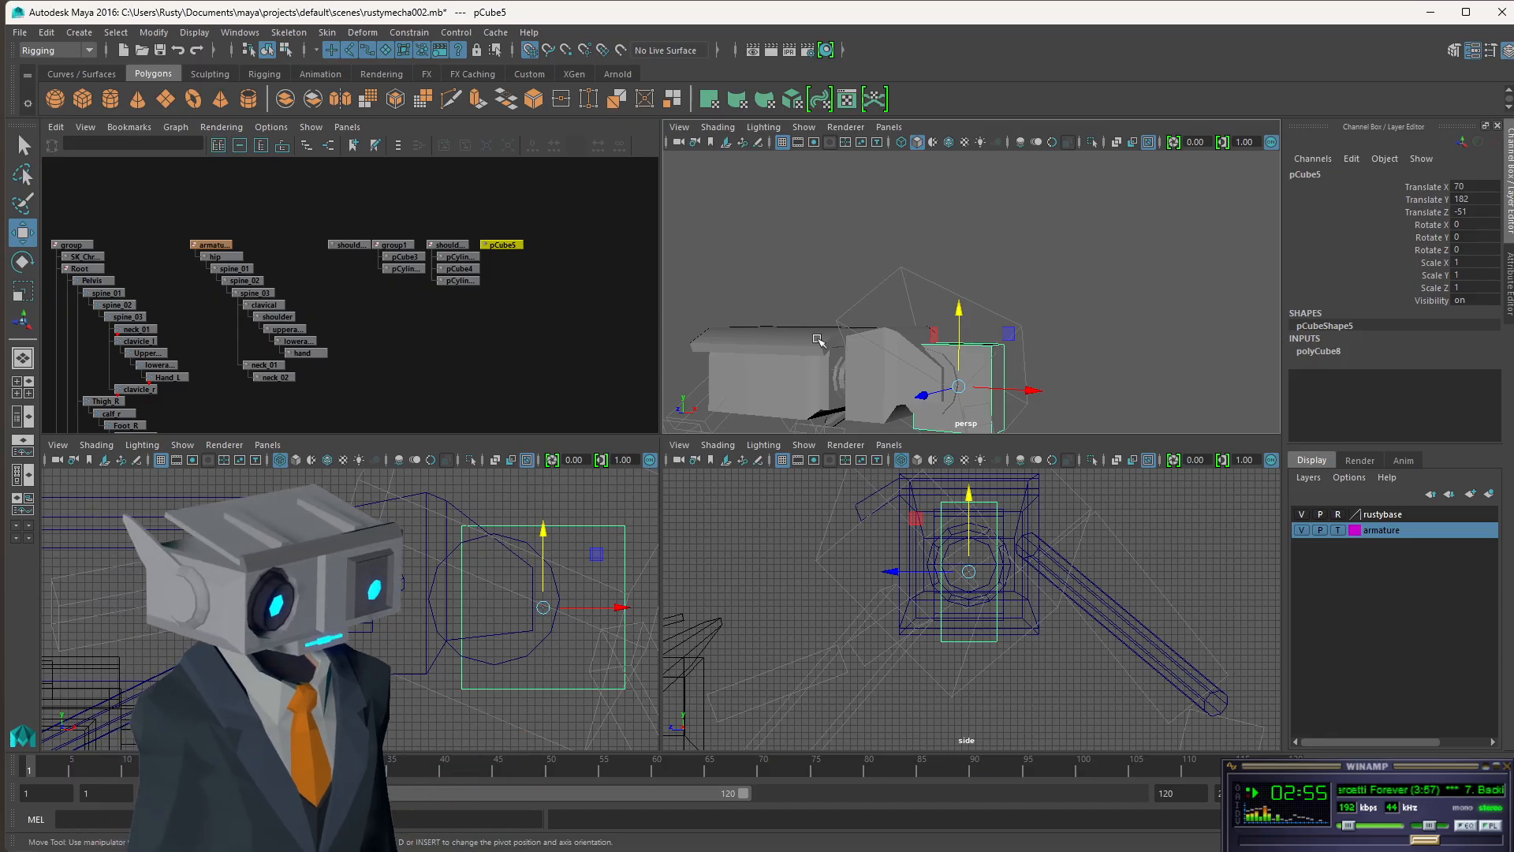
{"action": "left_click", "coordinate": [447, 245]}
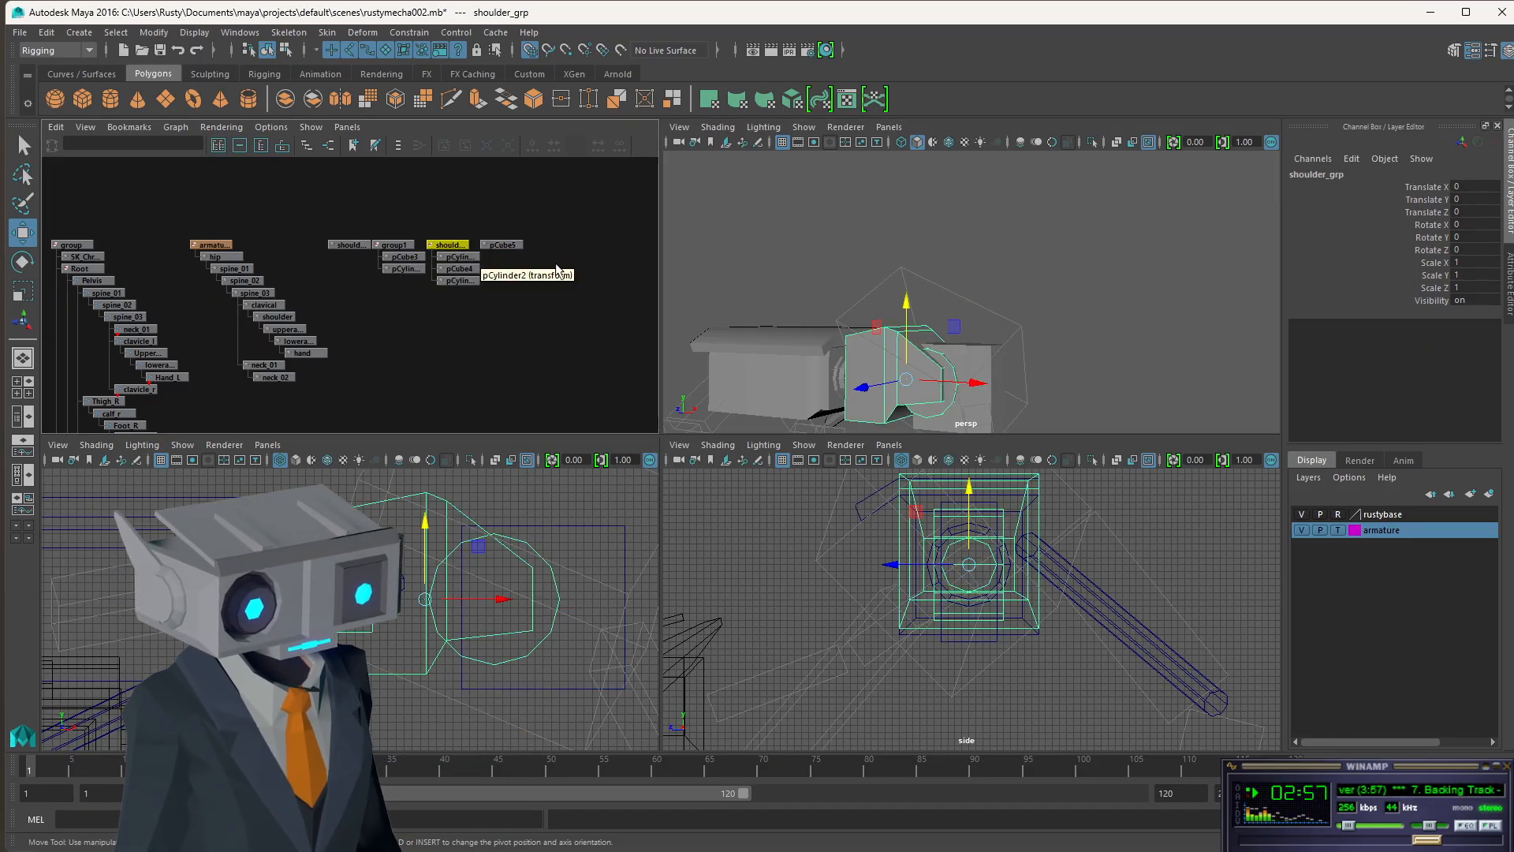
- Open Hypershade and create a new Lambert material for the mecha's parts
{"action": "left_click", "coordinate": [153, 31]}
{"action": "mouse_move", "coordinate": [195, 32]}
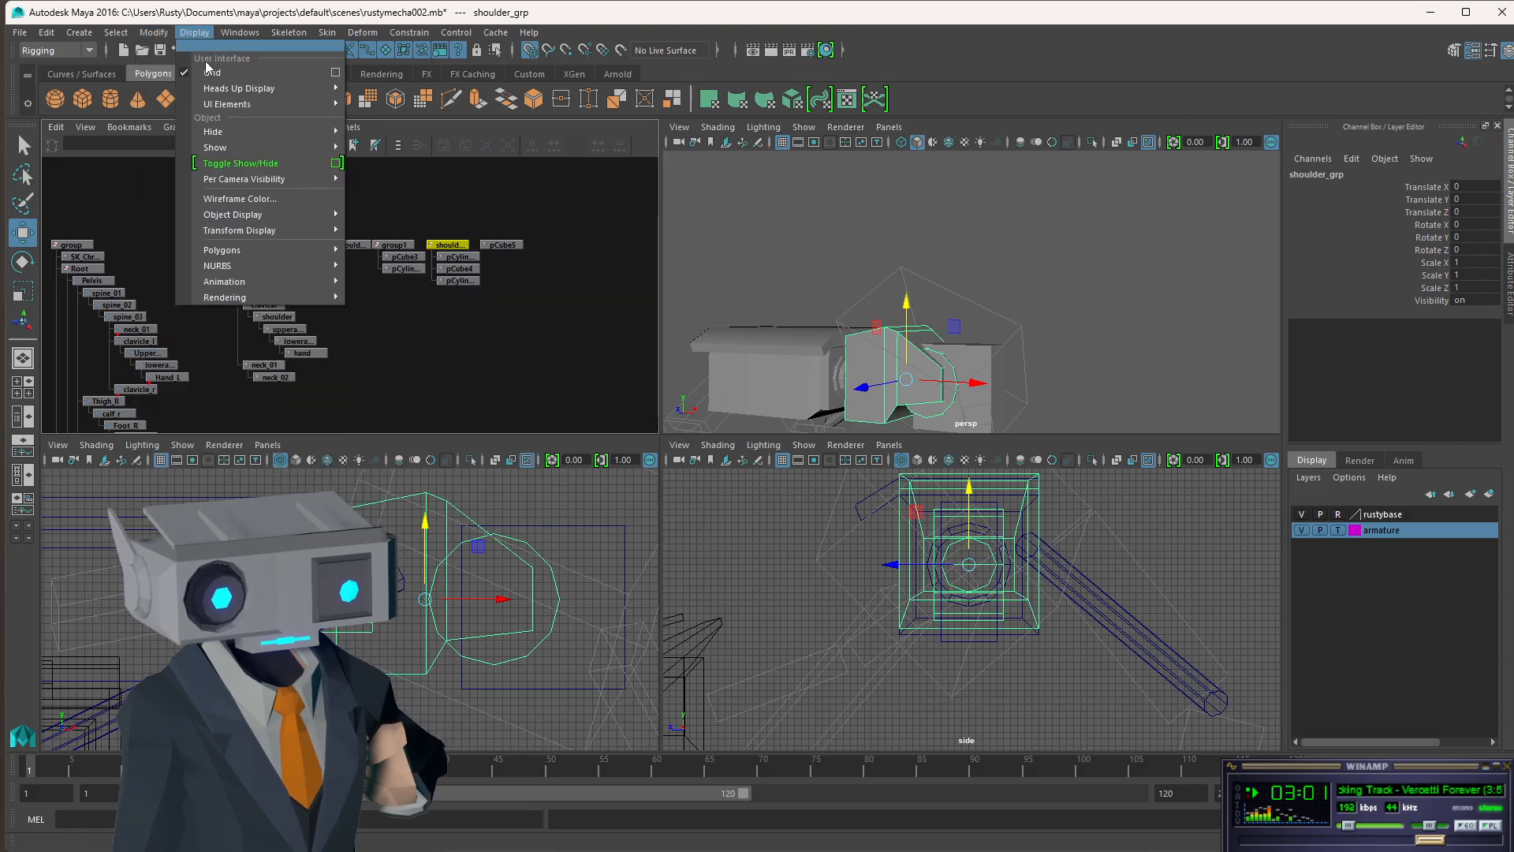
{"action": "mouse_move", "coordinate": [239, 31]}
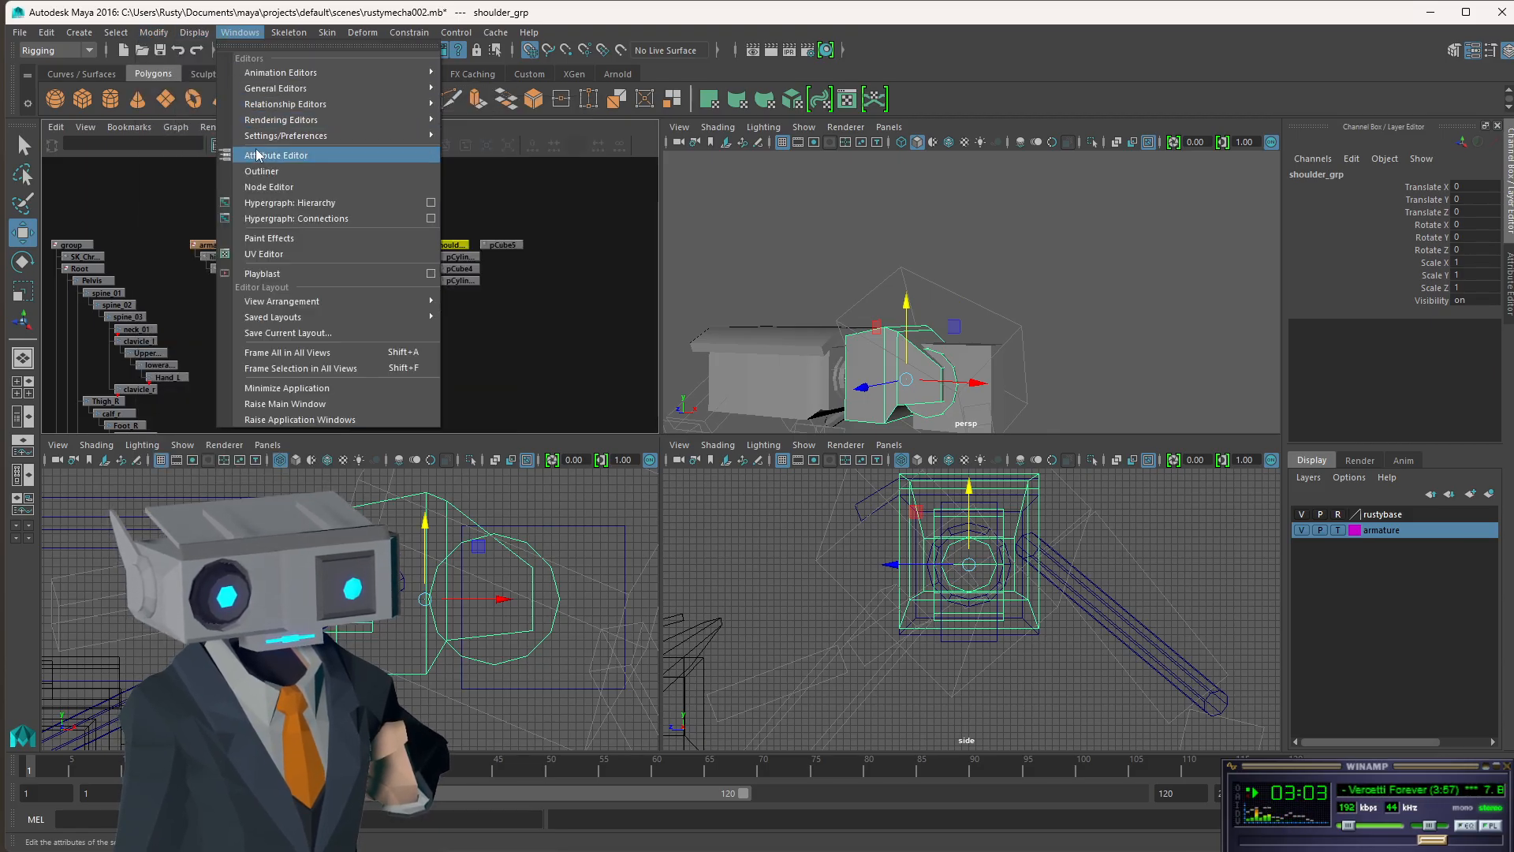
{"action": "mouse_move", "coordinate": [277, 123]}
{"action": "left_click", "coordinate": [481, 166]}
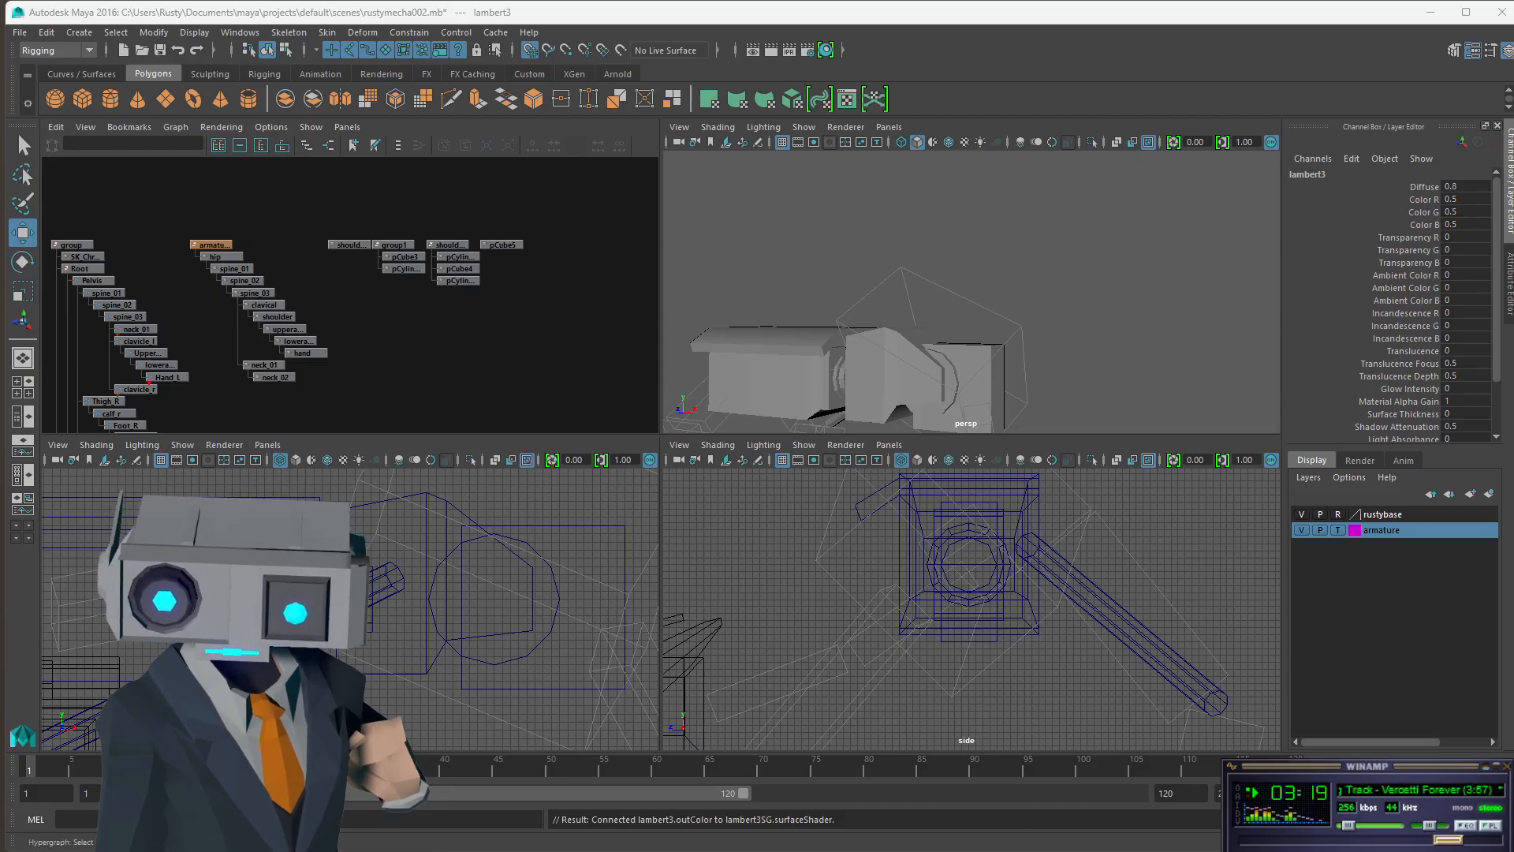
- Assign the new Lambert material to the shoulder_grp group, undo the trial attribute changes, and close Hypershade
{"action": "left_click", "coordinate": [447, 245]}
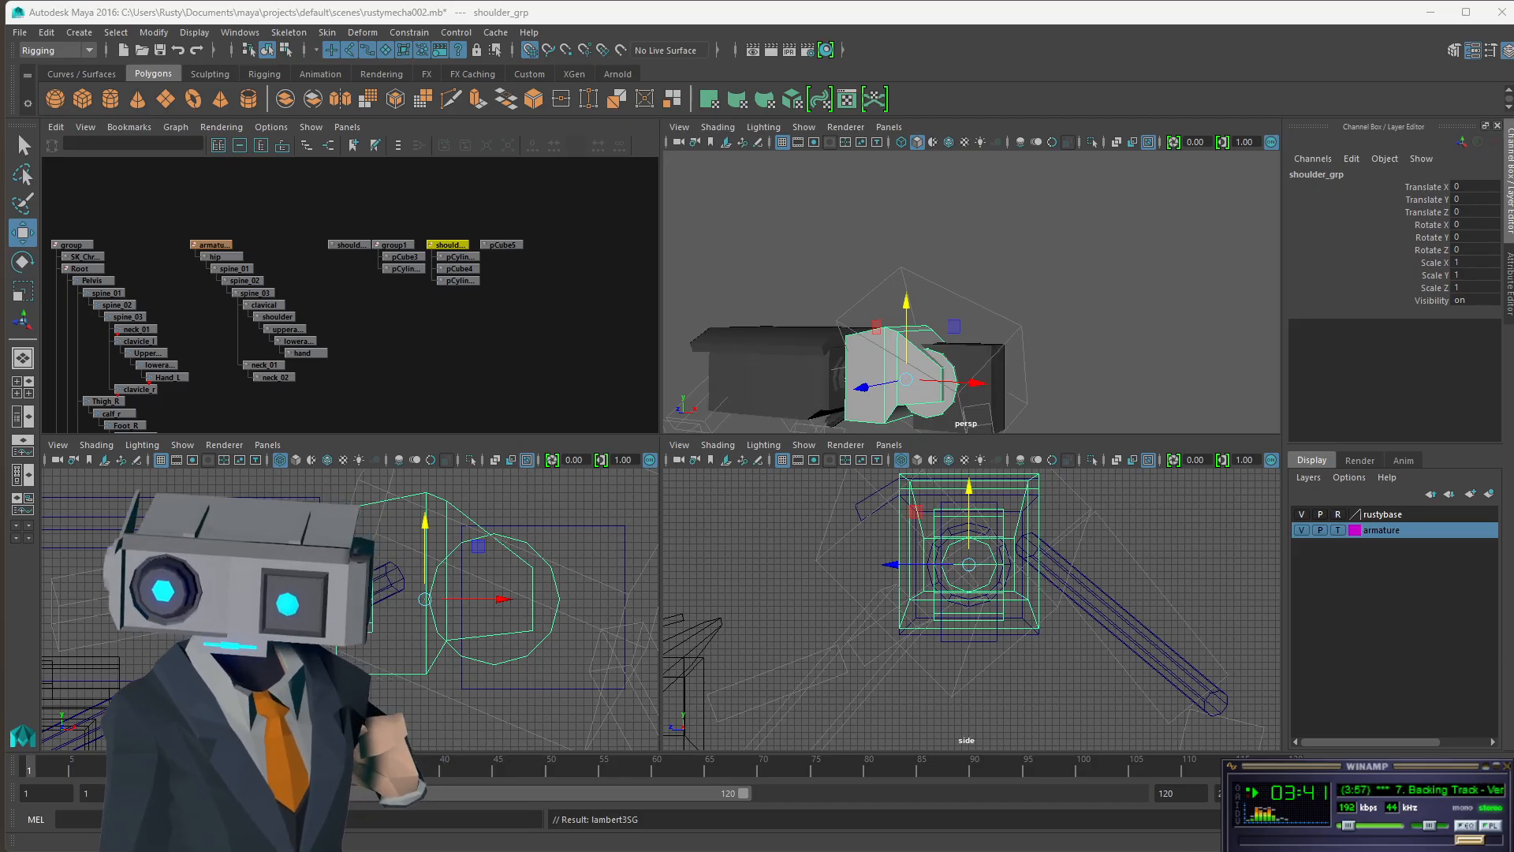
{"action": "key", "text": "ctrl+z"}
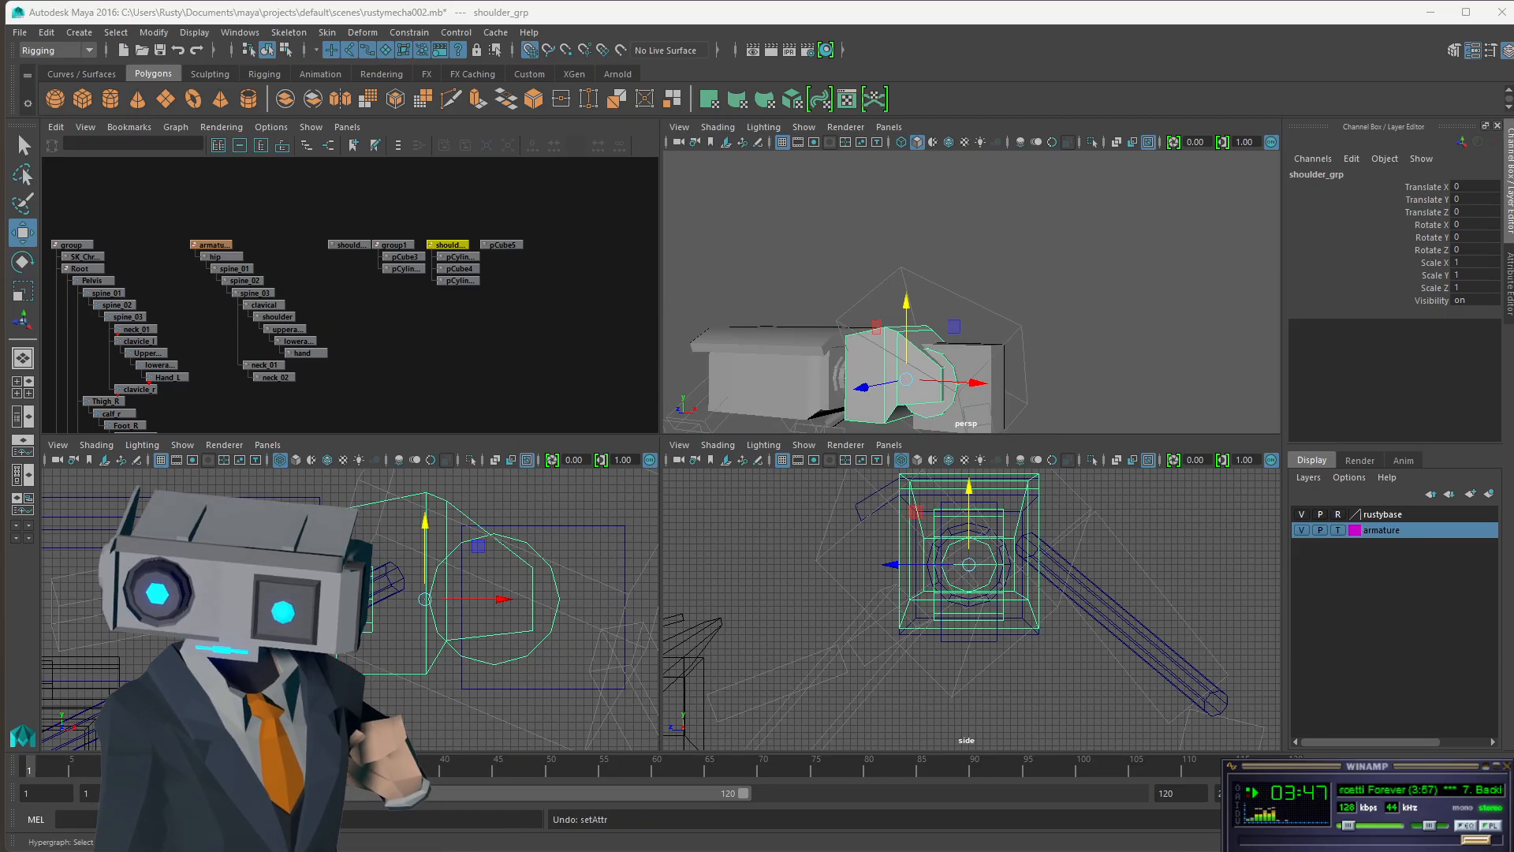
{"action": "left_click", "coordinate": [446, 225]}
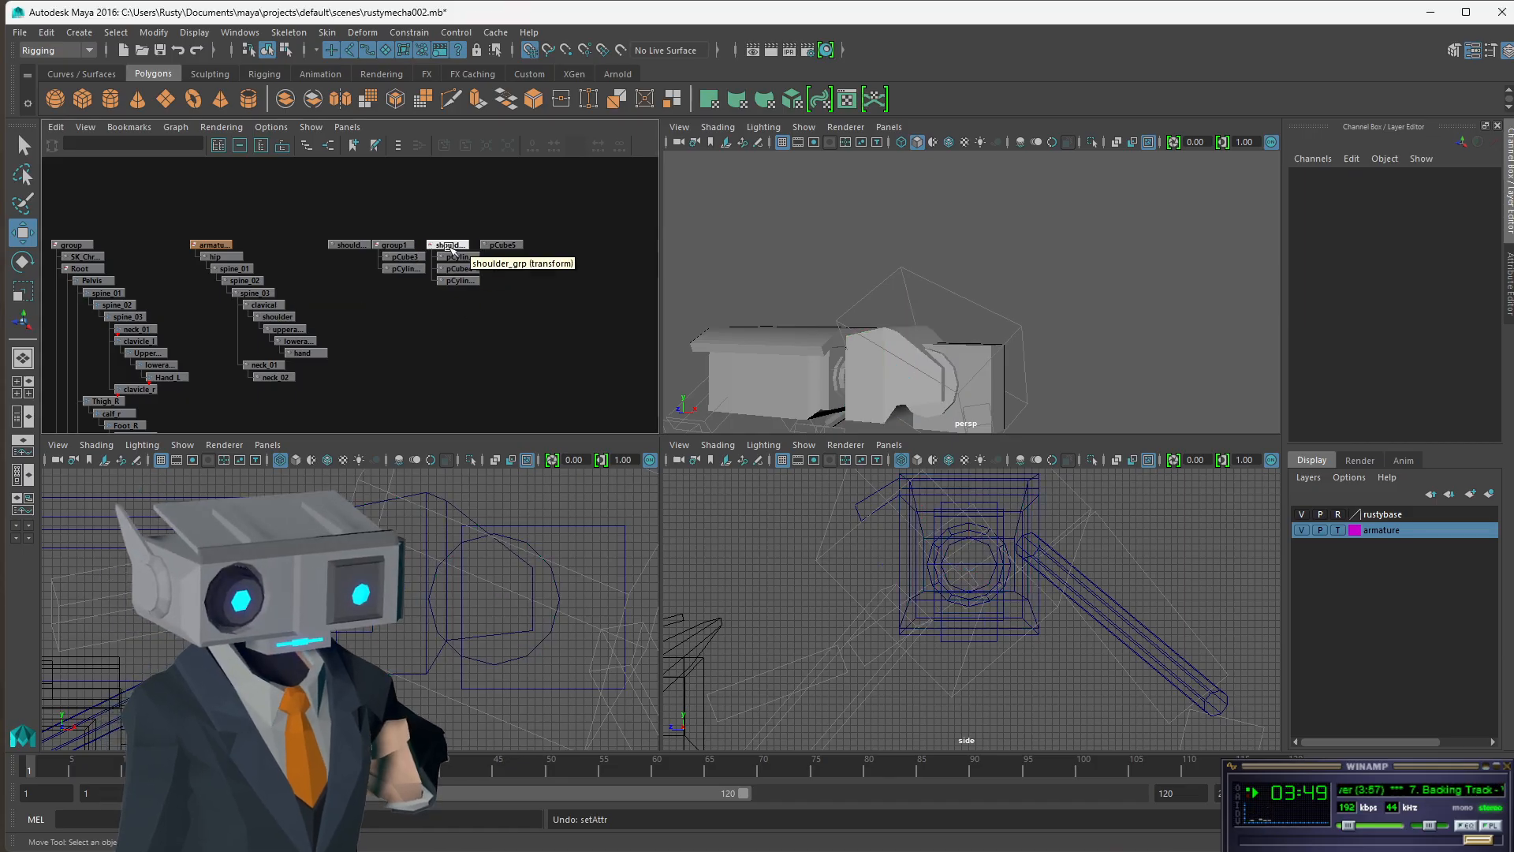
{"action": "left_click", "coordinate": [448, 246]}
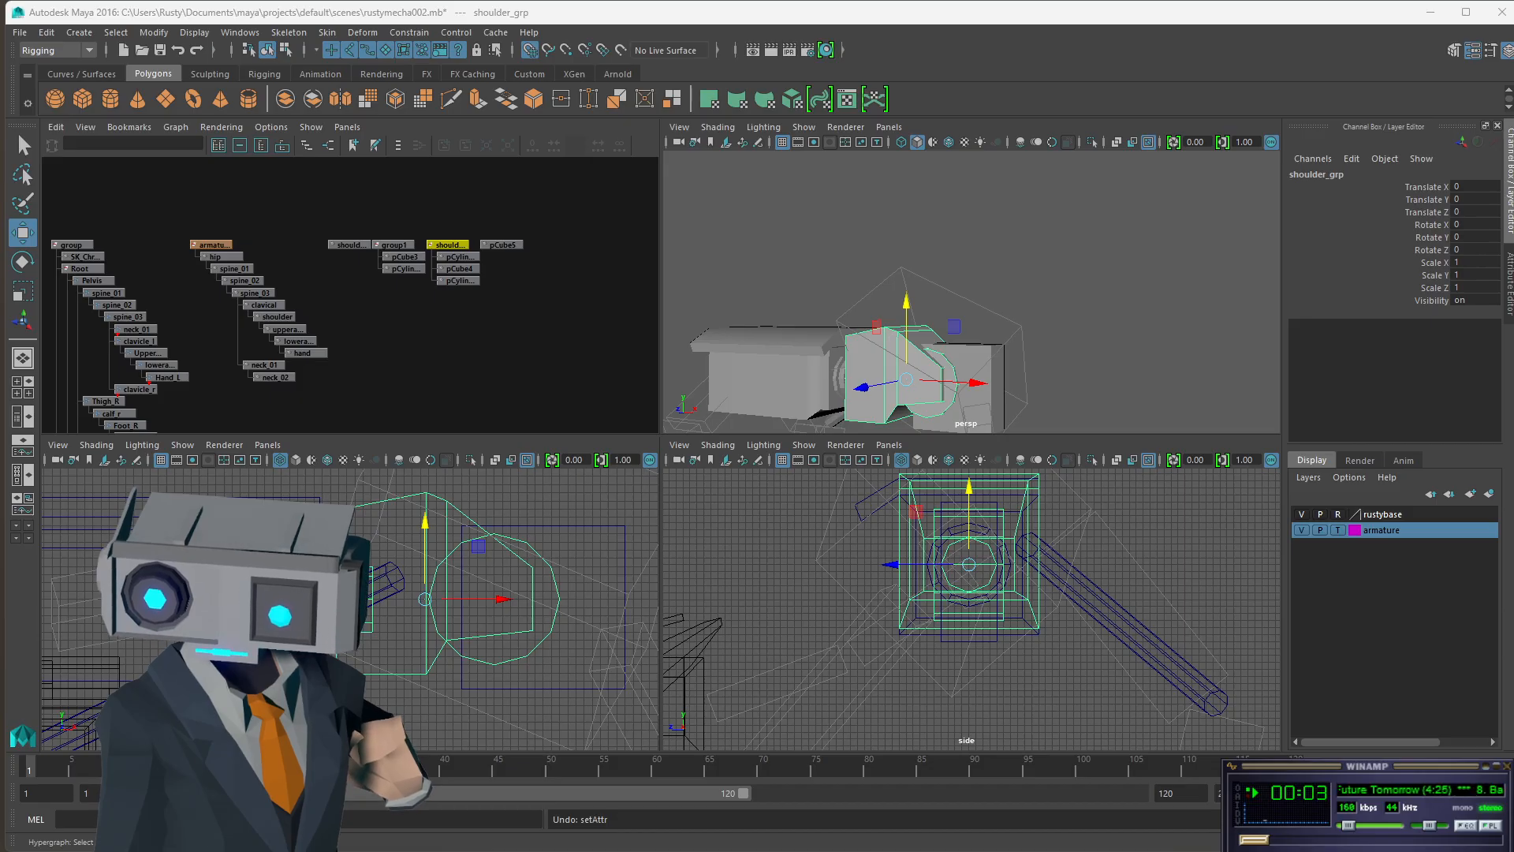
{"action": "key", "text": "ctrl+z"}
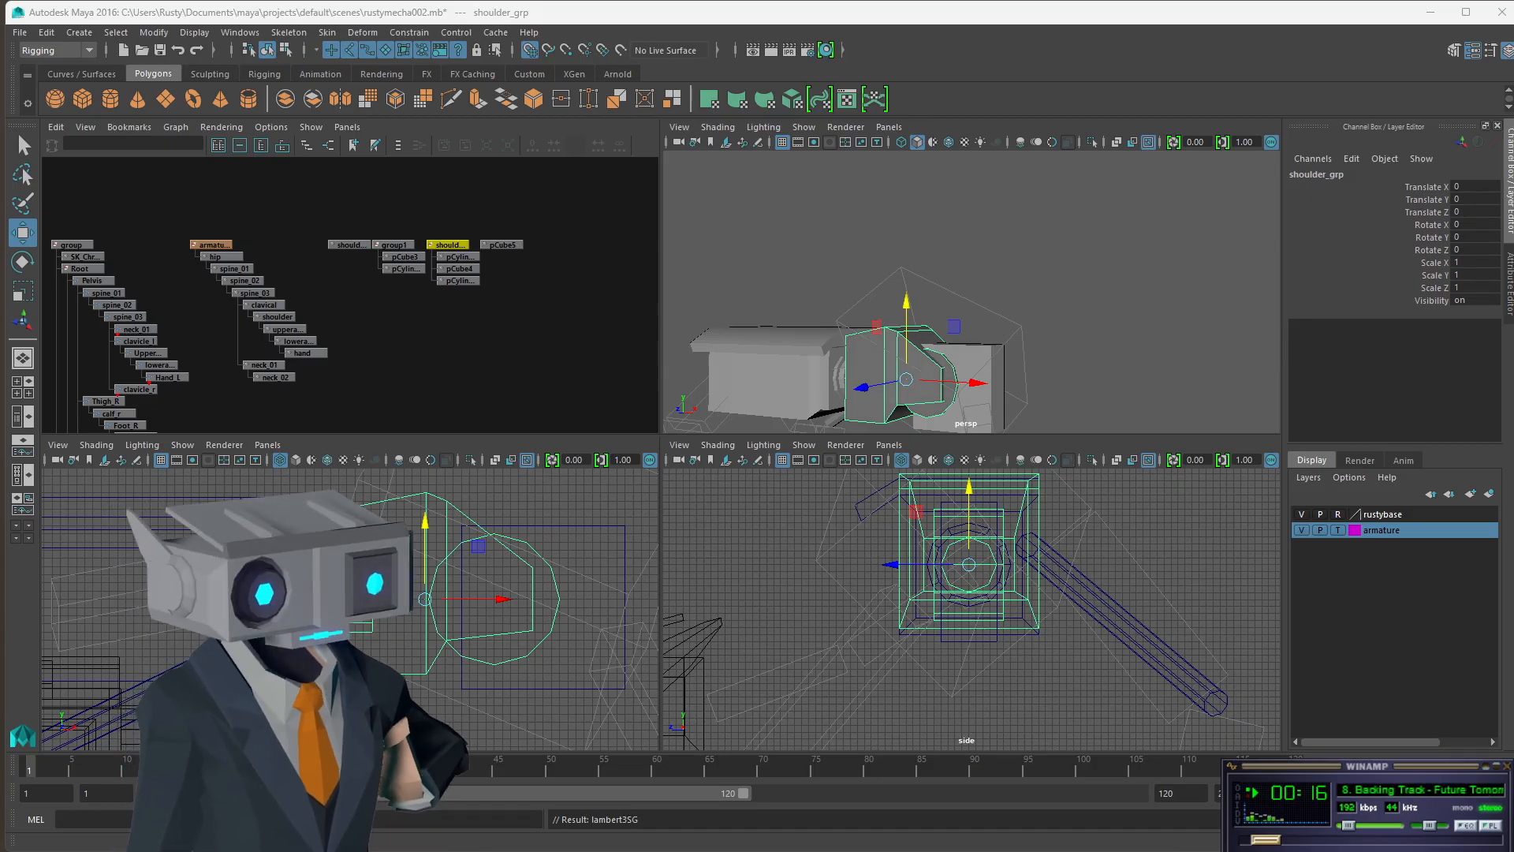
{"action": "left_click_drag", "start_coordinate": [0, 631], "coordinate": [1077, 108]}
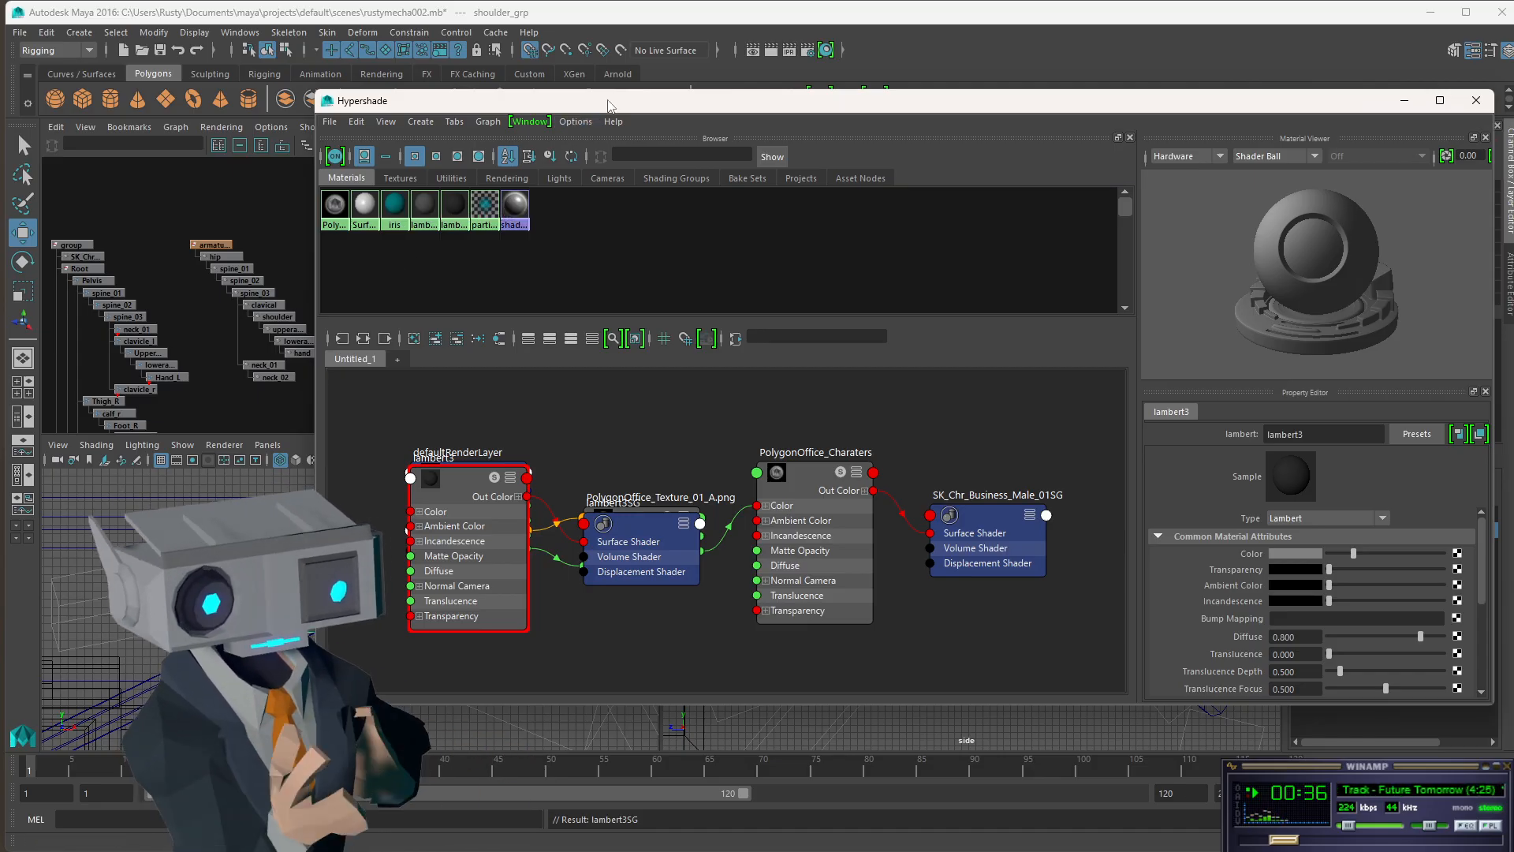
{"action": "left_click", "coordinate": [1475, 101]}
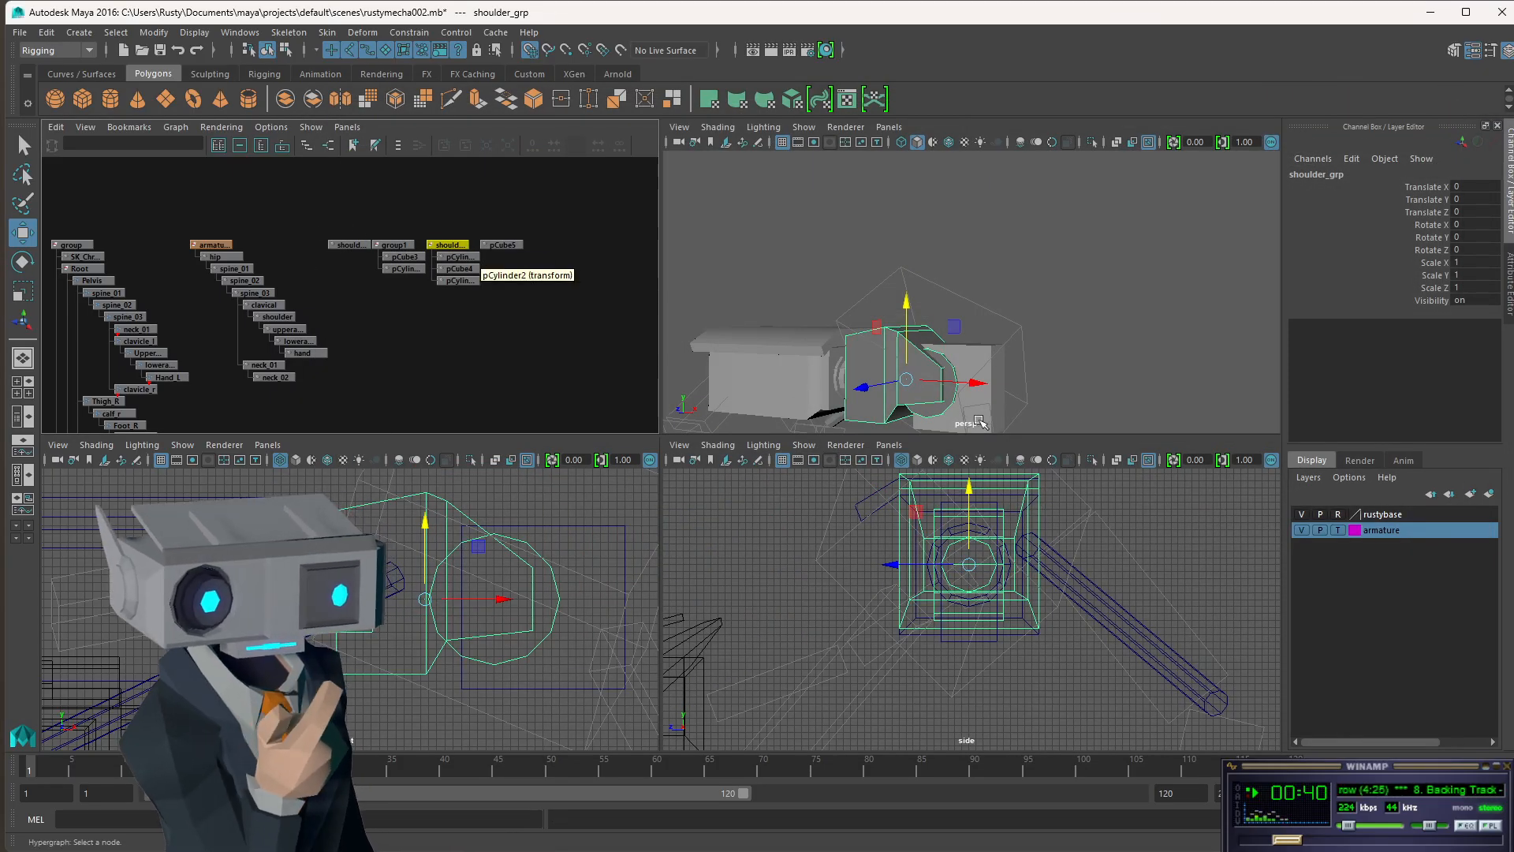
- Examine the shoulder assembly in an enlarged perspective view and select the block at its outer end
{"action": "mouse_move", "coordinate": [924, 363]}
{"action": "left_mouse_down", "text": "alt"}
{"action": "mouse_move", "coordinate": [1023, 349]}
{"action": "mouse_move", "coordinate": [951, 359]}
{"action": "left_mouse_up", "text": "alt"}
{"action": "key", "text": "space"}
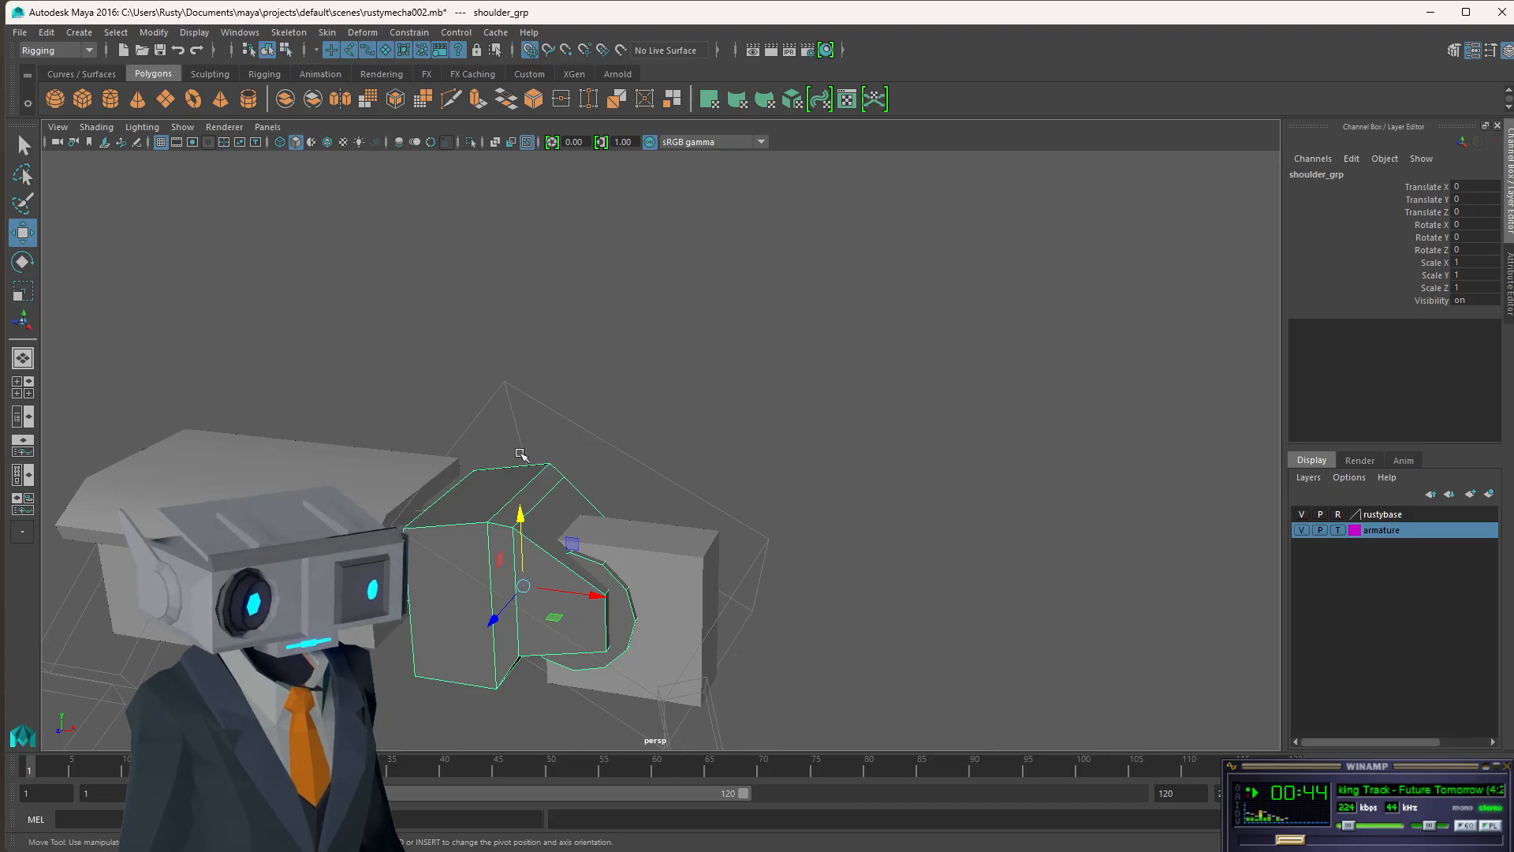
{"action": "middle_click_drag", "start_coordinate": [521, 454], "coordinate": [749, 325], "text": "alt"}
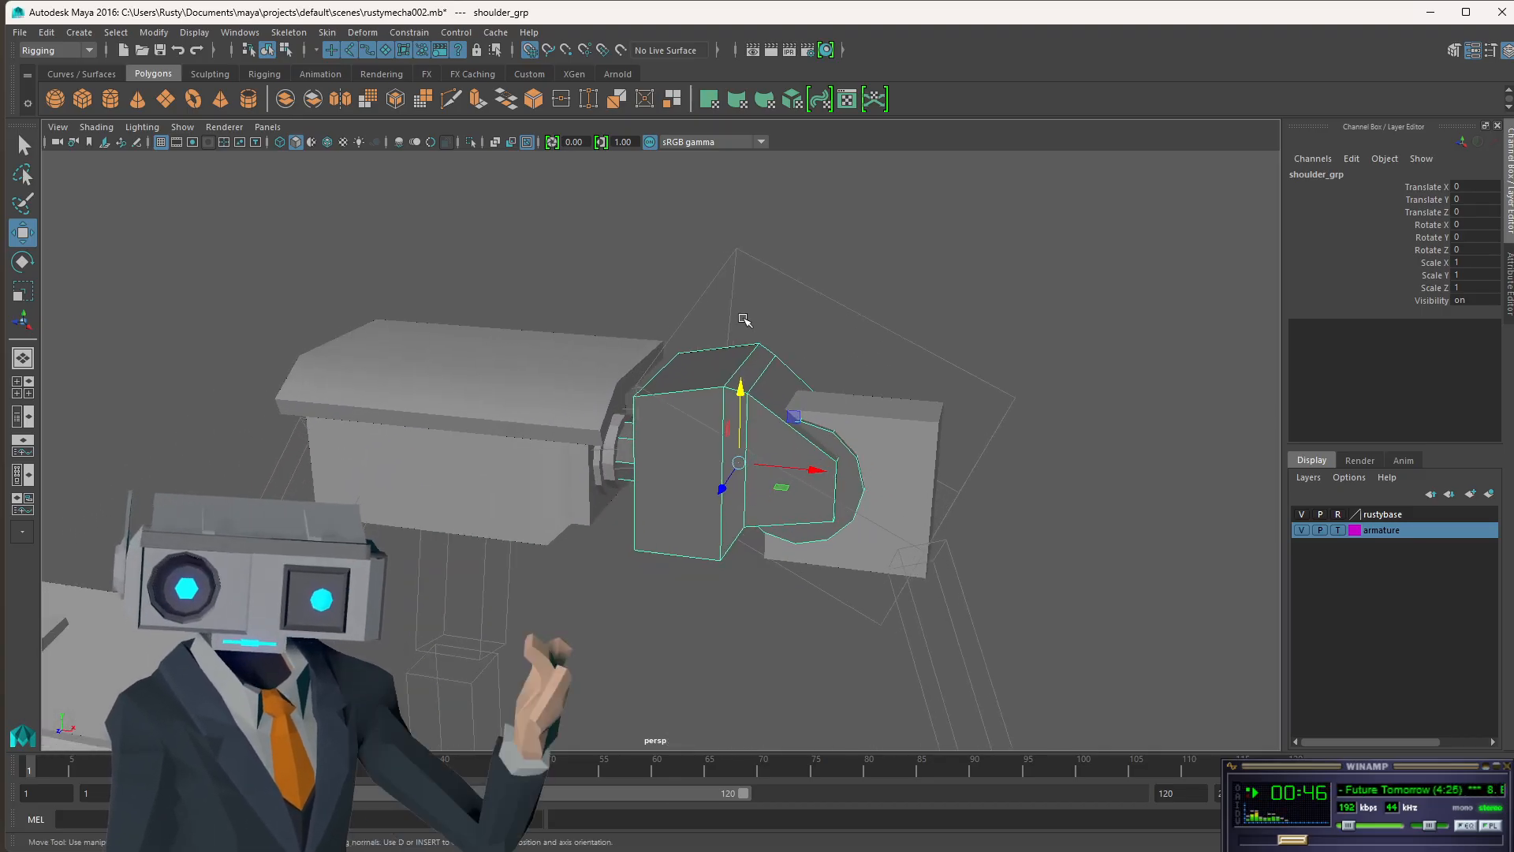
{"action": "left_click", "coordinate": [922, 486]}
{"action": "left_click_drag", "start_coordinate": [947, 480], "coordinate": [947, 513], "text": "alt"}
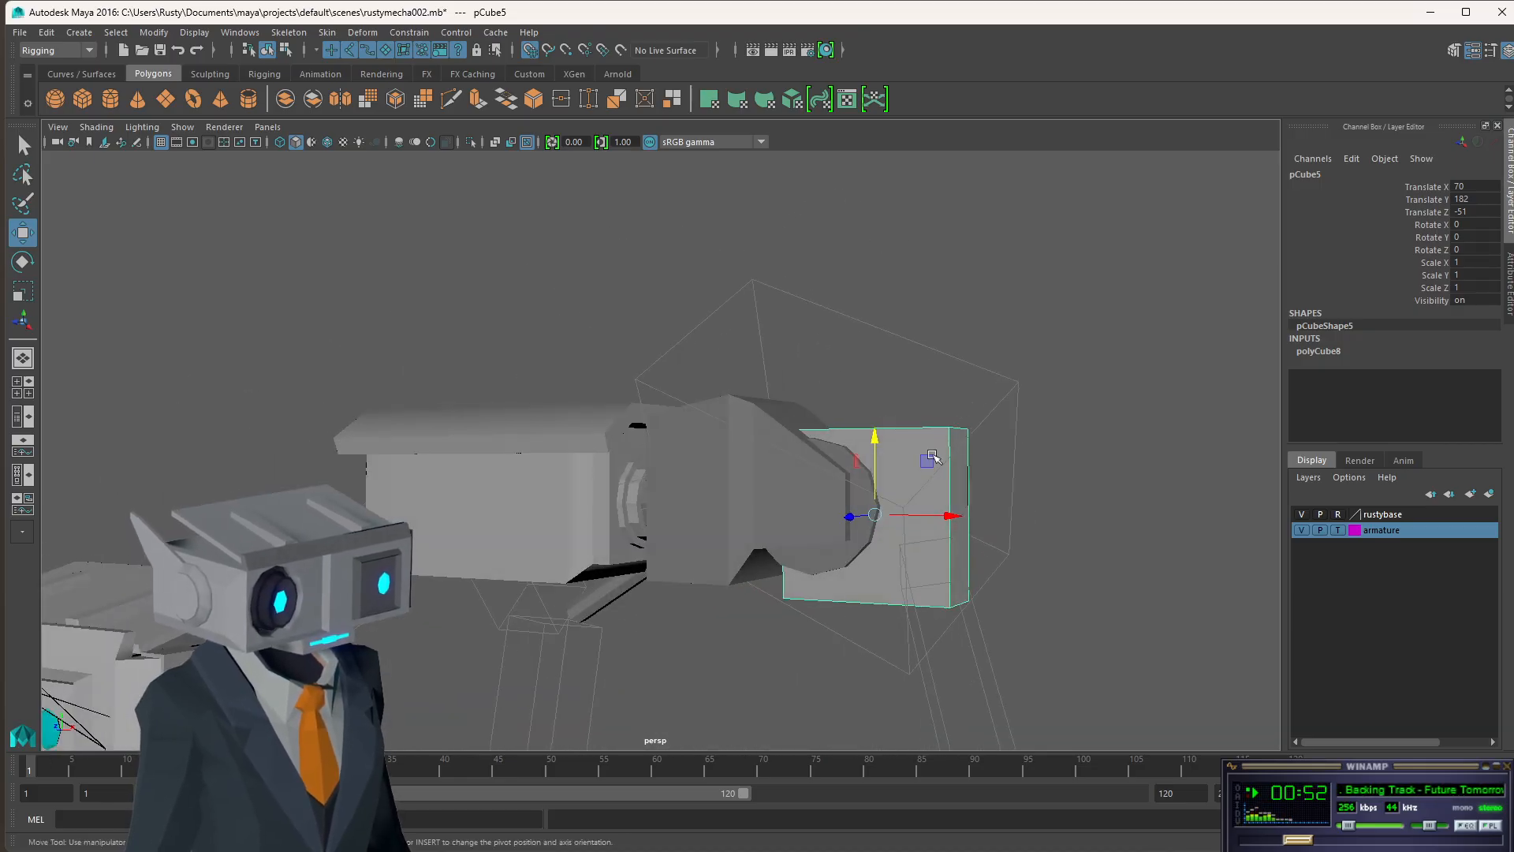
{"action": "scroll", "coordinate": [1068, 593], "scroll_direction": "down", "scroll_amount": 3}
{"action": "scroll", "coordinate": [1053, 590], "scroll_direction": "up", "scroll_amount": 3}
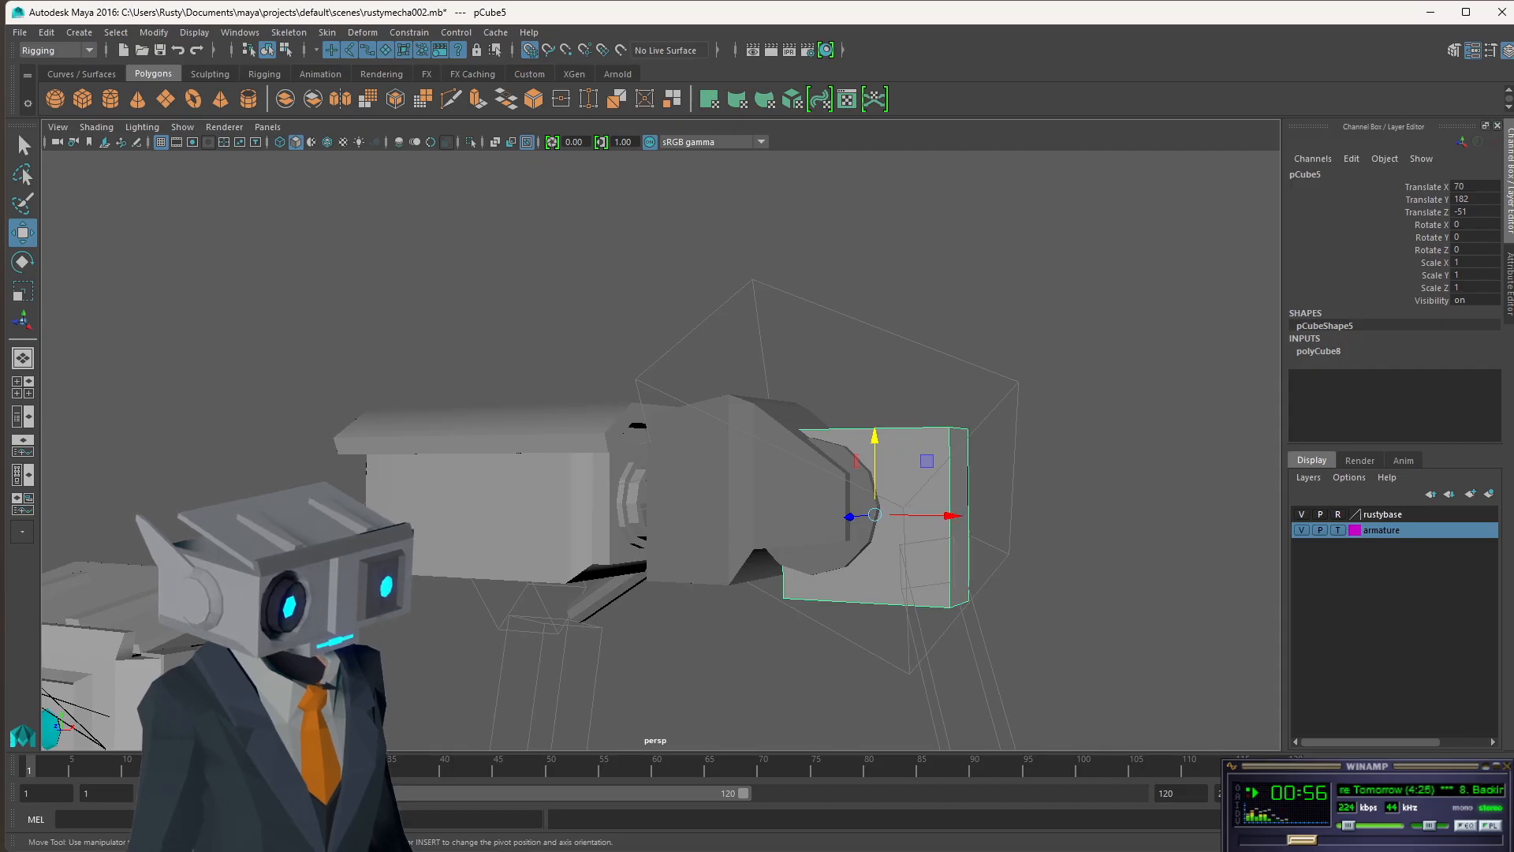
- Switch to the GundamIBO-frame.png reference image, study how the arm joins the shoulder, and return to Maya
{"action": "key", "text": "alt+Tab"}
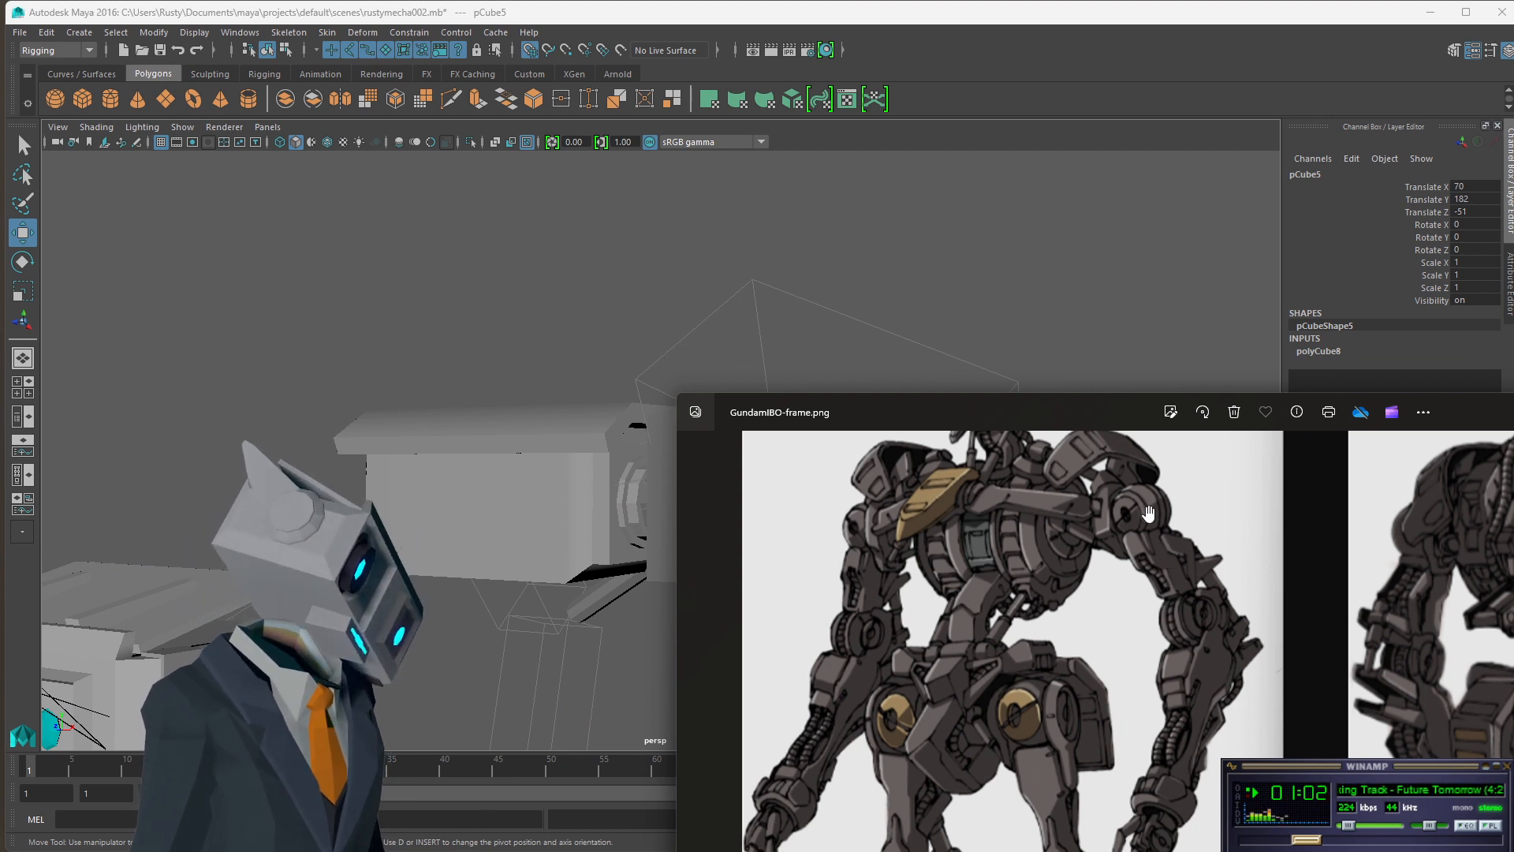
{"action": "left_click_drag", "start_coordinate": [1026, 422], "coordinate": [1033, 580]}
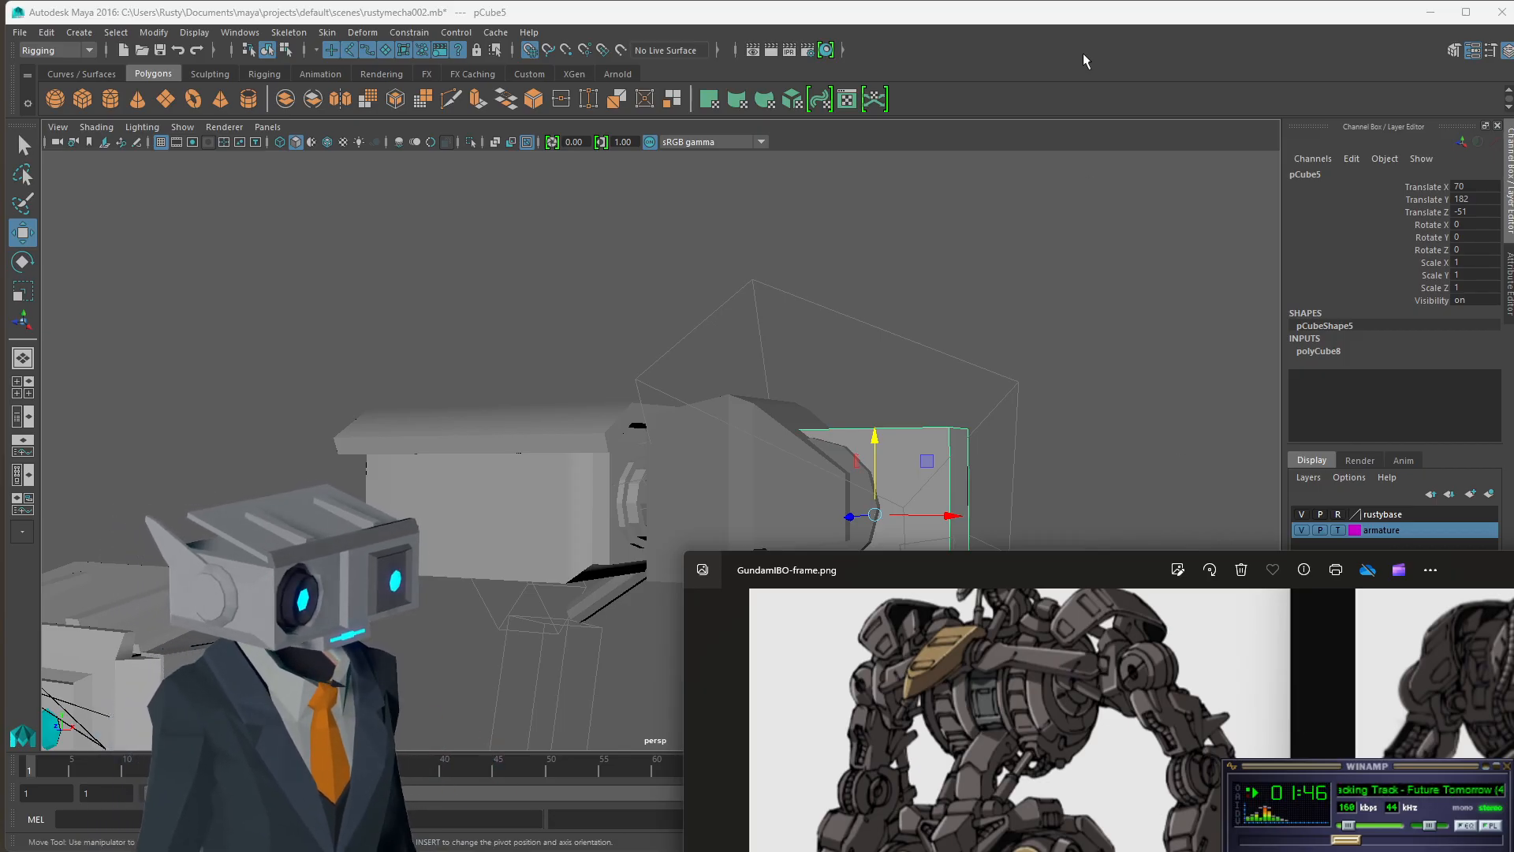
{"action": "left_click", "coordinate": [1090, 14]}
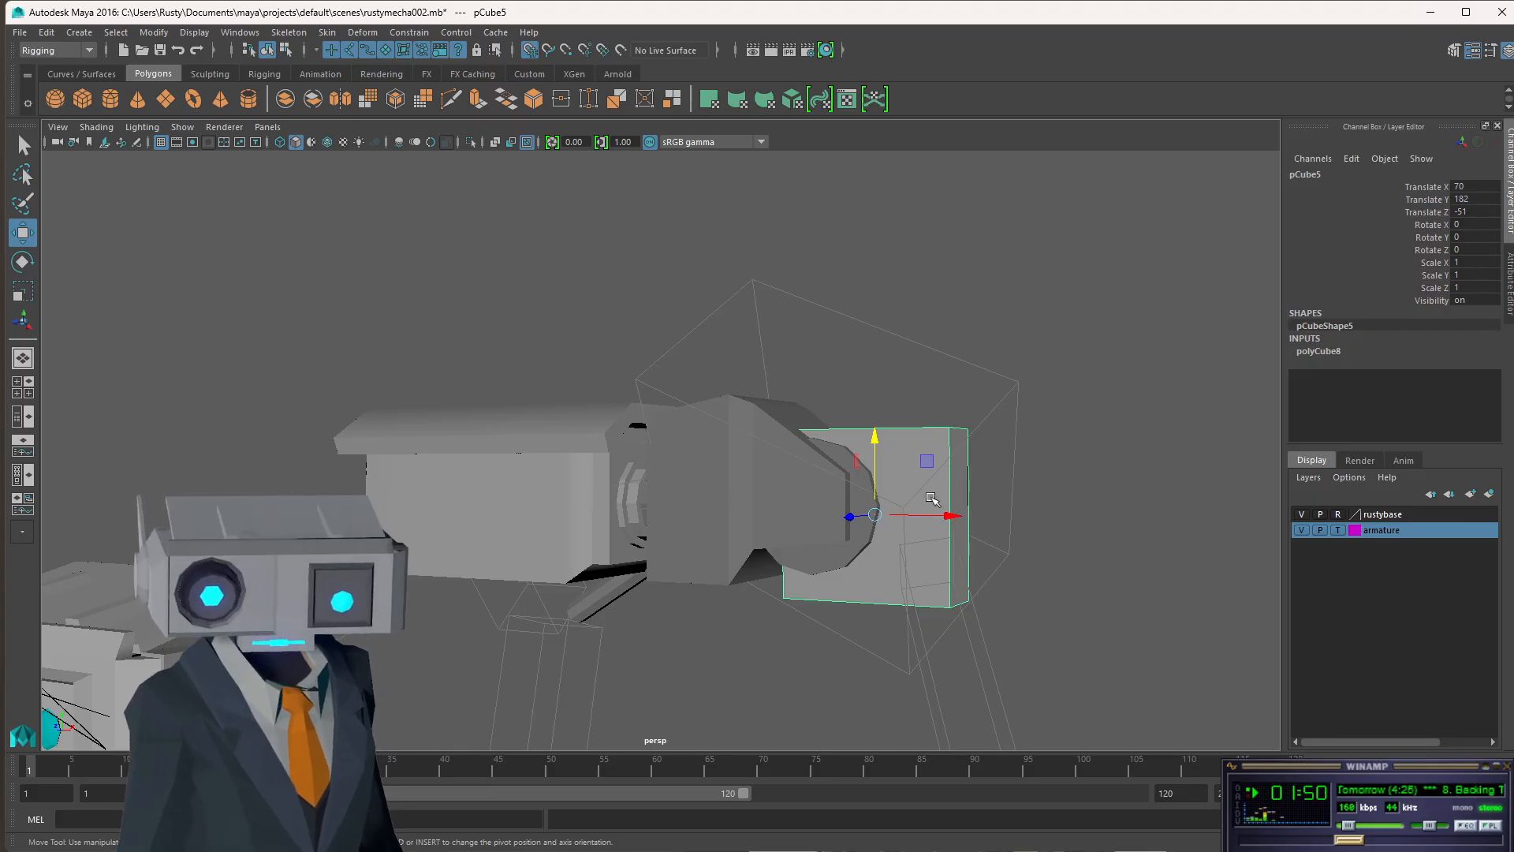
- Move the block outward from the shoulder to Translate X 78
{"action": "left_click_drag", "start_coordinate": [953, 517], "coordinate": [1021, 518]}
{"action": "left_click_drag", "start_coordinate": [887, 550], "coordinate": [938, 527], "text": "alt"}
{"action": "left_click_drag", "start_coordinate": [1071, 544], "coordinate": [1229, 499], "text": "alt"}
- Try flattening the block to Scale Y 0.24 and stretching it to Scale Z 3.007
{"action": "key", "text": "r"}
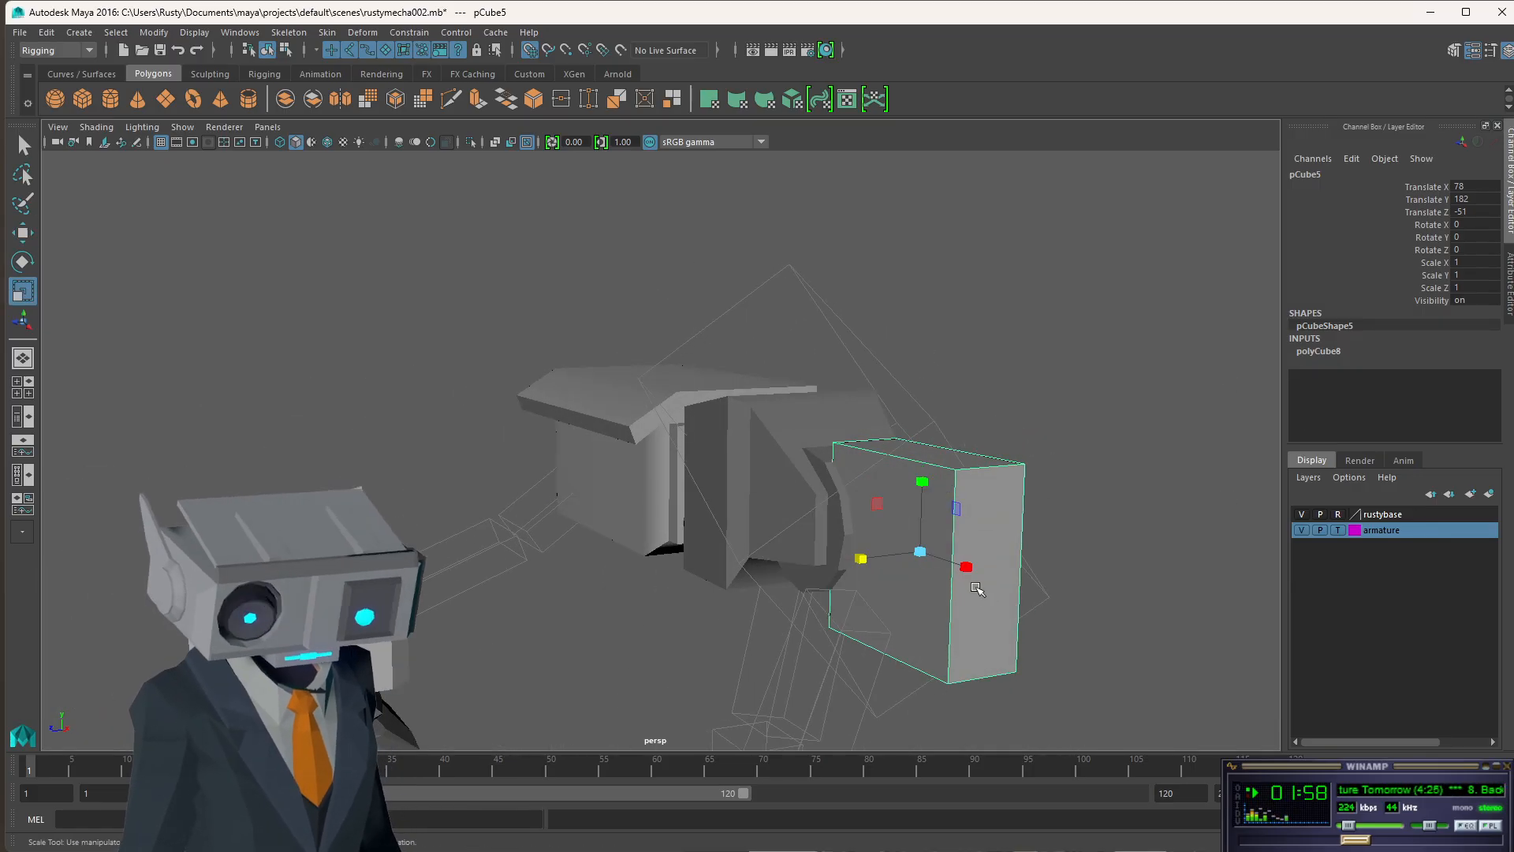
{"action": "left_click_drag", "start_coordinate": [921, 477], "coordinate": [732, 567]}
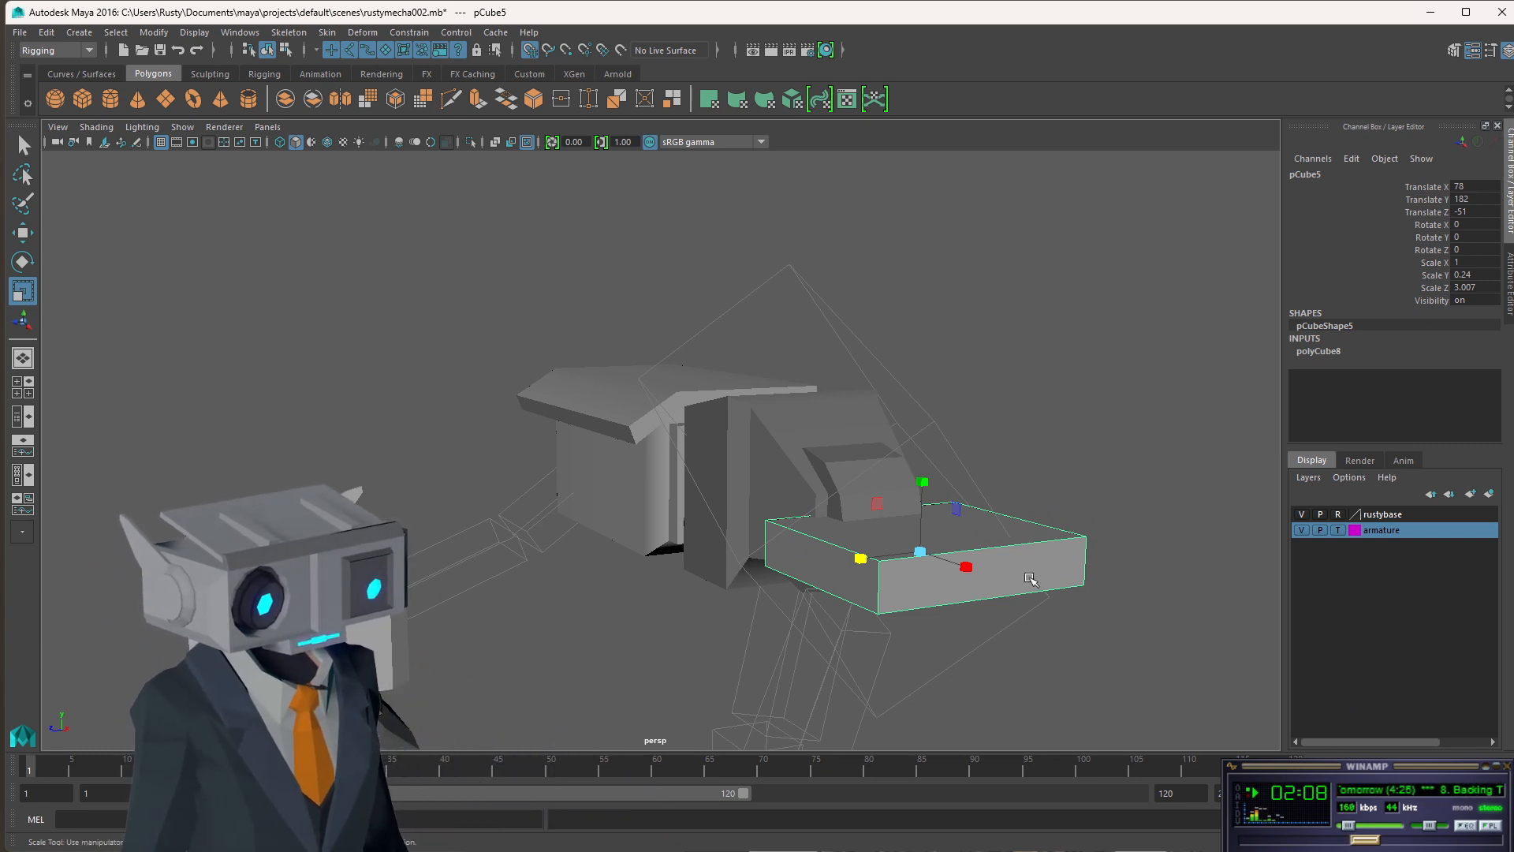
- Try component selection on the flattened block, picking its lower outer corner vertex, its end face and its side face
{"action": "left_click", "coordinate": [285, 50]}
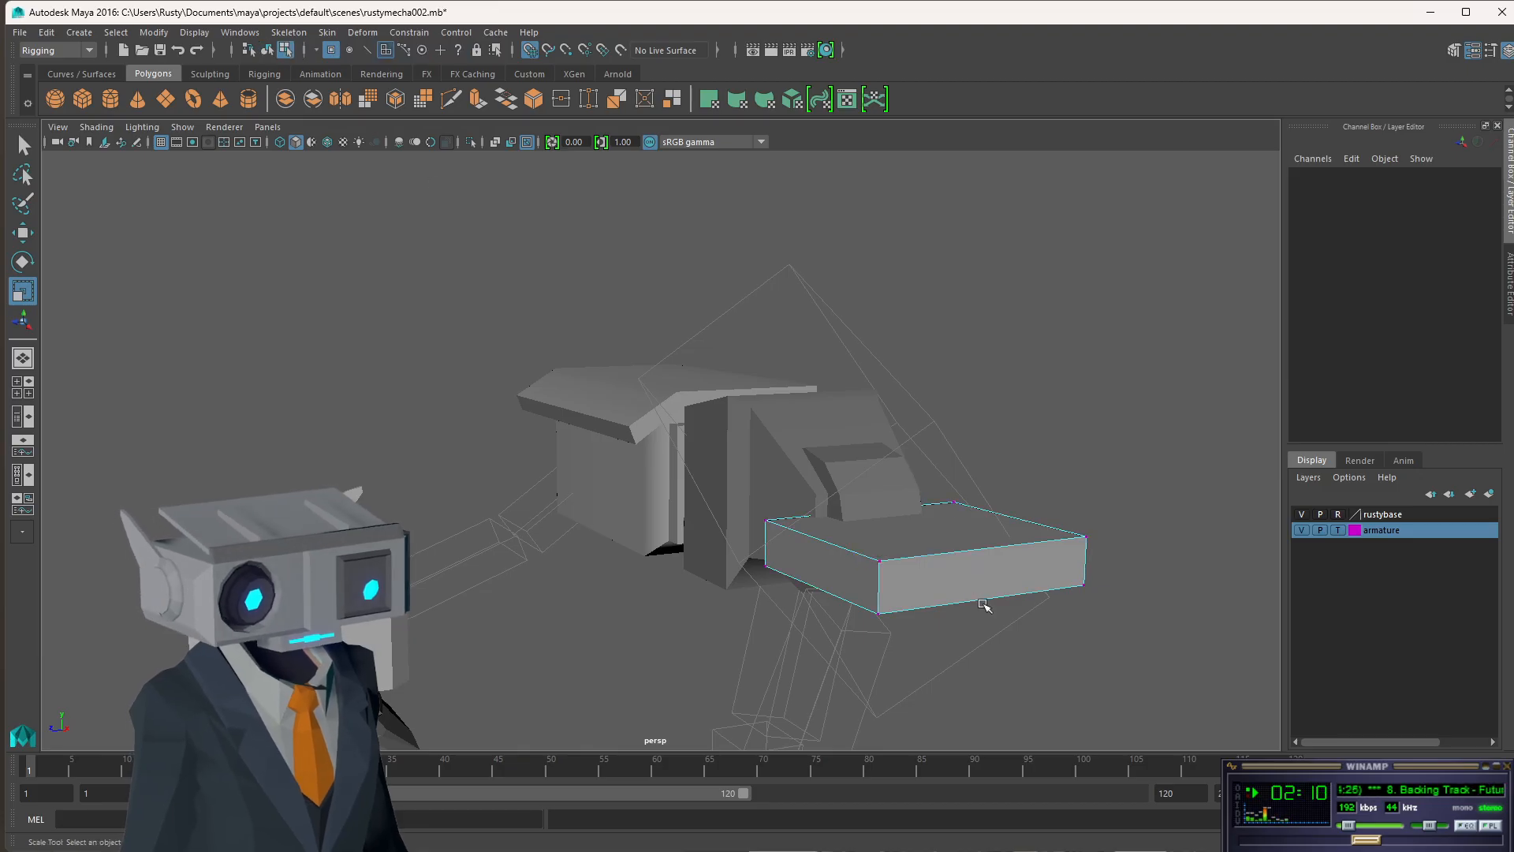
{"action": "left_click", "coordinate": [1061, 592]}
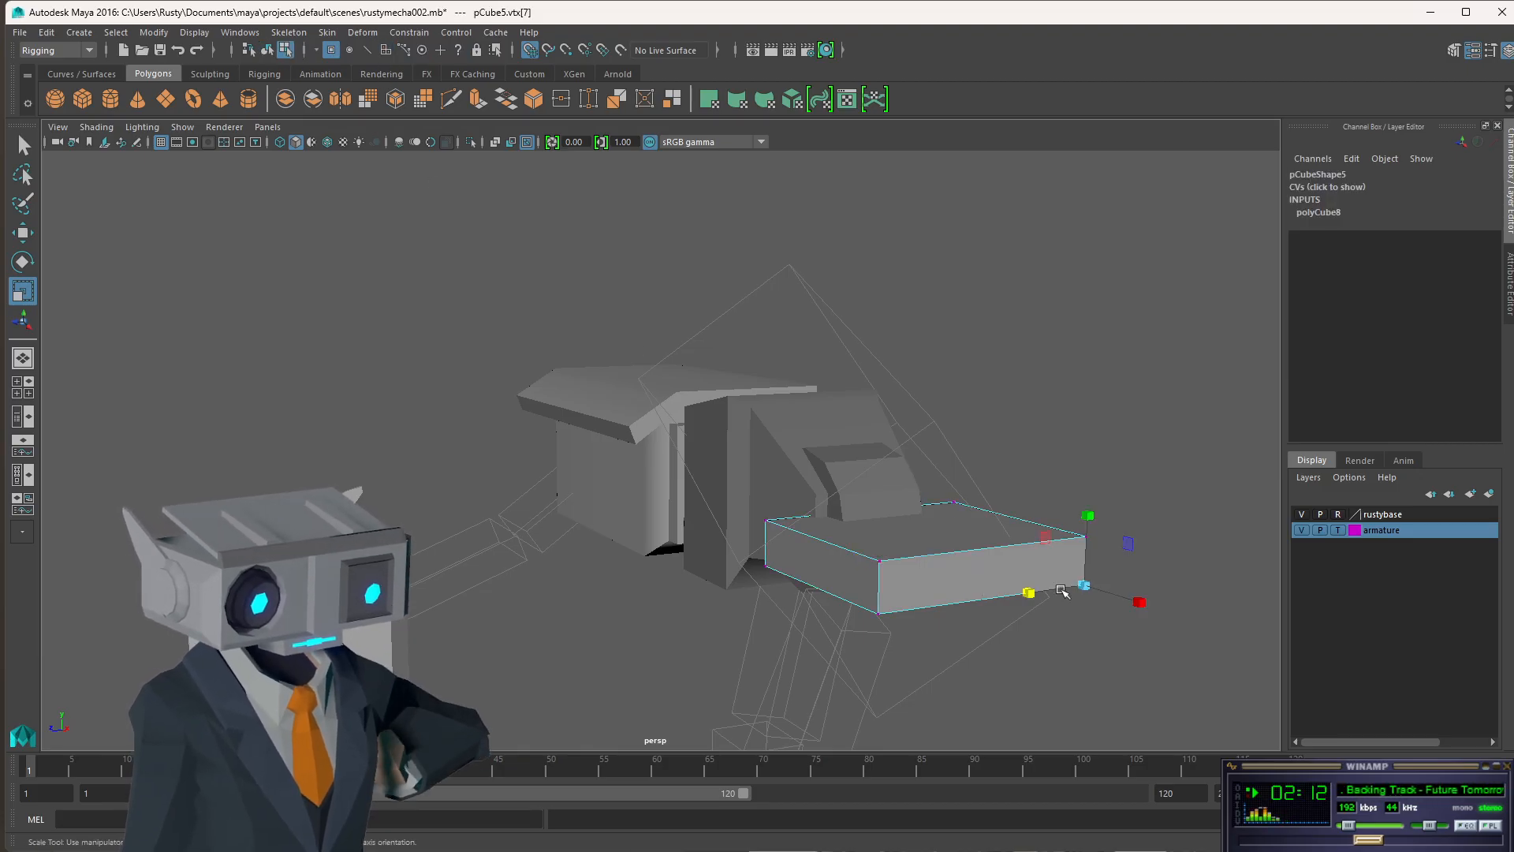
{"action": "left_click", "coordinate": [882, 562]}
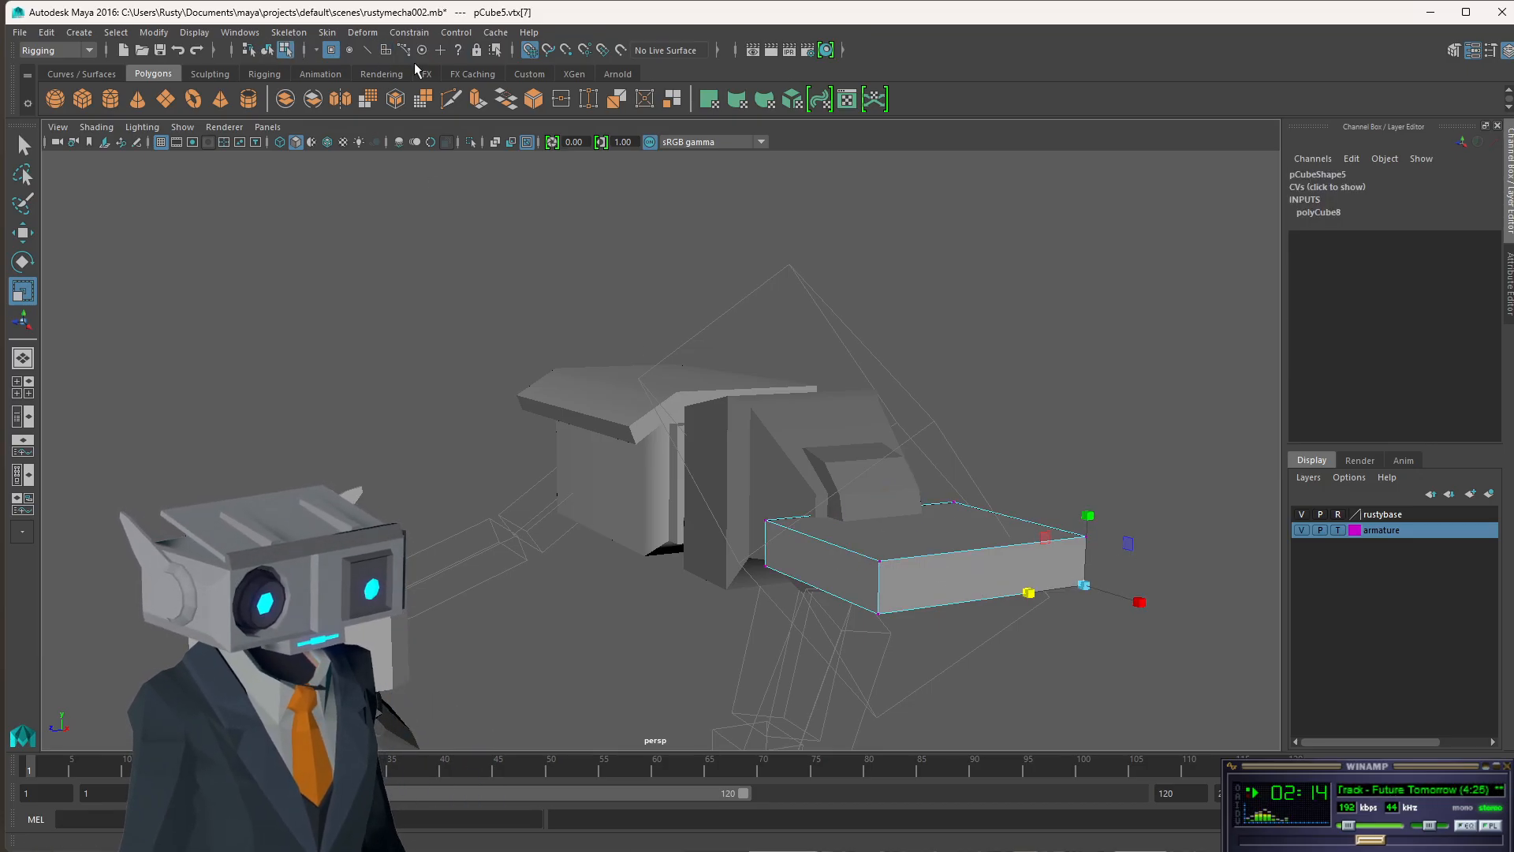
{"action": "left_click", "coordinate": [665, 316]}
{"action": "left_click", "coordinate": [982, 585]}
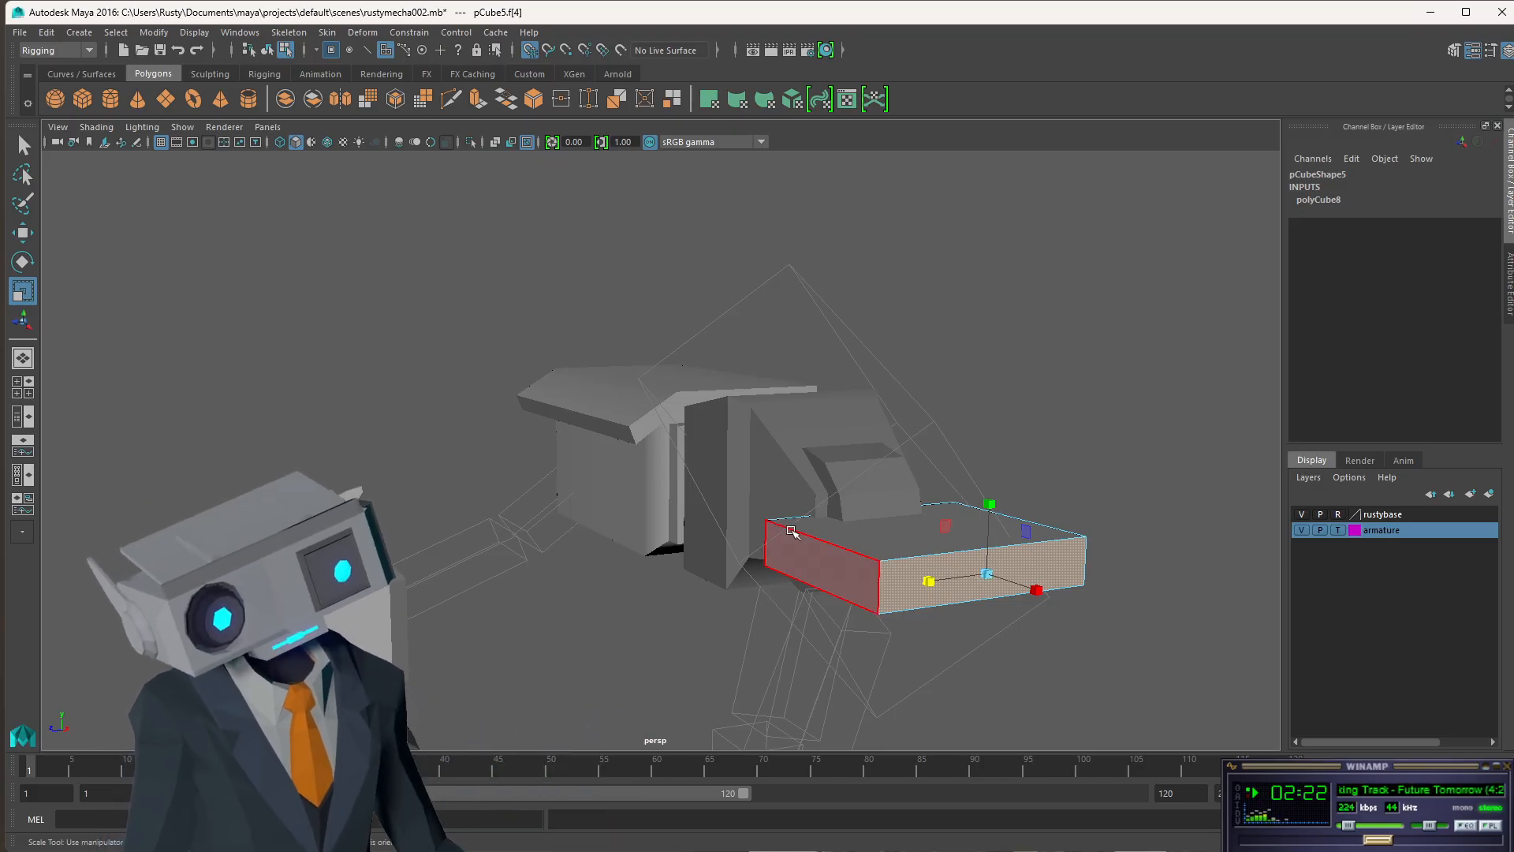
{"action": "left_click", "coordinate": [819, 570]}
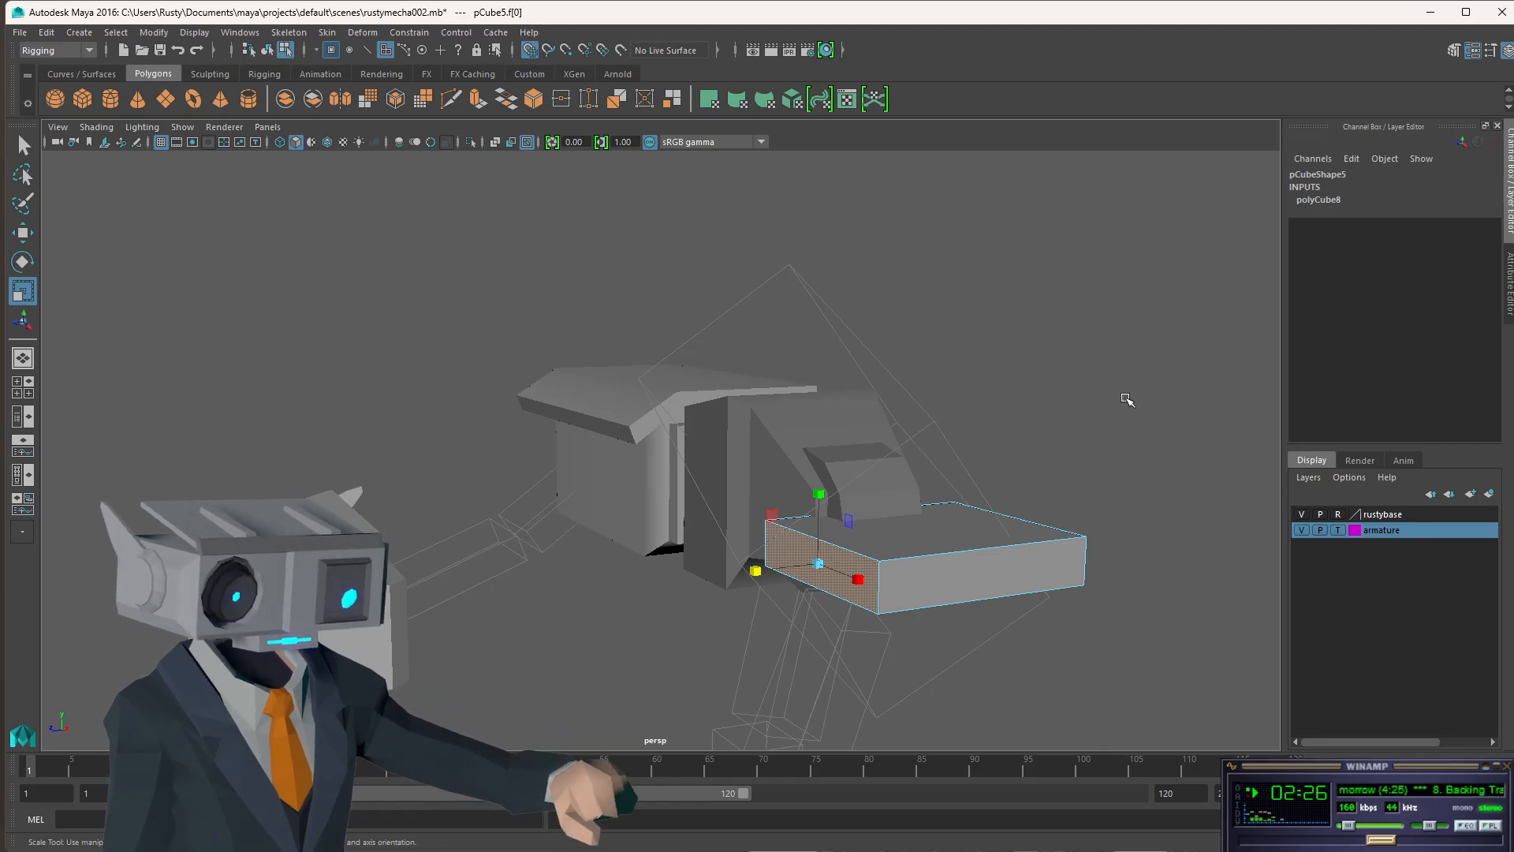
- Return to object selection and rescale the block to Scale Z 1.029 and Scale Y 0.848
{"action": "left_click", "coordinate": [270, 49]}
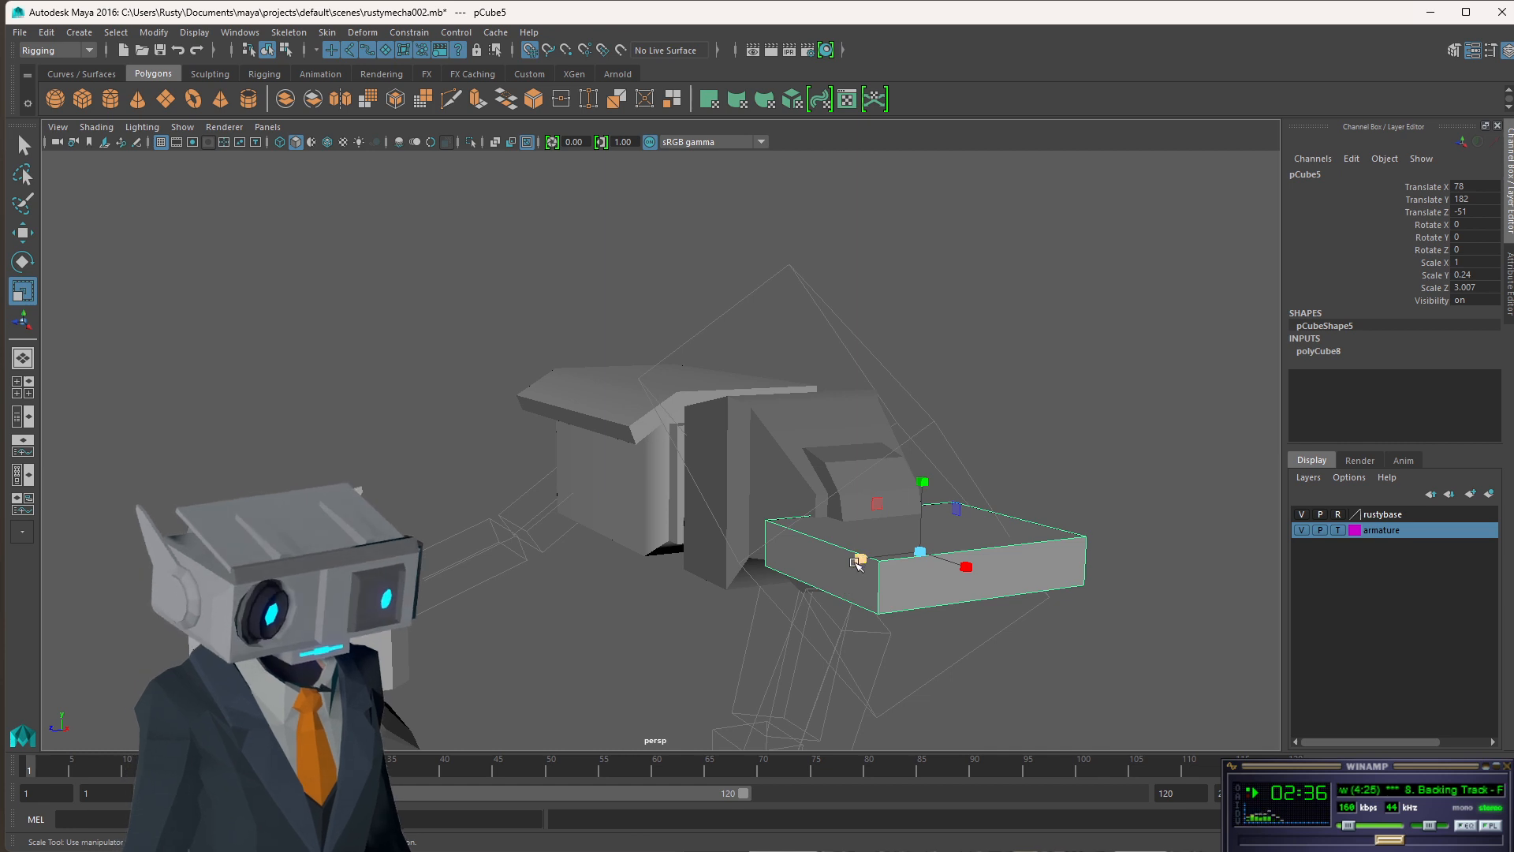
{"action": "left_click_drag", "start_coordinate": [860, 557], "coordinate": [901, 558]}
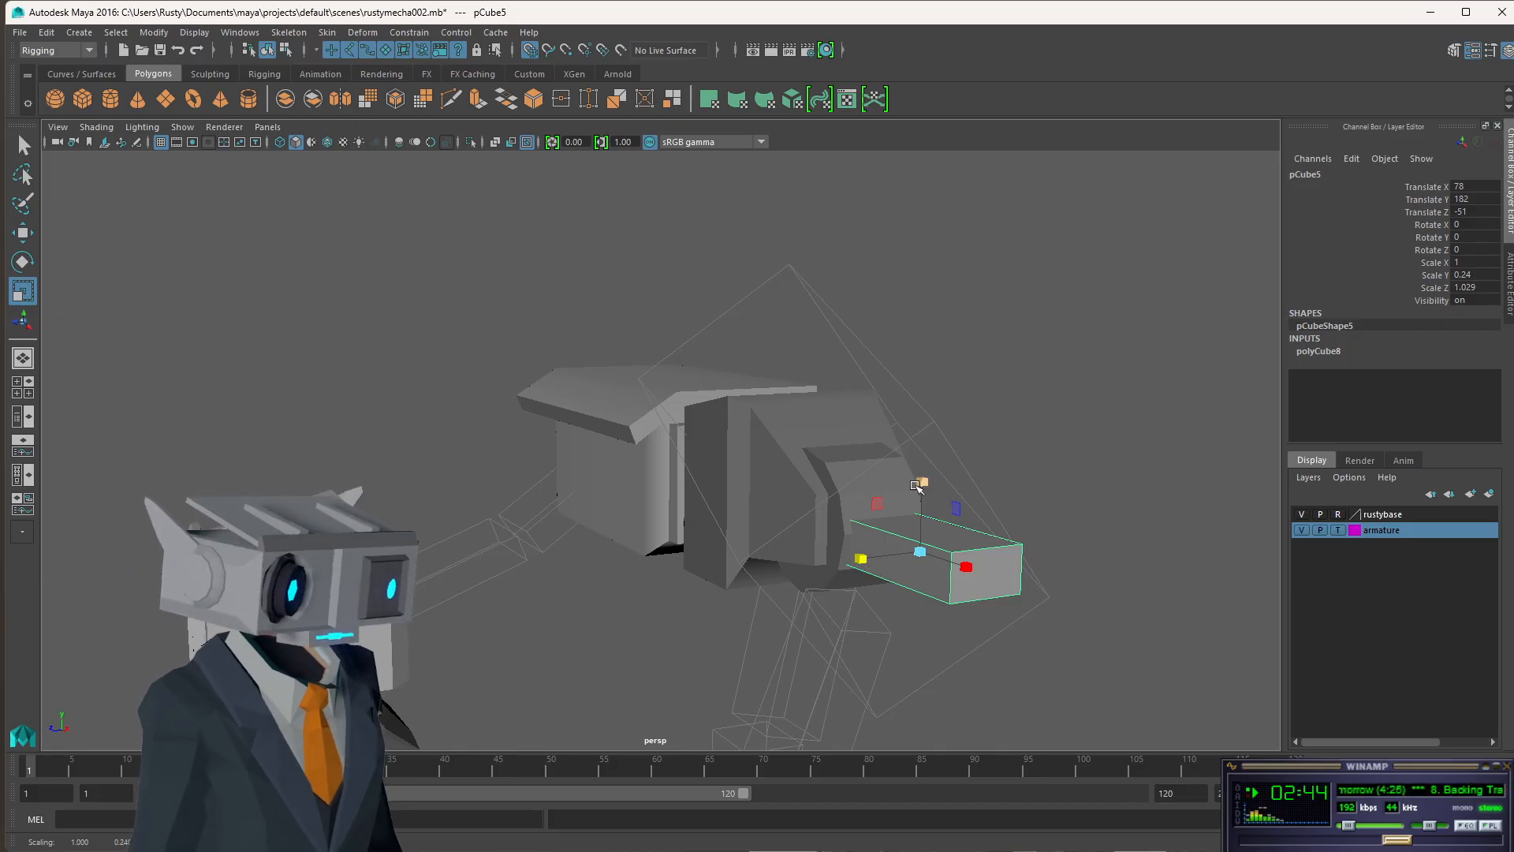
{"action": "left_click_drag", "start_coordinate": [925, 492], "coordinate": [927, 302]}
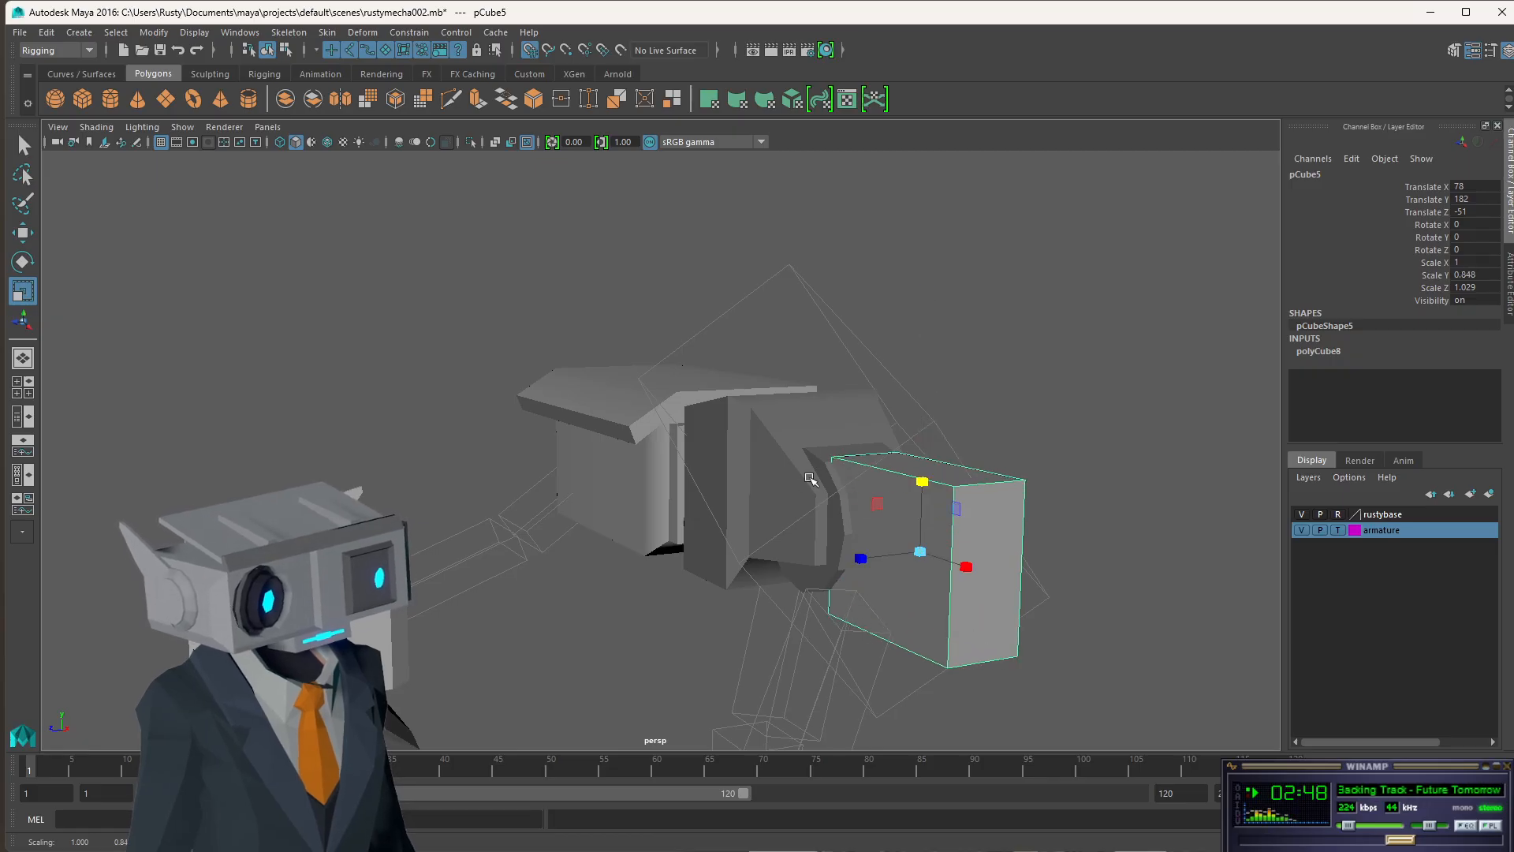
- Try selecting the block's faces around its outer end in component mode with the arm viewed from the front
{"action": "left_click_drag", "start_coordinate": [810, 478], "coordinate": [930, 463], "text": "alt"}
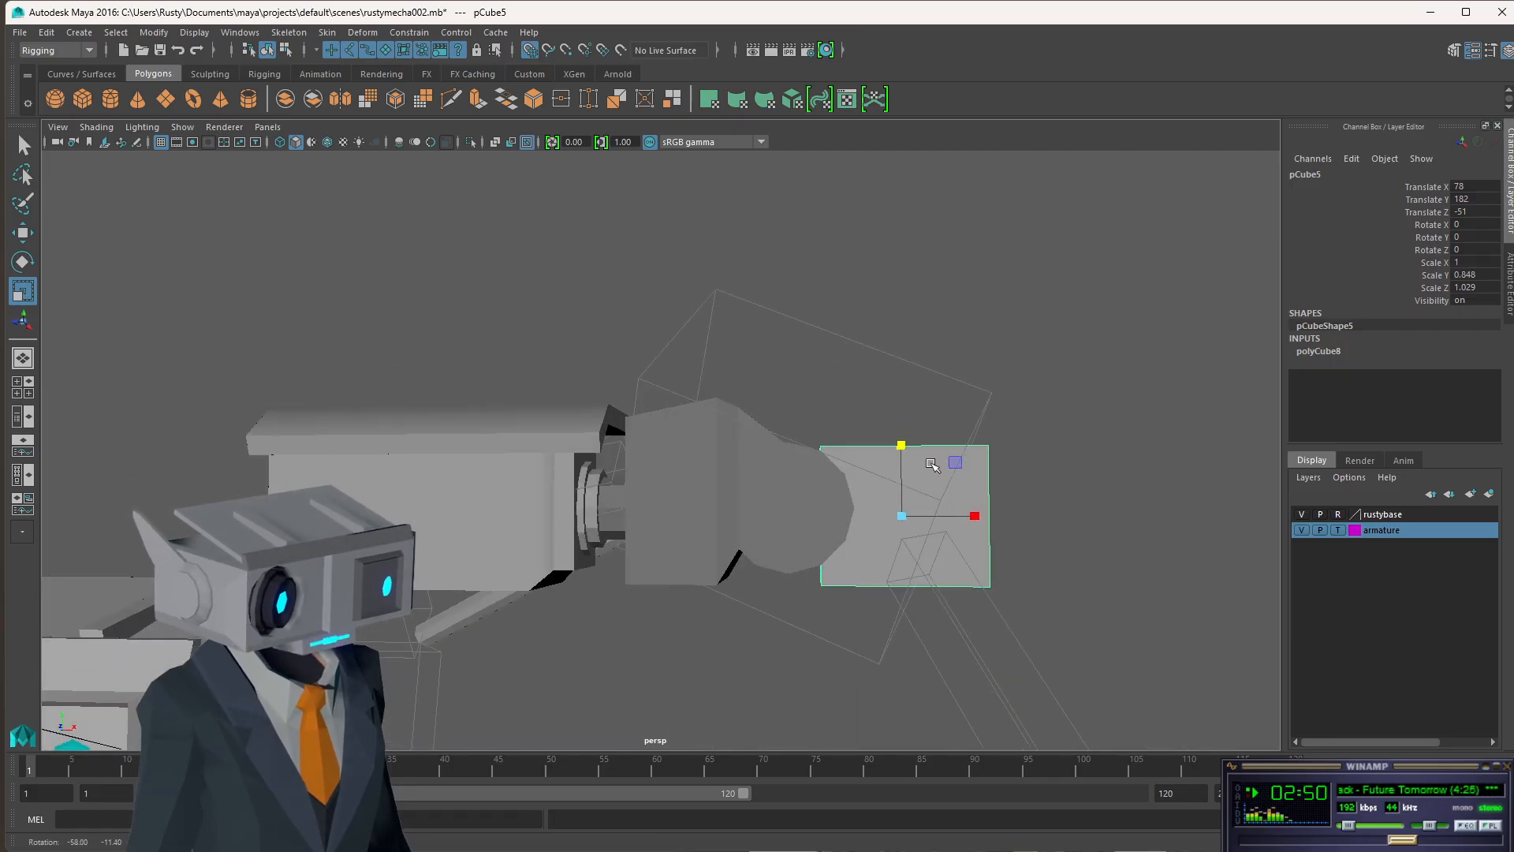
{"action": "mouse_move", "coordinate": [977, 519]}
{"action": "left_mouse_down", "text": "alt"}
{"action": "mouse_move", "coordinate": [995, 518]}
{"action": "mouse_move", "coordinate": [983, 518]}
{"action": "left_mouse_up", "text": "alt"}
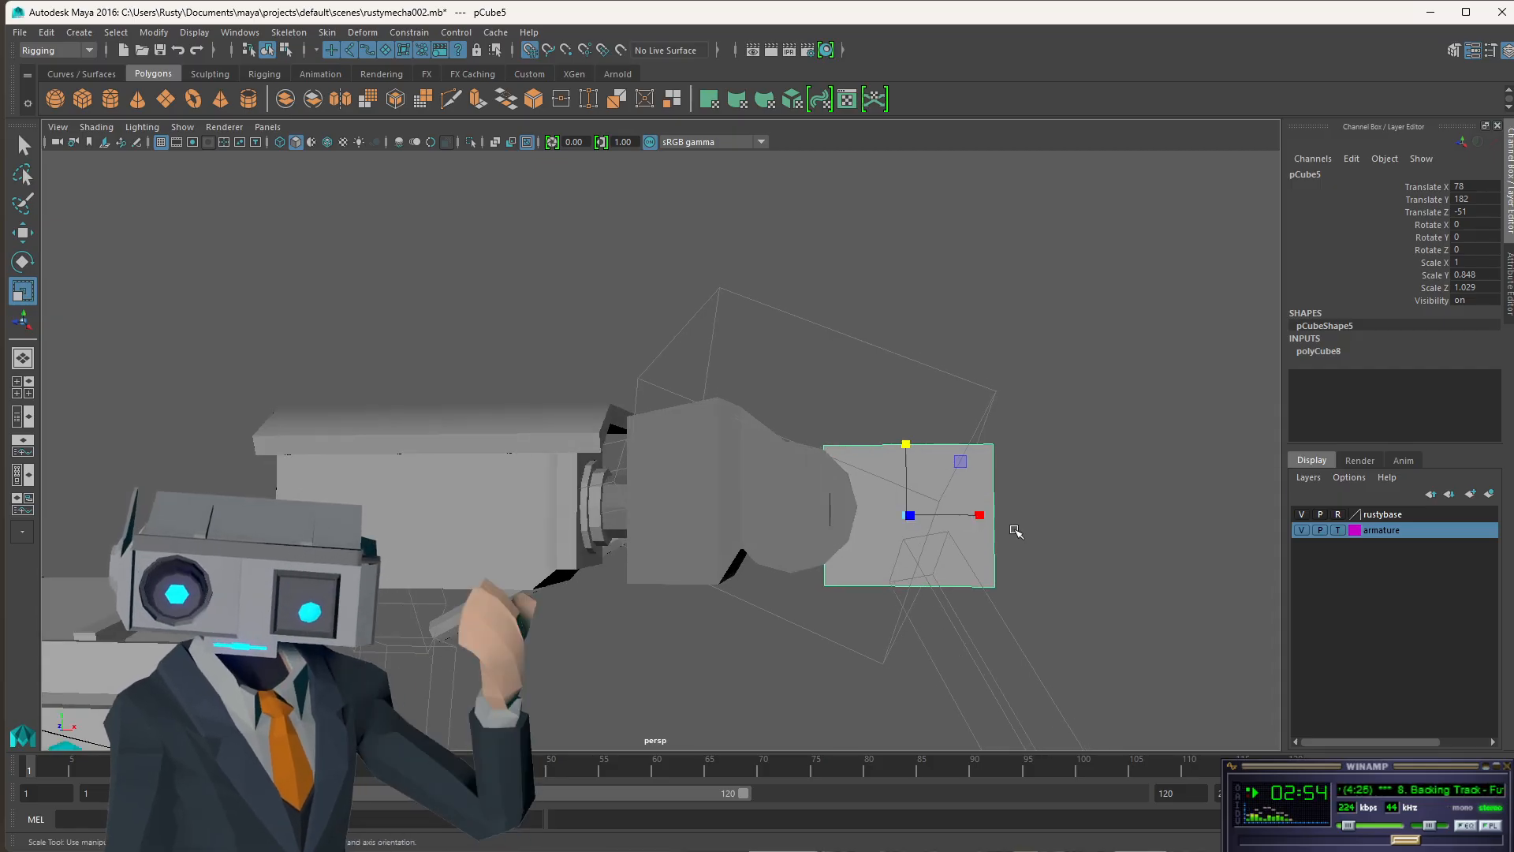
{"action": "scroll", "coordinate": [1044, 443], "scroll_direction": "down", "scroll_amount": 4}
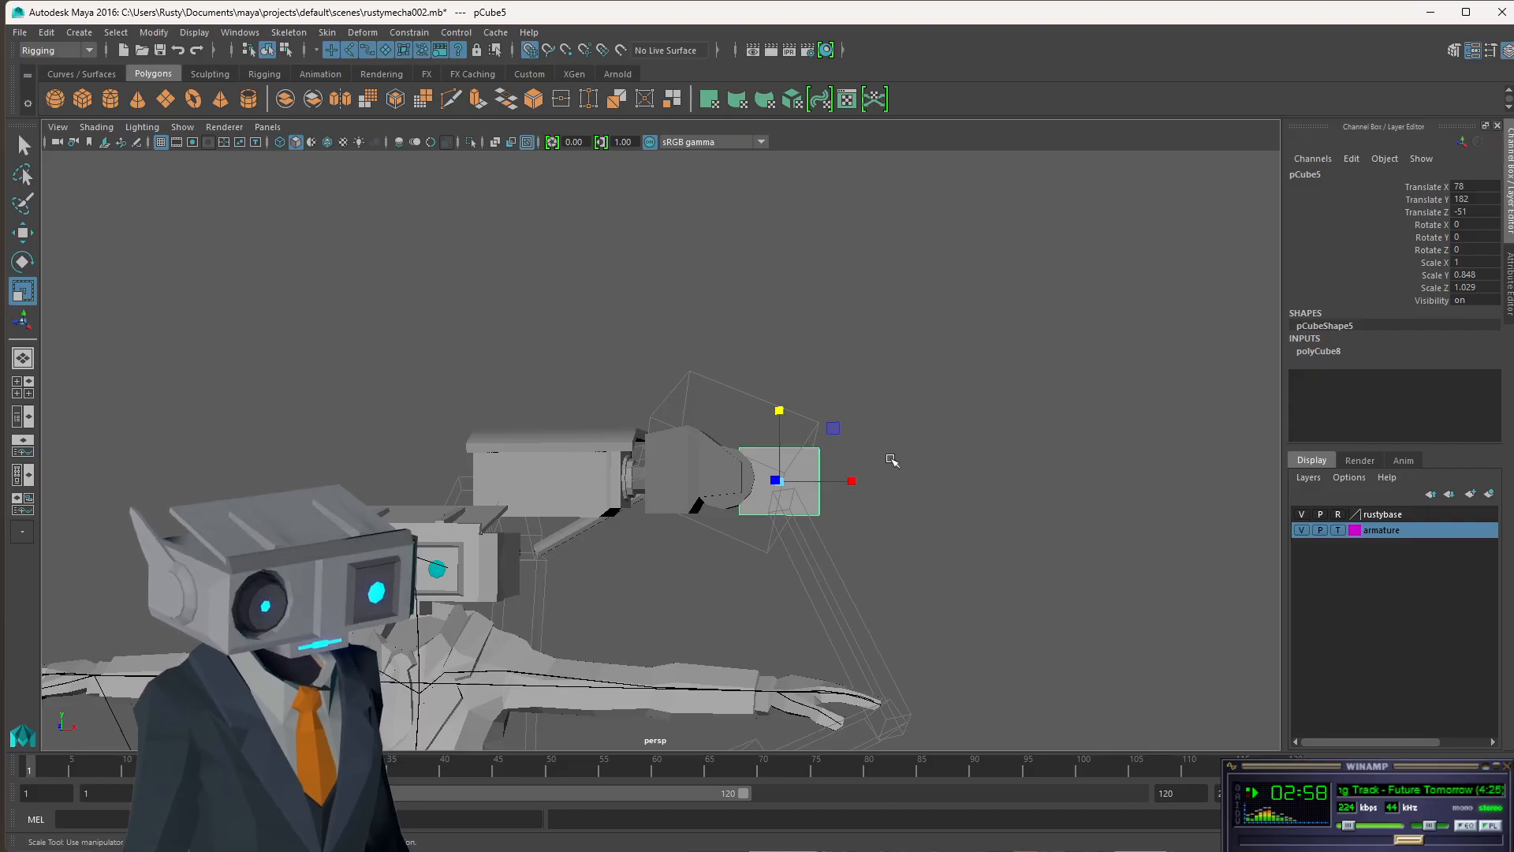
{"action": "left_click", "coordinate": [286, 50]}
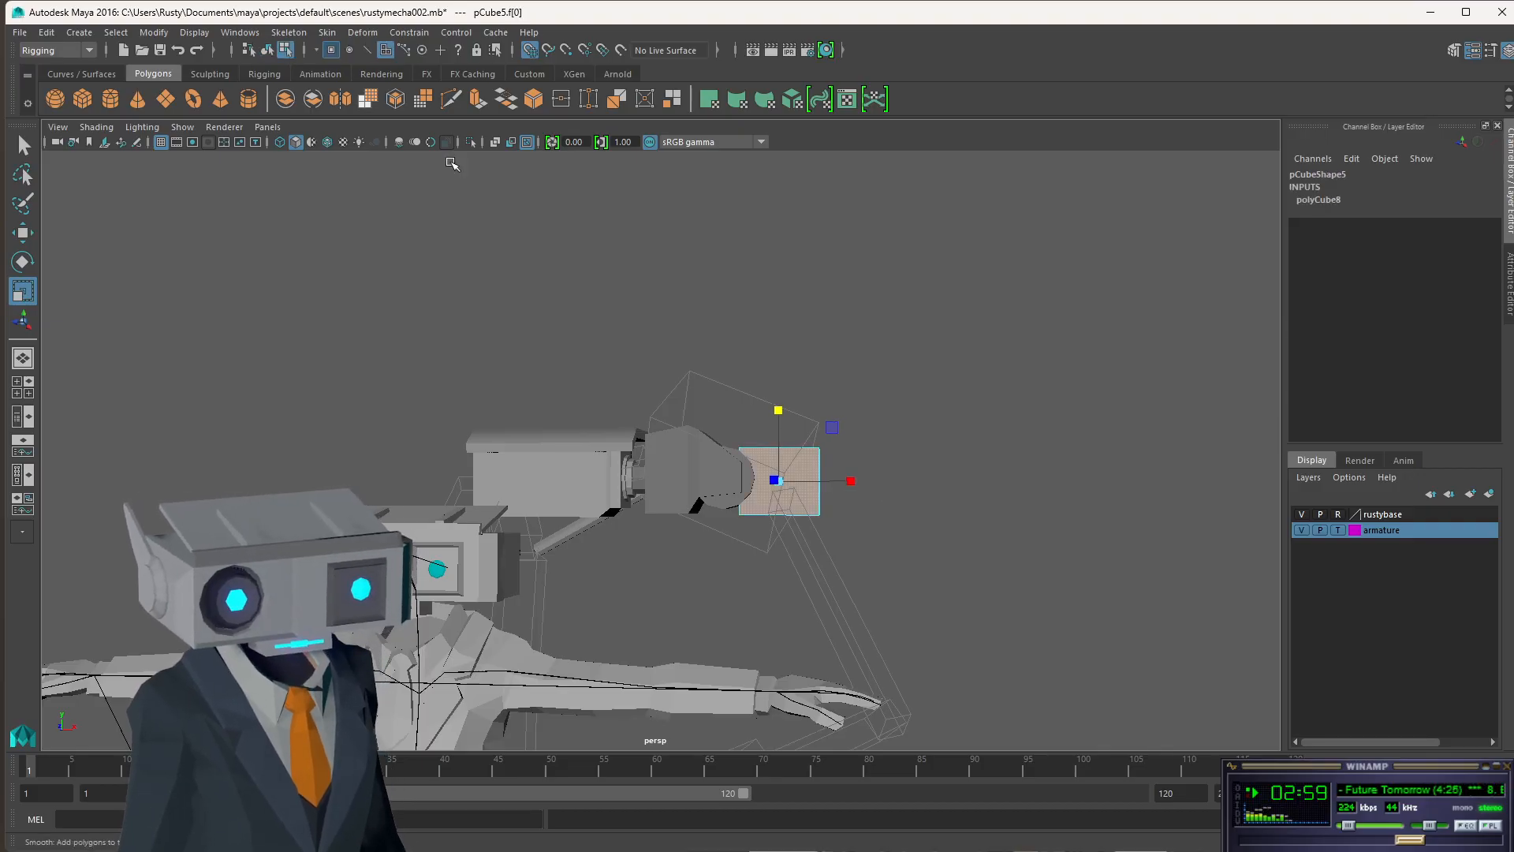
{"action": "left_click", "coordinate": [882, 440]}
{"action": "left_click_drag", "start_coordinate": [897, 424], "coordinate": [798, 546]}
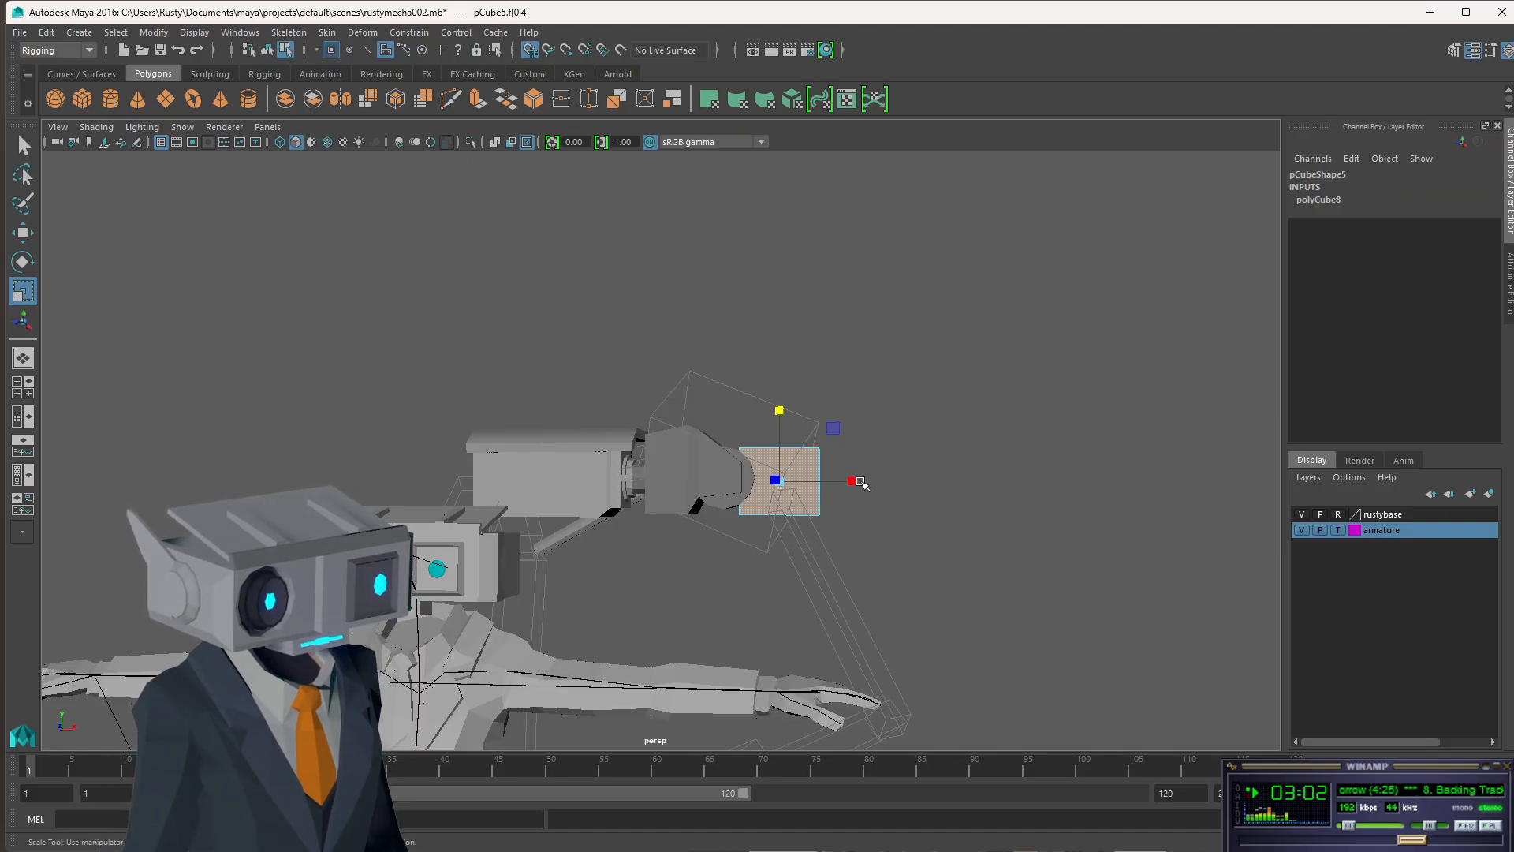
{"action": "key", "text": "w"}
- Select the block's outer end vertices instead of faces and move them outward, lengthening the block to about three times its length
{"action": "left_click", "coordinate": [386, 50]}
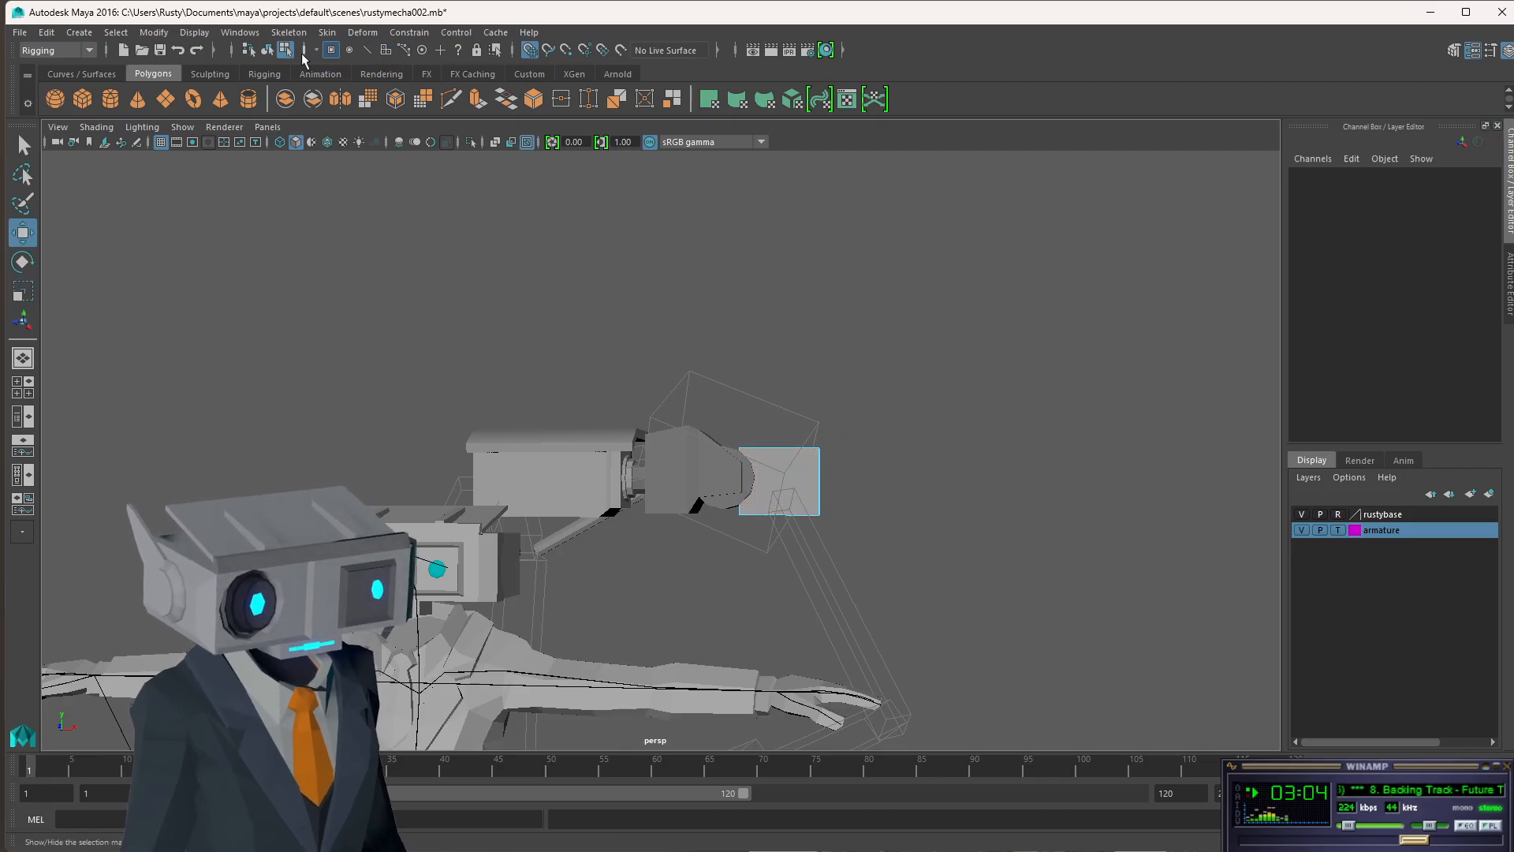
{"action": "left_click", "coordinate": [331, 52]}
{"action": "left_click", "coordinate": [334, 52]}
{"action": "left_click", "coordinate": [534, 52]}
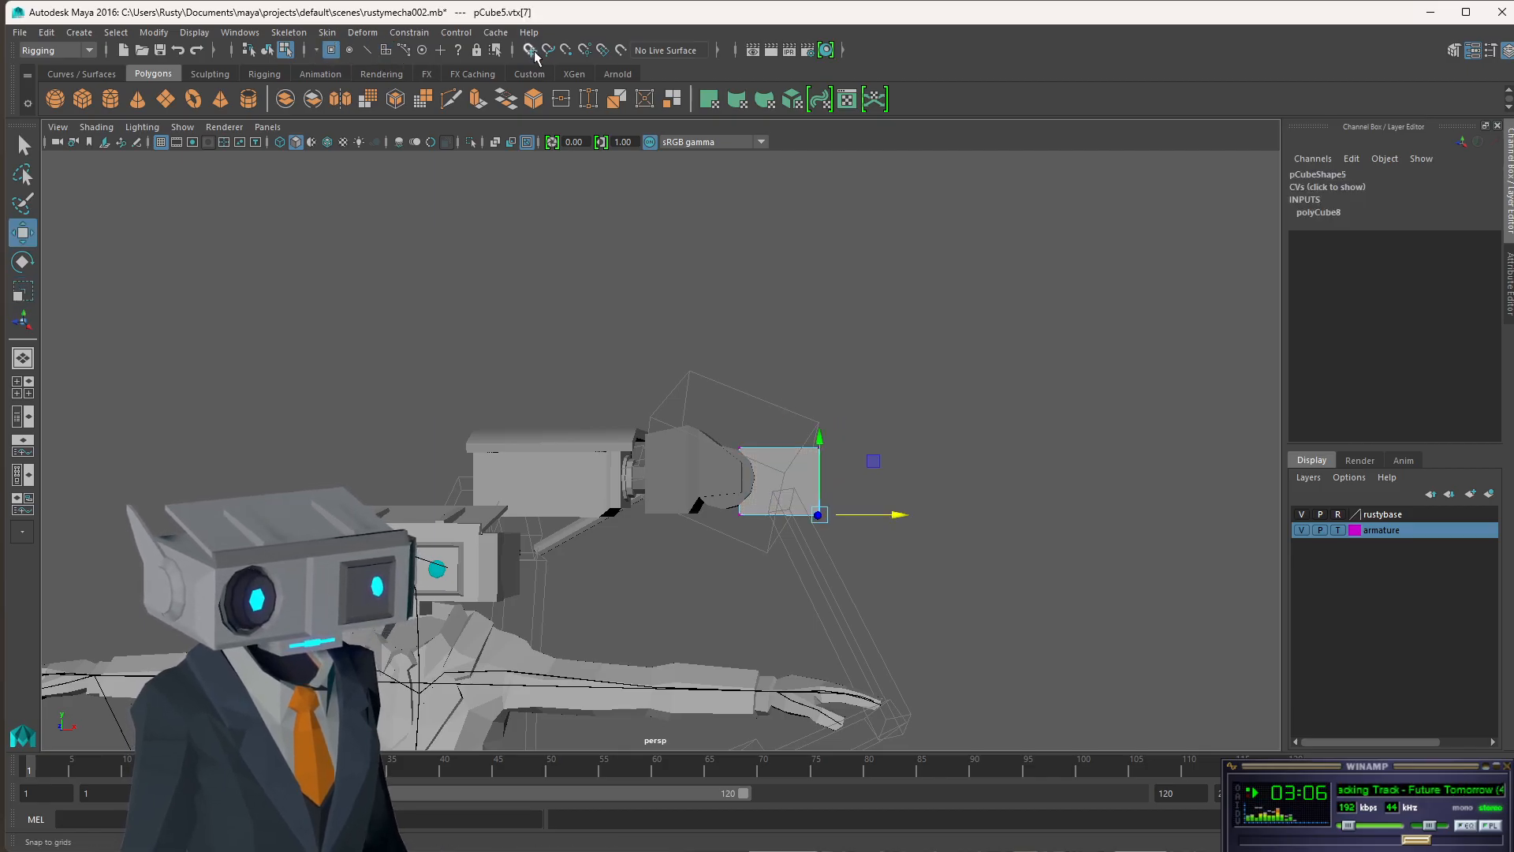
{"action": "left_click_drag", "start_coordinate": [888, 396], "coordinate": [802, 565]}
{"action": "left_click_drag", "start_coordinate": [900, 481], "coordinate": [975, 480]}
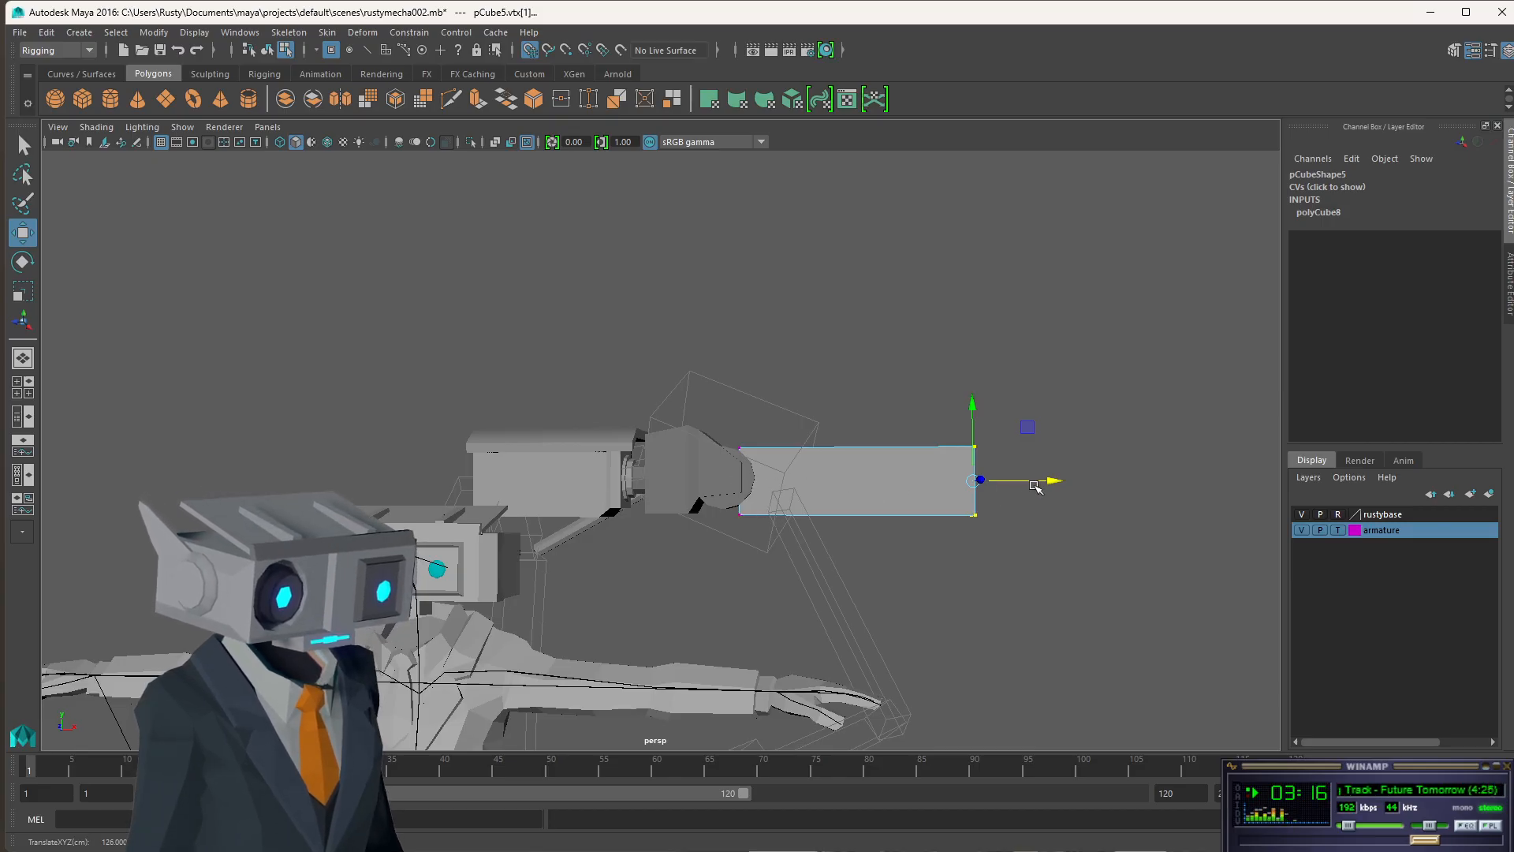
- Try raising the long block's upper vertices in the perspective view, and undo the move
{"action": "mouse_move", "coordinate": [872, 439]}
{"action": "left_mouse_down", "text": "alt"}
{"action": "mouse_move", "coordinate": [655, 459]}
{"action": "mouse_move", "coordinate": [636, 439]}
{"action": "mouse_move", "coordinate": [898, 444]}
{"action": "left_mouse_up", "text": "alt"}
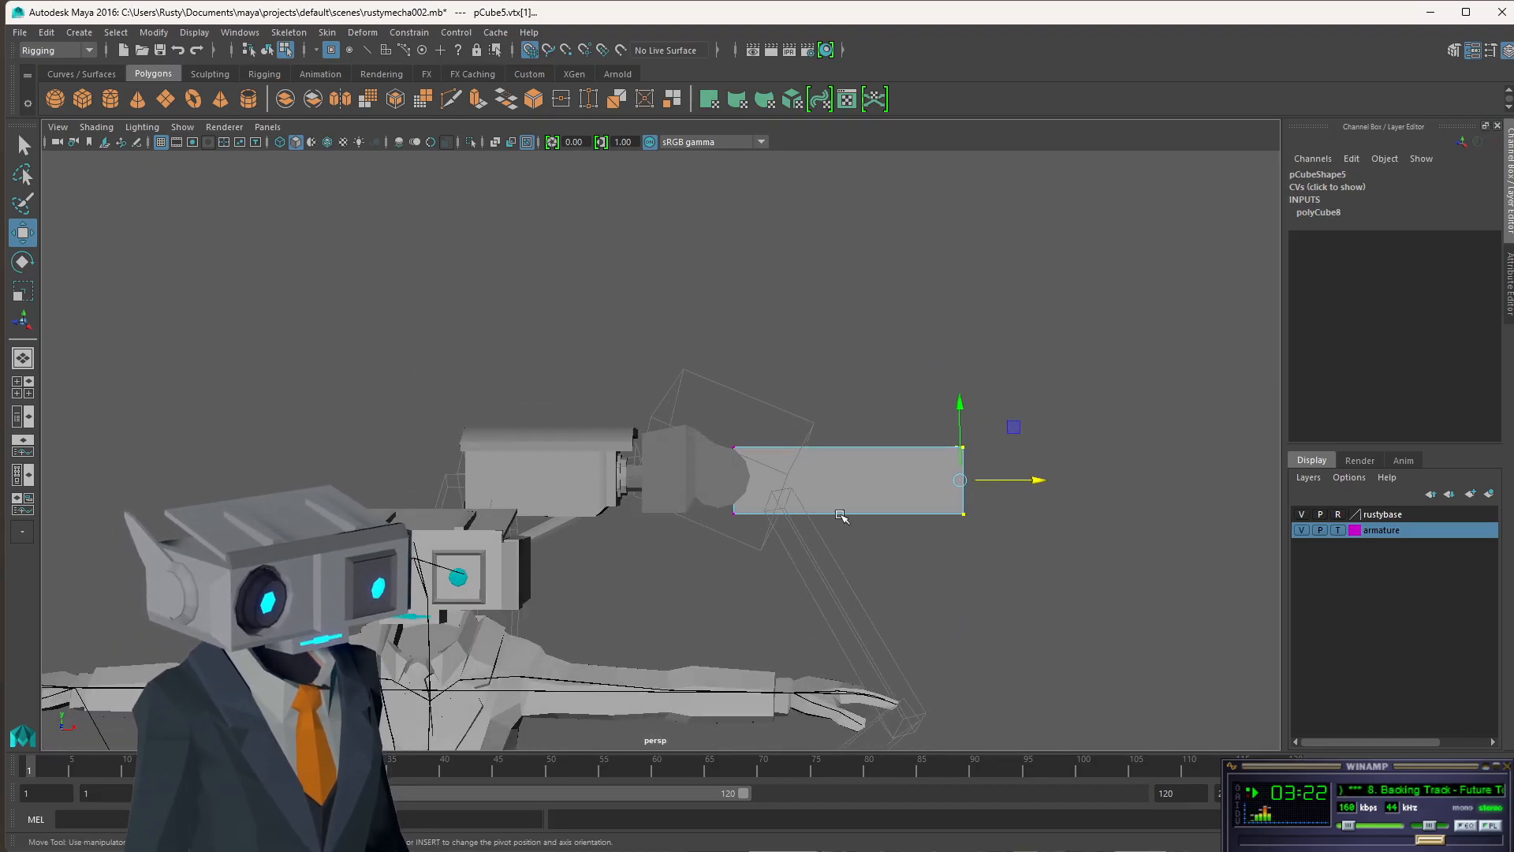
{"action": "scroll", "coordinate": [841, 513], "scroll_direction": "up", "scroll_amount": 3}
{"action": "scroll", "coordinate": [899, 513], "scroll_direction": "up", "scroll_amount": 1}
{"action": "scroll", "coordinate": [1110, 478], "scroll_direction": "down", "scroll_amount": 2}
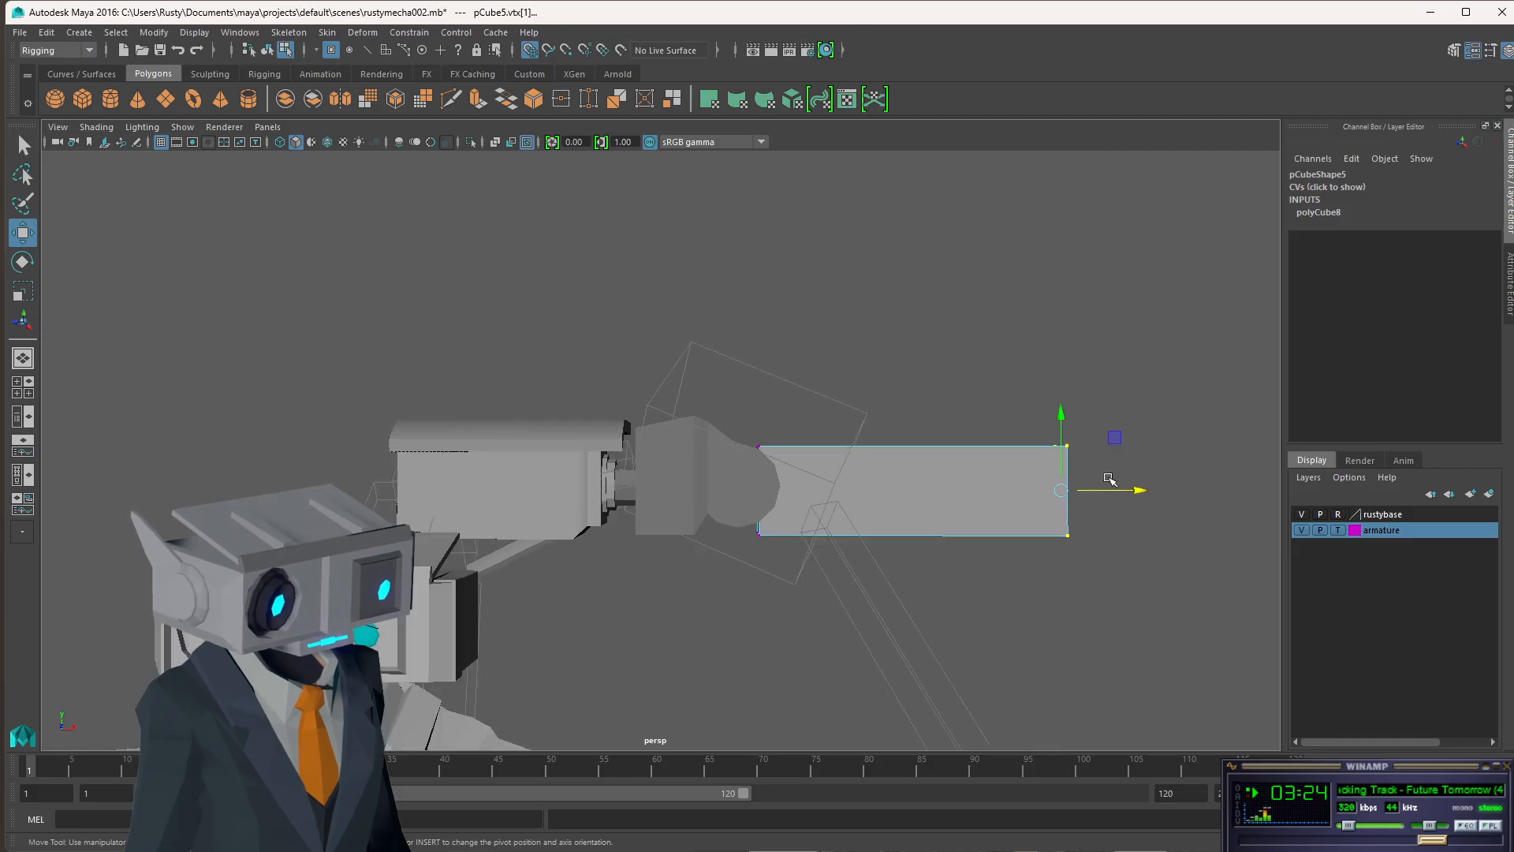
{"action": "left_click_drag", "start_coordinate": [947, 520], "coordinate": [804, 450], "text": "alt"}
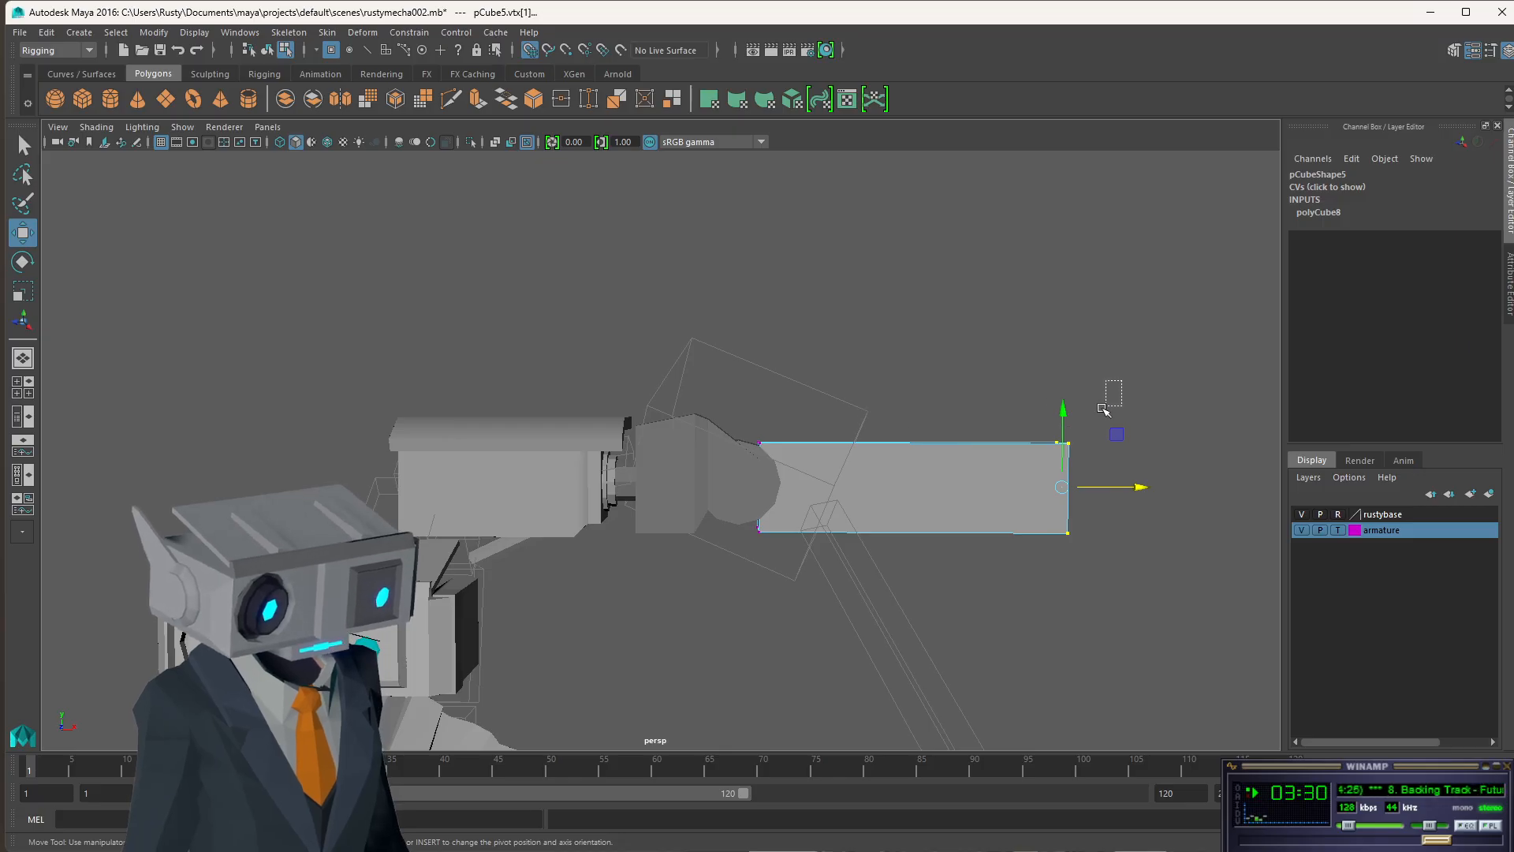
{"action": "left_click_drag", "start_coordinate": [1120, 380], "coordinate": [736, 473]}
{"action": "left_click_drag", "start_coordinate": [909, 365], "coordinate": [910, 284]}
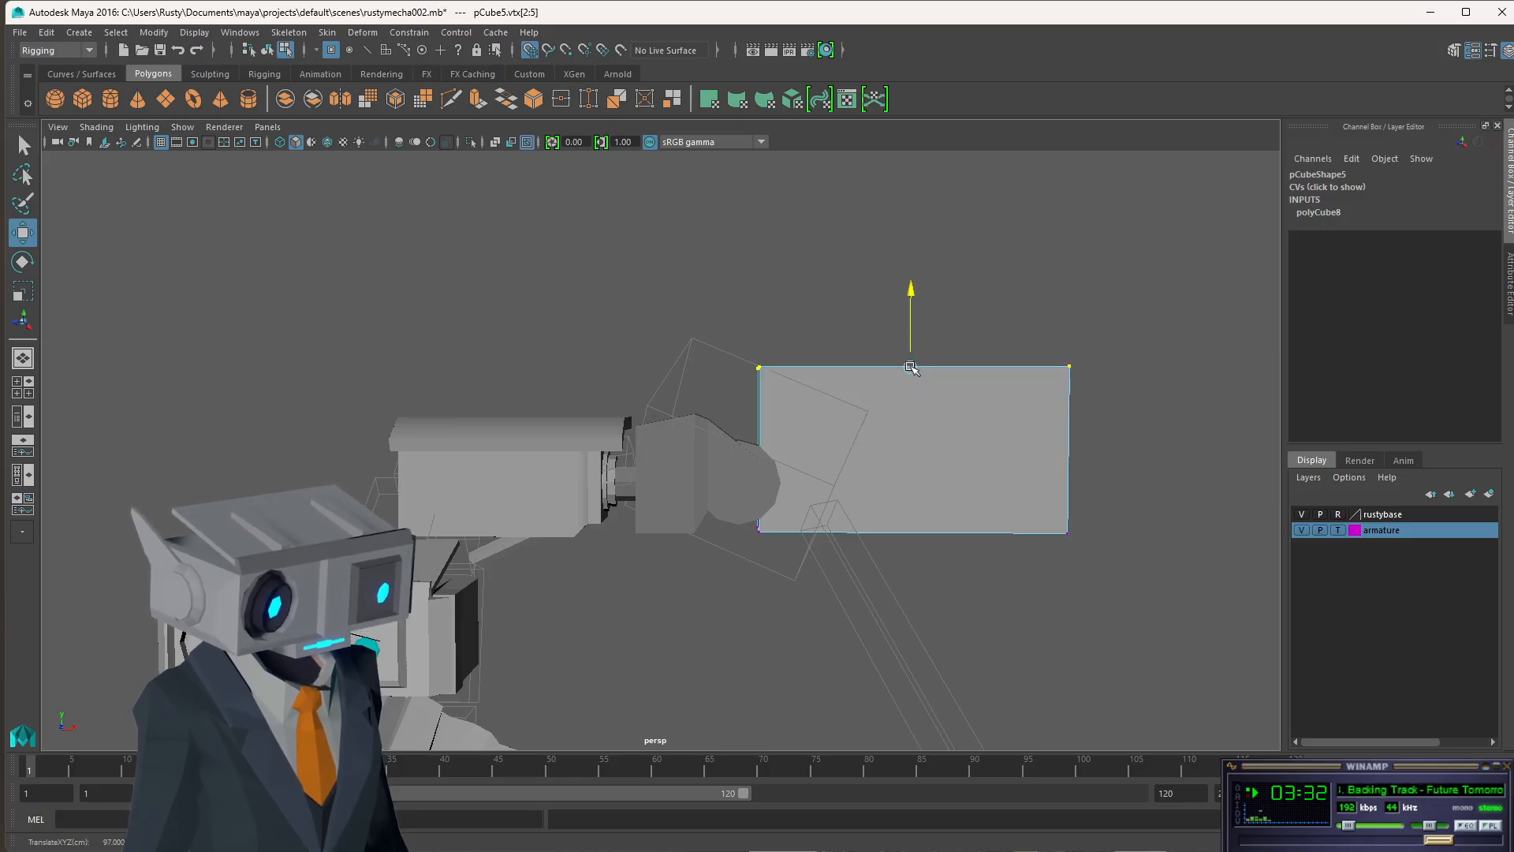
{"action": "key", "text": "ctrl+z"}
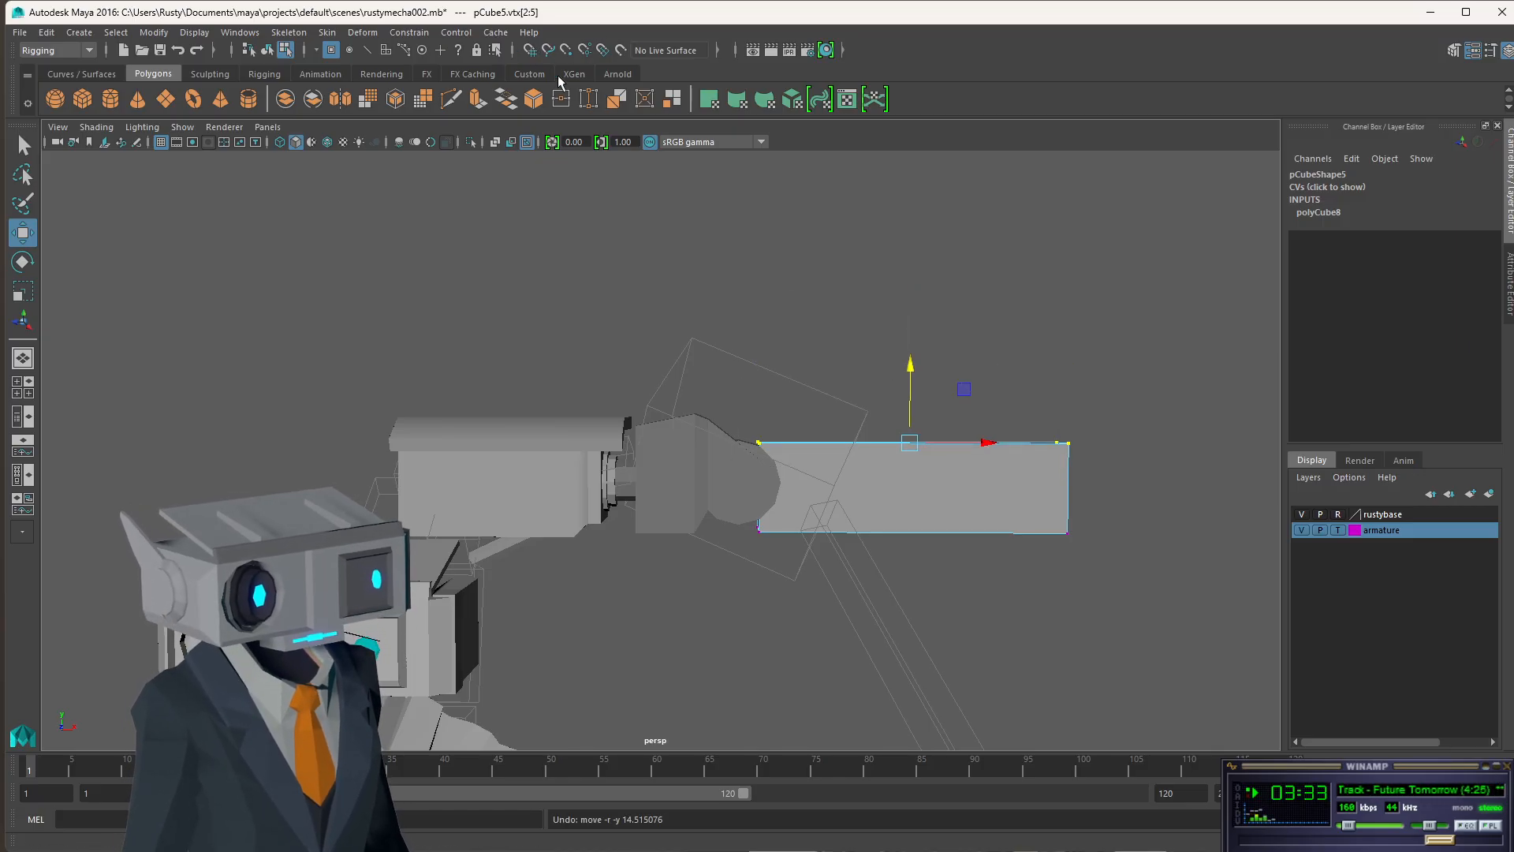
- In the front view, select the block's upper vertices and lower them slightly
{"action": "key", "text": "space"}
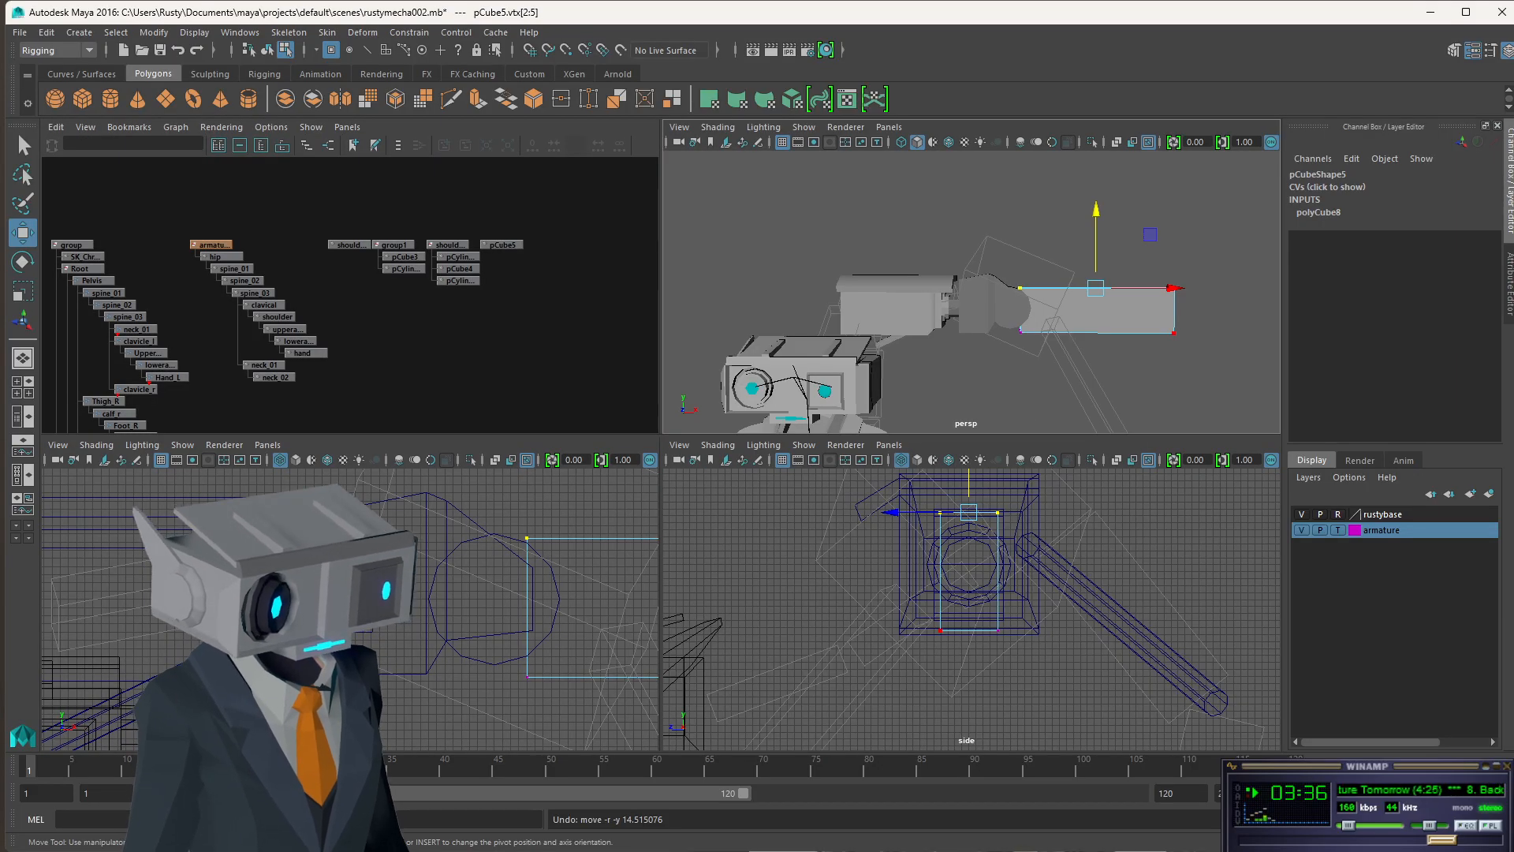
{"action": "key", "text": "space"}
{"action": "scroll", "coordinate": [1123, 439], "scroll_direction": "down", "scroll_amount": 5}
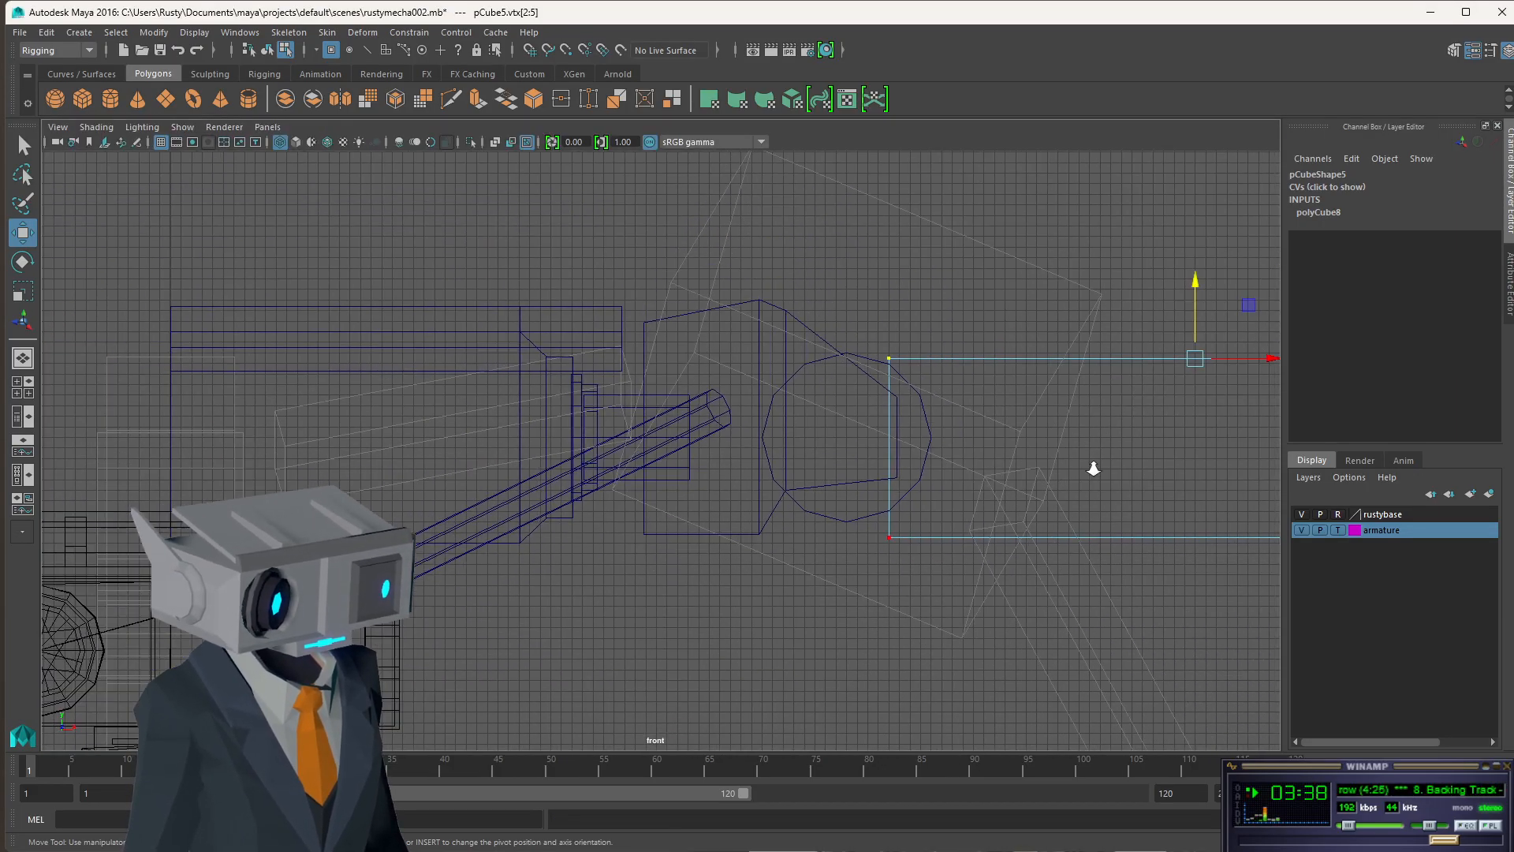
{"action": "middle_click_drag", "start_coordinate": [1152, 474], "coordinate": [804, 443], "text": "alt"}
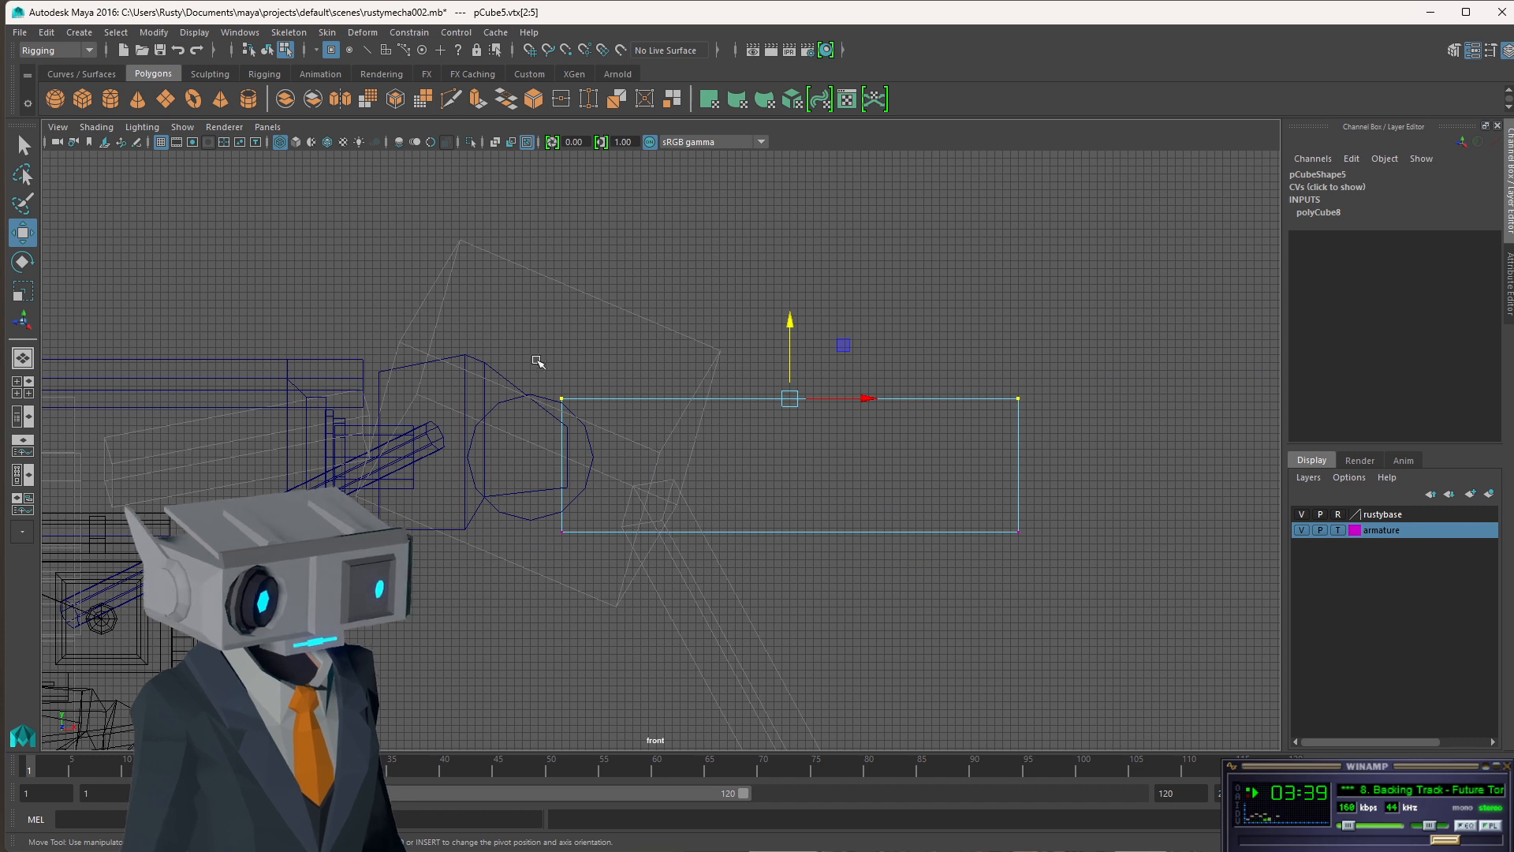
{"action": "left_click_drag", "start_coordinate": [550, 388], "coordinate": [1083, 419]}
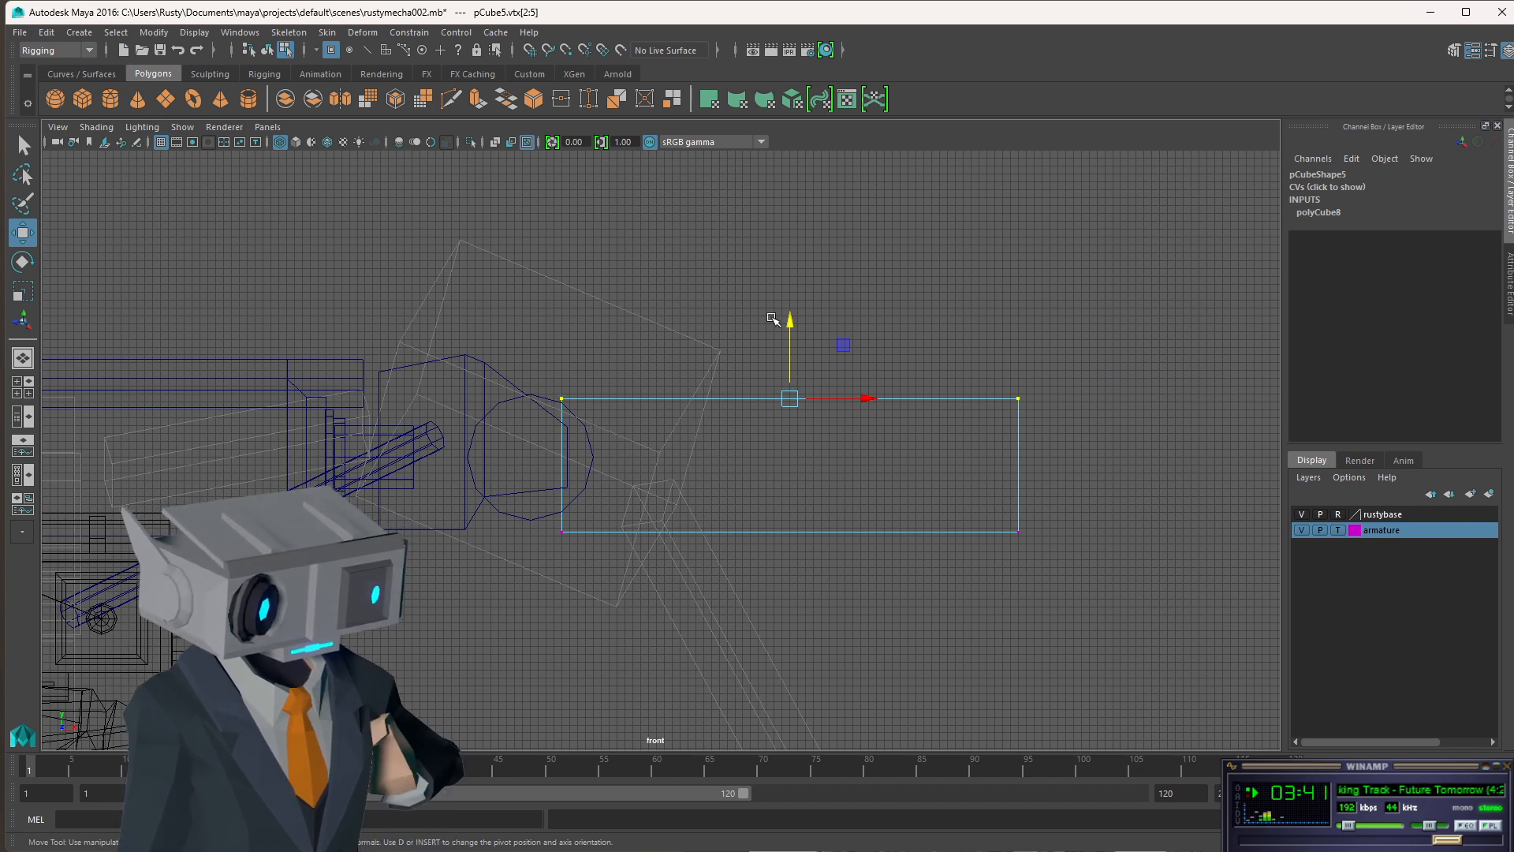
{"action": "left_click_drag", "start_coordinate": [791, 321], "coordinate": [793, 327]}
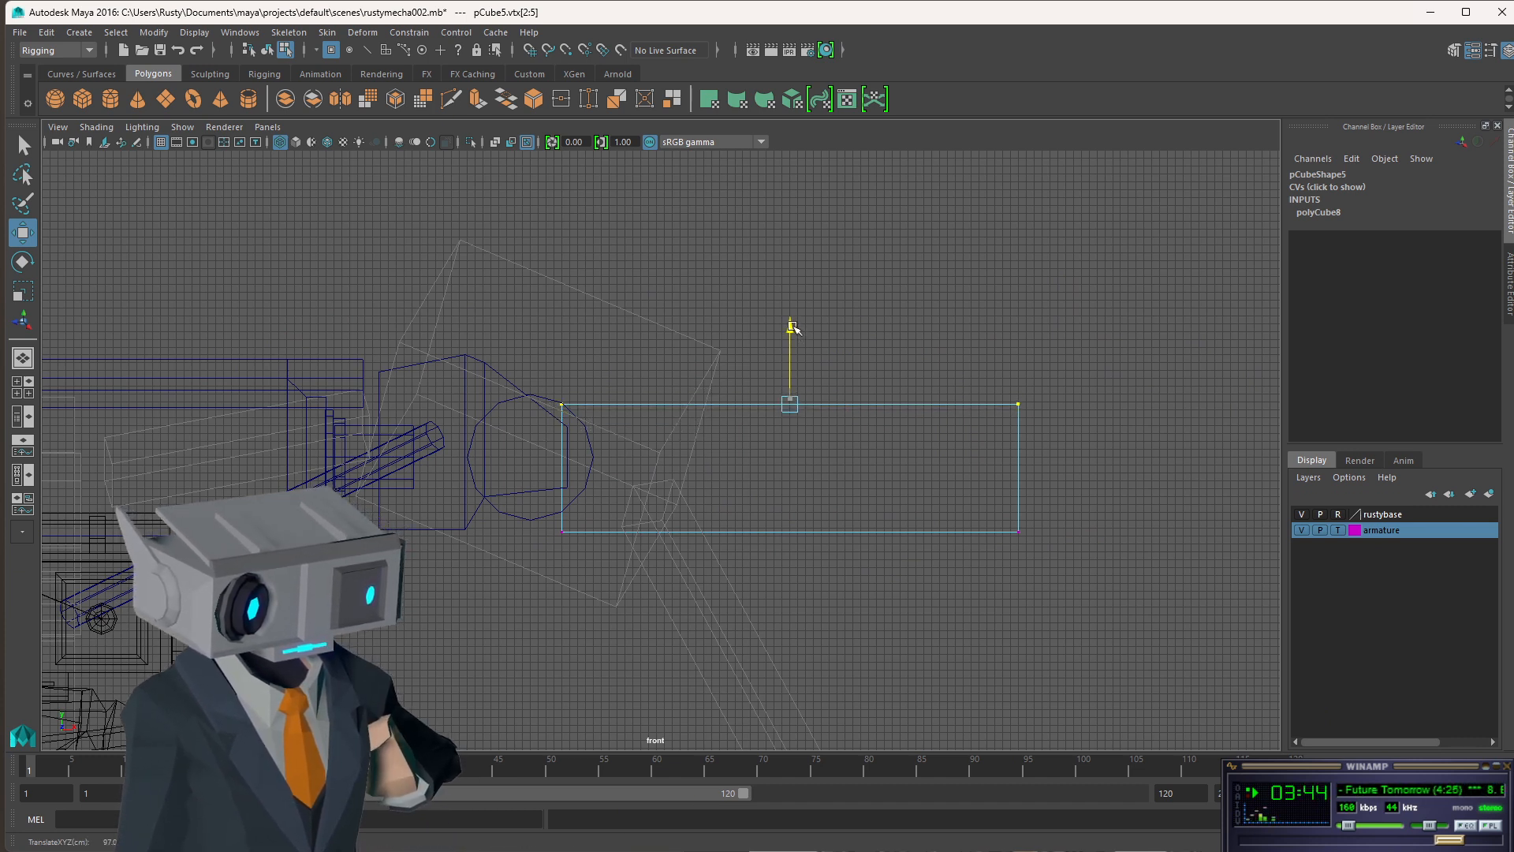
- Raise the vertices at the block's lower inner corner to narrow the end that meets the round shoulder joint
{"action": "left_click_drag", "start_coordinate": [530, 507], "coordinate": [622, 564]}
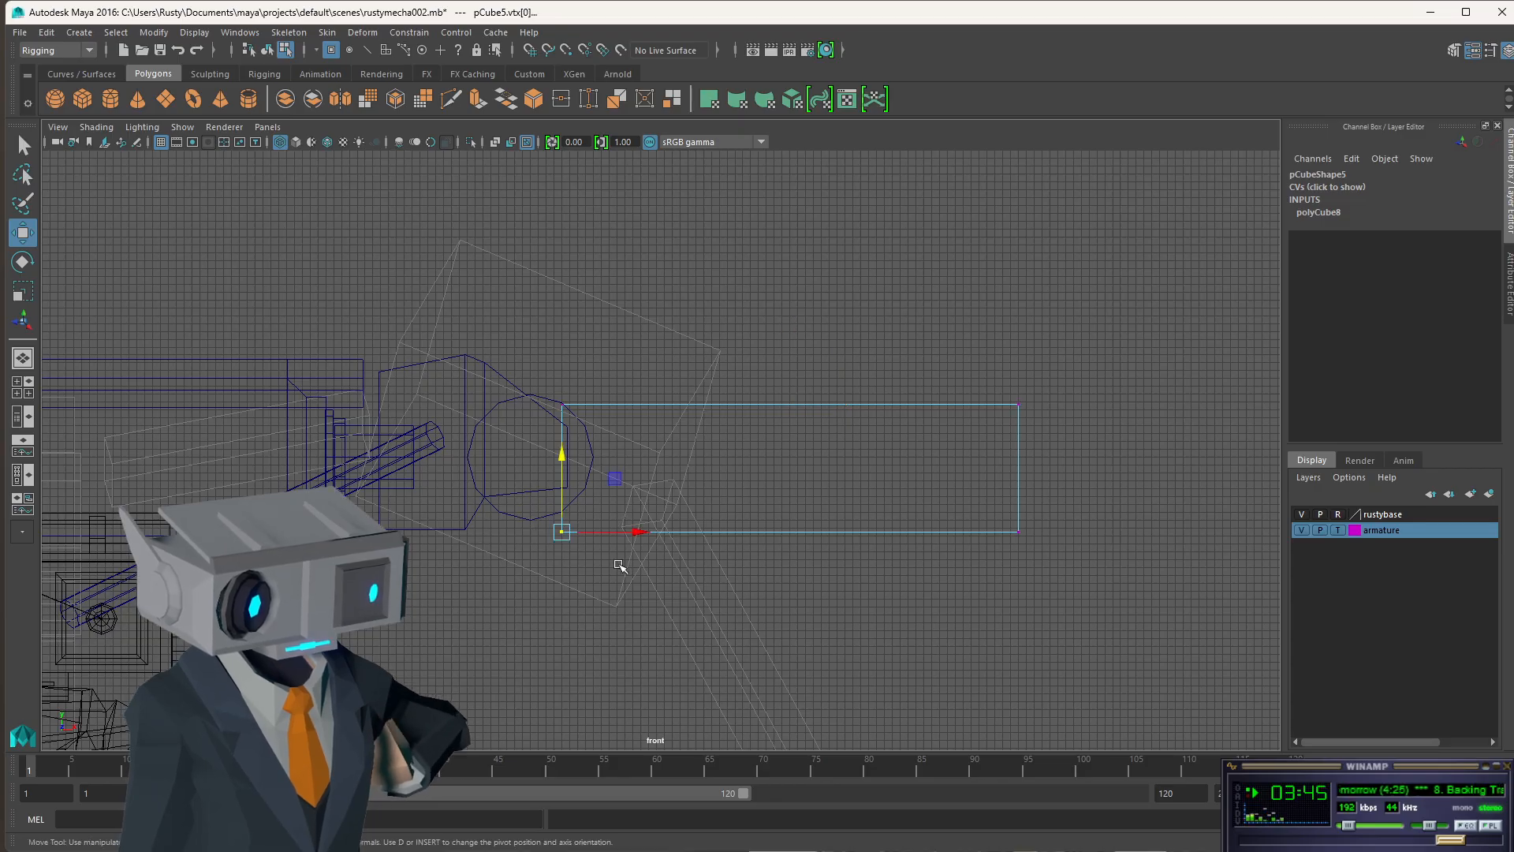
{"action": "left_click_drag", "start_coordinate": [558, 456], "coordinate": [560, 433]}
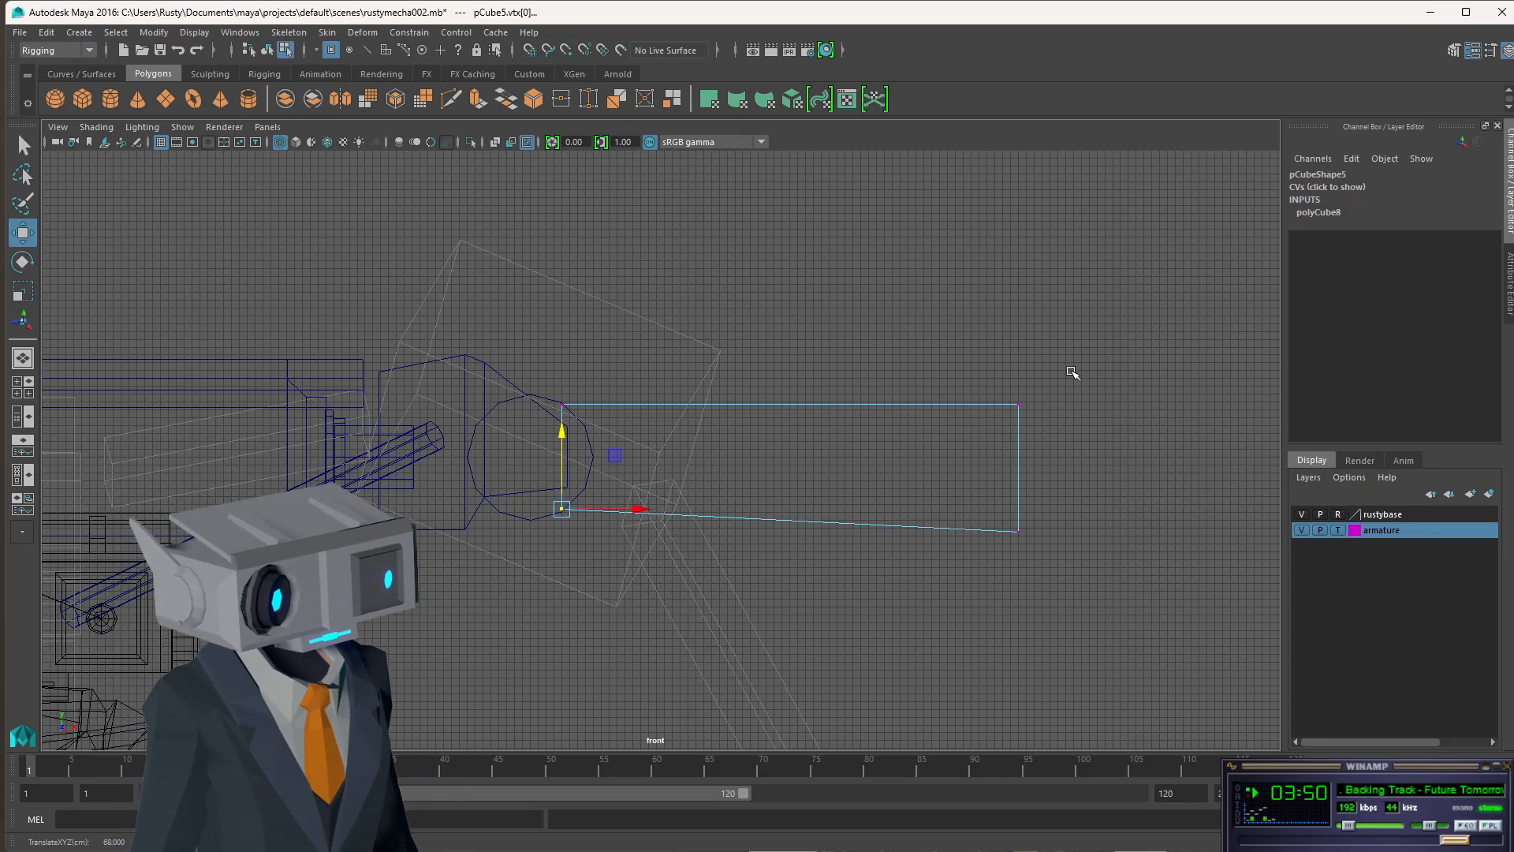
{"action": "scroll", "coordinate": [1045, 536], "scroll_direction": "down", "scroll_amount": 3}
{"action": "scroll", "coordinate": [1037, 535], "scroll_direction": "up", "scroll_amount": 3}
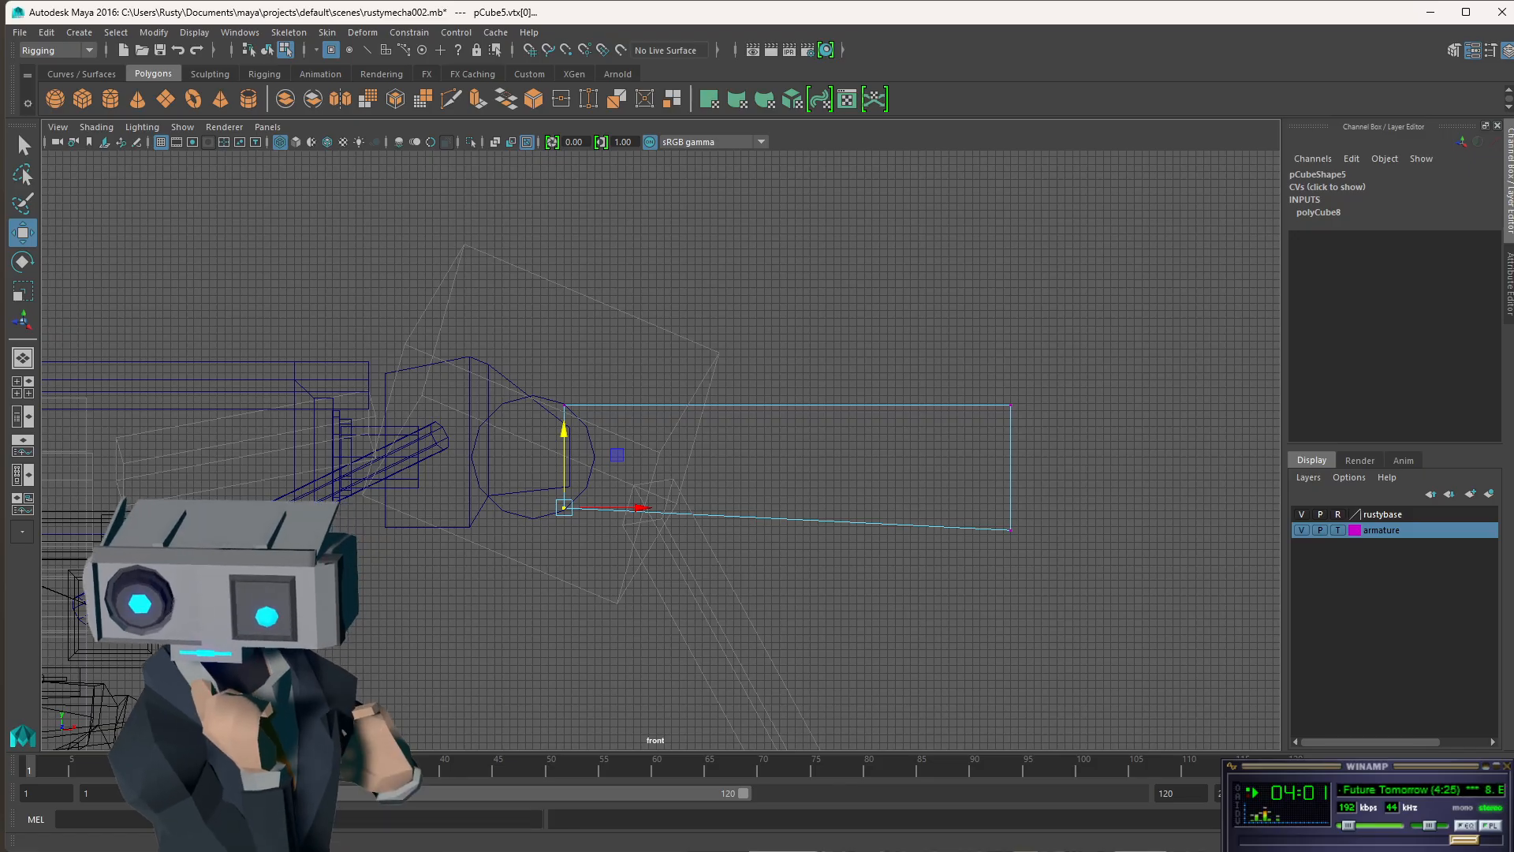
- Switch to the AC6-trailer1.png reference and examine the mecha's upper arm, elbow joint and forearm up close
{"action": "key", "text": "alt+Tab"}
{"action": "key", "text": "alt+Tab"}
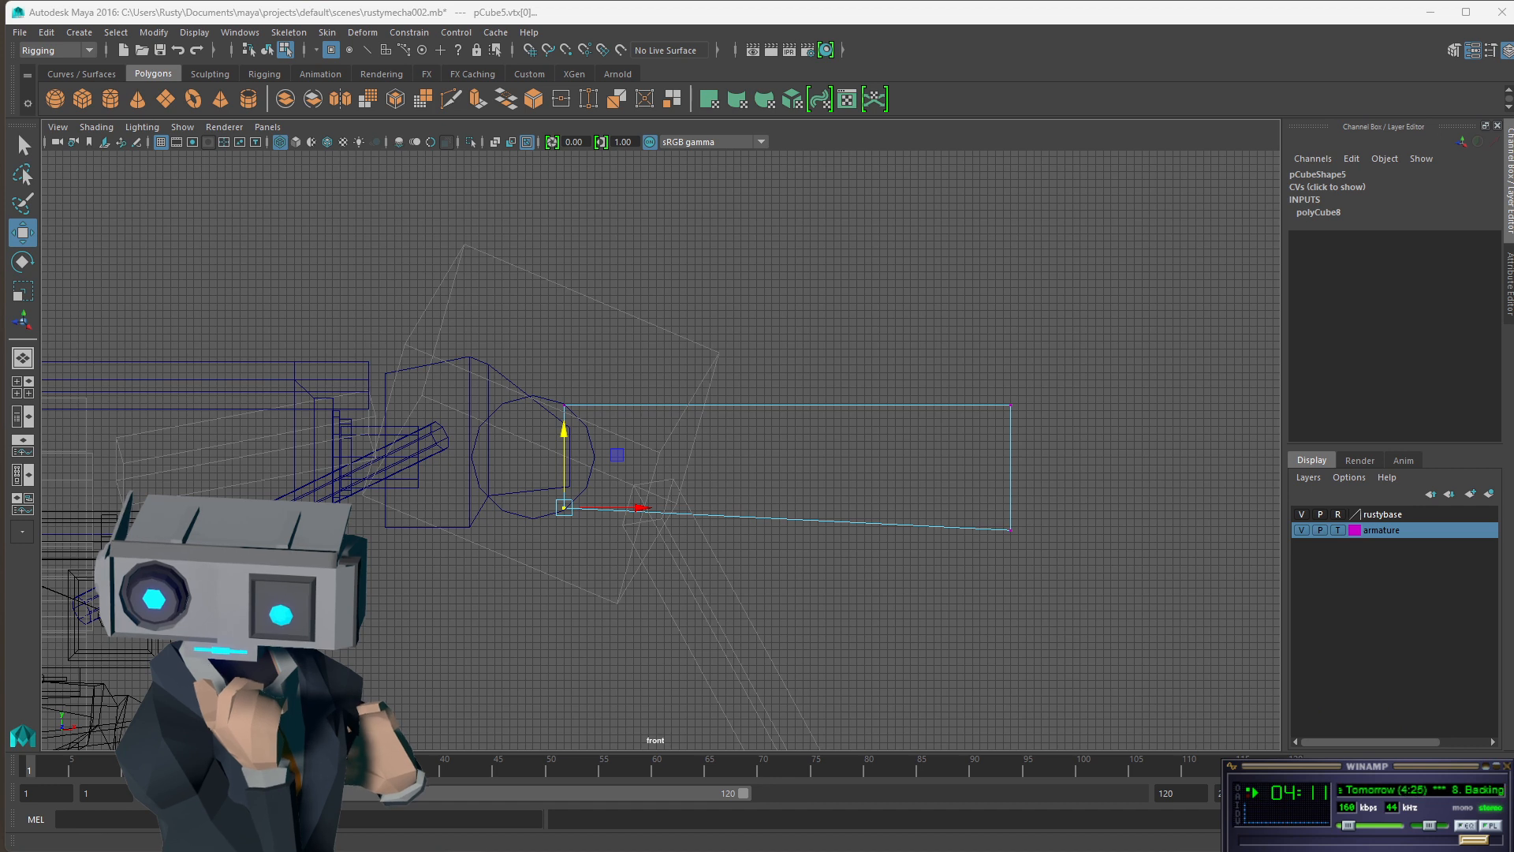
{"action": "key", "text": "alt+Tab"}
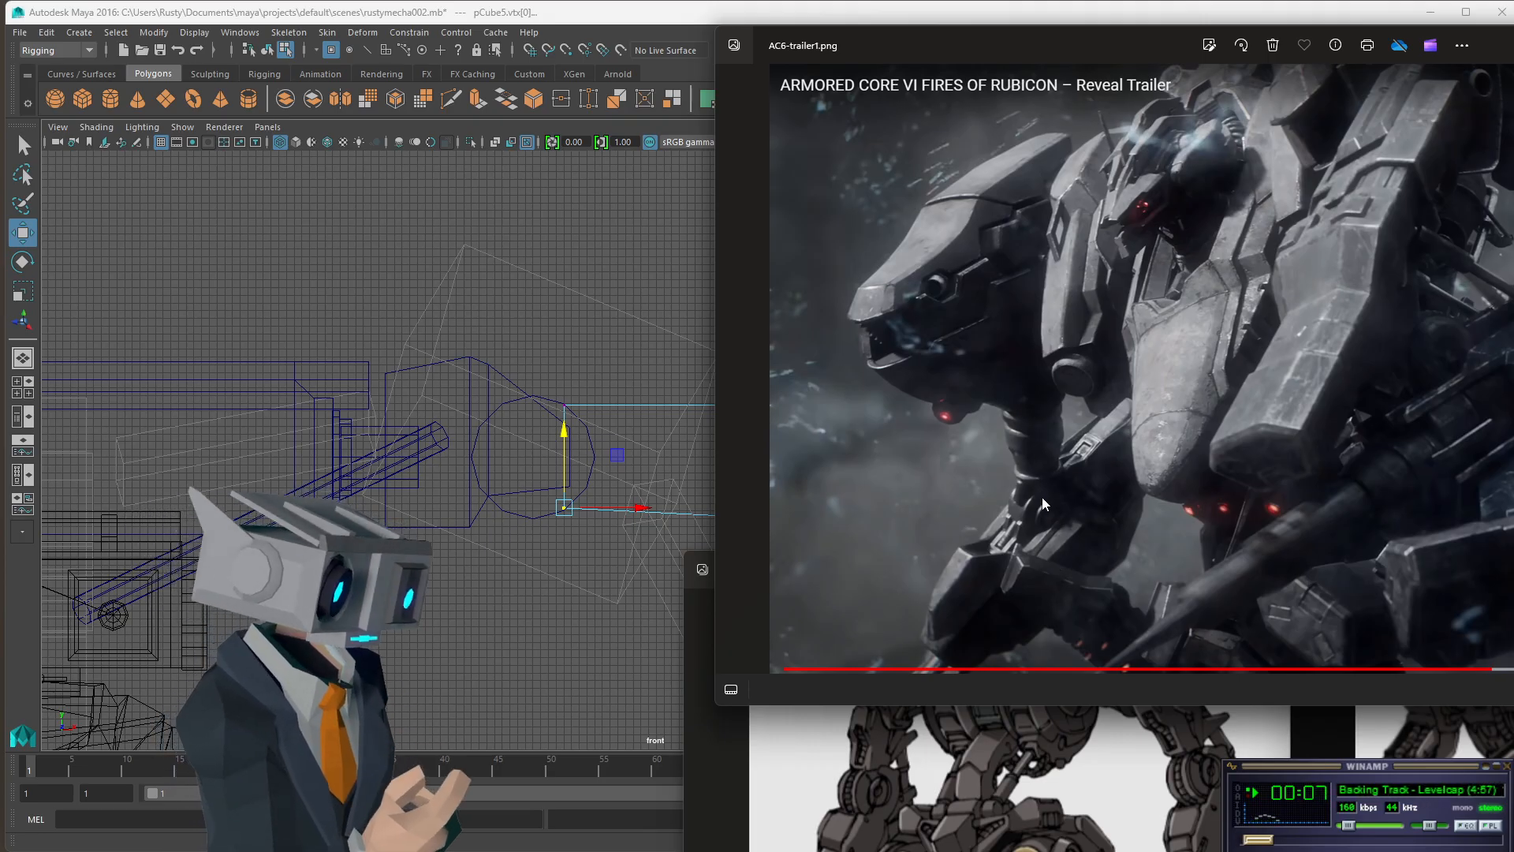
{"action": "scroll", "coordinate": [1033, 518], "scroll_direction": "up", "scroll_amount": 5}
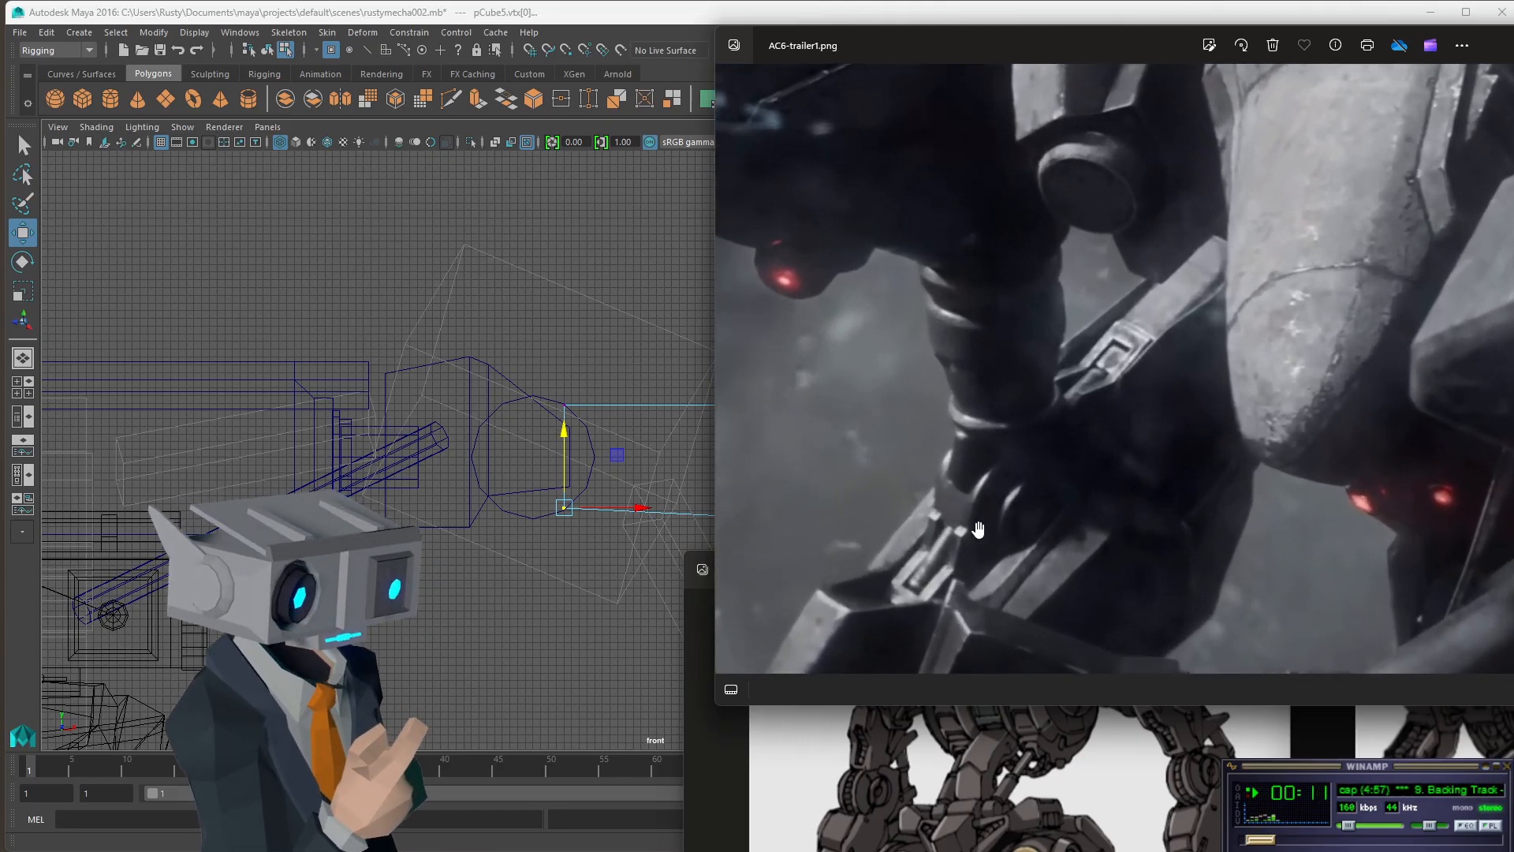
{"action": "left_click_drag", "start_coordinate": [1001, 502], "coordinate": [1102, 405]}
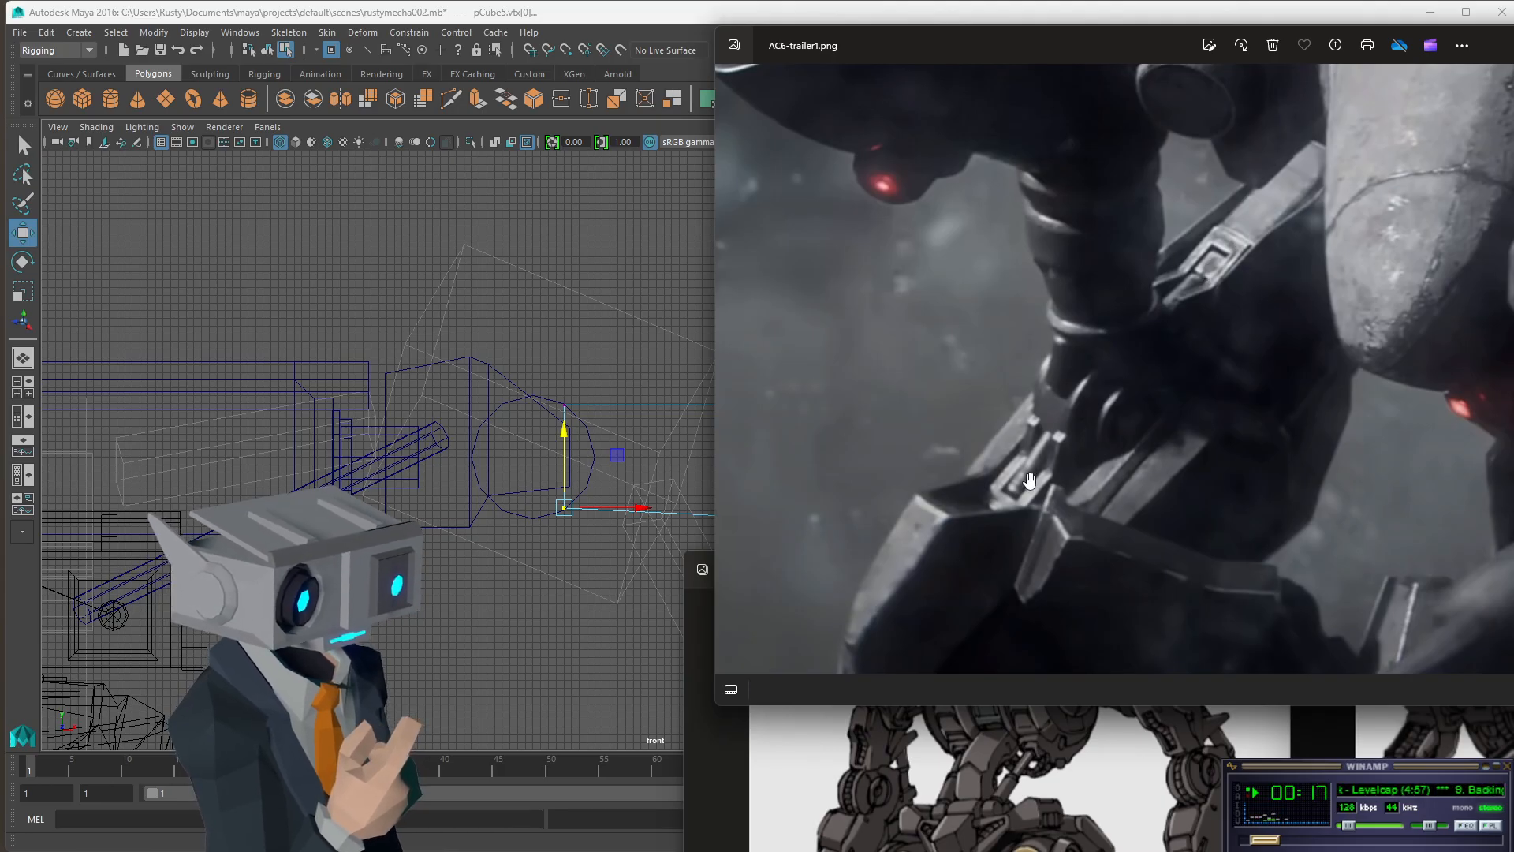
{"action": "left_click_drag", "start_coordinate": [1029, 480], "coordinate": [1136, 308]}
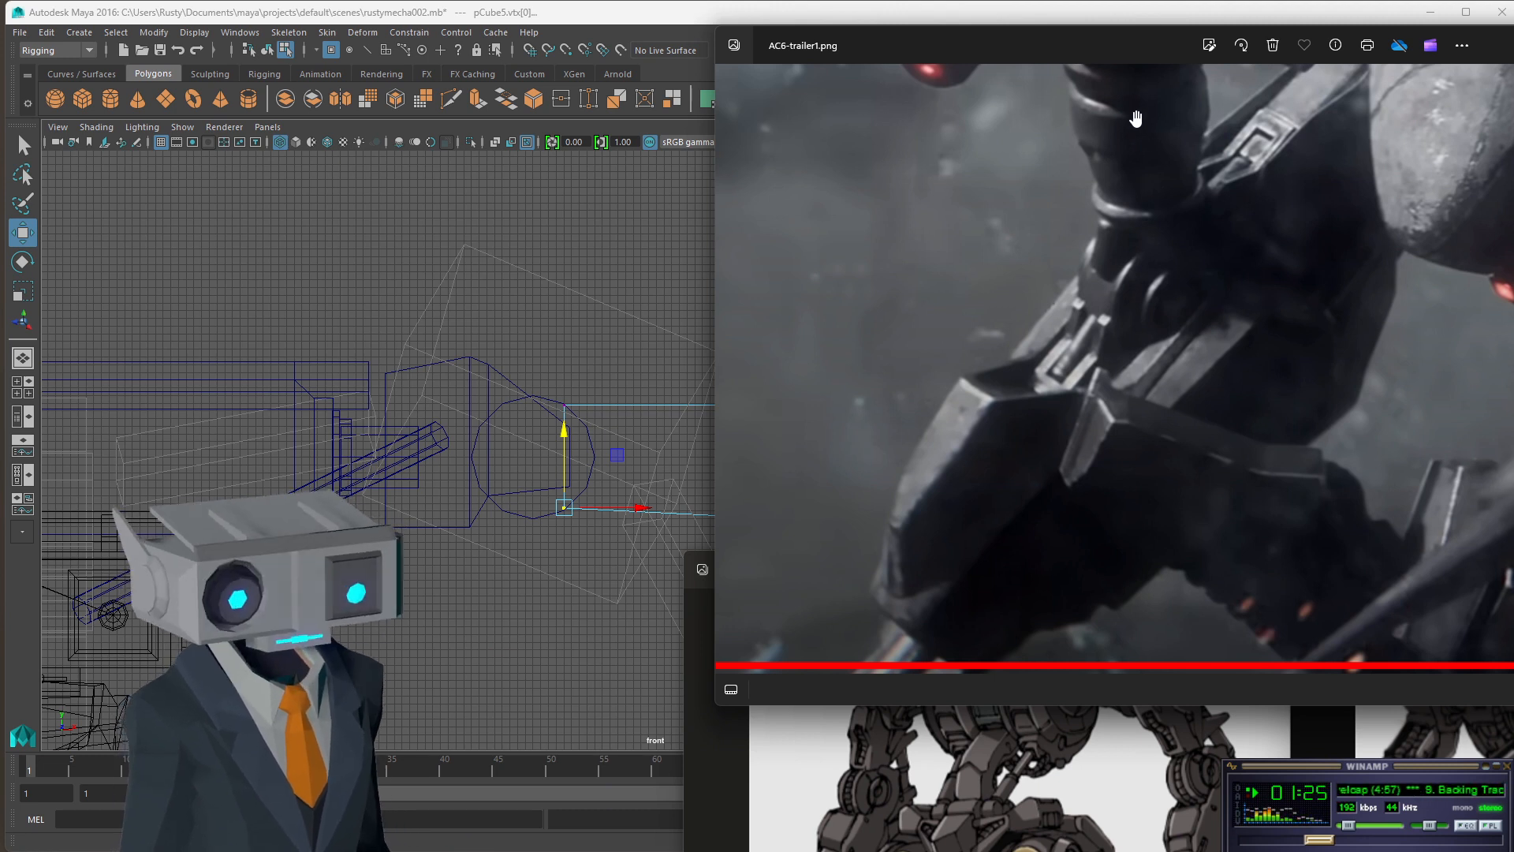
{"action": "left_click_drag", "start_coordinate": [1136, 118], "coordinate": [1100, 362]}
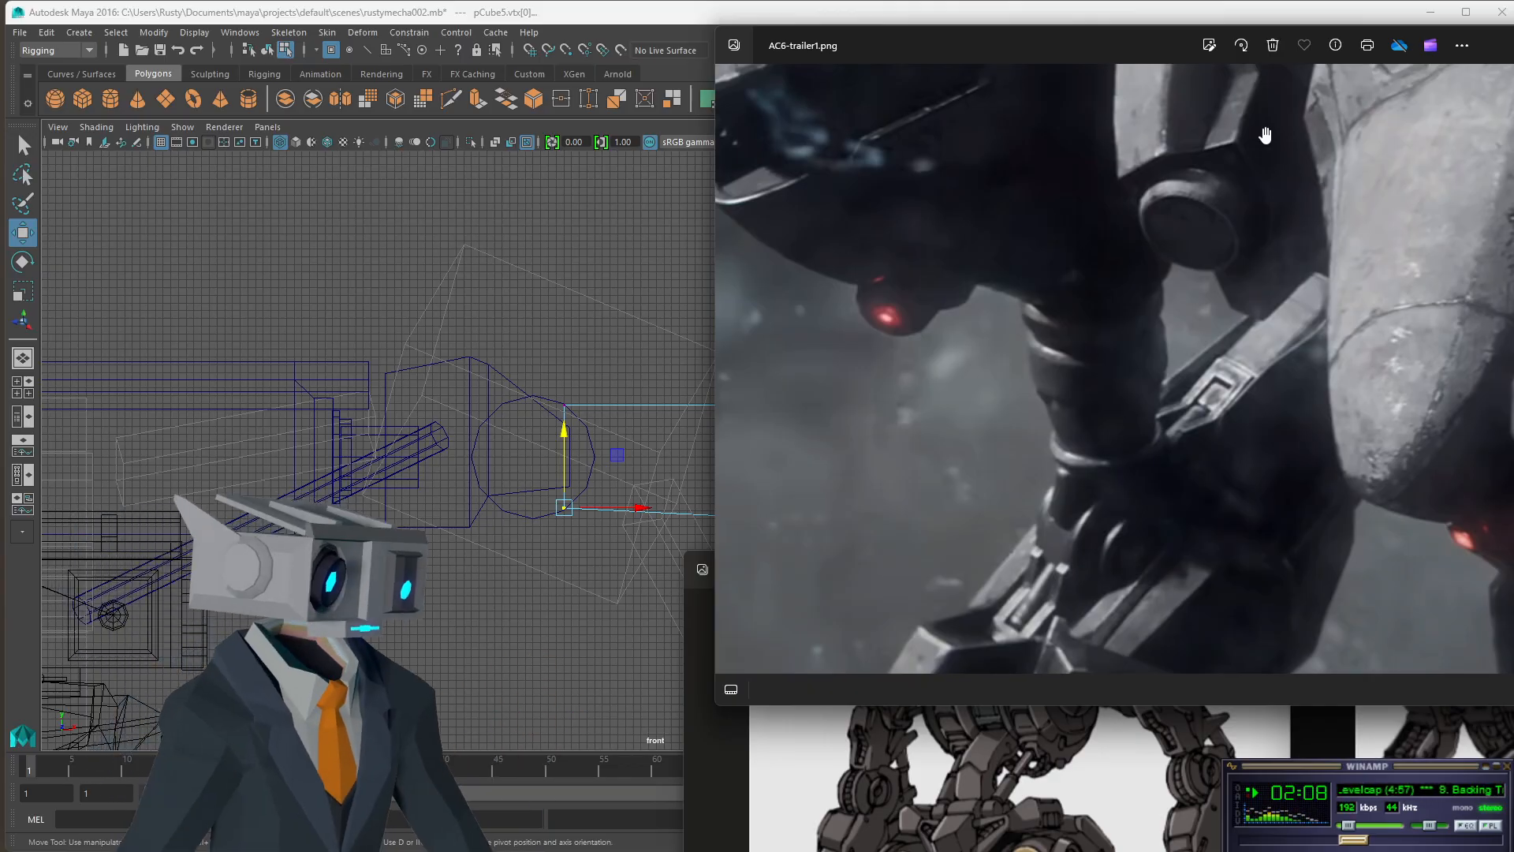
- Rearrange the reference windows, bringing GundamIBO-frame.png into view and moving AC6-trailer1.png out of the way to examine the arm frame
{"action": "left_click_drag", "start_coordinate": [1513, 37], "coordinate": [1223, 108]}
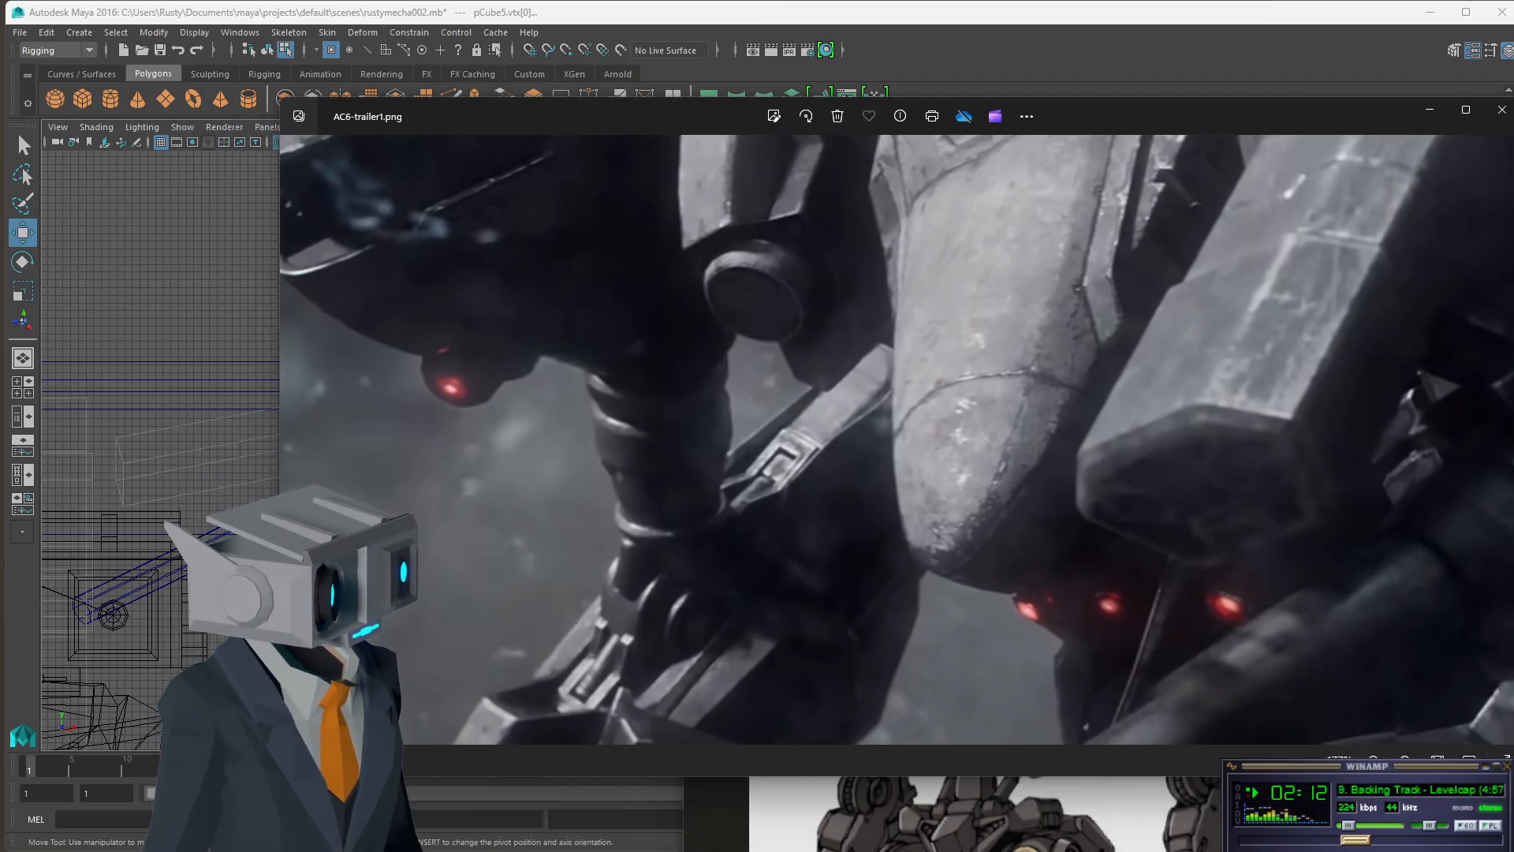
{"action": "left_click", "coordinate": [1513, 570]}
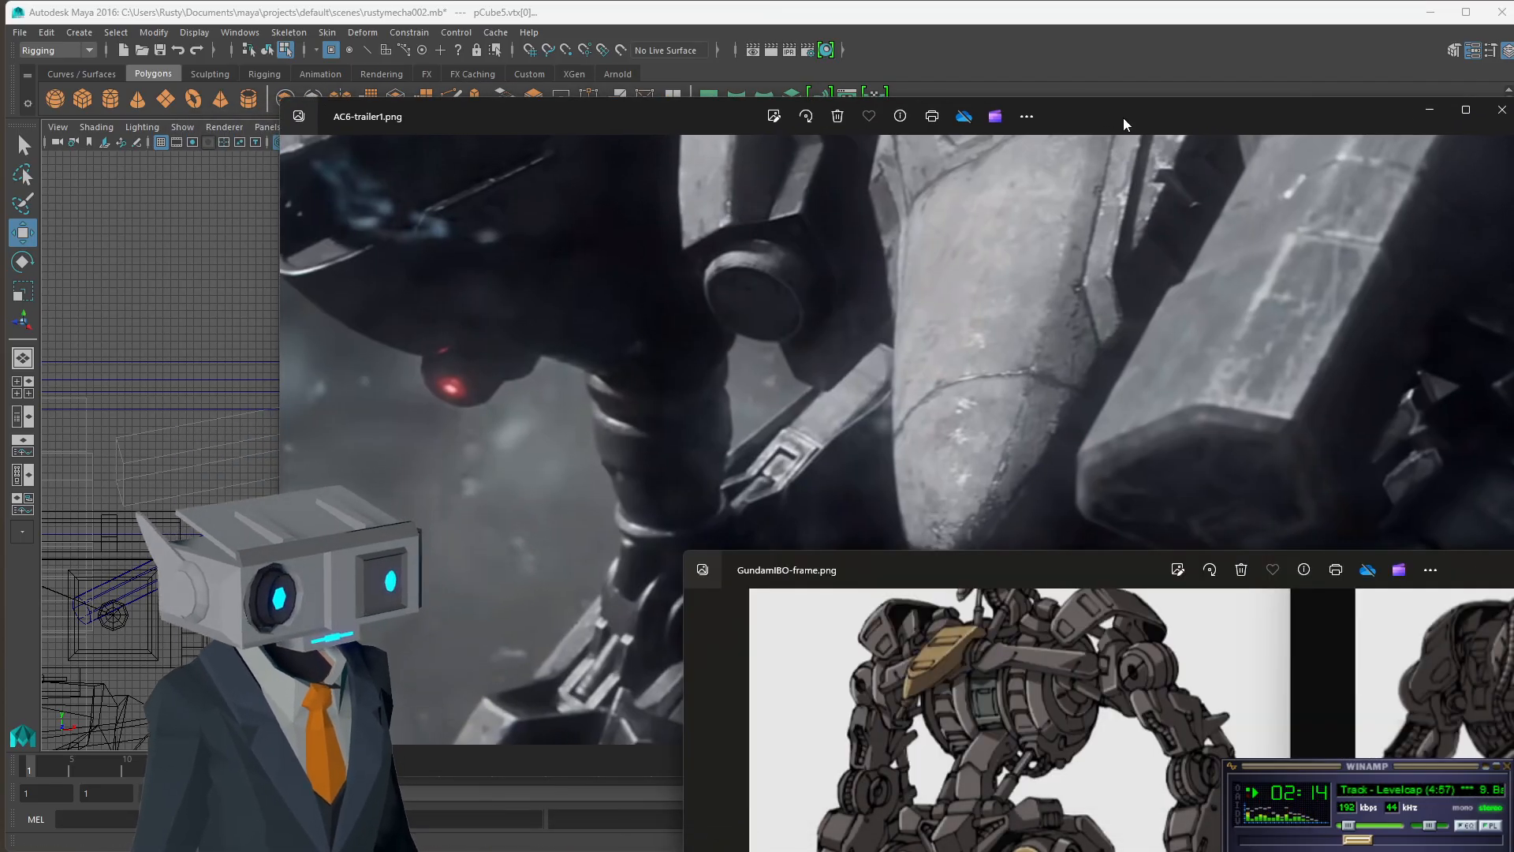
{"action": "left_click_drag", "start_coordinate": [1123, 117], "coordinate": [851, 108]}
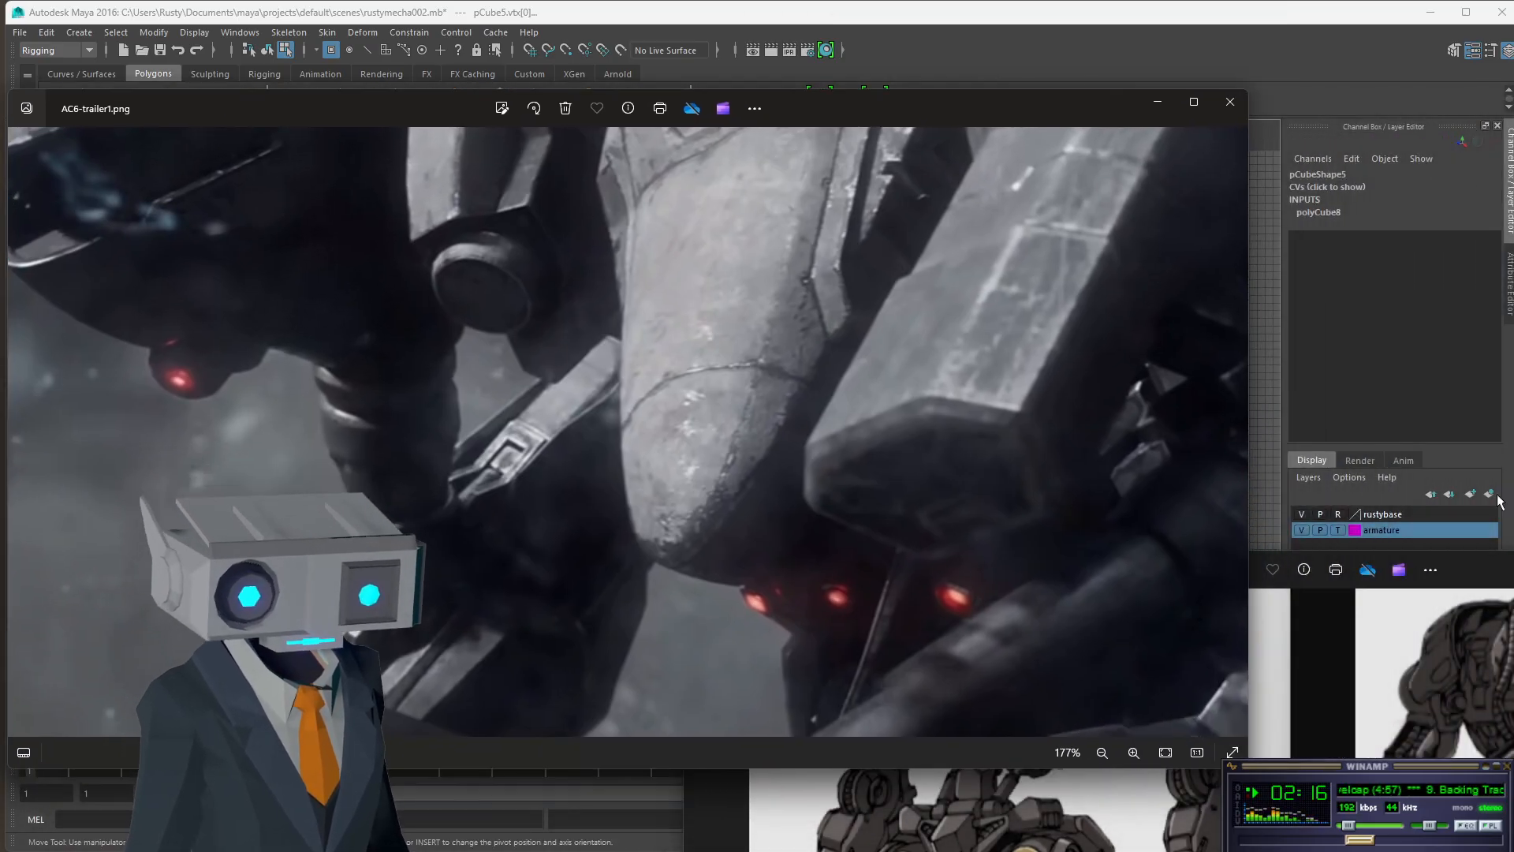
{"action": "left_click_drag", "start_coordinate": [1451, 570], "coordinate": [1493, 509]}
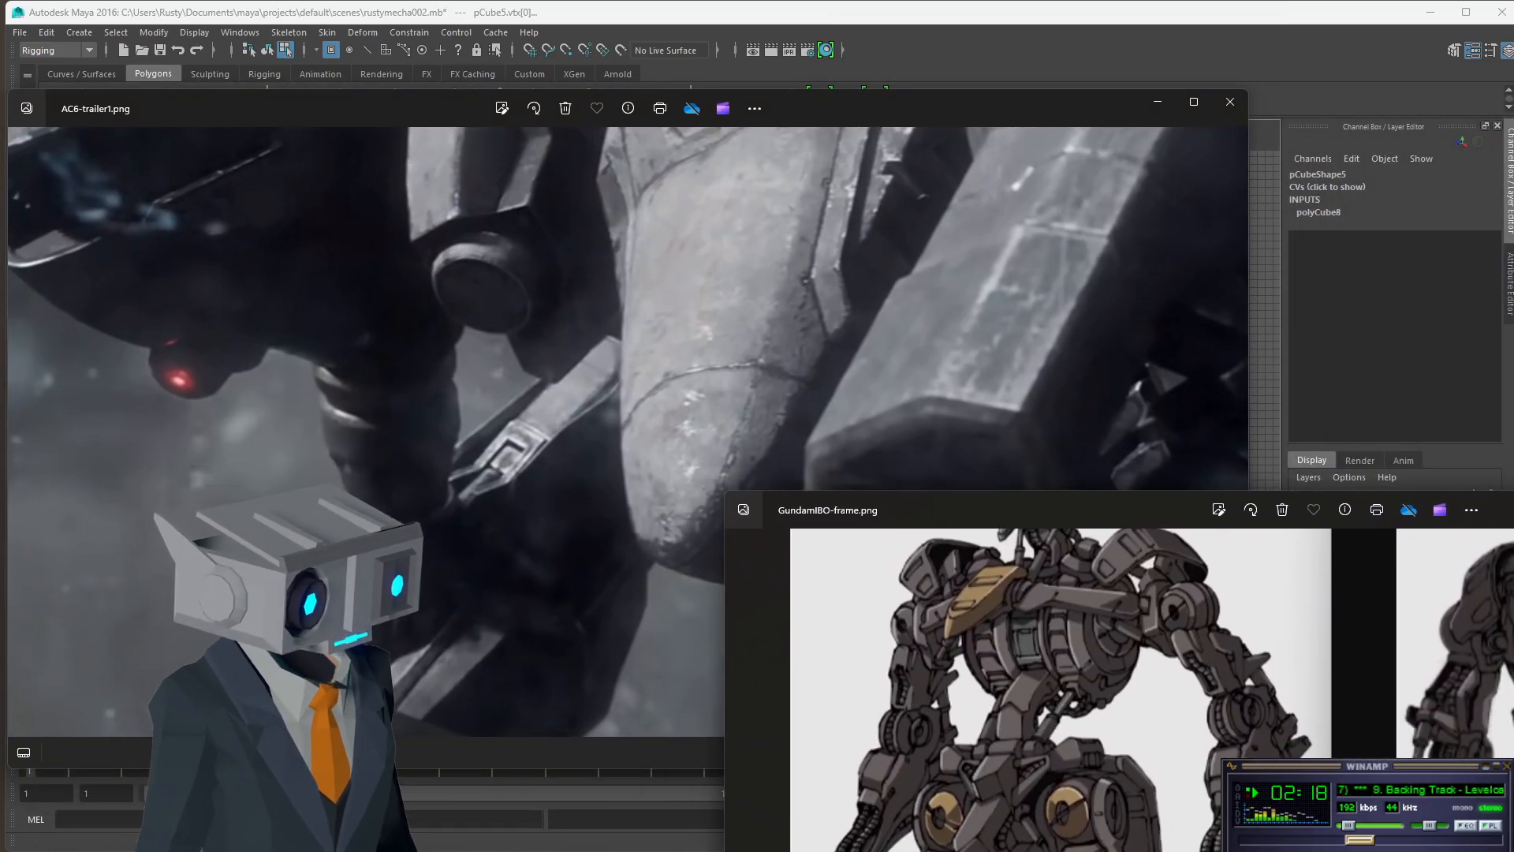
{"action": "left_click_drag", "start_coordinate": [913, 113], "coordinate": [1513, 100]}
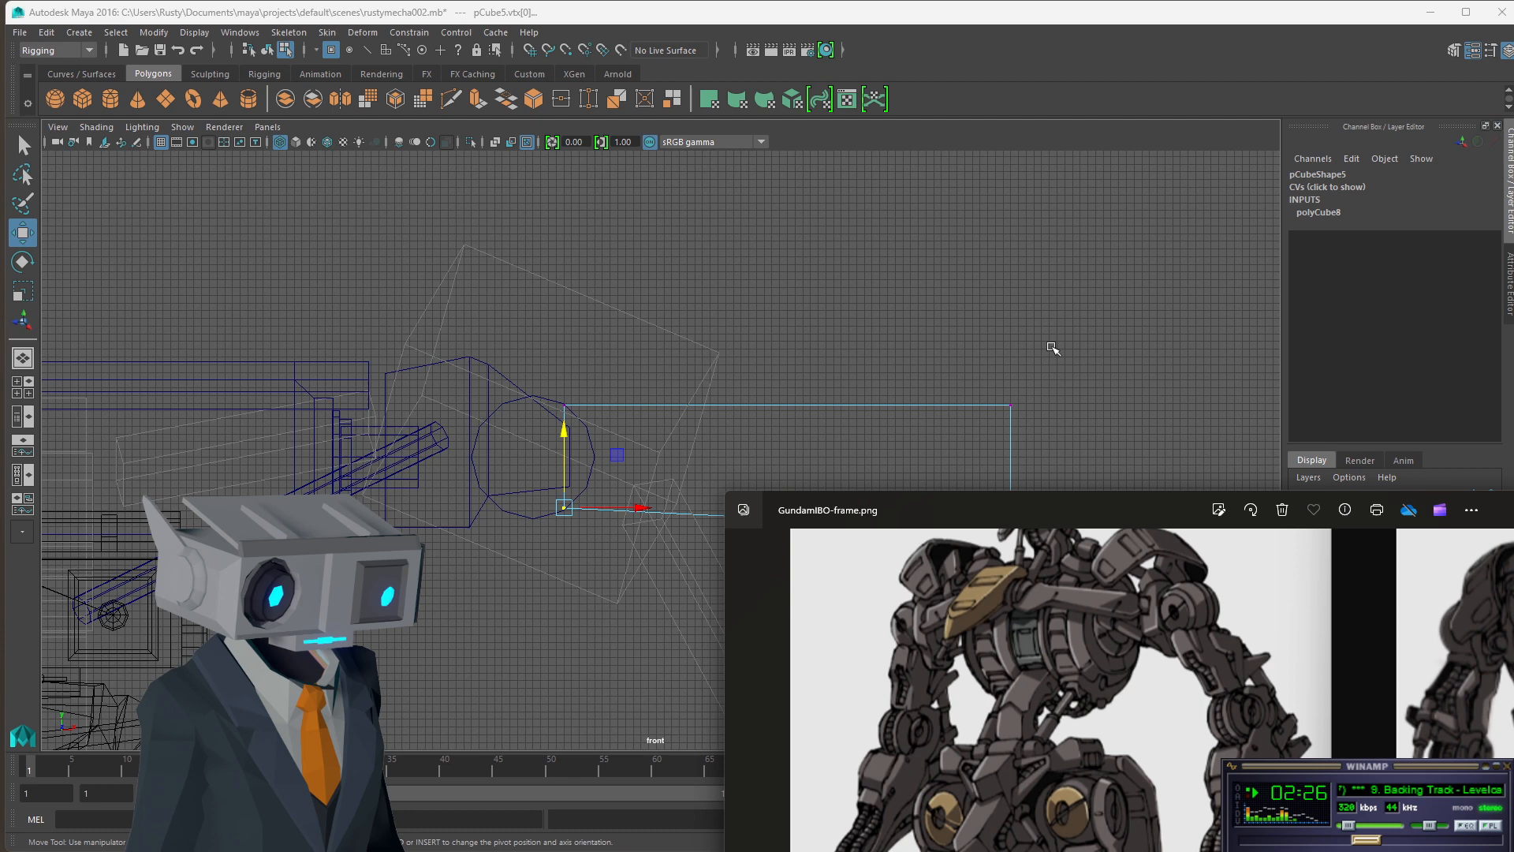
- Move the block's outer end vertices inward to shorten it to about a third of its length, and raise them so both ends are centred
{"action": "left_click", "coordinate": [1084, 346]}
{"action": "left_click_drag", "start_coordinate": [1088, 347], "coordinate": [997, 492]}
{"action": "left_click_drag", "start_coordinate": [1082, 467], "coordinate": [747, 486]}
{"action": "left_click_drag", "start_coordinate": [697, 389], "coordinate": [695, 383]}
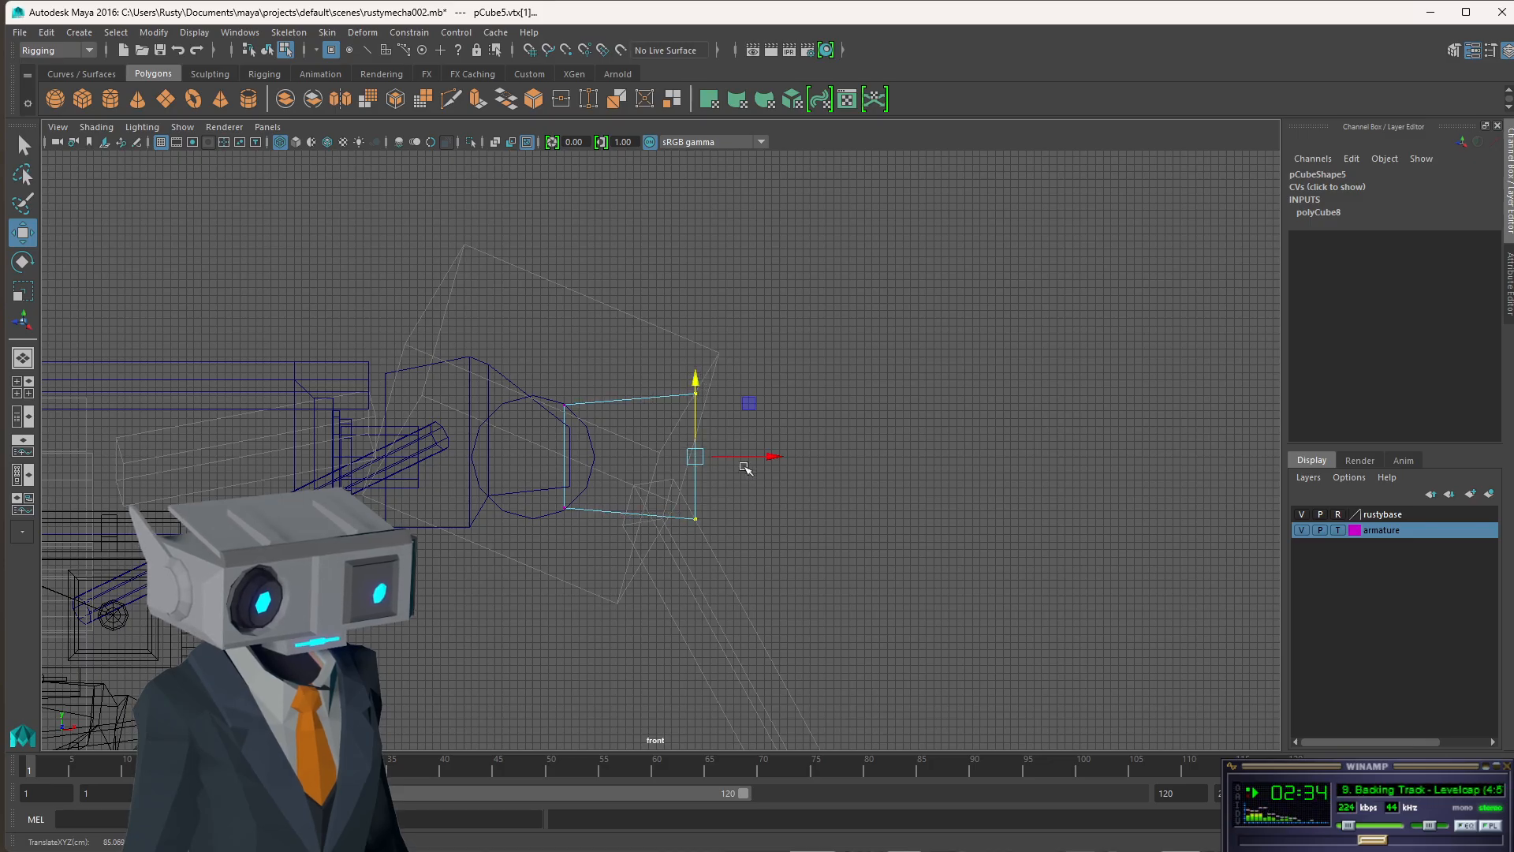
- Scale the block's outer end vertices wider in depth until that end is roughly square, and return to object selection
{"action": "key", "text": "space"}
{"action": "left_click_drag", "start_coordinate": [1089, 374], "coordinate": [893, 316], "text": "alt"}
{"action": "key", "text": "r"}
{"action": "mouse_move", "coordinate": [1056, 298]}
{"action": "left_mouse_down", "text": "alt"}
{"action": "mouse_move", "coordinate": [1200, 328]}
{"action": "mouse_move", "coordinate": [1057, 316]}
{"action": "left_mouse_up", "text": "alt"}
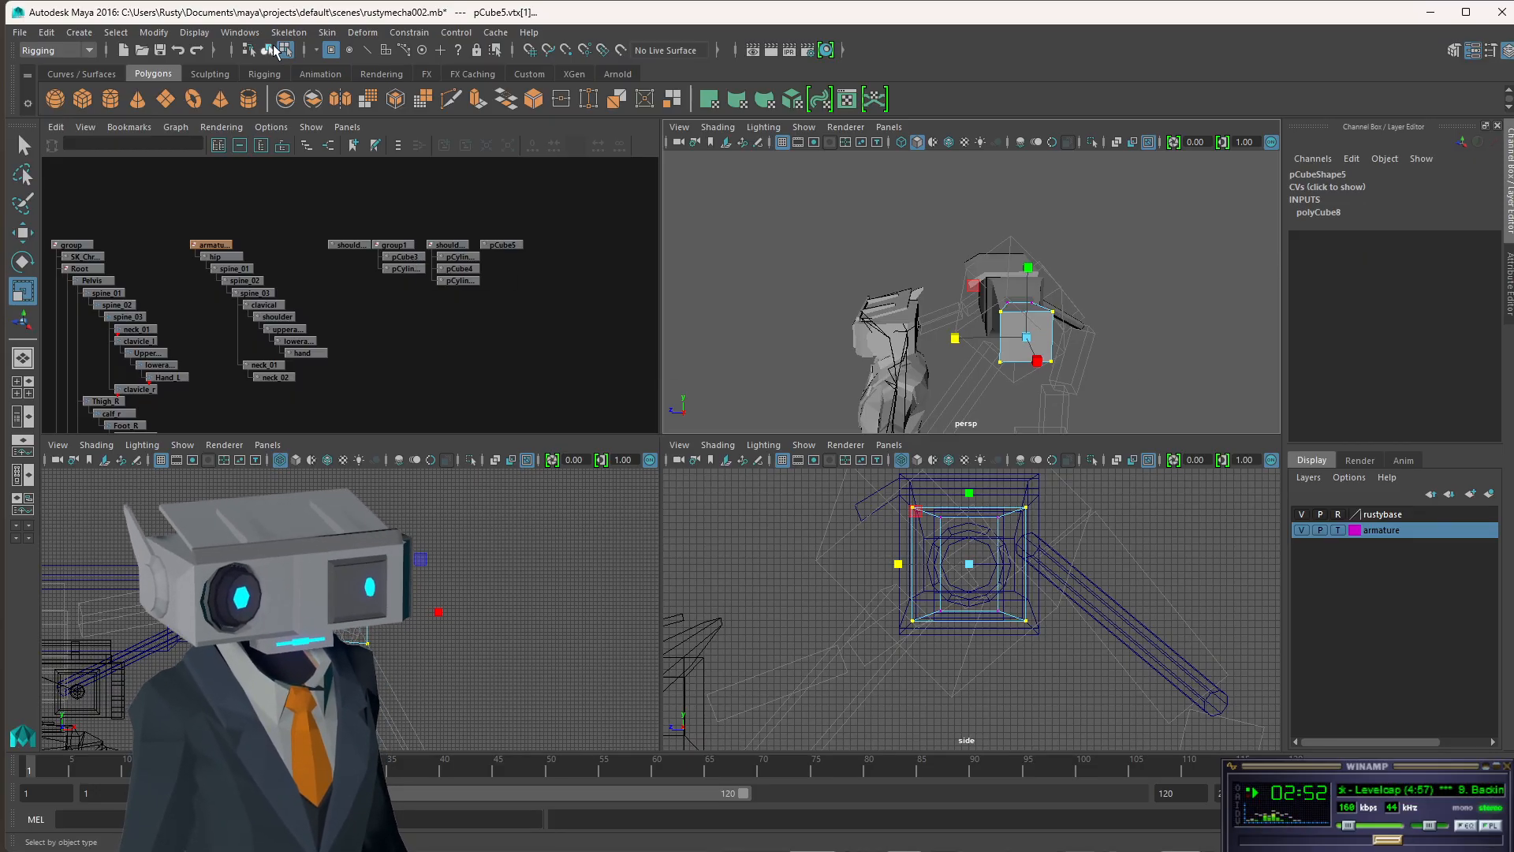
{"action": "left_click", "coordinate": [267, 50]}
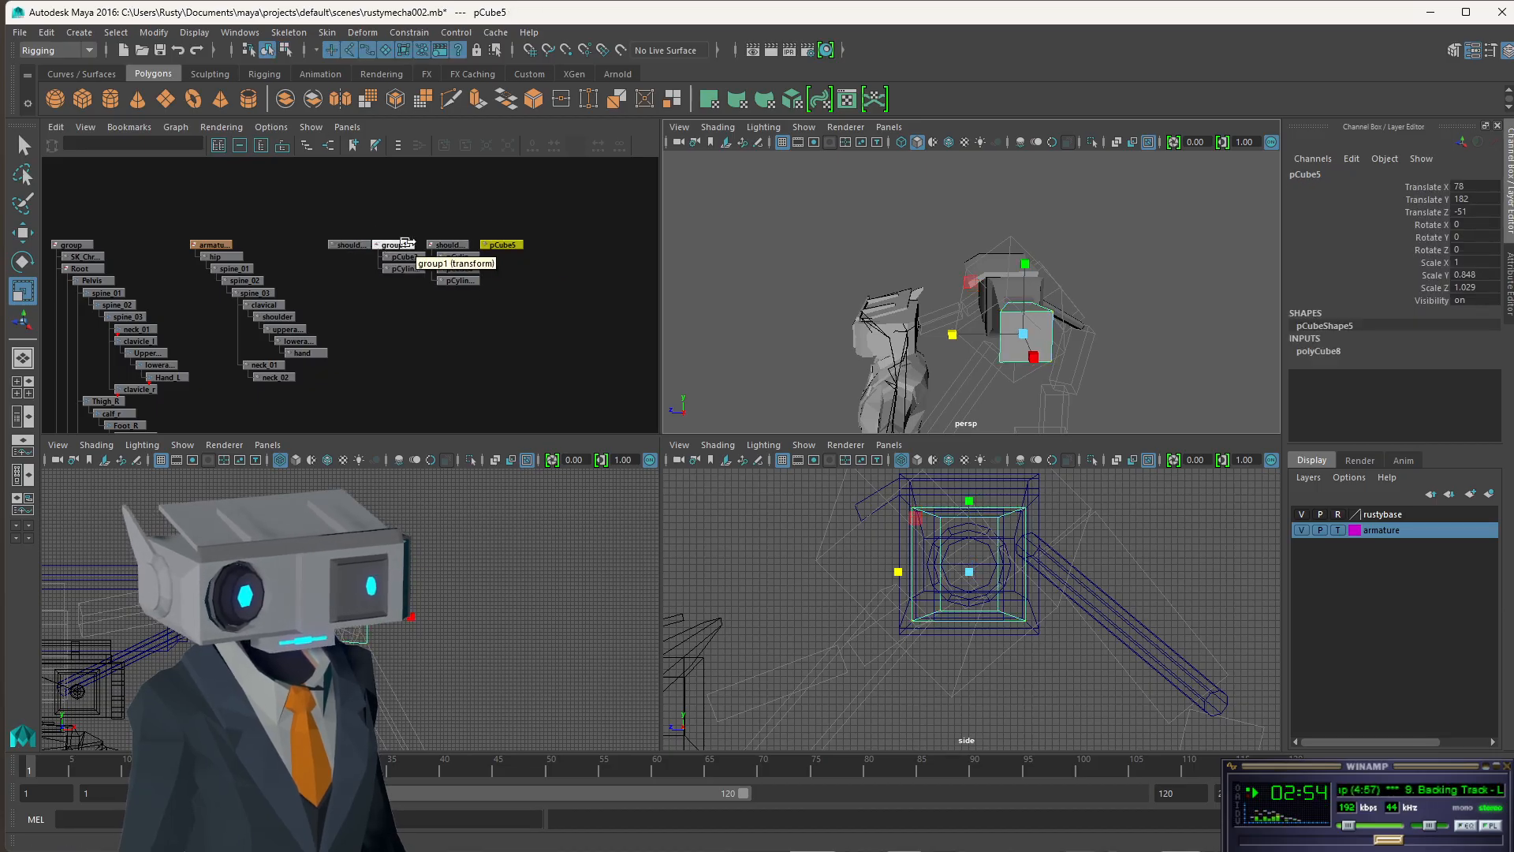
- Duplicate pCylinder1 from group1 in the node hierarchy and unparent the copy so it stands outside any group
{"action": "scroll", "coordinate": [414, 281], "scroll_direction": "up", "scroll_amount": 6}
{"action": "middle_click_drag", "start_coordinate": [561, 261], "coordinate": [402, 306], "text": "alt"}
{"action": "scroll", "coordinate": [406, 306], "scroll_direction": "up", "scroll_amount": 4}
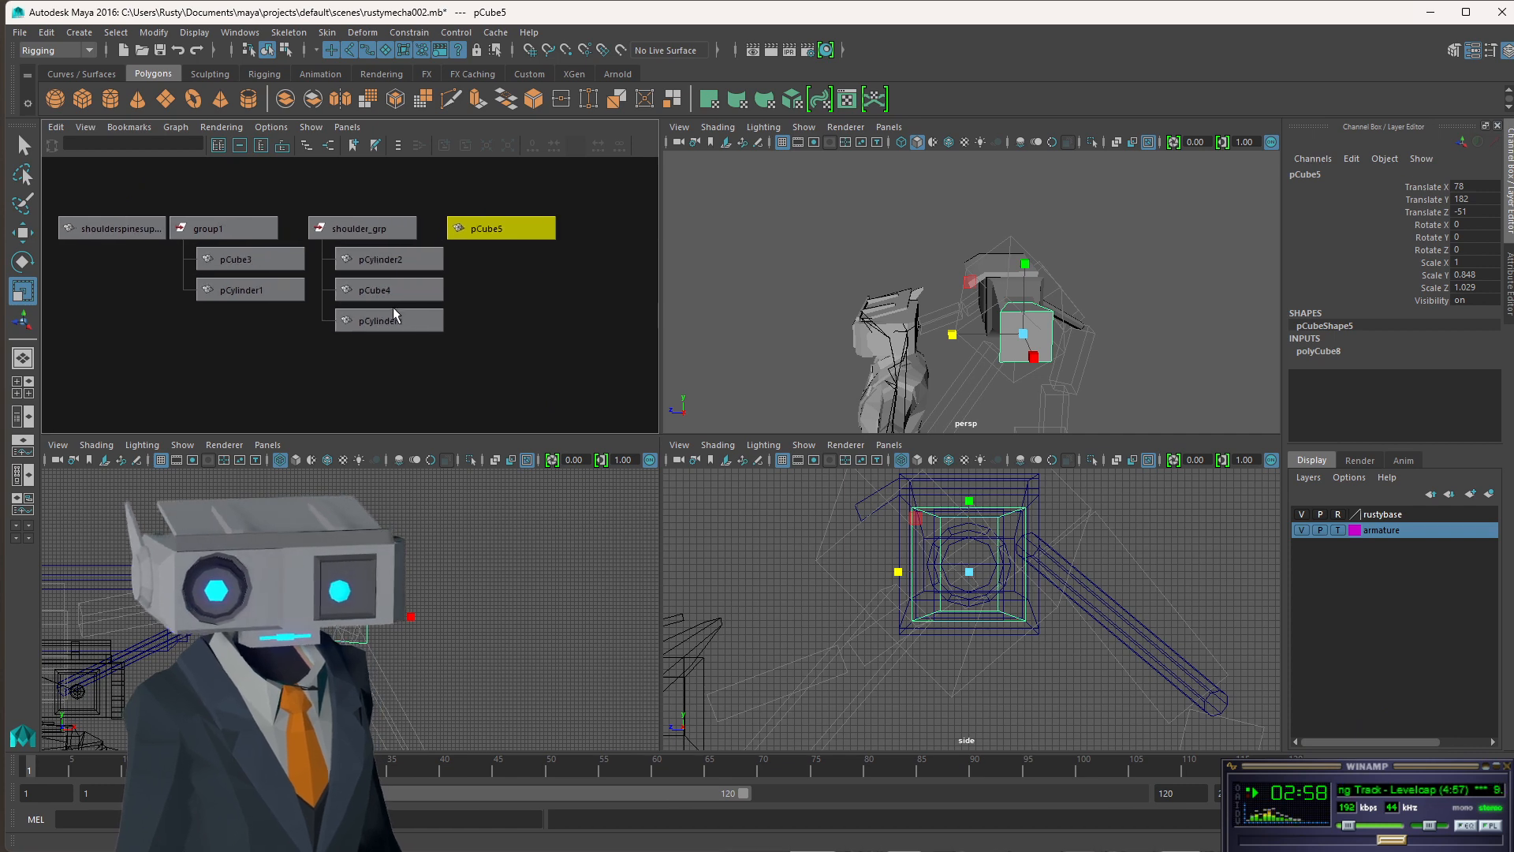
{"action": "left_click", "coordinate": [391, 259]}
{"action": "left_click", "coordinate": [237, 258]}
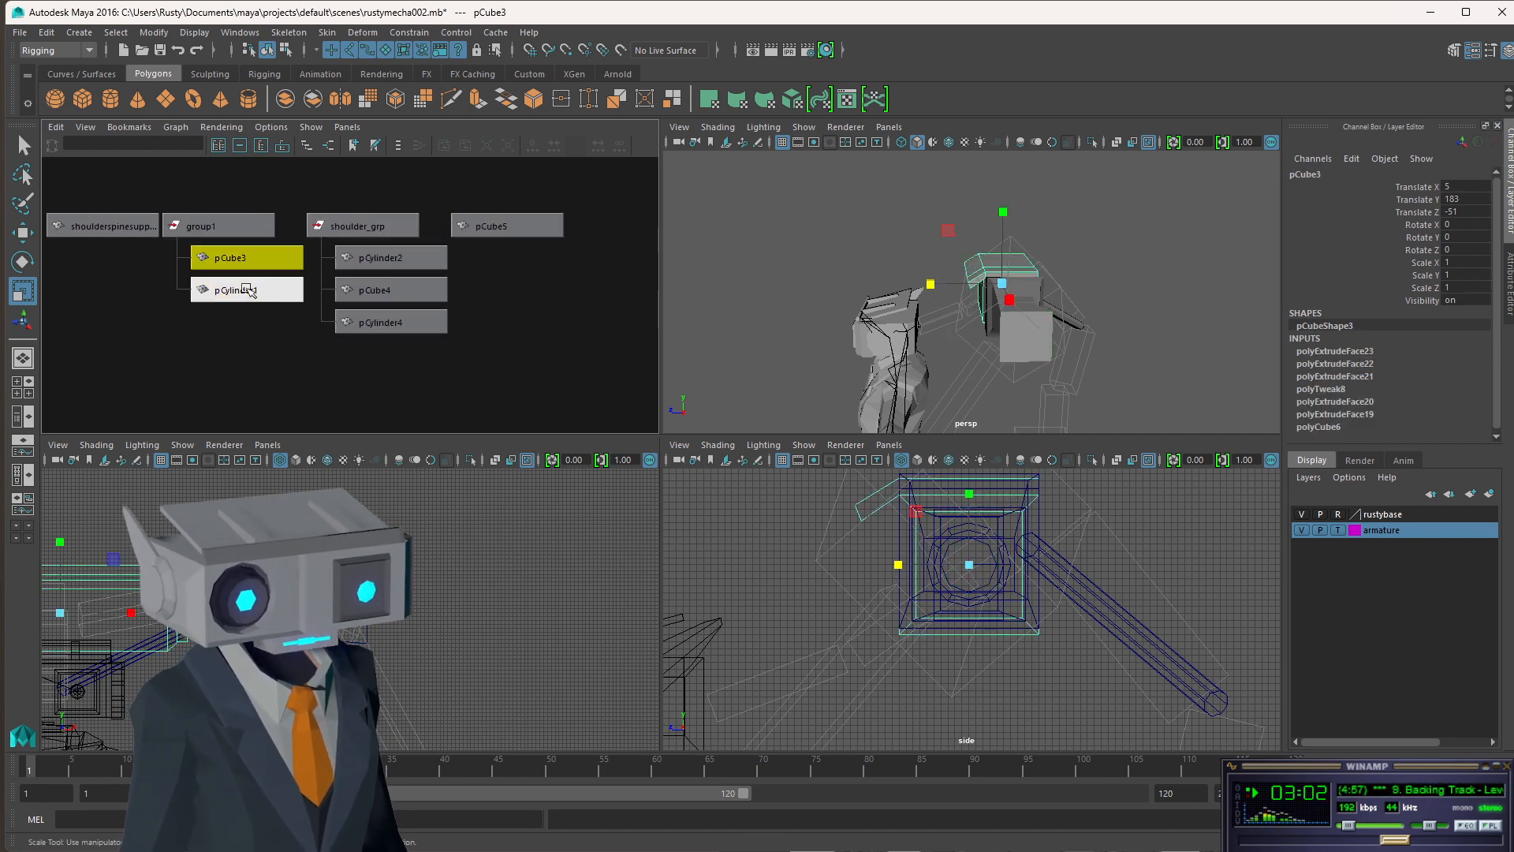
{"action": "left_click", "coordinate": [236, 291]}
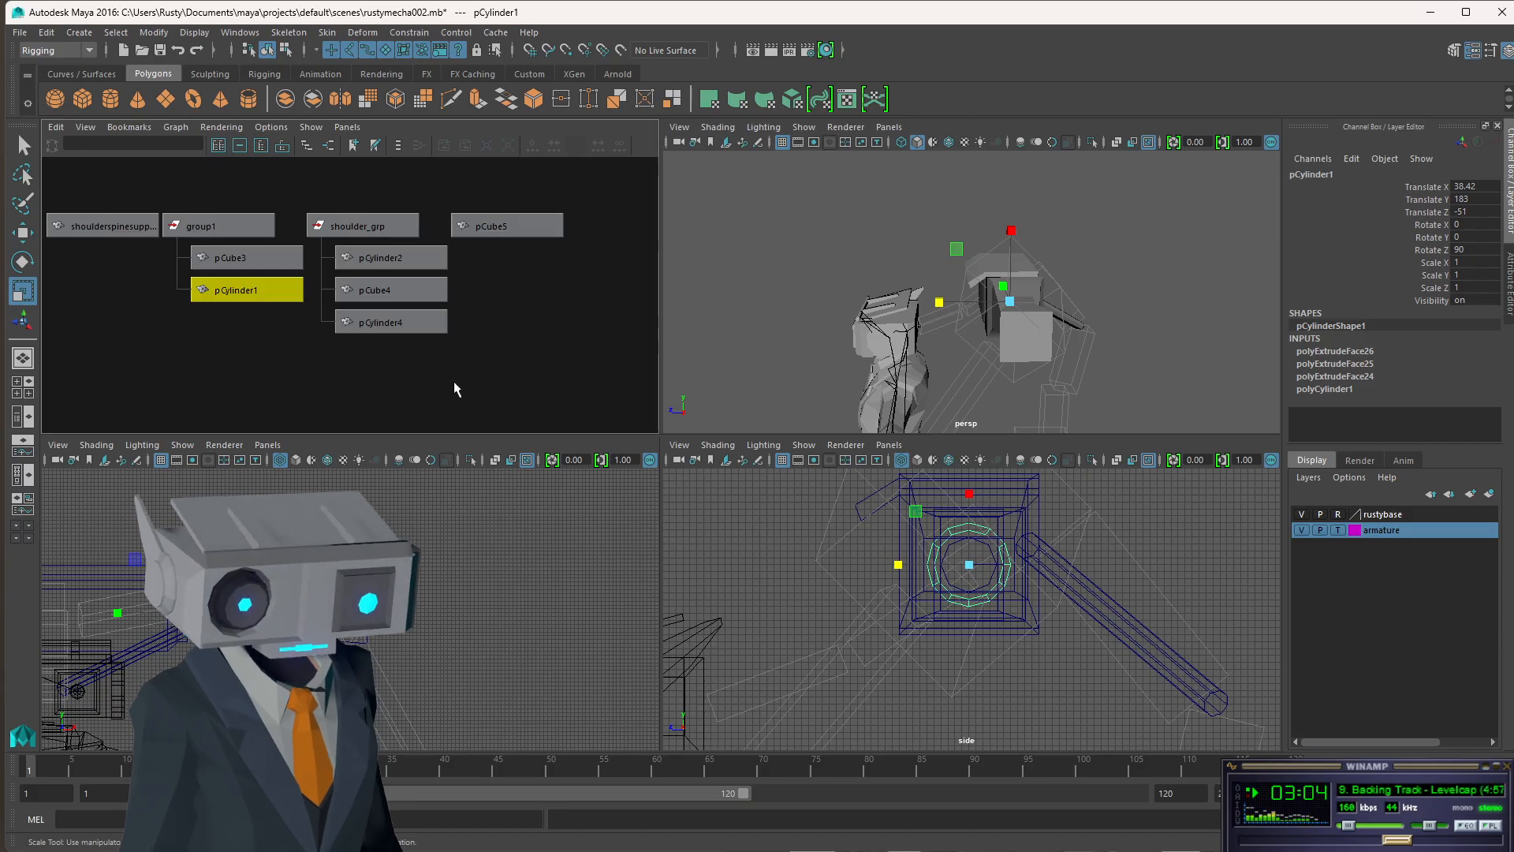
{"action": "key", "text": "ctrl+d"}
{"action": "middle_click_drag", "start_coordinate": [237, 322], "coordinate": [390, 276]}
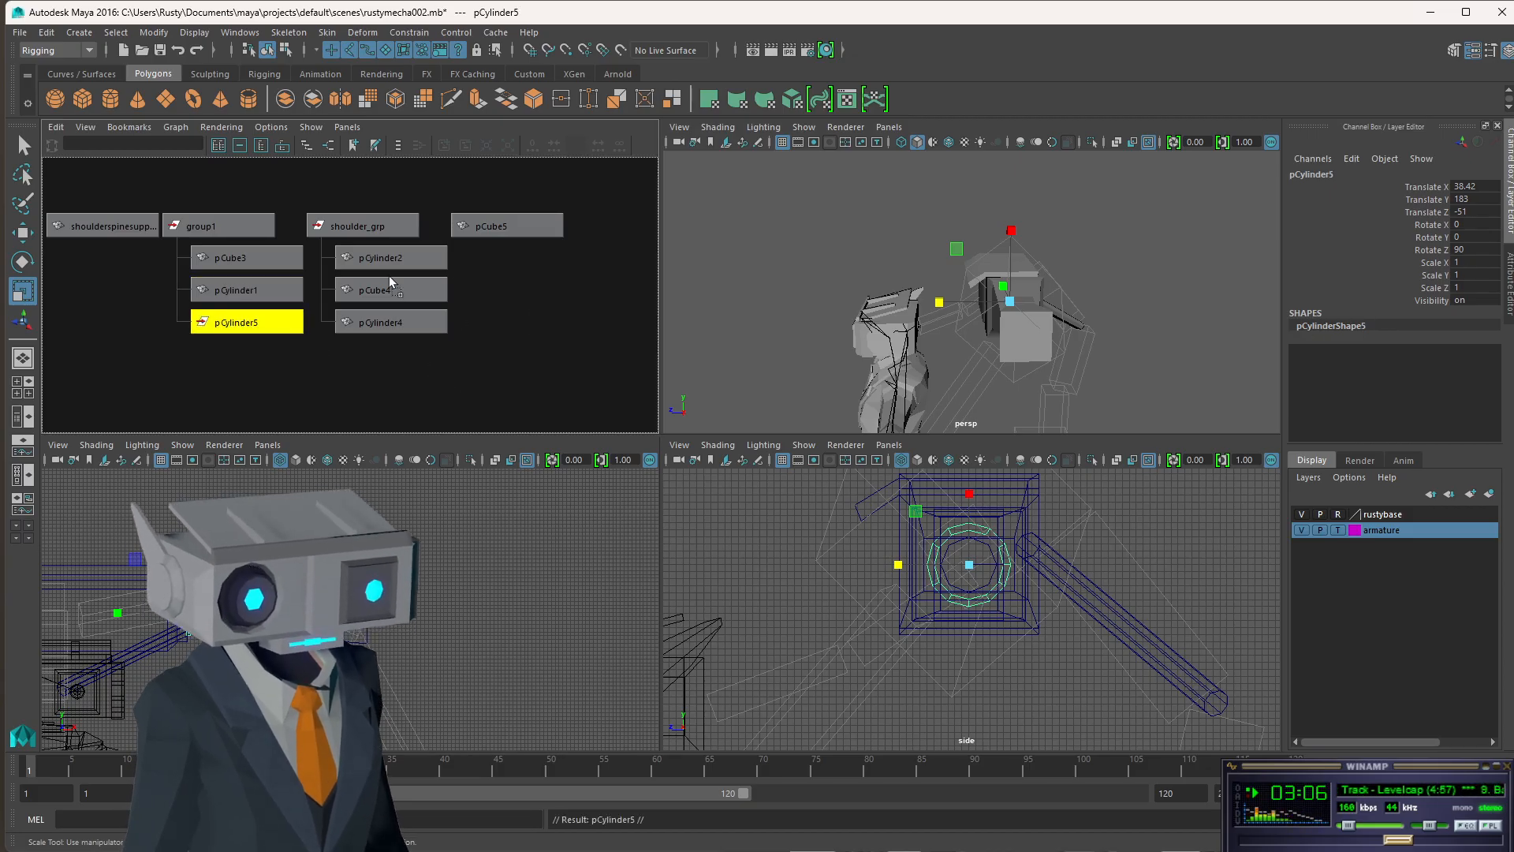
{"action": "middle_click_drag", "start_coordinate": [617, 228], "coordinate": [592, 253]}
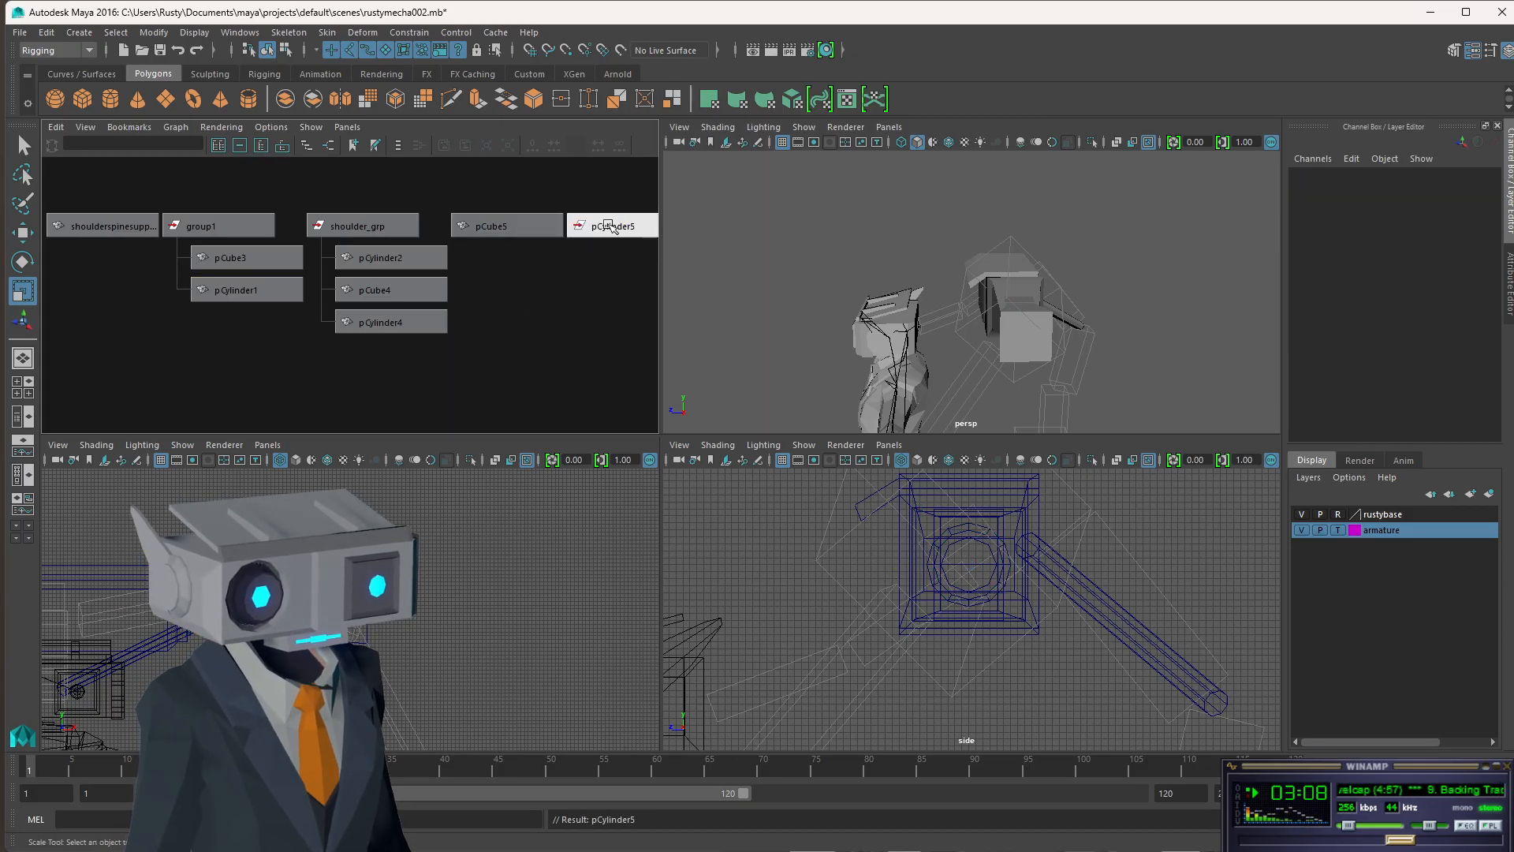
- Move the duplicated cylinder outward along X to the block's outer end, at Translate X 85.26
{"action": "key", "text": "w"}
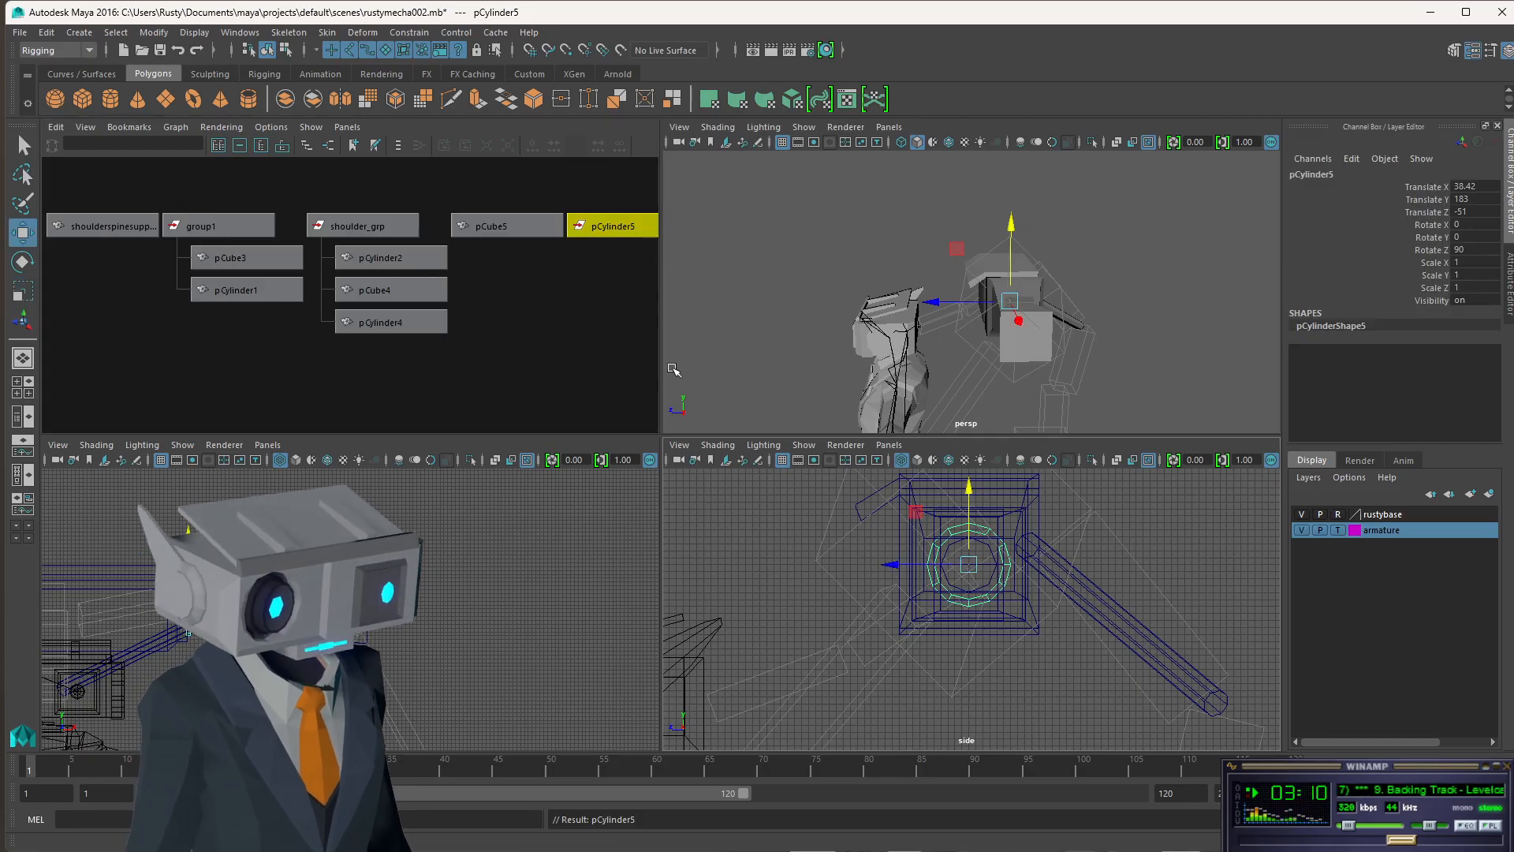
{"action": "left_click_drag", "start_coordinate": [265, 613], "coordinate": [266, 613]}
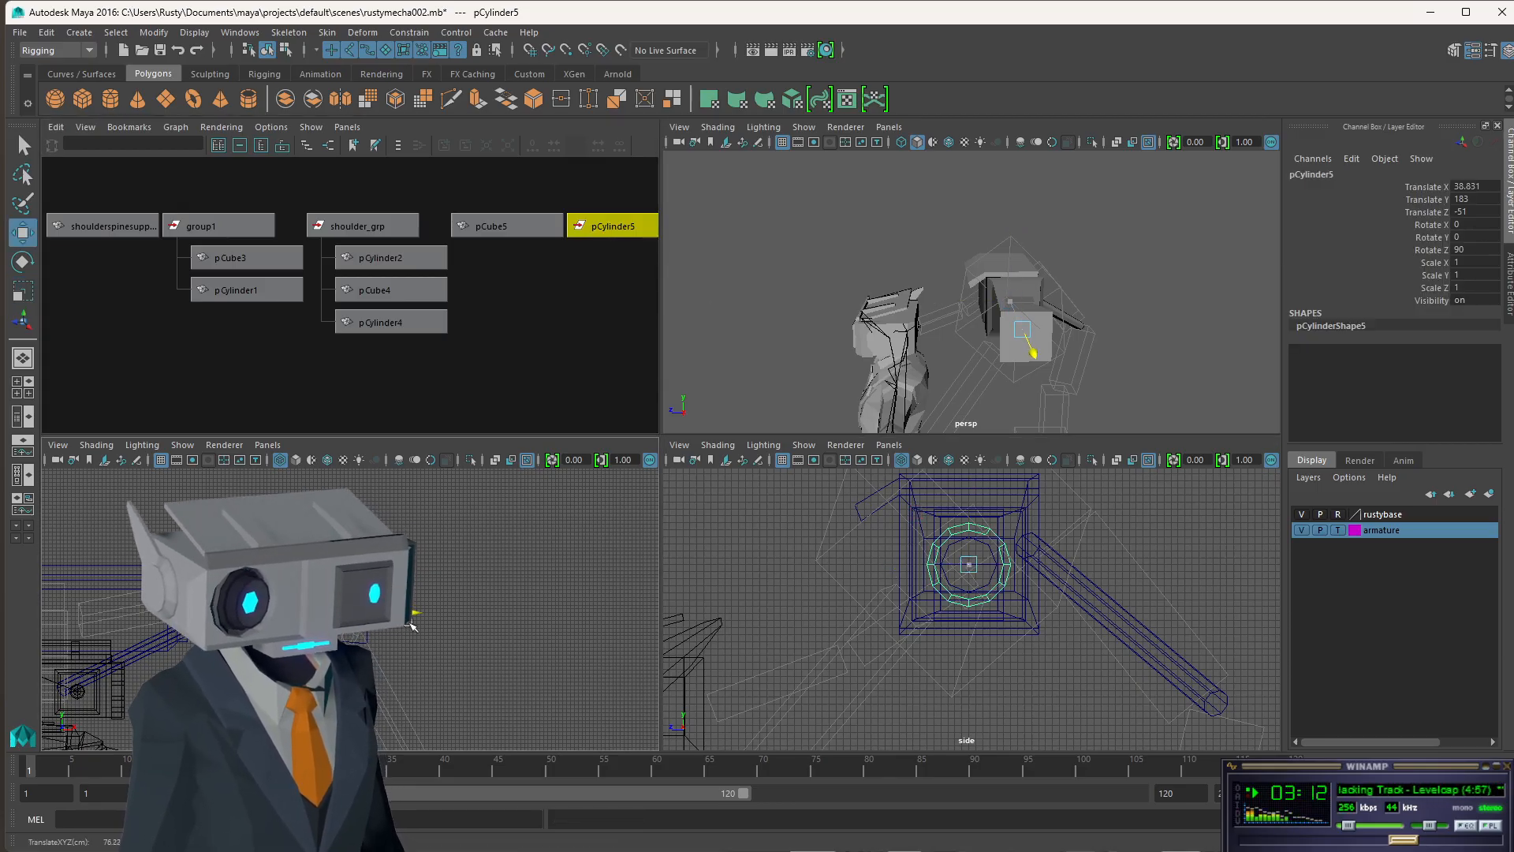
{"action": "left_click_drag", "start_coordinate": [411, 625], "coordinate": [442, 622]}
{"action": "left_click_drag", "start_coordinate": [1117, 368], "coordinate": [1118, 367], "text": "alt"}
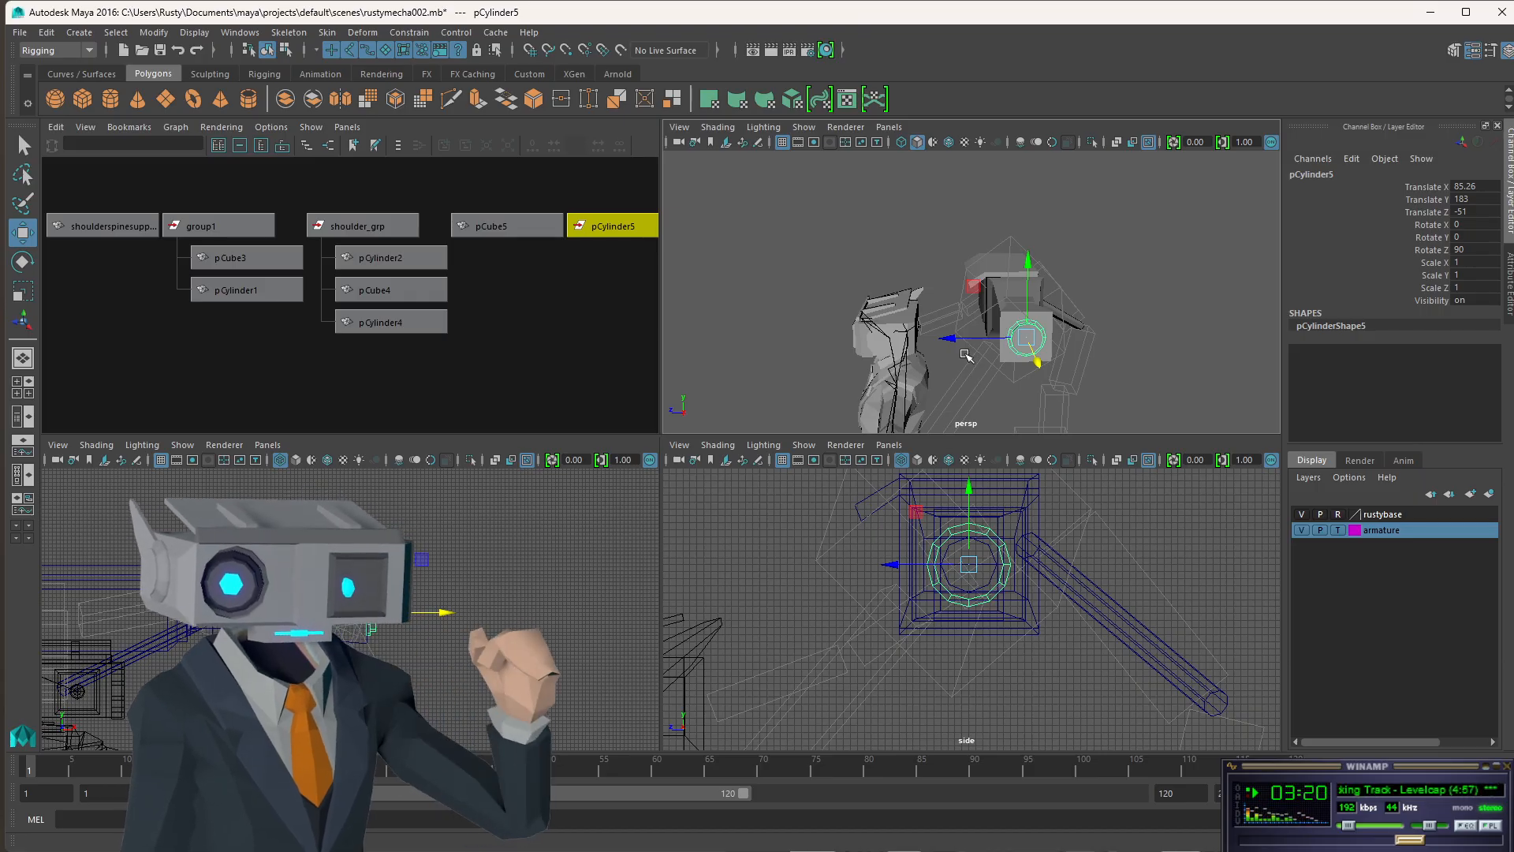
- Nudge the duplicated cylinder slightly farther outward along X from the block's end face, to Translate X 85.492
{"action": "key", "text": "f"}
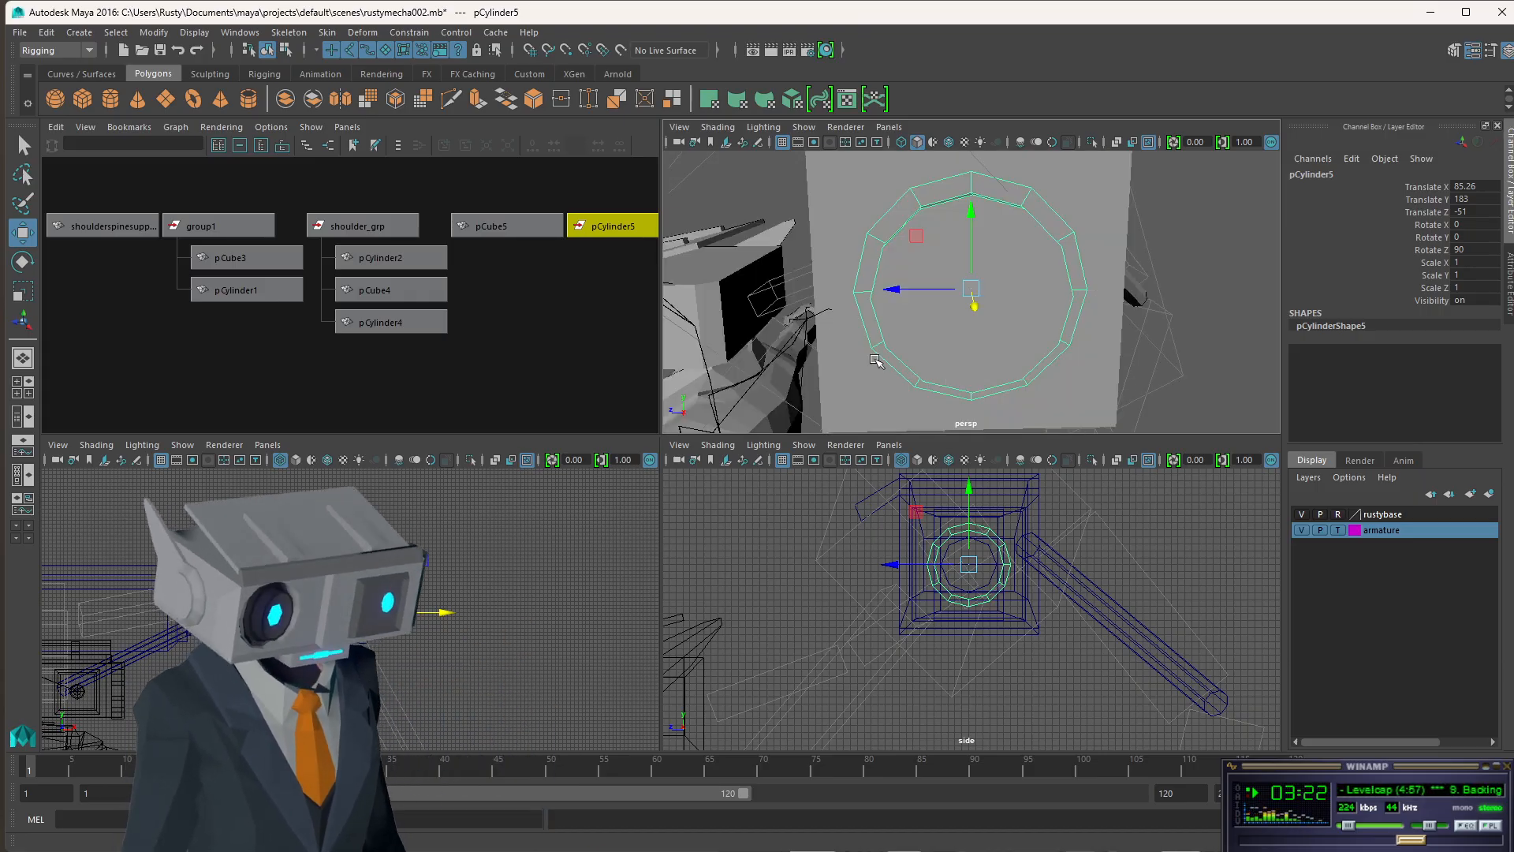
{"action": "left_click_drag", "start_coordinate": [874, 359], "coordinate": [1033, 293], "text": "alt"}
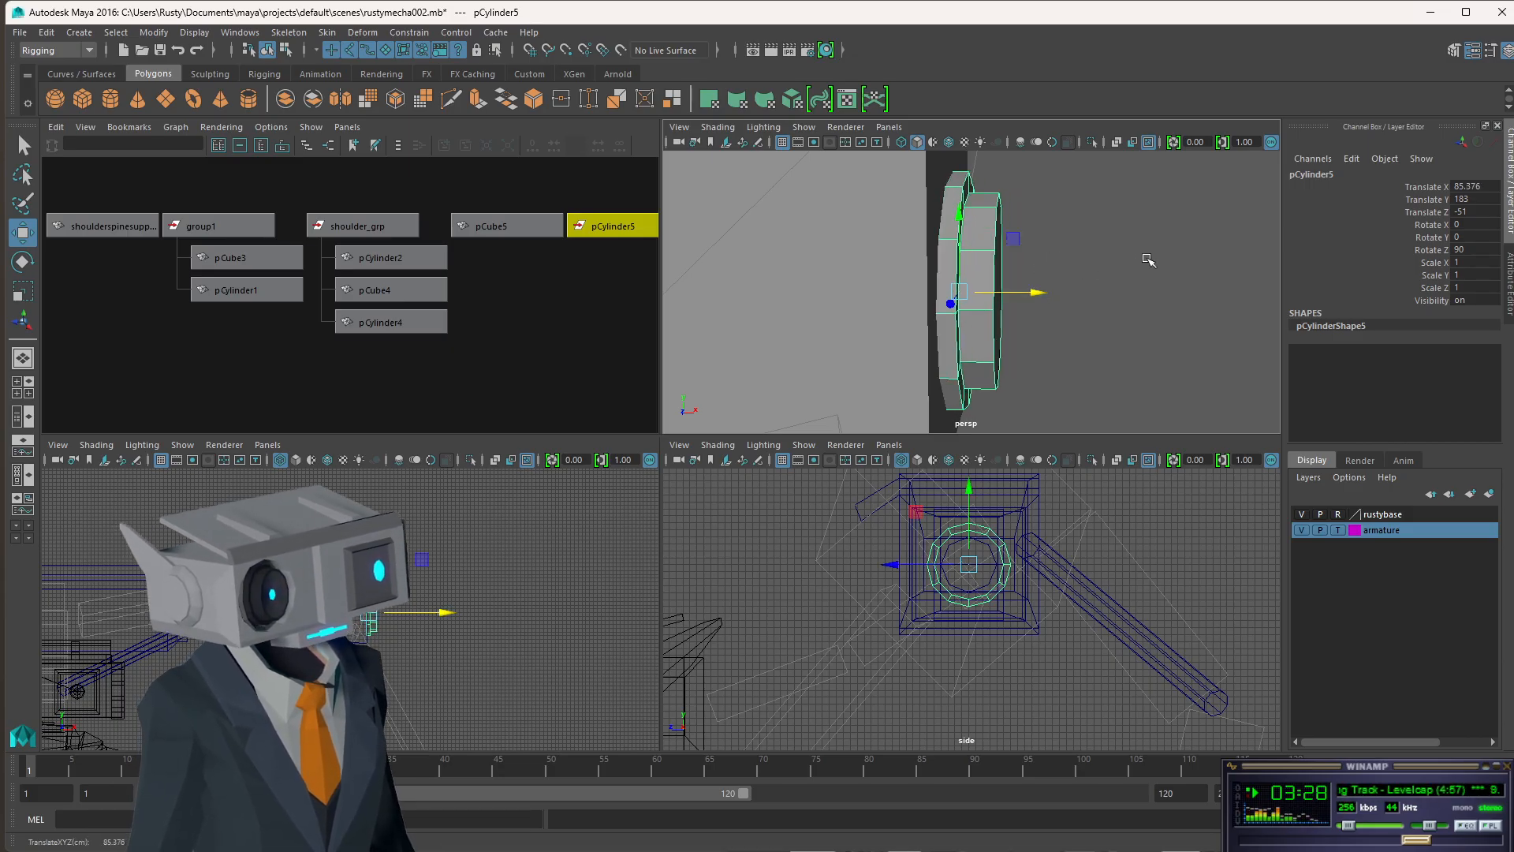
{"action": "left_click_drag", "start_coordinate": [1146, 257], "coordinate": [1057, 272], "text": "alt"}
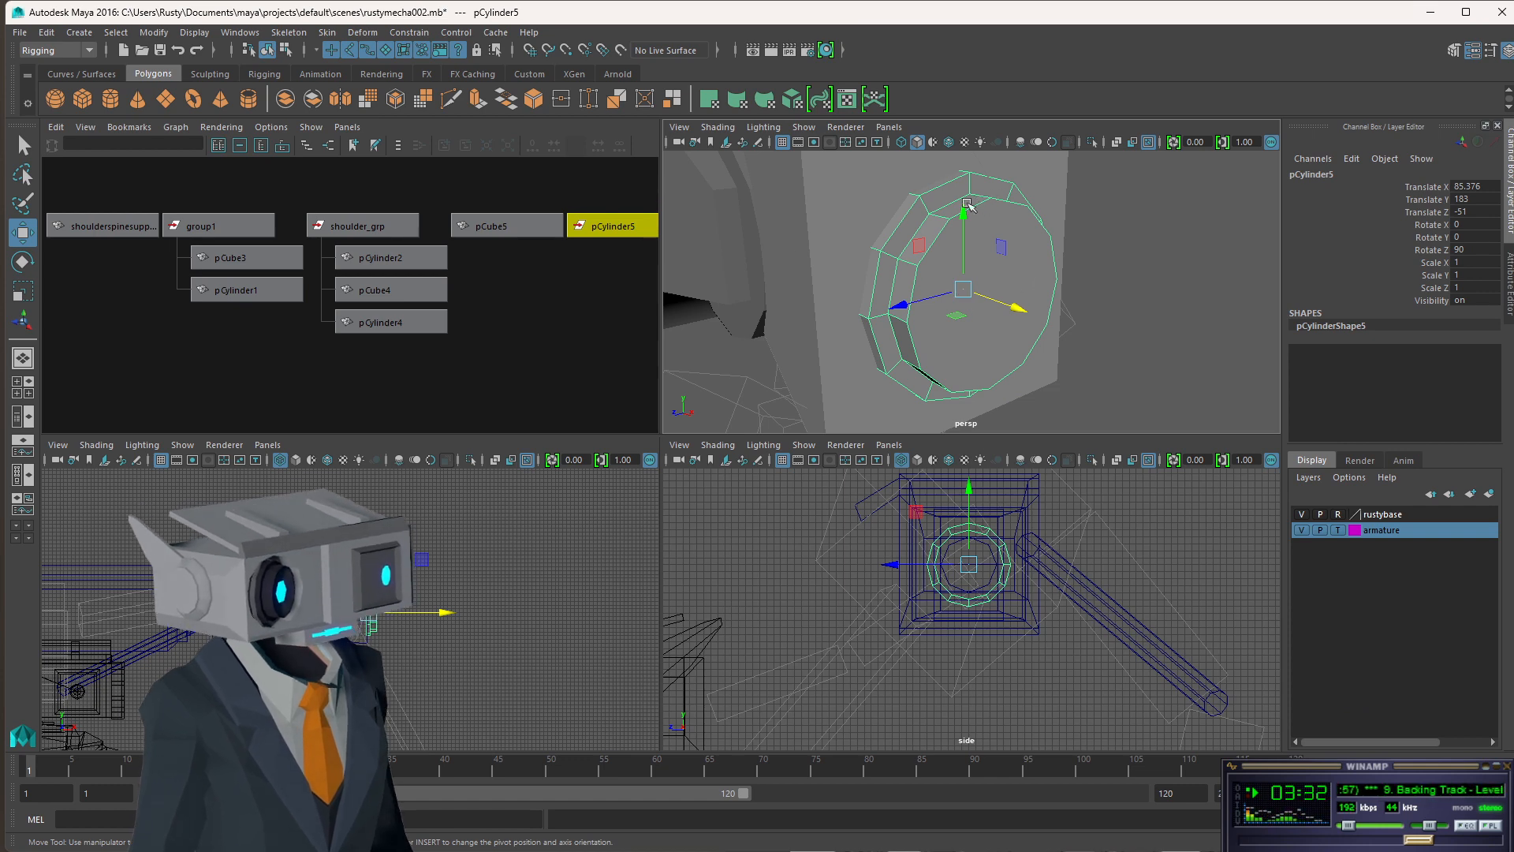
{"action": "left_click_drag", "start_coordinate": [969, 205], "coordinate": [1042, 296], "text": "alt"}
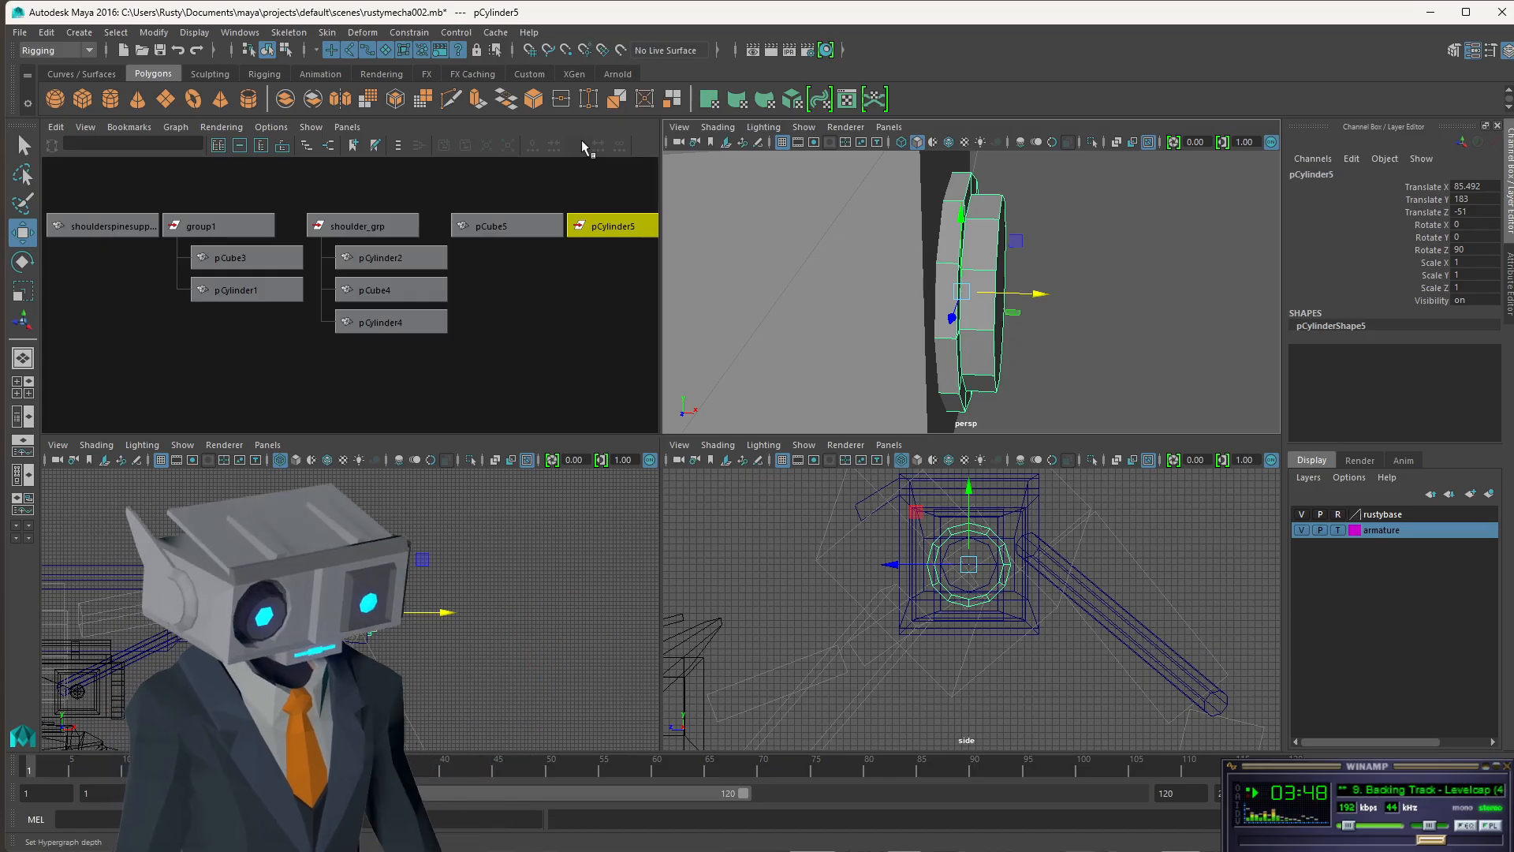
{"action": "left_click_drag", "start_coordinate": [1083, 323], "coordinate": [919, 306], "text": "alt"}
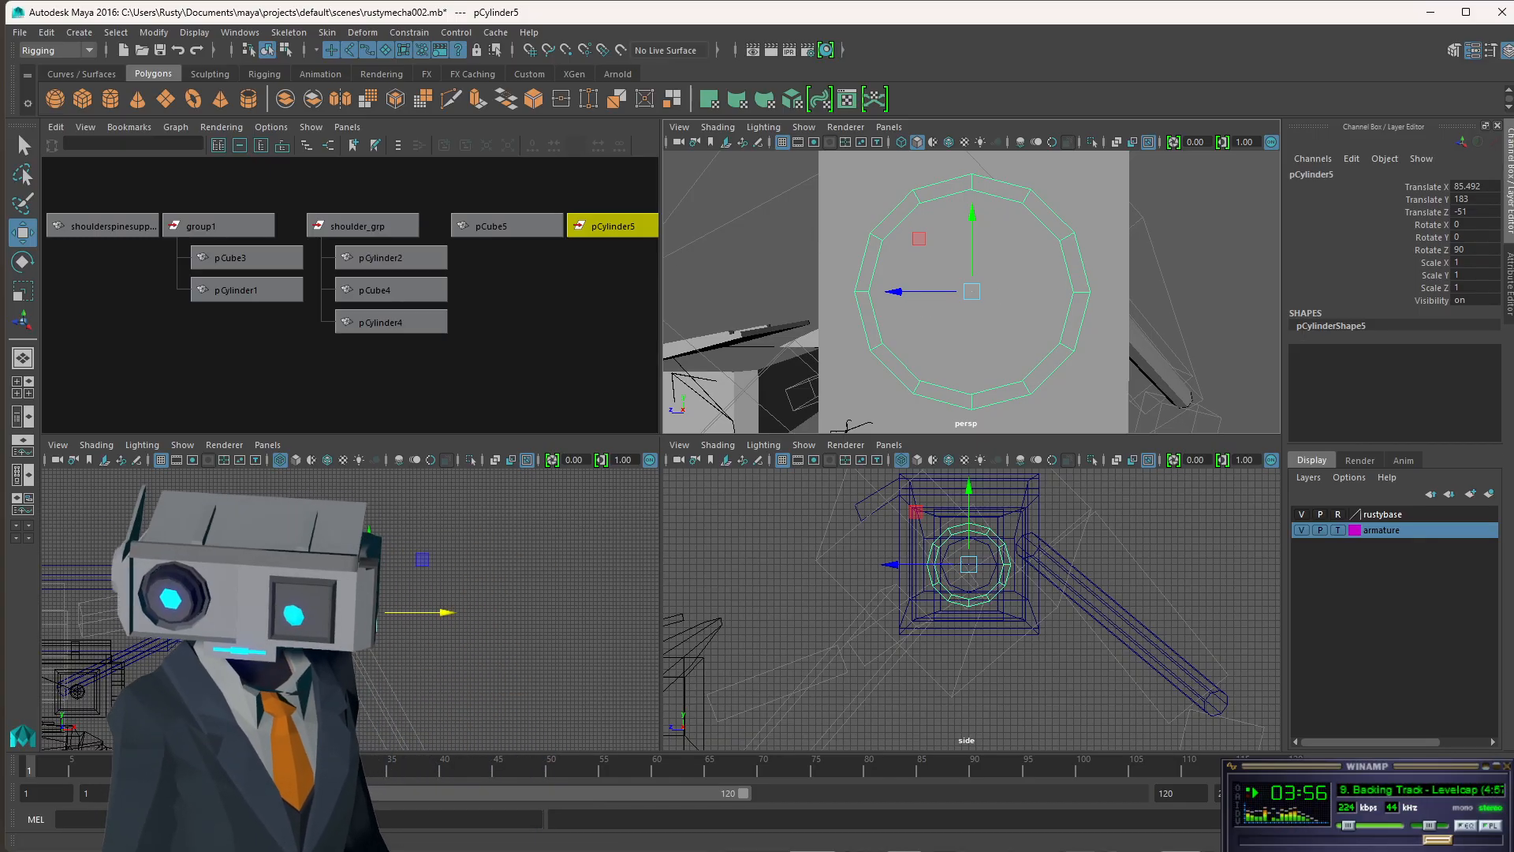
- Switch to the image viewer and examine the arm and shoulder joints in AC6-trailer1.png, AC6-trailer2.png and GundamIBO-frame.png
{"action": "key", "text": "alt+Tab"}
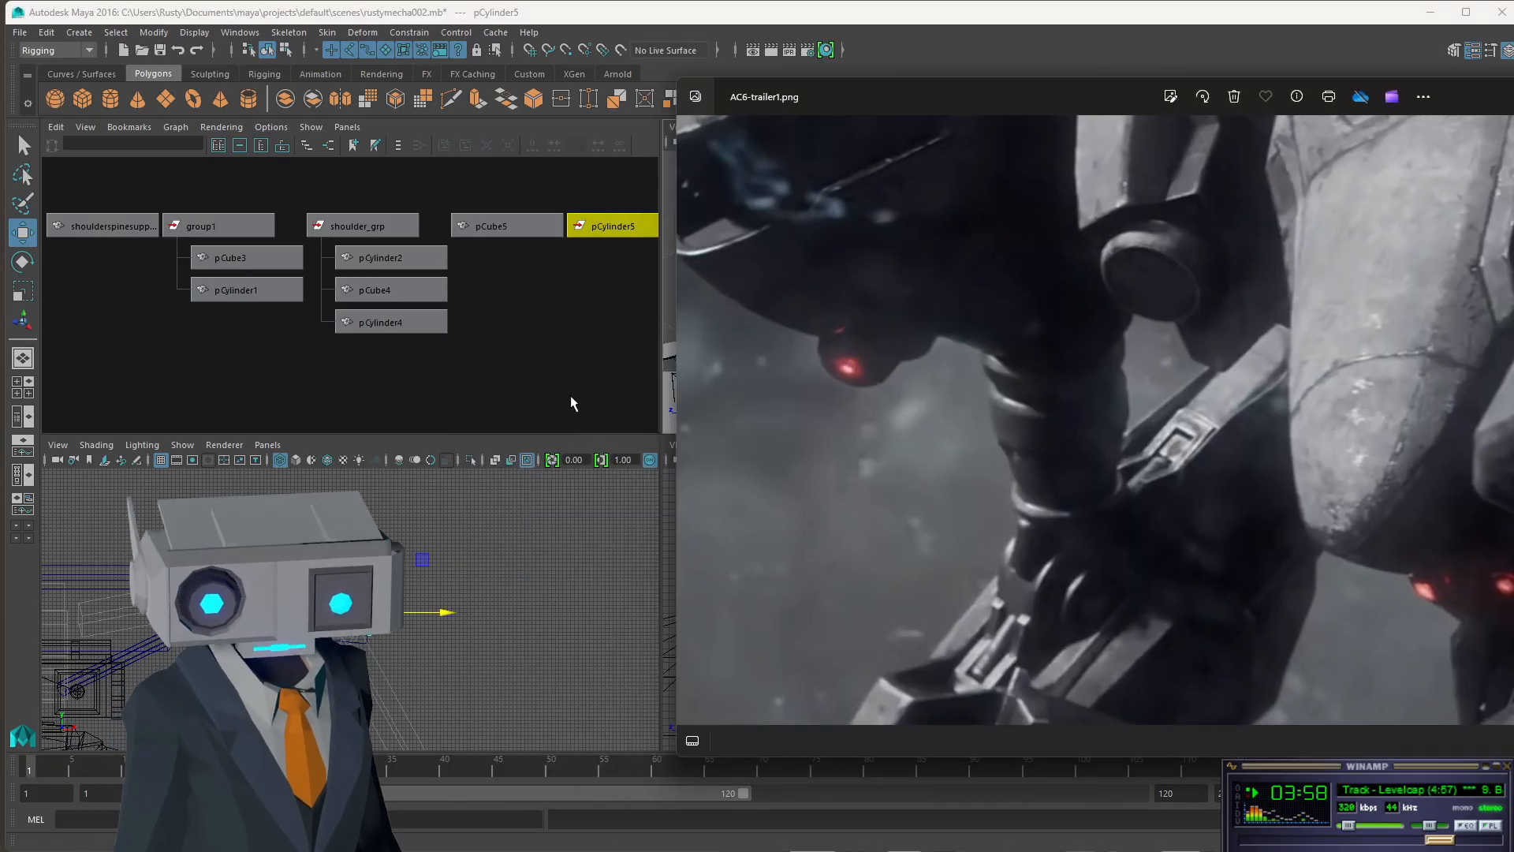
{"action": "left_click_drag", "start_coordinate": [1038, 104], "coordinate": [1011, 146]}
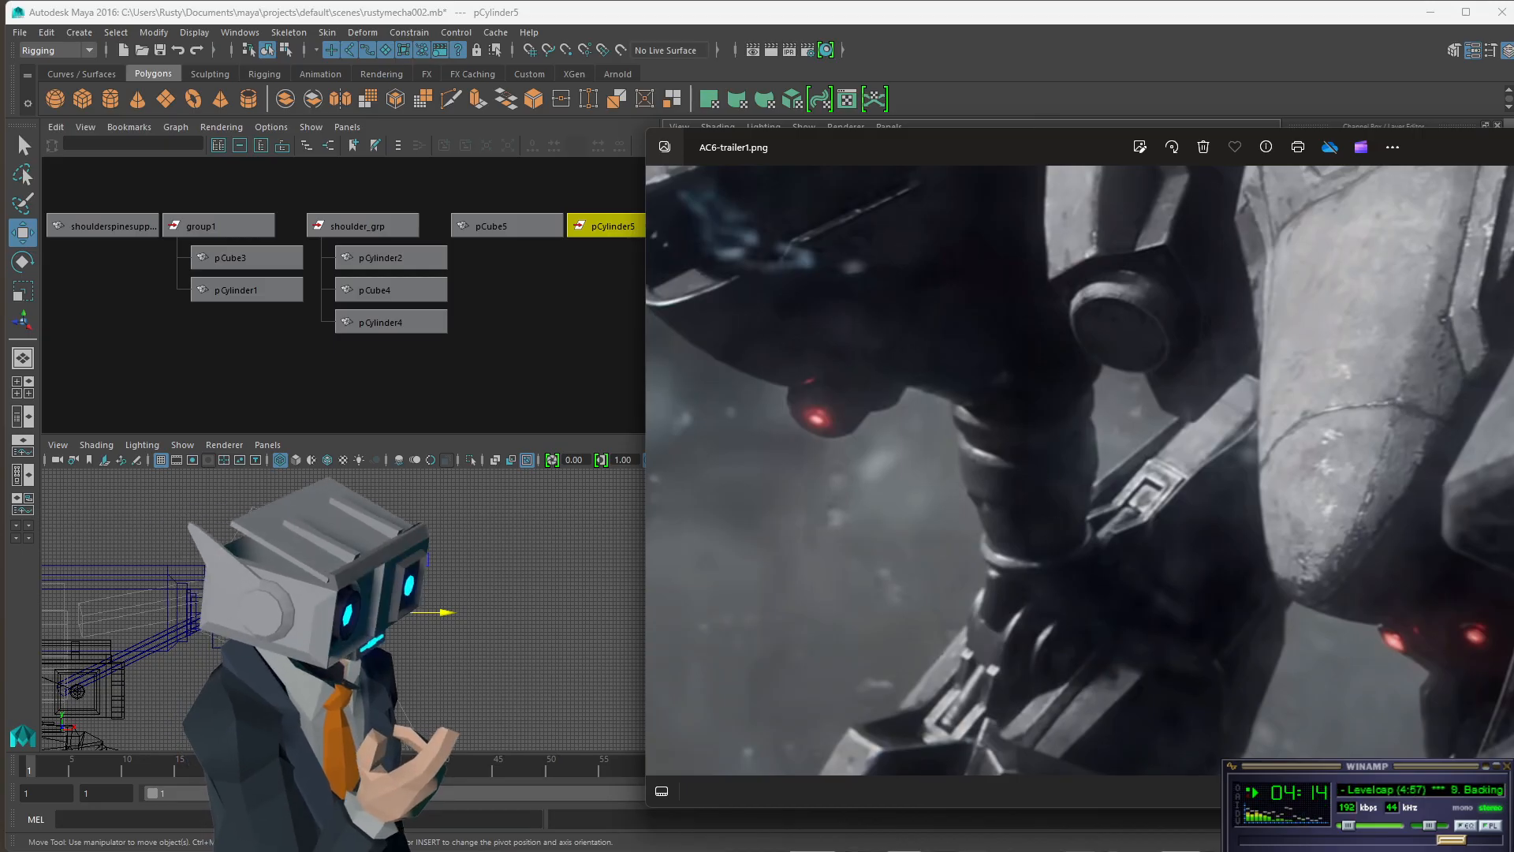
{"action": "key", "text": "Right"}
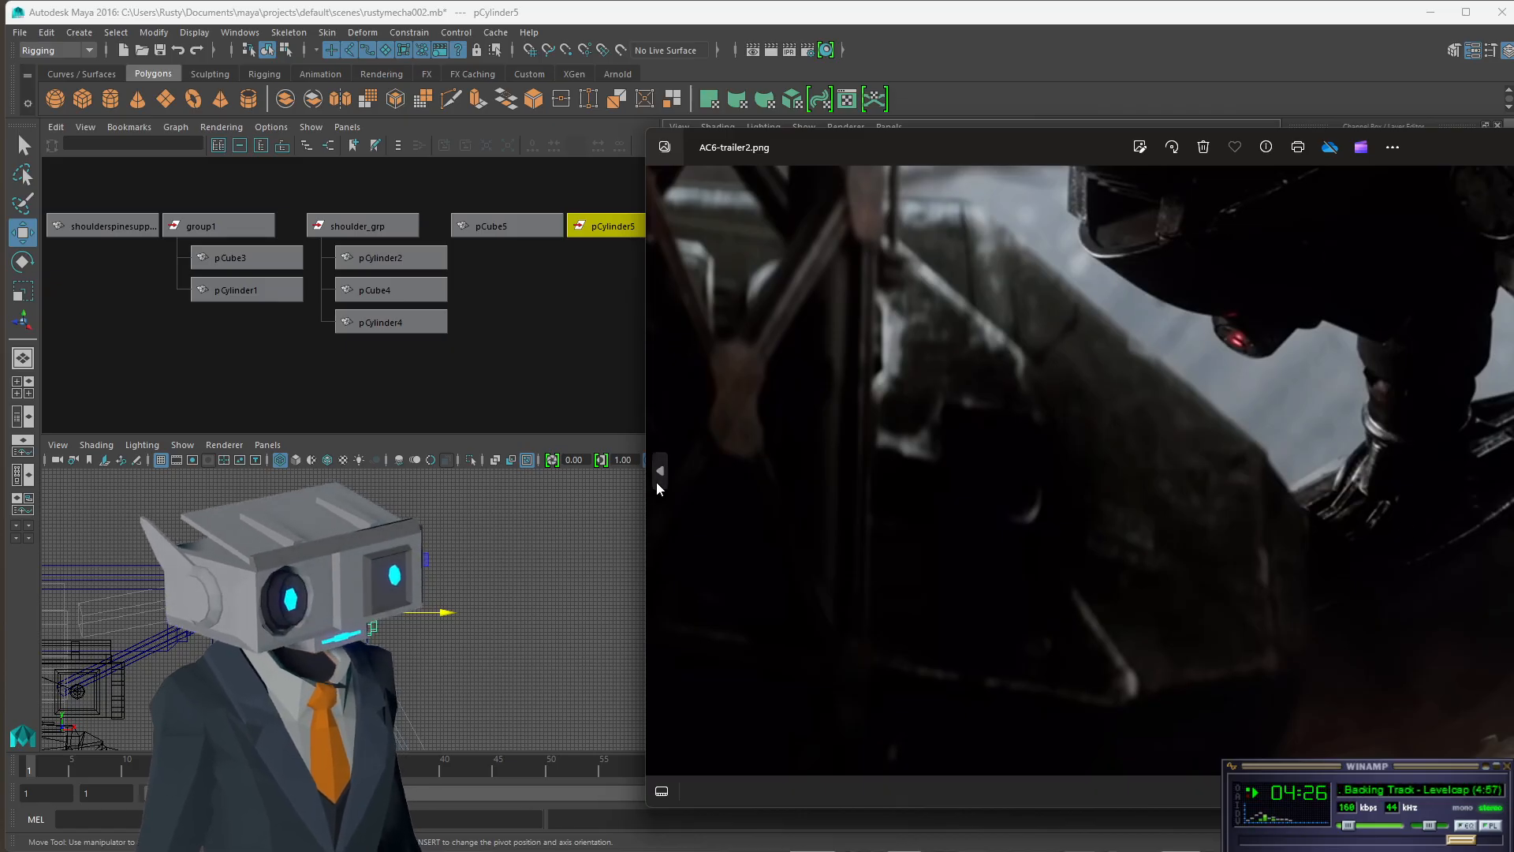
{"action": "left_click", "coordinate": [660, 480]}
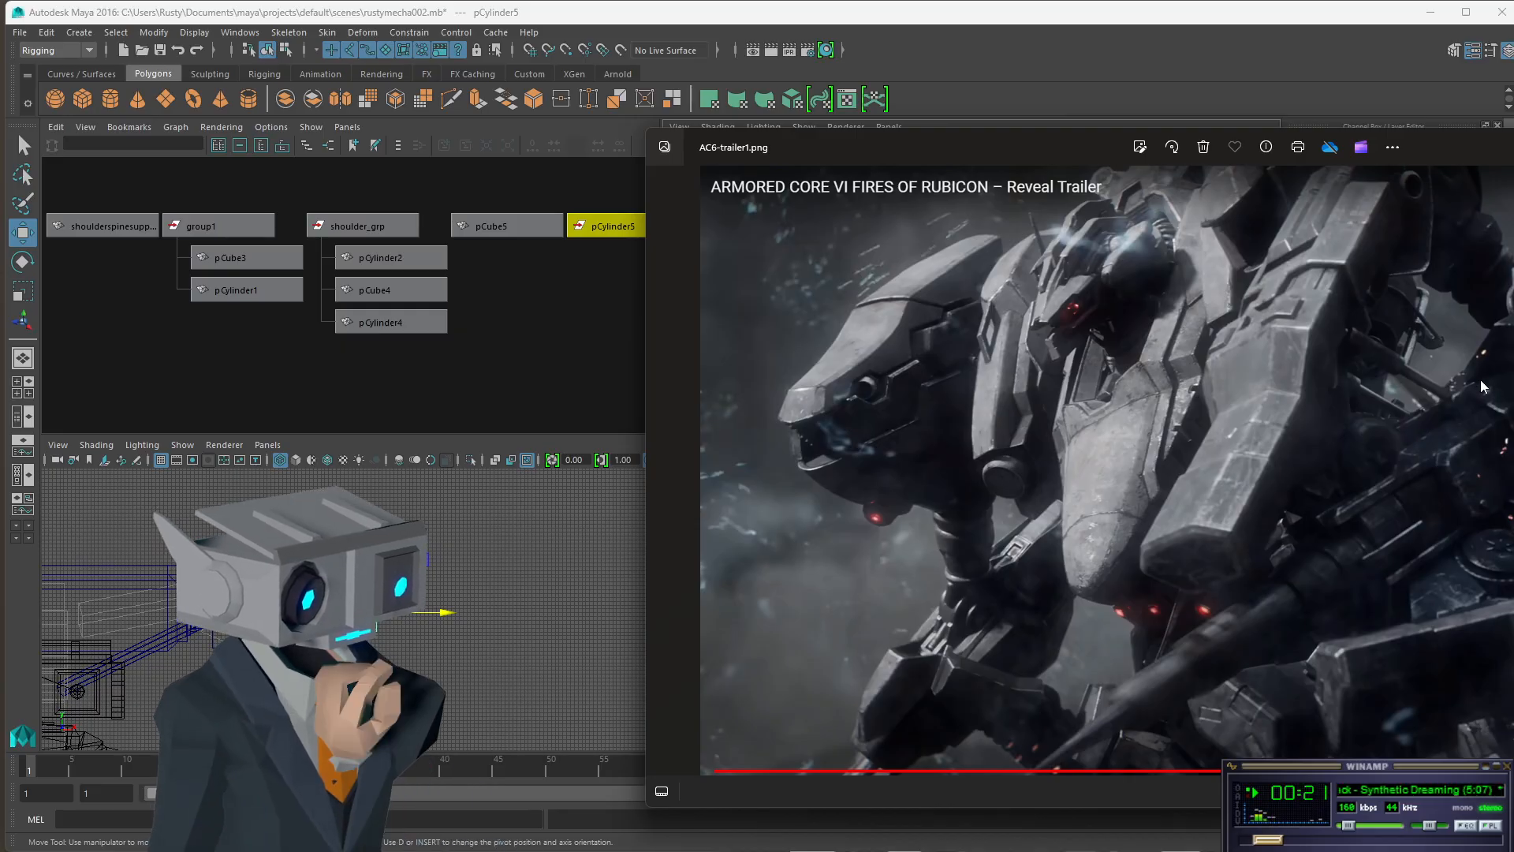
{"action": "key", "text": "alt+Tab"}
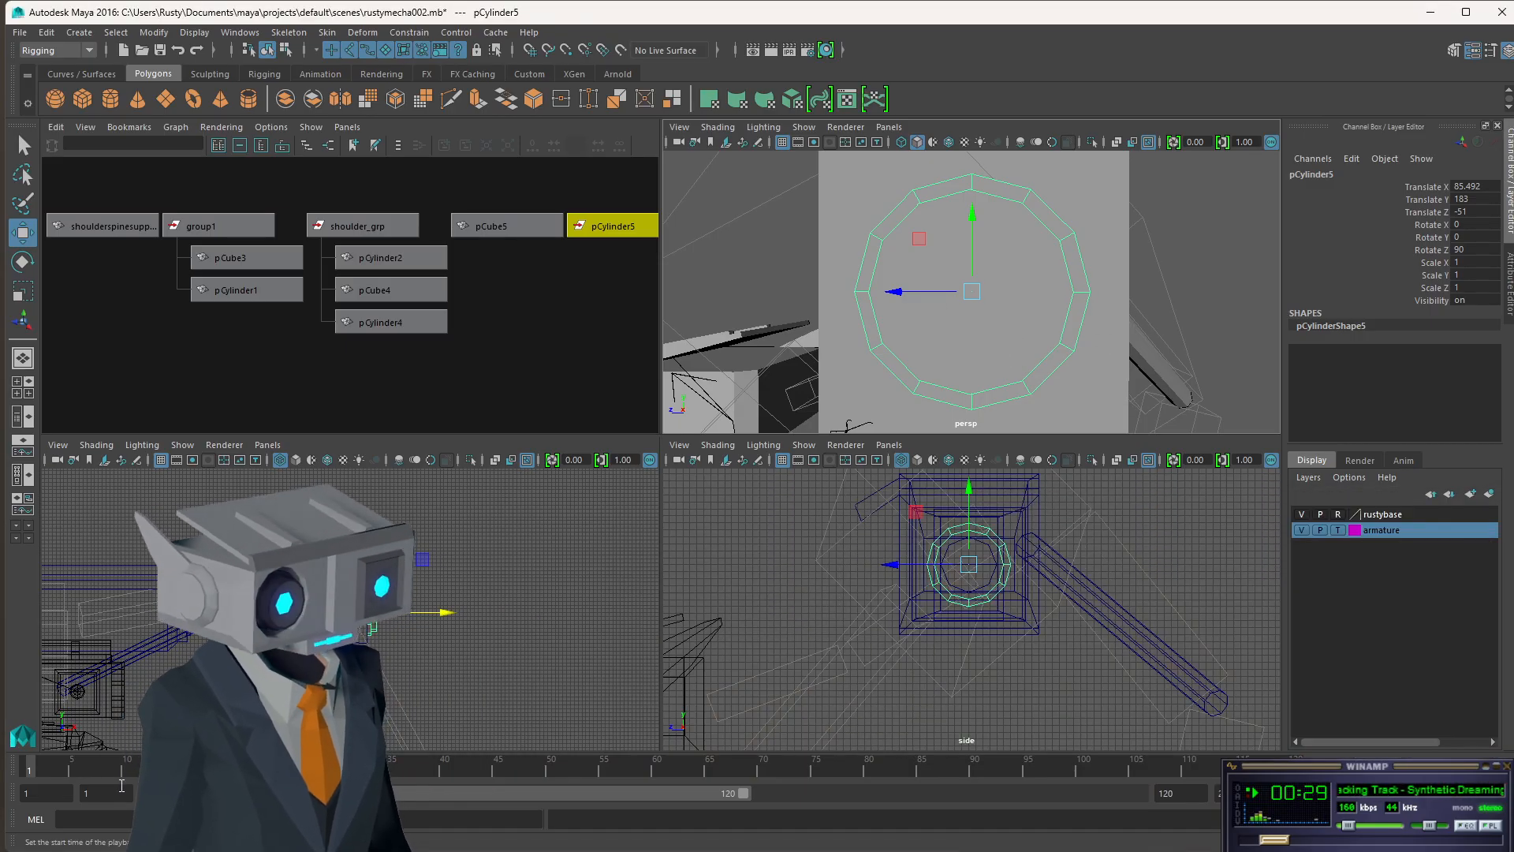
{"action": "key", "text": "alt+Tab"}
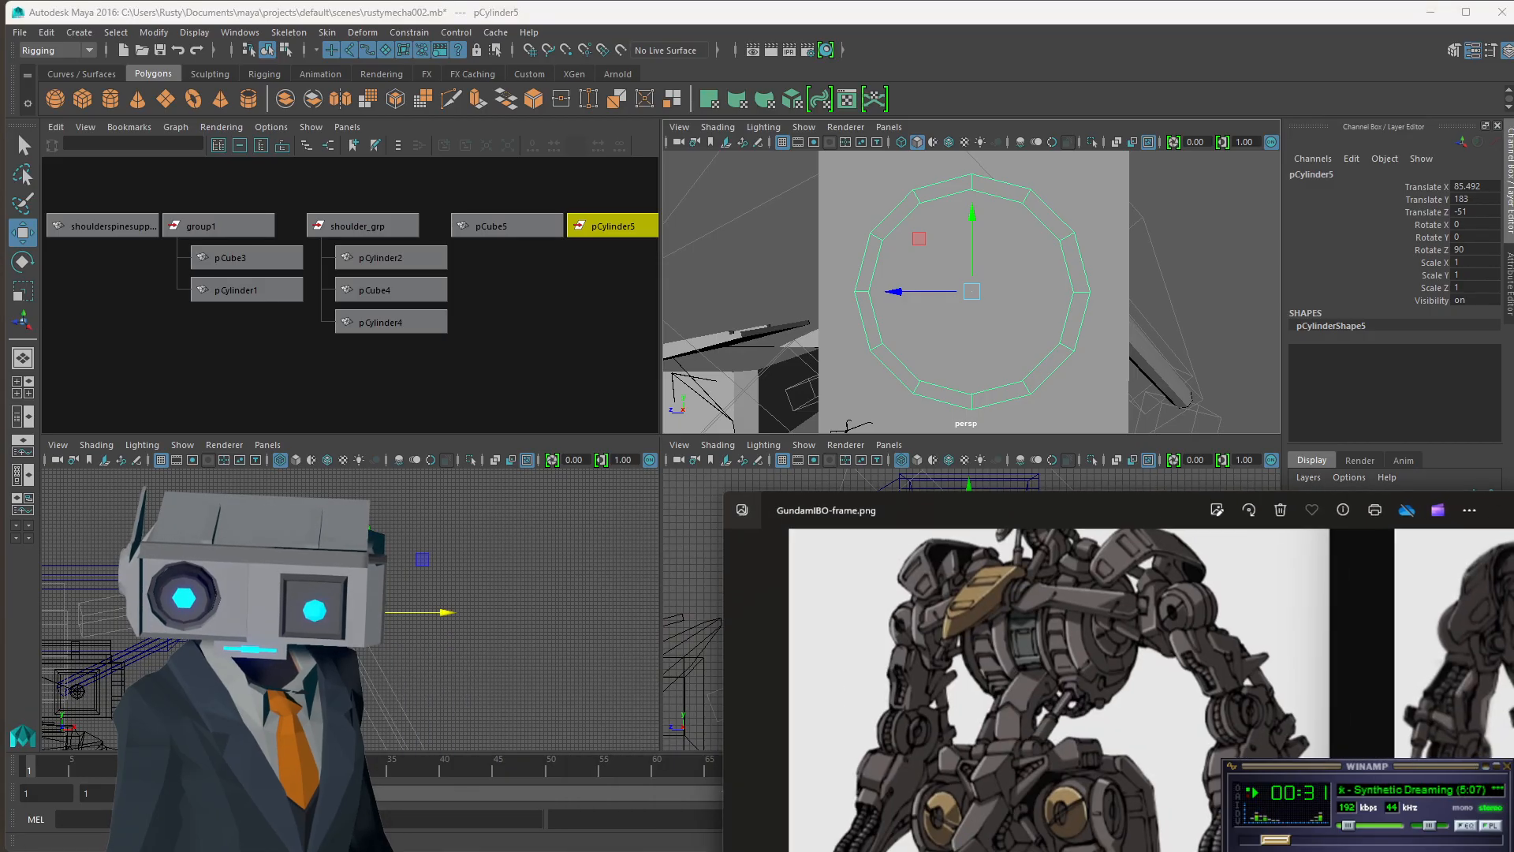
{"action": "key", "text": "alt+Tab"}
{"action": "key", "text": "alt+Tab"}
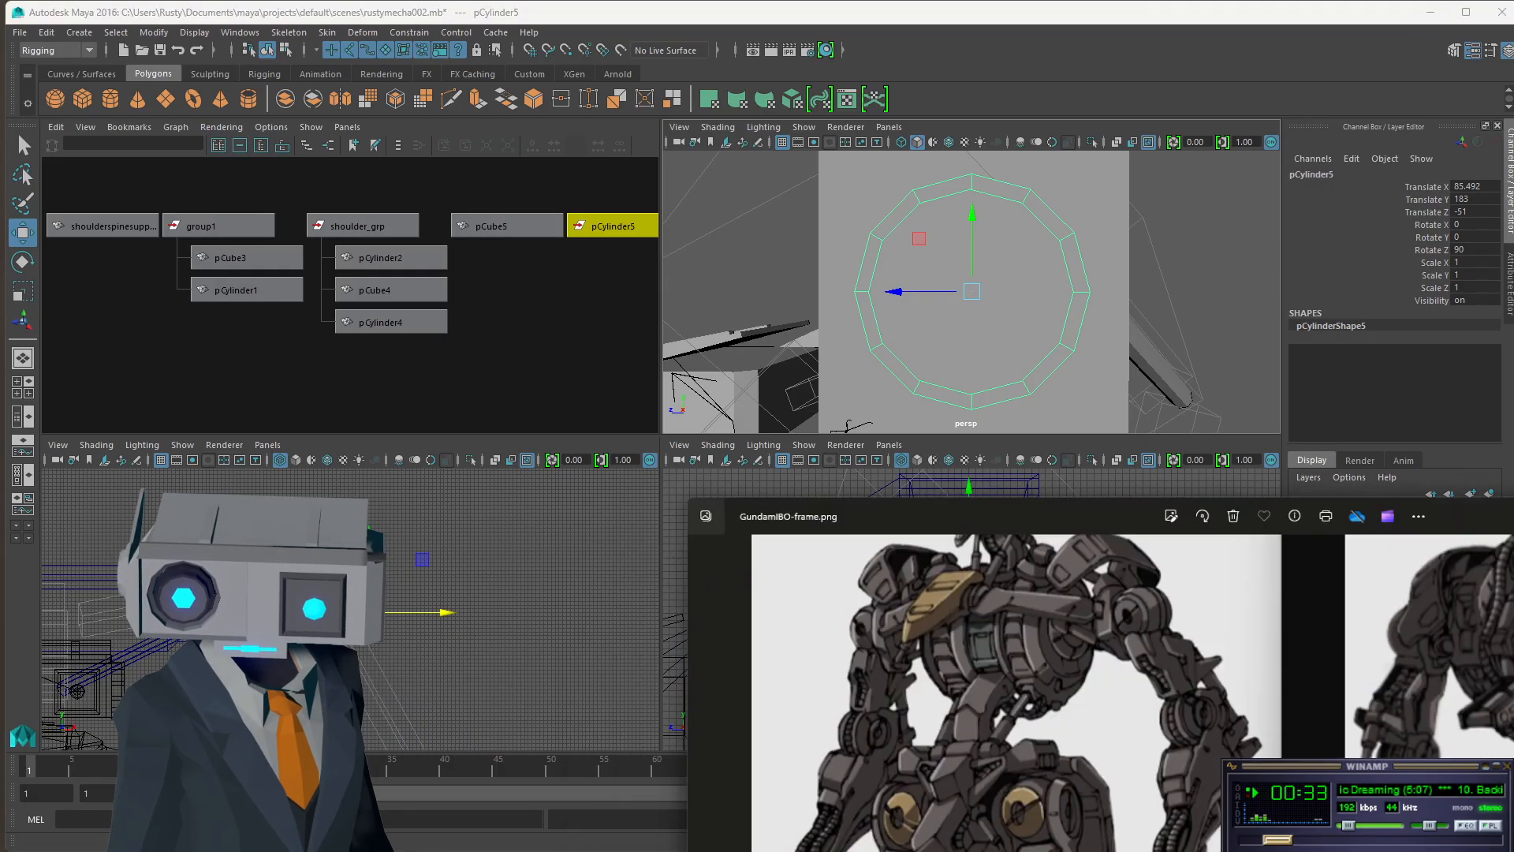
{"action": "key", "text": "alt+Tab"}
{"action": "key", "text": "alt+Tab"}
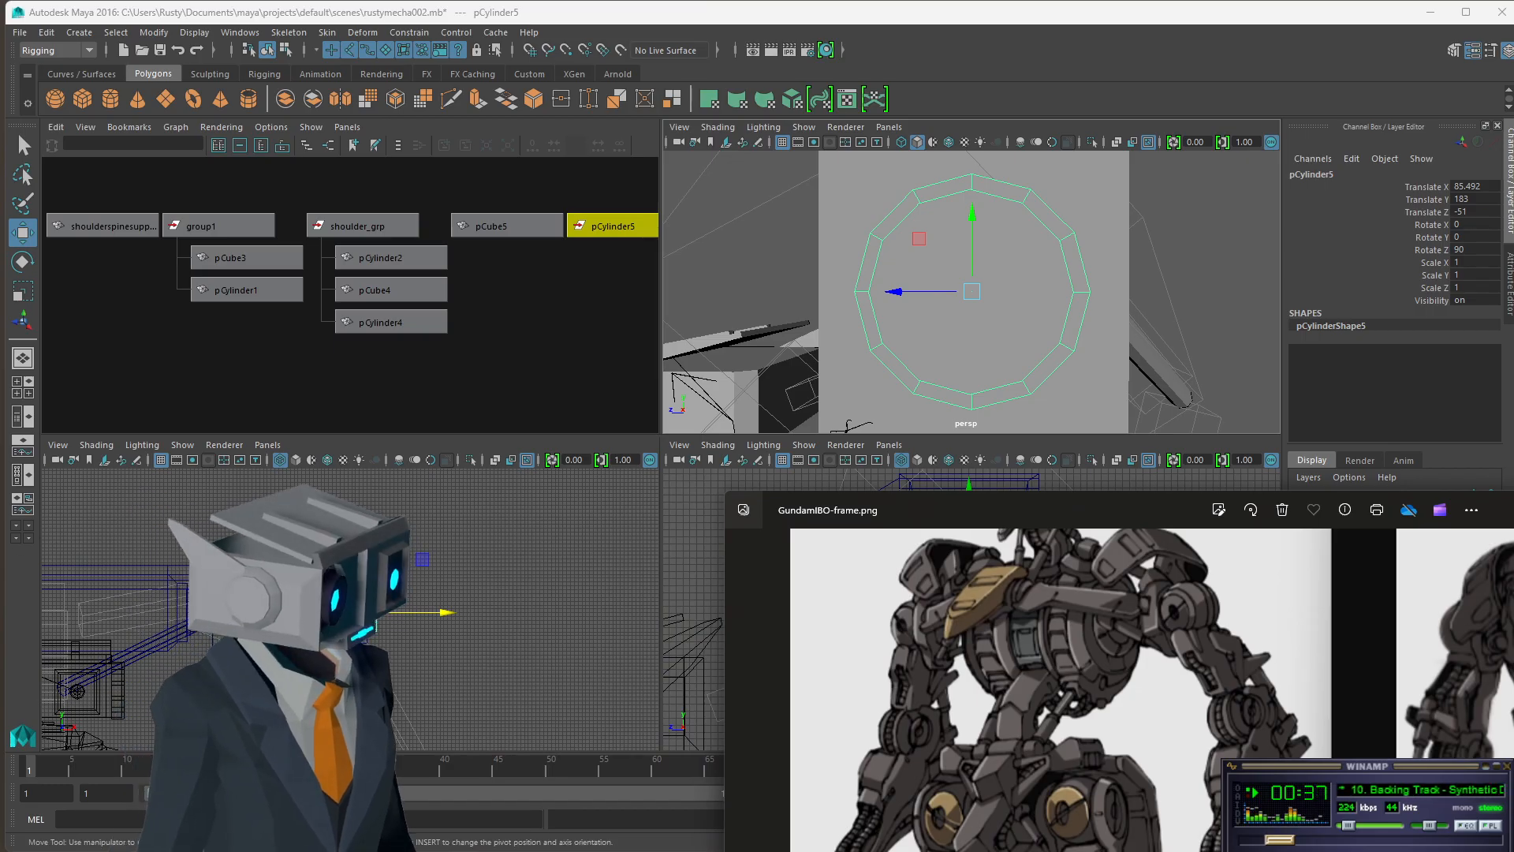
{"action": "key", "text": "alt+Tab"}
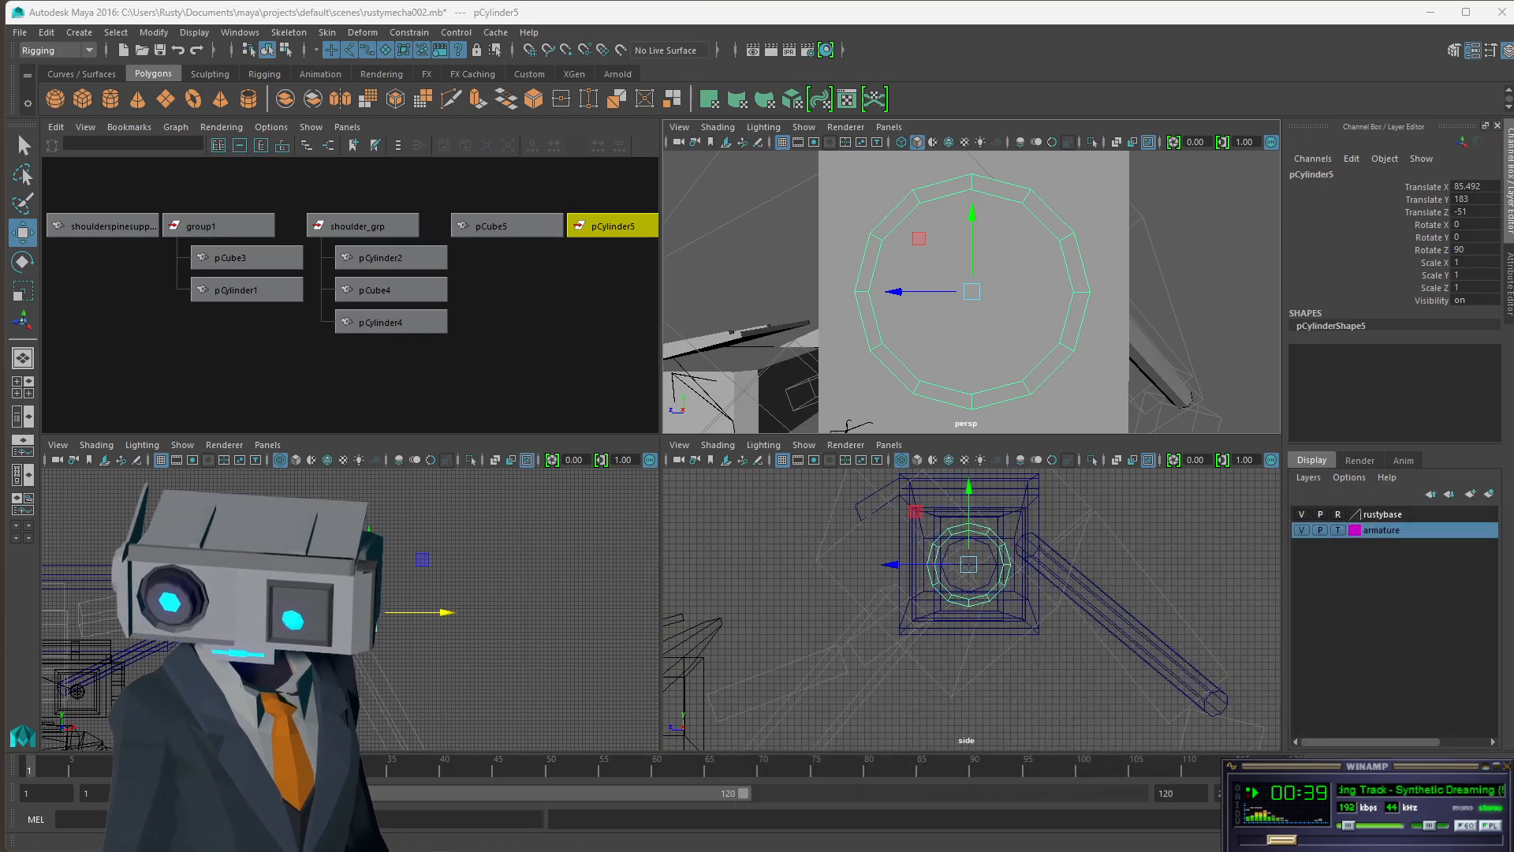
- Study the upper arm in AC6-trailer1.png and the shoulder-to-elbow layout in the LIMS2-AMBIDEX screenshot, and return to Maya
{"action": "key", "text": "alt+Tab"}
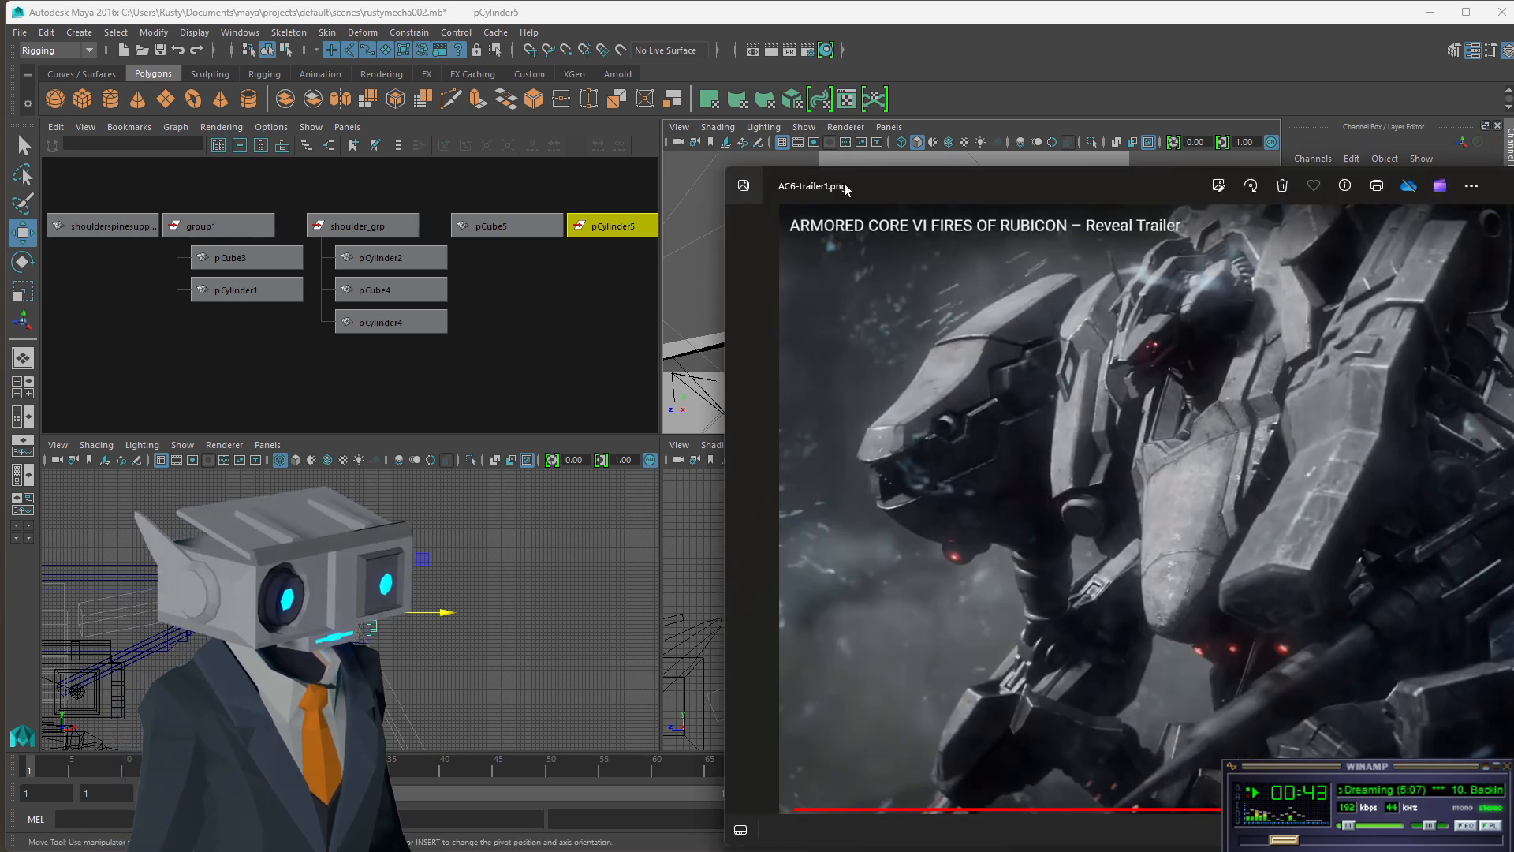
{"action": "key", "text": "alt+Tab"}
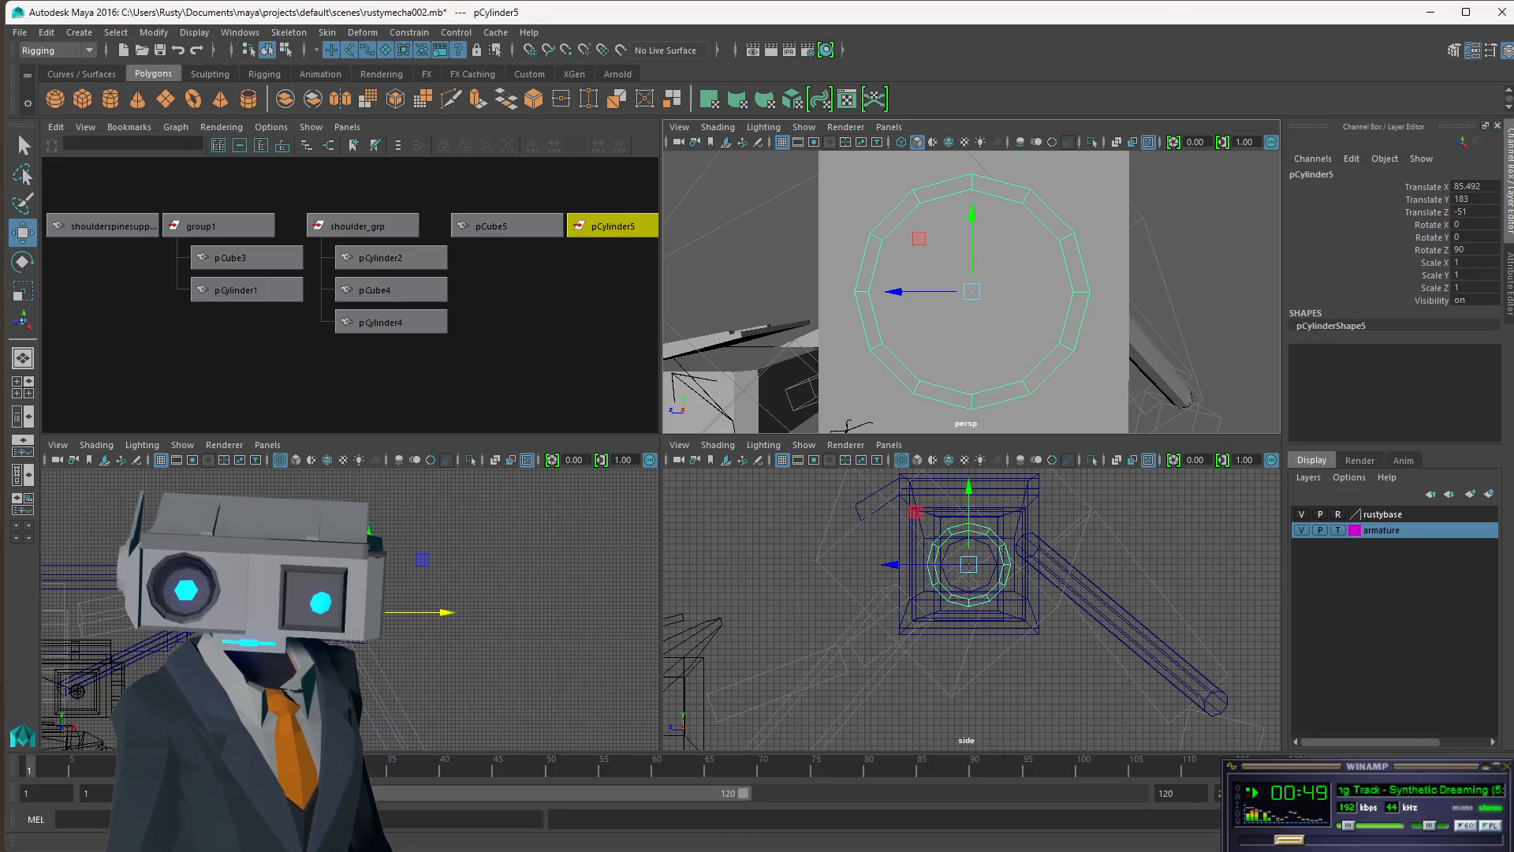
{"action": "key", "text": "alt+Tab"}
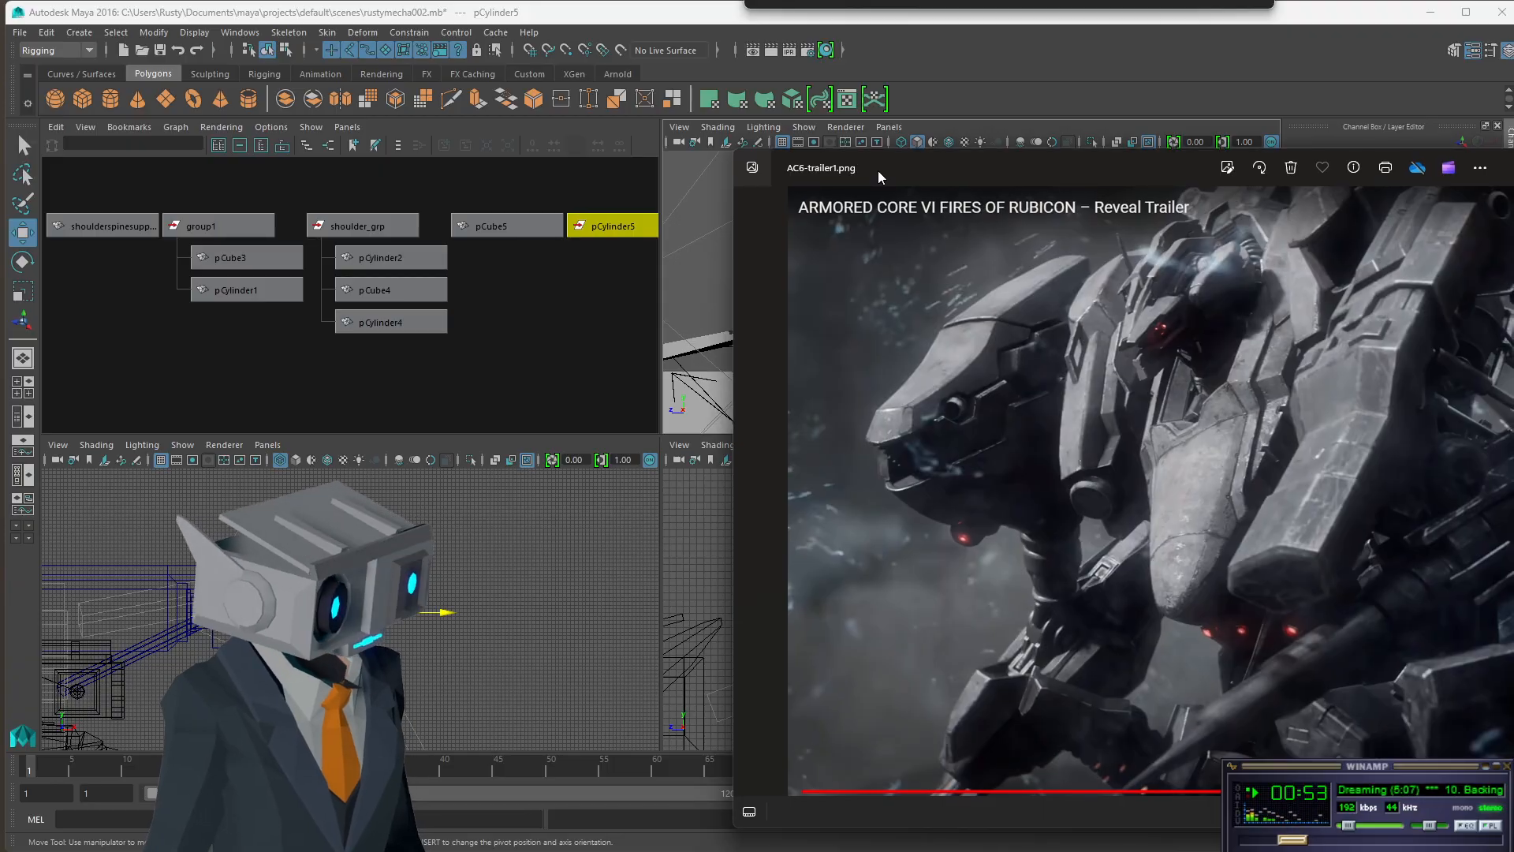
{"action": "left_click_drag", "start_coordinate": [878, 170], "coordinate": [876, 167]}
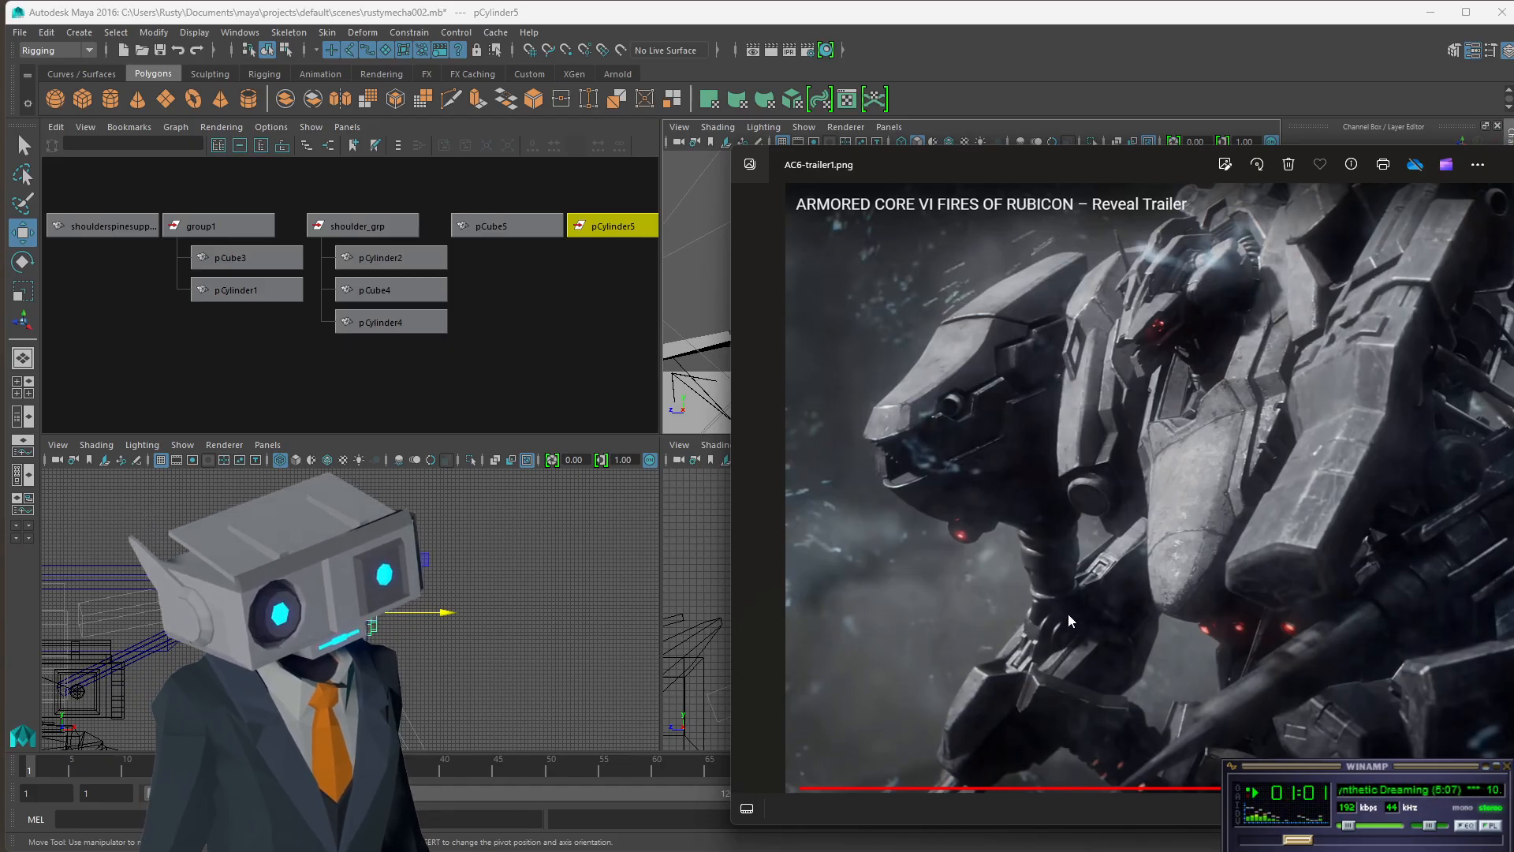
{"action": "left_click_drag", "start_coordinate": [890, 162], "coordinate": [1513, 175]}
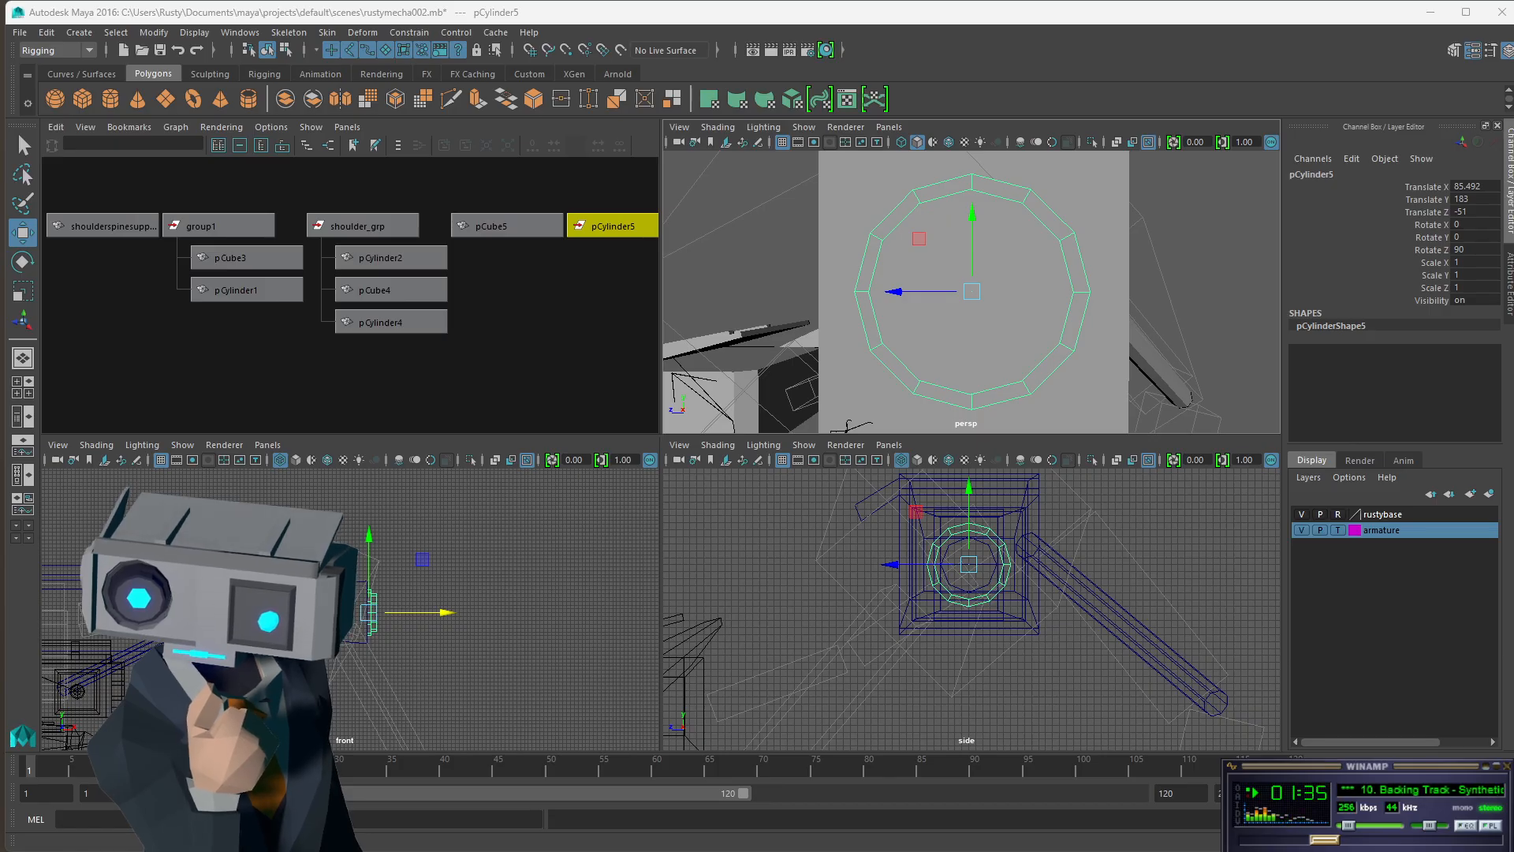
{"action": "key", "text": "alt+Tab"}
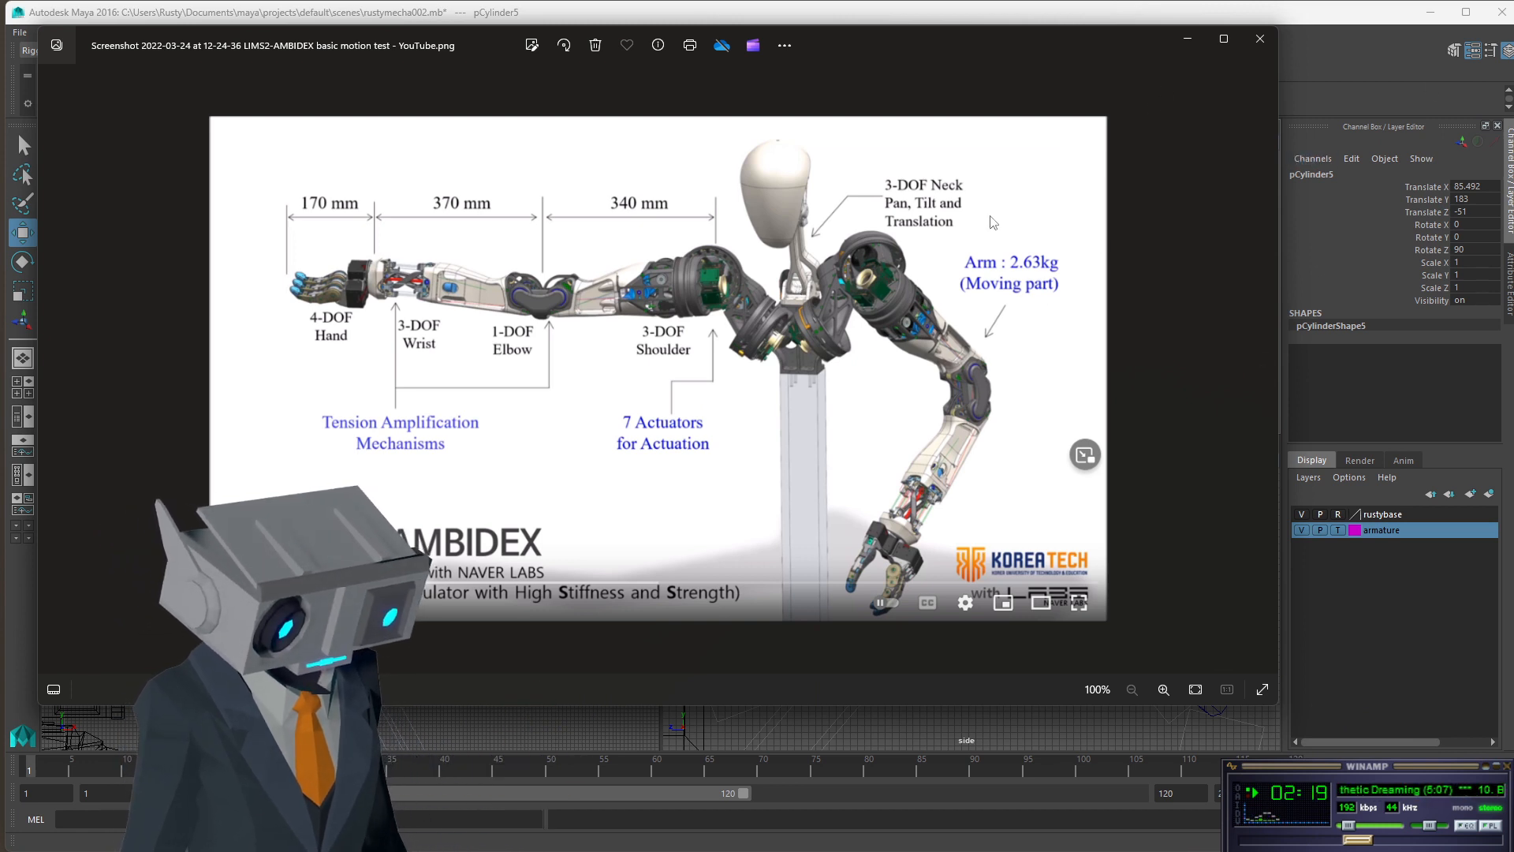
{"action": "left_click", "coordinate": [1254, 42]}
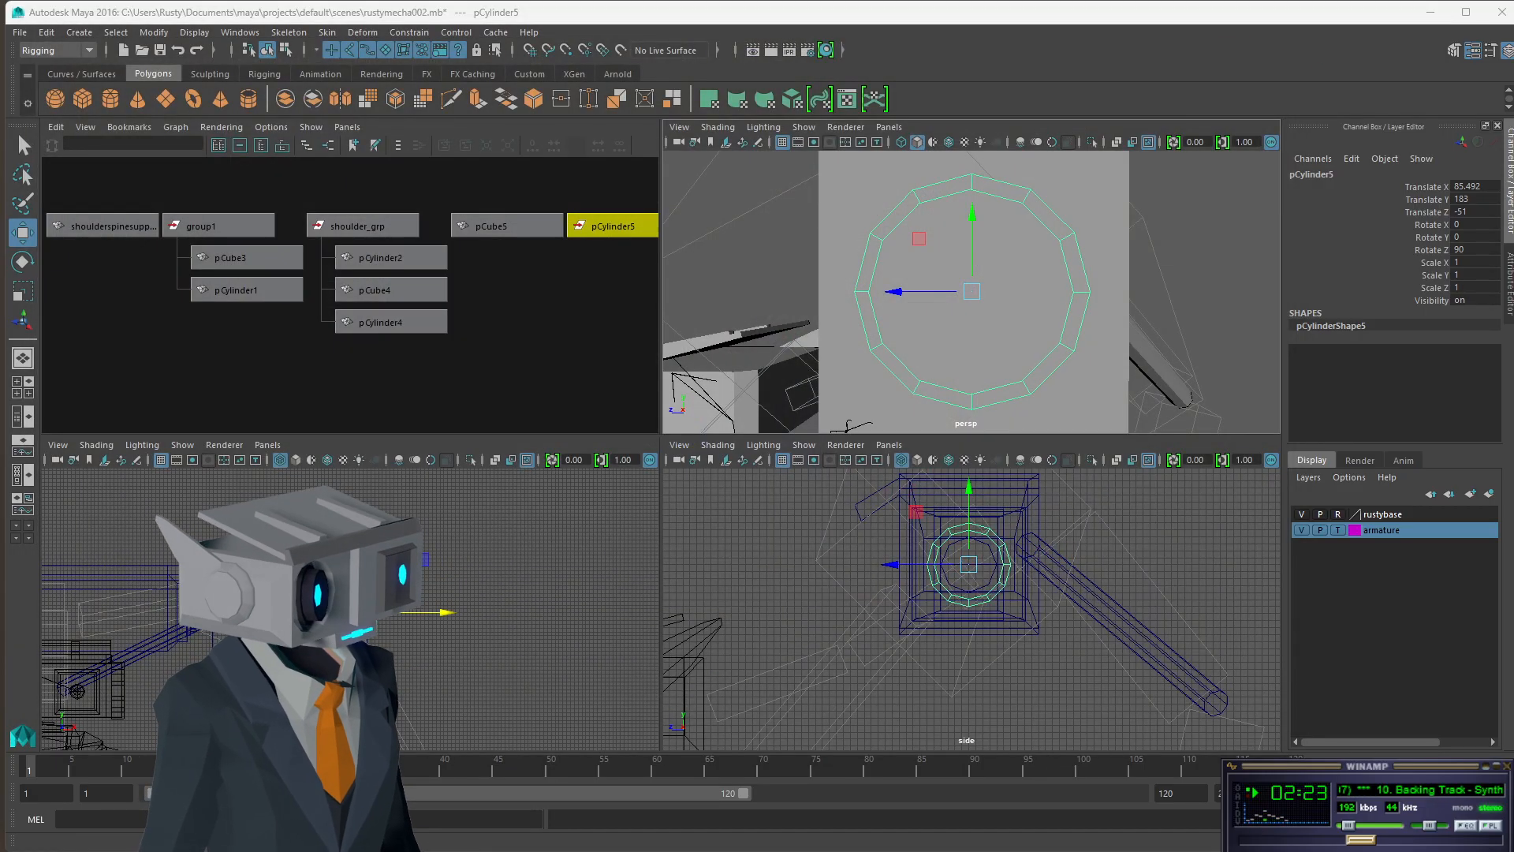
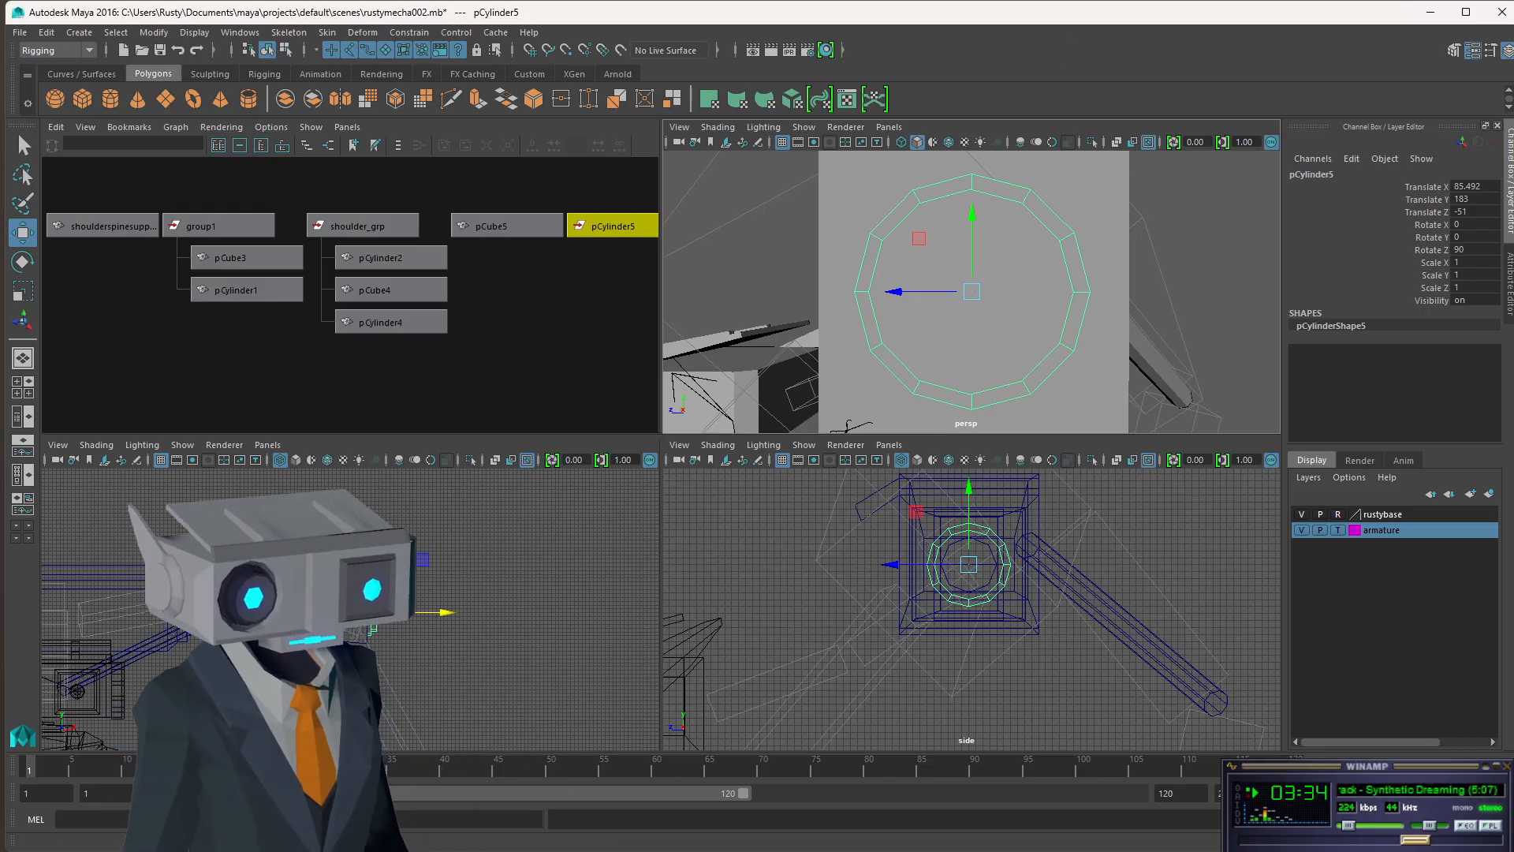
- Inspect pCube5 and the parts in shoulder_grp one by one, including the creation settings of pCylinder2
{"action": "left_click", "coordinate": [491, 227]}
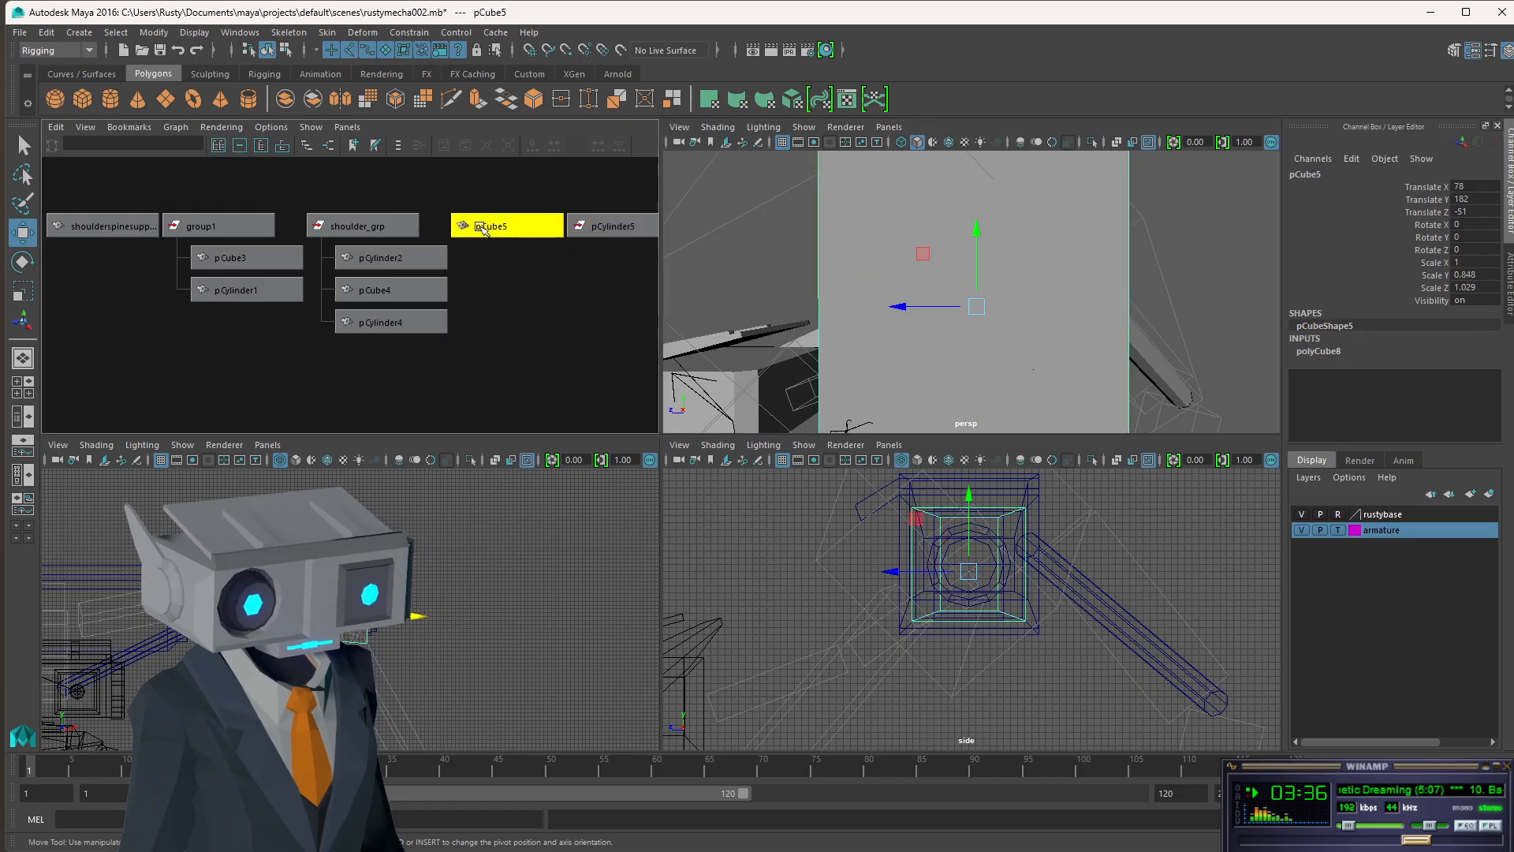
{"action": "left_click", "coordinate": [390, 262]}
{"action": "left_click", "coordinate": [386, 325]}
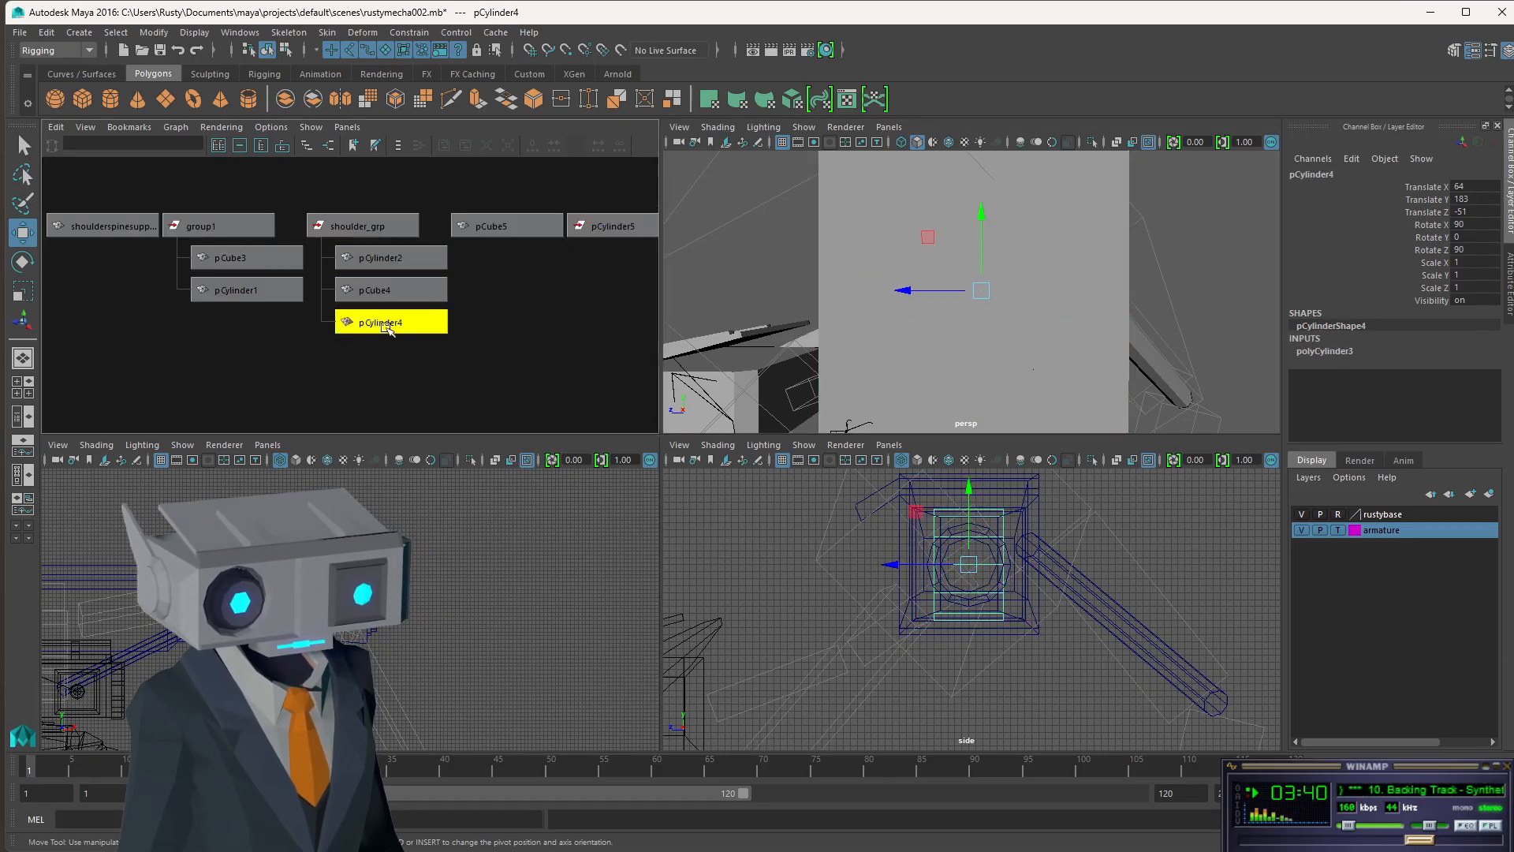
{"action": "left_click", "coordinate": [397, 292]}
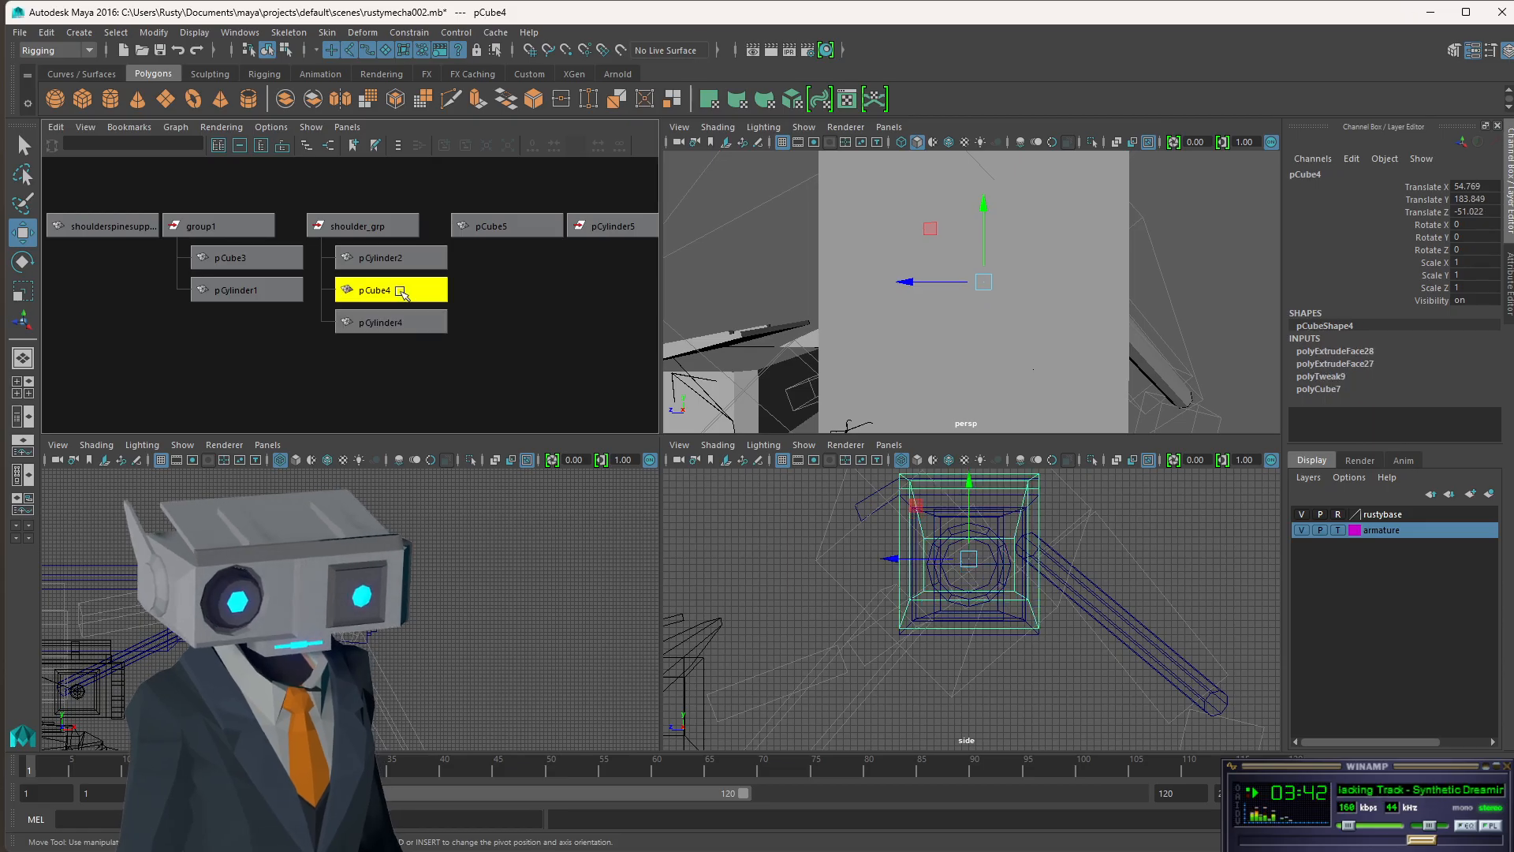
{"action": "left_click", "coordinate": [397, 261]}
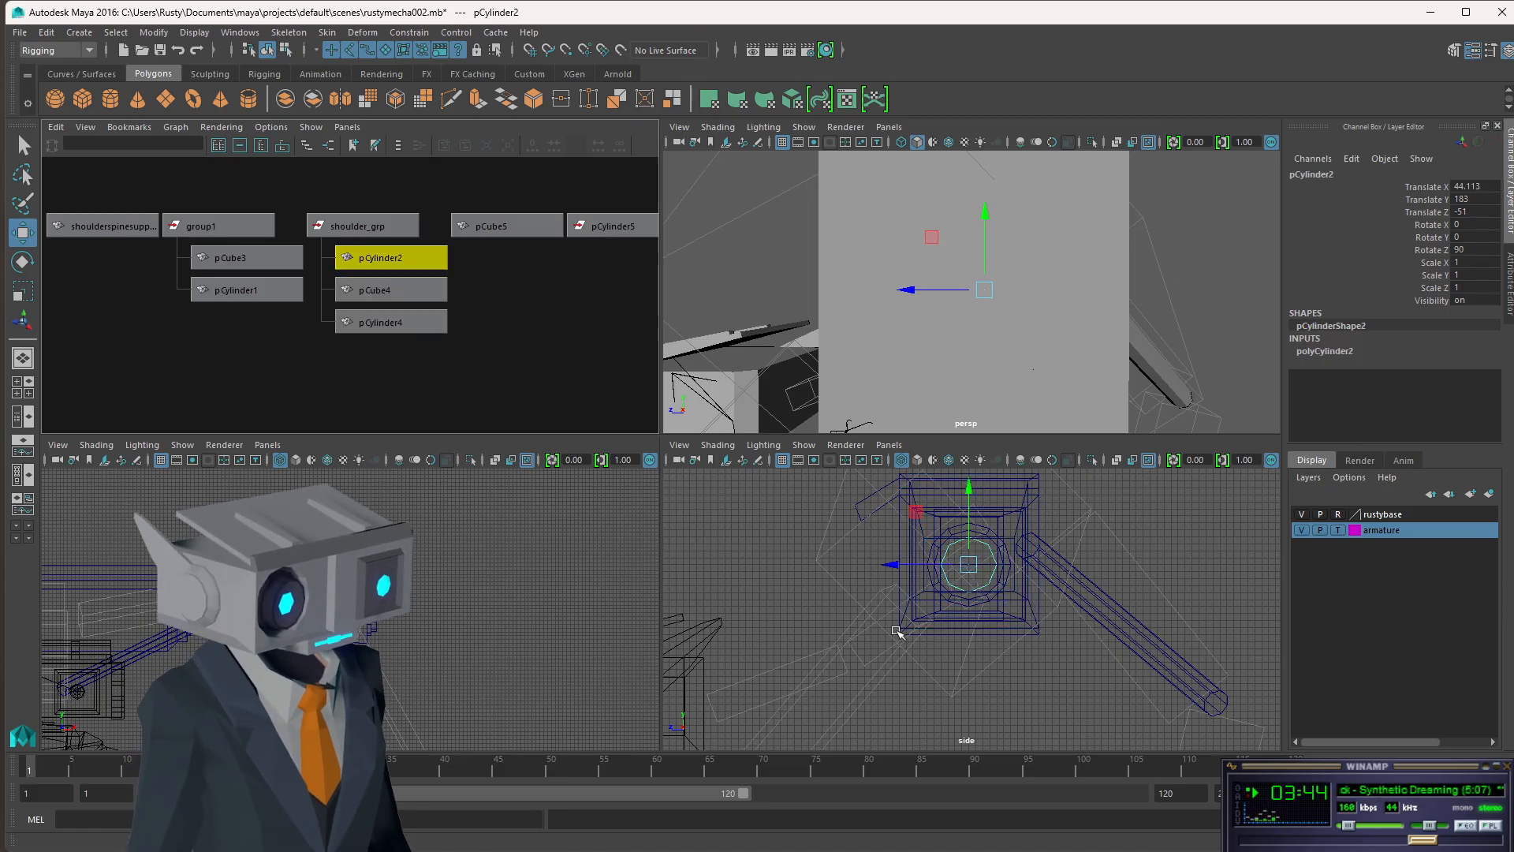
{"action": "left_click_drag", "start_coordinate": [837, 250], "coordinate": [1138, 306], "text": "alt"}
{"action": "key", "text": "f"}
{"action": "left_click", "coordinate": [1333, 352]}
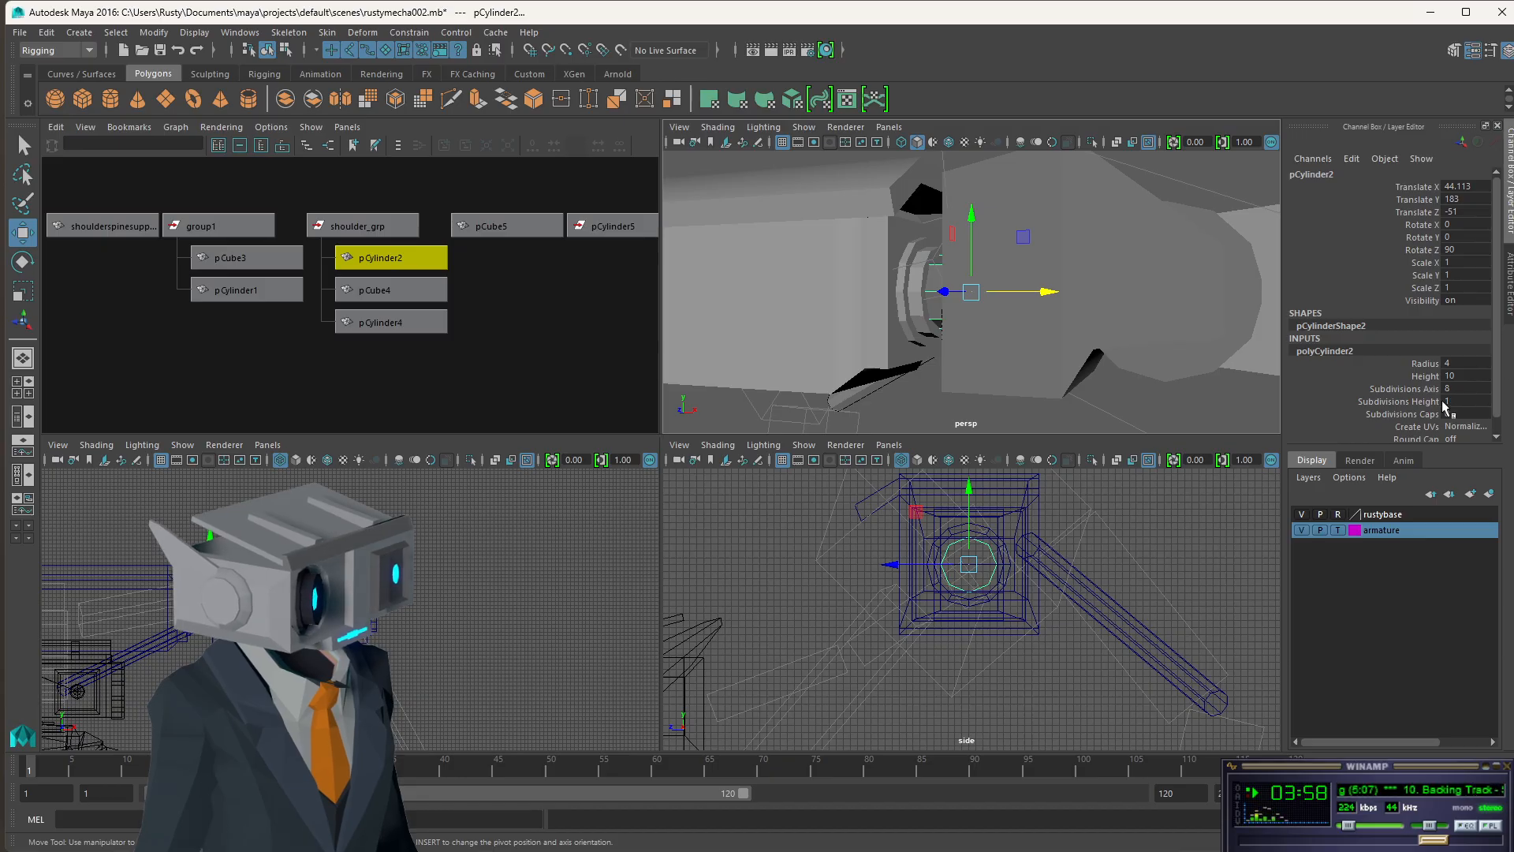
{"action": "scroll", "coordinate": [1175, 332], "scroll_direction": "down", "scroll_amount": 4}
{"action": "scroll", "coordinate": [1160, 328], "scroll_direction": "up", "scroll_amount": 1}
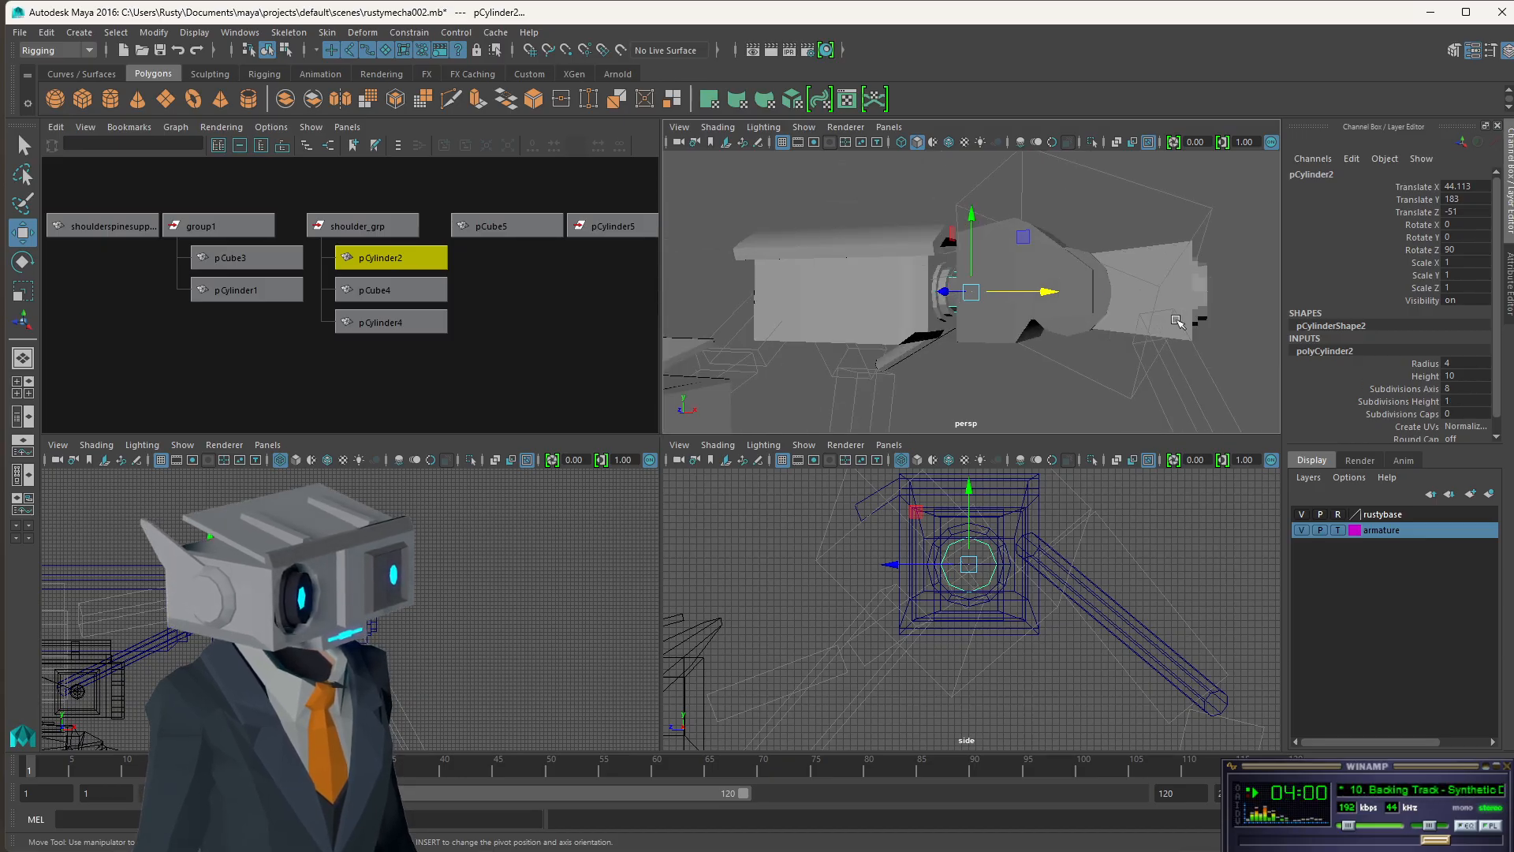
{"action": "mouse_move", "coordinate": [1177, 321]}
{"action": "left_mouse_down", "text": "alt"}
{"action": "mouse_move", "coordinate": [1229, 319]}
{"action": "mouse_move", "coordinate": [1198, 316]}
{"action": "left_mouse_up", "text": "alt"}
- Duplicate pCylinder2 from shoulder_grp in the node hierarchy and unparent the copy so it stands outside any group
{"action": "left_click", "coordinate": [456, 317]}
{"action": "left_click", "coordinate": [355, 256]}
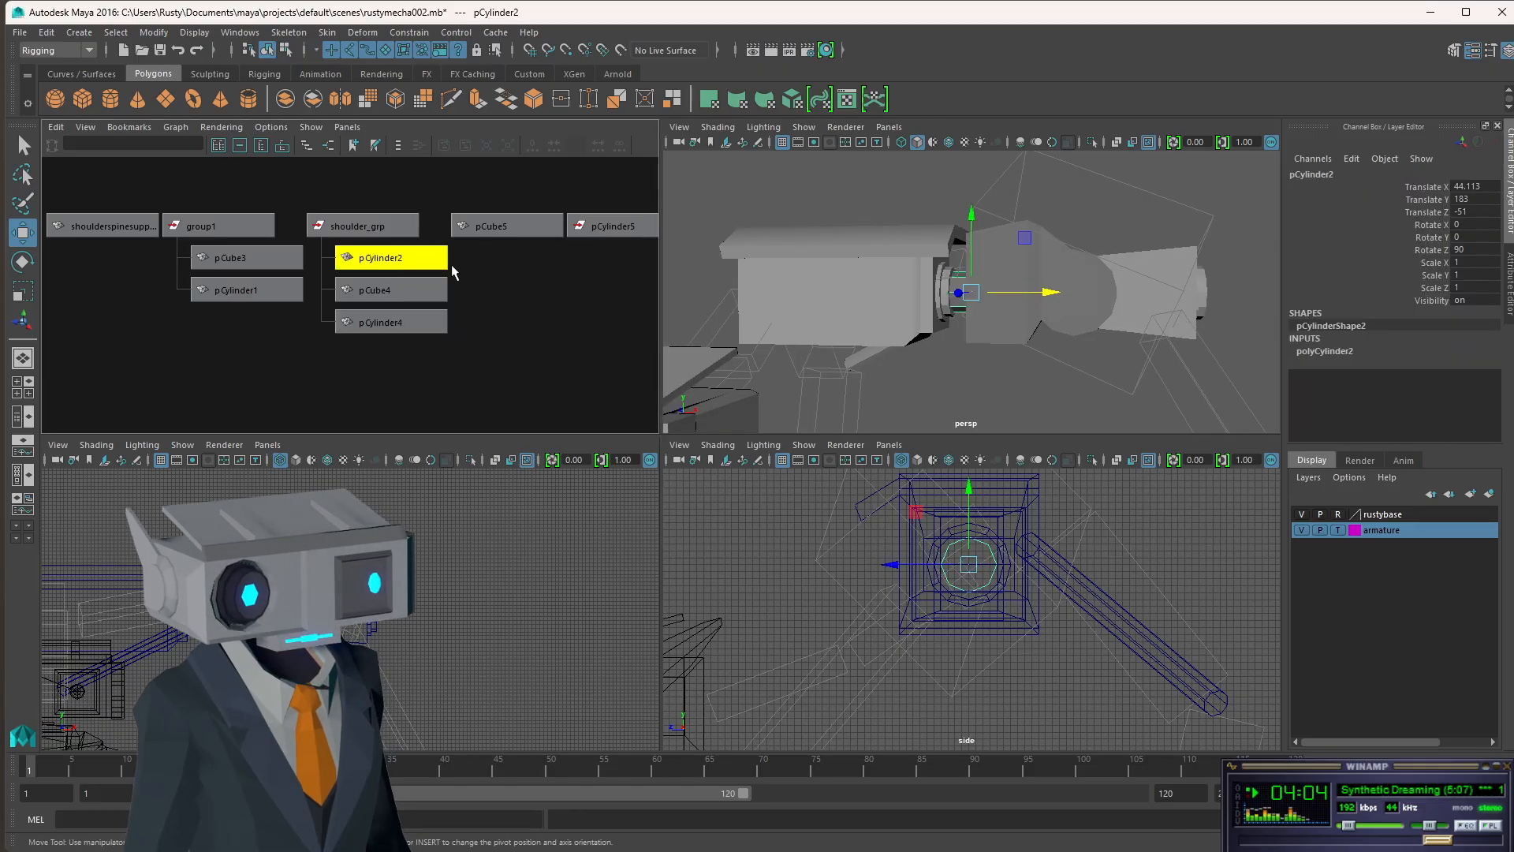
{"action": "middle_click_drag", "start_coordinate": [451, 264], "coordinate": [291, 289], "text": "alt"}
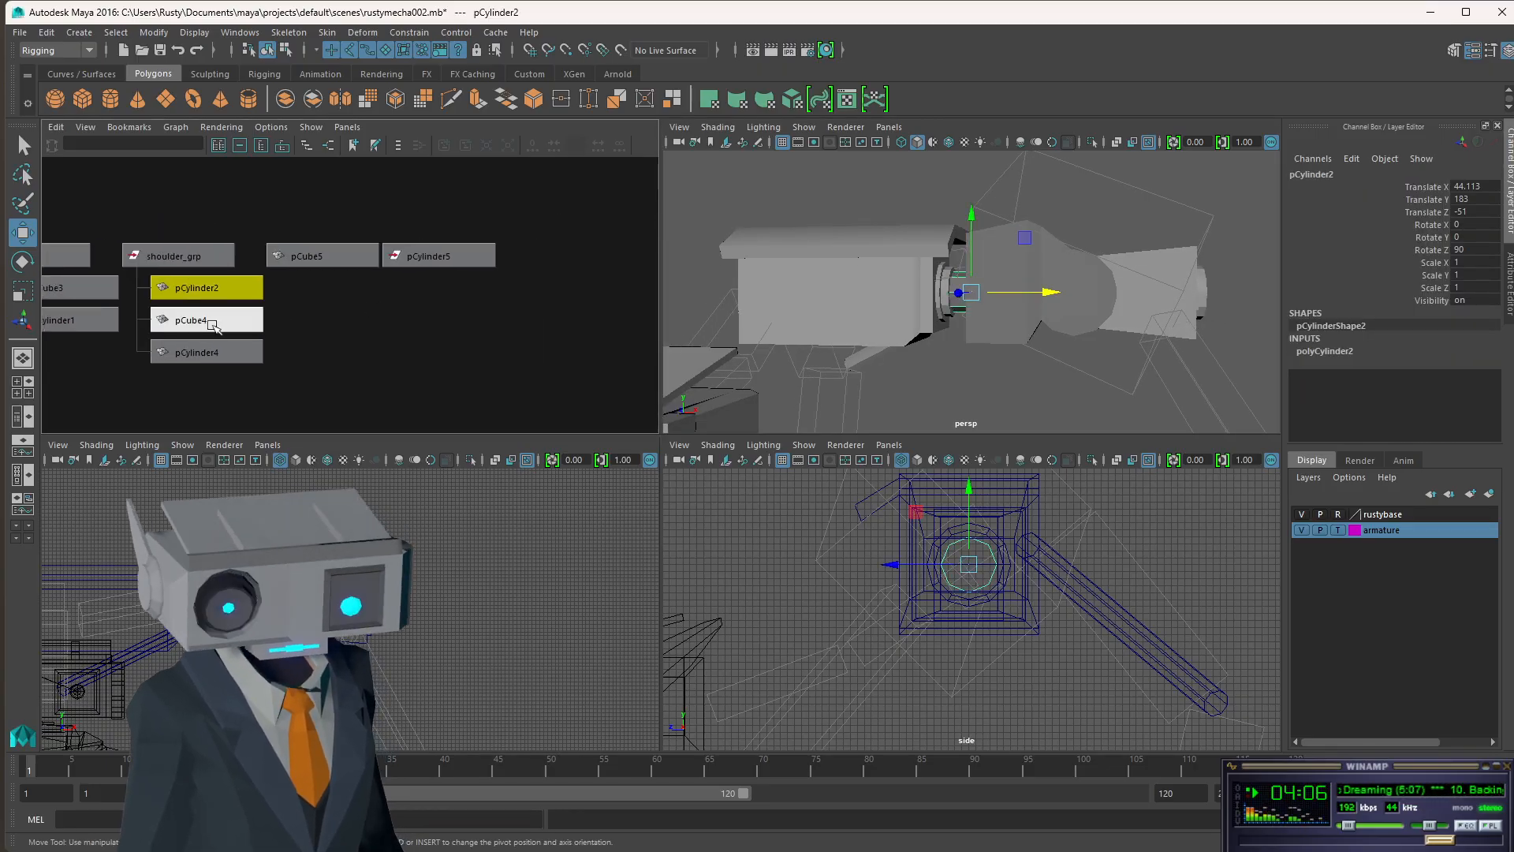
{"action": "key", "text": "ctrl+d"}
{"action": "middle_click_drag", "start_coordinate": [203, 384], "coordinate": [614, 273]}
- Move the new cylinder outward along X so it projects from the stepped joint at the block's end, at Translate X 90.885
{"action": "left_click_drag", "start_coordinate": [1054, 295], "coordinate": [1318, 300]}
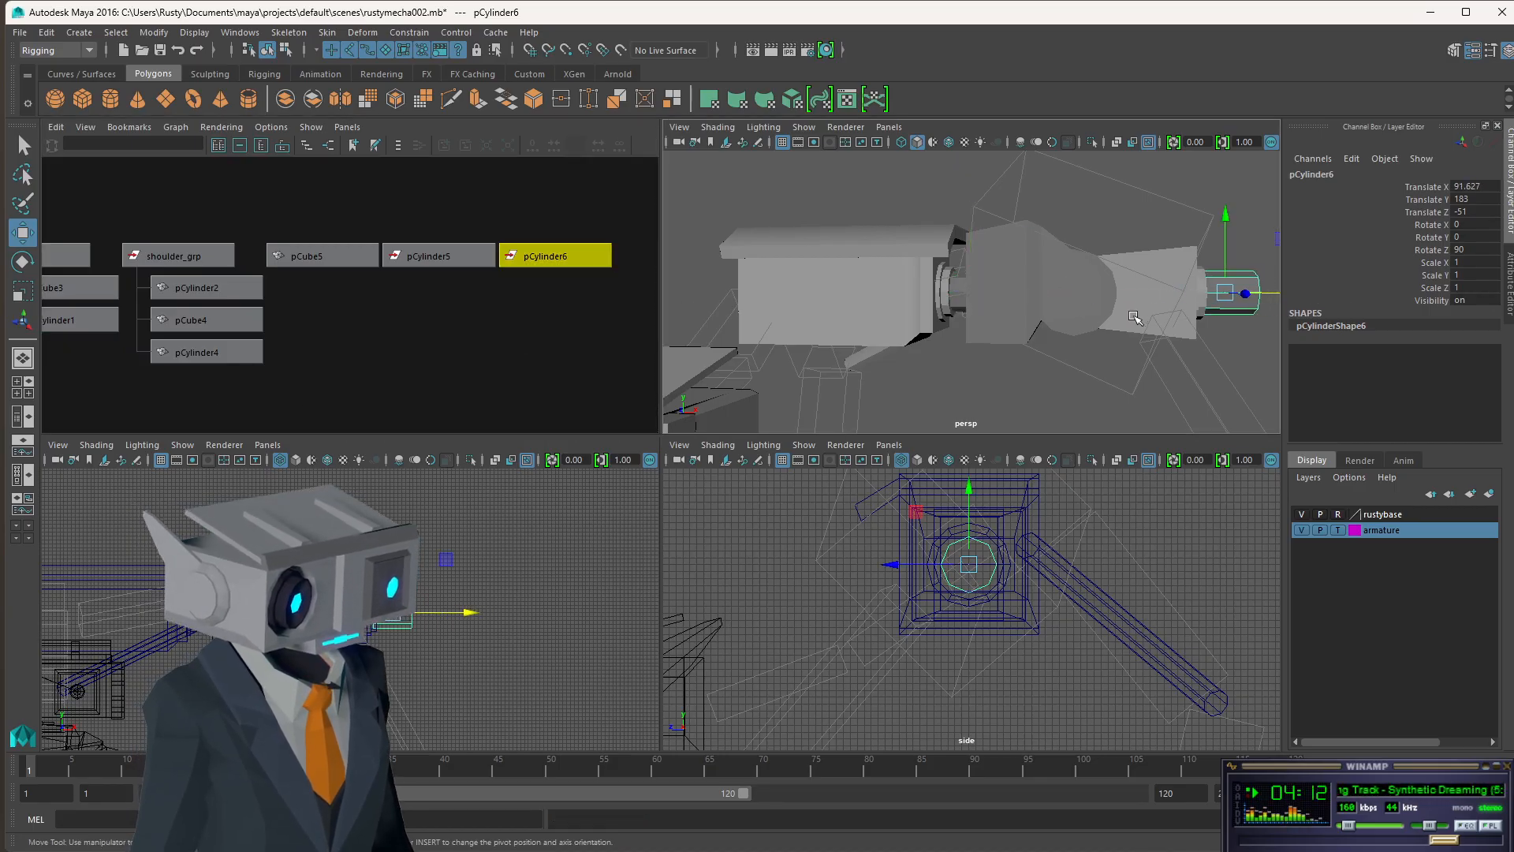
{"action": "mouse_move", "coordinate": [1513, 170]}
{"action": "left_mouse_down"}
{"action": "mouse_move", "coordinate": [841, 170]}
{"action": "mouse_move", "coordinate": [1513, 150]}
{"action": "left_mouse_up"}
{"action": "left_click", "coordinate": [1073, 37]}
{"action": "scroll", "coordinate": [1215, 260], "scroll_direction": "up", "scroll_amount": 3}
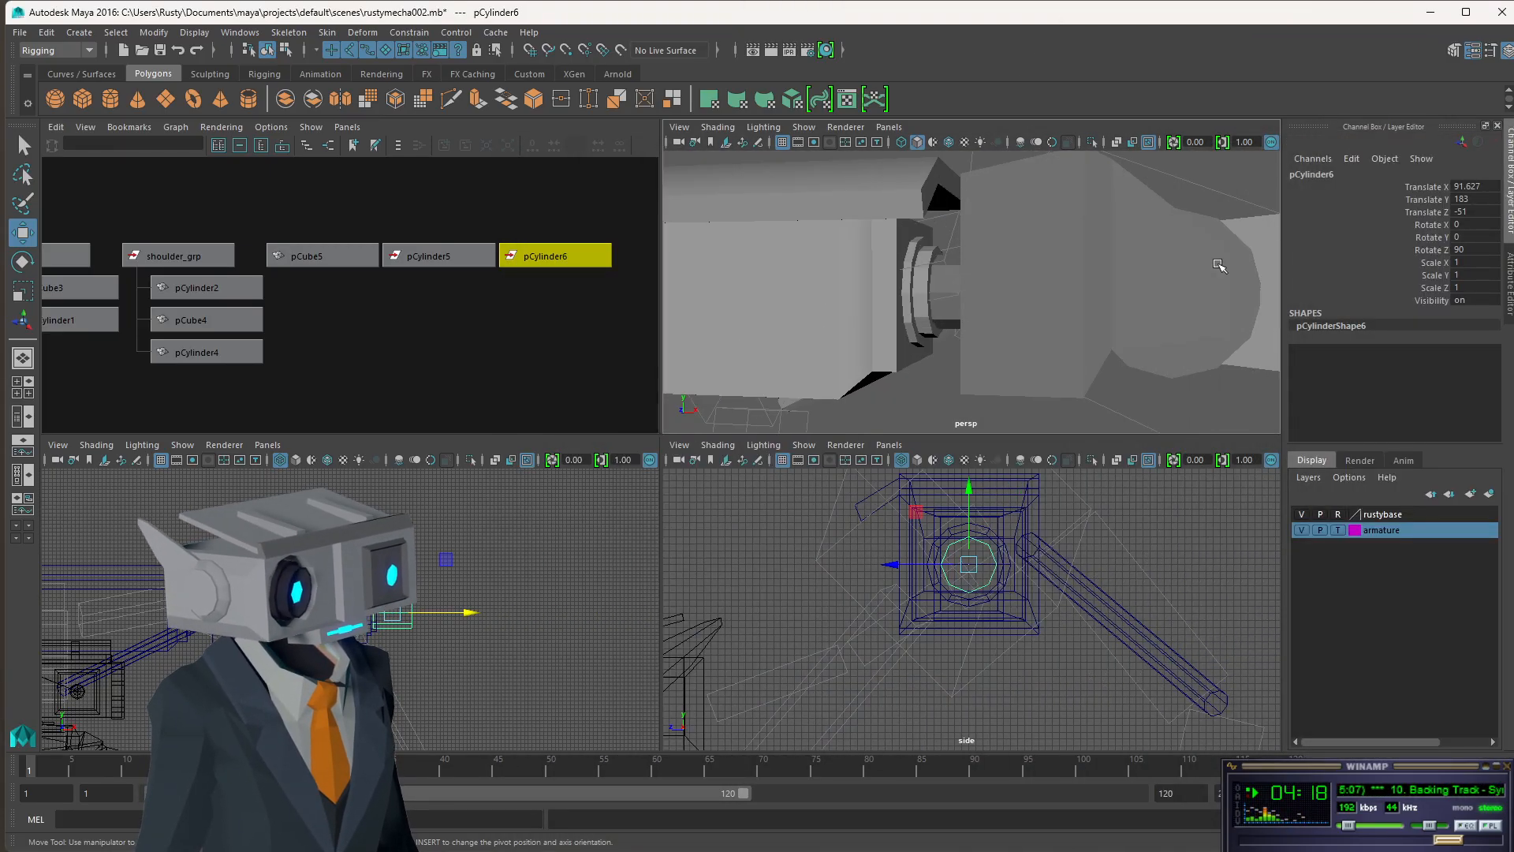
{"action": "scroll", "coordinate": [1215, 260], "scroll_direction": "down", "scroll_amount": 3}
{"action": "middle_click_drag", "start_coordinate": [1215, 259], "coordinate": [1095, 255], "text": "alt"}
{"action": "left_click_drag", "start_coordinate": [1096, 255], "coordinate": [968, 291], "text": "alt"}
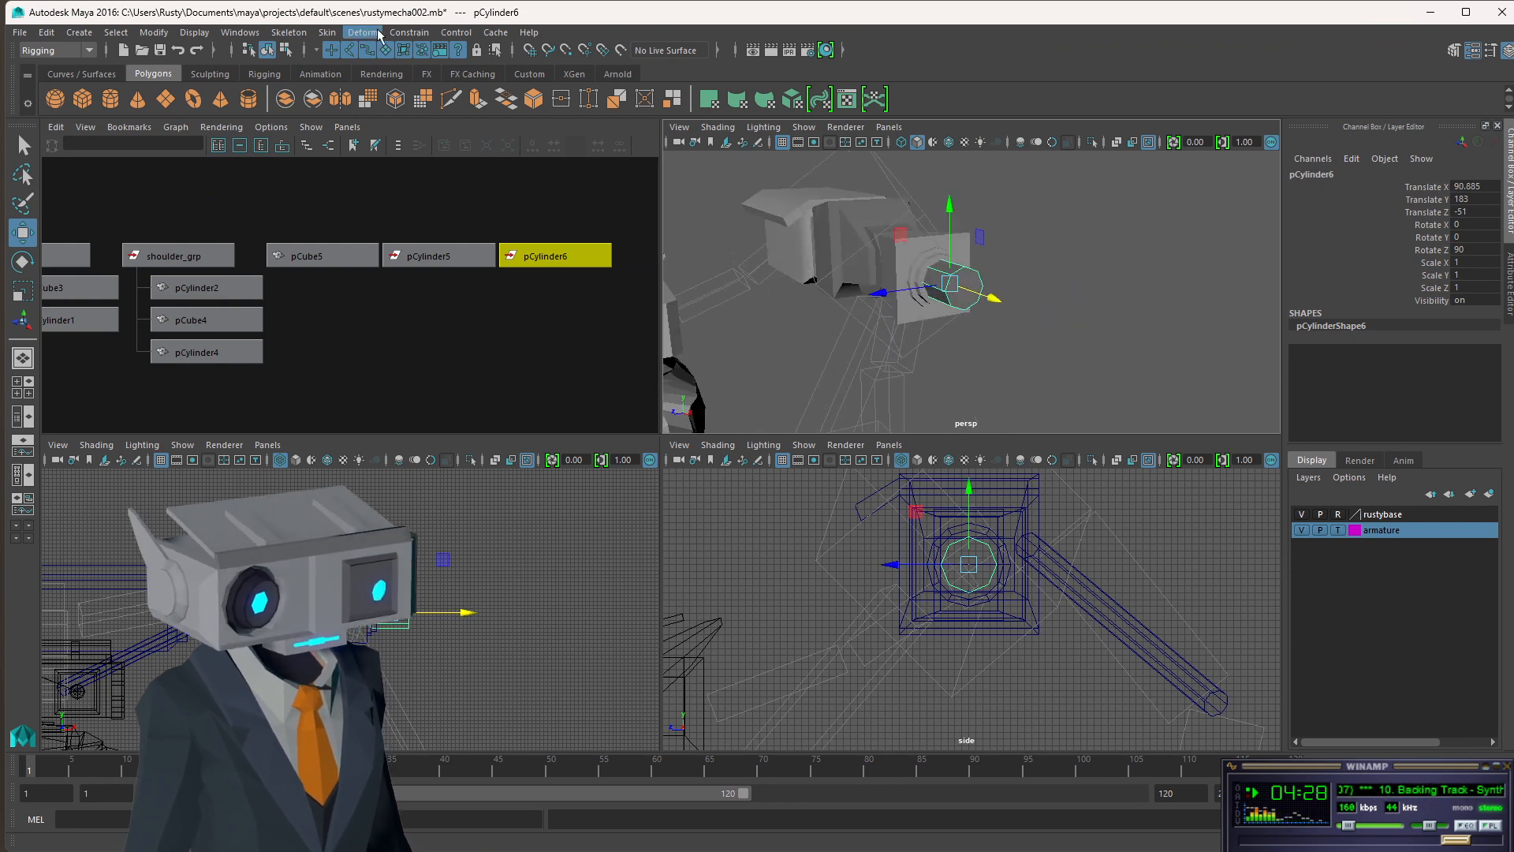
- Move the newly duplicated cylinder slightly outward along X to Translate X 92.002
{"action": "key", "text": "alt+Tab"}
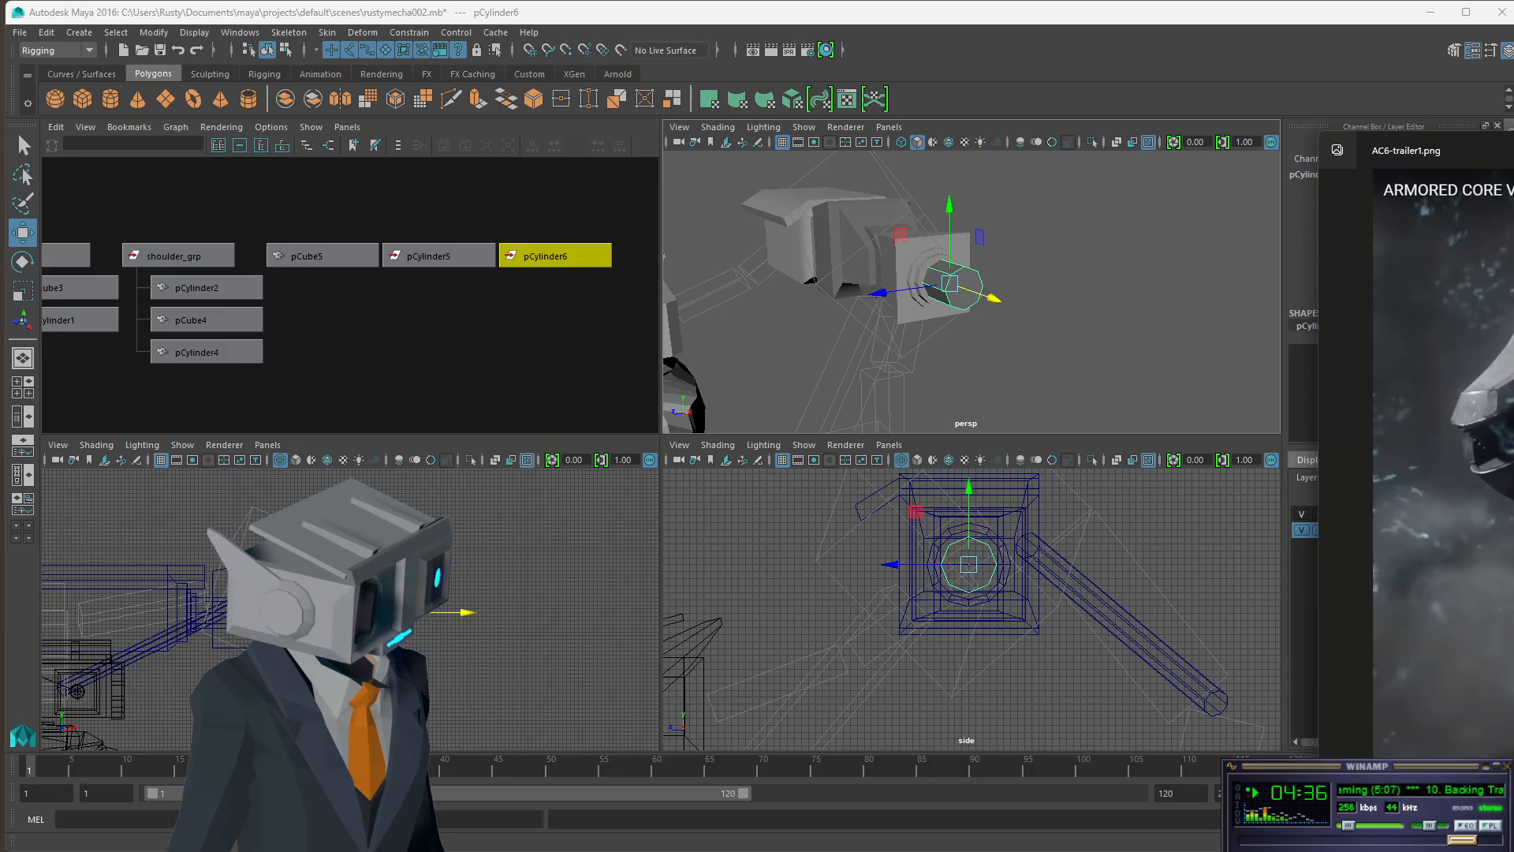
{"action": "scroll", "coordinate": [1018, 303], "scroll_direction": "up", "scroll_amount": 5}
{"action": "scroll", "coordinate": [1013, 300], "scroll_direction": "down", "scroll_amount": 2}
{"action": "left_click_drag", "start_coordinate": [920, 272], "coordinate": [996, 266], "text": "alt"}
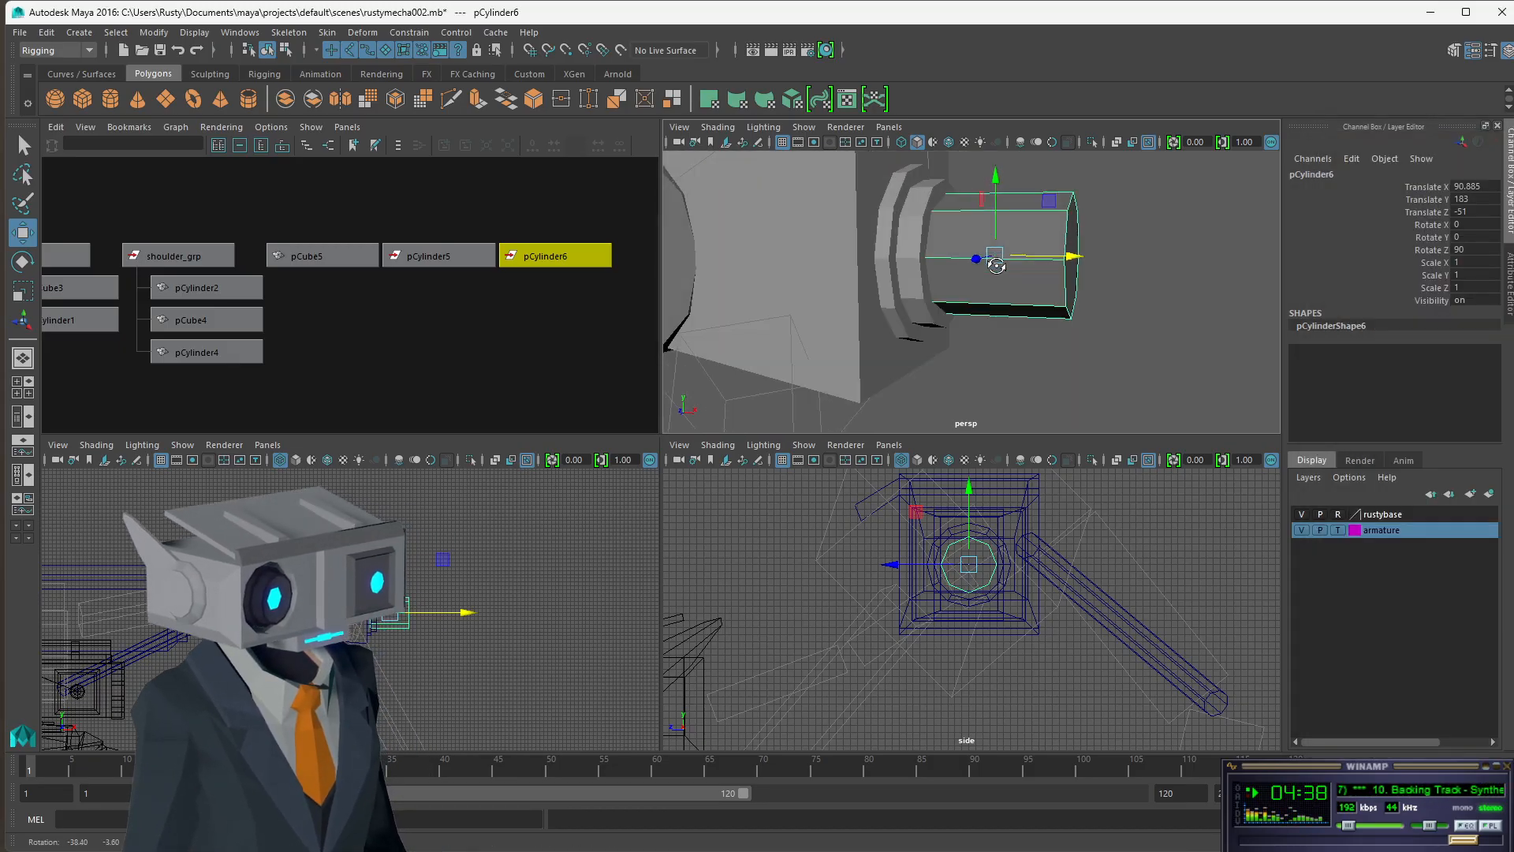
{"action": "scroll", "coordinate": [1001, 268], "scroll_direction": "down", "scroll_amount": 2}
{"action": "scroll", "coordinate": [1013, 272], "scroll_direction": "down", "scroll_amount": 5}
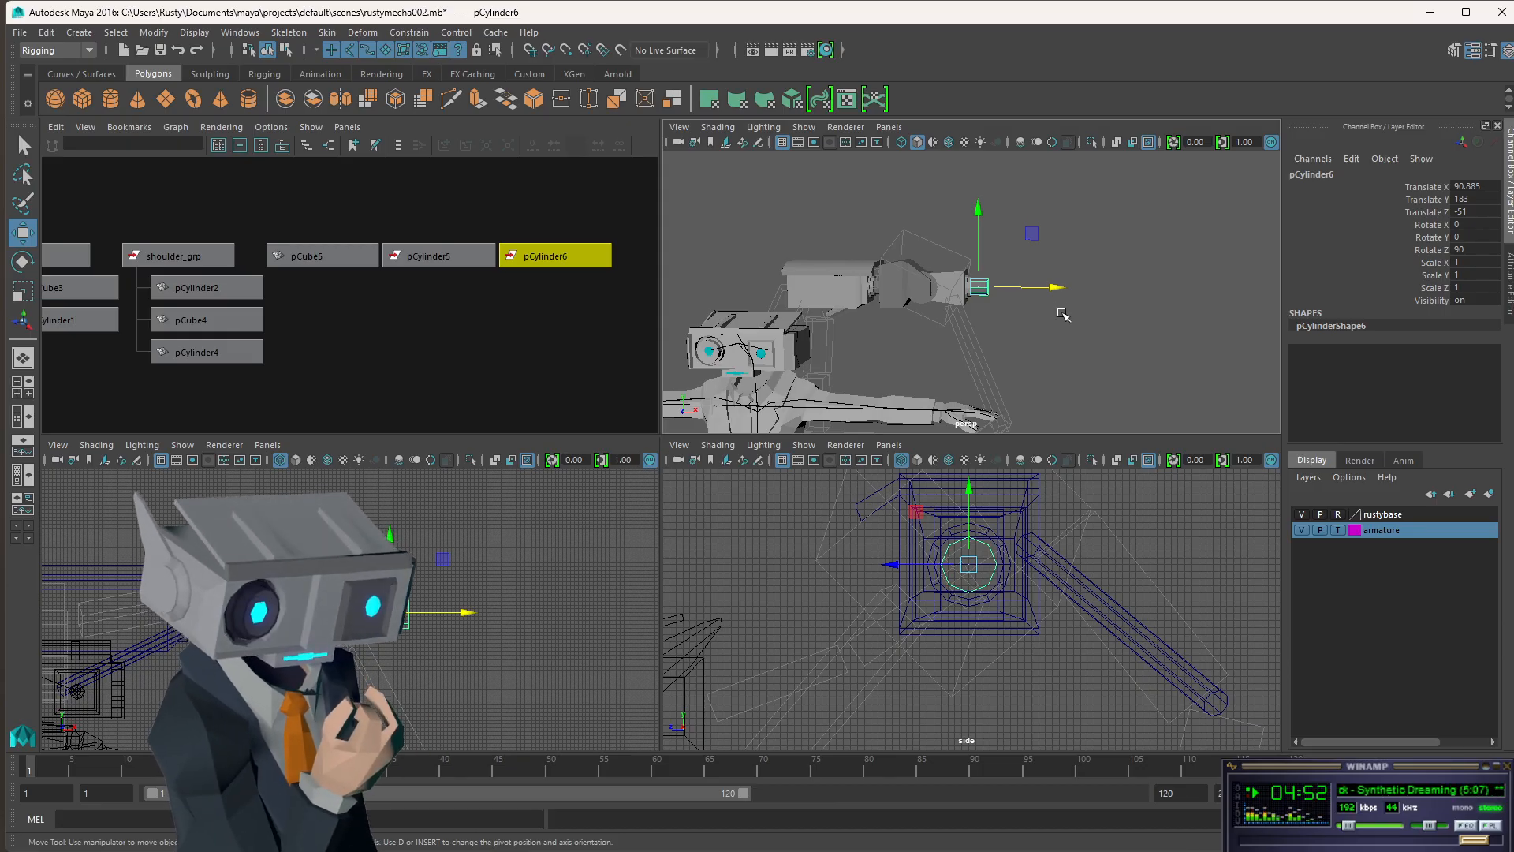
{"action": "left_click_drag", "start_coordinate": [1056, 287], "coordinate": [978, 295]}
{"action": "scroll", "coordinate": [1069, 295], "scroll_direction": "up", "scroll_amount": 5}
{"action": "scroll", "coordinate": [1069, 295], "scroll_direction": "down", "scroll_amount": 8}
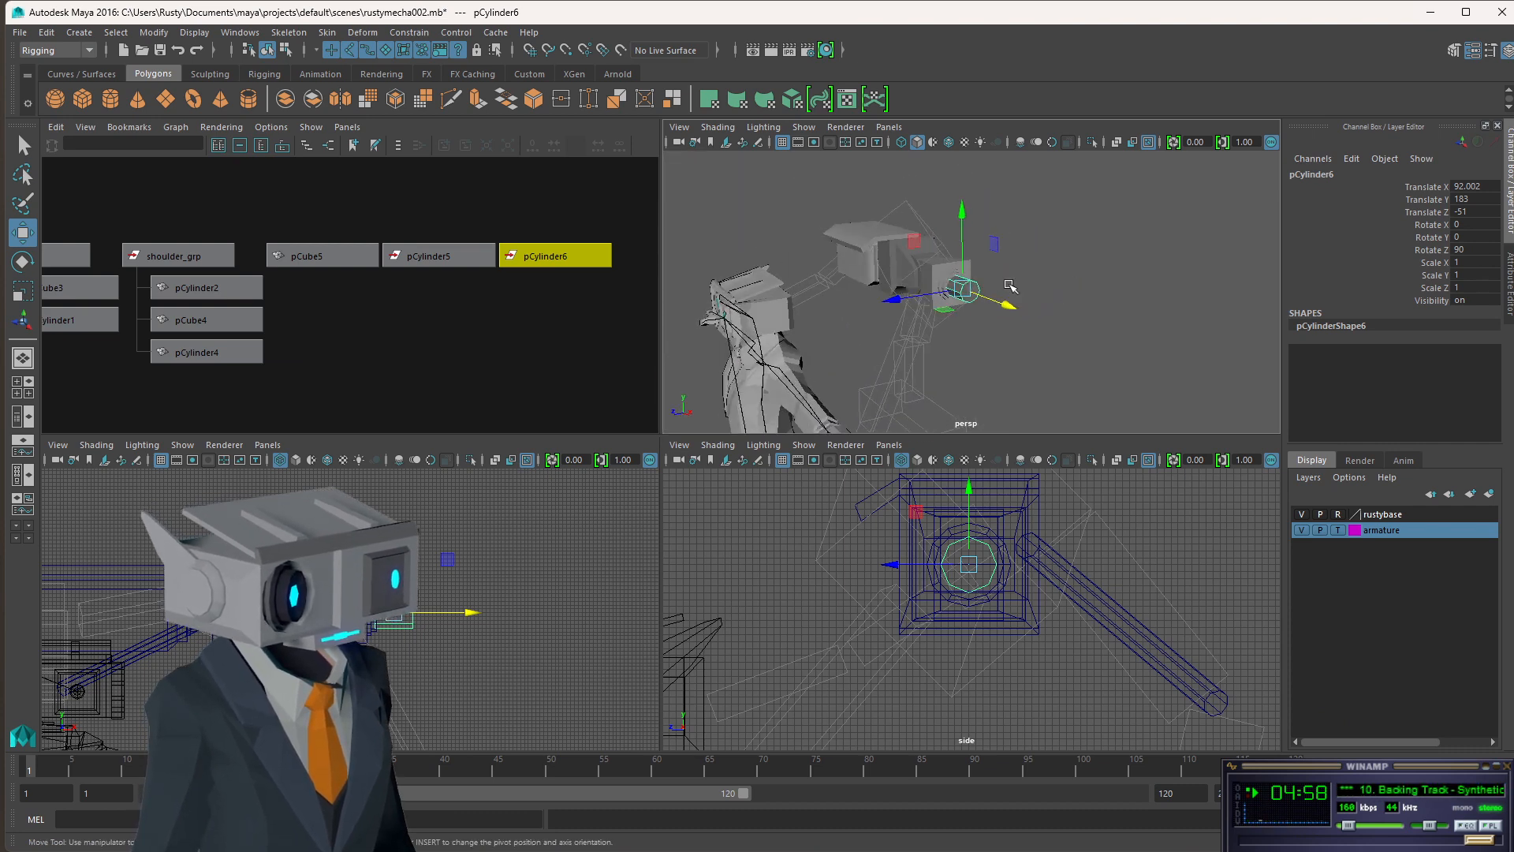
{"action": "left_click", "coordinate": [1048, 273]}
{"action": "left_click", "coordinate": [976, 293]}
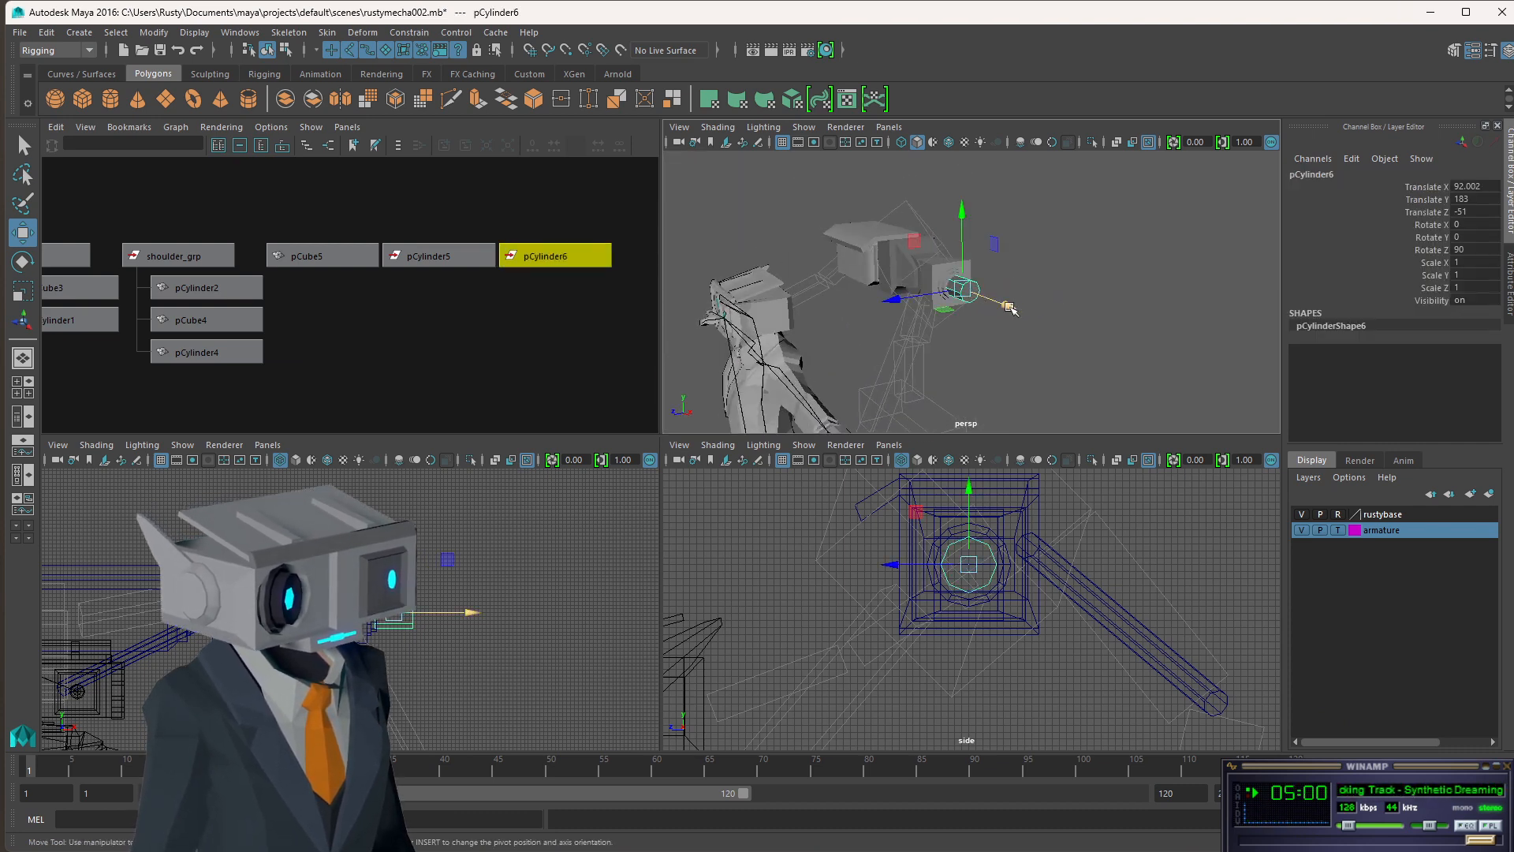
- Lengthen pCylinder6 by moving its outer end vertices outward along X in the front view, to about X 111.57
{"action": "key", "text": "r"}
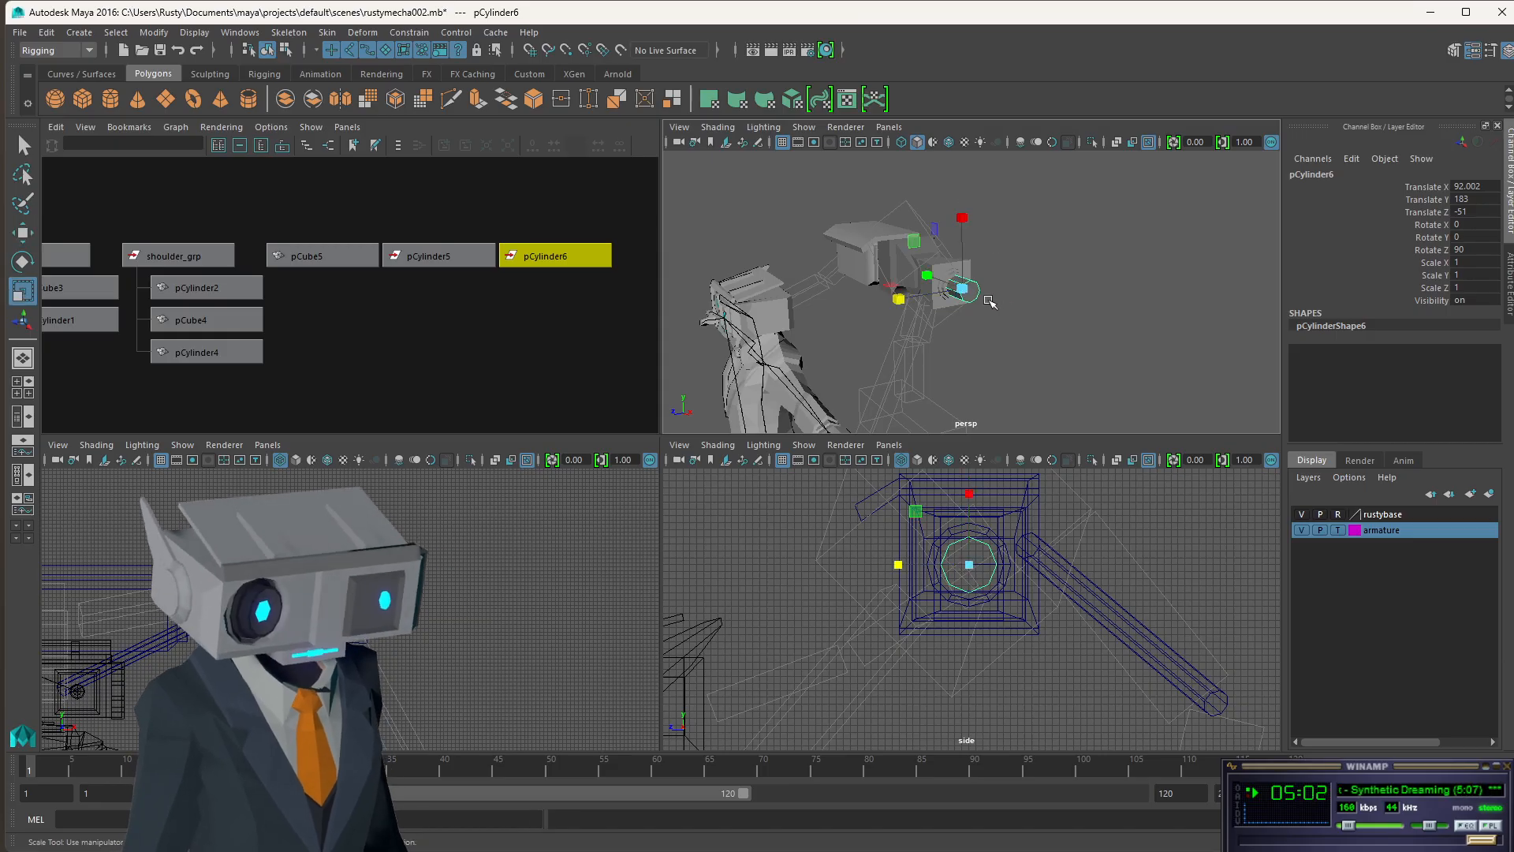
{"action": "key", "text": "f"}
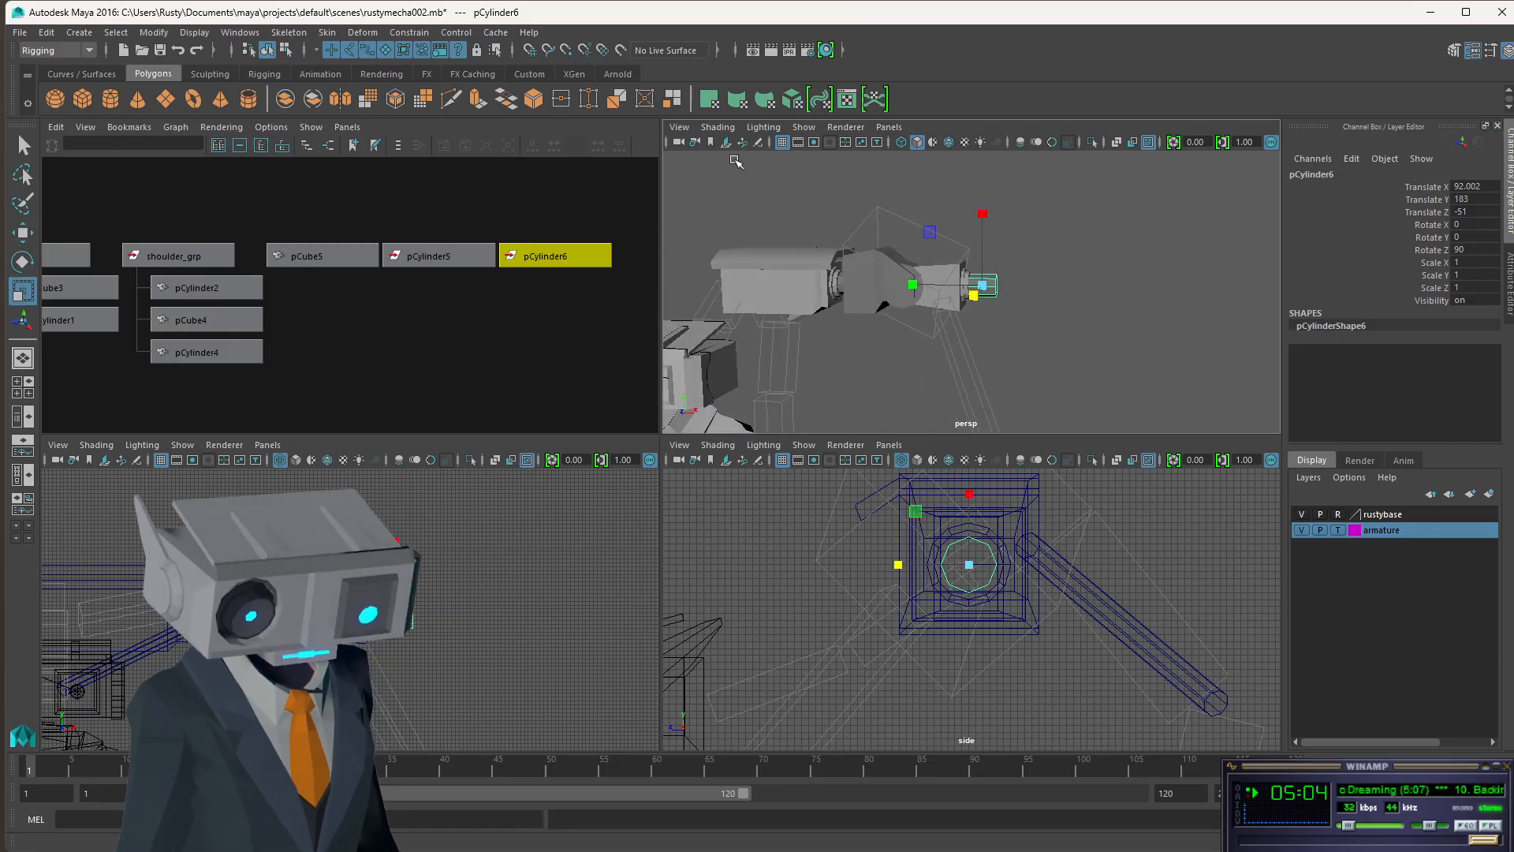
{"action": "key", "text": "w"}
{"action": "left_click", "coordinate": [289, 52]}
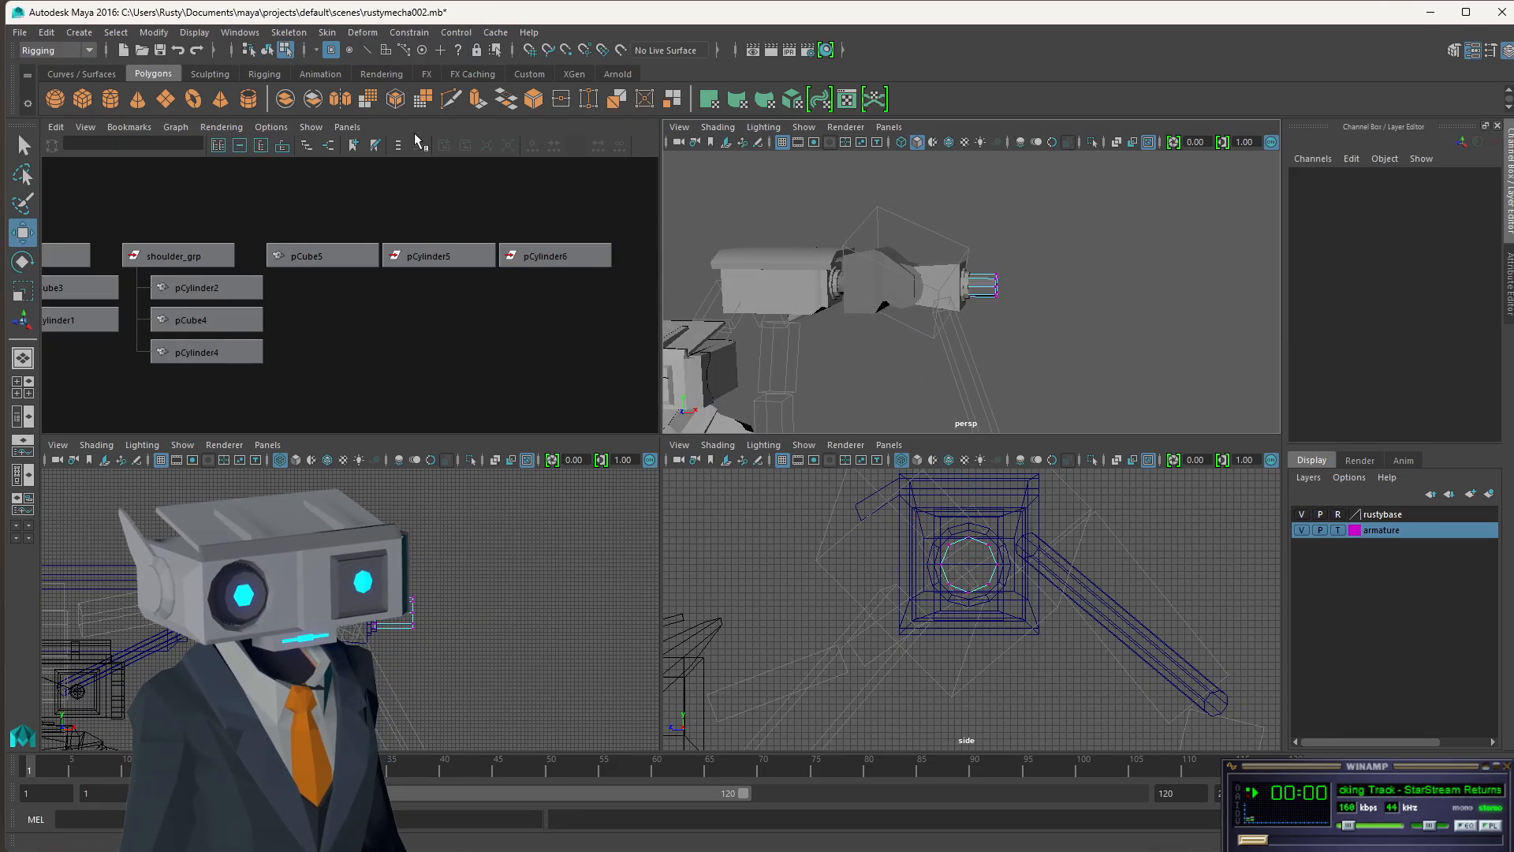
{"action": "scroll", "coordinate": [391, 646], "scroll_direction": "up", "scroll_amount": 7}
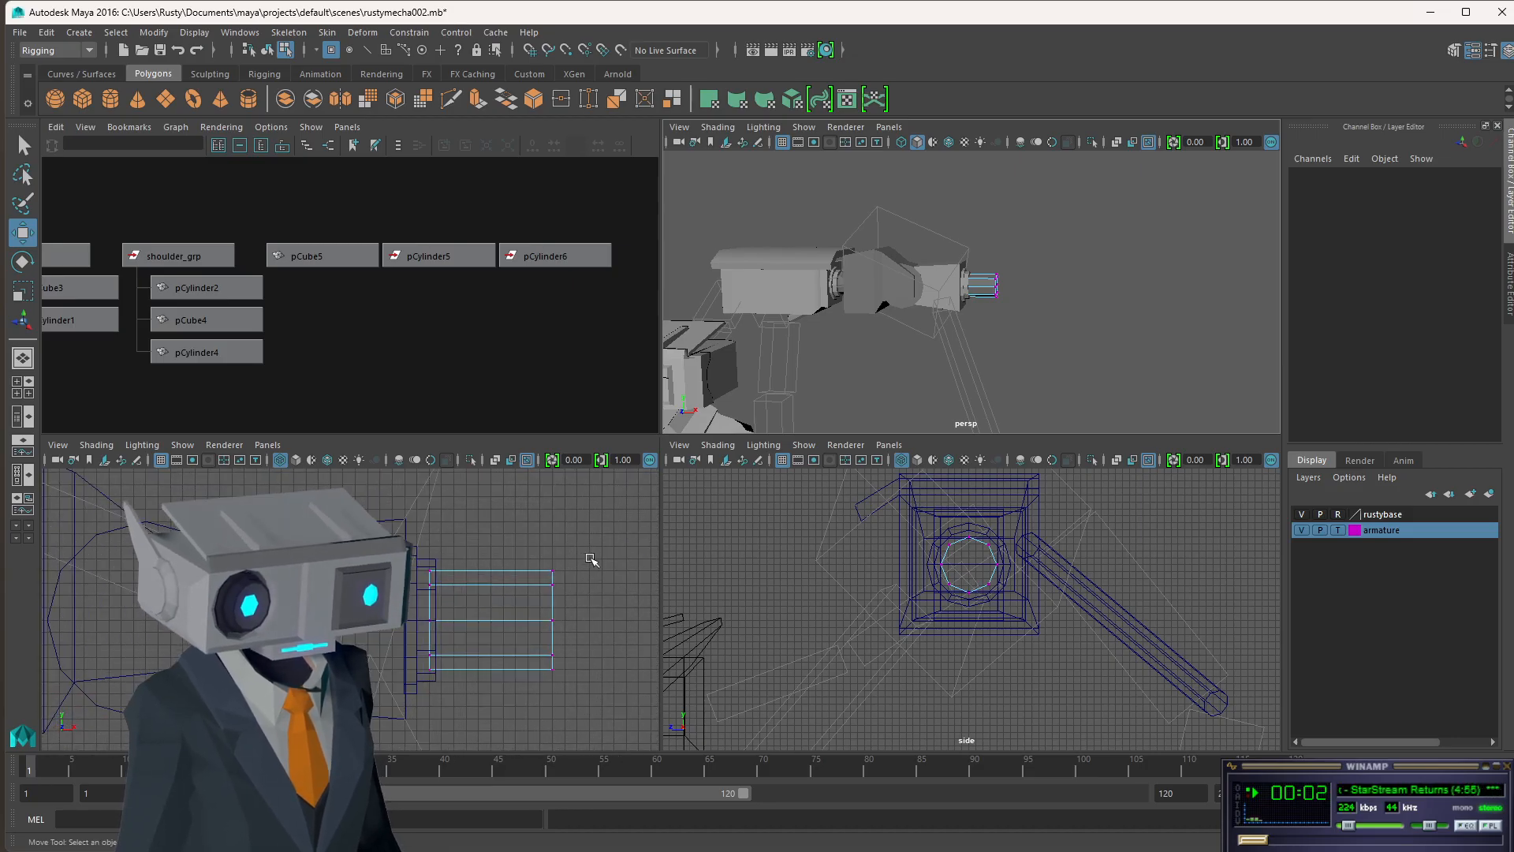
{"action": "key", "text": "space"}
{"action": "middle_click_drag", "start_coordinate": [1054, 513], "coordinate": [801, 446], "text": "alt"}
{"action": "left_click_drag", "start_coordinate": [888, 227], "coordinate": [701, 471]}
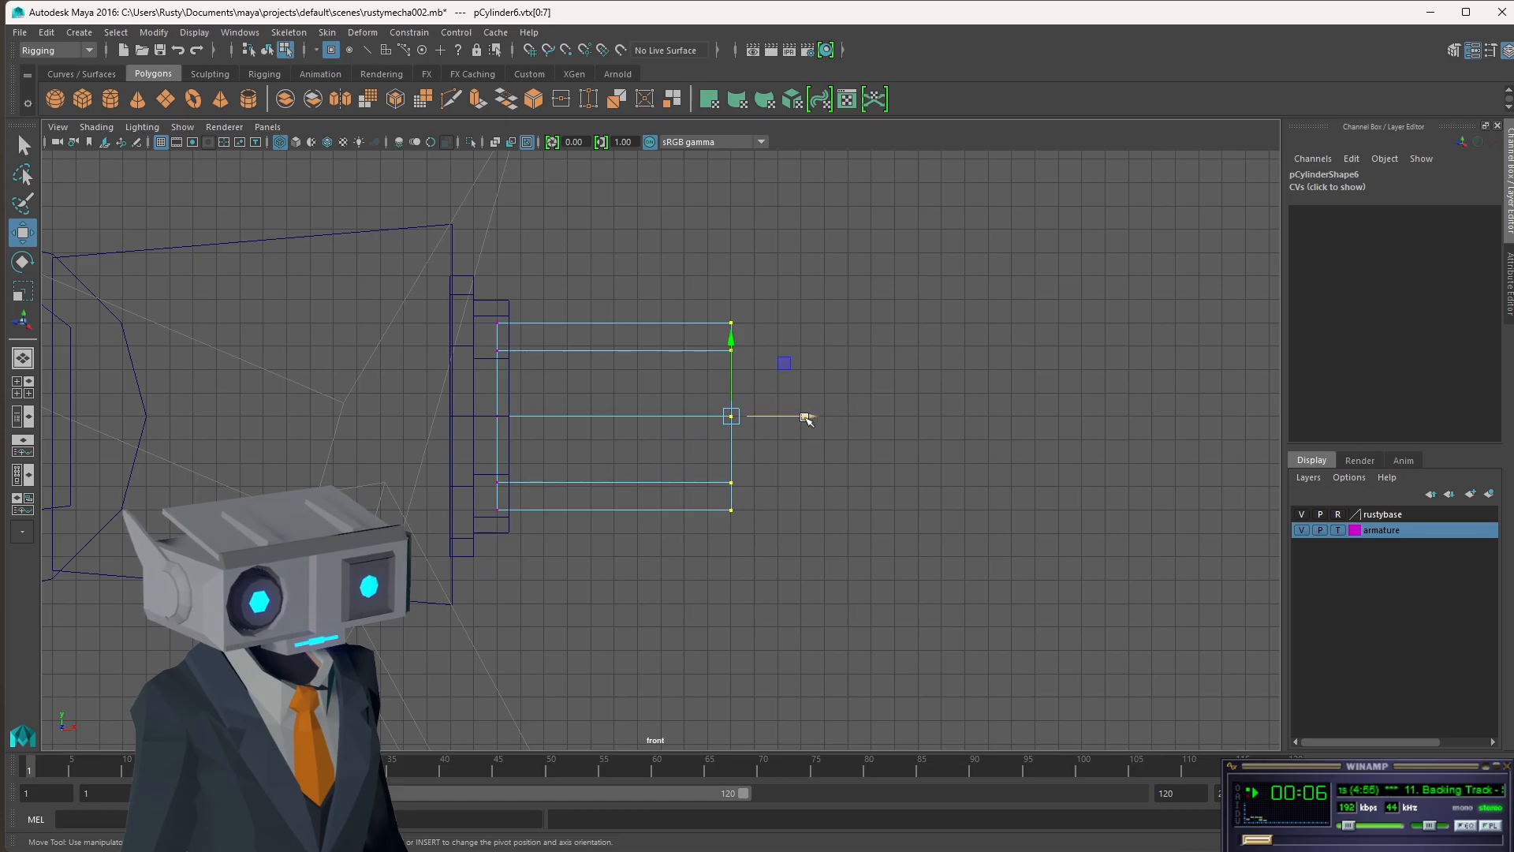
{"action": "left_click_drag", "start_coordinate": [807, 419], "coordinate": [1147, 416]}
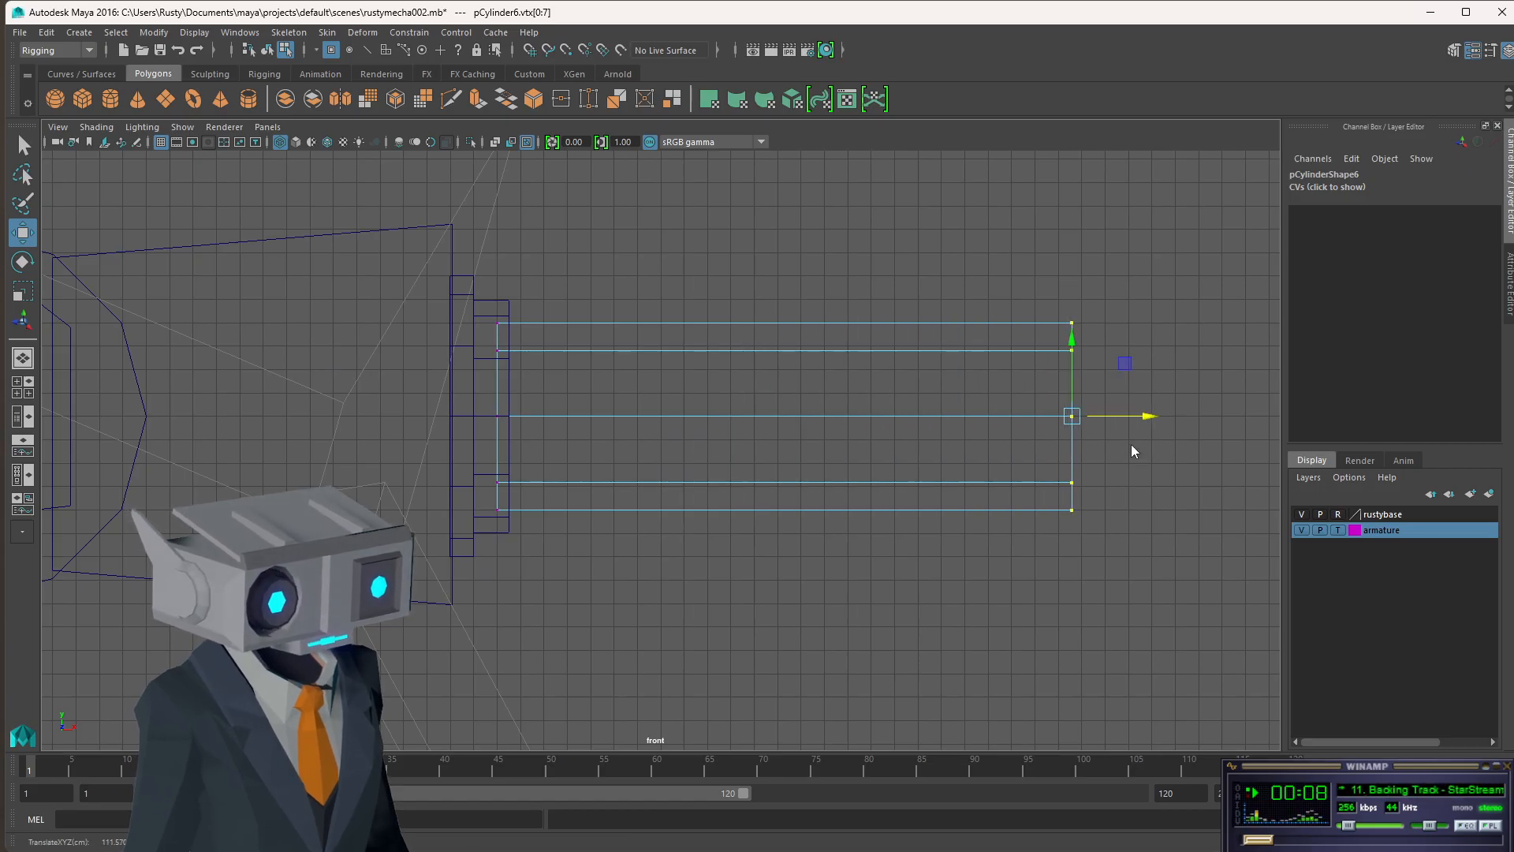
{"action": "key", "text": "space"}
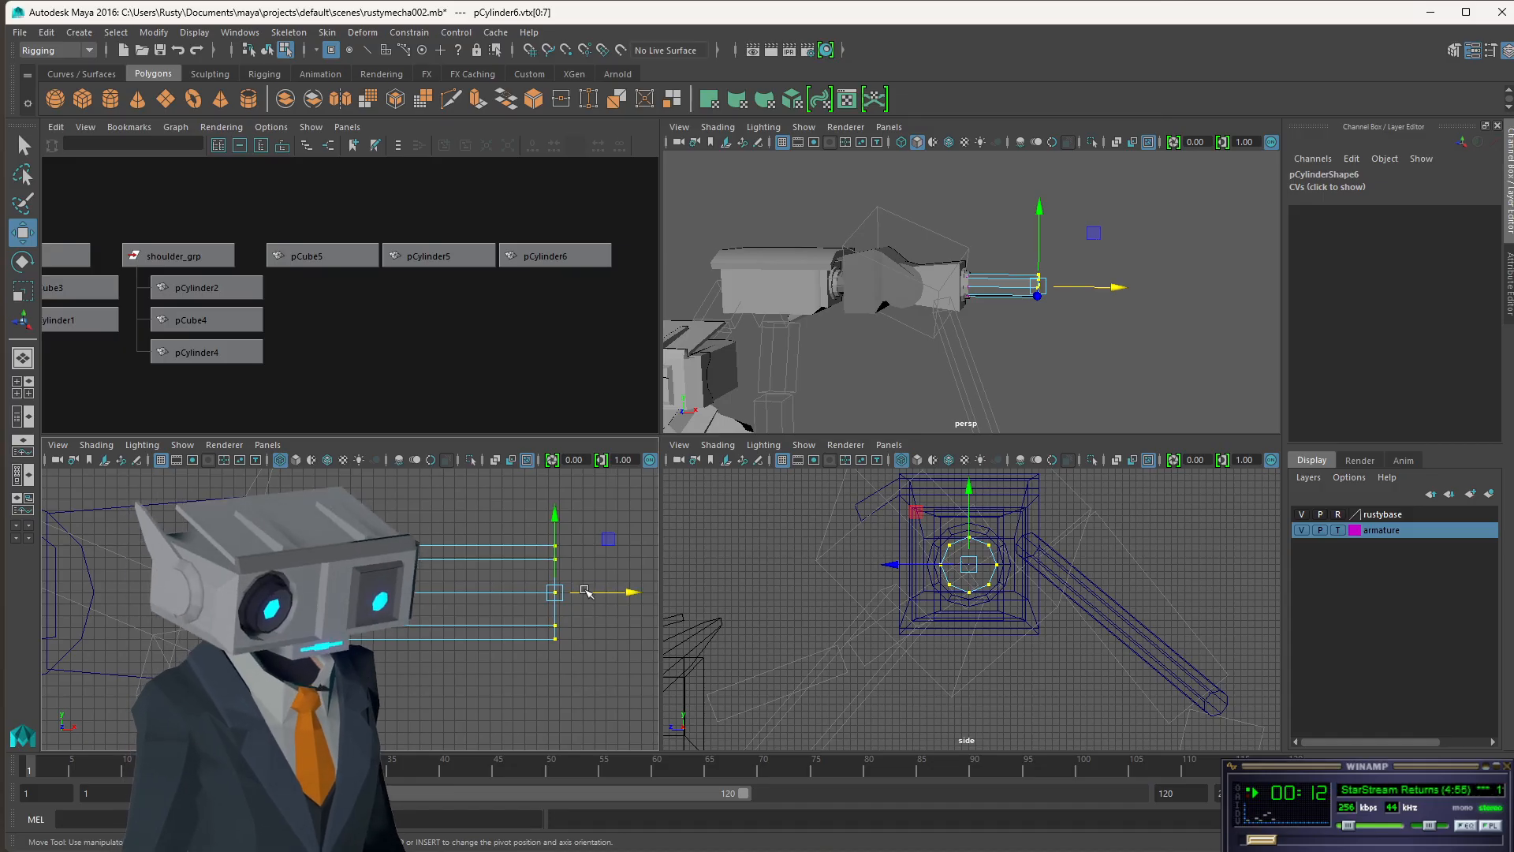
{"action": "left_click_drag", "start_coordinate": [1136, 313], "coordinate": [1038, 295], "text": "alt"}
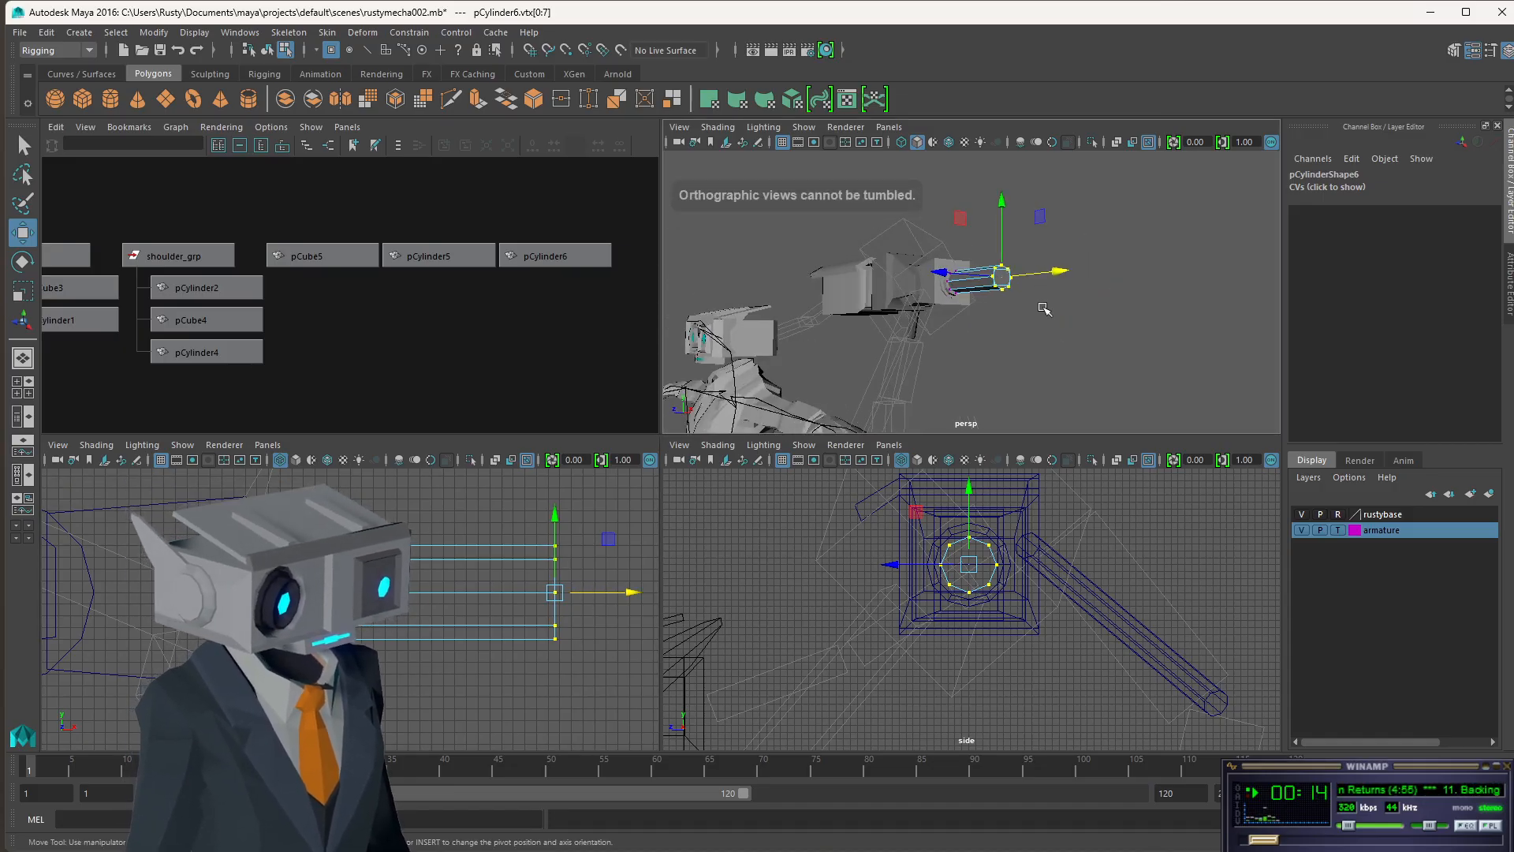
- Extrude the cylinder's outer end cap face with Local Translate Z about 6.122 and Thickness 4
{"action": "left_click", "coordinate": [1042, 308]}
{"action": "left_click", "coordinate": [386, 50]}
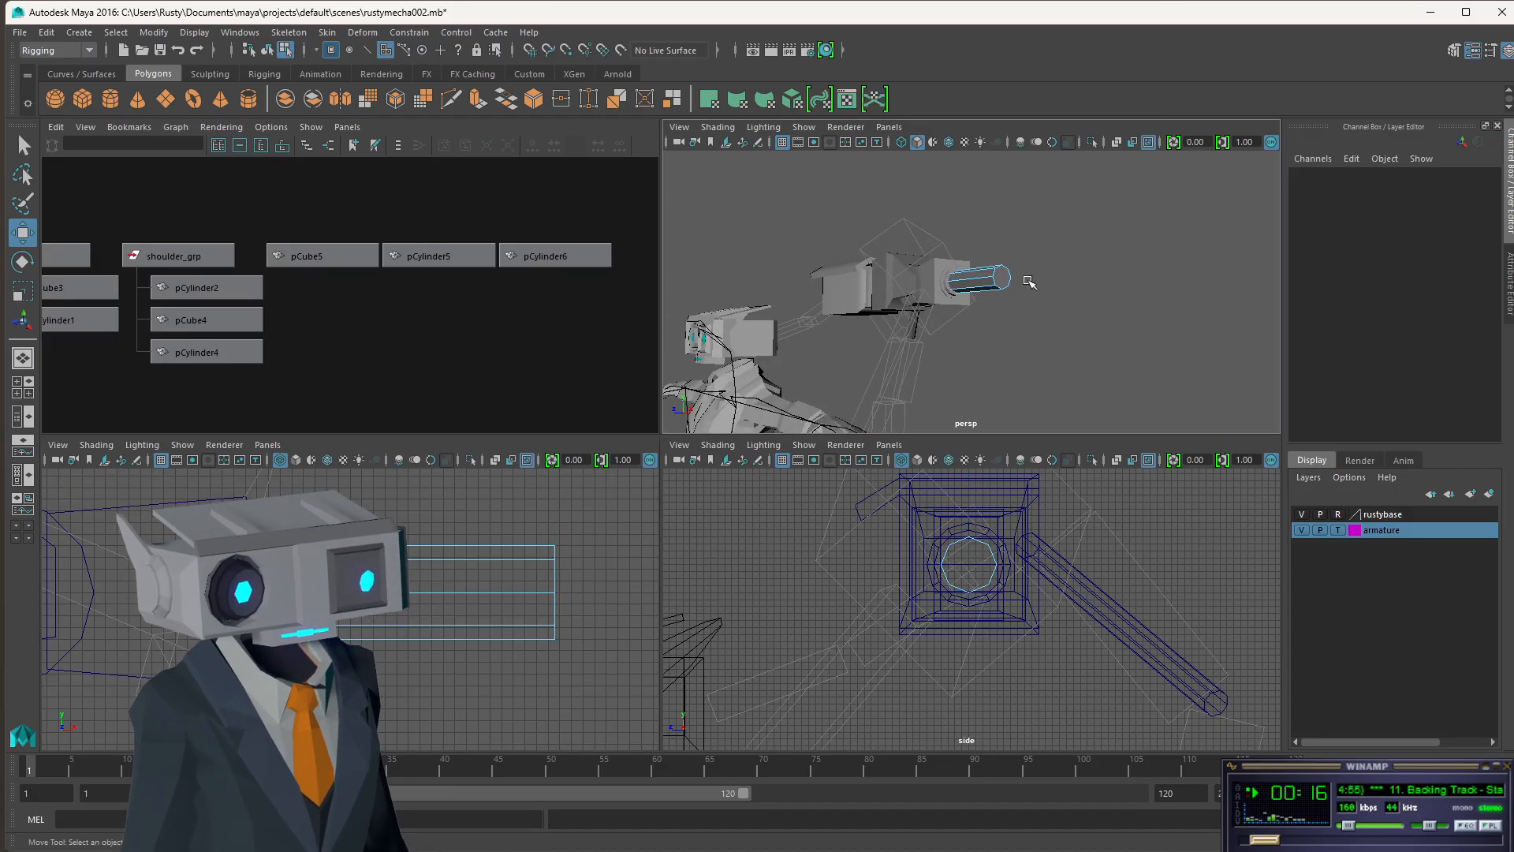
{"action": "left_click", "coordinate": [1002, 276]}
{"action": "key", "text": "ctrl+e"}
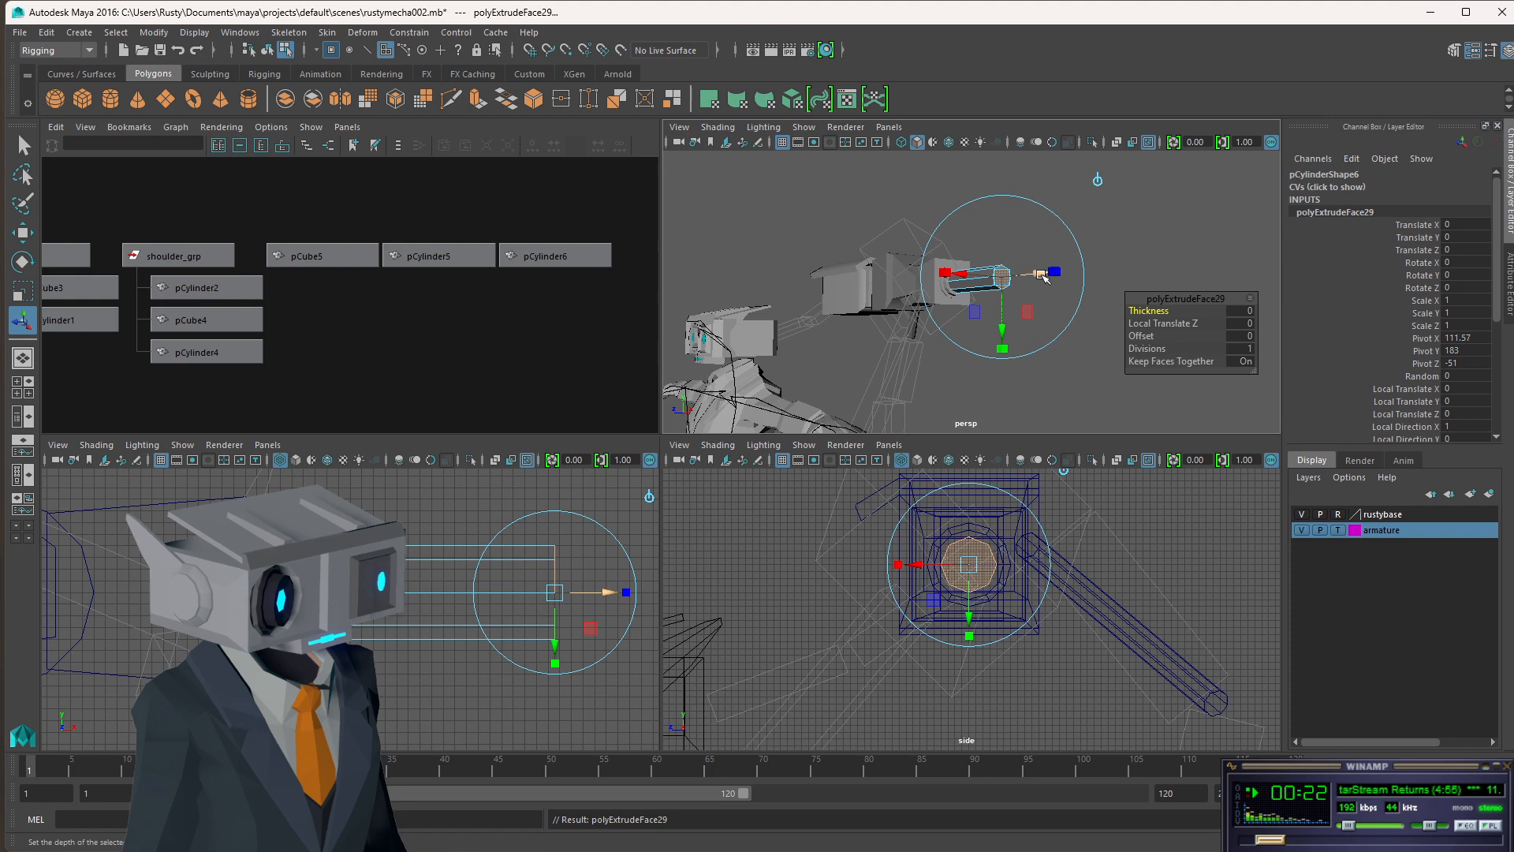
{"action": "left_click_drag", "start_coordinate": [1043, 274], "coordinate": [1197, 311]}
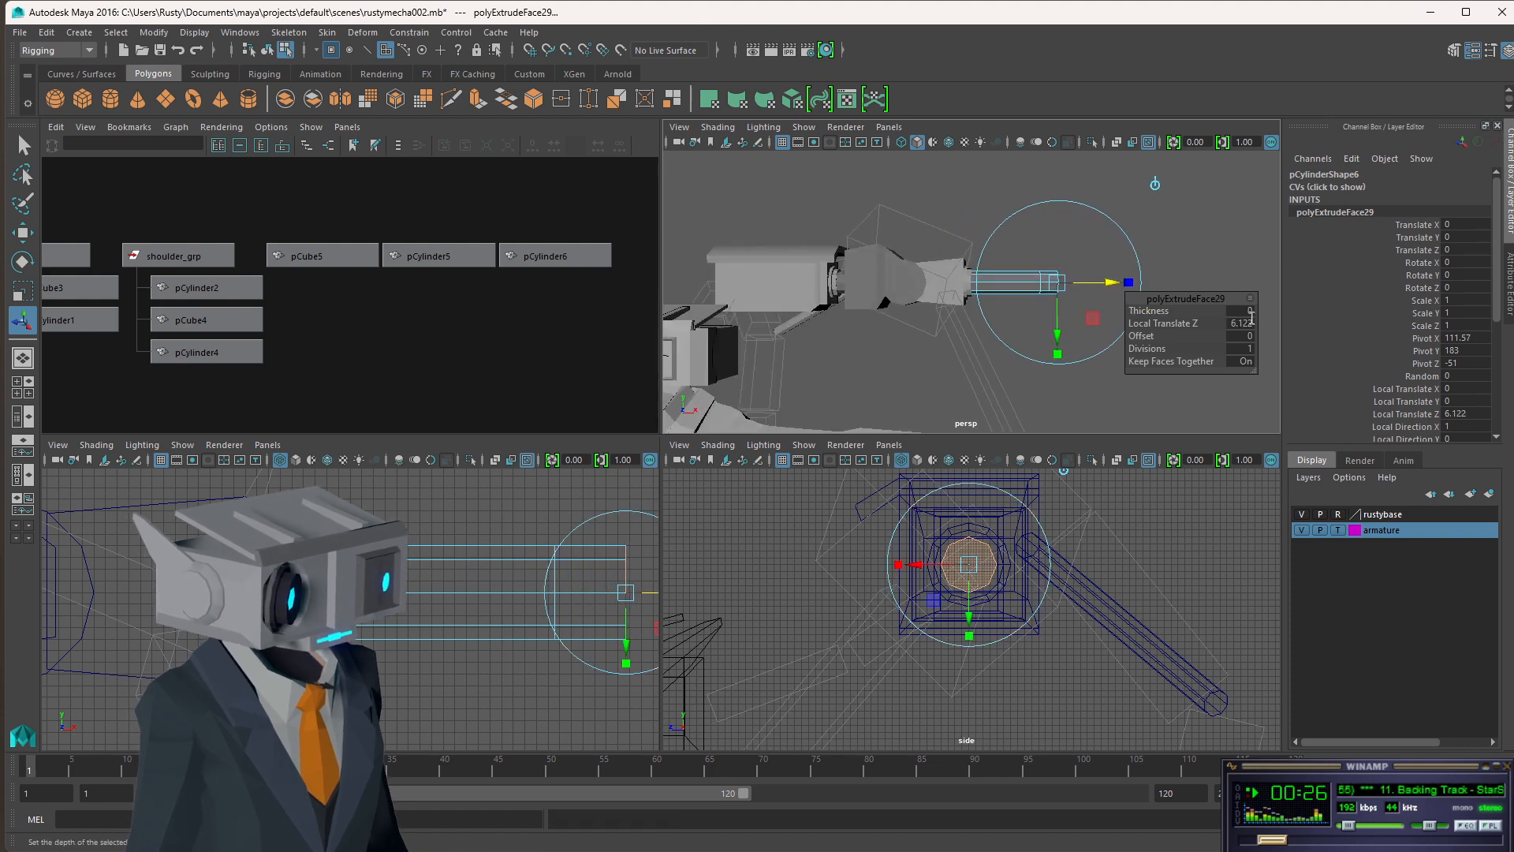
{"action": "left_click", "coordinate": [1241, 316]}
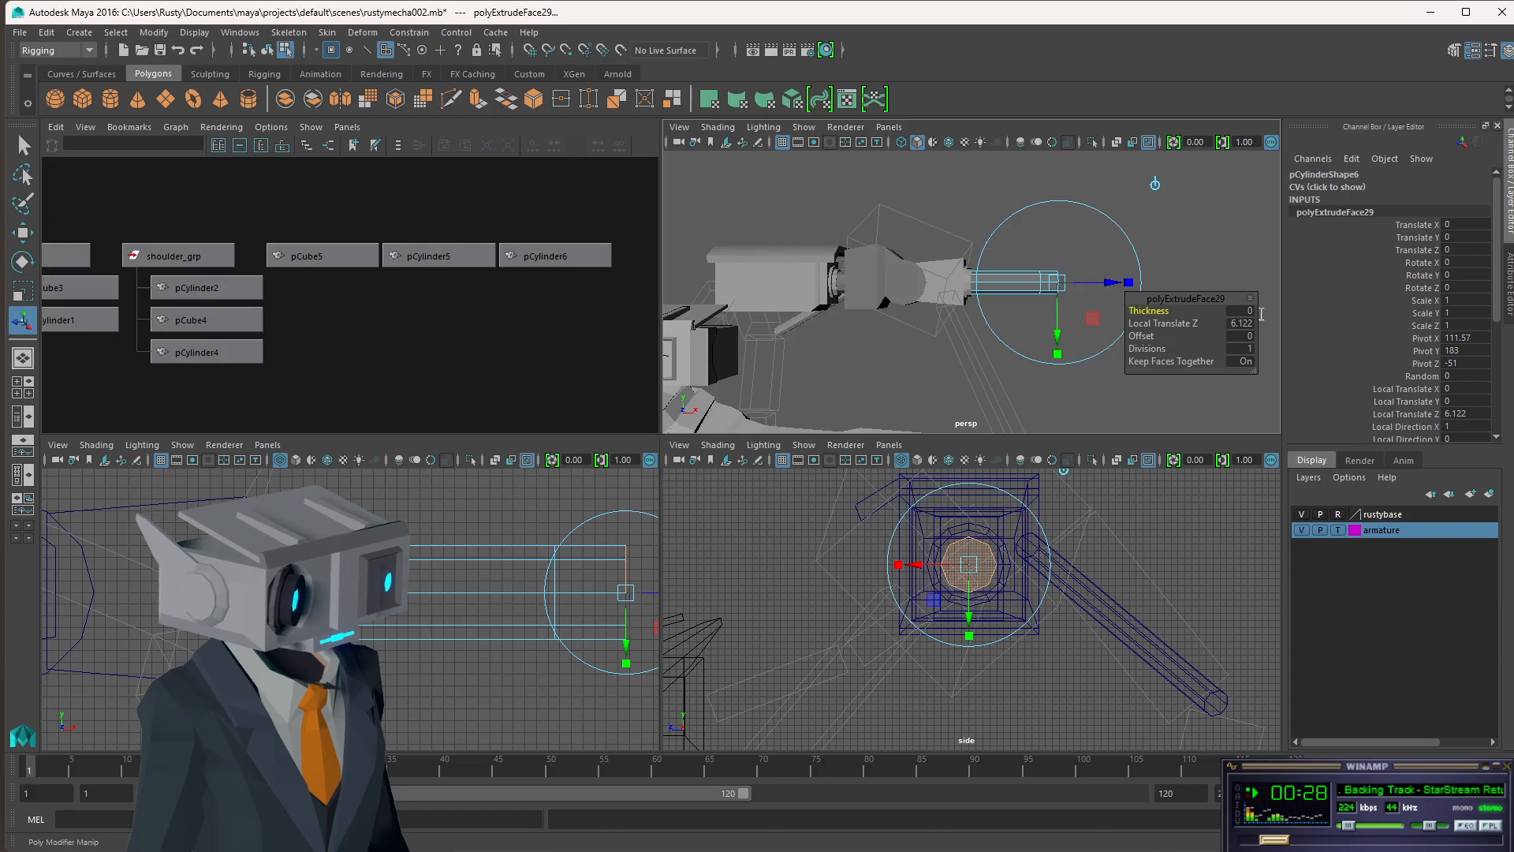
{"action": "left_click", "coordinate": [1251, 311]}
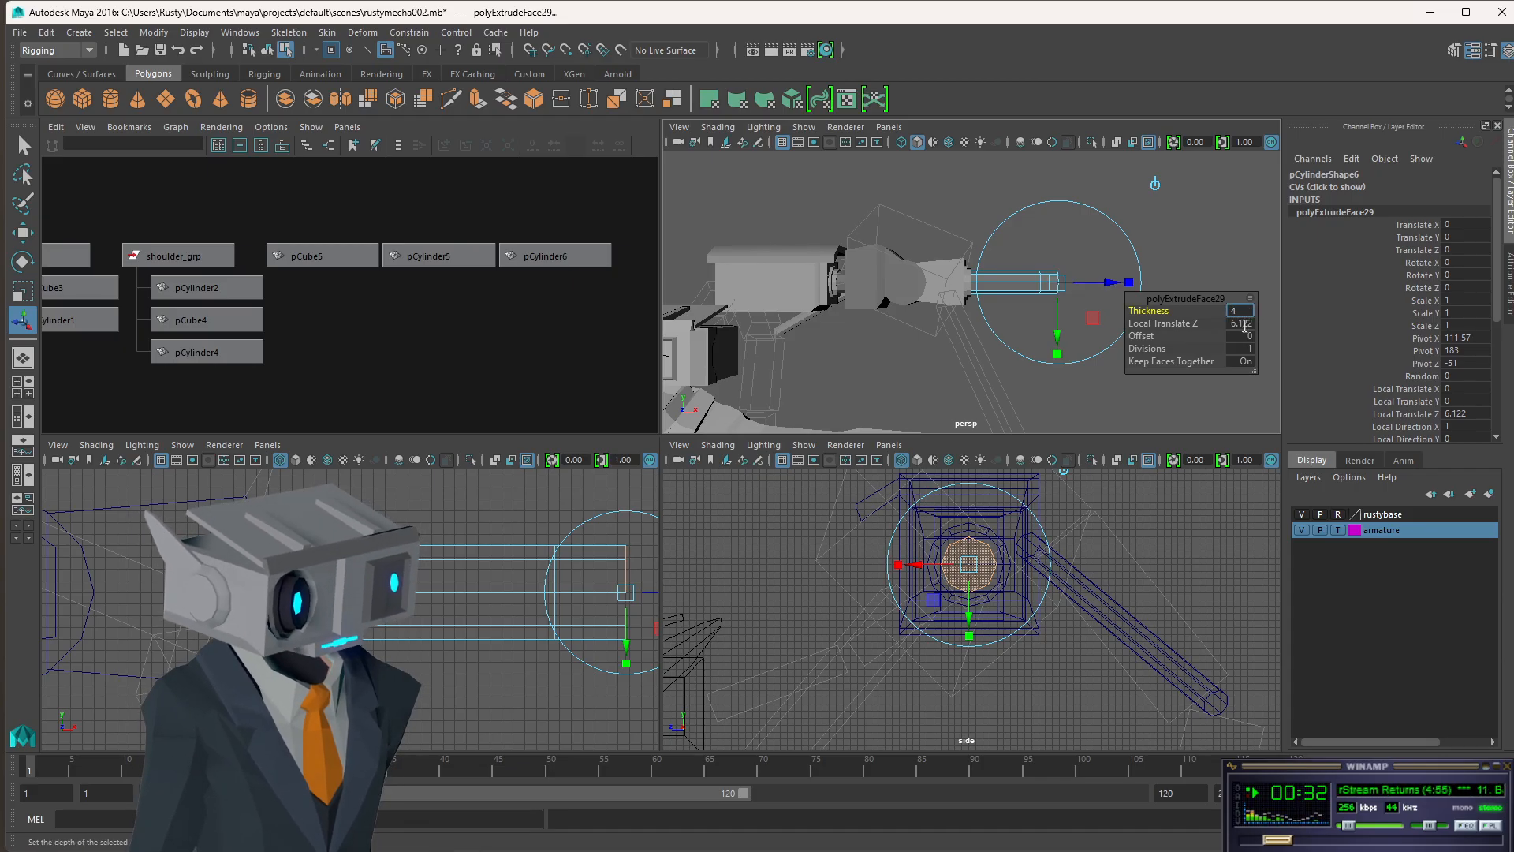
- Try tapering the extruded cylinder end with an Offset of 2, and reset the Offset to 0
{"action": "left_click", "coordinate": [1243, 336]}
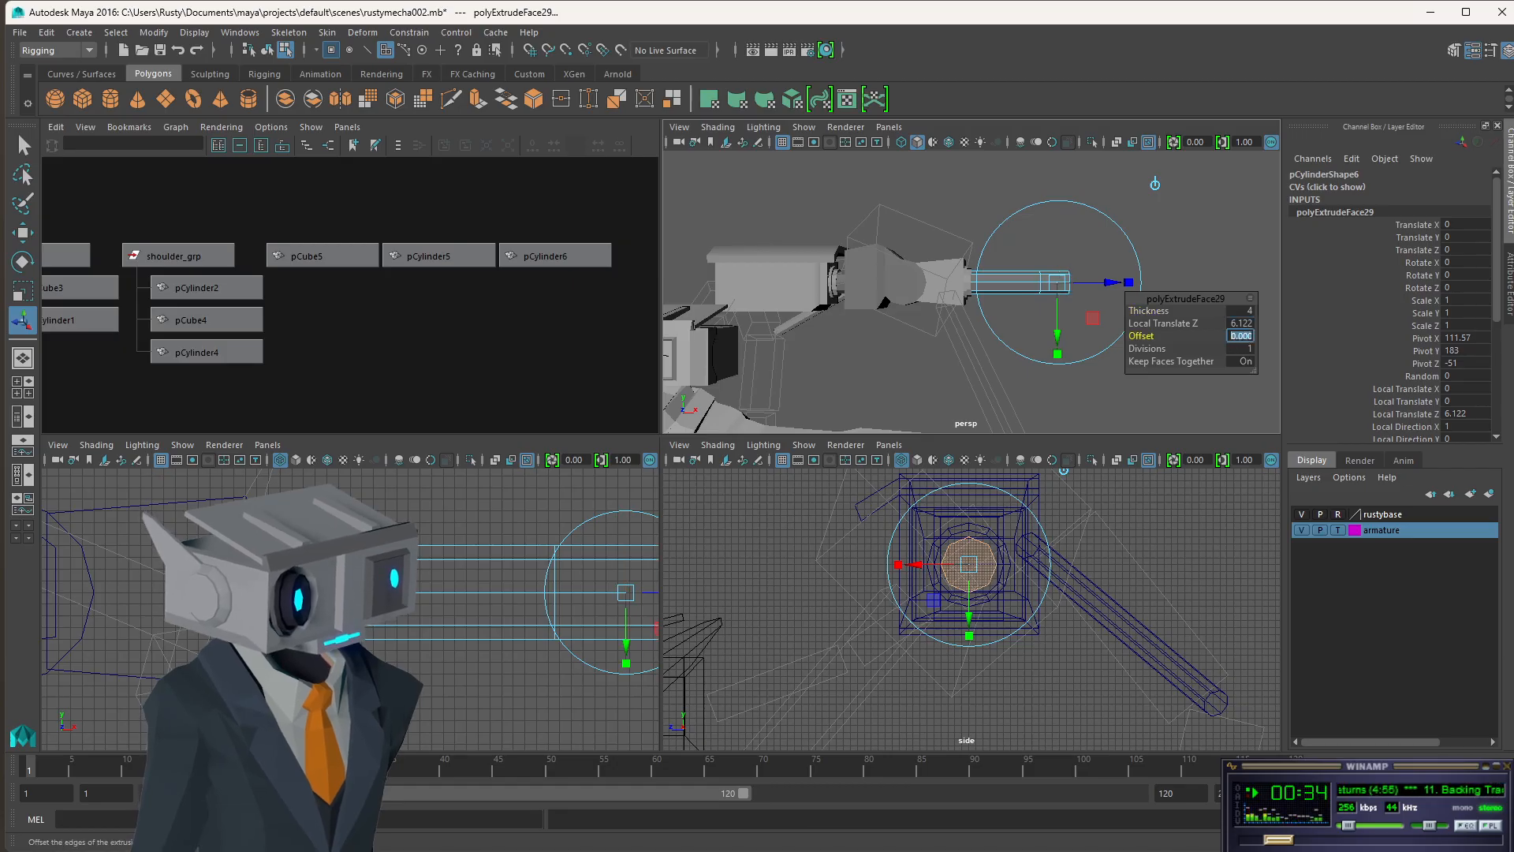
{"action": "scroll", "coordinate": [1133, 280], "scroll_direction": "up", "scroll_amount": 5}
{"action": "scroll", "coordinate": [1128, 292], "scroll_direction": "down", "scroll_amount": 2}
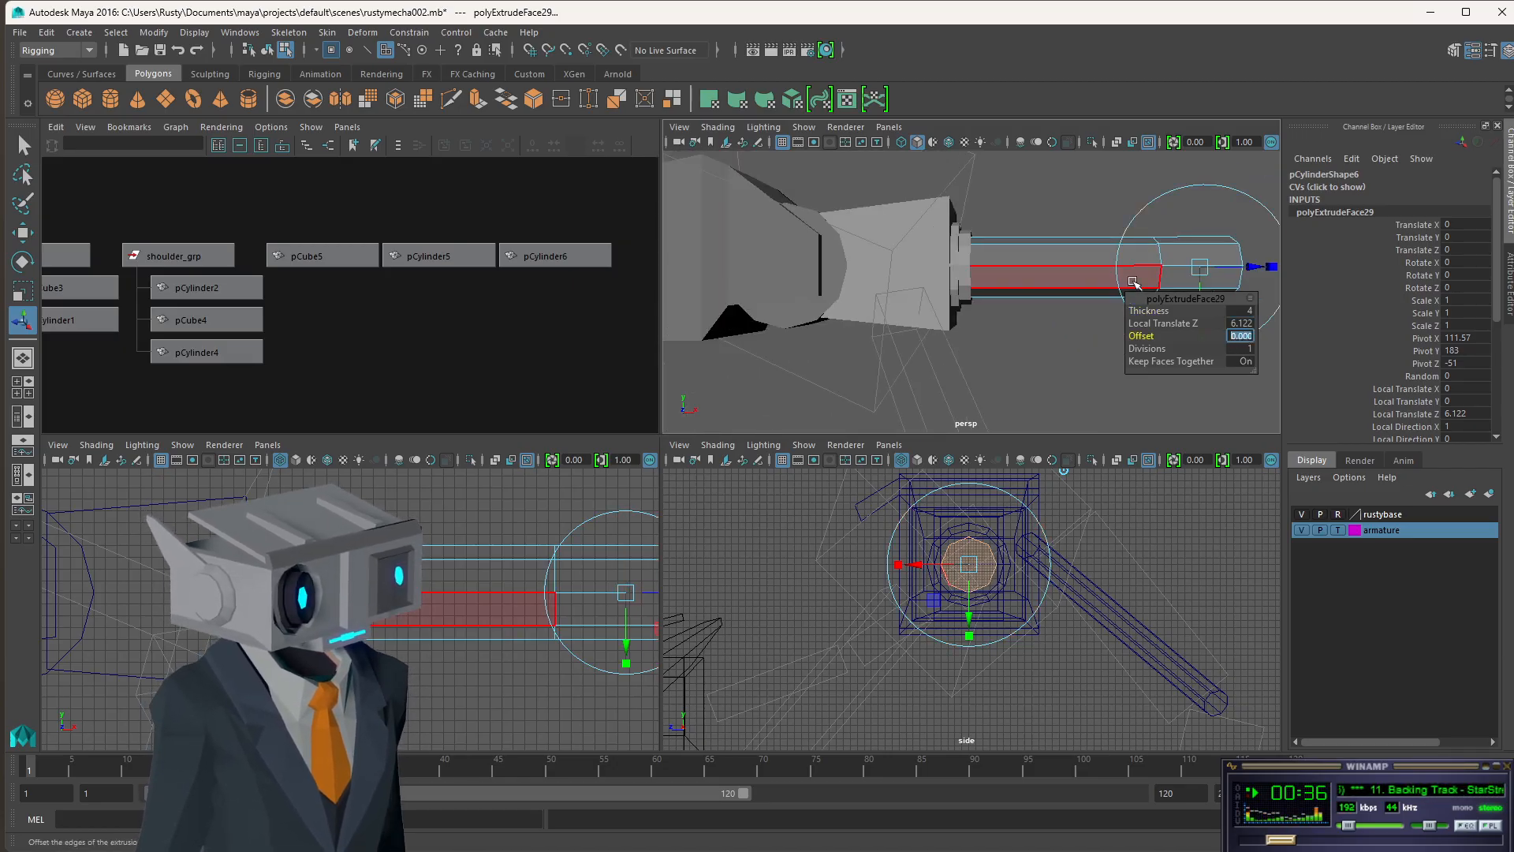
{"action": "middle_click_drag", "start_coordinate": [1238, 235], "coordinate": [986, 250], "text": "alt"}
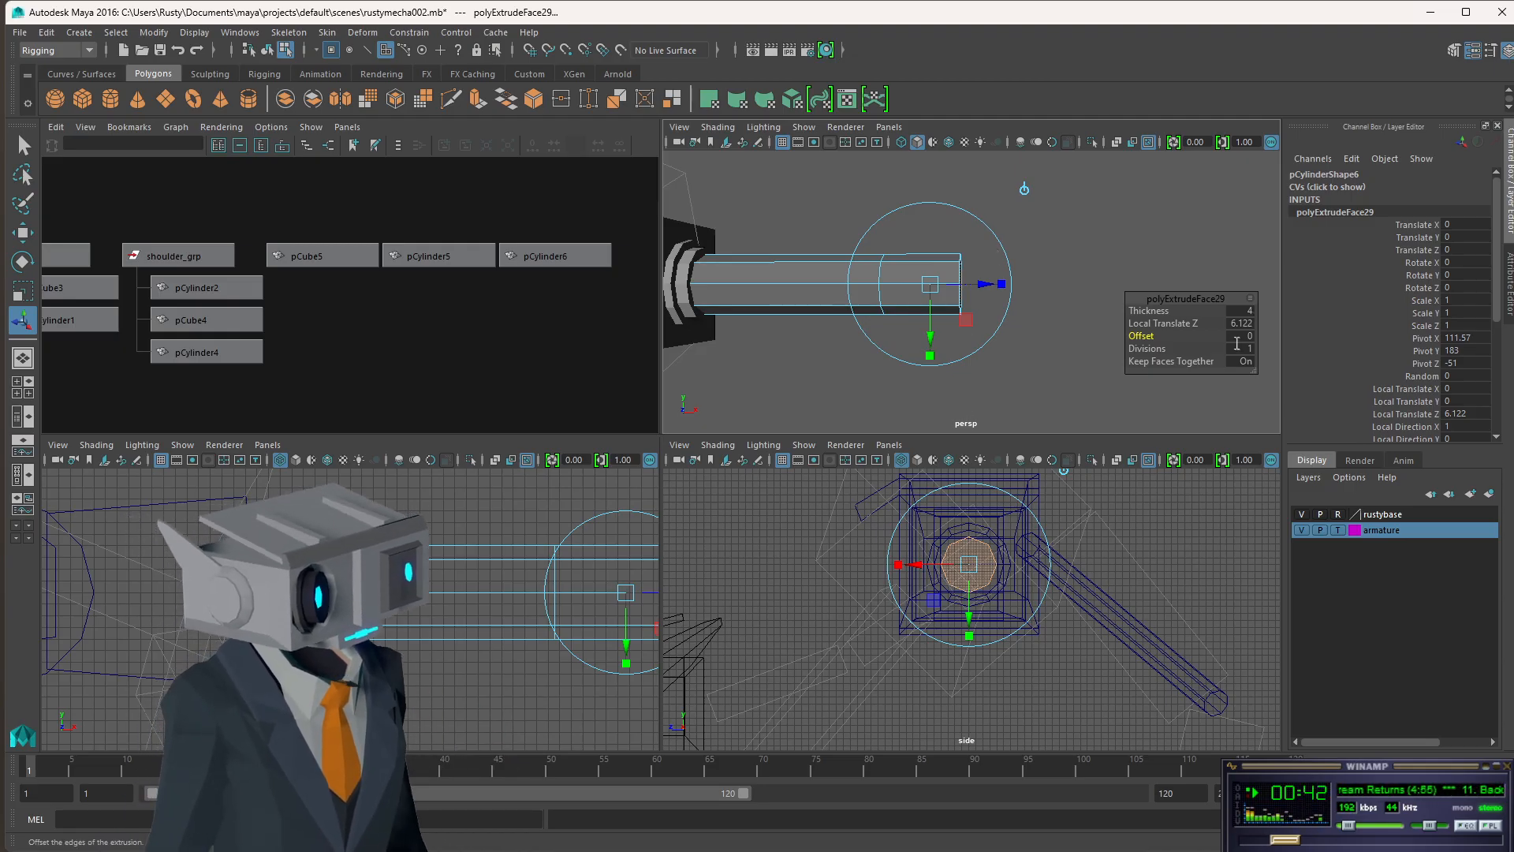
{"action": "left_click", "coordinate": [1246, 337]}
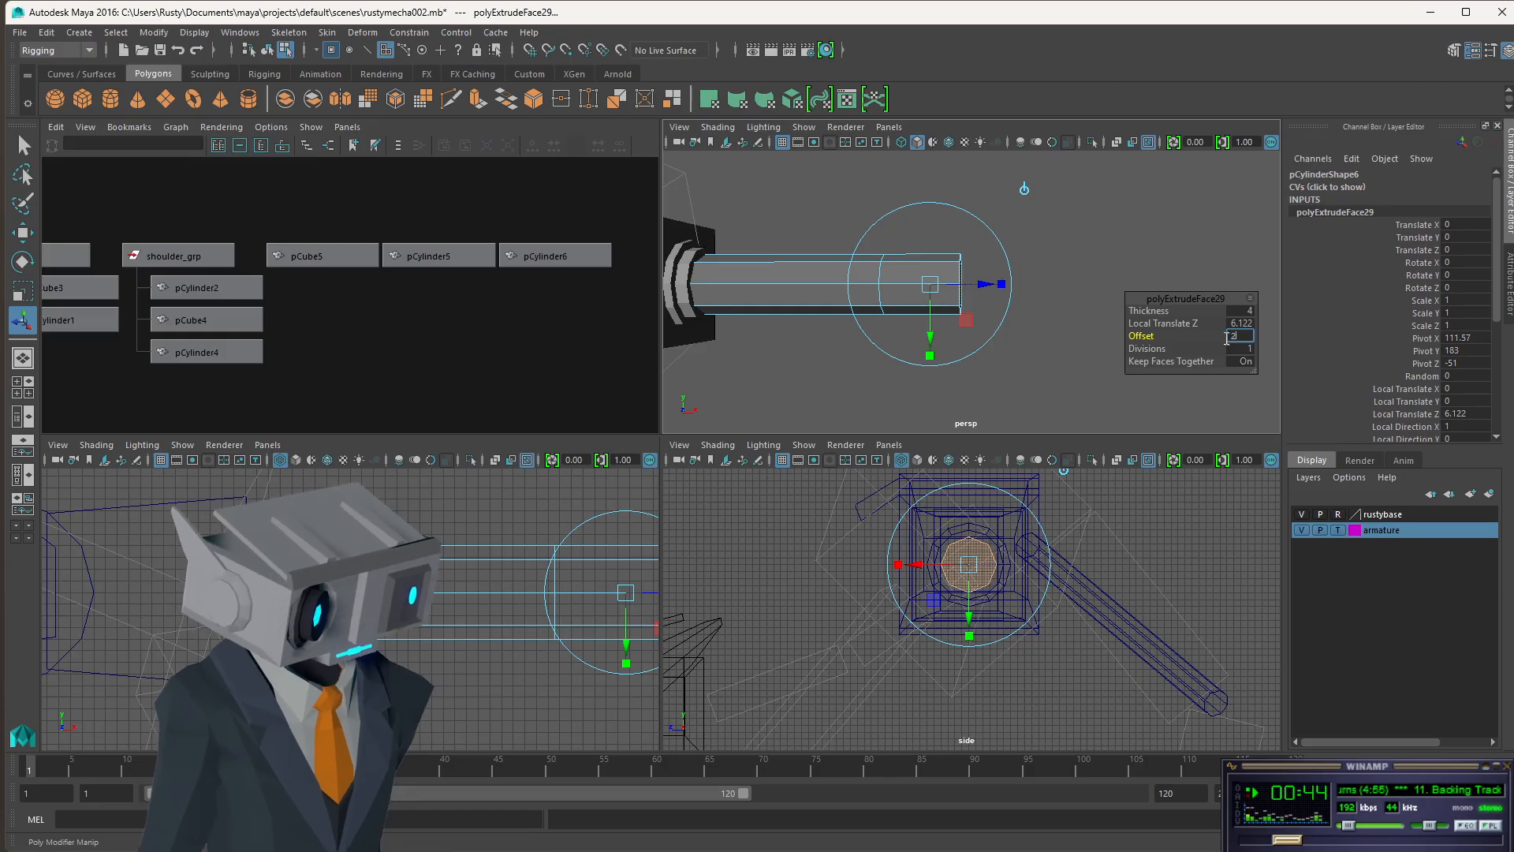
{"action": "key", "text": "Return"}
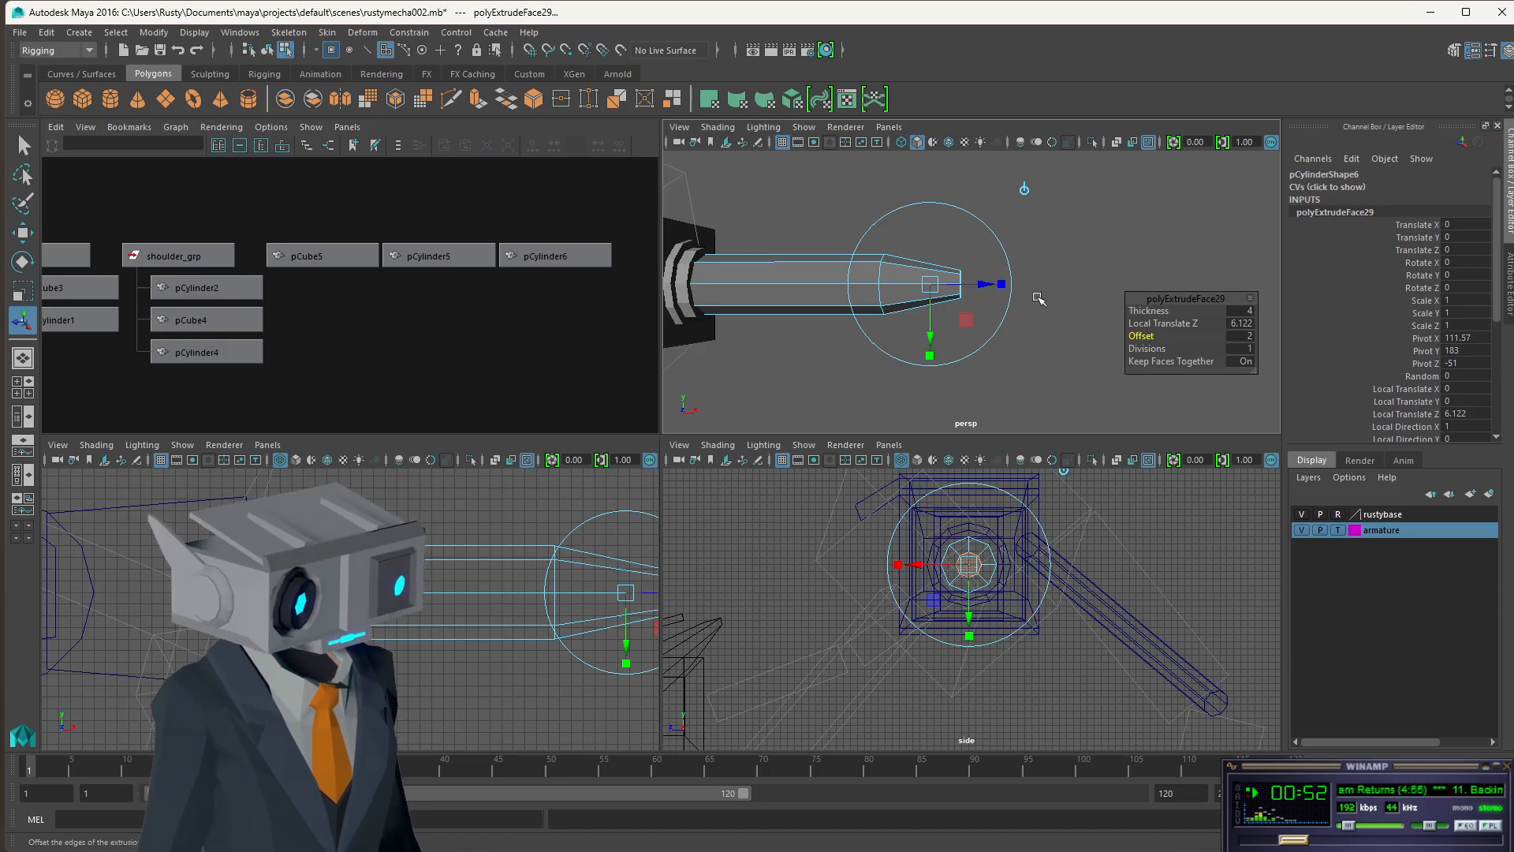
{"action": "left_click", "coordinate": [1250, 340]}
{"action": "type", "text": "0"}
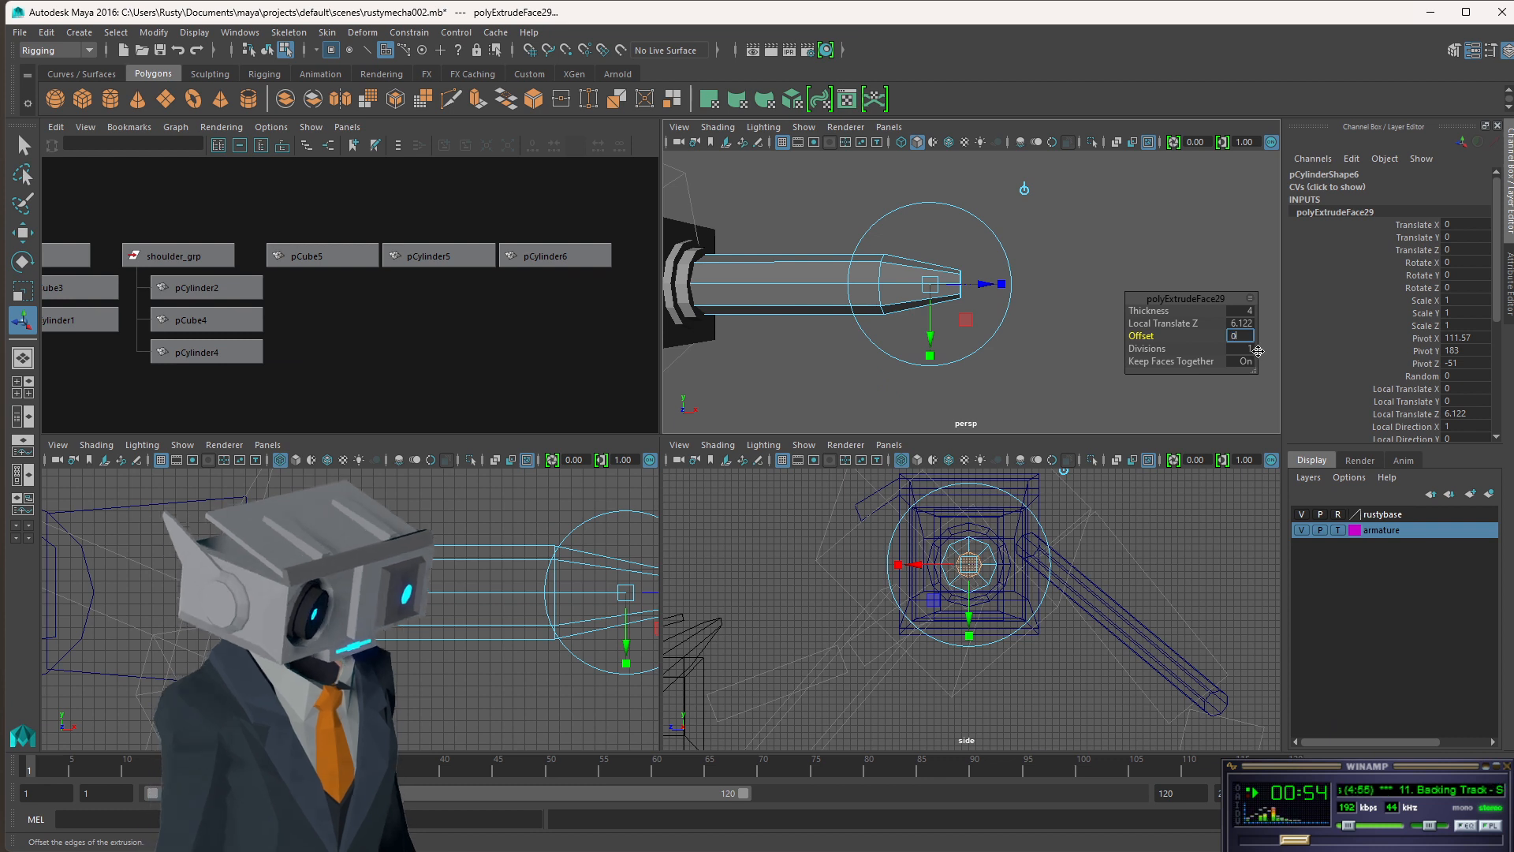
{"action": "key", "text": "Return"}
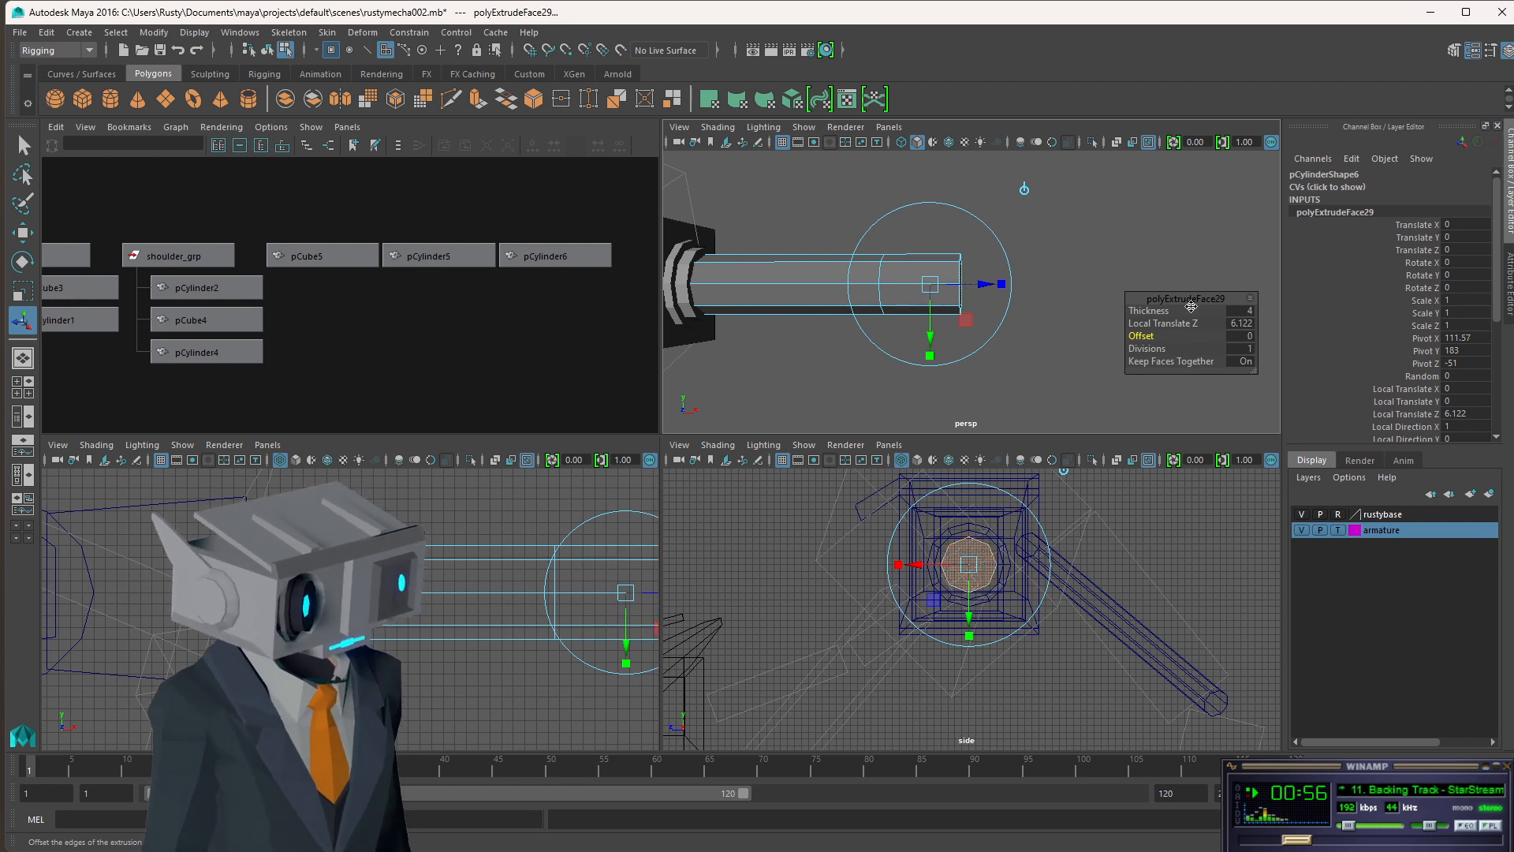
- Shorten the end cap extrusion to Thickness 1 and Local Translate Z about 1.223
{"action": "left_click", "coordinate": [1237, 312]}
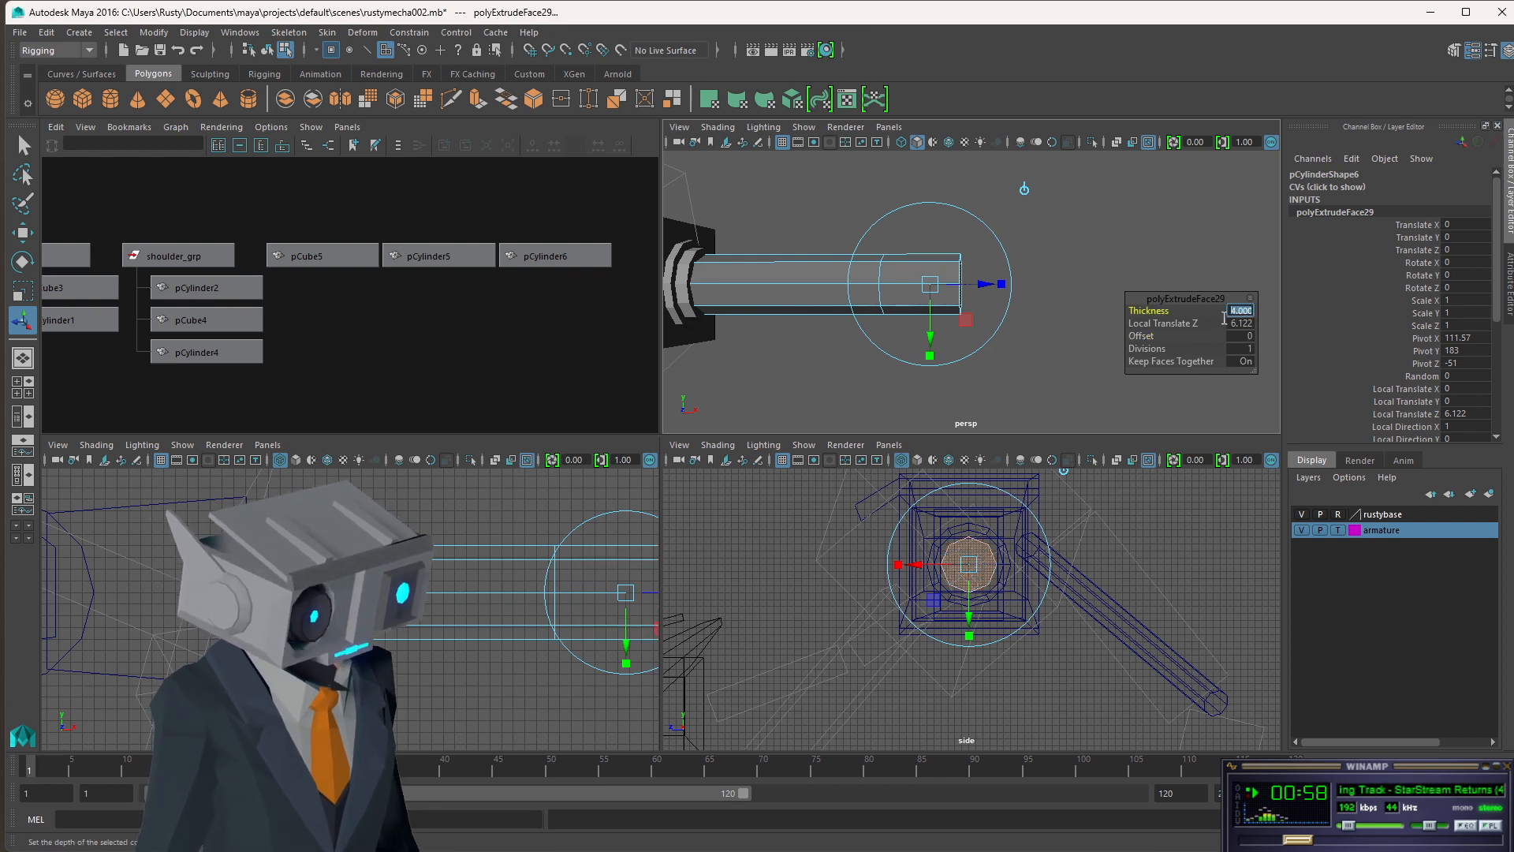
{"action": "type", "text": "1"}
{"action": "key", "text": "Return"}
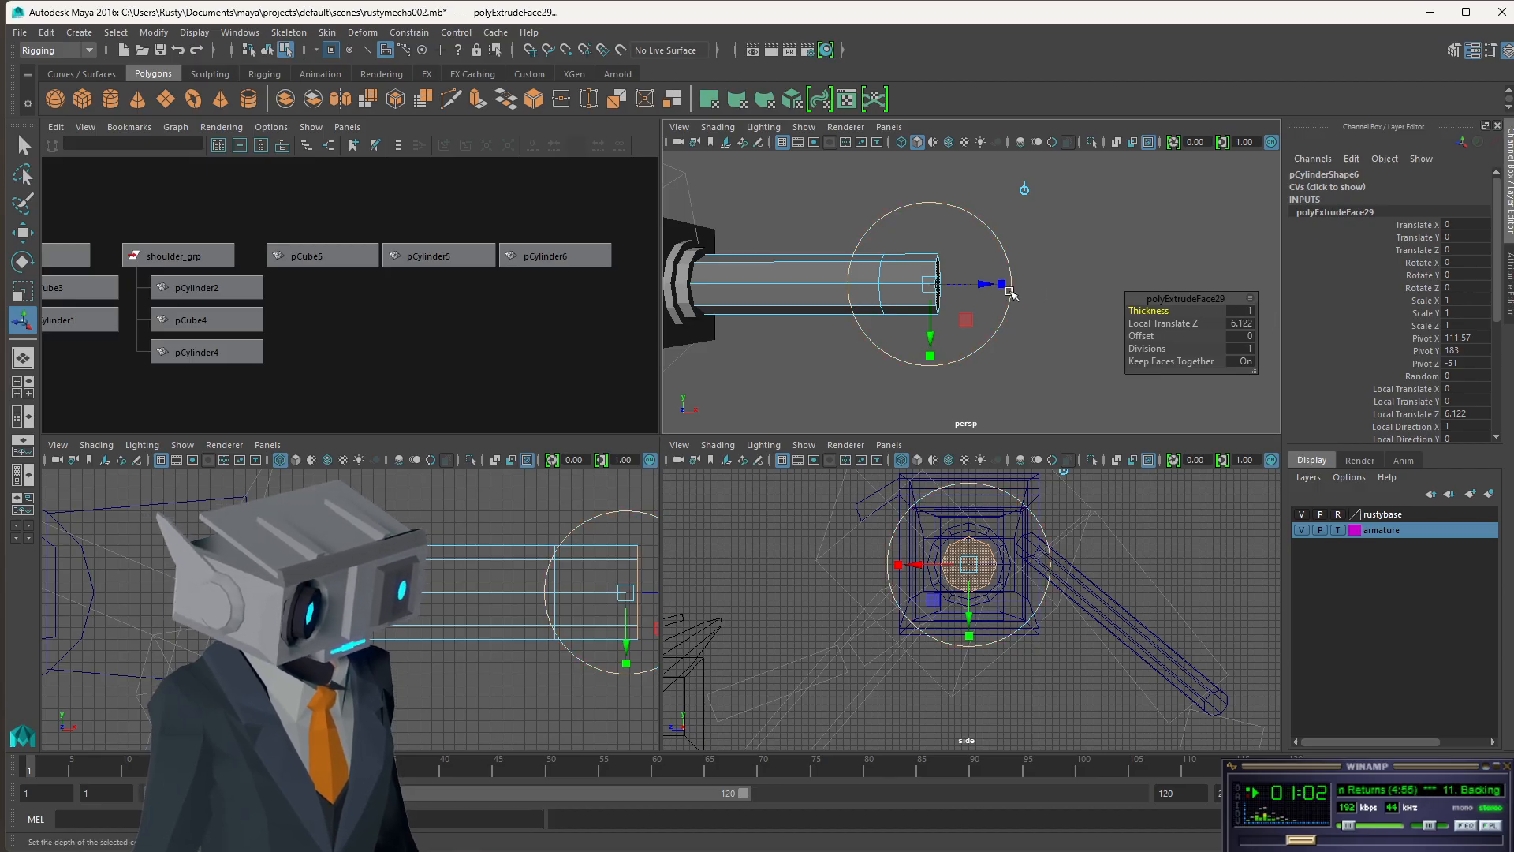
{"action": "left_click_drag", "start_coordinate": [986, 286], "coordinate": [952, 288]}
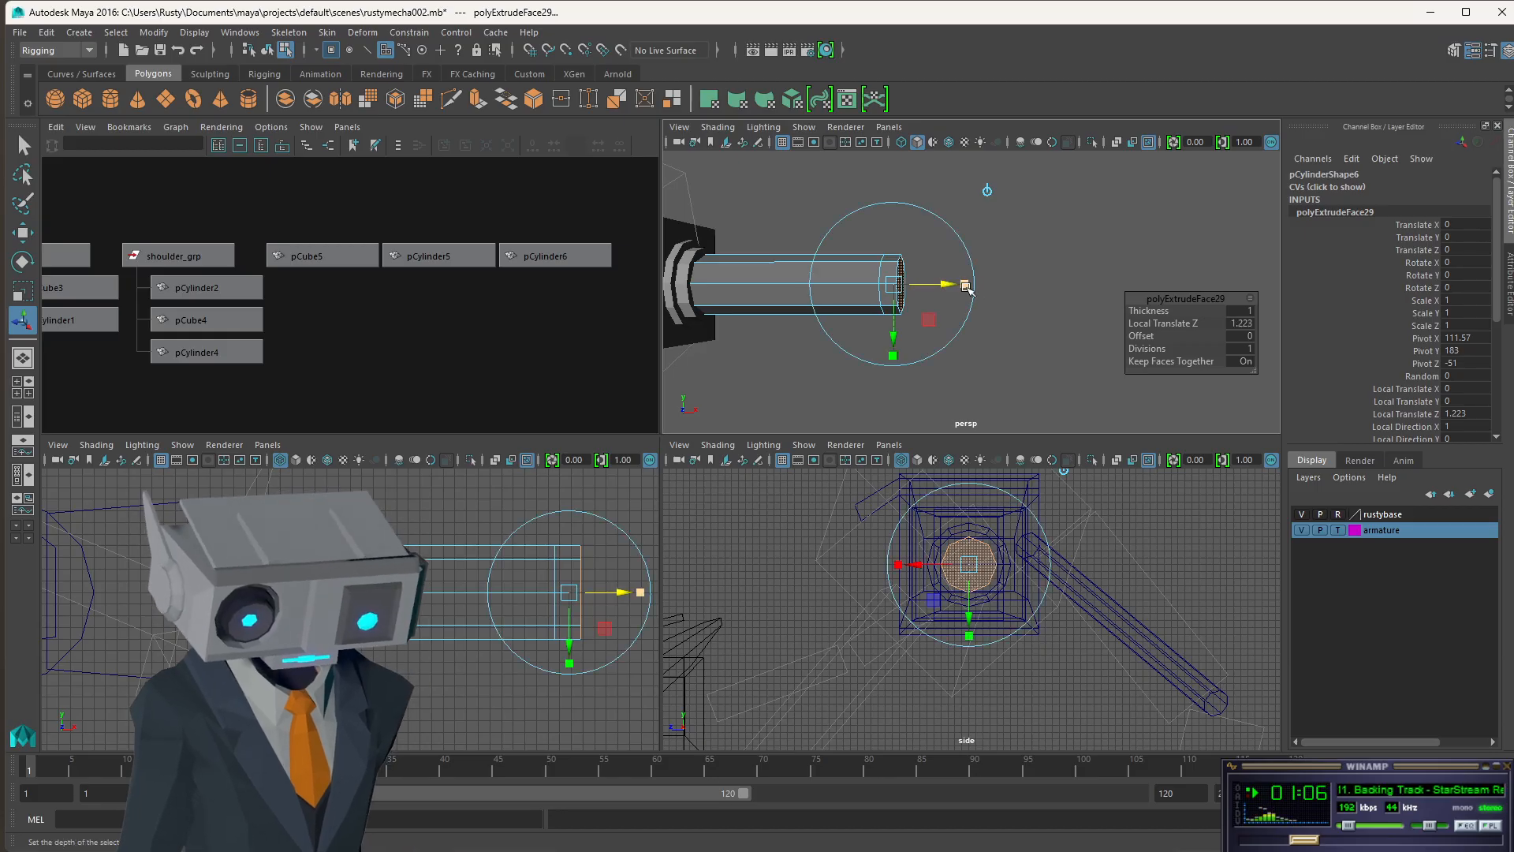
- Try two further extrusions of the end cap, with Local Translate Z 6.043 and 1, and undo both
{"action": "key", "text": "ctrl+e"}
{"action": "left_click_drag", "start_coordinate": [956, 285], "coordinate": [986, 290]}
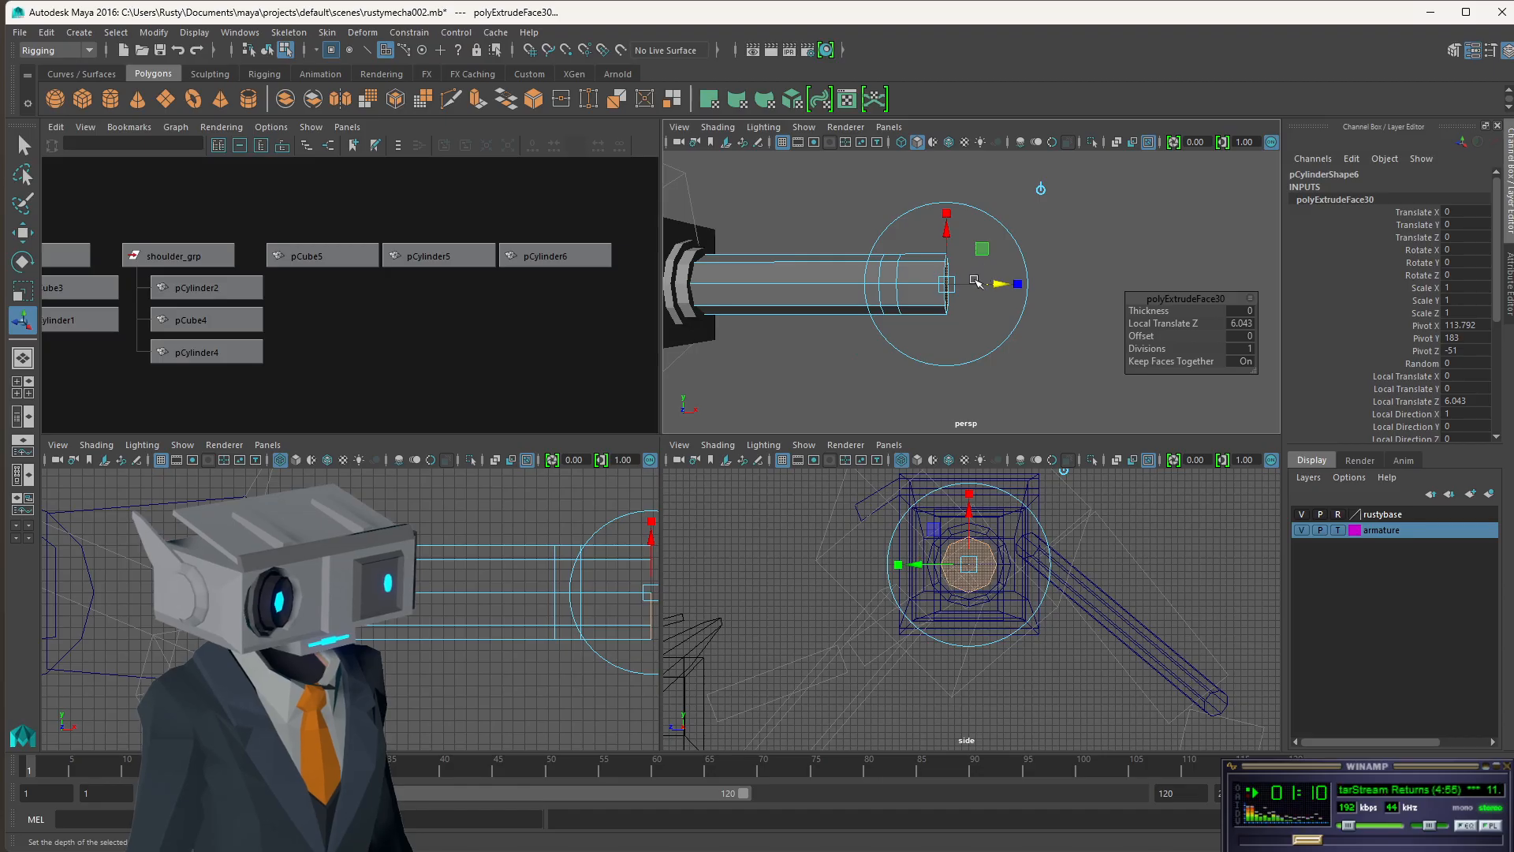
{"action": "left_click_drag", "start_coordinate": [978, 294], "coordinate": [1022, 290], "text": "alt"}
{"action": "key", "text": "ctrl+e"}
{"action": "left_click", "coordinate": [1230, 323]}
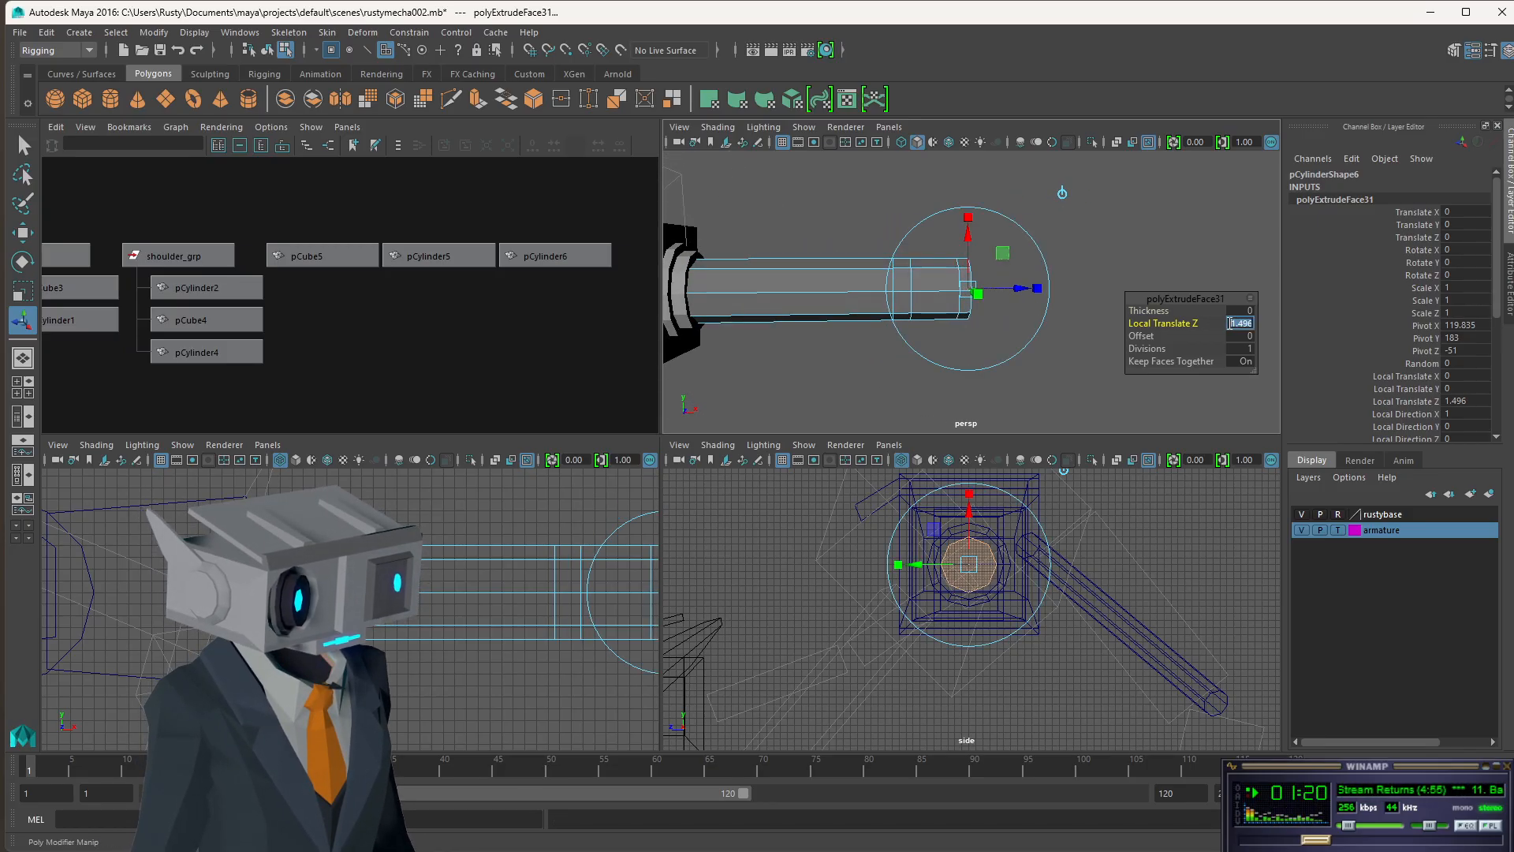
{"action": "type", "text": "1"}
{"action": "key", "text": "Return"}
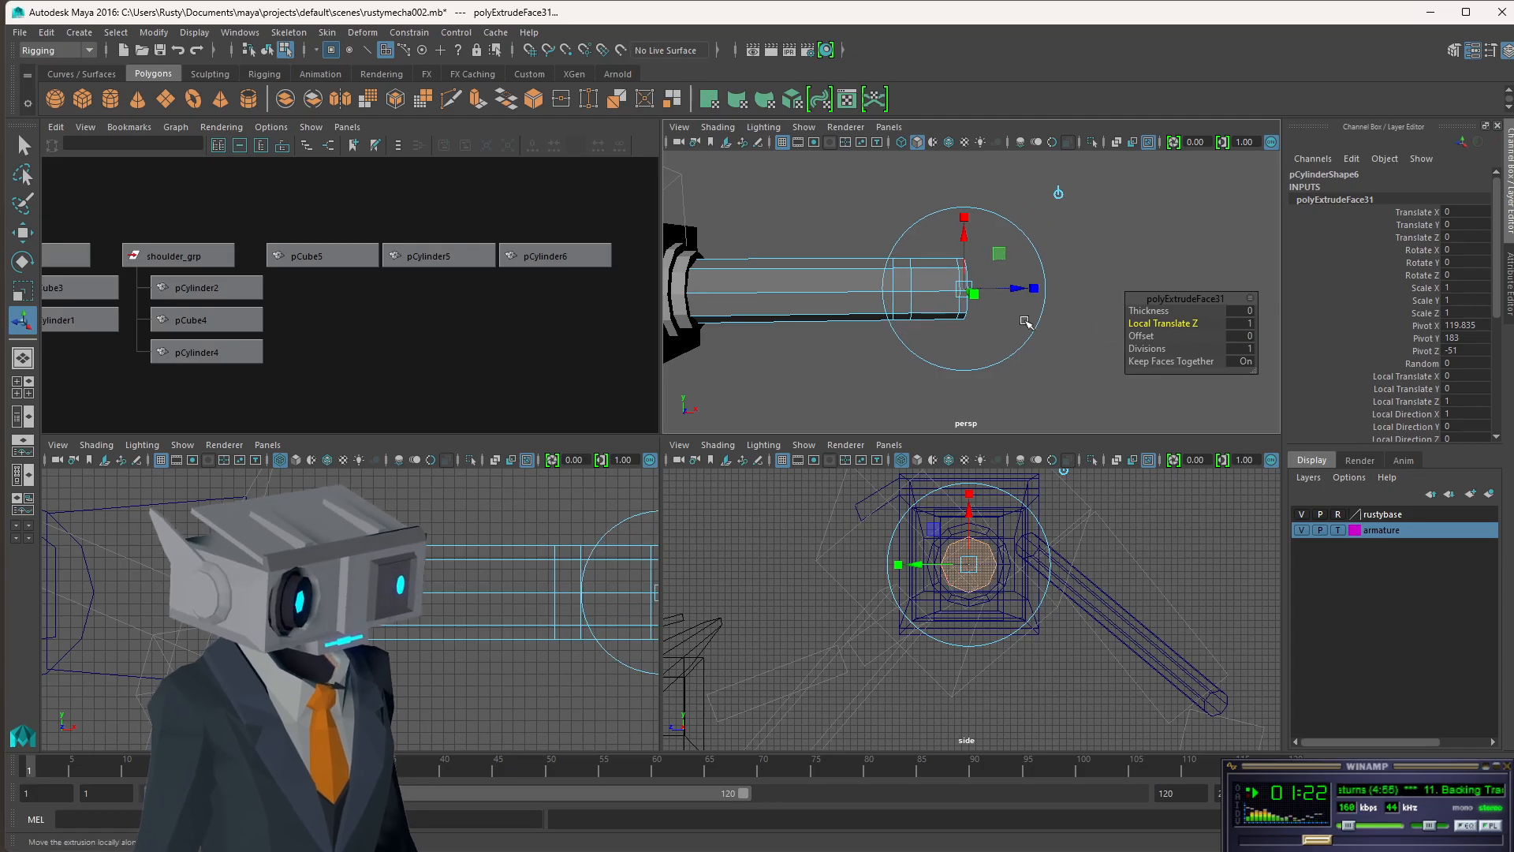
{"action": "key", "text": "ctrl+z"}
{"action": "key", "text": "ctrl+z"}
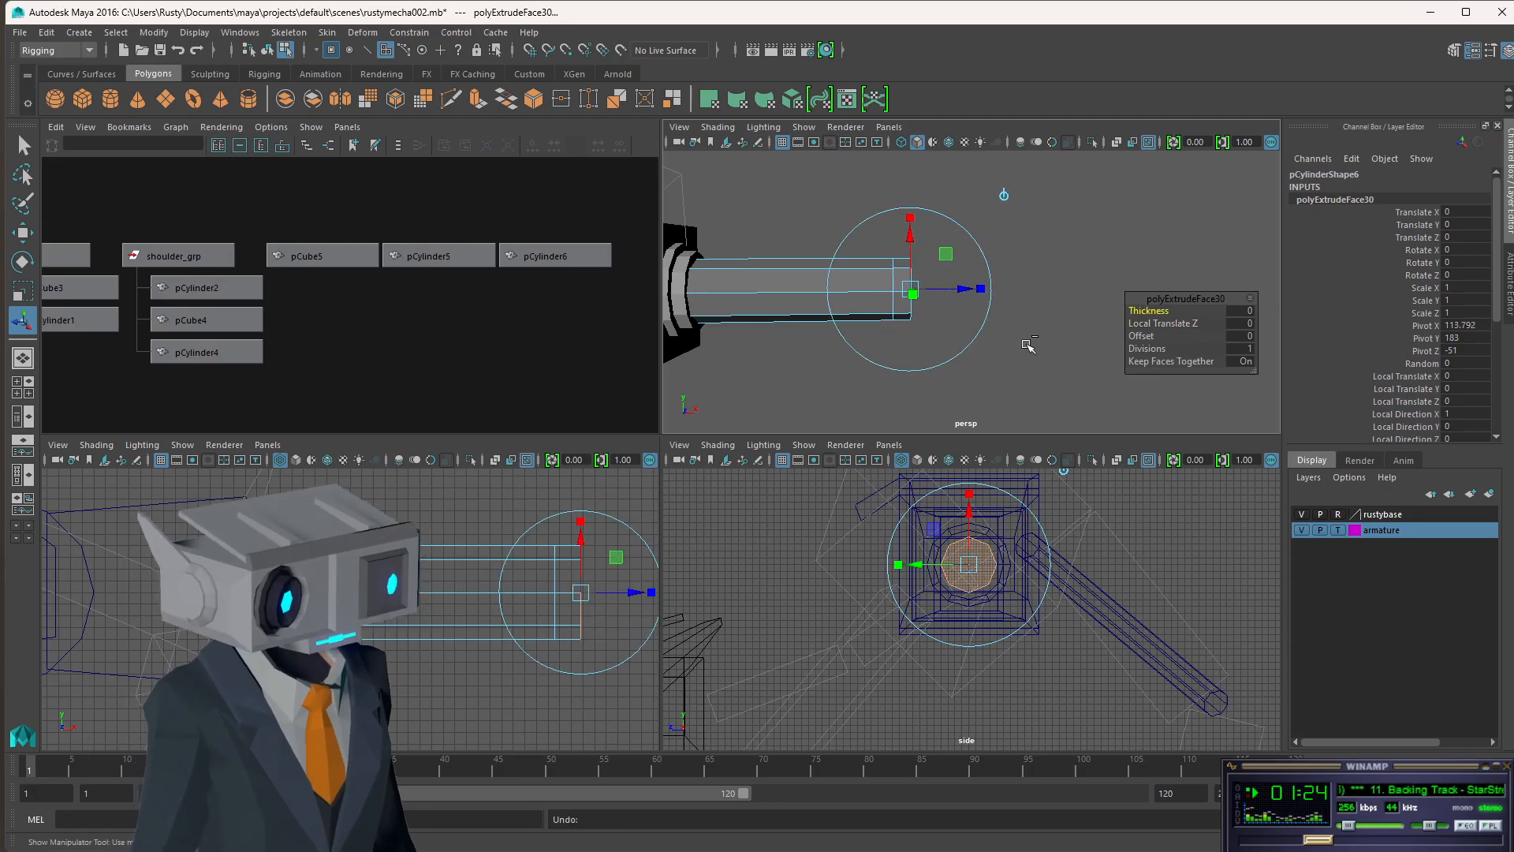
{"action": "key", "text": "ctrl+z"}
- Set the Local Translate Z of the first end cap extrusion to 1
{"action": "left_click", "coordinate": [1235, 326]}
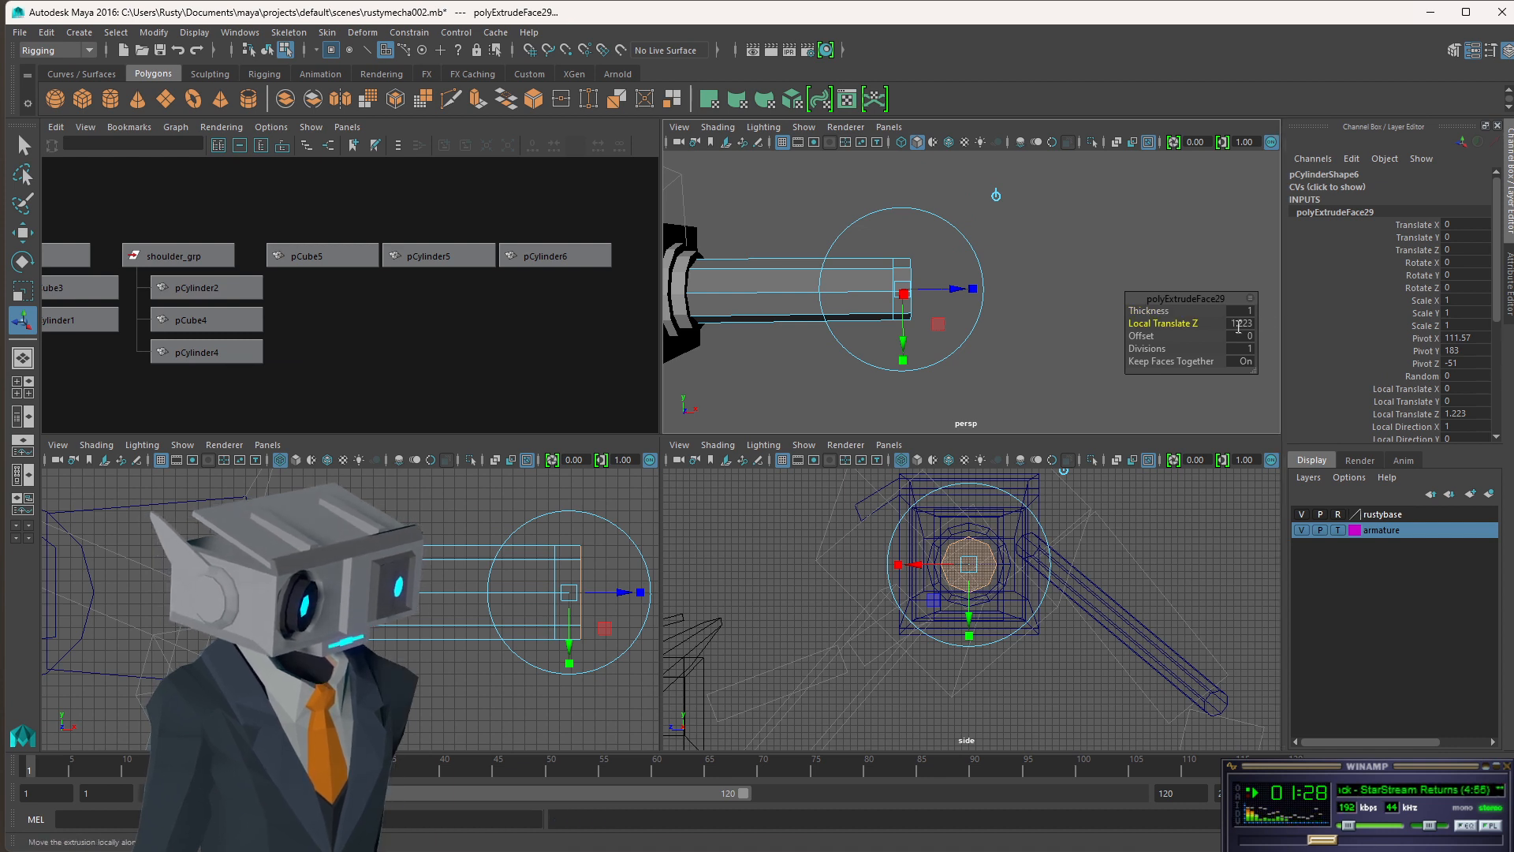
{"action": "left_click", "coordinate": [1240, 324]}
{"action": "type", "text": "1"}
{"action": "key", "text": "Return"}
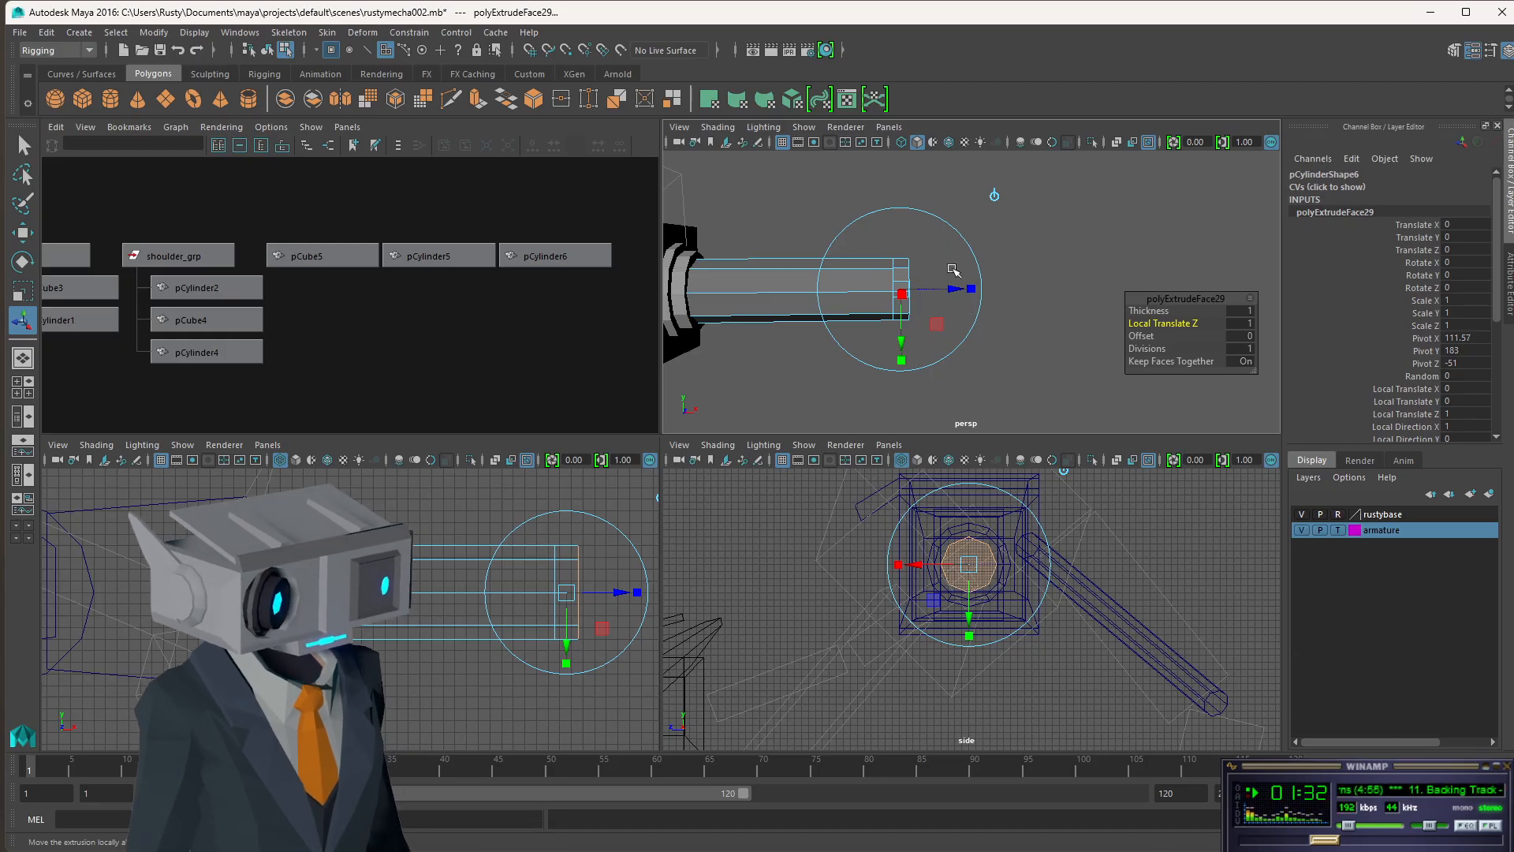
- Try extruding the cylinder's end cap again with Local Translate Z 4
{"action": "left_click_drag", "start_coordinate": [967, 284], "coordinate": [938, 306], "text": "alt"}
{"action": "key", "text": "ctrl+e"}
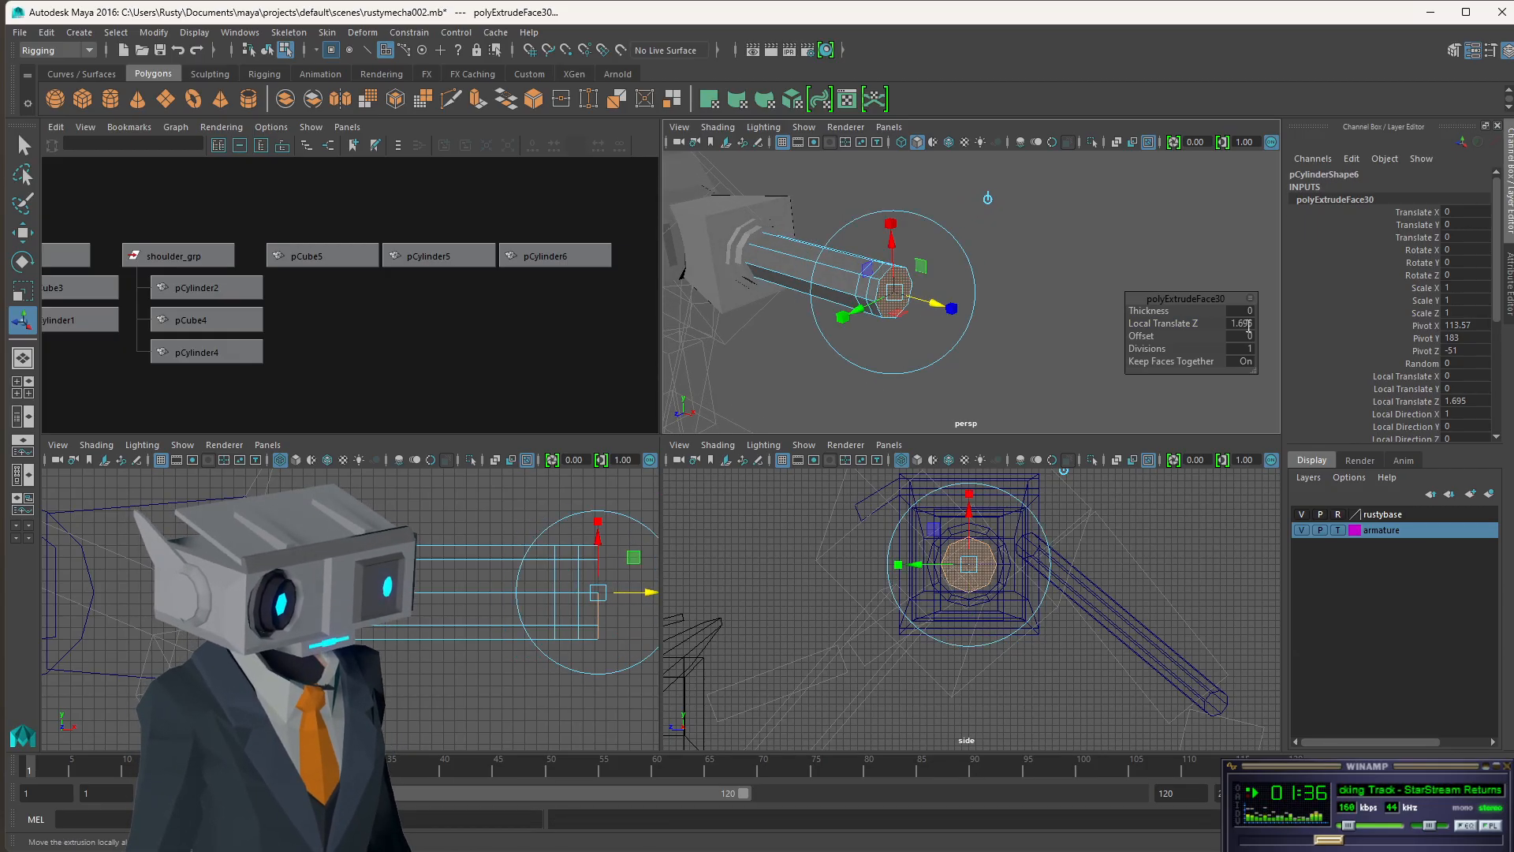
{"action": "left_click", "coordinate": [1249, 326]}
{"action": "type", "text": "4"}
{"action": "key", "text": "Return"}
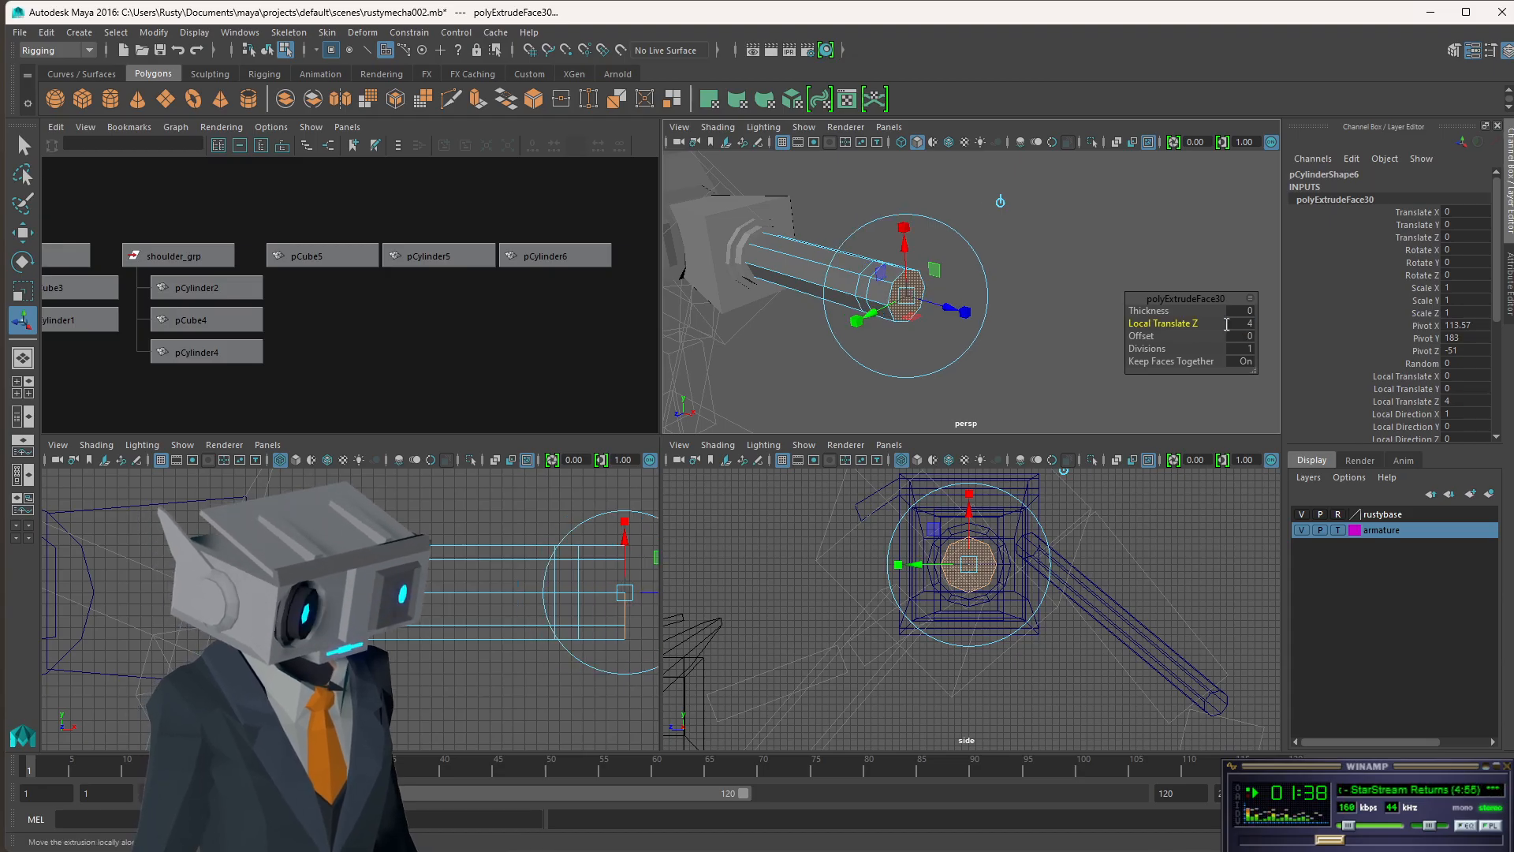
- Try a further extrusion of the end cap with Local Translate Z 1
{"action": "key", "text": "ctrl+e"}
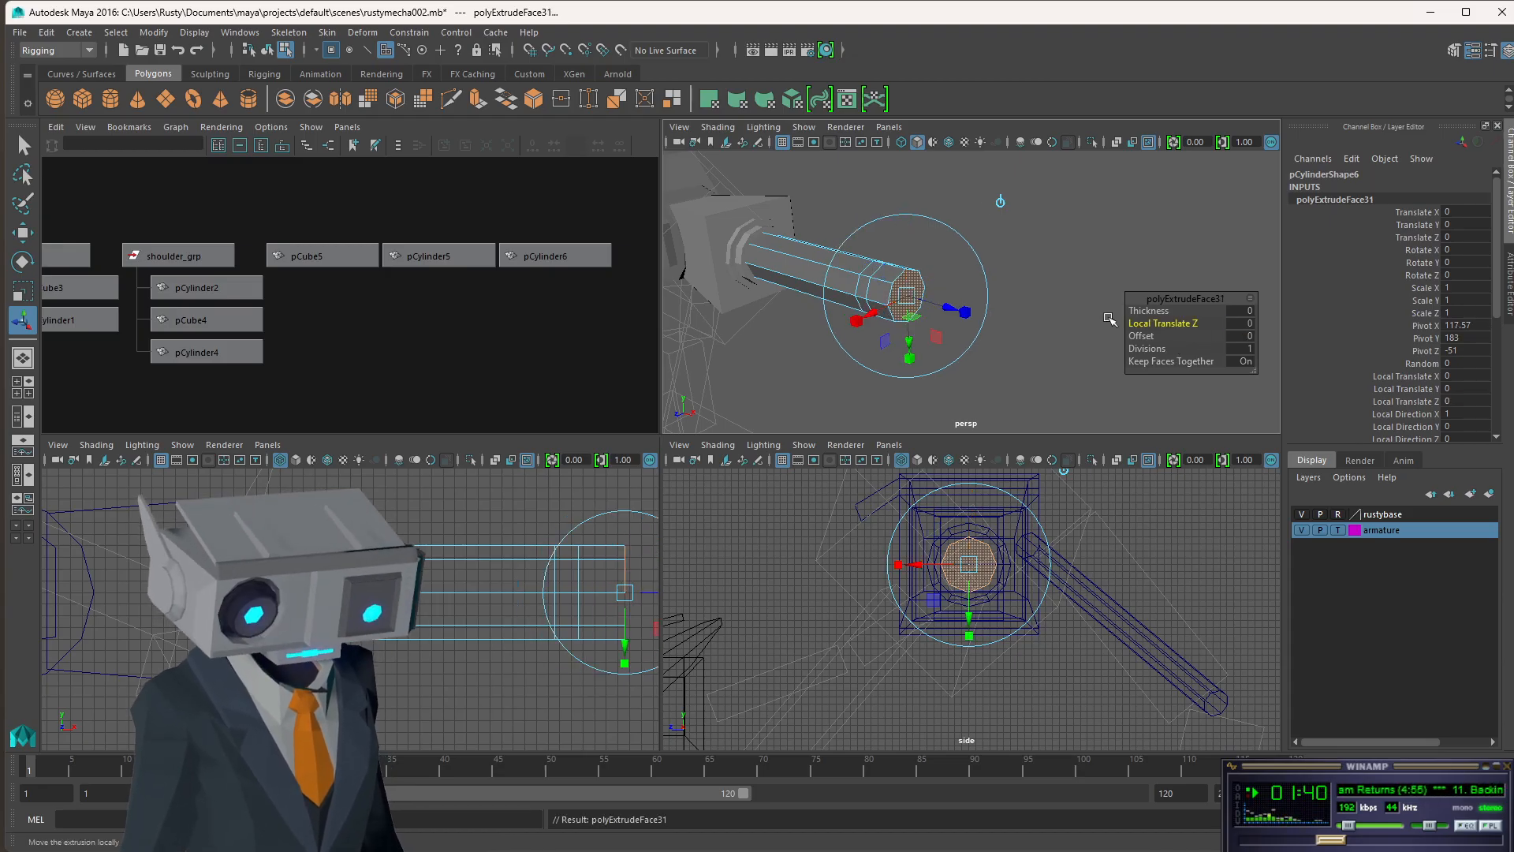
{"action": "left_click", "coordinate": [1249, 323]}
{"action": "type", "text": "1"}
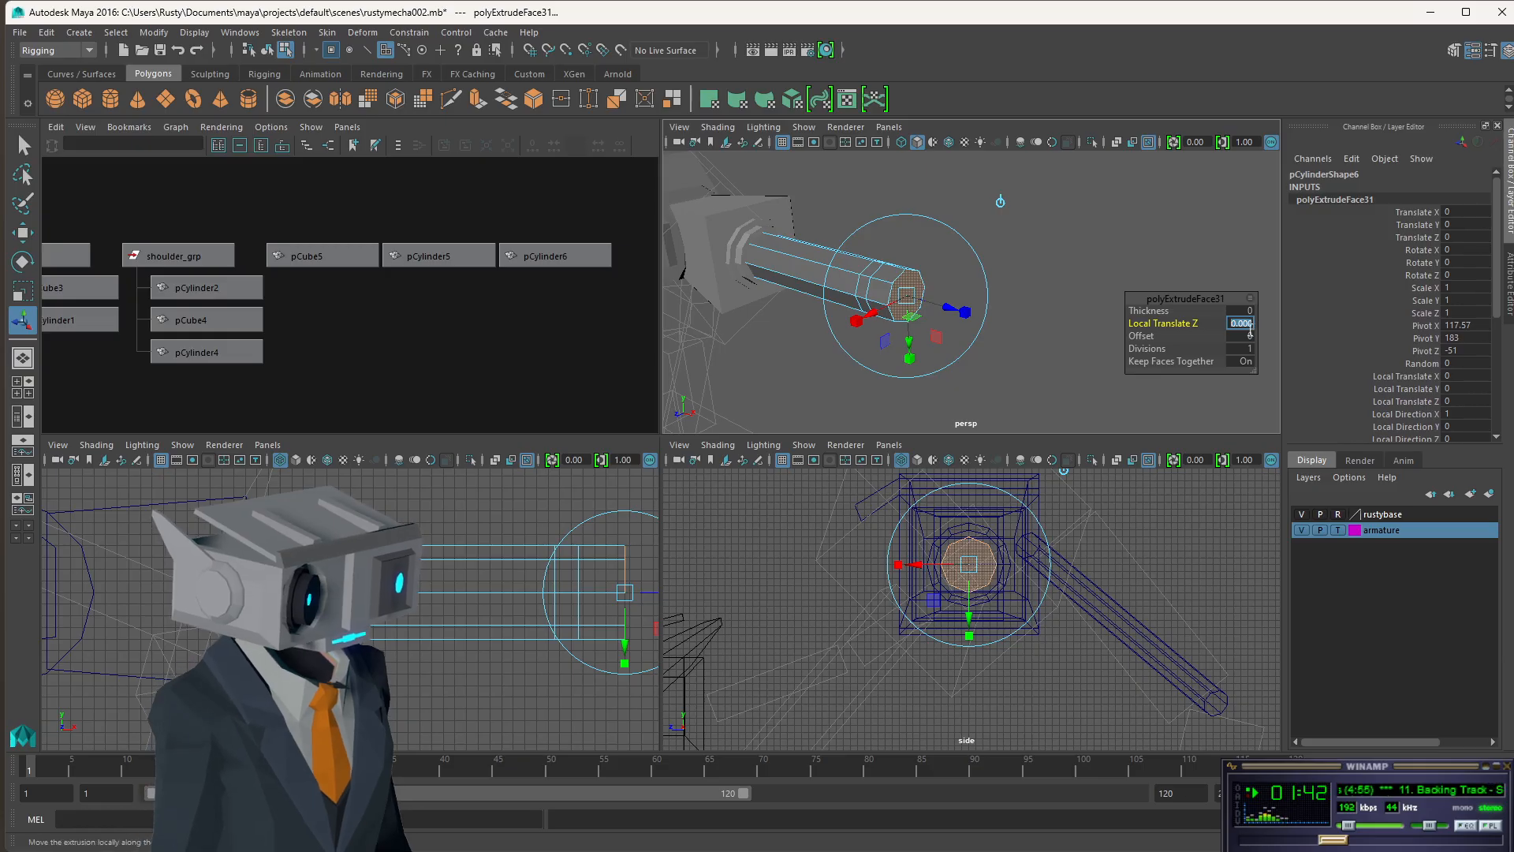
{"action": "key", "text": "Return"}
{"action": "left_click_drag", "start_coordinate": [909, 294], "coordinate": [1035, 187], "text": "alt"}
{"action": "left_click", "coordinate": [1041, 261]}
{"action": "left_click_drag", "start_coordinate": [899, 296], "coordinate": [939, 347], "text": "alt"}
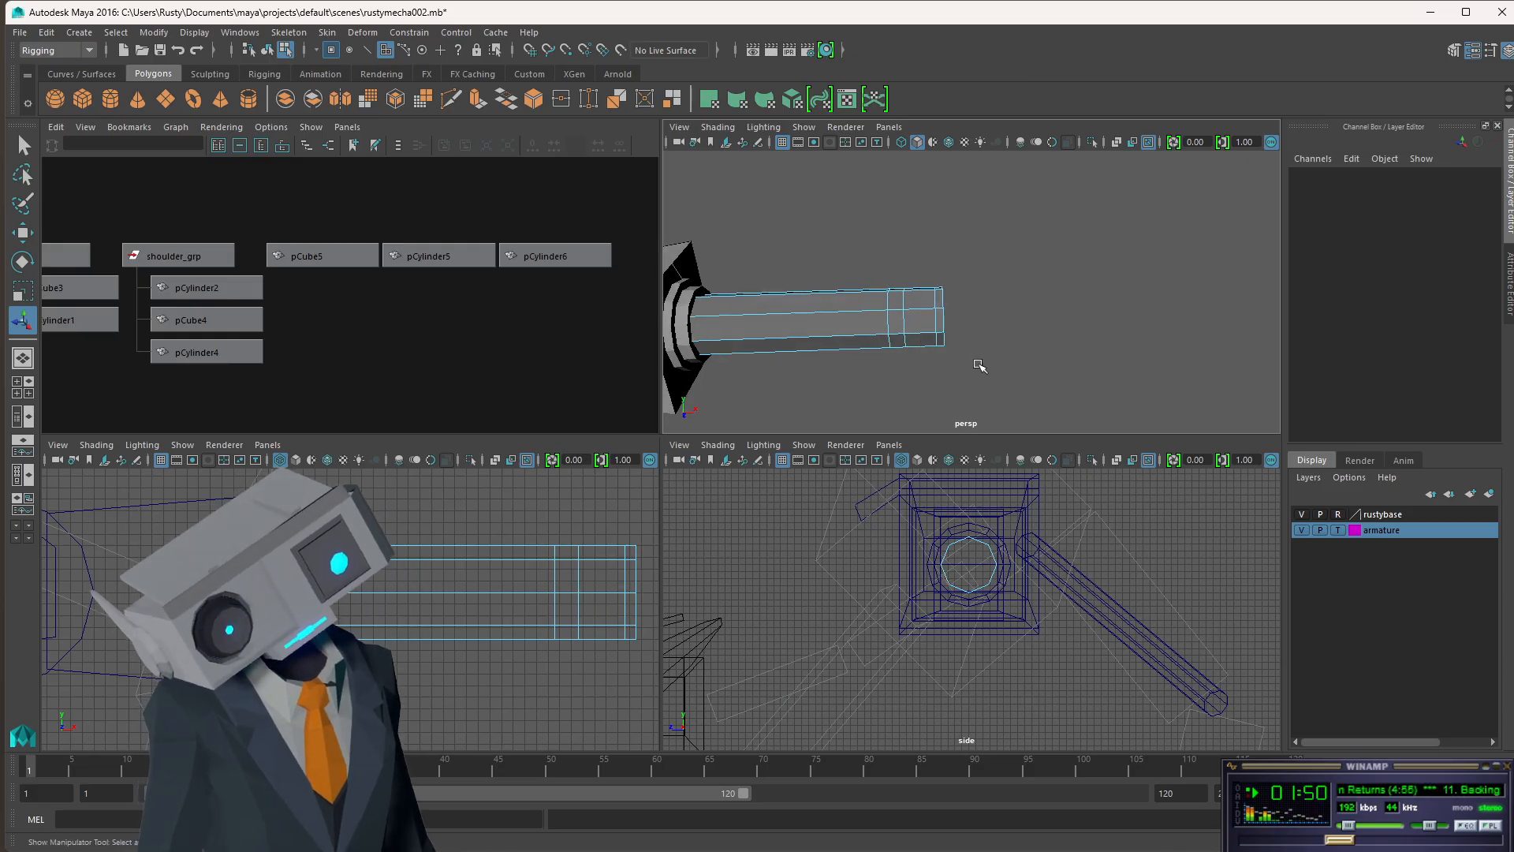
- Undo the two newer extrusions and the first one's depth edits, and set the first extrusion's Local Translate Z to 1
{"action": "key", "text": "ctrl+z"}
{"action": "key", "text": "ctrl+z"}
{"action": "key", "text": "ctrl+z"}
{"action": "key", "text": "ctrl+z"}
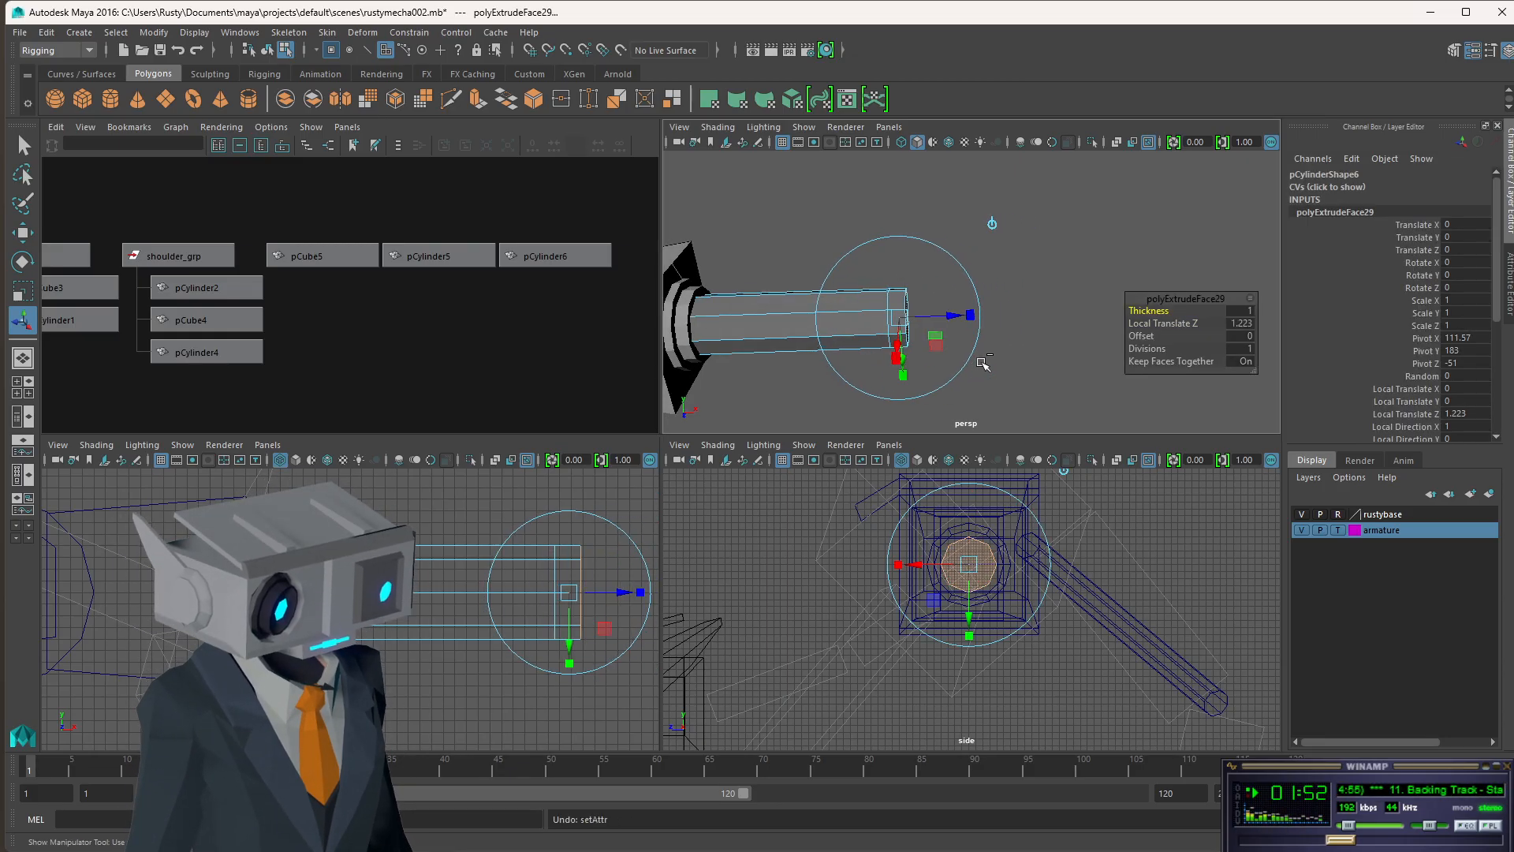
{"action": "key", "text": "ctrl+z"}
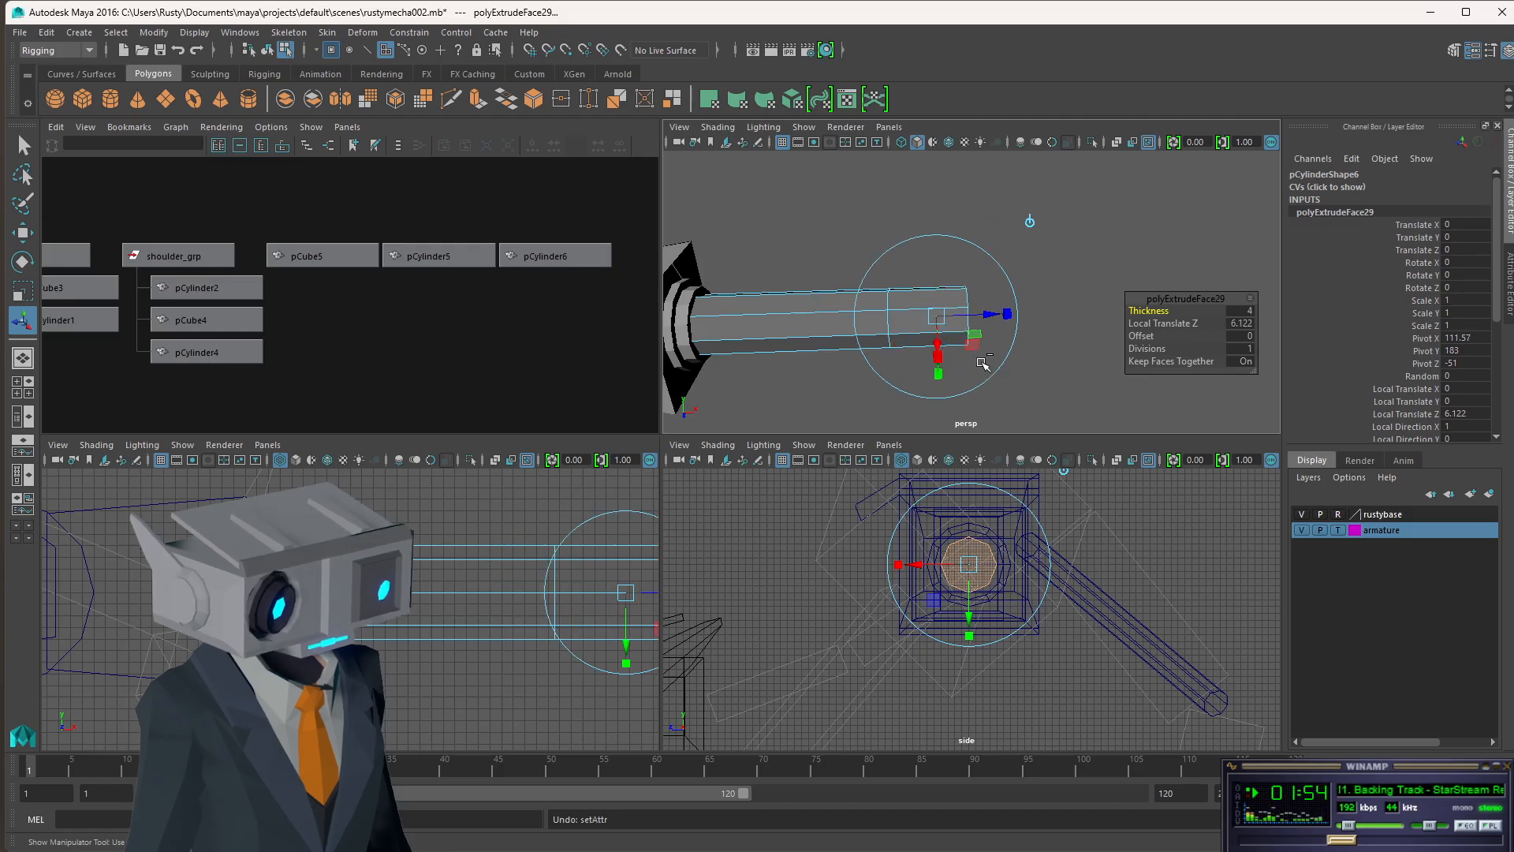
{"action": "key", "text": "ctrl+z"}
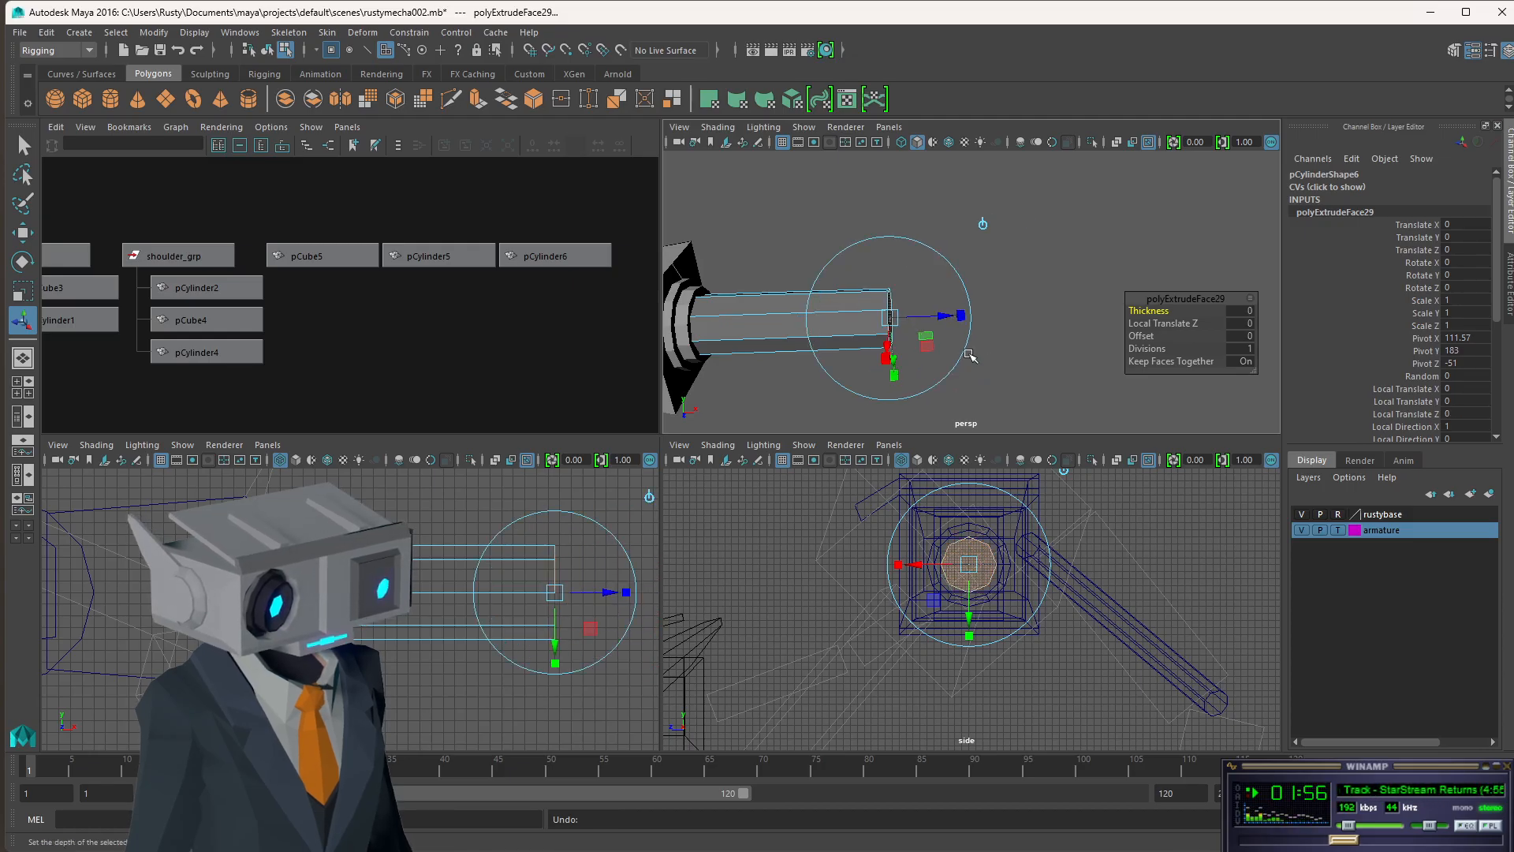
{"action": "left_click", "coordinate": [1250, 325]}
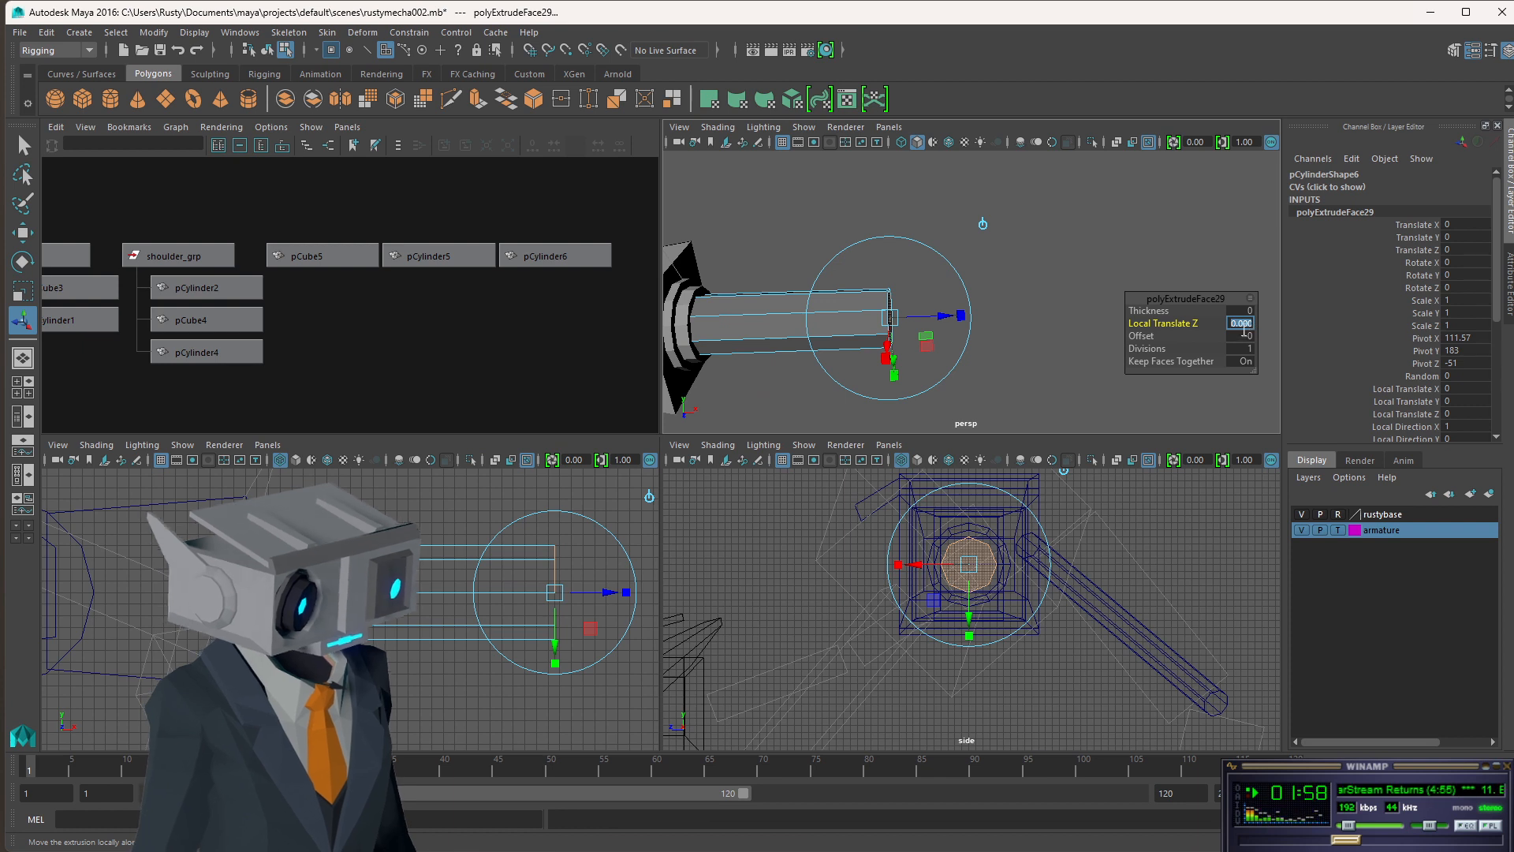
{"action": "type", "text": "1"}
{"action": "key", "text": "Return"}
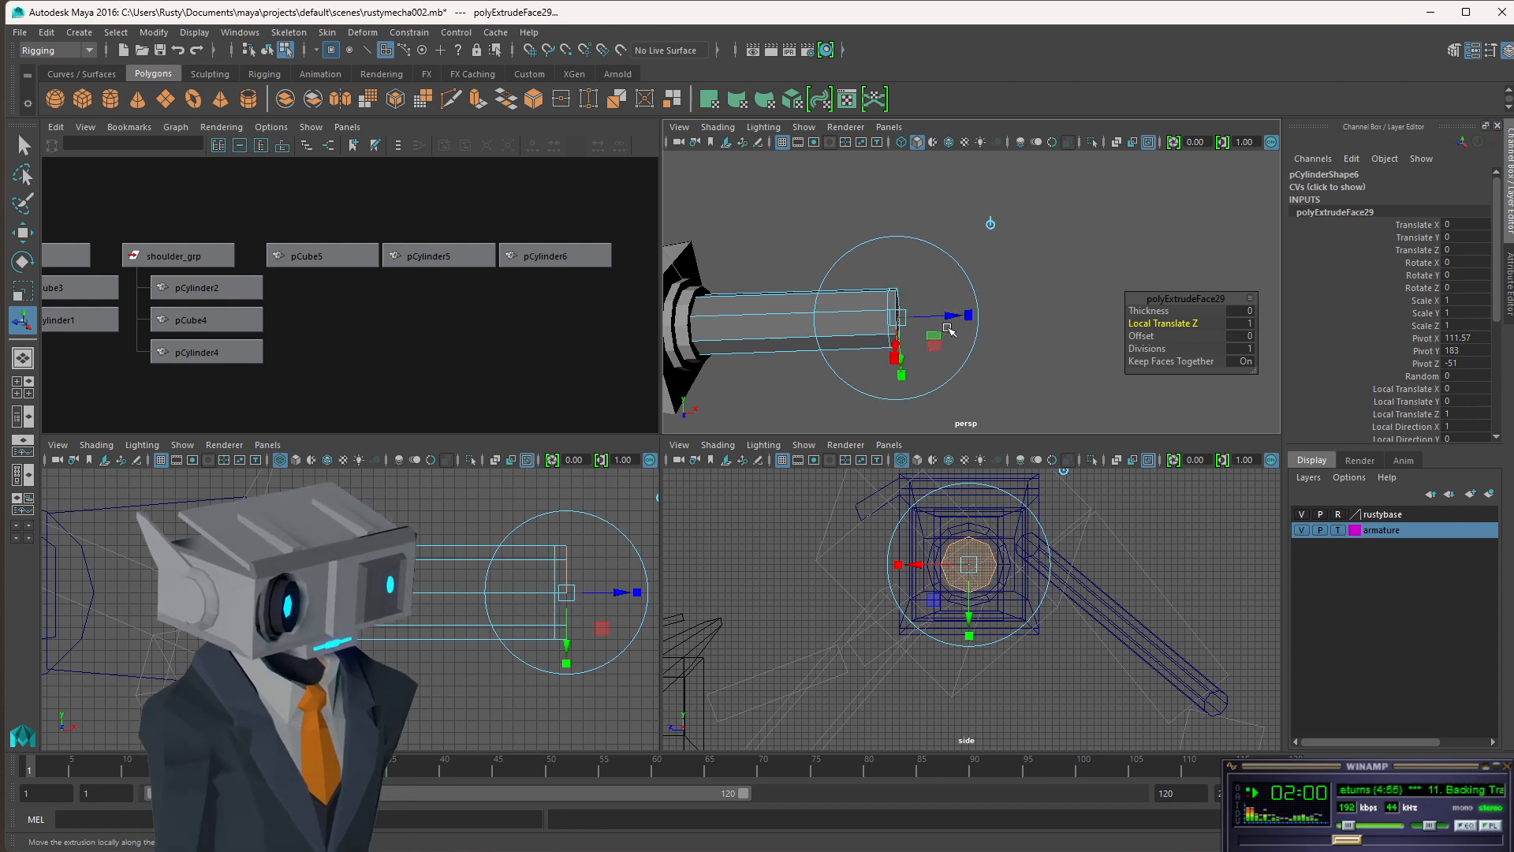
- Extrude the cylinder's end cap again with Local Translate Z 4
{"action": "key", "text": "ctrl+e"}
{"action": "left_click_drag", "start_coordinate": [944, 319], "coordinate": [956, 316]}
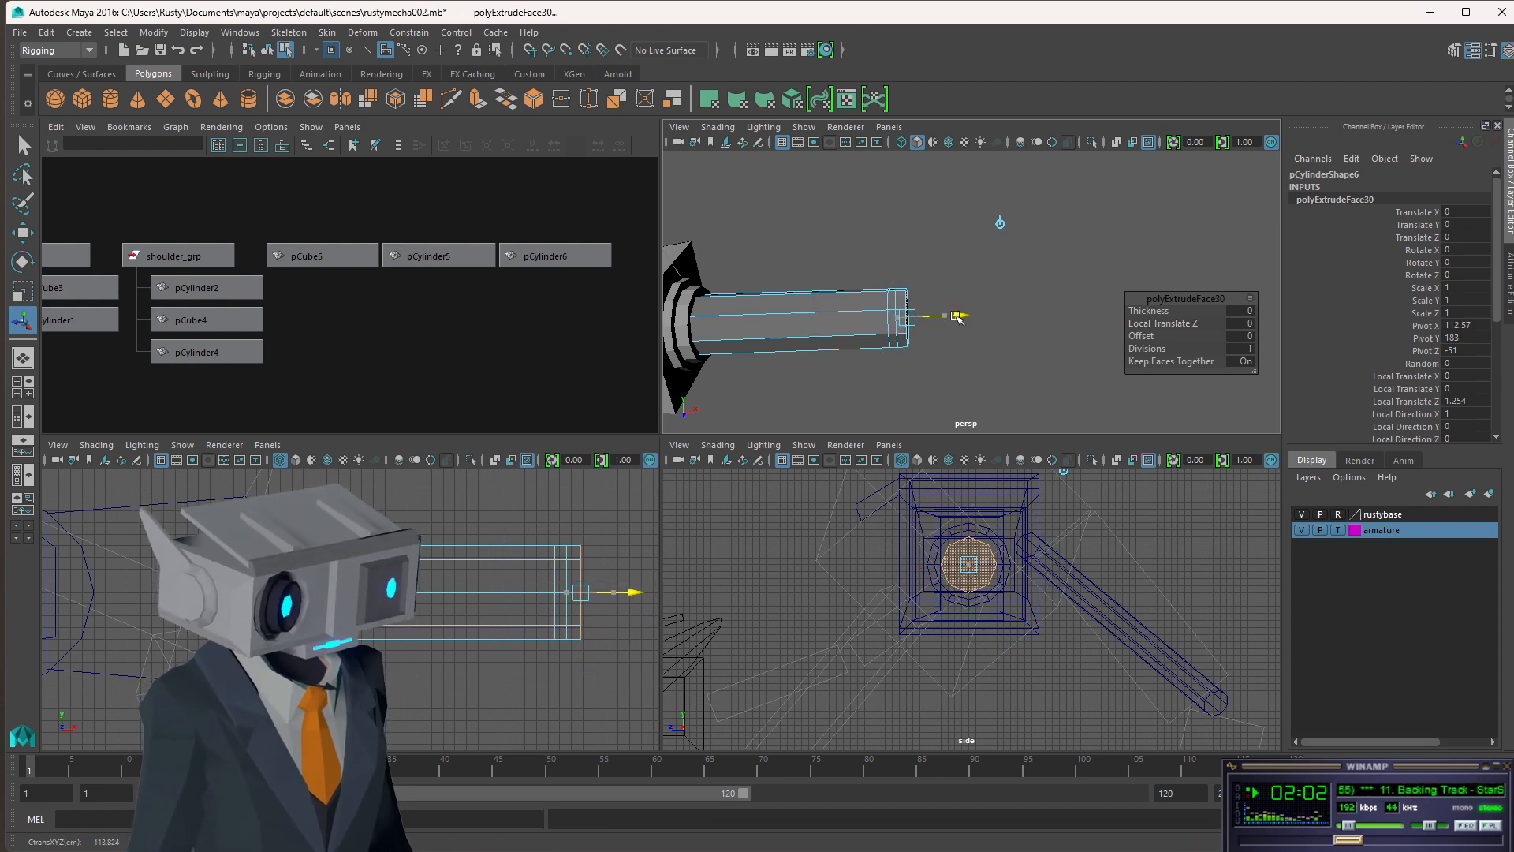
{"action": "left_click", "coordinate": [1240, 323]}
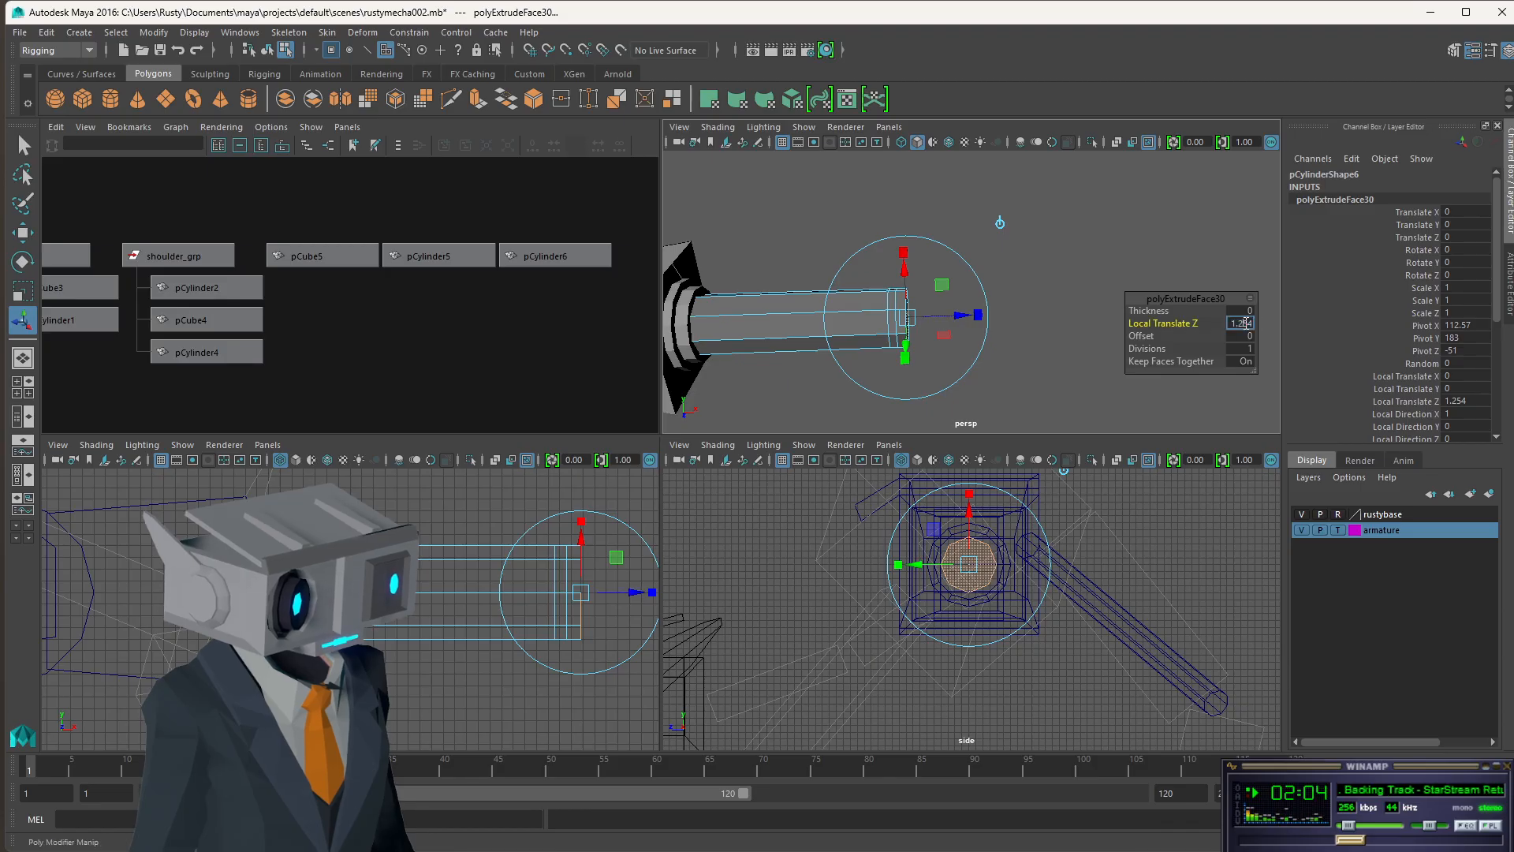
{"action": "type", "text": "4"}
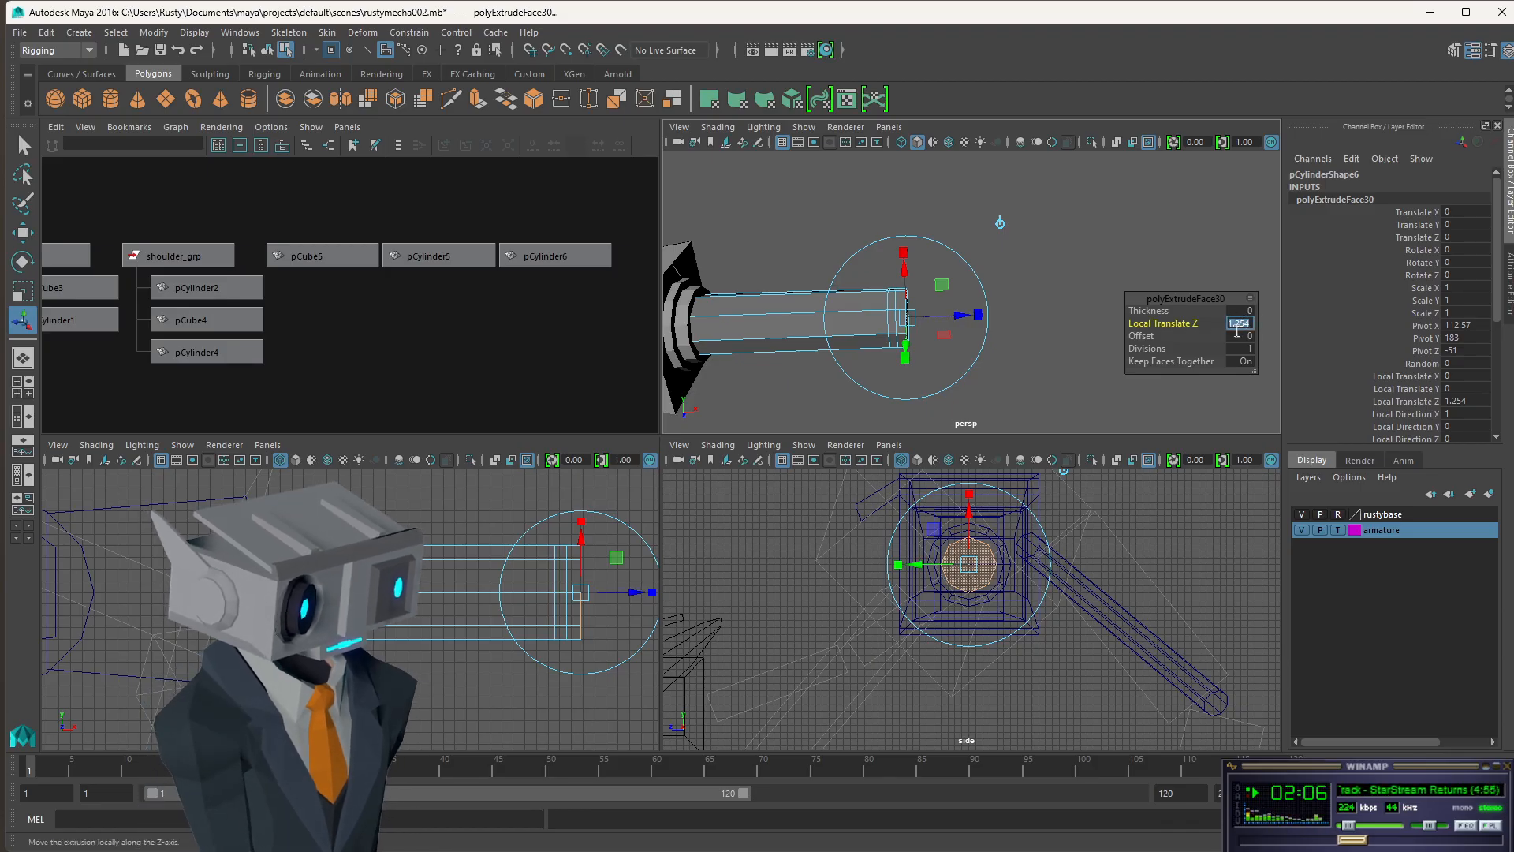
{"action": "key", "text": "Return"}
{"action": "left_click", "coordinate": [1045, 260]}
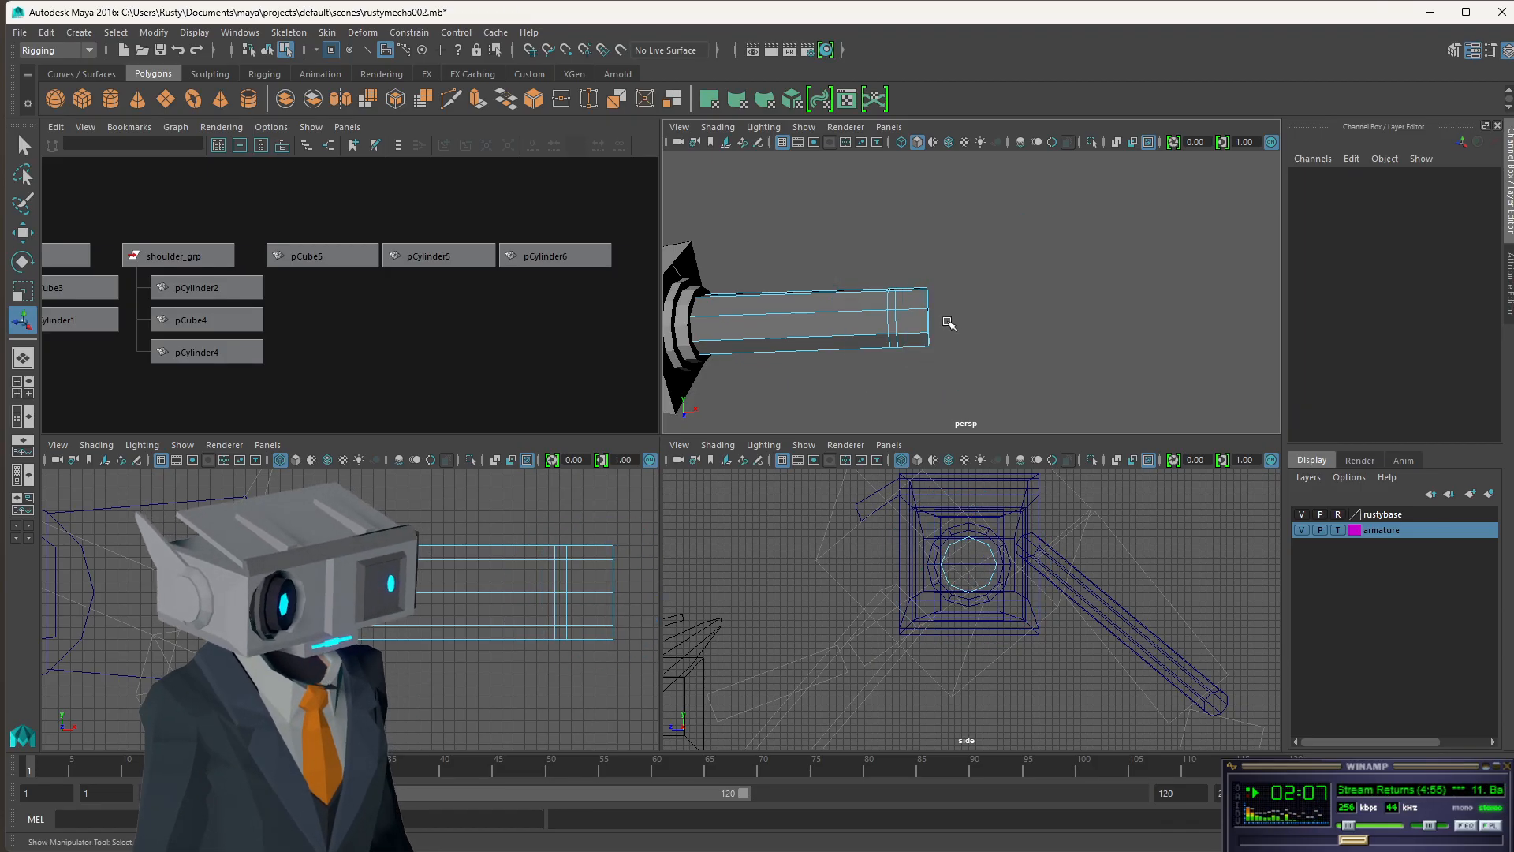
- Extrude the end face of the lengthened cylinder with Local Translate Z 1
{"action": "left_click_drag", "start_coordinate": [999, 308], "coordinate": [967, 320], "text": "alt"}
{"action": "left_click", "coordinate": [917, 317]}
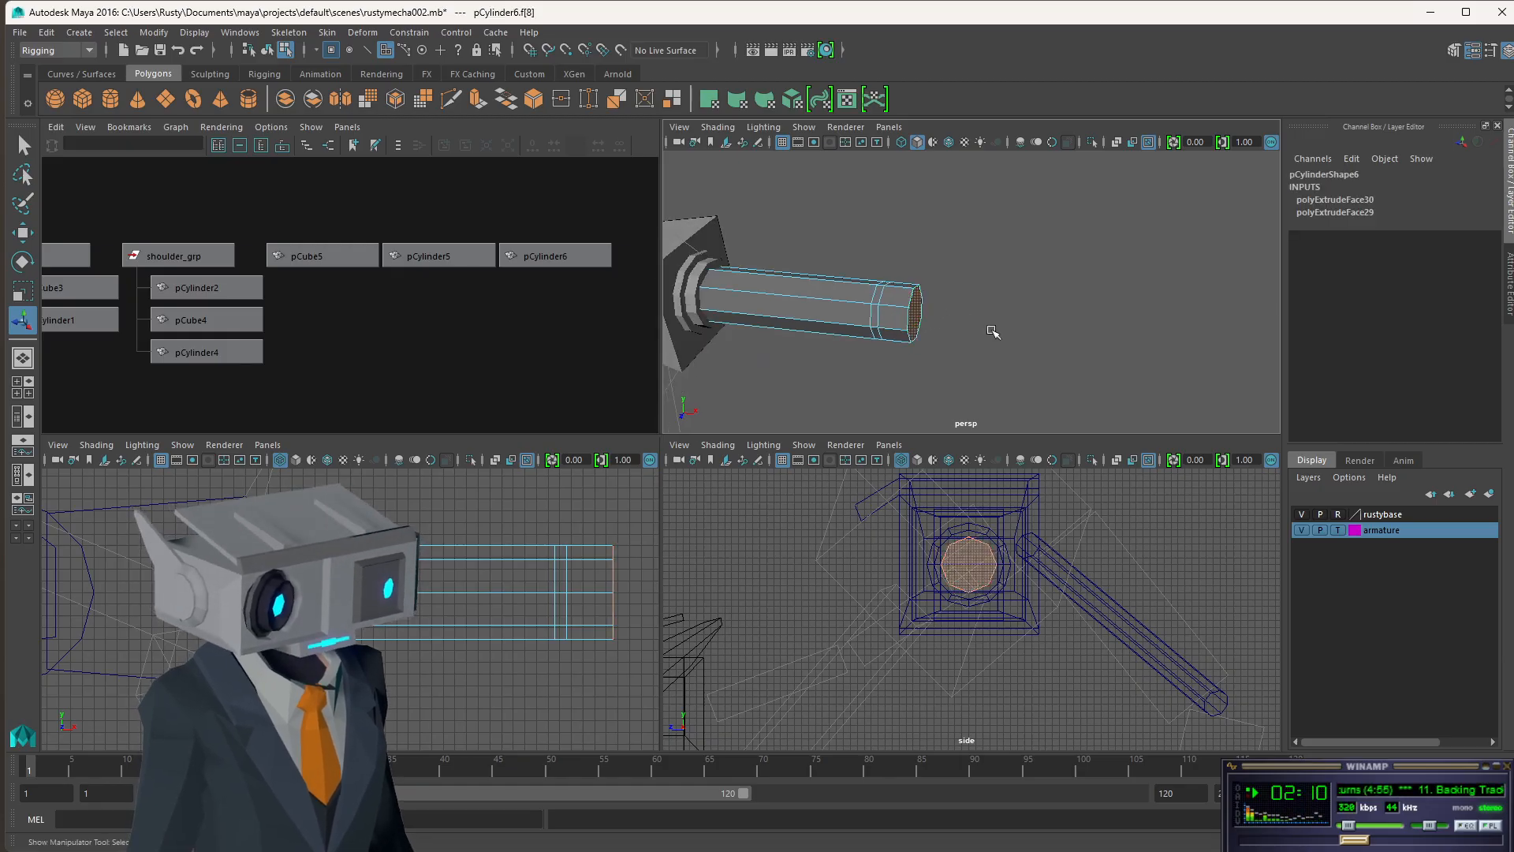
{"action": "key", "text": "ctrl+e"}
{"action": "left_click", "coordinate": [1242, 323]}
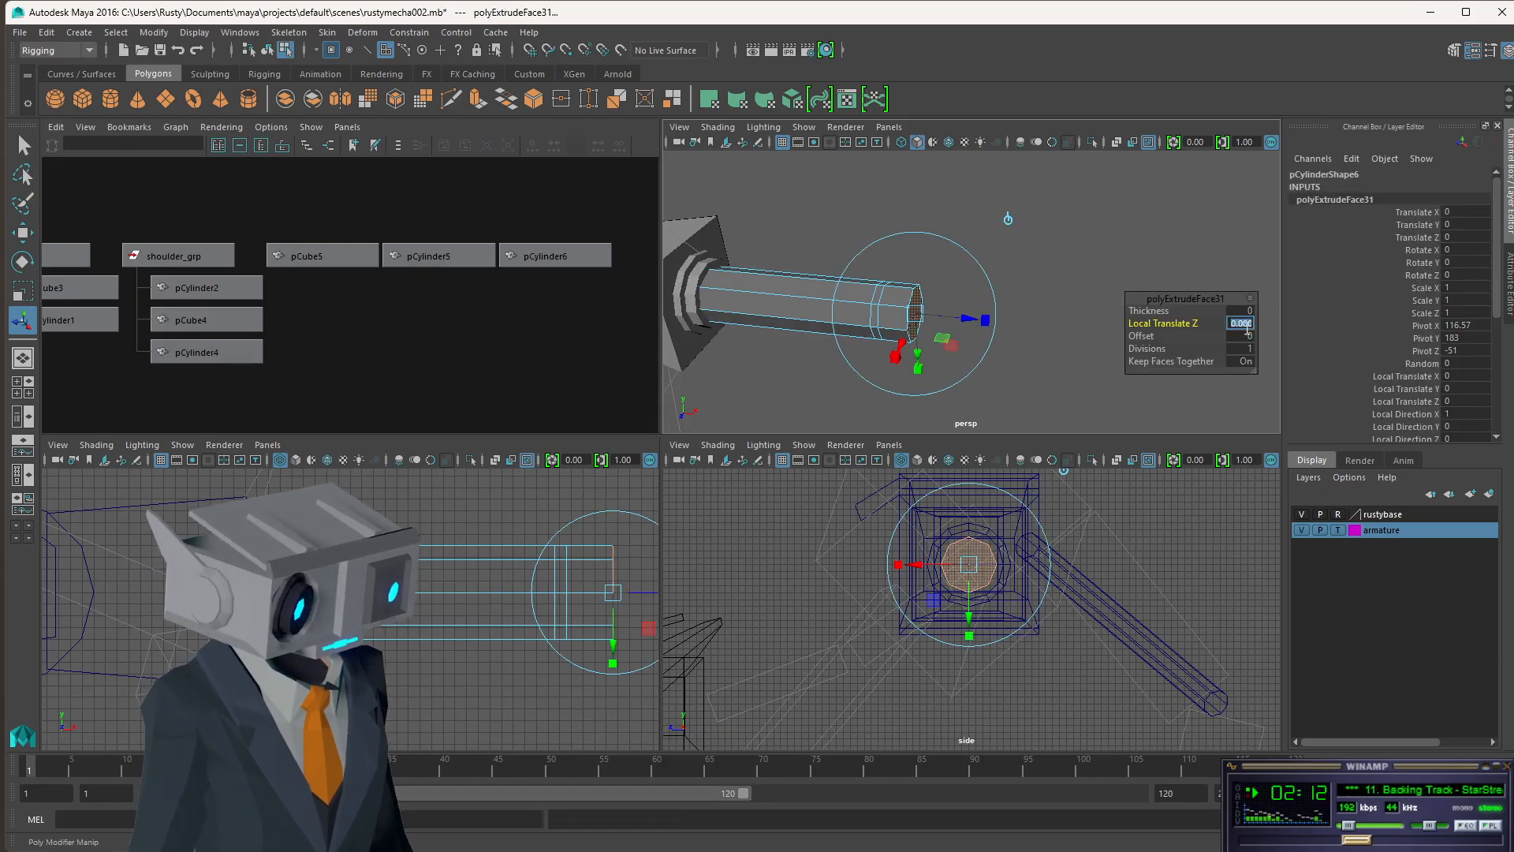
{"action": "type", "text": "1"}
{"action": "key", "text": "Return"}
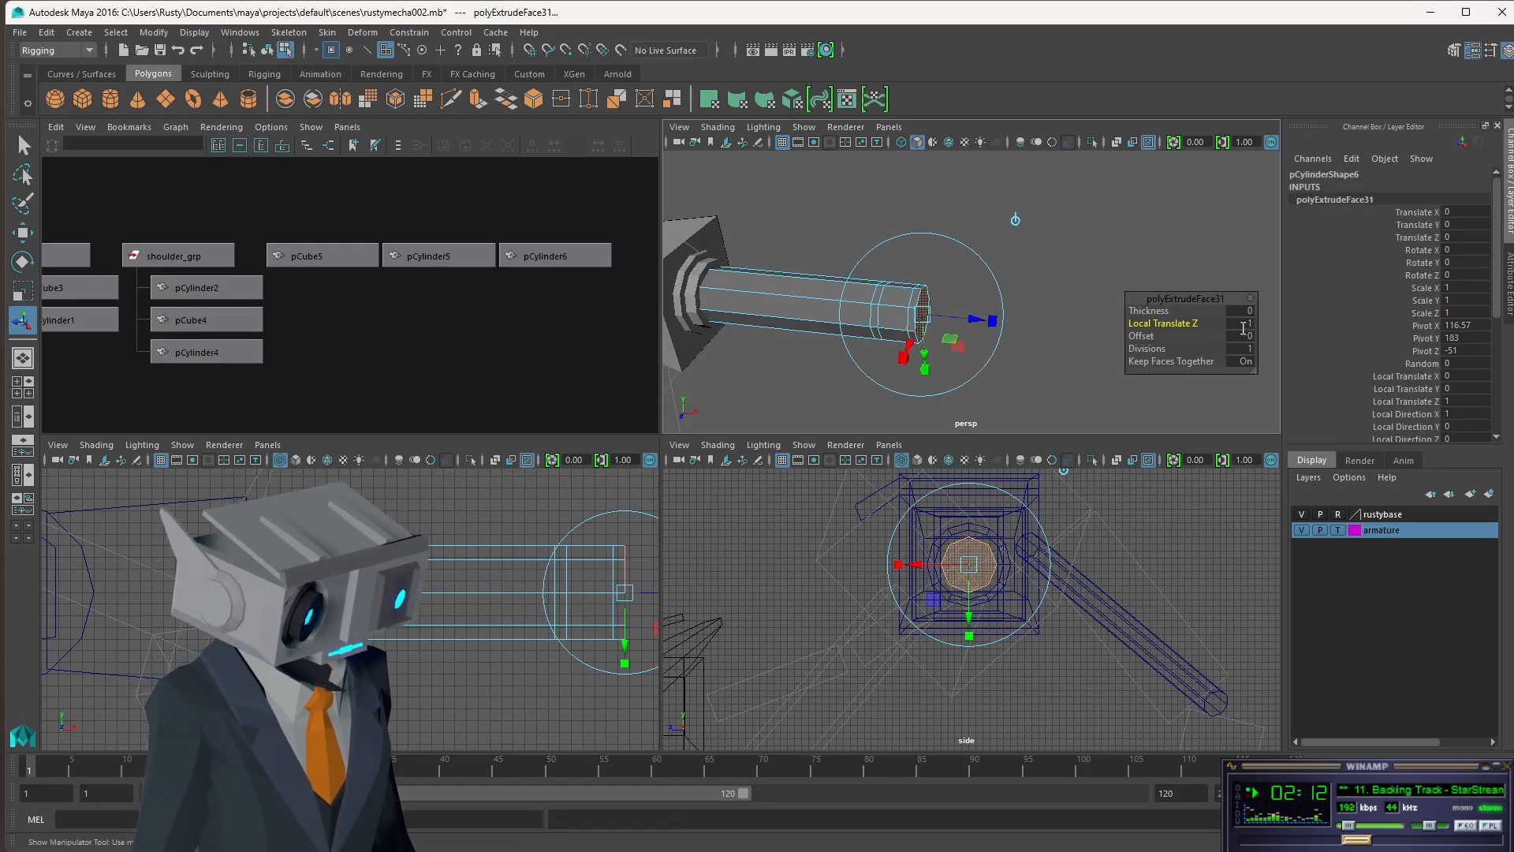
{"action": "left_click", "coordinate": [978, 329]}
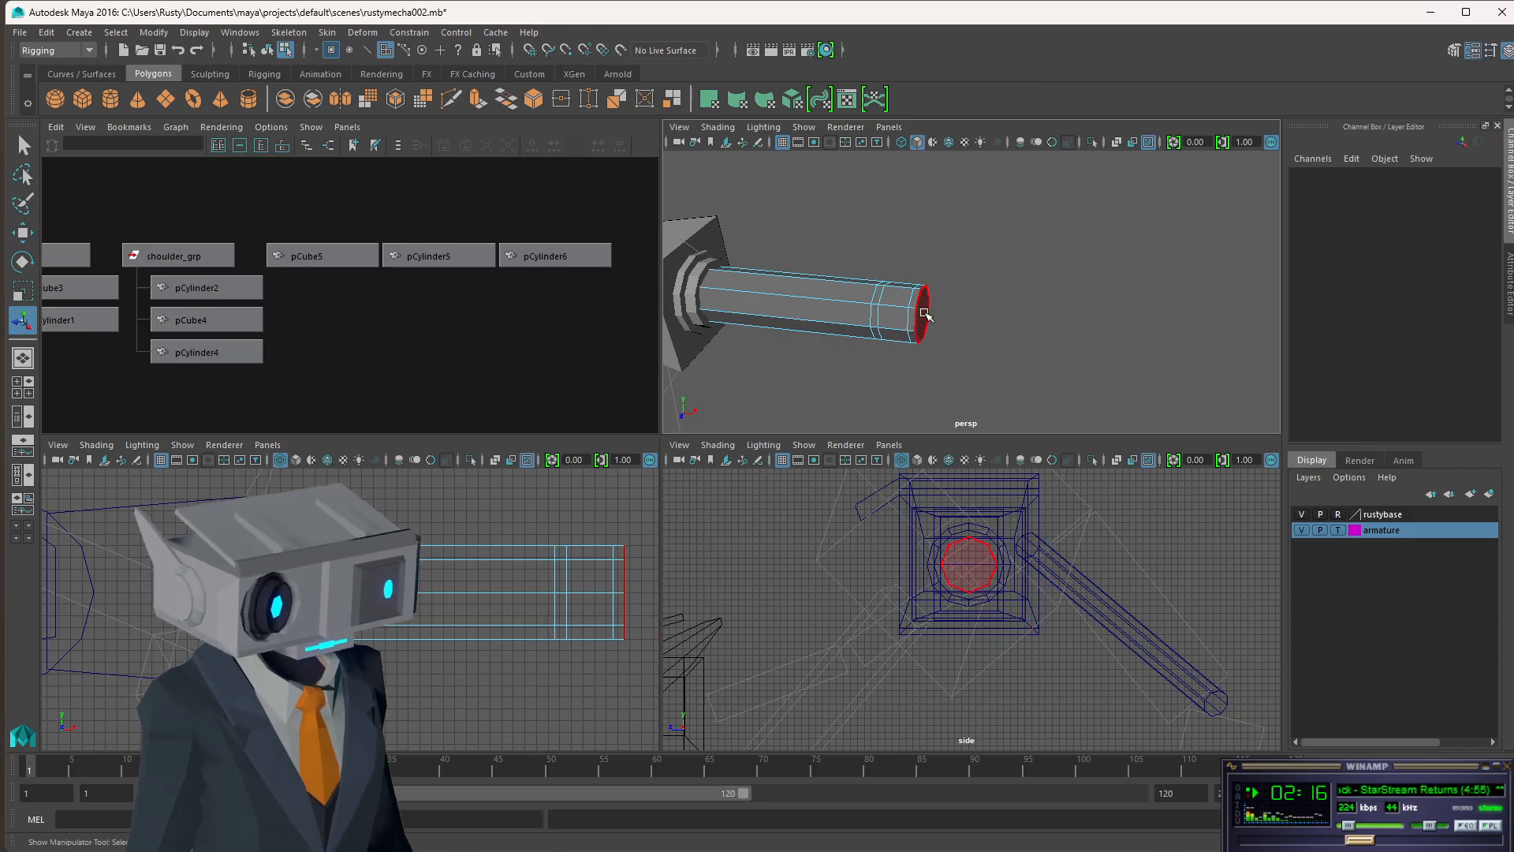
- Try pulling another end face extrusion out to Local Translate Z about 9.586 and back to 3.081, and undo the move
{"action": "left_click", "coordinate": [925, 314]}
{"action": "key", "text": "ctrl+e"}
{"action": "left_click_drag", "start_coordinate": [978, 322], "coordinate": [1049, 325]}
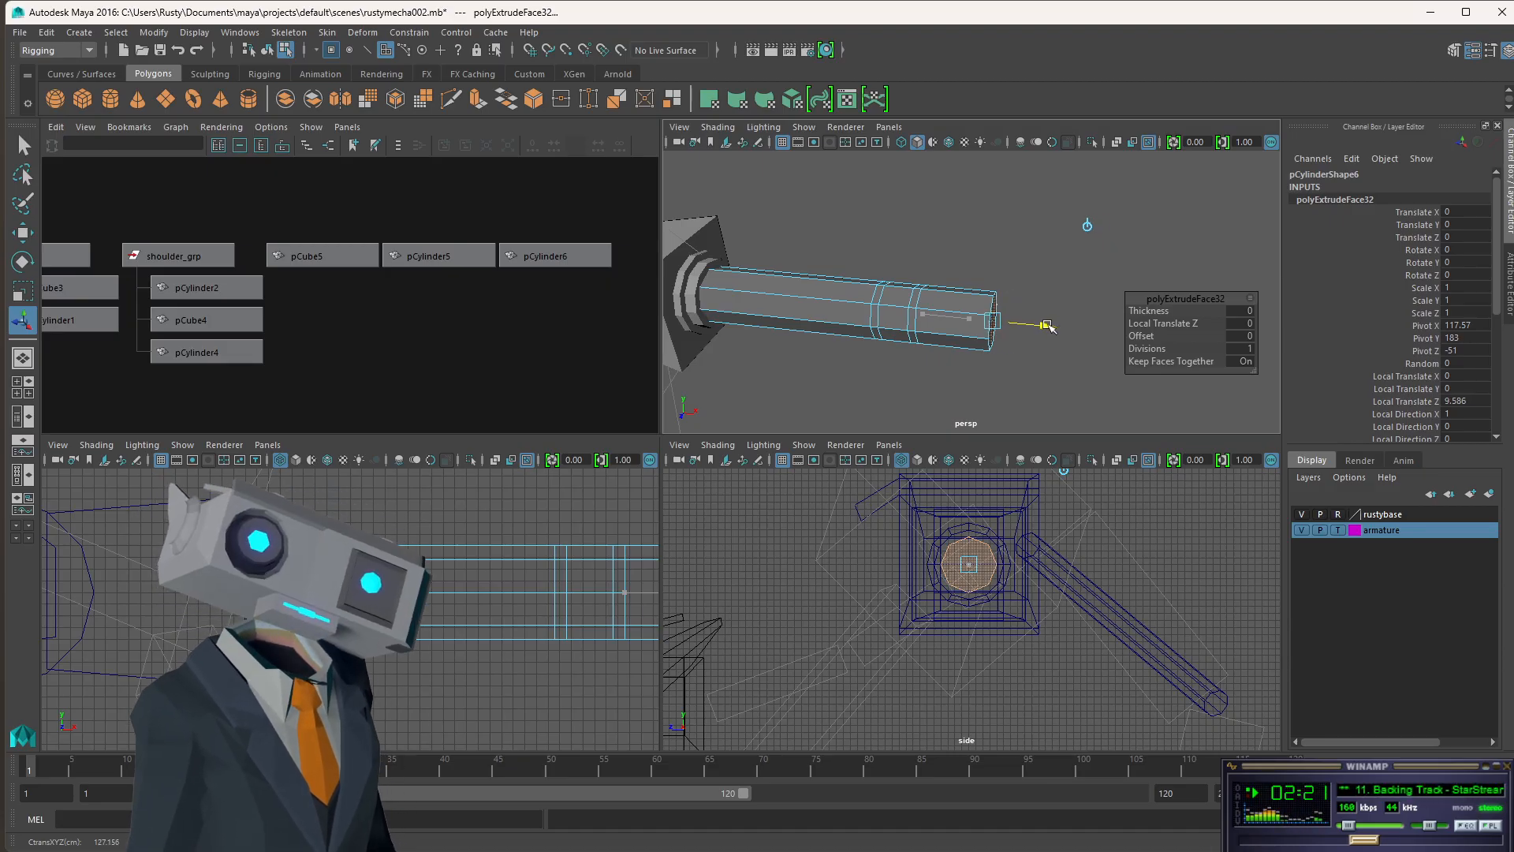
{"action": "left_click_drag", "start_coordinate": [1049, 326], "coordinate": [1001, 308]}
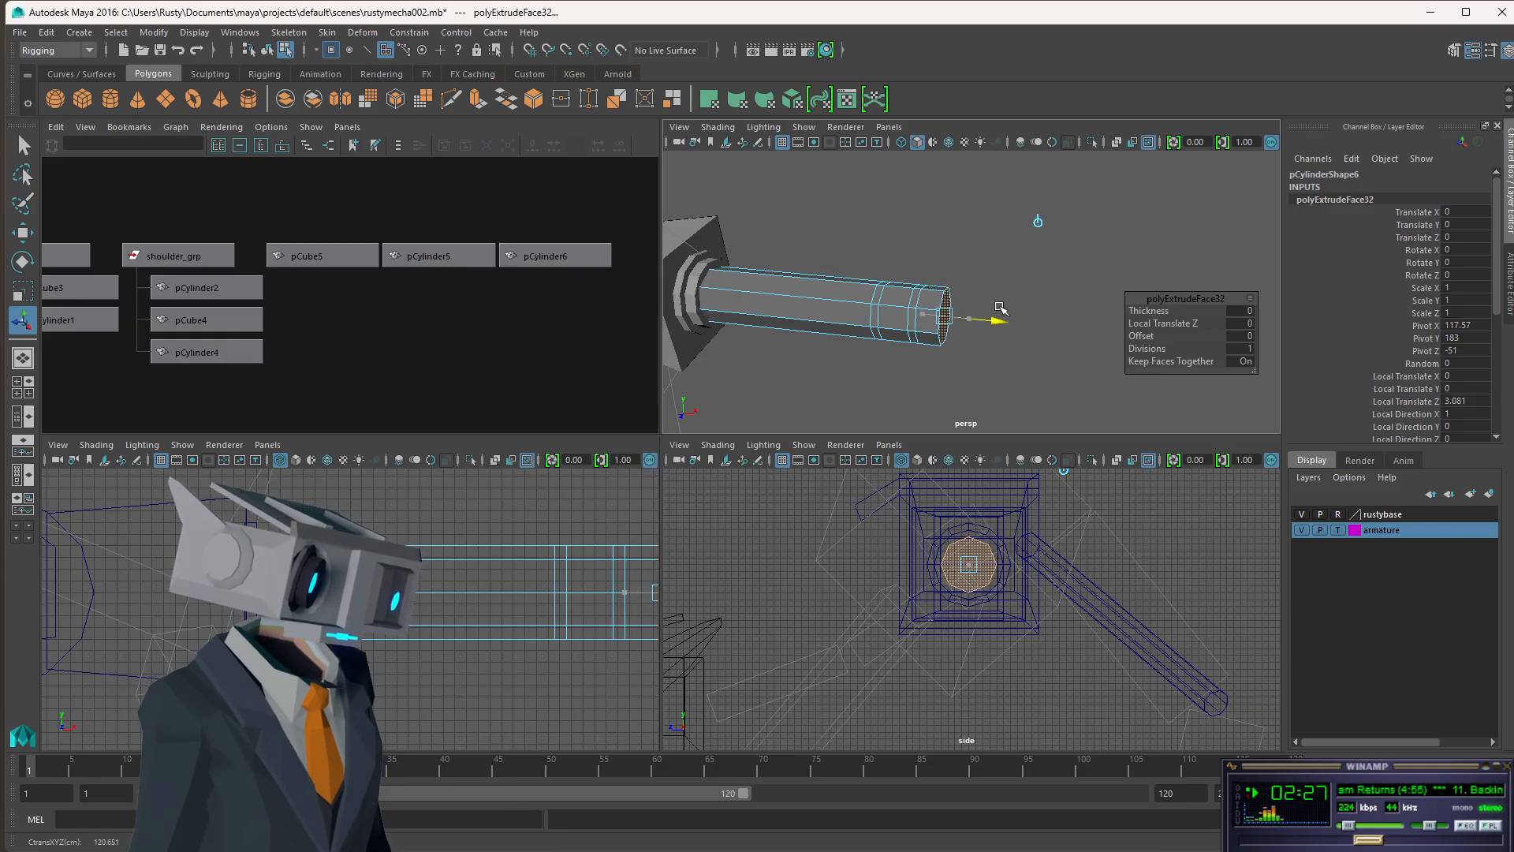
{"action": "key", "text": "ctrl+z"}
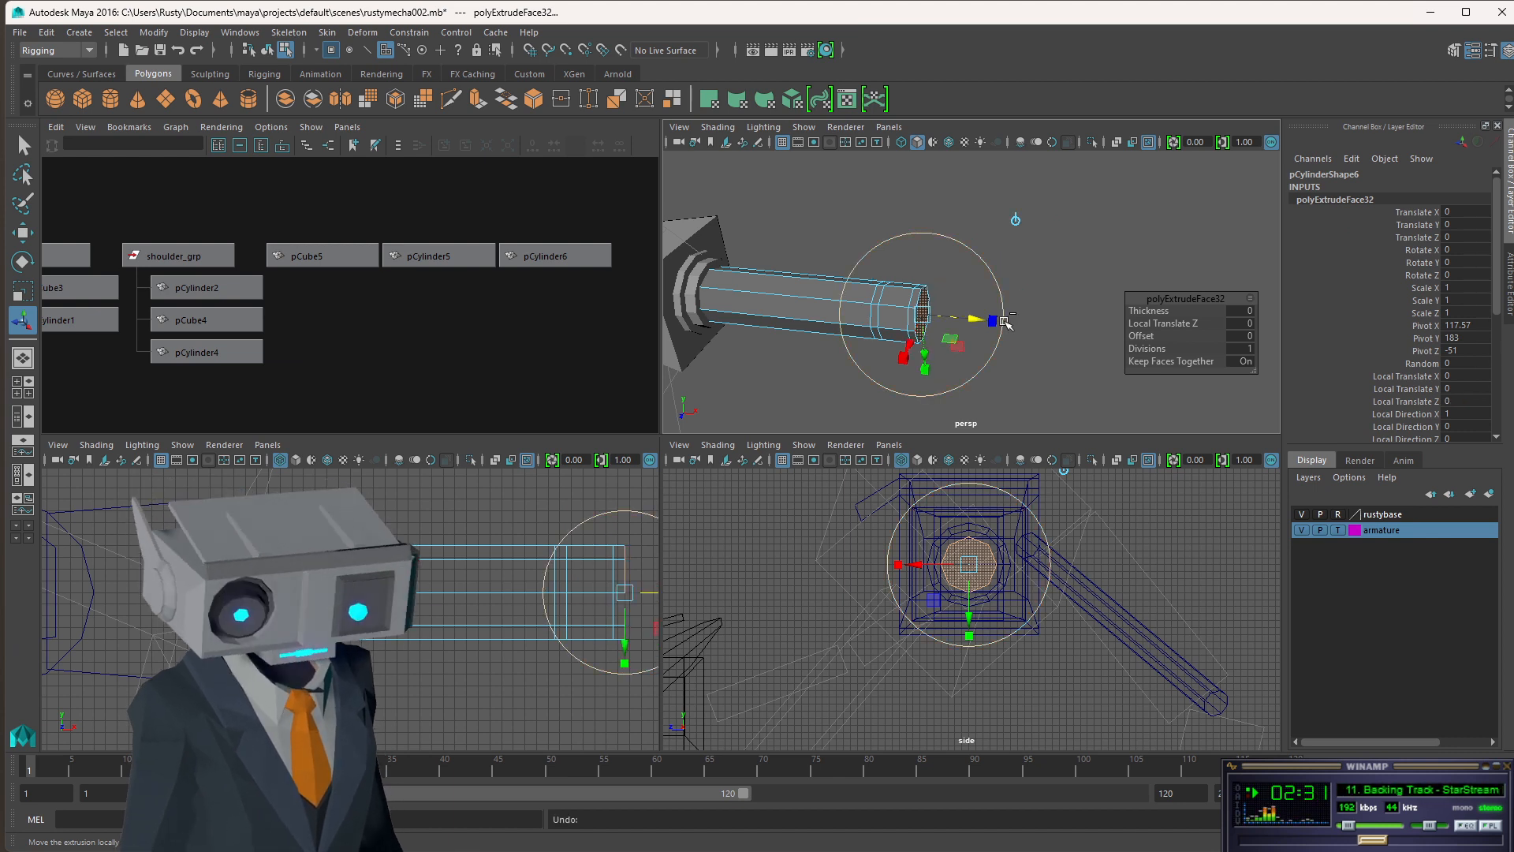
- Extrude the end face by Local Translate Z about 1.263 with an Offset of 1 for a bevelled tip
{"action": "key", "text": "ctrl+e"}
{"action": "left_click_drag", "start_coordinate": [976, 320], "coordinate": [984, 322]}
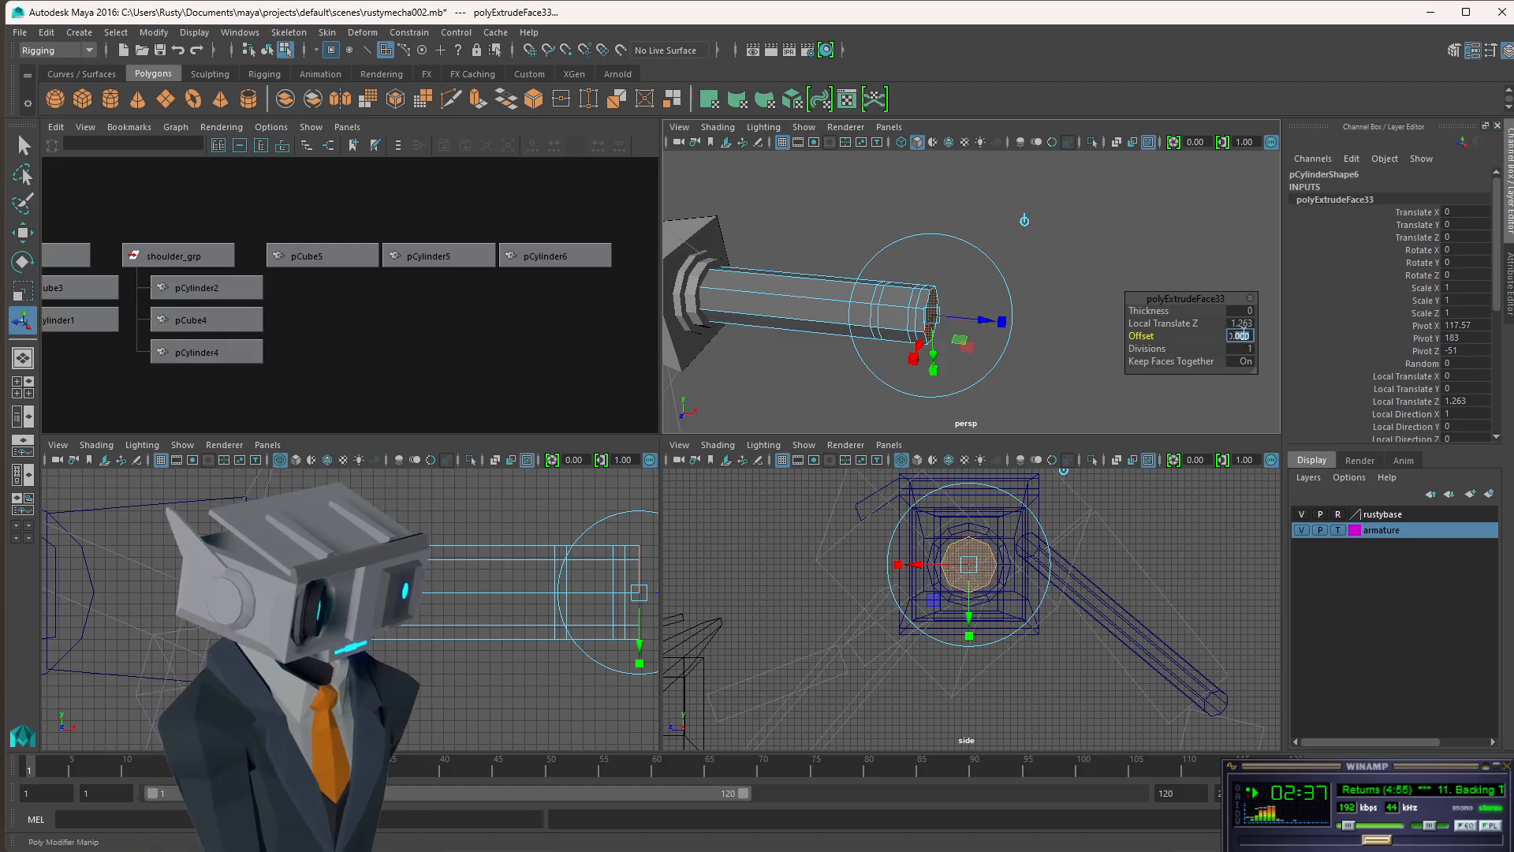
{"action": "type", "text": "1"}
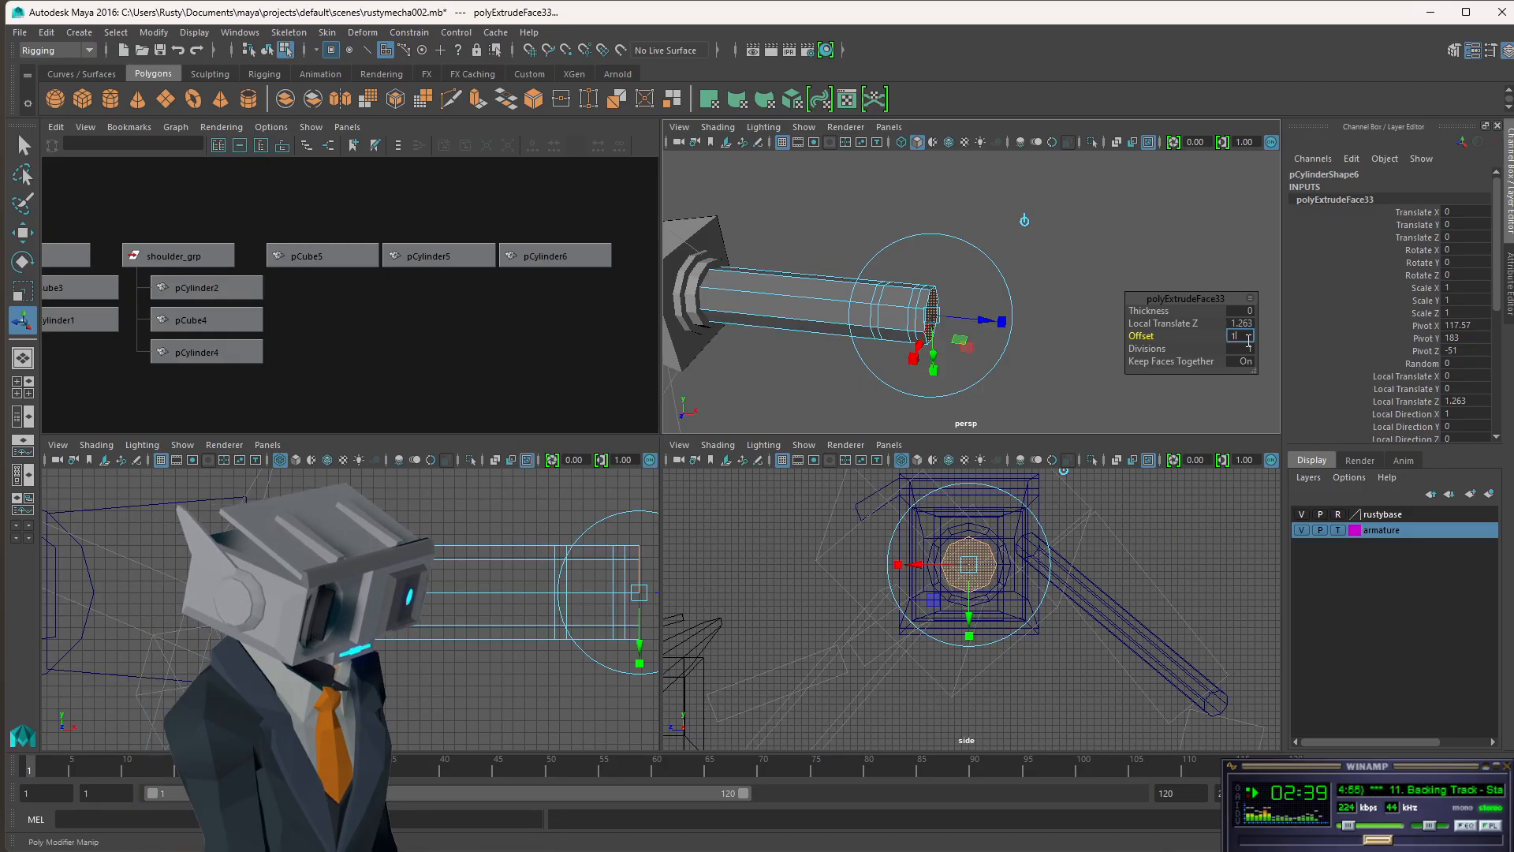
{"action": "key", "text": "Return"}
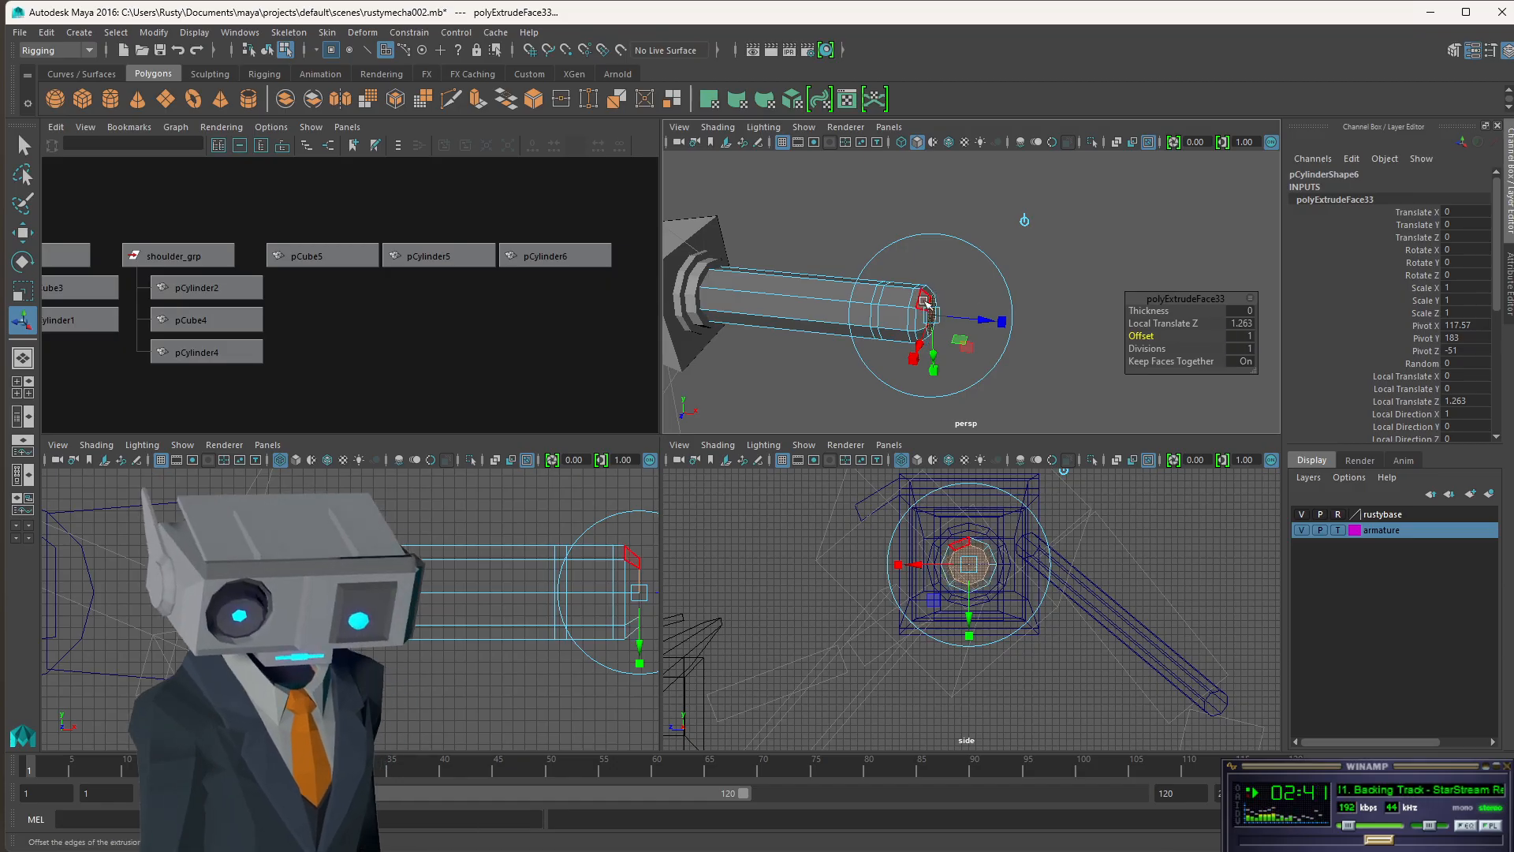
{"action": "left_click_drag", "start_coordinate": [1062, 332], "coordinate": [996, 271], "text": "alt"}
{"action": "left_click", "coordinate": [866, 223]}
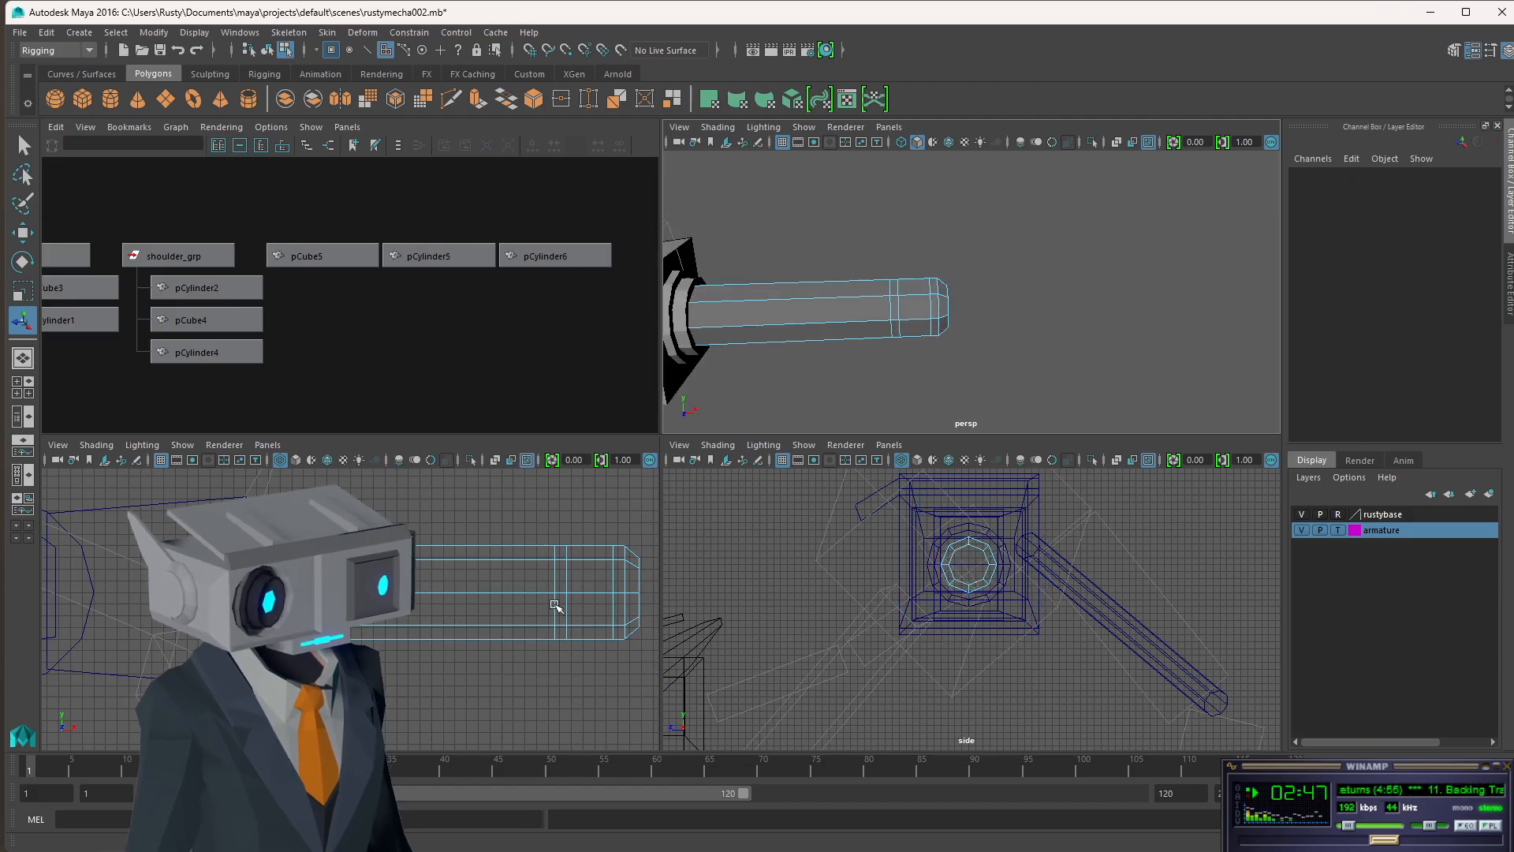
- Select the ring of side faces on the 4-unit end segment, try scaling it uniformly, and undo the scaling
{"action": "left_click_drag", "start_coordinate": [605, 519], "coordinate": [580, 683]}
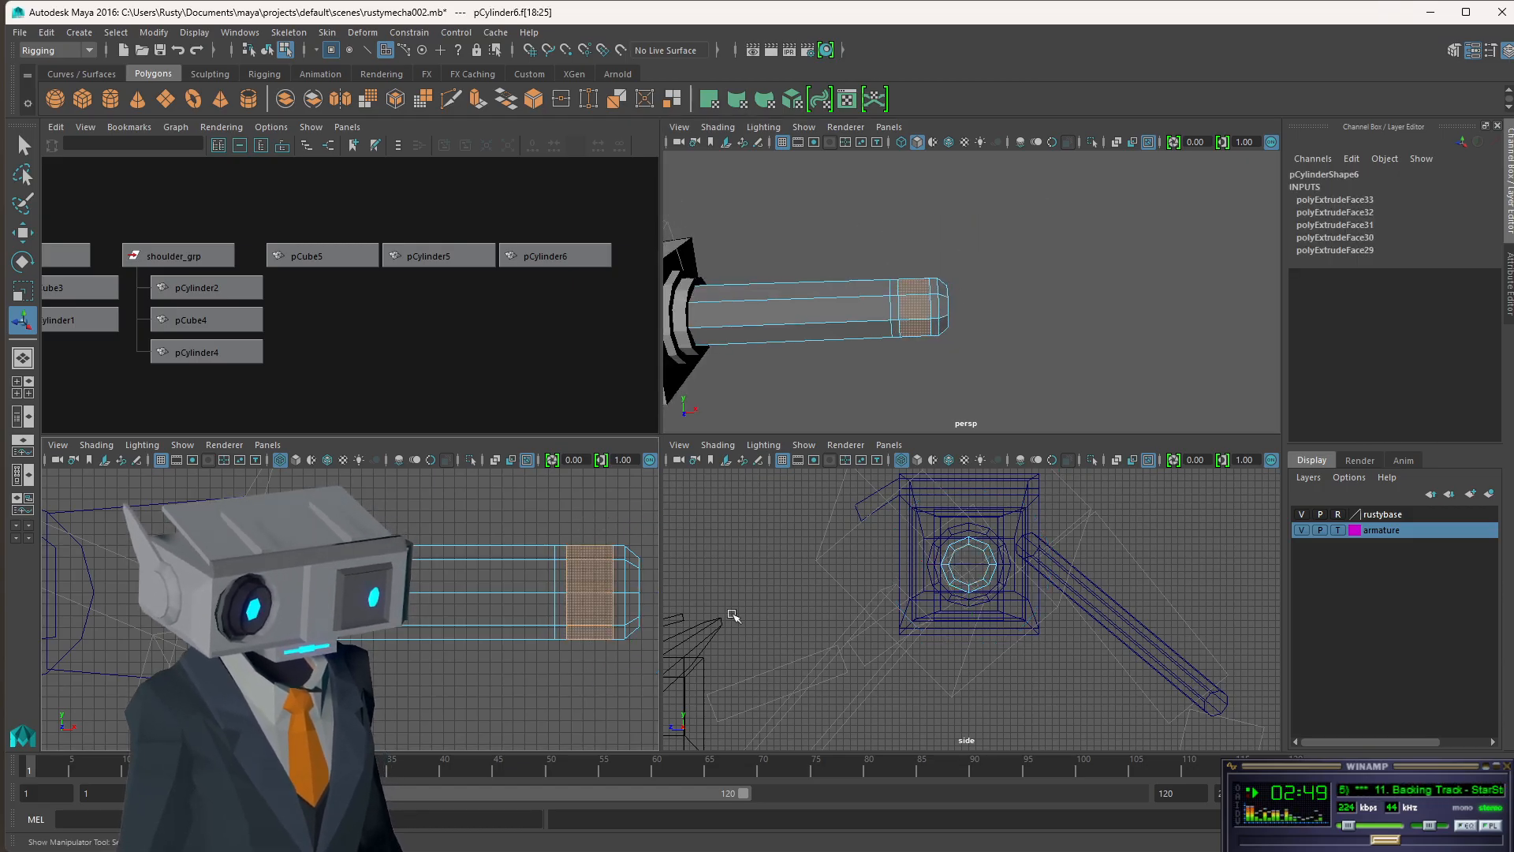
{"action": "key", "text": "r"}
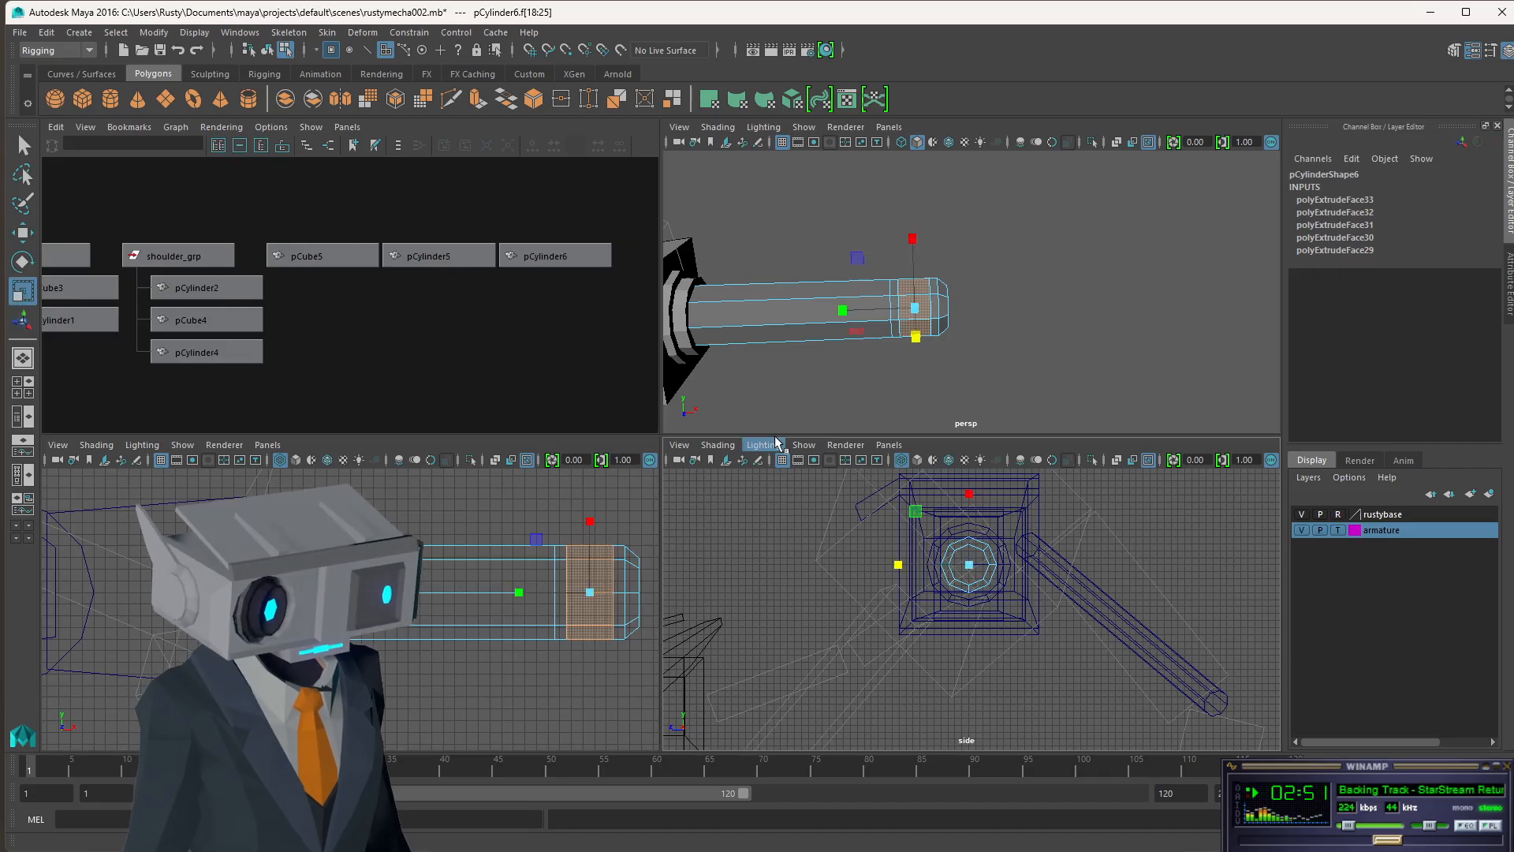
{"action": "left_click_drag", "start_coordinate": [970, 567], "coordinate": [984, 572]}
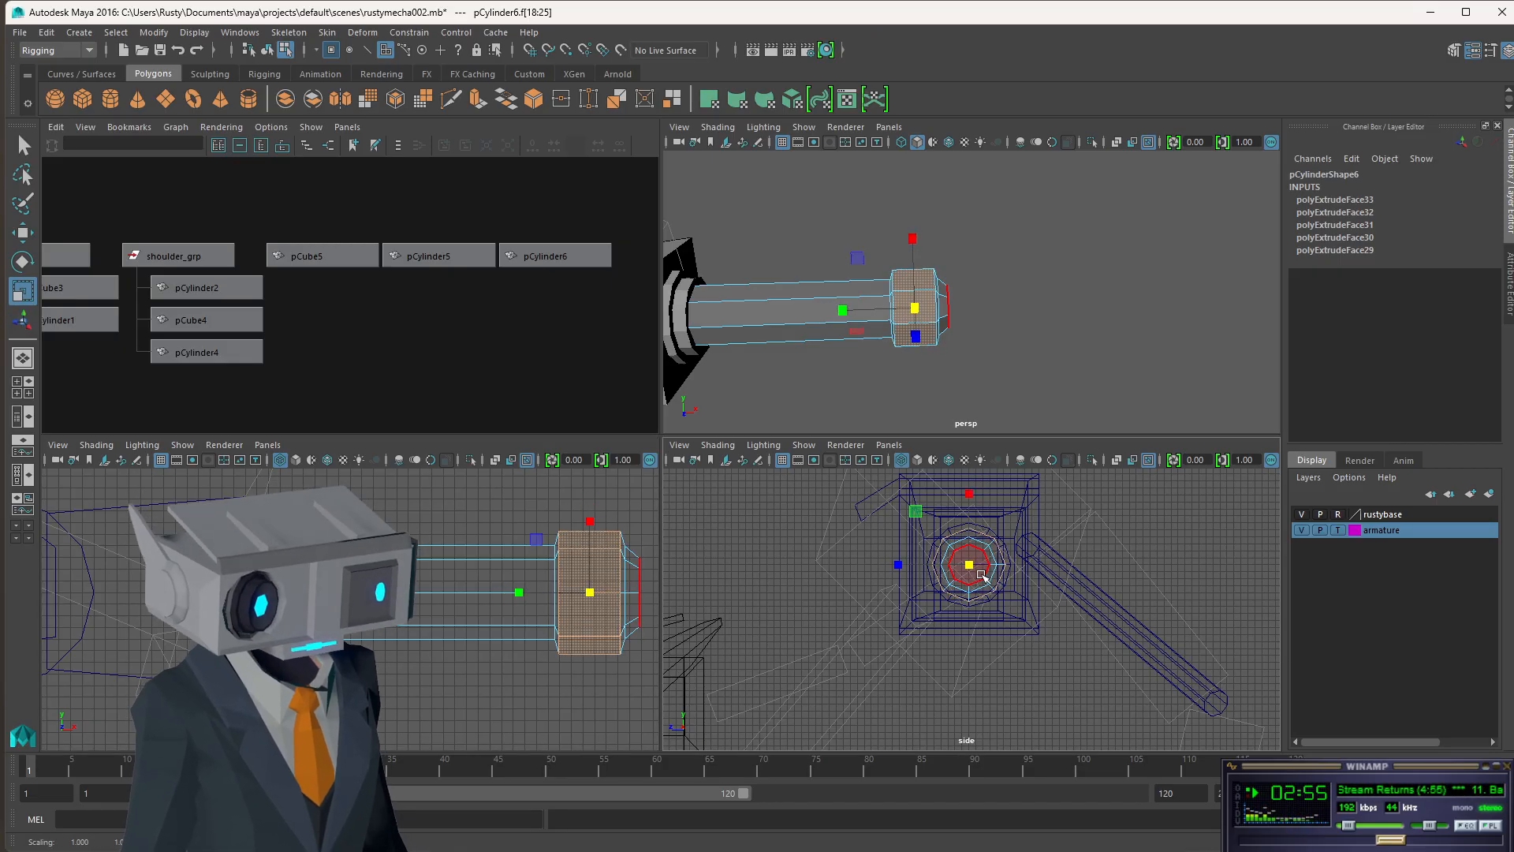
{"action": "key", "text": "ctrl+z"}
- Try widening the selected face ring separately along X and Z, and undo the scaling
{"action": "left_click_drag", "start_coordinate": [971, 493], "coordinate": [970, 471]}
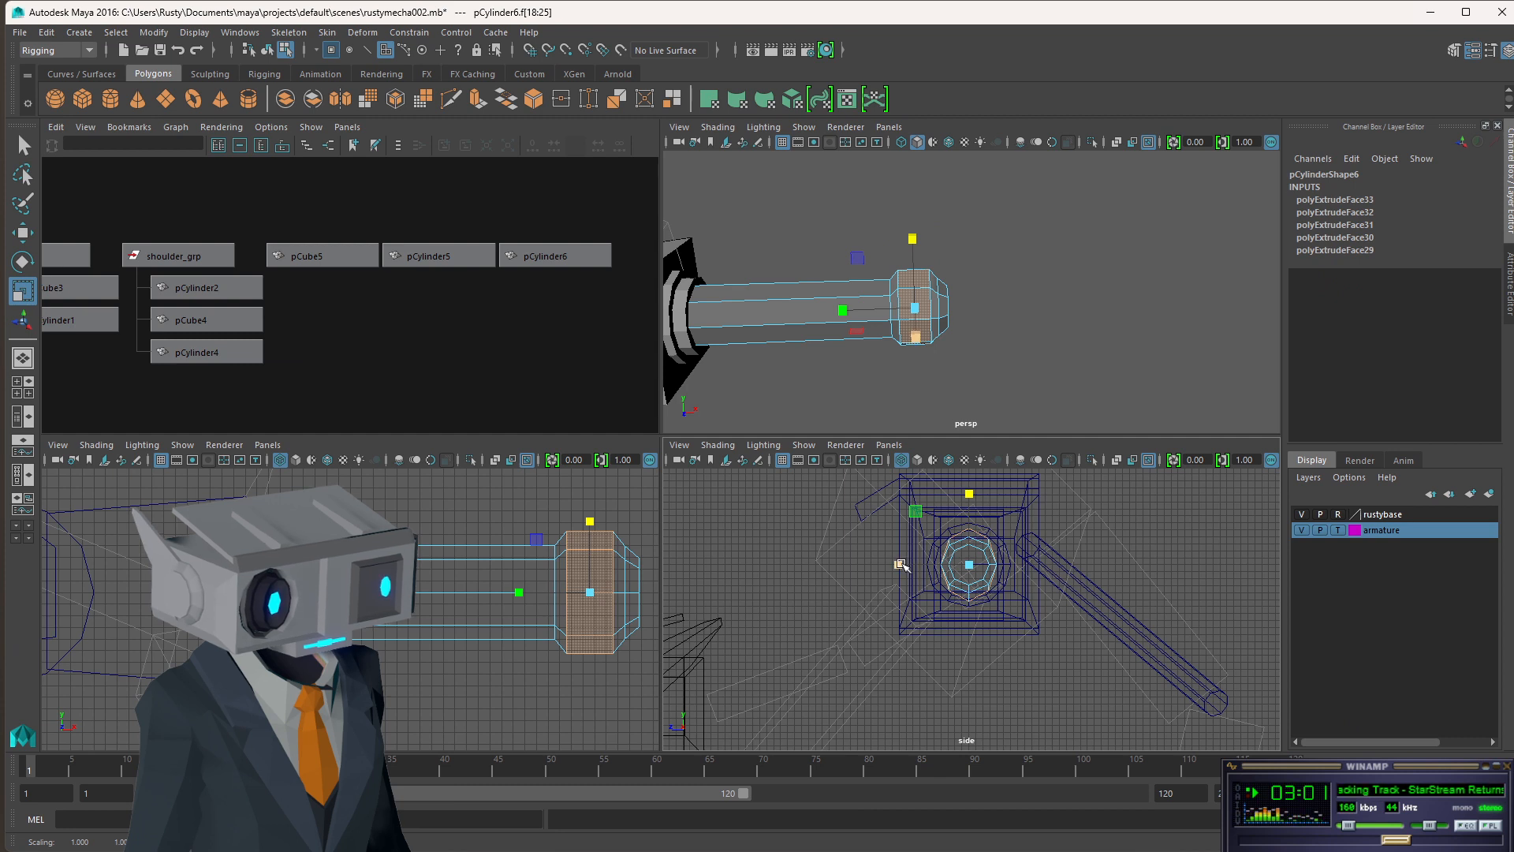
{"action": "left_click_drag", "start_coordinate": [902, 565], "coordinate": [880, 563]}
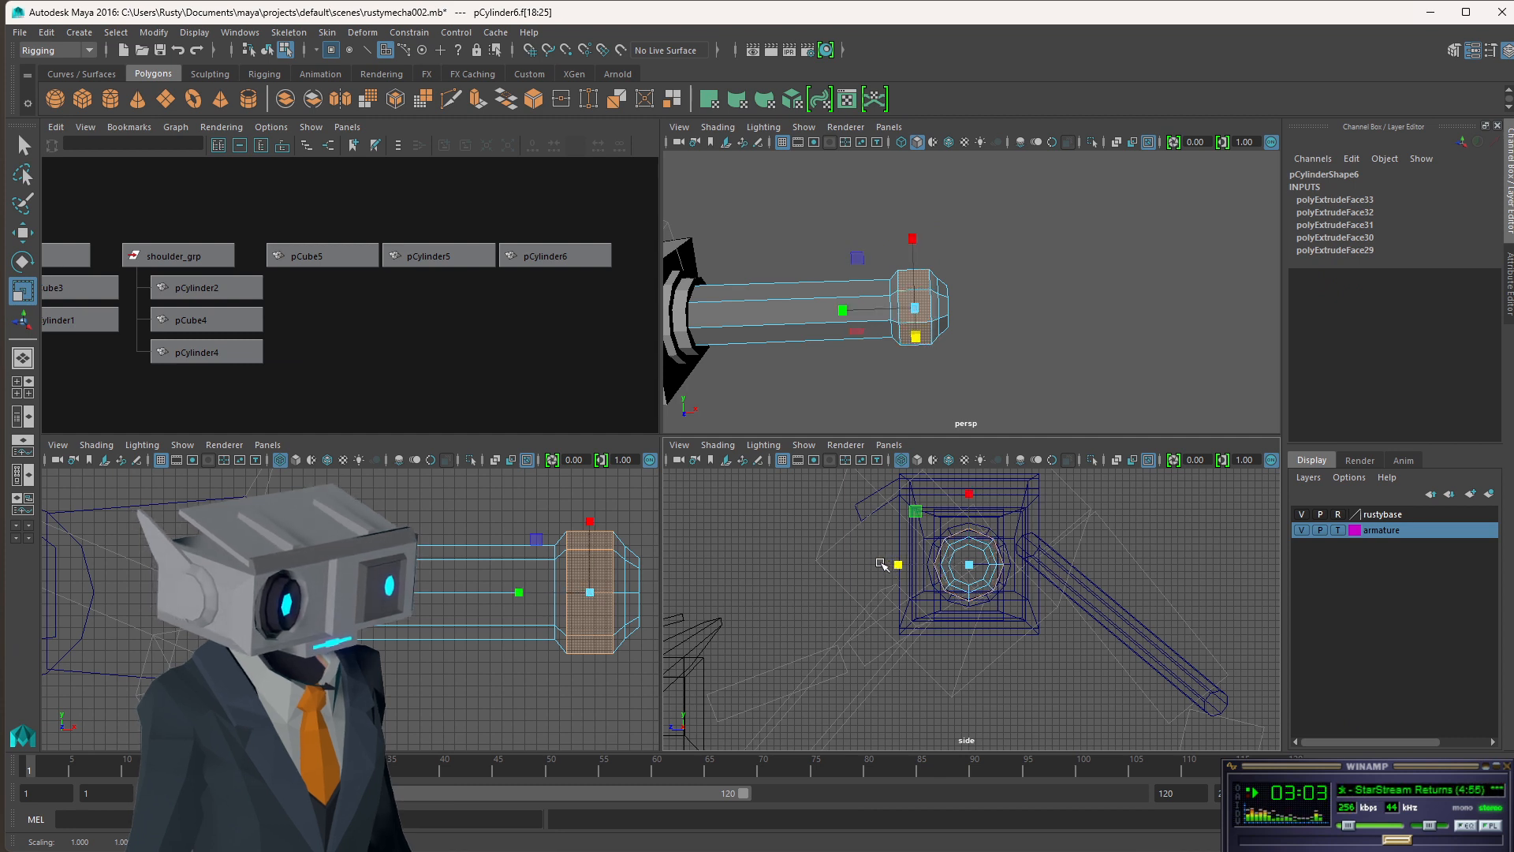
{"action": "key", "text": "ctrl+z"}
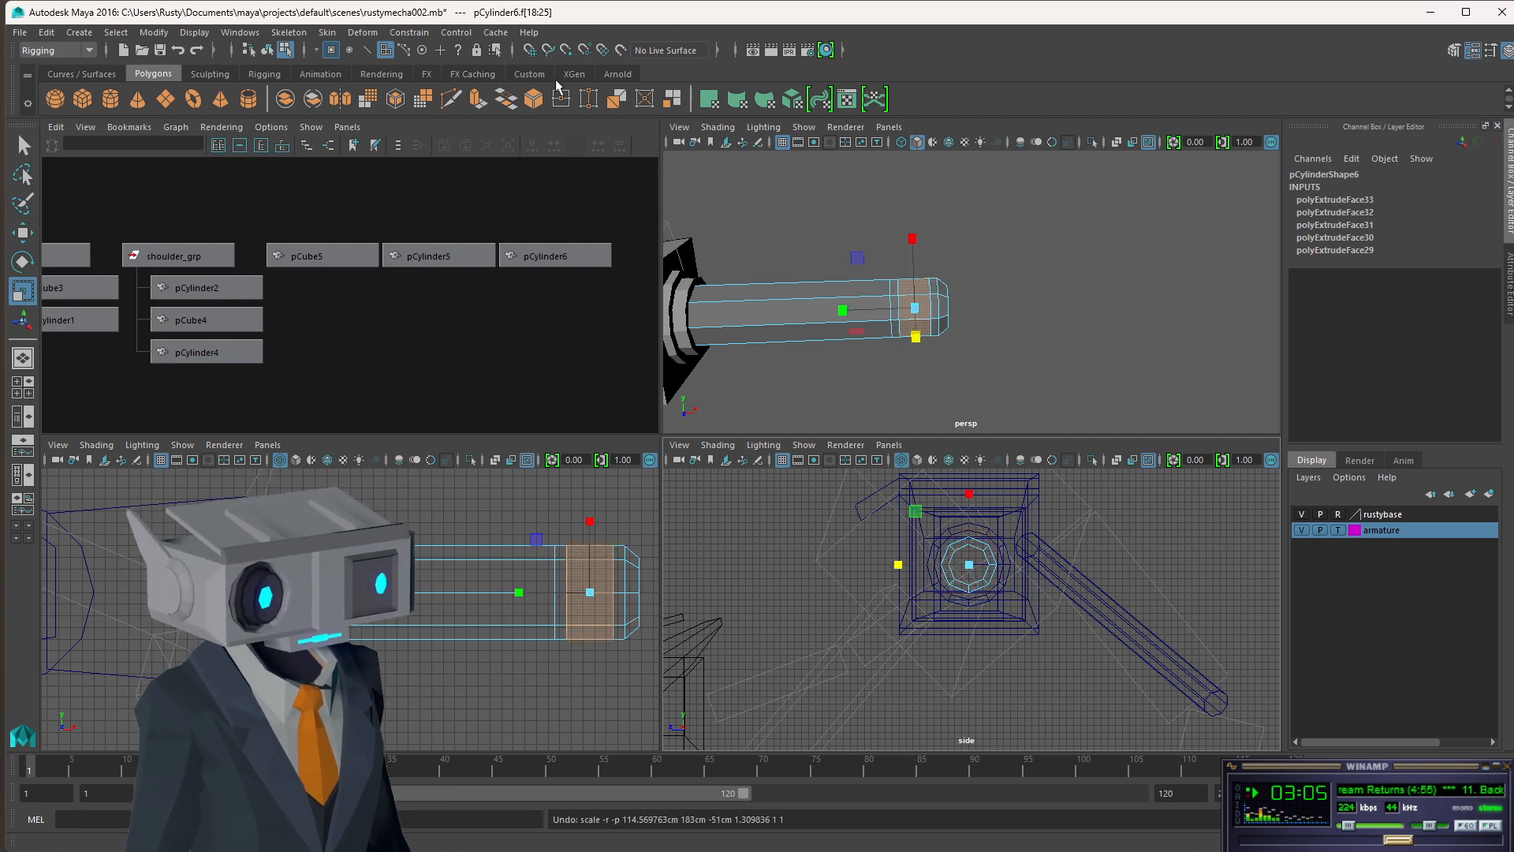
- Turn on grid snapping, try scaling the selected face ring along Z, and undo the scaling
{"action": "left_click", "coordinate": [531, 52]}
{"action": "scroll", "coordinate": [986, 605], "scroll_direction": "up", "scroll_amount": 3}
{"action": "key", "text": "space"}
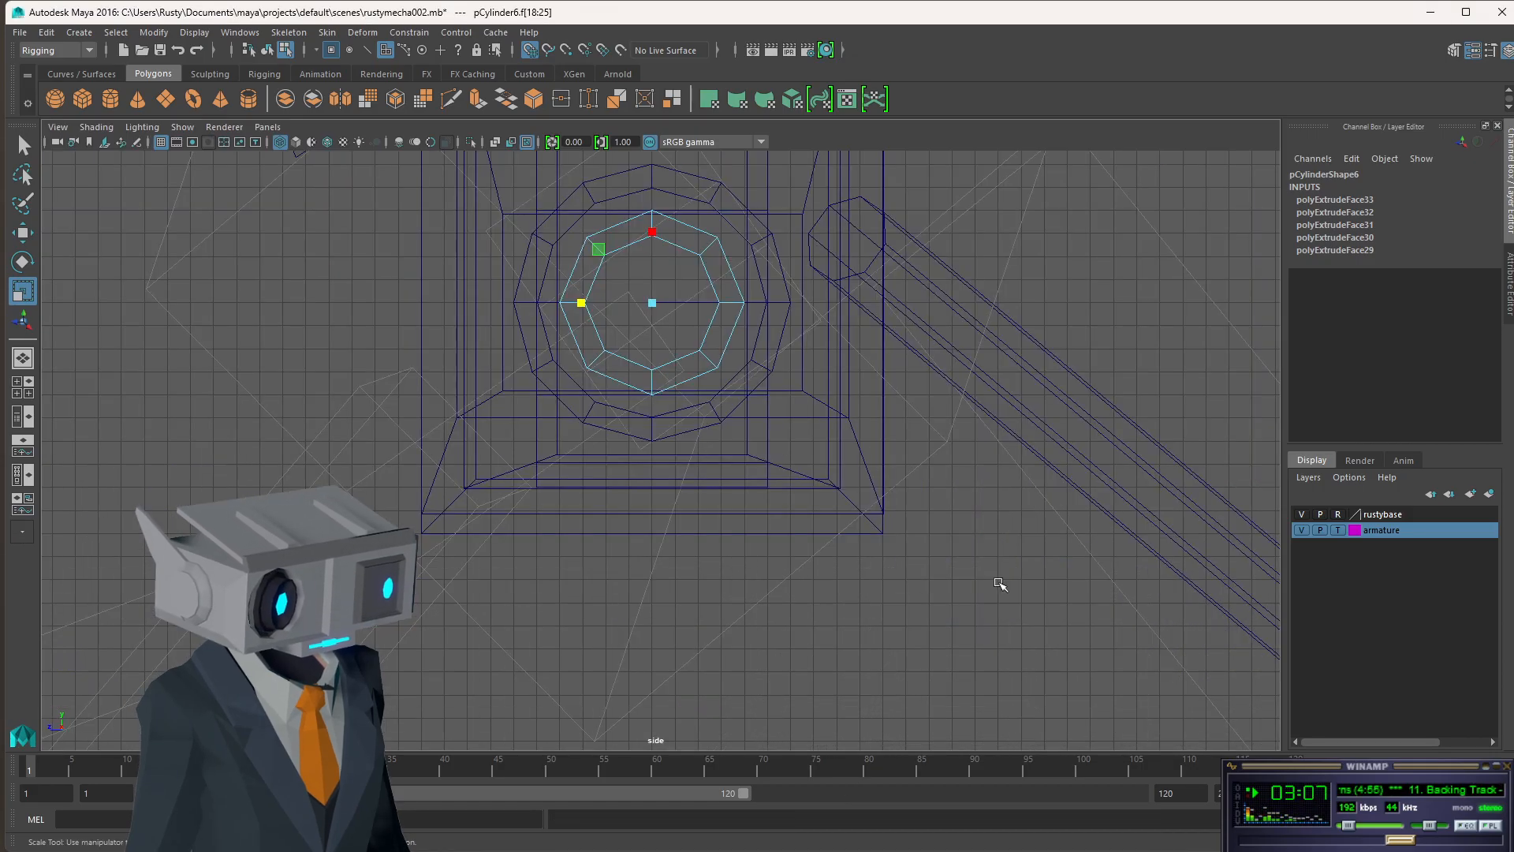
{"action": "scroll", "coordinate": [701, 319], "scroll_direction": "up", "scroll_amount": 2}
{"action": "middle_click_drag", "start_coordinate": [838, 303], "coordinate": [1004, 487], "text": "alt"}
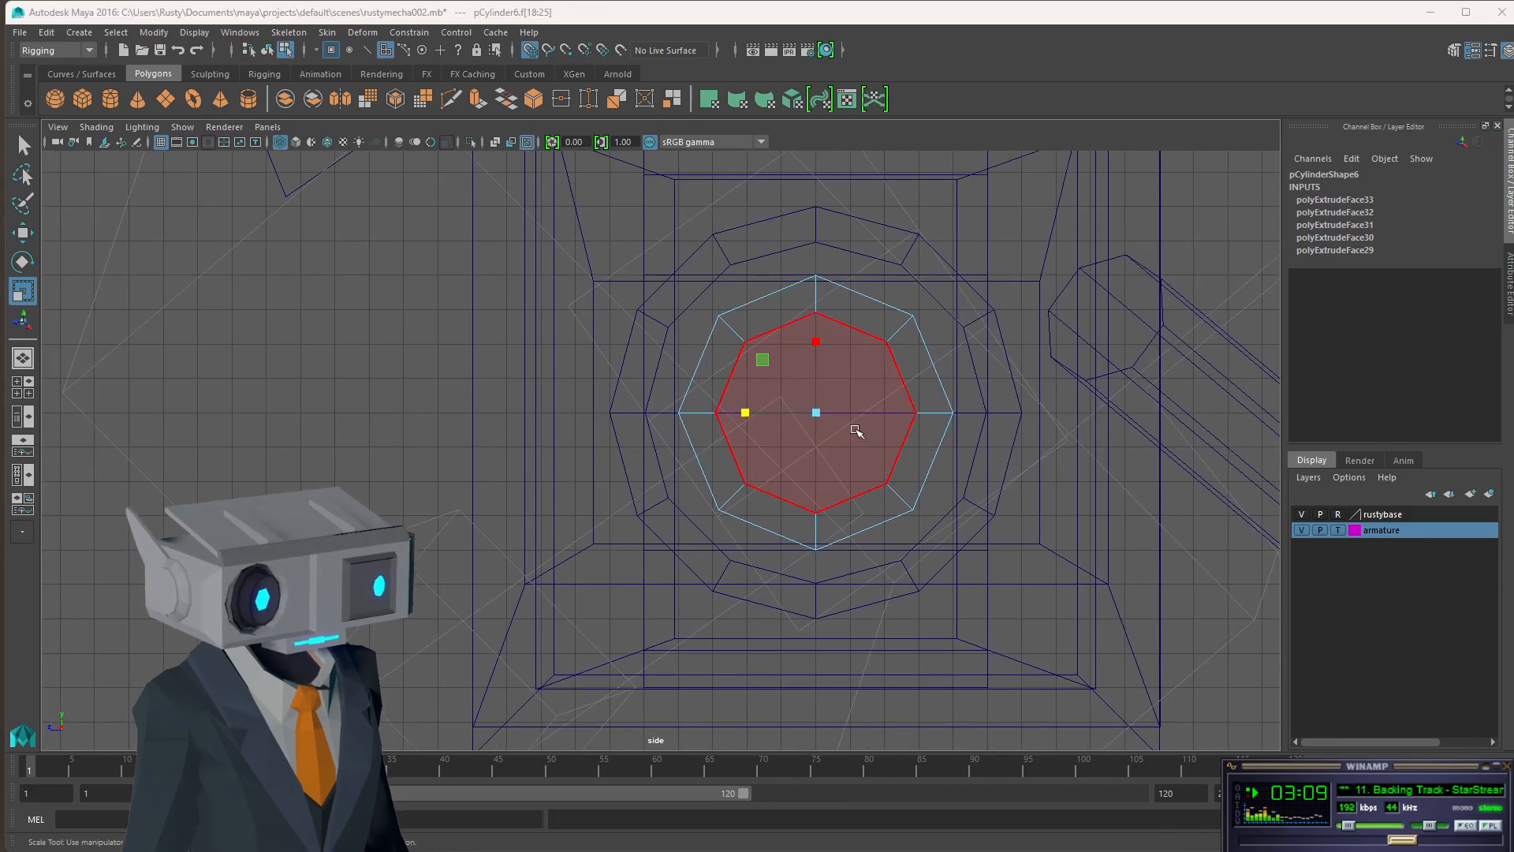
{"action": "key", "text": "space"}
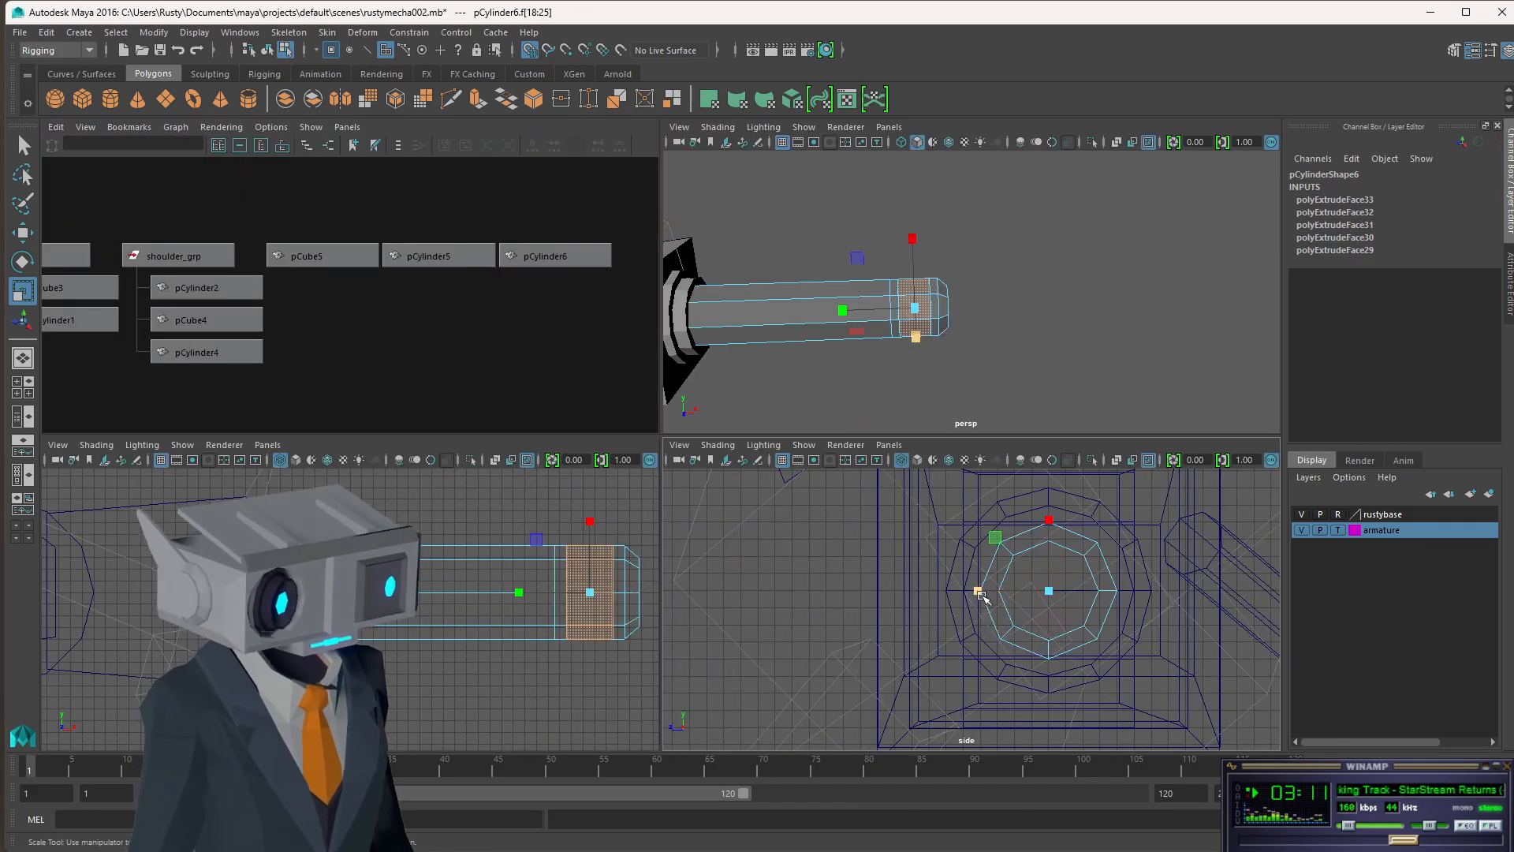
{"action": "mouse_move", "coordinate": [978, 591]}
{"action": "left_mouse_down"}
{"action": "mouse_move", "coordinate": [958, 591]}
{"action": "mouse_move", "coordinate": [1032, 603]}
{"action": "mouse_move", "coordinate": [964, 589]}
{"action": "left_mouse_up"}
{"action": "key", "text": "ctrl+z"}
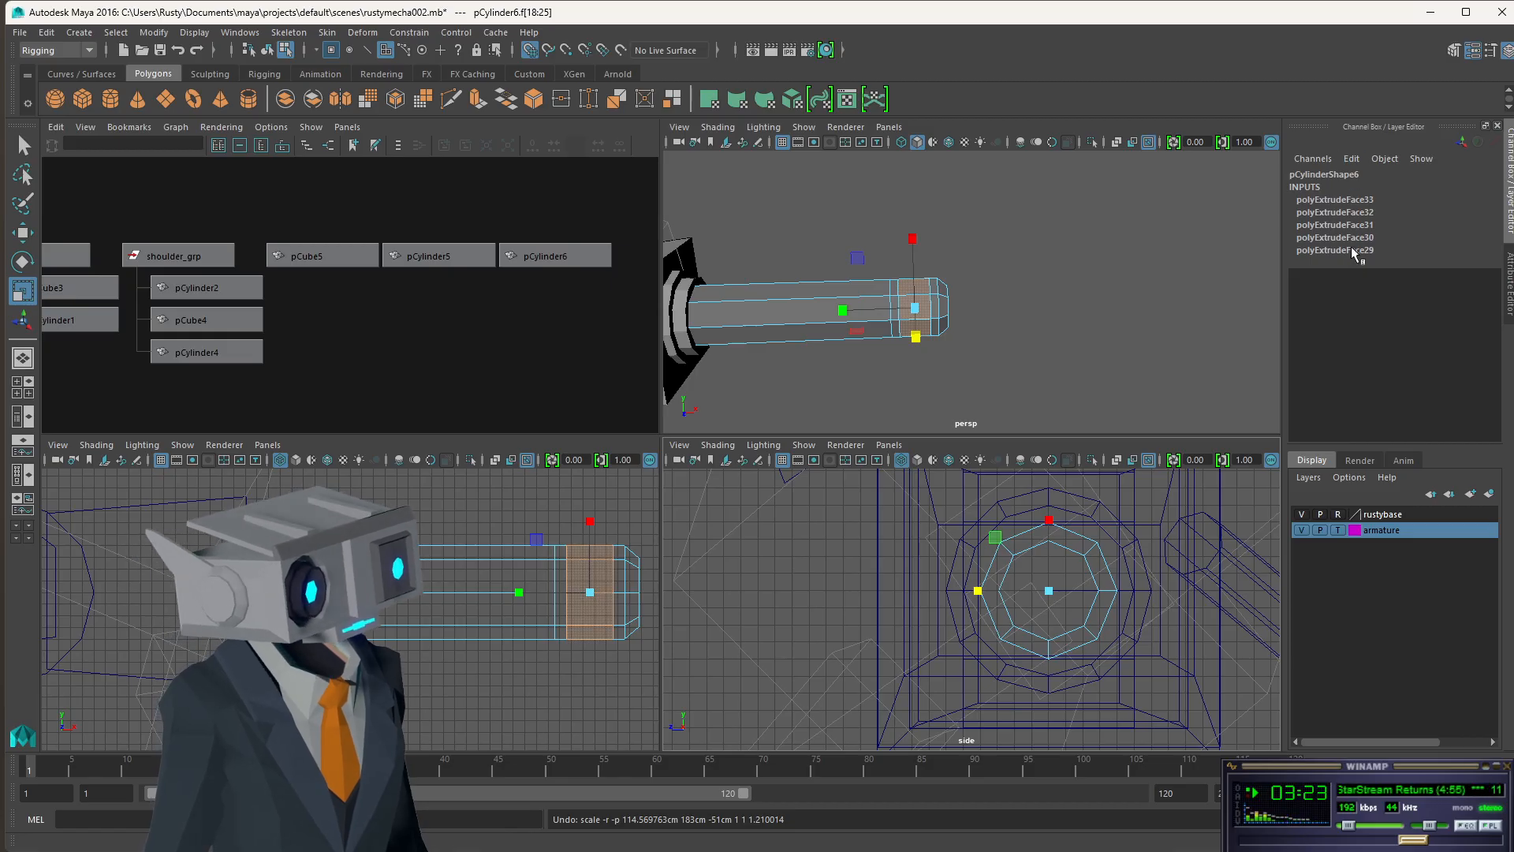
- Check the polyExtrudeFace33 attributes, try scaling the selected face ring separately along Z and X, and undo the scaling
{"action": "left_click", "coordinate": [1509, 283]}
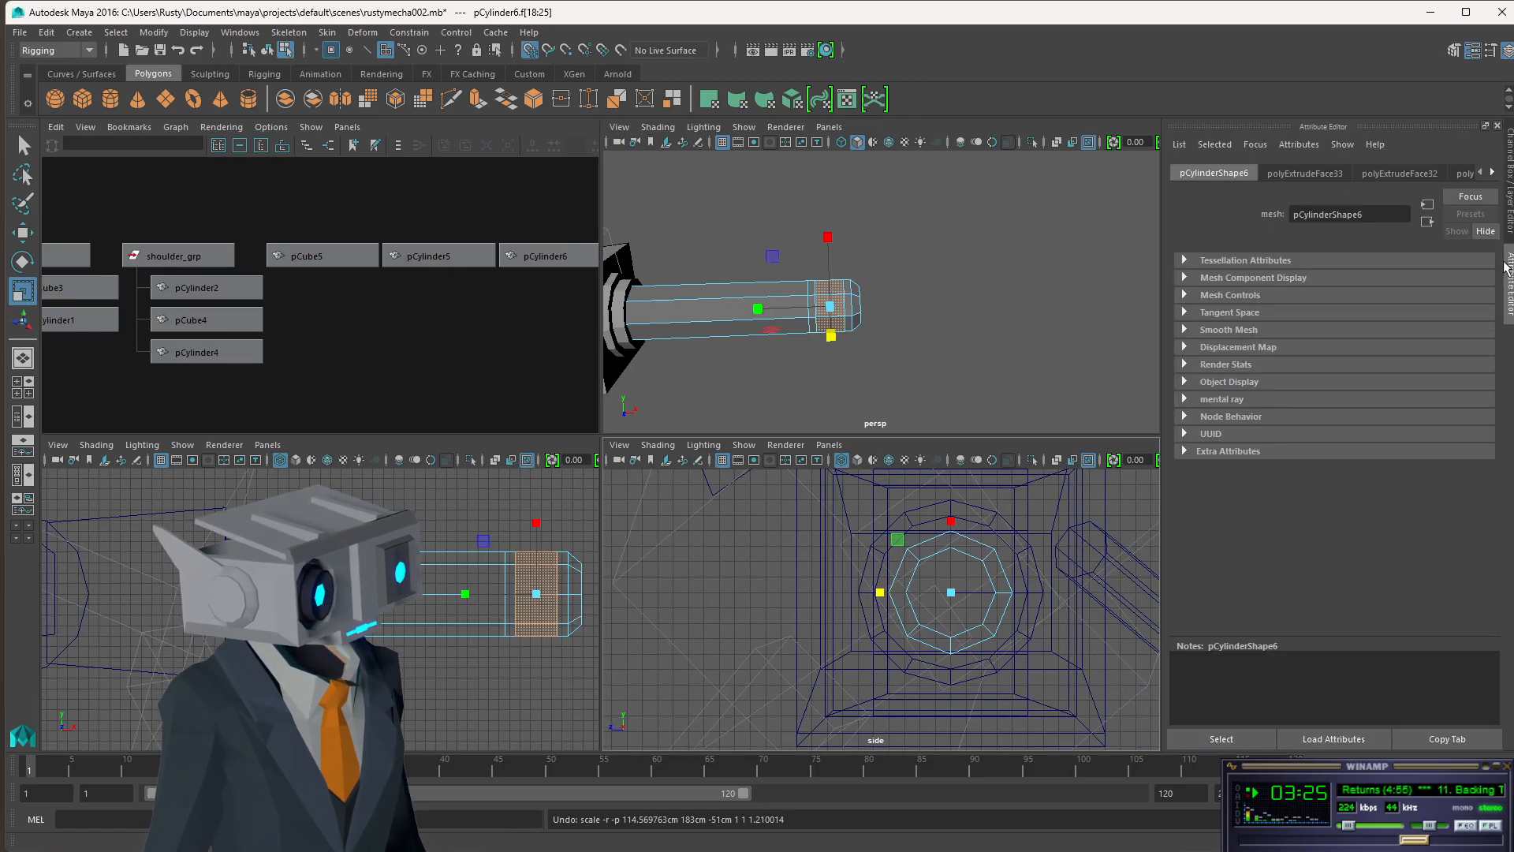
{"action": "left_click", "coordinate": [1306, 175]}
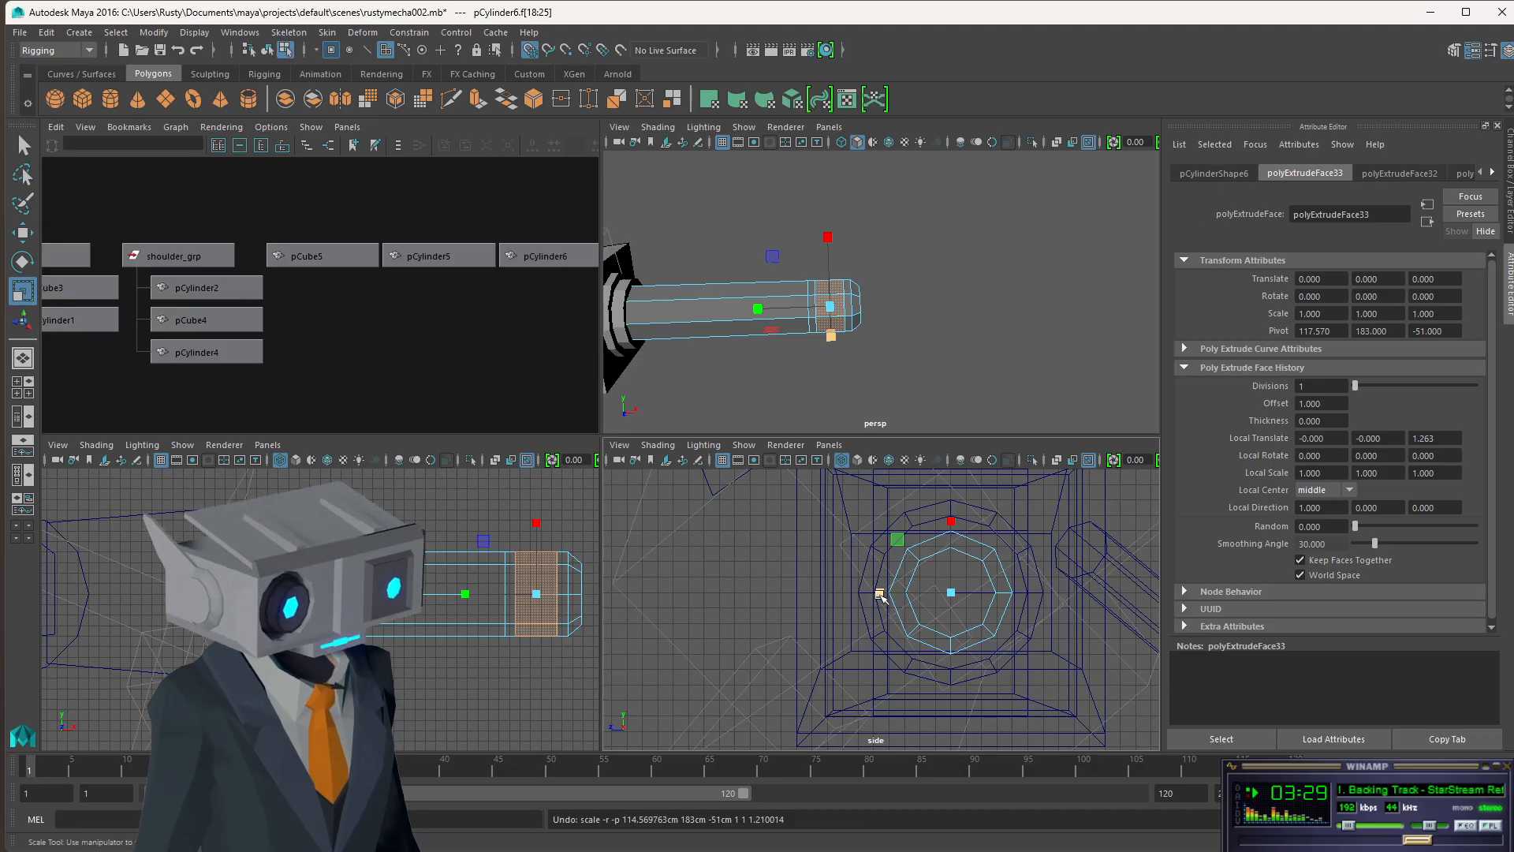
{"action": "left_click_drag", "start_coordinate": [880, 594], "coordinate": [861, 597]}
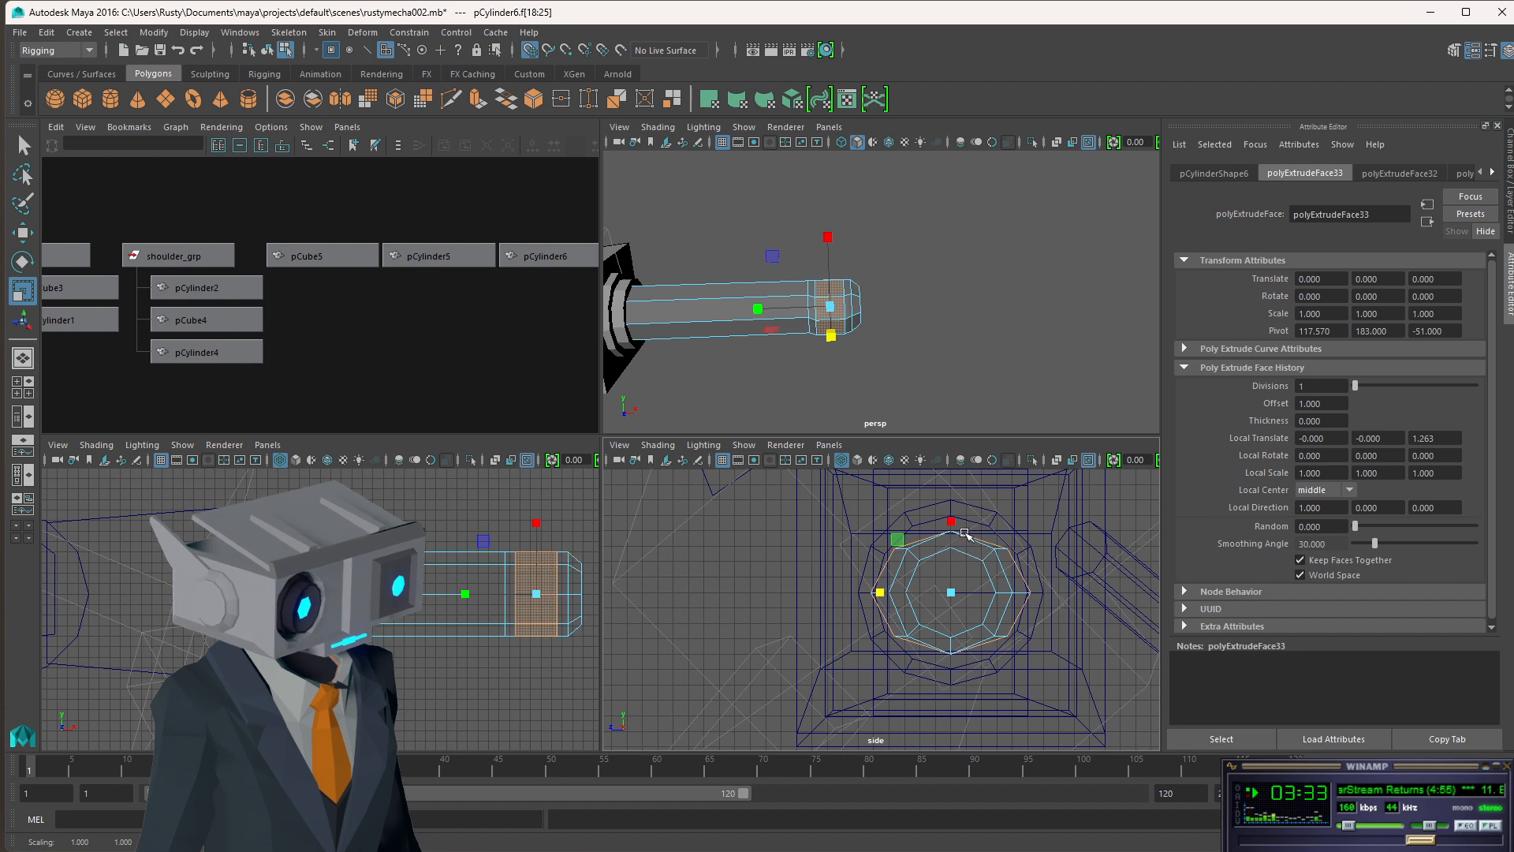
{"action": "left_click_drag", "start_coordinate": [954, 523], "coordinate": [986, 505]}
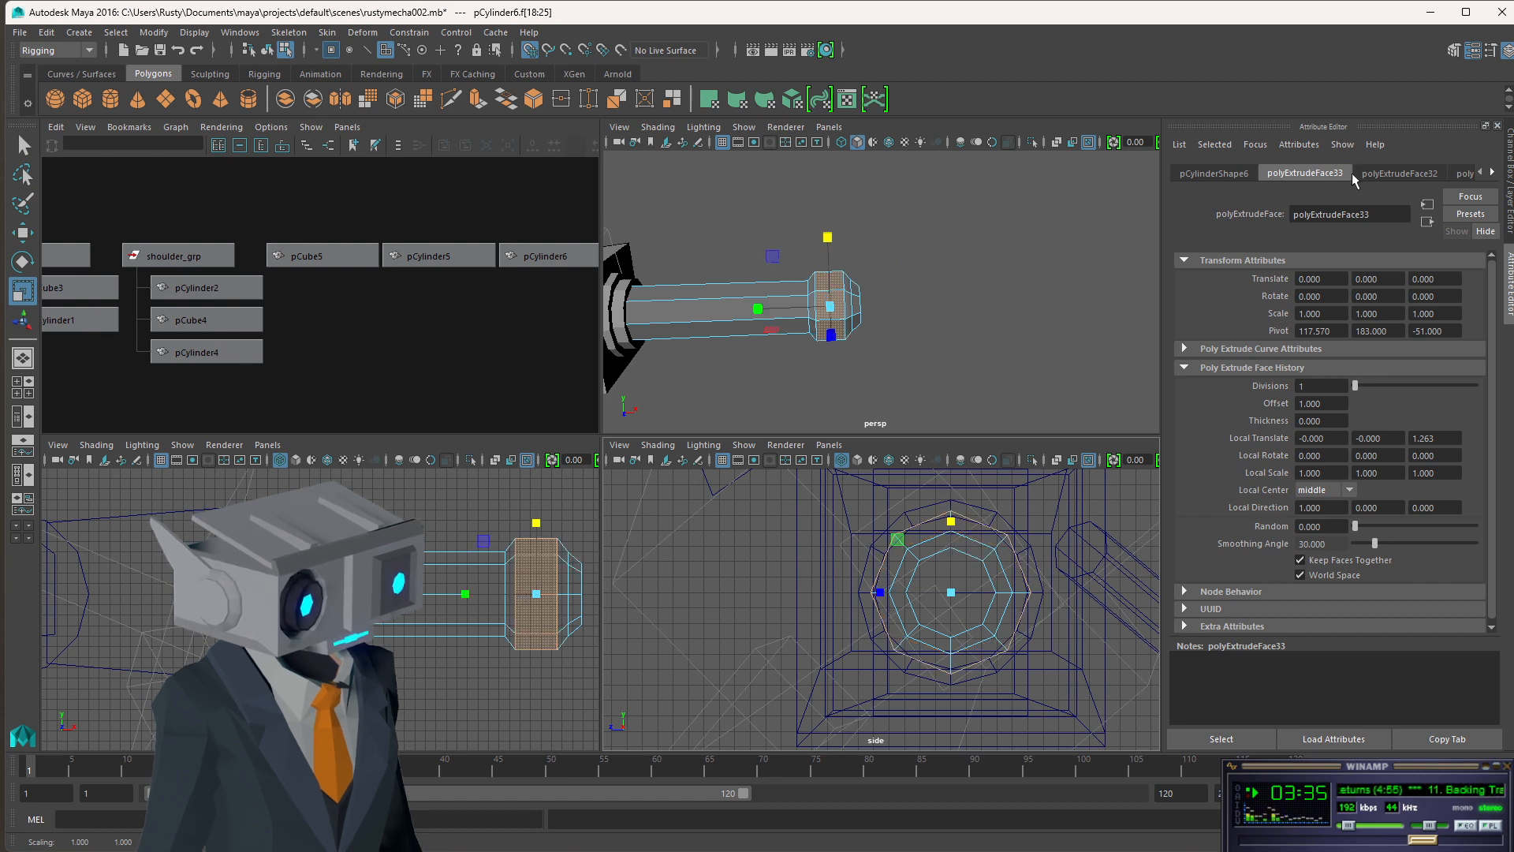
{"action": "left_click", "coordinate": [1494, 175]}
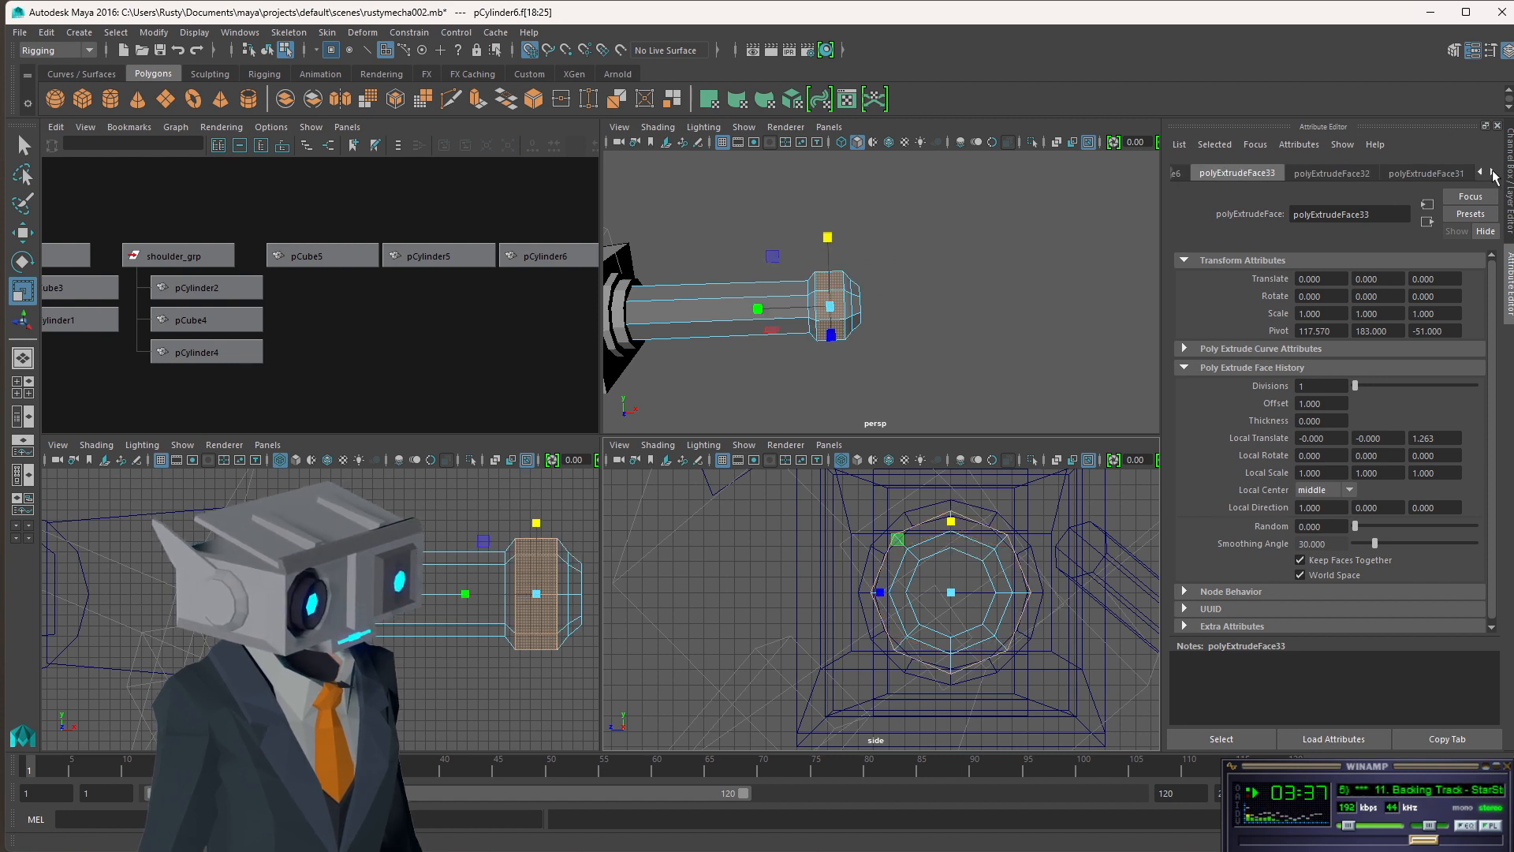
{"action": "left_click", "coordinate": [1494, 175]}
{"action": "left_click", "coordinate": [1482, 173]}
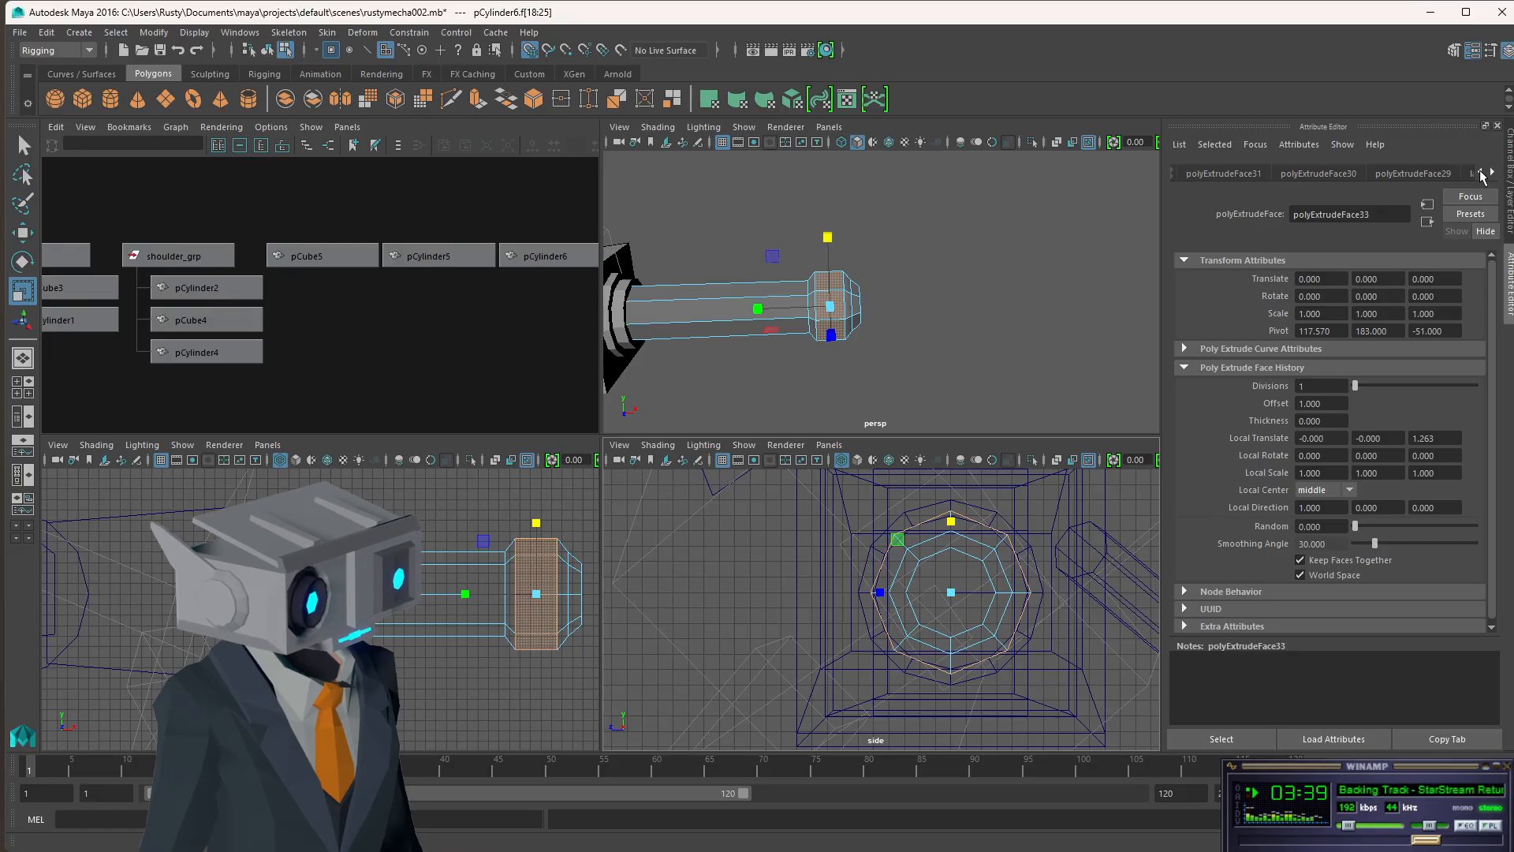
{"action": "left_click", "coordinate": [1482, 172]}
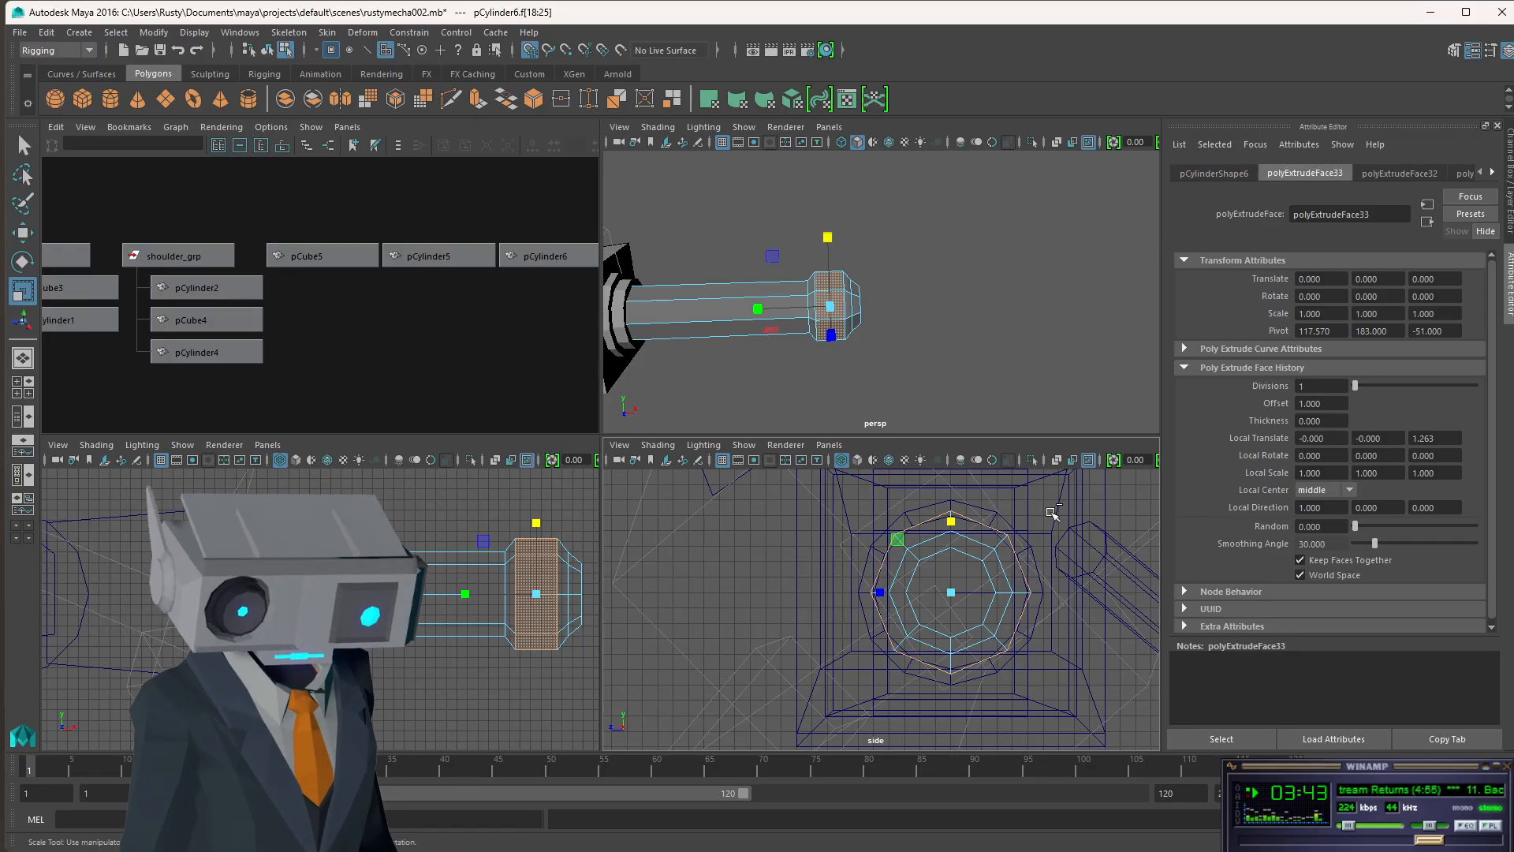
{"action": "key", "text": "ctrl+z"}
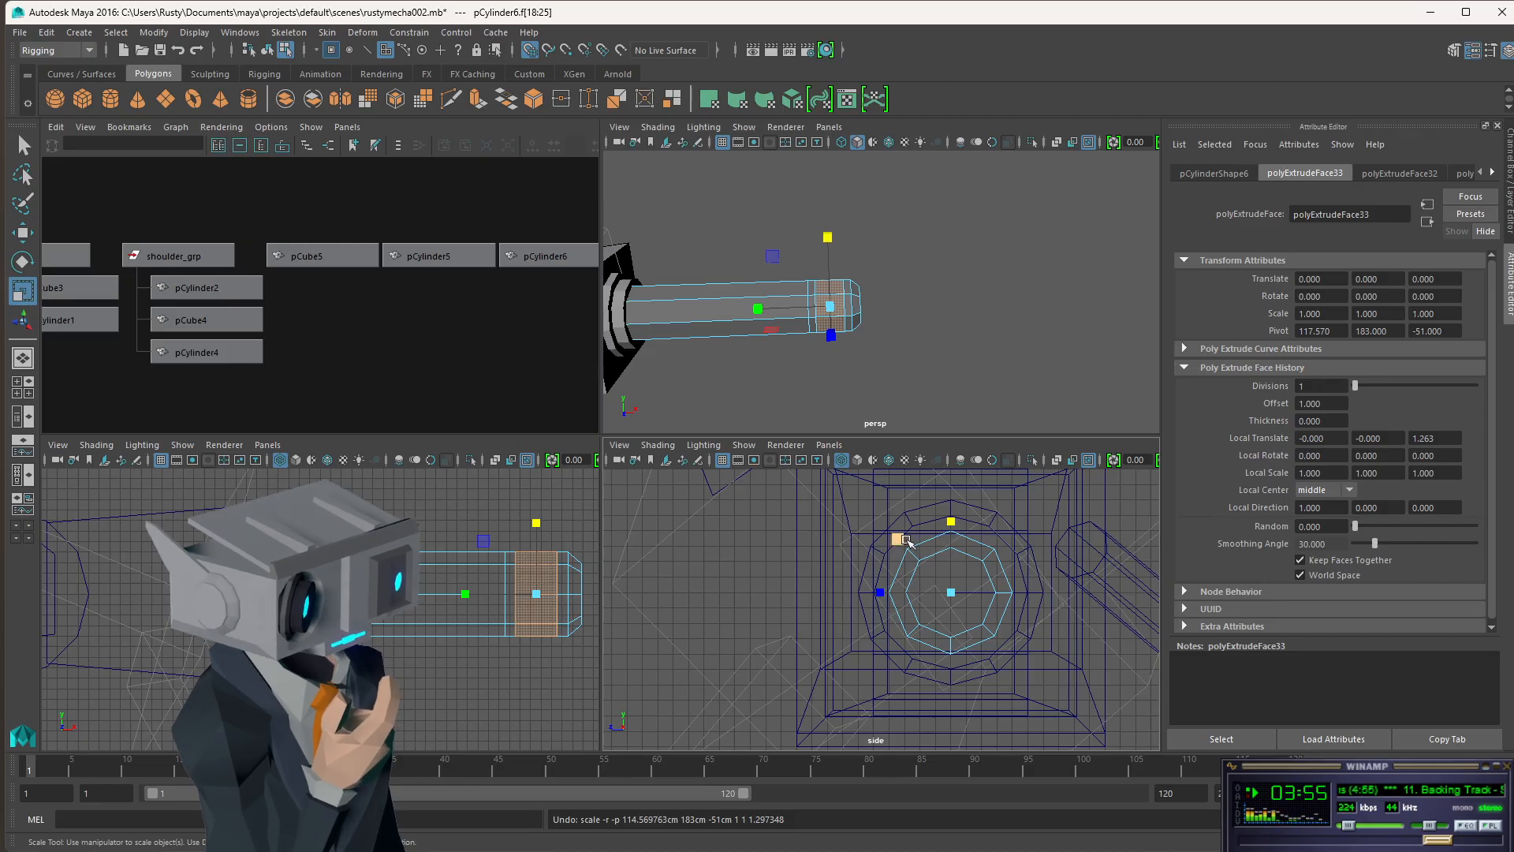
- Switch back from the shape's attributes to the channel list, try scaling the face ring along Z only, and undo it
{"action": "left_click", "coordinate": [1219, 175]}
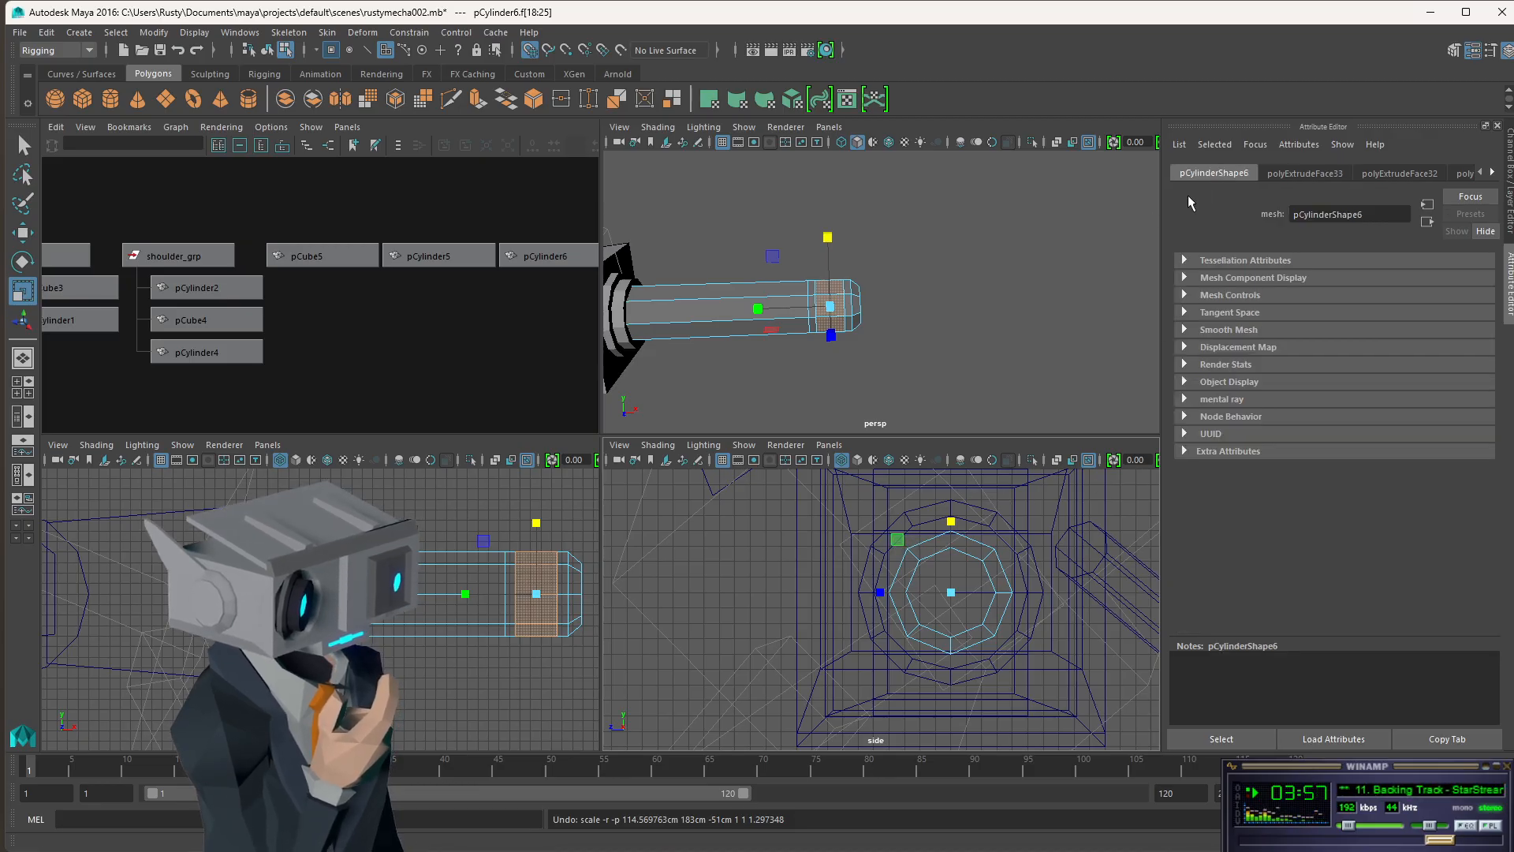
{"action": "left_click", "coordinate": [1509, 266]}
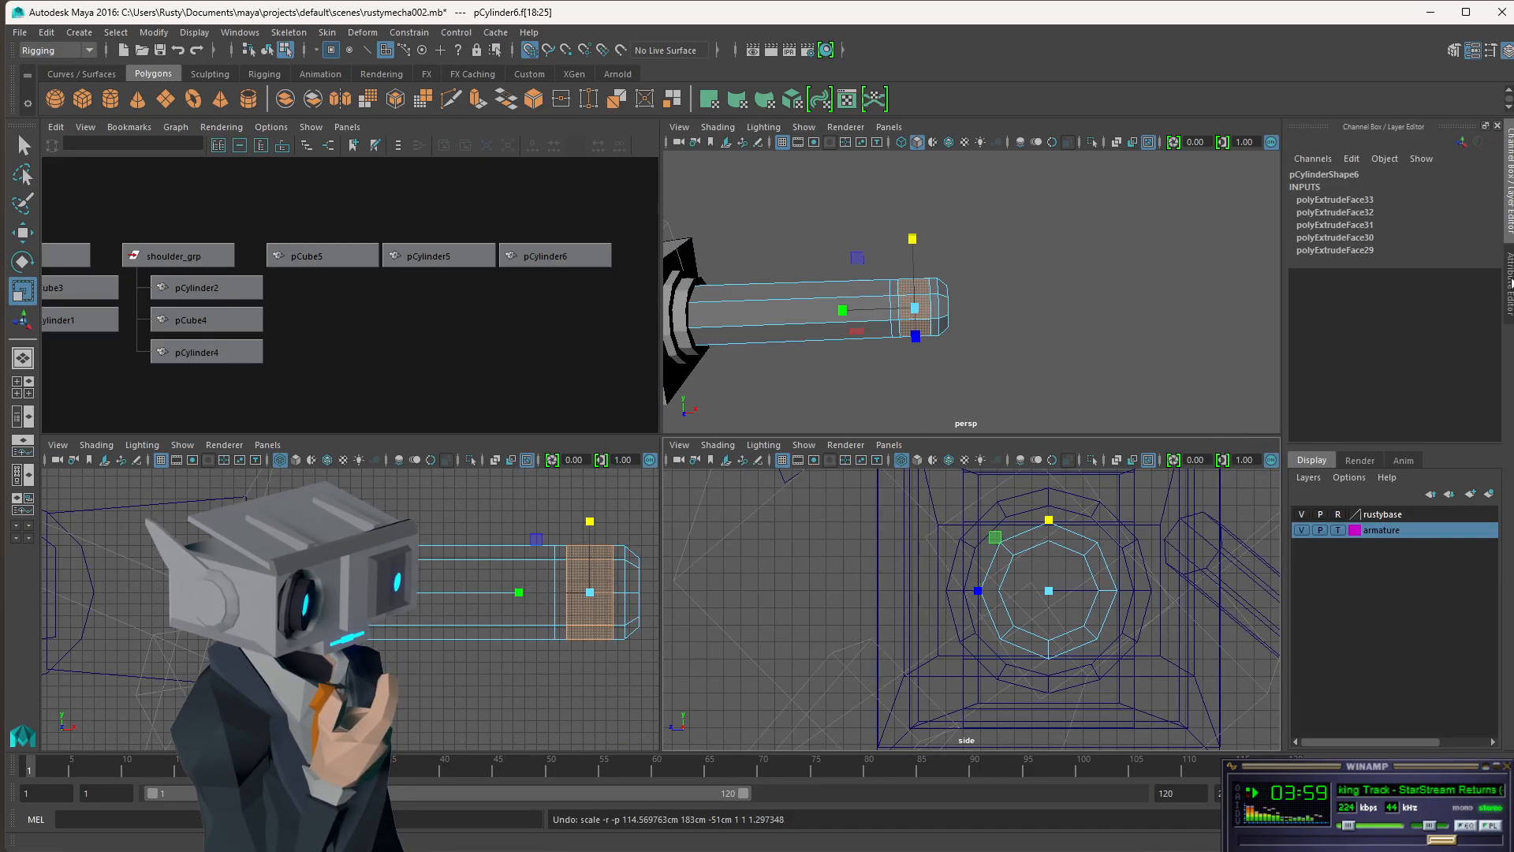
{"action": "left_click", "coordinate": [1509, 281]}
{"action": "left_click", "coordinate": [1511, 226]}
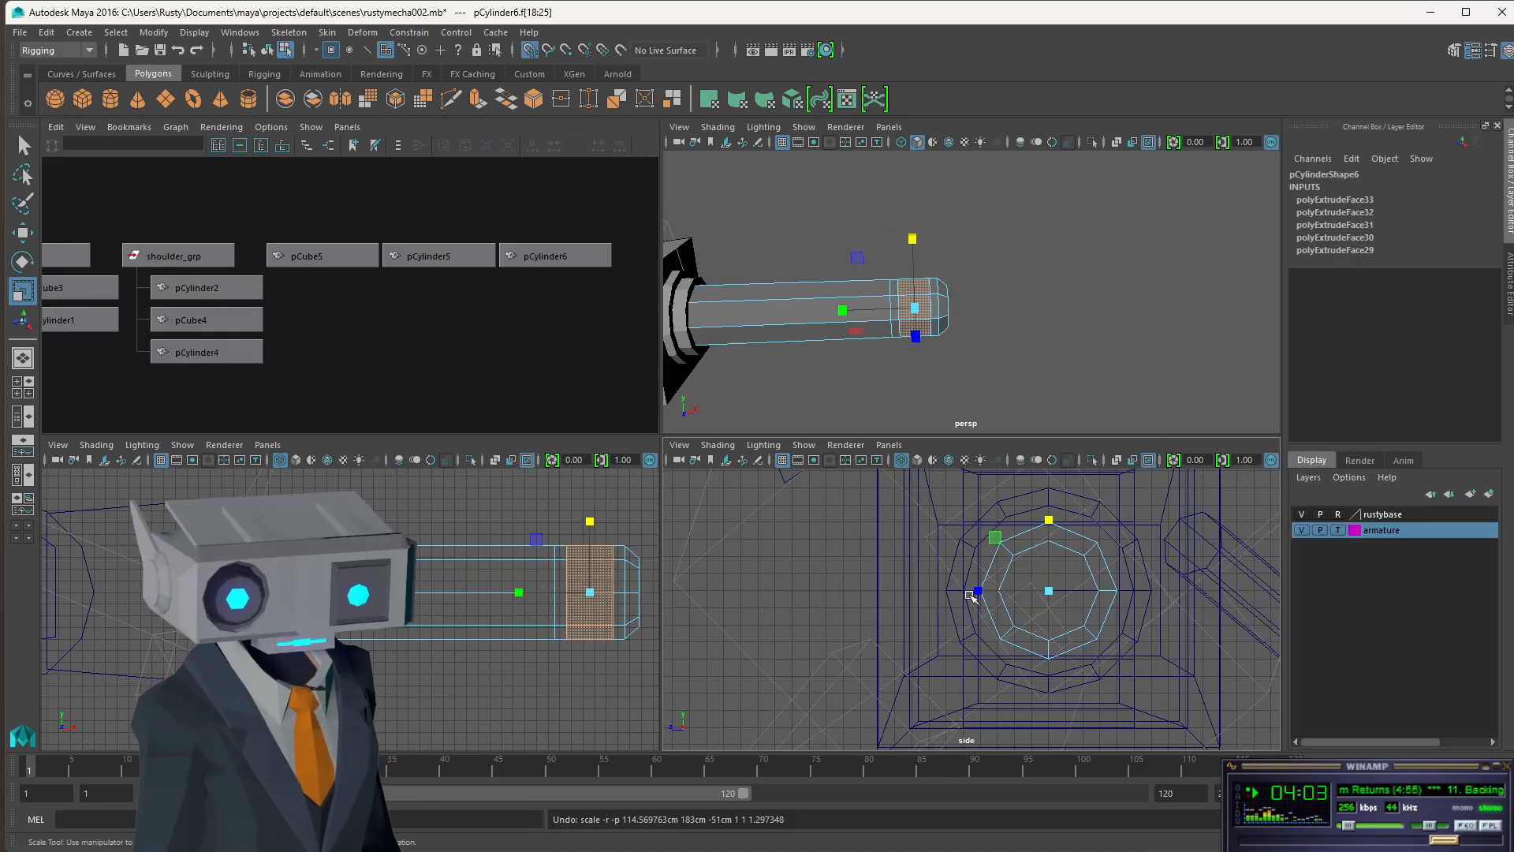
{"action": "left_click_drag", "start_coordinate": [975, 590], "coordinate": [954, 590]}
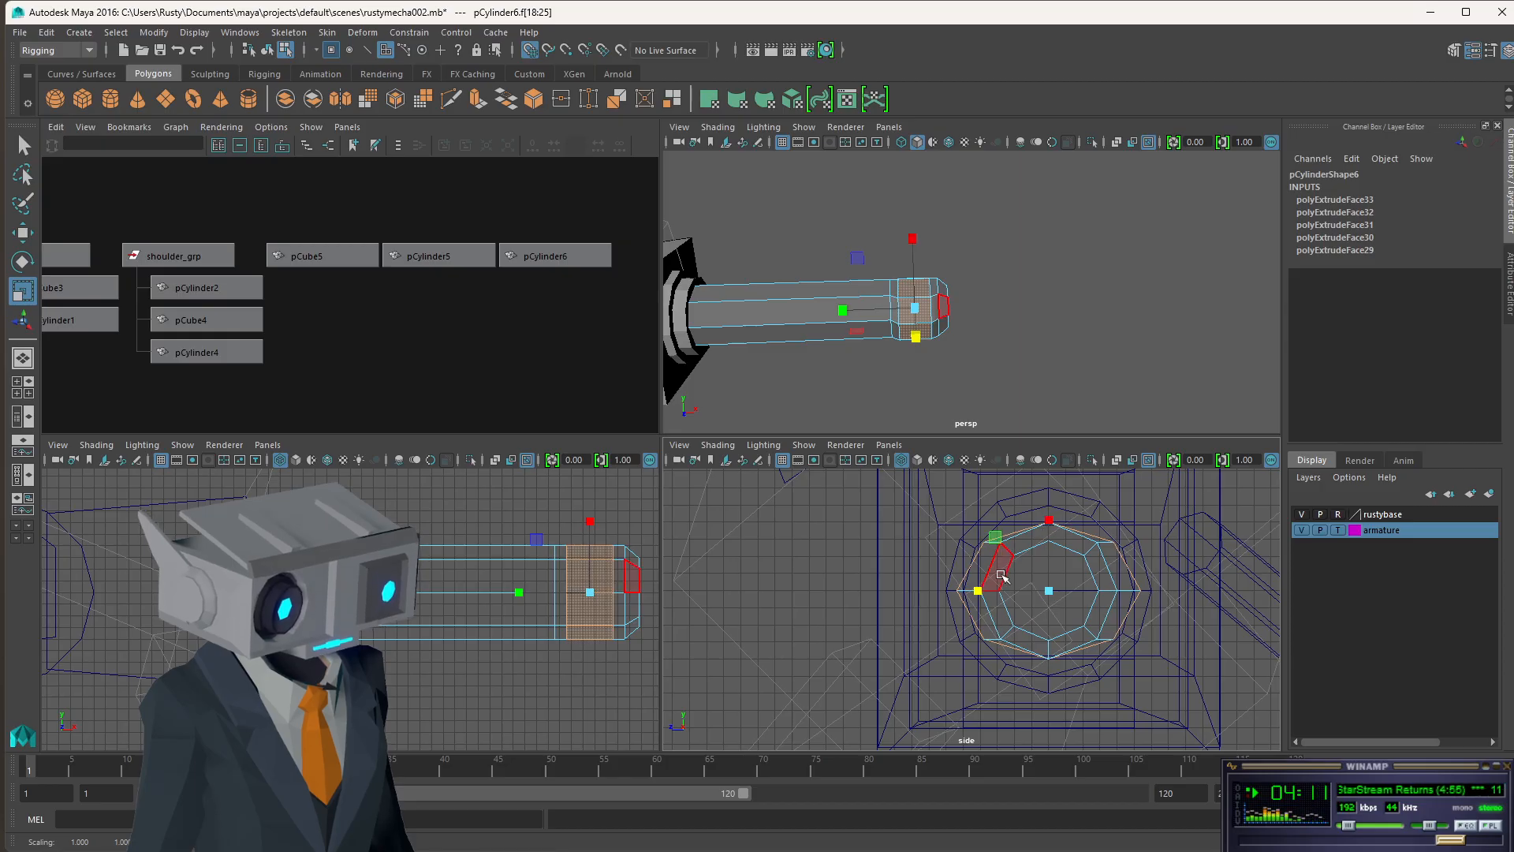
{"action": "key", "text": "ctrl+z"}
- Scale the selected face ring outward along X and Z together to form an evenly wider joint ring
{"action": "mouse_move", "coordinate": [996, 542]}
{"action": "left_mouse_down"}
{"action": "mouse_move", "coordinate": [992, 565]}
{"action": "mouse_move", "coordinate": [949, 515]}
{"action": "mouse_move", "coordinate": [983, 537]}
{"action": "left_mouse_up"}
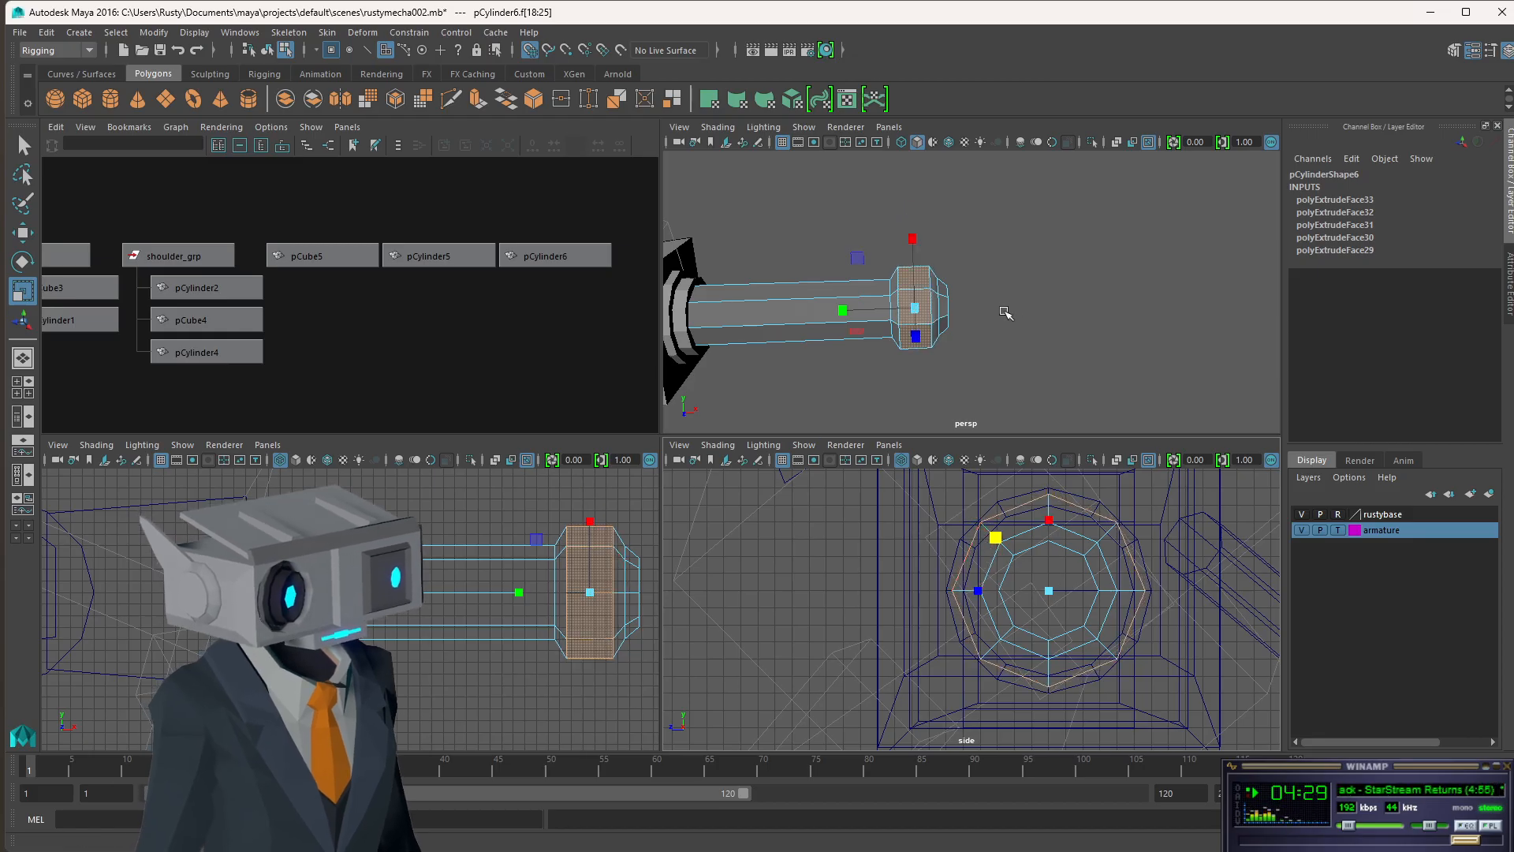
- Return from face to object selection on the arm cylinder and check the AC6-trailer1.png reference image
{"action": "left_click_drag", "start_coordinate": [1005, 313], "coordinate": [919, 298], "text": "alt"}
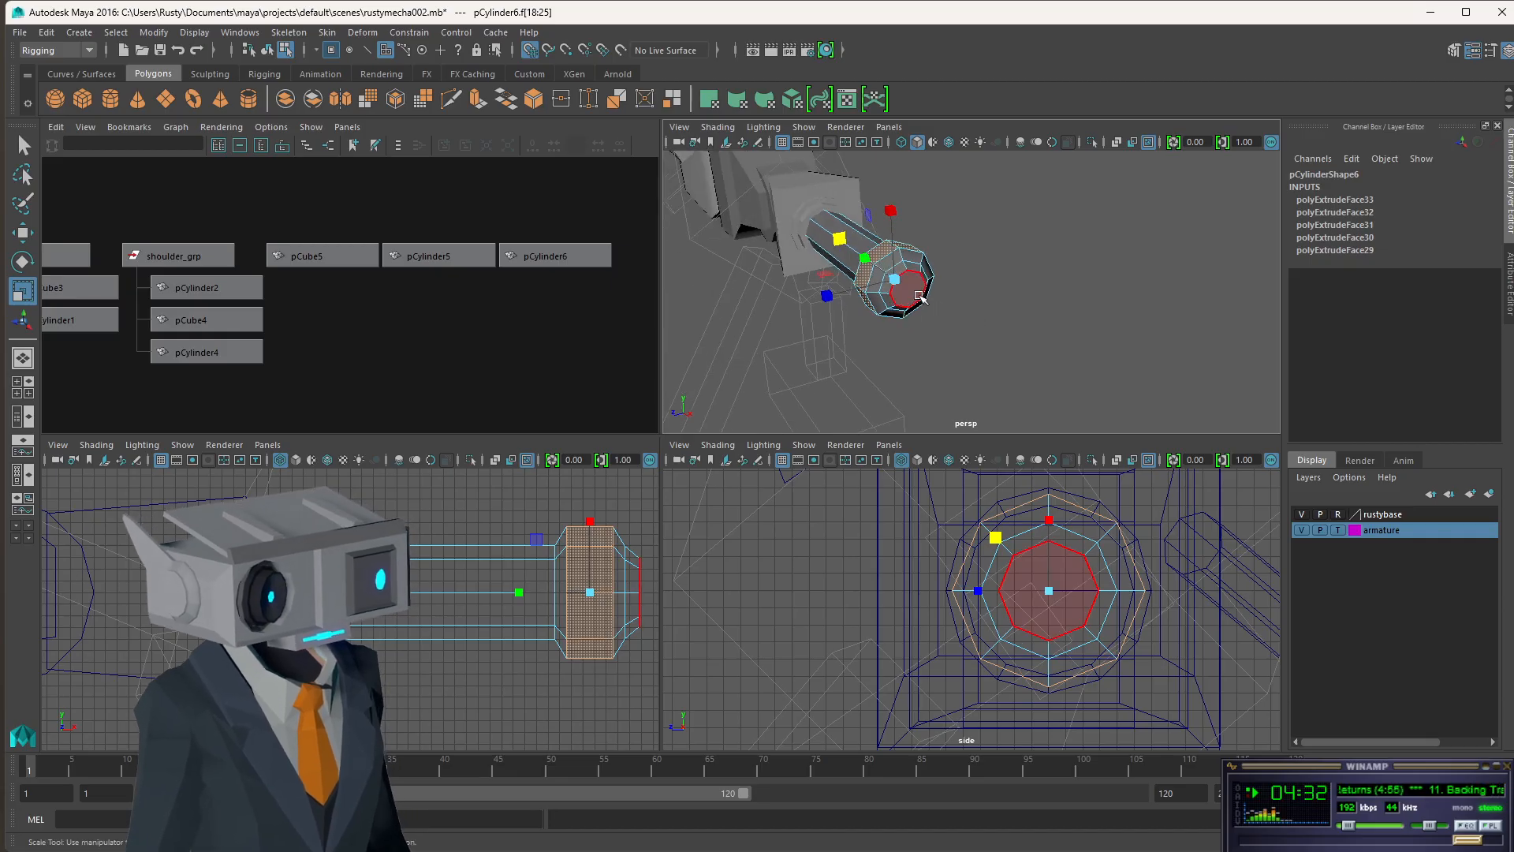
{"action": "left_click", "coordinate": [268, 50]}
{"action": "key", "text": "alt+Tab"}
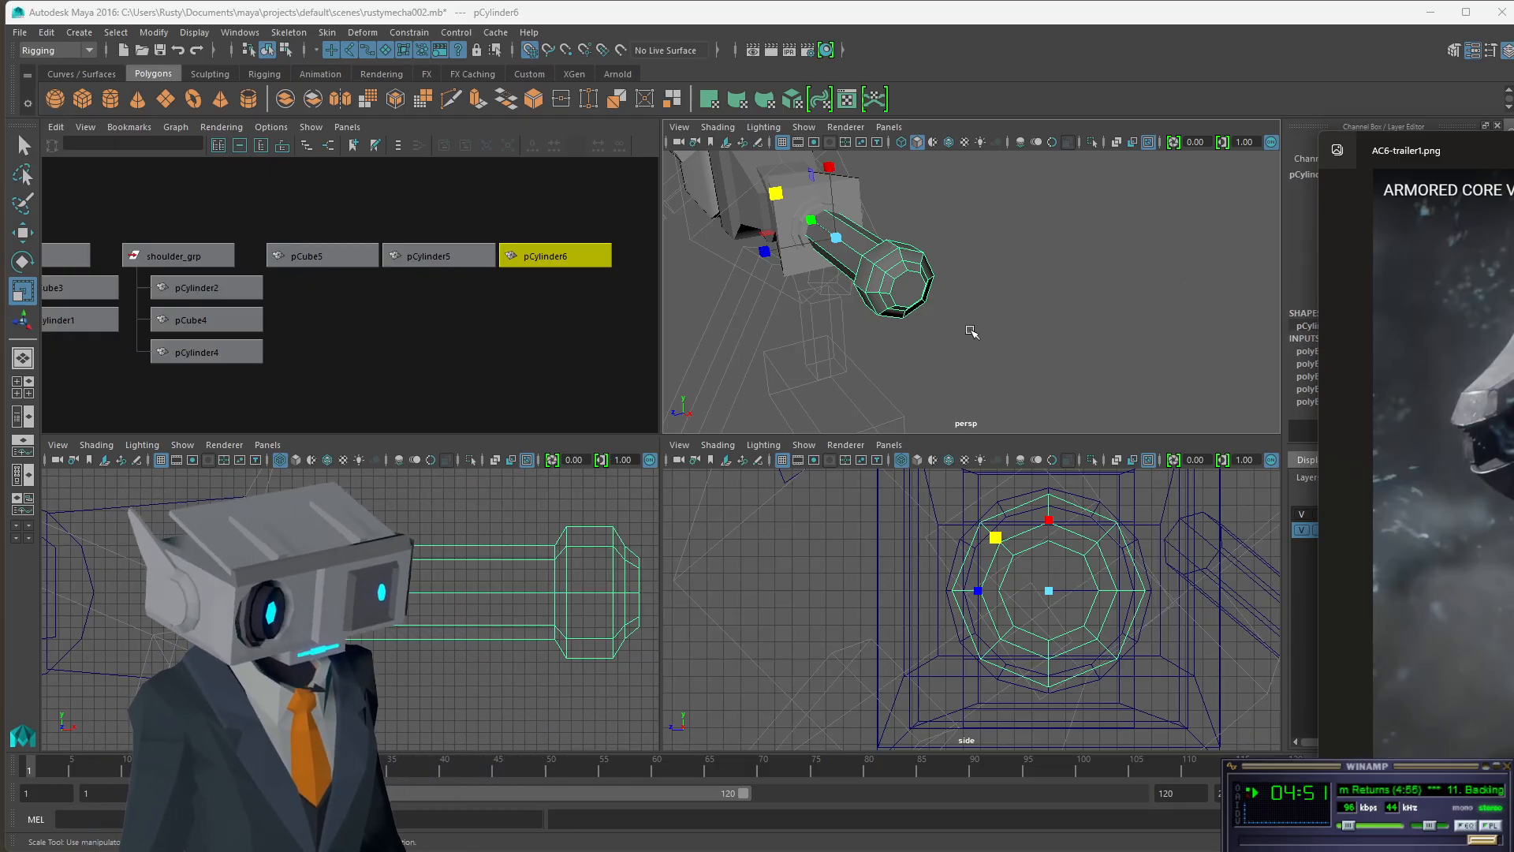
{"action": "left_click_drag", "start_coordinate": [910, 324], "coordinate": [940, 285], "text": "alt"}
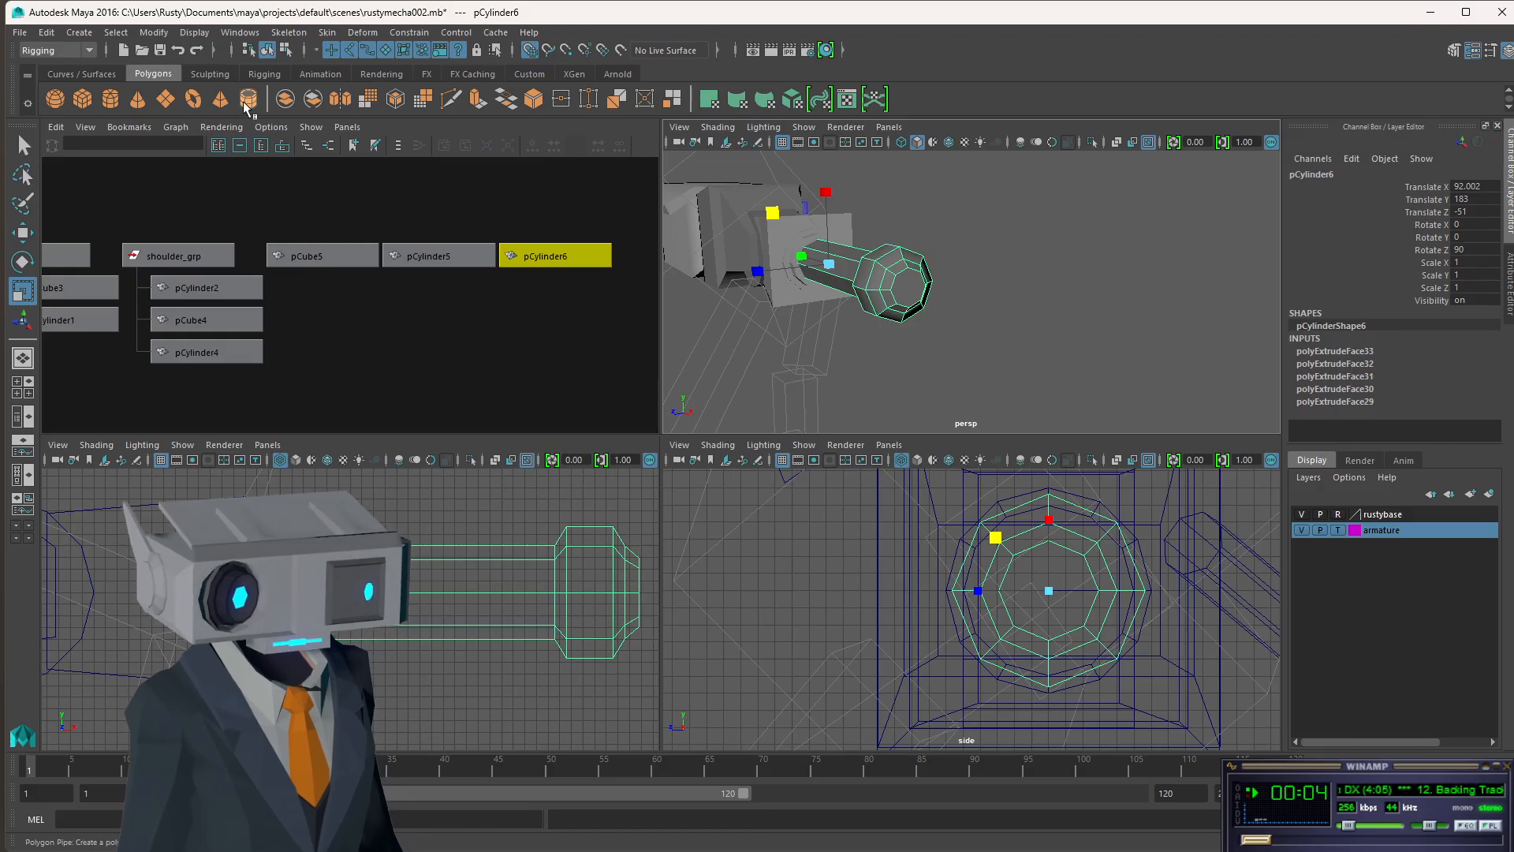
- Create a polygon cylinder and move it to the arm's outer end at X 121, Y 183, Z -50
{"action": "left_click", "coordinate": [109, 103]}
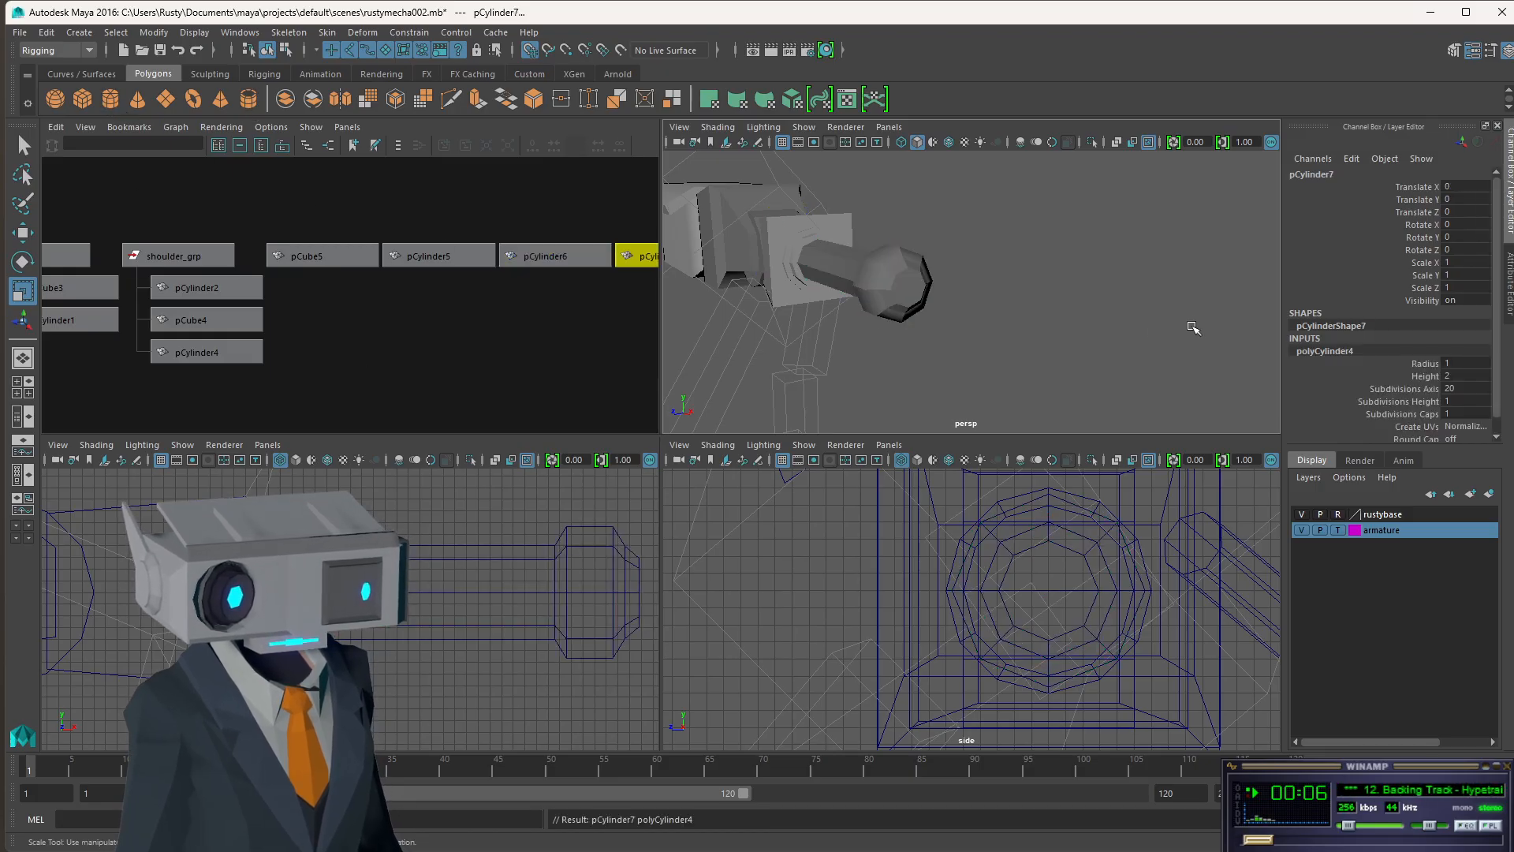
{"action": "scroll", "coordinate": [526, 575], "scroll_direction": "down", "scroll_amount": 5}
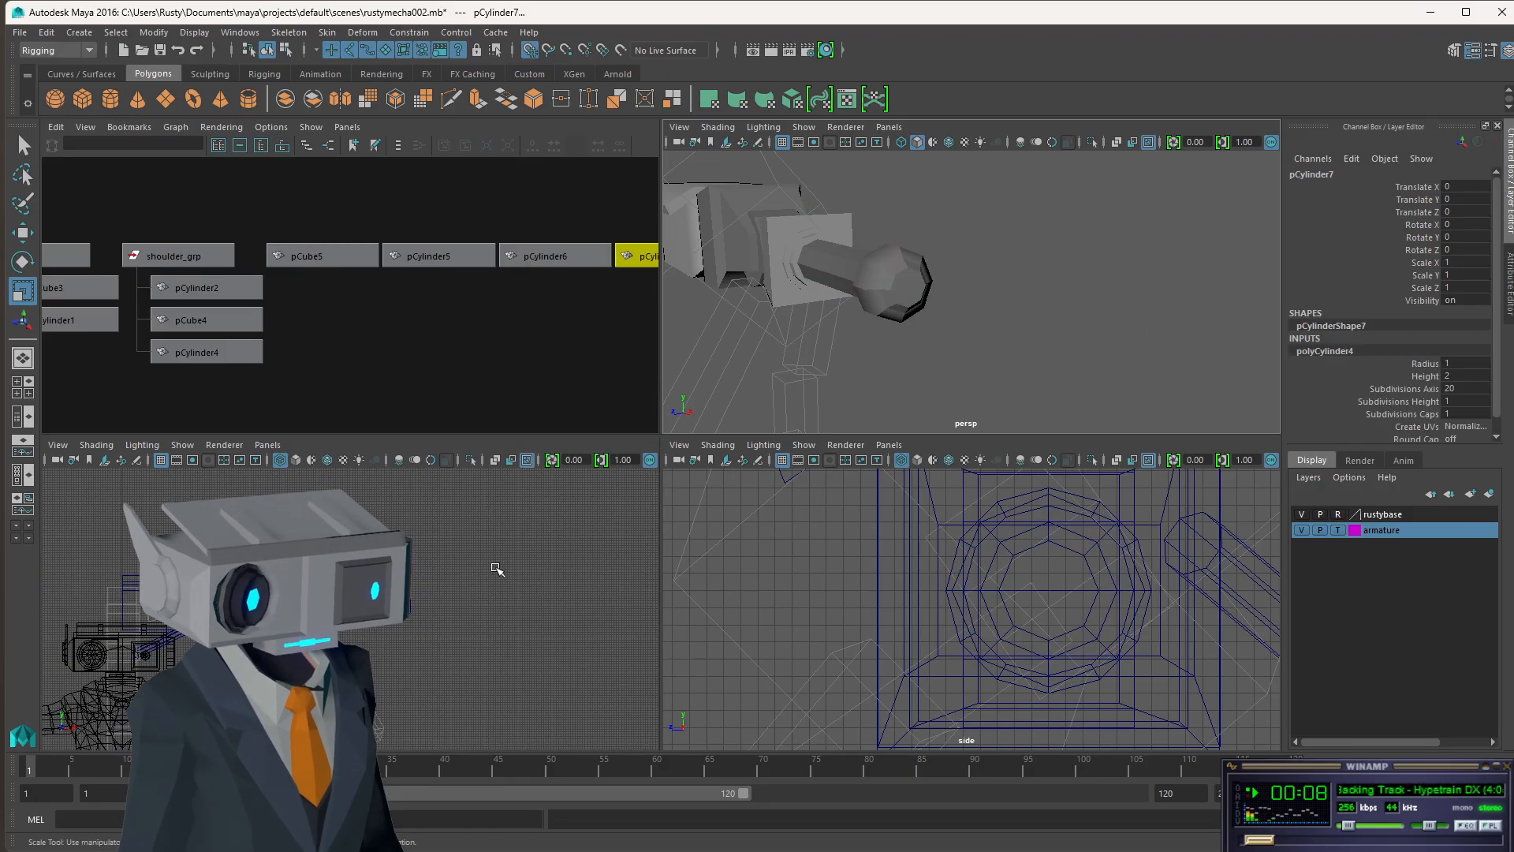
{"action": "scroll", "coordinate": [389, 659], "scroll_direction": "up", "scroll_amount": 12}
{"action": "key", "text": "w"}
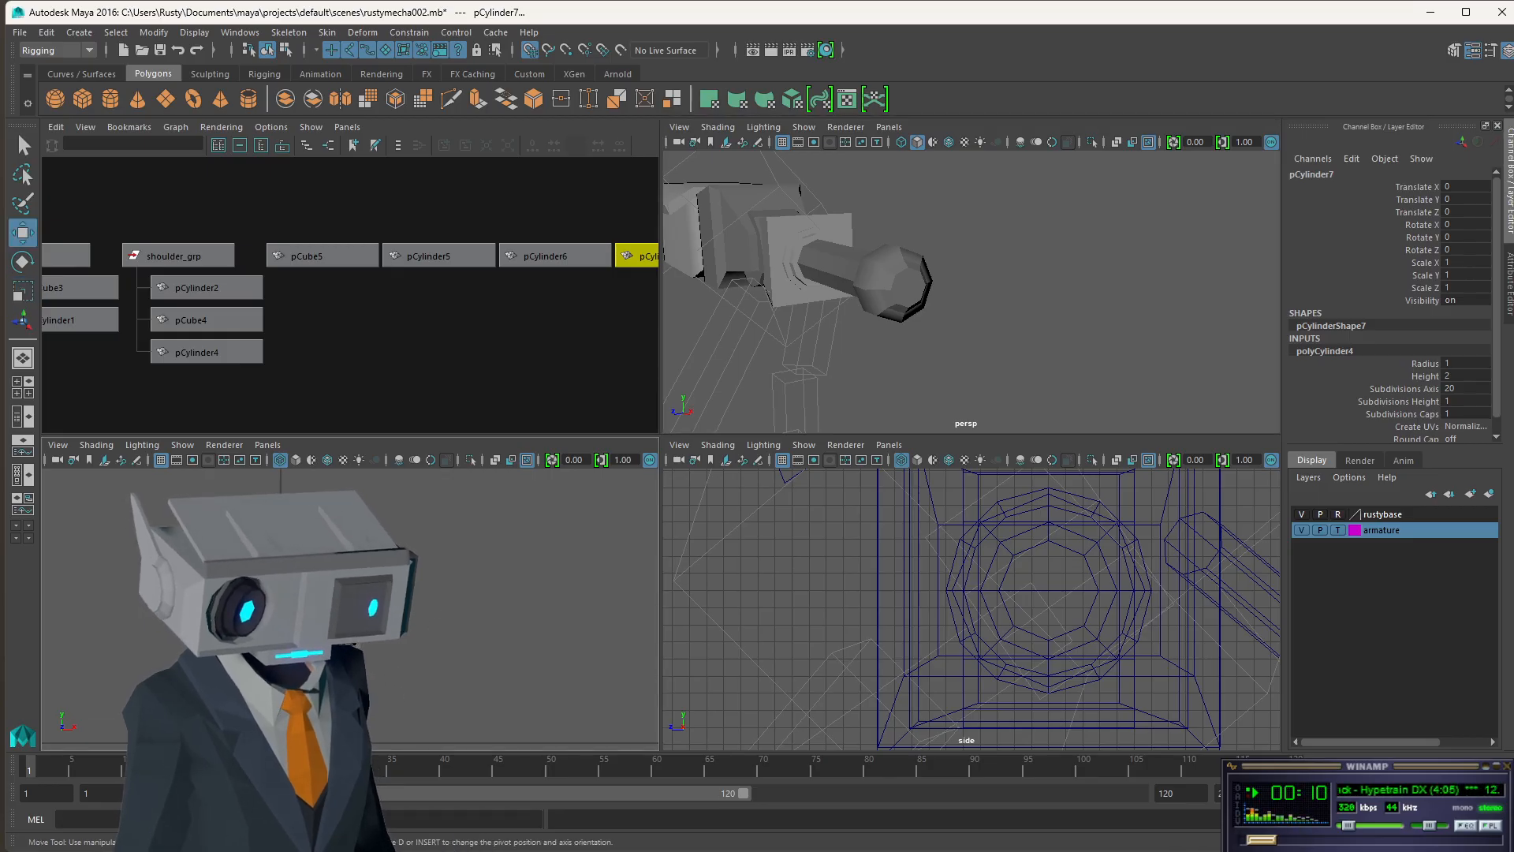
{"action": "left_click_drag", "start_coordinate": [280, 744], "coordinate": [280, 740]}
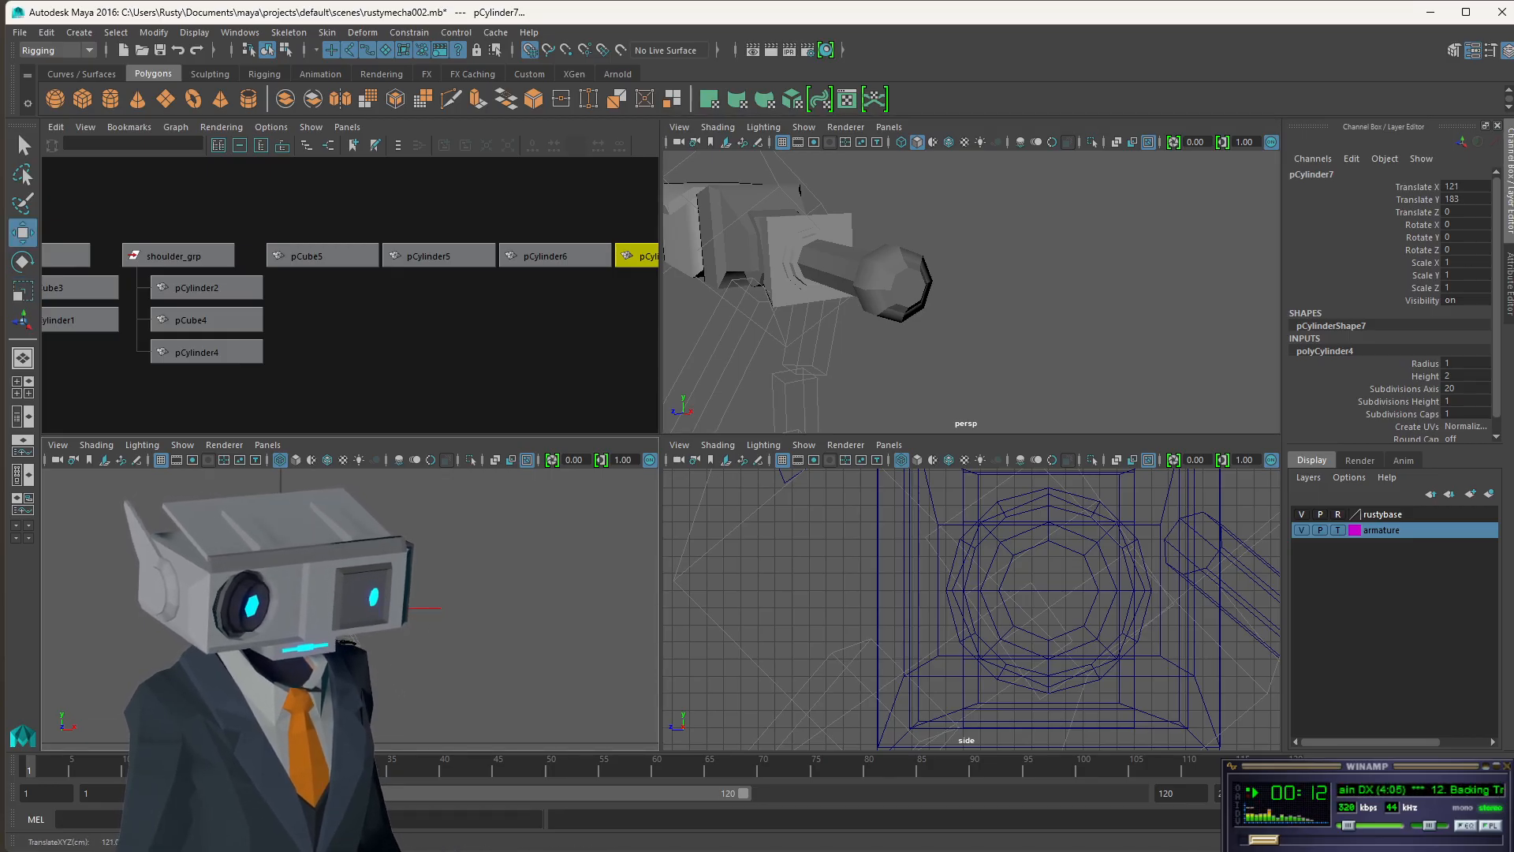
{"action": "scroll", "coordinate": [1068, 604], "scroll_direction": "down", "scroll_amount": 8}
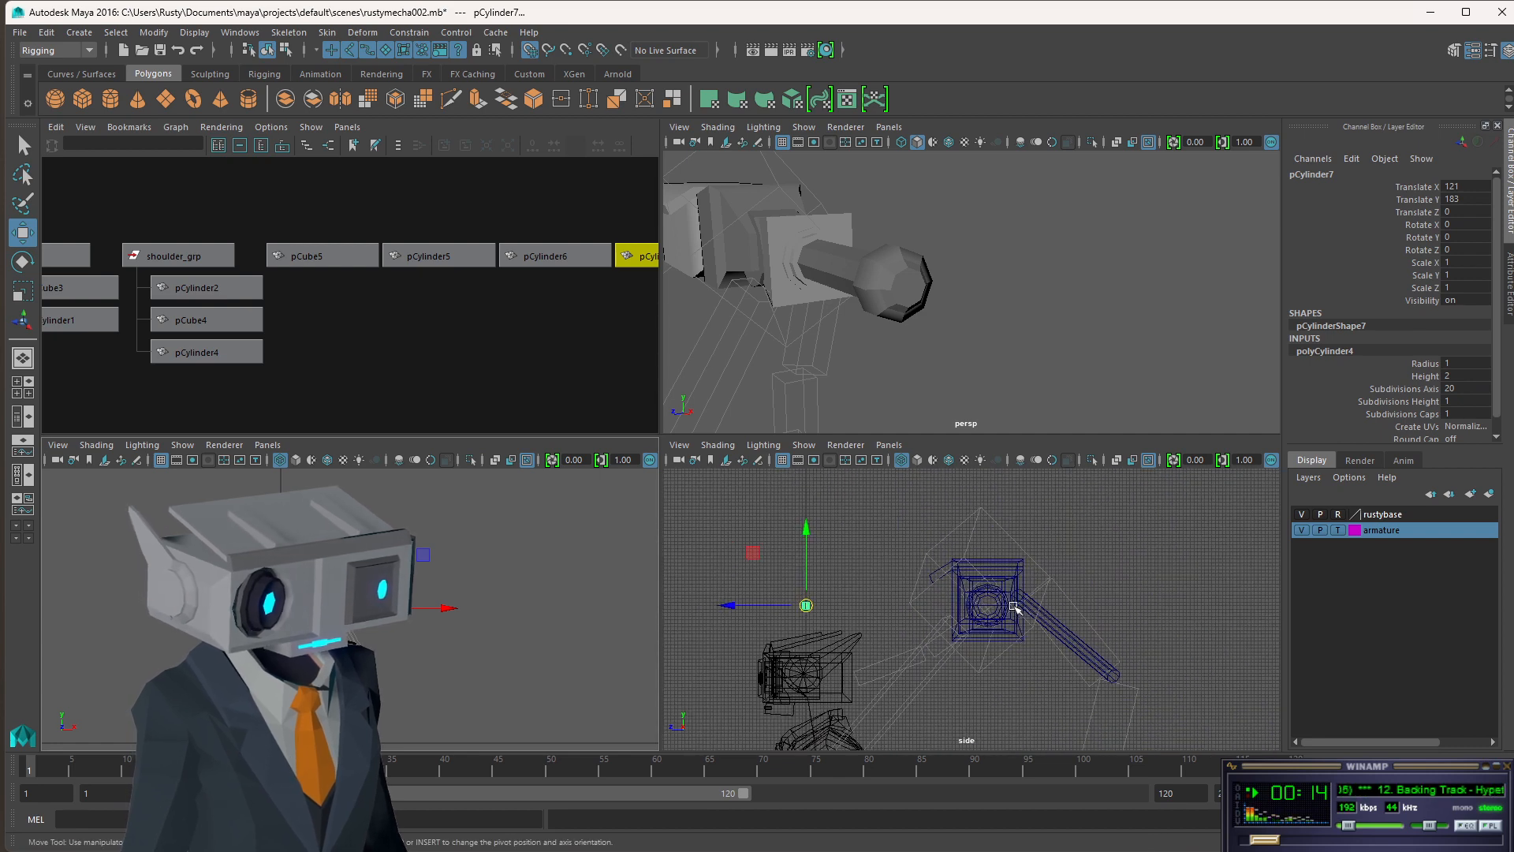
{"action": "left_click_drag", "start_coordinate": [808, 607], "coordinate": [984, 605]}
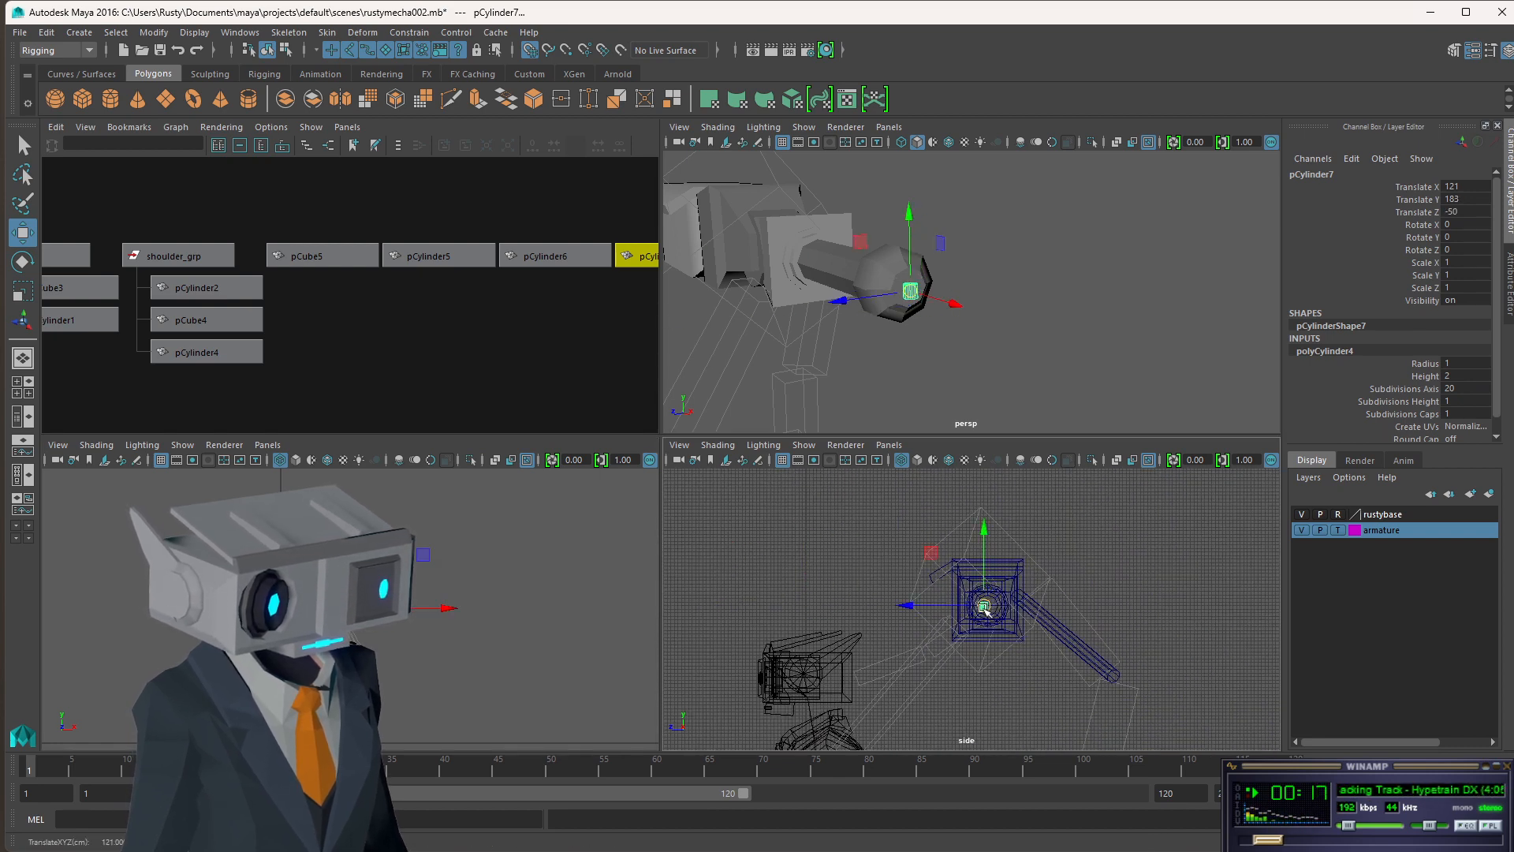
{"action": "double_click", "coordinate": [1465, 235]}
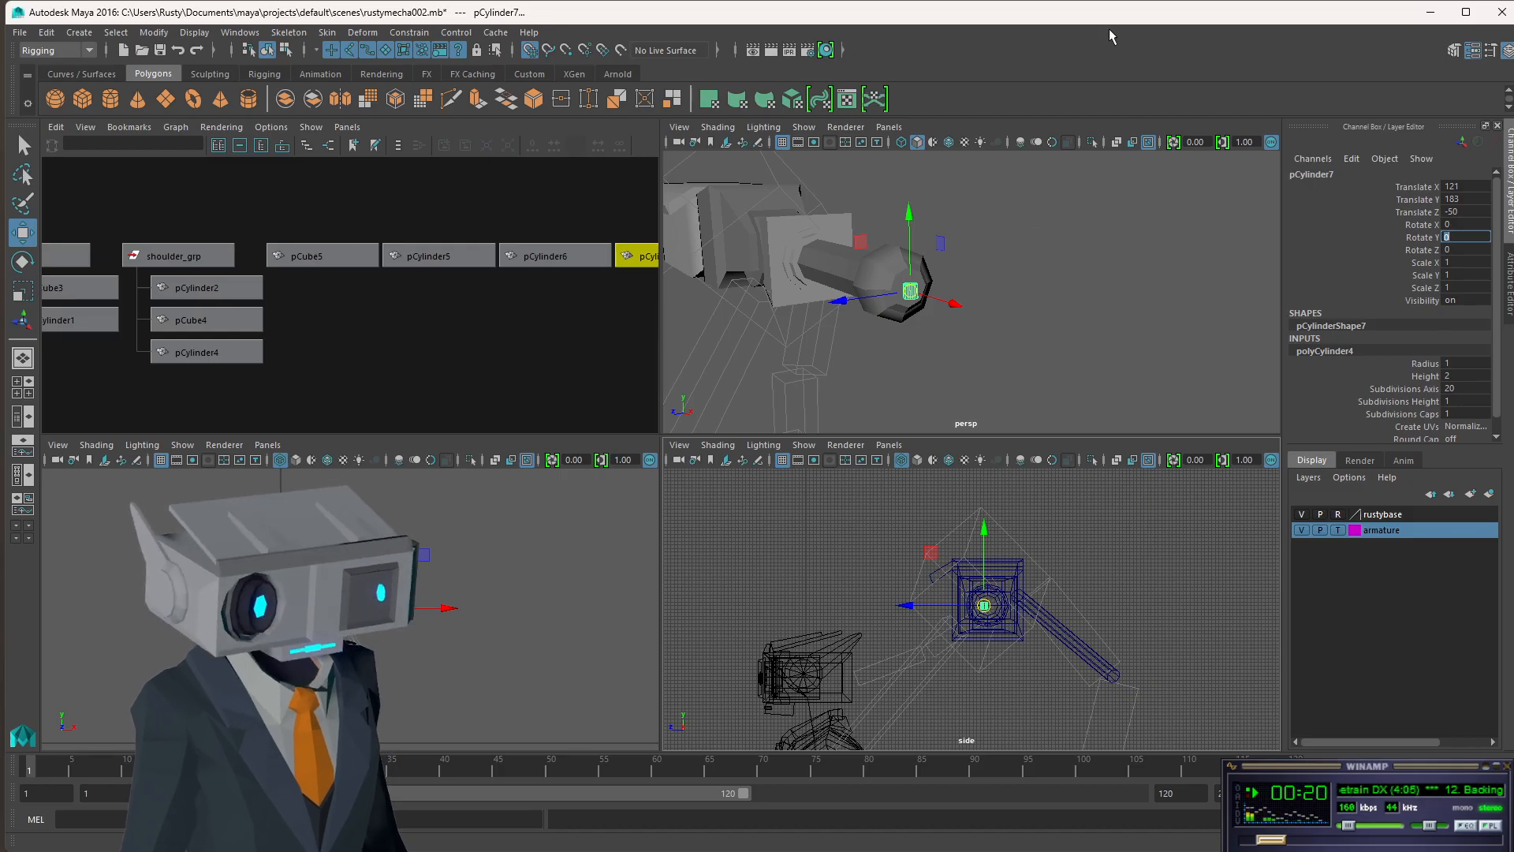
{"action": "type", "text": "e"}
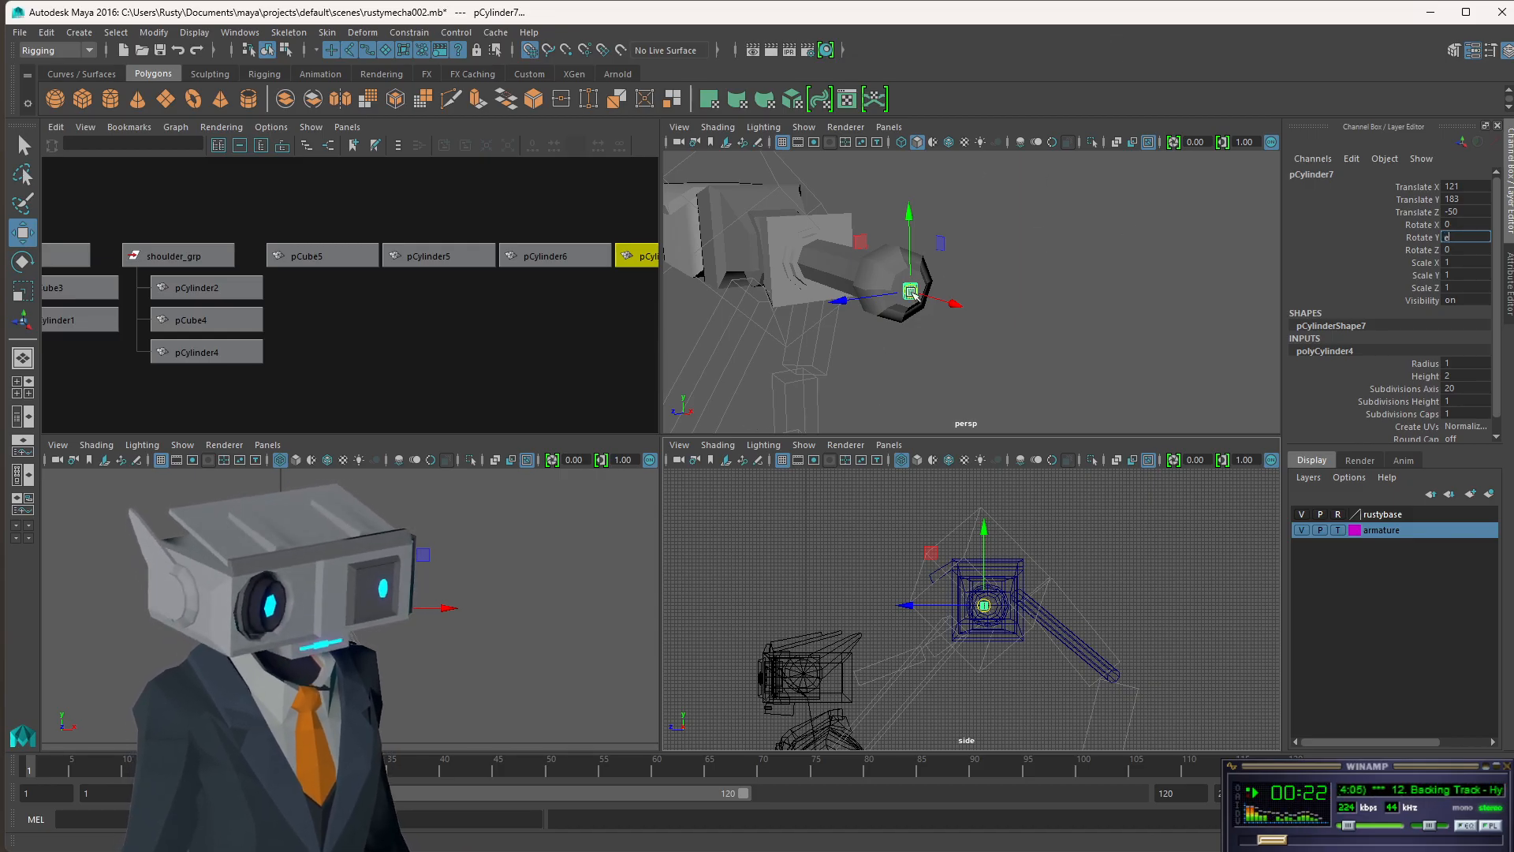
{"action": "key", "text": "Return"}
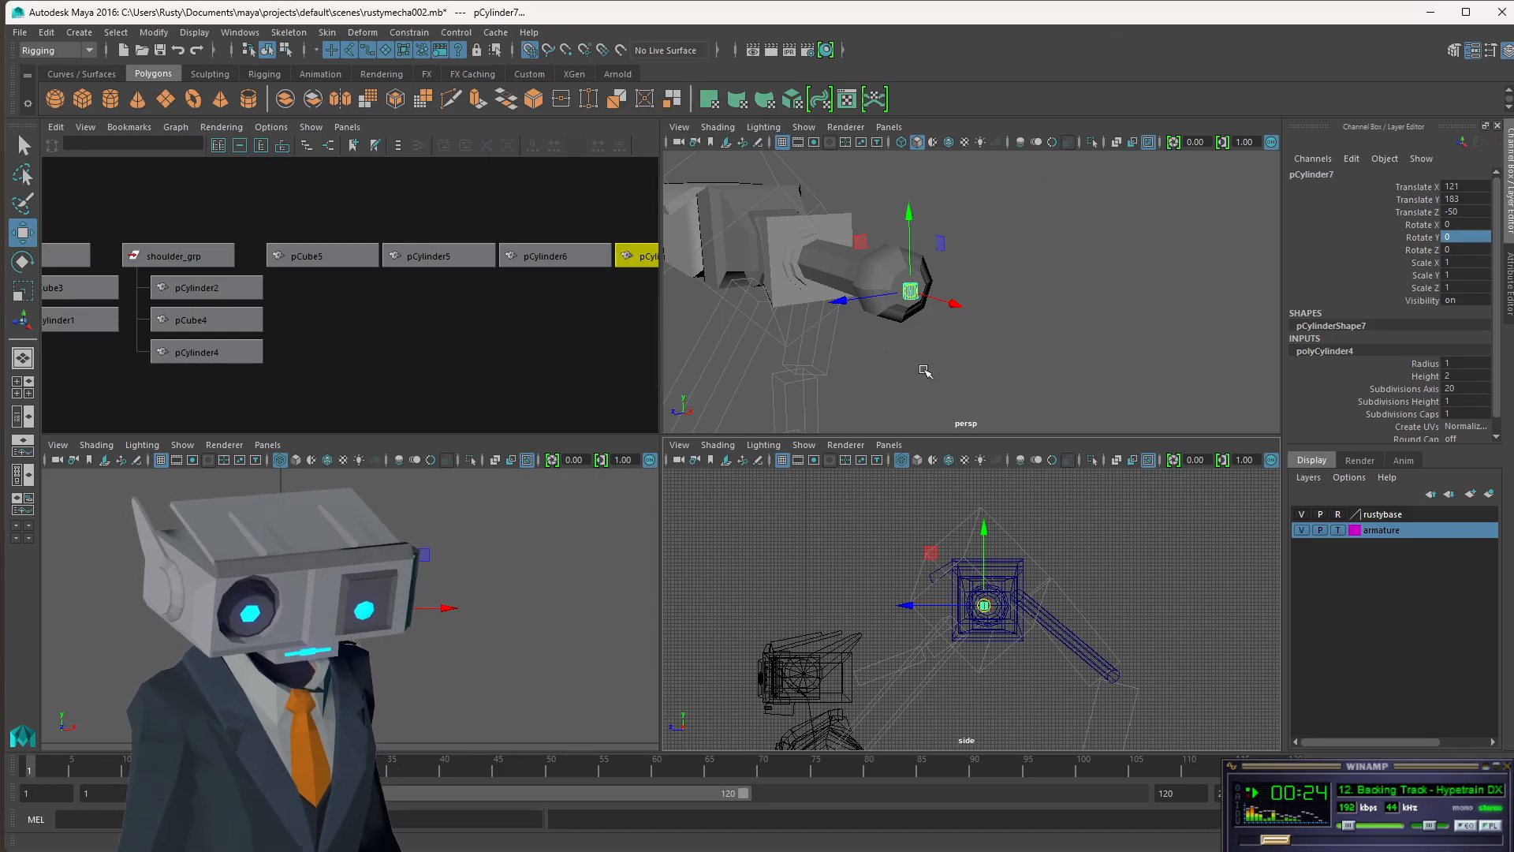
- Rotate the new cylinder in line with the arm by setting its Rotate Z to 90
{"action": "key", "text": "e"}
{"action": "left_click_drag", "start_coordinate": [945, 254], "coordinate": [948, 339]}
{"action": "double_click", "coordinate": [1478, 249]}
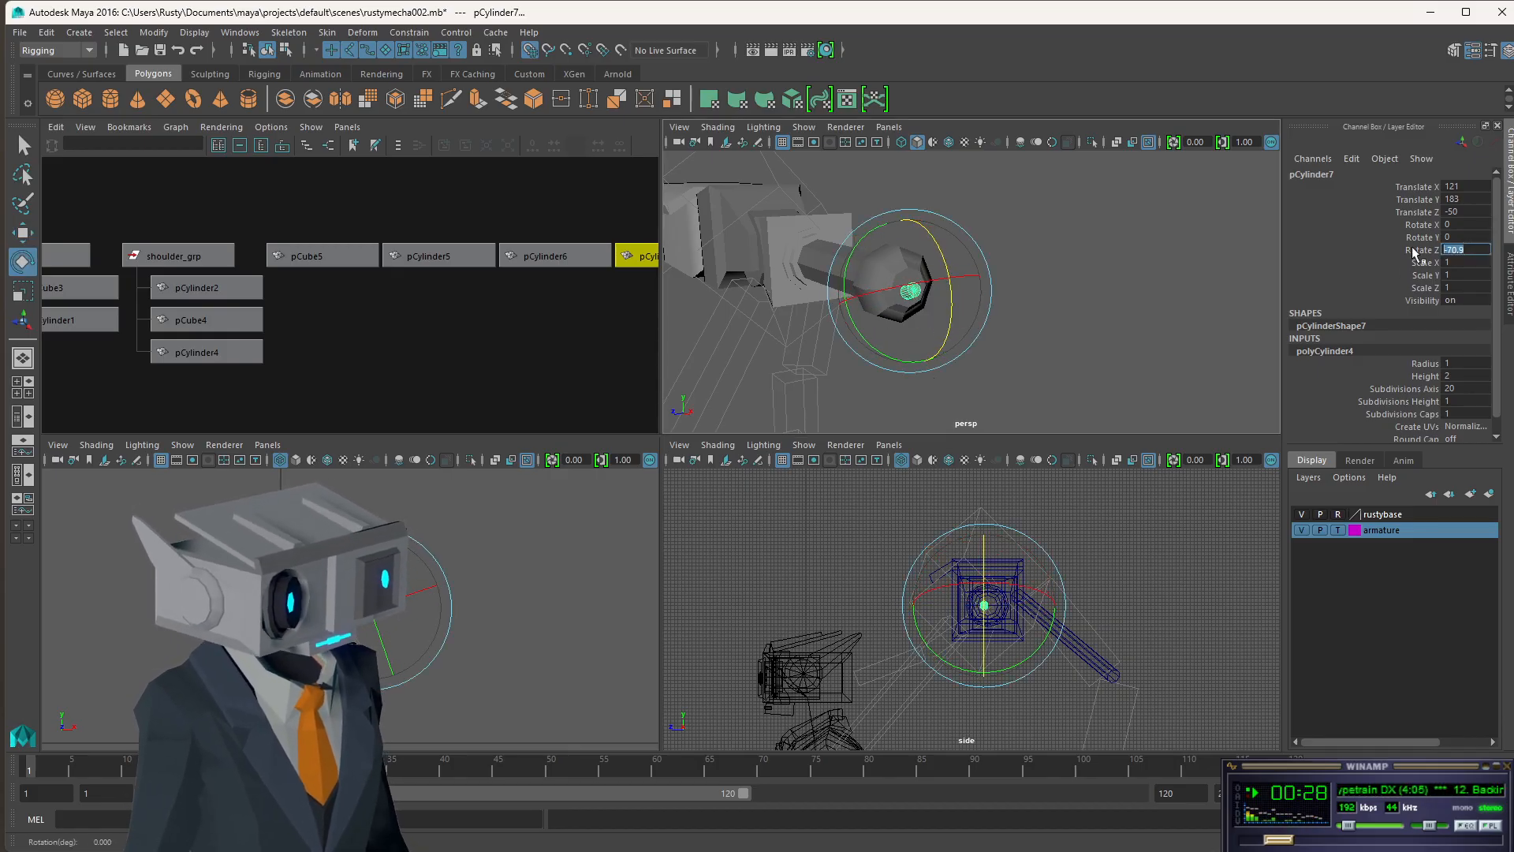
{"action": "type", "text": "90"}
{"action": "key", "text": "Return"}
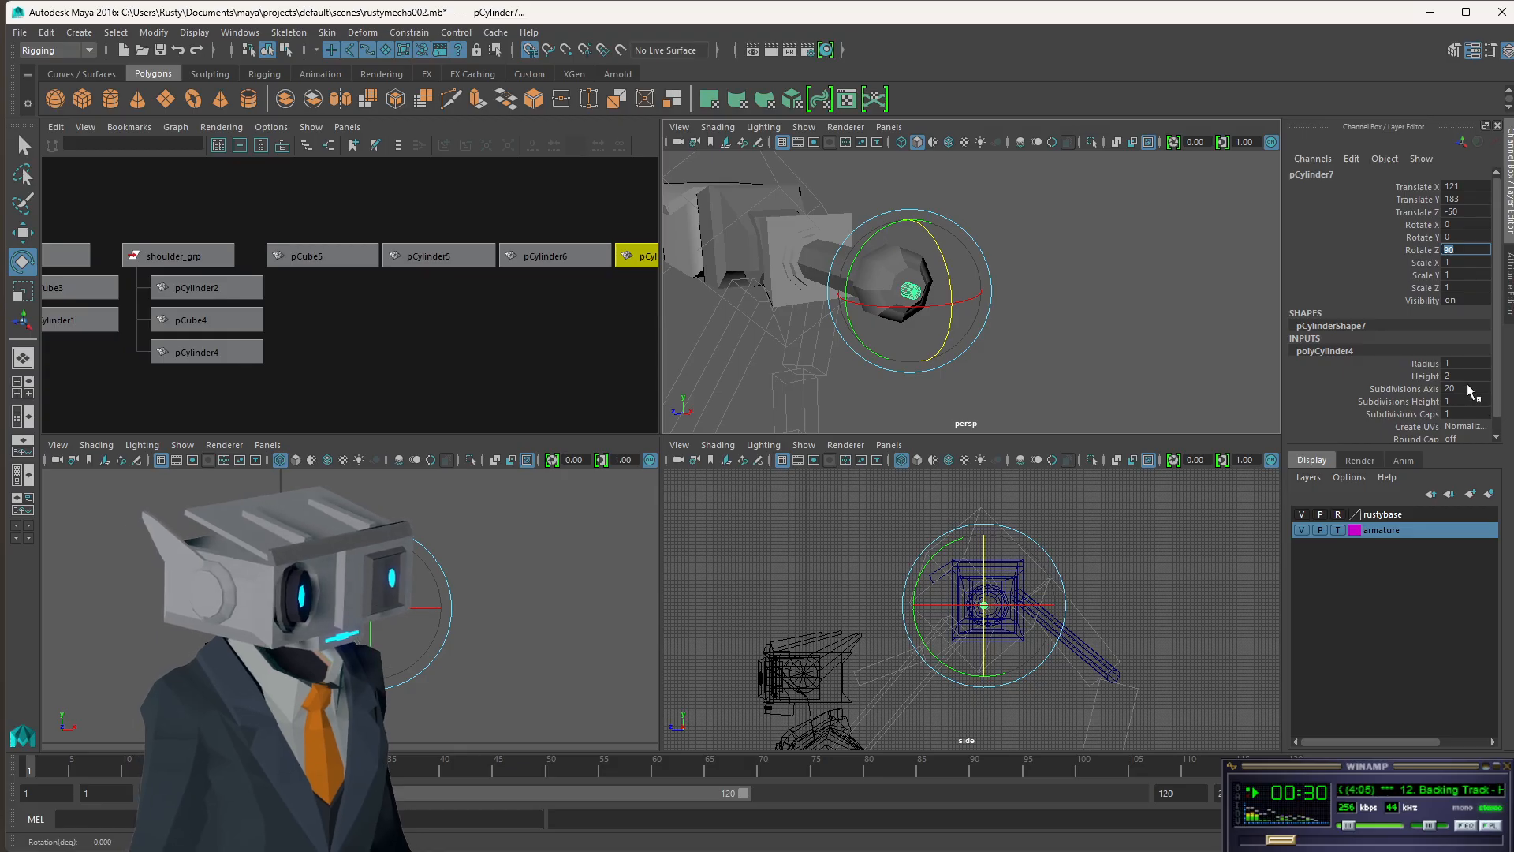
- Set the new cylinder's radius to 4, height to 4, axis subdivisions to 8 and cap subdivisions to 0
{"action": "double_click", "coordinate": [1480, 387]}
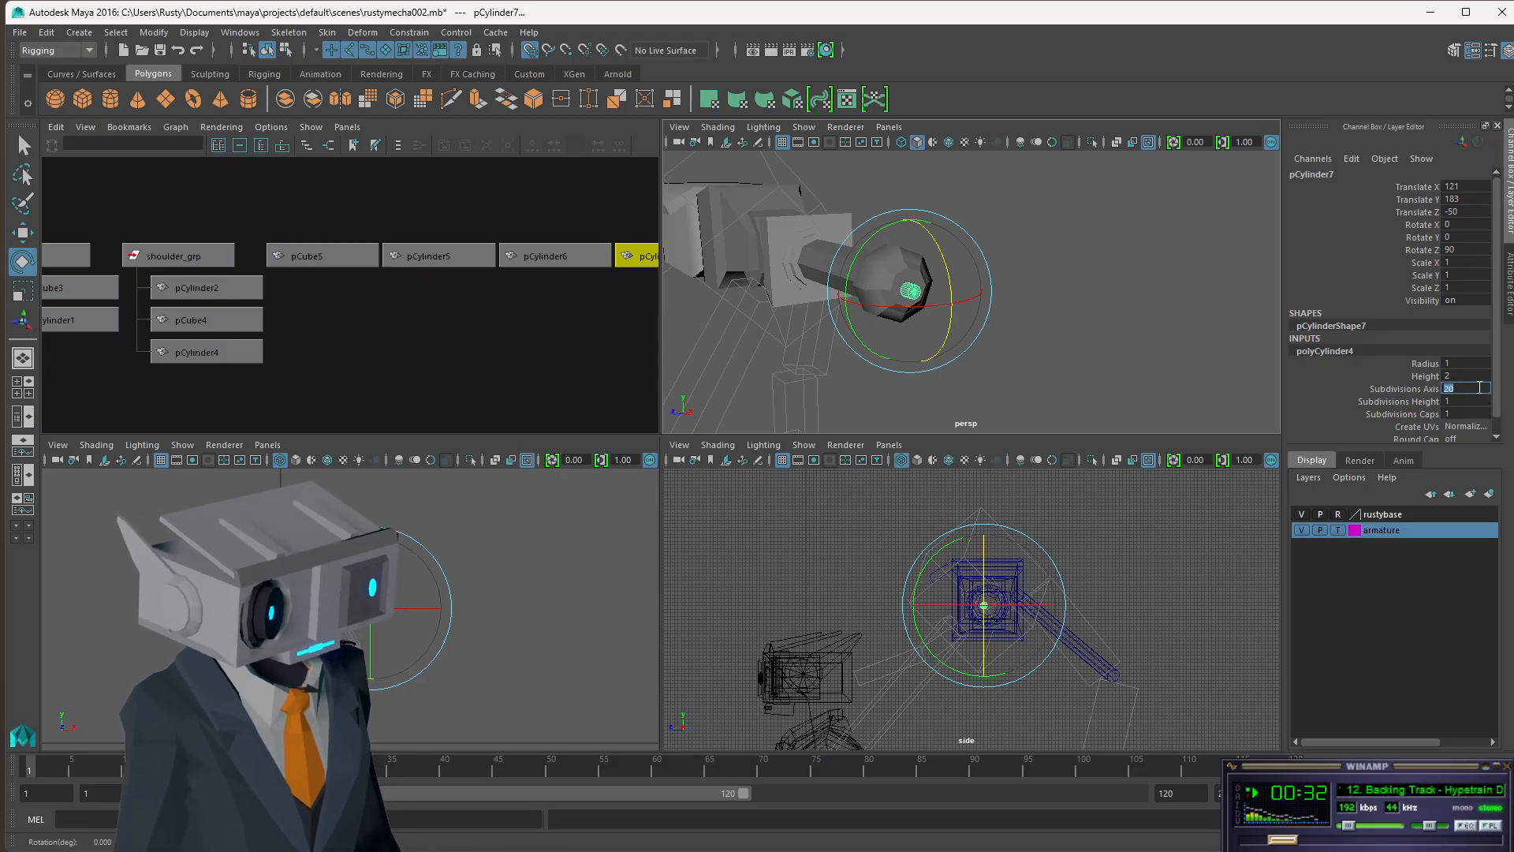
{"action": "key", "text": "Tab"}
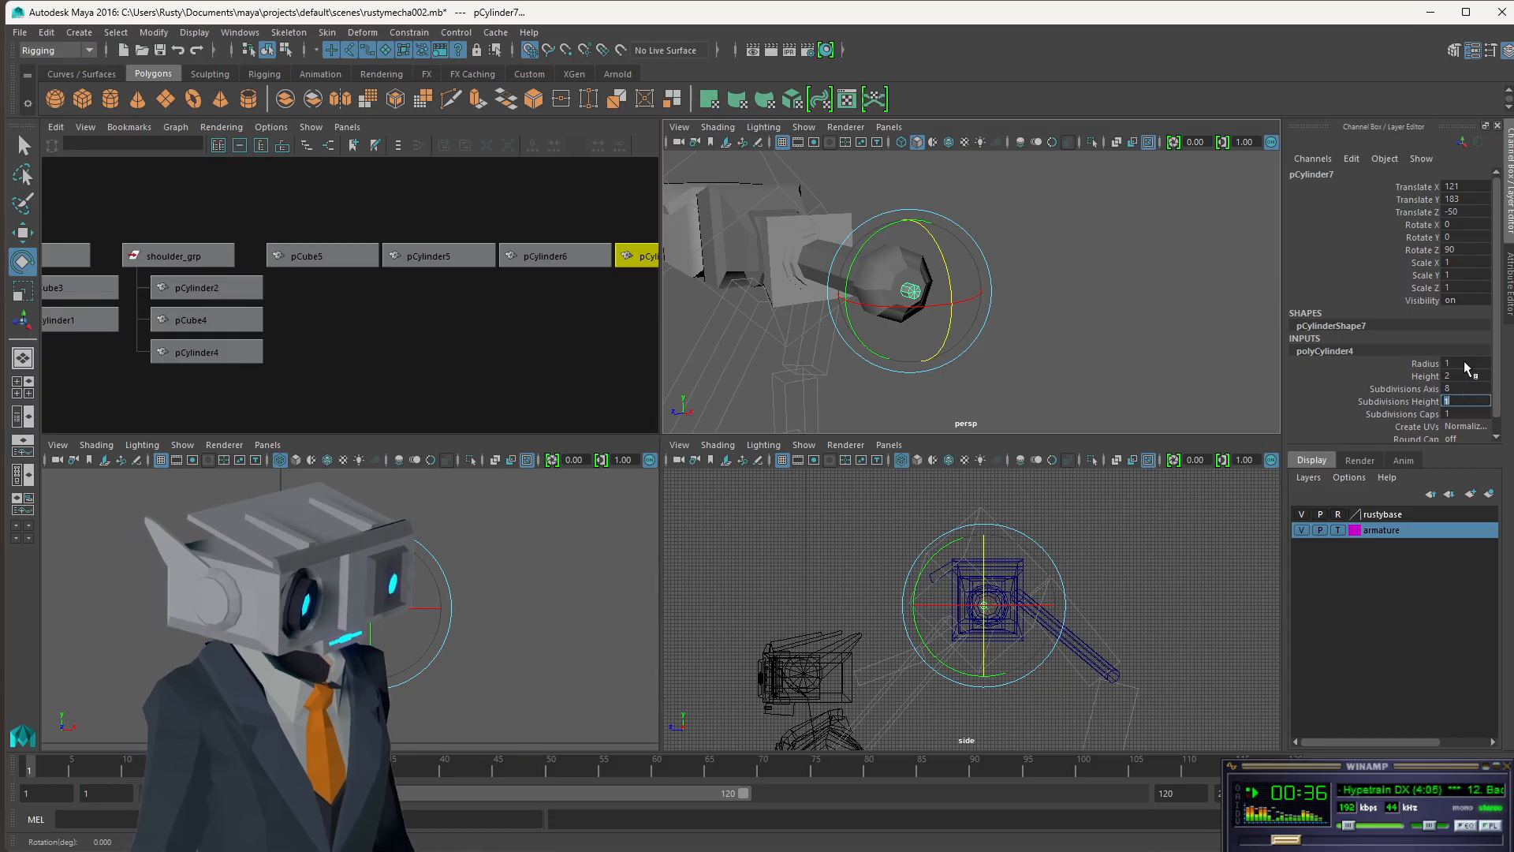
{"action": "double_click", "coordinate": [1467, 362]}
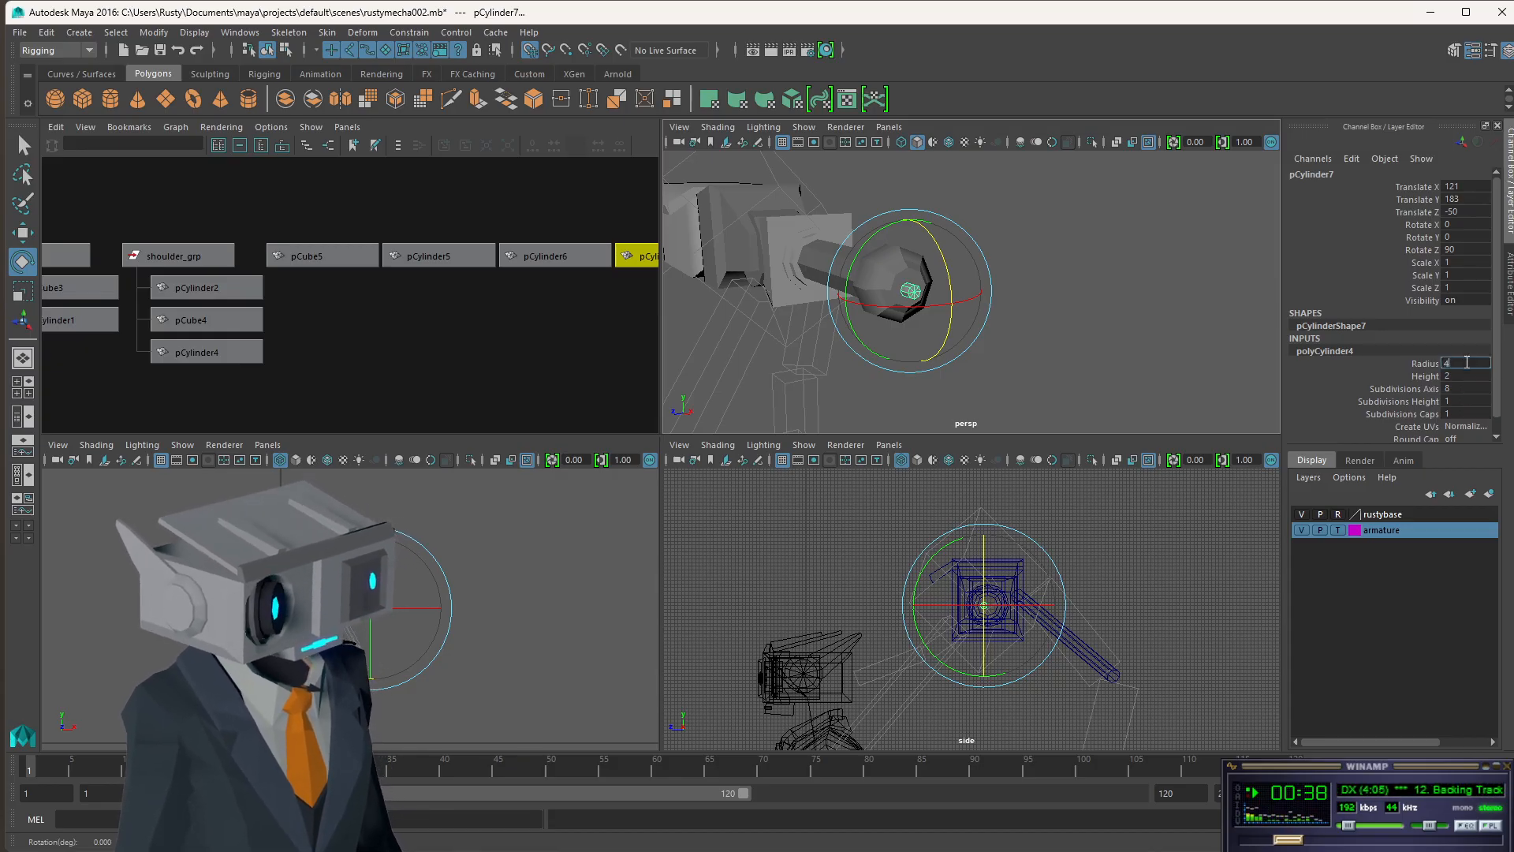
{"action": "key", "text": "Tab"}
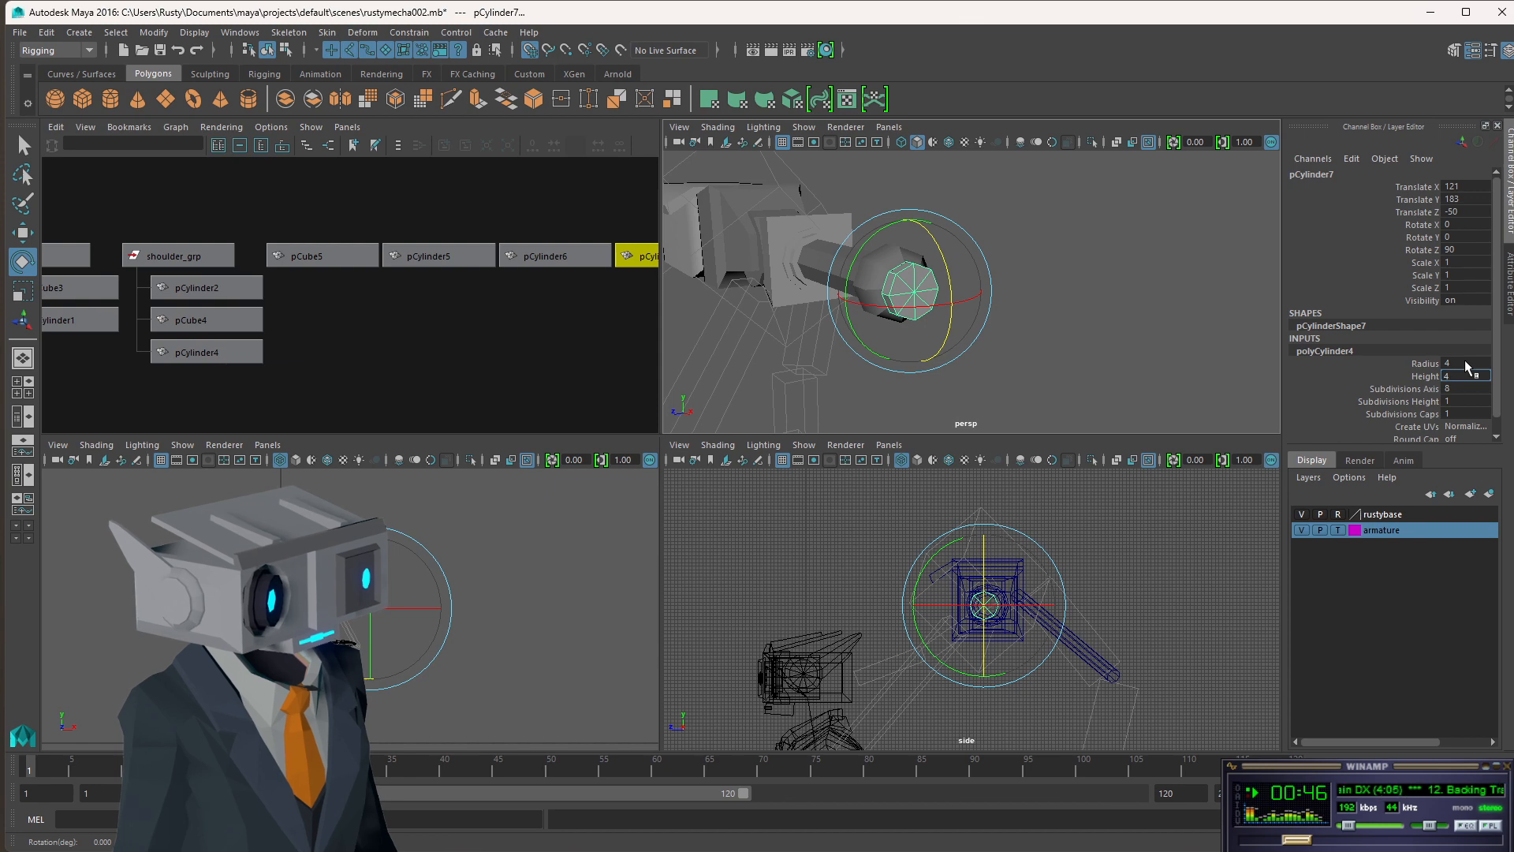
{"action": "key", "text": "Tab"}
{"action": "key", "text": "Tab"}
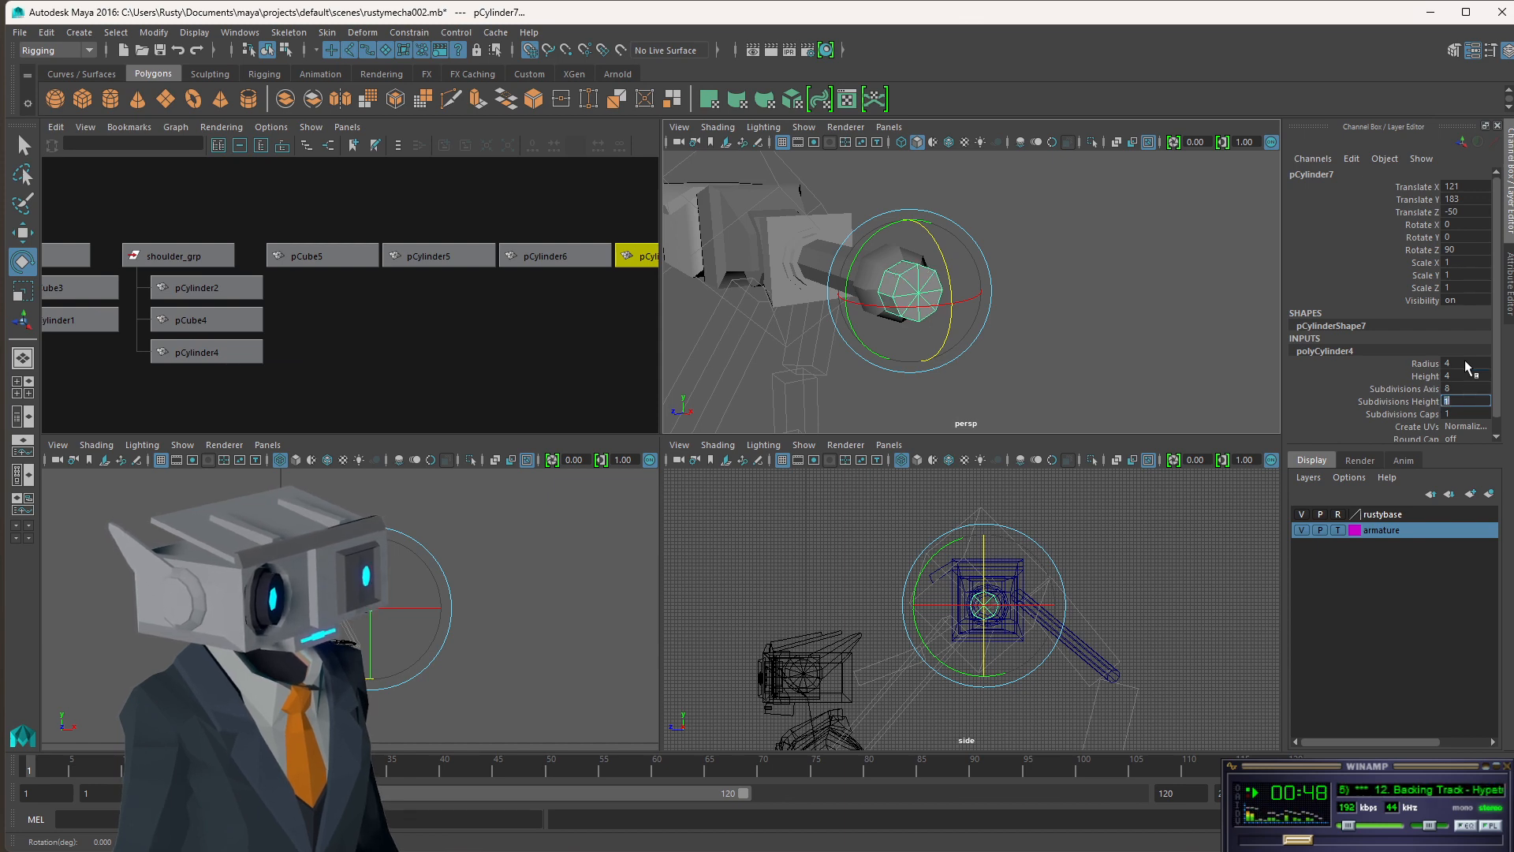
{"action": "key", "text": "Tab"}
{"action": "type", "text": "0"}
{"action": "key", "text": "Return"}
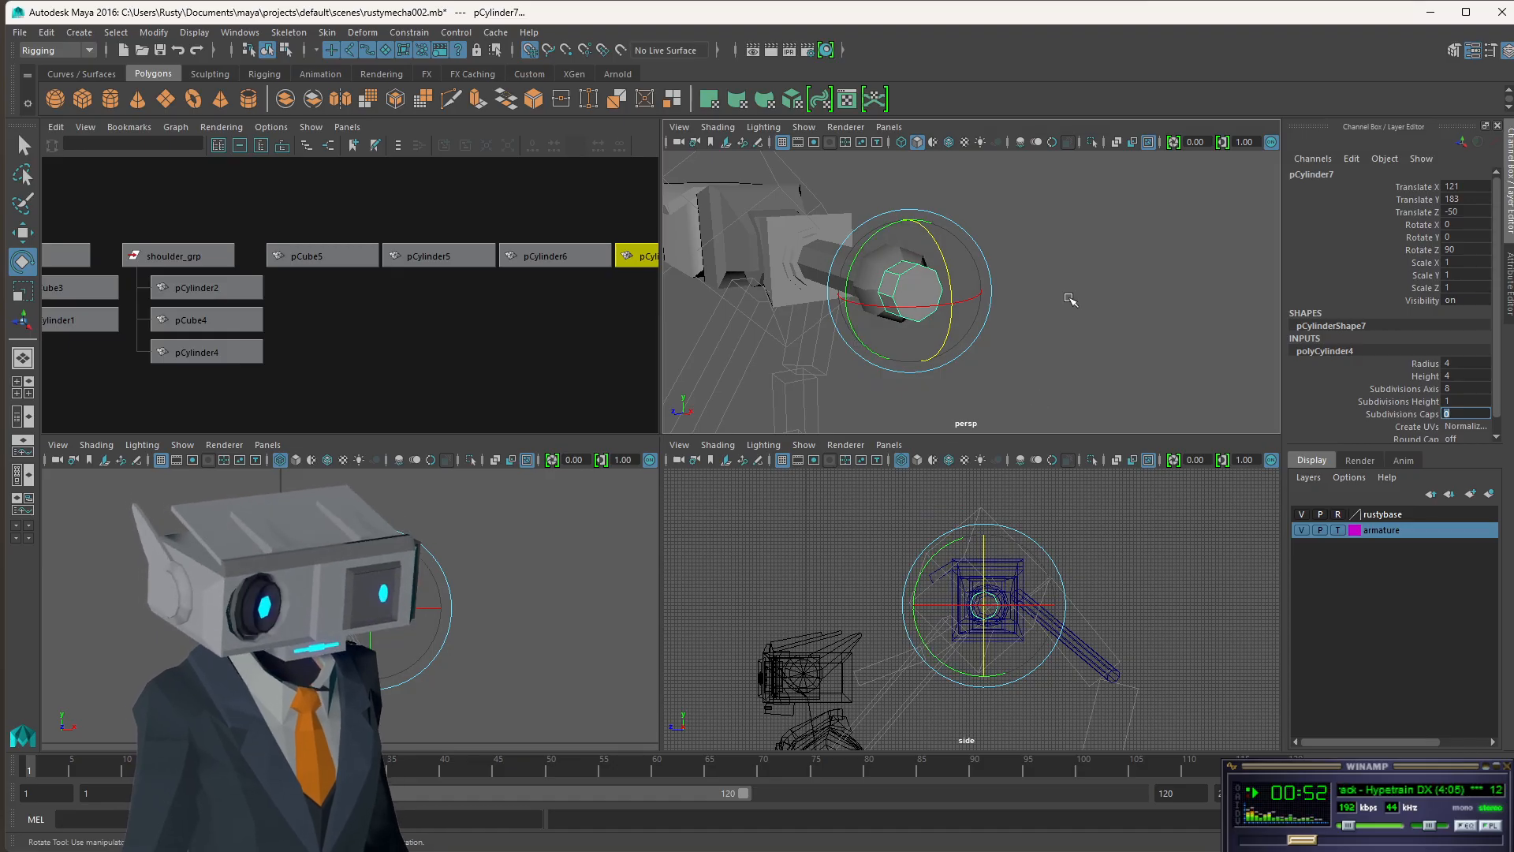
- Centre the cylinder on the arm's axis at Z -51 and move it against the arm's end at X 120
{"action": "key", "text": "w"}
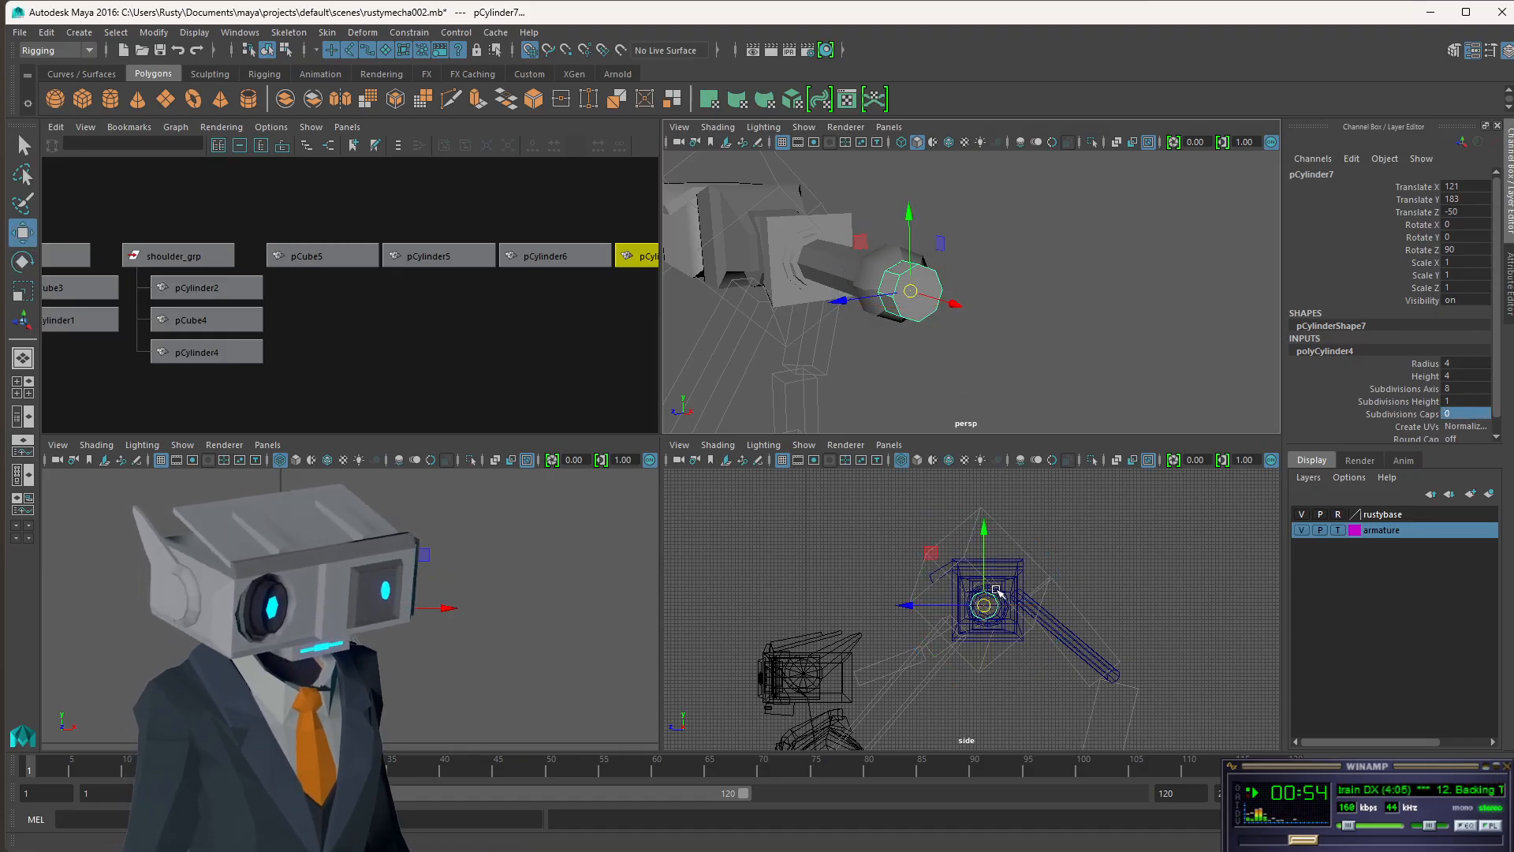
{"action": "key", "text": "f"}
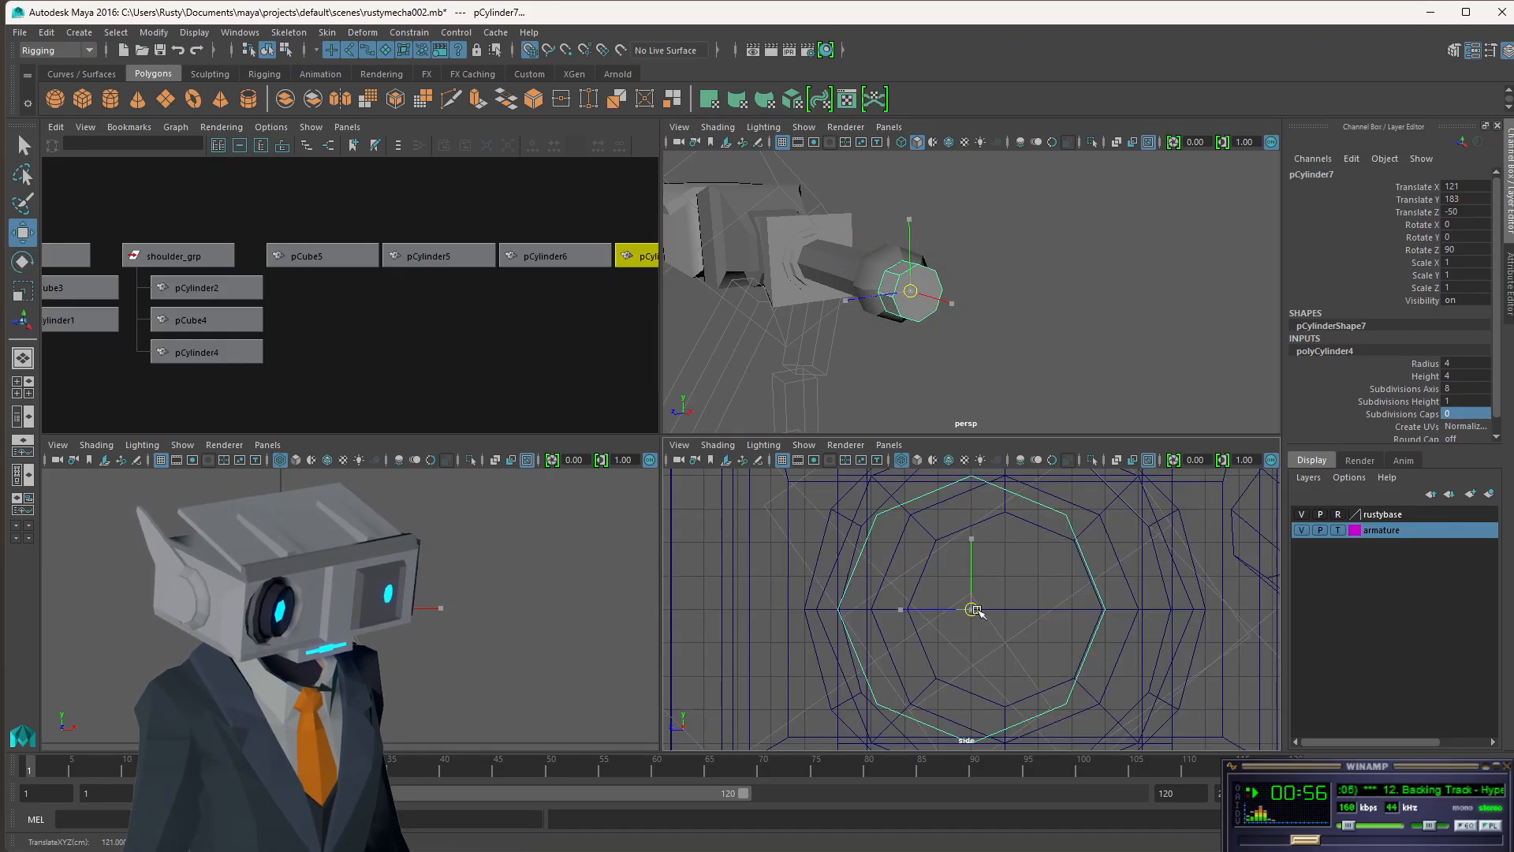
{"action": "left_click_drag", "start_coordinate": [970, 617], "coordinate": [1004, 617]}
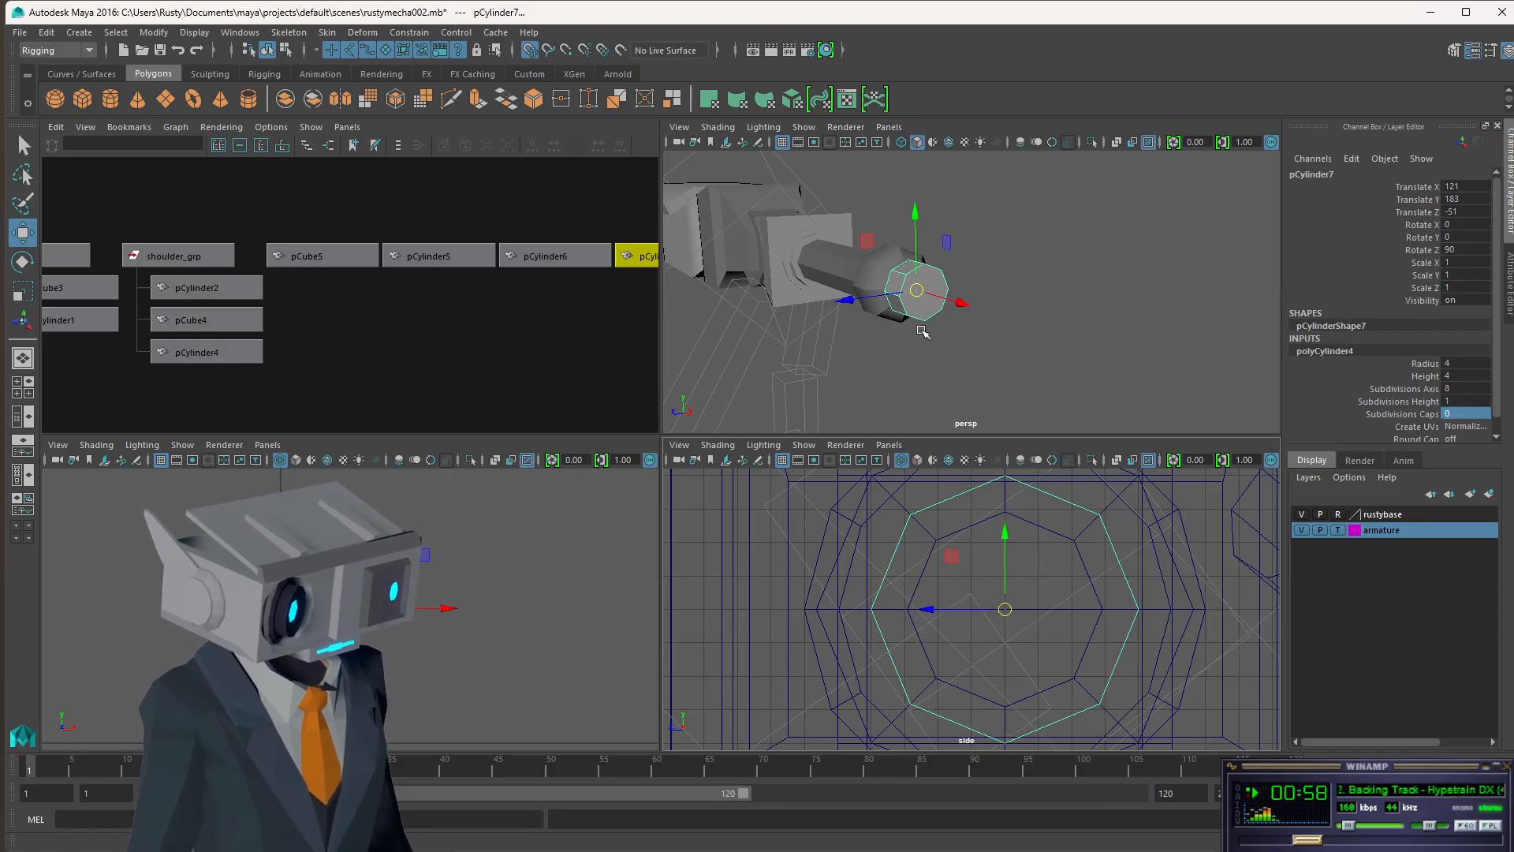
{"action": "left_click_drag", "start_coordinate": [915, 339], "coordinate": [957, 278], "text": "alt"}
{"action": "key", "text": "f"}
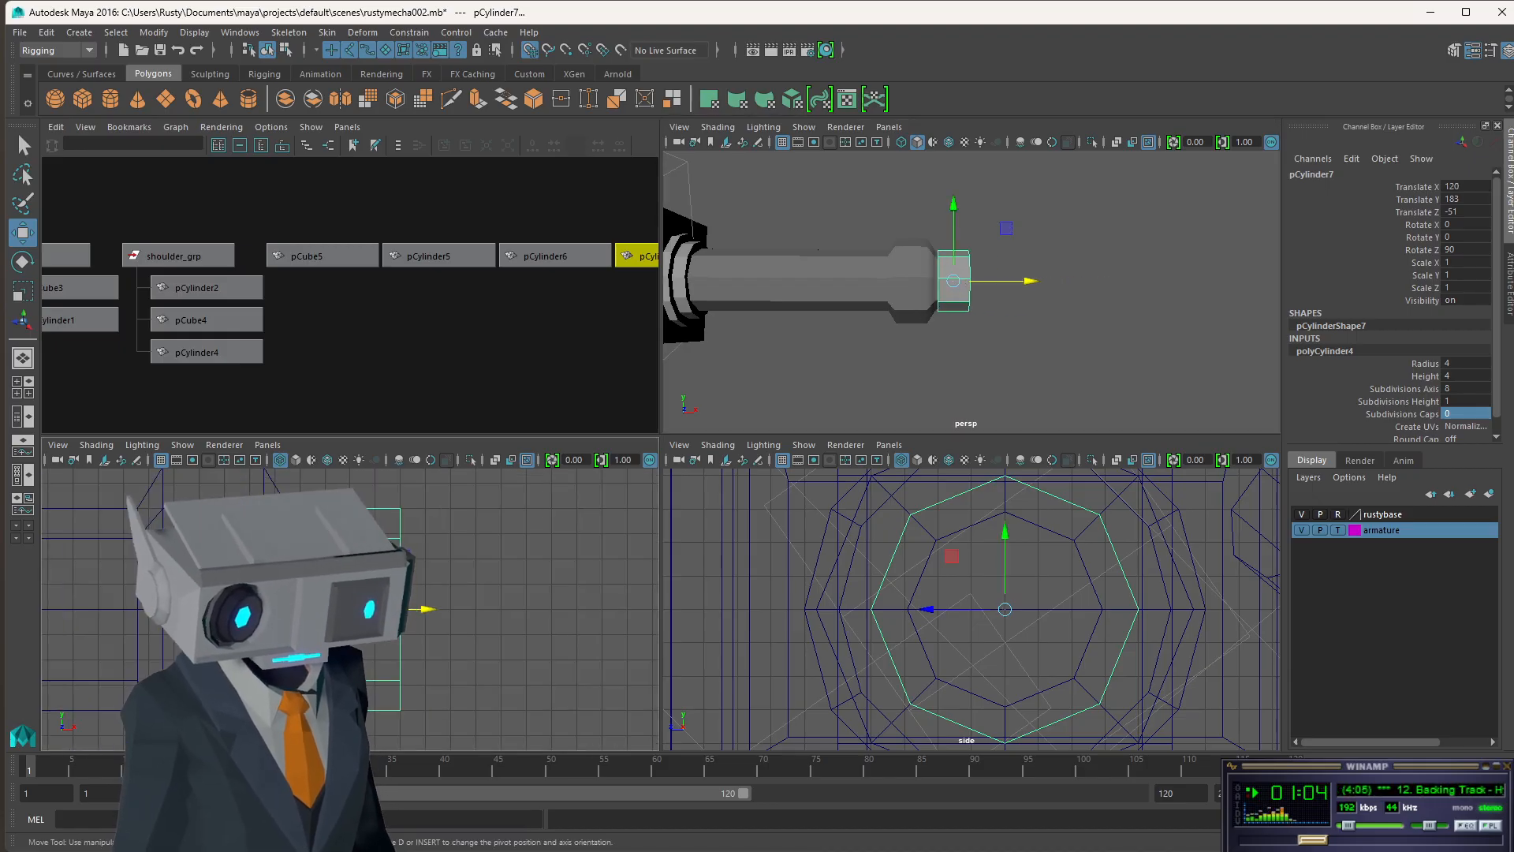
{"action": "mouse_move", "coordinate": [437, 612]}
{"action": "left_mouse_down"}
{"action": "mouse_move", "coordinate": [545, 612]}
{"action": "mouse_move", "coordinate": [437, 609]}
{"action": "left_mouse_up"}
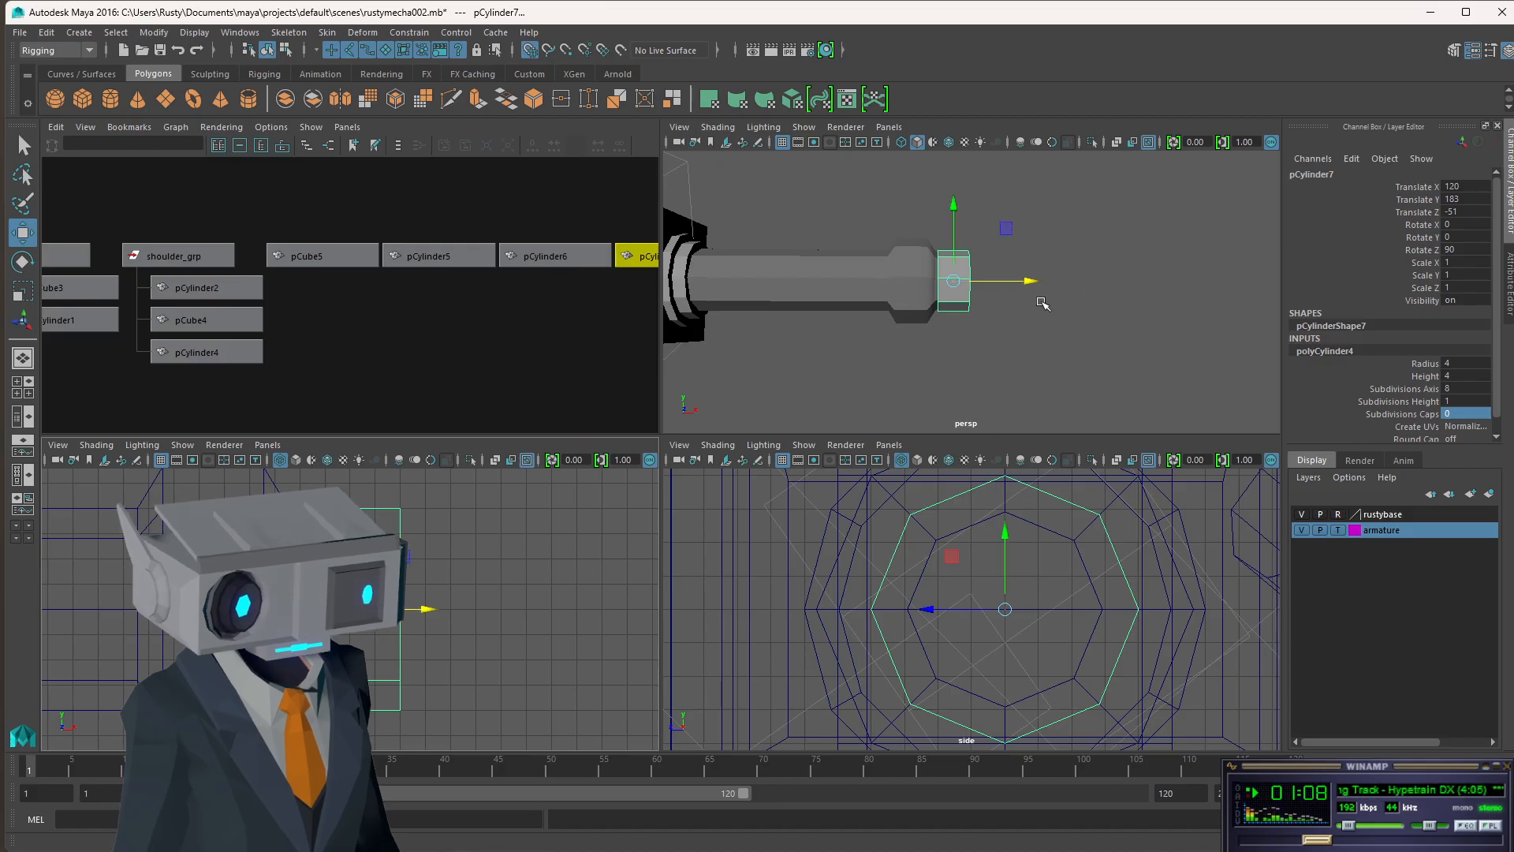
- Compare the end of the arm with the AC6-trailer1.png reference image
{"action": "key", "text": "alt+Tab"}
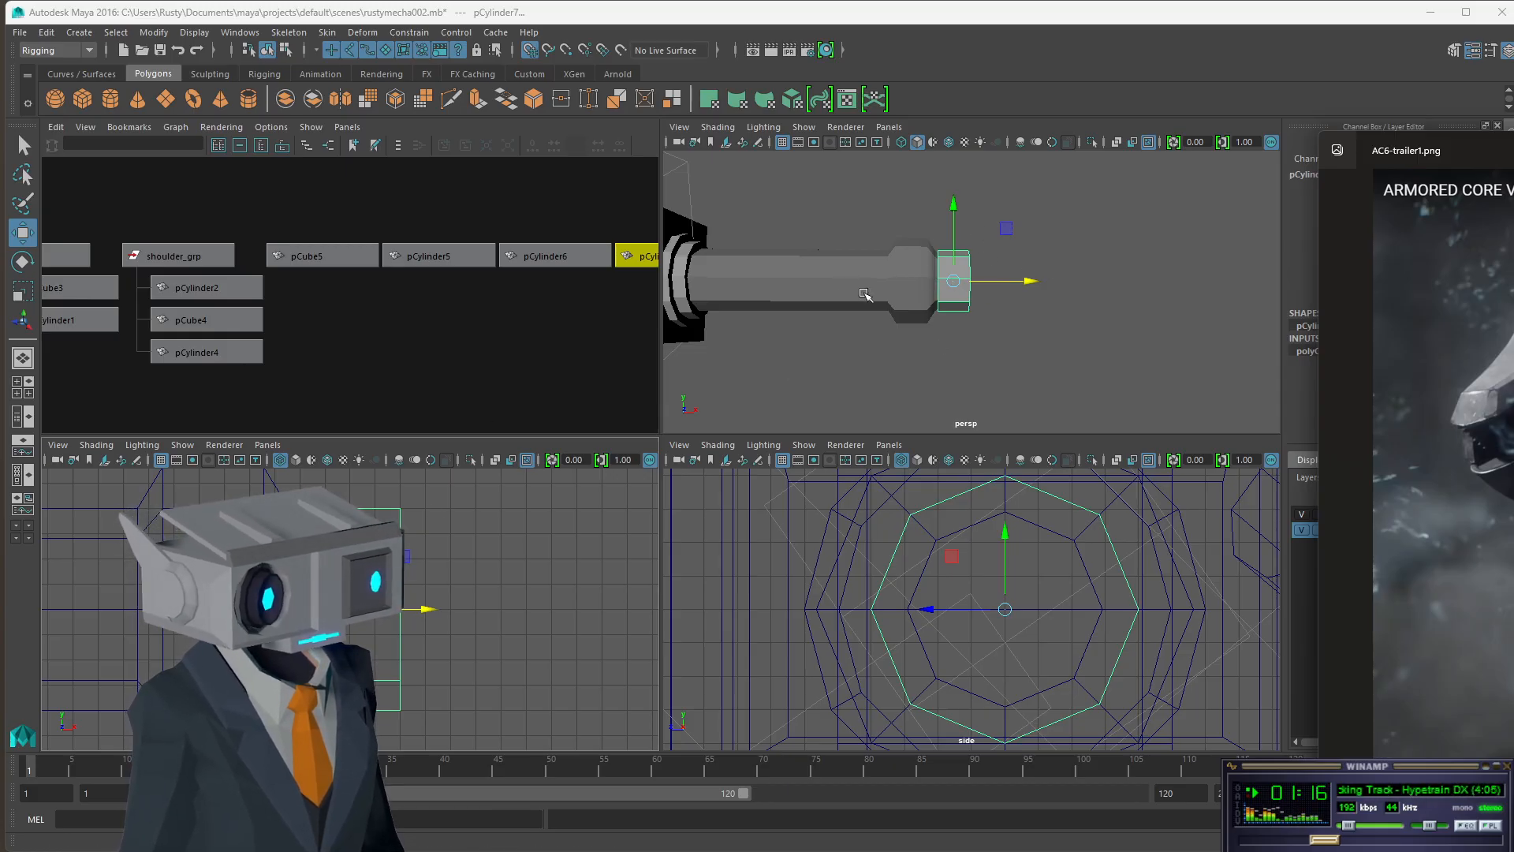
{"action": "left_click", "coordinate": [1029, 277]}
{"action": "left_click_drag", "start_coordinate": [1075, 278], "coordinate": [981, 280], "text": "alt"}
- Extrude the outer end face of the small cylinder with a Local Translate Z of 6
{"action": "left_click", "coordinate": [935, 281]}
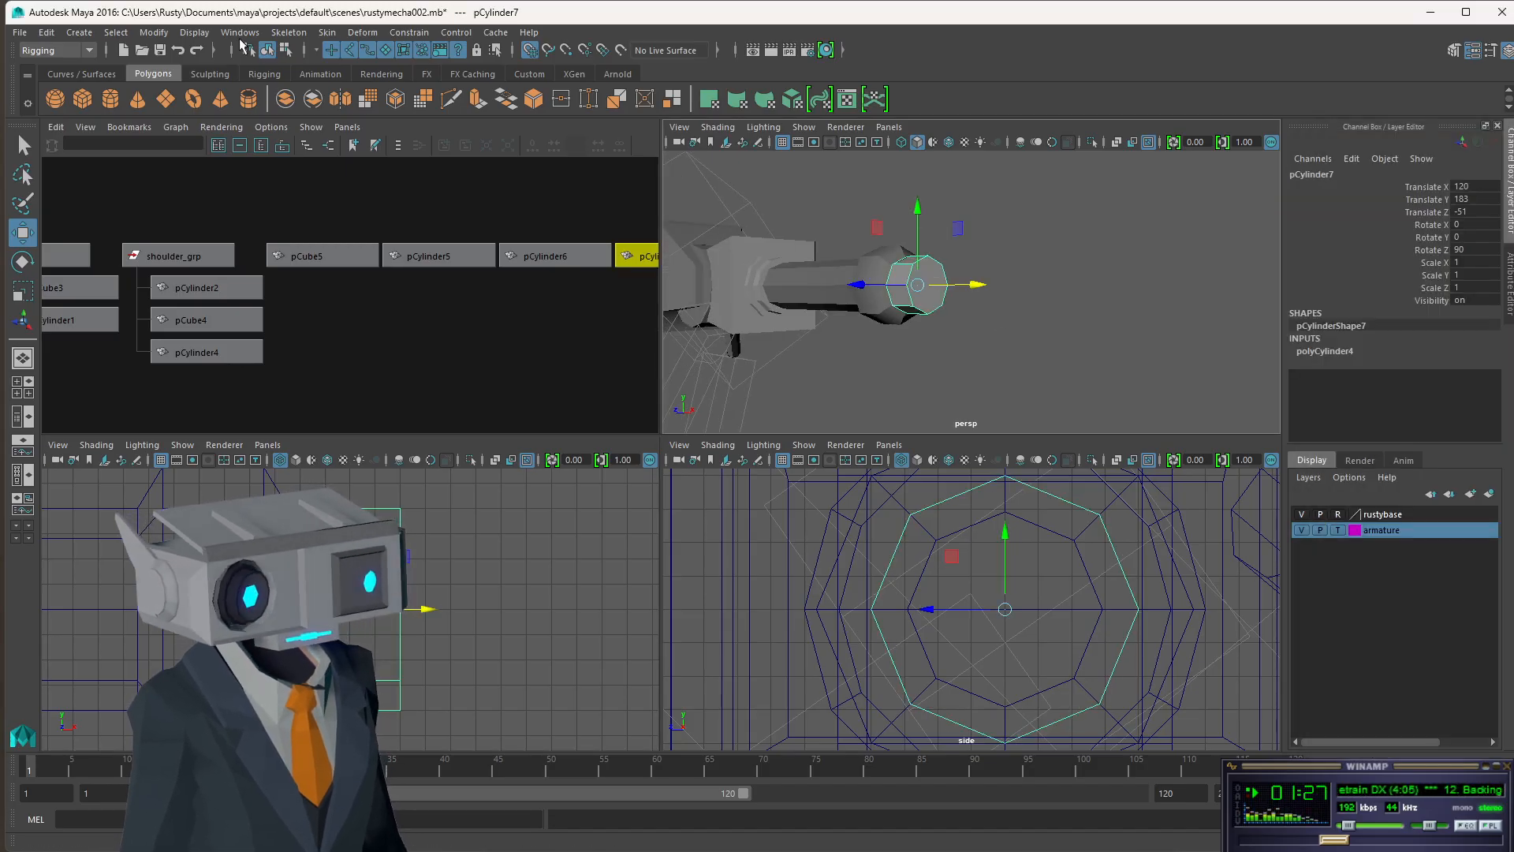
{"action": "left_click", "coordinate": [286, 50]}
{"action": "left_click", "coordinate": [923, 284]}
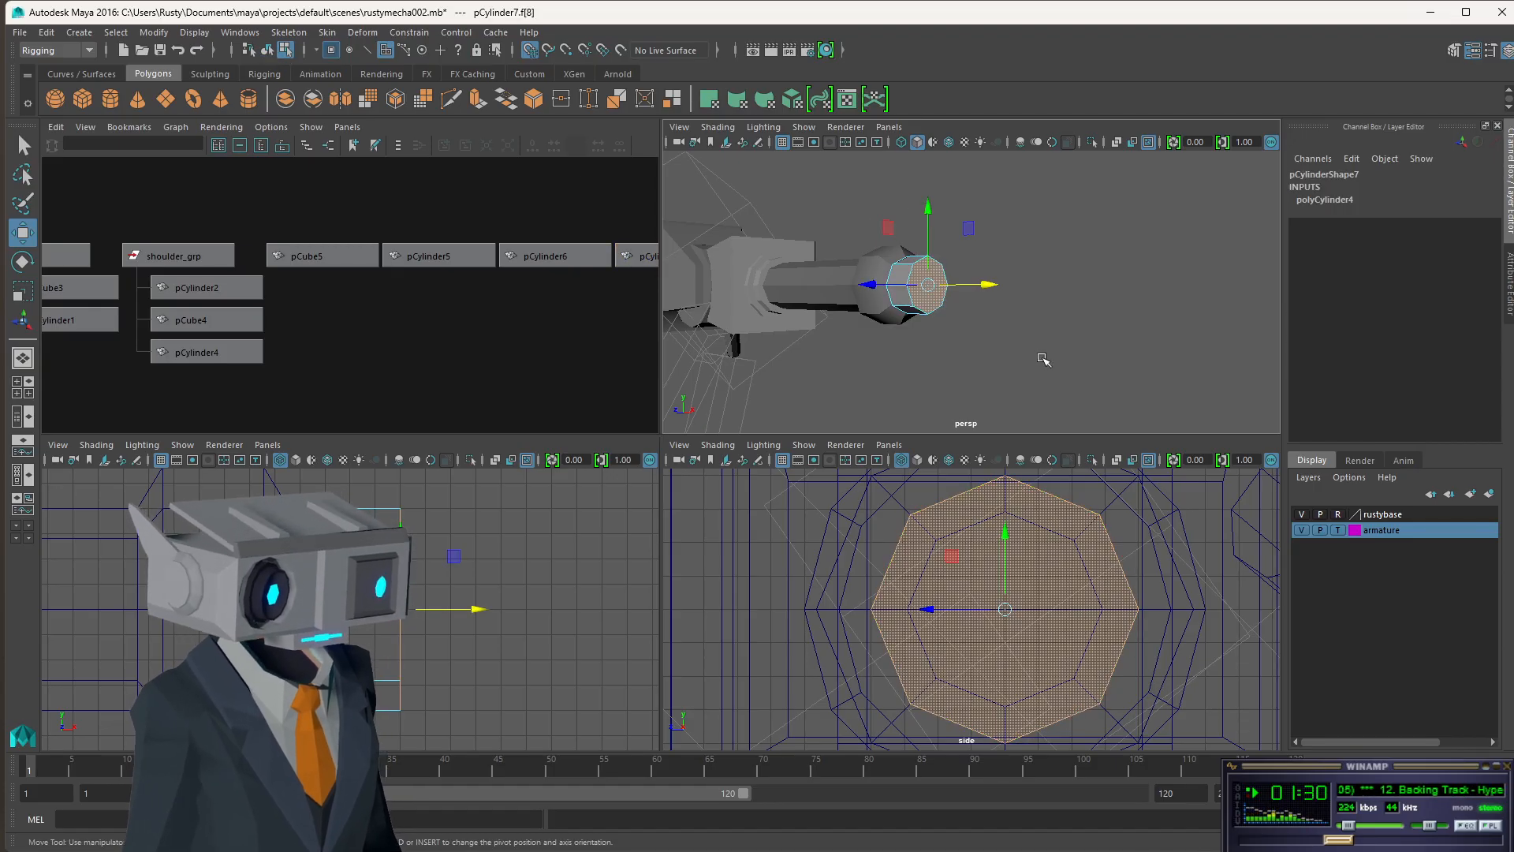
{"action": "key", "text": "ctrl+e"}
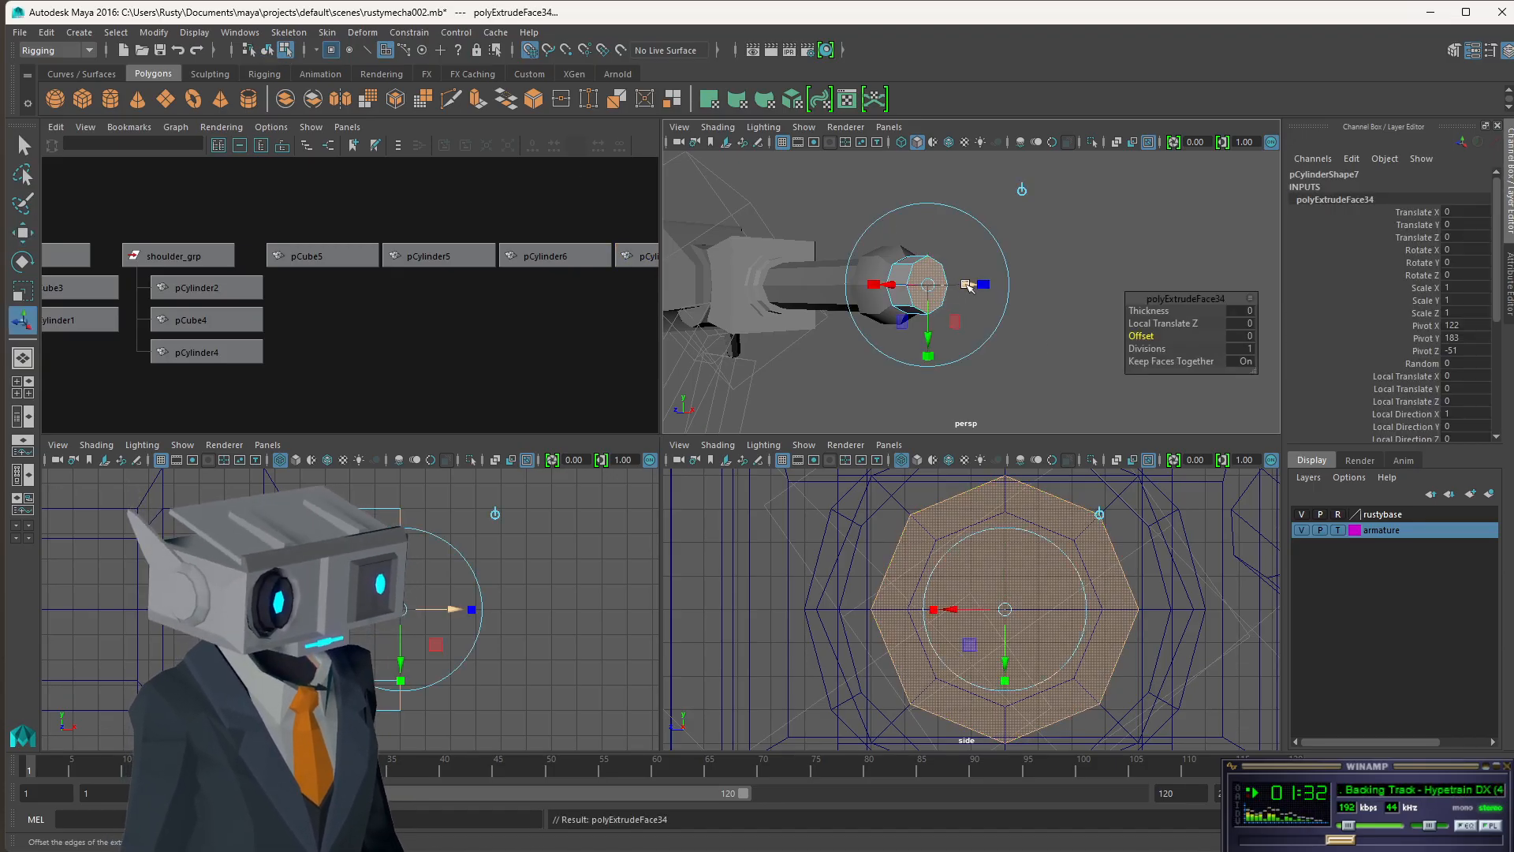
{"action": "left_click_drag", "start_coordinate": [982, 284], "coordinate": [1000, 284]}
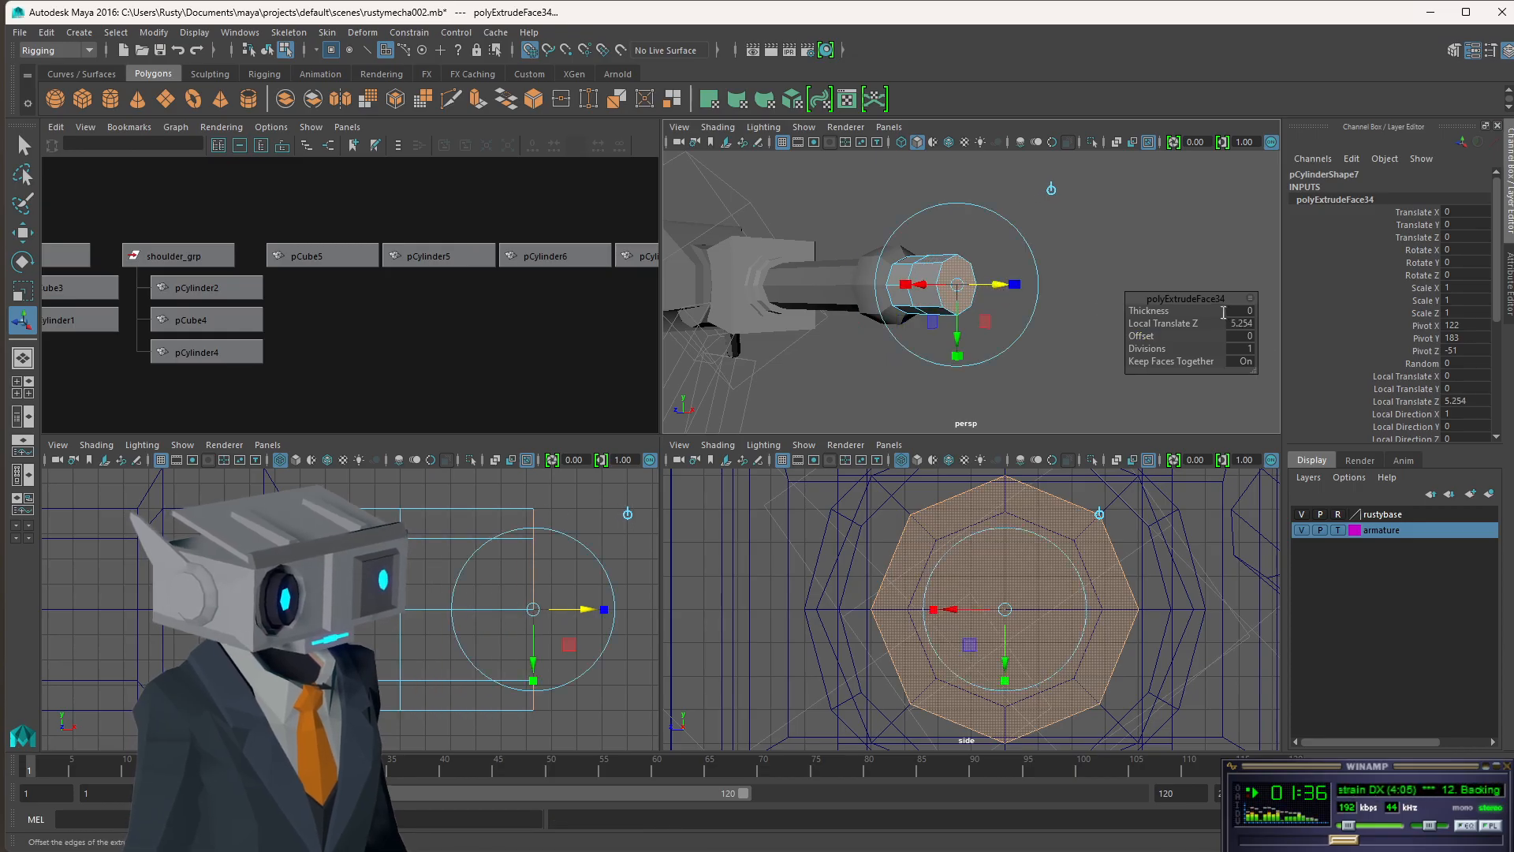
{"action": "left_click", "coordinate": [1238, 325]}
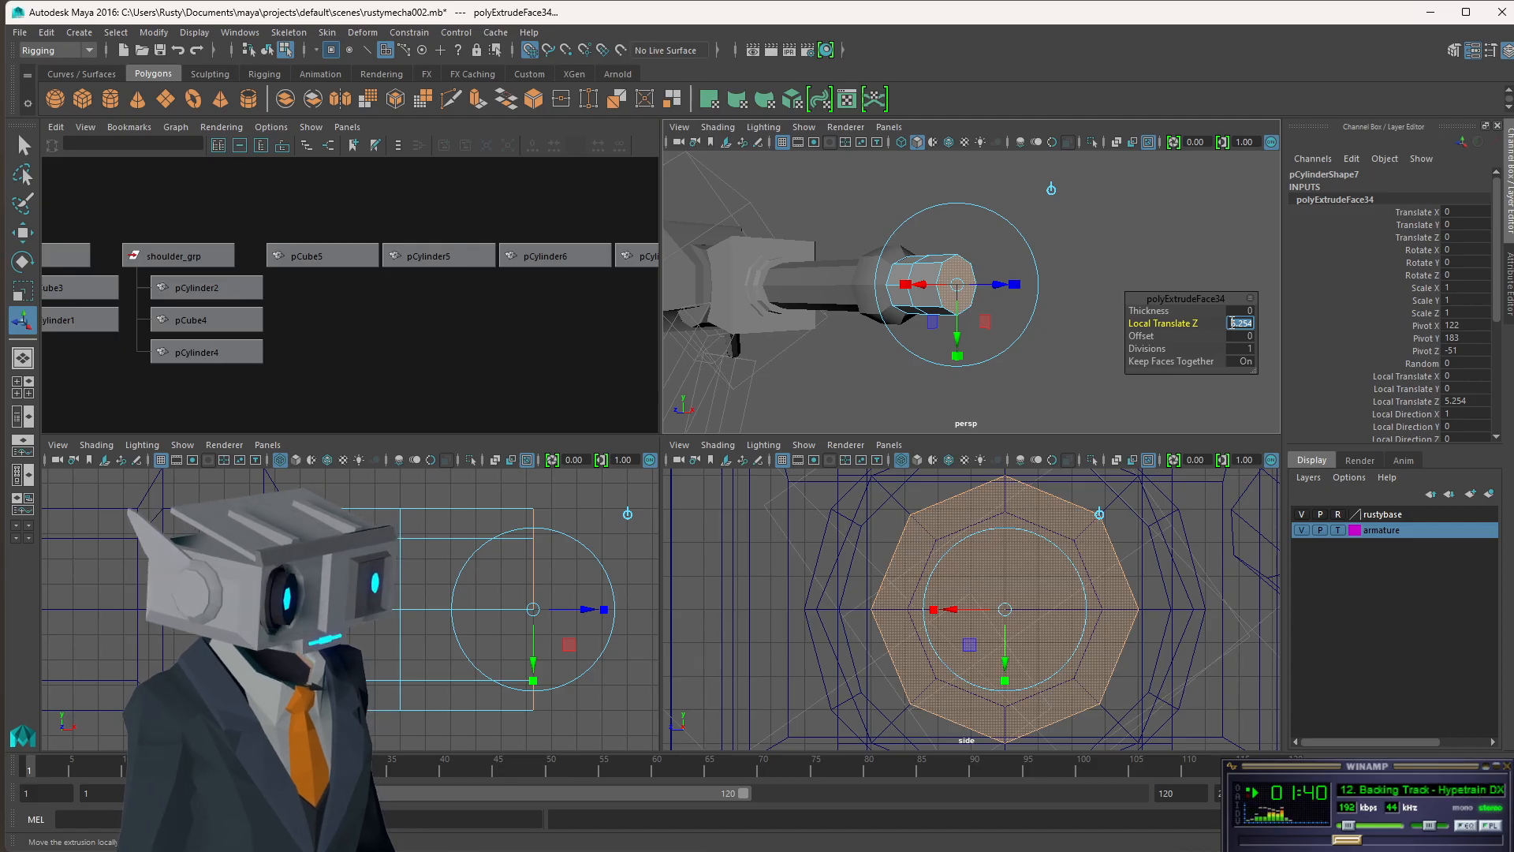
{"action": "type", "text": "0"}
{"action": "key", "text": "Tab"}
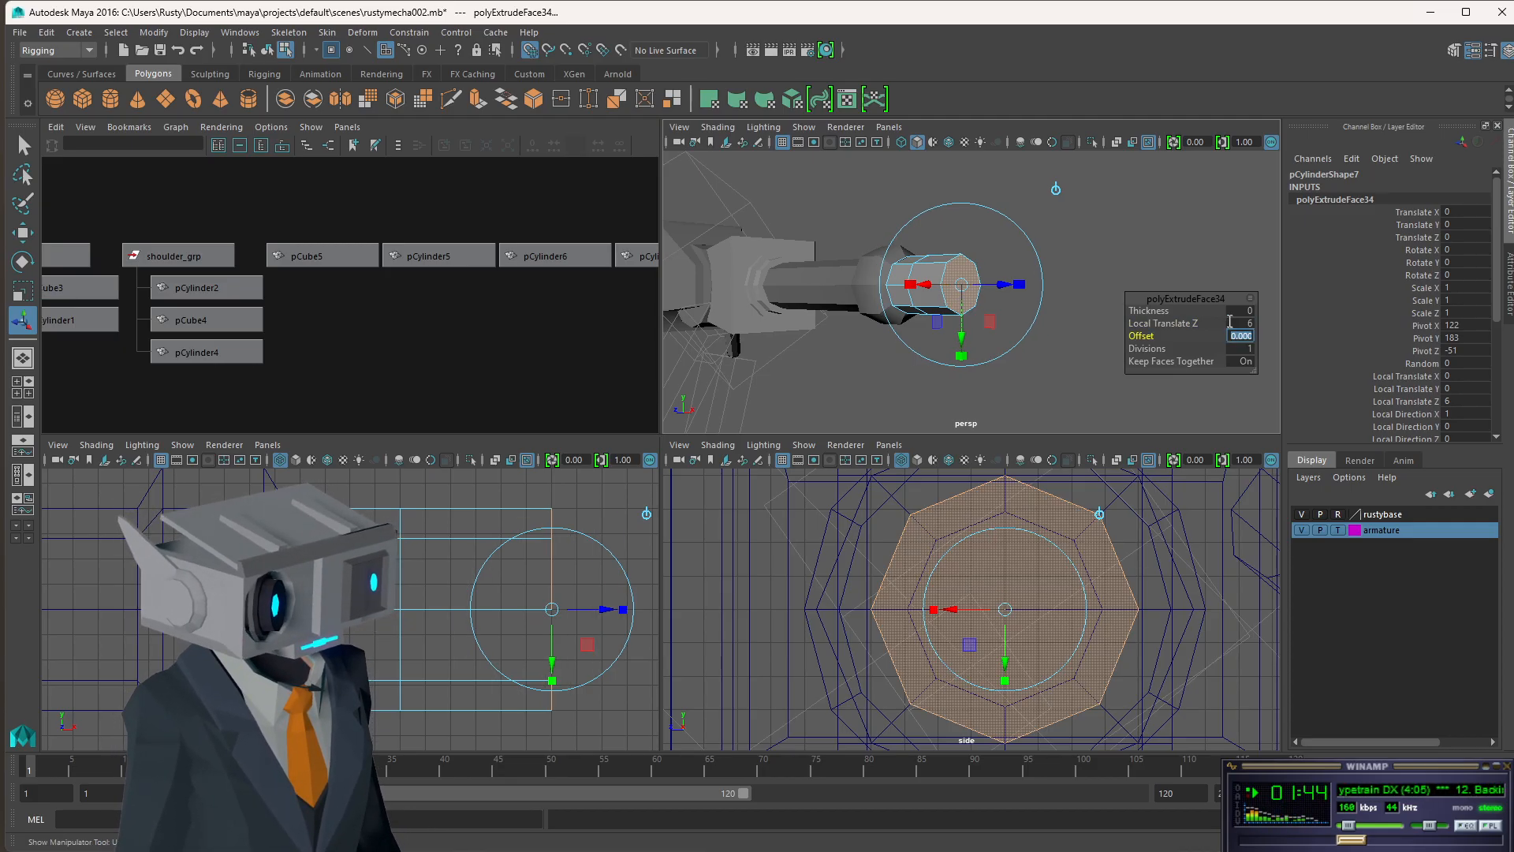
- Taper the extruded end of the small cylinder by setting the extrusion's Offset to 3
{"action": "key", "text": "Tab"}
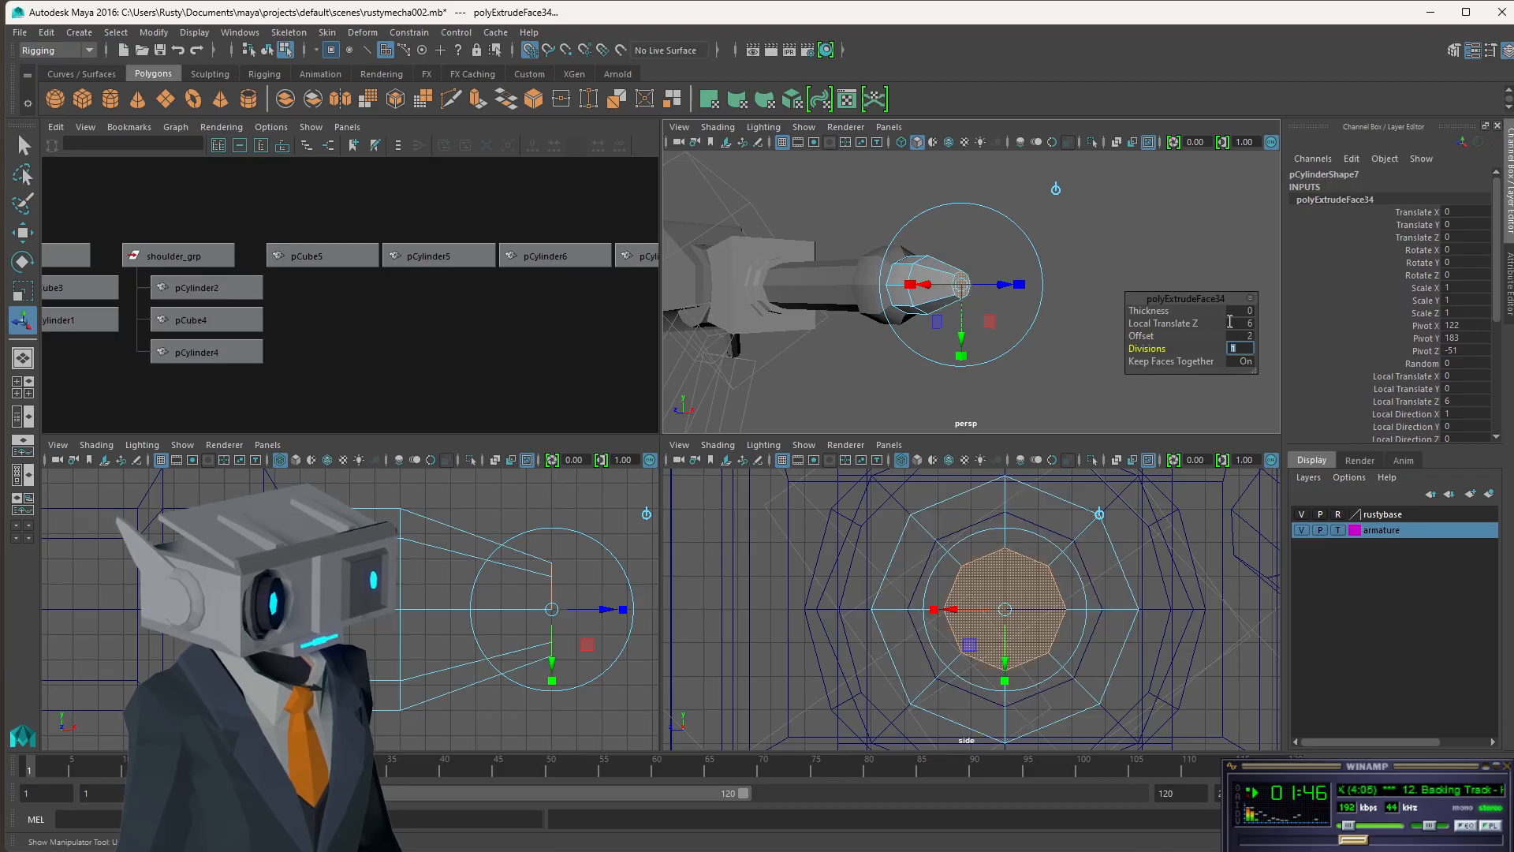
{"action": "left_click", "coordinate": [1244, 336]}
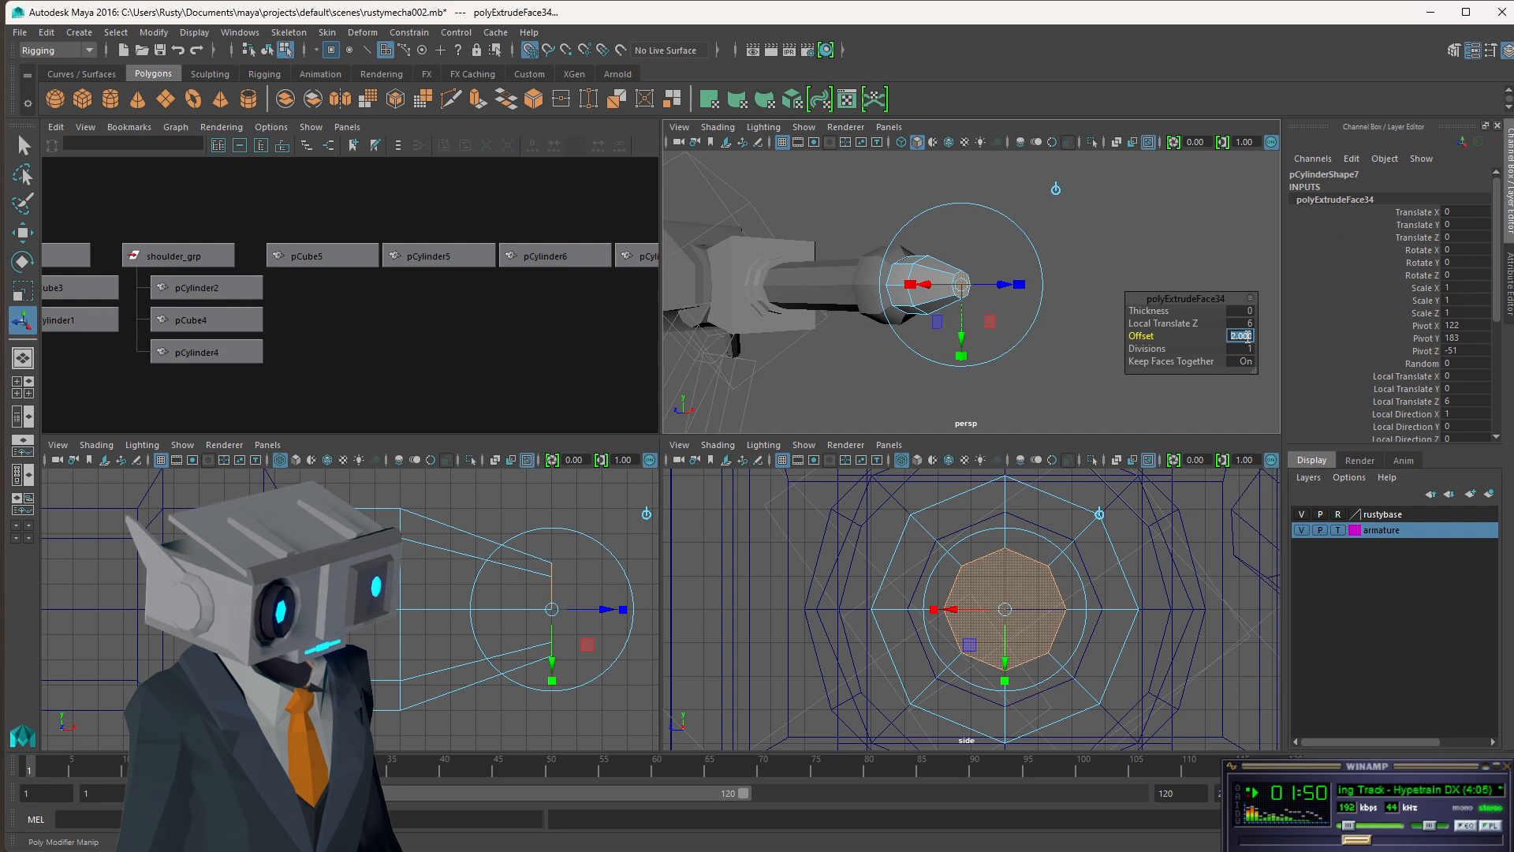
{"action": "key", "text": "Return"}
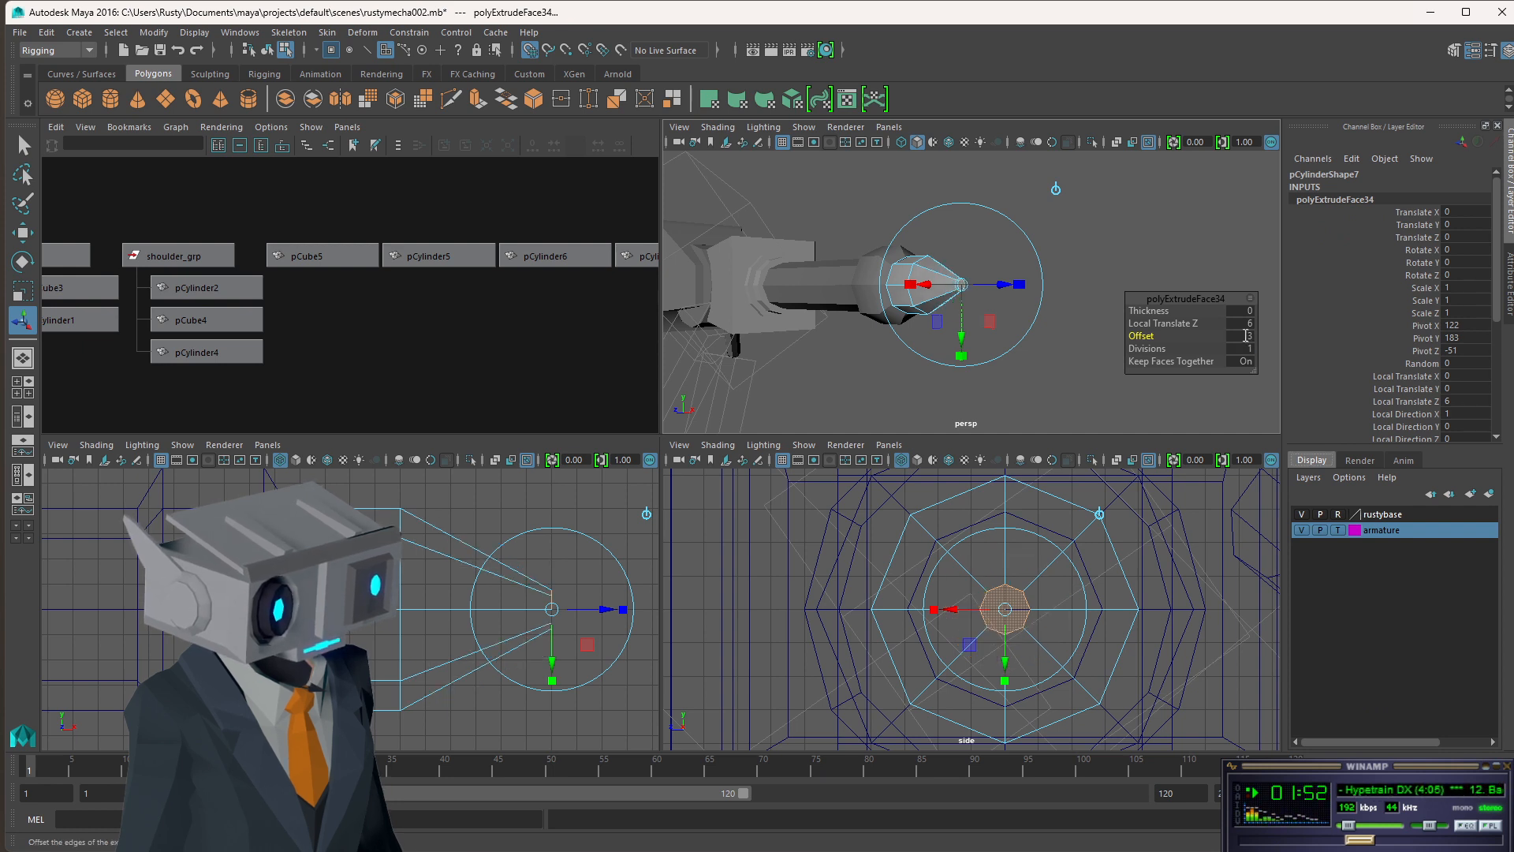
- Try an Offset of 0.5 on the extruded end of the small cylinder and check the taper from the side
{"action": "left_click", "coordinate": [1247, 336]}
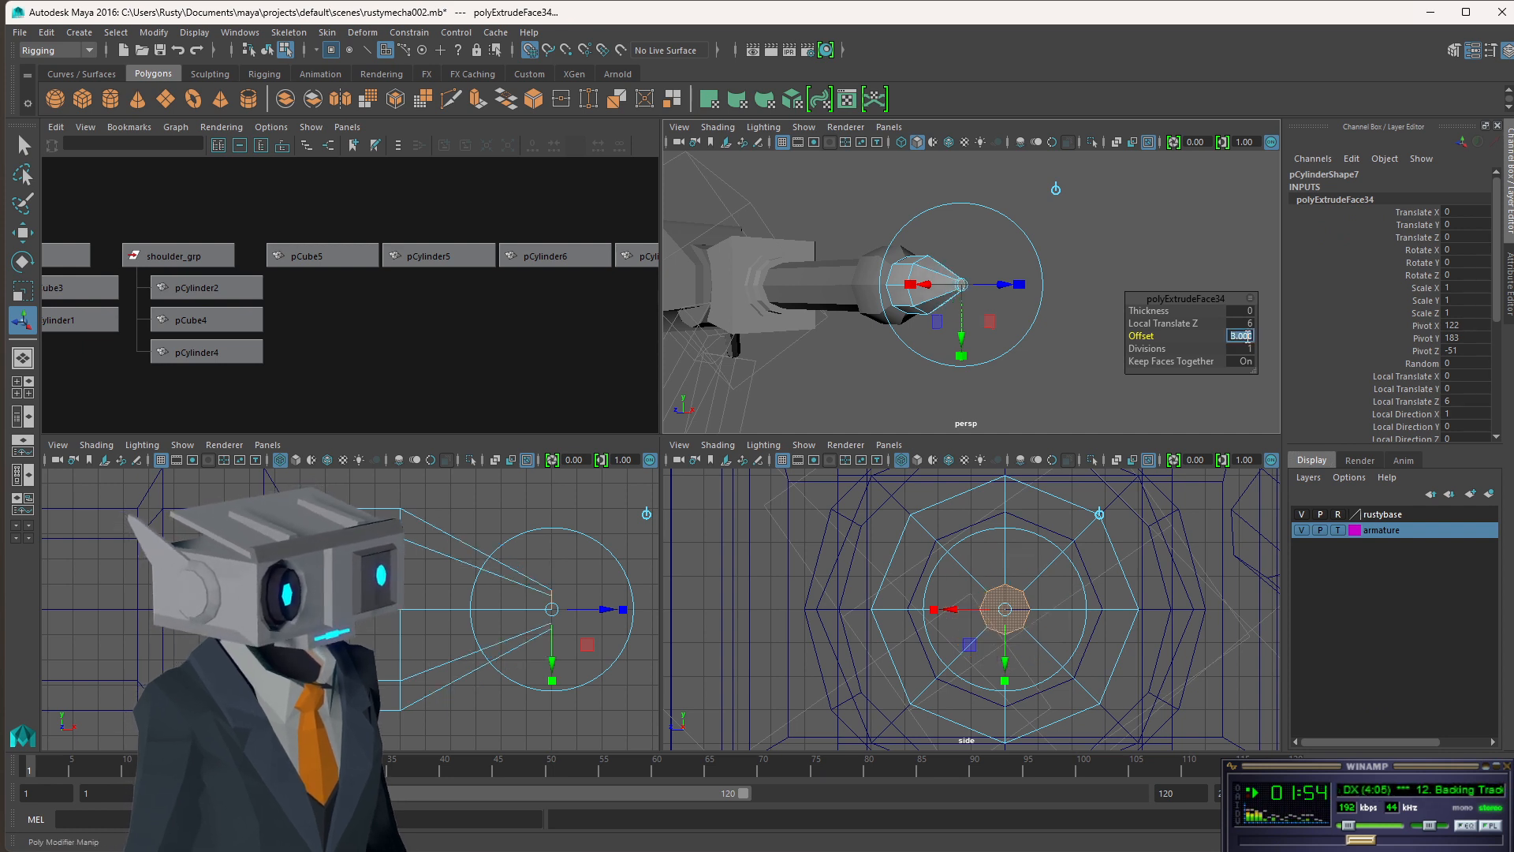
{"action": "type", "text": ".5"}
{"action": "key", "text": "Tab"}
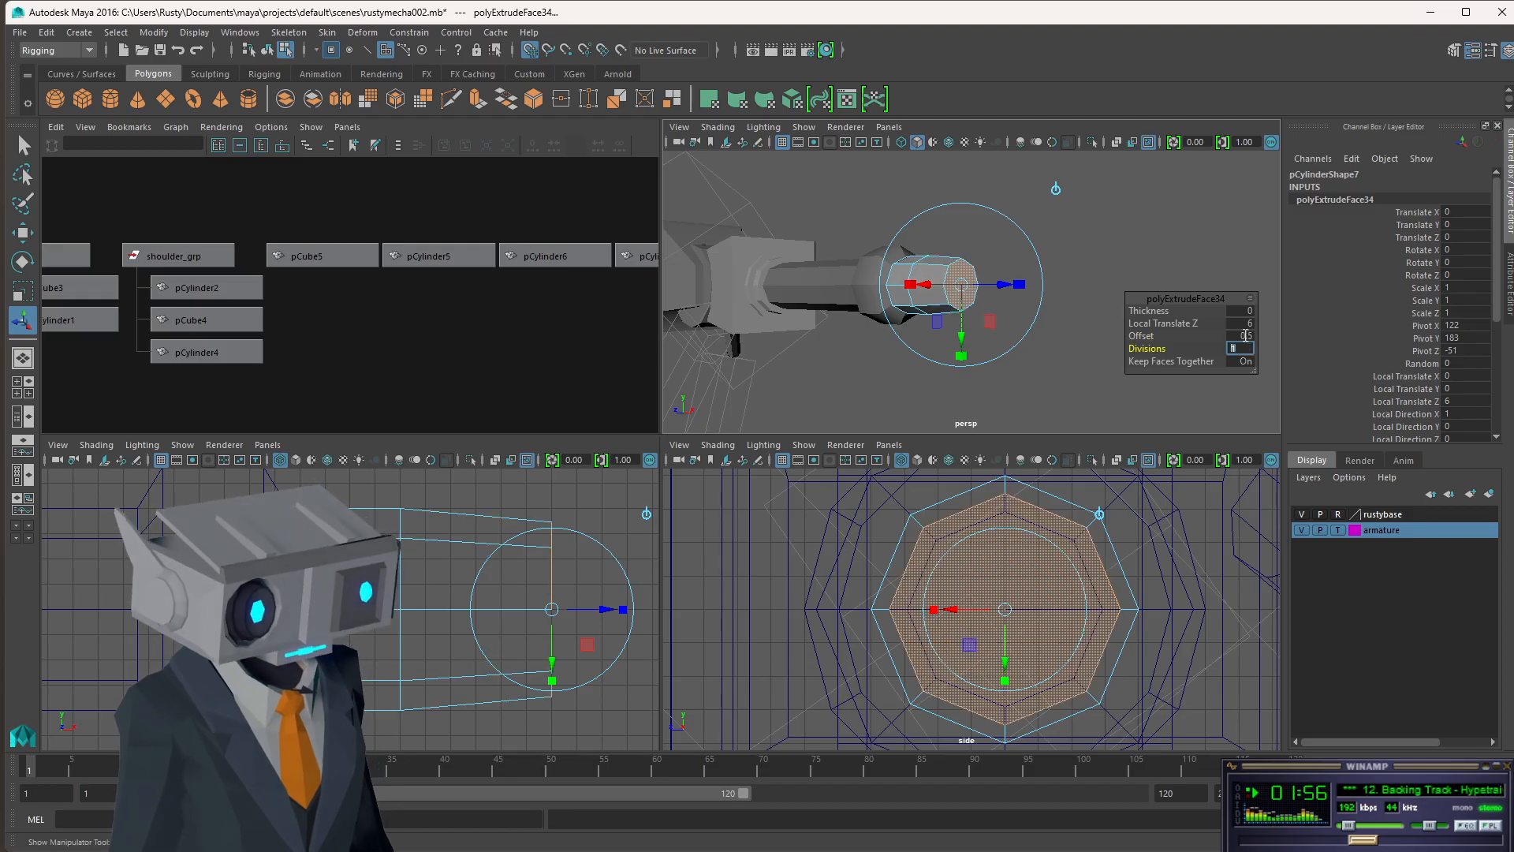
{"action": "left_click_drag", "start_coordinate": [935, 218], "coordinate": [1053, 260], "text": "alt"}
- Set the Offset of the small cylinder's end extrusion to 1 and finish the extrusion
{"action": "left_click", "coordinate": [1236, 337]}
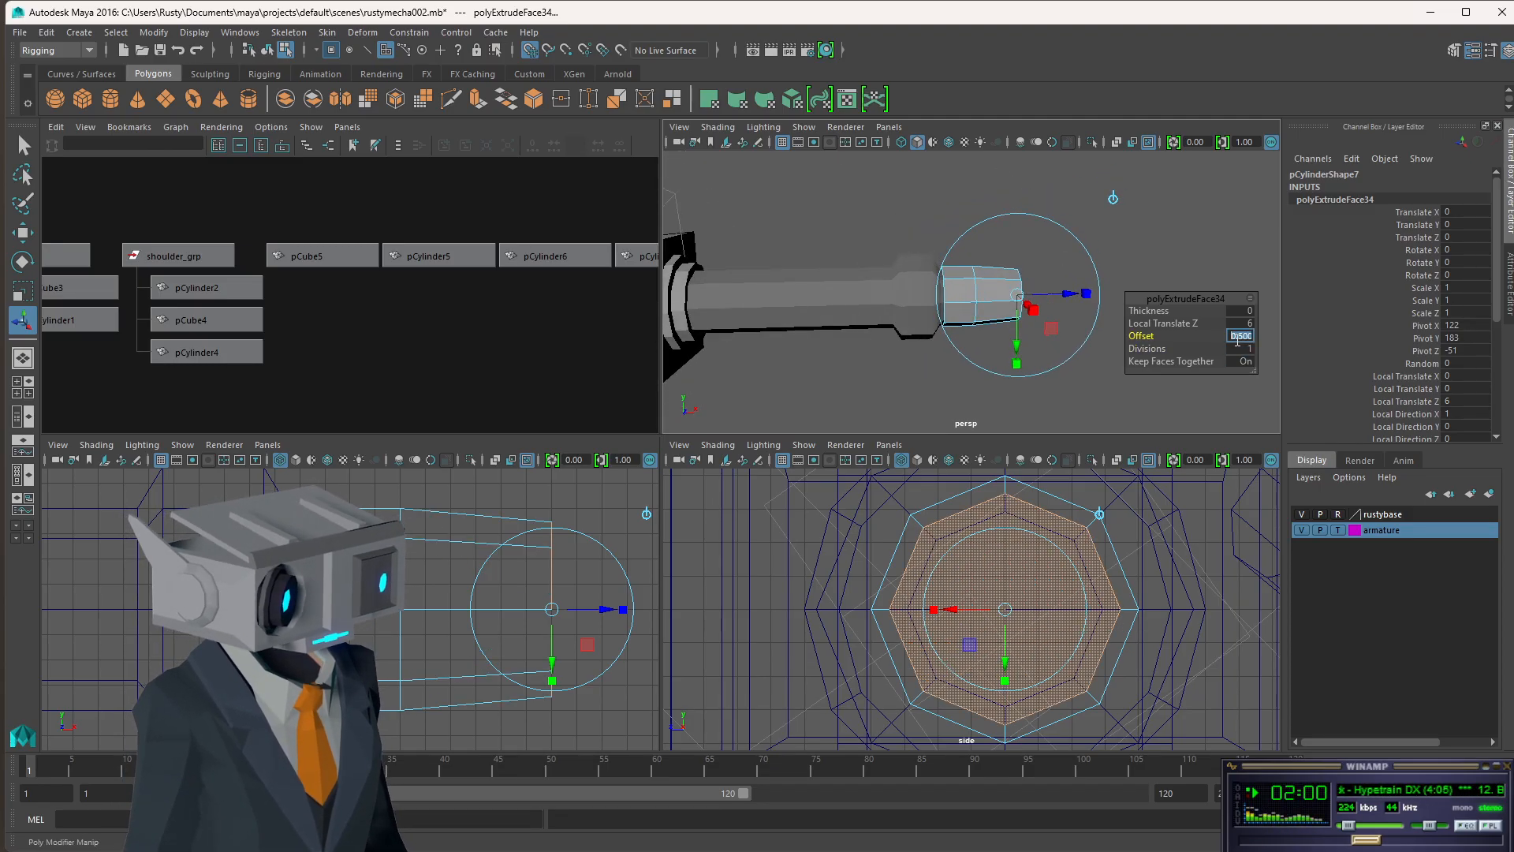
{"action": "type", "text": "1"}
{"action": "key", "text": "Return"}
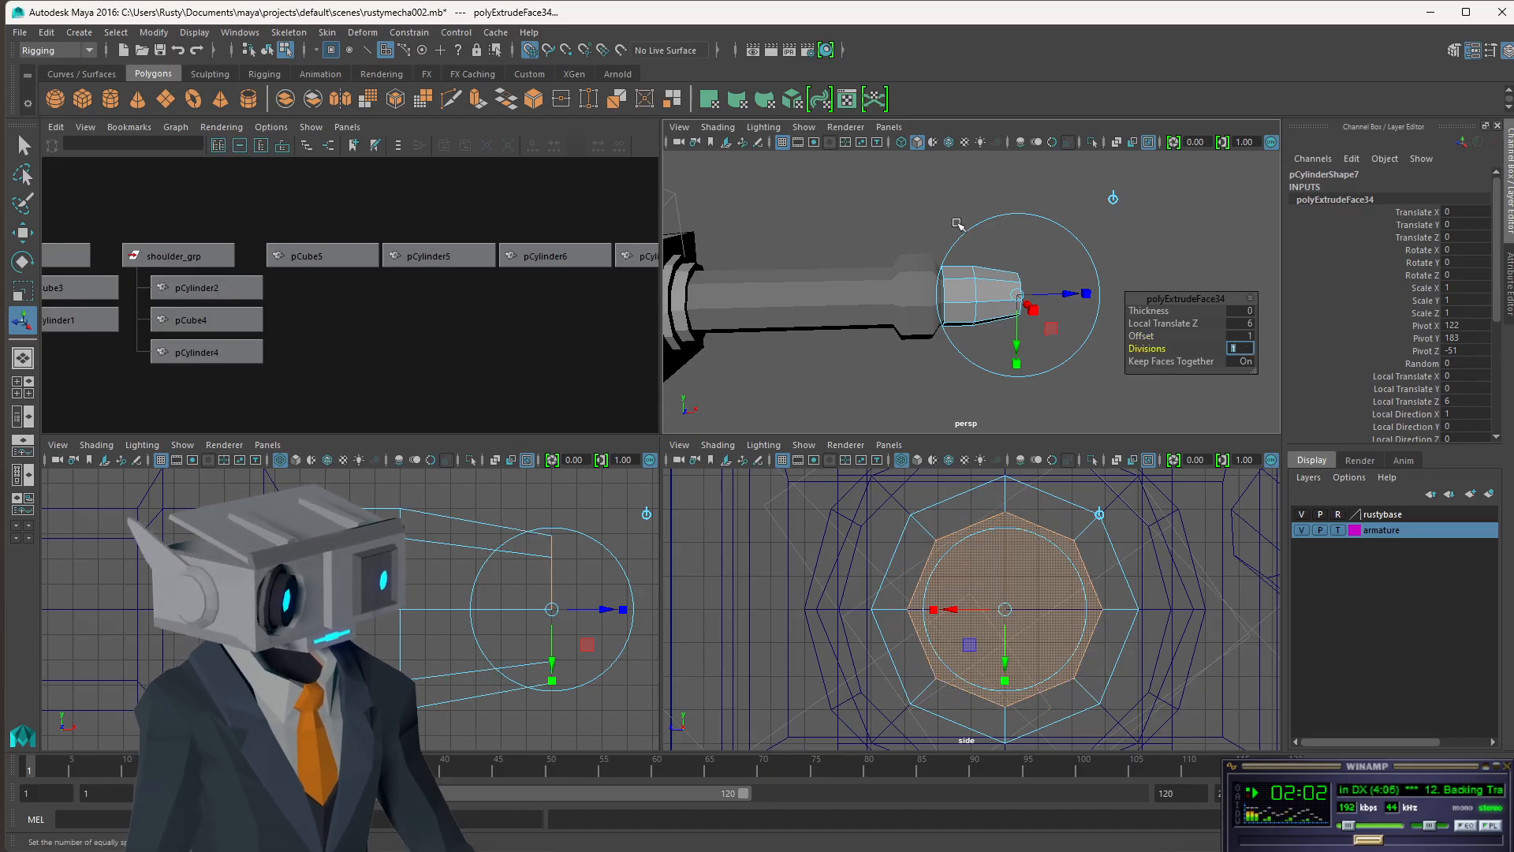
{"action": "mouse_move", "coordinate": [1069, 284]}
{"action": "left_mouse_down", "text": "alt"}
{"action": "mouse_move", "coordinate": [1094, 160]}
{"action": "mouse_move", "coordinate": [1080, 159]}
{"action": "mouse_move", "coordinate": [1076, 262]}
{"action": "mouse_move", "coordinate": [1063, 265]}
{"action": "left_mouse_up", "text": "alt"}
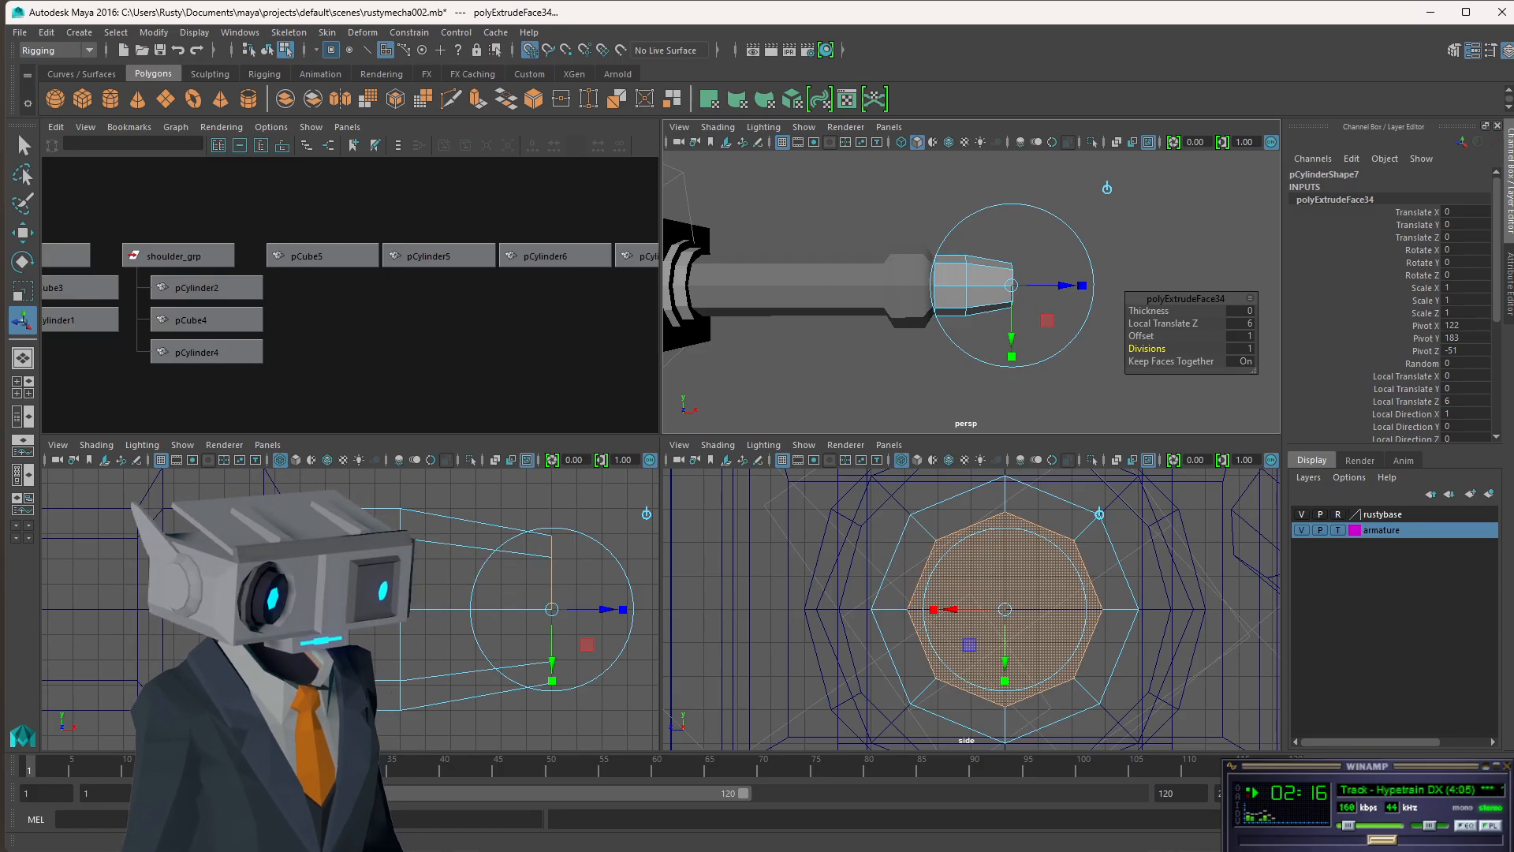
{"action": "key", "text": "q"}
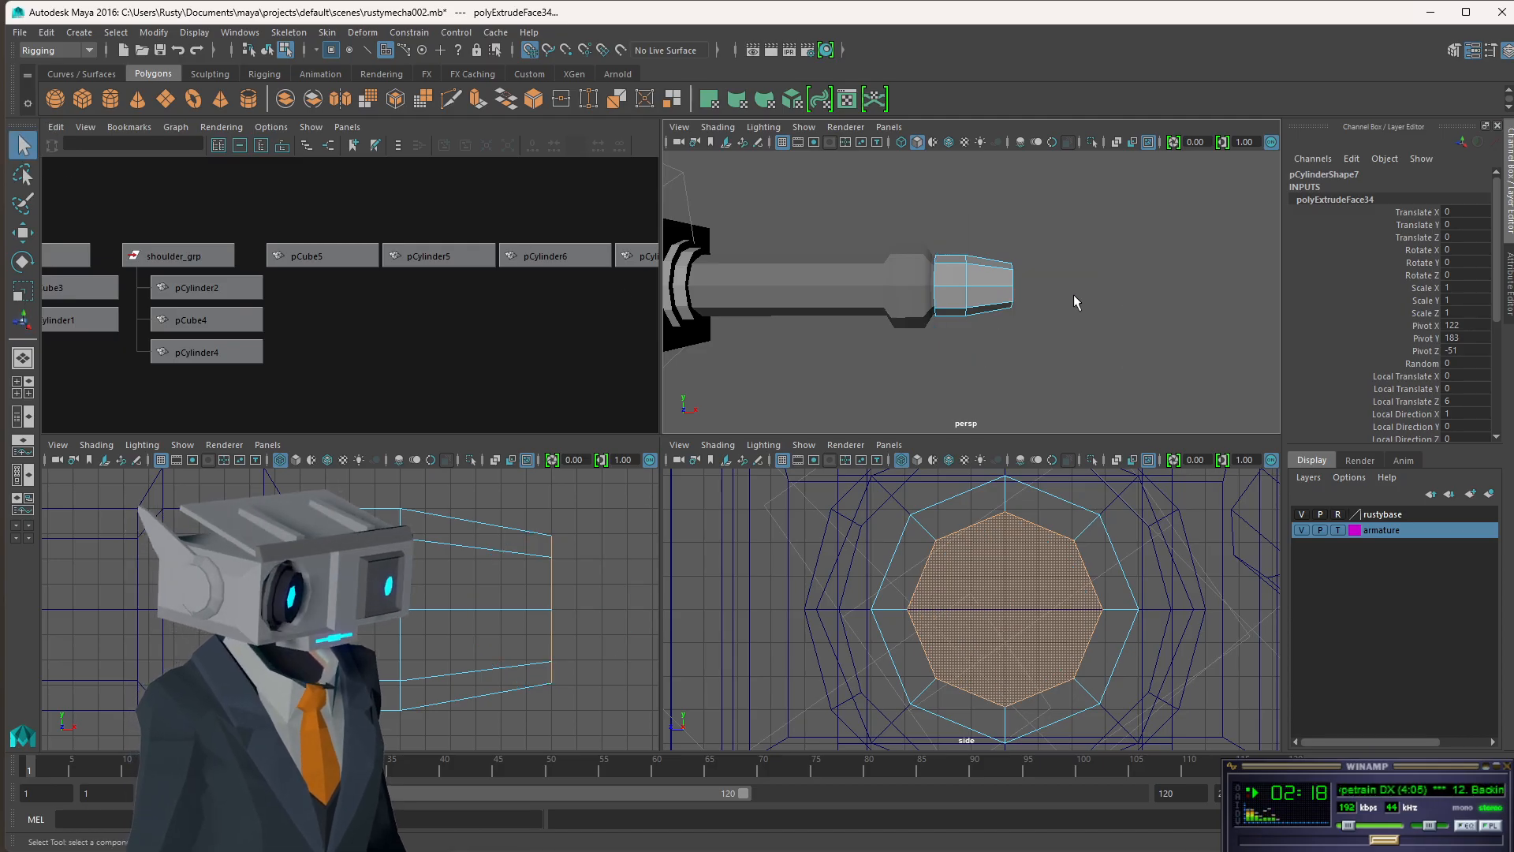
- Select the tapered cylinder's outer end face and extrude it outward with a Local Translate Z of about 19
{"action": "scroll", "coordinate": [1078, 363], "scroll_direction": "down", "scroll_amount": 9}
{"action": "scroll", "coordinate": [1077, 363], "scroll_direction": "up", "scroll_amount": 4}
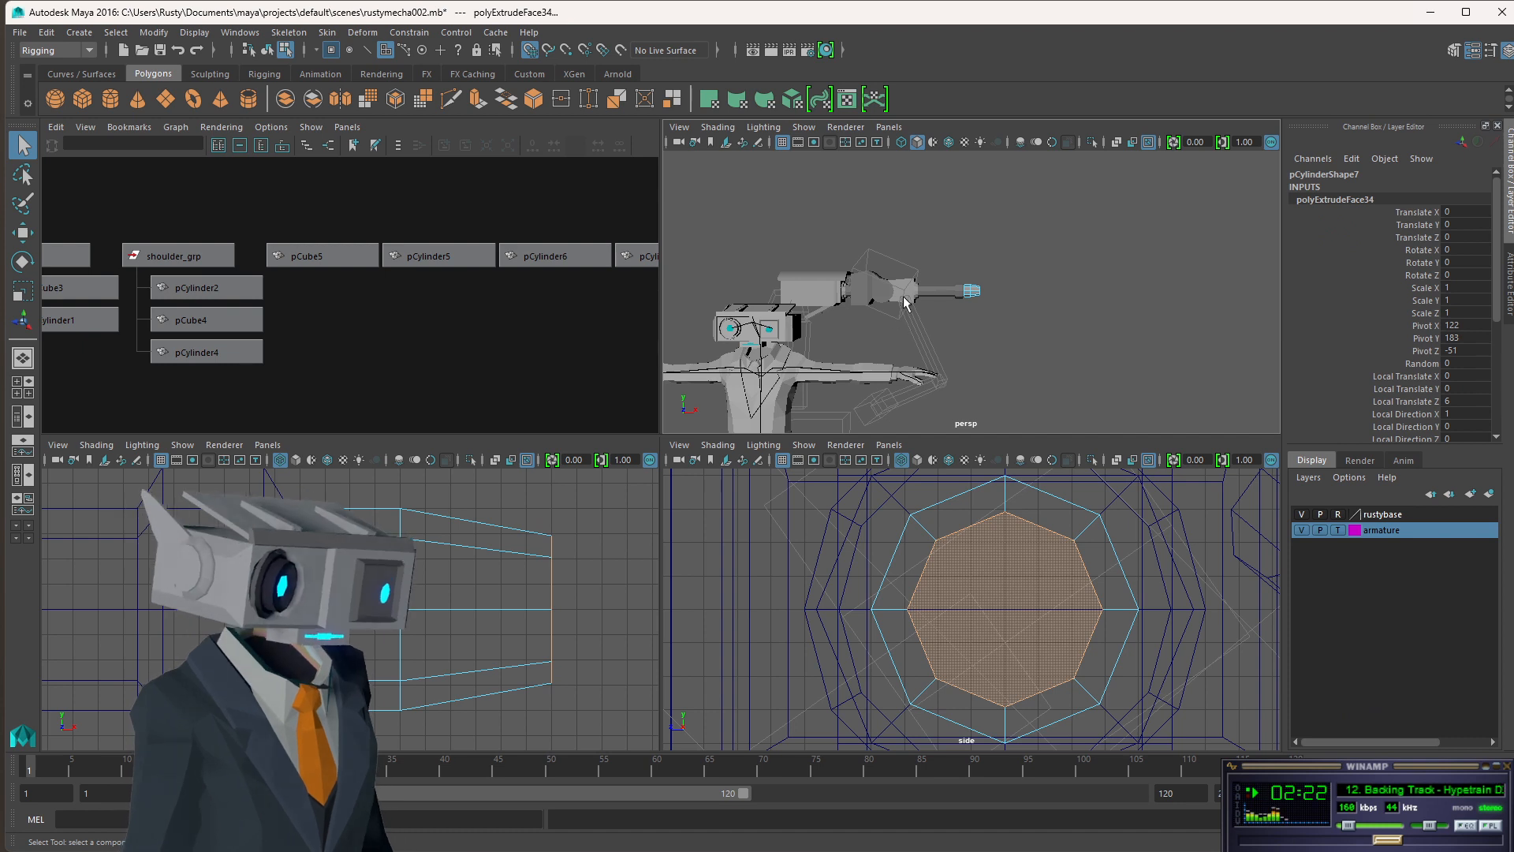
{"action": "scroll", "coordinate": [935, 372], "scroll_direction": "up", "scroll_amount": 3}
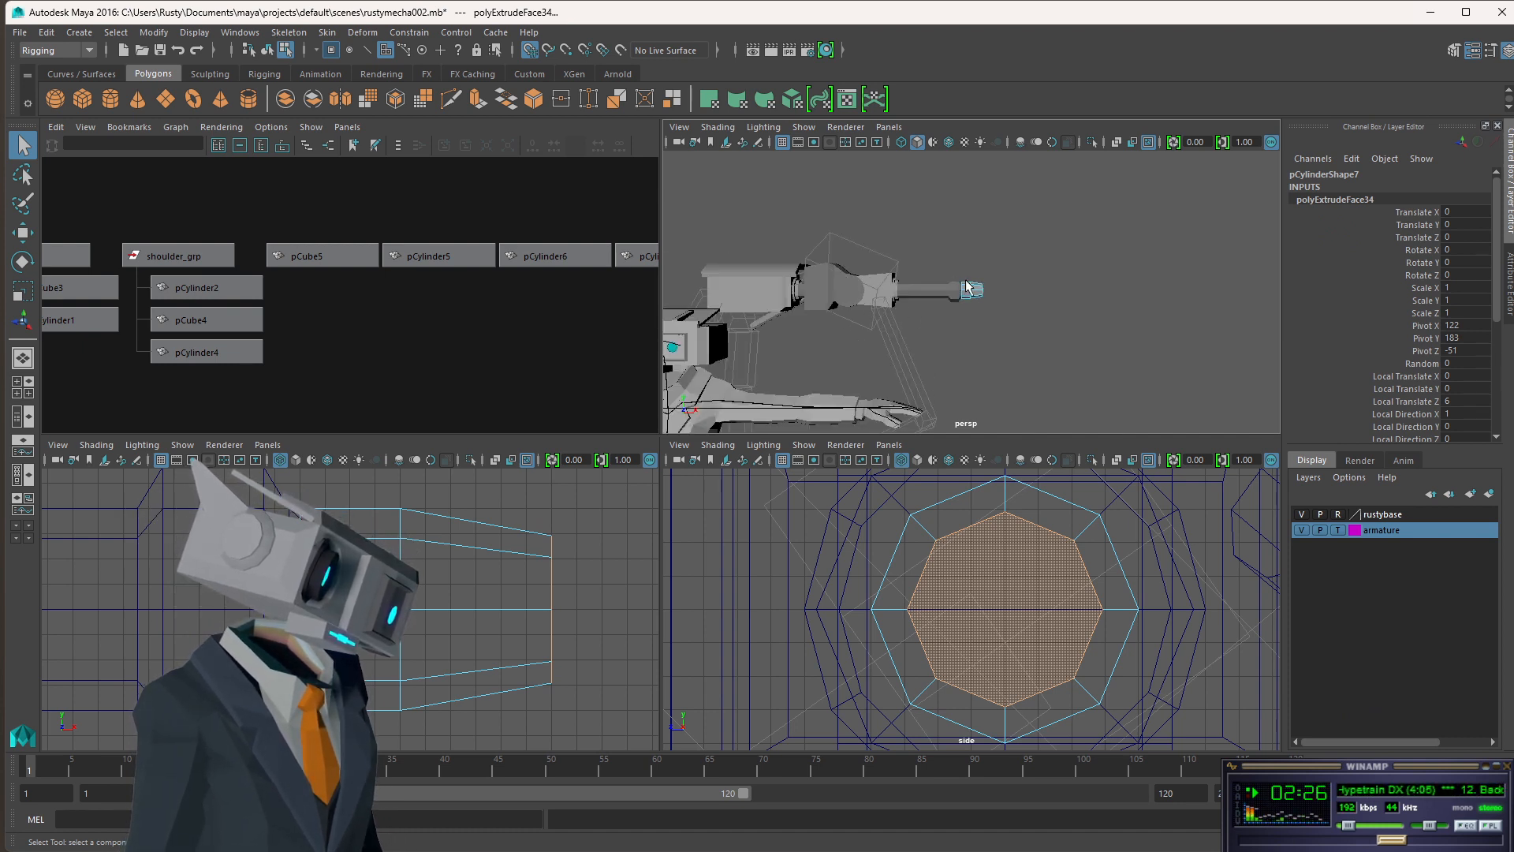
{"action": "left_click_drag", "start_coordinate": [1051, 292], "coordinate": [977, 291], "text": "alt"}
{"action": "scroll", "coordinate": [978, 290], "scroll_direction": "up", "scroll_amount": 5}
{"action": "left_click", "coordinate": [1000, 267]}
{"action": "left_click", "coordinate": [905, 267]}
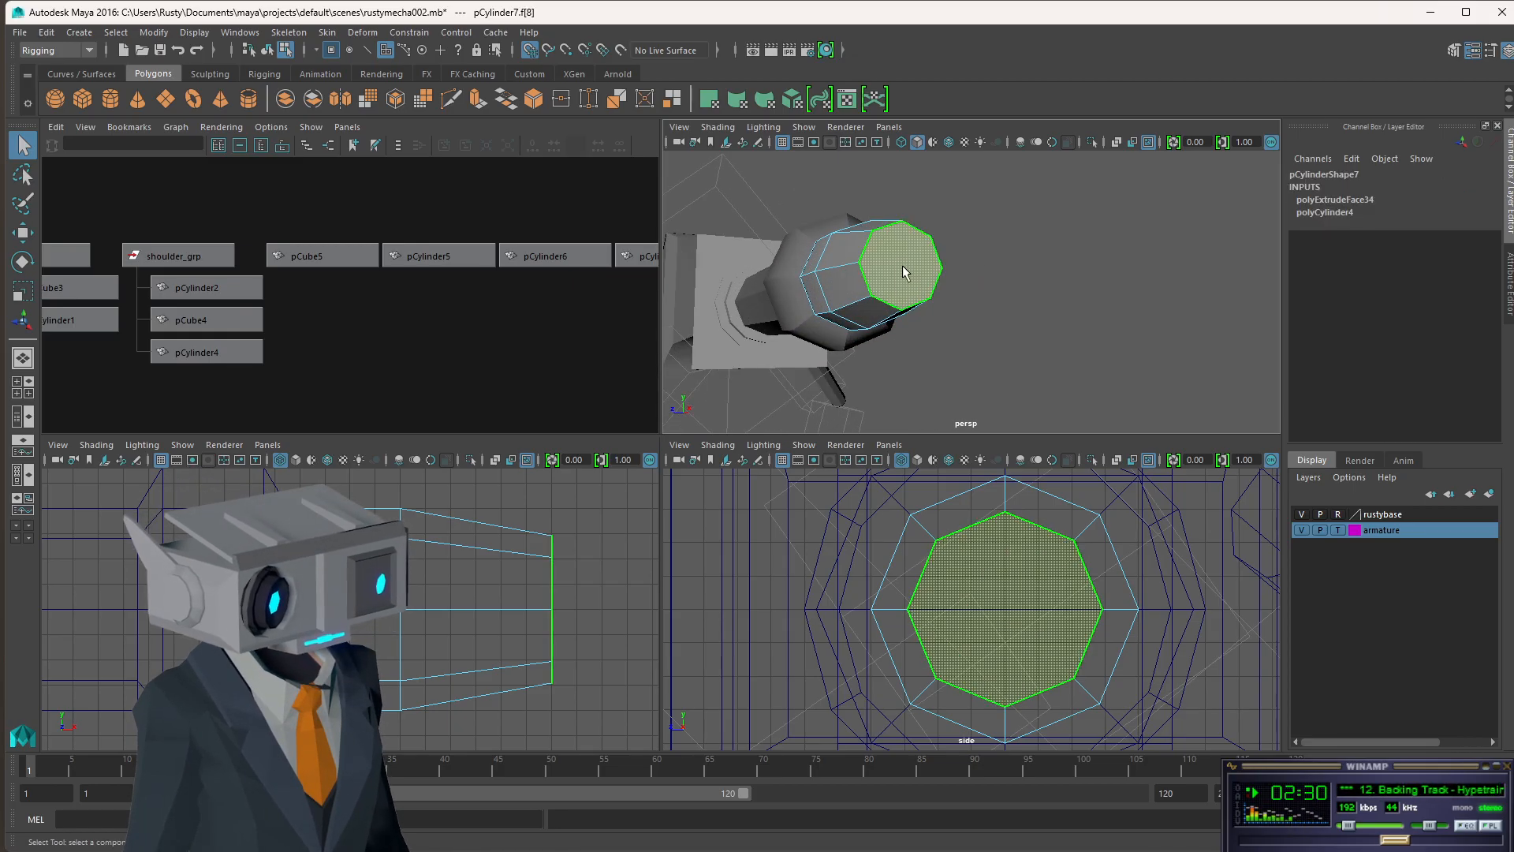
{"action": "scroll", "coordinate": [957, 295], "scroll_direction": "down", "scroll_amount": 5}
{"action": "left_click_drag", "start_coordinate": [959, 303], "coordinate": [1060, 300], "text": "alt"}
{"action": "key", "text": "ctrl+e"}
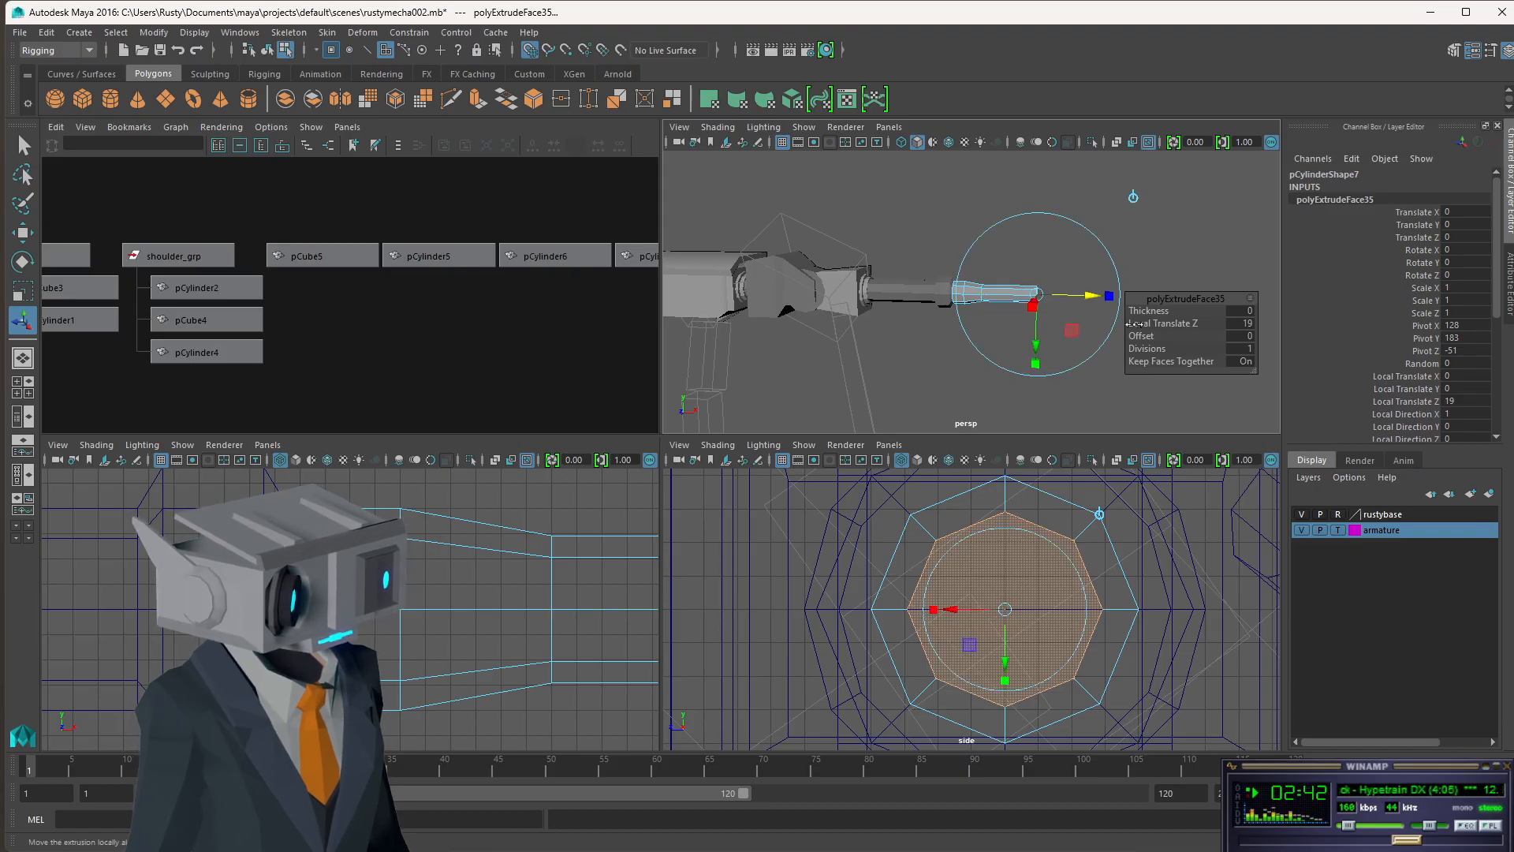
- Shorten the new end extrusion to a Local Translate Z of 10 and deselect the face
{"action": "left_click", "coordinate": [1240, 324]}
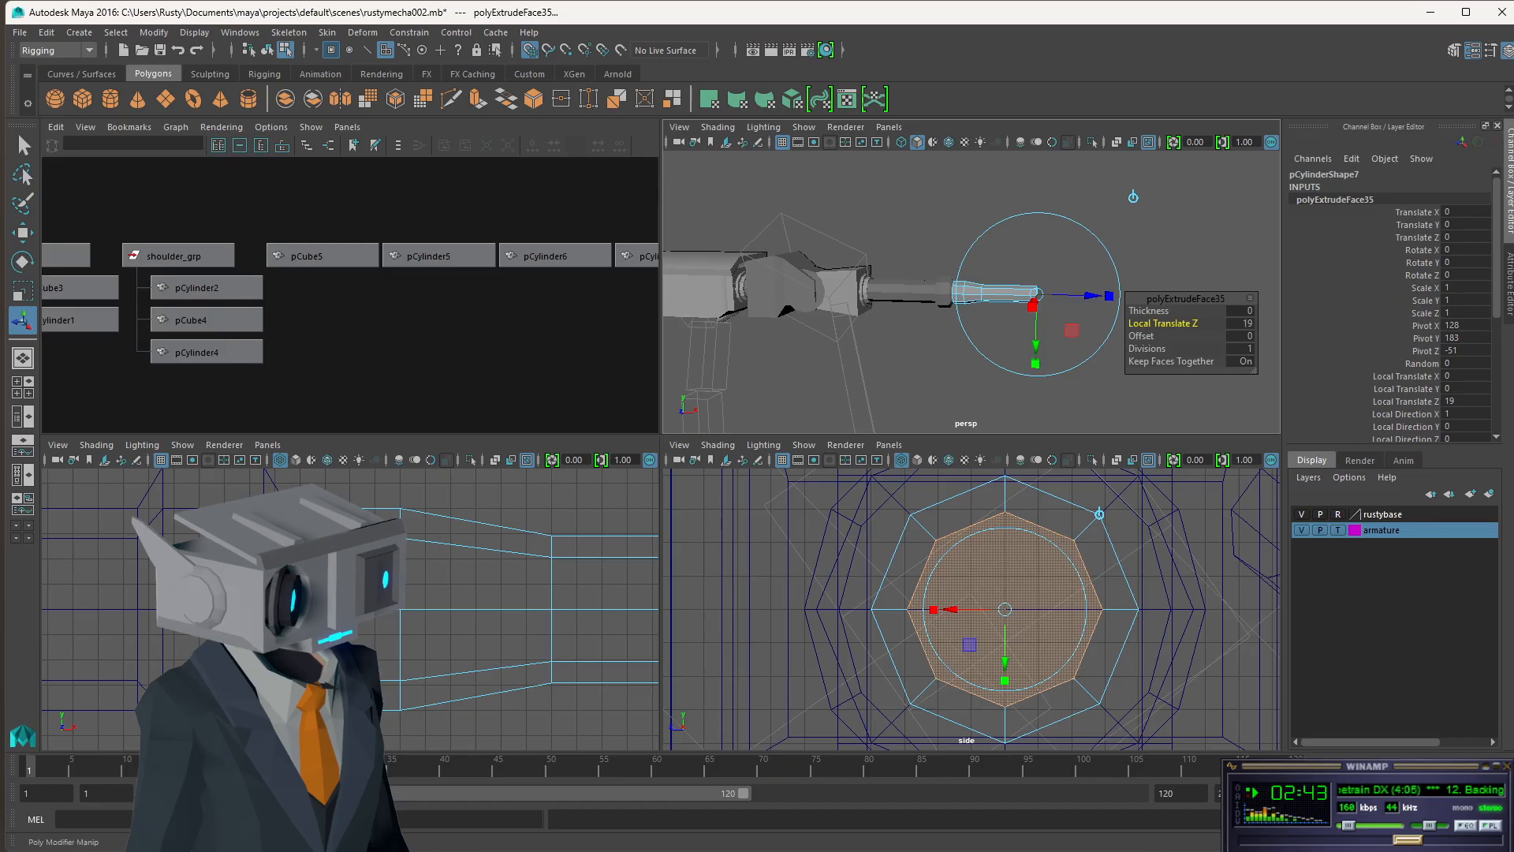
{"action": "double_click", "coordinate": [1243, 324]}
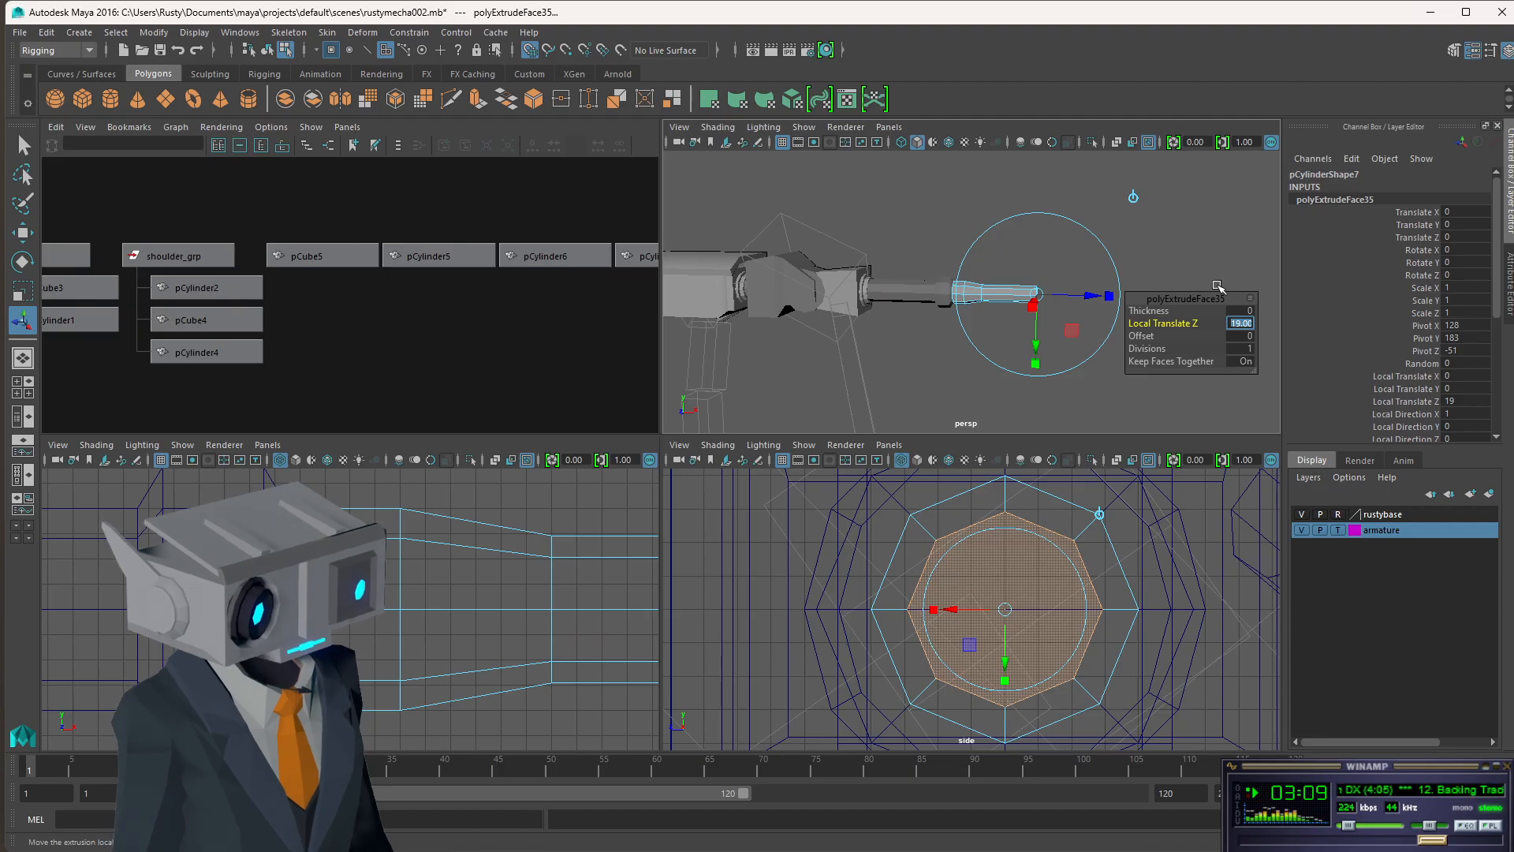
{"action": "key", "text": "Return"}
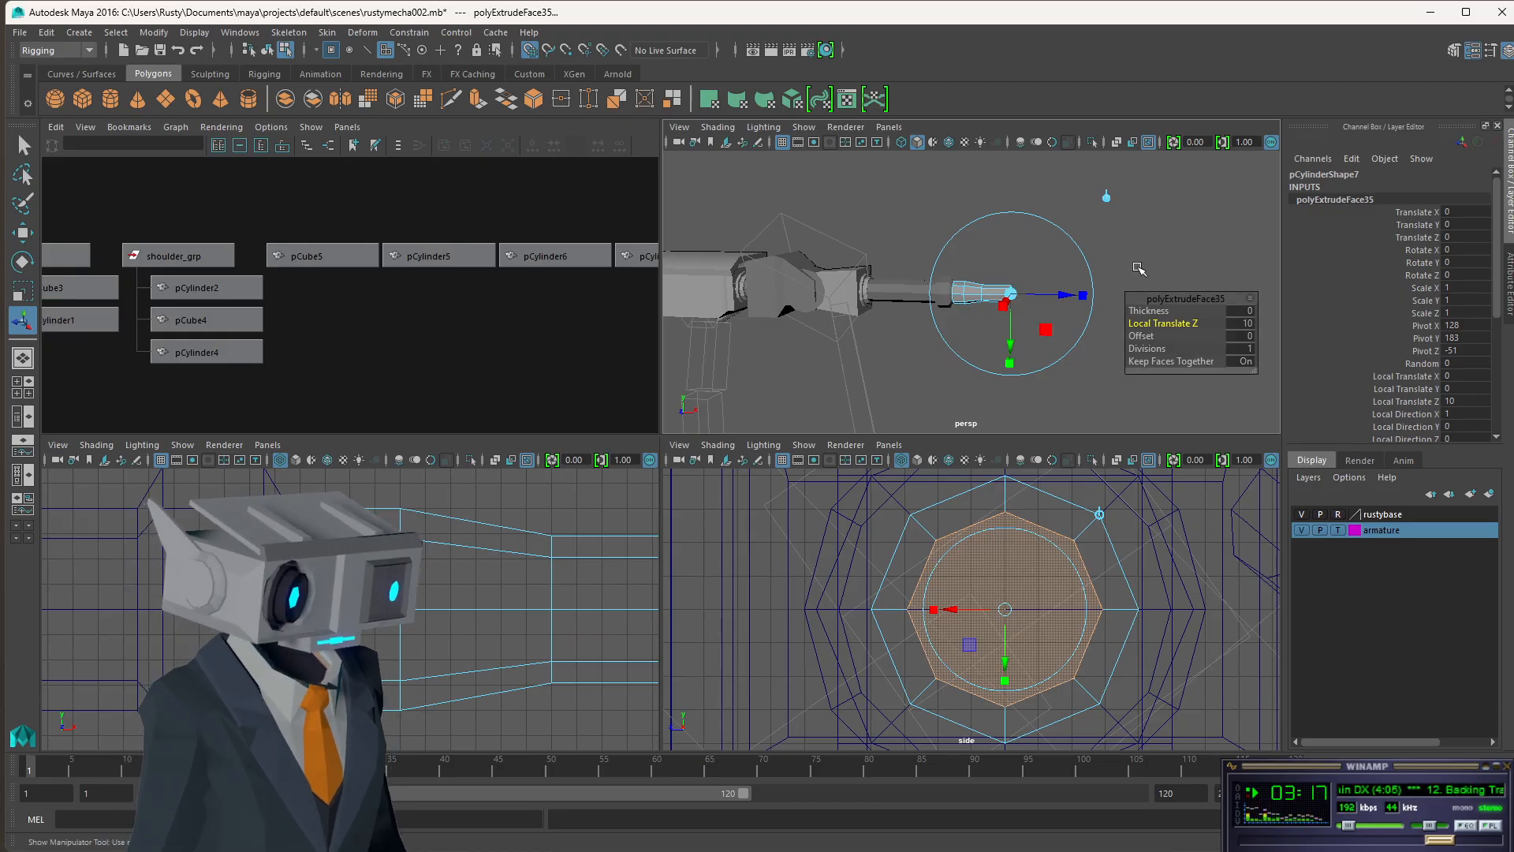
{"action": "left_click", "coordinate": [1046, 295]}
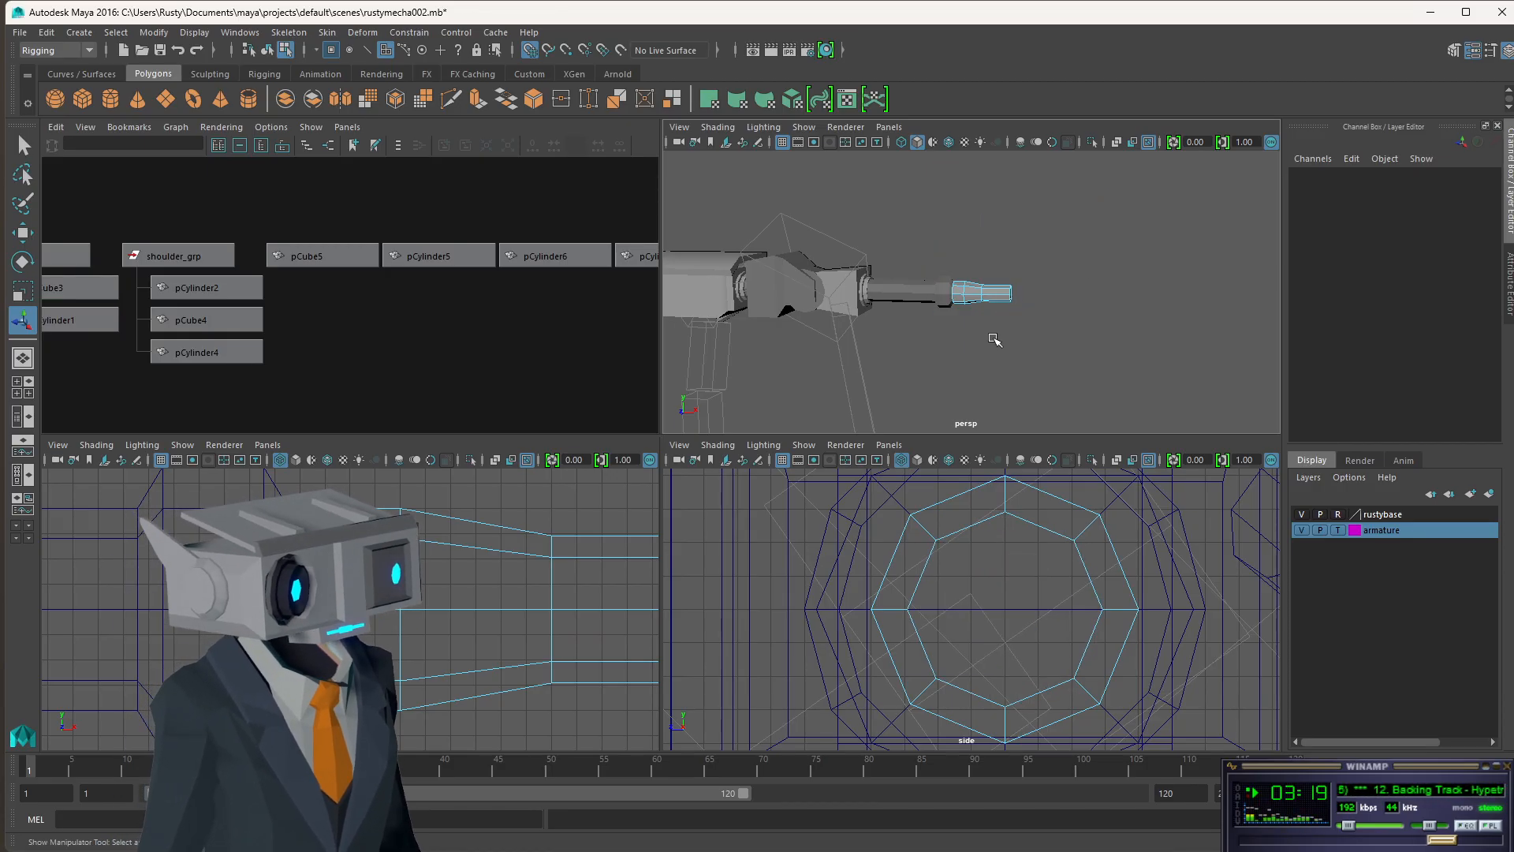
{"action": "mouse_move", "coordinate": [1022, 308]}
{"action": "left_mouse_down", "text": "alt"}
{"action": "mouse_move", "coordinate": [1065, 315]}
{"action": "mouse_move", "coordinate": [1079, 274]}
{"action": "mouse_move", "coordinate": [1026, 300]}
{"action": "left_mouse_up", "text": "alt"}
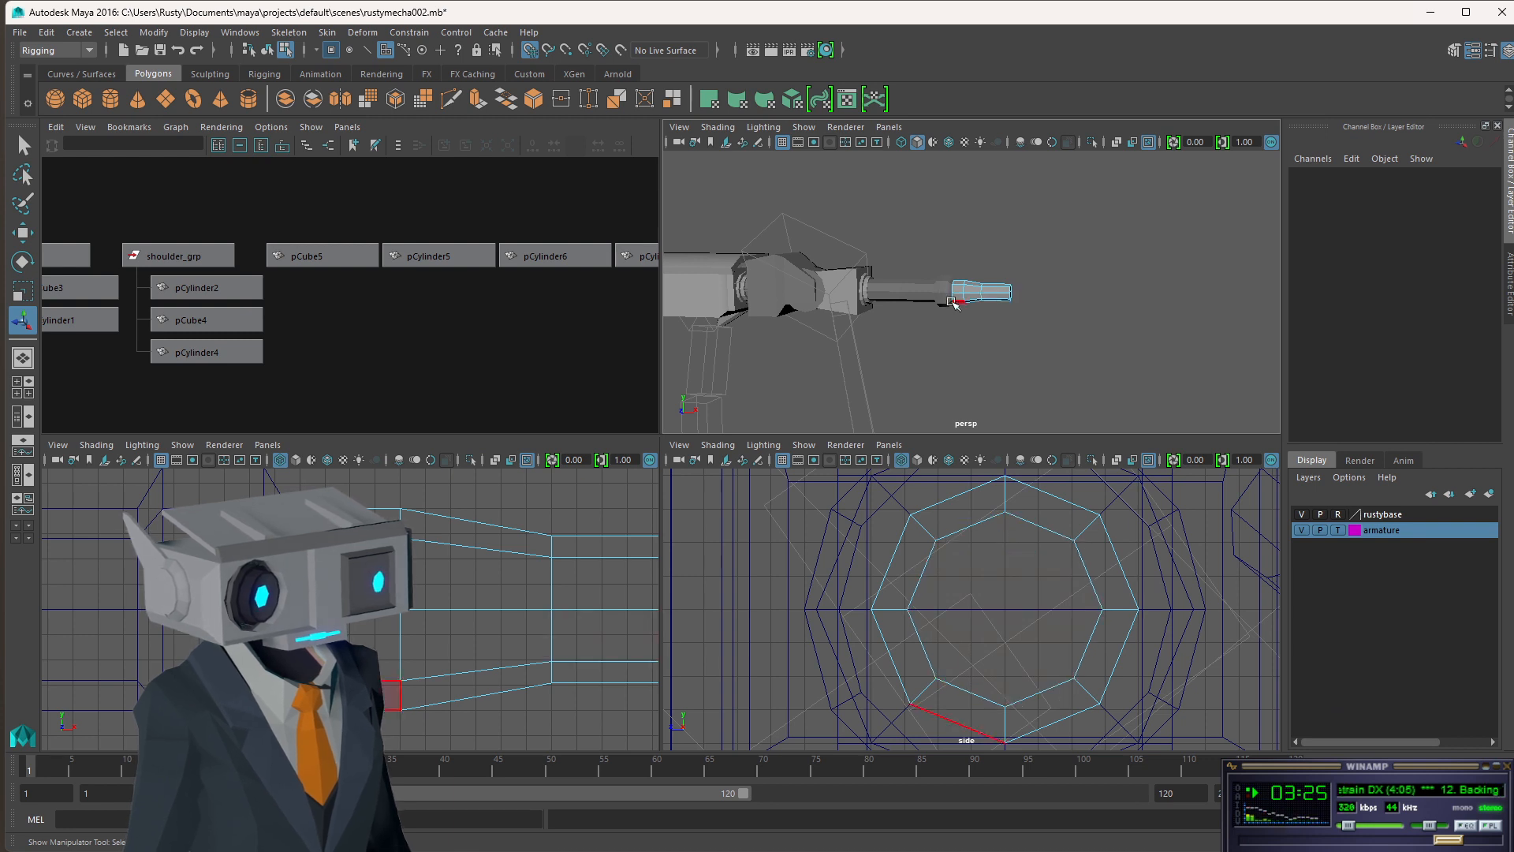
{"action": "scroll", "coordinate": [1016, 299], "scroll_direction": "up", "scroll_amount": 5}
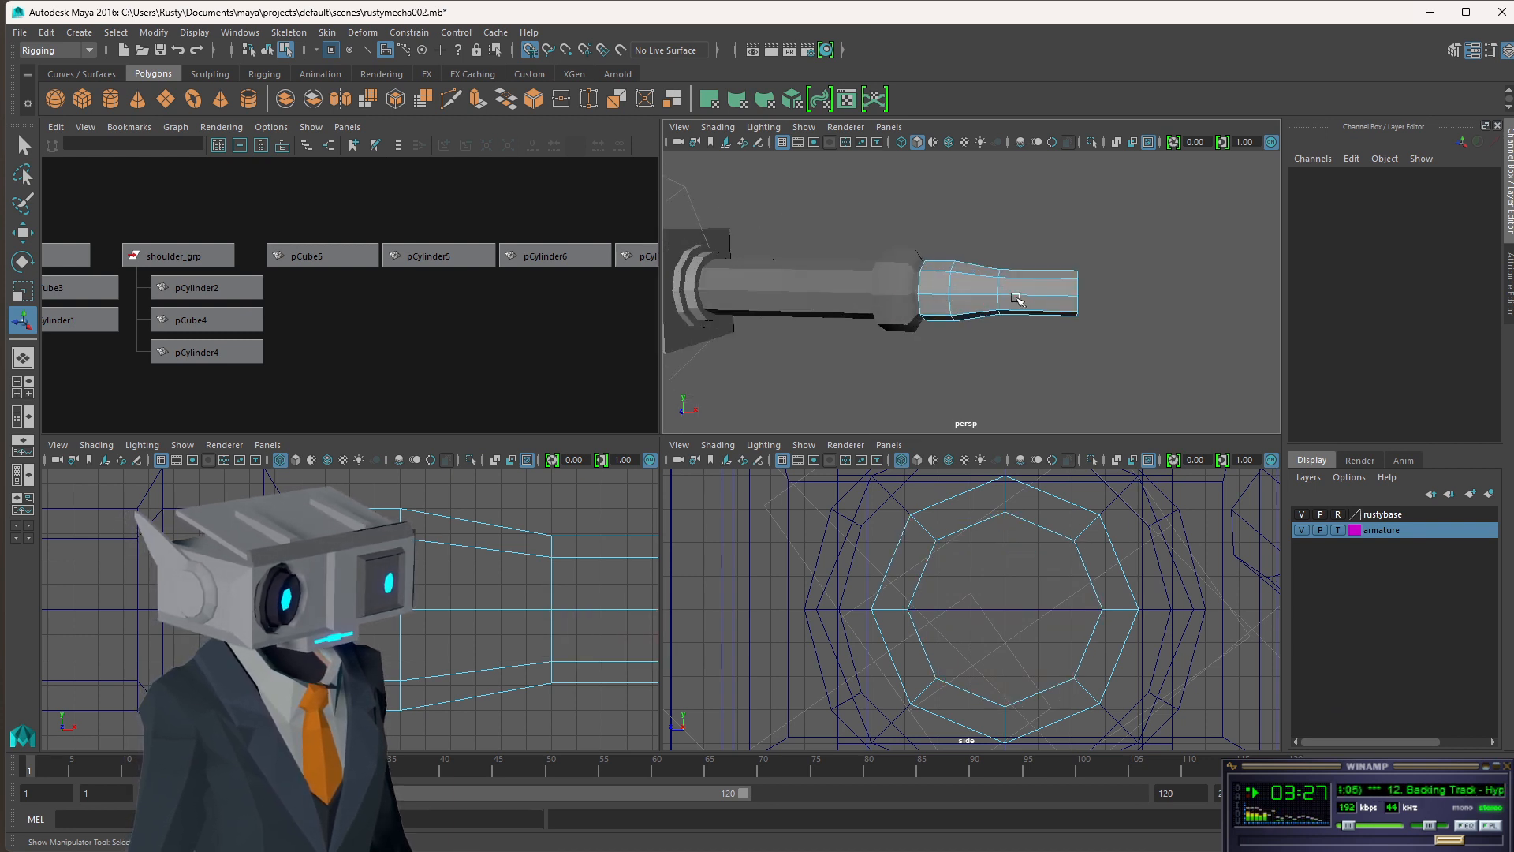
{"action": "left_click_drag", "start_coordinate": [1131, 304], "coordinate": [1087, 305], "text": "alt"}
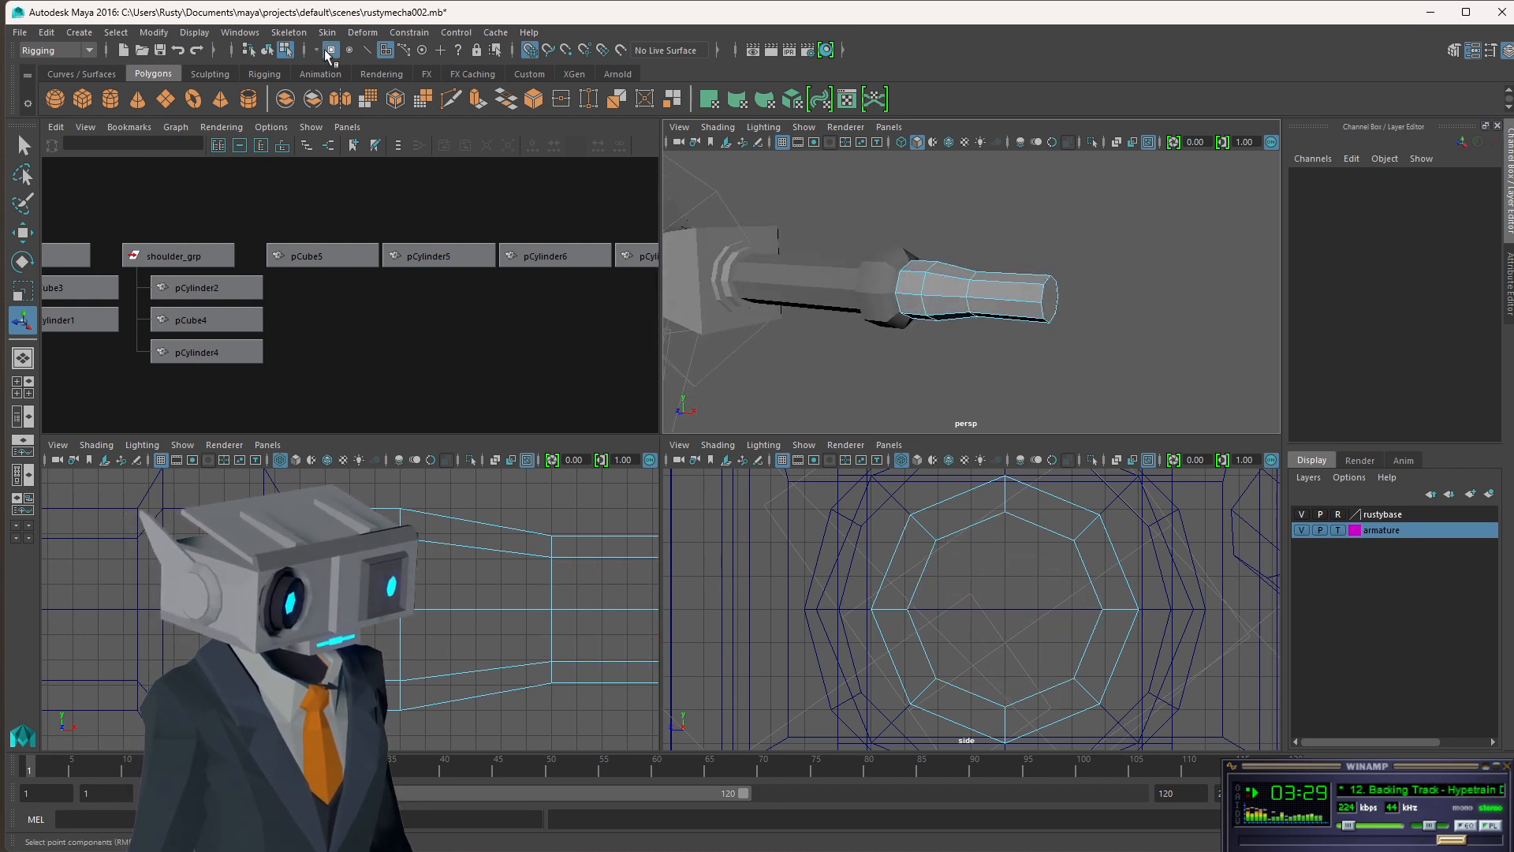
- Return to object selection and create a polygon cube with width, height and depth 20 and Subdivisions Width 1
{"action": "left_click", "coordinate": [269, 49]}
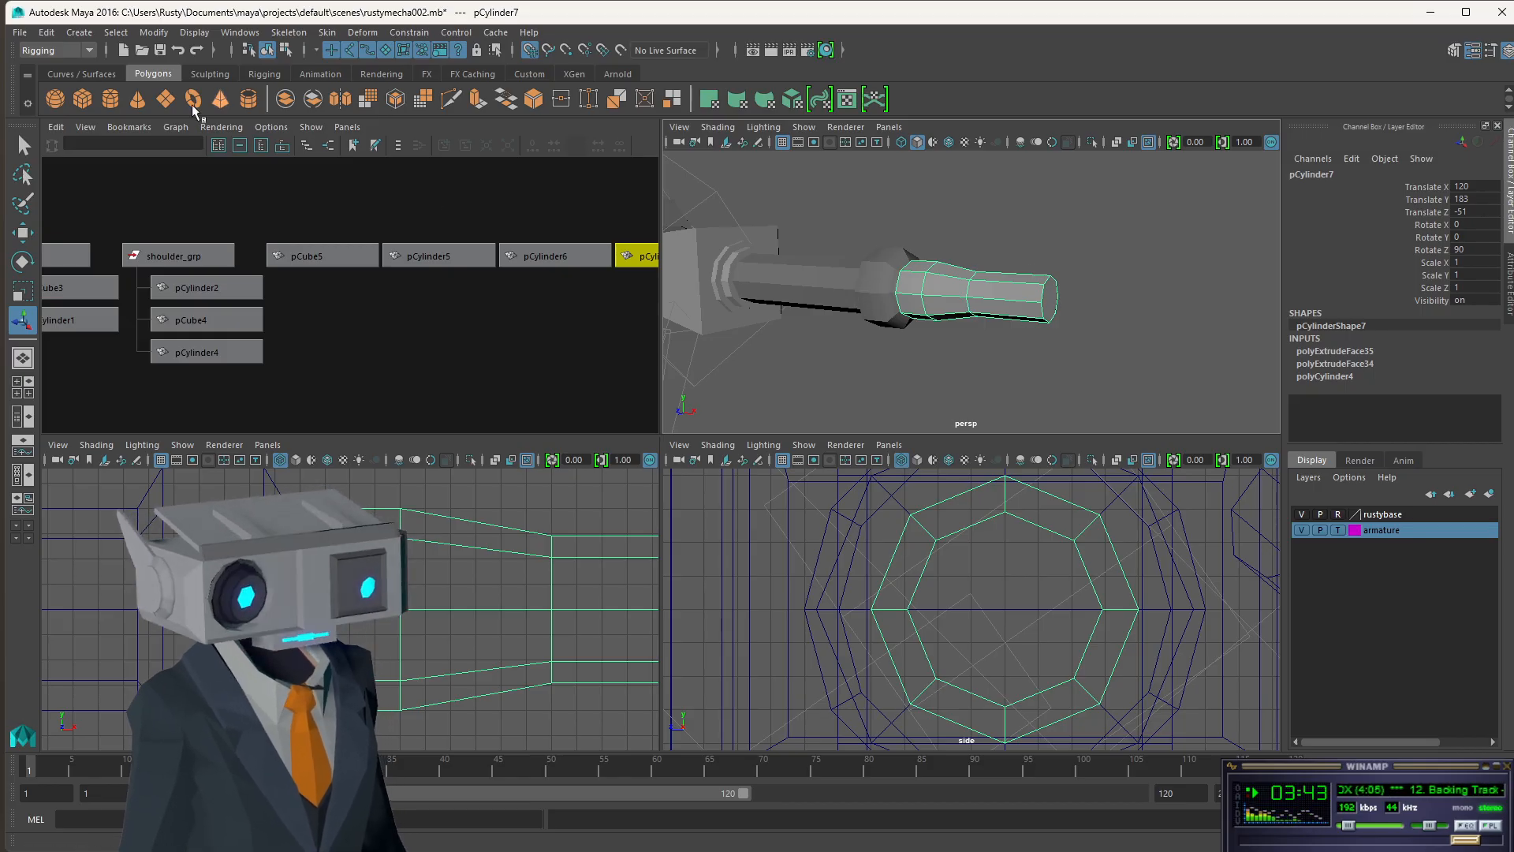
{"action": "left_click", "coordinate": [82, 98]}
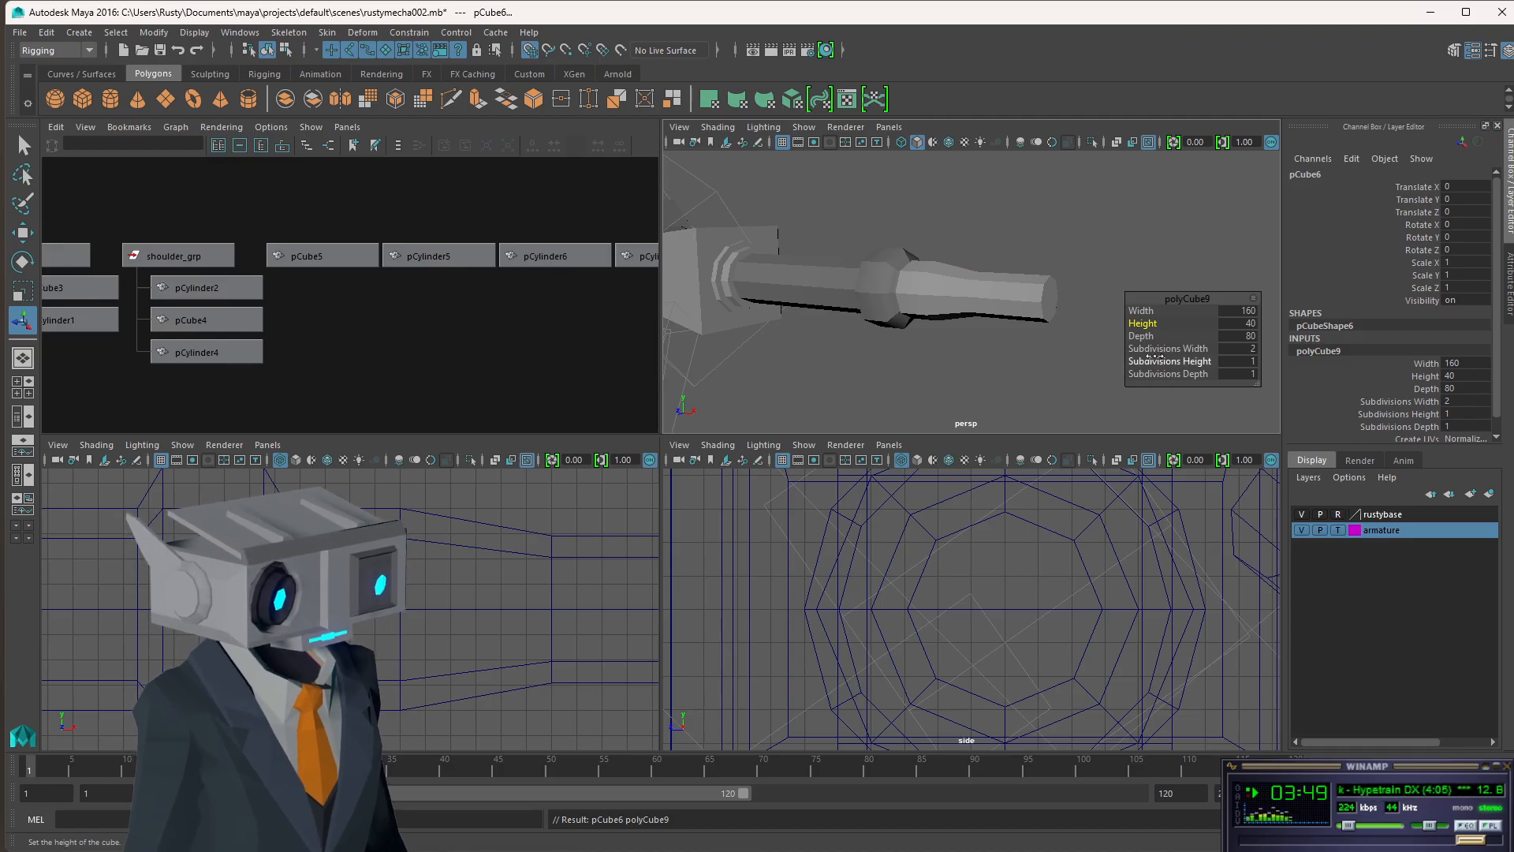
{"action": "left_click", "coordinate": [1236, 309]}
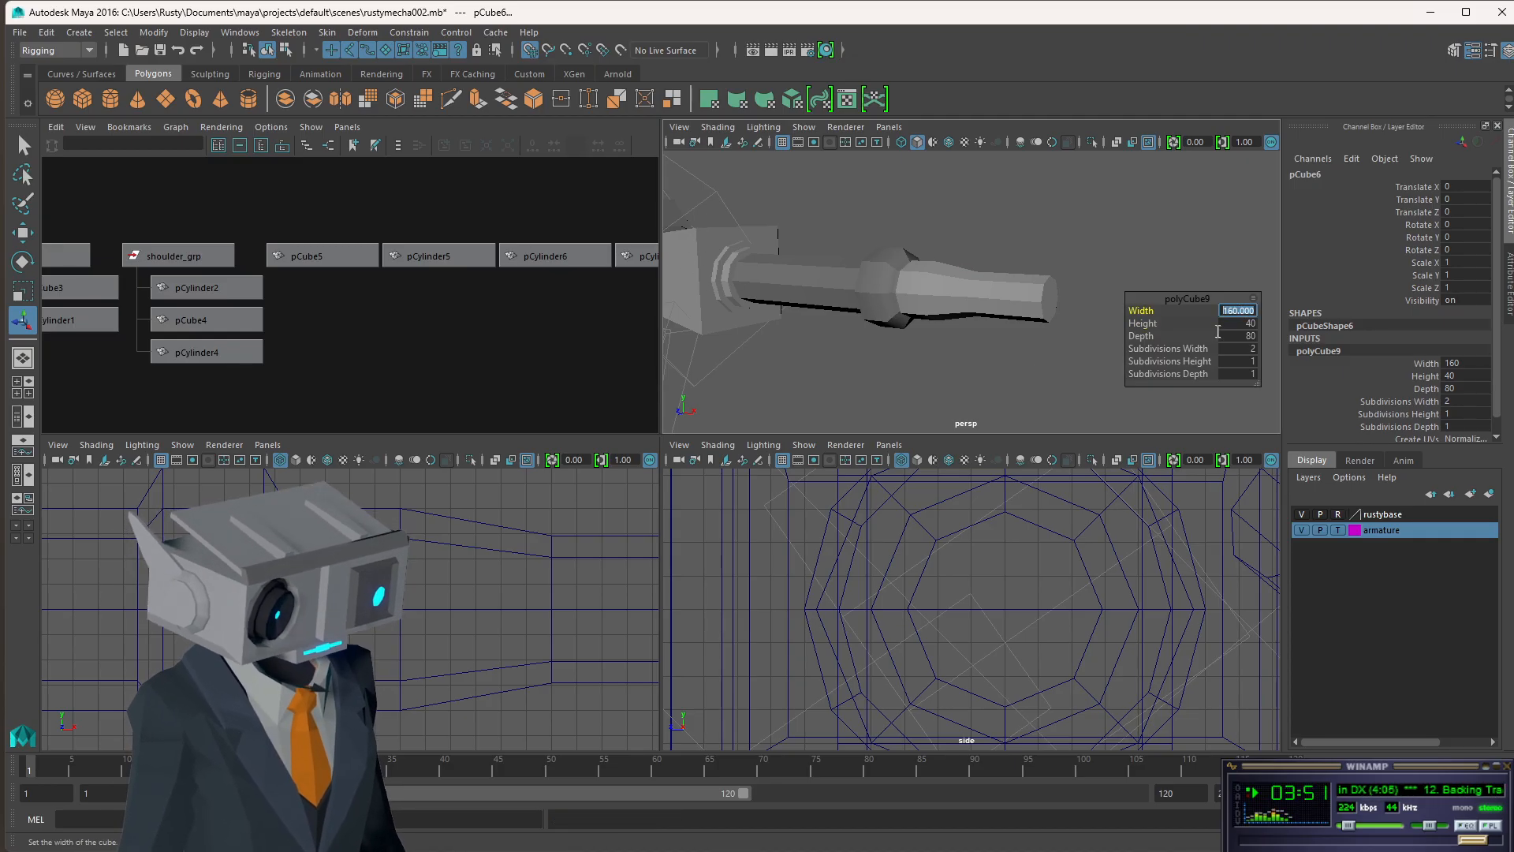
{"action": "type", "text": "20"}
{"action": "key", "text": "Tab"}
{"action": "type", "text": "20"}
{"action": "key", "text": "Tab"}
{"action": "type", "text": "20"}
{"action": "key", "text": "Tab"}
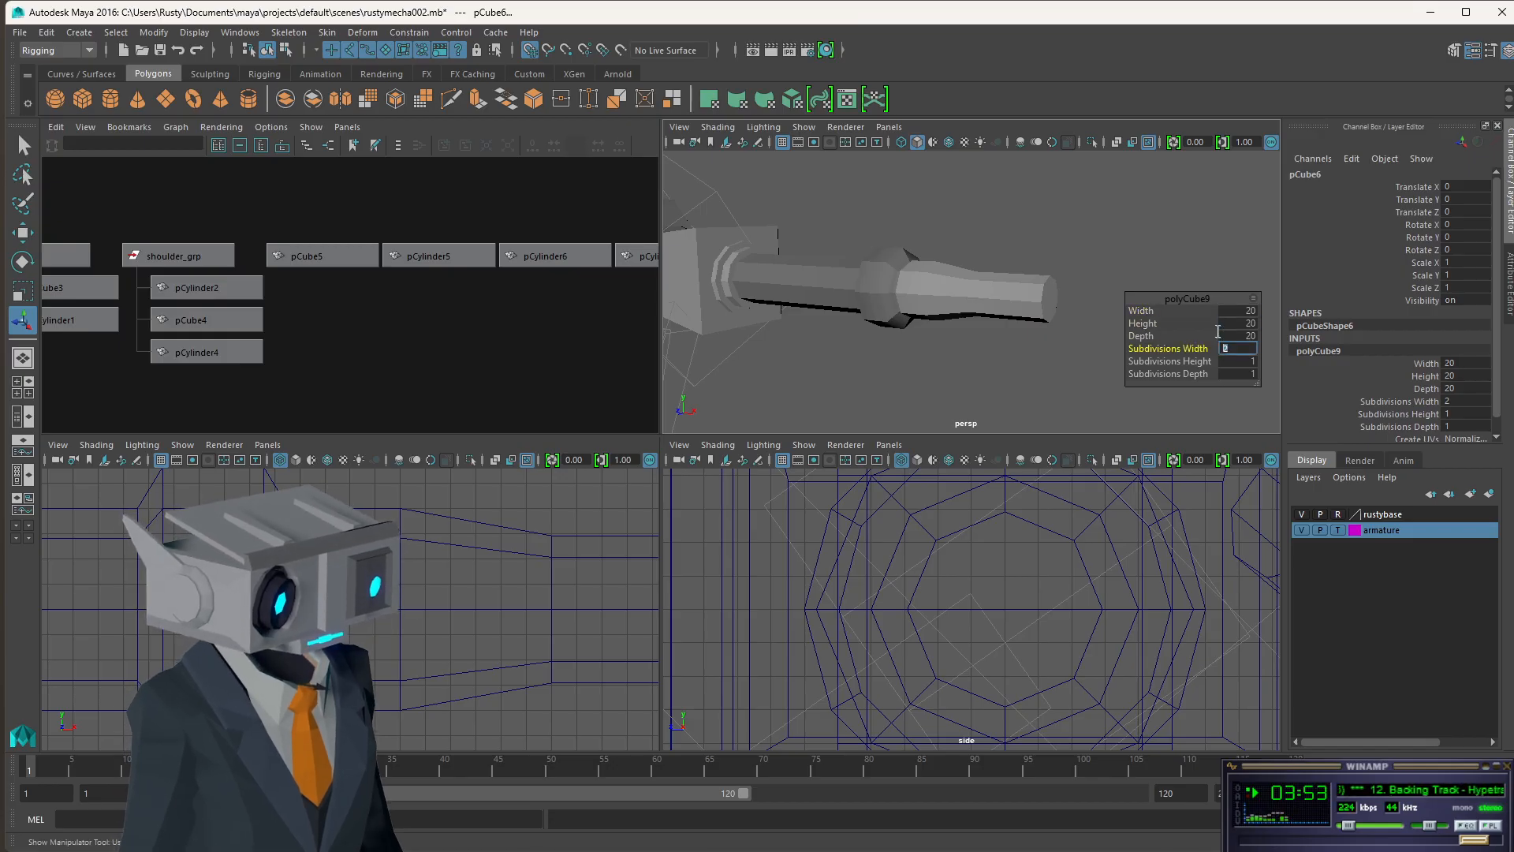
{"action": "key", "text": "Return"}
- Move the cube to the tip of the arm, centred on the arm's axis at X 140, Y 183, Z -51
{"action": "right_click_drag", "start_coordinate": [509, 593], "coordinate": [355, 604], "text": "alt"}
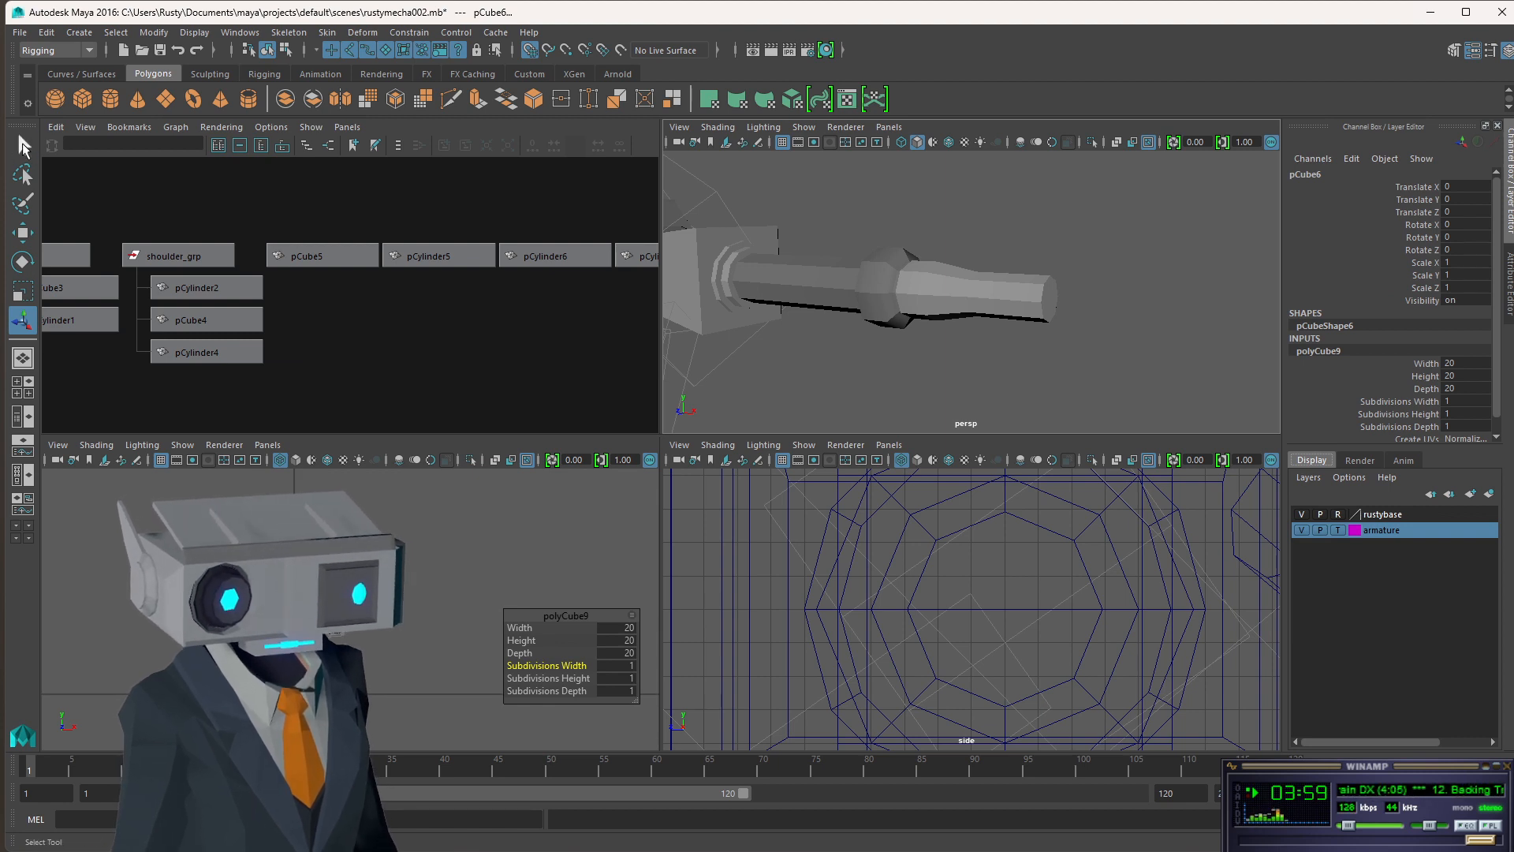
{"action": "left_click", "coordinate": [24, 145]}
{"action": "key", "text": "w"}
{"action": "left_click_drag", "start_coordinate": [295, 694], "coordinate": [360, 609]}
{"action": "scroll", "coordinate": [813, 410], "scroll_direction": "down", "scroll_amount": 6}
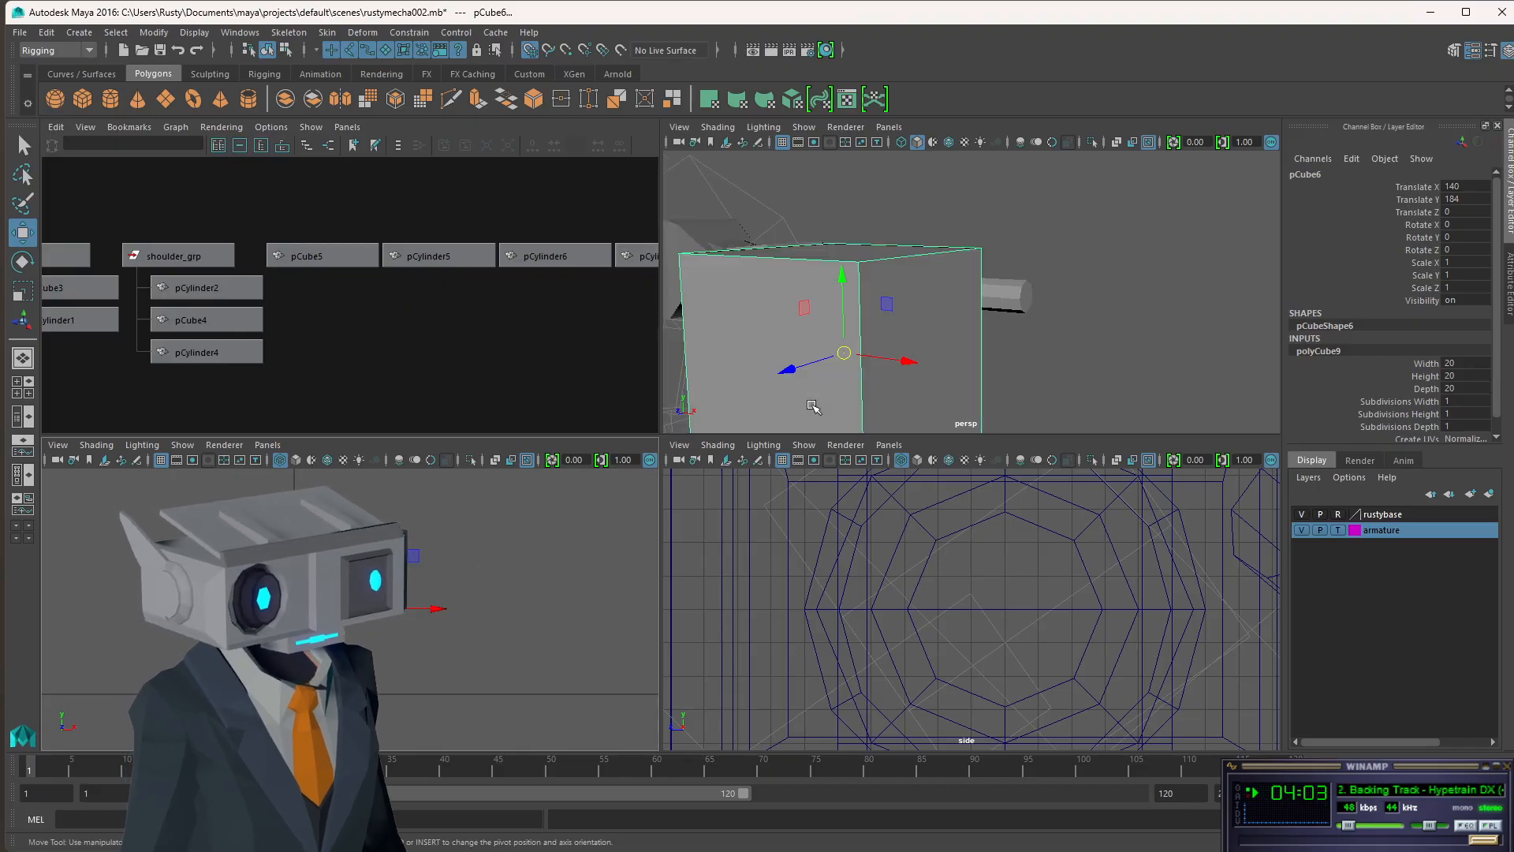
{"action": "scroll", "coordinate": [830, 387], "scroll_direction": "up", "scroll_amount": 2}
{"action": "left_click_drag", "start_coordinate": [843, 344], "coordinate": [1019, 294]}
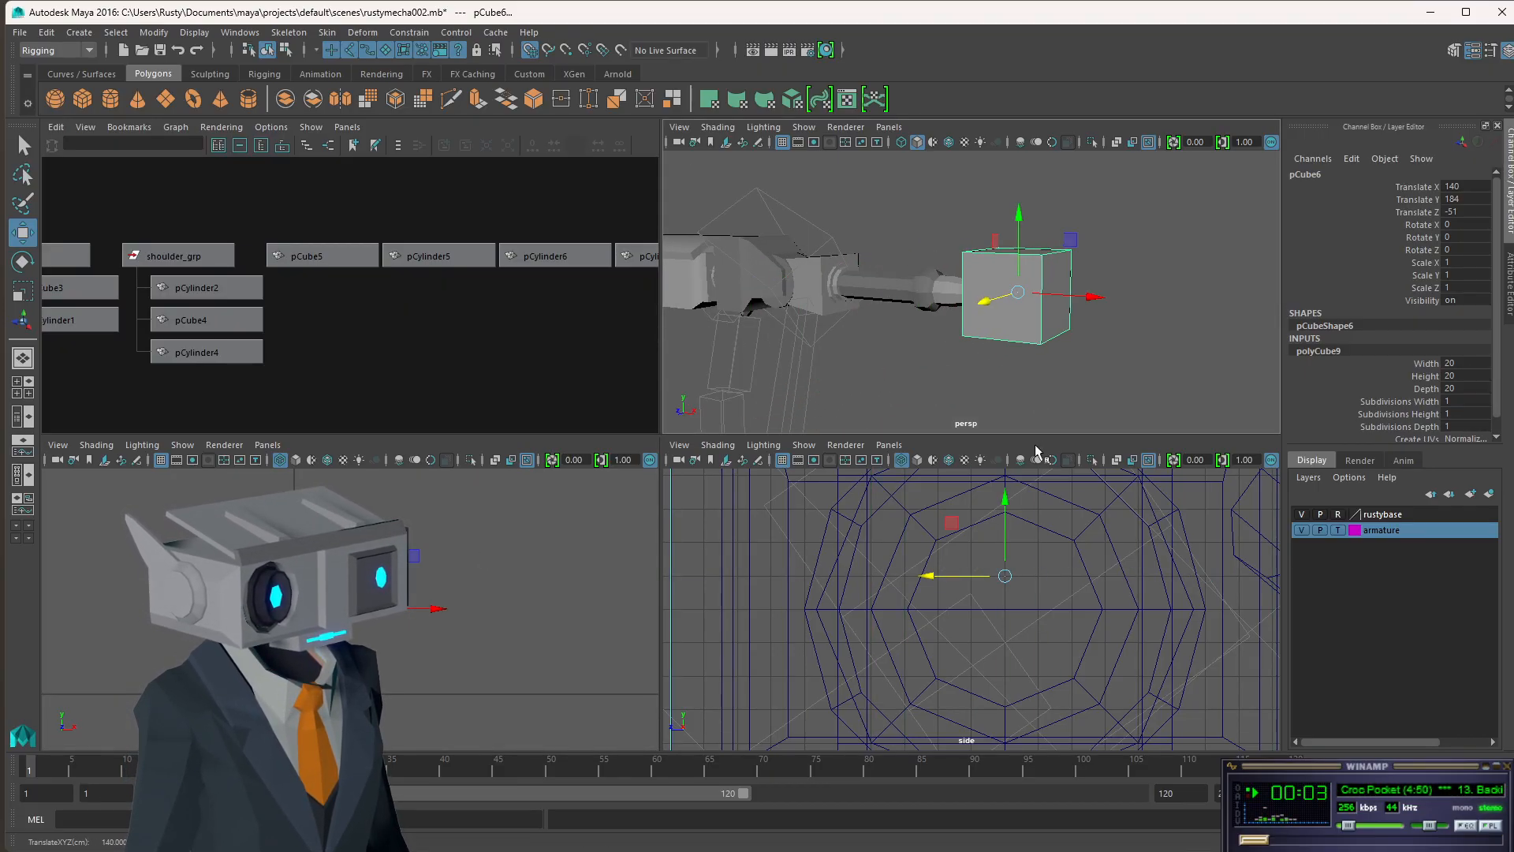
{"action": "left_click_drag", "start_coordinate": [1004, 500], "coordinate": [1013, 609]}
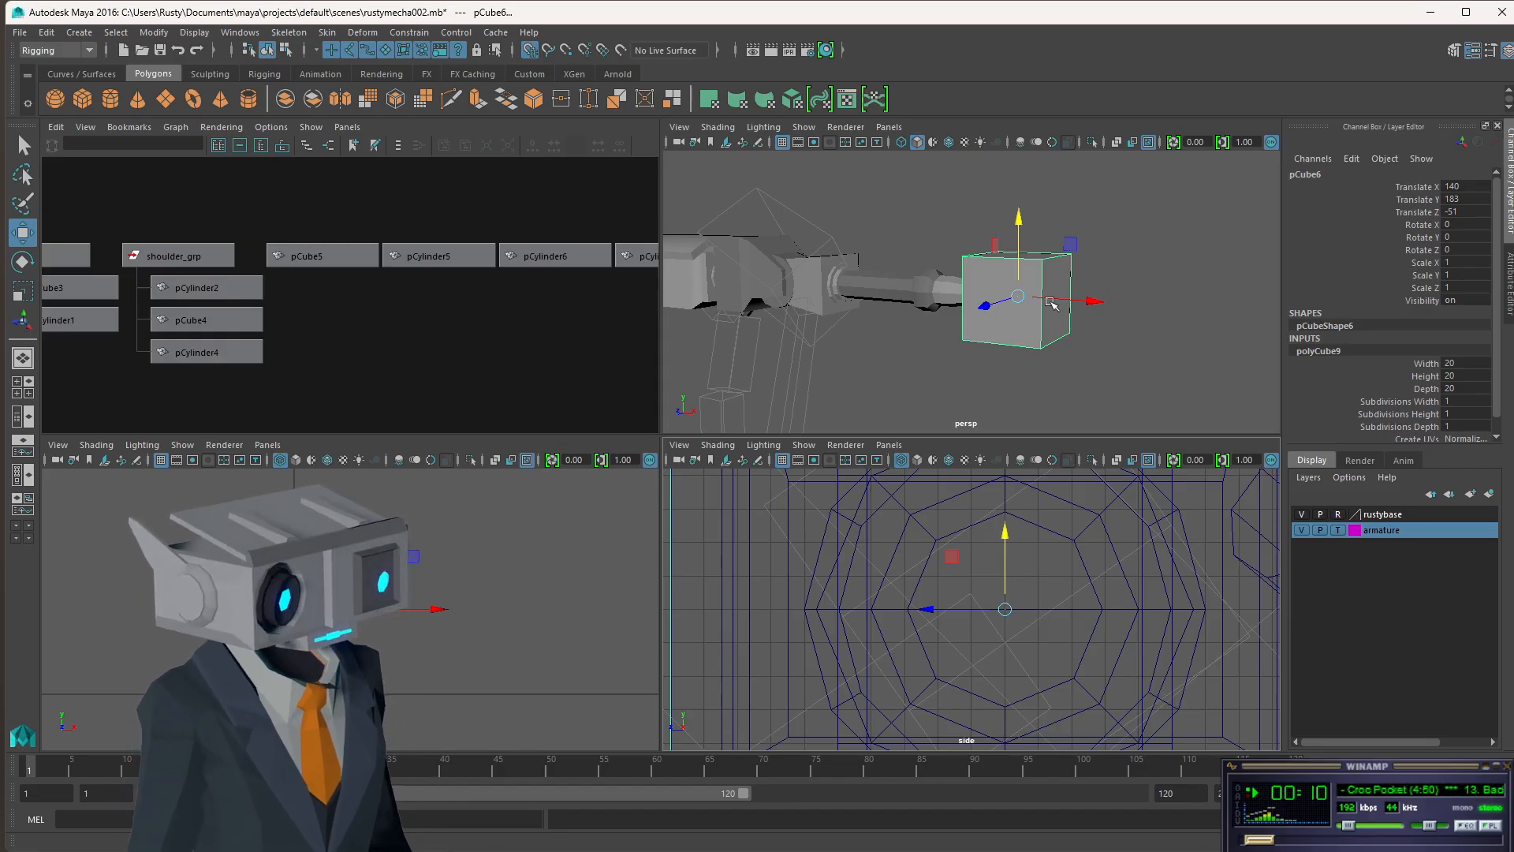
- Resize the cube at the arm's tip to a width, height and depth of 10
{"action": "left_click_drag", "start_coordinate": [1052, 304], "coordinate": [1100, 306], "text": "alt"}
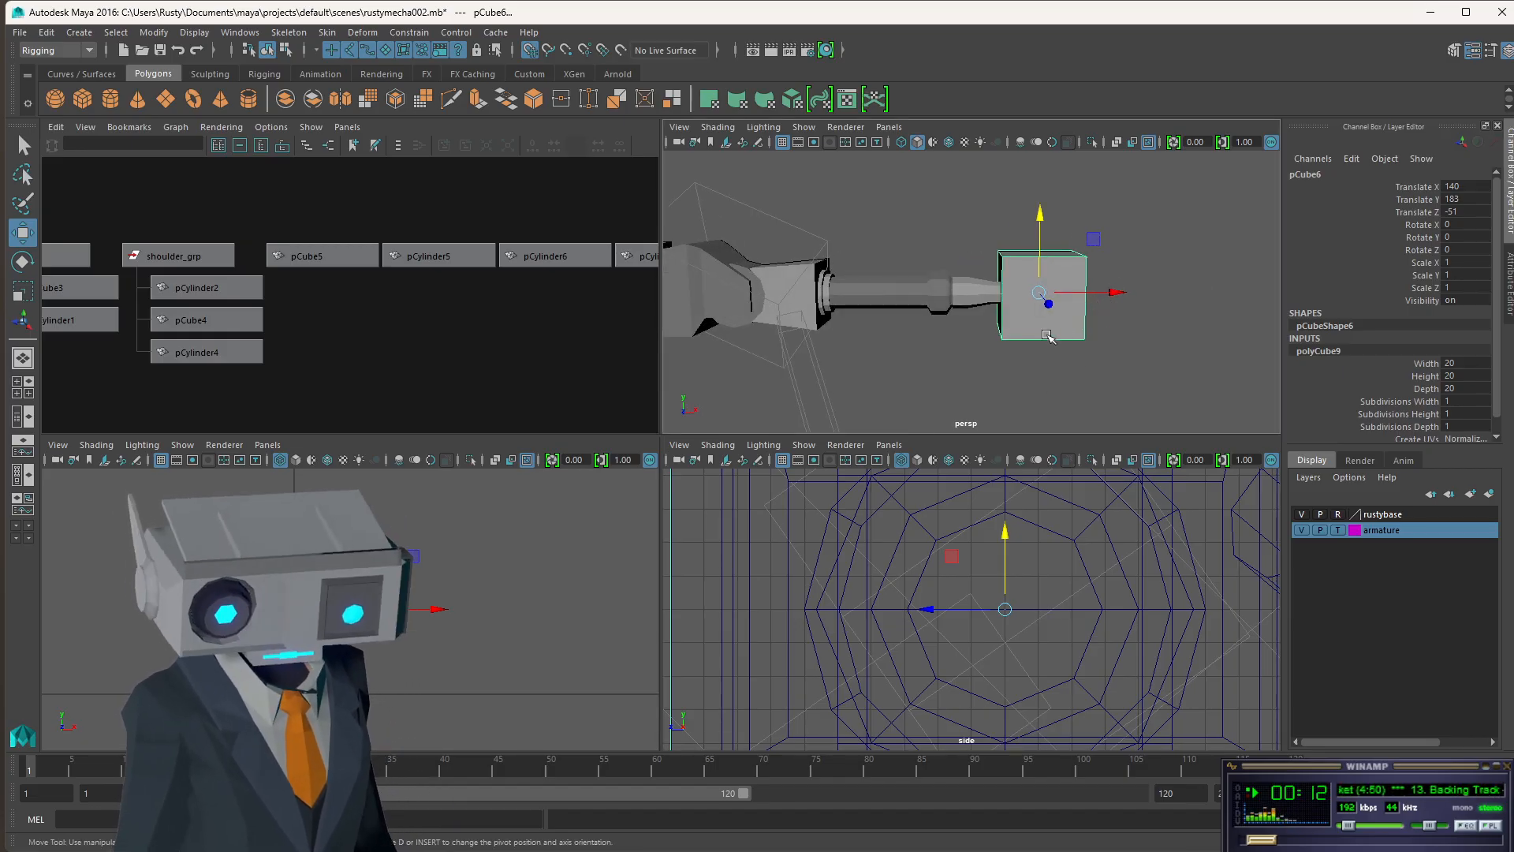
{"action": "scroll", "coordinate": [1049, 334], "scroll_direction": "up", "scroll_amount": 3}
{"action": "scroll", "coordinate": [1079, 328], "scroll_direction": "down", "scroll_amount": 1}
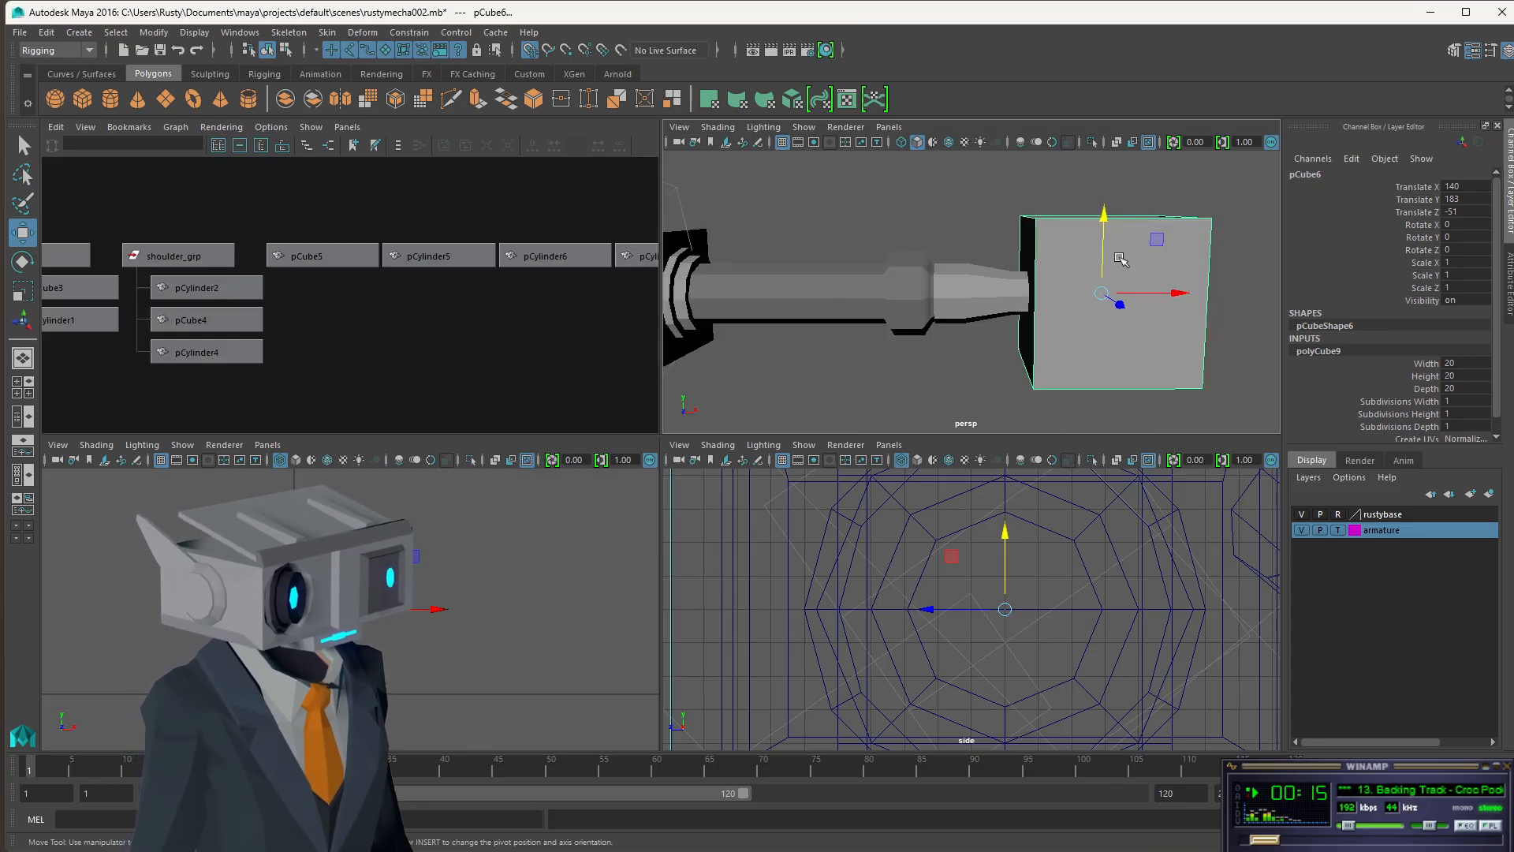
{"action": "left_click", "coordinate": [1469, 362]}
{"action": "type", "text": "10"}
{"action": "key", "text": "Tab"}
{"action": "type", "text": "10"}
{"action": "key", "text": "Tab"}
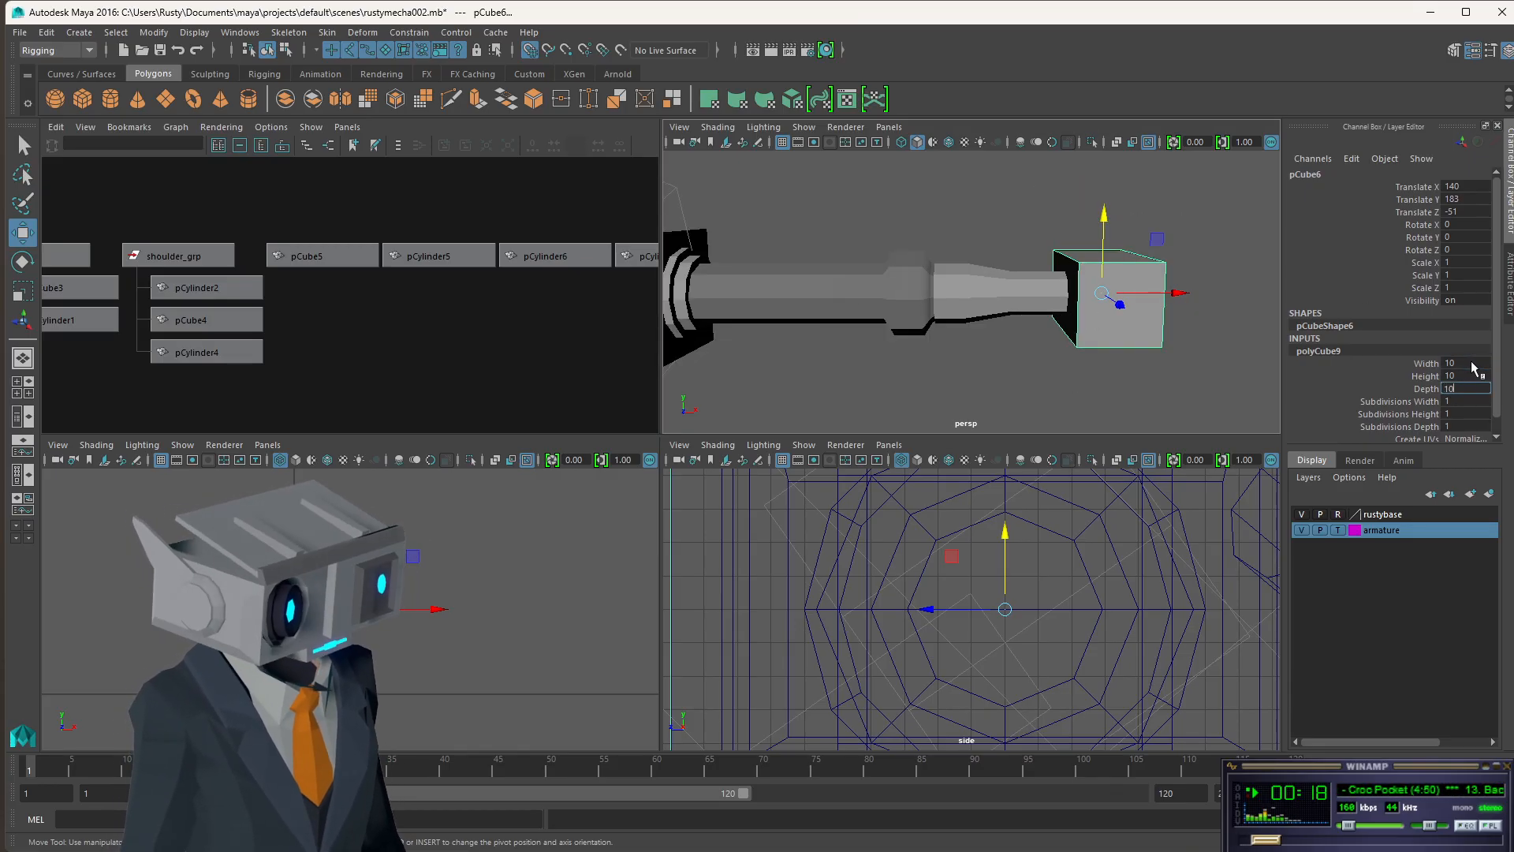
{"action": "type", "text": "10"}
{"action": "key", "text": "Return"}
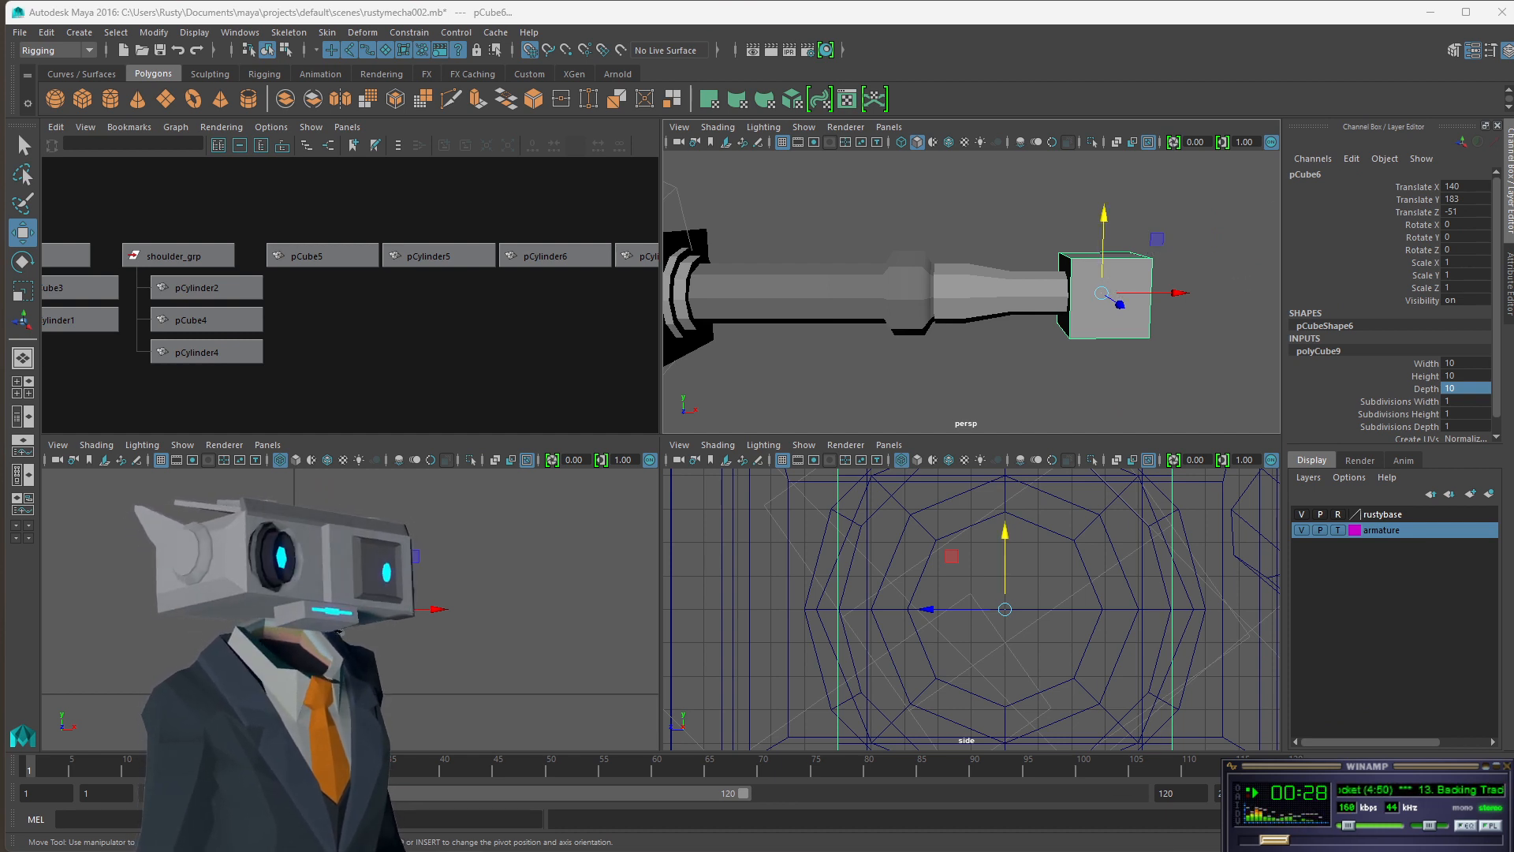
- Check the AC6-trailer1.png reference image and set the cube's height to 8, trying 5 first
{"action": "key", "text": "alt+Tab"}
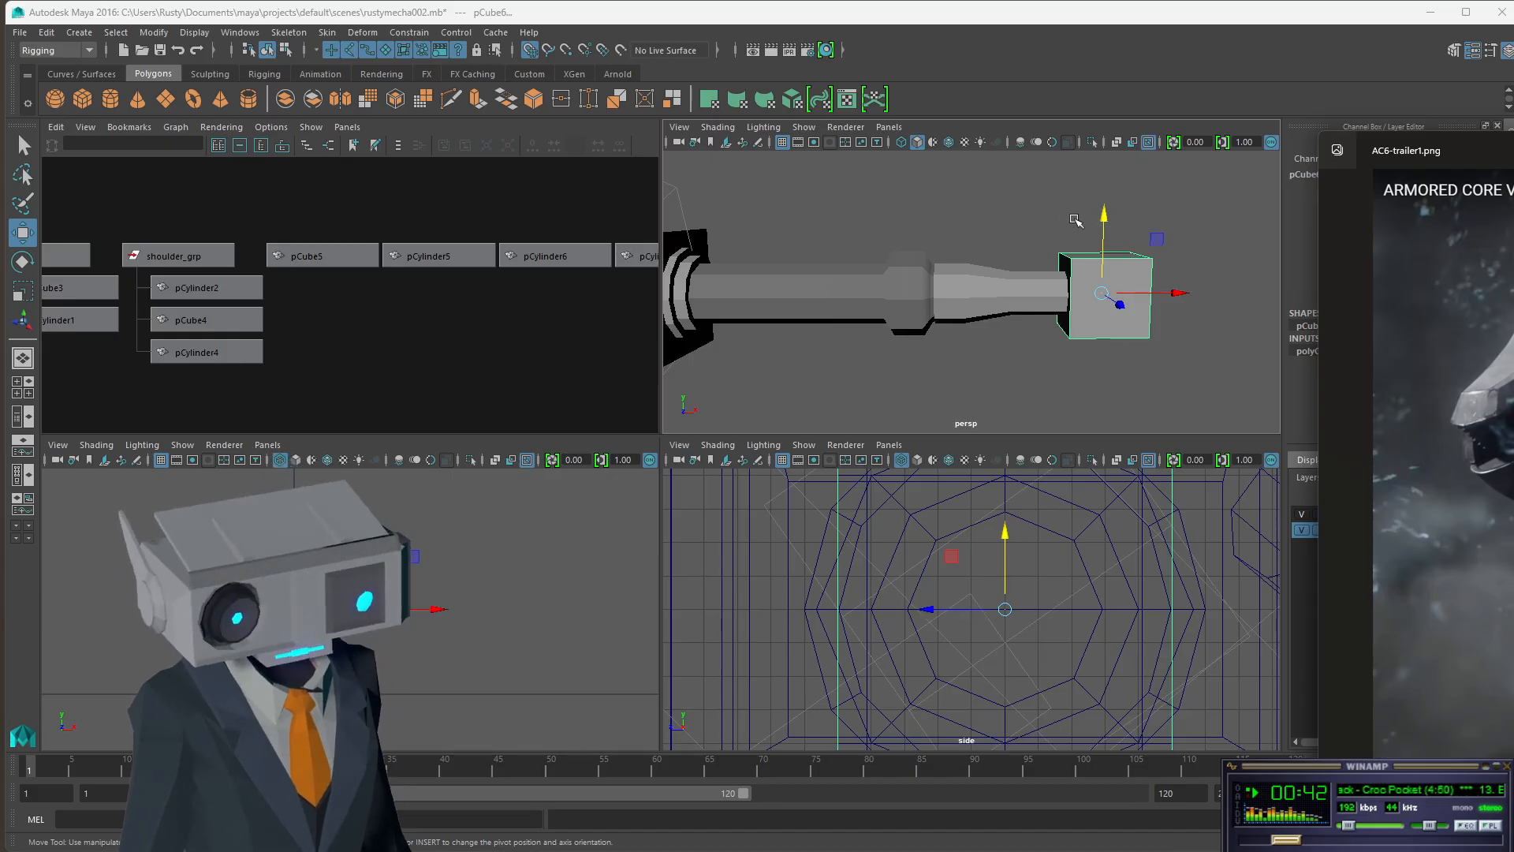
{"action": "left_click", "coordinate": [1105, 23]}
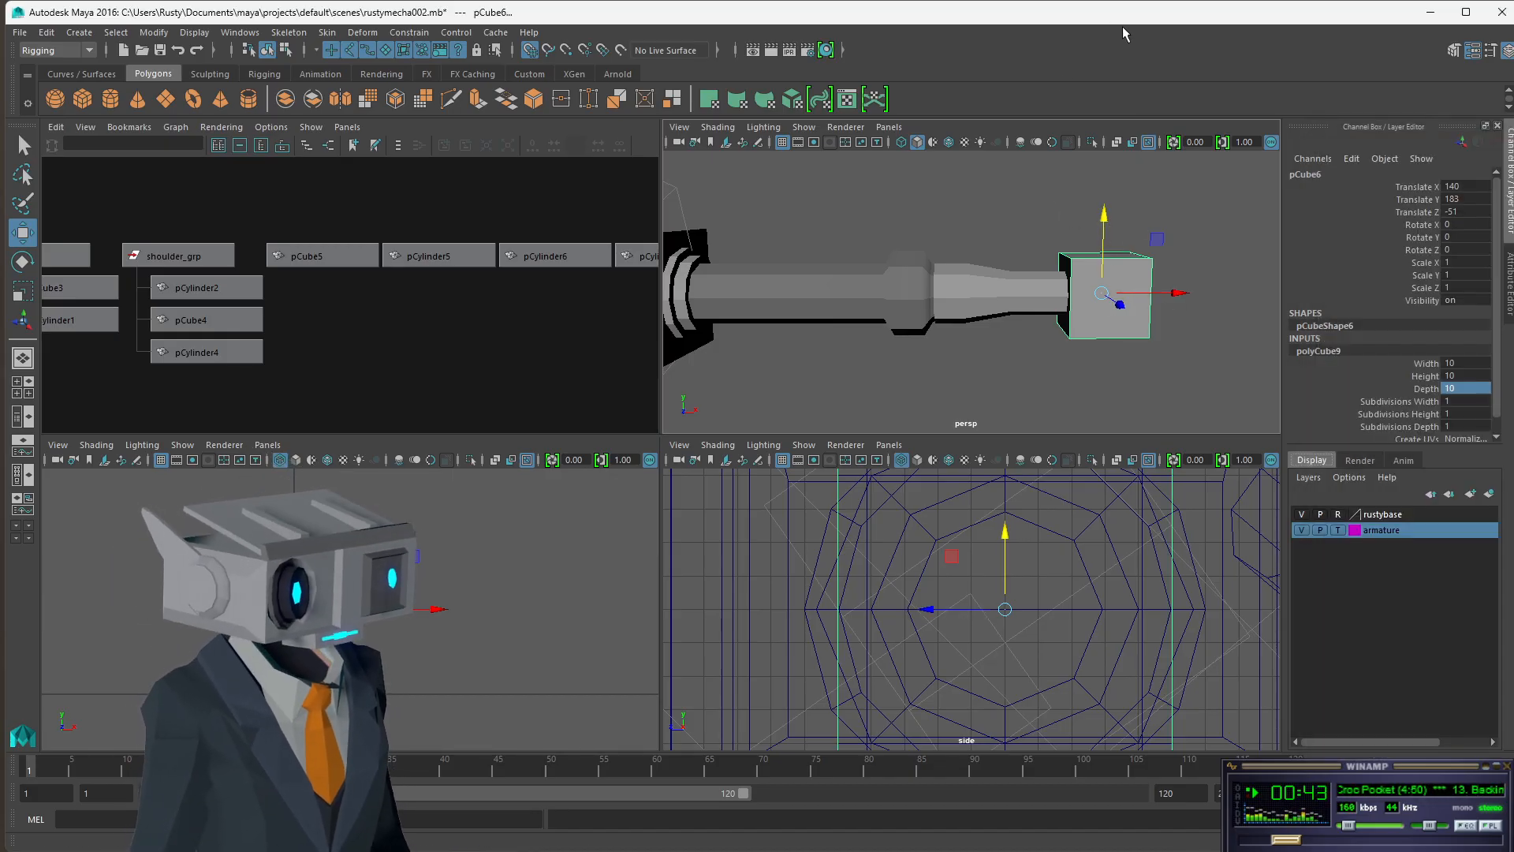
{"action": "left_click", "coordinate": [1468, 374]}
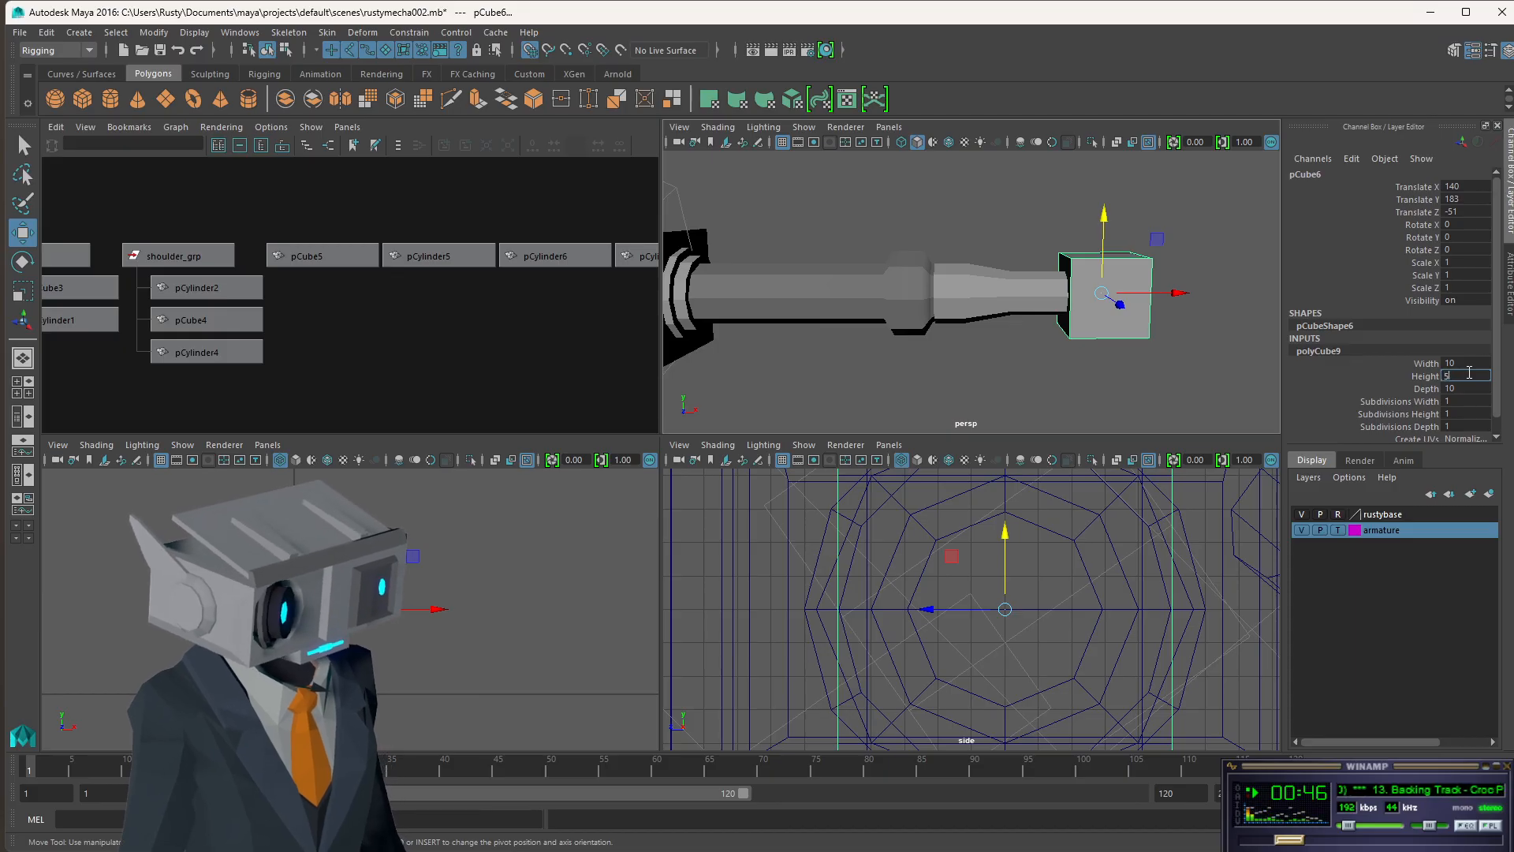
{"action": "type", "text": "5"}
{"action": "key", "text": "Return"}
{"action": "type", "text": "8"}
{"action": "key", "text": "Return"}
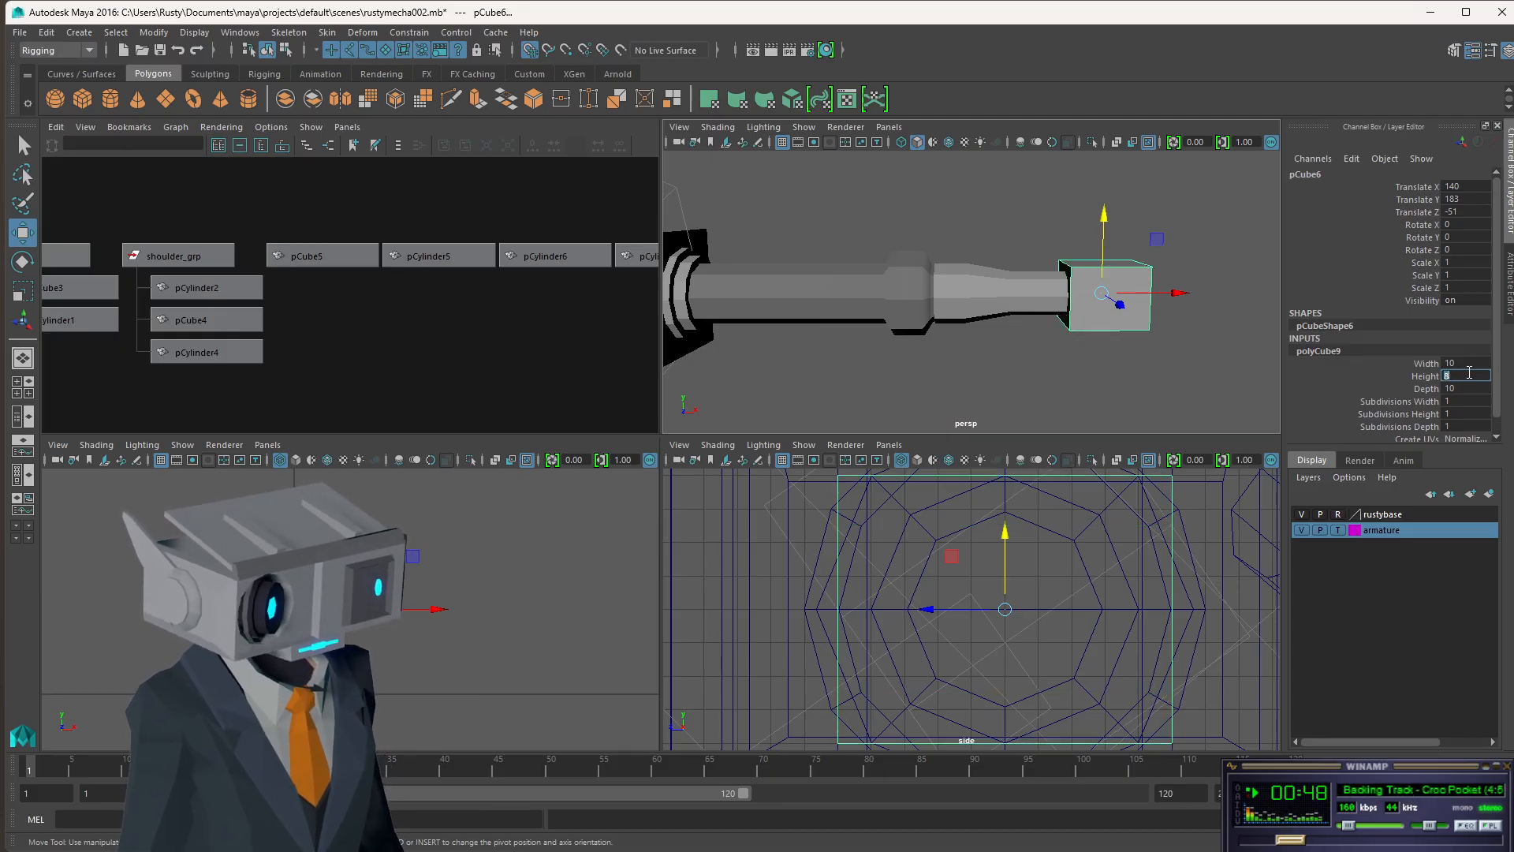
- Set the depth of the cube at the arm's tip to 15
{"action": "left_click_drag", "start_coordinate": [1128, 247], "coordinate": [982, 249], "text": "alt"}
{"action": "left_click", "coordinate": [1456, 390]}
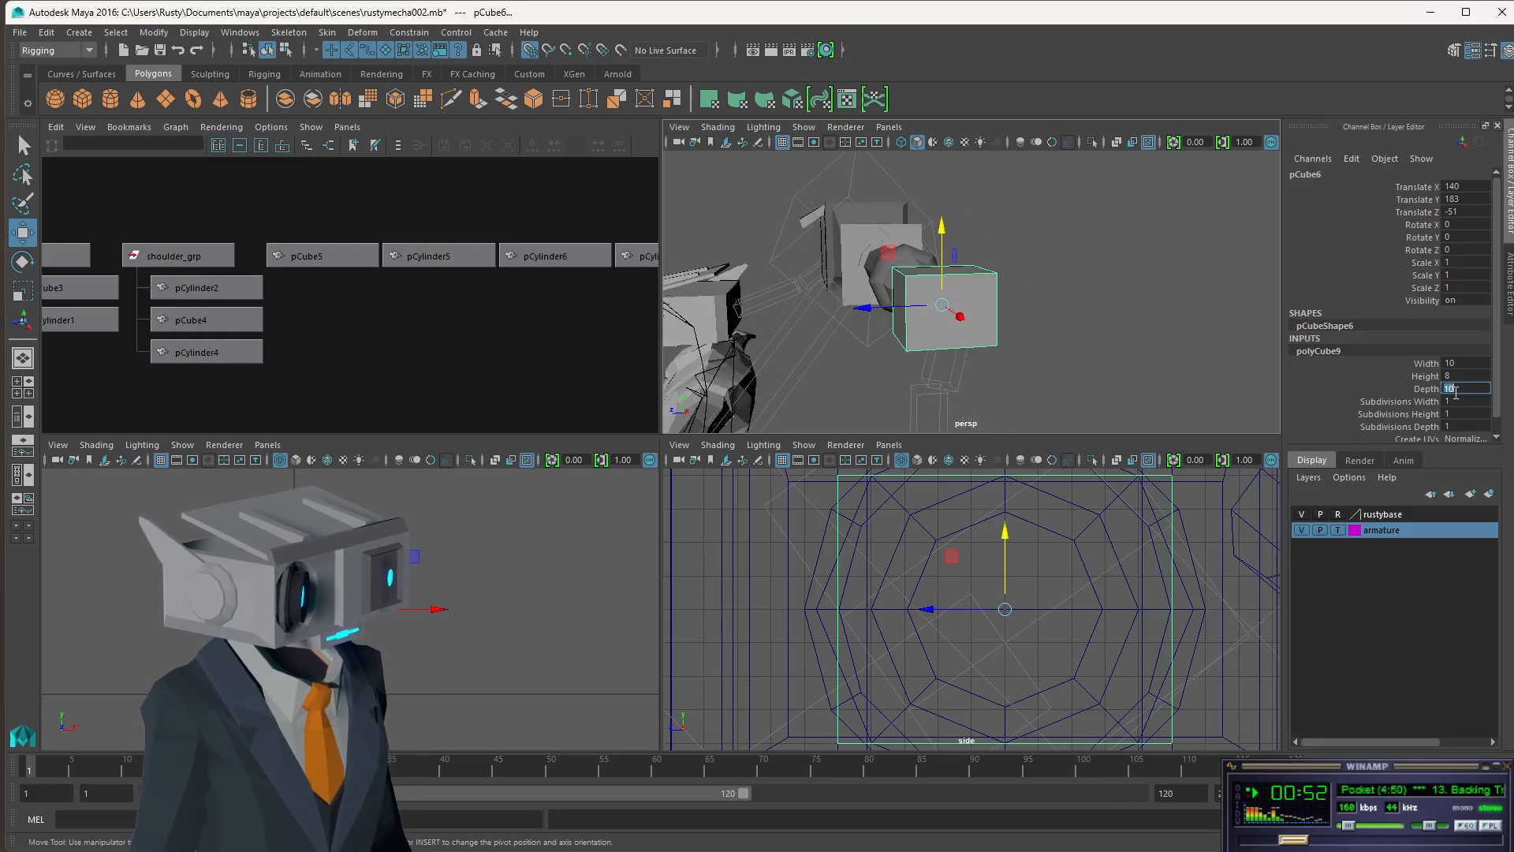
{"action": "type", "text": "15"}
{"action": "key", "text": "Return"}
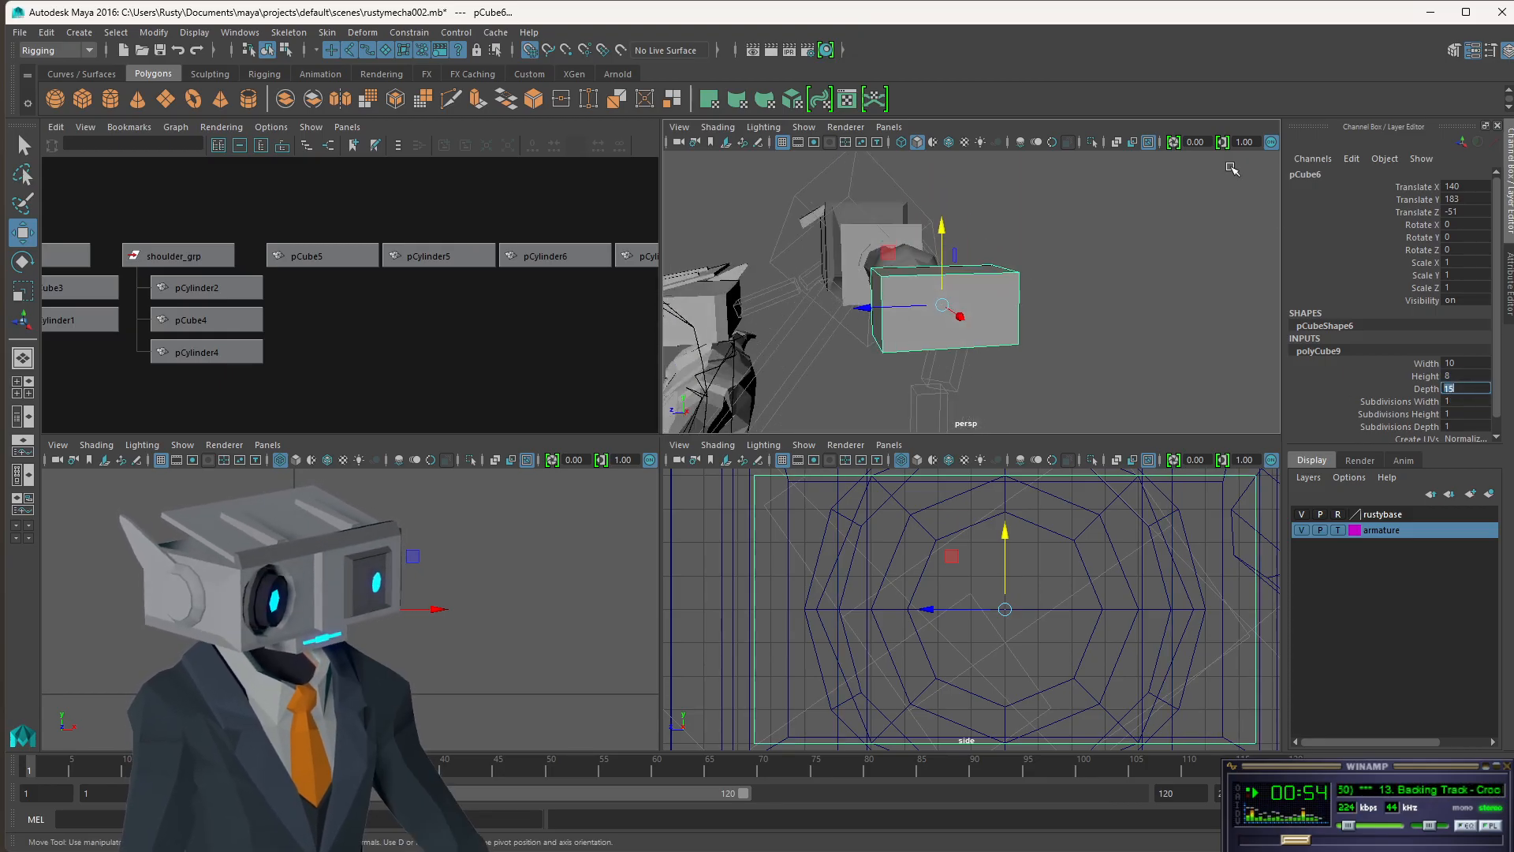
- Set the height of the cube at the arm's tip to 10
{"action": "left_click_drag", "start_coordinate": [1049, 308], "coordinate": [1114, 260], "text": "alt"}
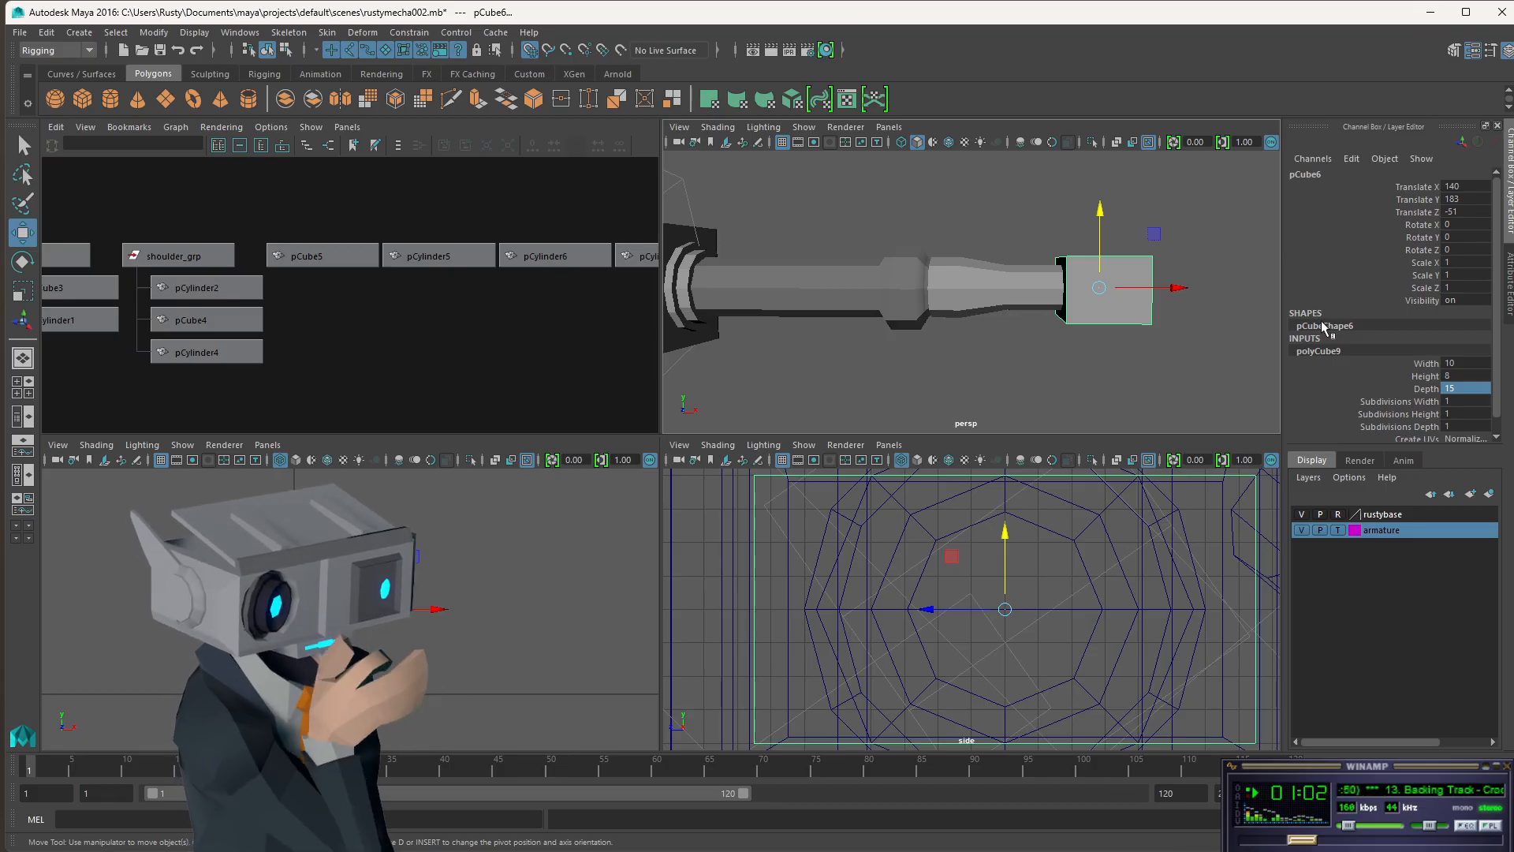
{"action": "left_click", "coordinate": [1460, 376]}
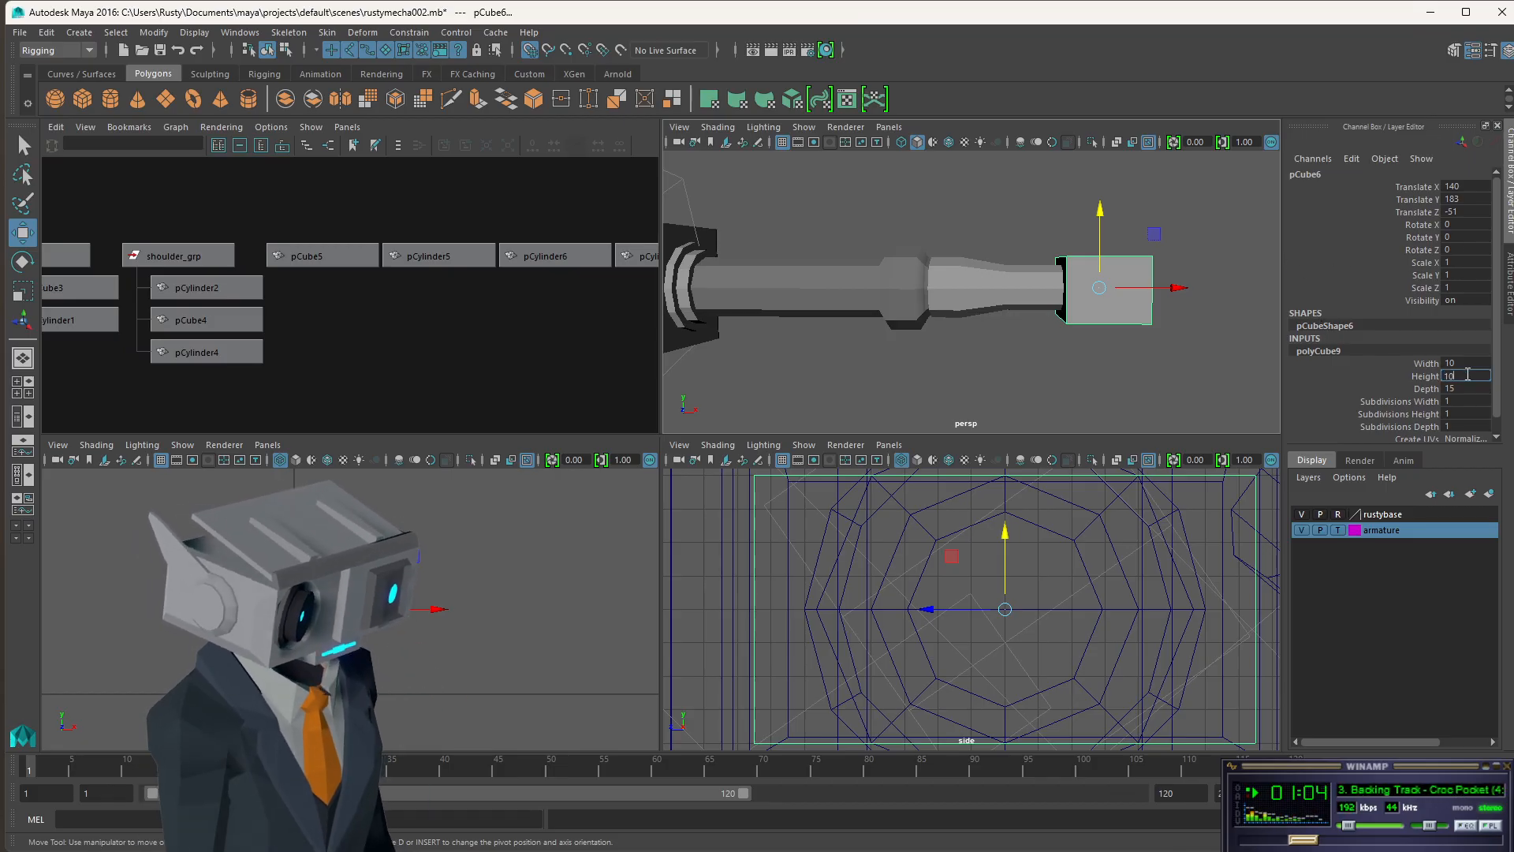
{"action": "type", "text": "10"}
{"action": "key", "text": "Return"}
{"action": "left_click", "coordinate": [1465, 365]}
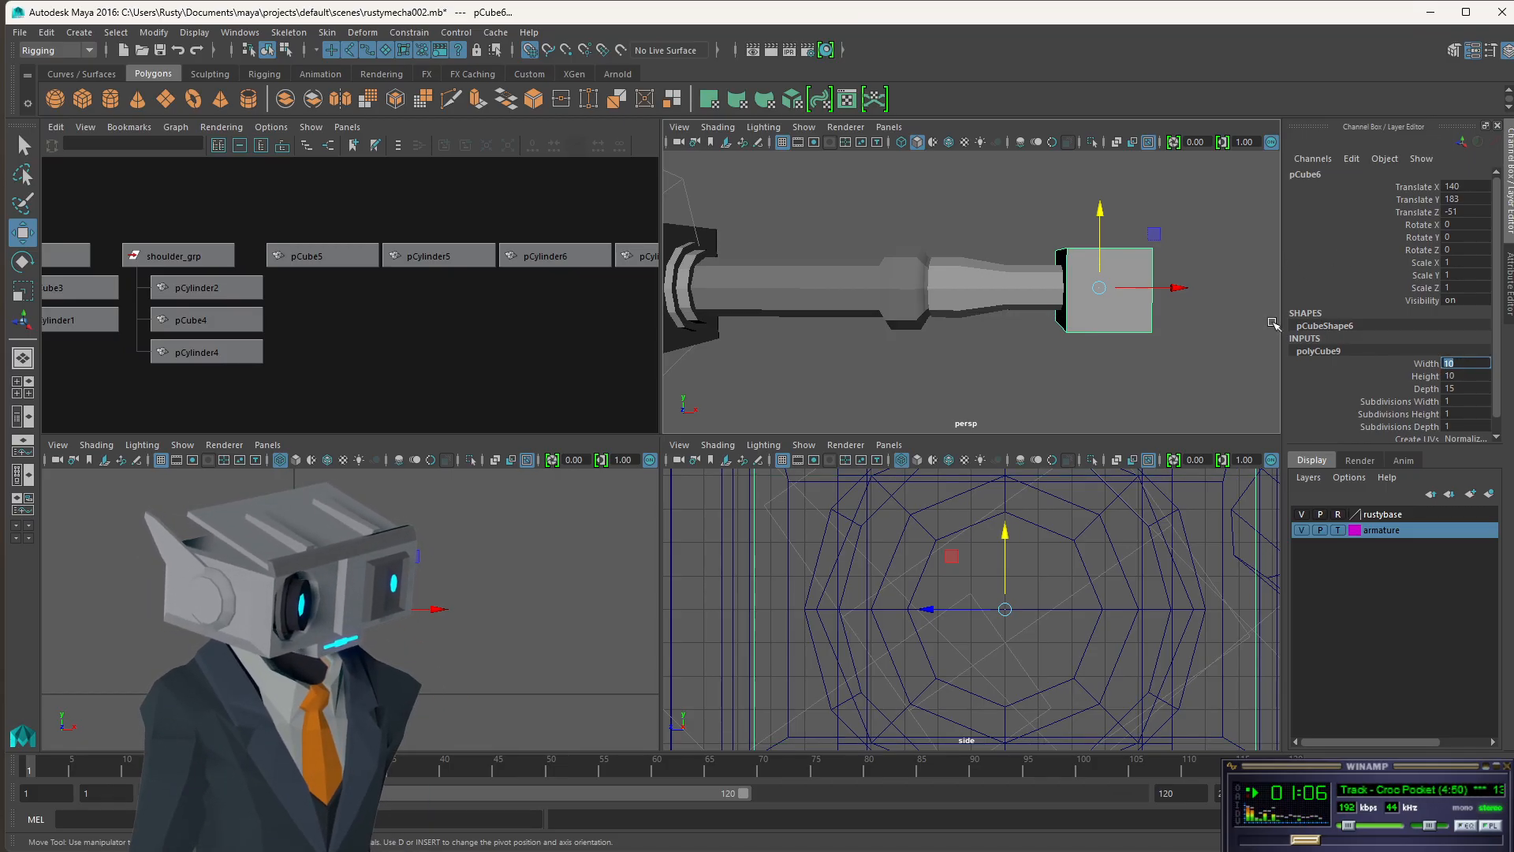
{"action": "left_click_drag", "start_coordinate": [1191, 314], "coordinate": [909, 299], "text": "alt"}
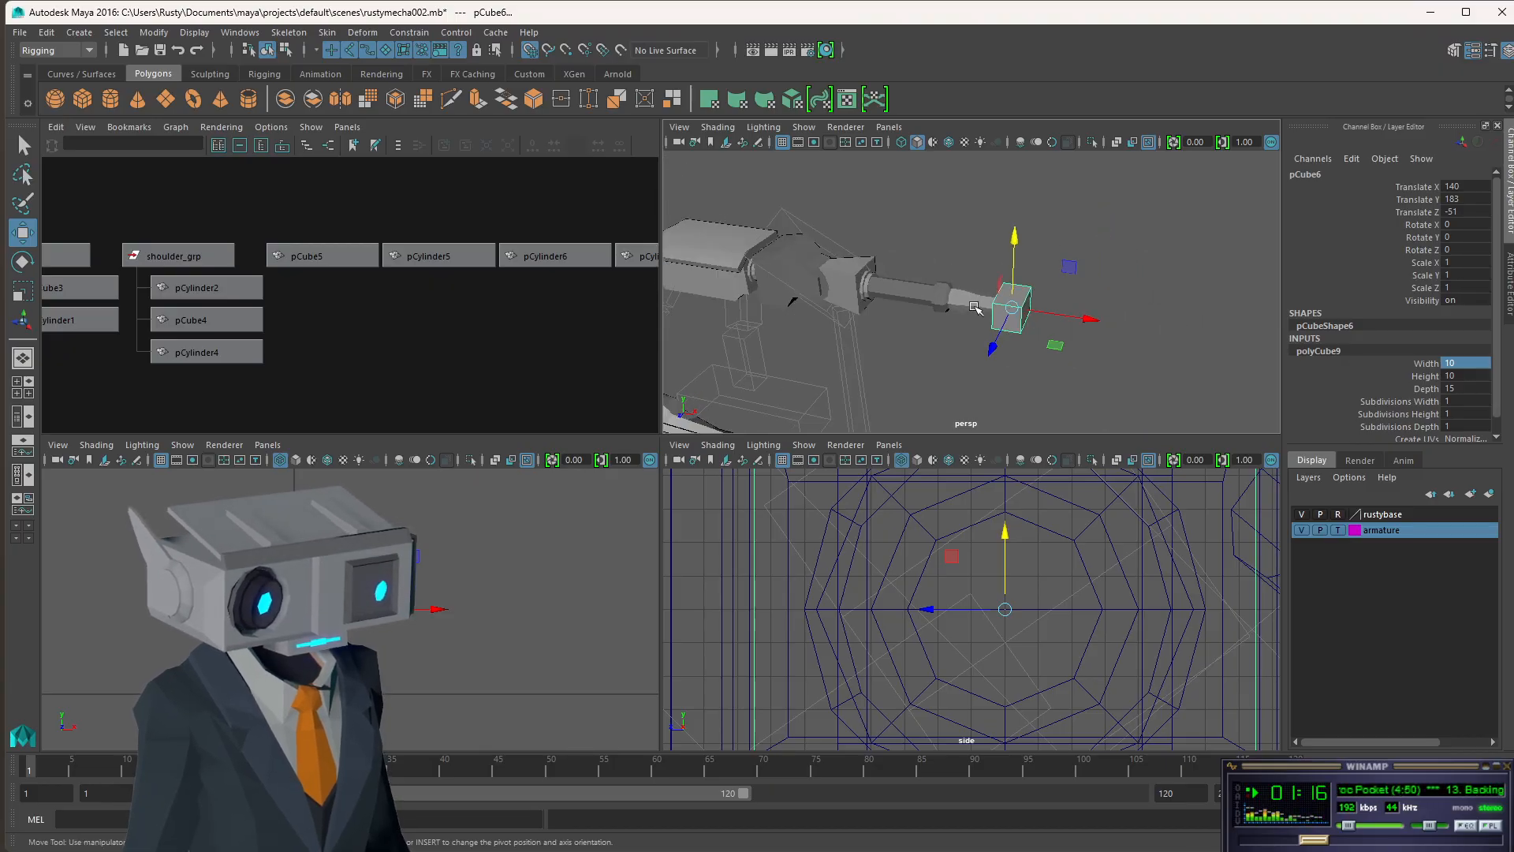
- Locate pCube6 in the Hypergraph, past the cylinder nodes, and select its node
{"action": "scroll", "coordinate": [976, 308], "scroll_direction": "up", "scroll_amount": 3}
{"action": "key", "text": "a"}
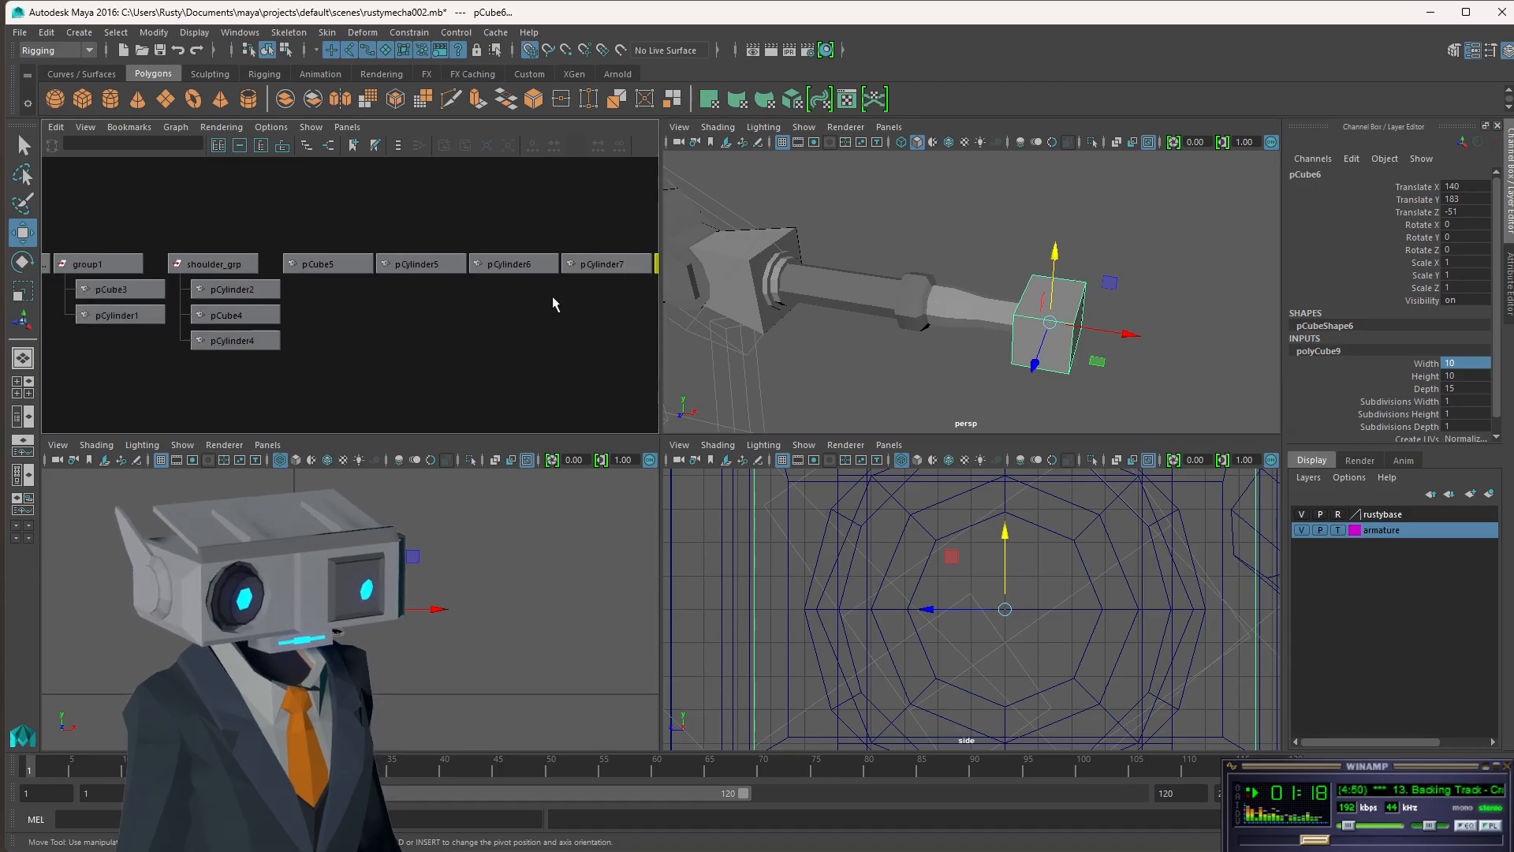
{"action": "middle_click_drag", "start_coordinate": [578, 299], "coordinate": [282, 287], "text": "alt"}
{"action": "left_click", "coordinate": [405, 253]}
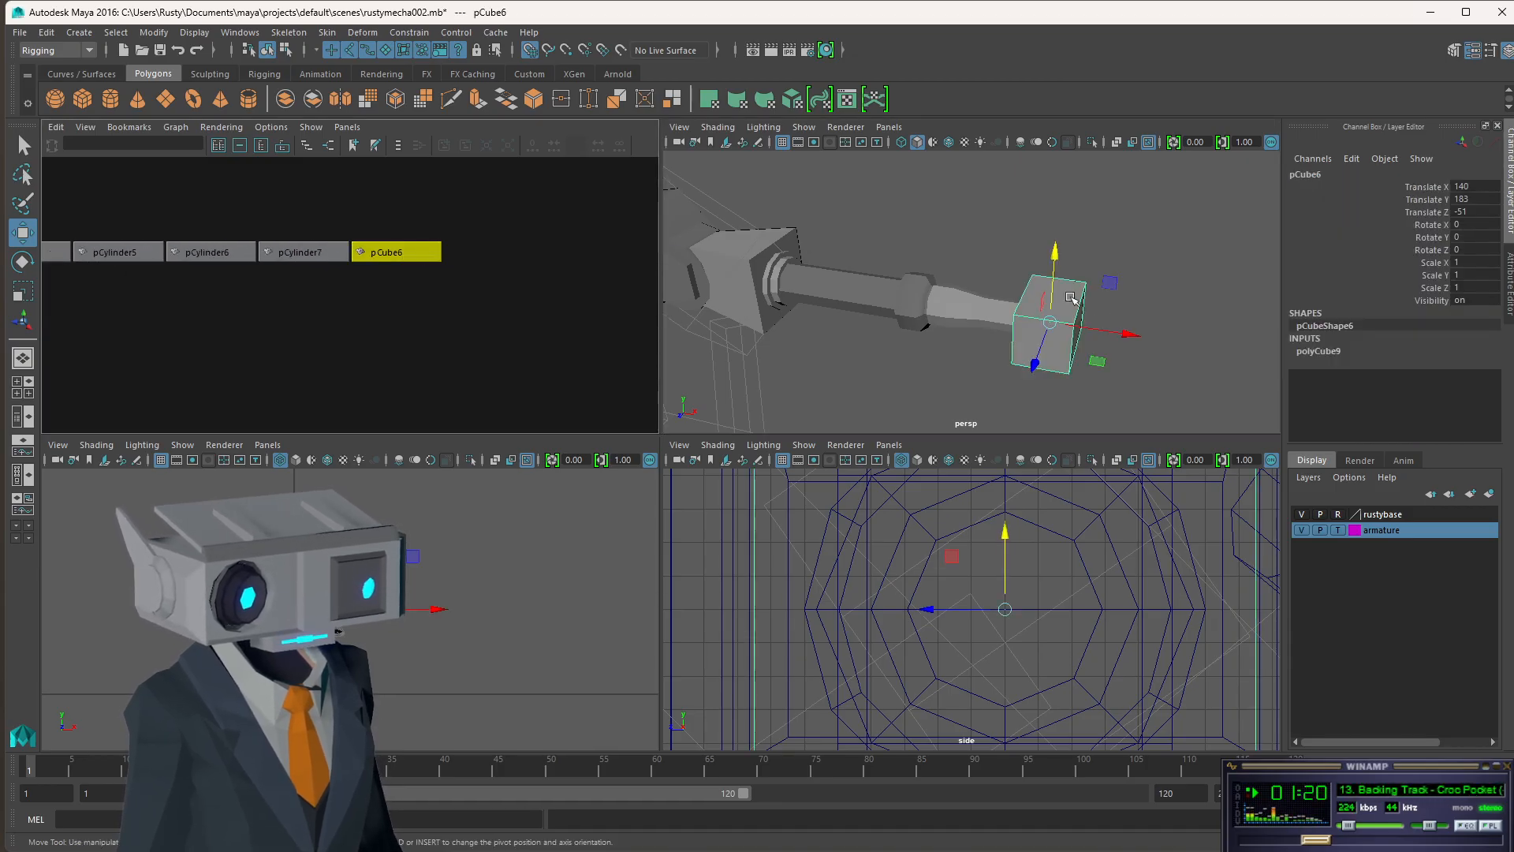
- Switch to the image viewer showing the Komastu-PC210-10M0.jpg excavator, shrink its window and place it where the arm model stays visible
{"action": "key", "text": "alt+Tab"}
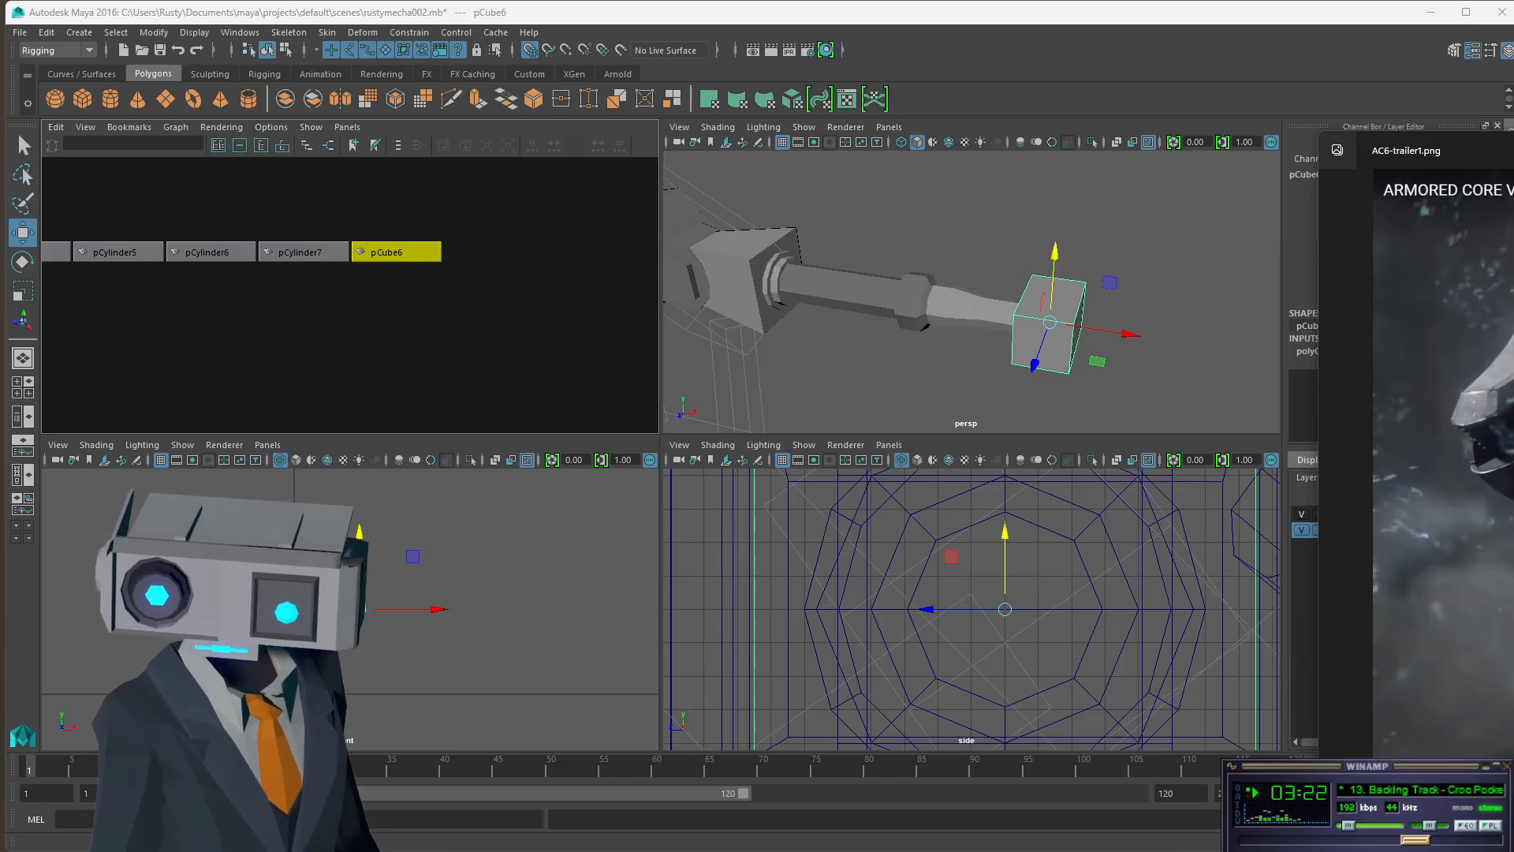
{"action": "left_click_drag", "start_coordinate": [0, 136], "coordinate": [976, 98]}
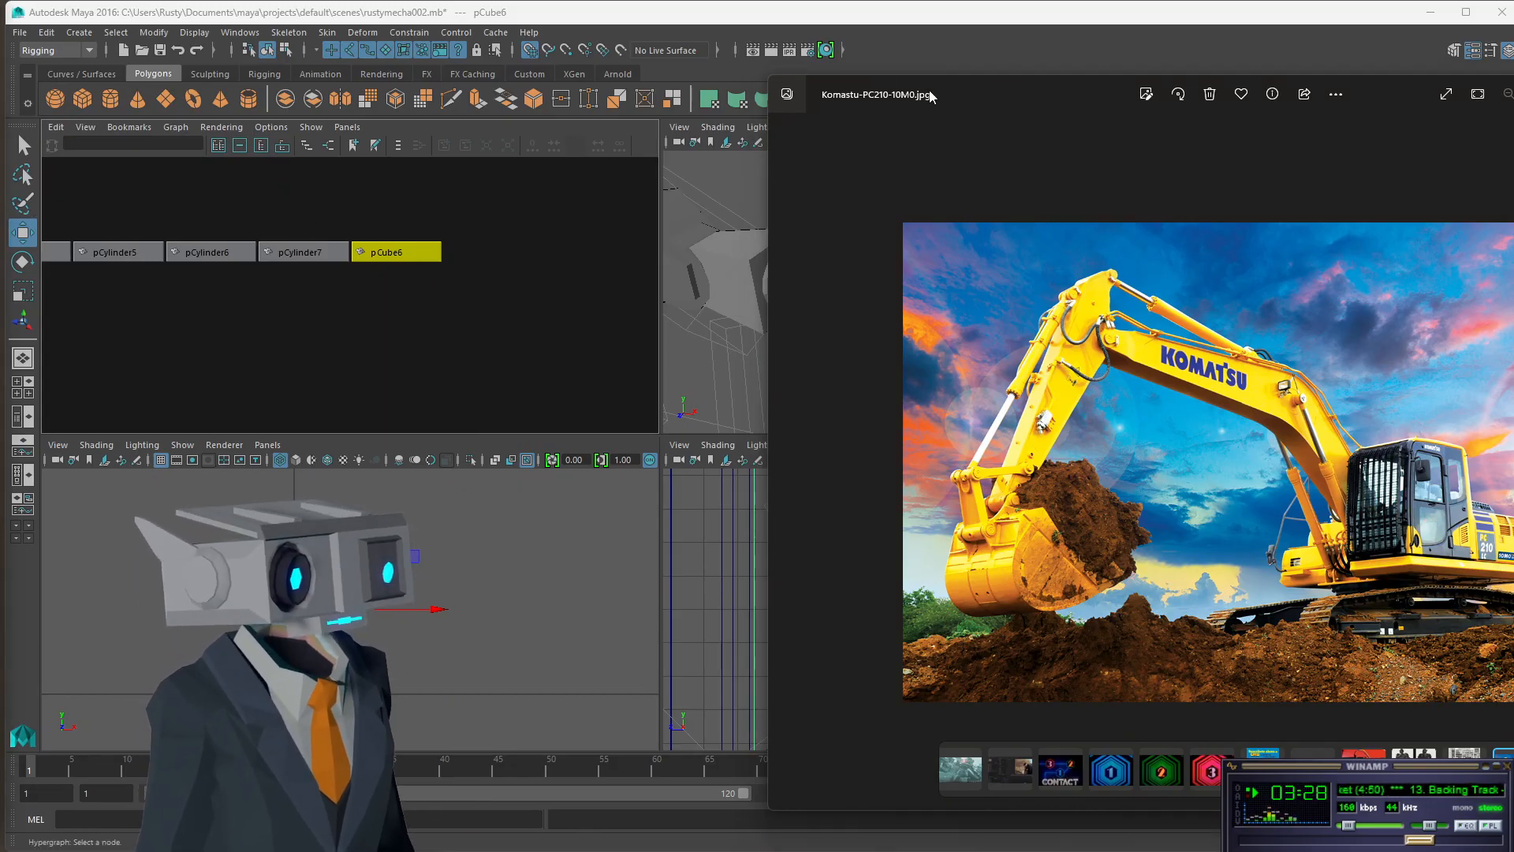
{"action": "left_click_drag", "start_coordinate": [960, 99], "coordinate": [1003, 70]}
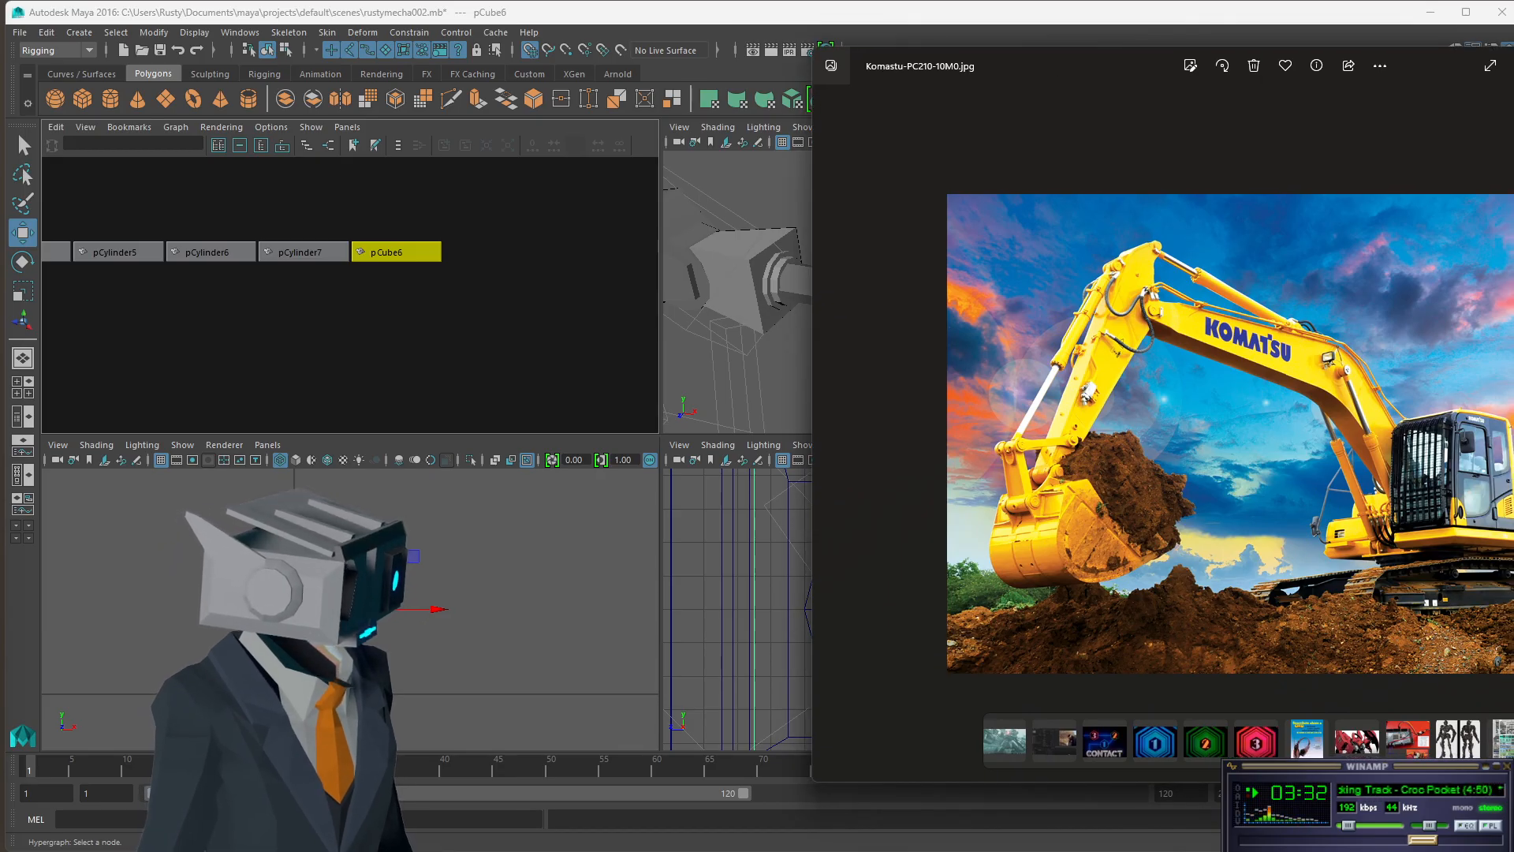
{"action": "left_click_drag", "start_coordinate": [1513, 781], "coordinate": [1491, 561]}
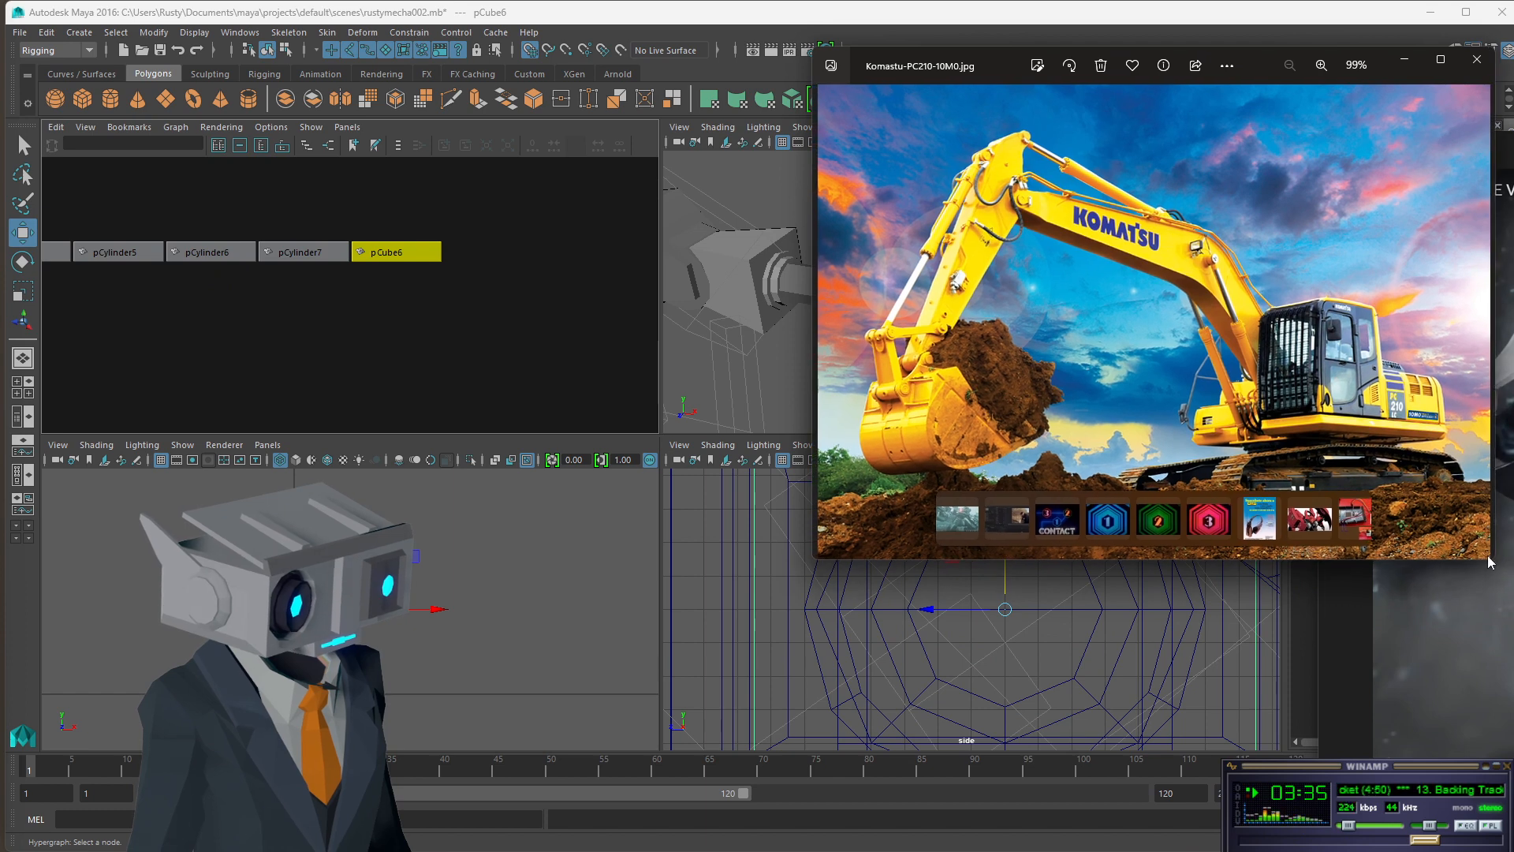
{"action": "left_click_drag", "start_coordinate": [982, 76], "coordinate": [1082, 418]}
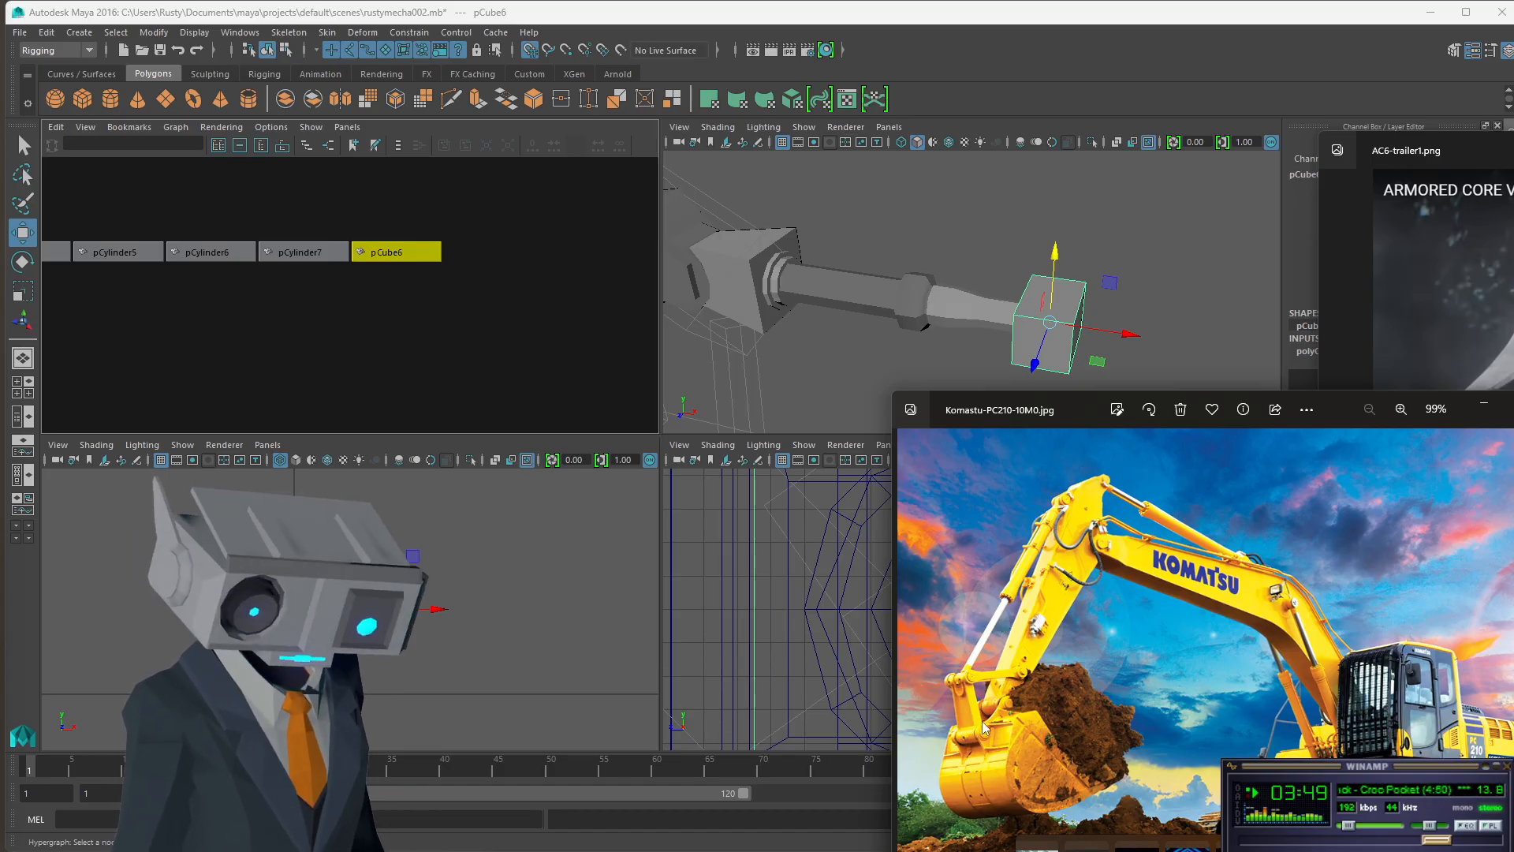
- Examine the linkage between the excavator's arm and bucket at 233% magnification, and put the reference image away
{"action": "scroll", "coordinate": [985, 728], "scroll_direction": "down", "scroll_amount": 1}
{"action": "scroll", "coordinate": [987, 731], "scroll_direction": "up", "scroll_amount": 2}
{"action": "scroll", "coordinate": [991, 730], "scroll_direction": "down", "scroll_amount": 1}
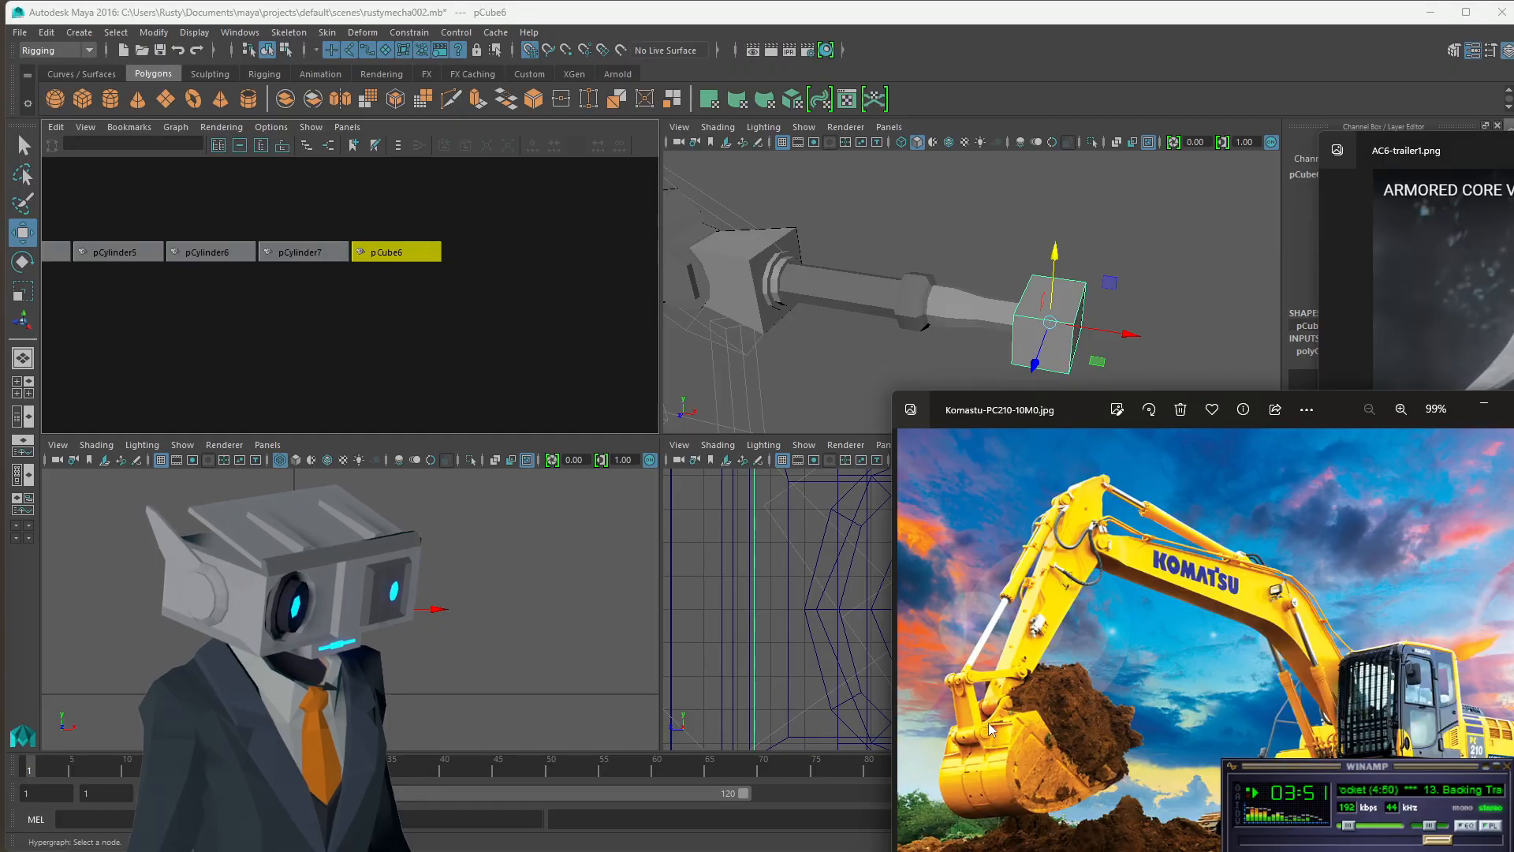
{"action": "scroll", "coordinate": [993, 701], "scroll_direction": "up", "scroll_amount": 5, "text": "ctrl"}
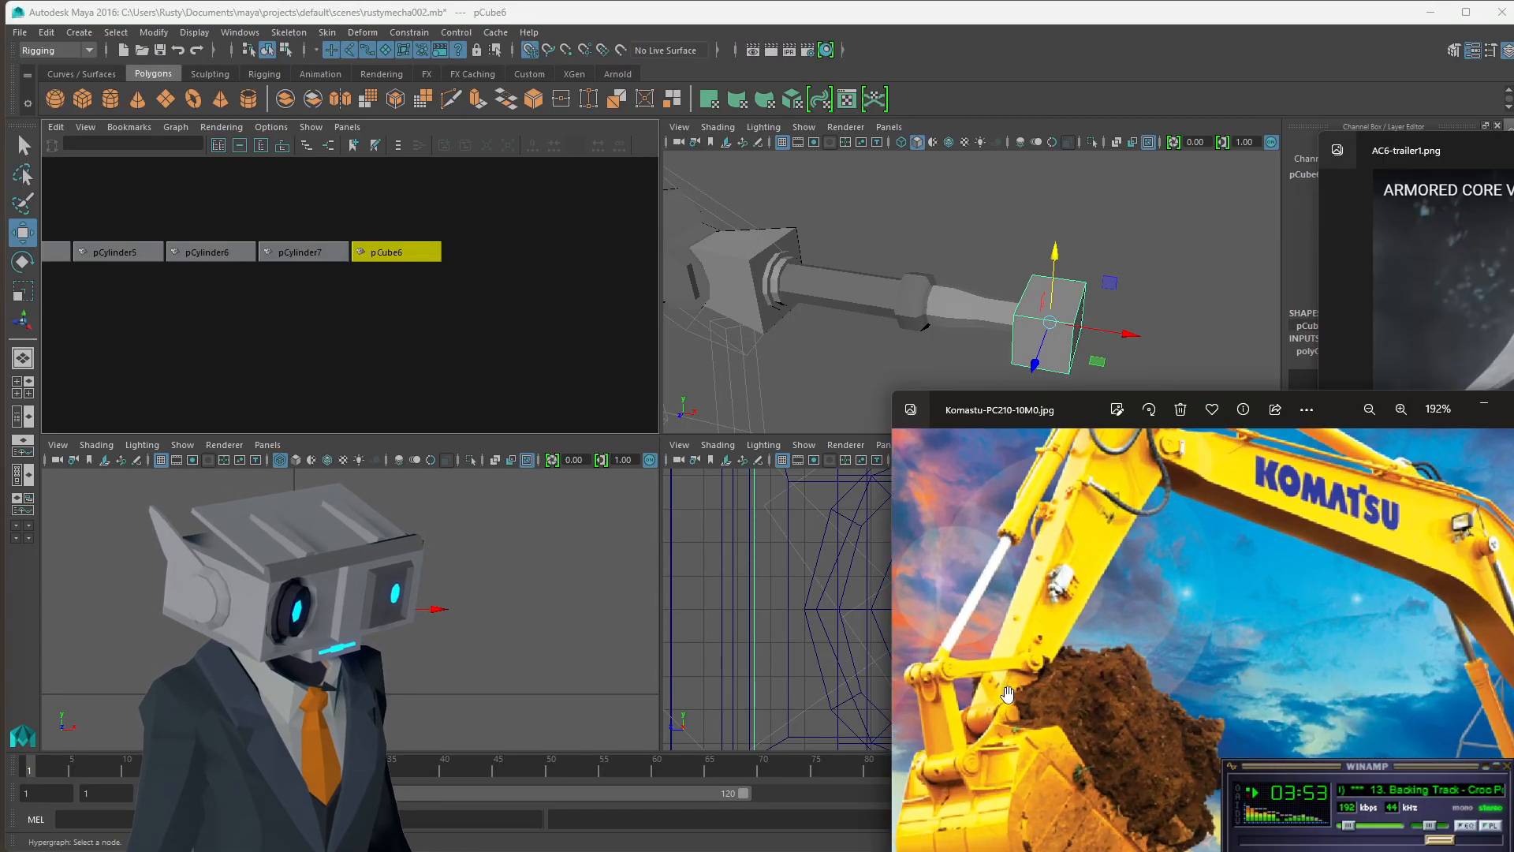
{"action": "left_click_drag", "start_coordinate": [1004, 703], "coordinate": [1235, 605]}
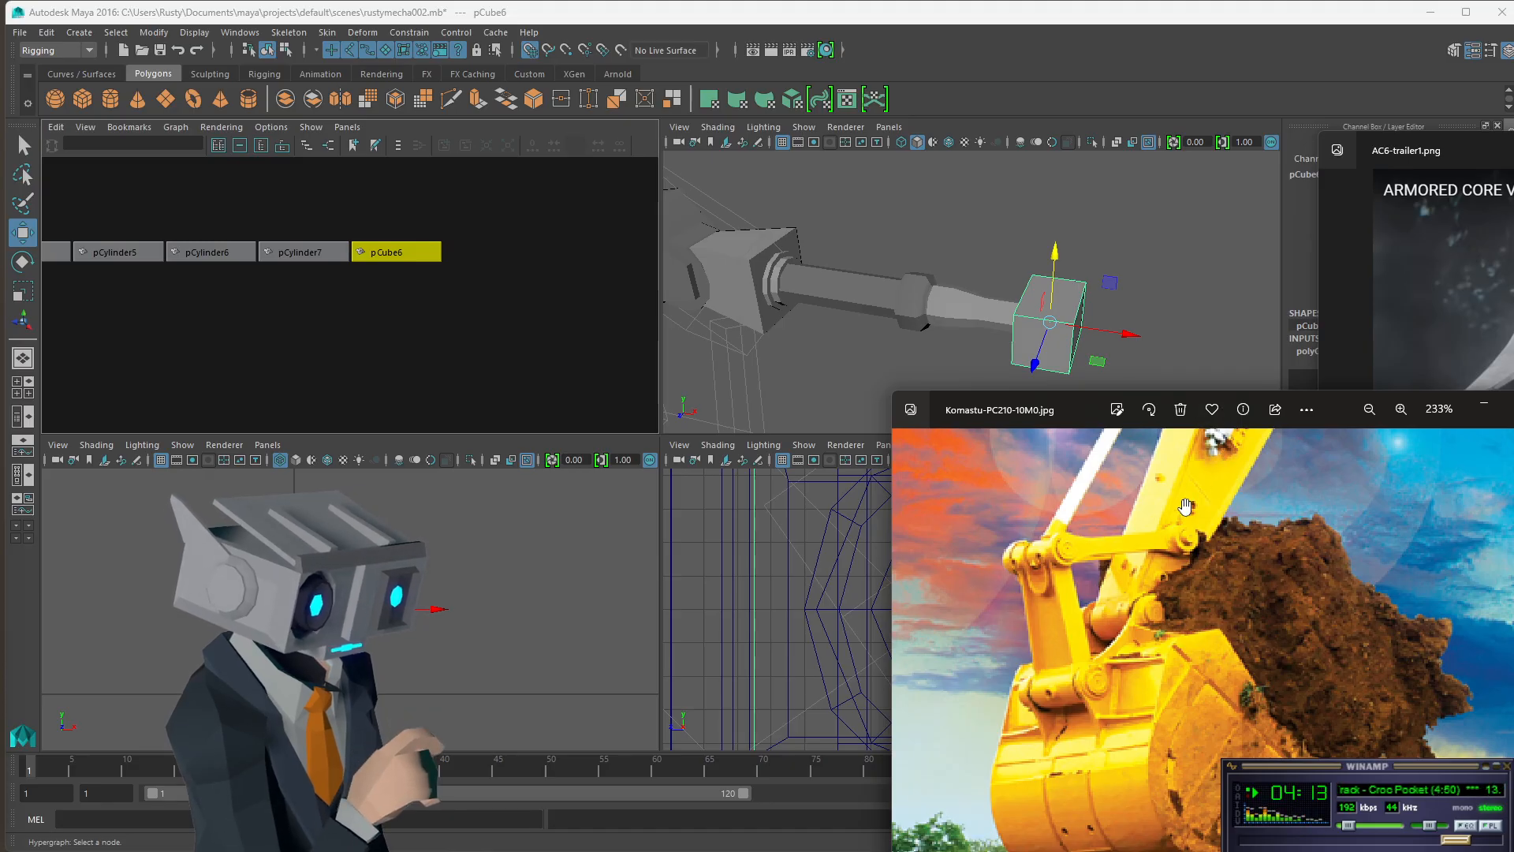
{"action": "left_click_drag", "start_coordinate": [1224, 508], "coordinate": [1148, 537]}
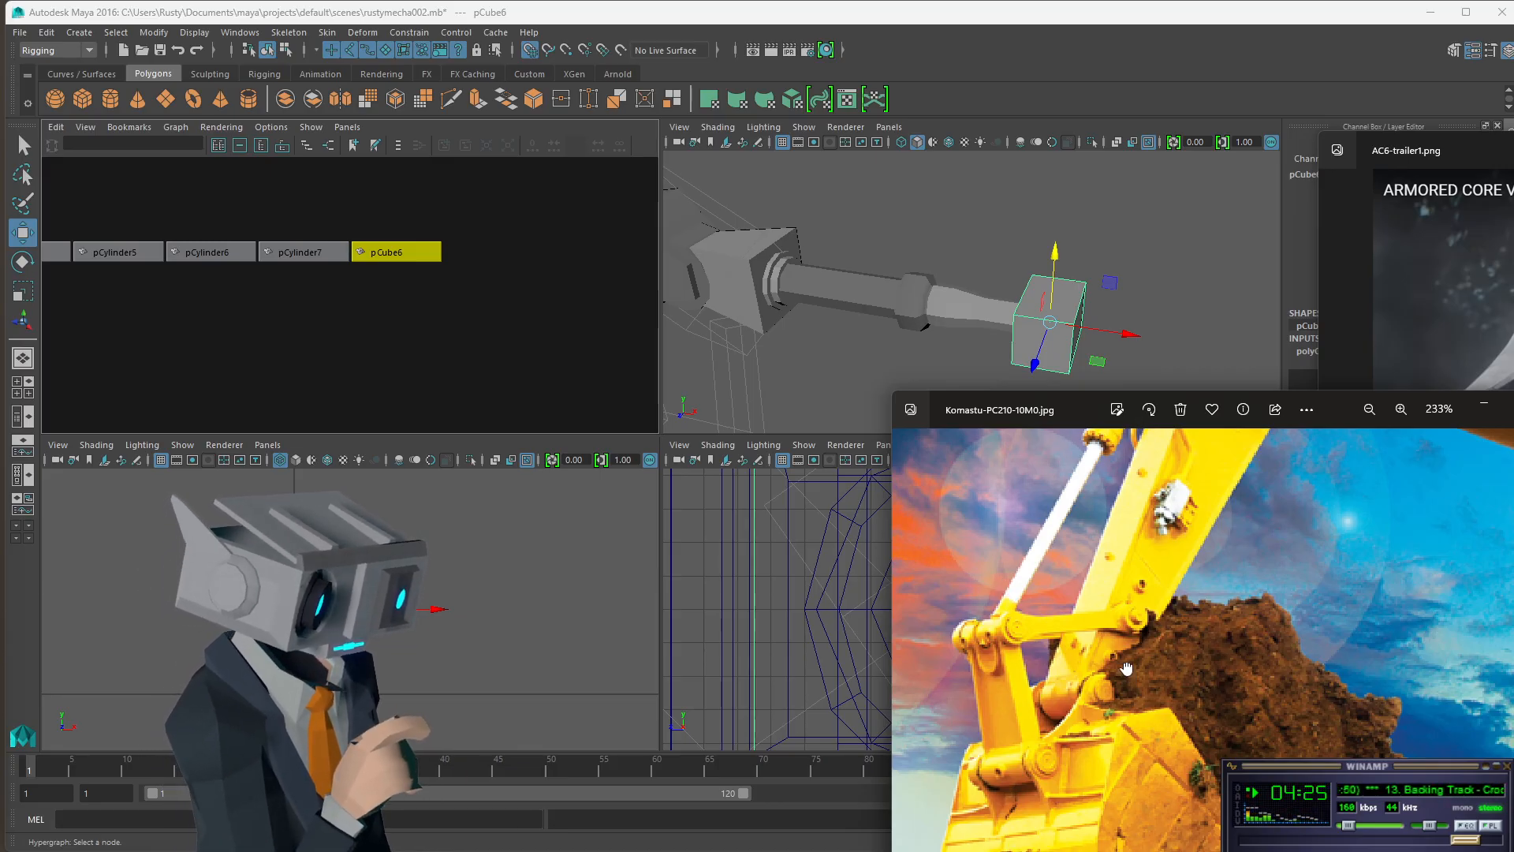
{"action": "left_click_drag", "start_coordinate": [1127, 669], "coordinate": [1104, 623]}
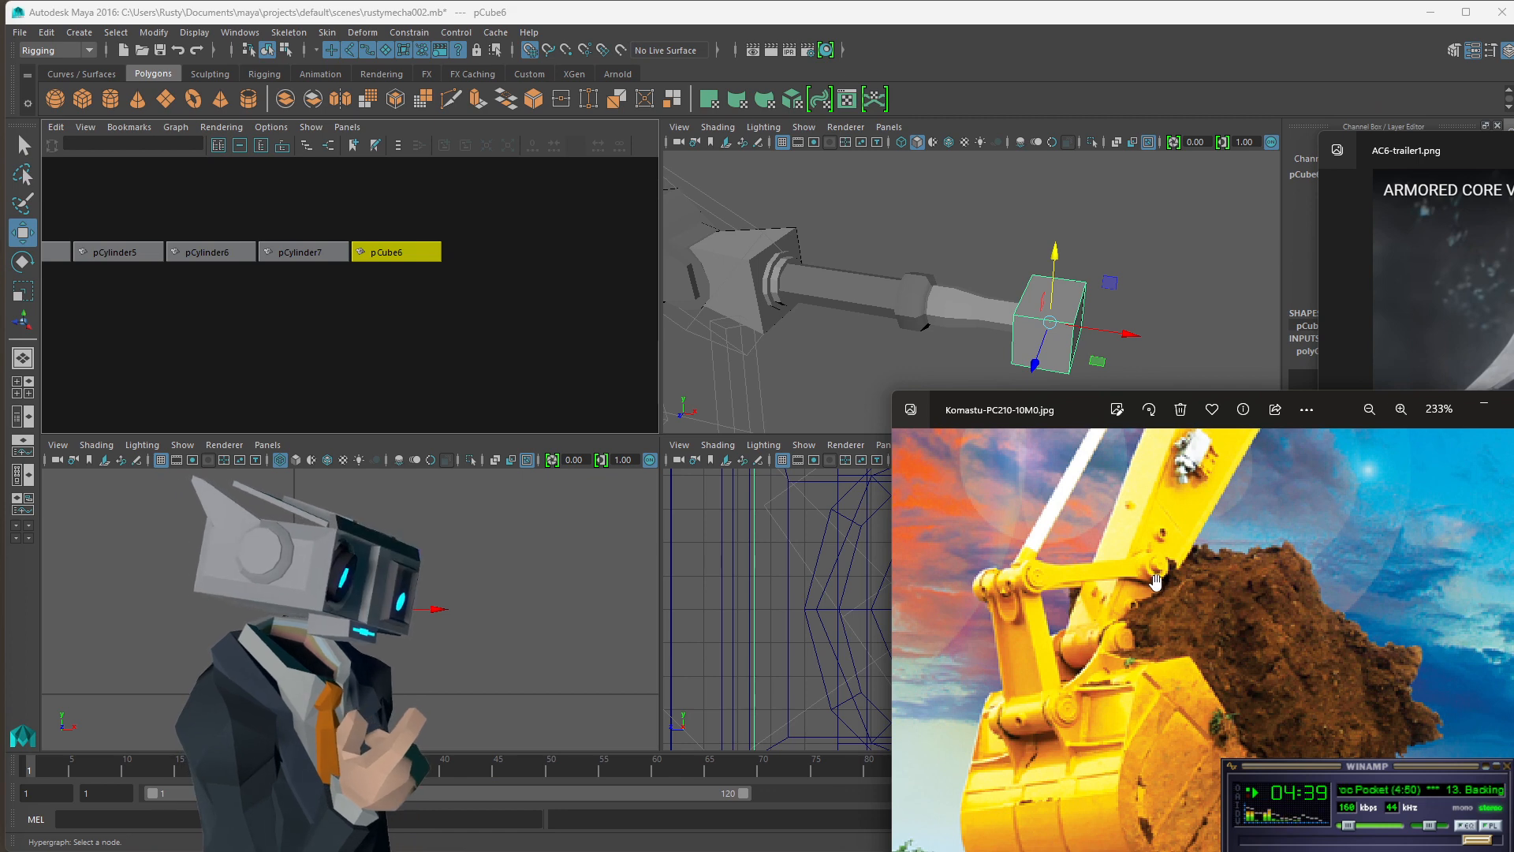
{"action": "left_click", "coordinate": [1499, 418]}
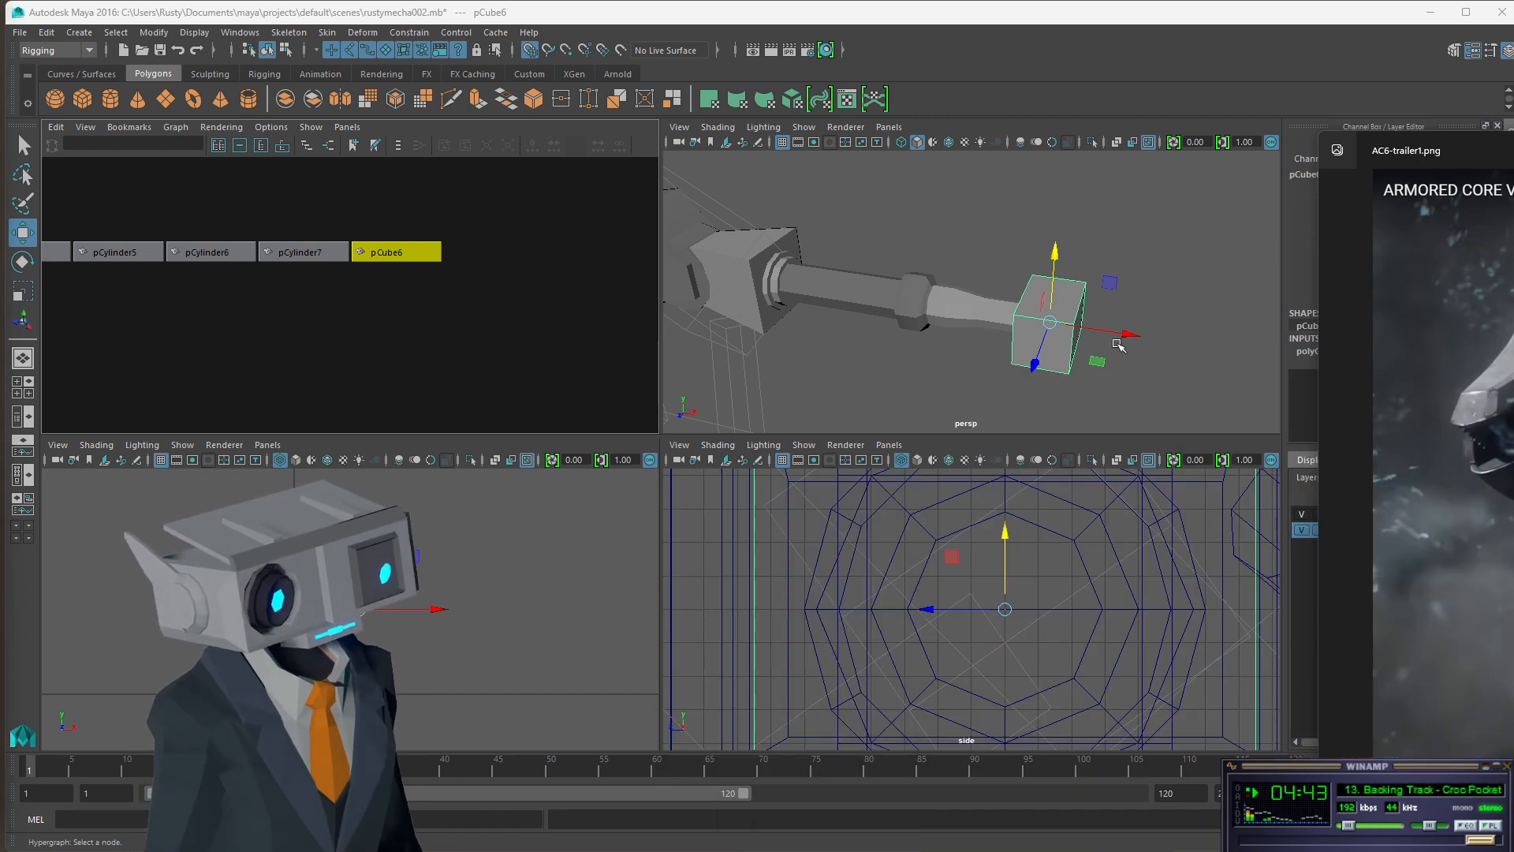
- Reselect the cube at the arm's tip and frame it in the front and side views
{"action": "scroll", "coordinate": [1093, 341], "scroll_direction": "up", "scroll_amount": 3}
{"action": "scroll", "coordinate": [1093, 351], "scroll_direction": "down", "scroll_amount": 2}
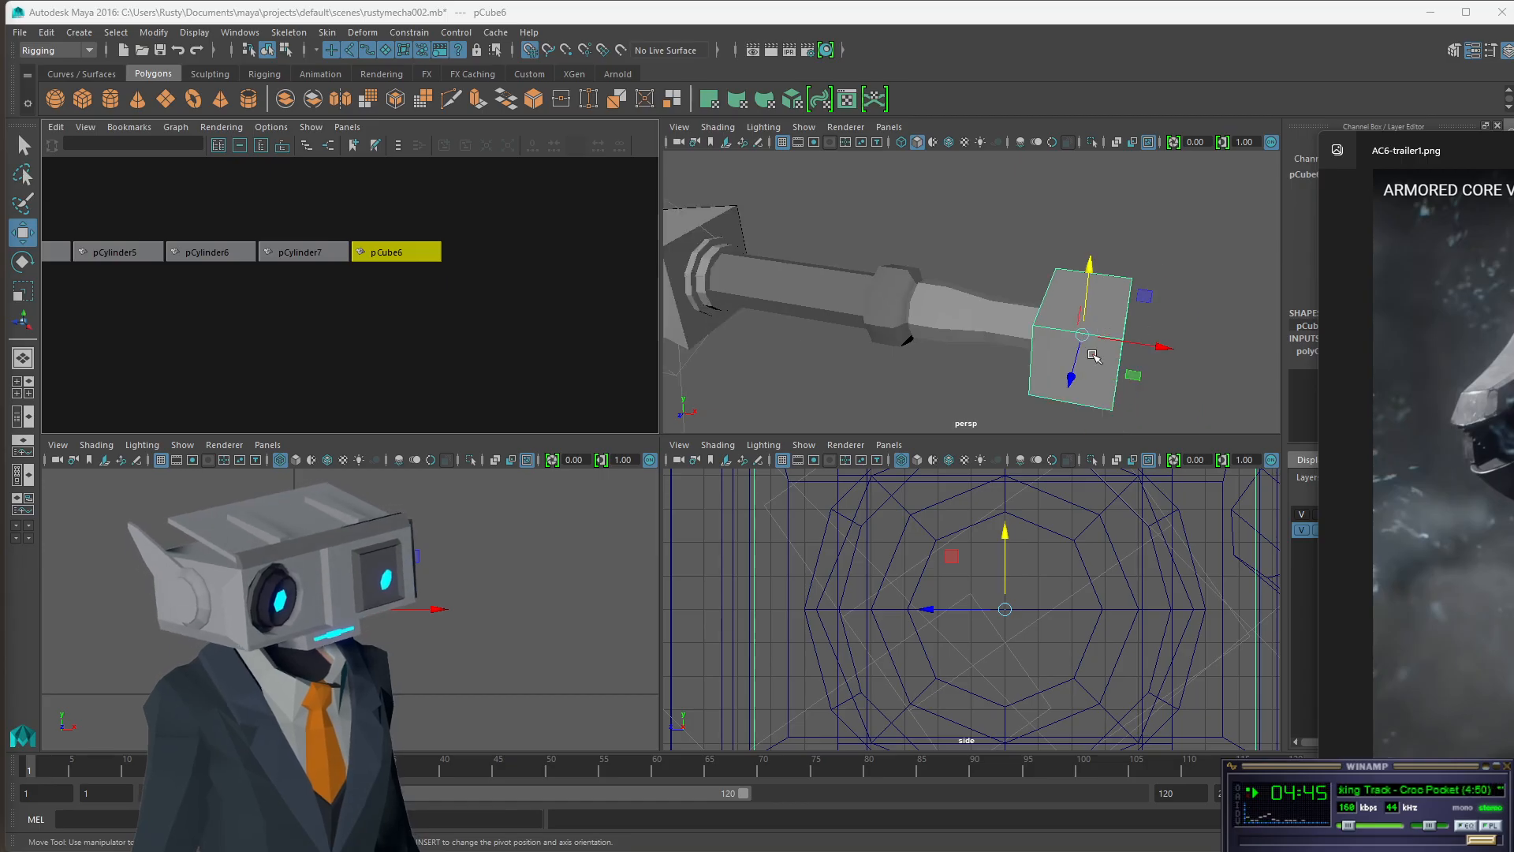
{"action": "left_click", "coordinate": [410, 631]}
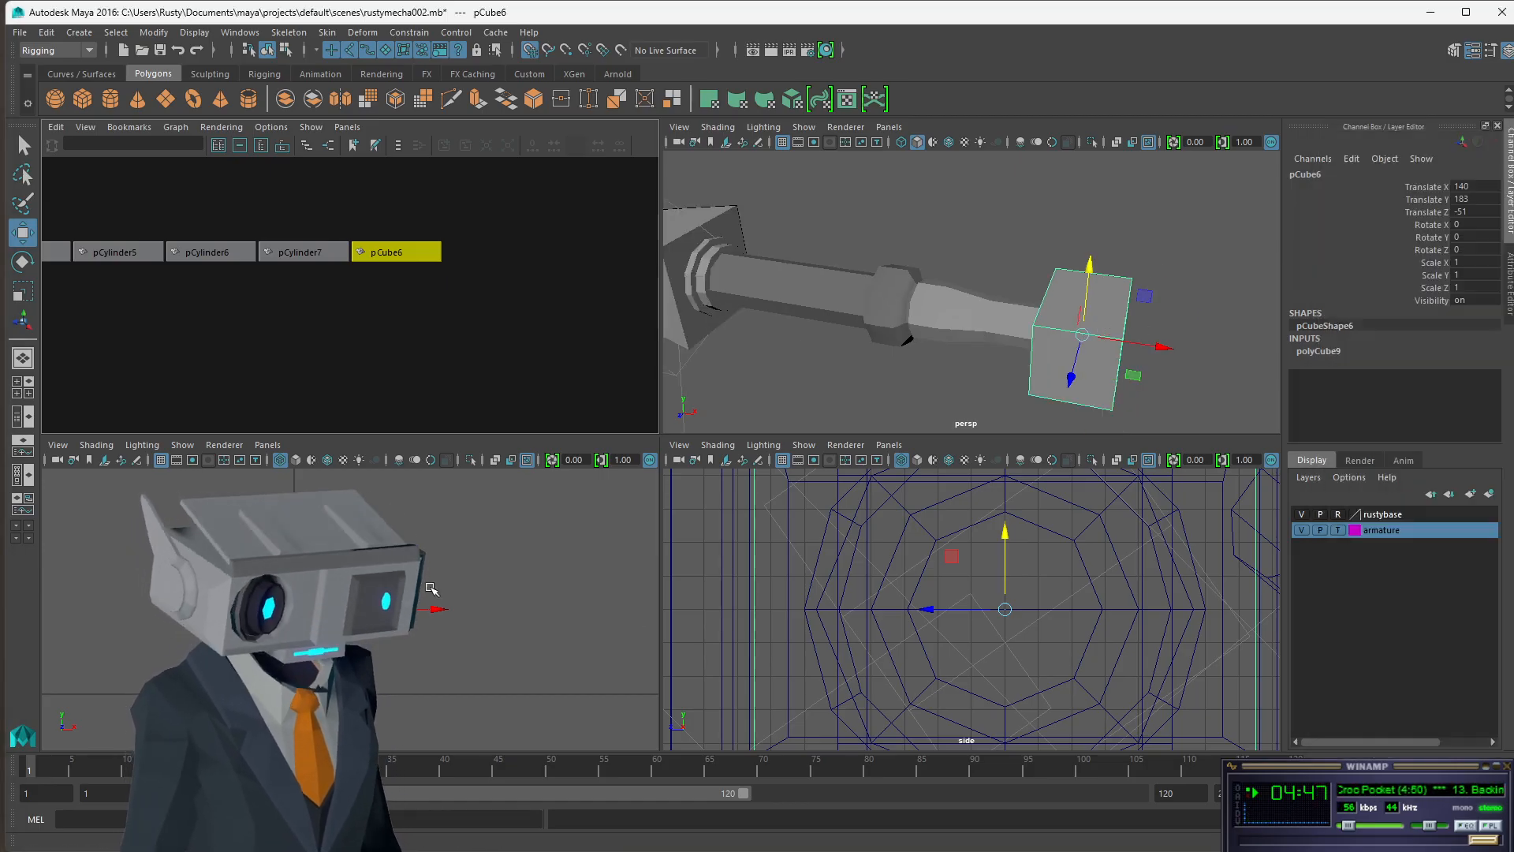
{"action": "scroll", "coordinate": [427, 570], "scroll_direction": "up", "scroll_amount": 3}
{"action": "scroll", "coordinate": [446, 549], "scroll_direction": "down", "scroll_amount": 4}
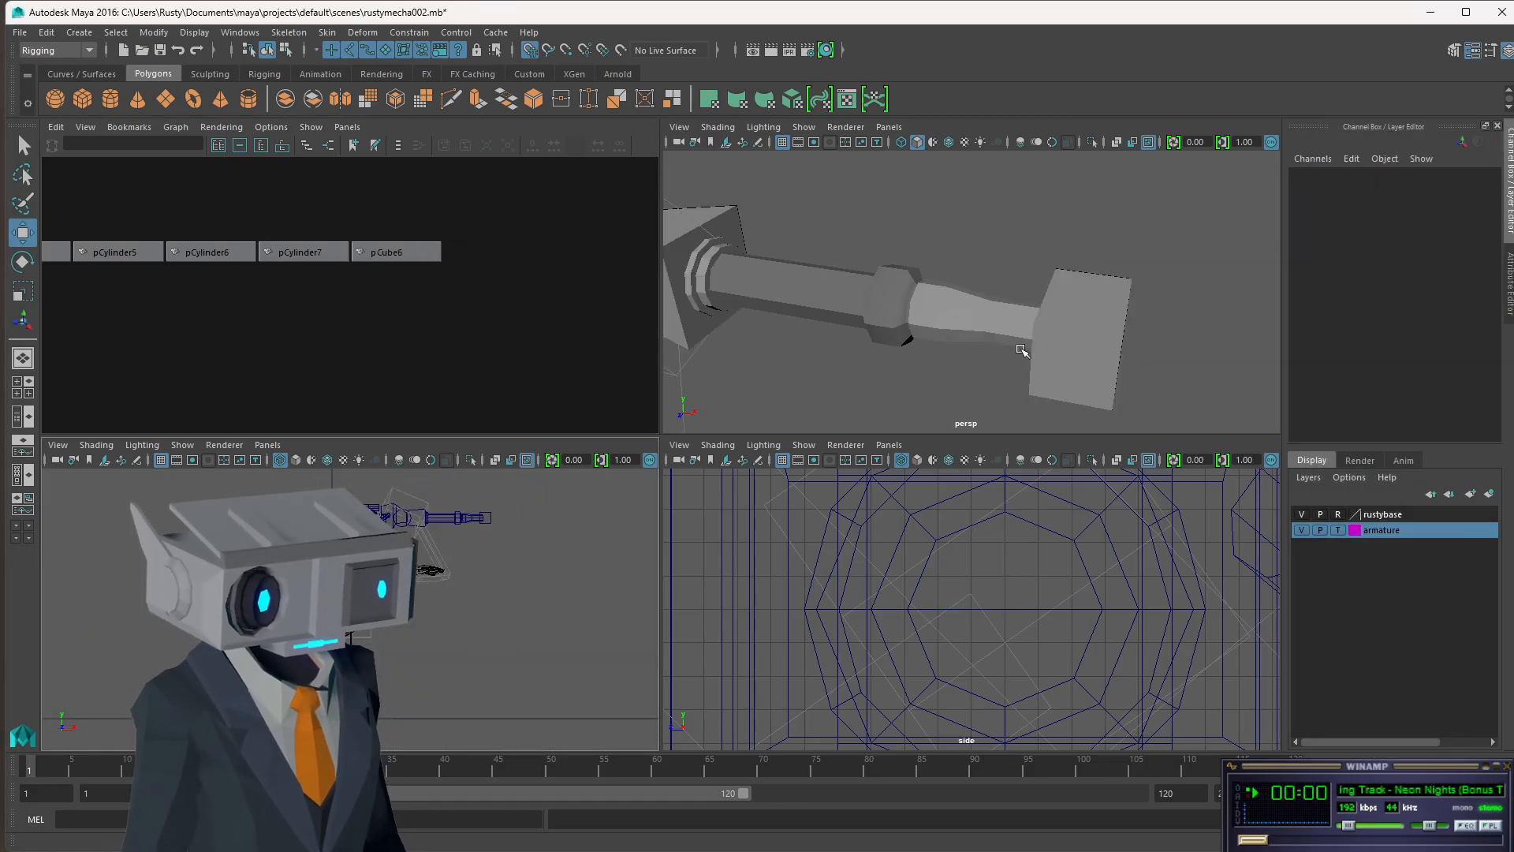
{"action": "left_click", "coordinate": [1066, 357]}
{"action": "key", "text": "f"}
{"action": "scroll", "coordinate": [456, 557], "scroll_direction": "down", "scroll_amount": 3}
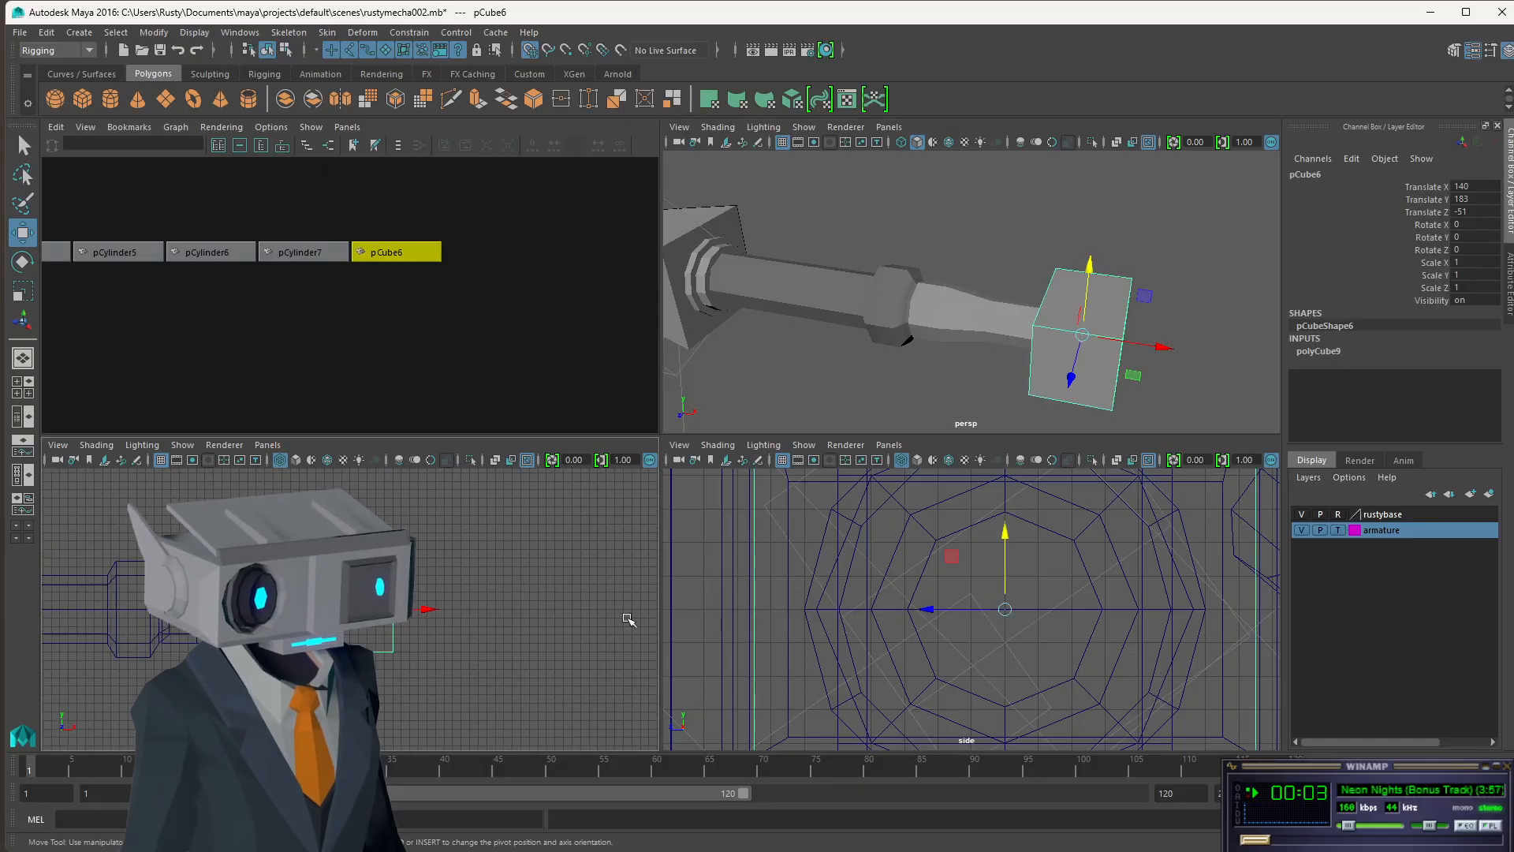
{"action": "scroll", "coordinate": [1081, 619], "scroll_direction": "down", "scroll_amount": 5}
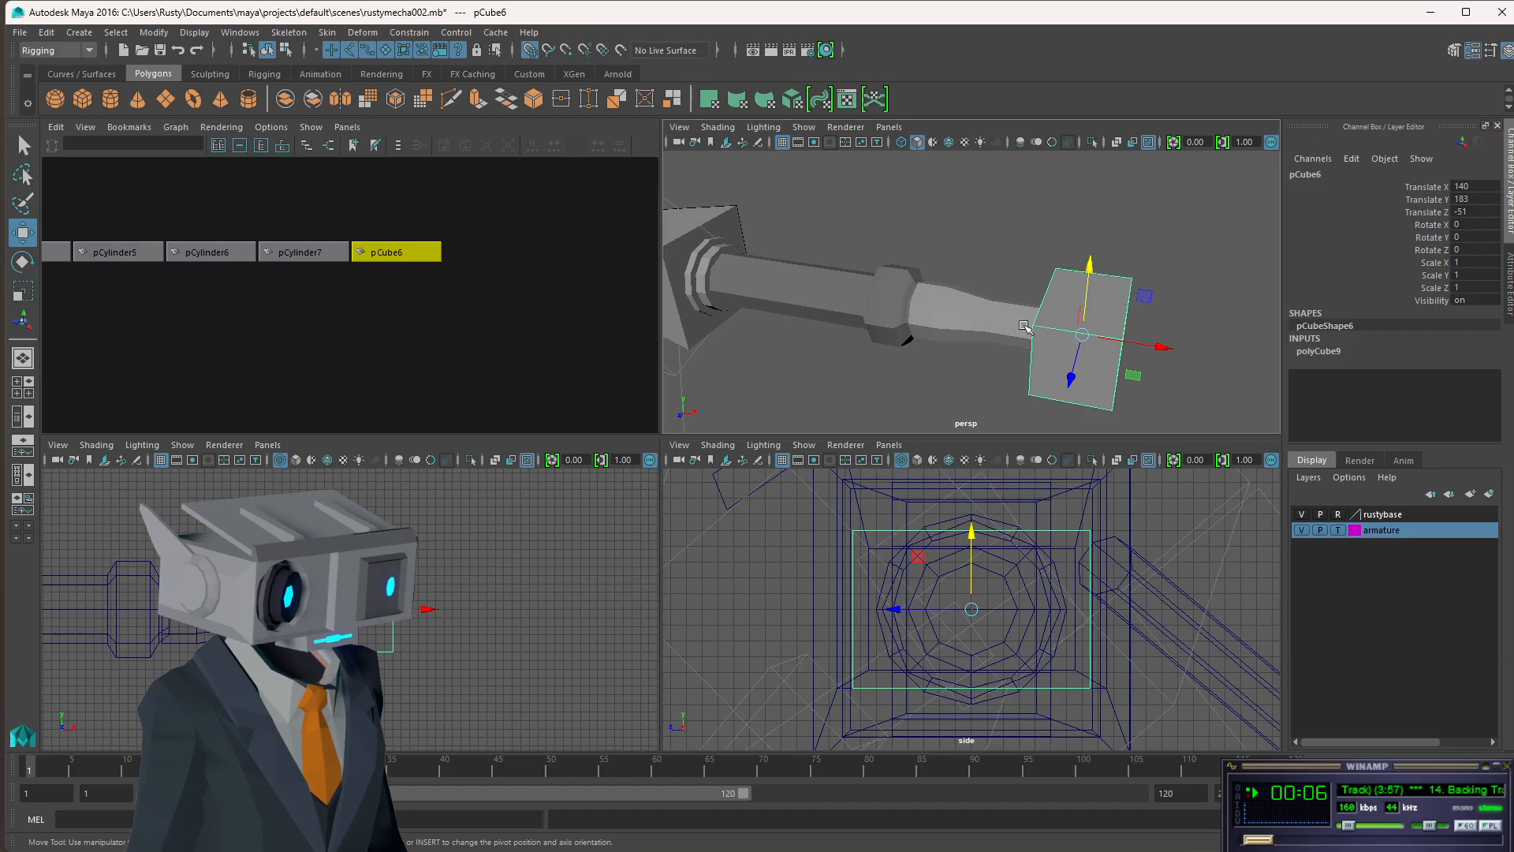
- Select the four vertices on the cube's arm-side end in component mode, and activate the Scale tool
{"action": "left_click_drag", "start_coordinate": [1054, 296], "coordinate": [1071, 314], "text": "alt"}
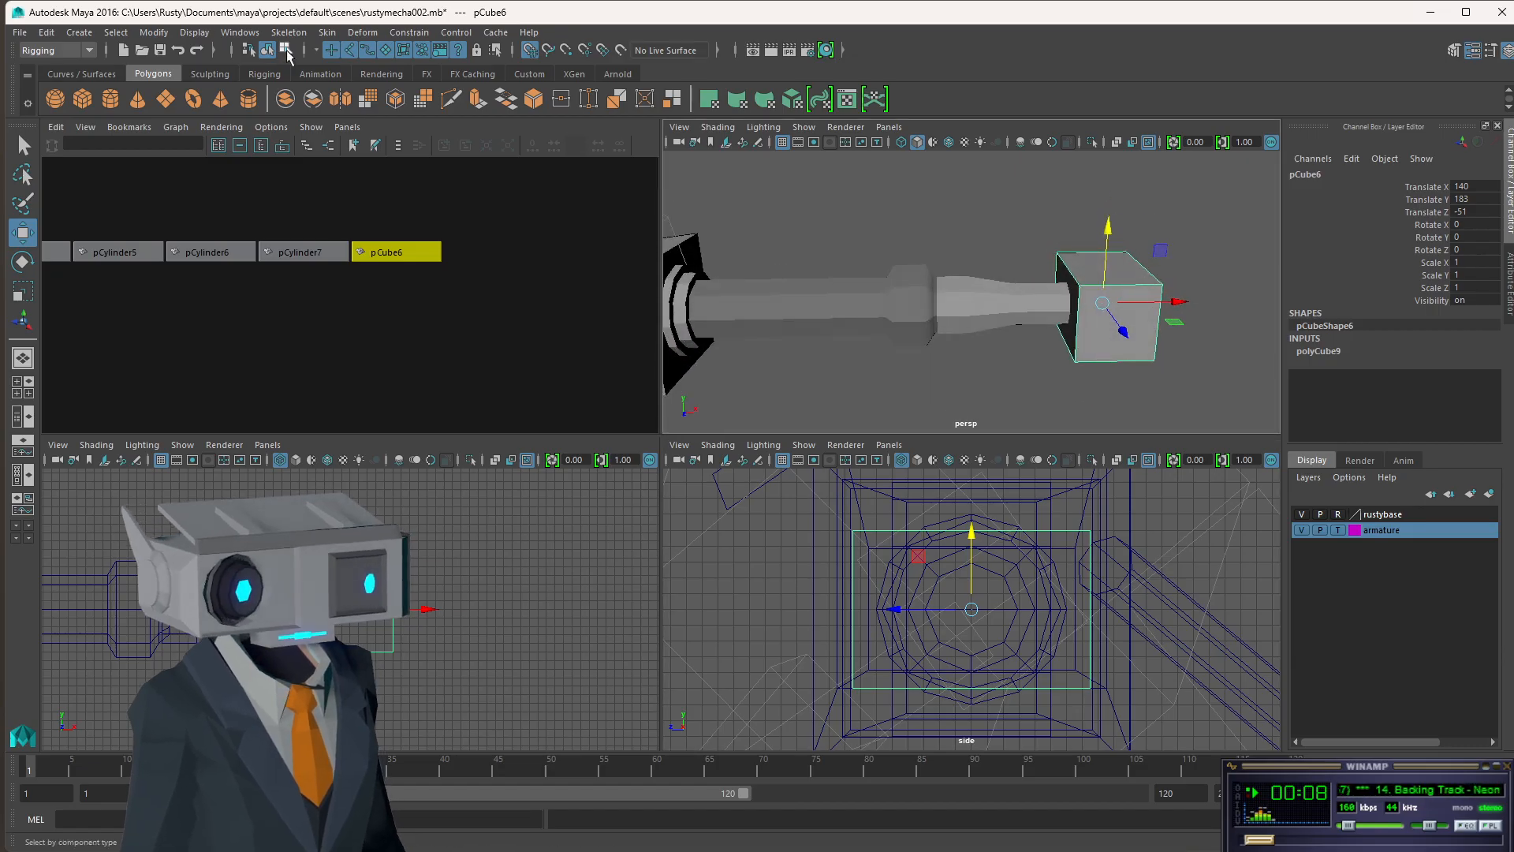
{"action": "left_click", "coordinate": [1015, 269]}
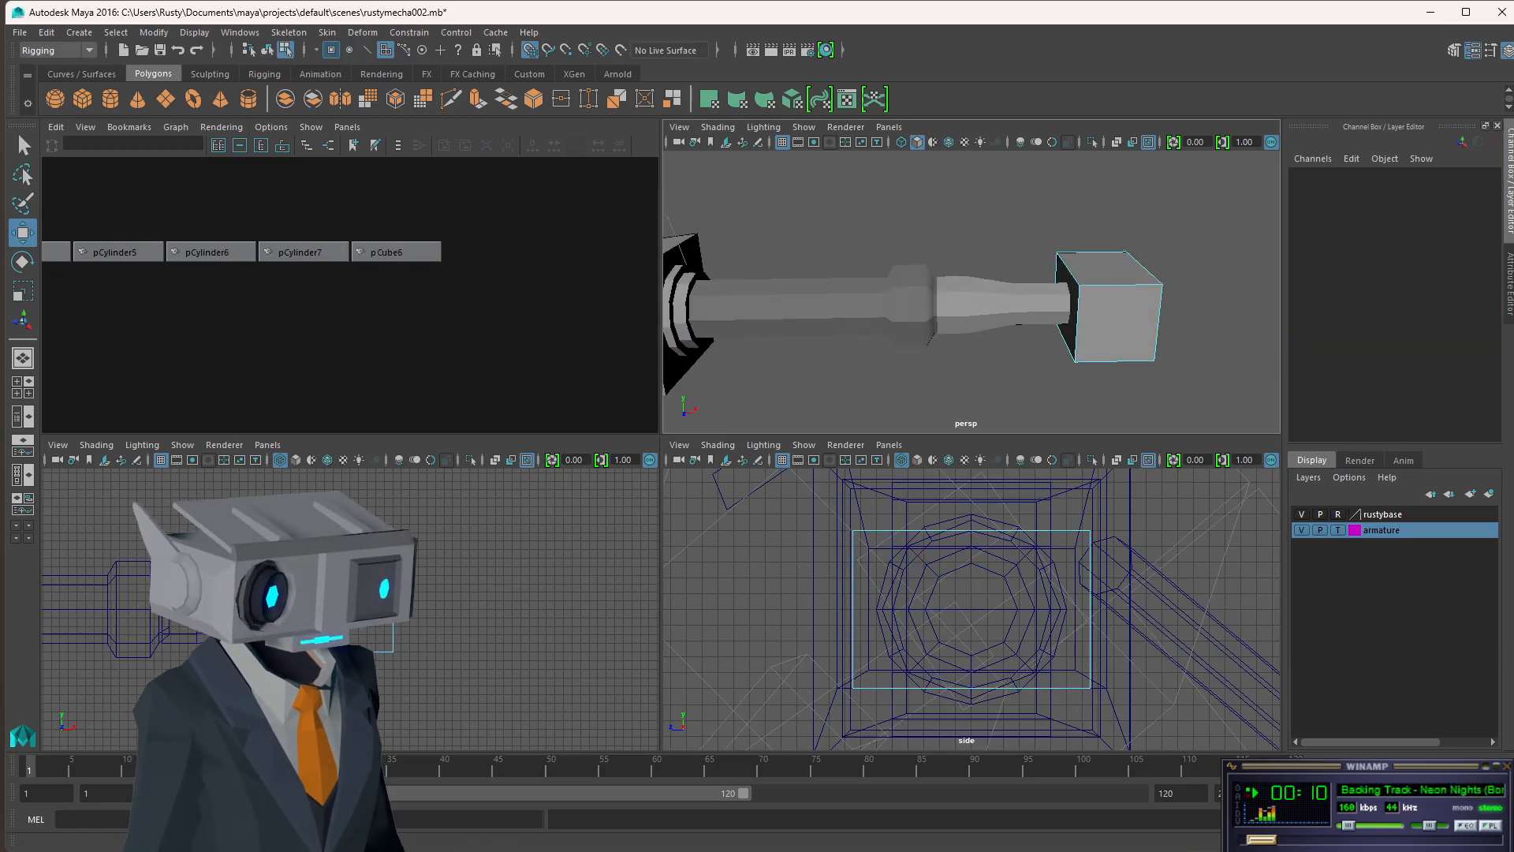
{"action": "left_click_drag", "start_coordinate": [286, 549], "coordinate": [365, 641]}
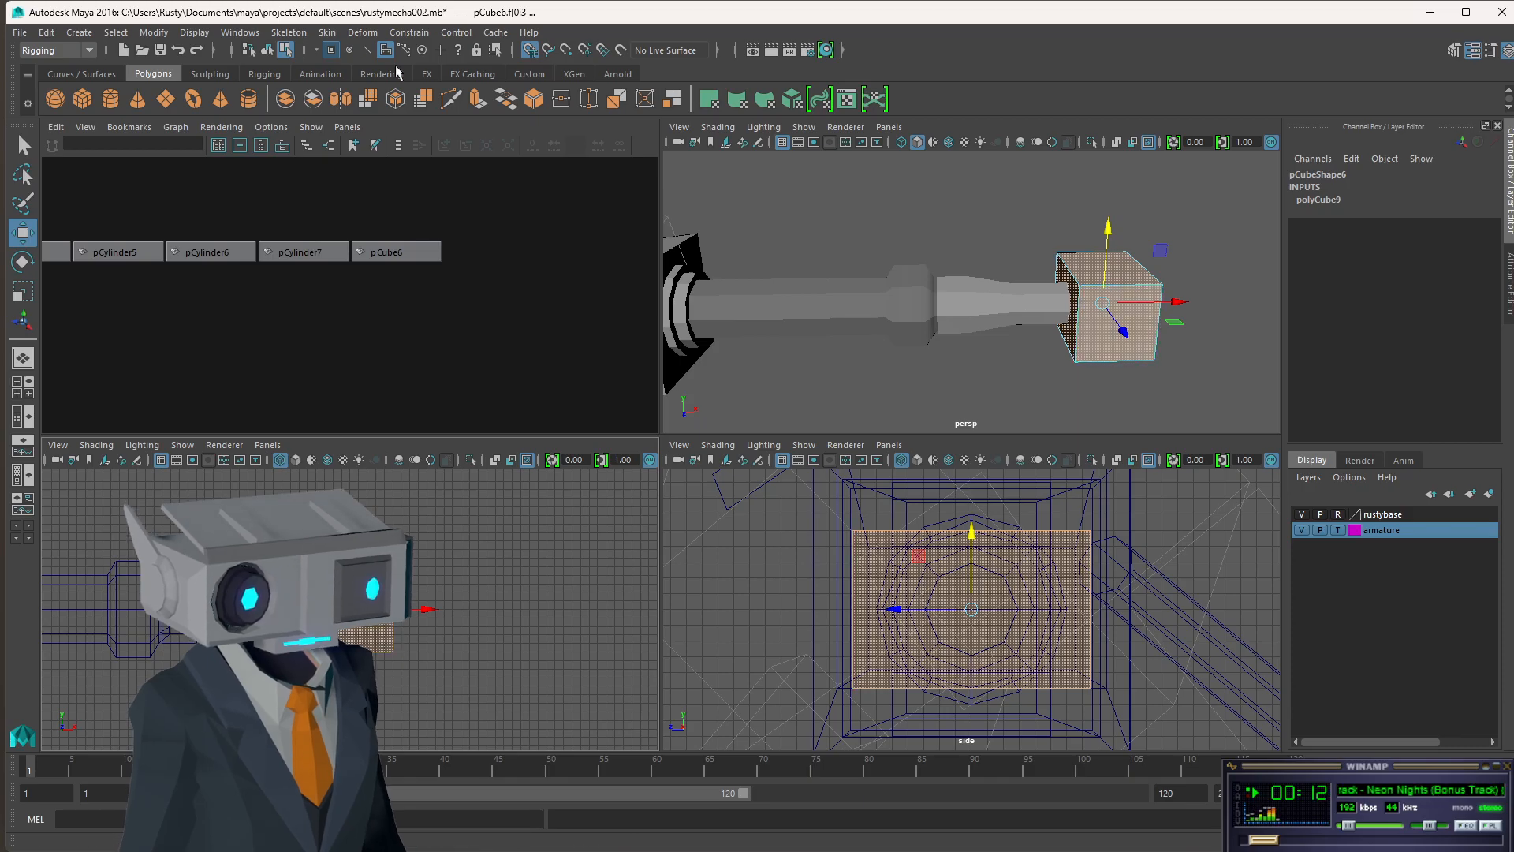
{"action": "left_click", "coordinate": [331, 51]}
{"action": "left_click", "coordinate": [331, 50]}
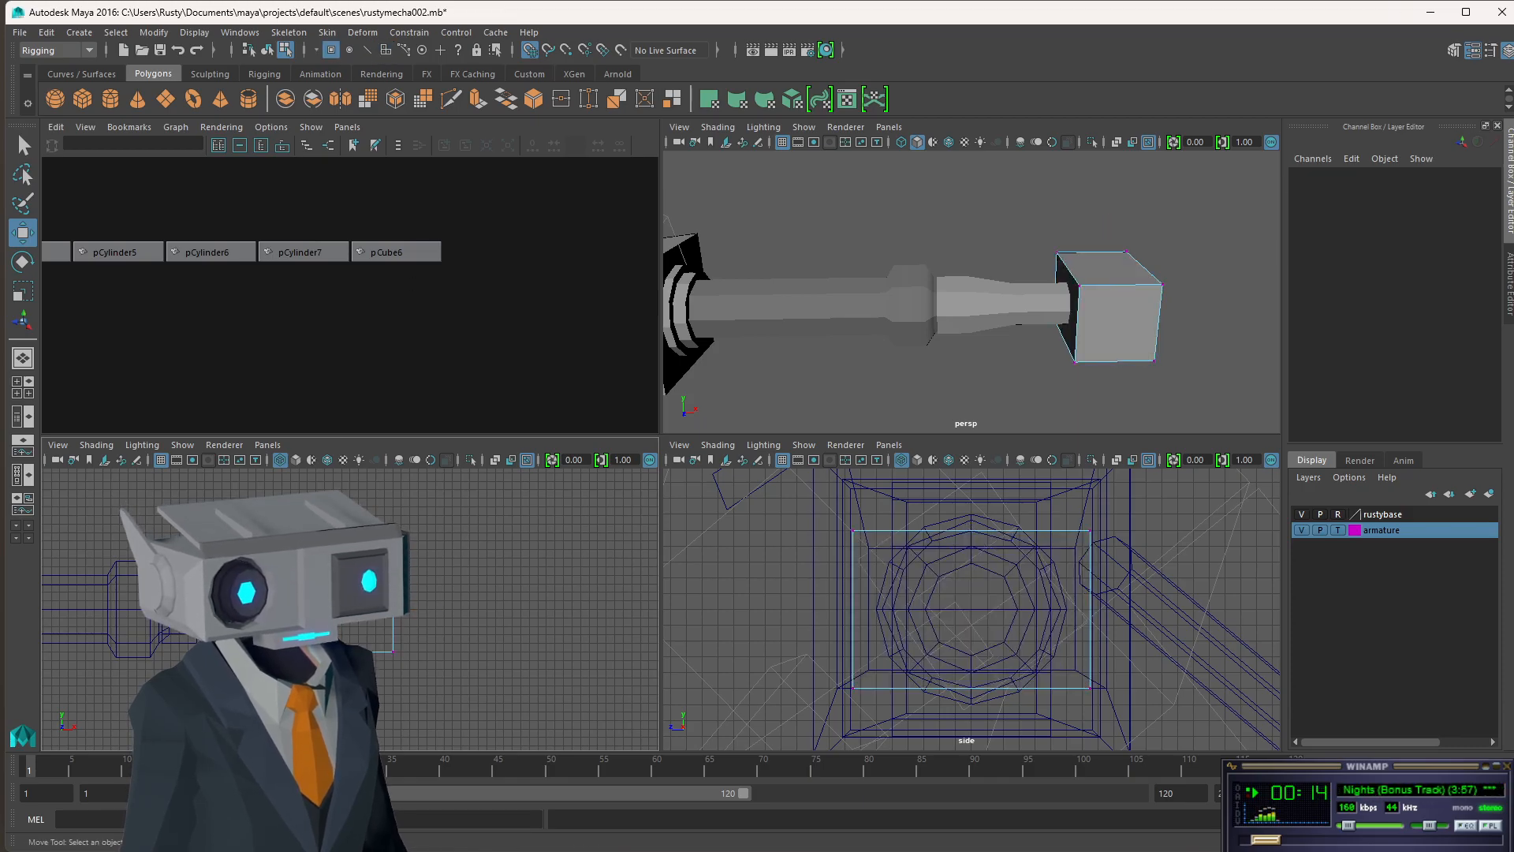
{"action": "left_click_drag", "start_coordinate": [276, 544], "coordinate": [333, 678]}
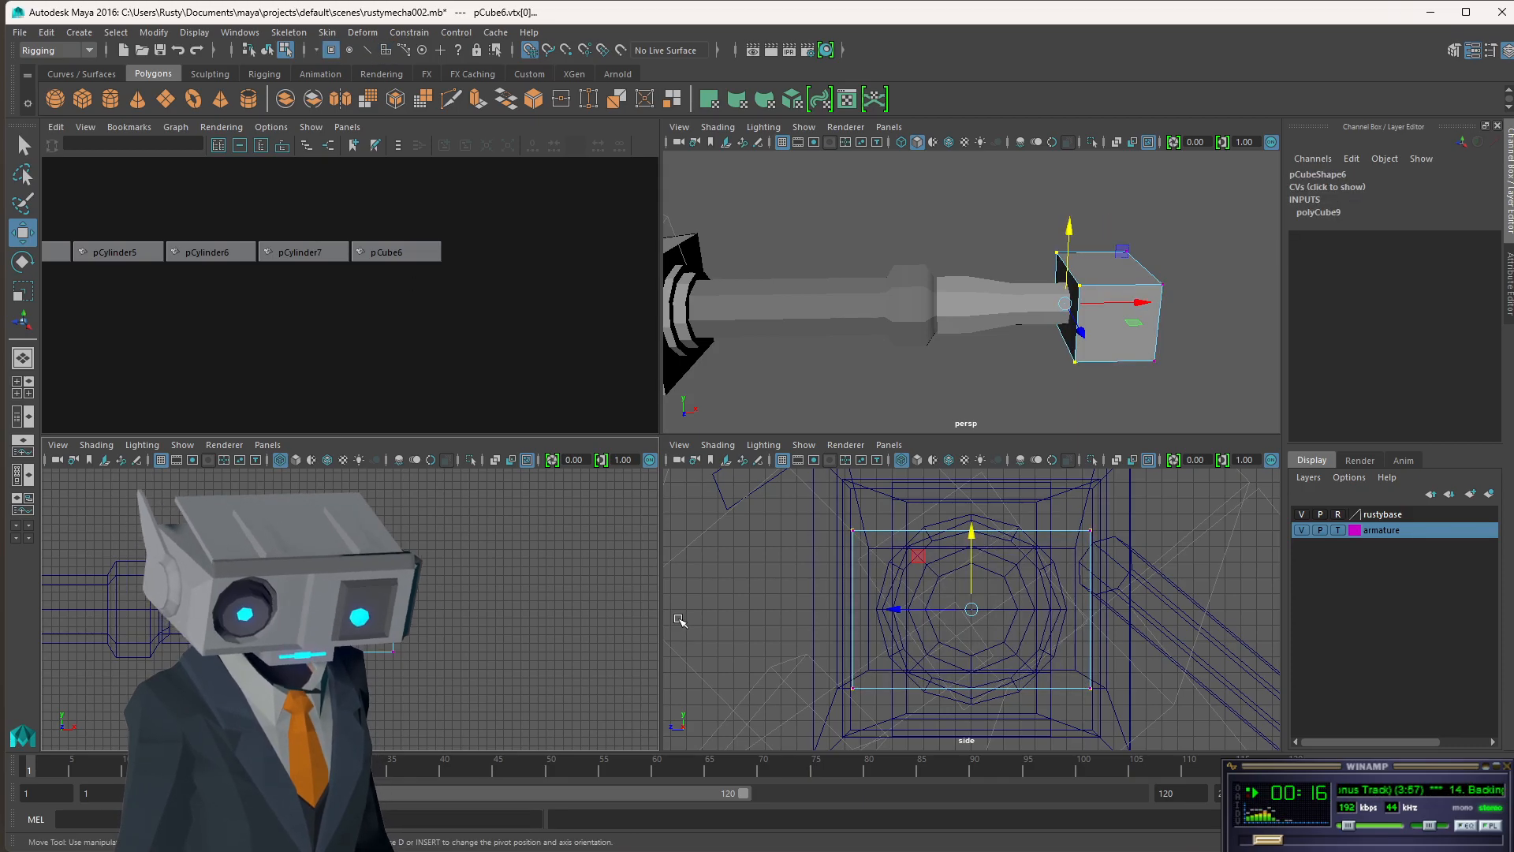
{"action": "key", "text": "r"}
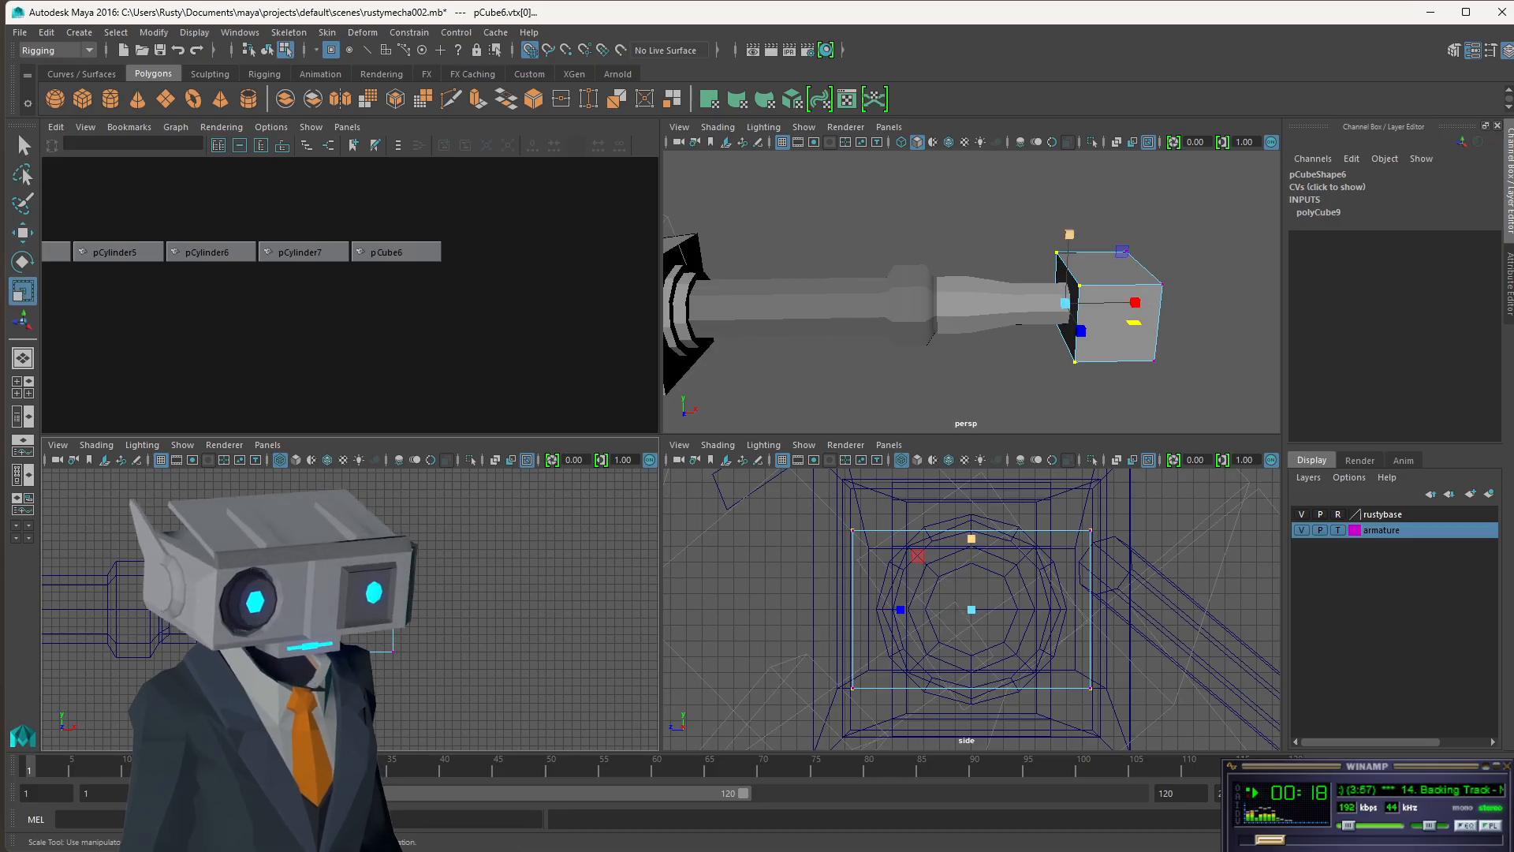
- Try tapering the cube by scaling its arm-side end down in height and depth, and its outer end down in height
{"action": "left_click_drag", "start_coordinate": [307, 539], "coordinate": [307, 560]}
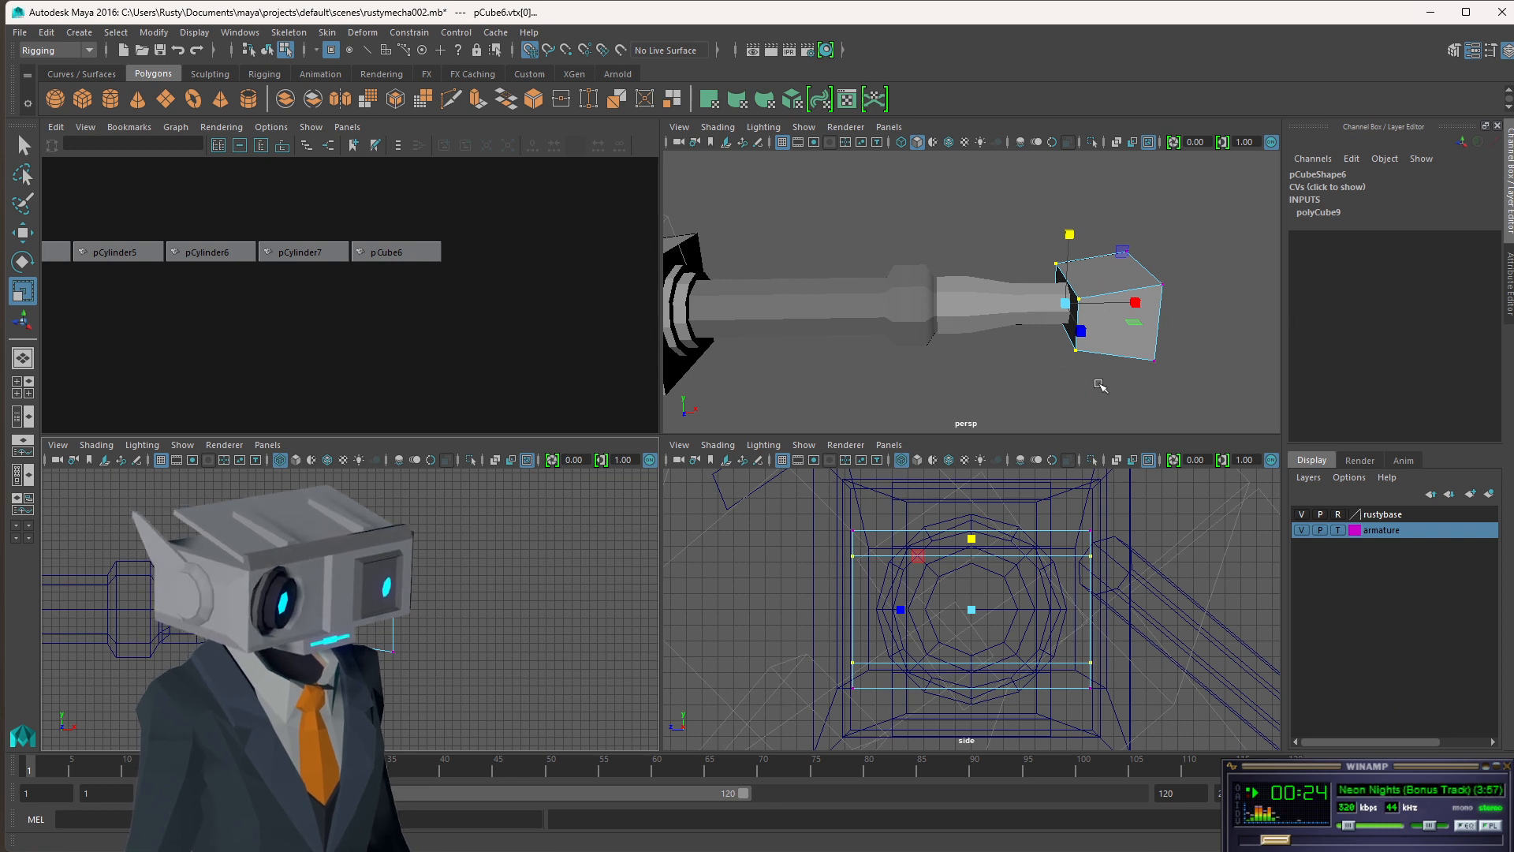
{"action": "left_click_drag", "start_coordinate": [897, 615], "coordinate": [939, 611]}
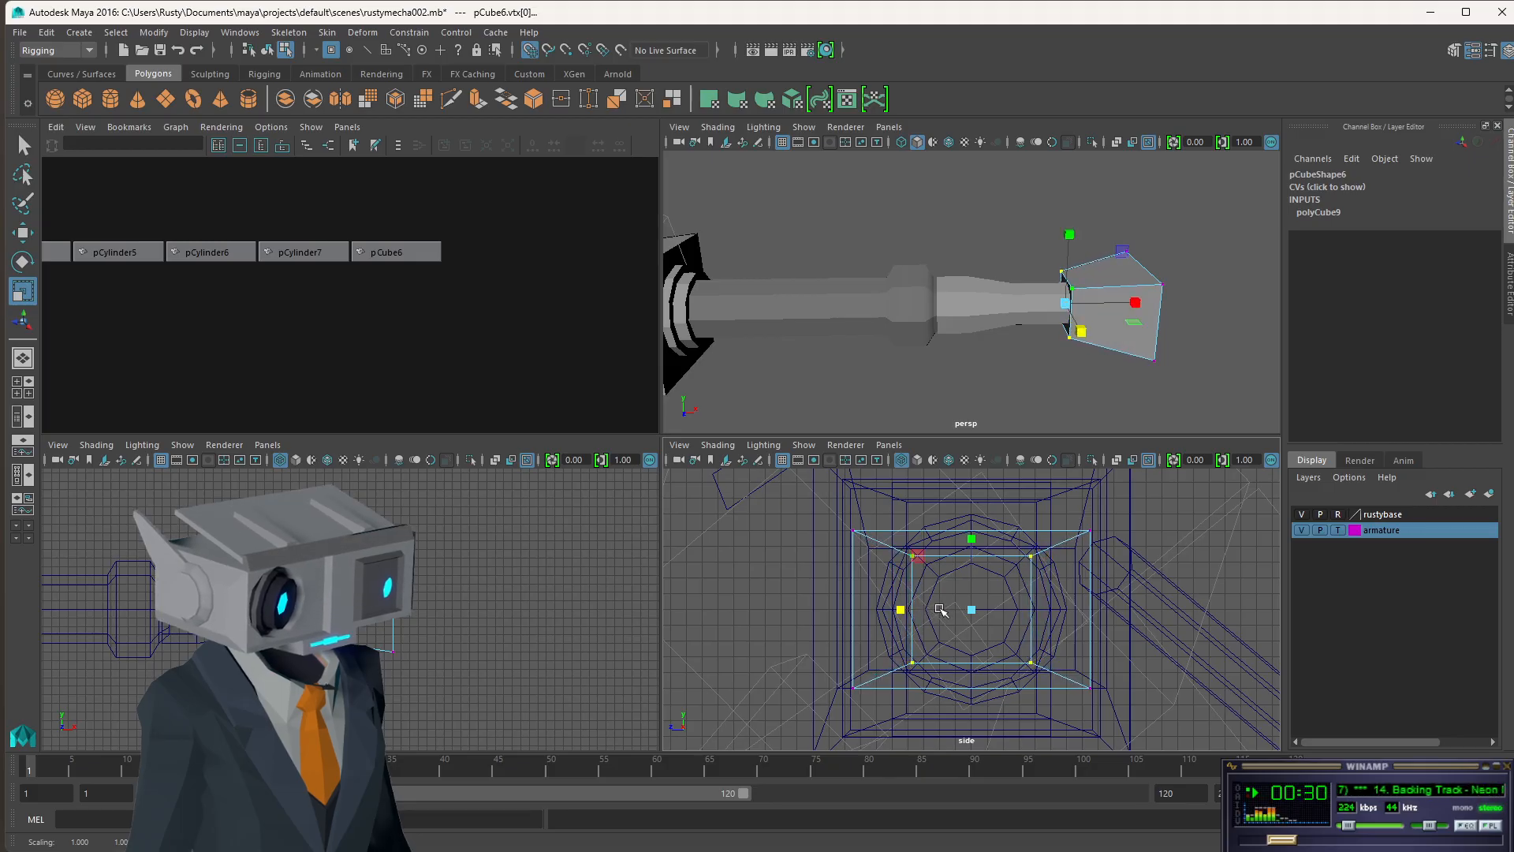
{"action": "left_click_drag", "start_coordinate": [1223, 281], "coordinate": [1115, 406], "text": "alt"}
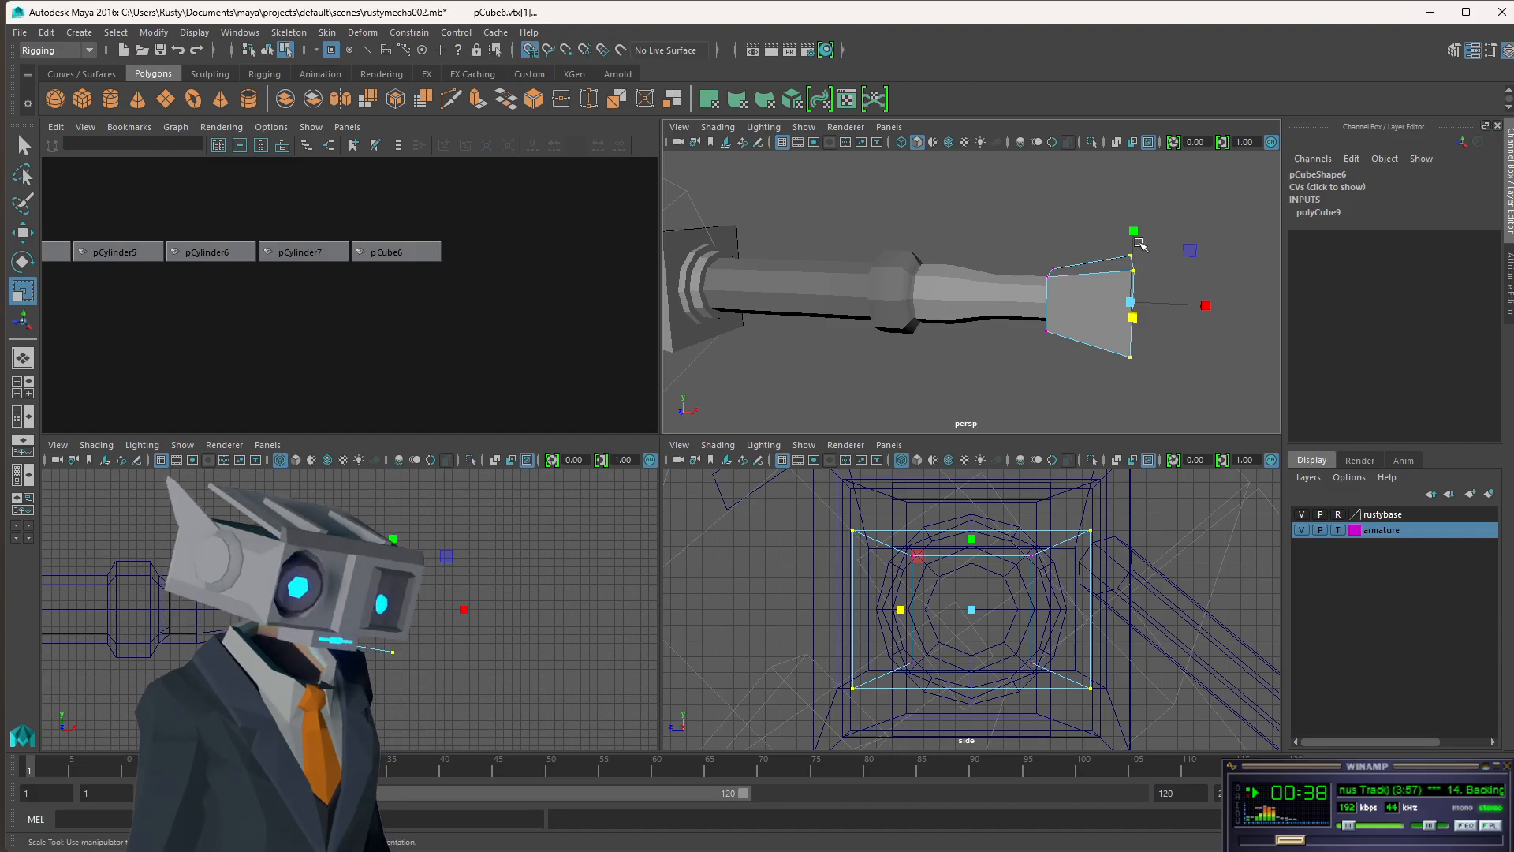
{"action": "left_click_drag", "start_coordinate": [1133, 236], "coordinate": [1133, 247]}
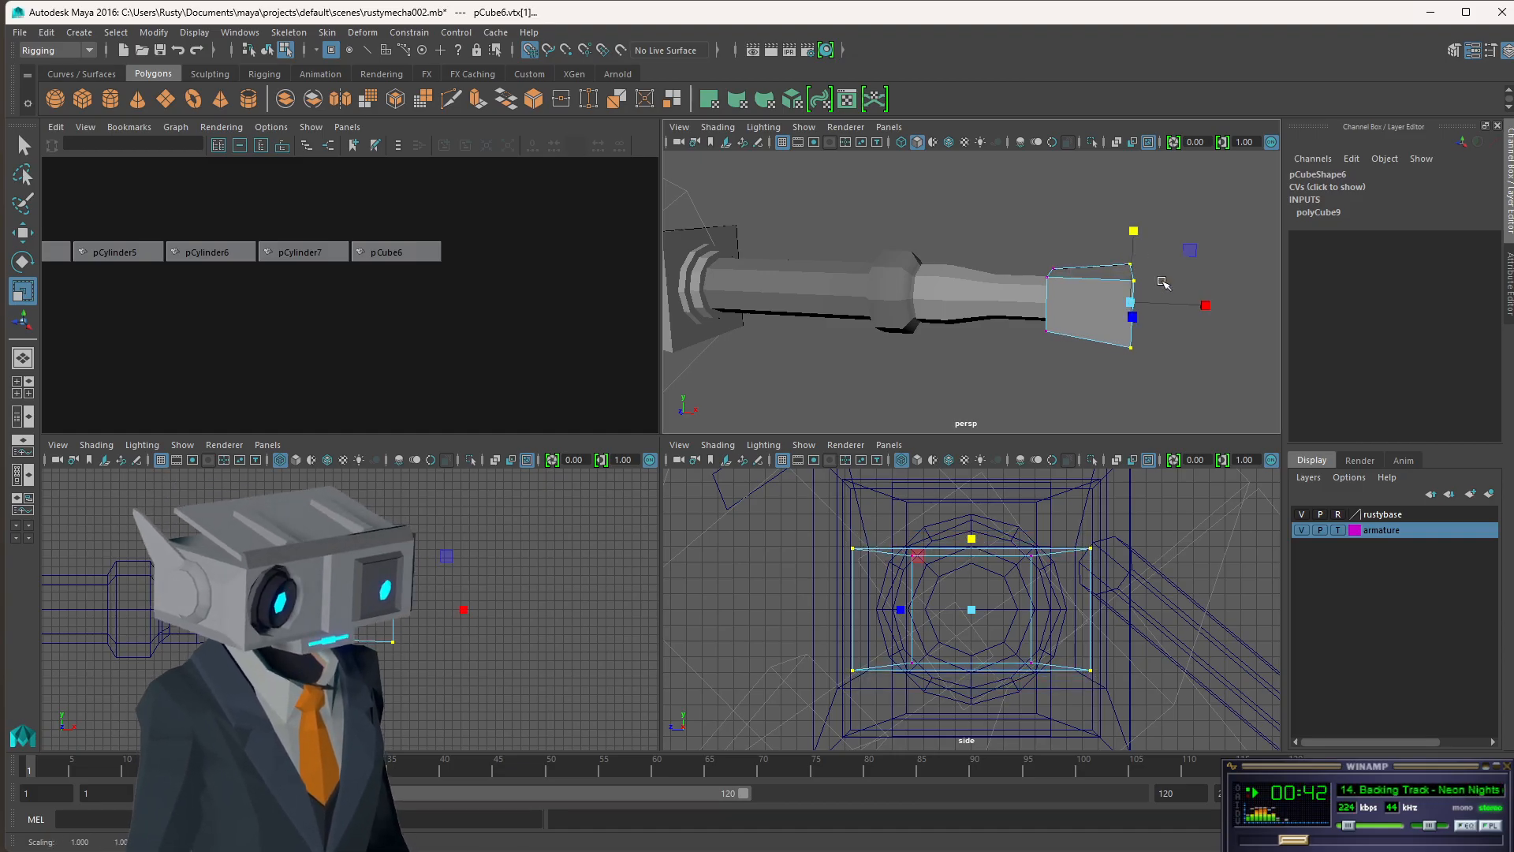
- Undo the scaling of both cube ends, returning to the arm-side vertex selection
{"action": "key", "text": "ctrl+z"}
{"action": "key", "text": "ctrl+z"}
{"action": "key", "text": "ctrl+z"}
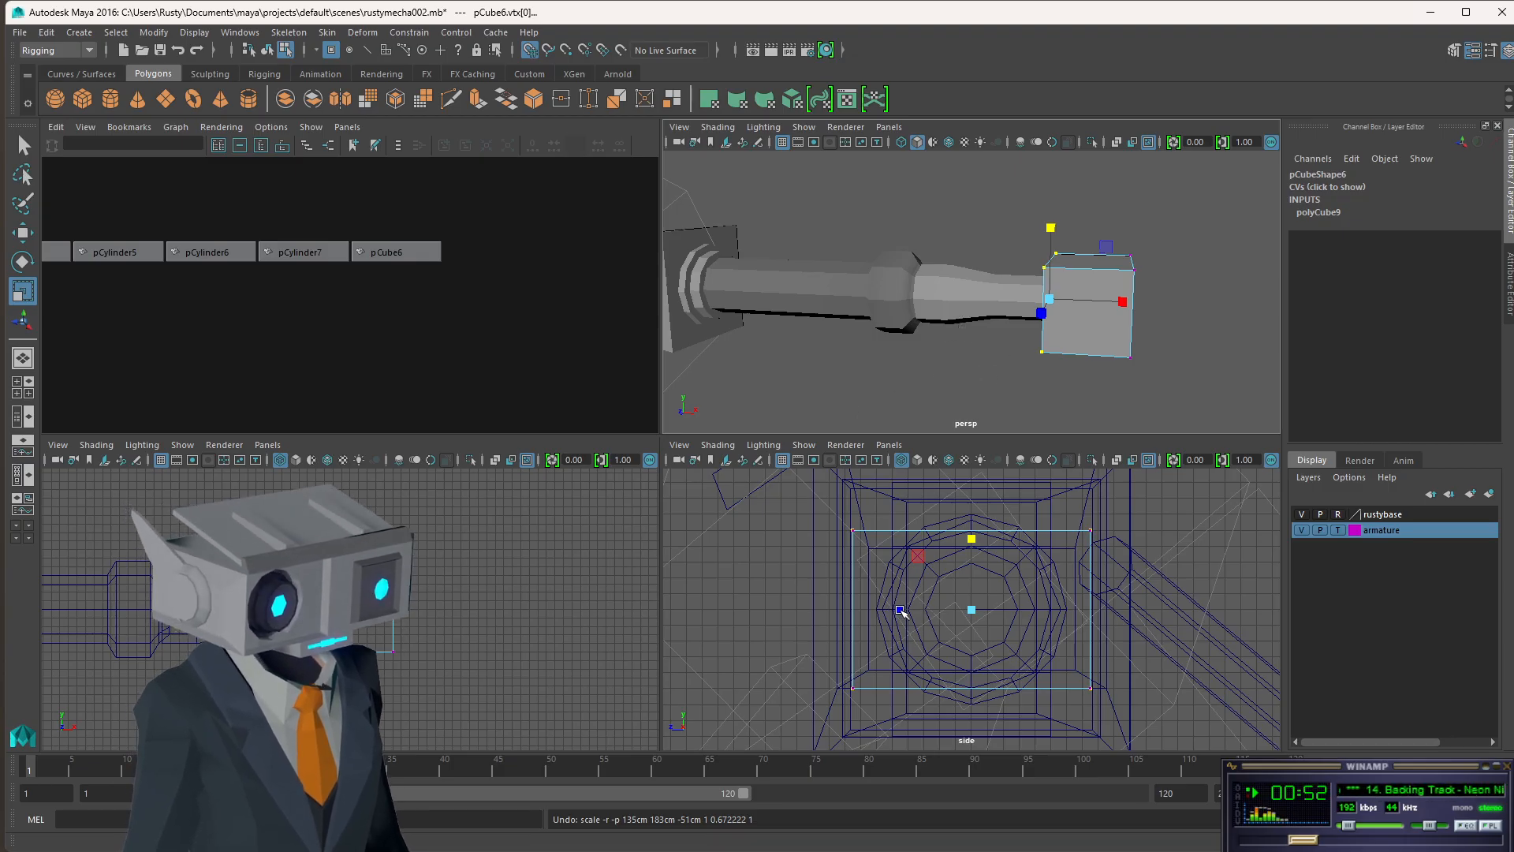
- Scale the cube's arm-side vertices along Z to a little under half their spread, keeping that end's full height
{"action": "left_click_drag", "start_coordinate": [900, 610], "coordinate": [937, 613]}
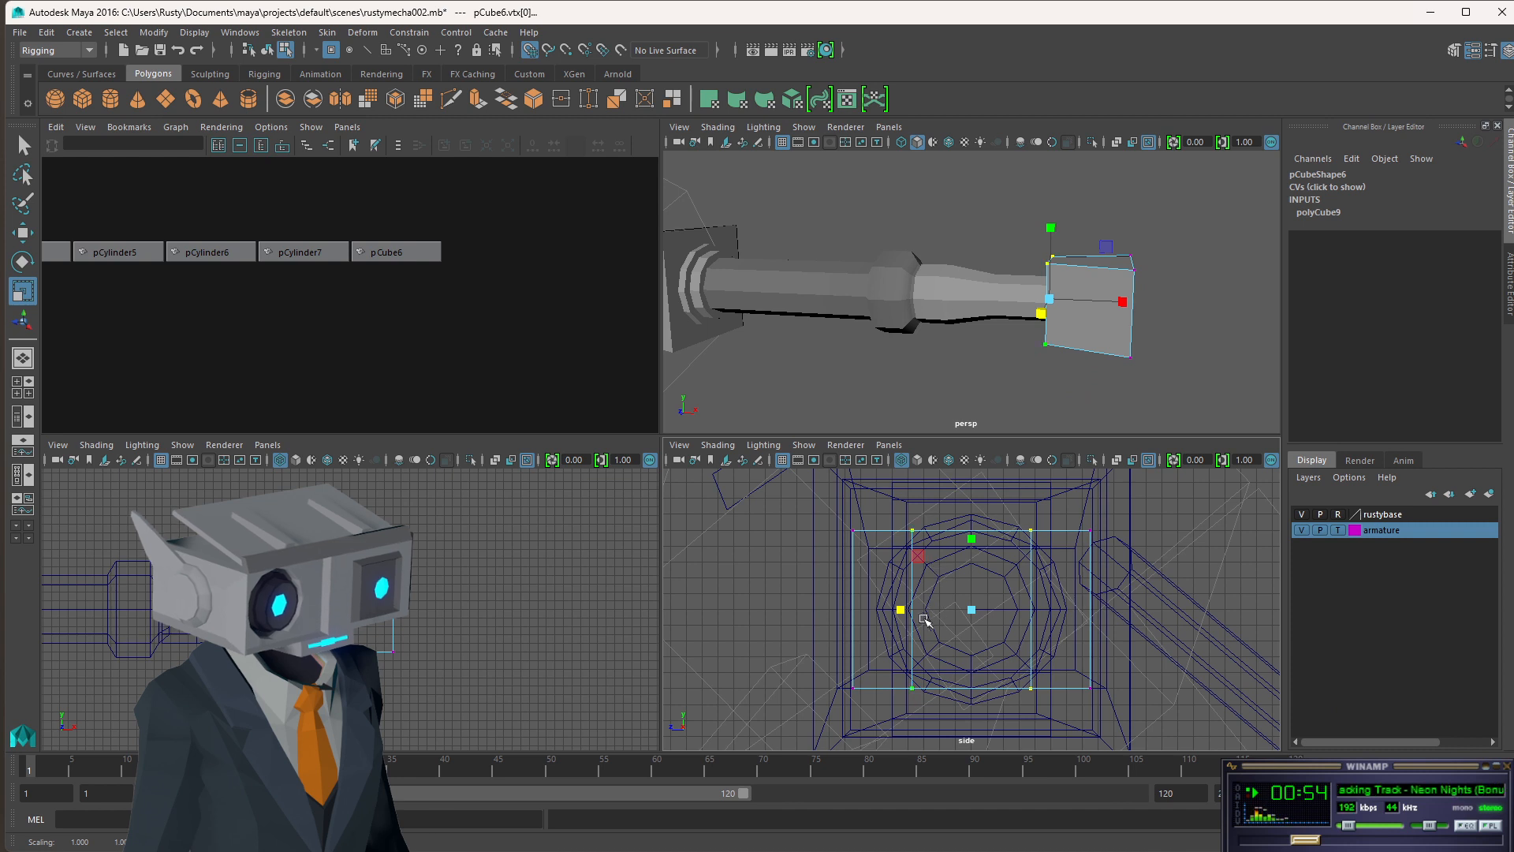
{"action": "left_click_drag", "start_coordinate": [905, 615], "coordinate": [885, 611]}
{"action": "left_click_drag", "start_coordinate": [1039, 252], "coordinate": [1105, 289], "text": "alt"}
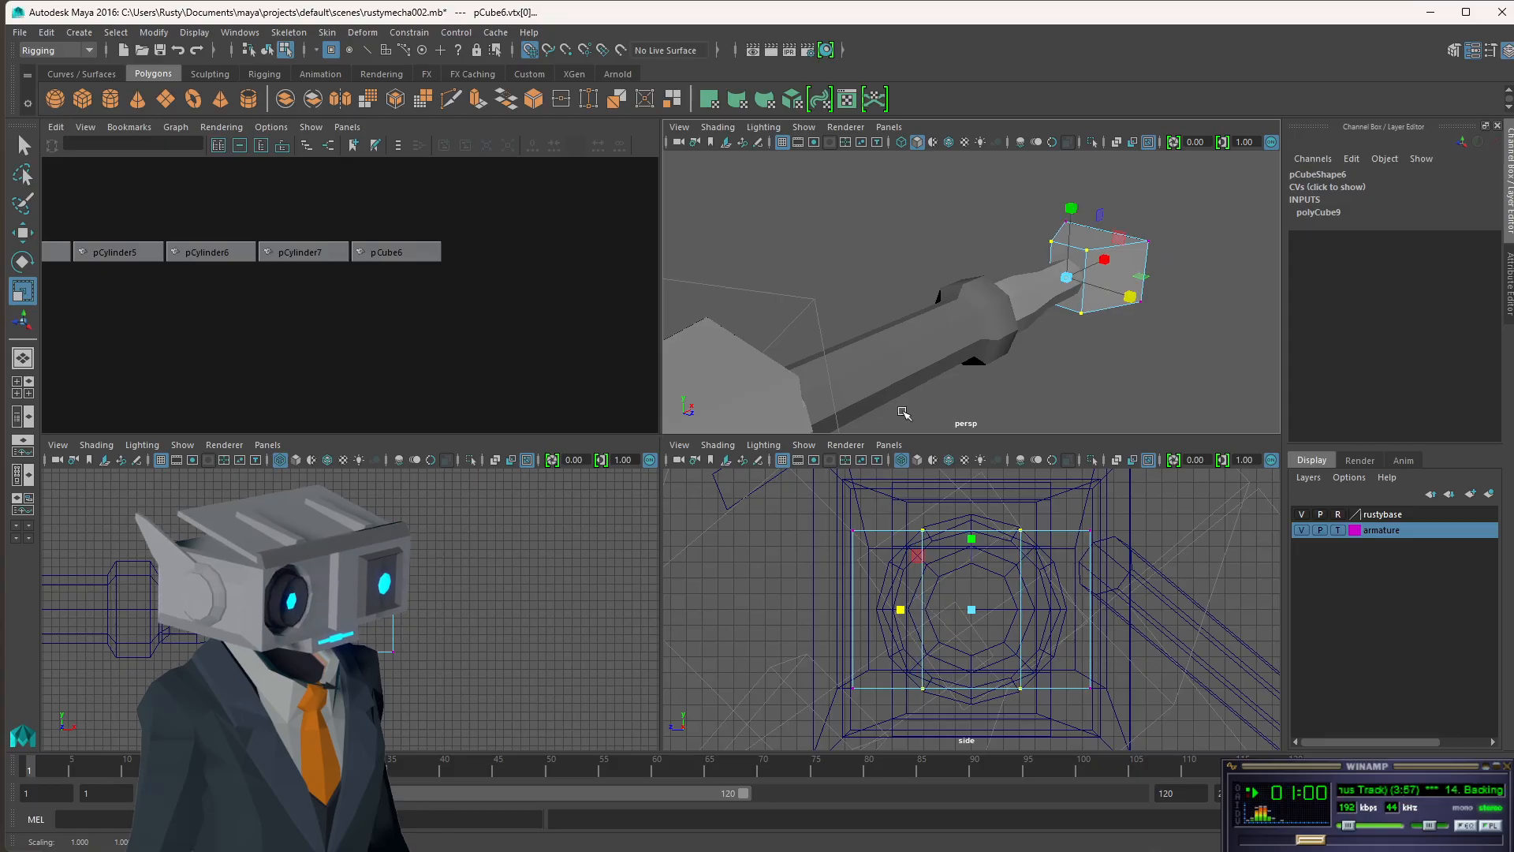
- Select all the cube's vertices, scale their height down to about two thirds, and enlarge the whole shape uniformly about 1.4 times
{"action": "left_click_drag", "start_coordinate": [1131, 493], "coordinate": [804, 722]}
{"action": "left_click_drag", "start_coordinate": [961, 546], "coordinate": [976, 565]}
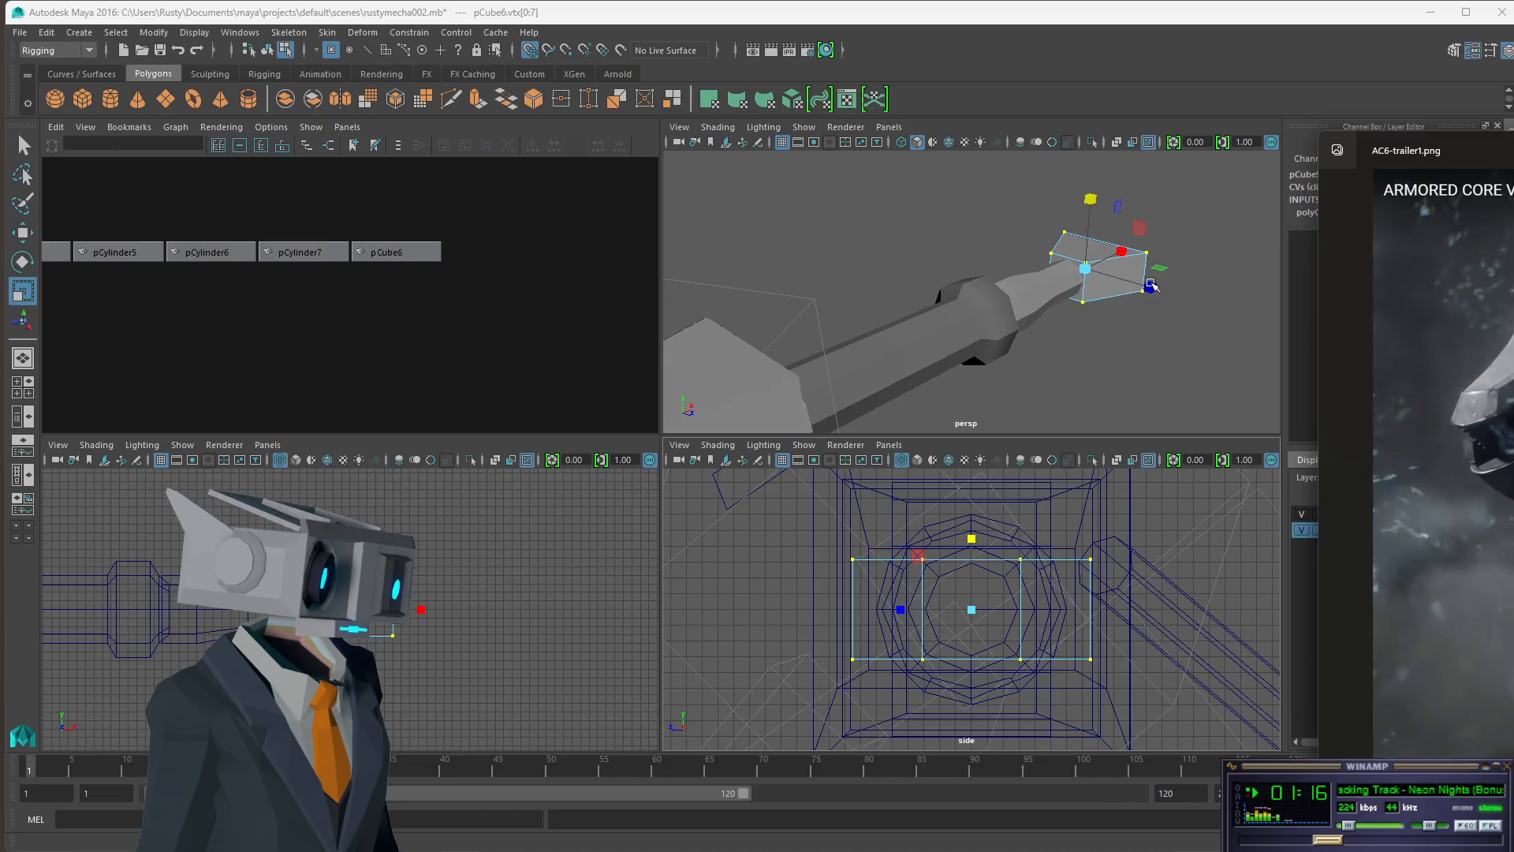
{"action": "scroll", "coordinate": [1151, 284], "scroll_direction": "down", "scroll_amount": 5}
{"action": "scroll", "coordinate": [1151, 284], "scroll_direction": "up", "scroll_amount": 5}
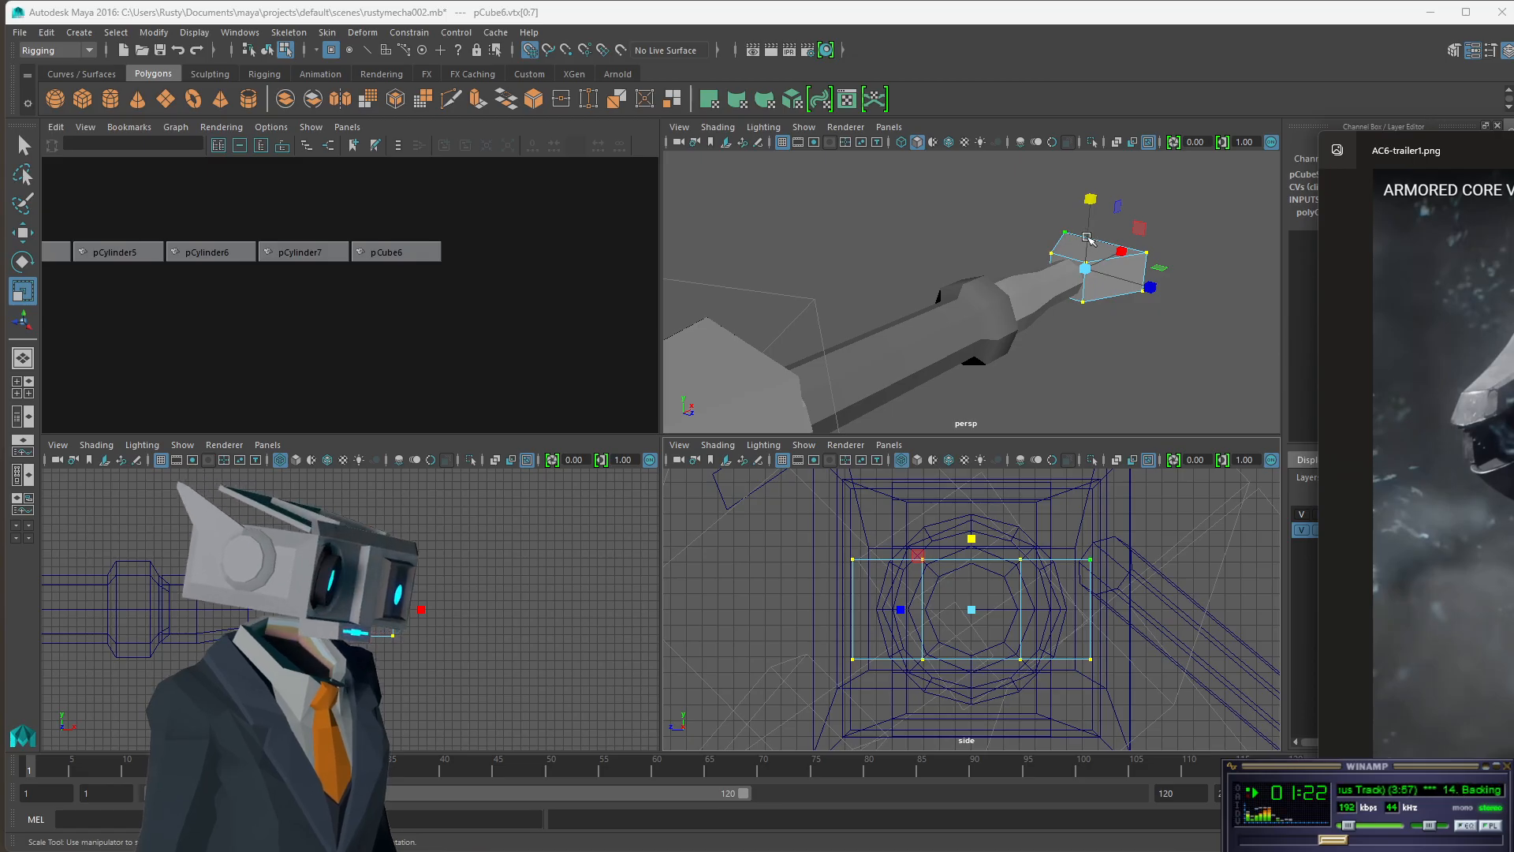
{"action": "left_click_drag", "start_coordinate": [468, 526], "coordinate": [367, 667]}
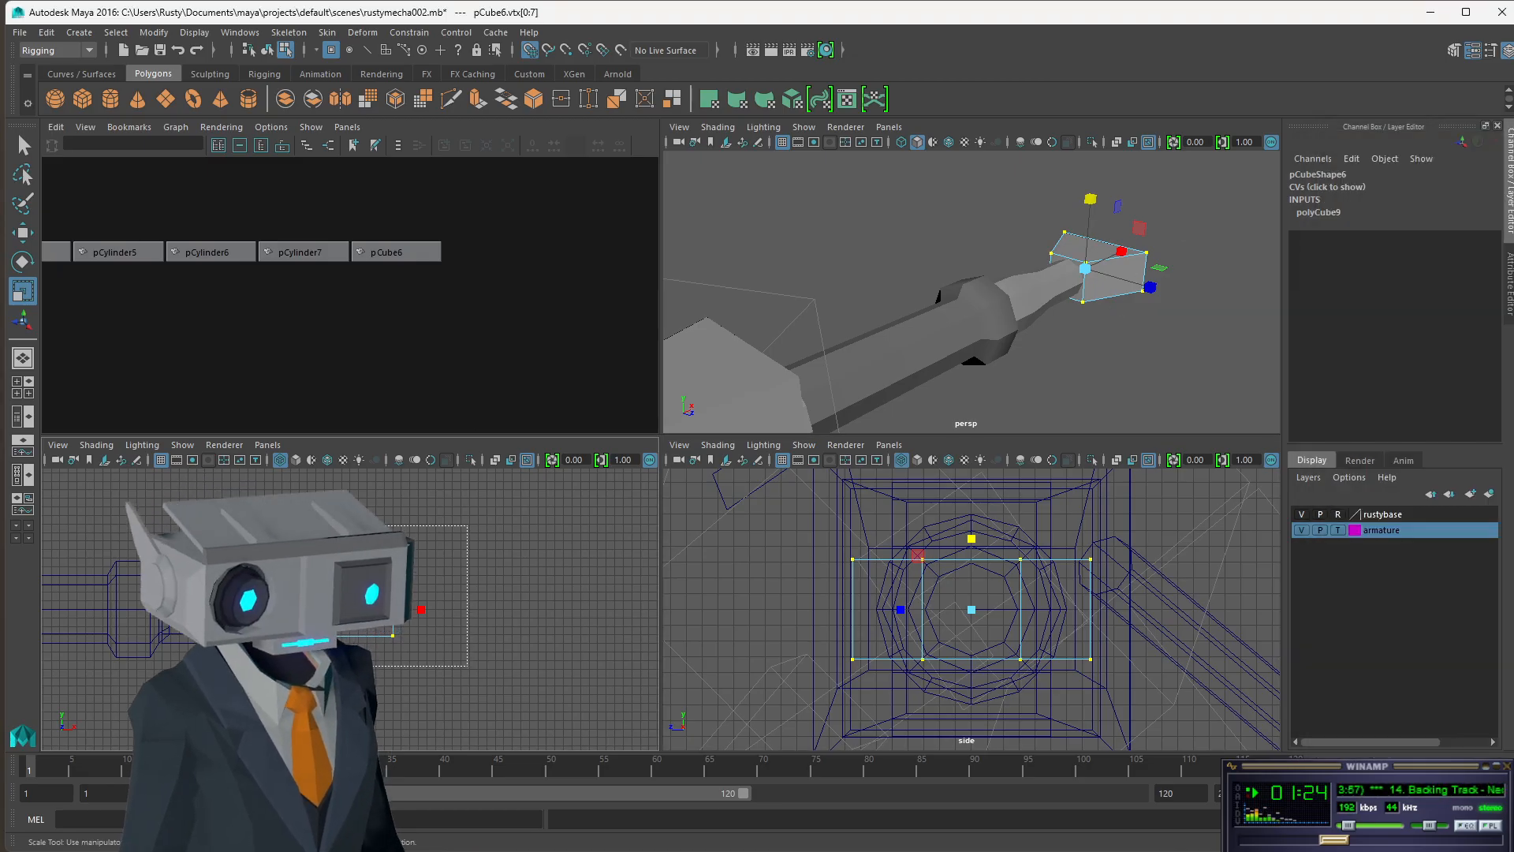
{"action": "left_click_drag", "start_coordinate": [1086, 269], "coordinate": [1113, 259]}
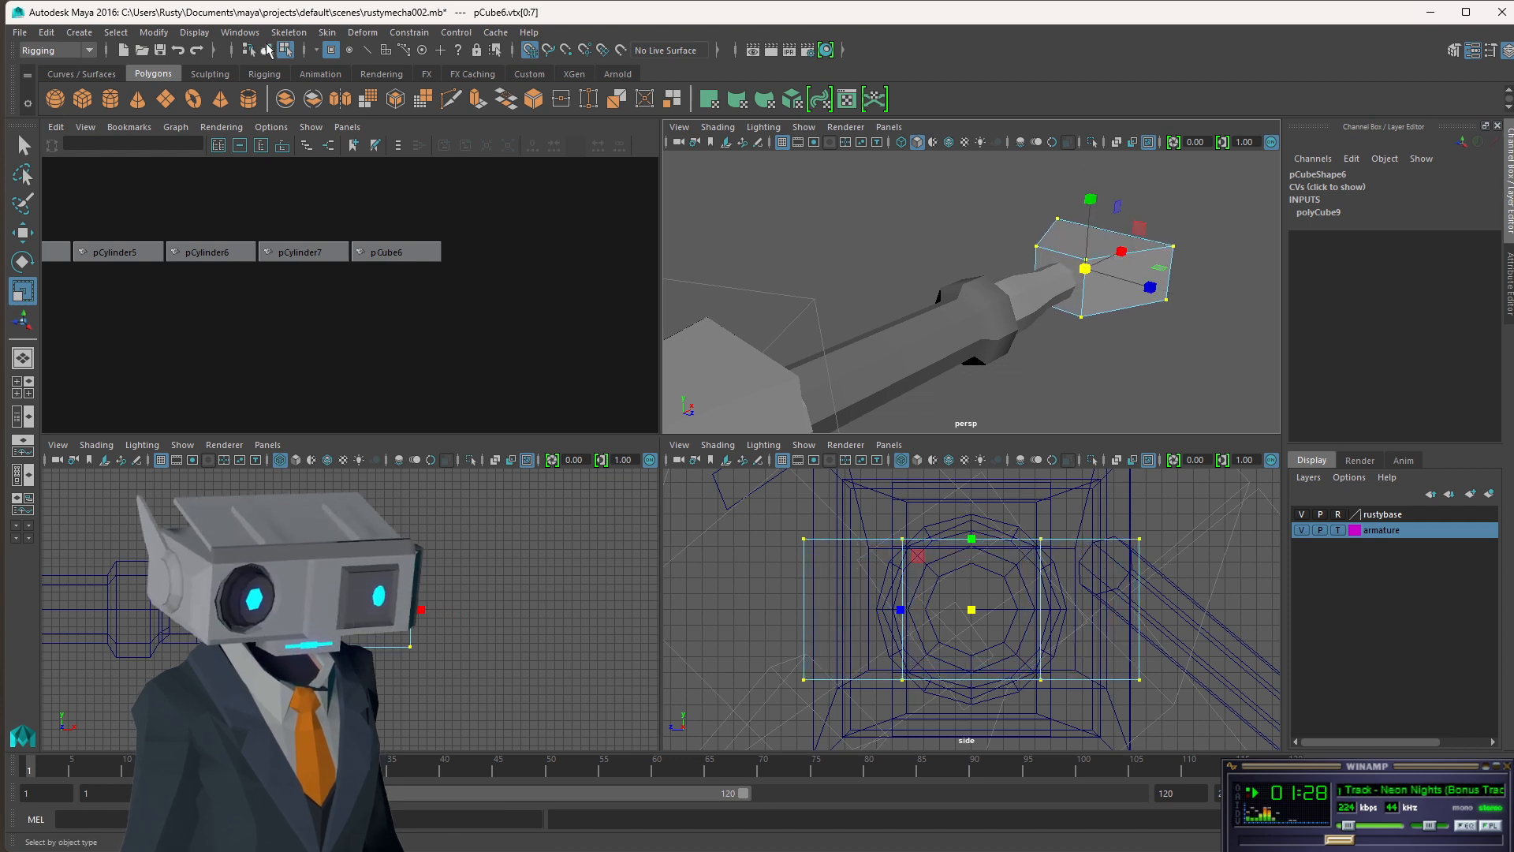
- Return to object mode and move the tapered cube outward along X to Translate X 149
{"action": "left_click", "coordinate": [269, 51]}
{"action": "key", "text": "w"}
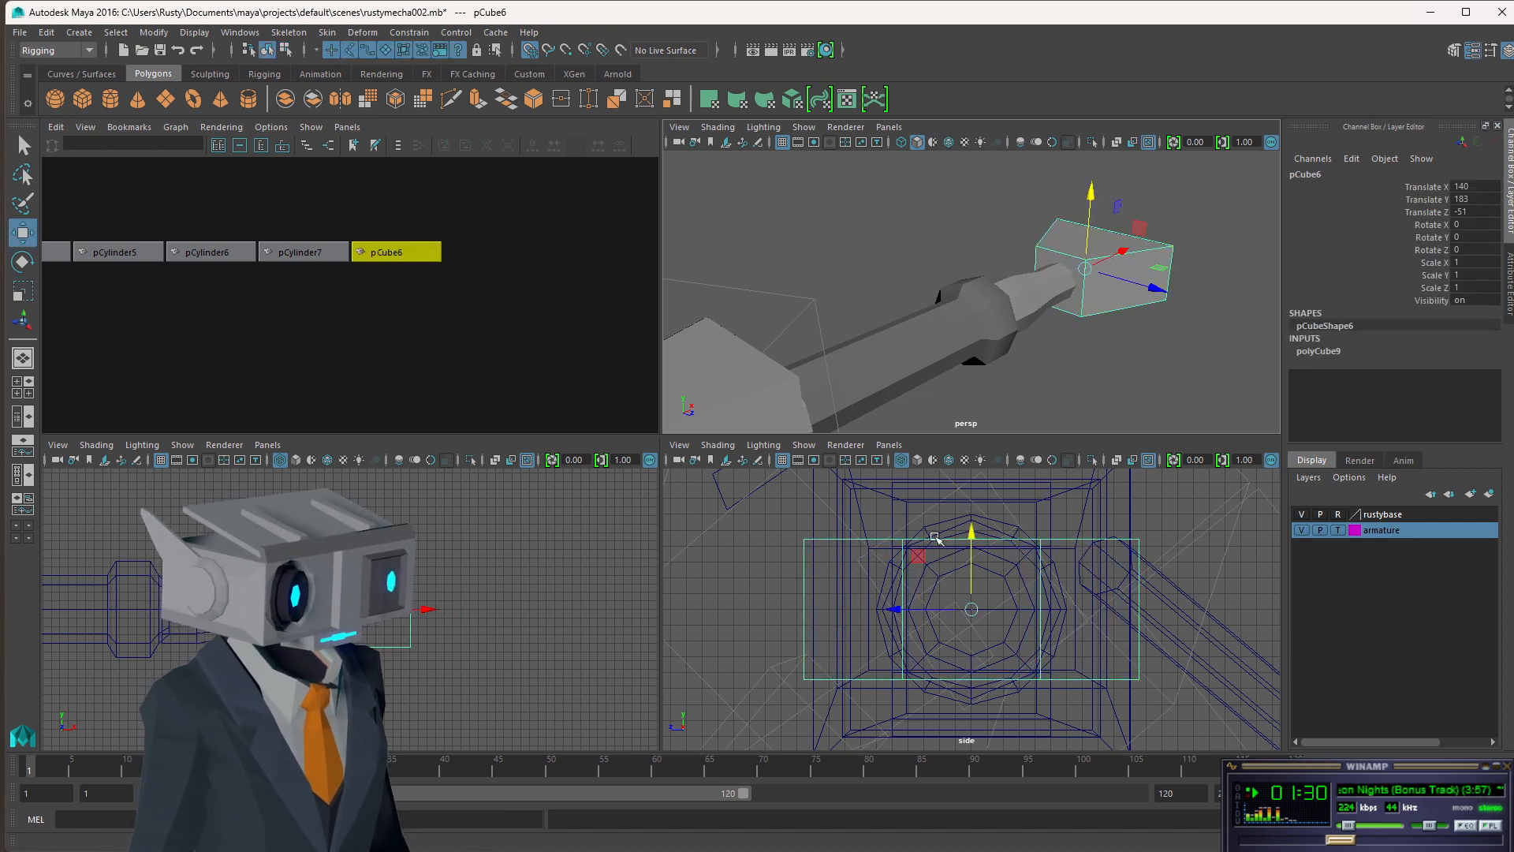
{"action": "mouse_move", "coordinate": [424, 613]}
{"action": "left_mouse_down"}
{"action": "mouse_move", "coordinate": [460, 612]}
{"action": "mouse_move", "coordinate": [426, 610]}
{"action": "left_mouse_up"}
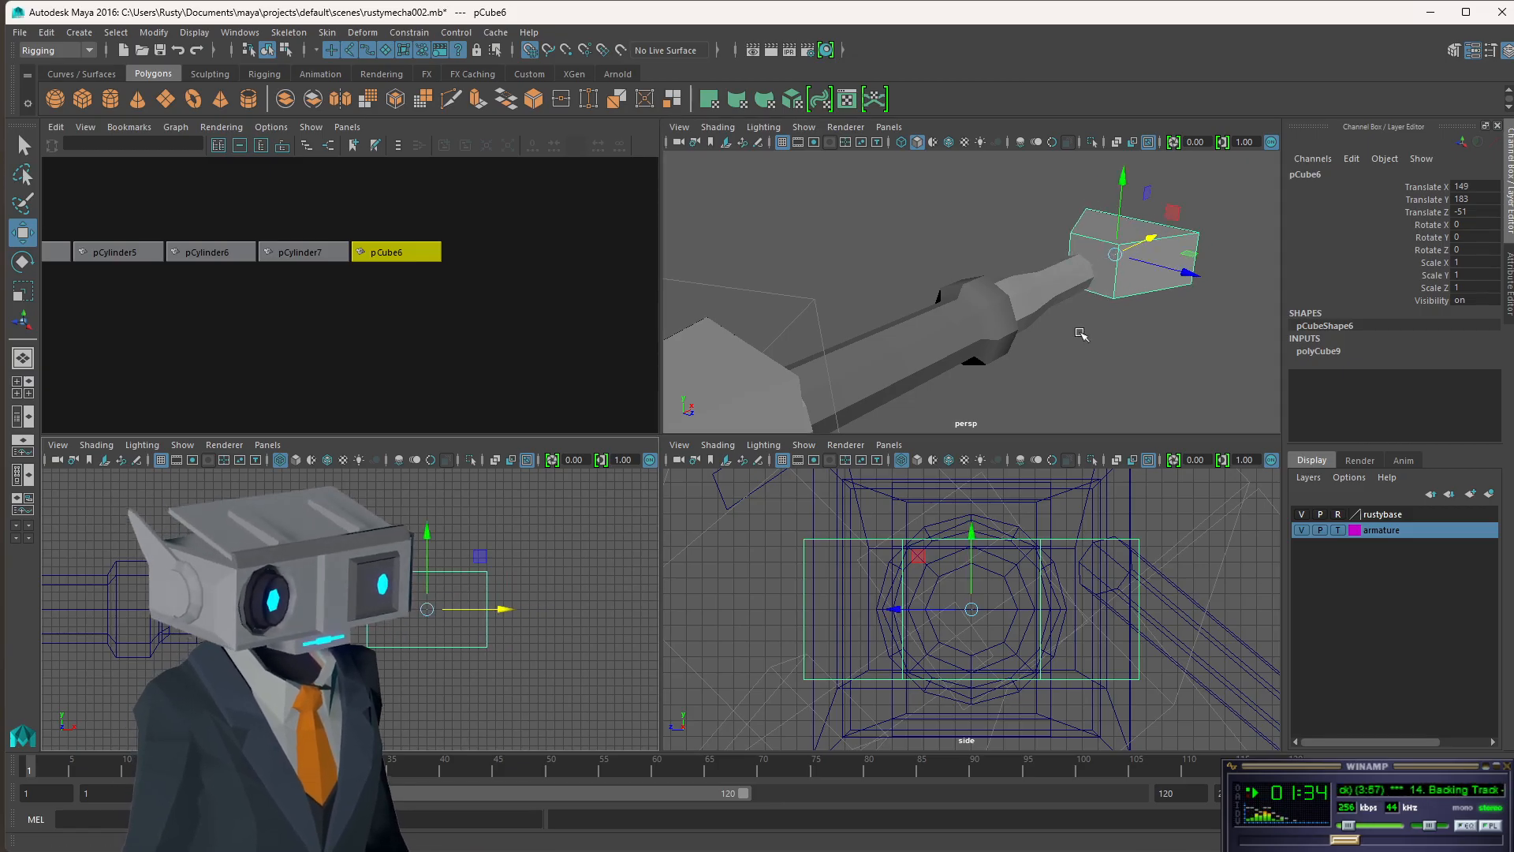
- Flatten the cube into a thin plate with Scale Y 0.238 and lower it to Translate Y 178
{"action": "left_click_drag", "start_coordinate": [1112, 291], "coordinate": [1071, 301], "text": "alt"}
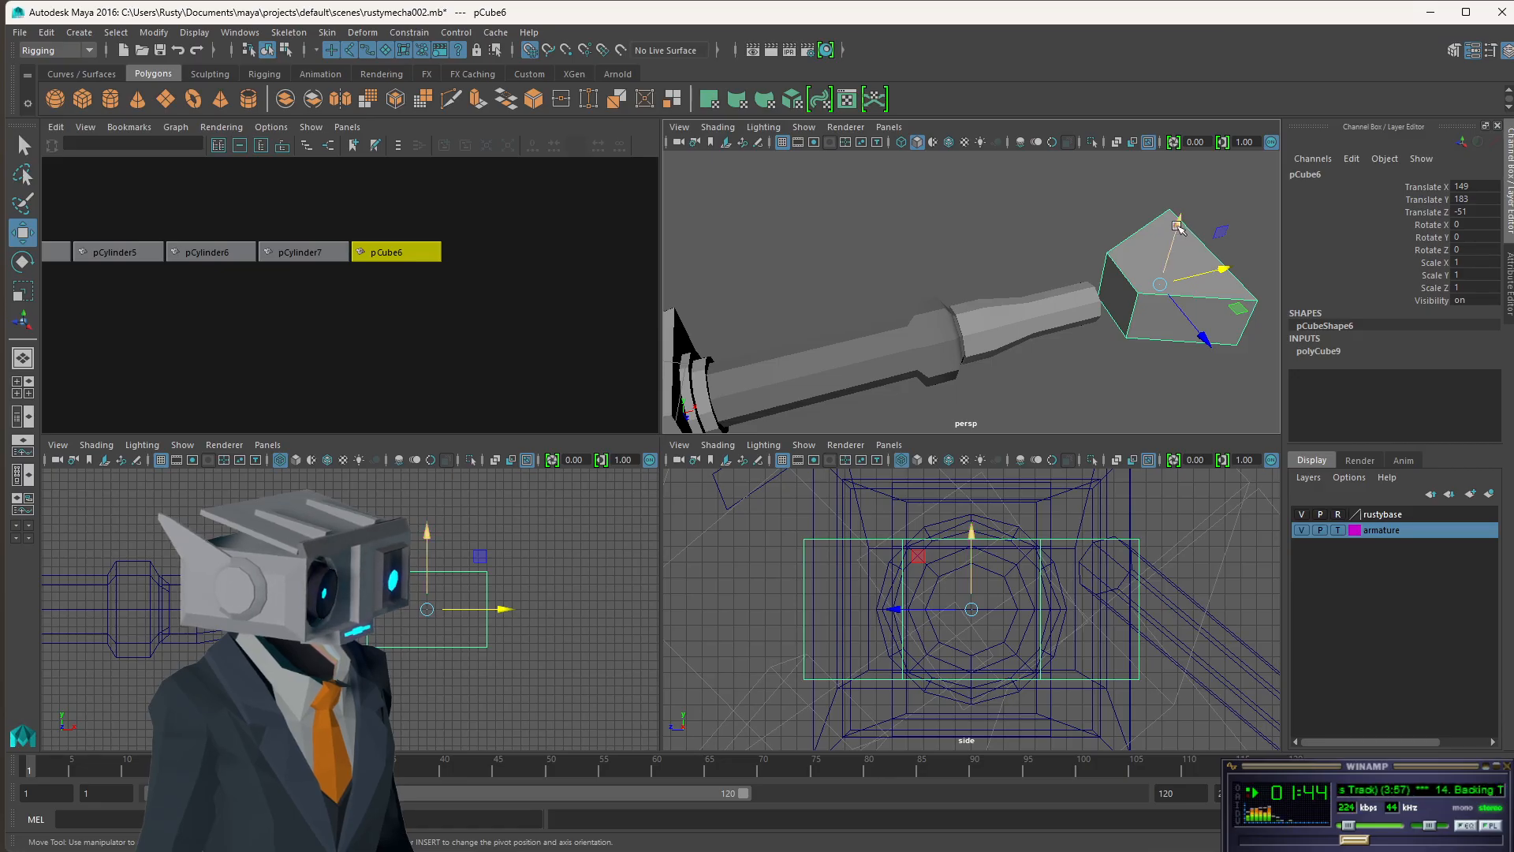
{"action": "left_click_drag", "start_coordinate": [1137, 295], "coordinate": [1062, 309], "text": "alt"}
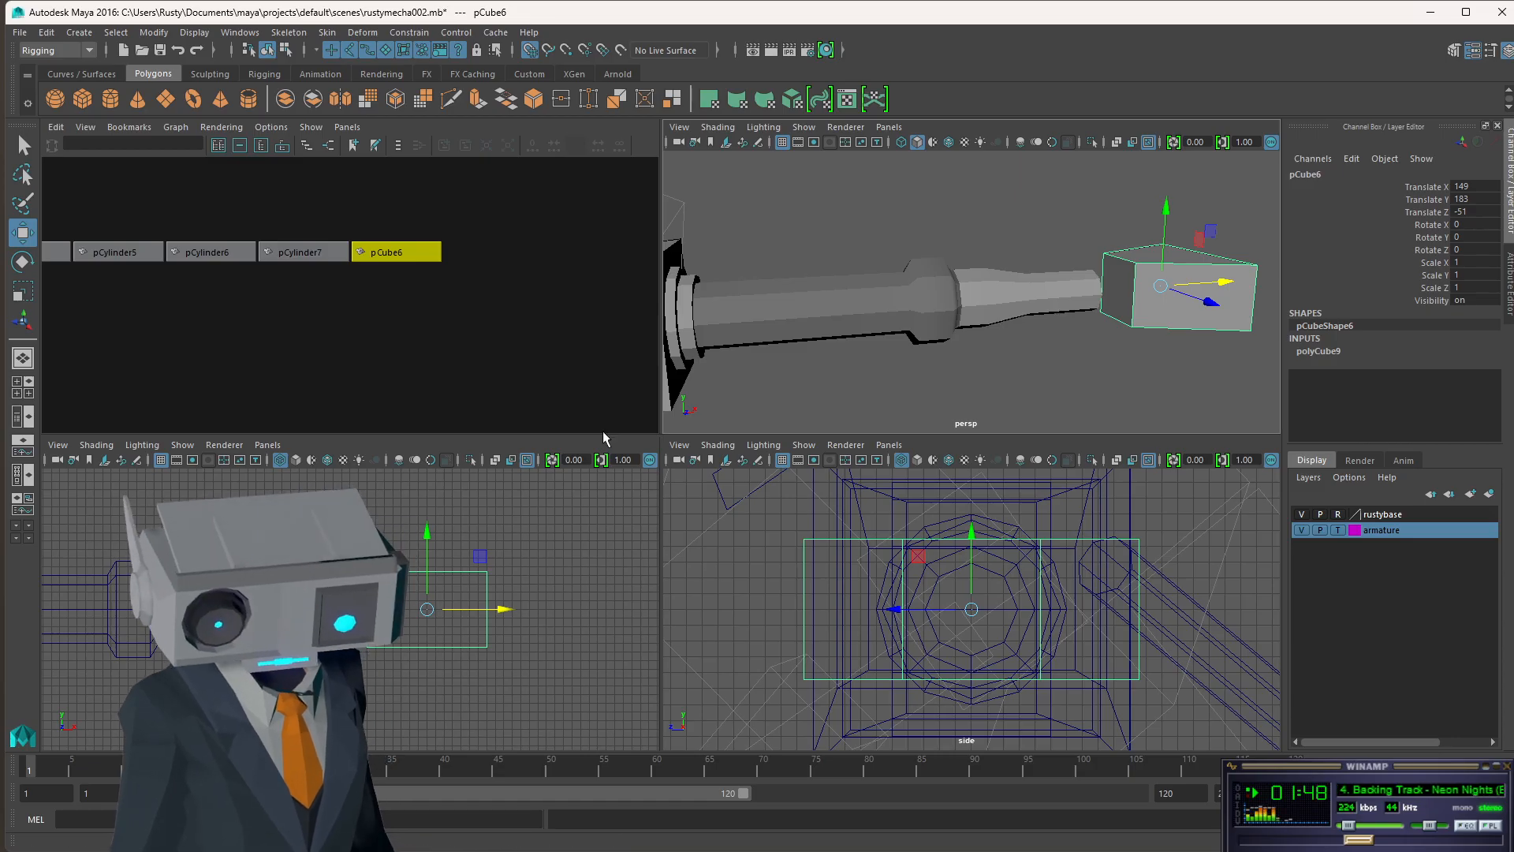
{"action": "key", "text": "r"}
{"action": "left_click_drag", "start_coordinate": [1167, 219], "coordinate": [1163, 273]}
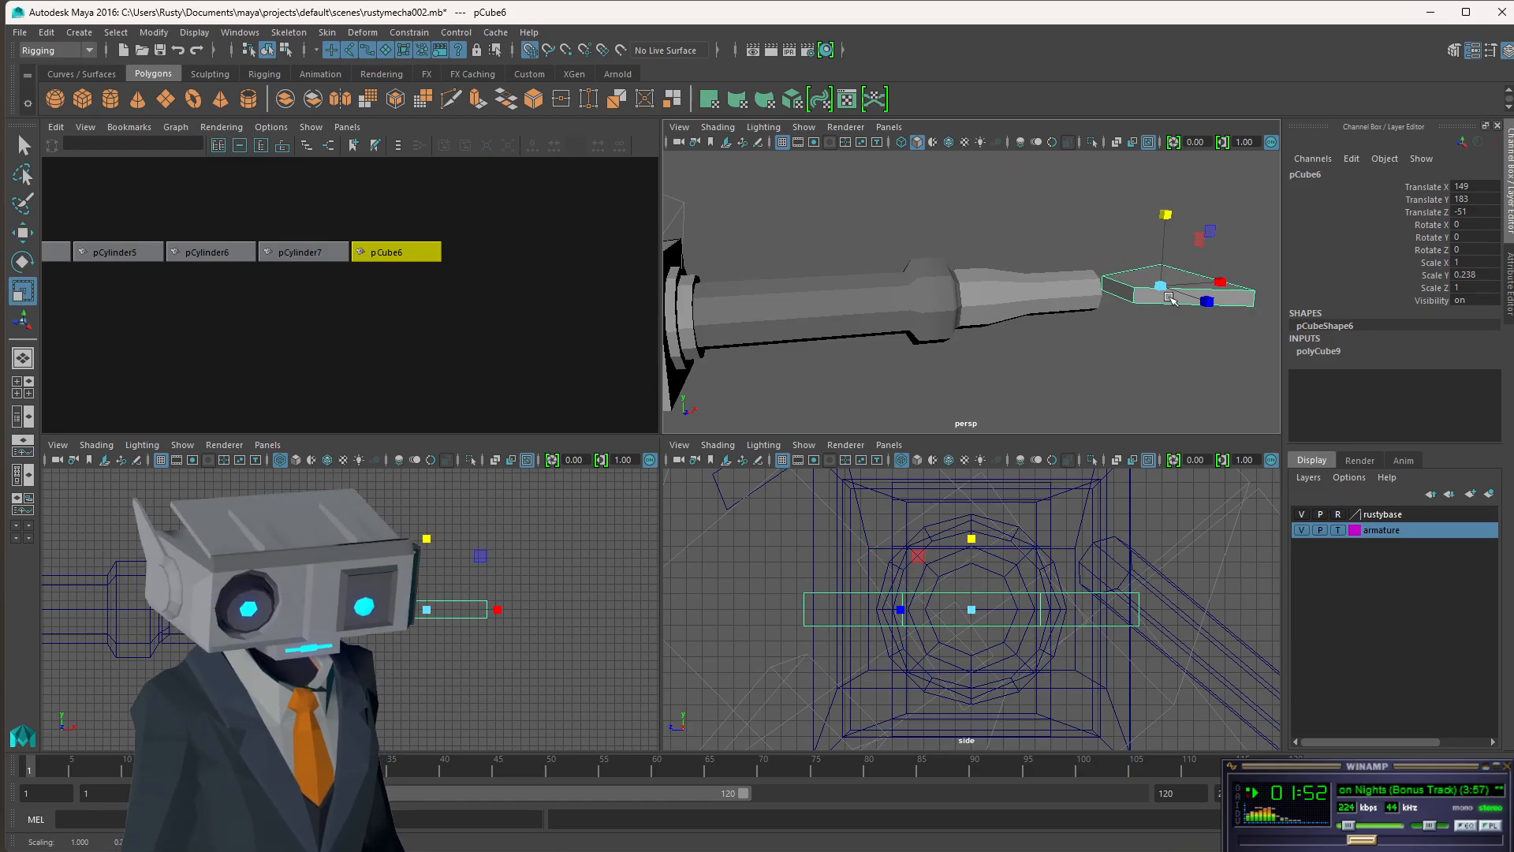
{"action": "key", "text": "w"}
{"action": "left_click_drag", "start_coordinate": [1168, 215], "coordinate": [1101, 331]}
{"action": "left_click_drag", "start_coordinate": [1169, 257], "coordinate": [1152, 313]}
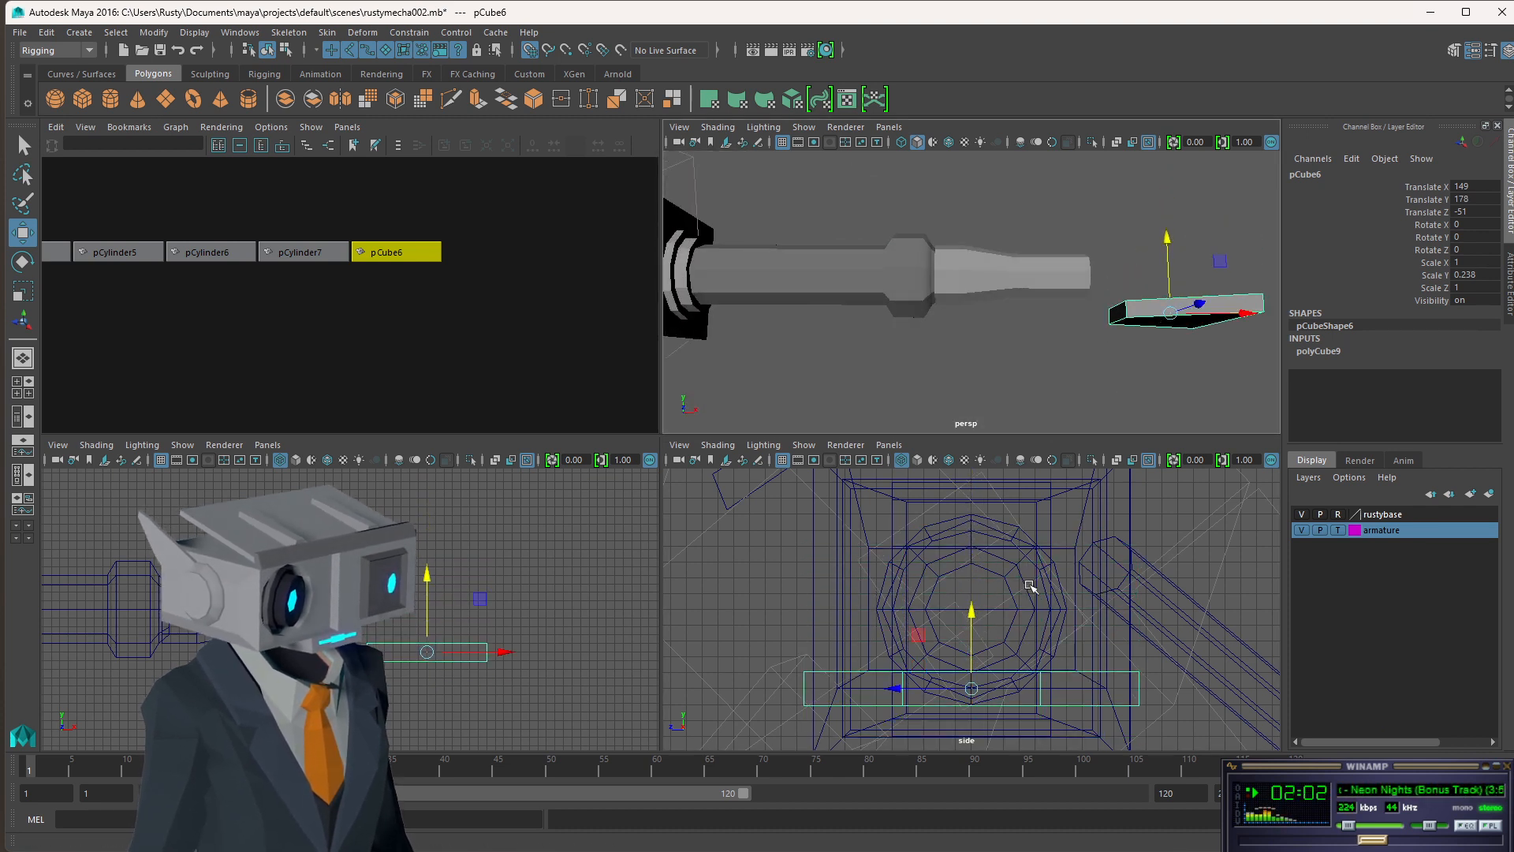
- Duplicate the tapered plate and raise the copy to Translate Y 188, parallel above the original
{"action": "mouse_move", "coordinate": [1128, 396]}
{"action": "left_mouse_down", "text": "alt"}
{"action": "mouse_move", "coordinate": [1156, 401]}
{"action": "mouse_move", "coordinate": [1052, 368]}
{"action": "mouse_move", "coordinate": [1115, 392]}
{"action": "left_mouse_up", "text": "alt"}
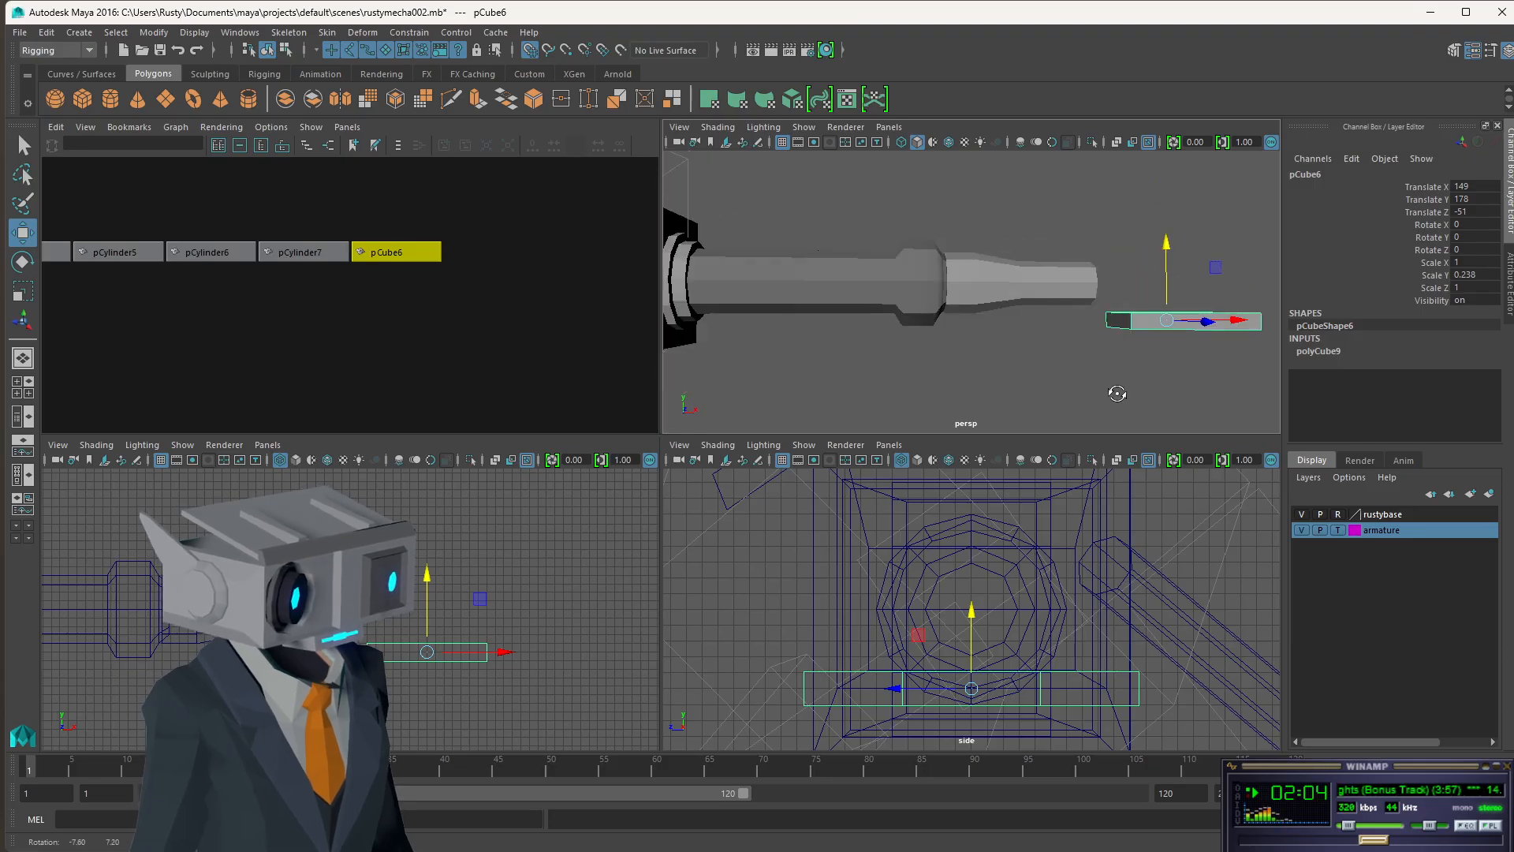
{"action": "key", "text": "ctrl+d"}
{"action": "left_click_drag", "start_coordinate": [1167, 243], "coordinate": [1187, 285]}
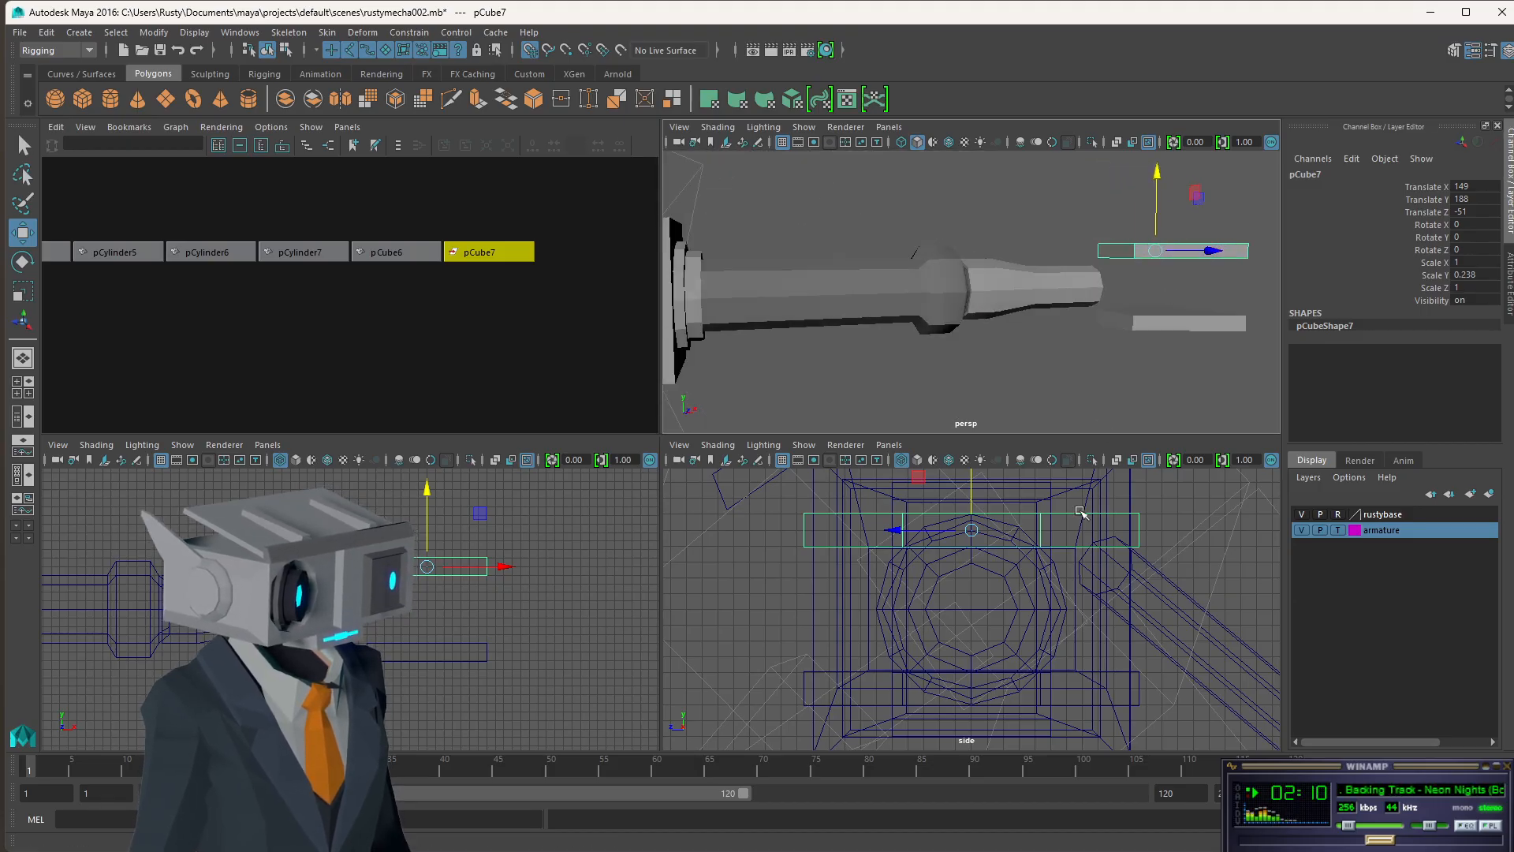
- Duplicate the round joint cylinder pCylinder4 in the shoulder group
{"action": "left_click_drag", "start_coordinate": [1173, 339], "coordinate": [1155, 298], "text": "alt"}
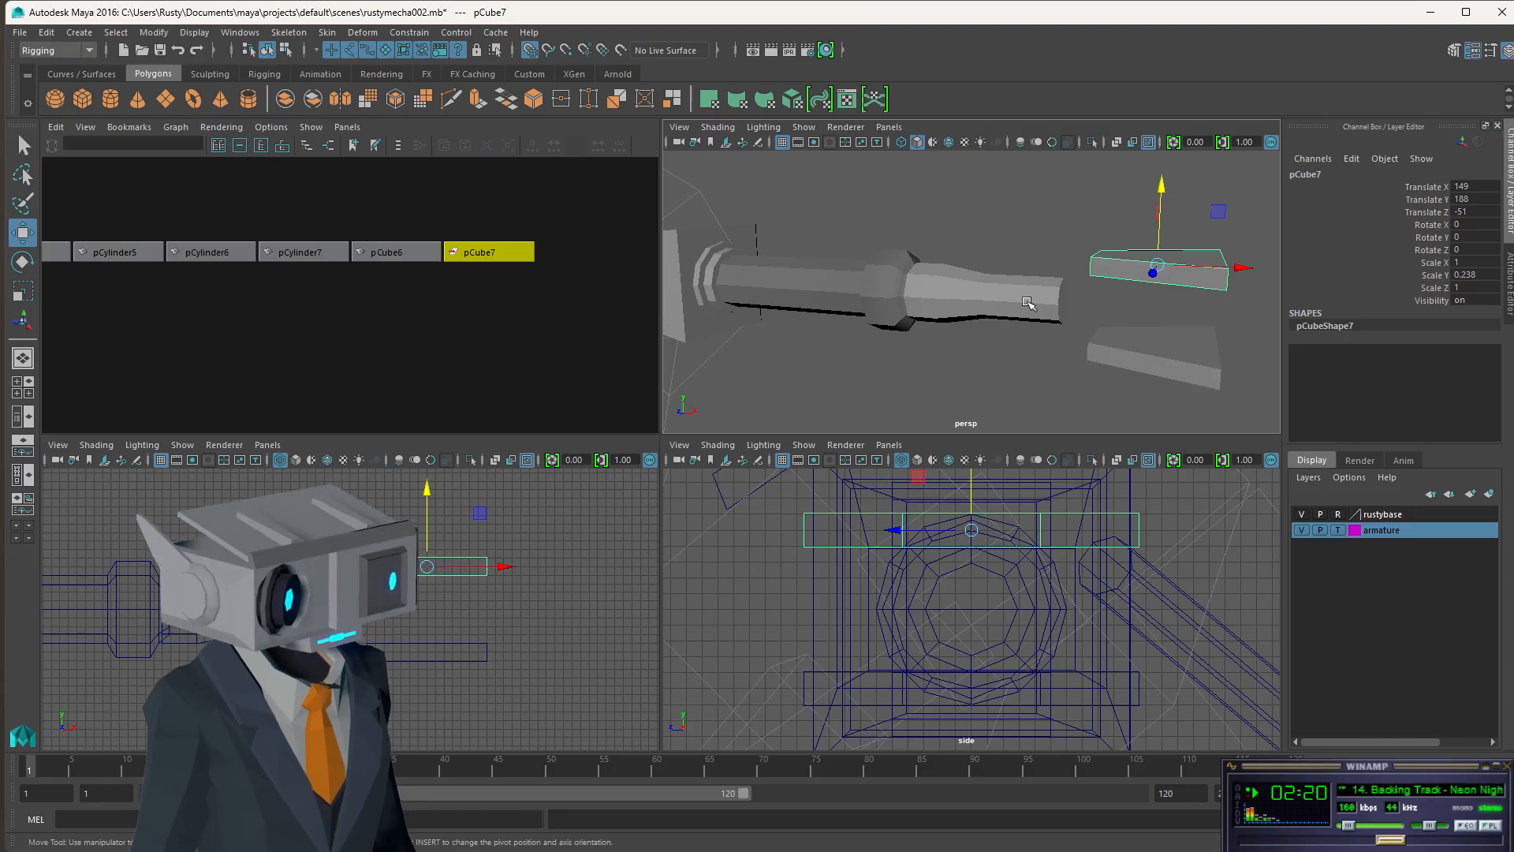
{"action": "left_click", "coordinate": [1062, 304]}
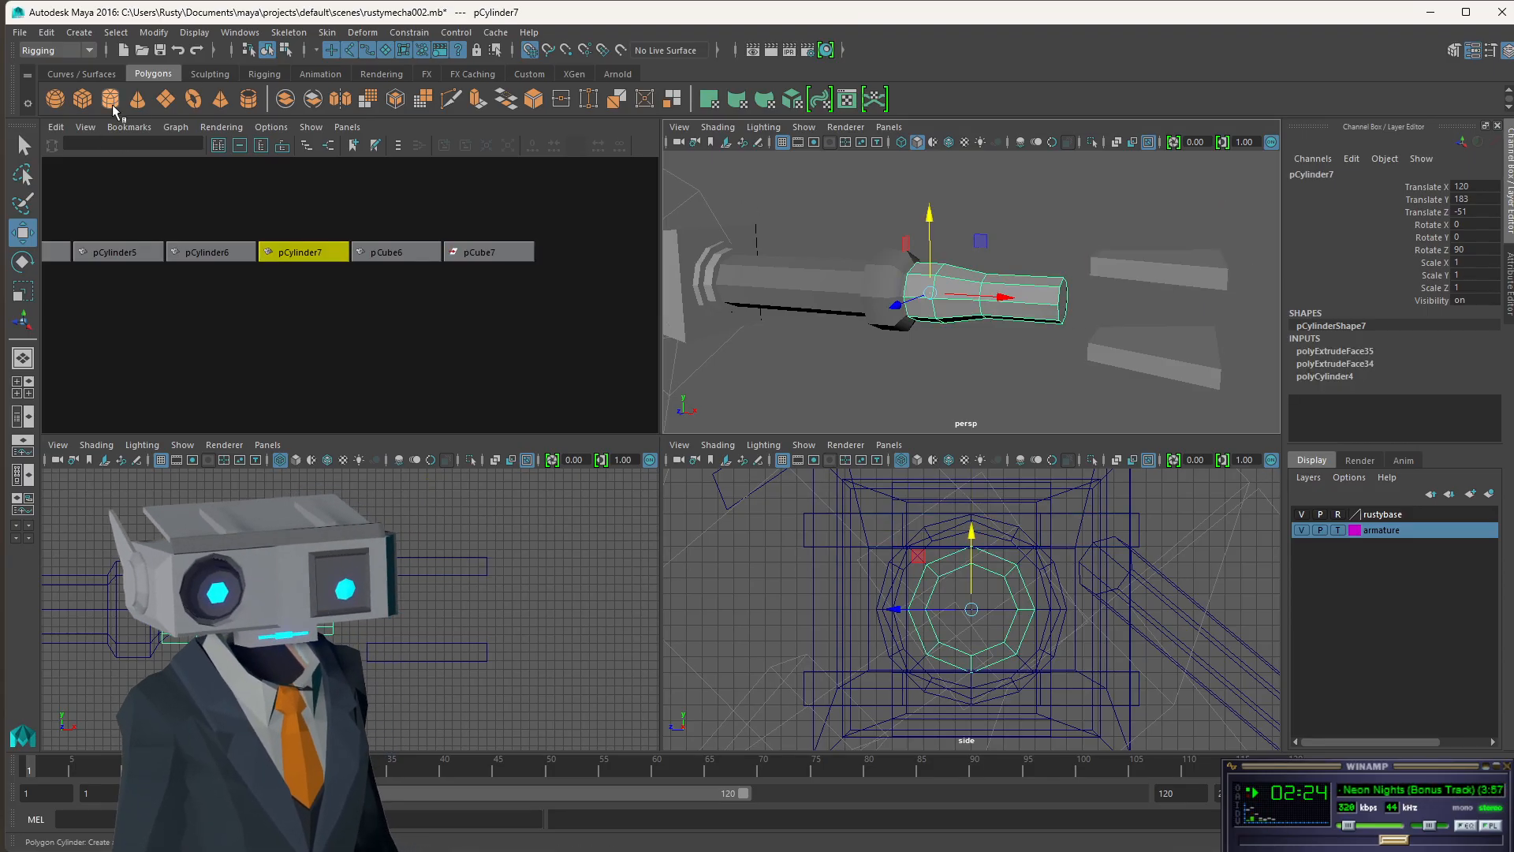
{"action": "scroll", "coordinate": [787, 297], "scroll_direction": "down", "scroll_amount": 5}
{"action": "scroll", "coordinate": [789, 297], "scroll_direction": "up", "scroll_amount": 2}
{"action": "middle_click_drag", "start_coordinate": [820, 304], "coordinate": [1031, 322], "text": "alt"}
{"action": "left_click", "coordinate": [905, 300]}
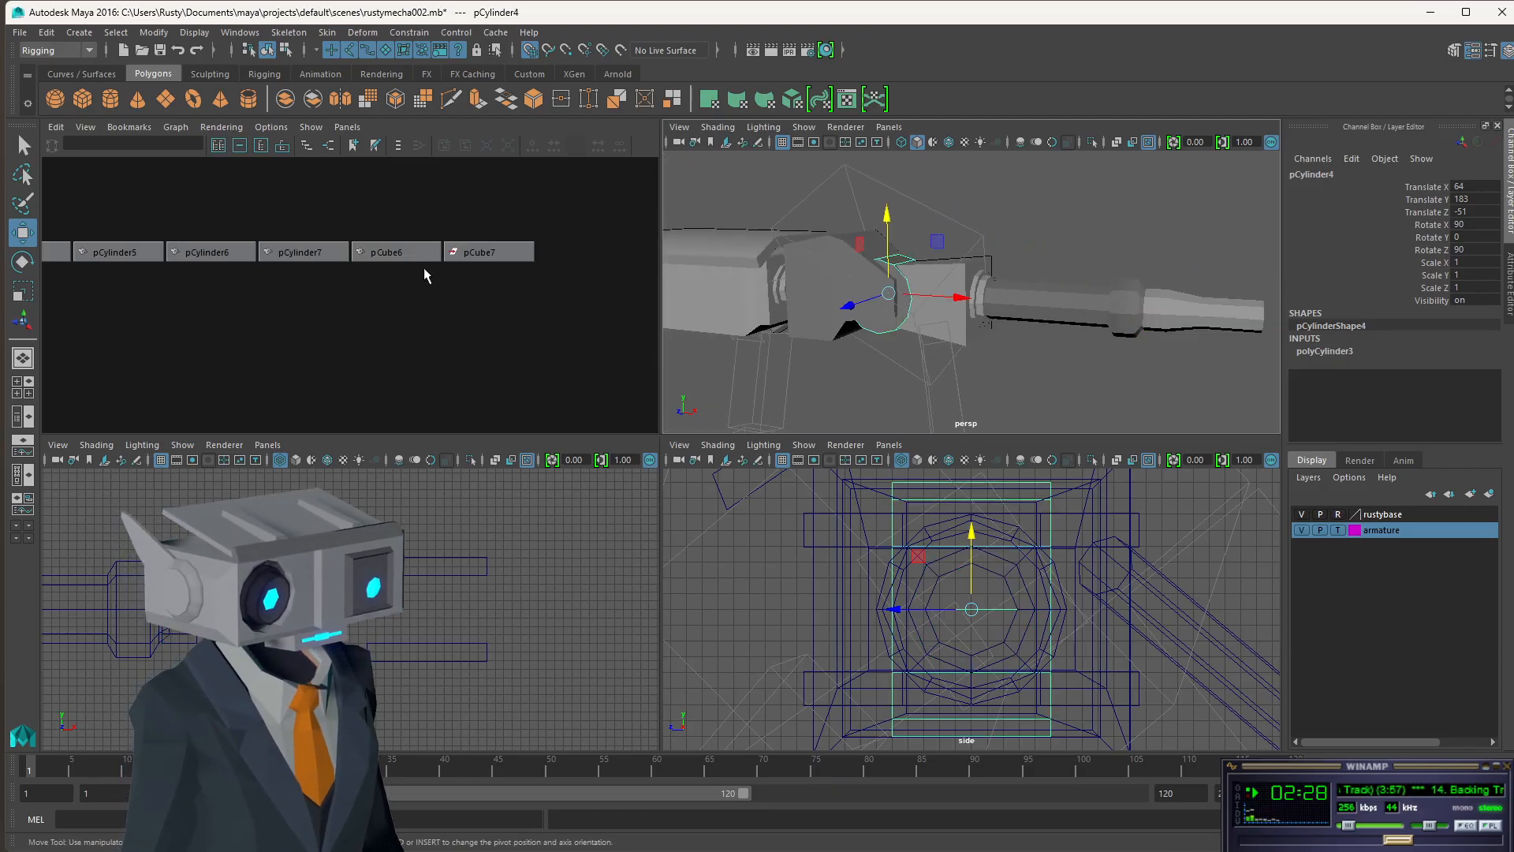
{"action": "key", "text": "f"}
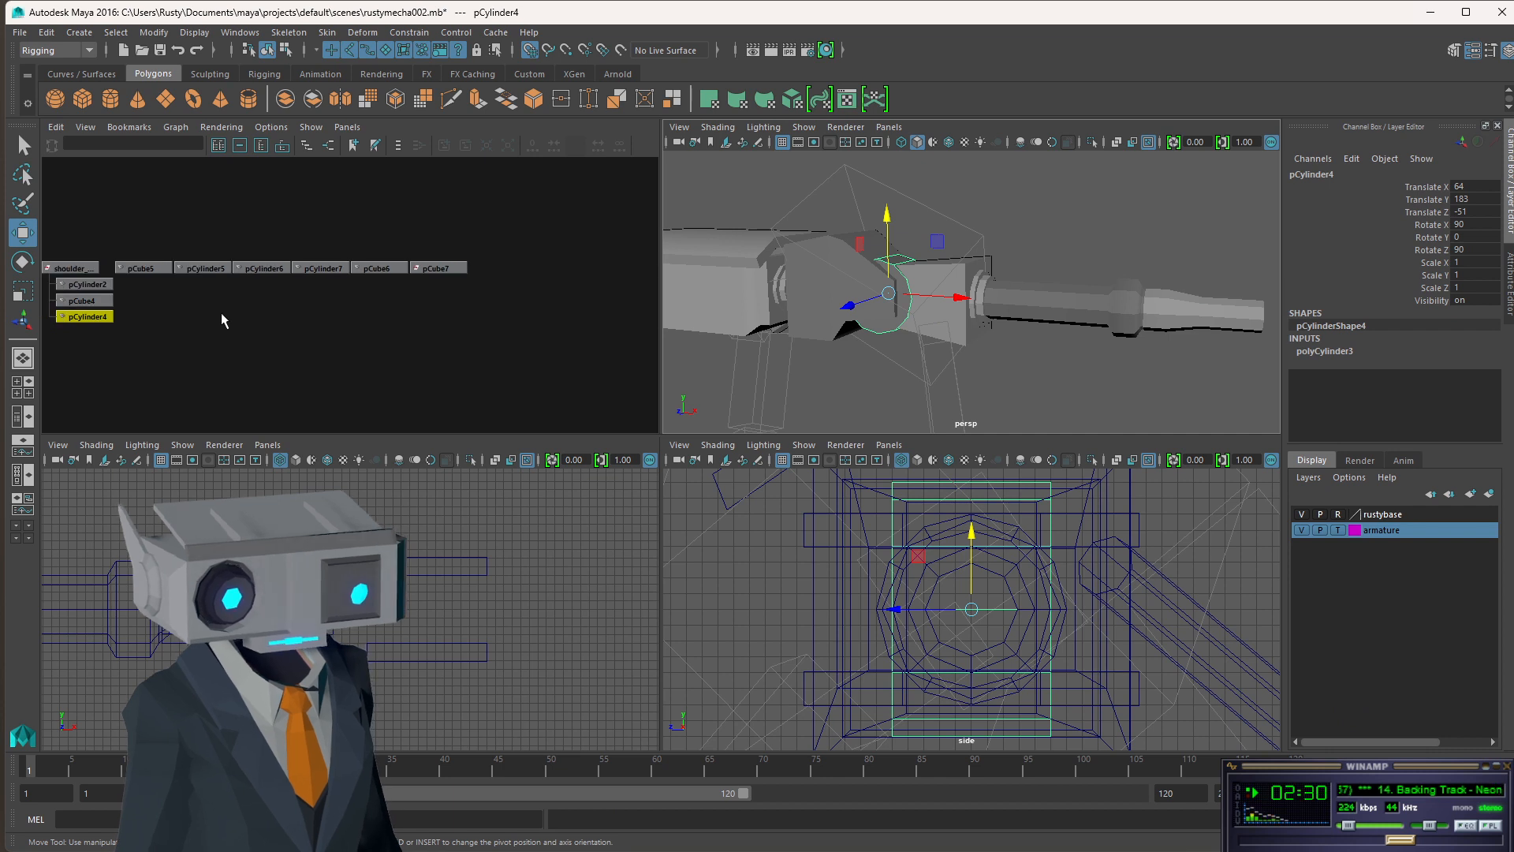
{"action": "key", "text": "ctrl+d"}
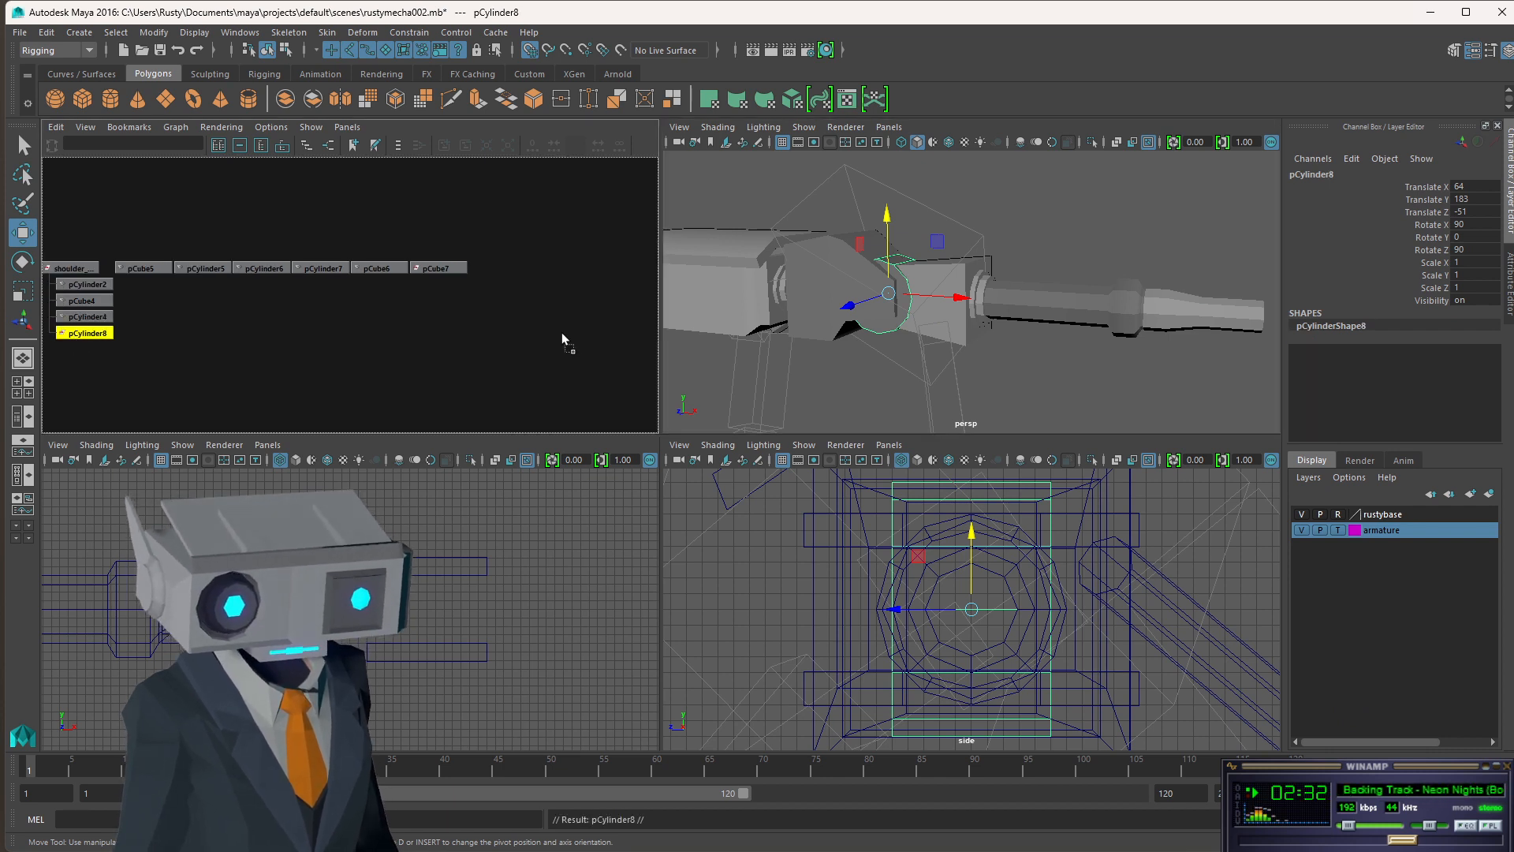
- Take the copied cylinder out of the shoulder group and move it along X to the arm's tip at Translate X 144
{"action": "left_click_drag", "start_coordinate": [943, 299], "coordinate": [1226, 324]}
{"action": "key", "text": "f"}
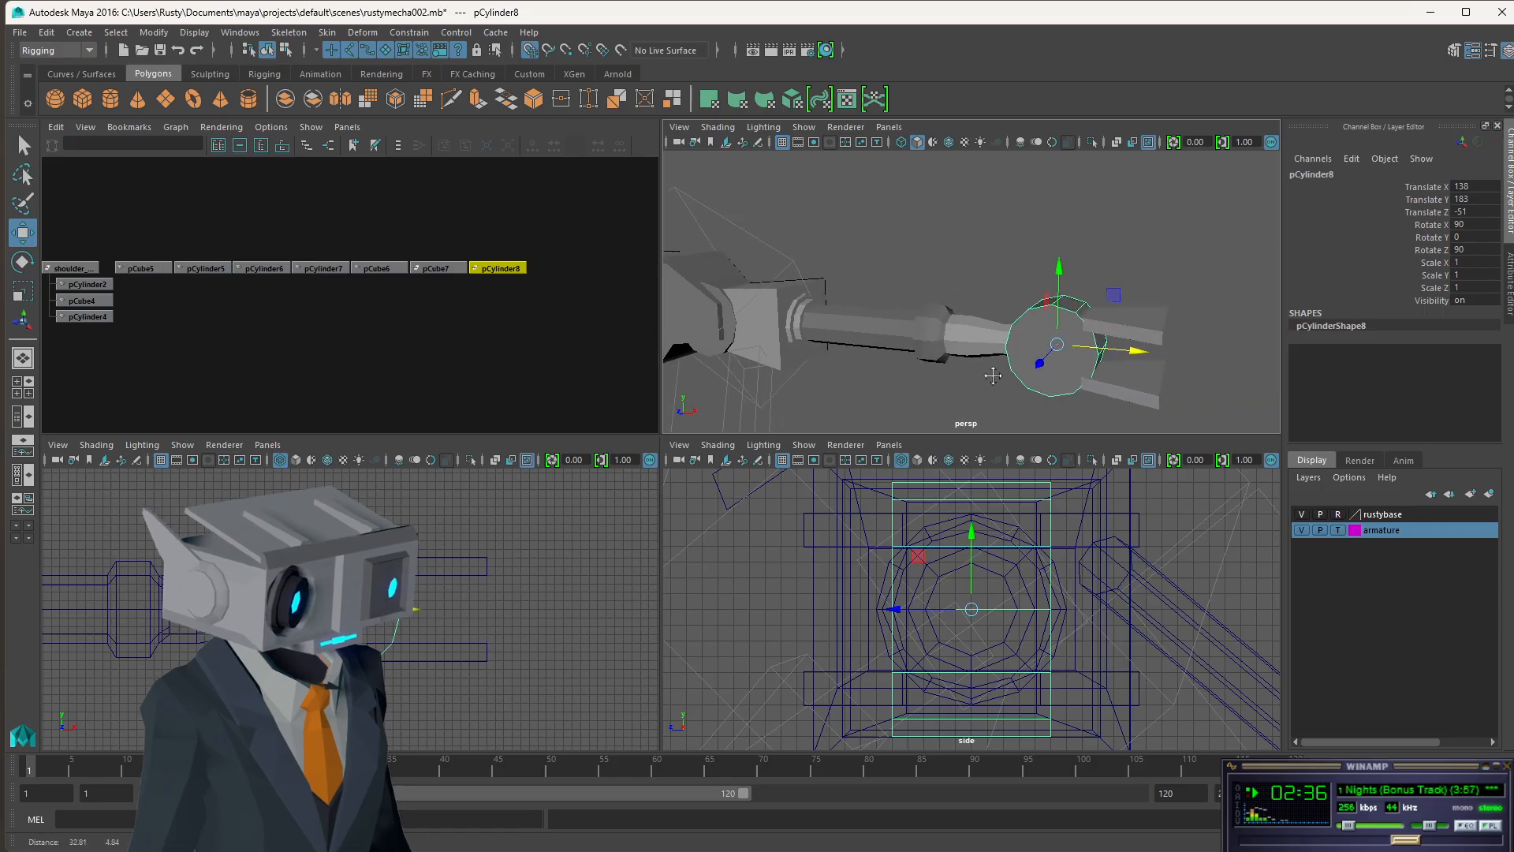
{"action": "left_click_drag", "start_coordinate": [1041, 337], "coordinate": [995, 325]}
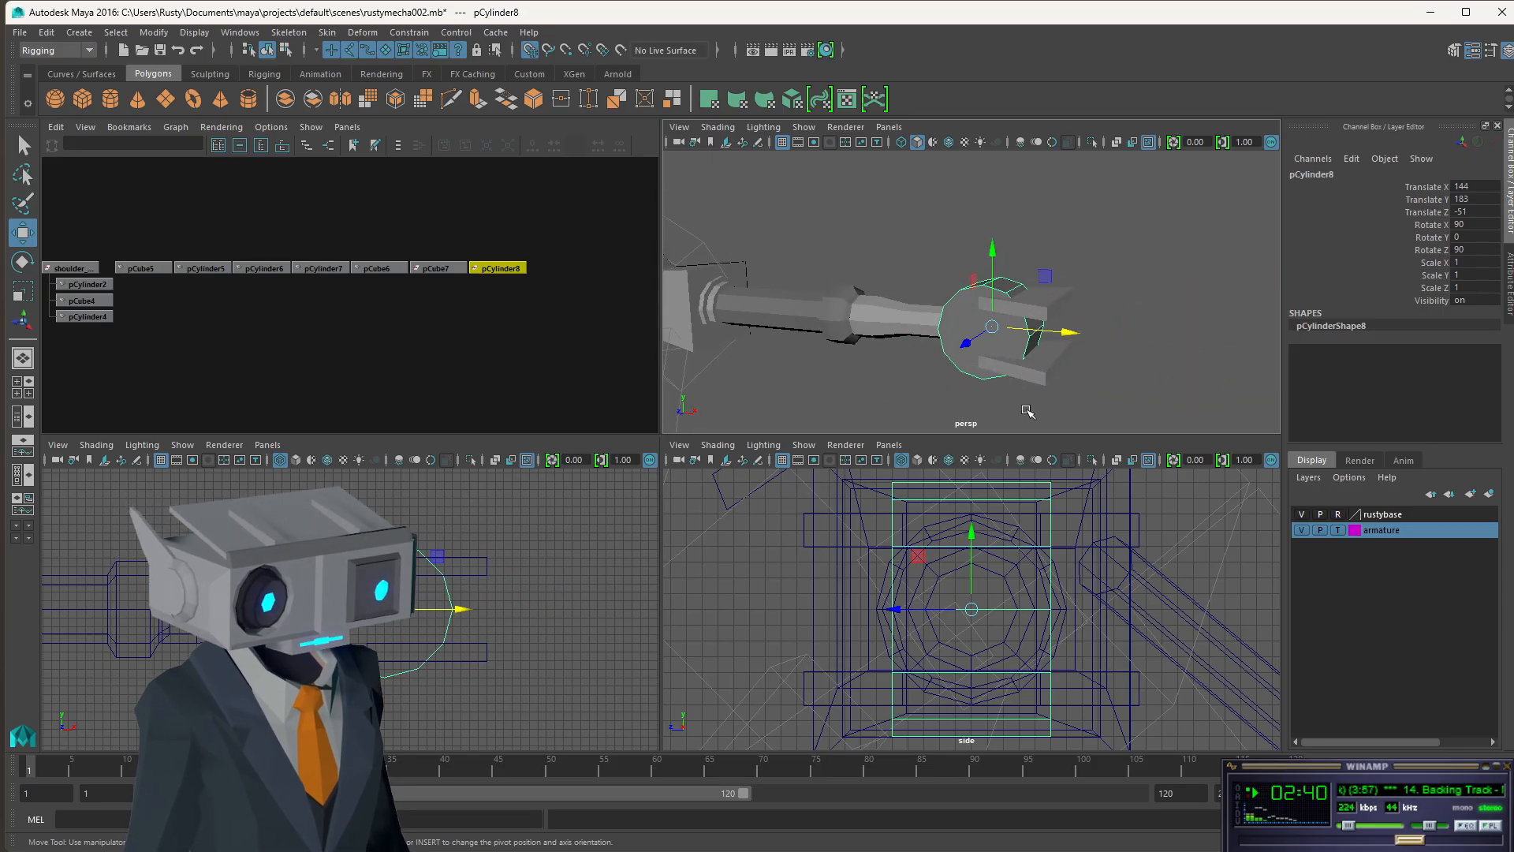
- Stand the copied cylinder upright by setting its Rotate X, Y and Z to 0
{"action": "scroll", "coordinate": [951, 389], "scroll_direction": "down", "scroll_amount": 10}
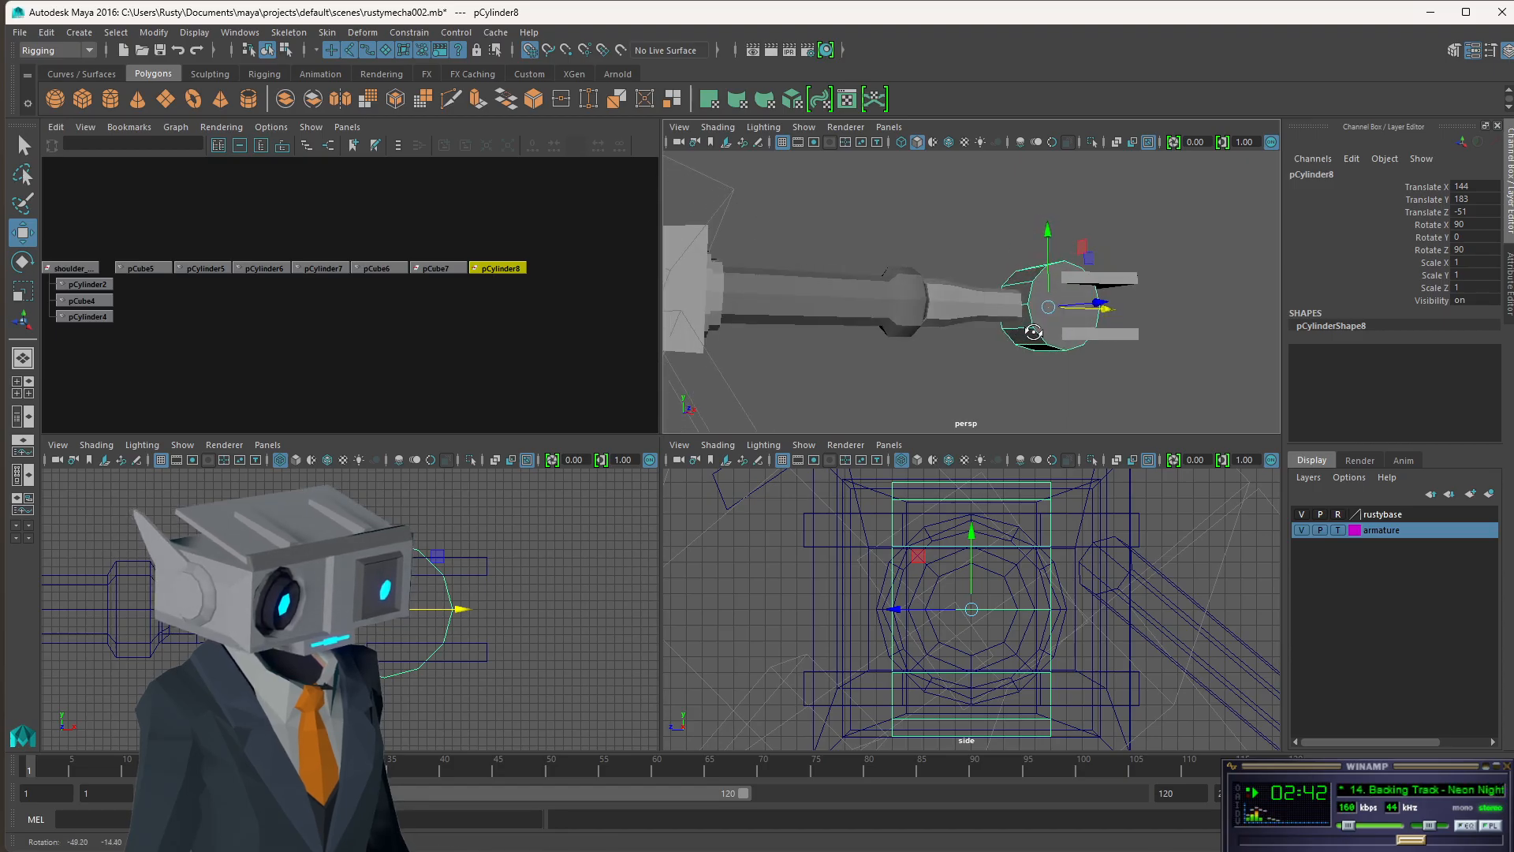
{"action": "scroll", "coordinate": [996, 339], "scroll_direction": "up", "scroll_amount": 10}
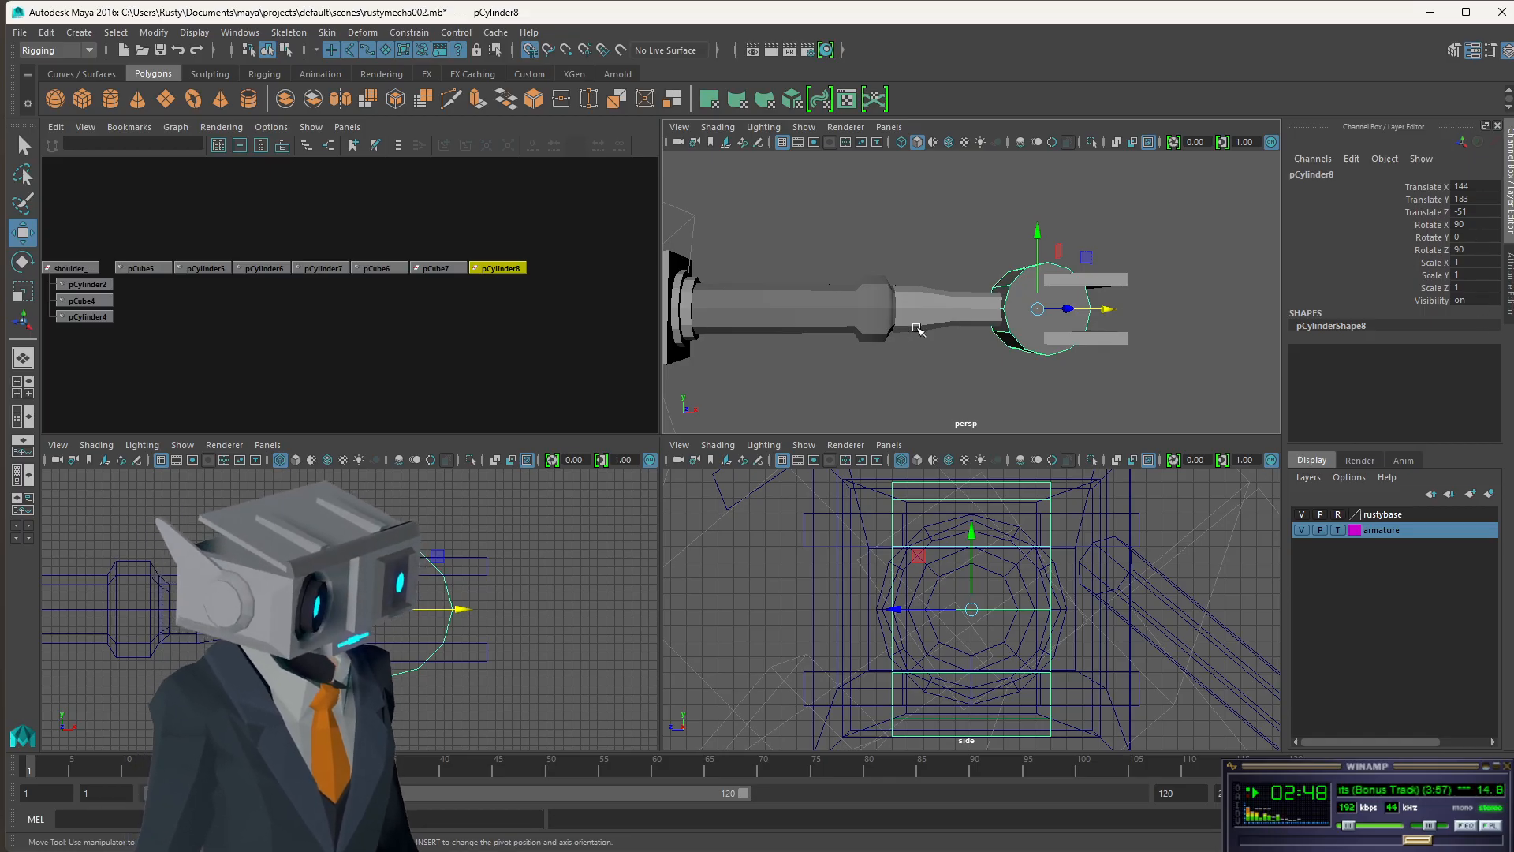
{"action": "key", "text": "e"}
{"action": "left_click_drag", "start_coordinate": [1061, 267], "coordinate": [1039, 240]}
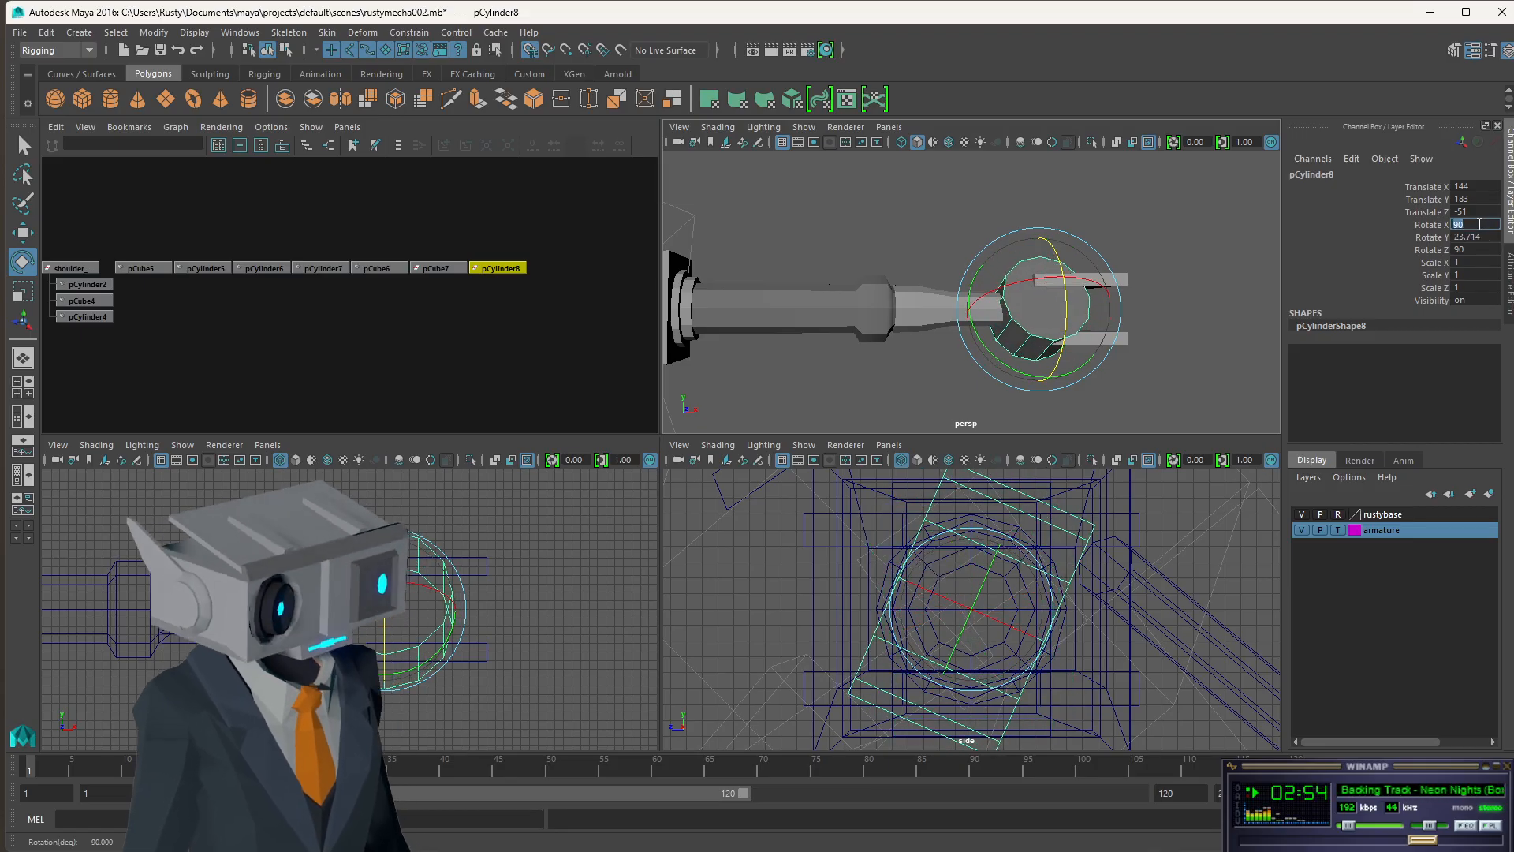
{"action": "type", "text": "0"}
{"action": "key", "text": "Tab"}
{"action": "type", "text": "0"}
{"action": "key", "text": "Tab"}
{"action": "type", "text": "0"}
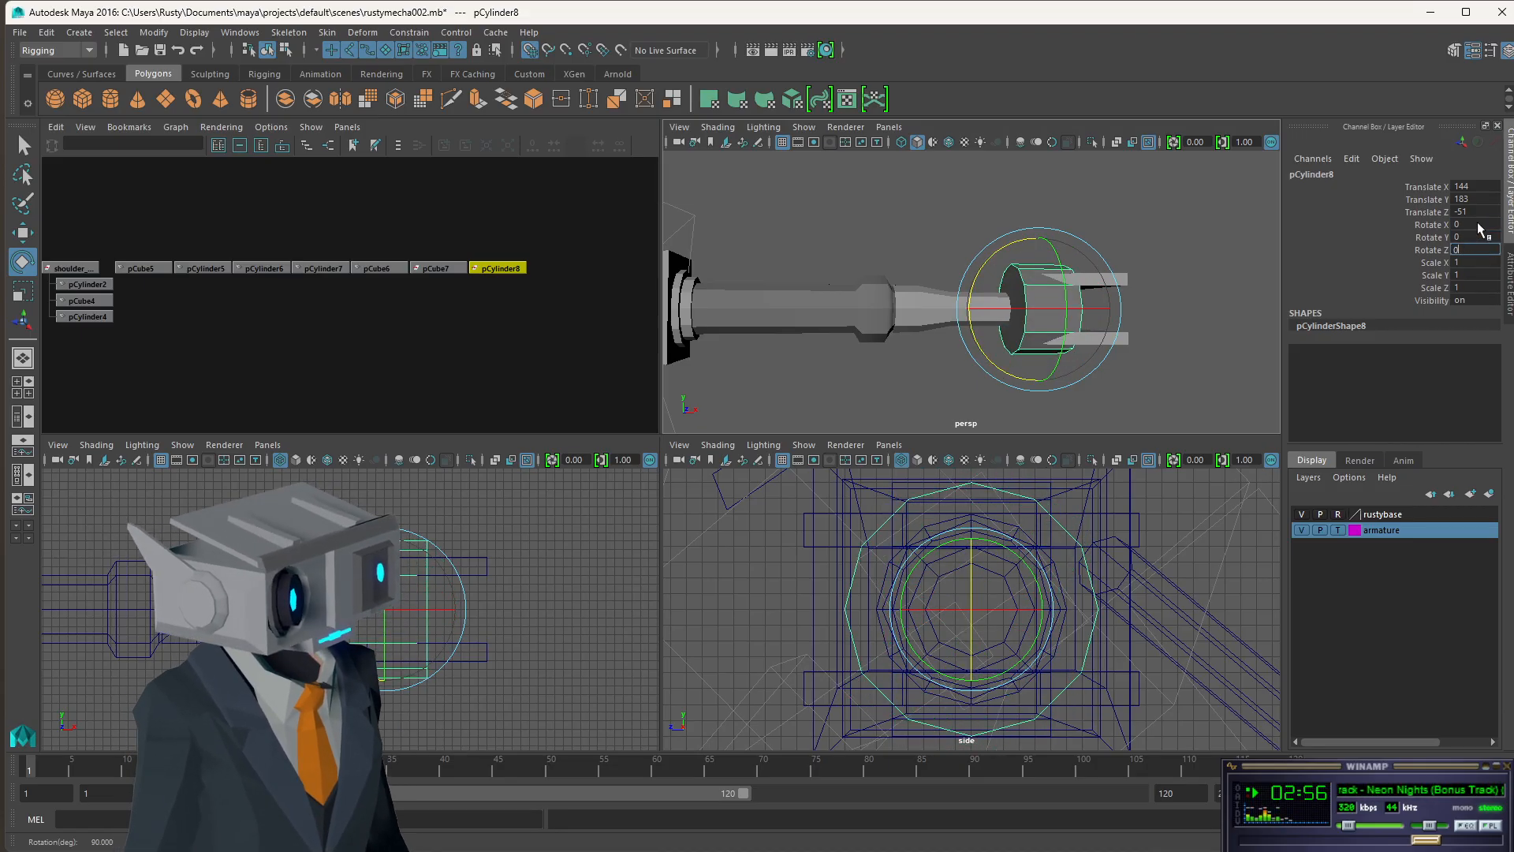
{"action": "key", "text": "Tab"}
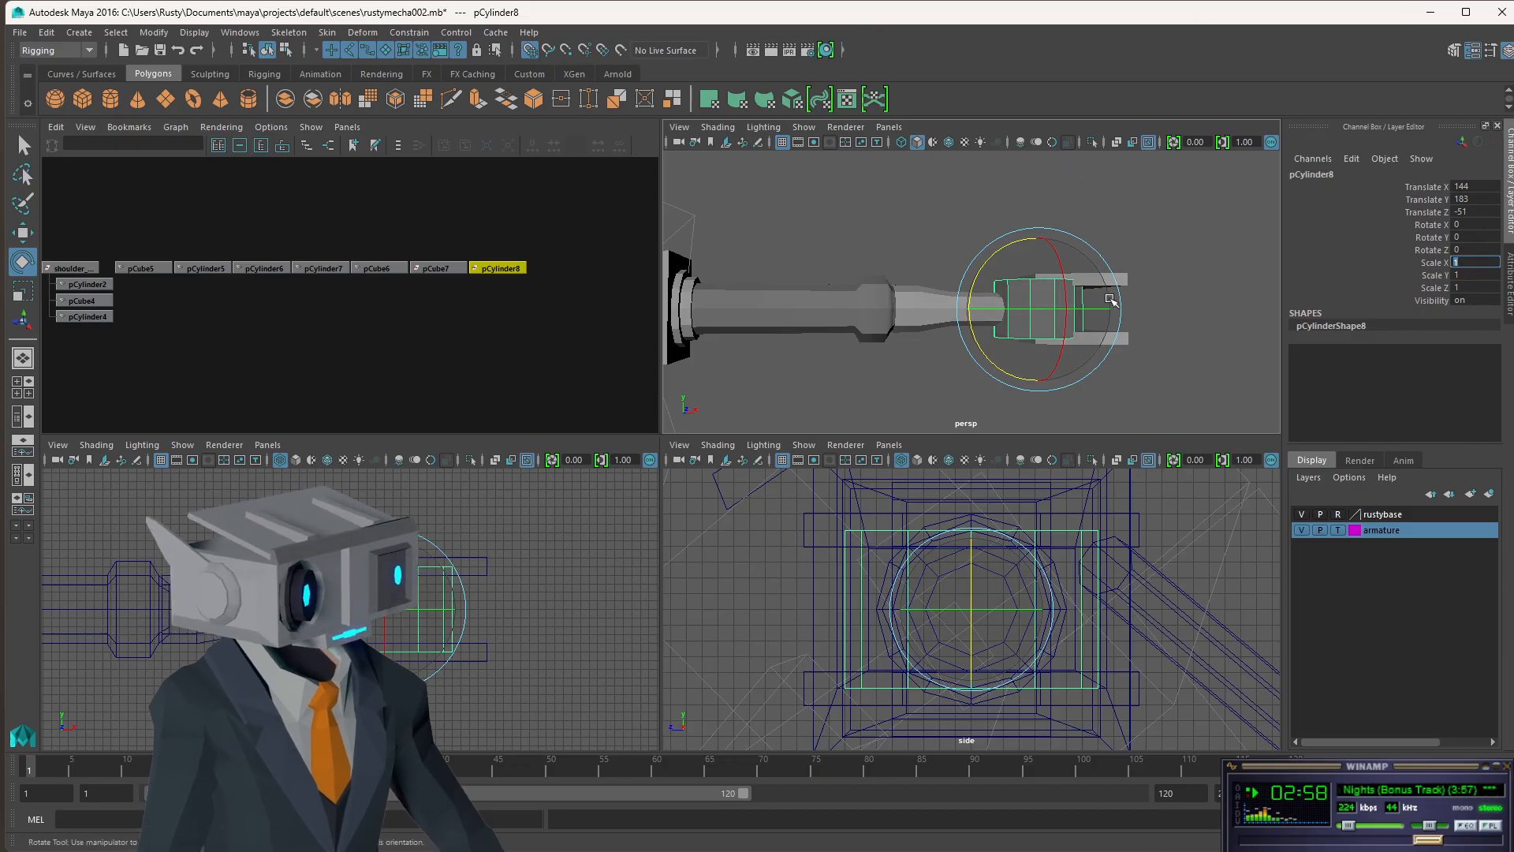
- Shorten the cylinder to fit between the two plates, checking it in the shaded side view, and set Scale Y to 0.7
{"action": "left_click", "coordinate": [957, 230]}
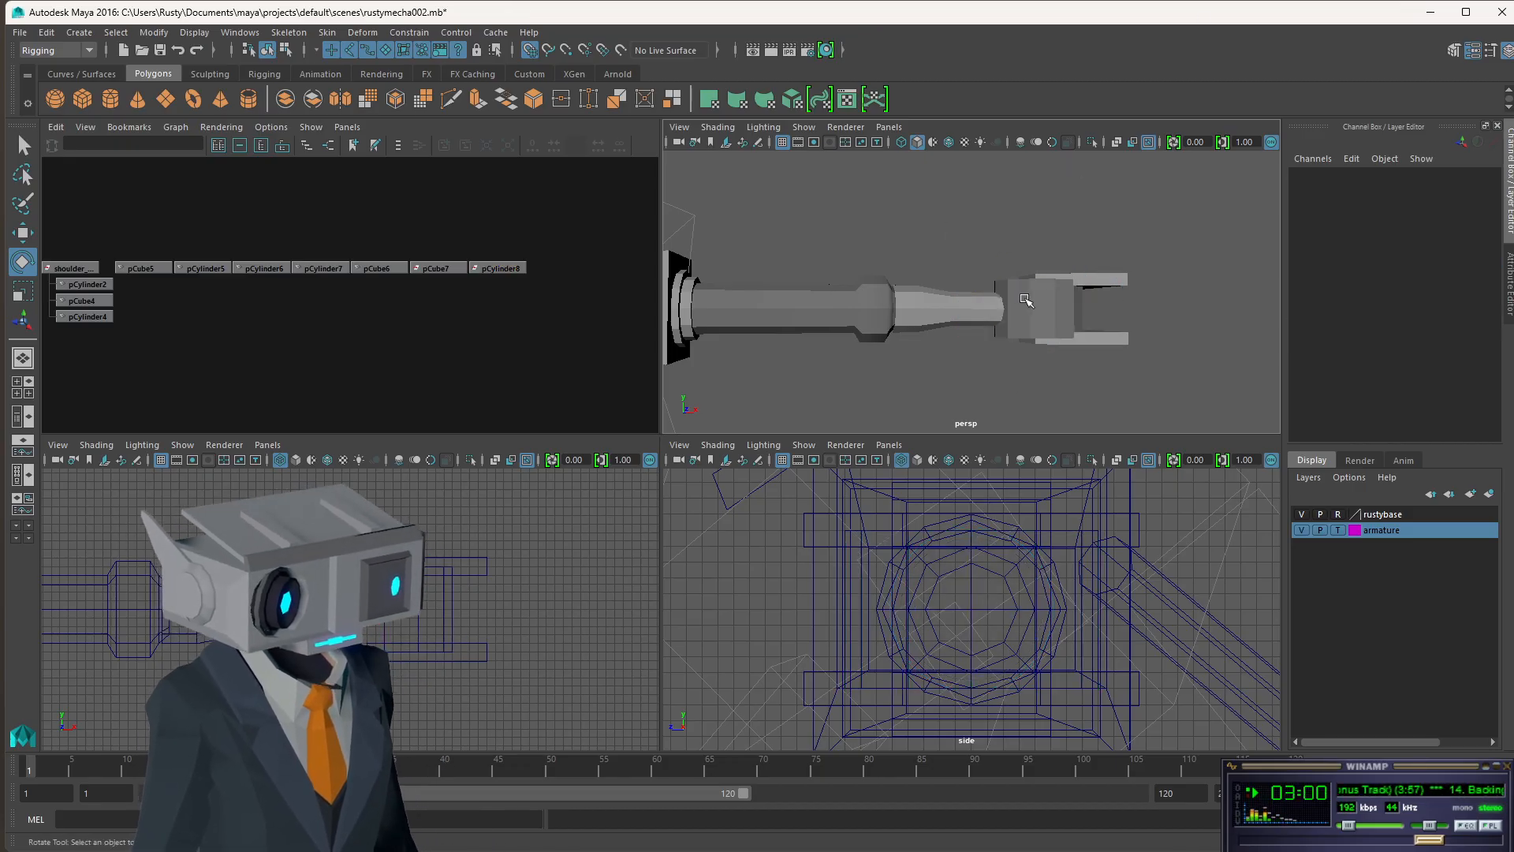
{"action": "left_click", "coordinate": [1026, 300]}
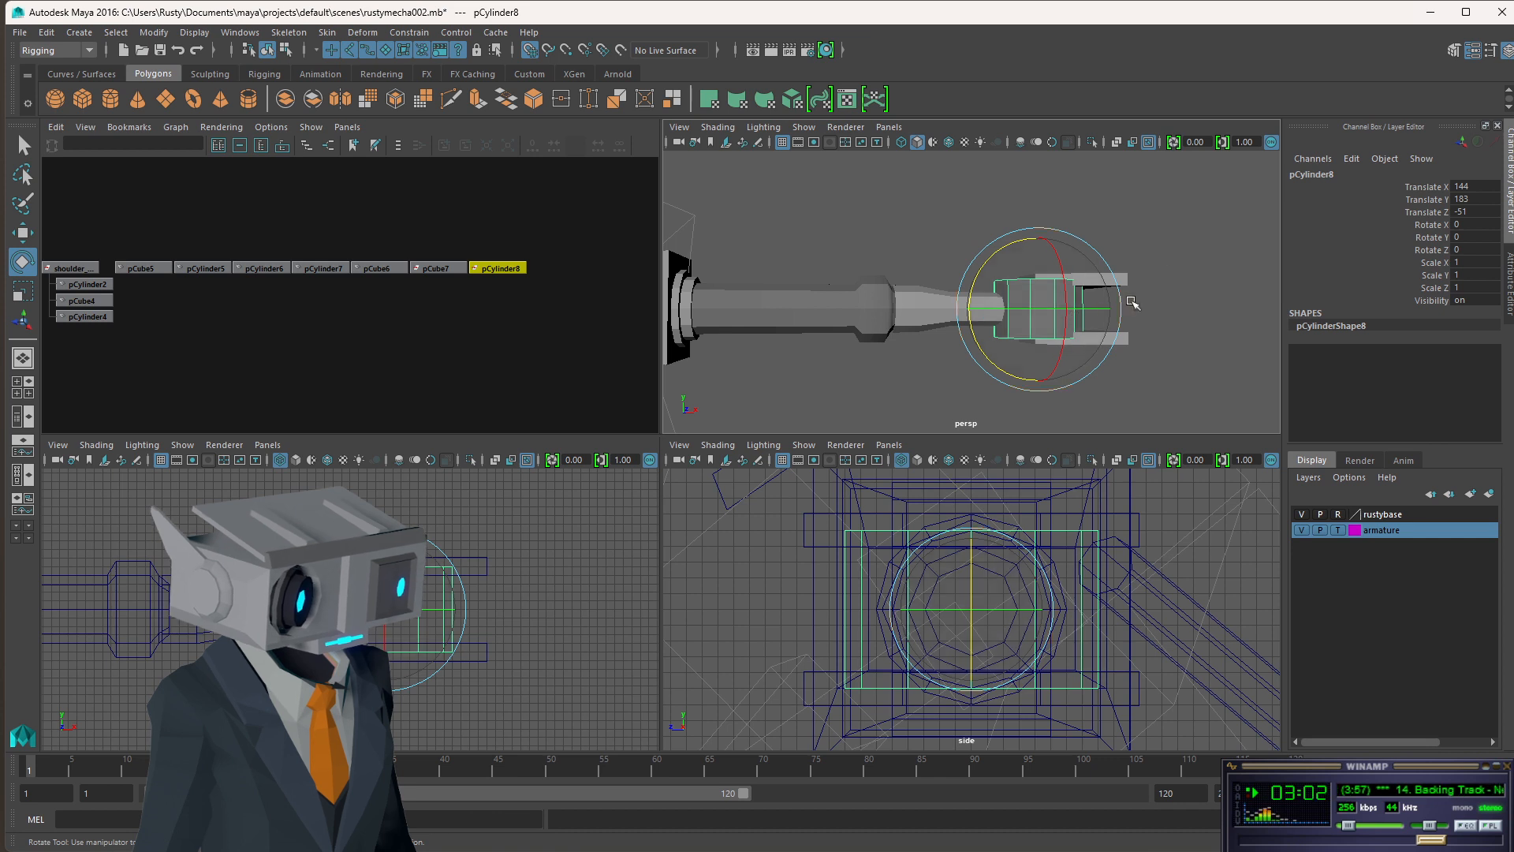
{"action": "key", "text": "r"}
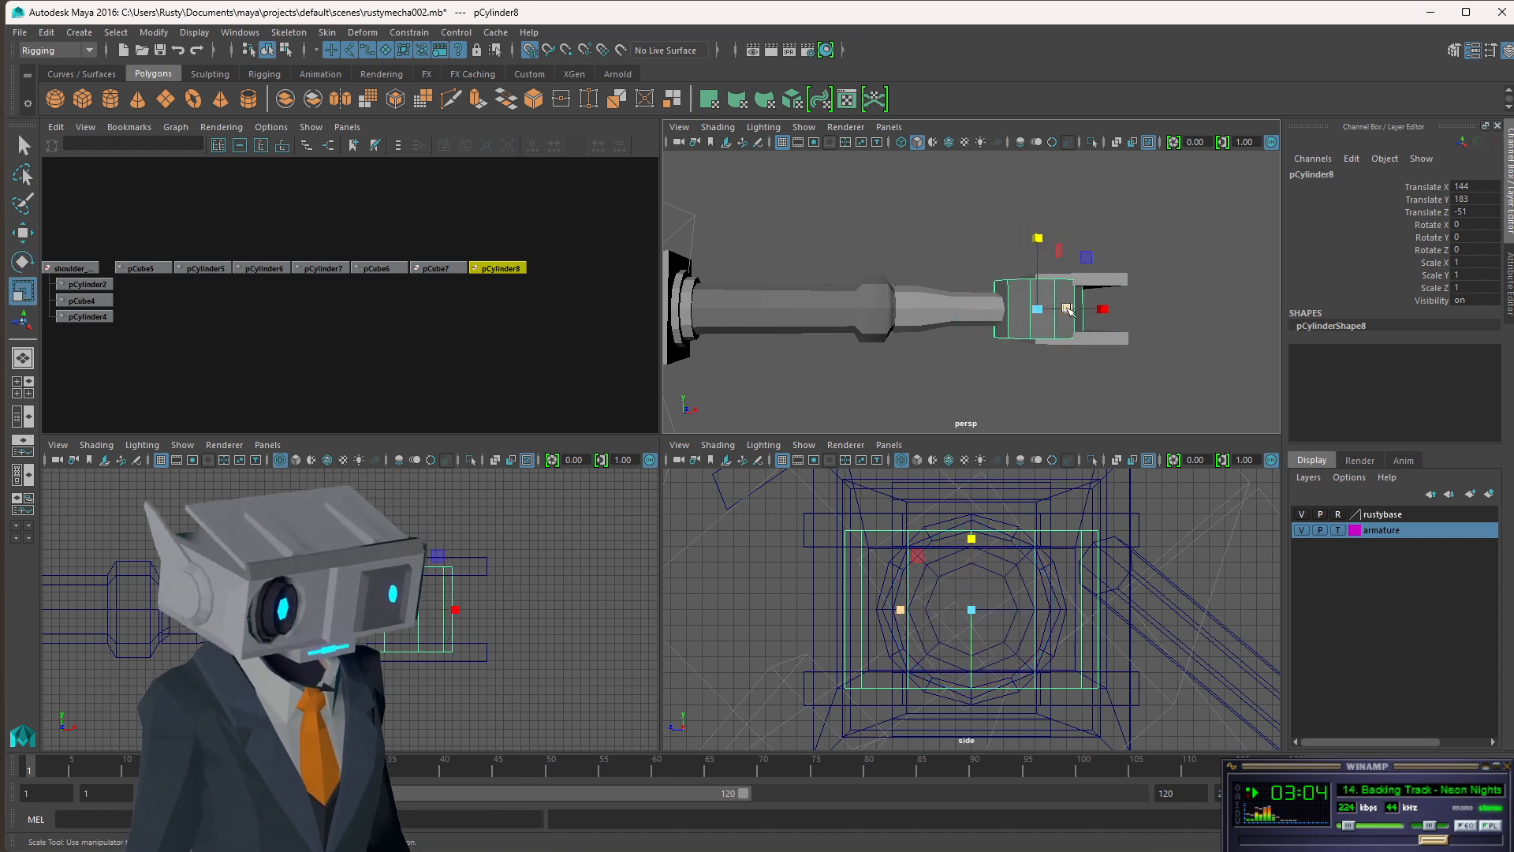
{"action": "left_click_drag", "start_coordinate": [1041, 241], "coordinate": [1037, 261]}
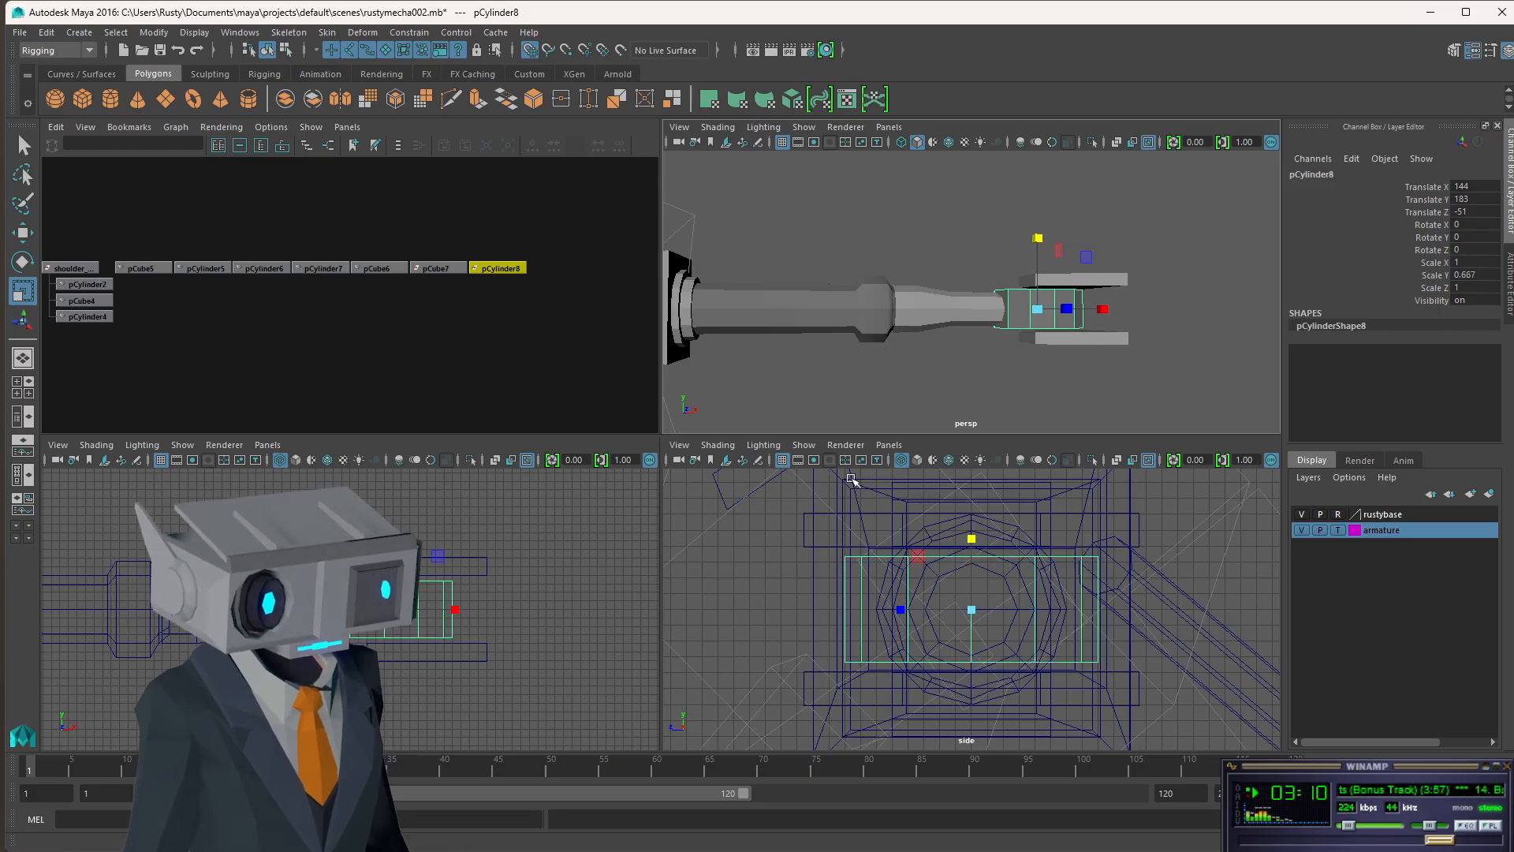
{"action": "scroll", "coordinate": [976, 600], "scroll_direction": "up", "scroll_amount": 3}
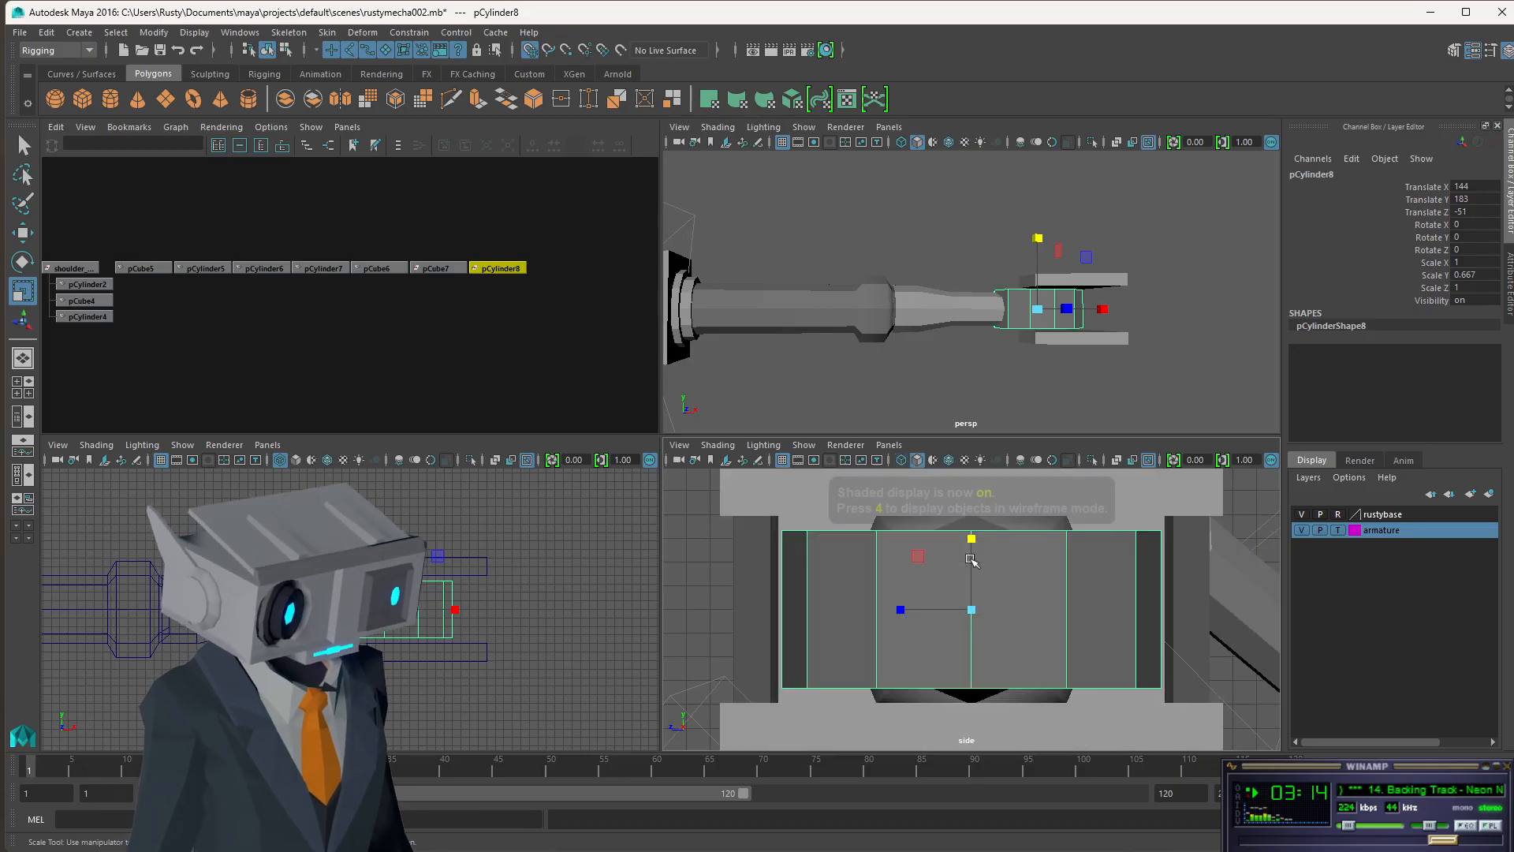
{"action": "key", "text": "5"}
{"action": "mouse_move", "coordinate": [975, 544]}
{"action": "left_mouse_down"}
{"action": "mouse_move", "coordinate": [974, 525]}
{"action": "mouse_move", "coordinate": [972, 541]}
{"action": "left_mouse_up"}
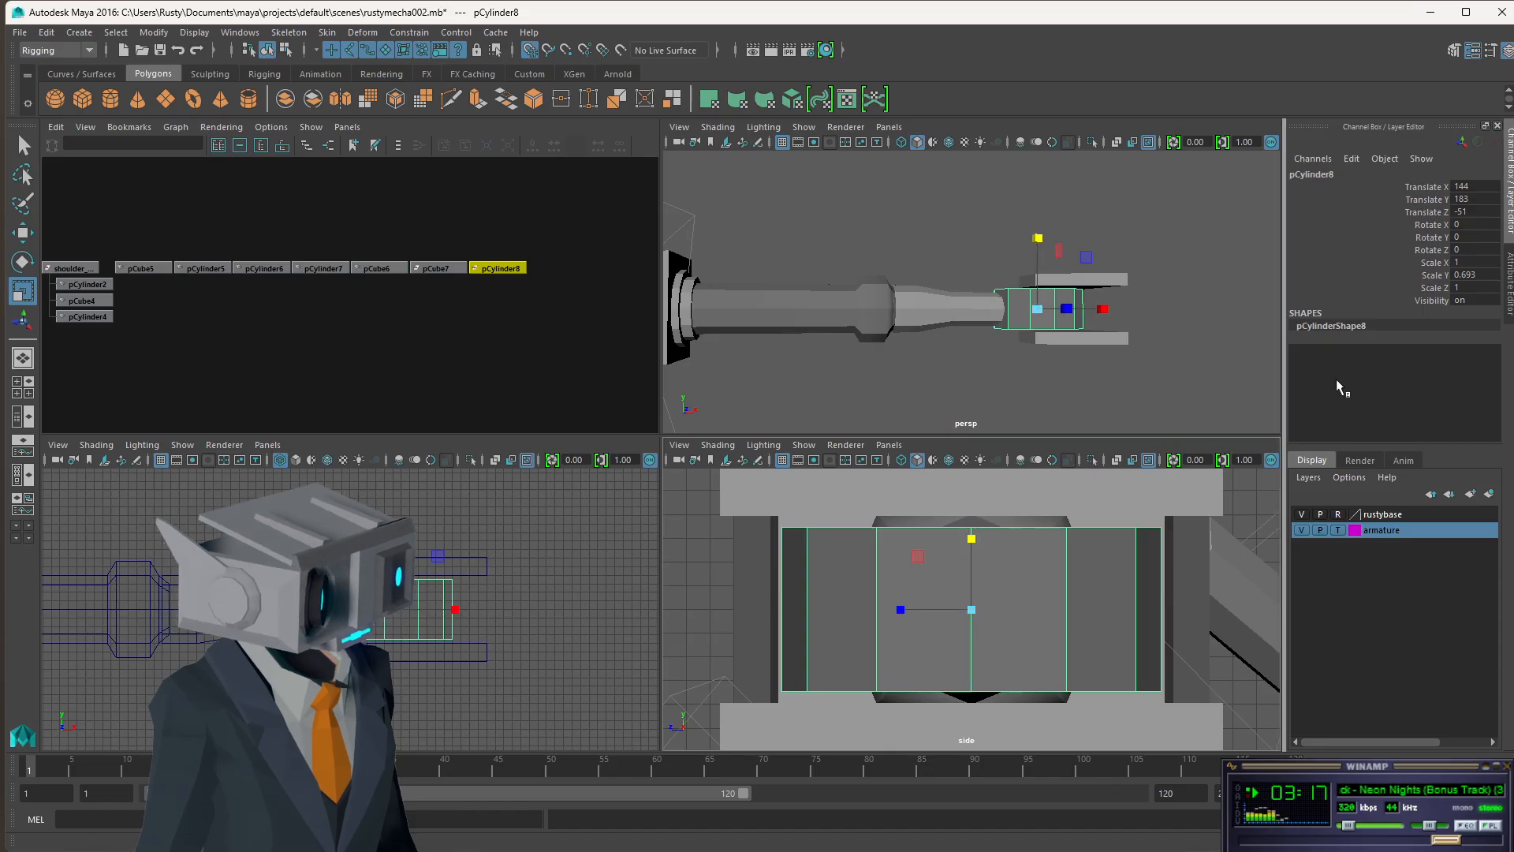
{"action": "type", "text": "0.7"}
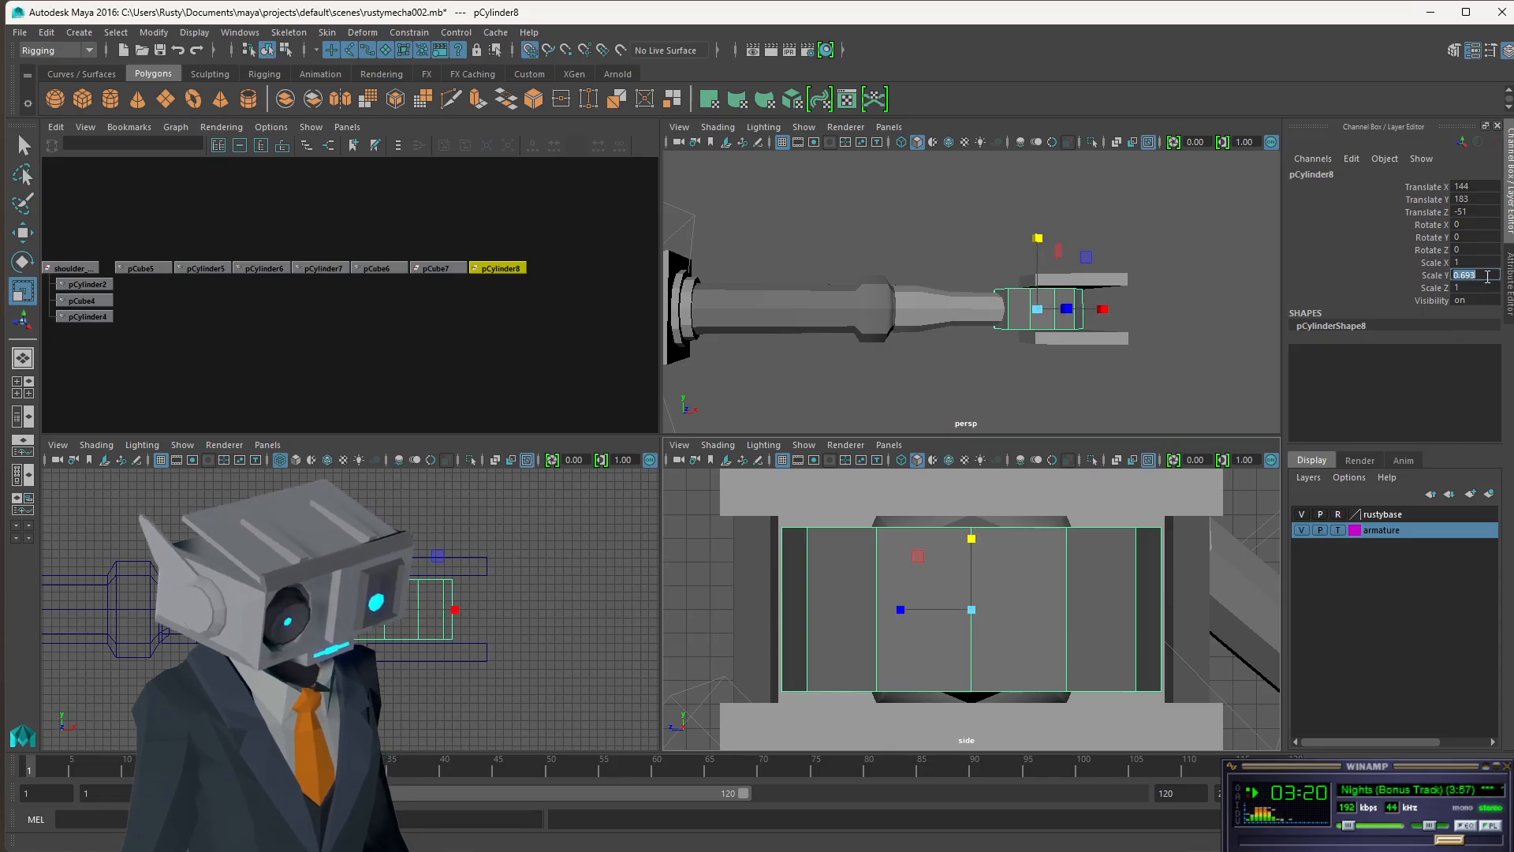
{"action": "key", "text": "Return"}
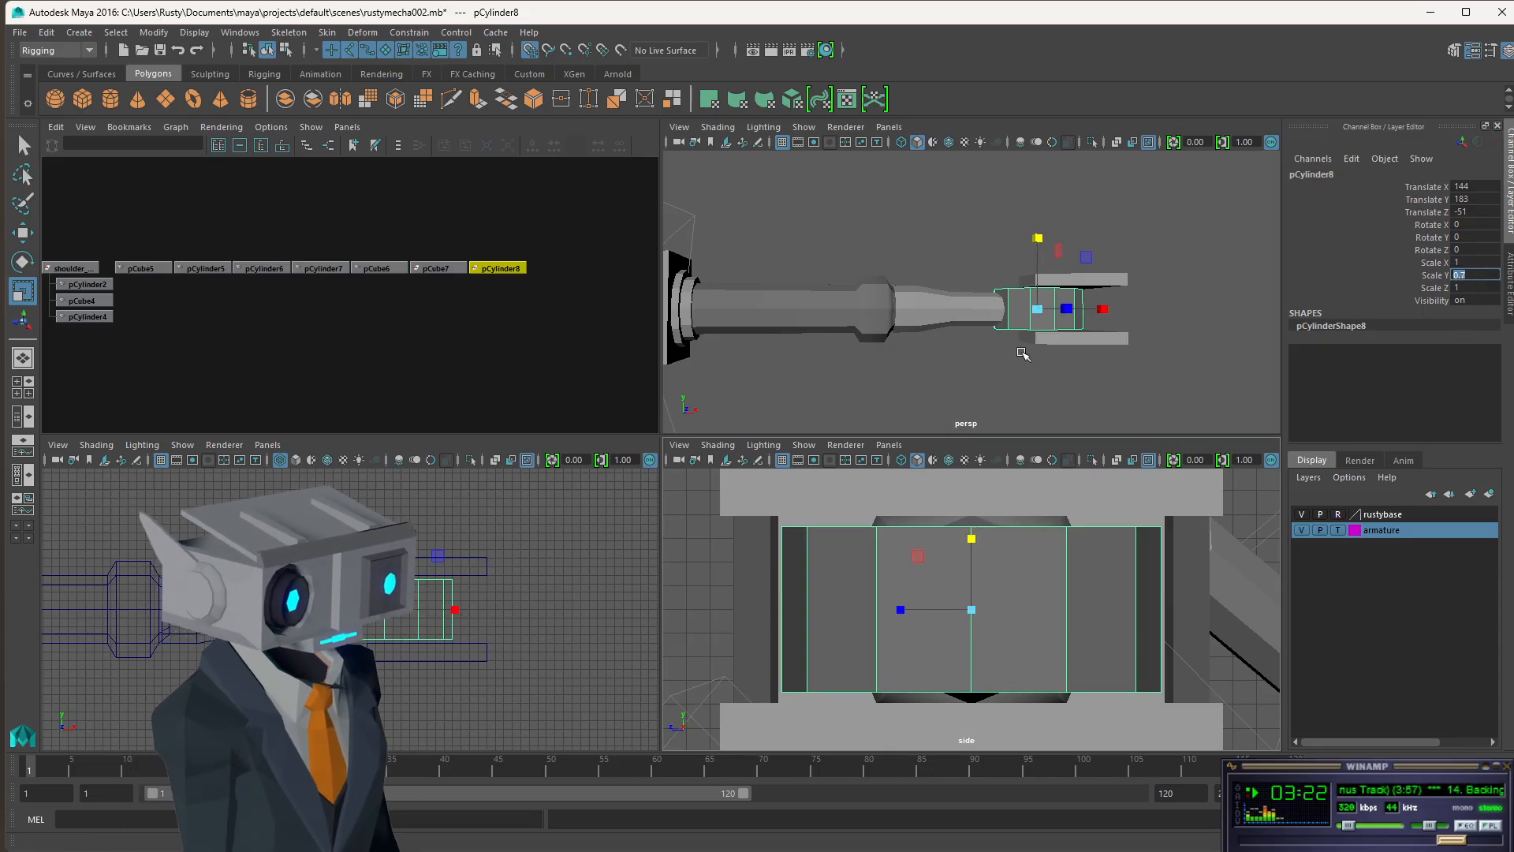
- Move the upright wrist cylinder along X to Translate X 145, seating it between the two plates
{"action": "left_click_drag", "start_coordinate": [1024, 348], "coordinate": [1090, 240], "text": "alt"}
{"action": "left_click", "coordinate": [1090, 240]}
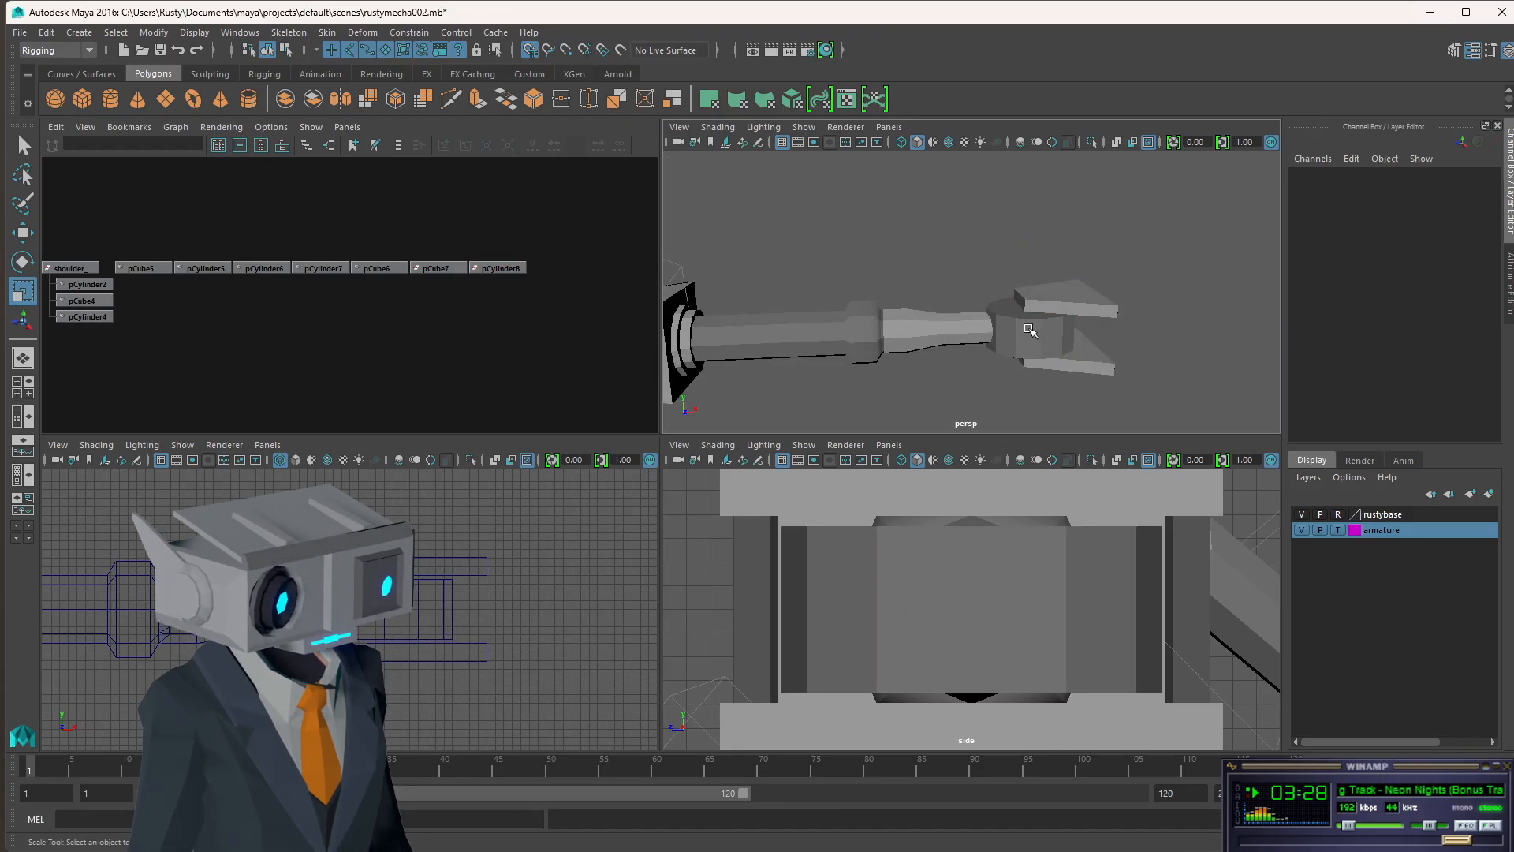
{"action": "left_click", "coordinate": [1035, 336]}
{"action": "key", "text": "w"}
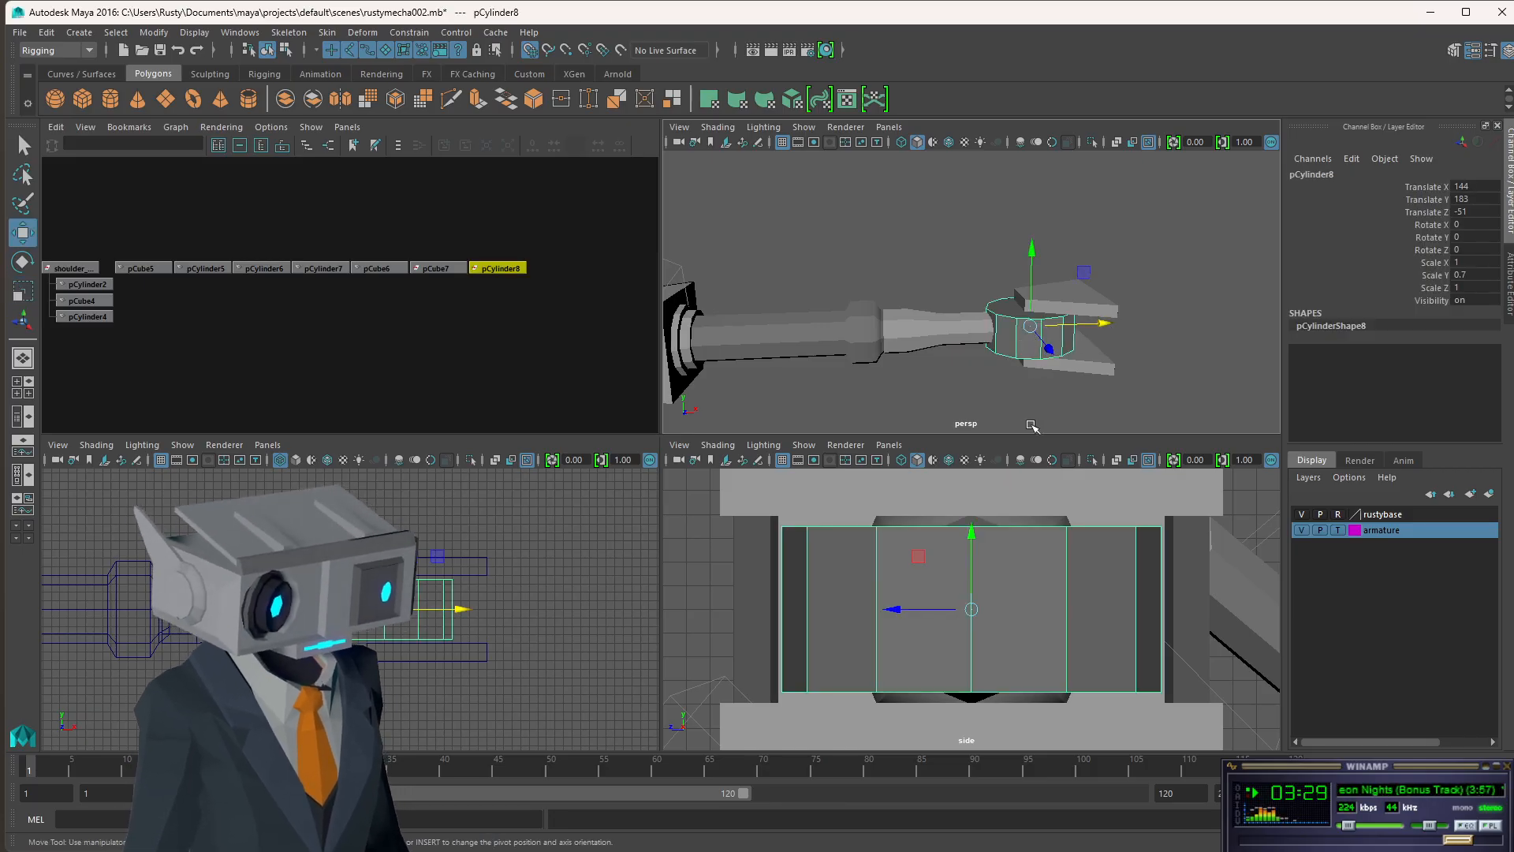
{"action": "key", "text": "4"}
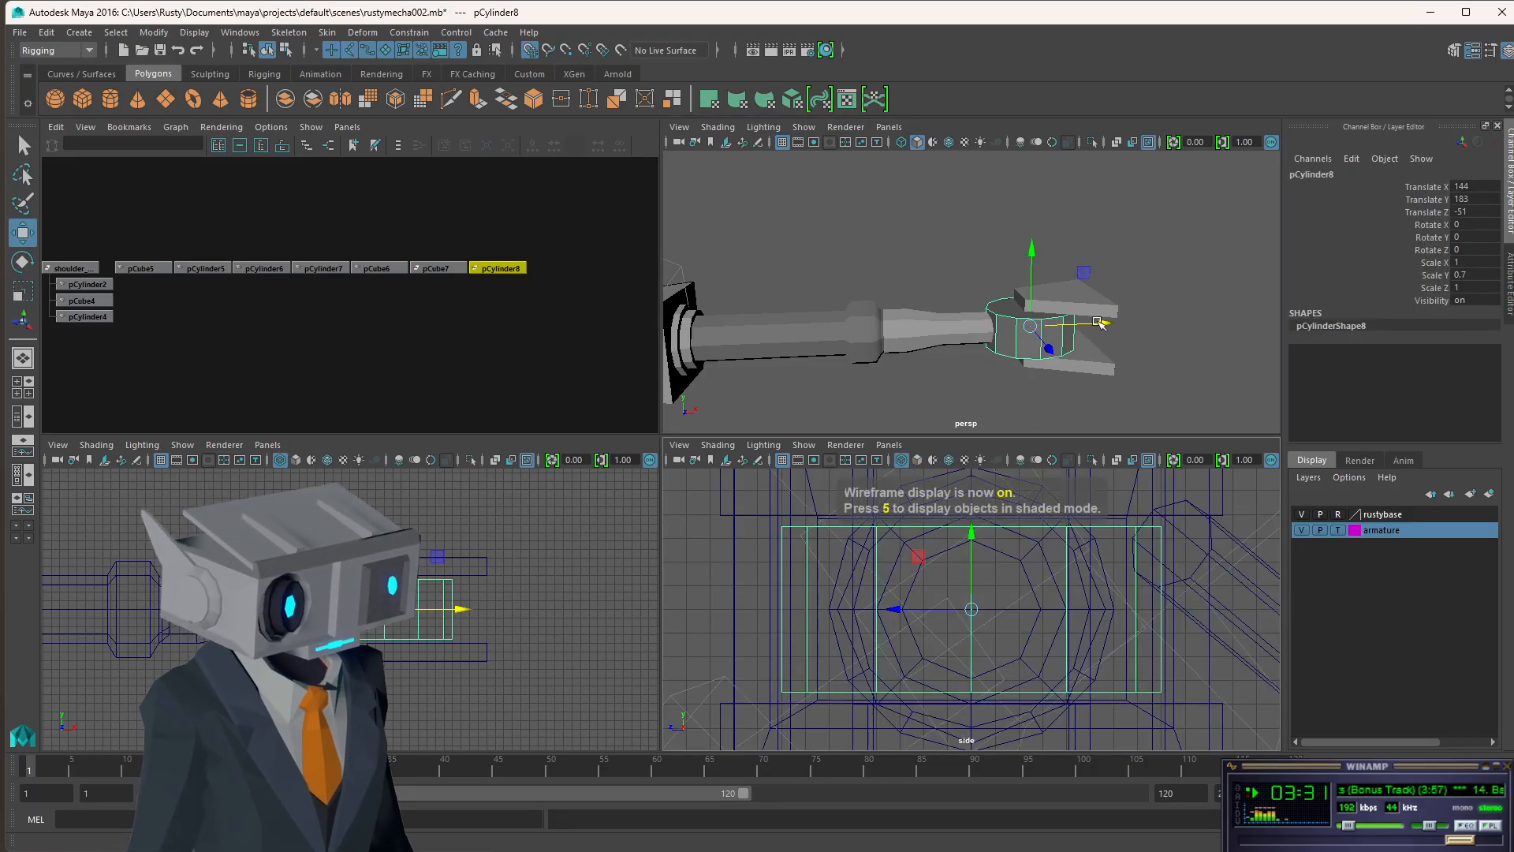
{"action": "left_click_drag", "start_coordinate": [1098, 322], "coordinate": [1017, 289]}
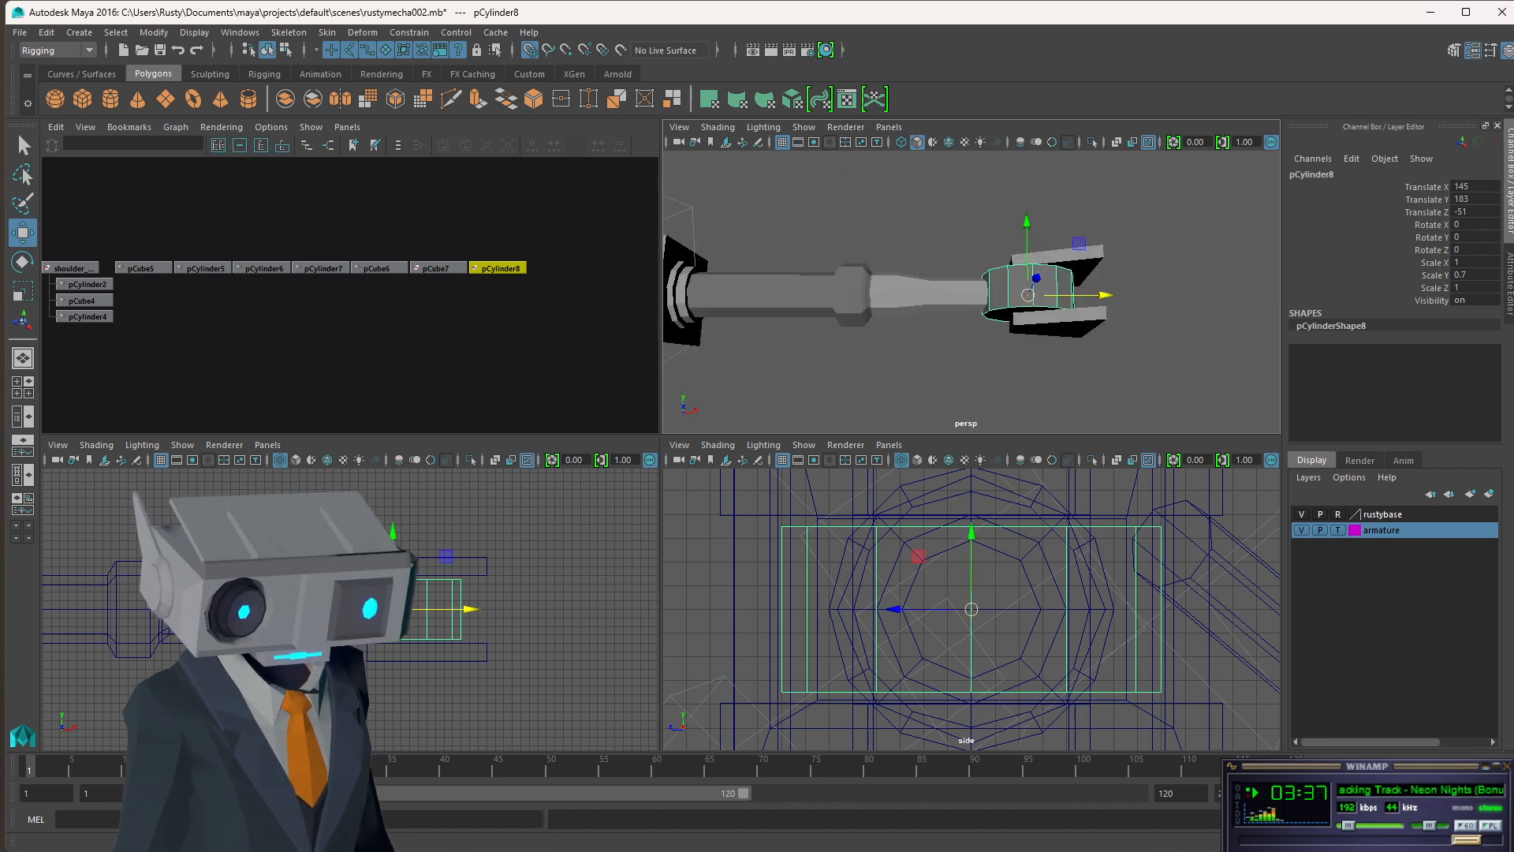
{"action": "scroll", "coordinate": [507, 623], "scroll_direction": "up", "scroll_amount": 4}
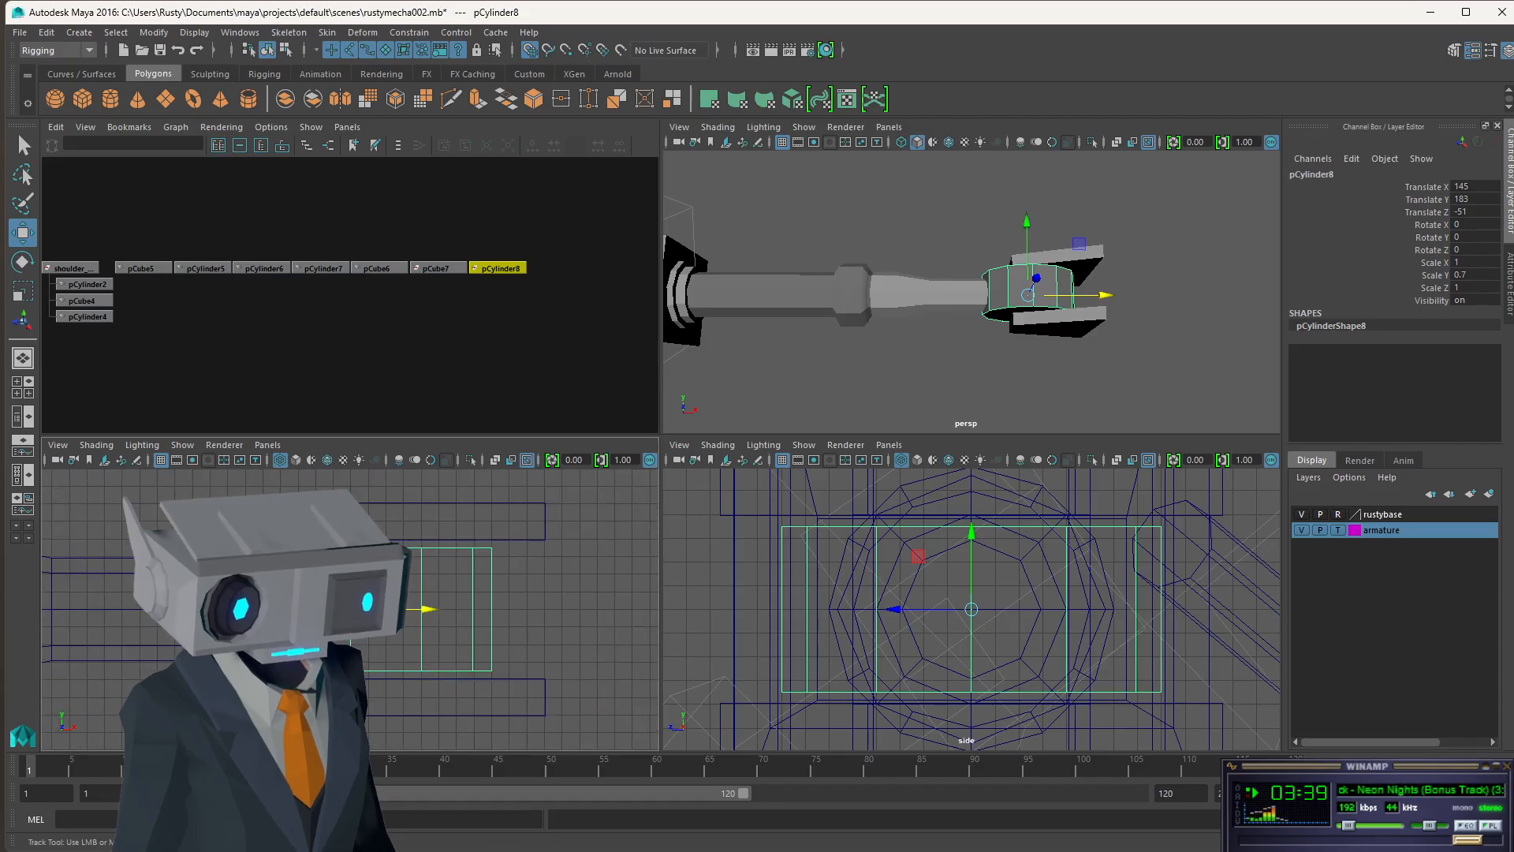
{"action": "left_click_drag", "start_coordinate": [545, 603], "coordinate": [477, 596]}
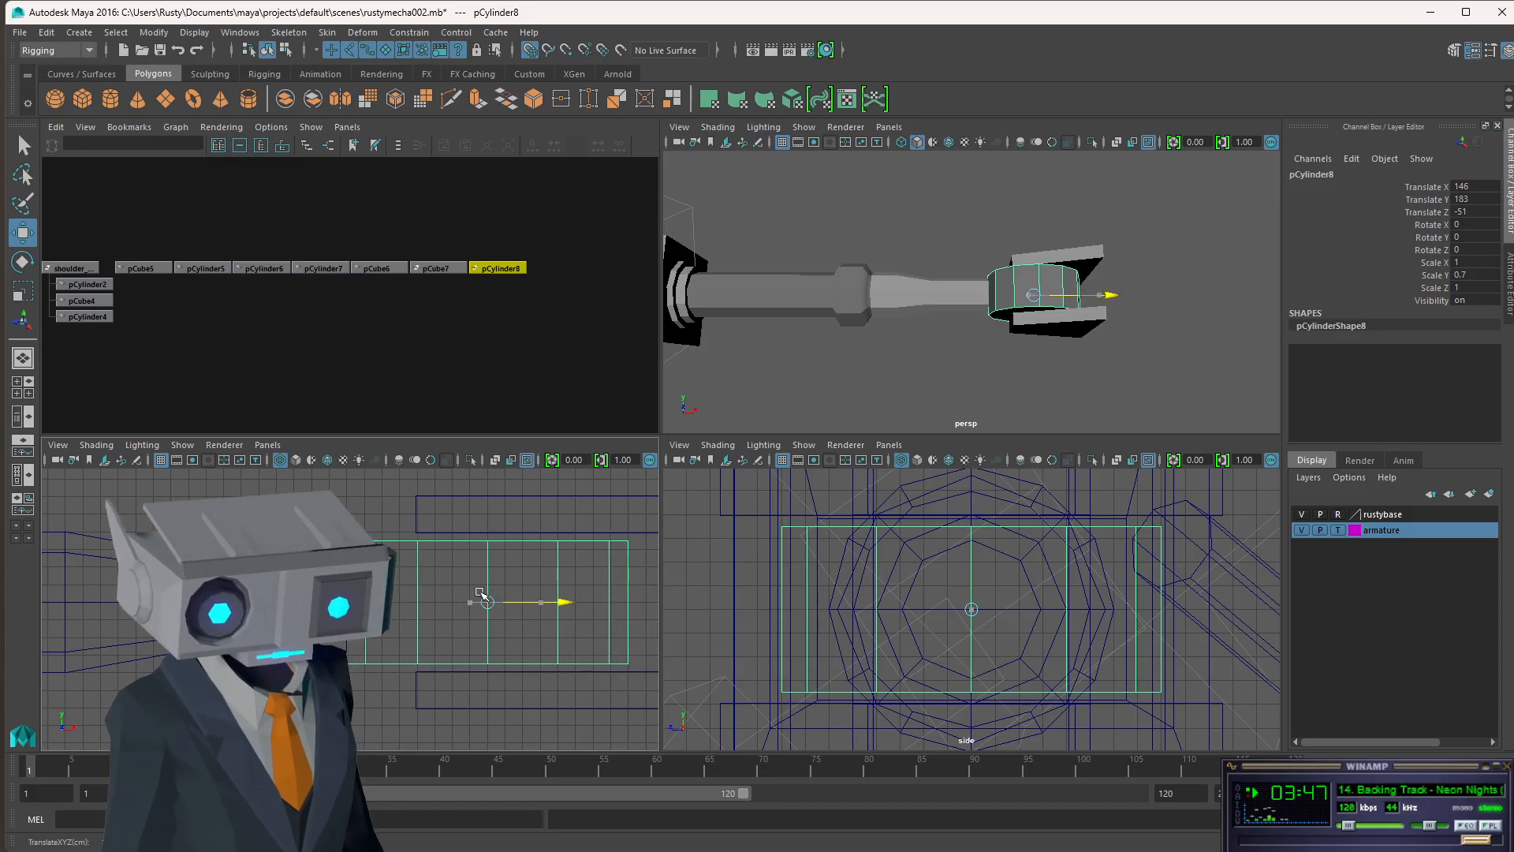
{"action": "left_click_drag", "start_coordinate": [1049, 347], "coordinate": [986, 306], "text": "alt"}
{"action": "scroll", "coordinate": [983, 306], "scroll_direction": "down", "scroll_amount": 10}
{"action": "scroll", "coordinate": [983, 309], "scroll_direction": "up", "scroll_amount": 6}
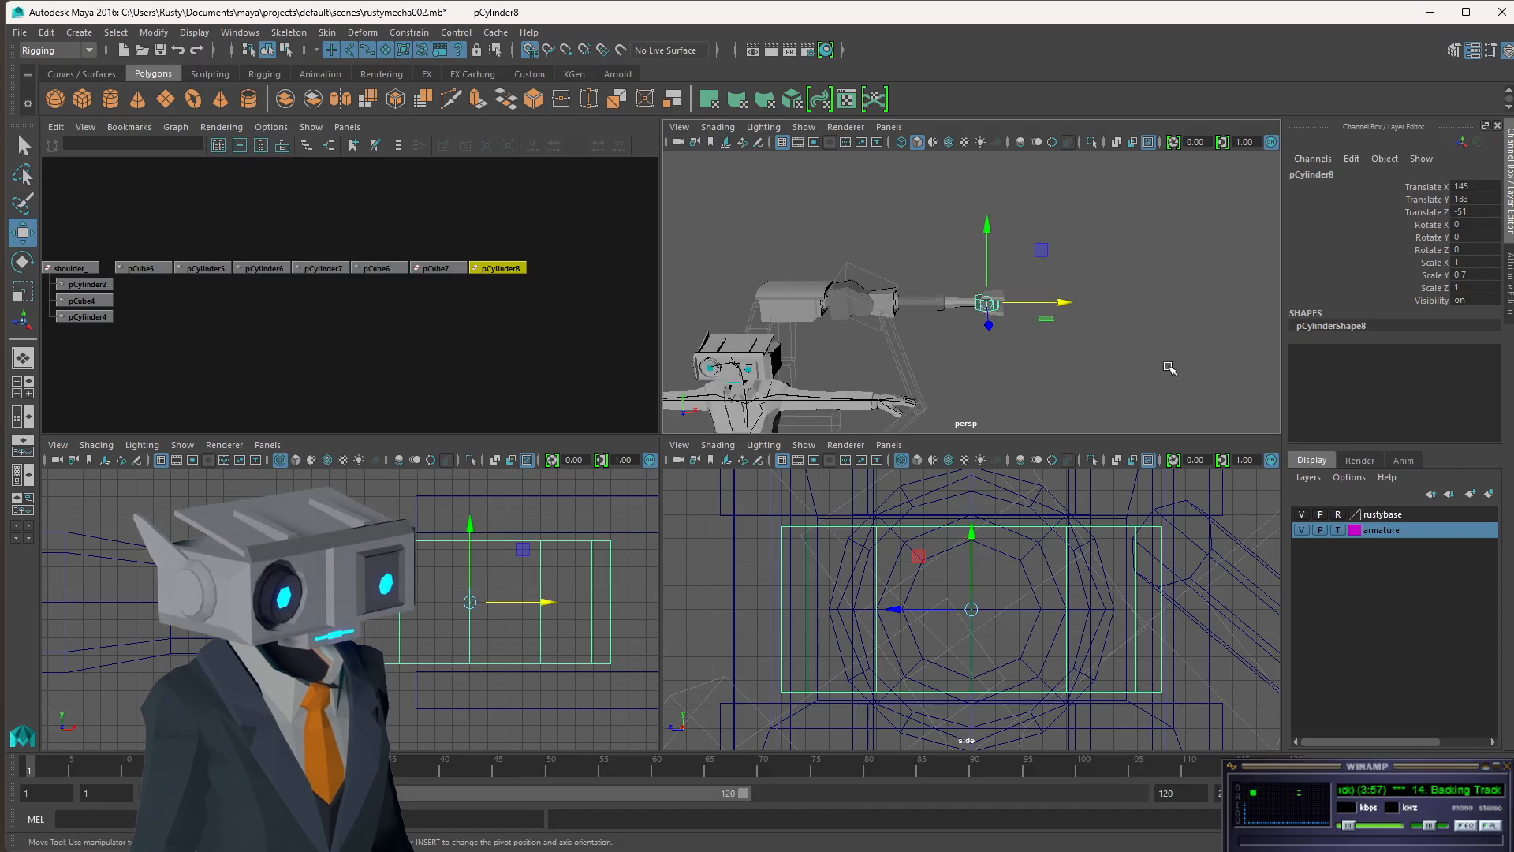
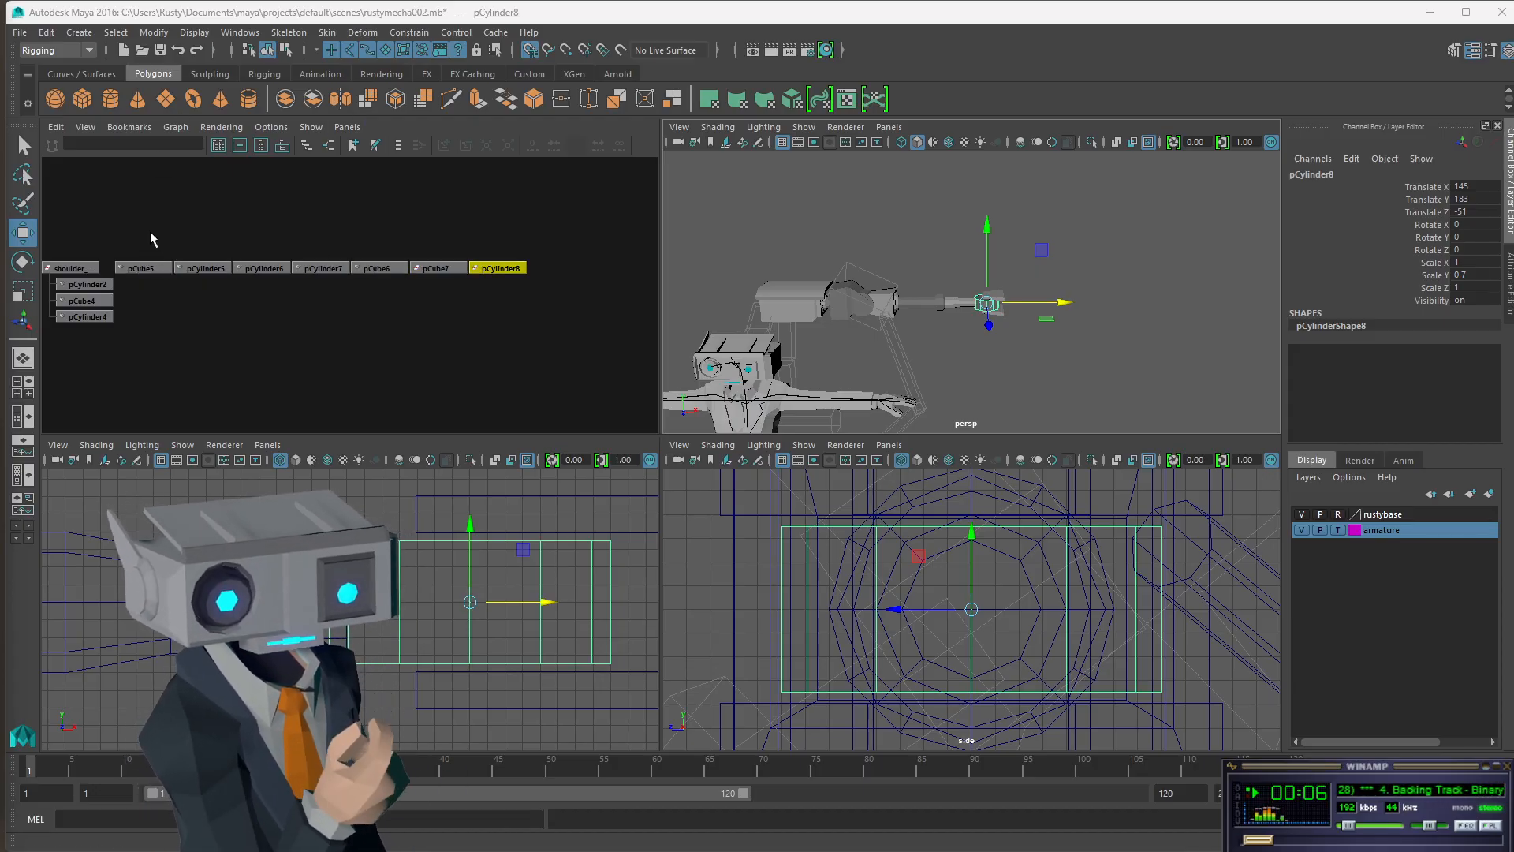
- Examine the arm's nodes one by one to see which parts belong to the shoulder and which to the elbow section
{"action": "left_click_drag", "start_coordinate": [150, 231], "coordinate": [503, 314]}
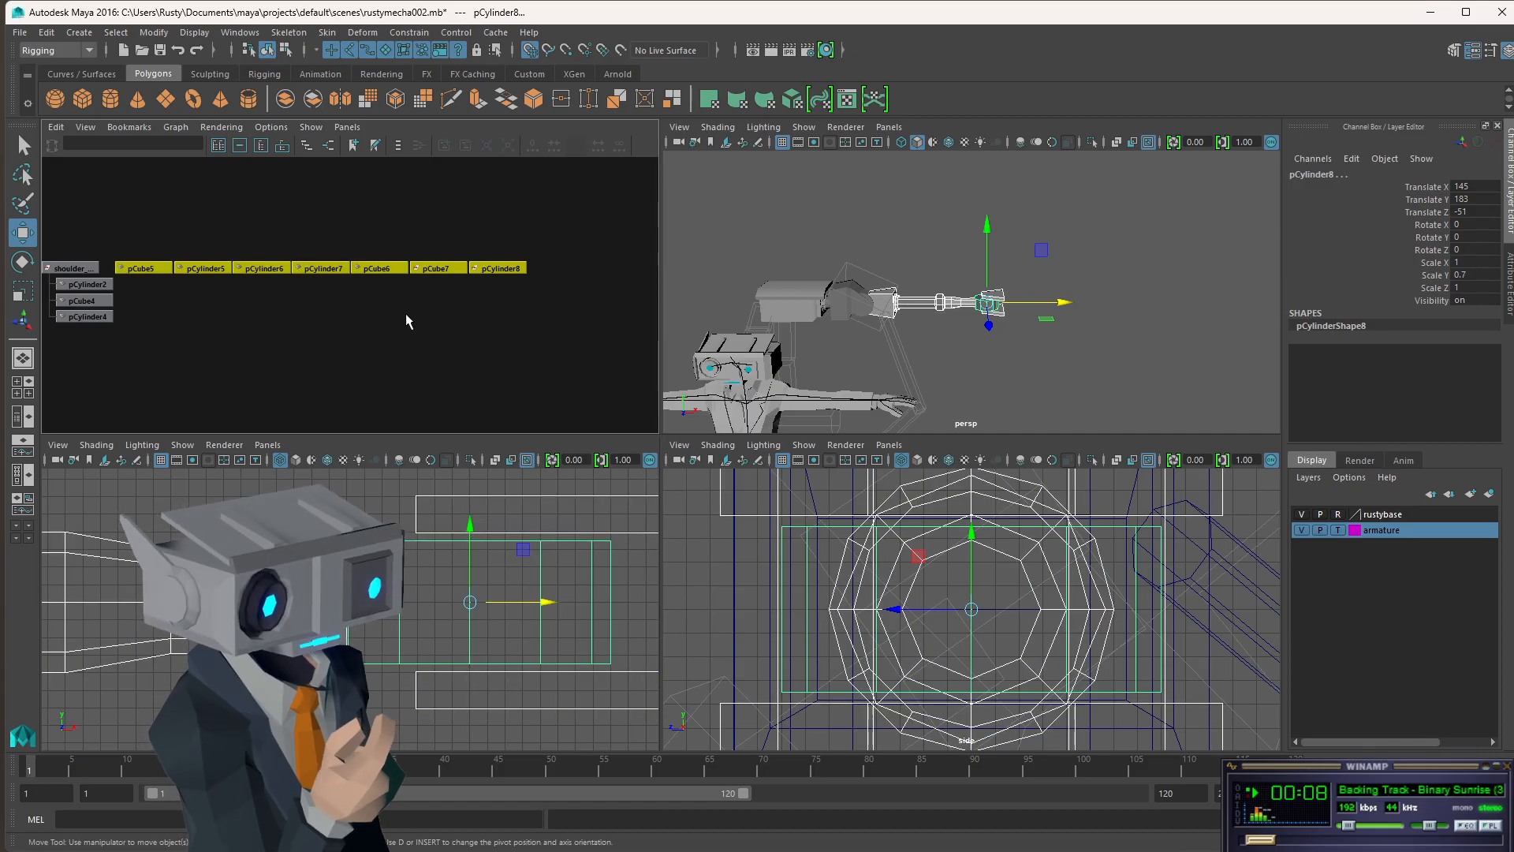
{"action": "left_click", "coordinate": [300, 309]}
{"action": "left_click_drag", "start_coordinate": [134, 243], "coordinate": [178, 281]}
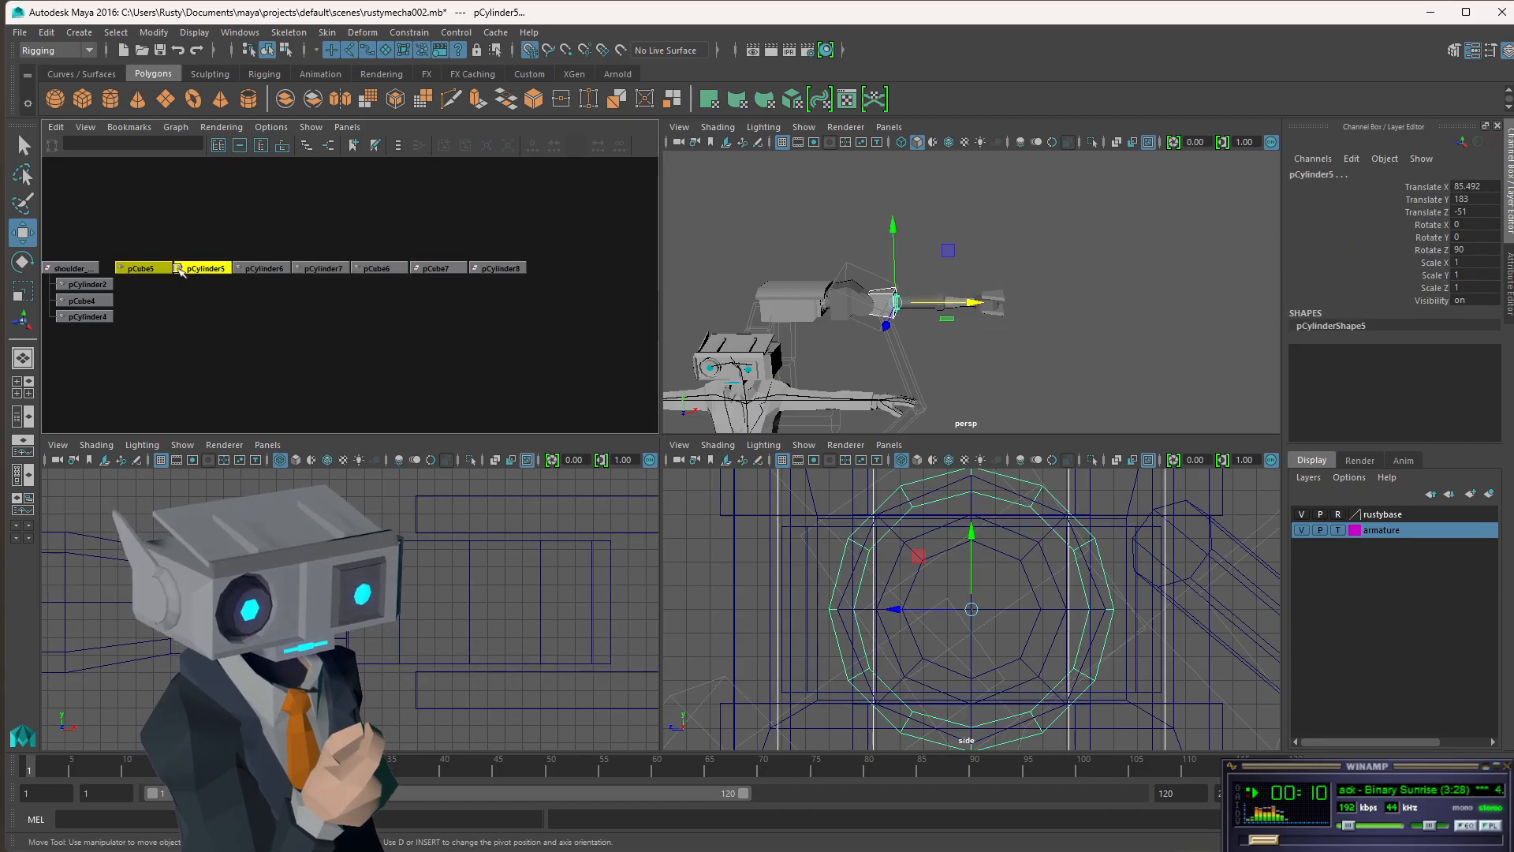
{"action": "left_click", "coordinate": [260, 269]}
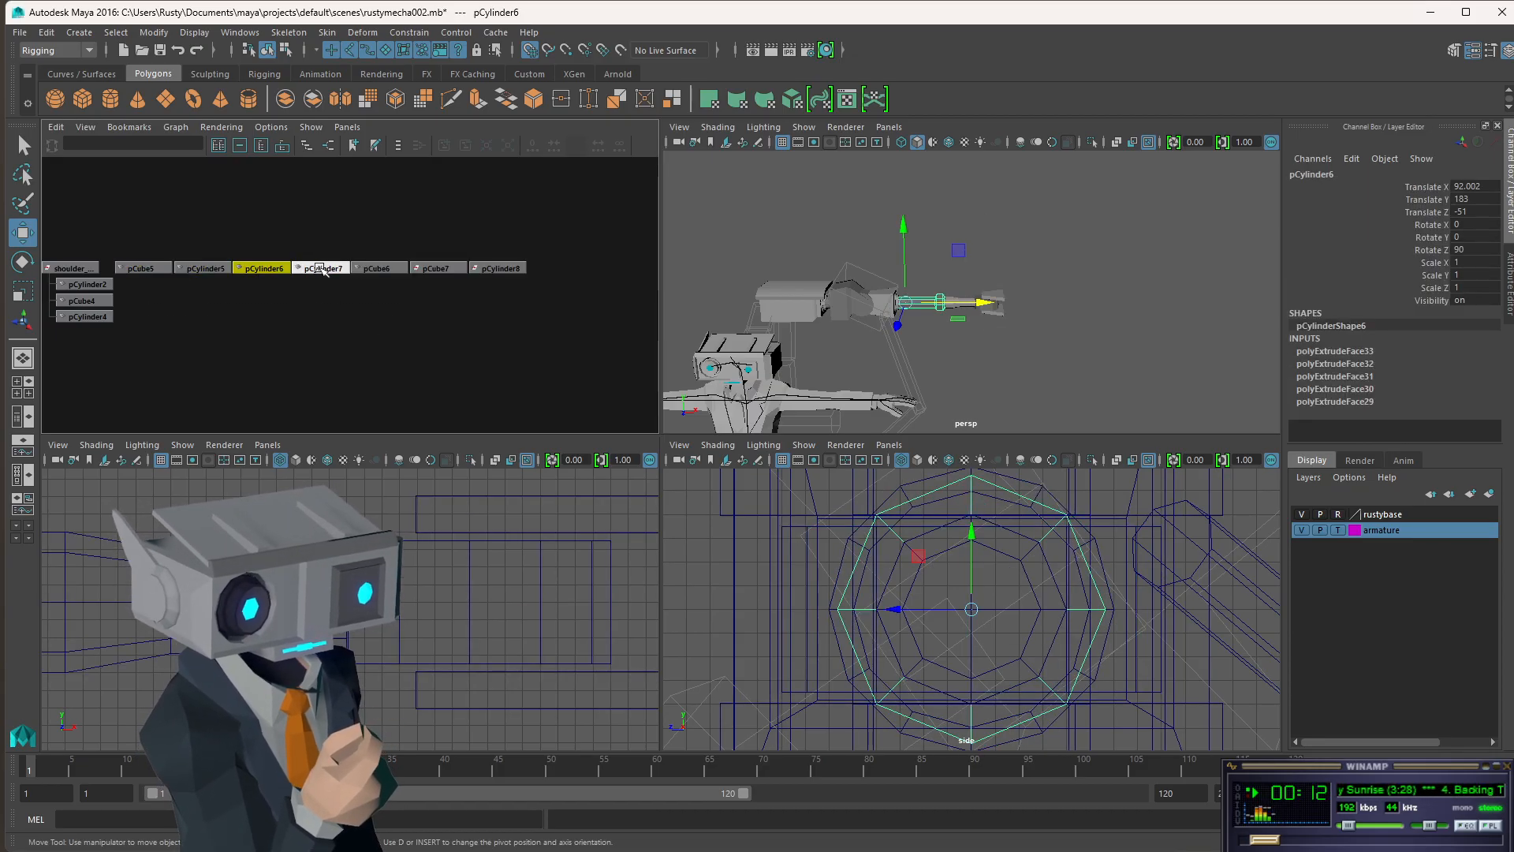
{"action": "left_click", "coordinate": [154, 267]}
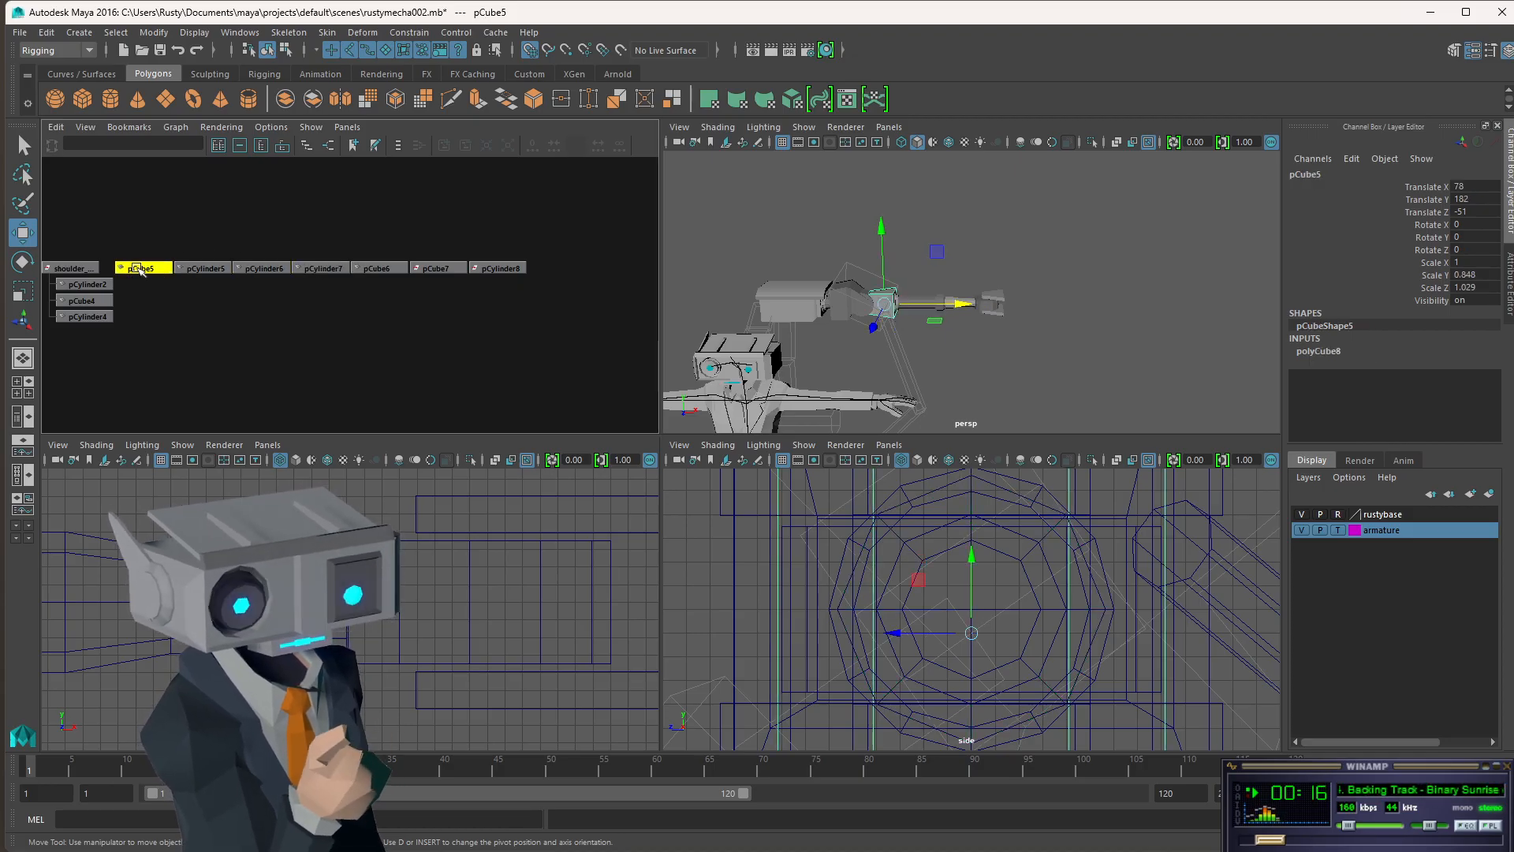
{"action": "left_click", "coordinate": [70, 269]}
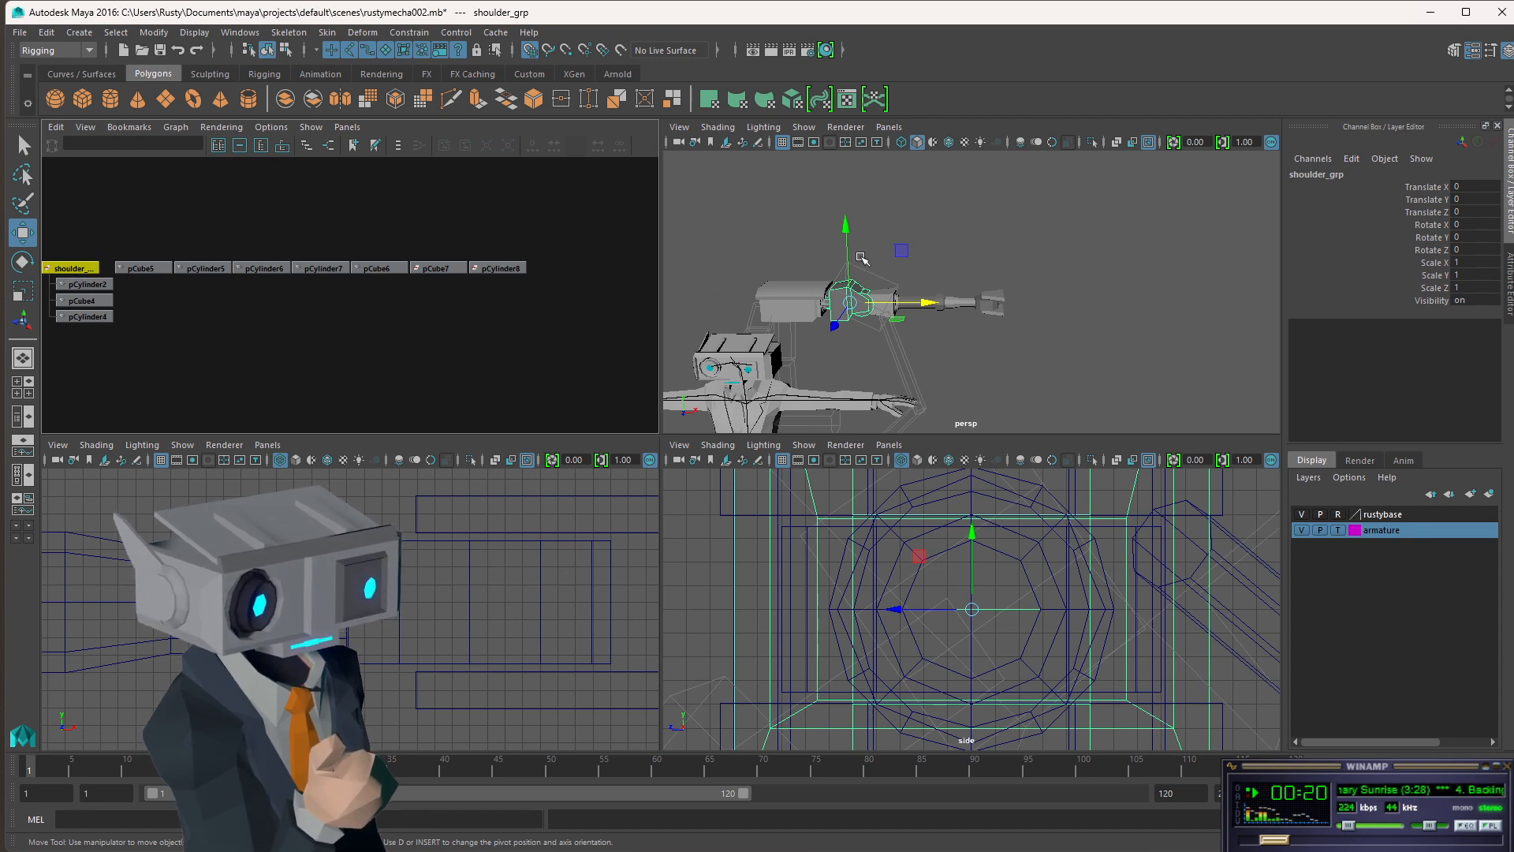
{"action": "left_click", "coordinate": [89, 317]}
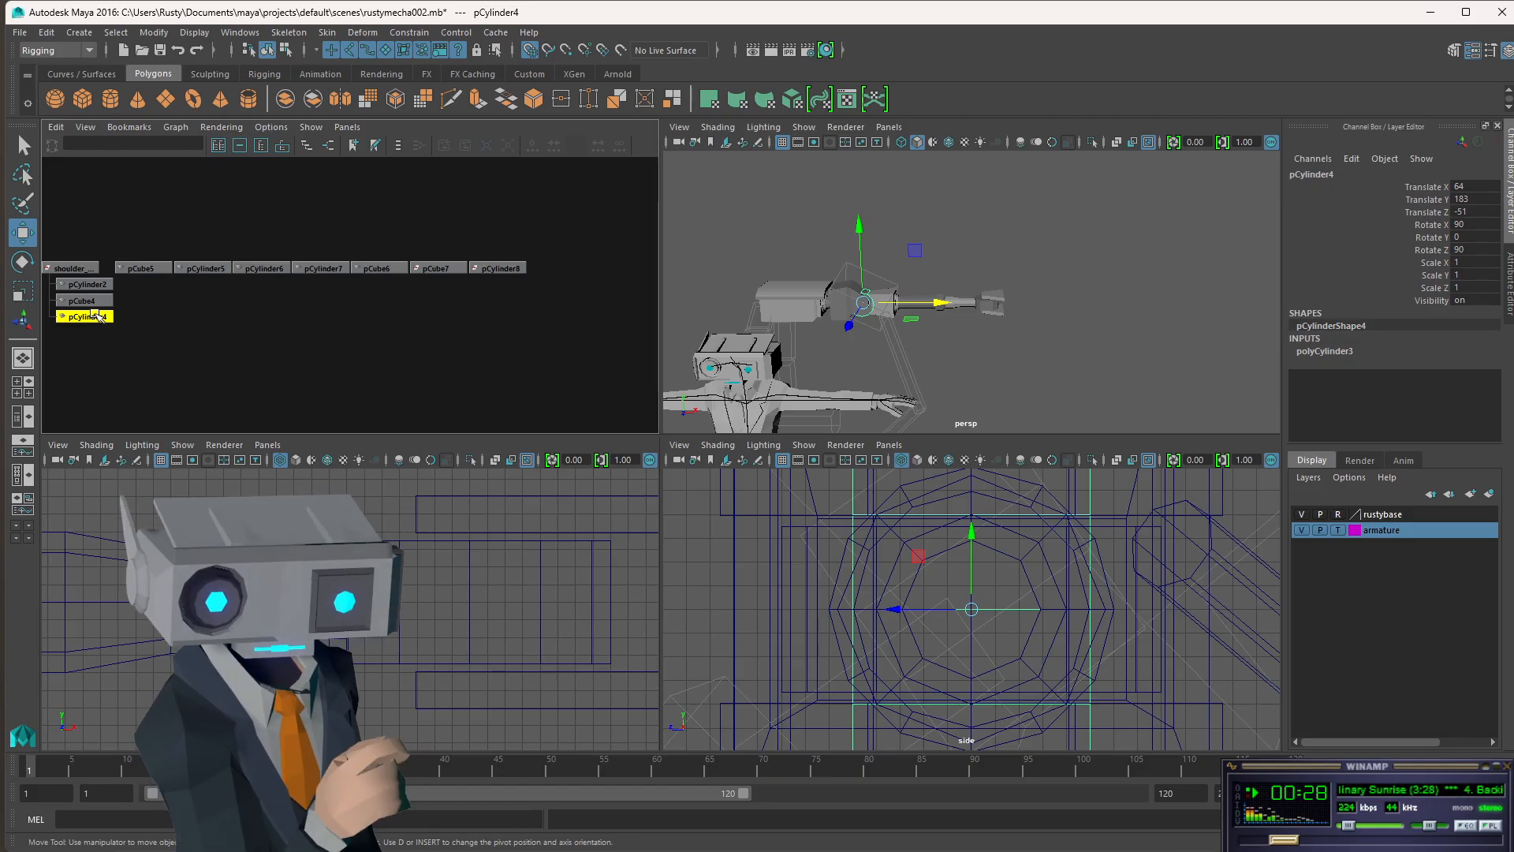
{"action": "left_click", "coordinate": [143, 268]}
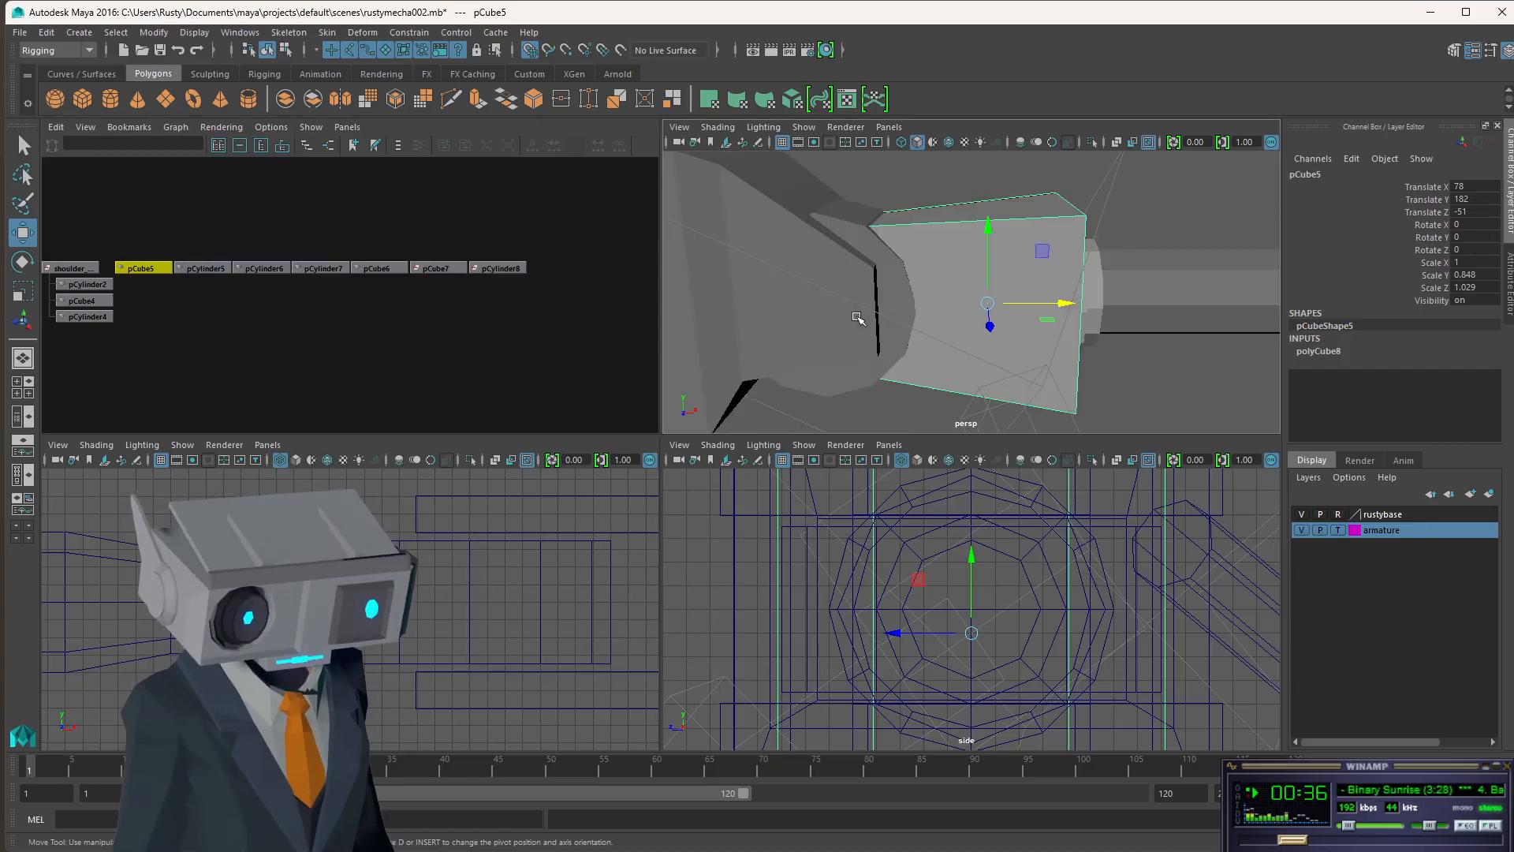
{"action": "key", "text": "f"}
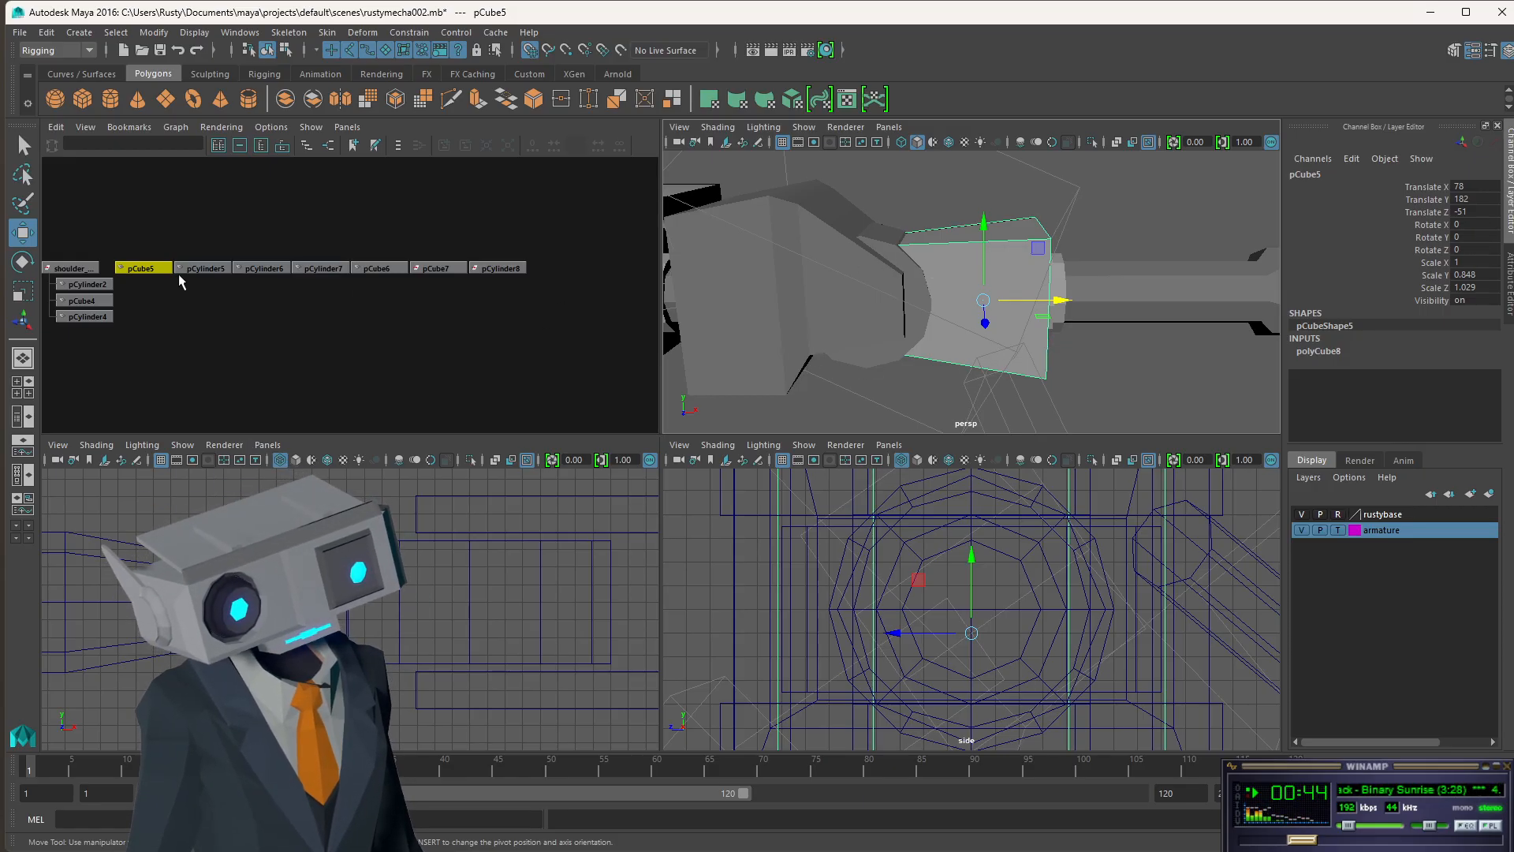
- Put the joint cylinder pCylinder4 in a new group of its own inside the shoulder group
{"action": "left_click", "coordinate": [93, 318]}
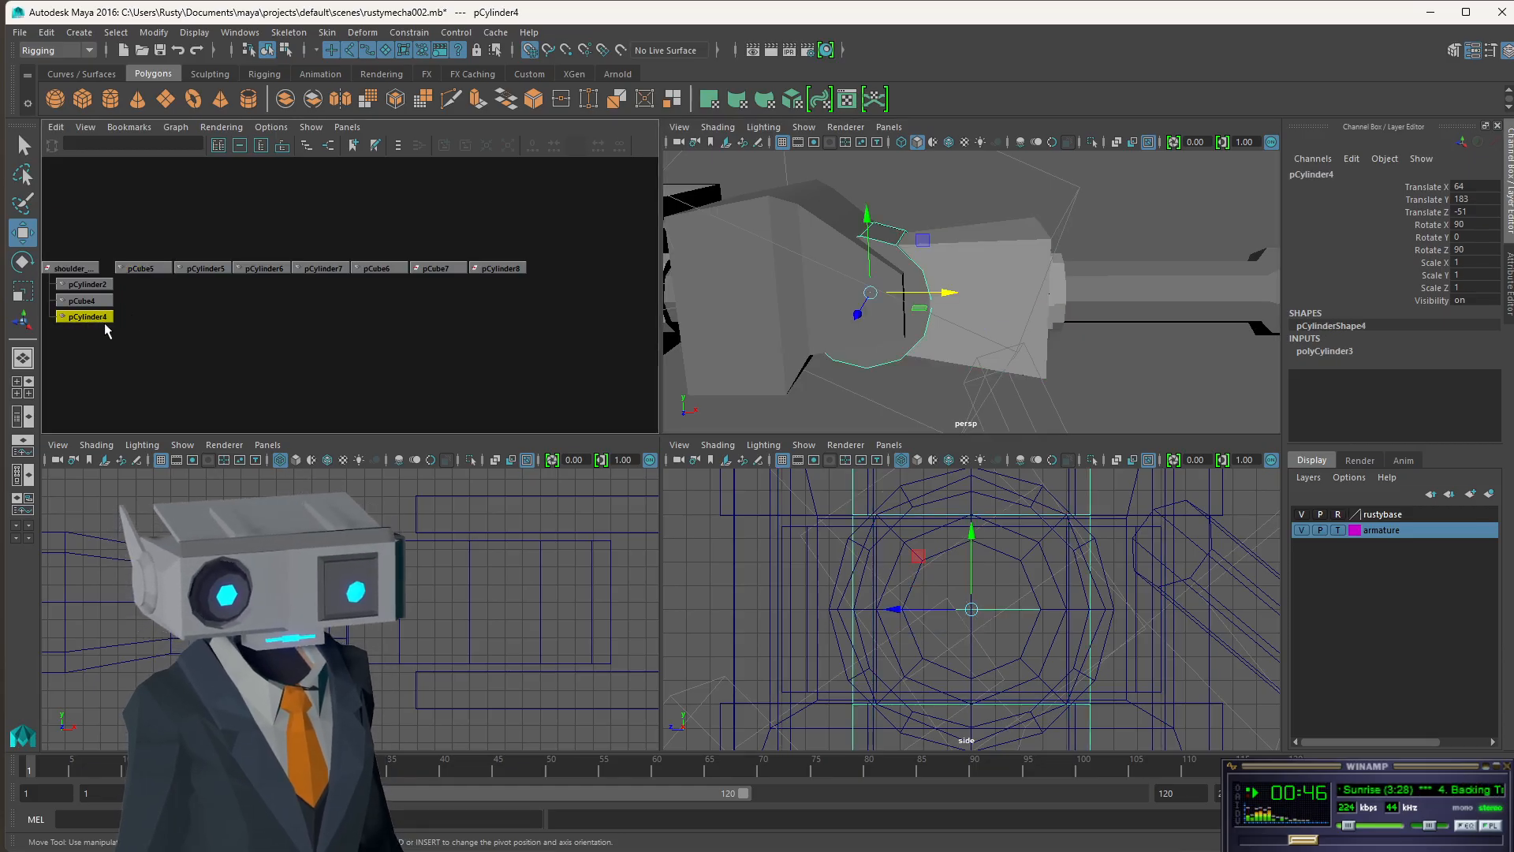
{"action": "key", "text": "ctrl+g"}
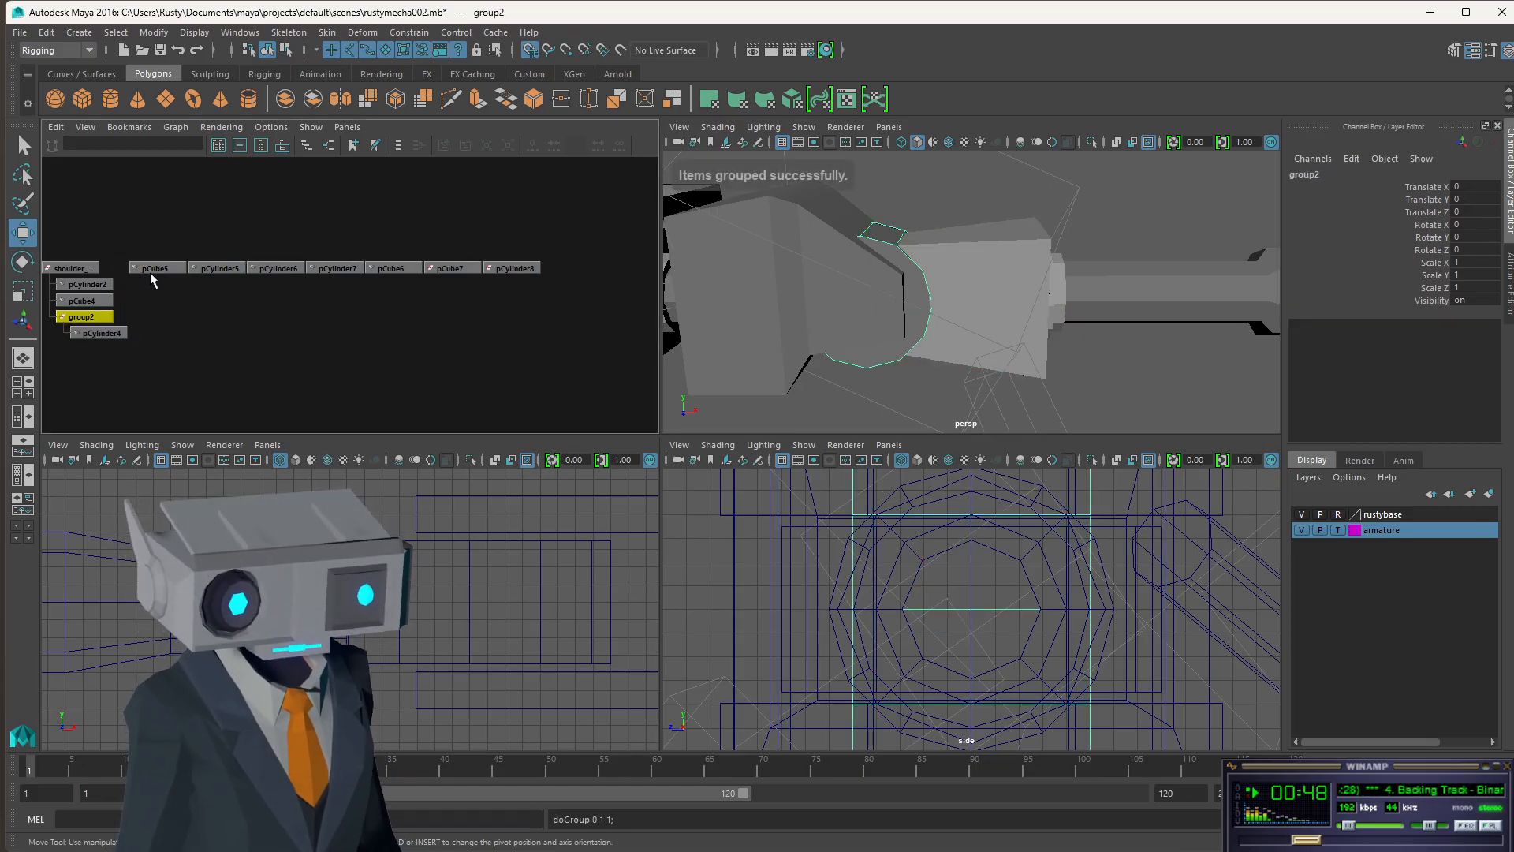
{"action": "left_click", "coordinate": [91, 318]}
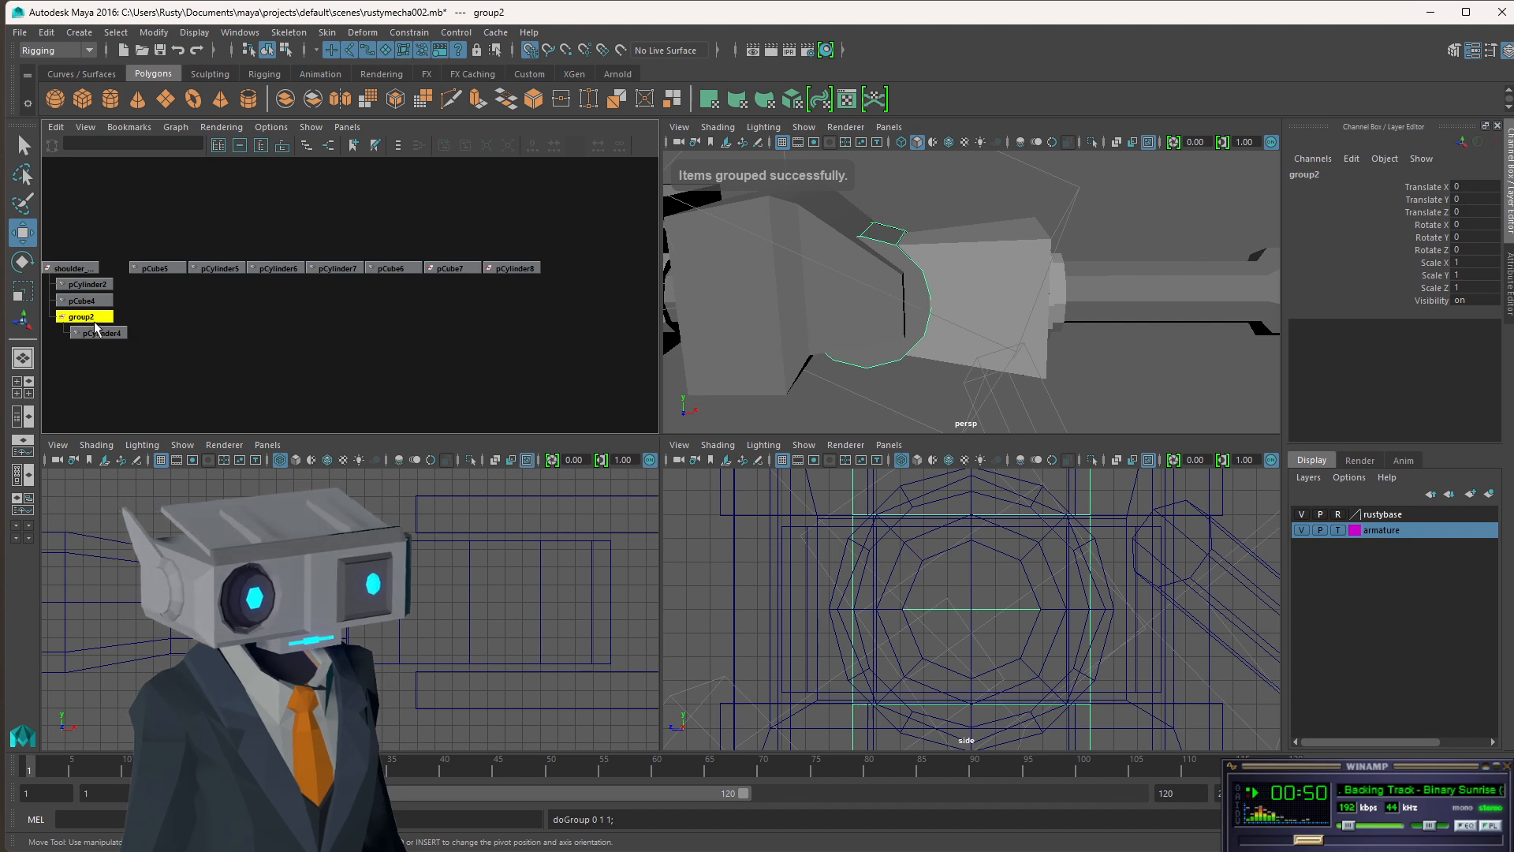
- Parent pCube5, pCylinder5 and pCylinder6 under the new group that holds joint cylinder pCylinder4
{"action": "left_click", "coordinate": [157, 268]}
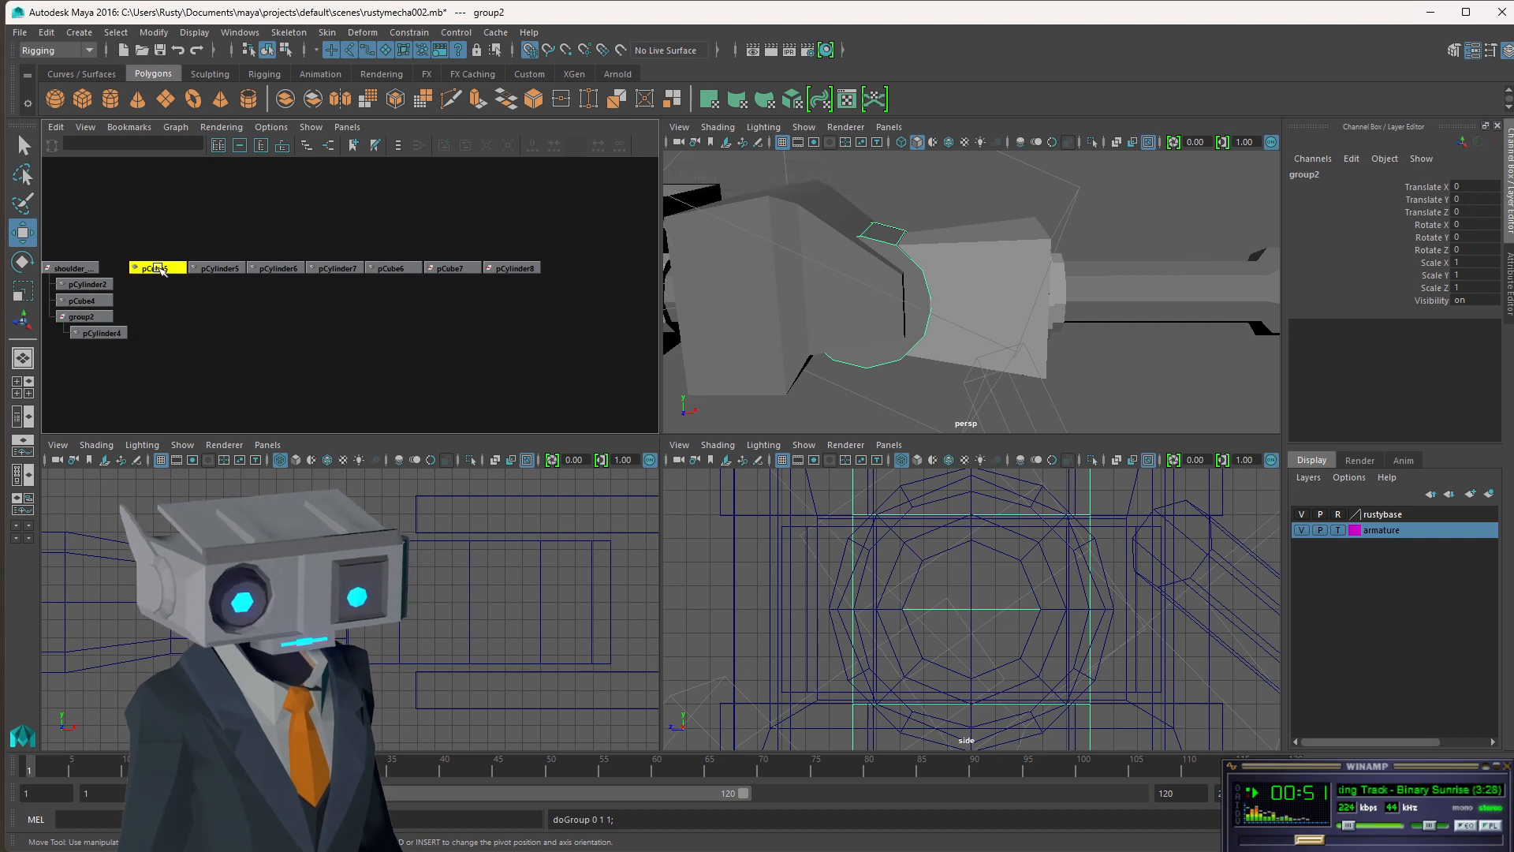
{"action": "left_click", "coordinate": [219, 268]}
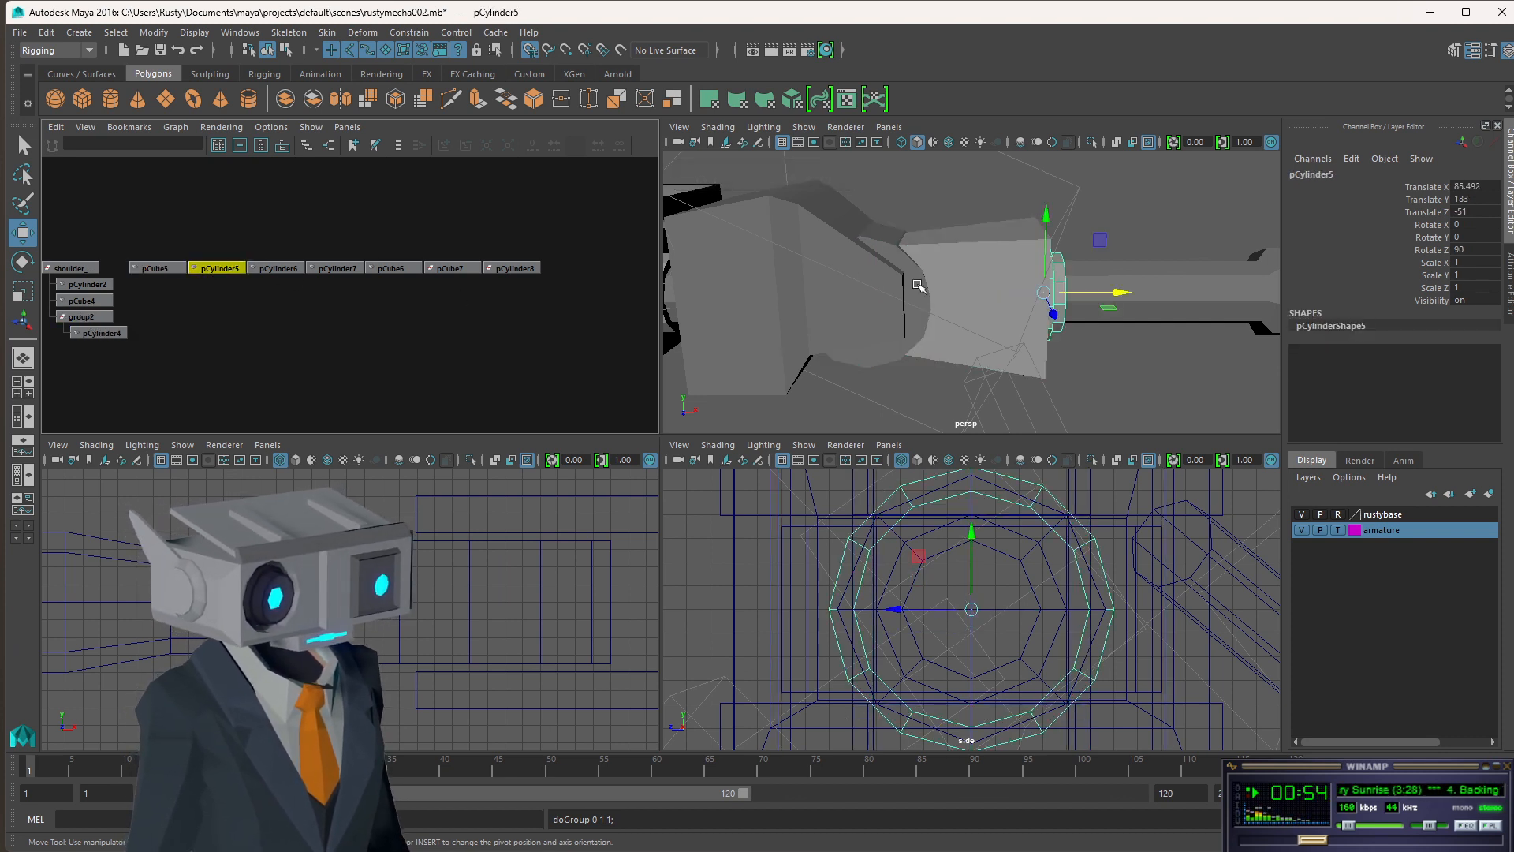
{"action": "left_click_drag", "start_coordinate": [919, 288], "coordinate": [983, 301], "text": "alt"}
{"action": "left_click", "coordinate": [280, 269]}
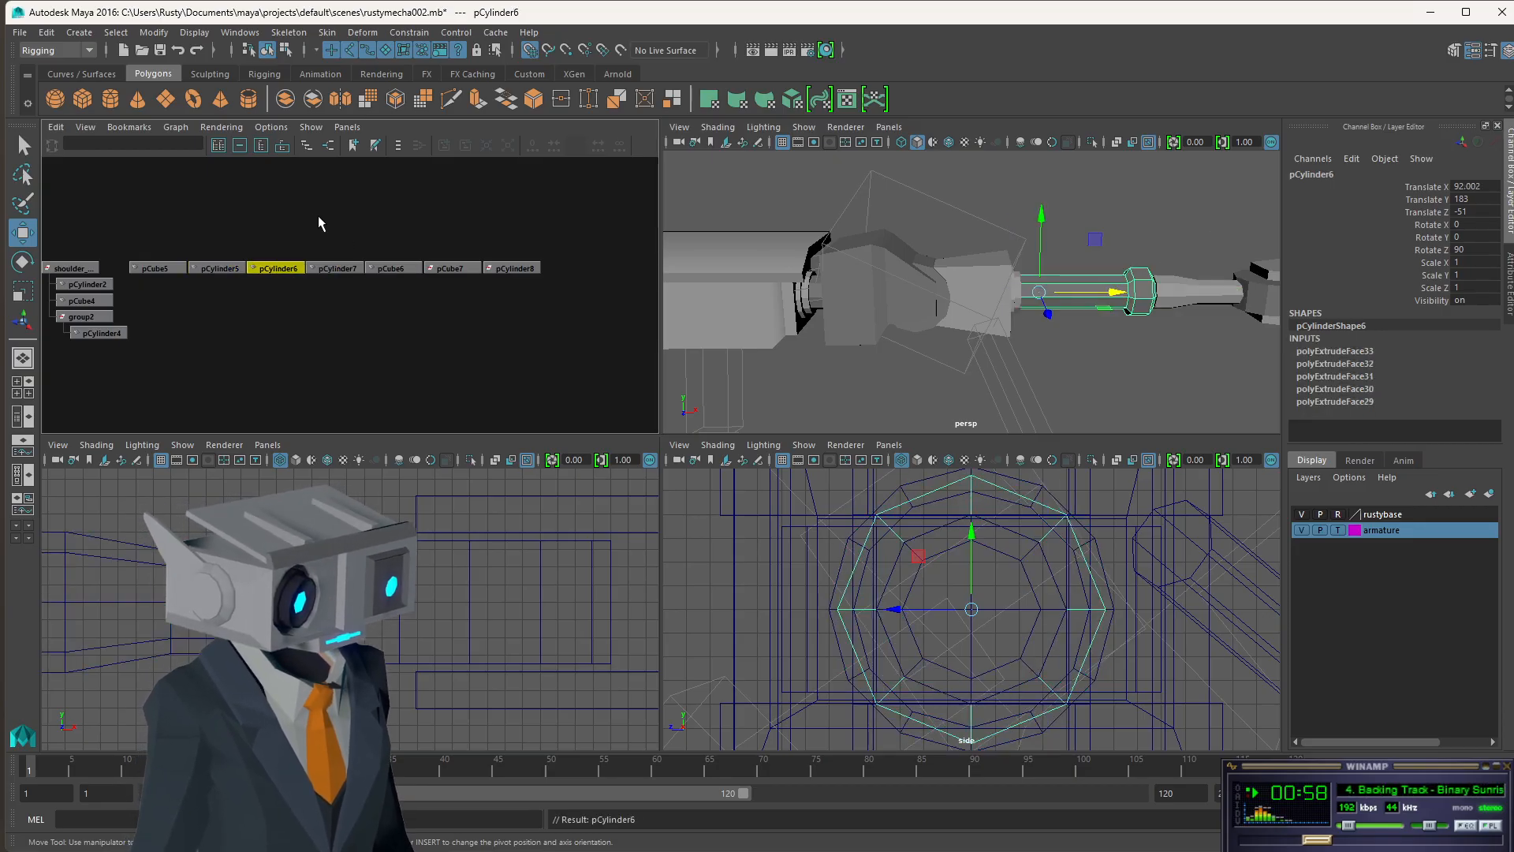
{"action": "key", "text": "Right"}
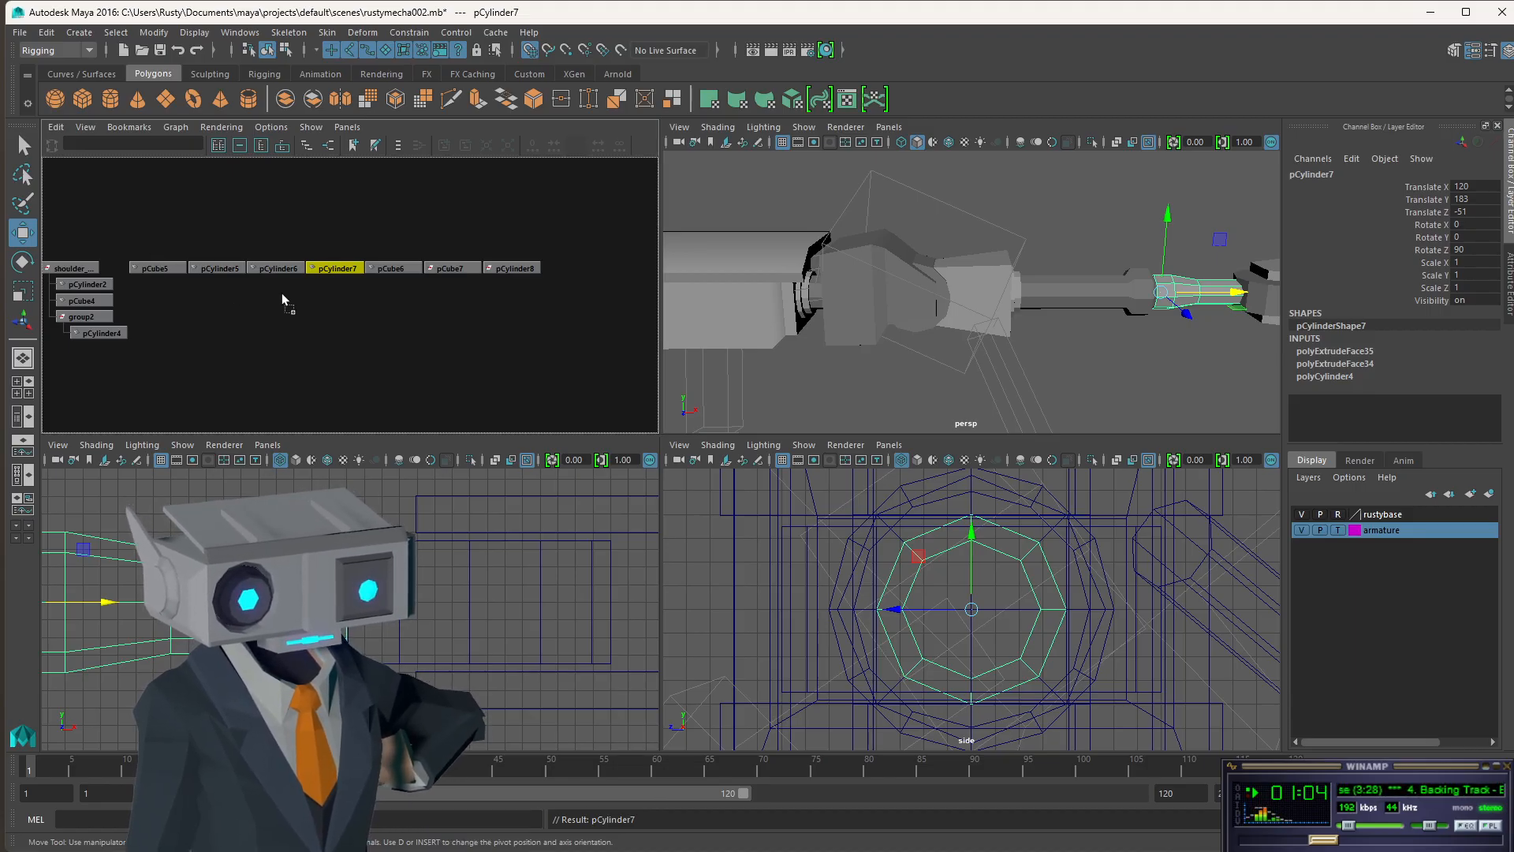
{"action": "middle_click_drag", "start_coordinate": [282, 295], "coordinate": [315, 233]}
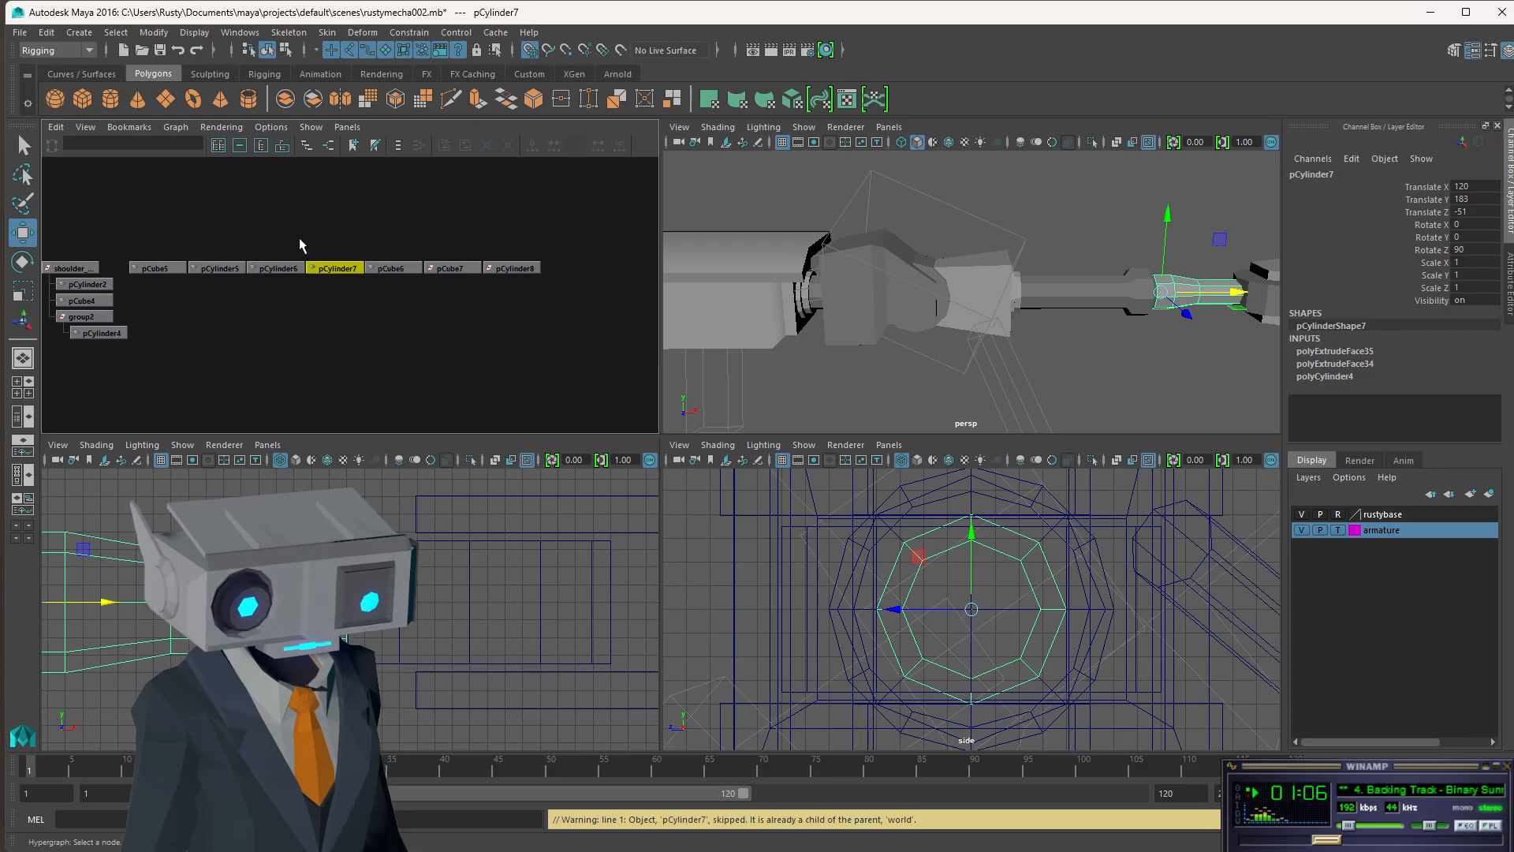
{"action": "left_click_drag", "start_coordinate": [192, 286], "coordinate": [297, 308]}
{"action": "left_click_drag", "start_coordinate": [171, 231], "coordinate": [316, 287]}
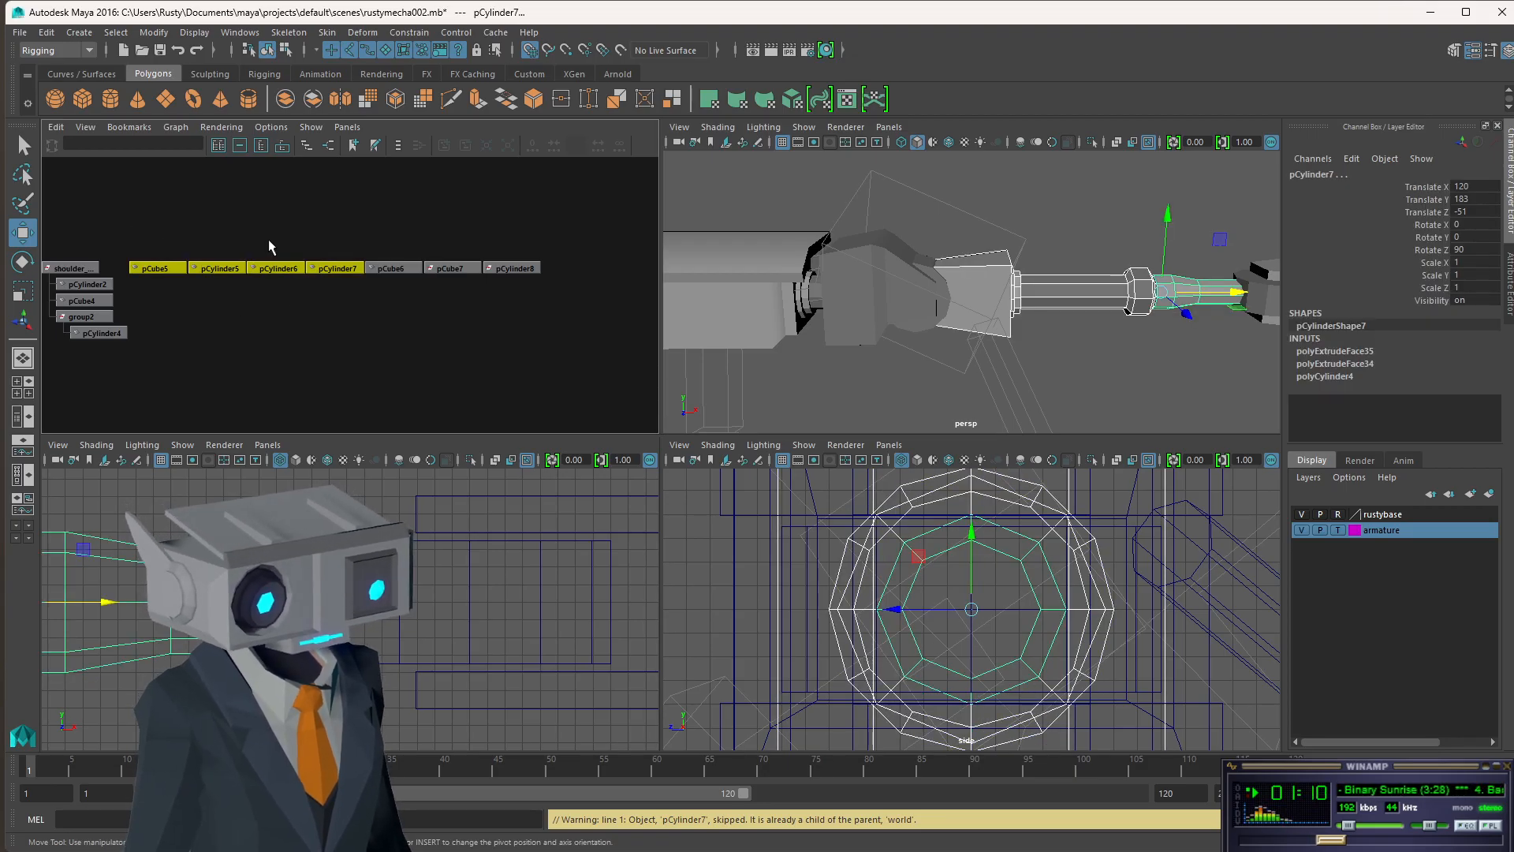
{"action": "left_click_drag", "start_coordinate": [144, 230], "coordinate": [256, 292]}
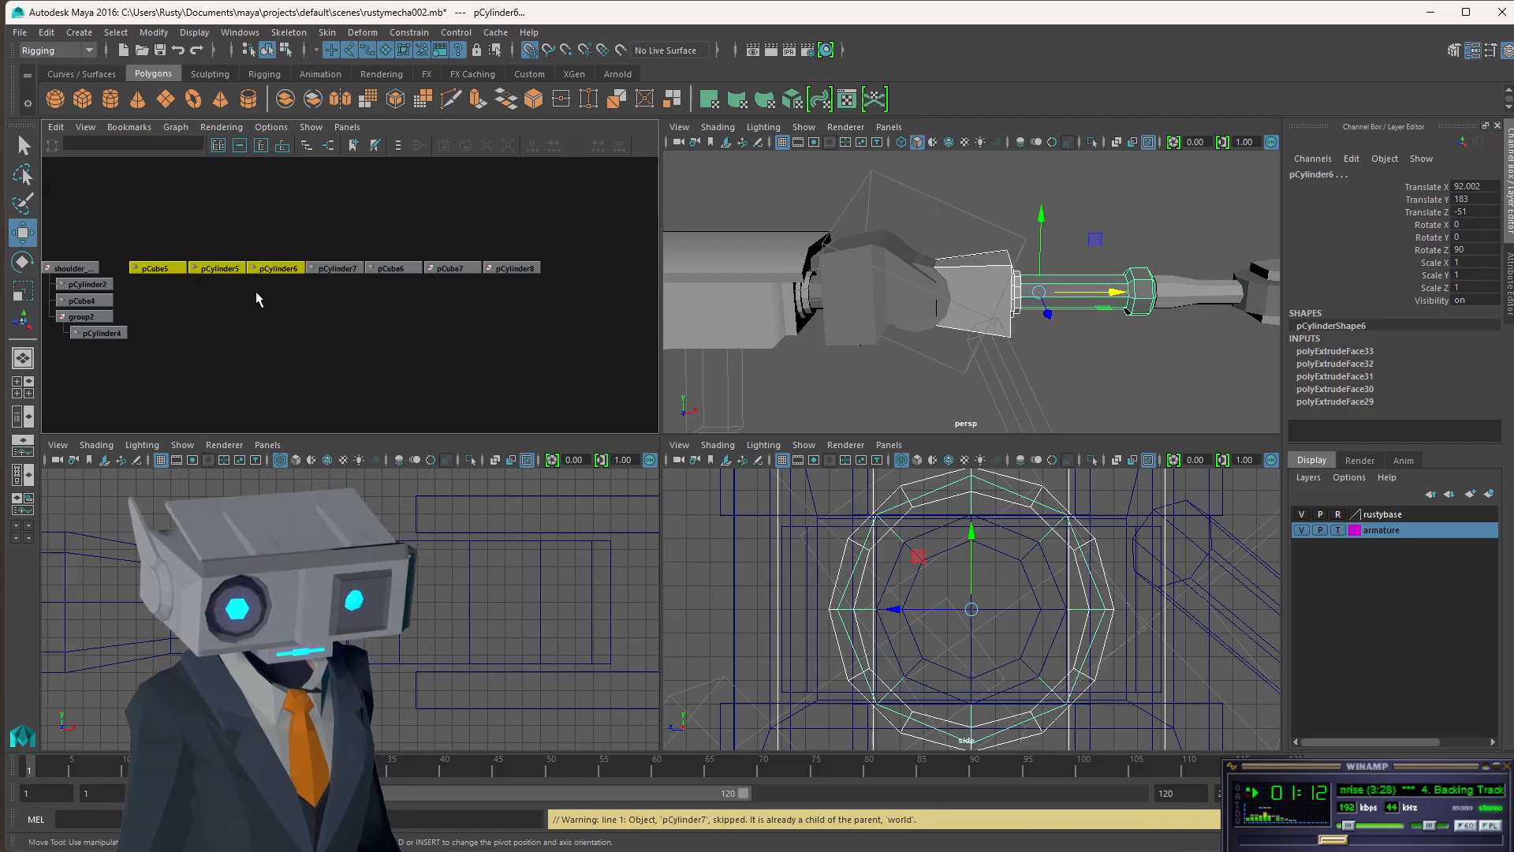
{"action": "middle_click_drag", "start_coordinate": [162, 267], "coordinate": [87, 317]}
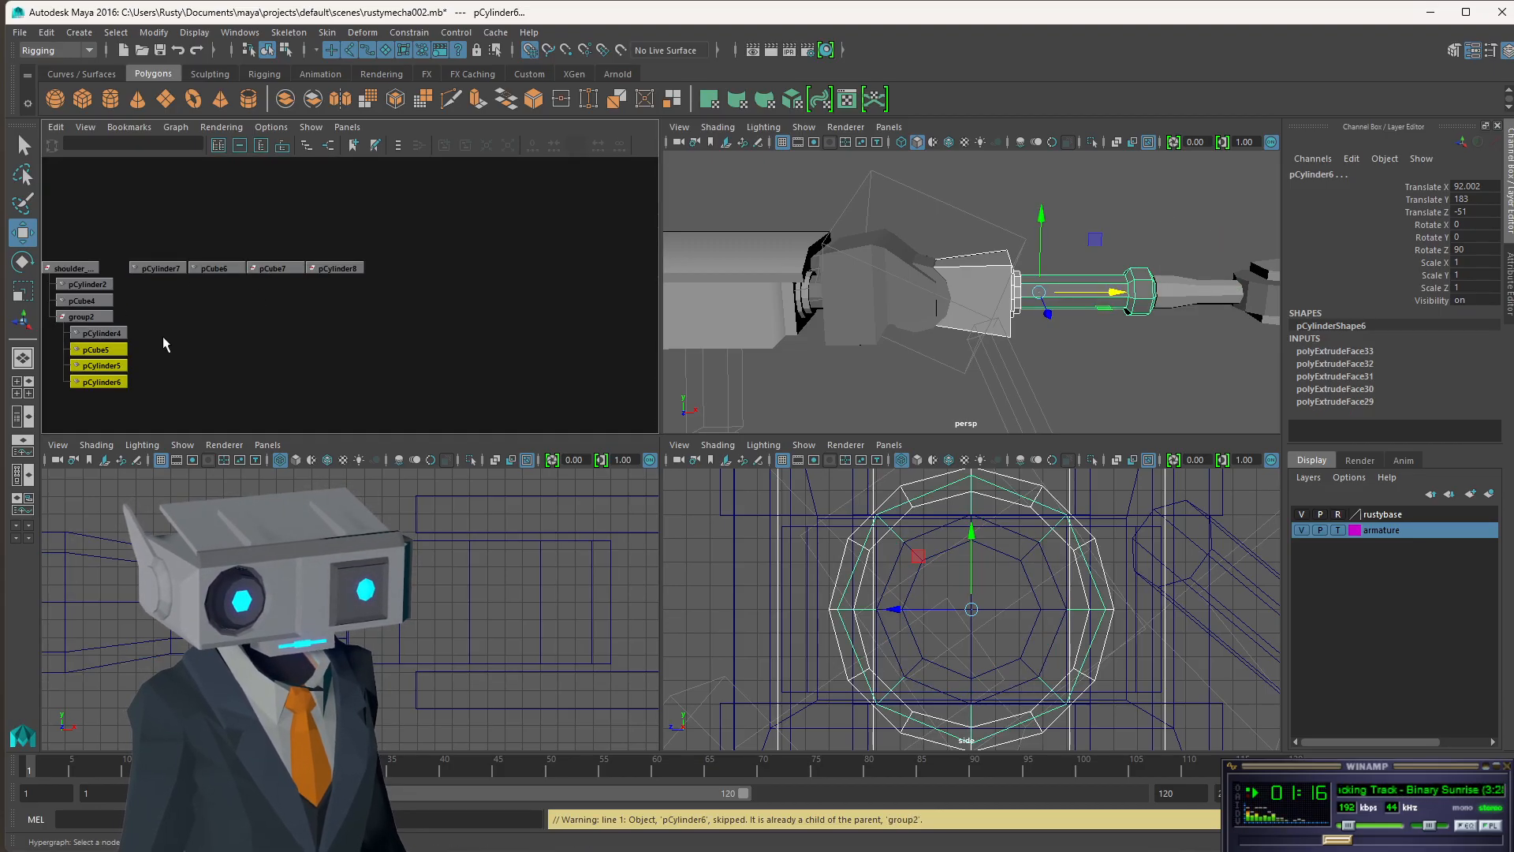
{"action": "left_click", "coordinate": [86, 319]}
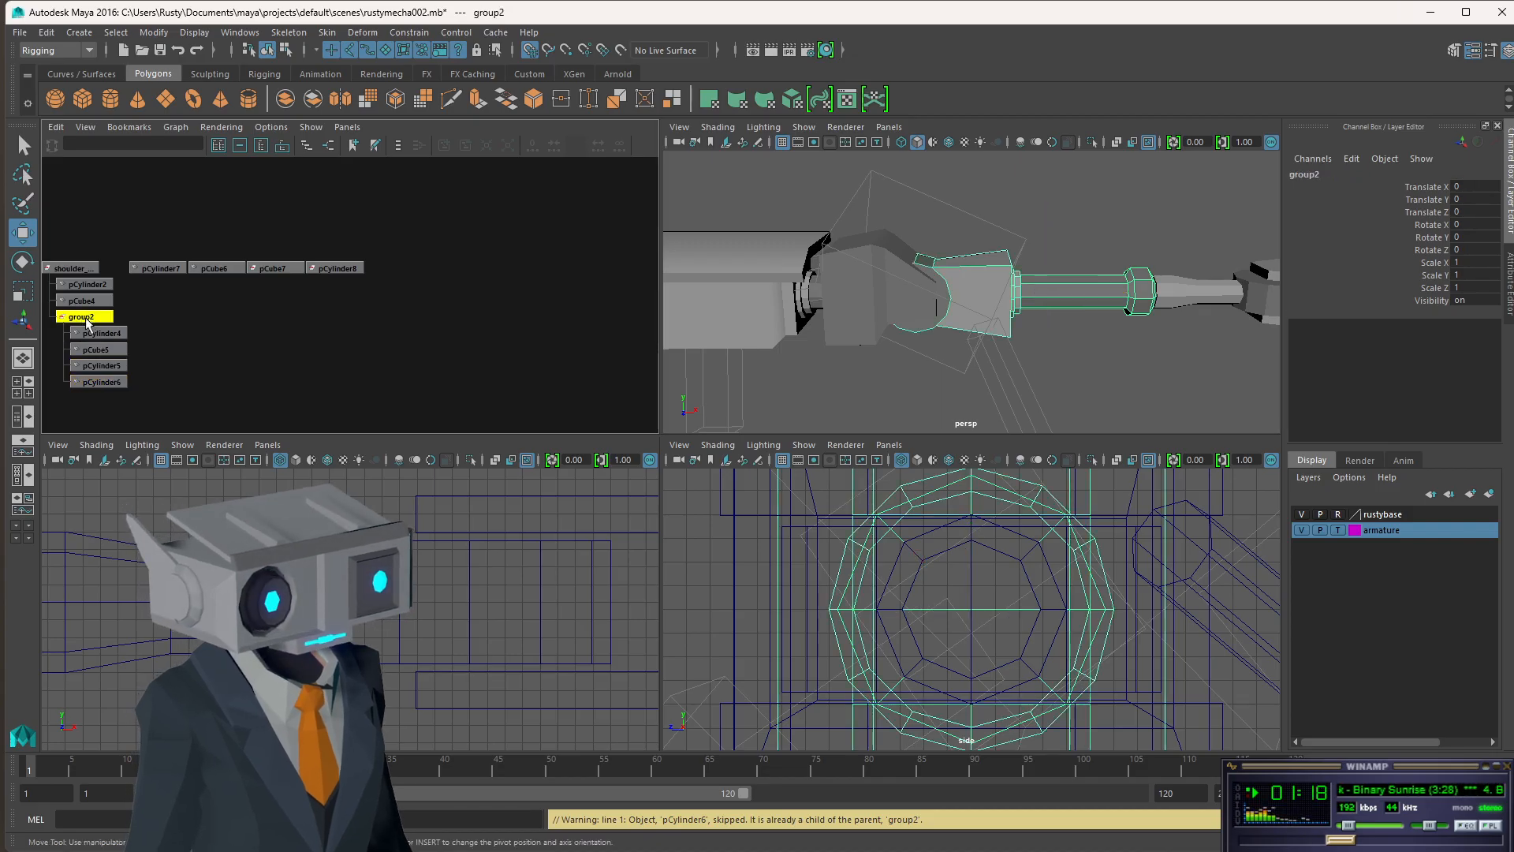
{"action": "left_click", "coordinate": [168, 269]}
{"action": "left_click", "coordinate": [214, 269]}
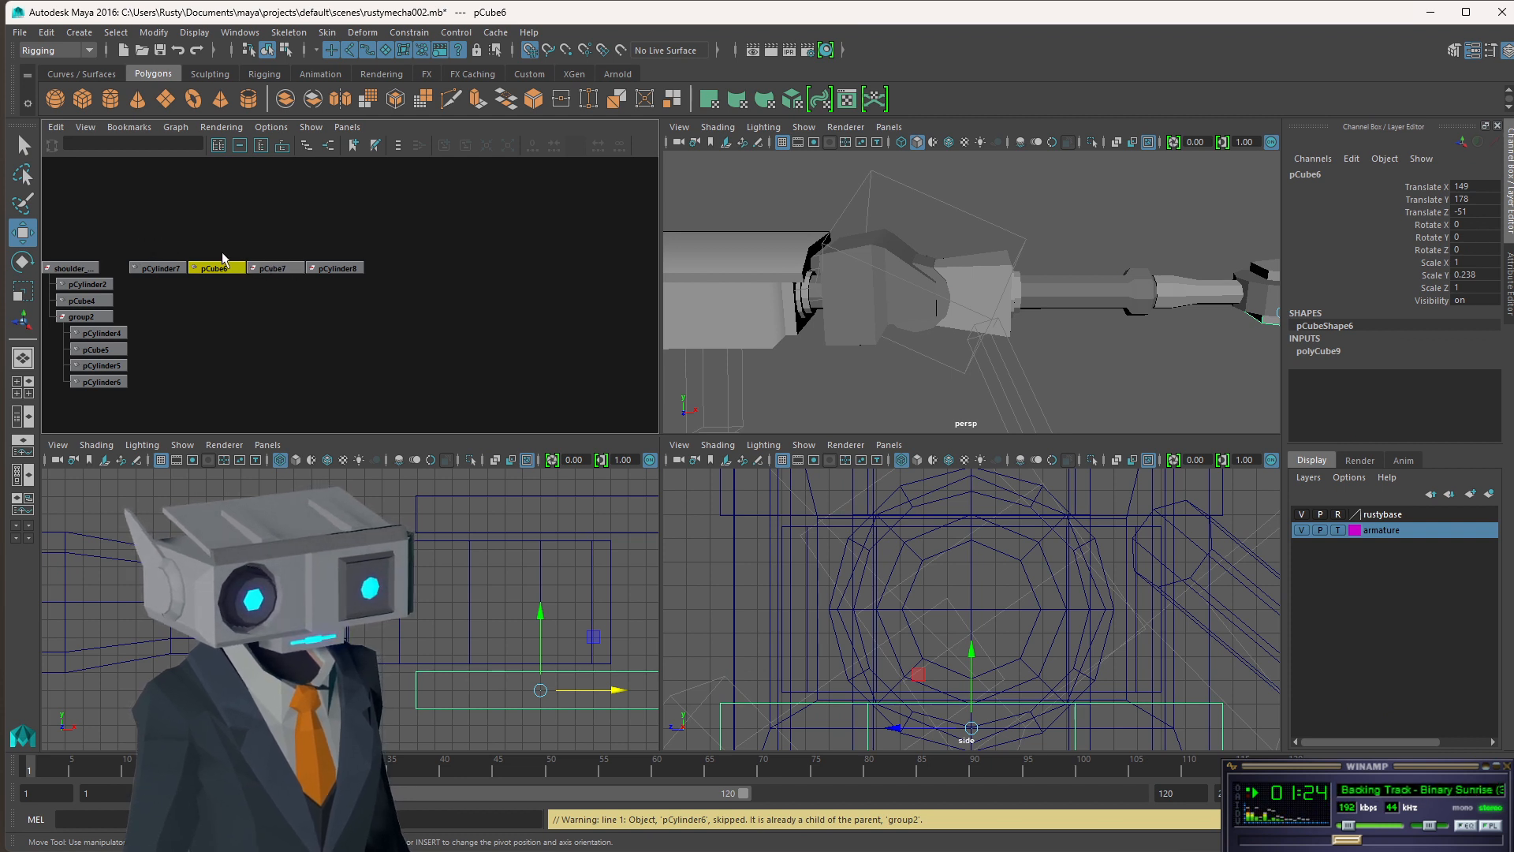
{"action": "left_click_drag", "start_coordinate": [154, 250], "coordinate": [217, 277]}
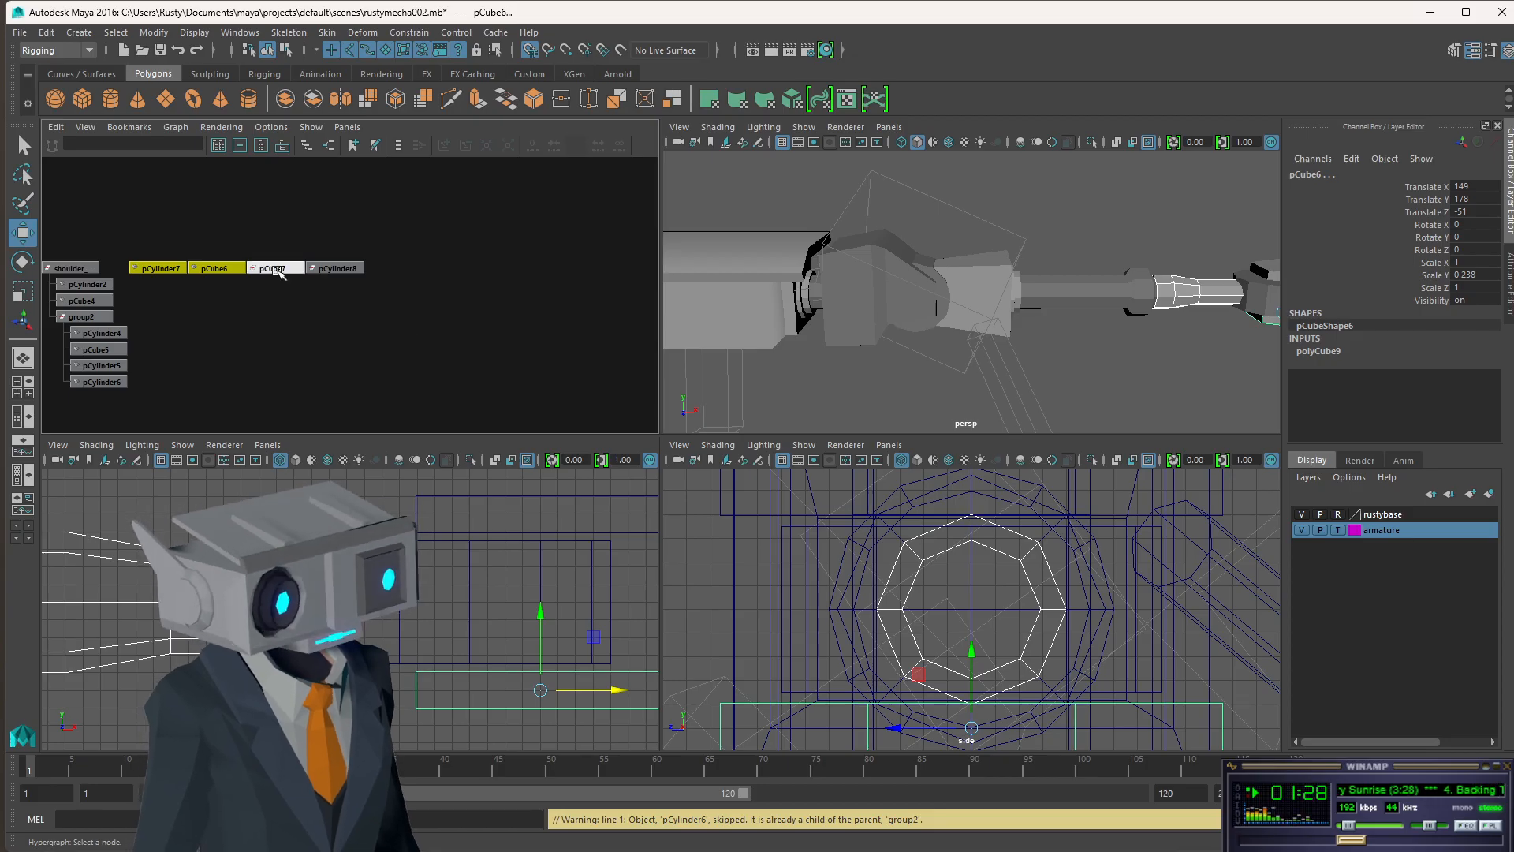
{"action": "left_click", "coordinate": [146, 249]}
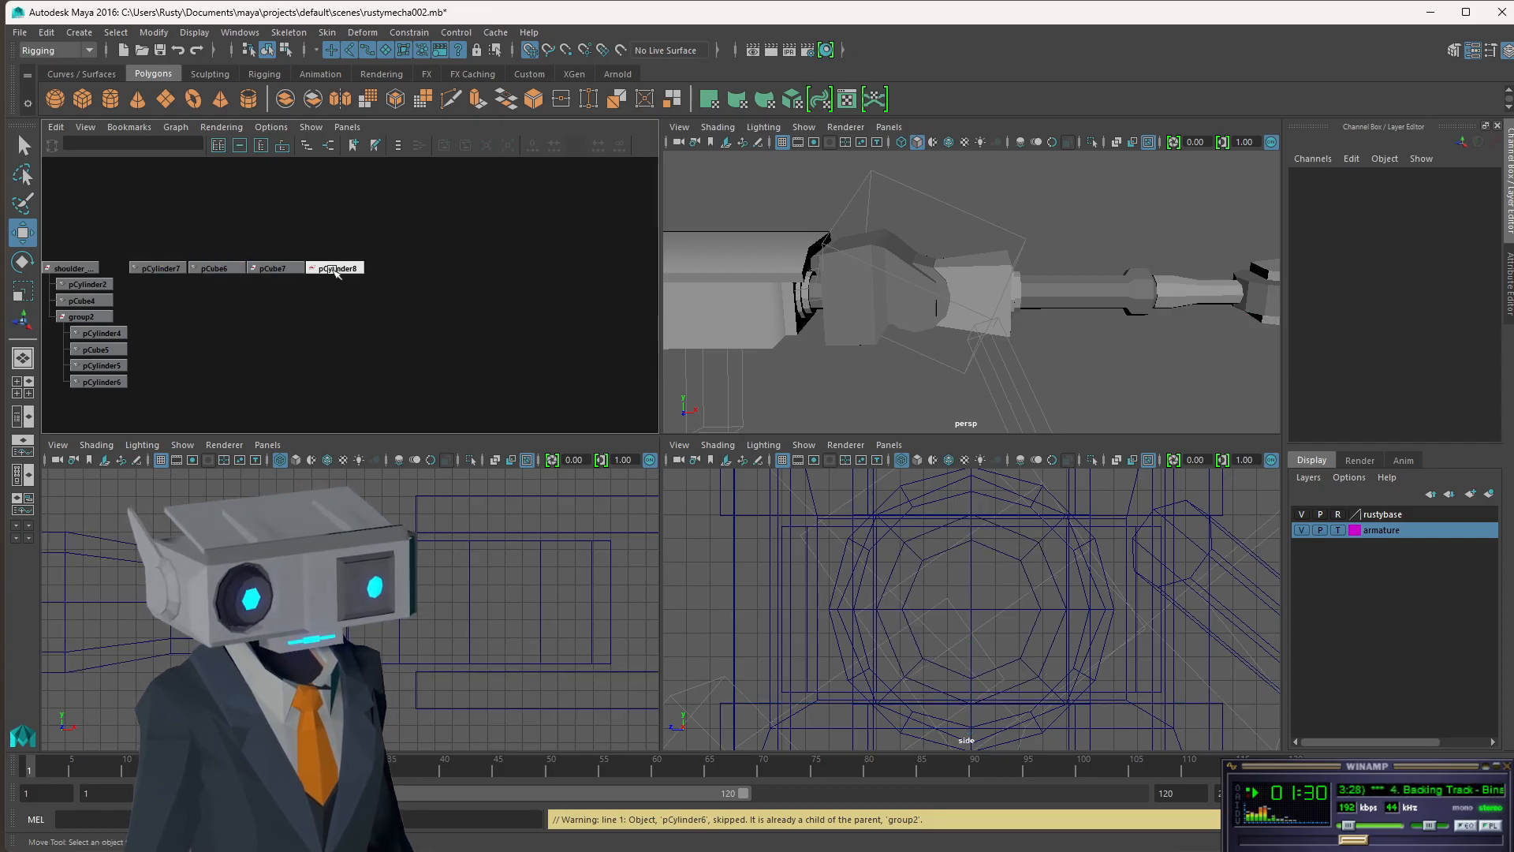
{"action": "left_click", "coordinate": [335, 269]}
{"action": "left_click", "coordinate": [161, 268]}
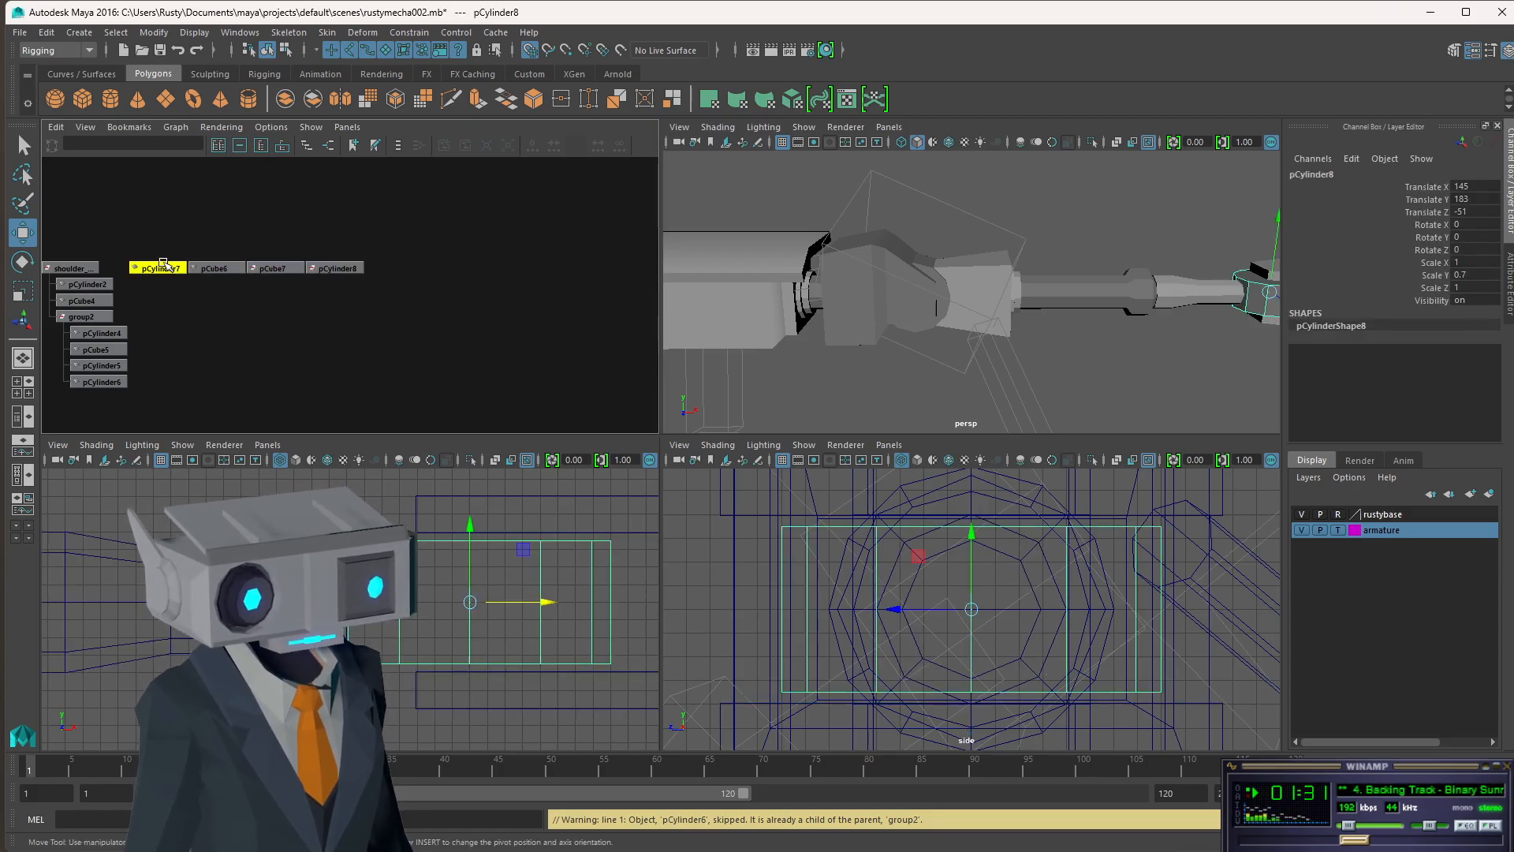
{"action": "left_click", "coordinate": [227, 270], "text": "shift"}
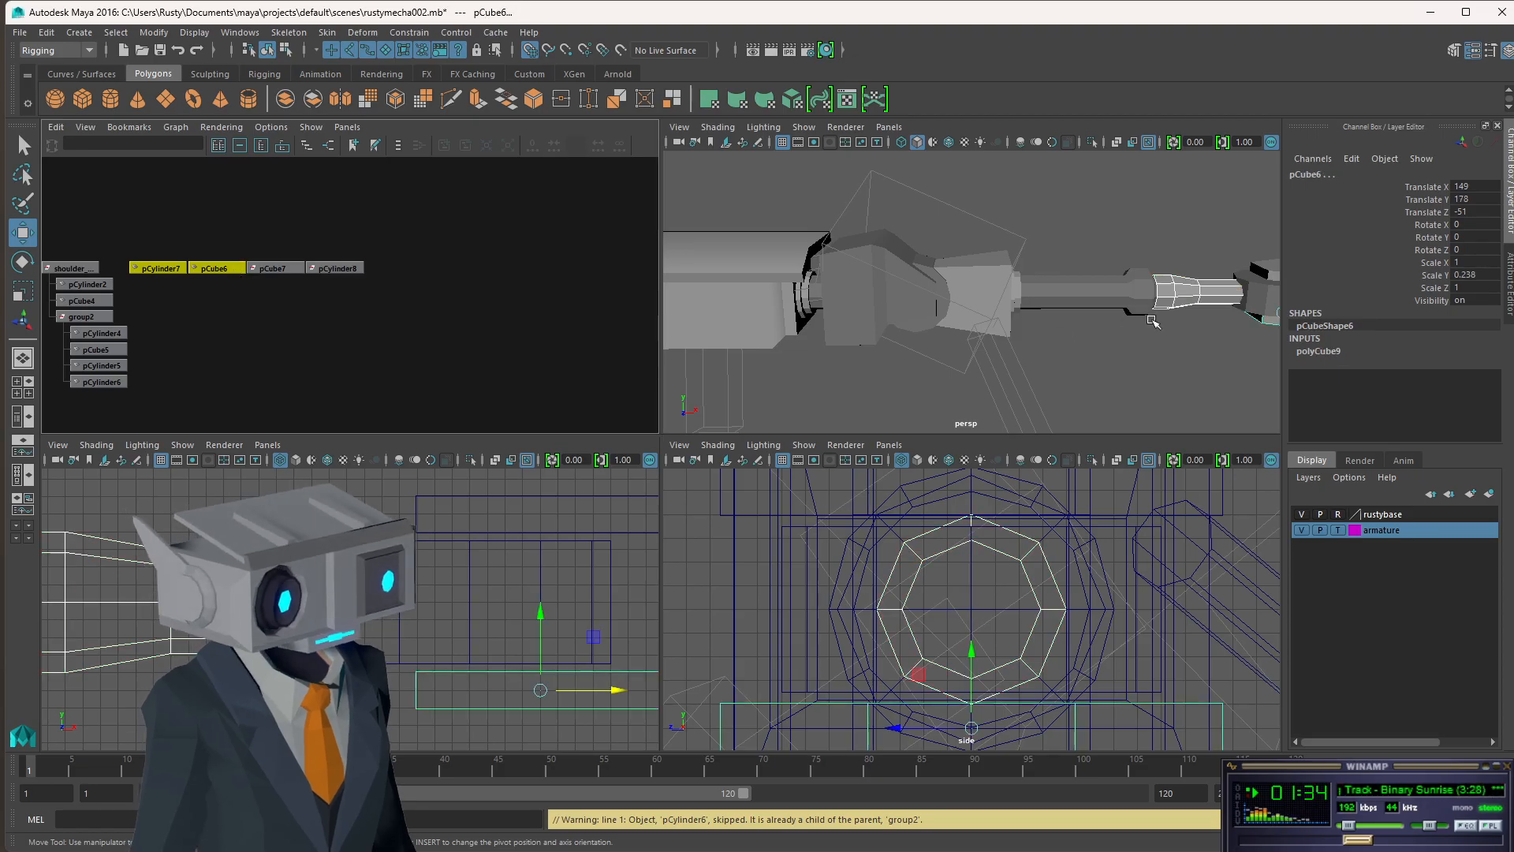
{"action": "scroll", "coordinate": [1153, 321], "scroll_direction": "down", "scroll_amount": 5}
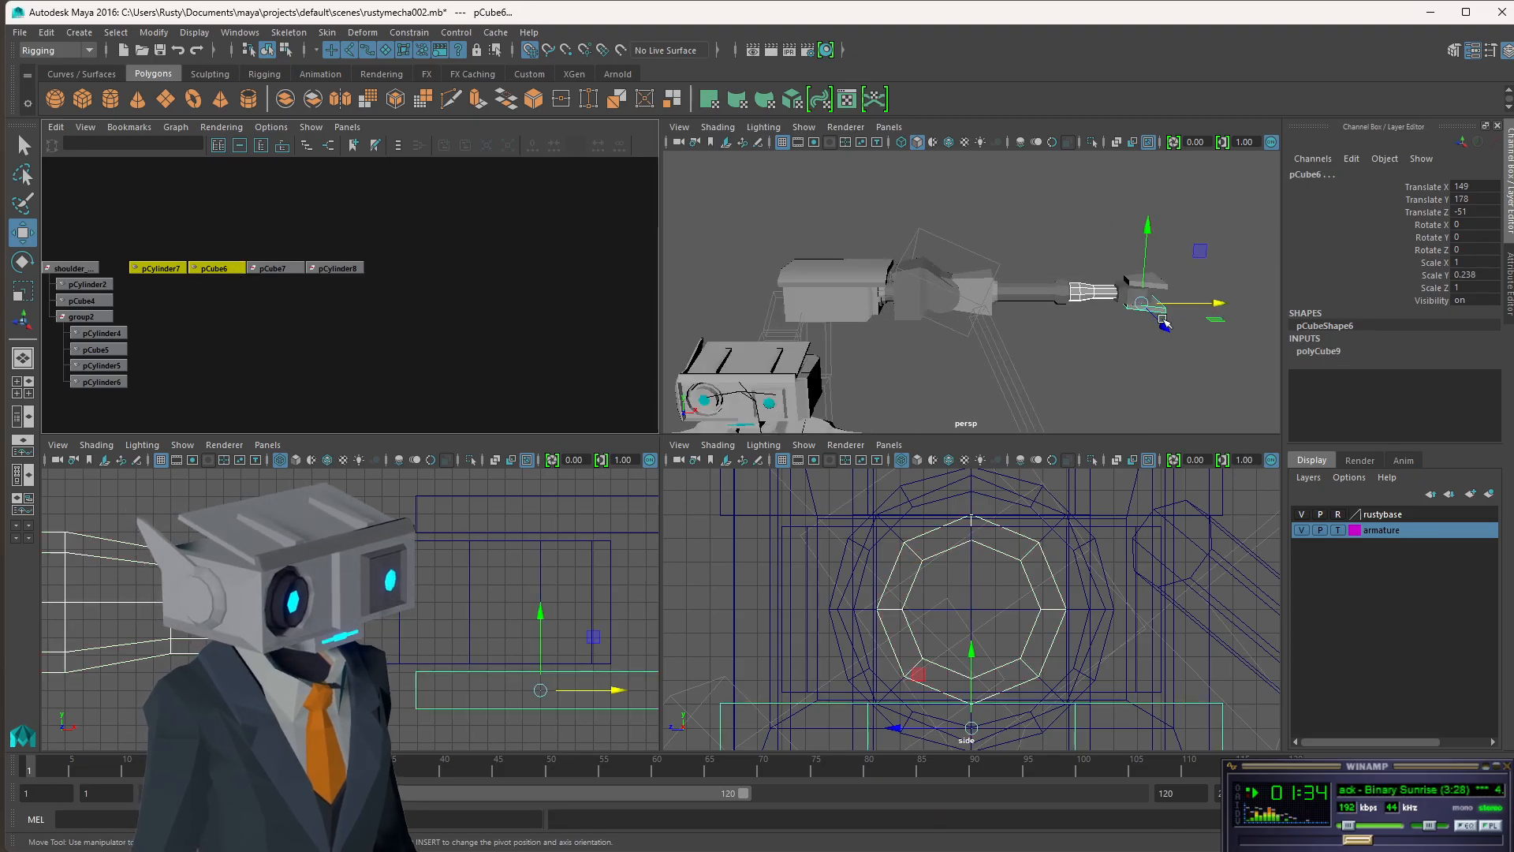
- Group the forearm cylinder pCylinder7 with the upright wrist cylinder pCylinder8
{"action": "left_click", "coordinate": [210, 288]}
{"action": "left_click", "coordinate": [162, 269]}
{"action": "left_click", "coordinate": [348, 270], "text": "shift"}
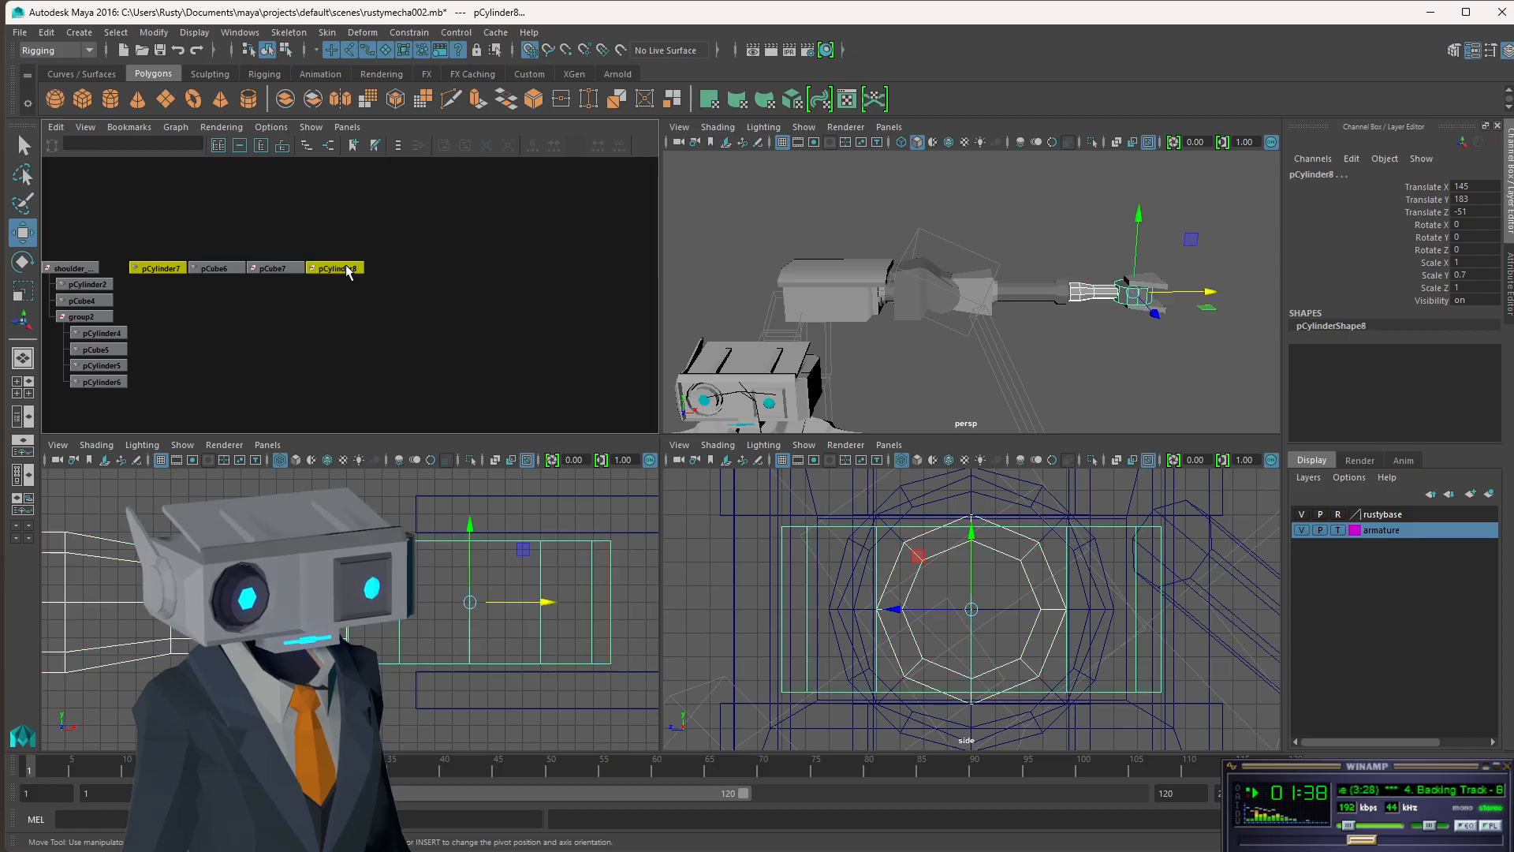
{"action": "key", "text": "ctrl+g"}
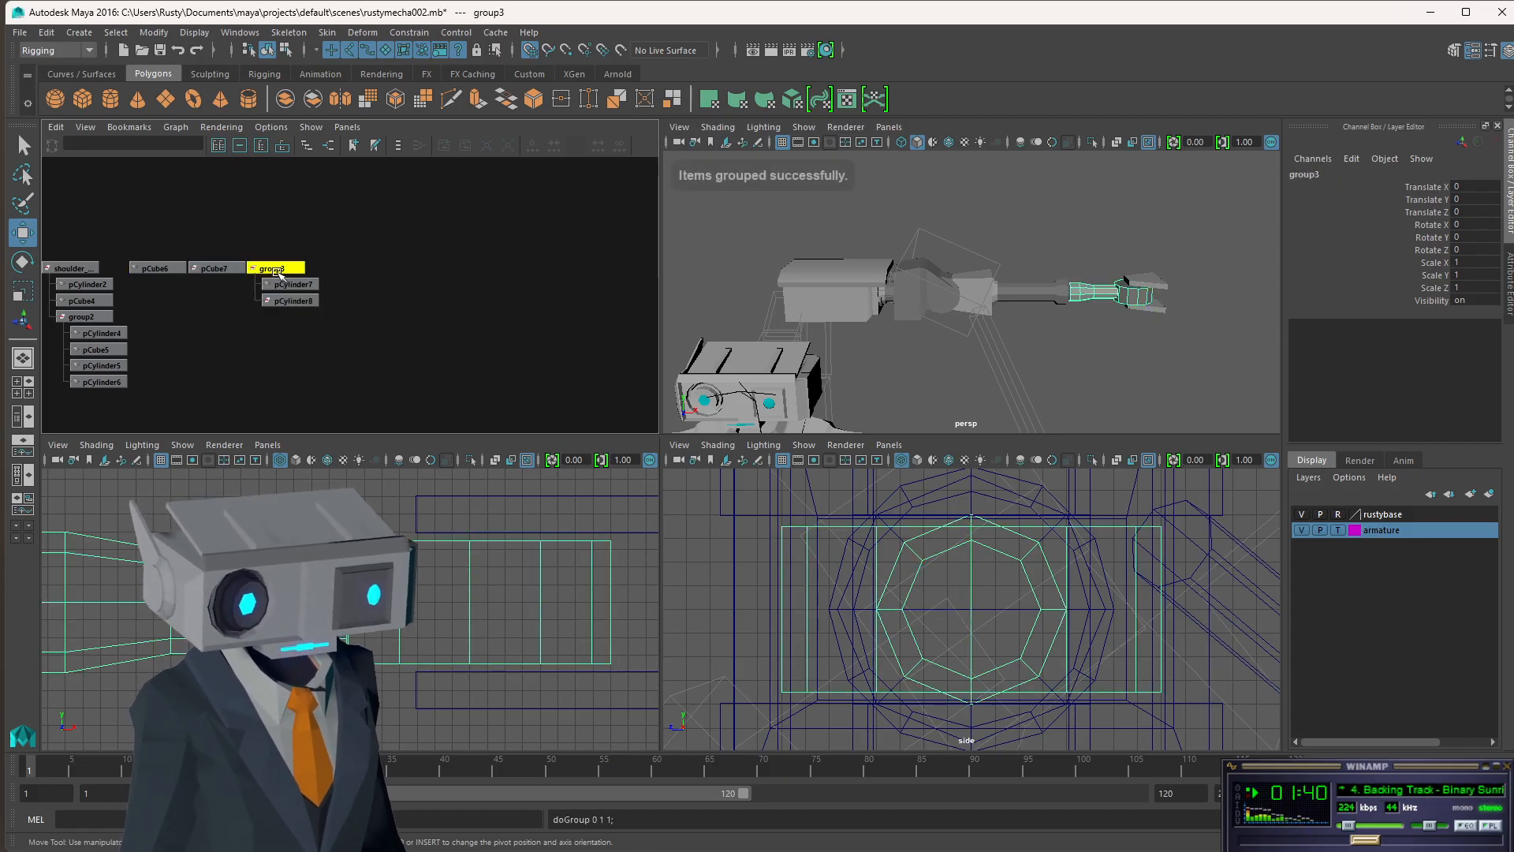
- Parent the new group of pCylinder7 and pCylinder8 under group2 in the shoulder hierarchy
{"action": "left_click", "coordinate": [89, 319]}
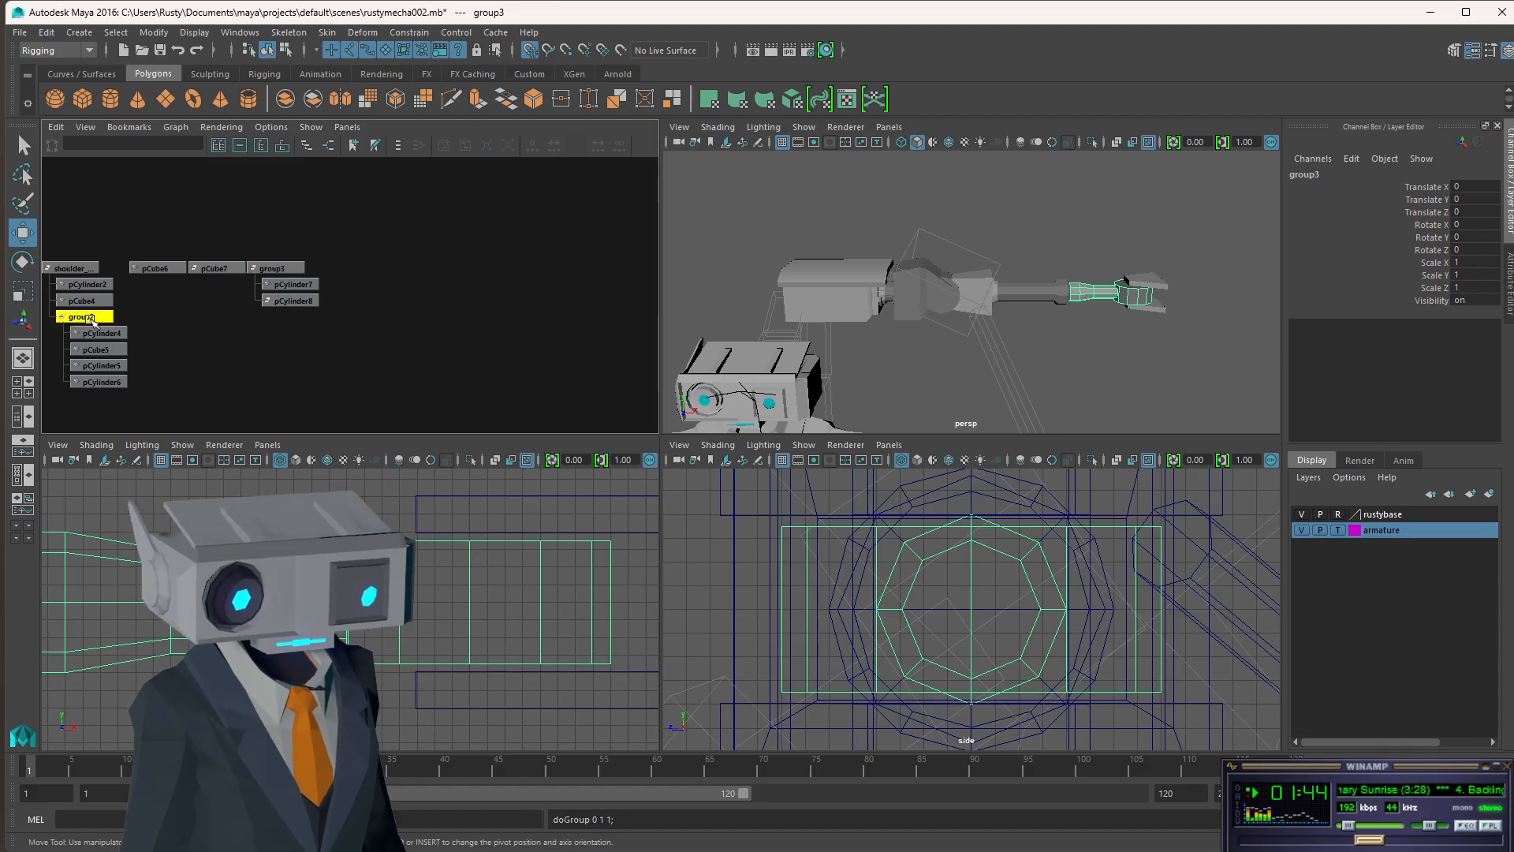
{"action": "left_click", "coordinate": [268, 271]}
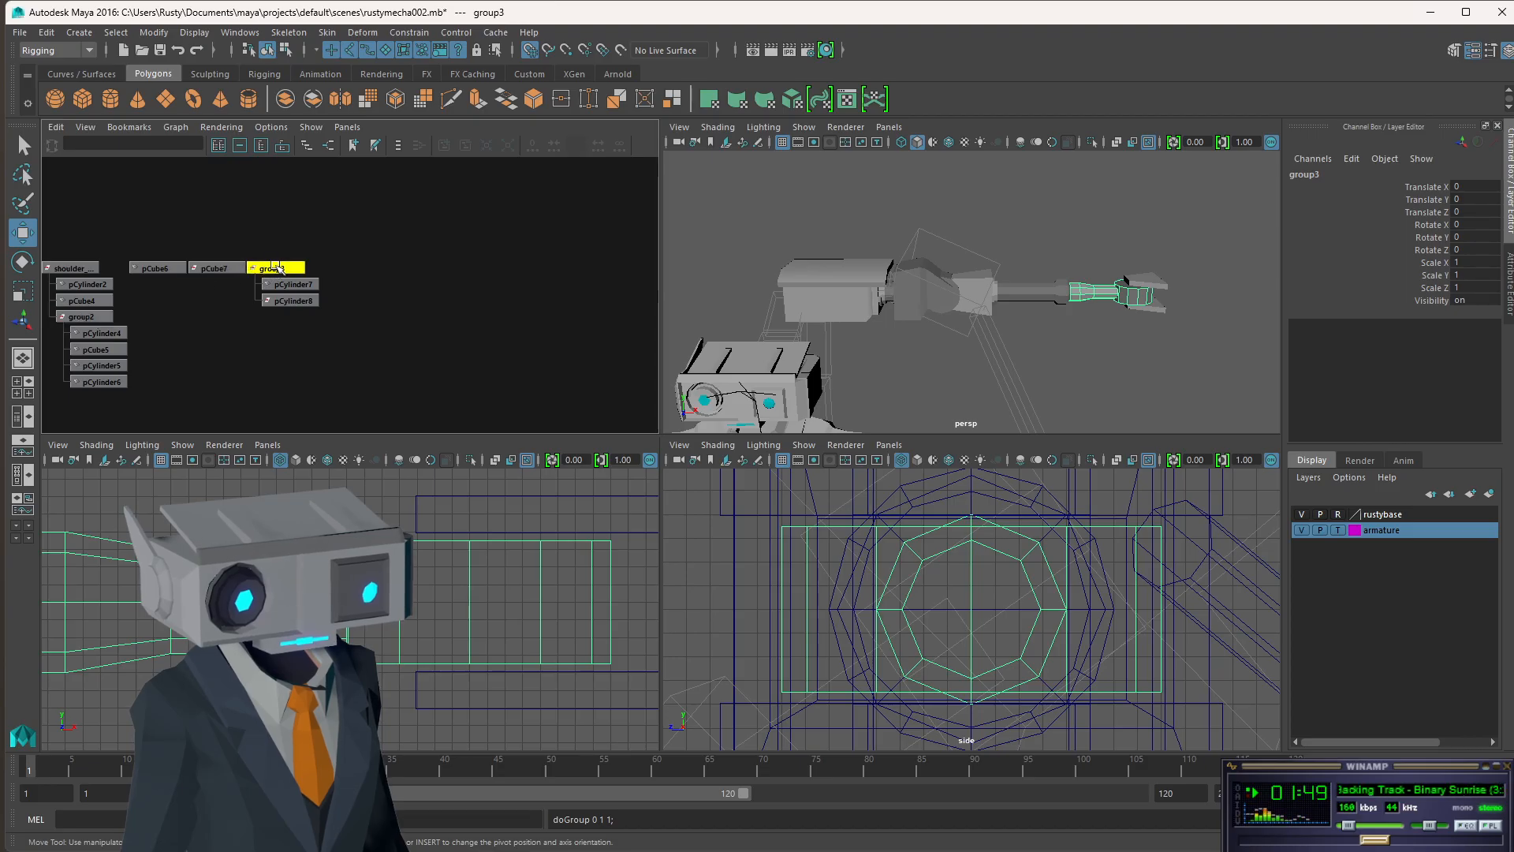
{"action": "left_click", "coordinate": [96, 319]}
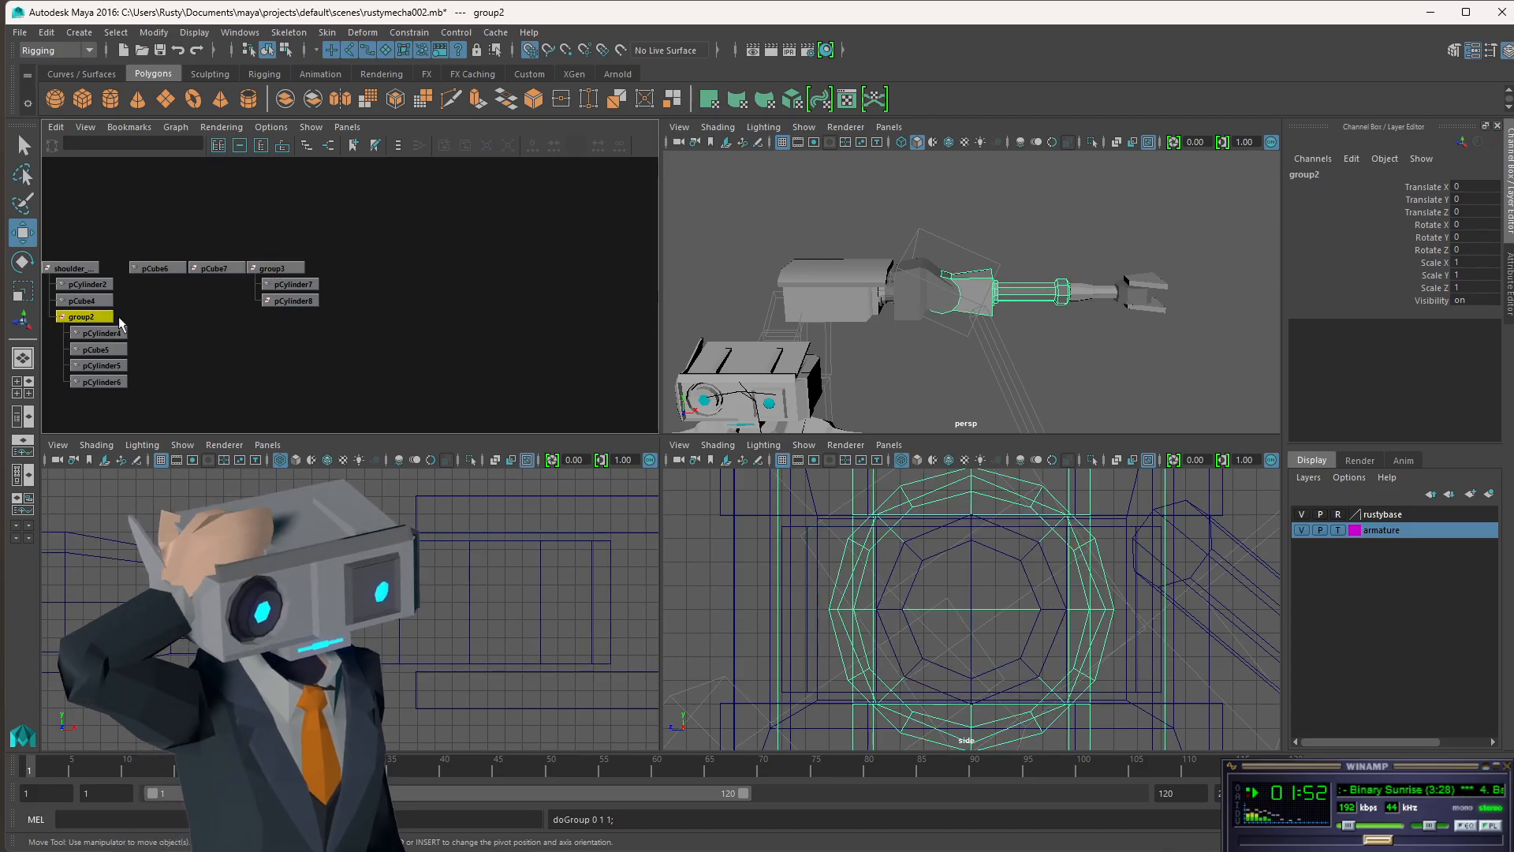
{"action": "middle_click_drag", "start_coordinate": [277, 266], "coordinate": [82, 317]}
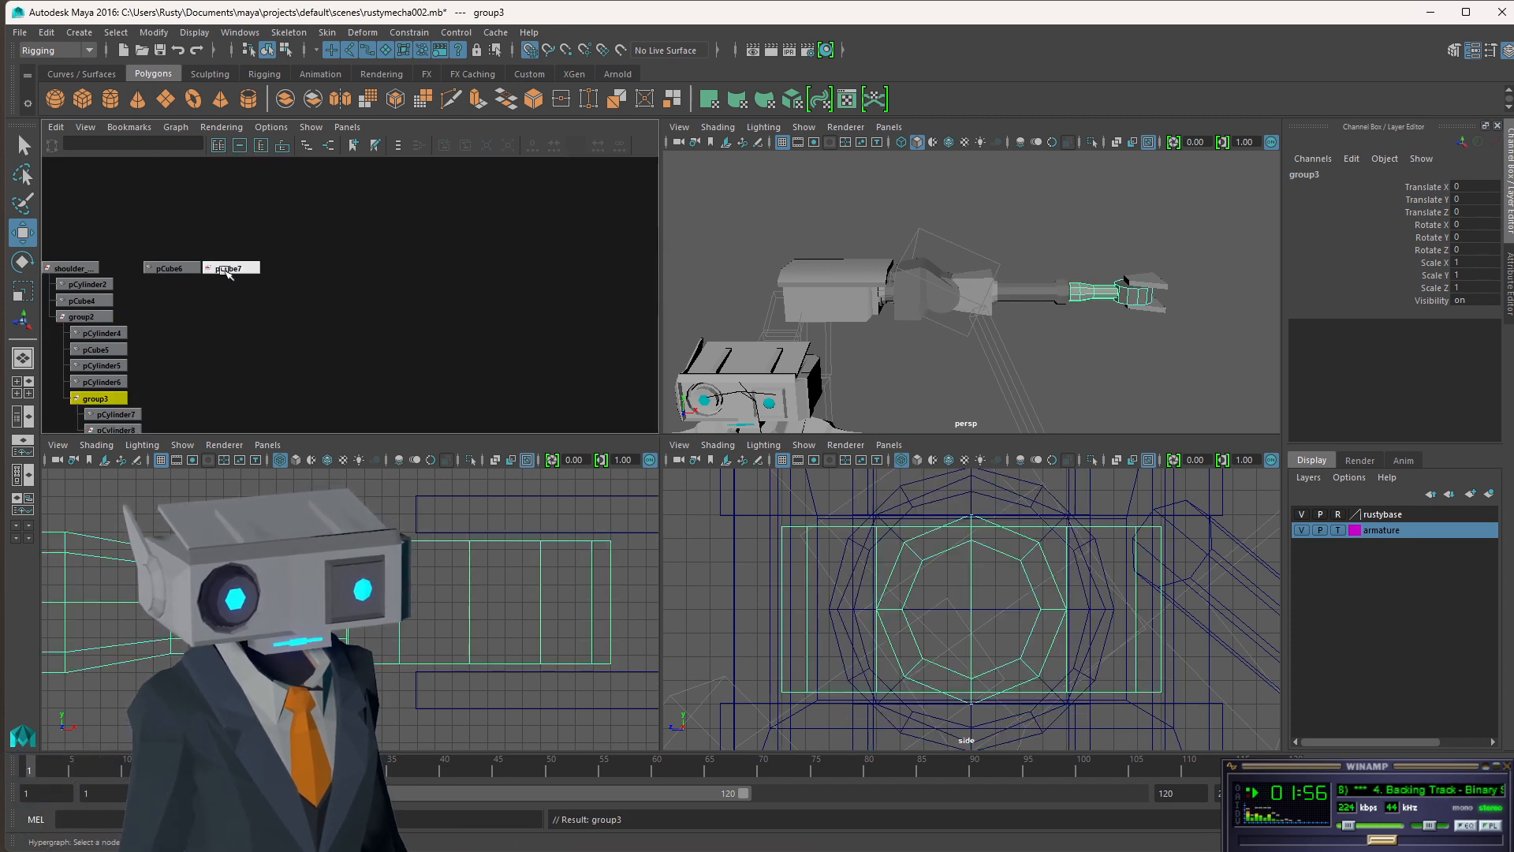
- Select the wrist plates pCube6 and pCube7 and review their place beside the shoulder_grp hierarchy
{"action": "left_click", "coordinate": [193, 268]}
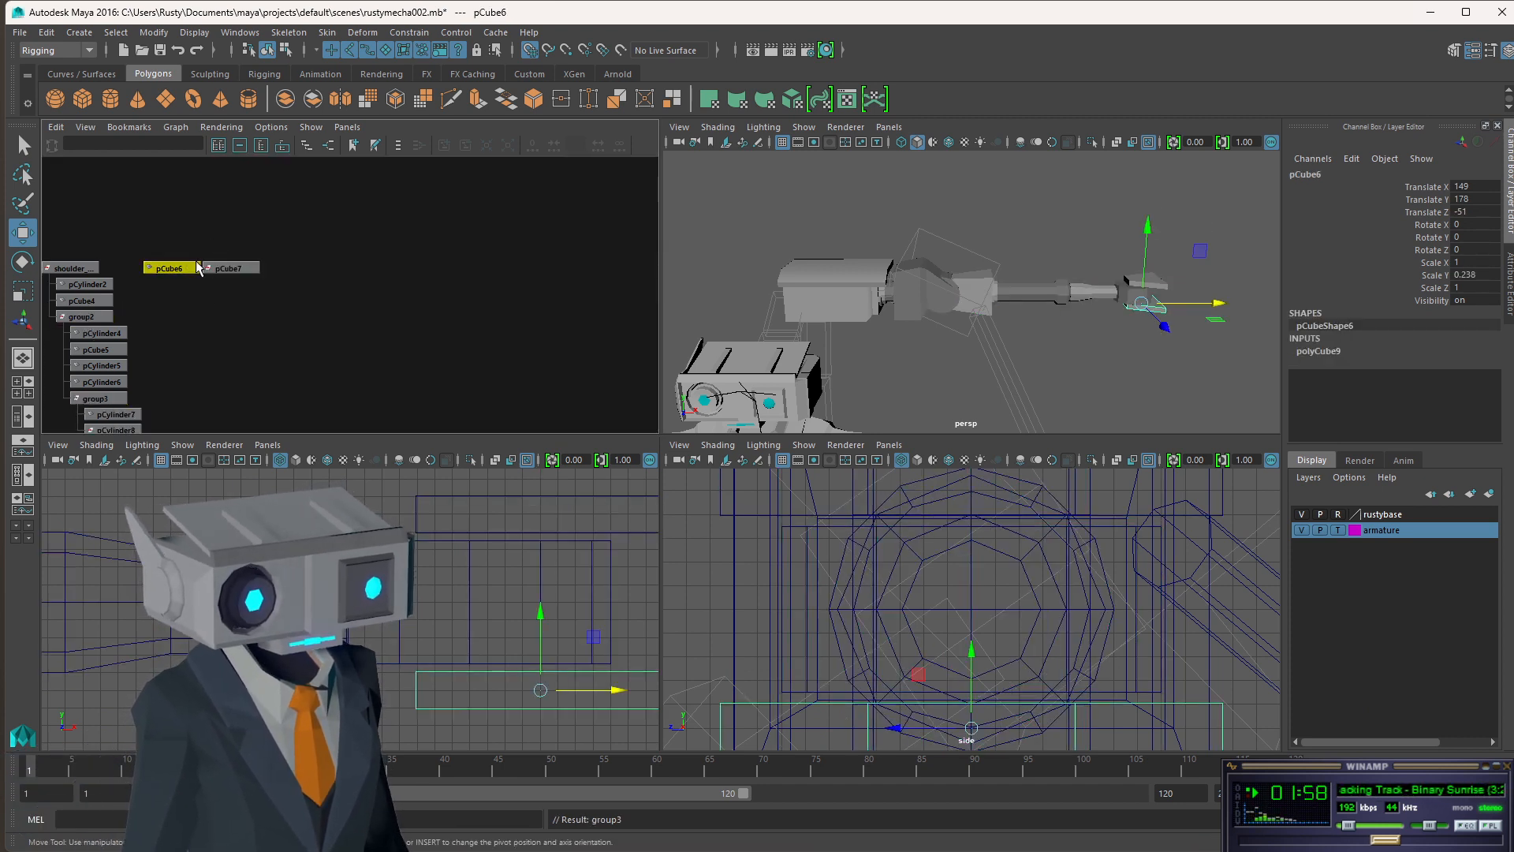
{"action": "left_click", "coordinate": [231, 268], "text": "shift"}
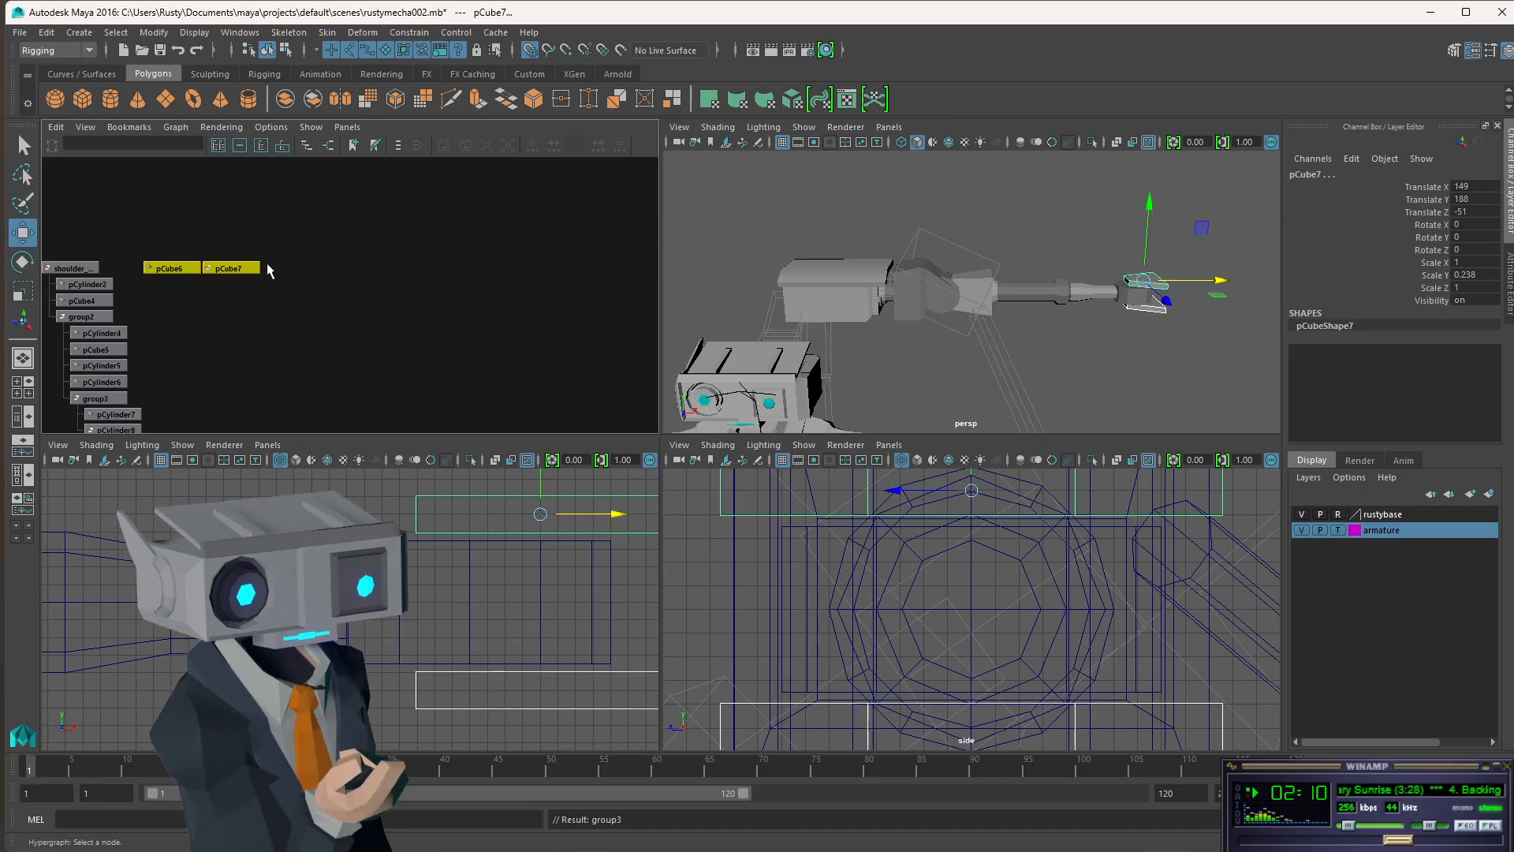
{"action": "scroll", "coordinate": [201, 331], "scroll_direction": "down", "scroll_amount": 4}
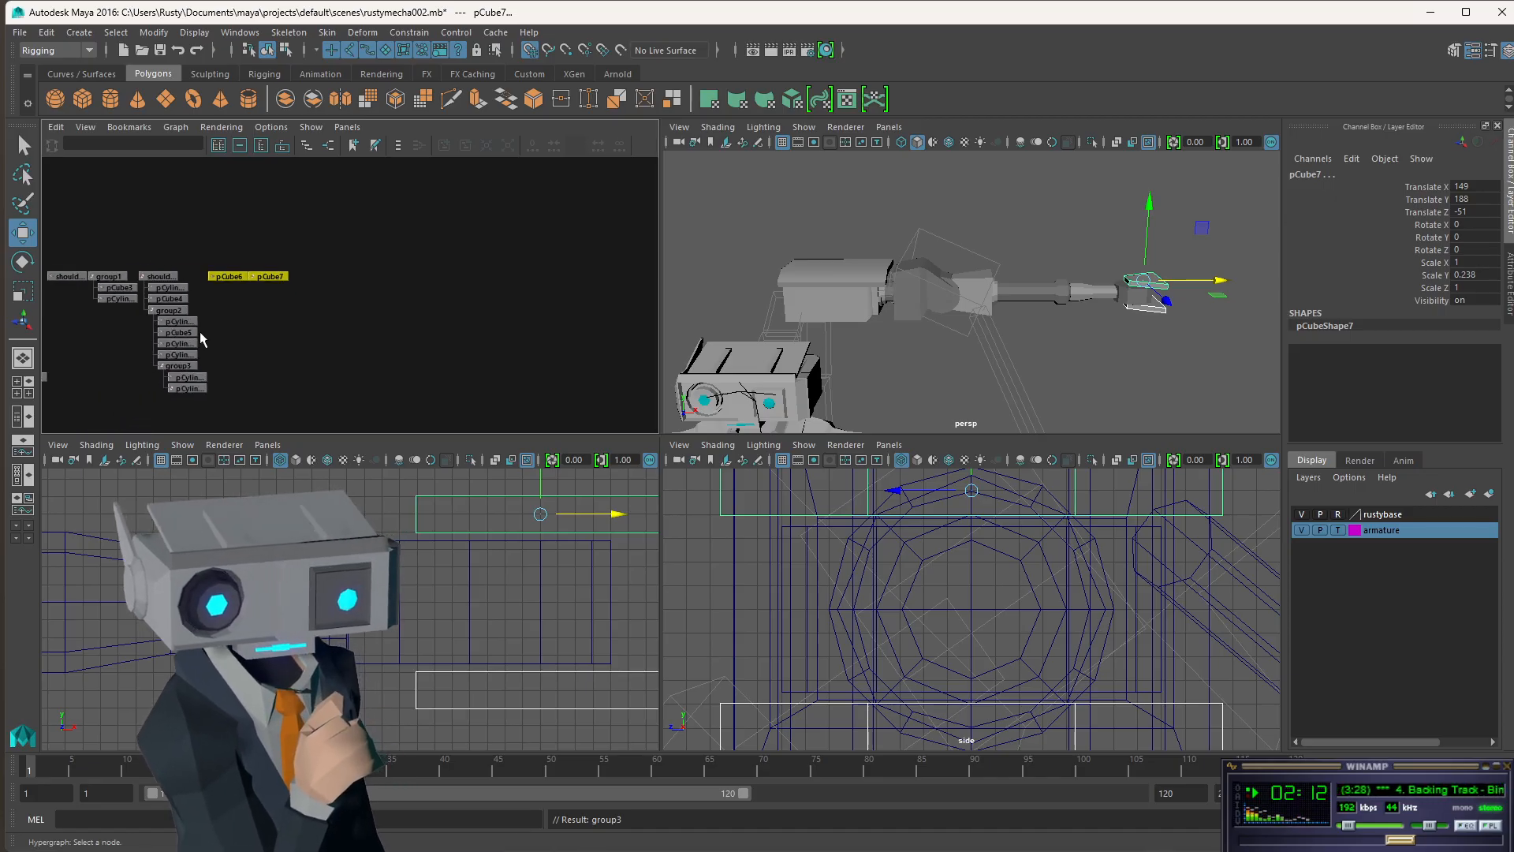
{"action": "scroll", "coordinate": [205, 331], "scroll_direction": "up", "scroll_amount": 1}
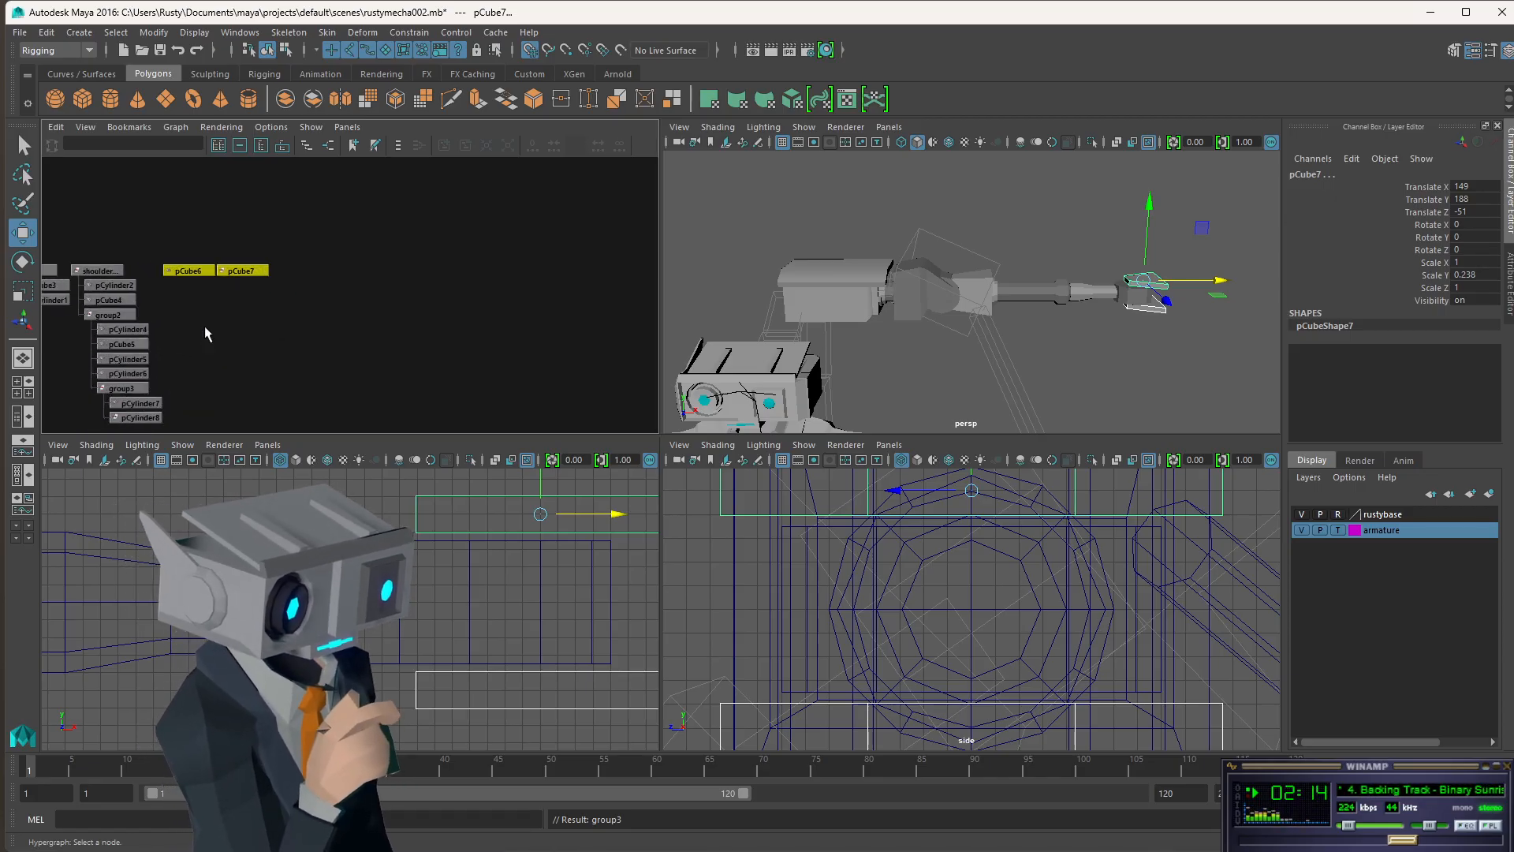
{"action": "scroll", "coordinate": [253, 296], "scroll_direction": "down", "scroll_amount": 3}
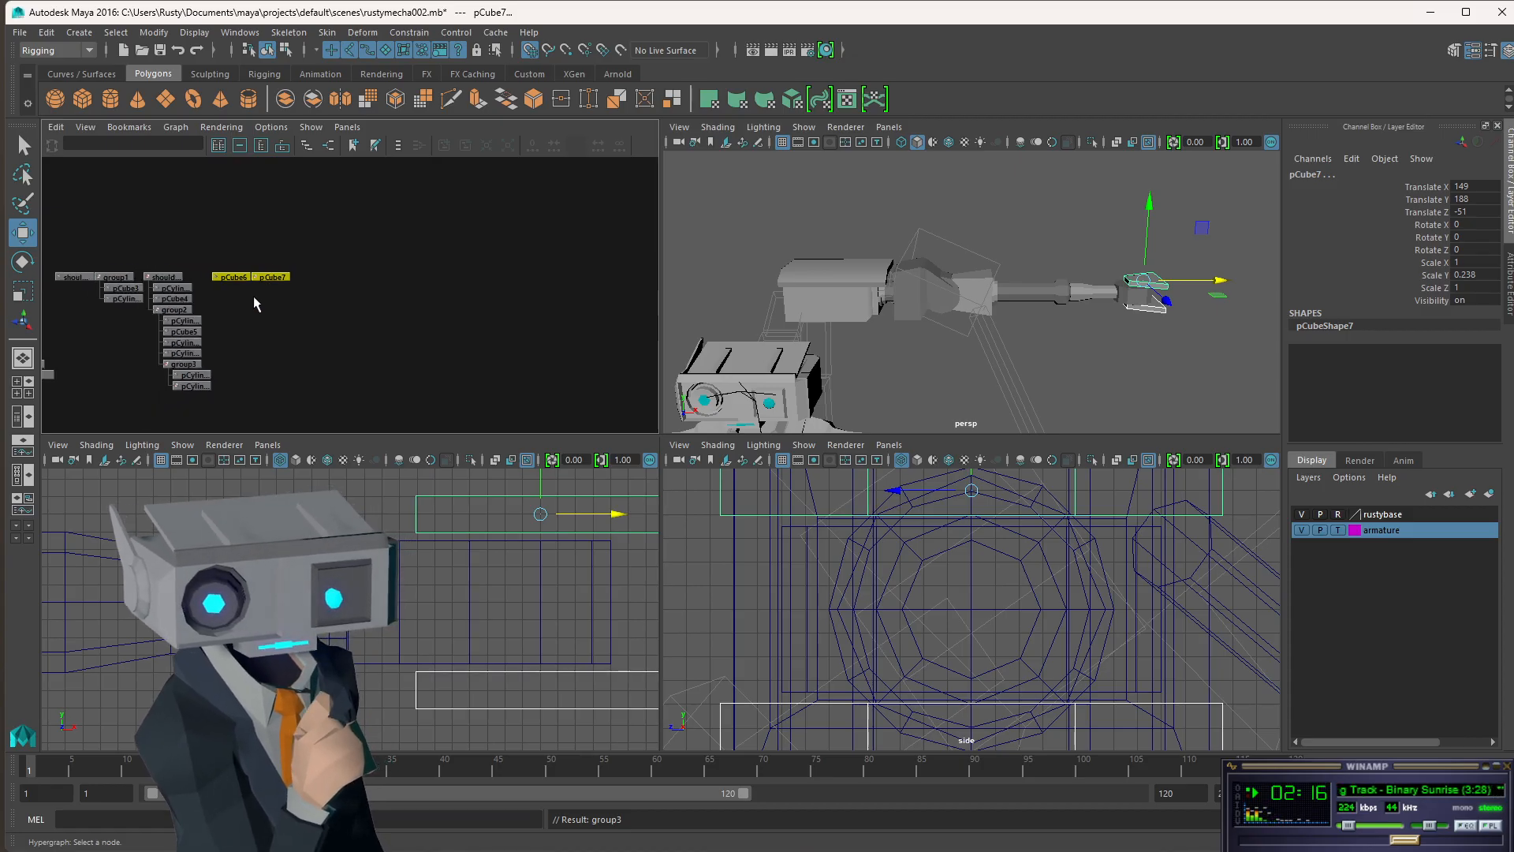
{"action": "scroll", "coordinate": [245, 296], "scroll_direction": "up", "scroll_amount": 5}
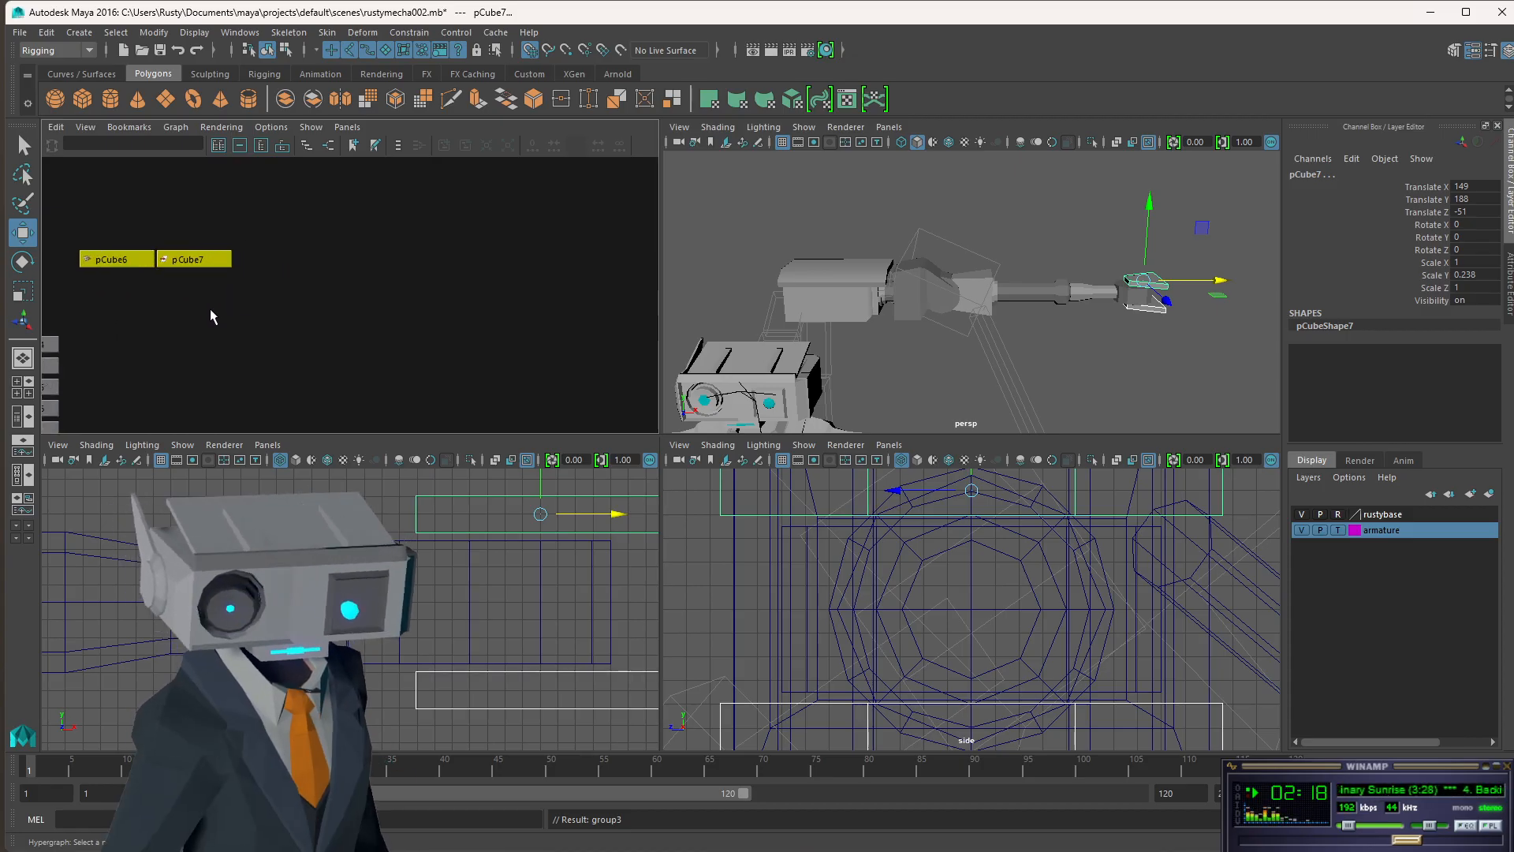
{"action": "middle_click_drag", "start_coordinate": [212, 307], "coordinate": [479, 290], "text": "alt"}
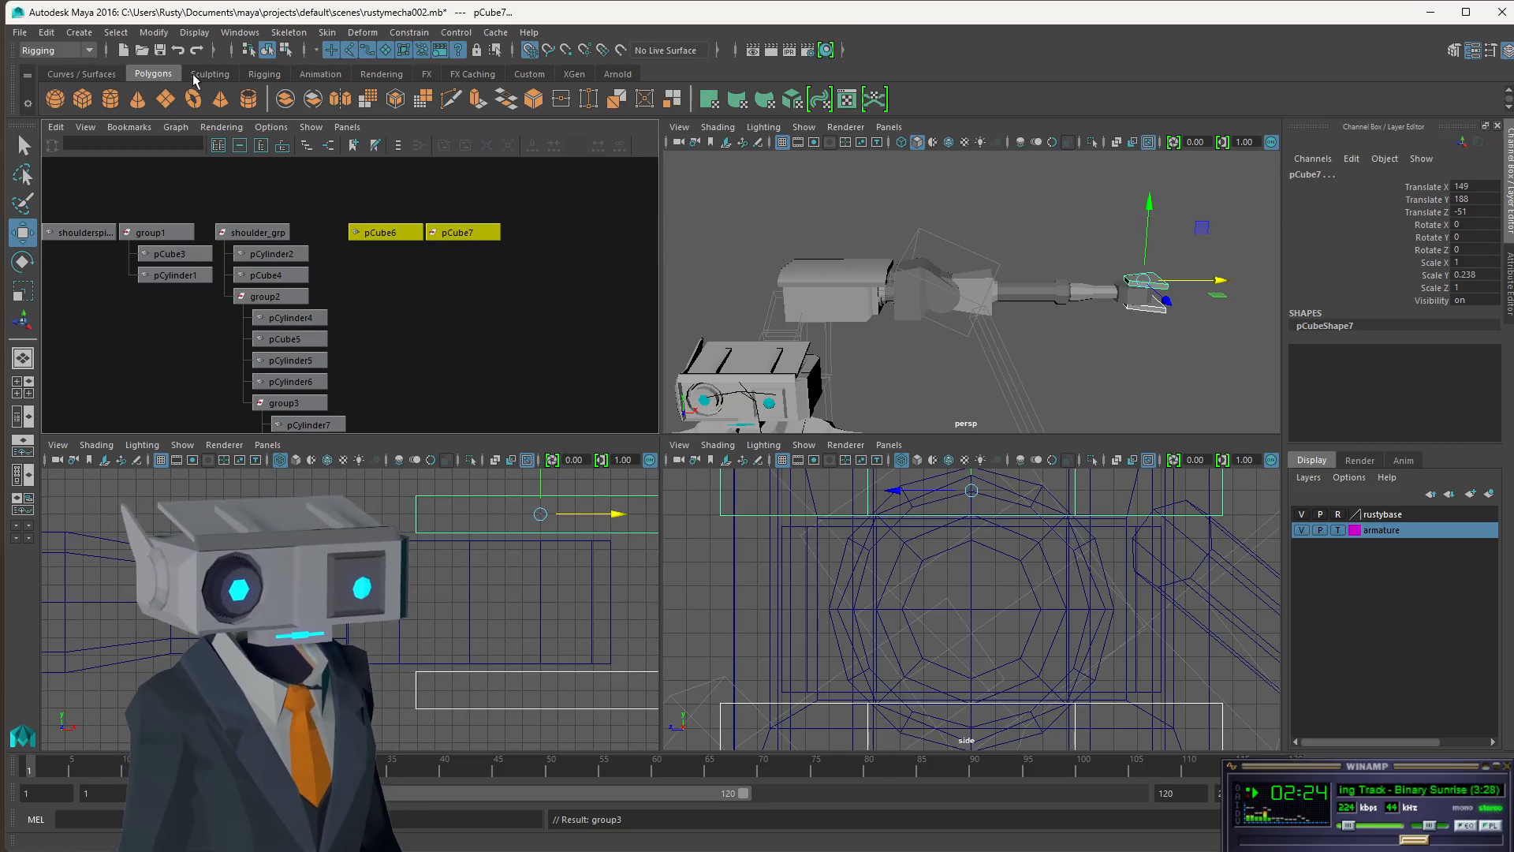
- Create a polygon cube and move it towards the arm's end, to Translate X 150 and Translate Y 194
{"action": "left_click", "coordinate": [82, 100]}
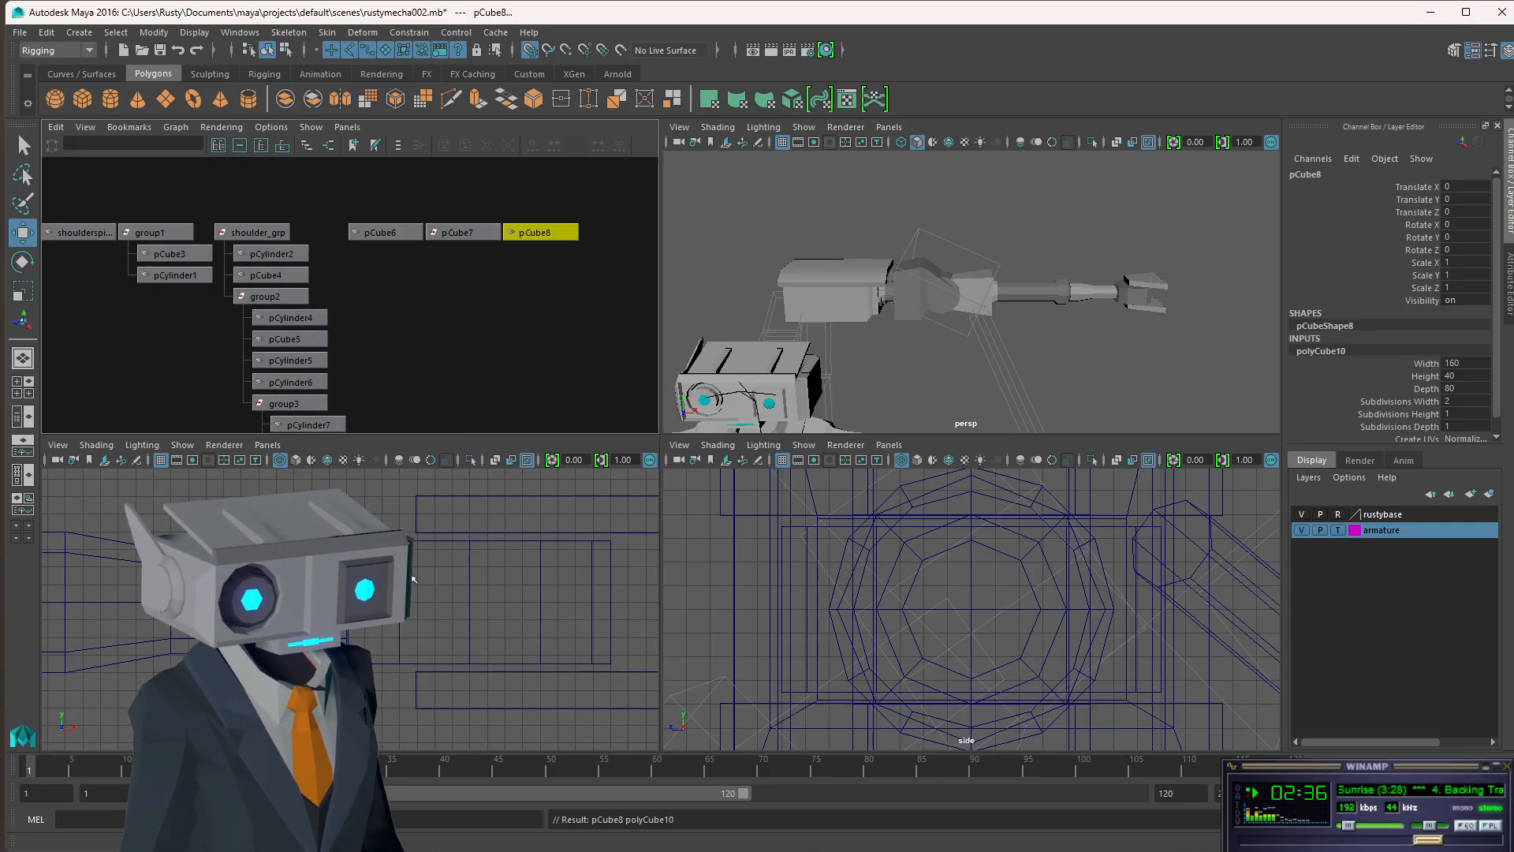
{"action": "scroll", "coordinate": [413, 579], "scroll_direction": "down", "scroll_amount": 10}
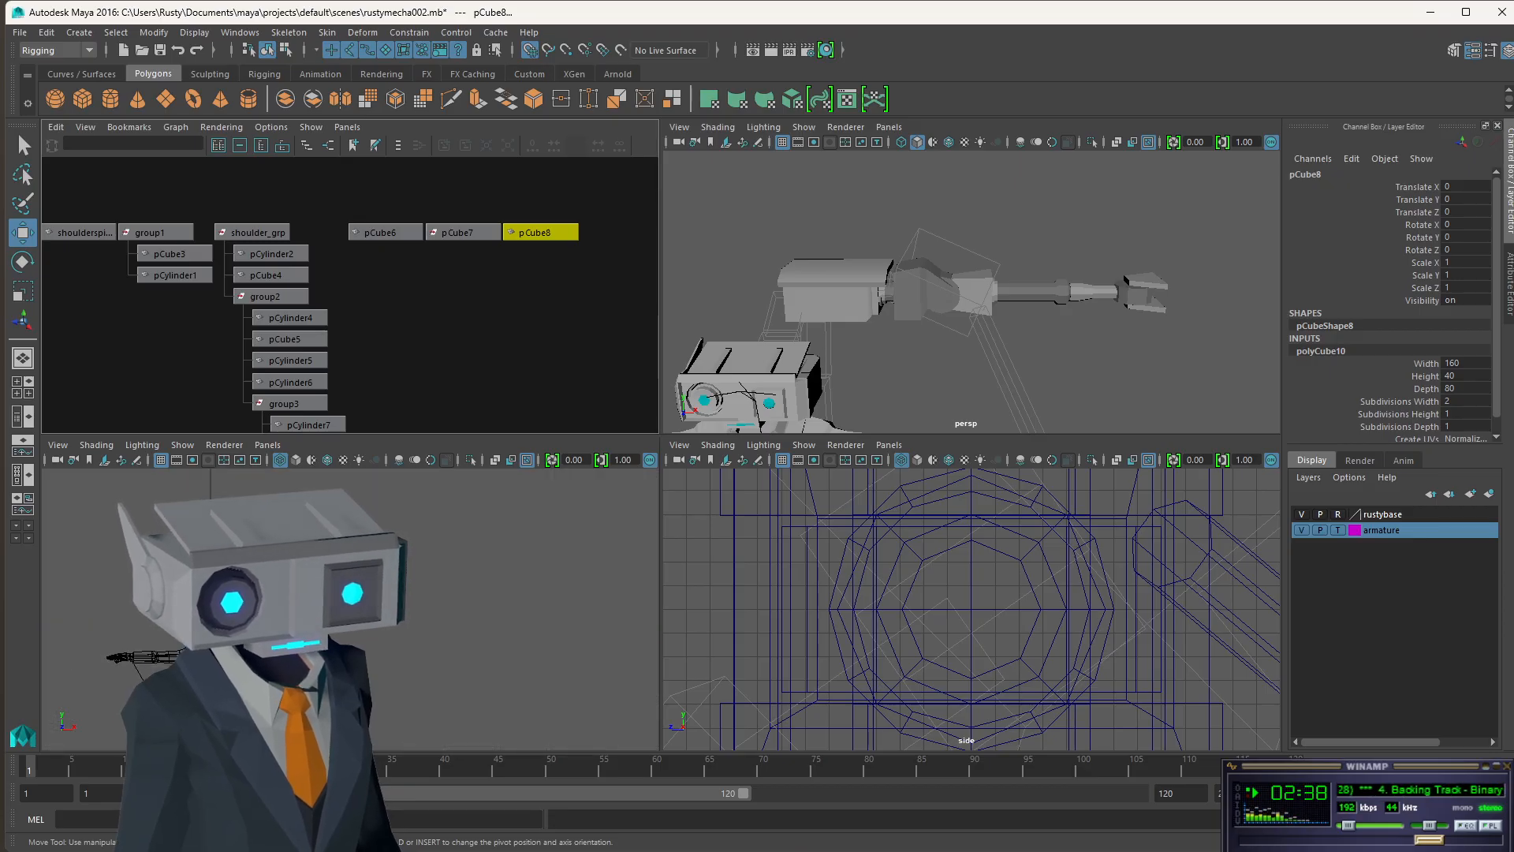
{"action": "left_click_drag", "start_coordinate": [210, 716], "coordinate": [211, 522]}
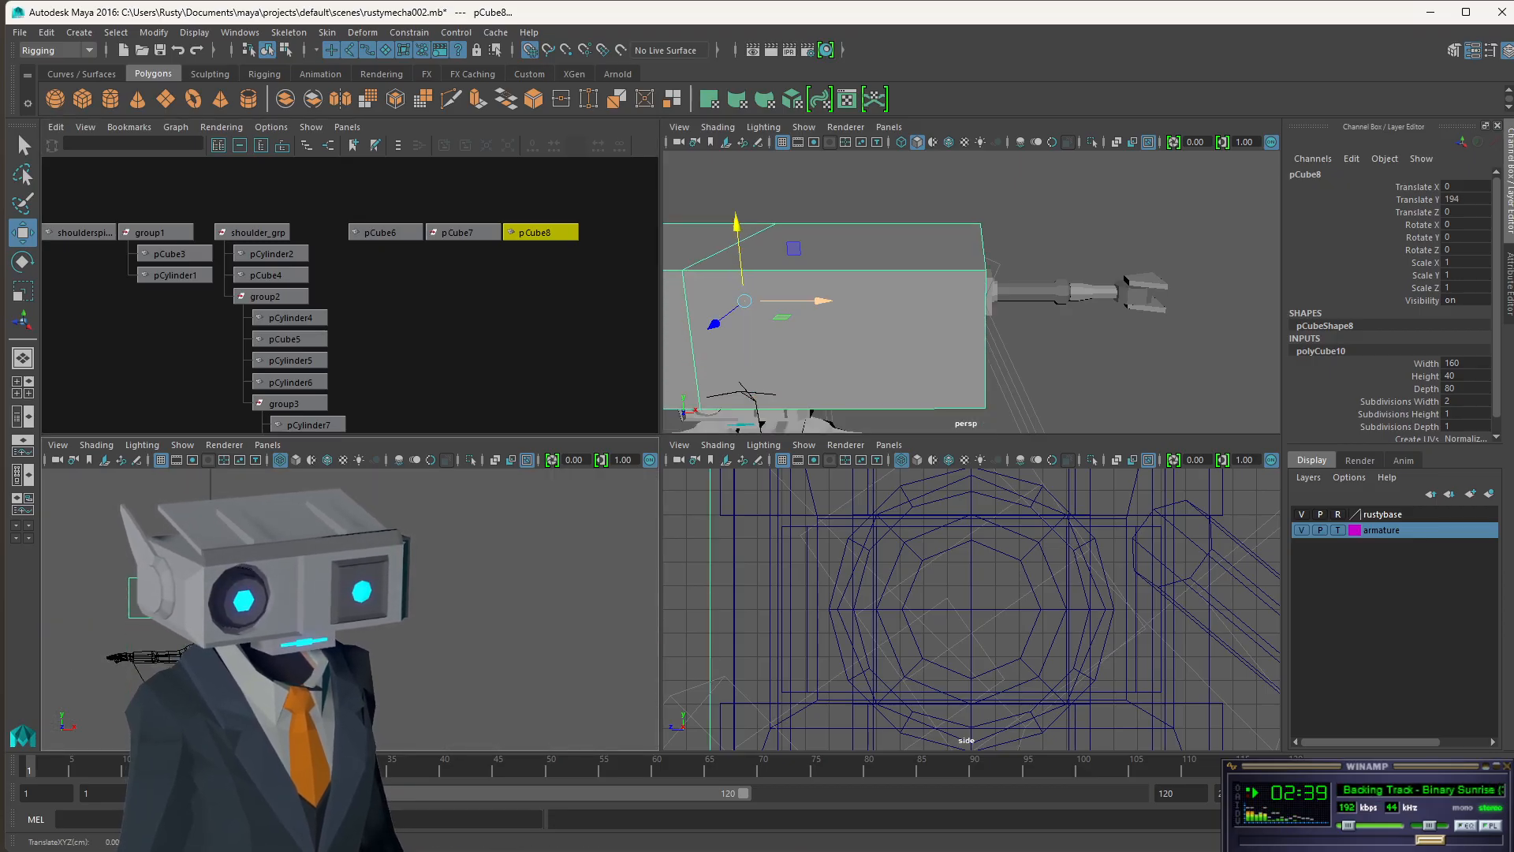
{"action": "left_click_drag", "start_coordinate": [289, 597], "coordinate": [440, 597]}
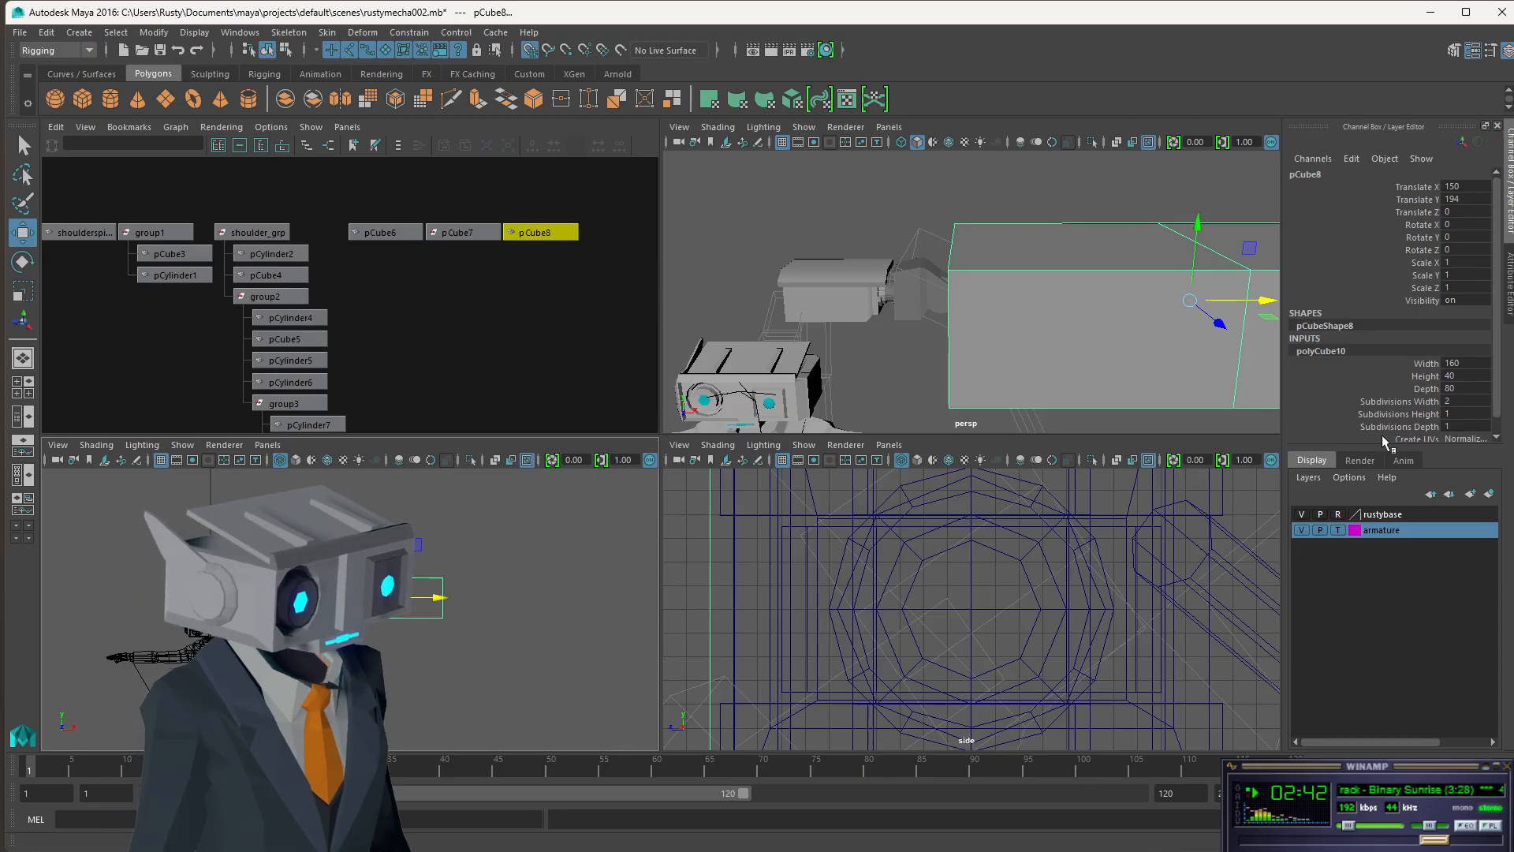
- Set the new cube's width, height and depth to 10 and its width subdivisions to 1
{"action": "left_click", "coordinate": [1467, 363]}
{"action": "type", "text": "10"}
{"action": "key", "text": "Tab"}
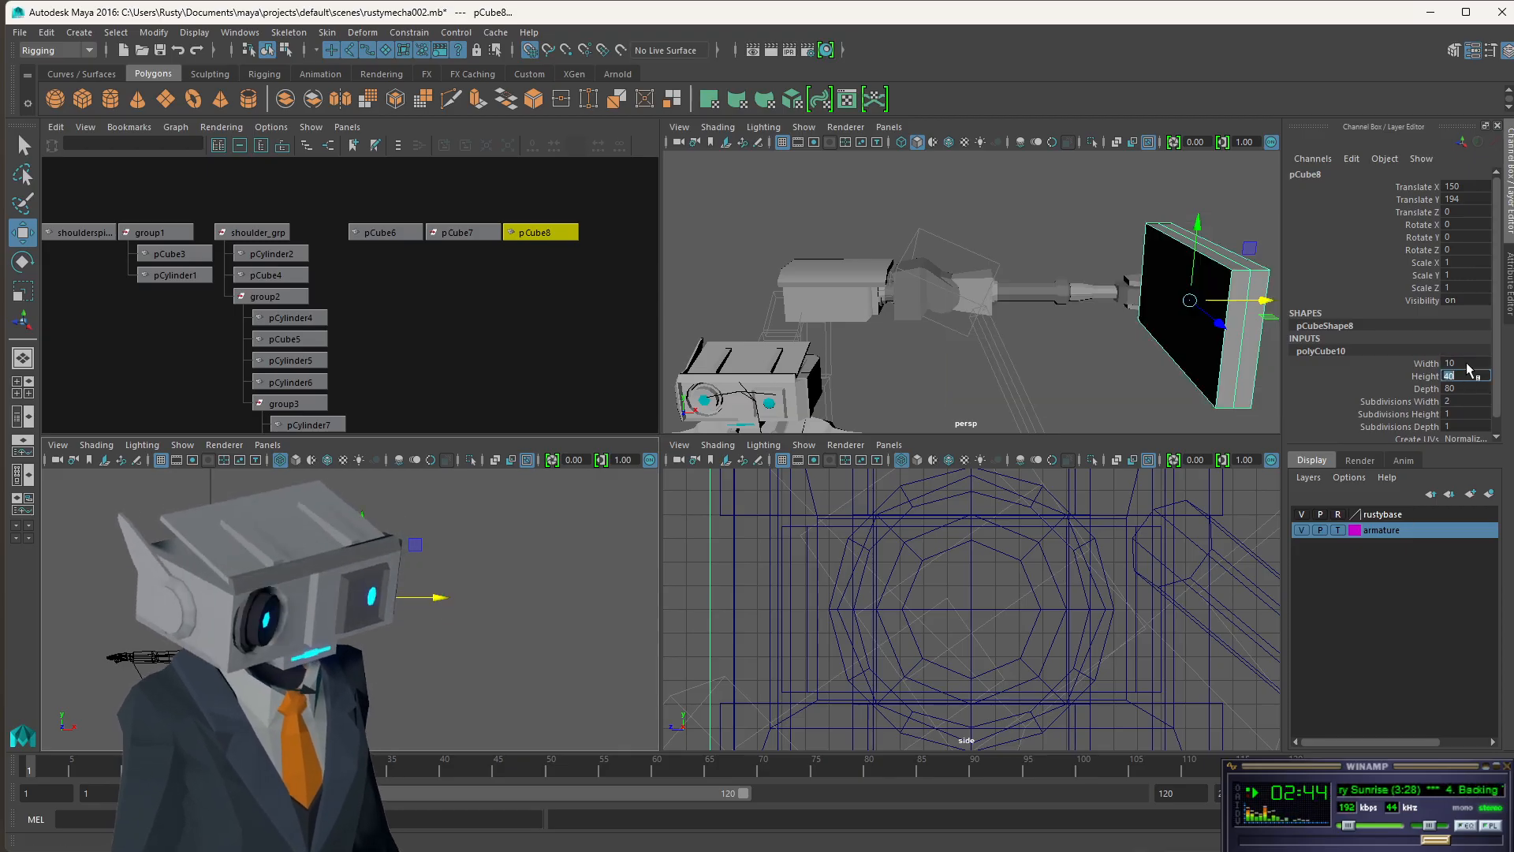
{"action": "type", "text": "10"}
{"action": "key", "text": "Tab"}
{"action": "type", "text": "10"}
{"action": "key", "text": "Tab"}
{"action": "key", "text": "BackSpace"}
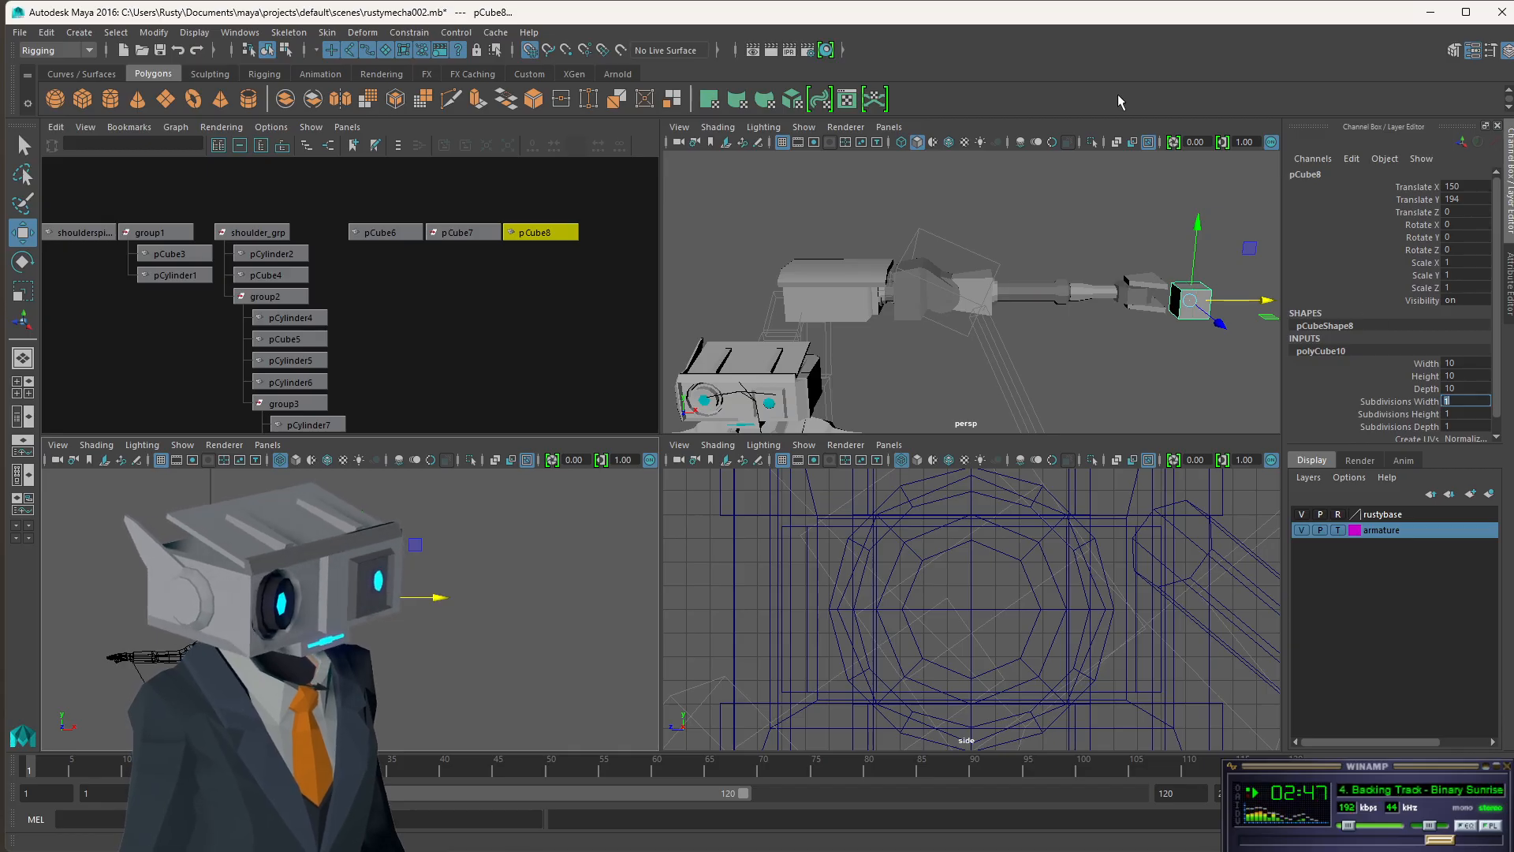
- Move the cube to Translate Y 184 and Translate Z -51, lining it up with the wrist
{"action": "scroll", "coordinate": [667, 562], "scroll_direction": "down", "scroll_amount": 5}
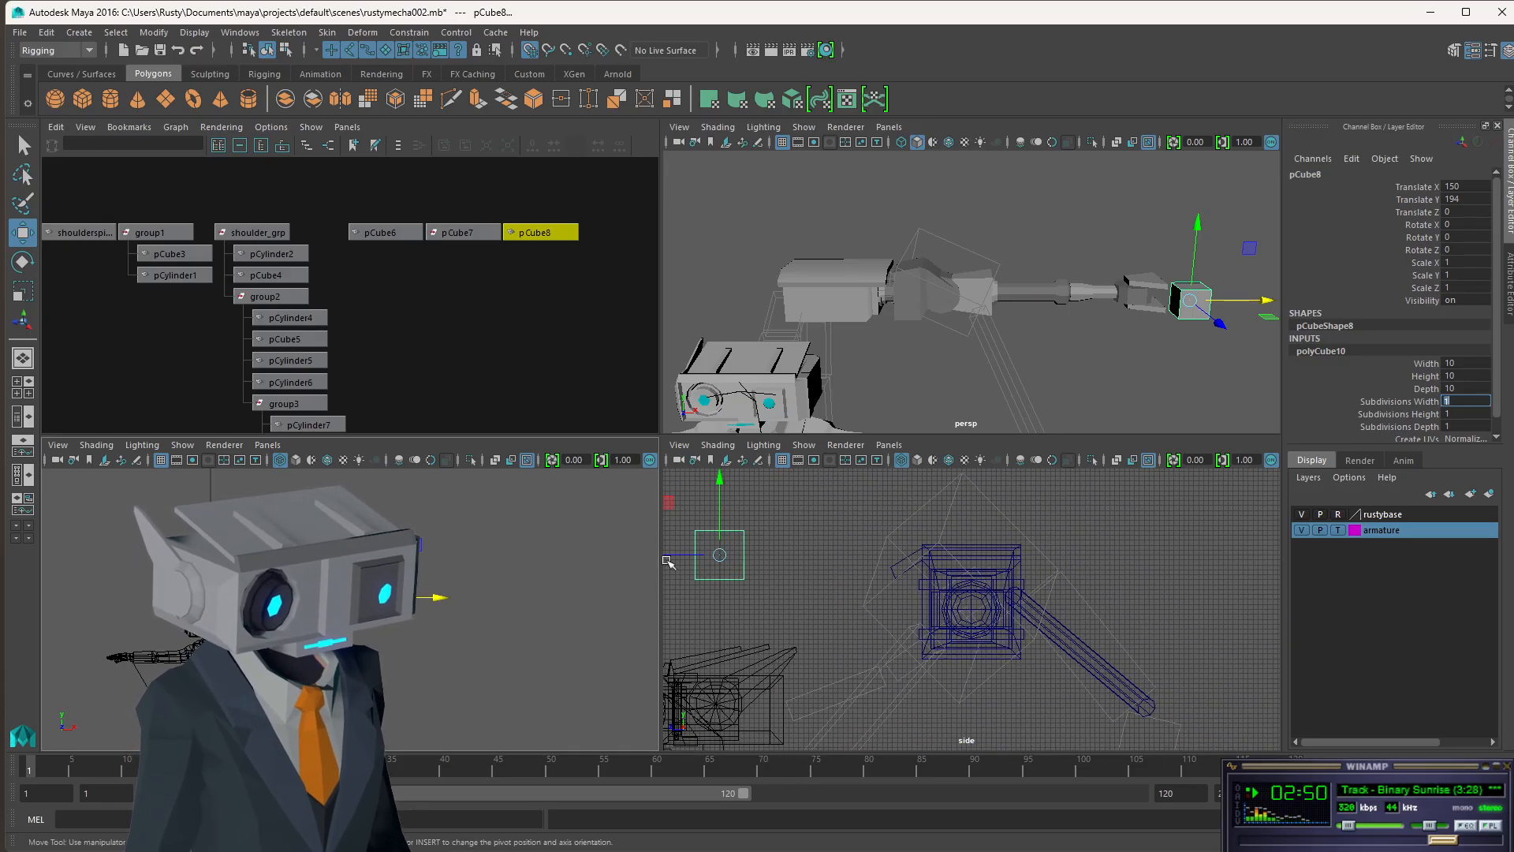
{"action": "left_click_drag", "start_coordinate": [720, 555], "coordinate": [973, 606]}
{"action": "left_click_drag", "start_coordinate": [1193, 315], "coordinate": [1057, 295], "text": "alt"}
{"action": "left_click_drag", "start_coordinate": [1069, 347], "coordinate": [1180, 341], "text": "alt"}
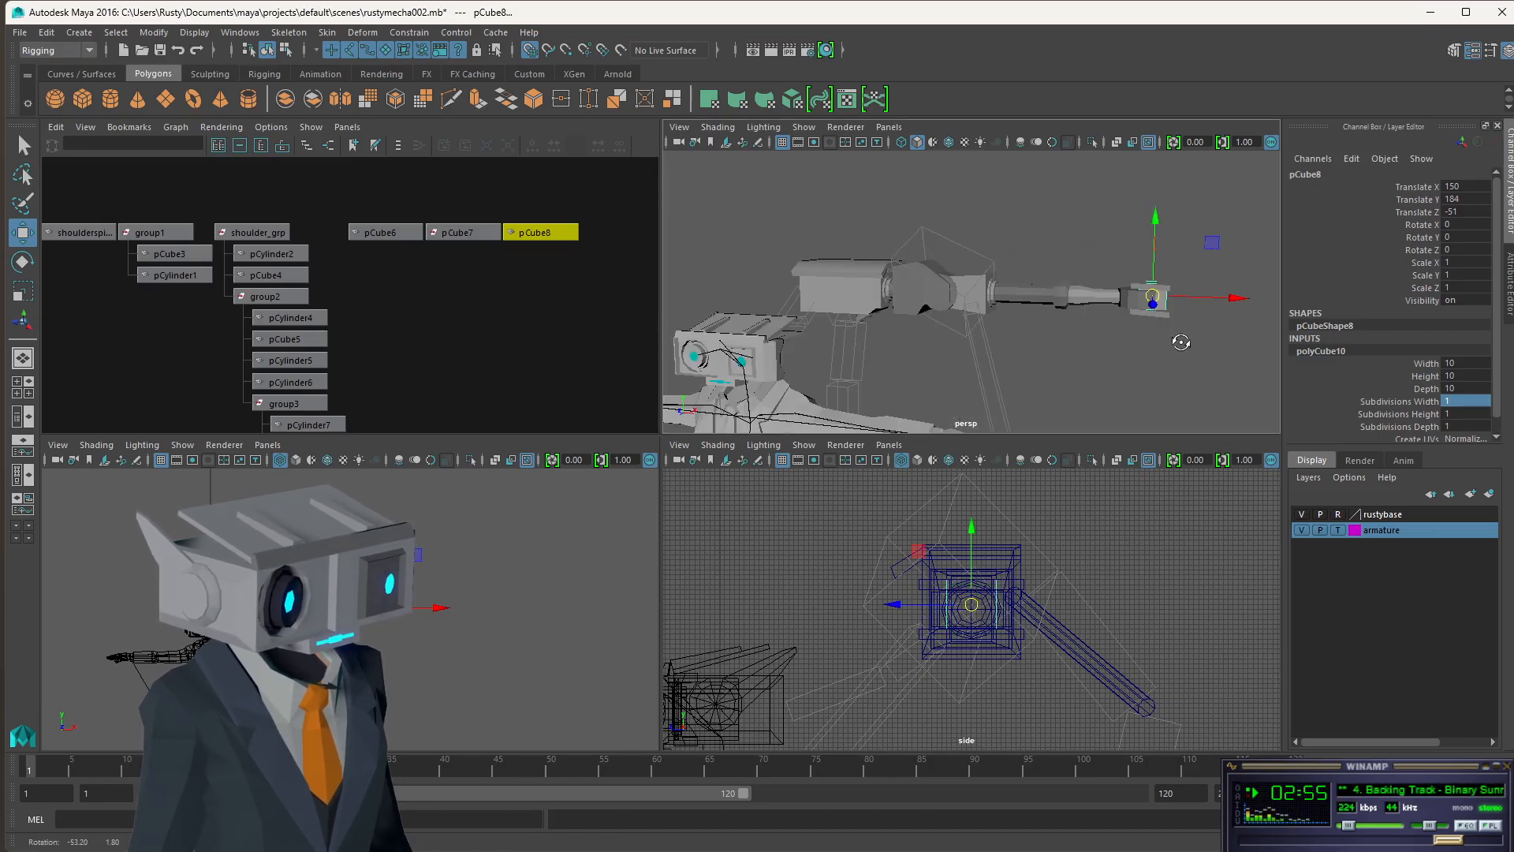
- Move the cube to Translate X 161 and Translate Y 183, at the outer end of the wrist plates
{"action": "scroll", "coordinate": [541, 591], "scroll_direction": "up", "scroll_amount": 6}
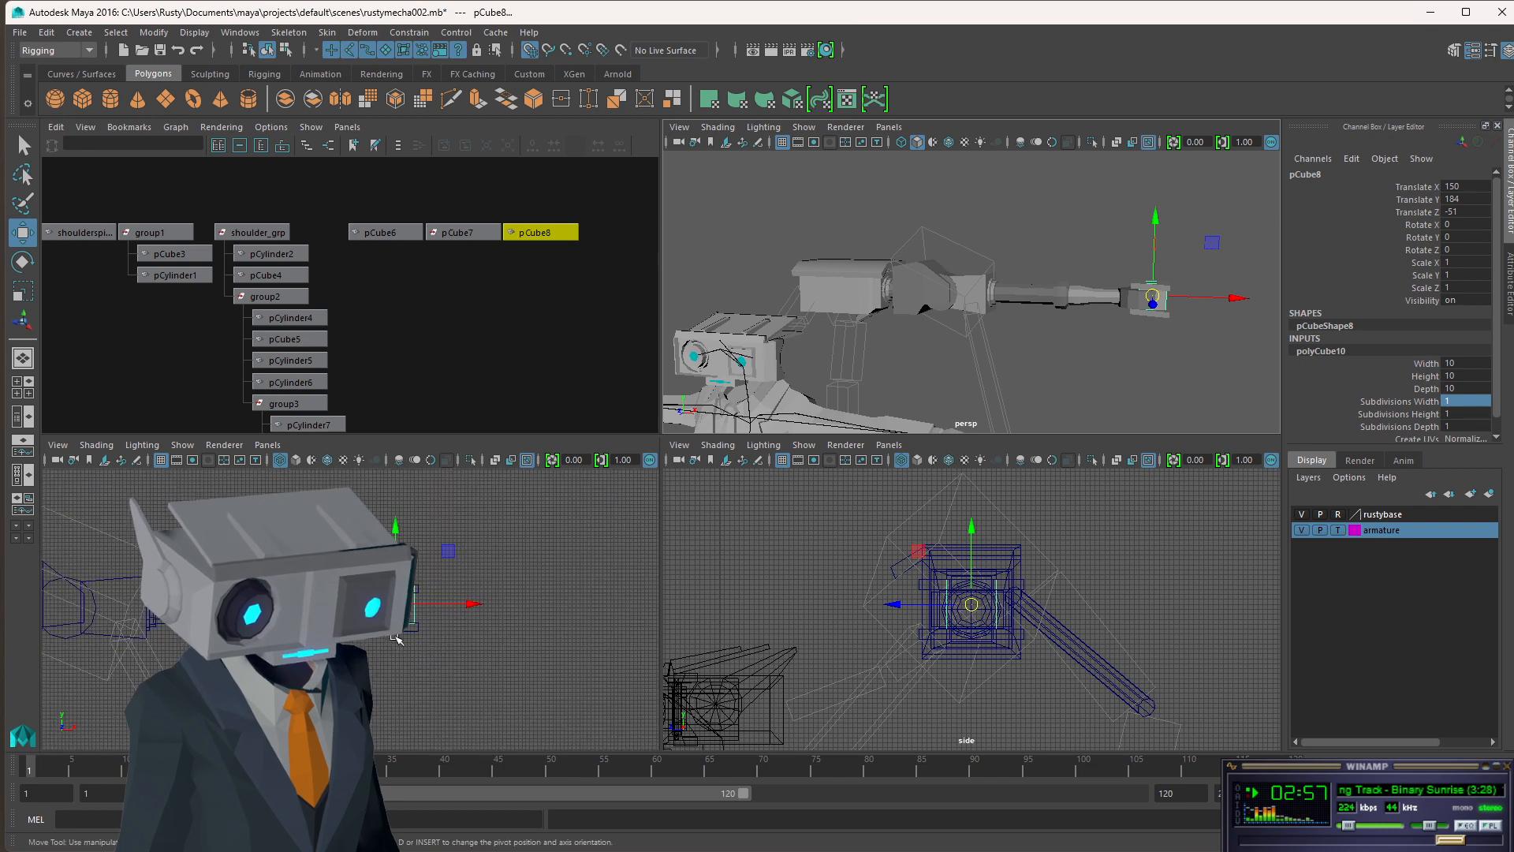
{"action": "left_click_drag", "start_coordinate": [606, 586], "coordinate": [631, 588]}
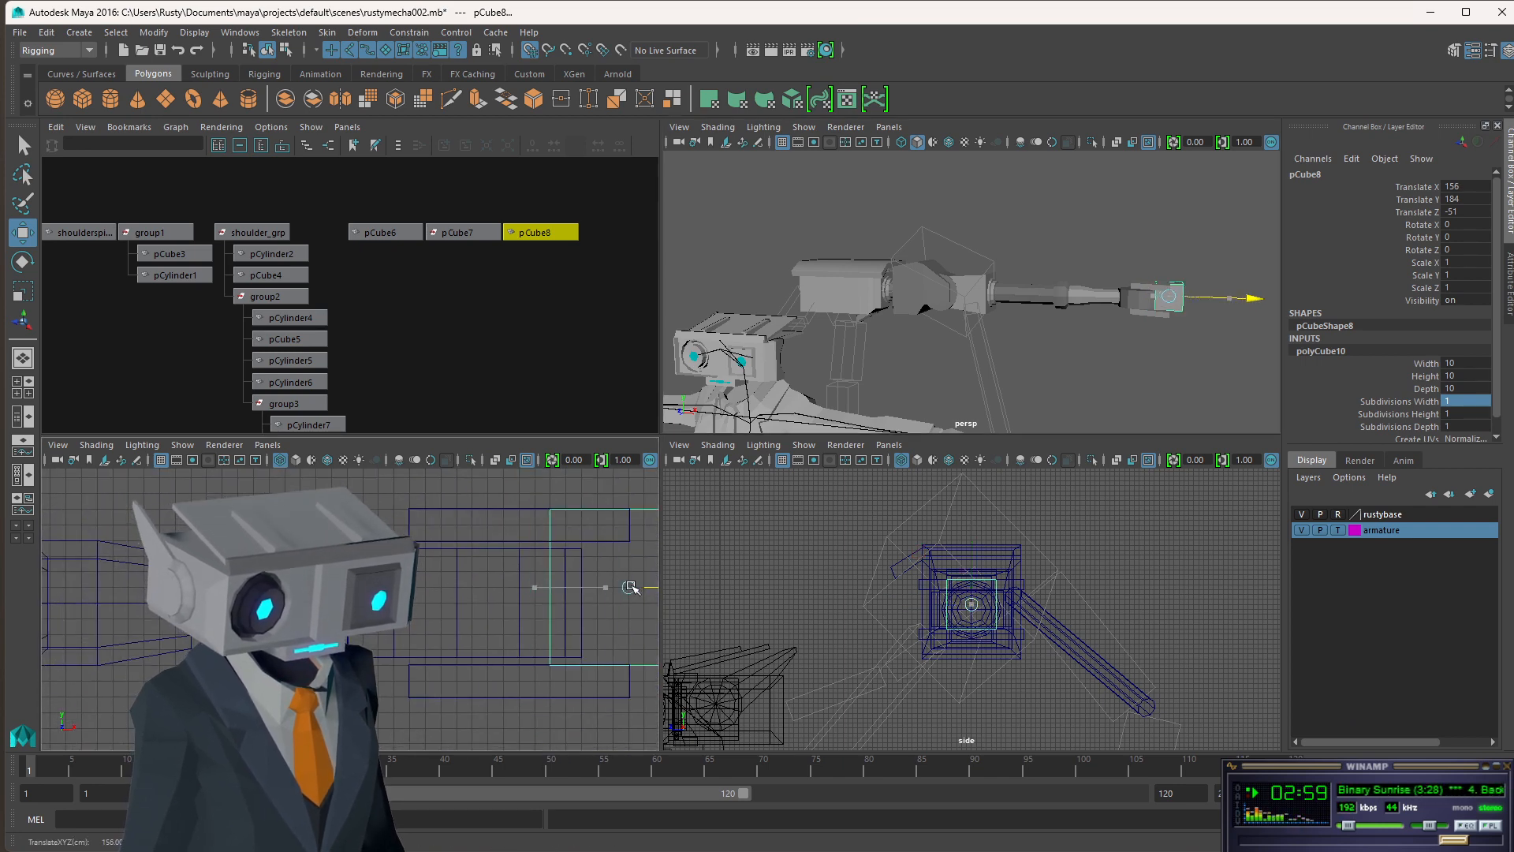
{"action": "middle_click_drag", "start_coordinate": [600, 598], "coordinate": [336, 600], "text": "alt"}
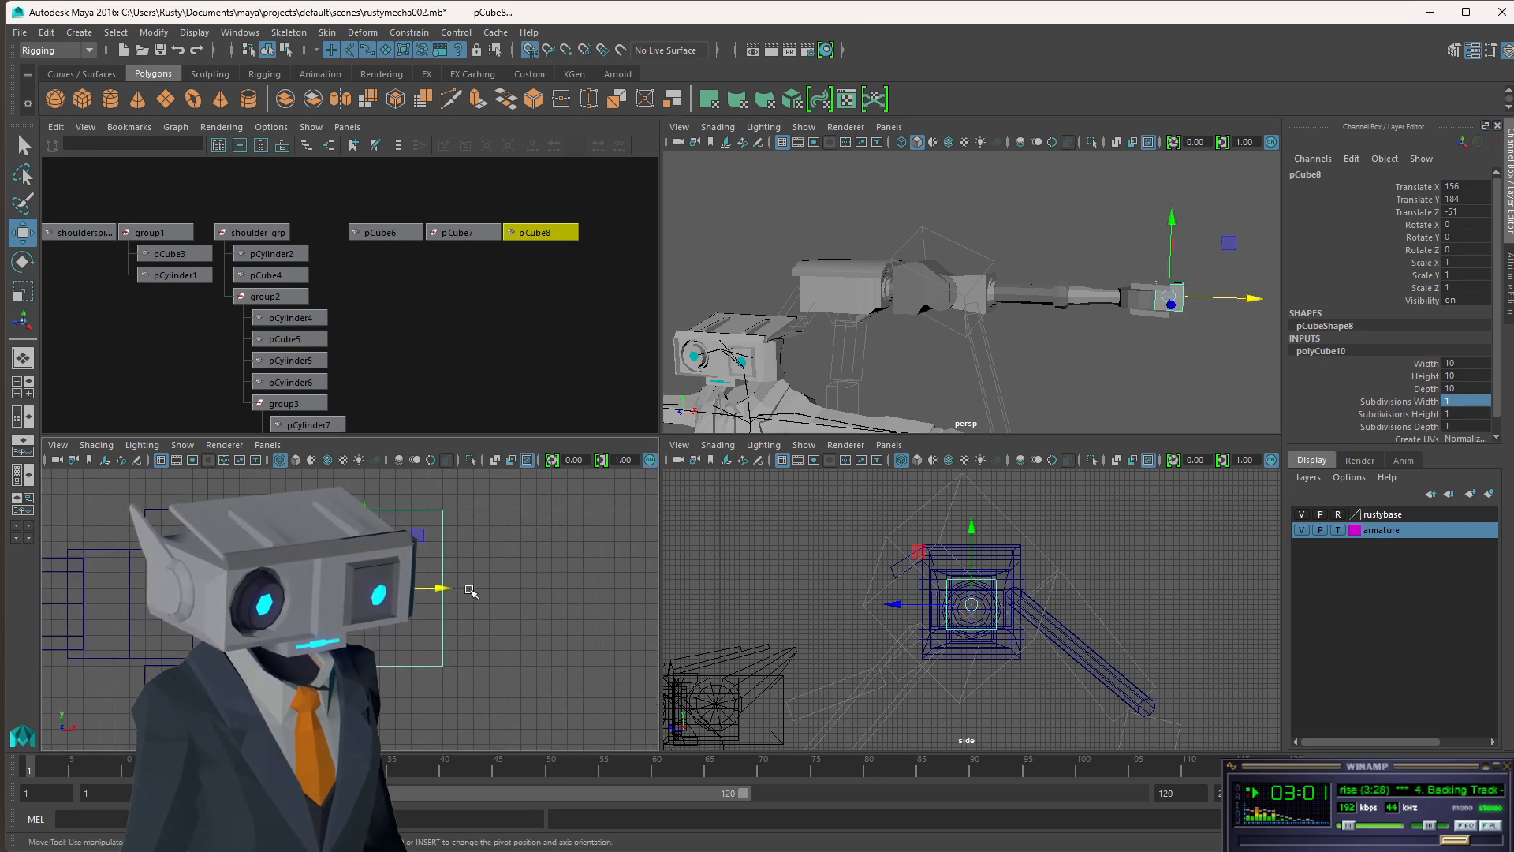
{"action": "left_click_drag", "start_coordinate": [447, 588], "coordinate": [443, 588]}
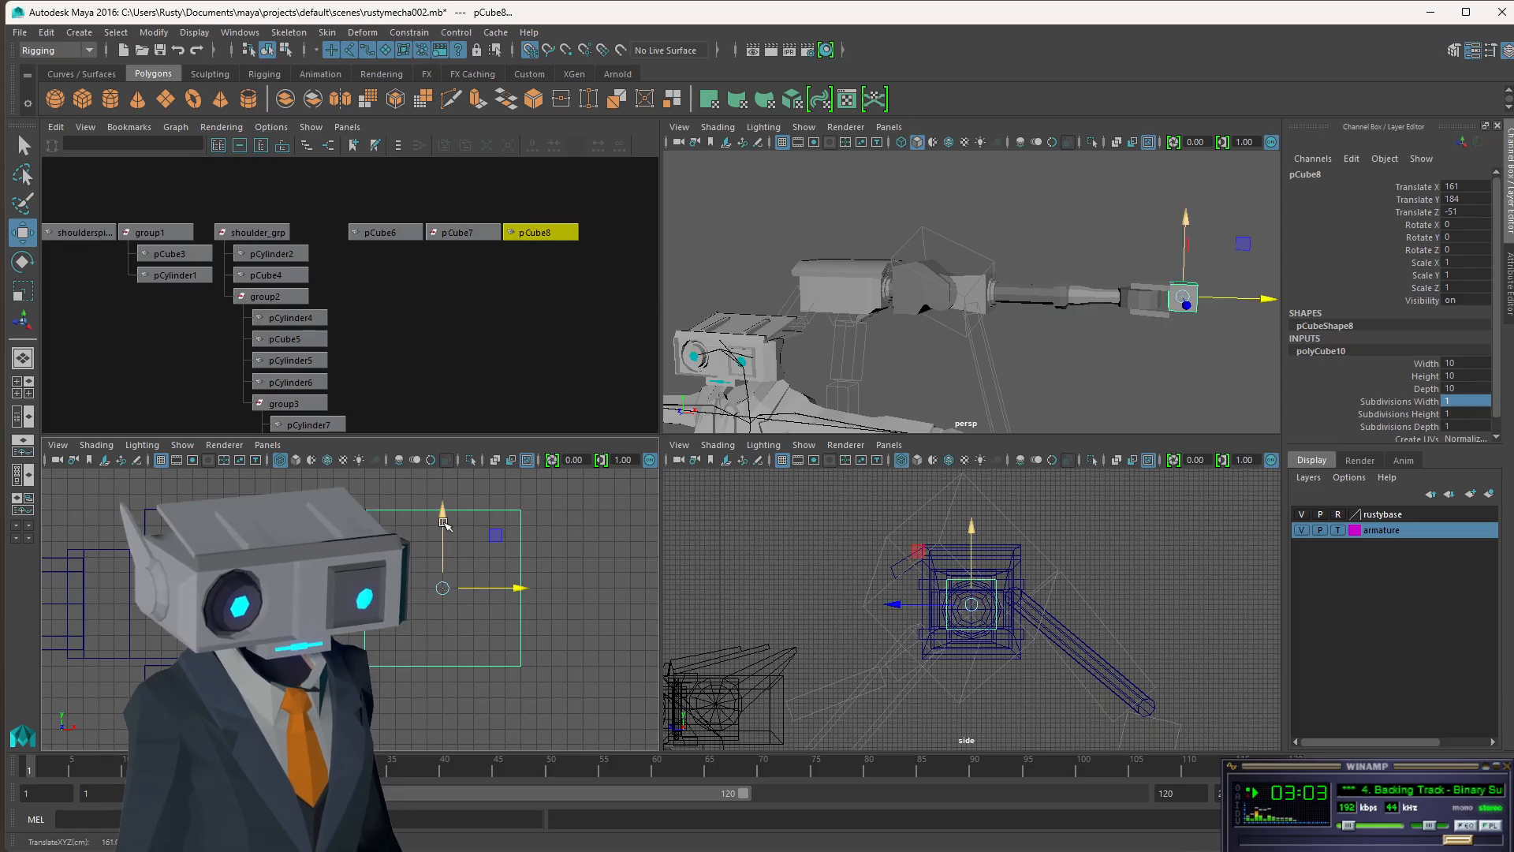
{"action": "left_click_drag", "start_coordinate": [444, 514], "coordinate": [440, 601]}
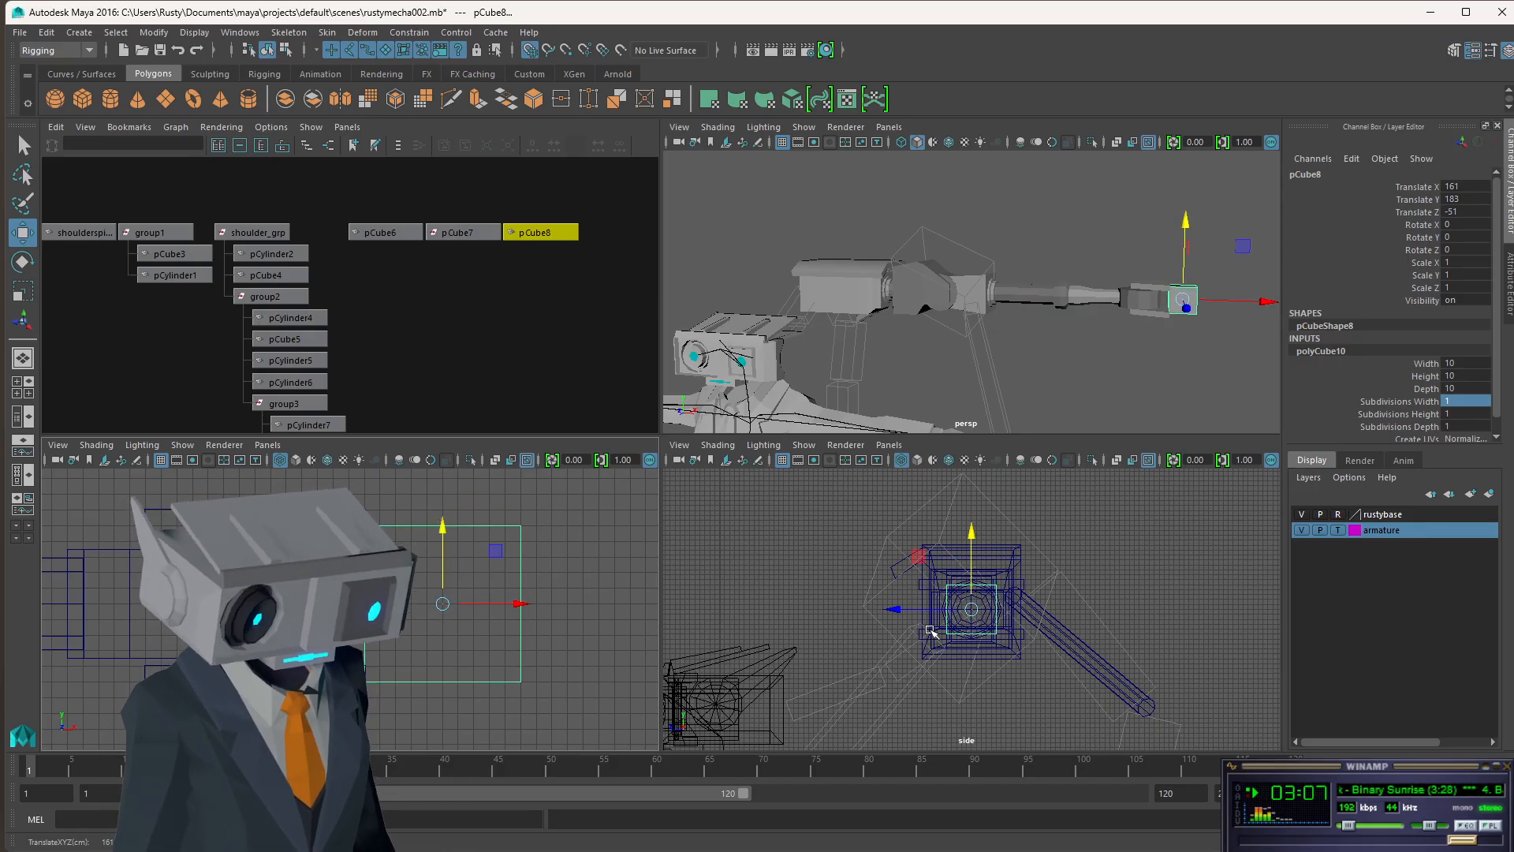
- Stretch the cube into a long bar with Scale Z 8.132 and shift it to Translate Z -27
{"action": "key", "text": "f"}
{"action": "right_click_drag", "start_coordinate": [992, 601], "coordinate": [1015, 499], "text": "alt"}
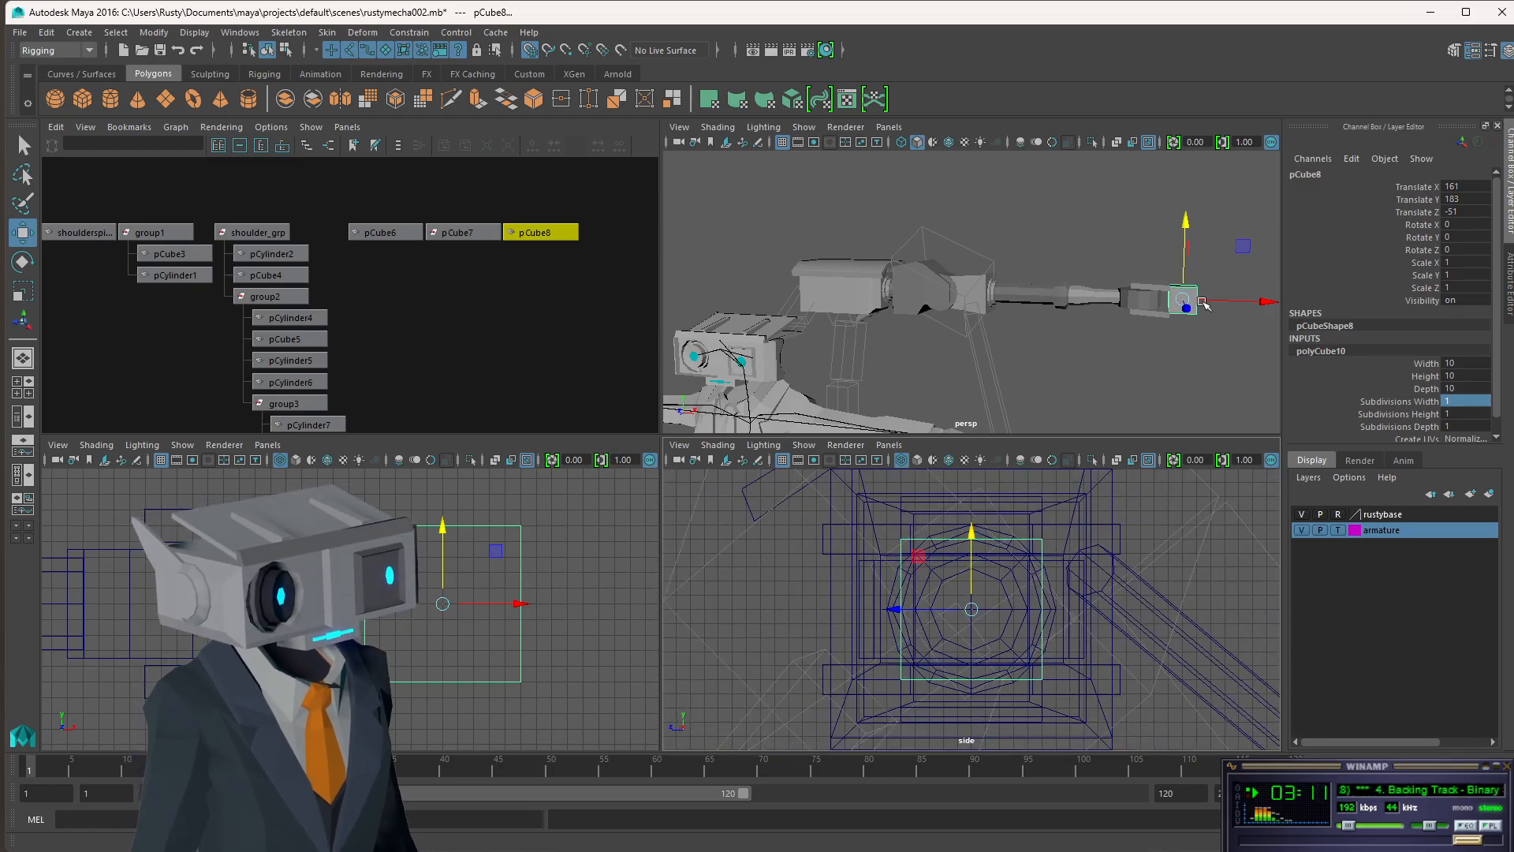
{"action": "left_click_drag", "start_coordinate": [1221, 300], "coordinate": [1110, 301], "text": "alt"}
{"action": "left_click_drag", "start_coordinate": [1069, 285], "coordinate": [1092, 348], "text": "alt"}
{"action": "key", "text": "r"}
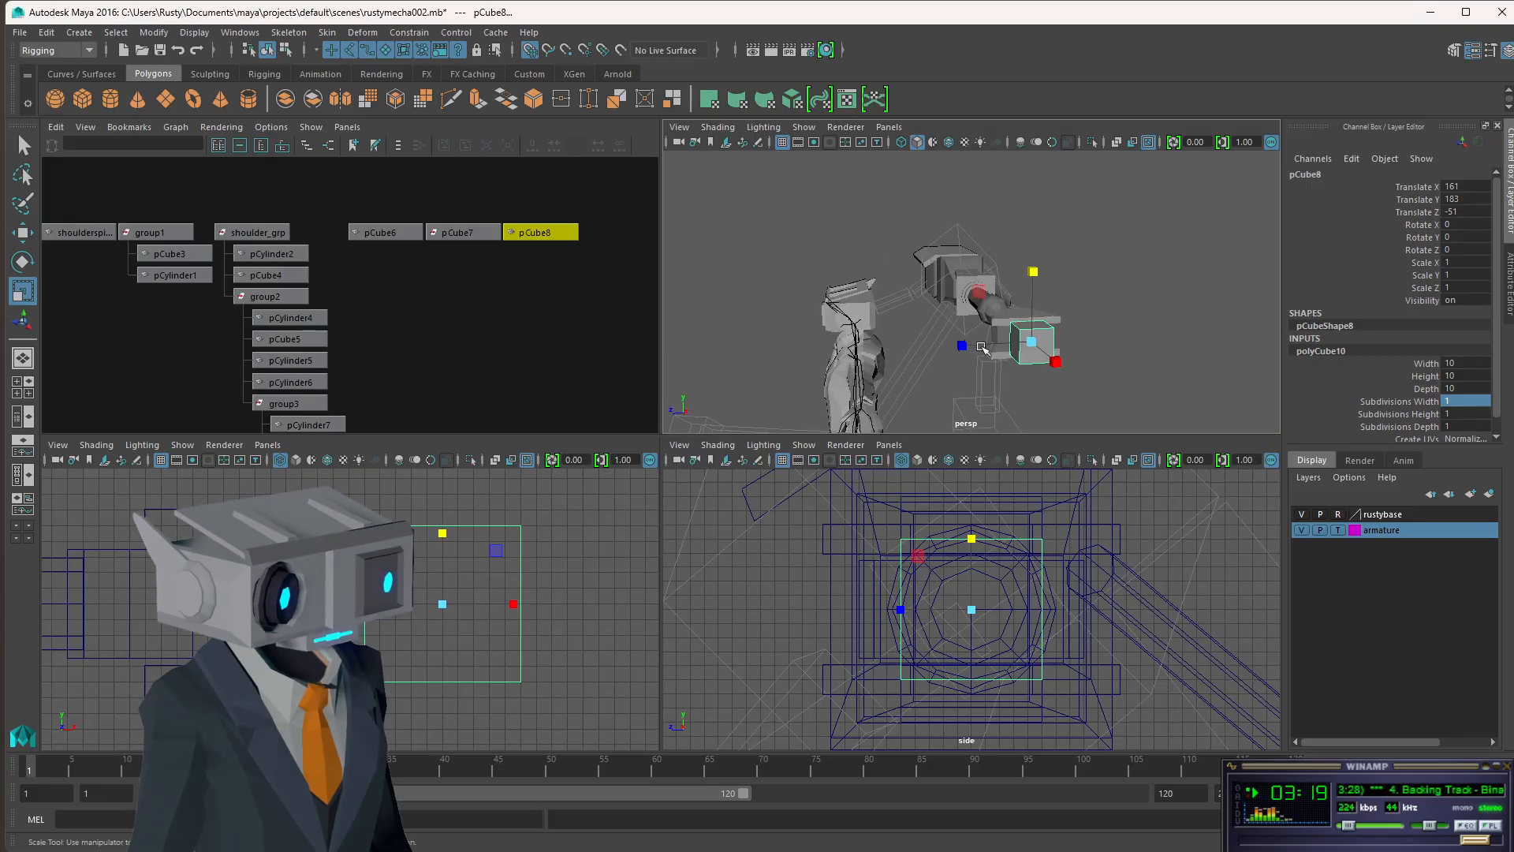
{"action": "left_click_drag", "start_coordinate": [961, 348], "coordinate": [607, 330]}
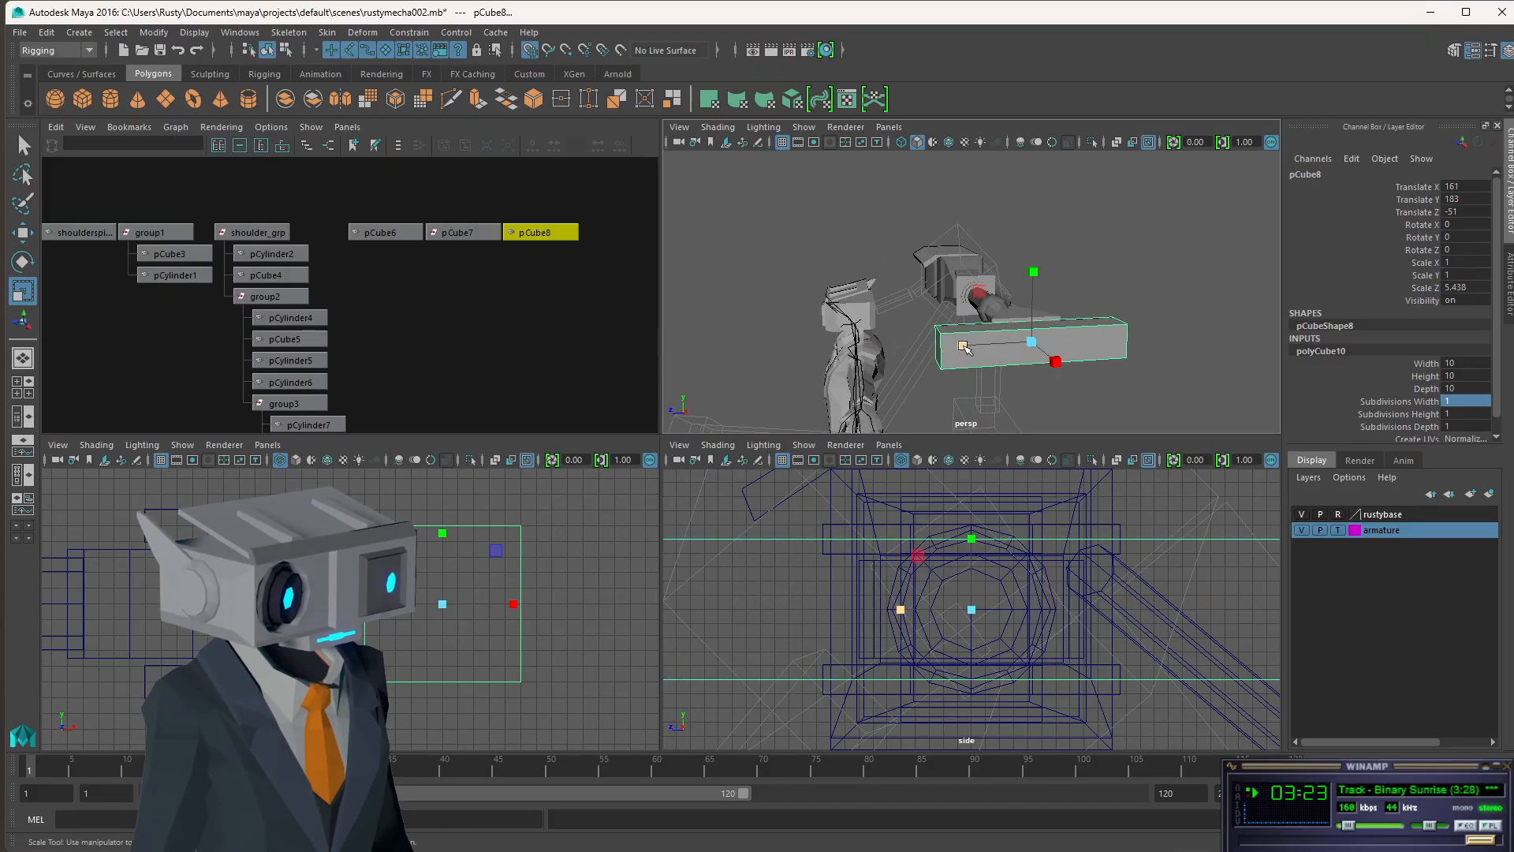
{"action": "mouse_move", "coordinate": [964, 348]}
{"action": "left_mouse_down"}
{"action": "mouse_move", "coordinate": [896, 343]}
{"action": "mouse_move", "coordinate": [950, 352]}
{"action": "left_mouse_up"}
{"action": "key", "text": "w"}
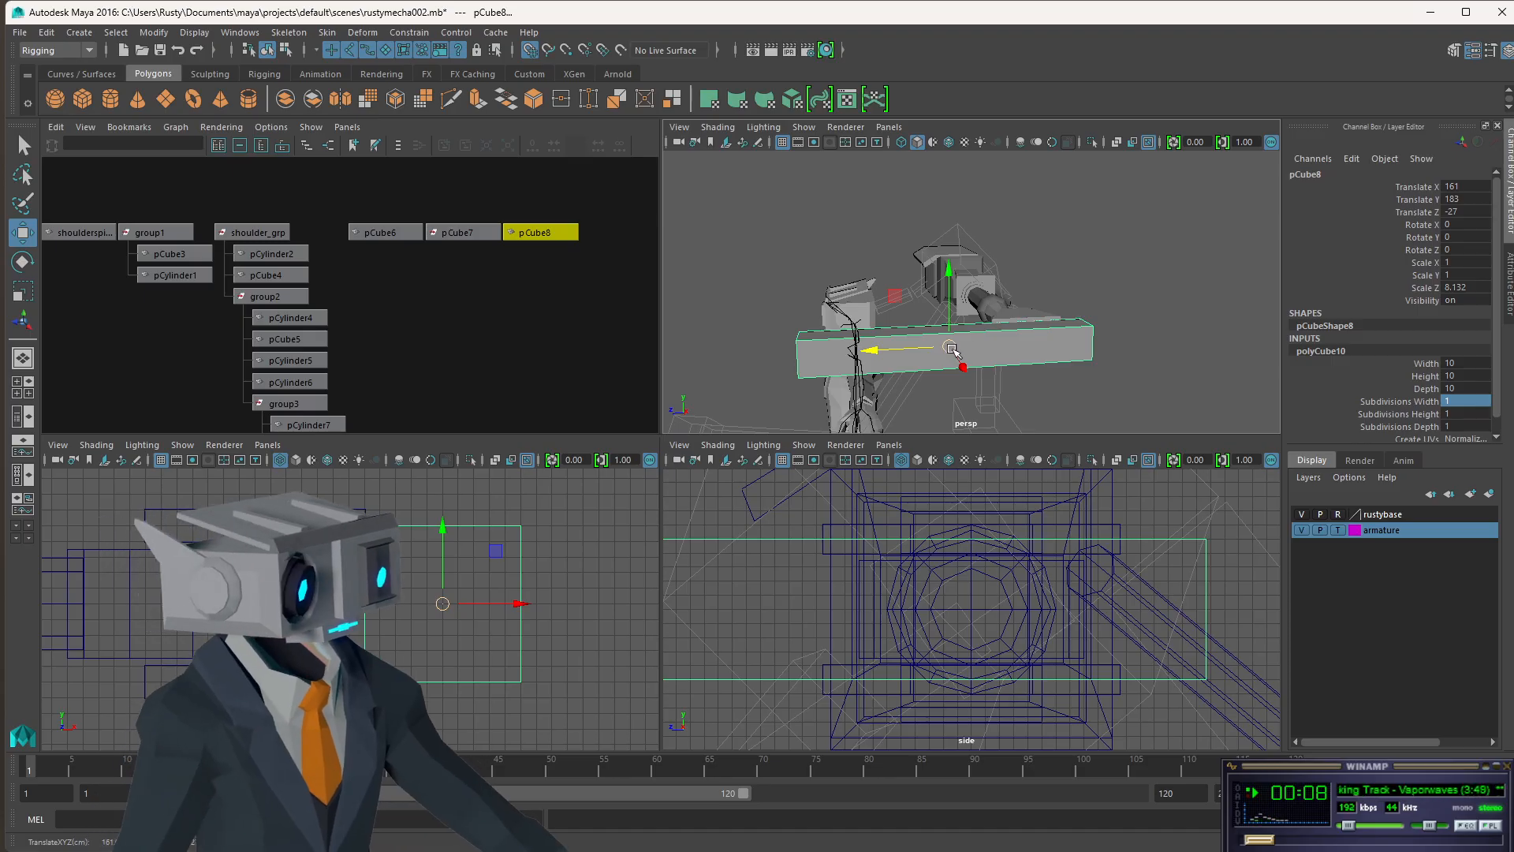
- Move the long bar back towards the wrist to Translate X 159 and deselect it
{"action": "left_click_drag", "start_coordinate": [908, 328], "coordinate": [1007, 335], "text": "alt"}
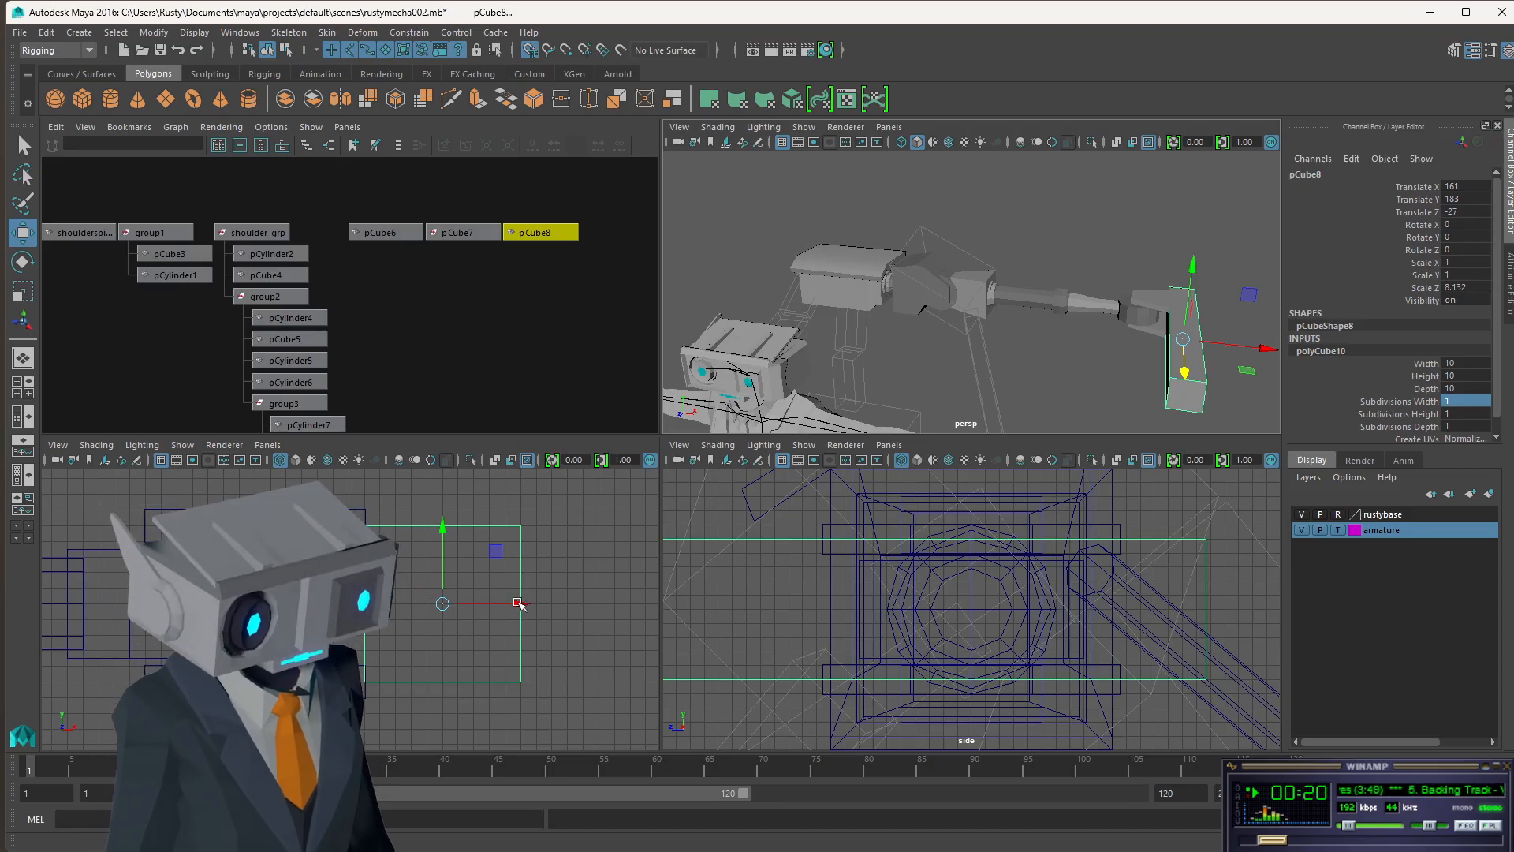
{"action": "left_click_drag", "start_coordinate": [519, 607], "coordinate": [411, 601]}
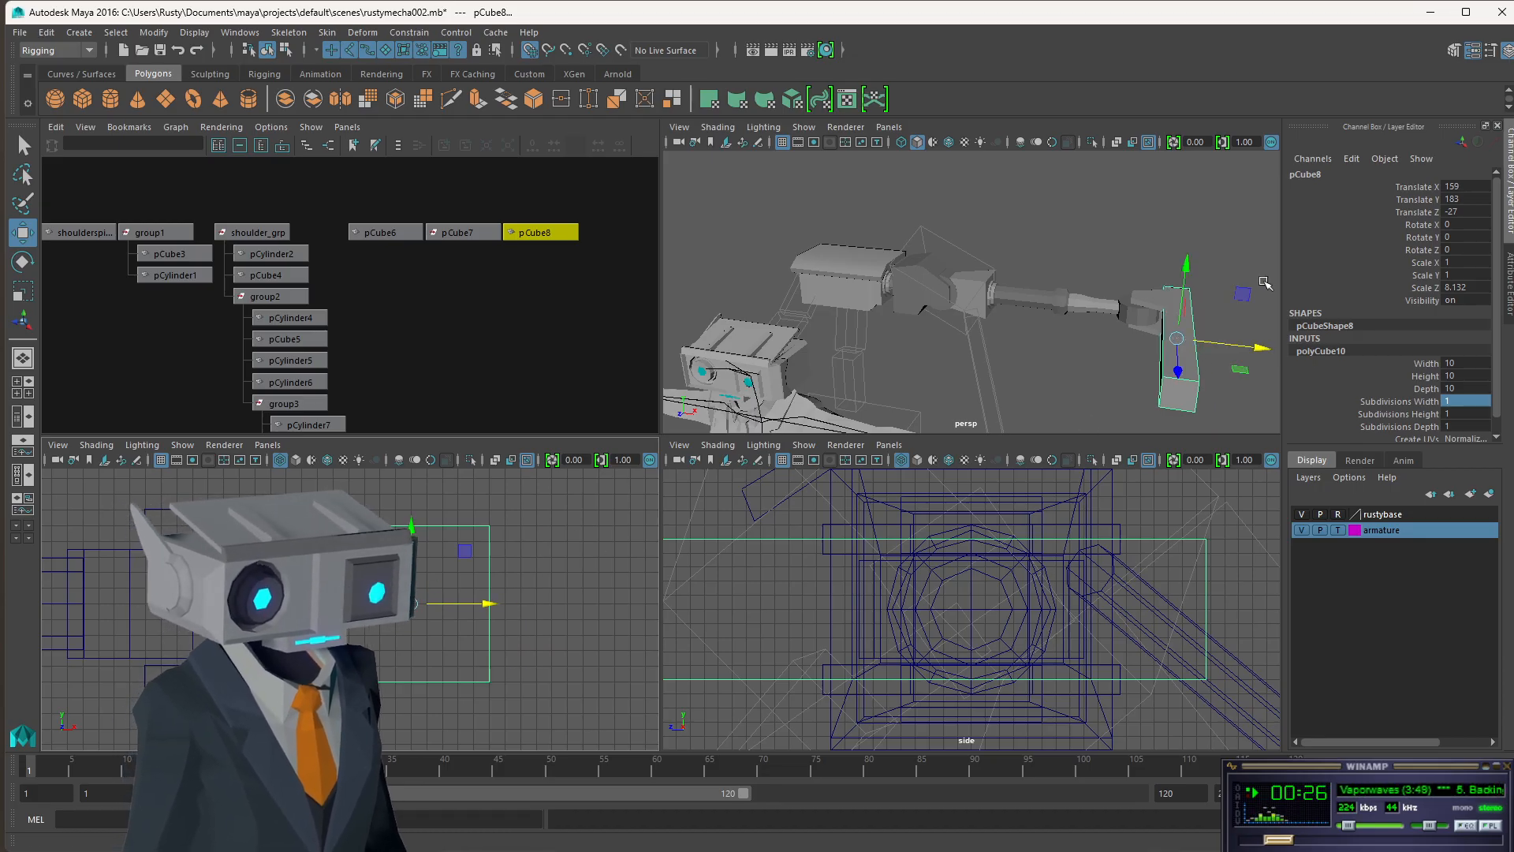
{"action": "mouse_move", "coordinate": [1206, 317]}
{"action": "left_mouse_down", "text": "alt"}
{"action": "mouse_move", "coordinate": [1113, 315]}
{"action": "mouse_move", "coordinate": [1024, 256]}
{"action": "mouse_move", "coordinate": [1163, 336]}
{"action": "mouse_move", "coordinate": [1201, 324]}
{"action": "left_mouse_up", "text": "alt"}
{"action": "left_click", "coordinate": [1132, 381]}
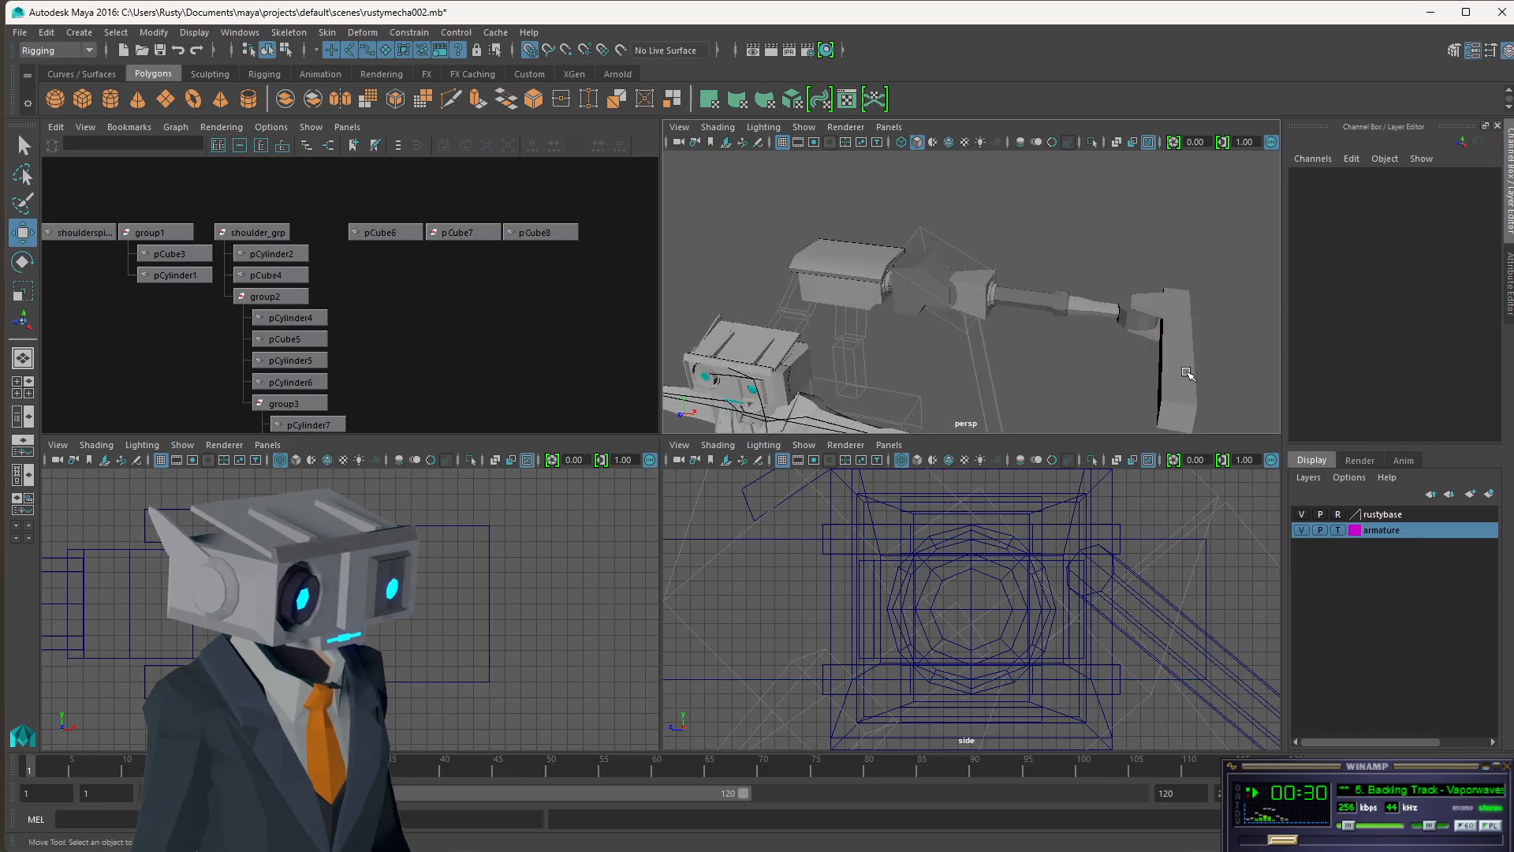
- Select the wrist cylinder pCylinder8 and assign it an existing Lambert material in the Hypershade
{"action": "left_click", "coordinate": [1131, 316]}
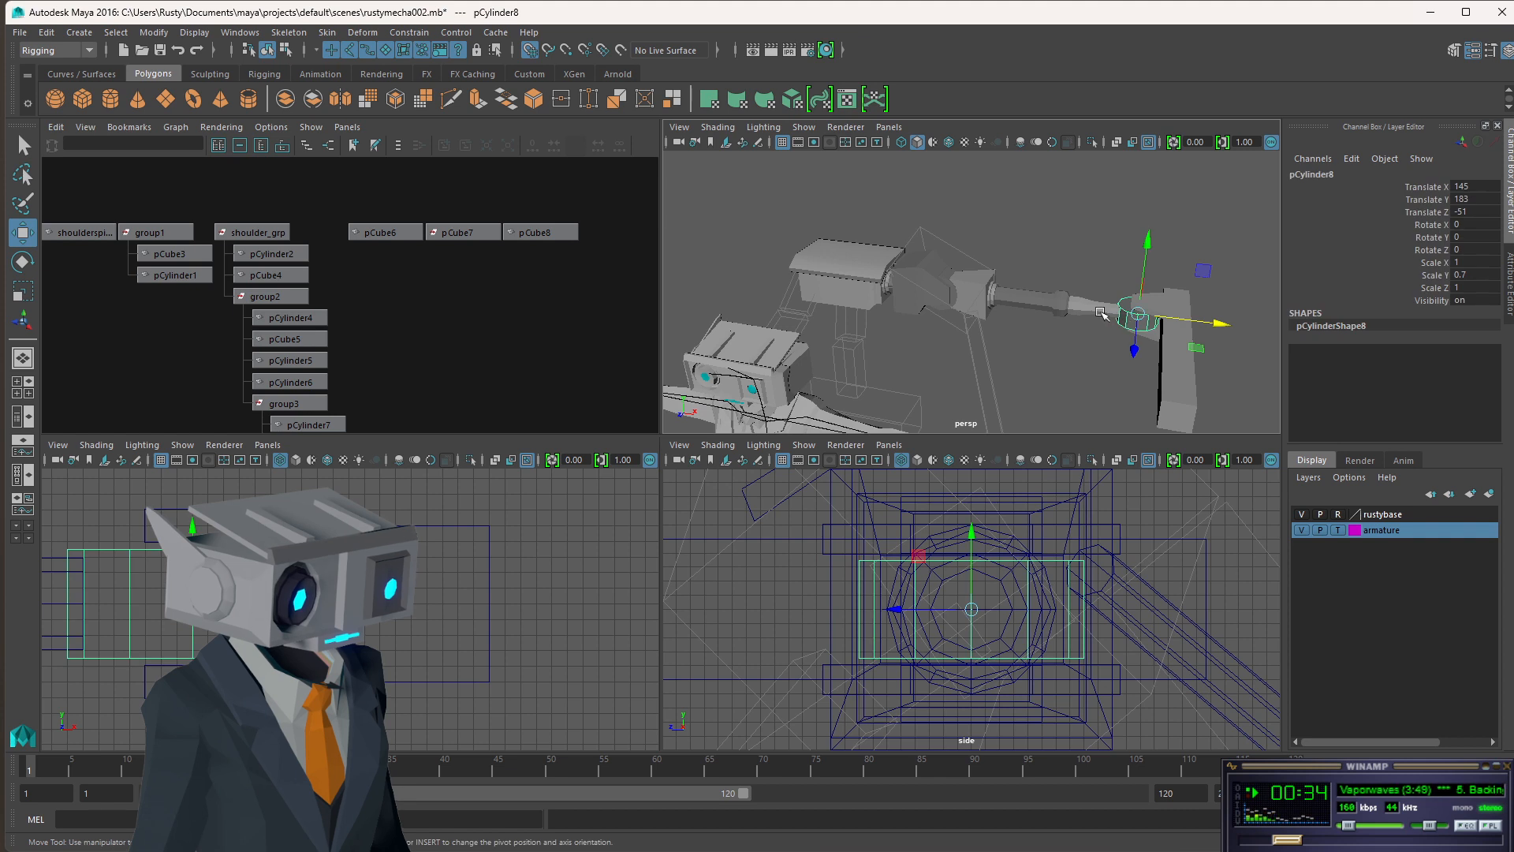
{"action": "left_click", "coordinate": [189, 34]}
{"action": "mouse_move", "coordinate": [239, 32]}
{"action": "mouse_move", "coordinate": [257, 121]}
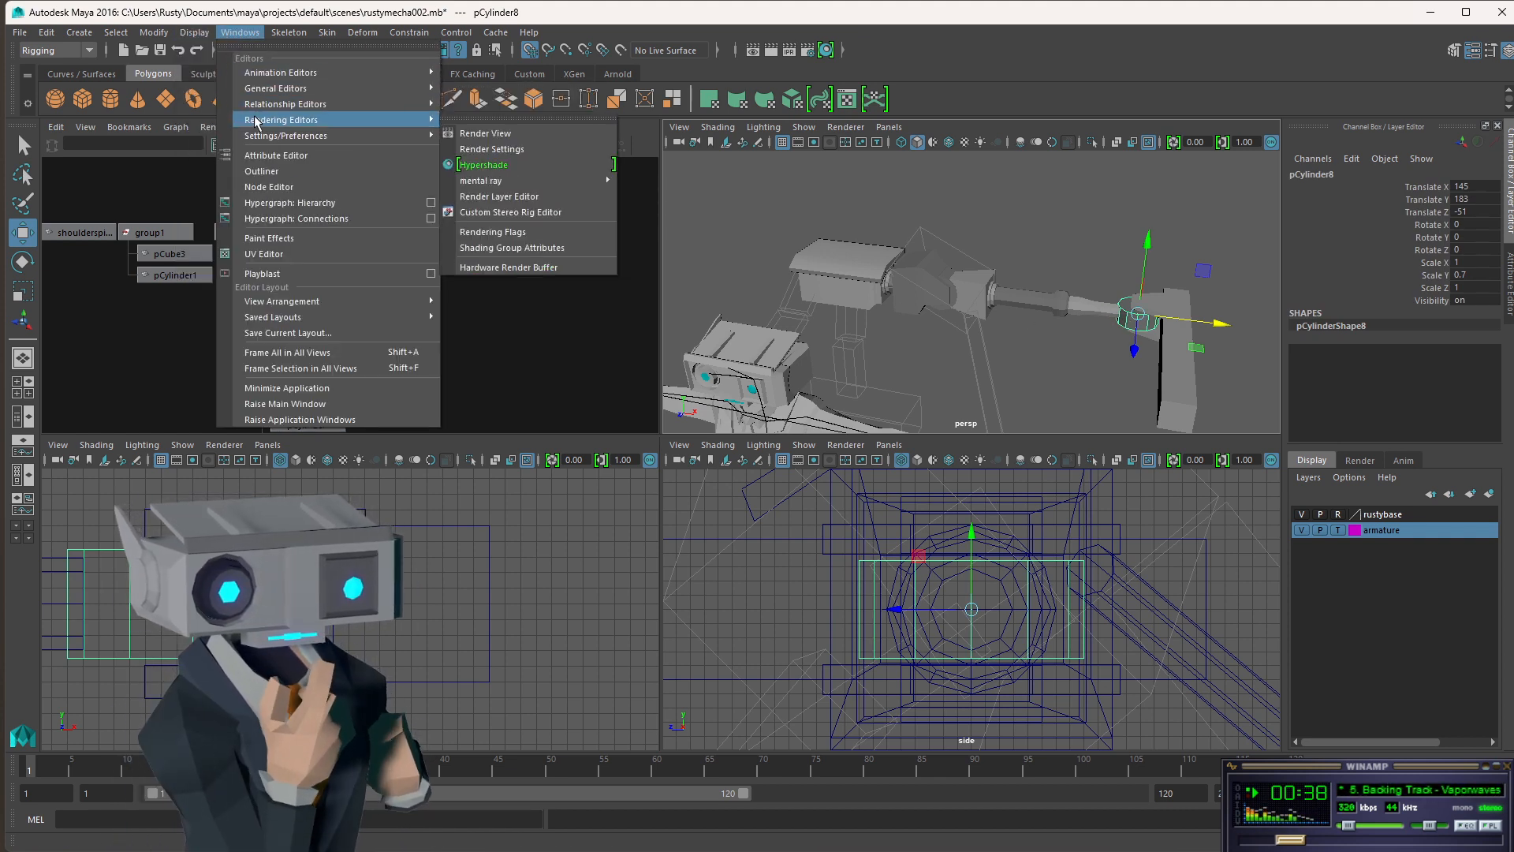
{"action": "left_click", "coordinate": [483, 165]}
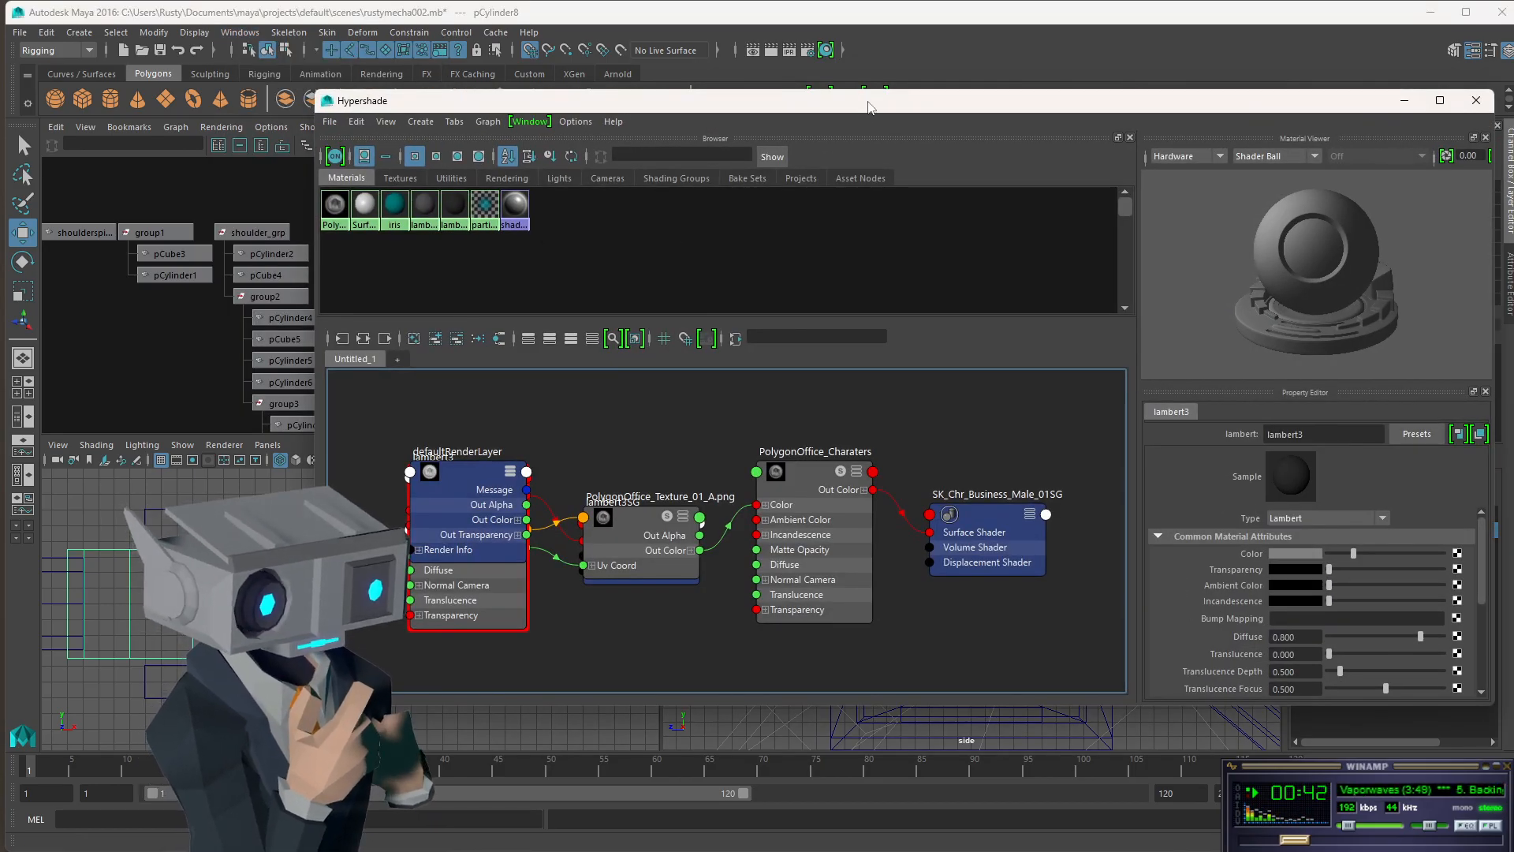
{"action": "left_click_drag", "start_coordinate": [868, 105], "coordinate": [537, 257]}
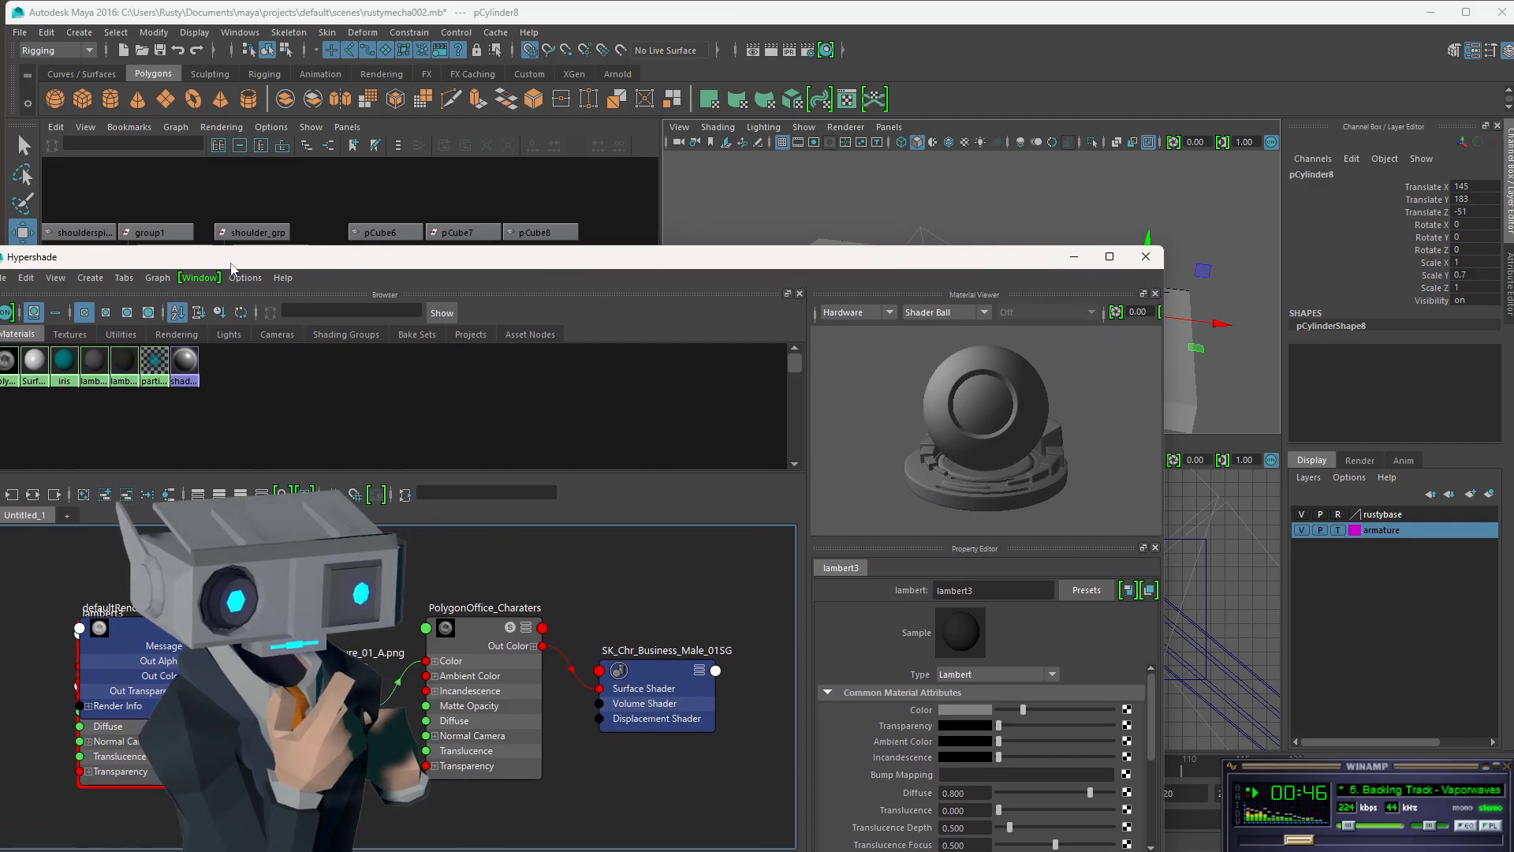
{"action": "left_click_drag", "start_coordinate": [233, 258], "coordinate": [268, 247]}
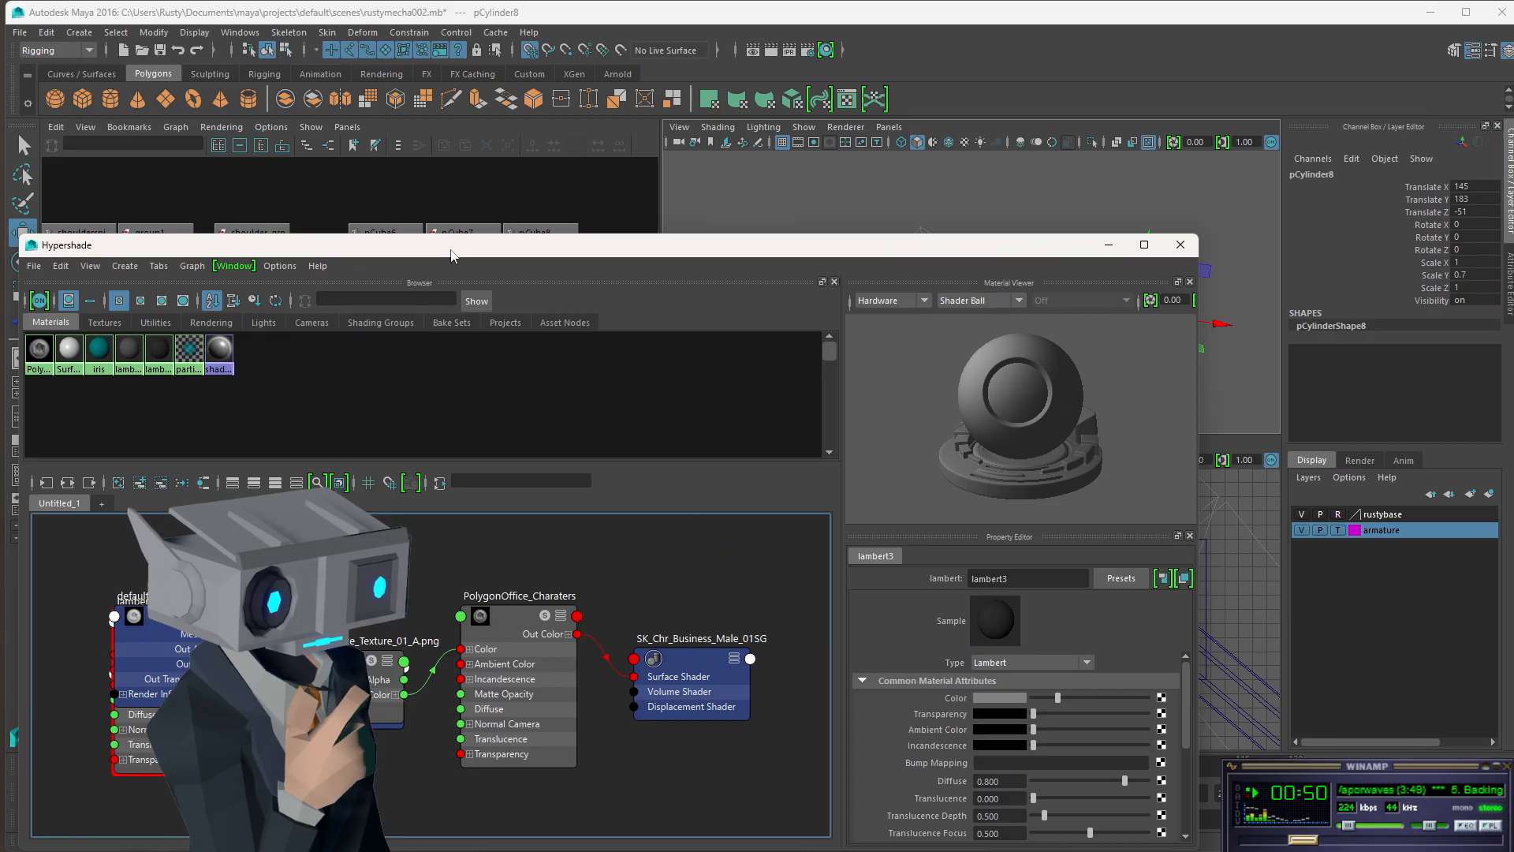
{"action": "right_click_drag", "start_coordinate": [140, 349], "coordinate": [164, 303]}
- Assign an existing Lambert material to pCube6, pCube7 and pCube8, and close the Hypershade
{"action": "left_click_drag", "start_coordinate": [519, 240], "coordinate": [592, 415]}
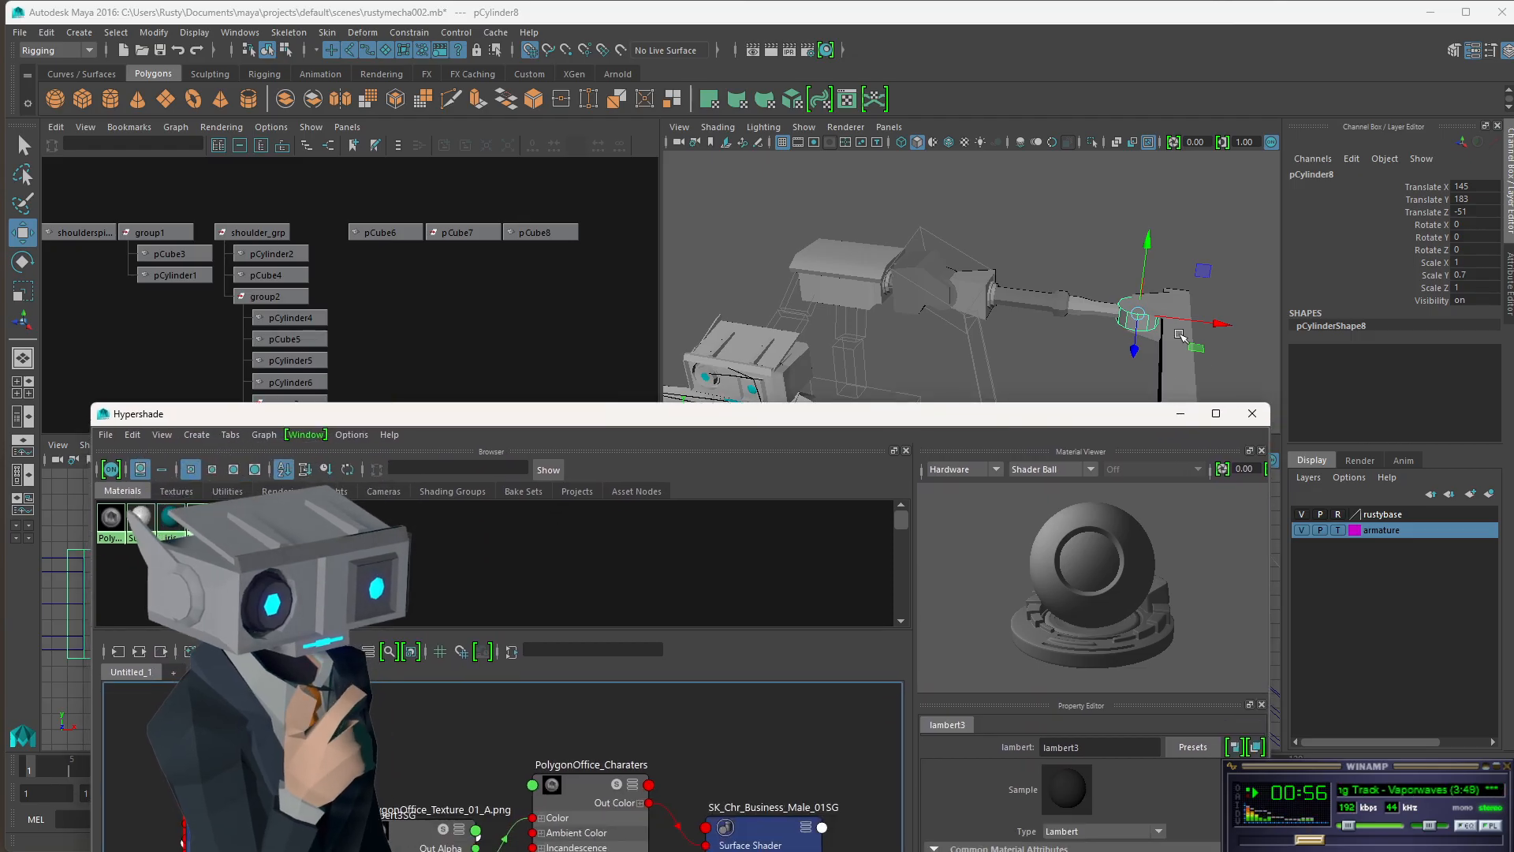
{"action": "left_click_drag", "start_coordinate": [378, 204], "coordinate": [602, 253]}
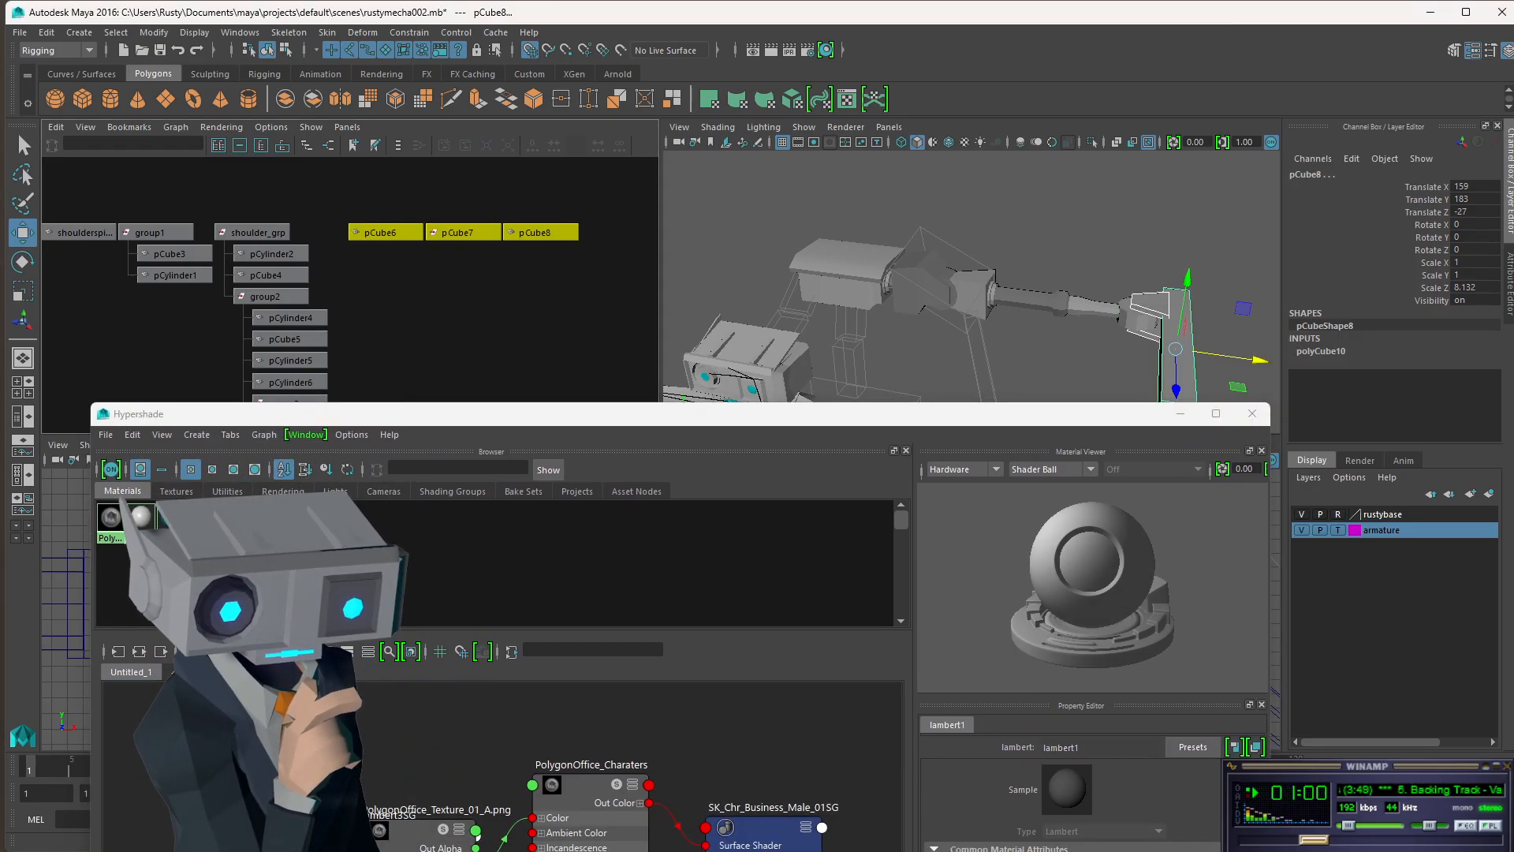
{"action": "right_click_drag", "start_coordinate": [234, 524], "coordinate": [239, 478]}
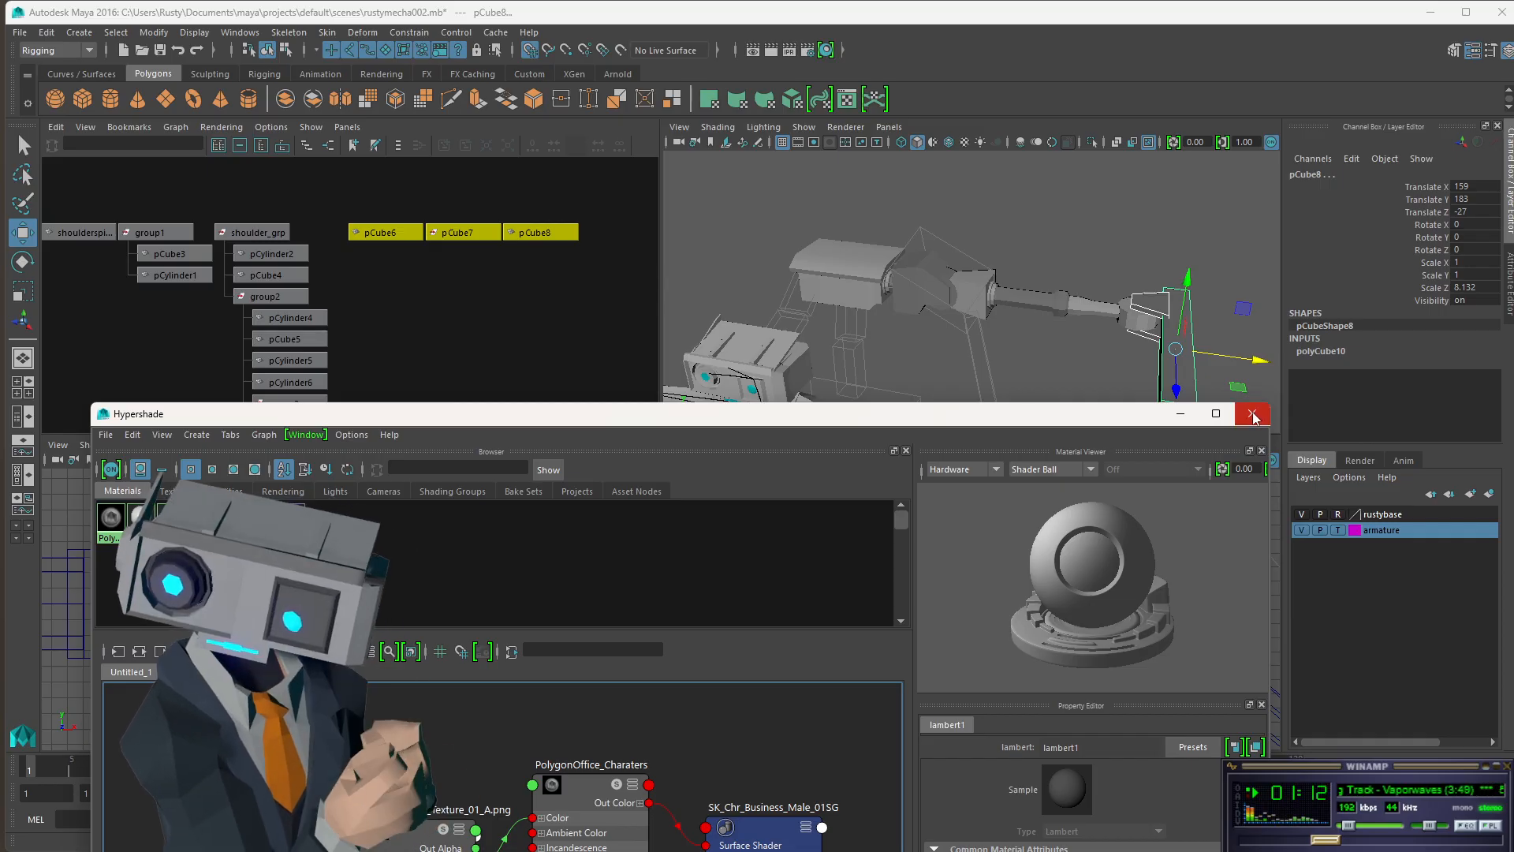
{"action": "left_click", "coordinate": [1252, 414]}
- Clear the selection and save the scene
{"action": "left_click", "coordinate": [1007, 316]}
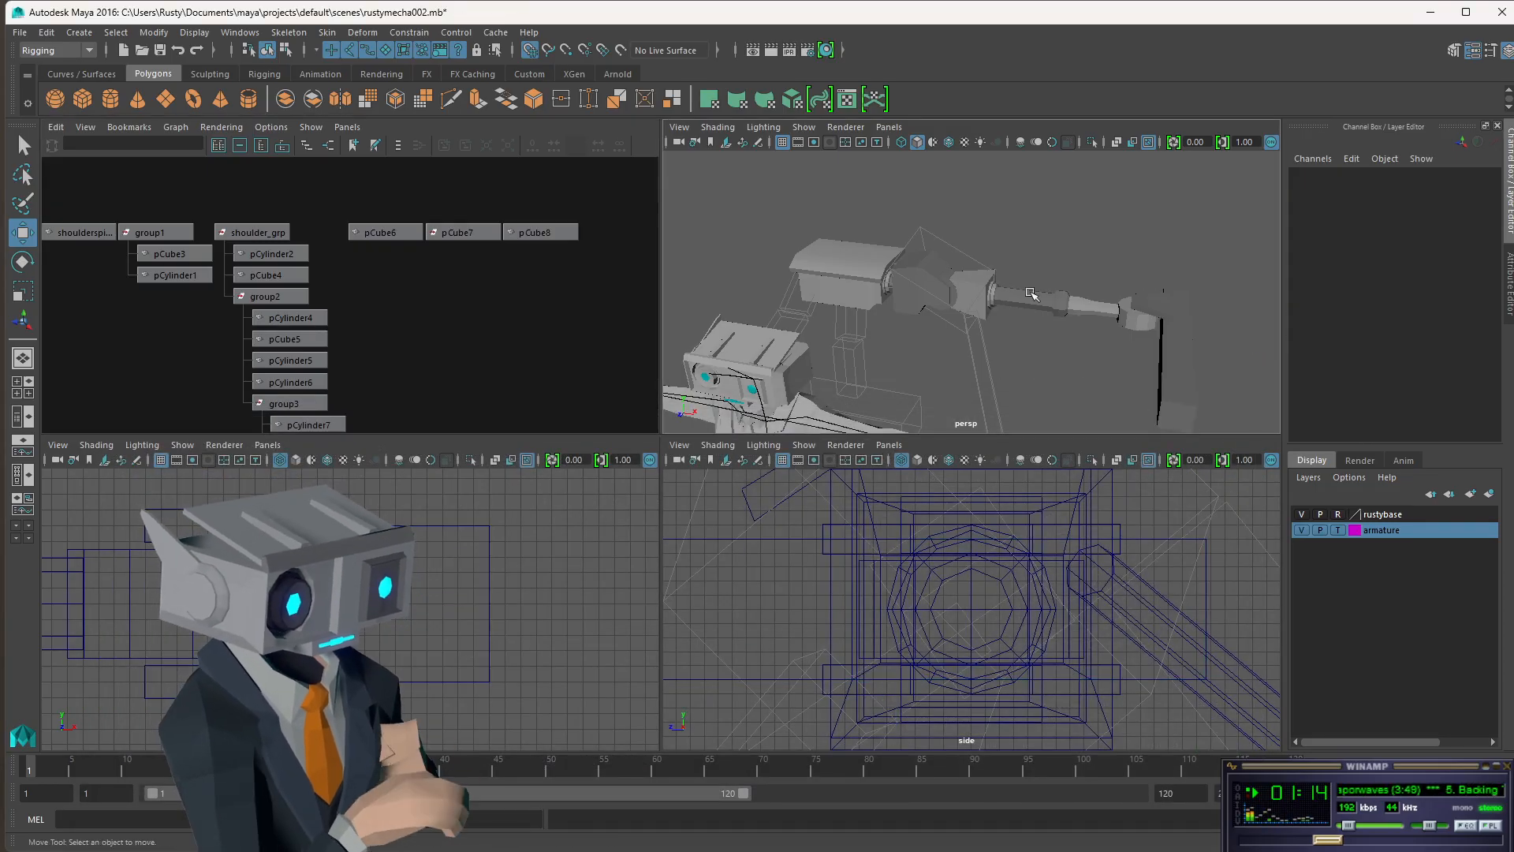
{"action": "left_click_drag", "start_coordinate": [1007, 316], "coordinate": [1089, 268], "text": "alt"}
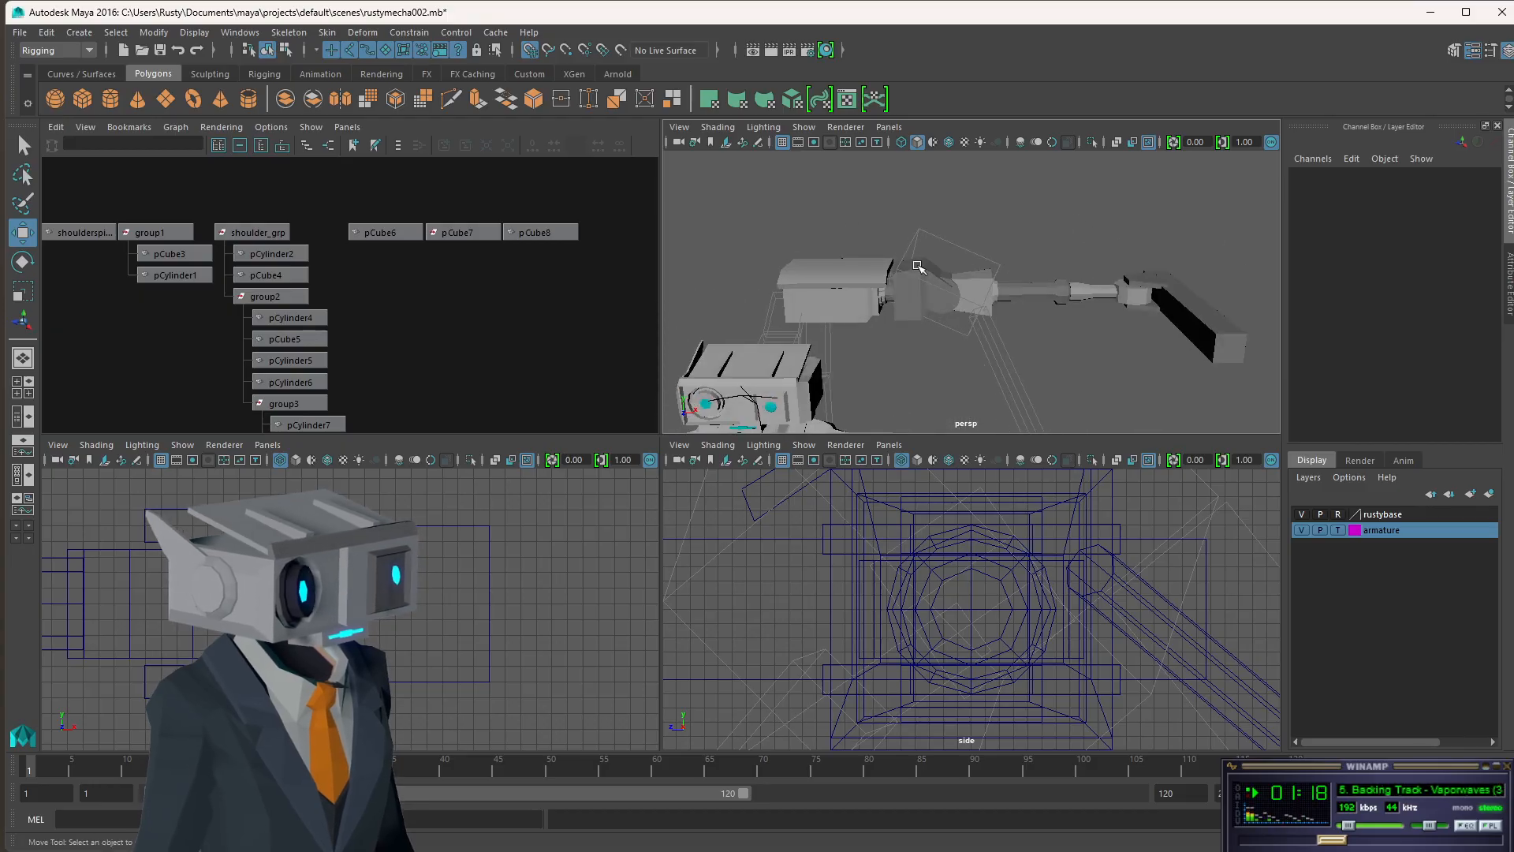
{"action": "left_click", "coordinate": [161, 50]}
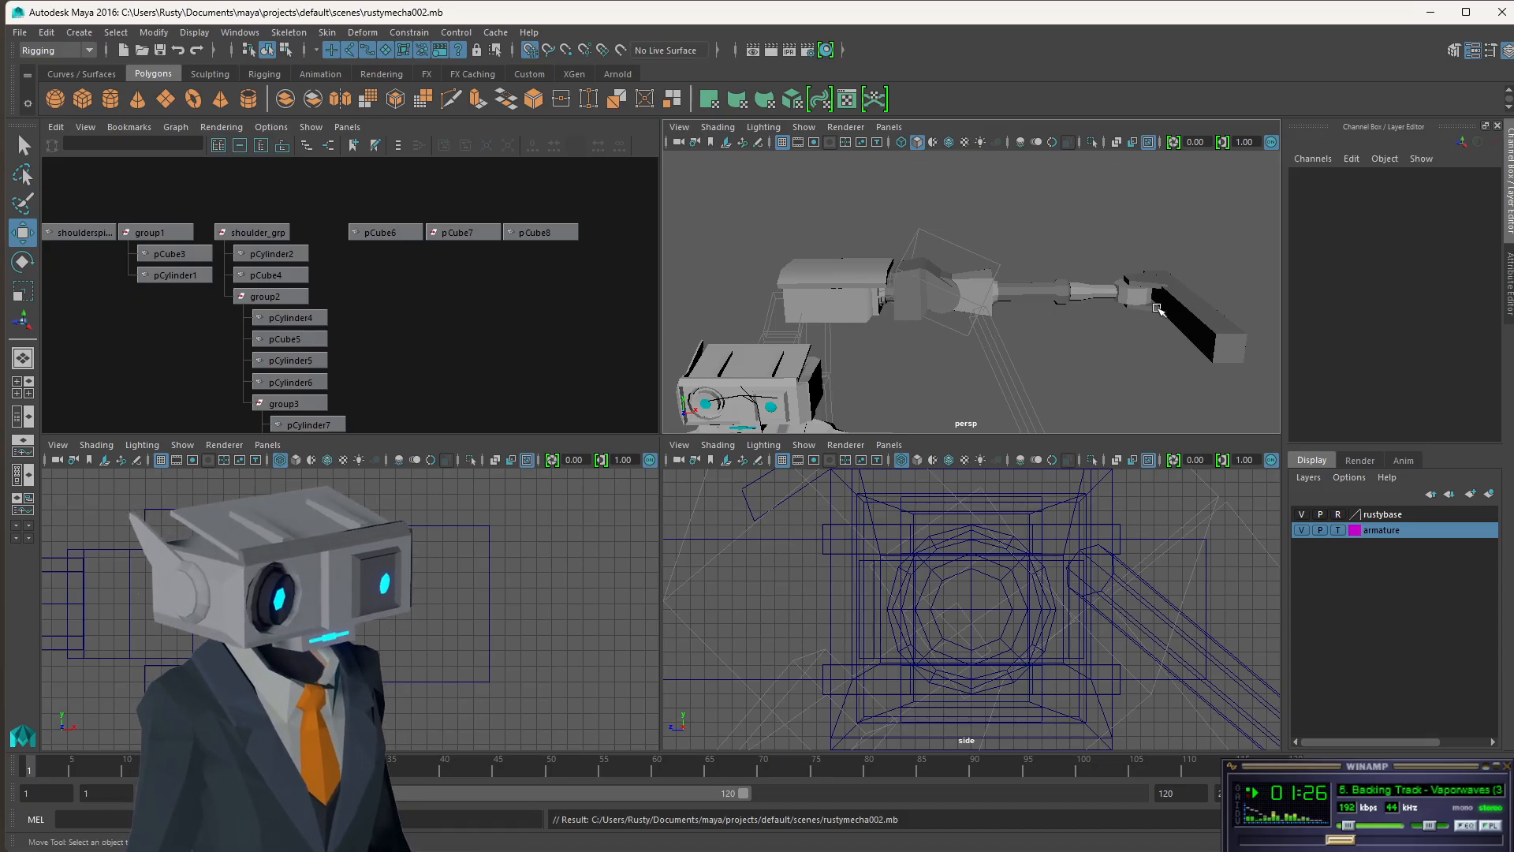
- Group pCube6, pCube7 and pCube8 together and select the new group for rotation
{"action": "left_click_drag", "start_coordinate": [351, 193], "coordinate": [541, 284]}
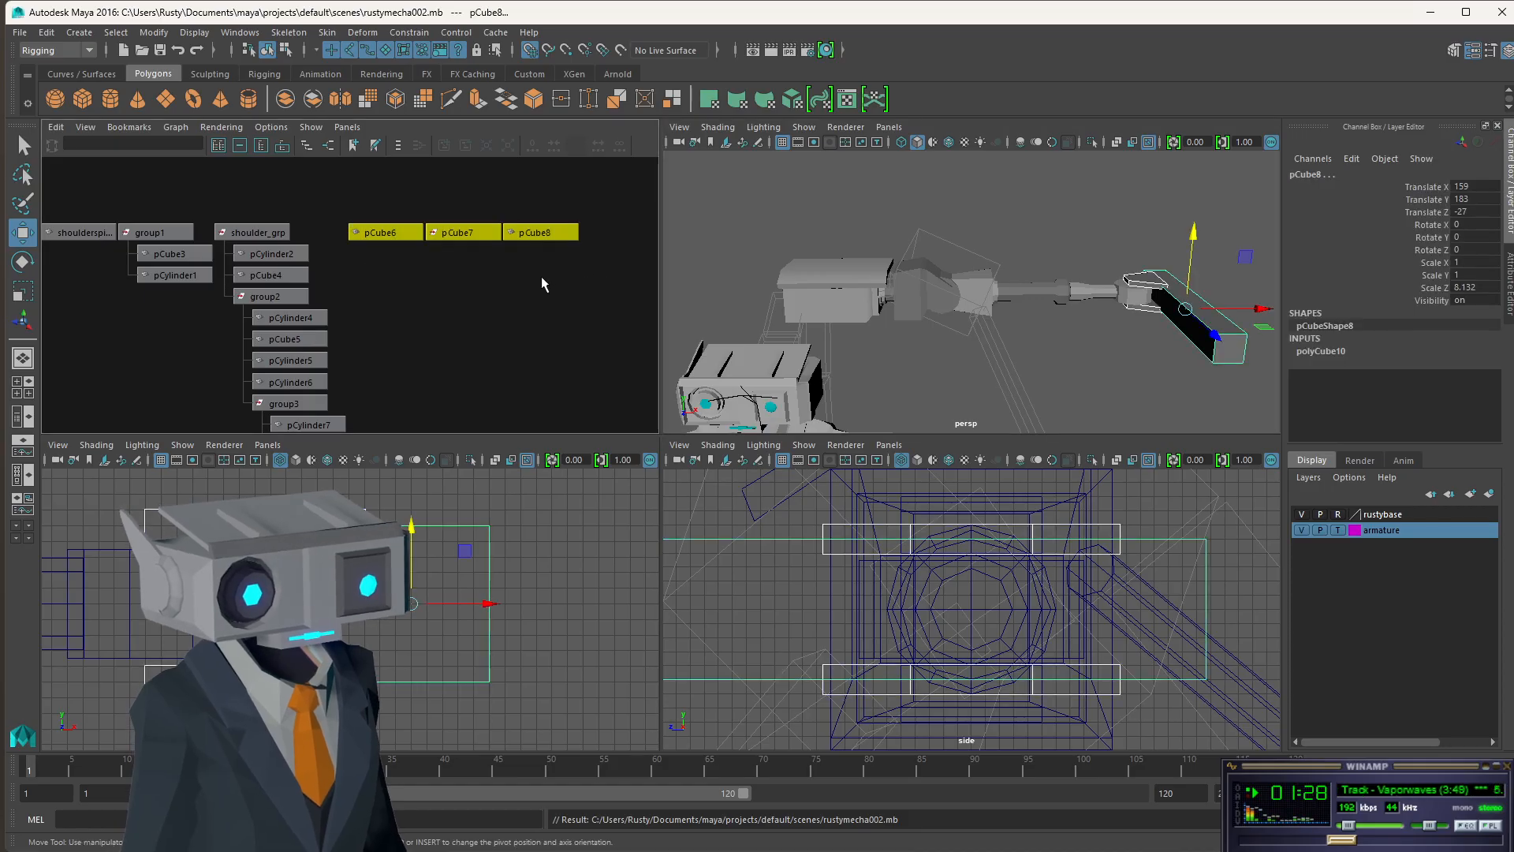
{"action": "key", "text": "ctrl+g"}
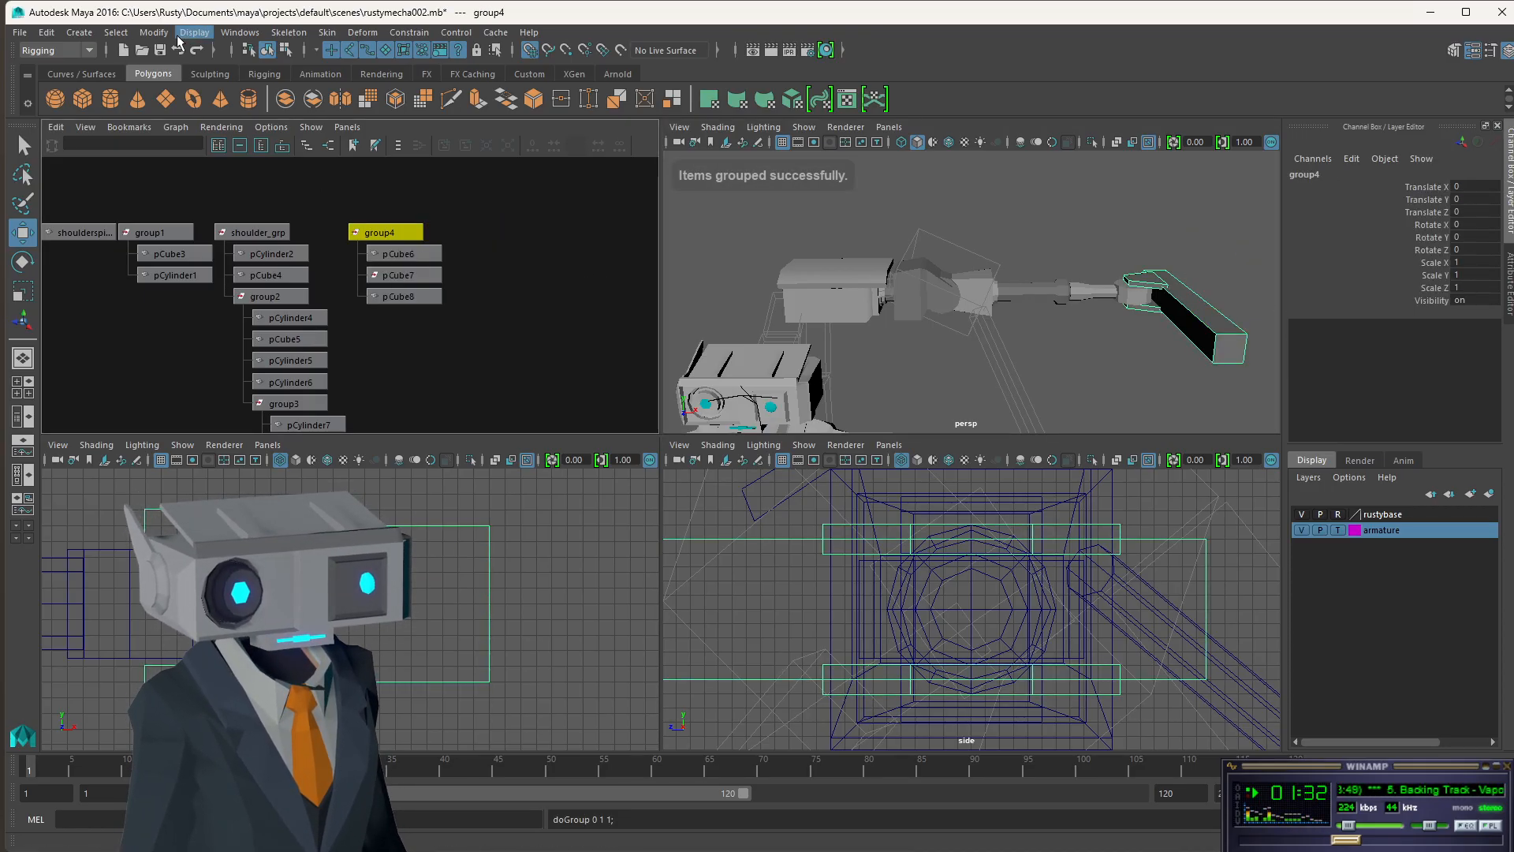
{"action": "key", "text": "e"}
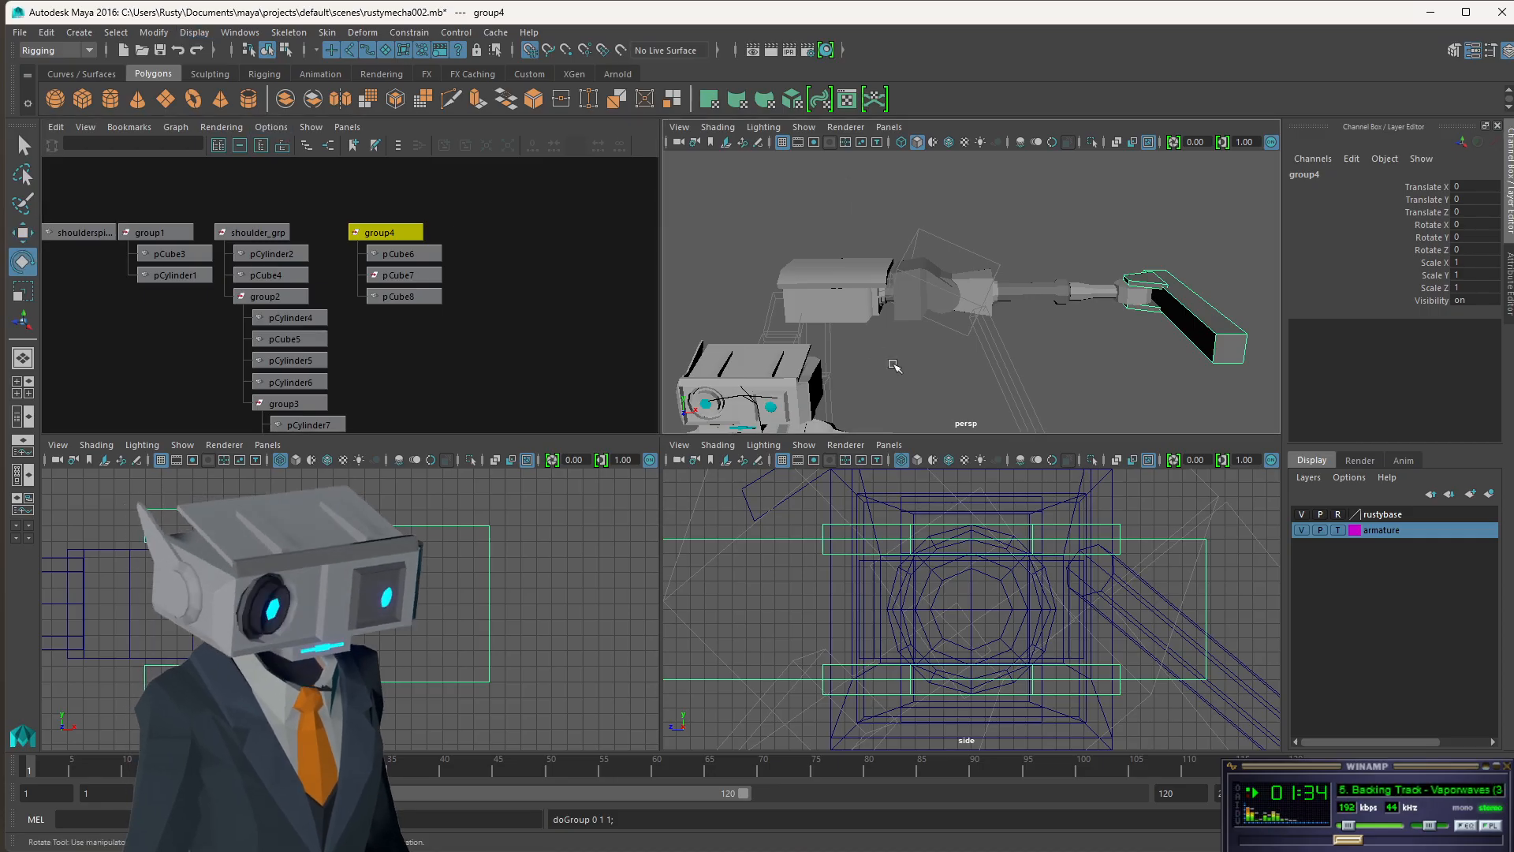
{"action": "left_click", "coordinate": [484, 224]}
{"action": "left_click", "coordinate": [385, 232]}
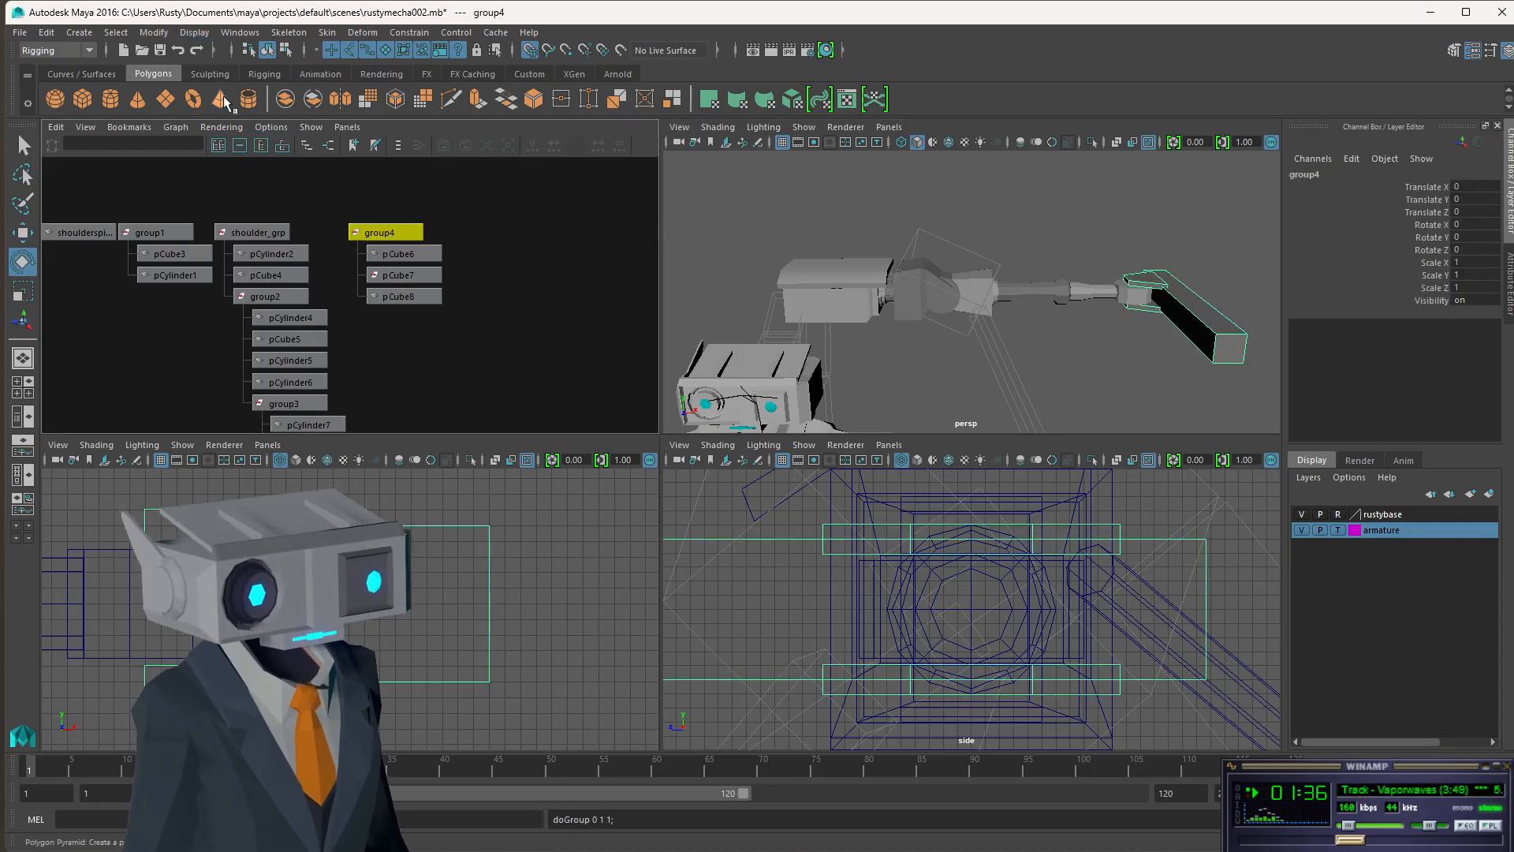
- Center the pivot of group4 and move it along Z and X onto the center of the wrist cylinder
{"action": "left_click", "coordinate": [153, 32]}
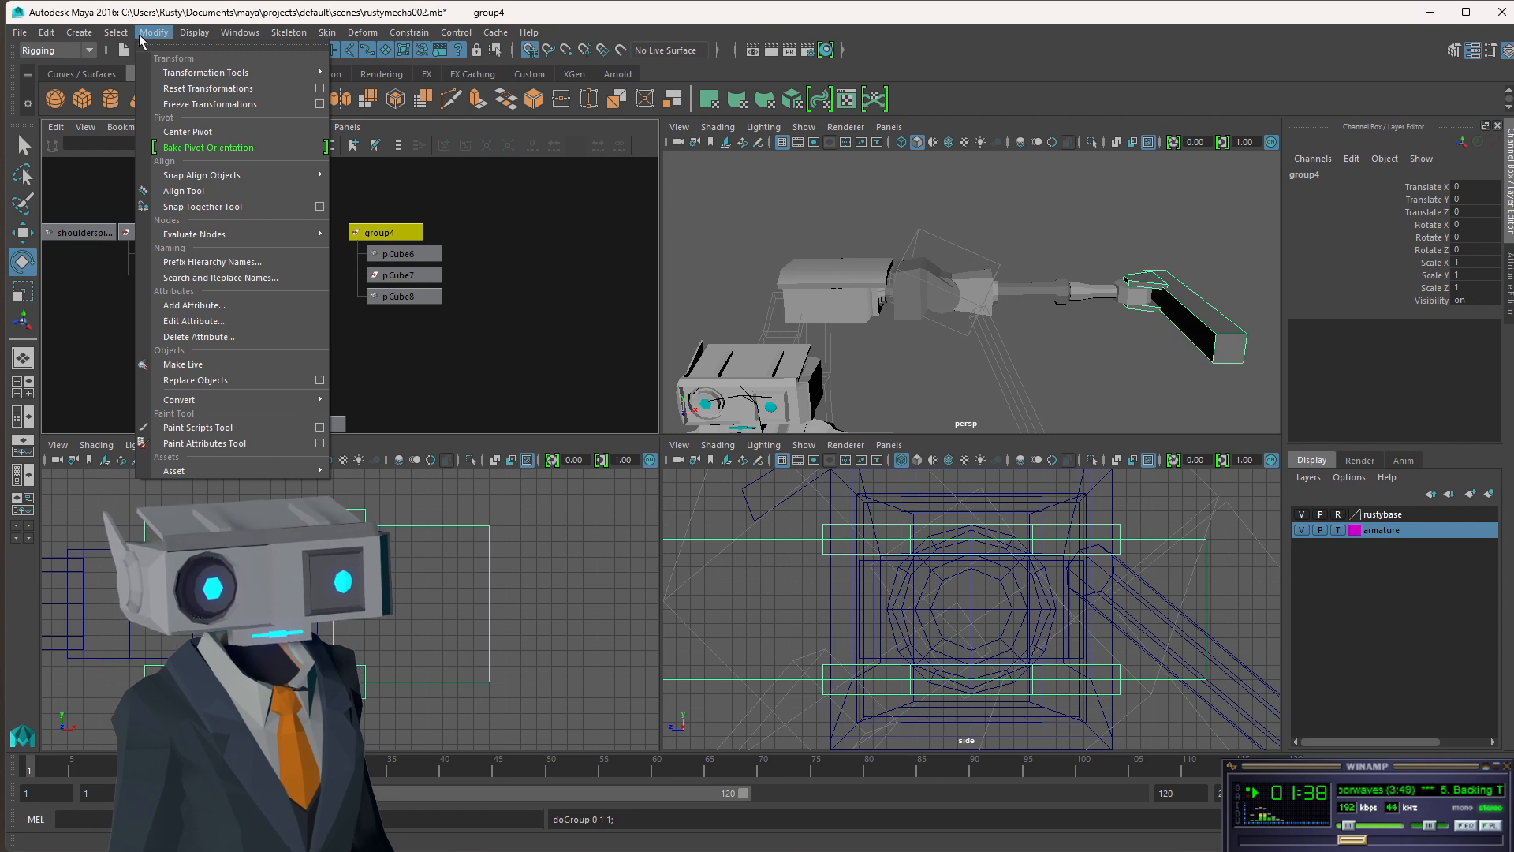
{"action": "left_click", "coordinate": [187, 131]}
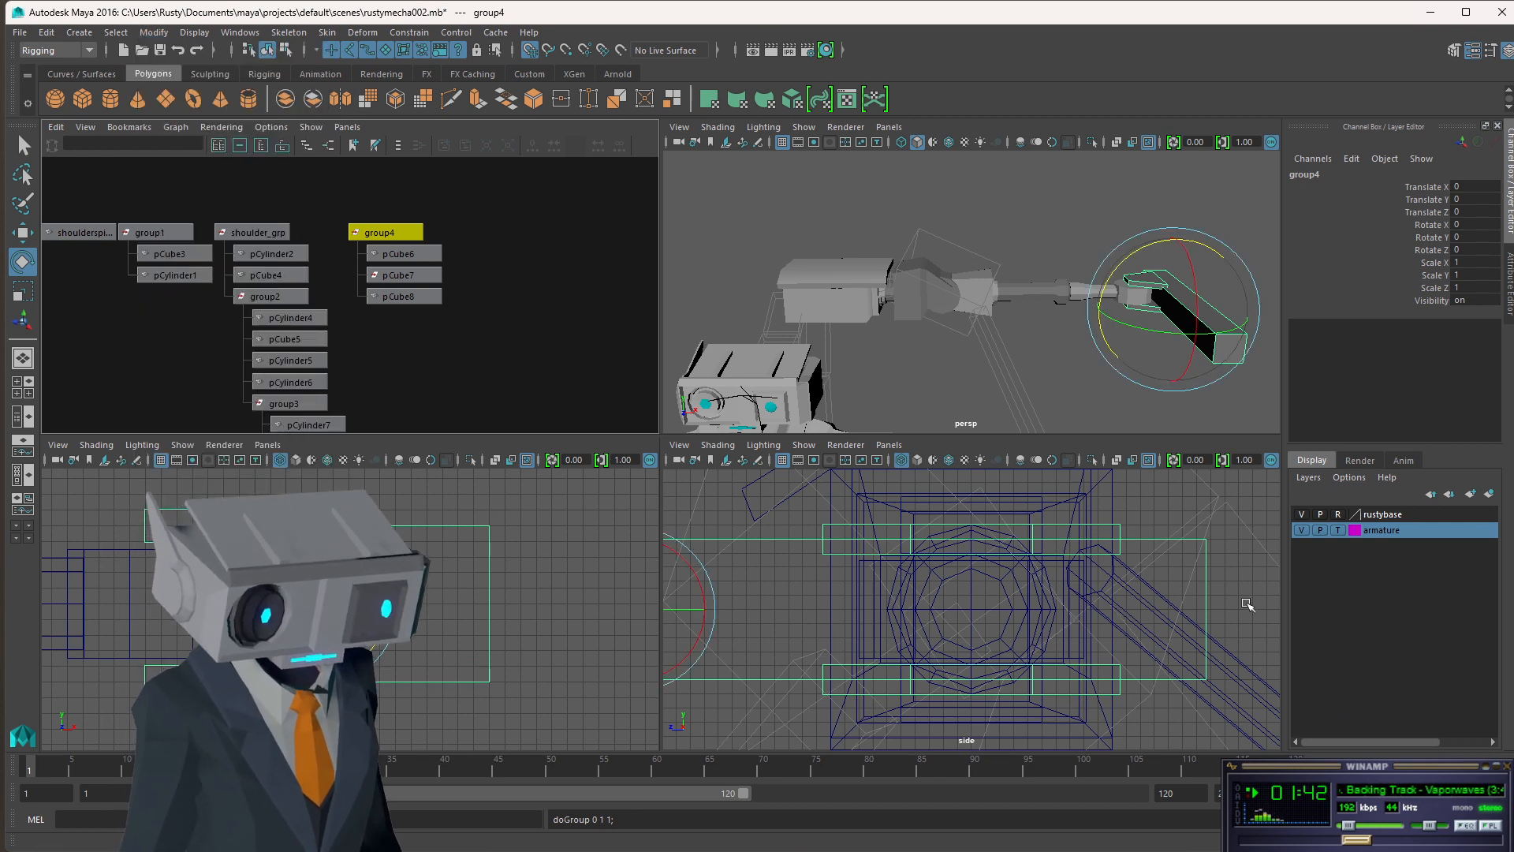
{"action": "scroll", "coordinate": [1011, 602], "scroll_direction": "down", "scroll_amount": 4}
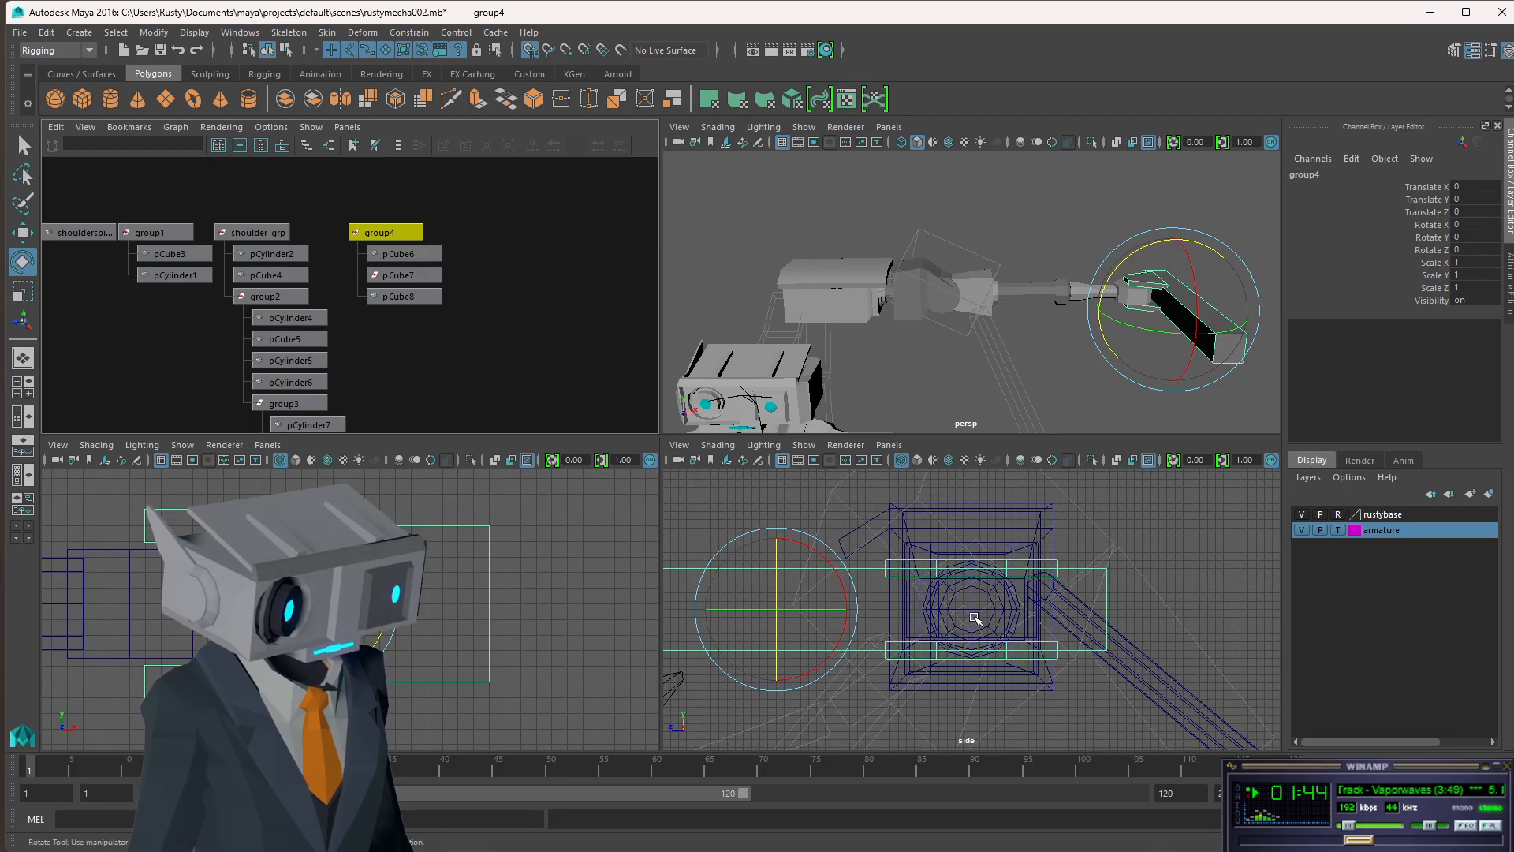
{"action": "key", "text": "Insert"}
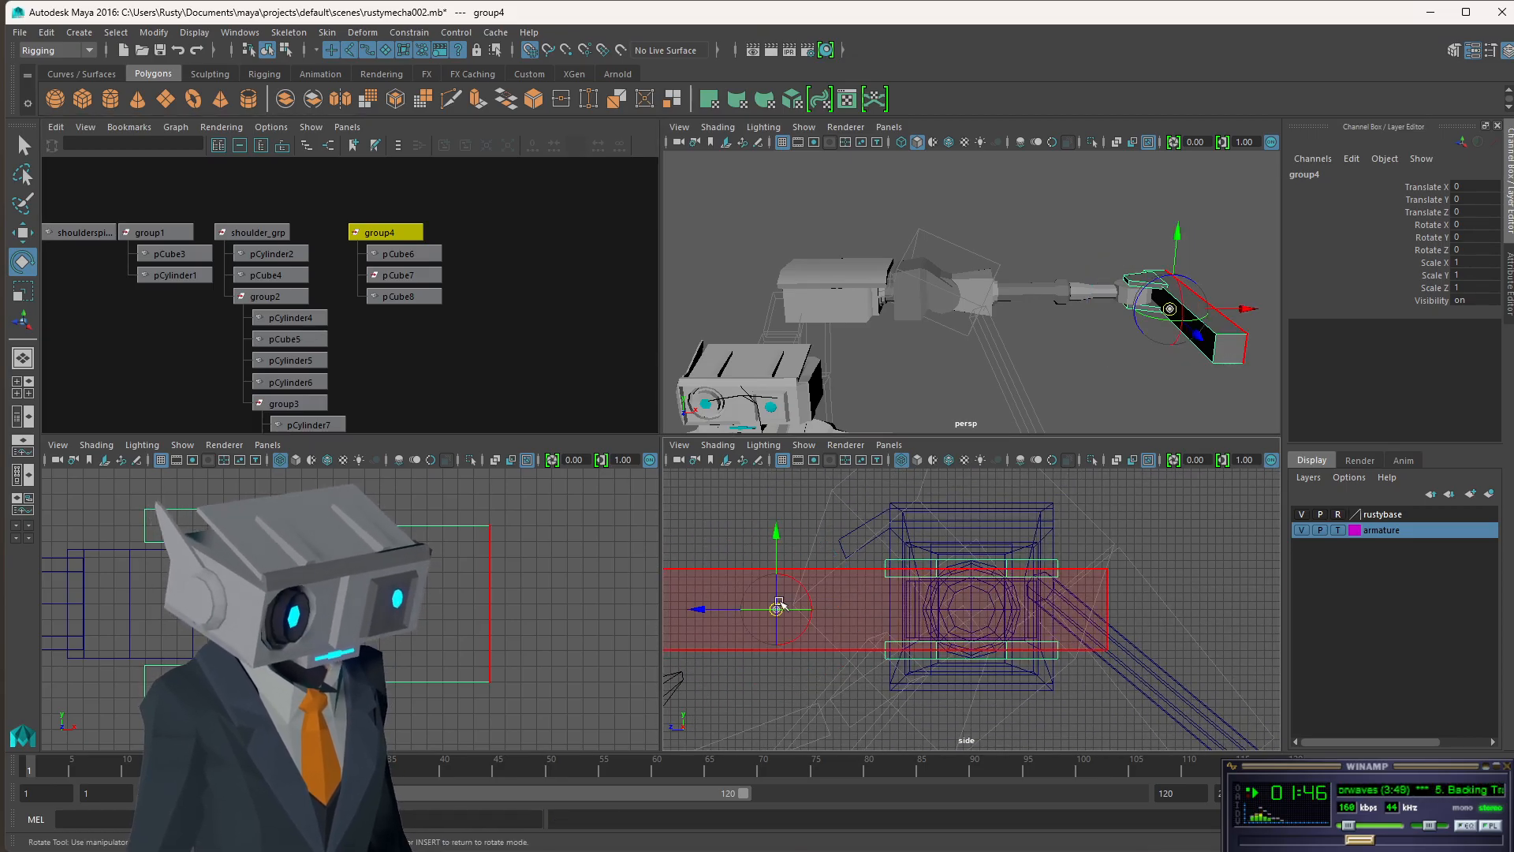
{"action": "left_click_drag", "start_coordinate": [708, 611], "coordinate": [971, 631]}
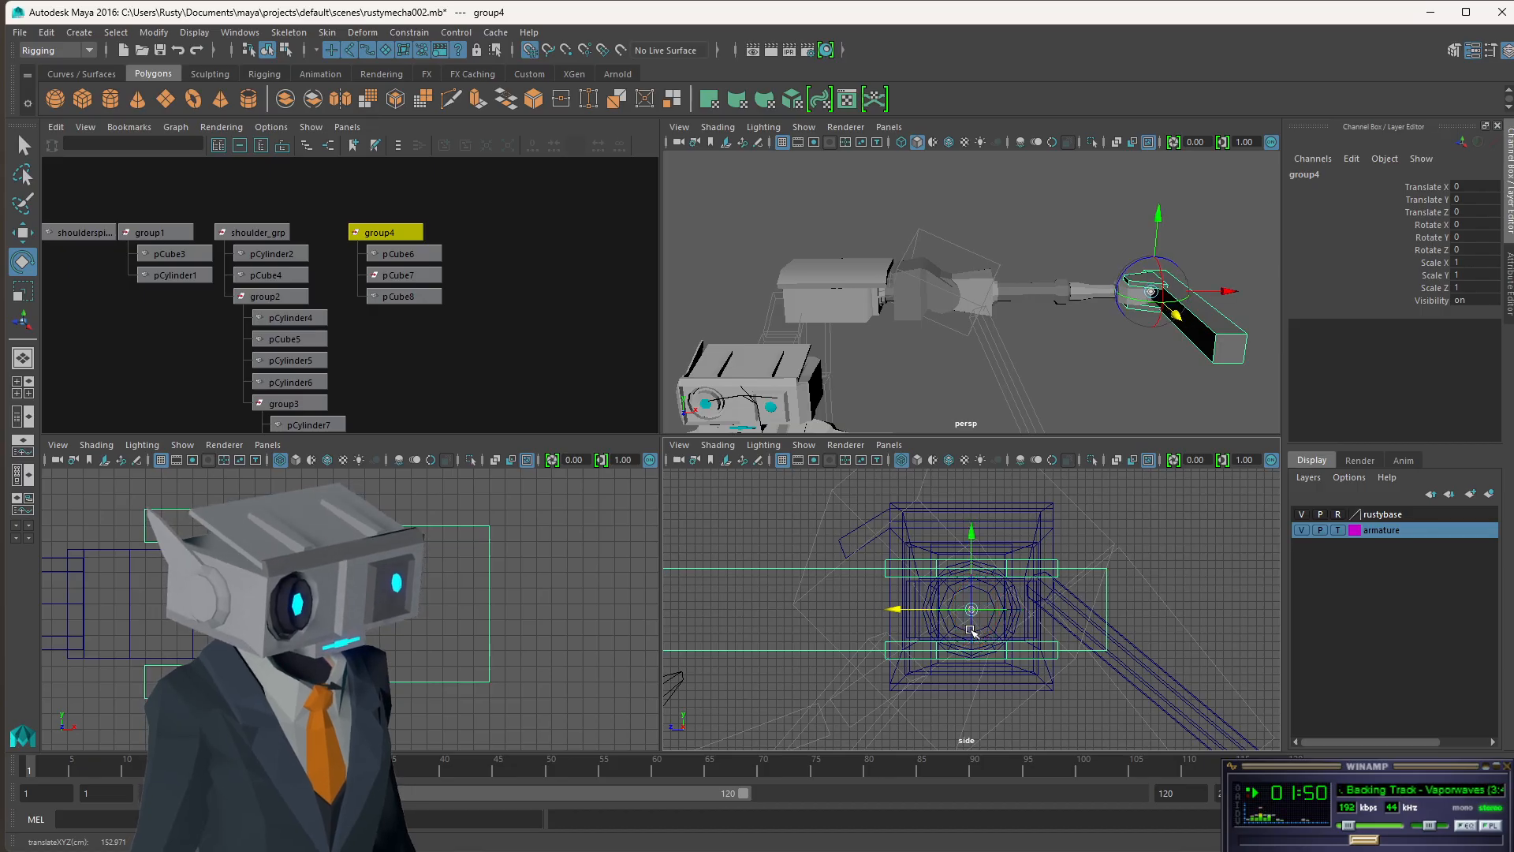
{"action": "left_click_drag", "start_coordinate": [1111, 250], "coordinate": [1198, 326], "text": "alt"}
{"action": "scroll", "coordinate": [1207, 323], "scroll_direction": "up", "scroll_amount": 5}
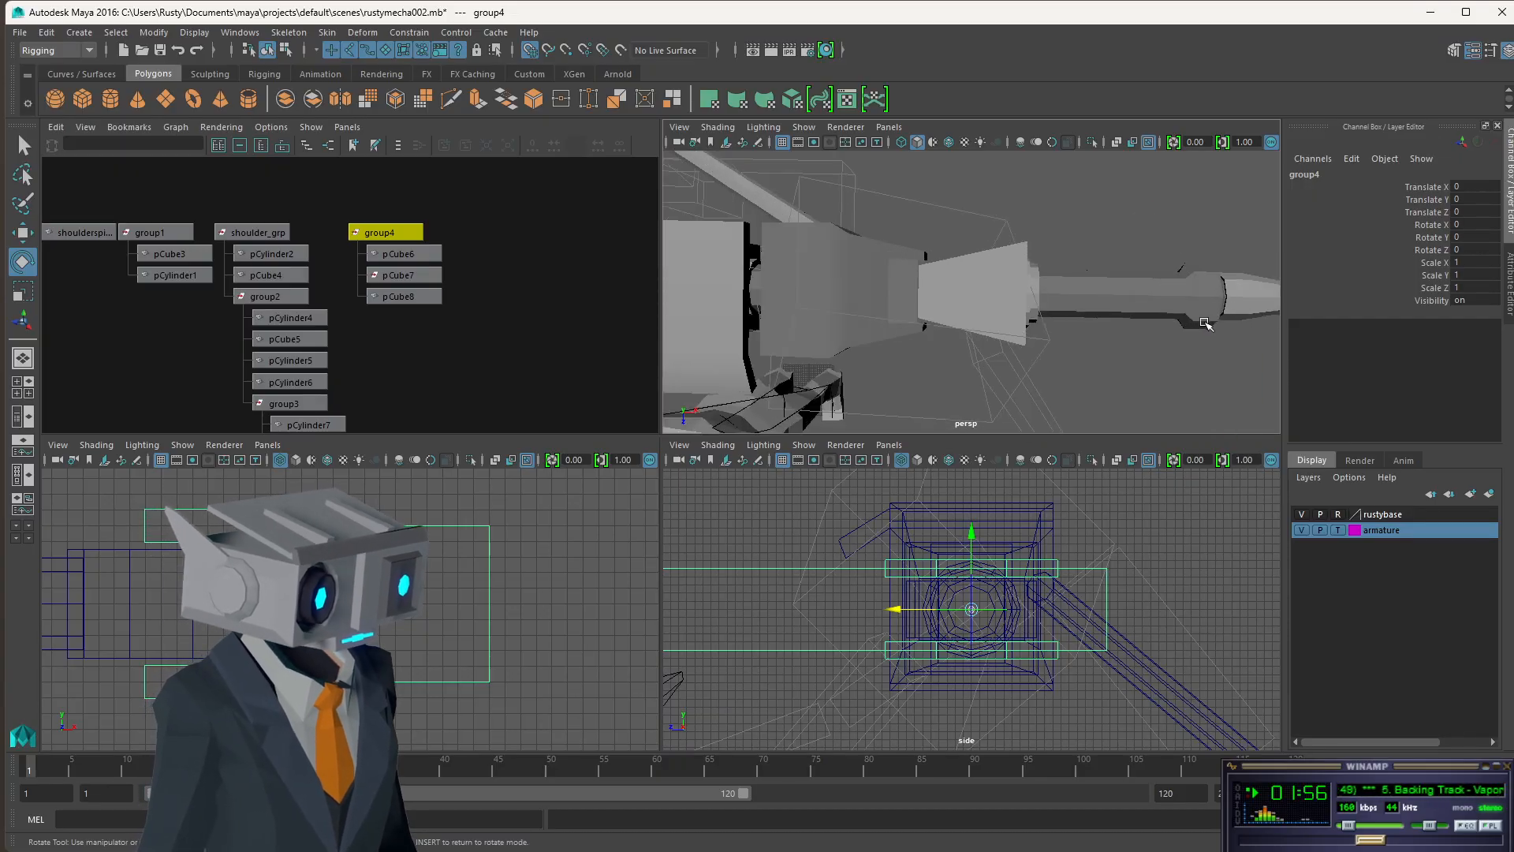
{"action": "middle_click_drag", "start_coordinate": [1207, 322], "coordinate": [1196, 317], "text": "alt"}
{"action": "left_click_drag", "start_coordinate": [1196, 316], "coordinate": [971, 296], "text": "alt"}
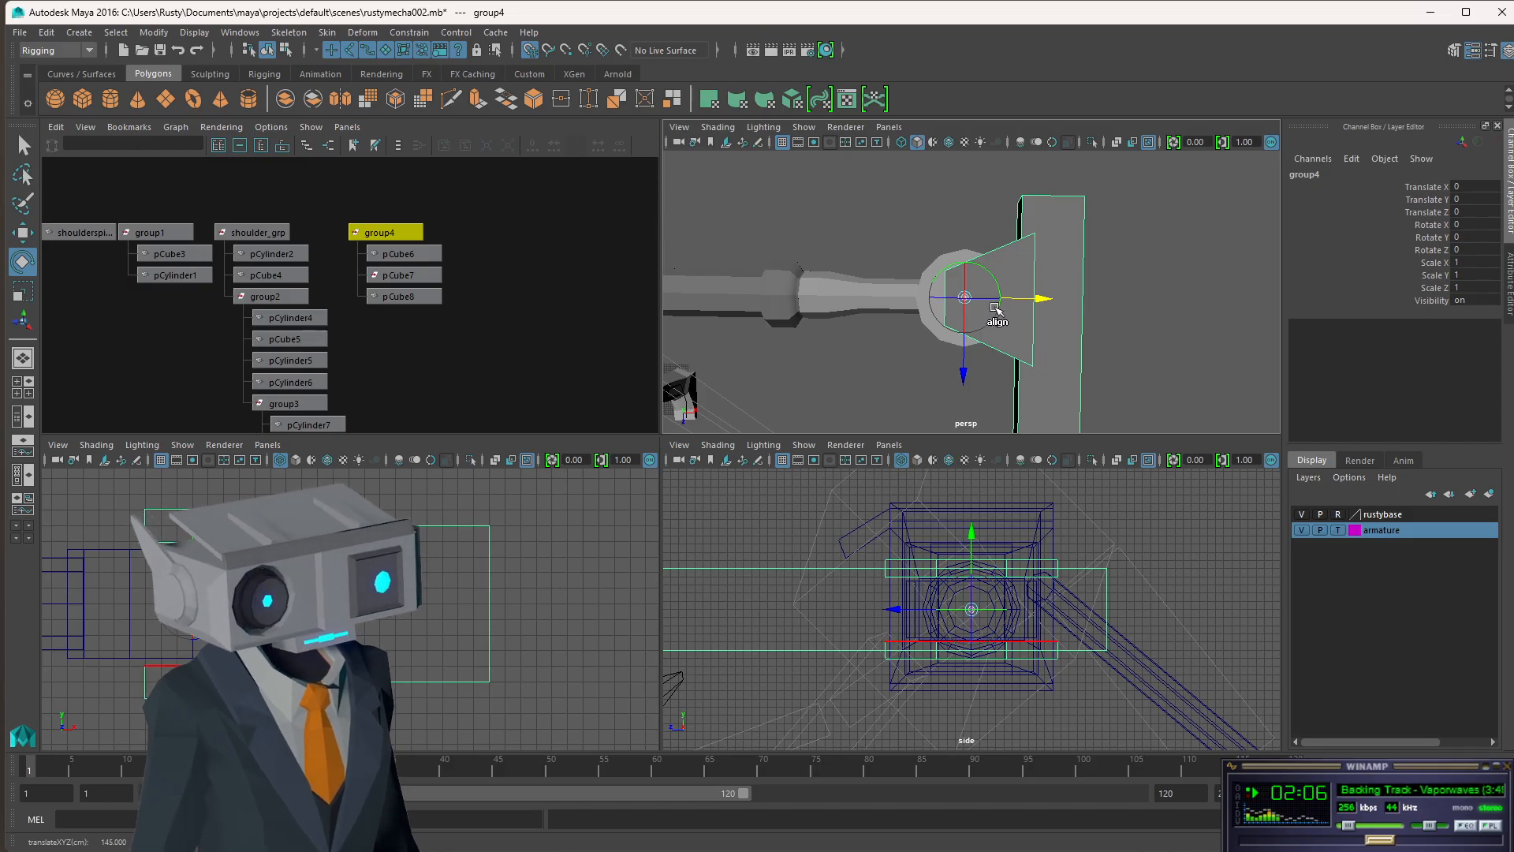
- Test the wrist joint by rotating group4 about 20 degrees around Y, and undo the rotation
{"action": "key", "text": "e"}
{"action": "left_click_drag", "start_coordinate": [1021, 258], "coordinate": [991, 273]}
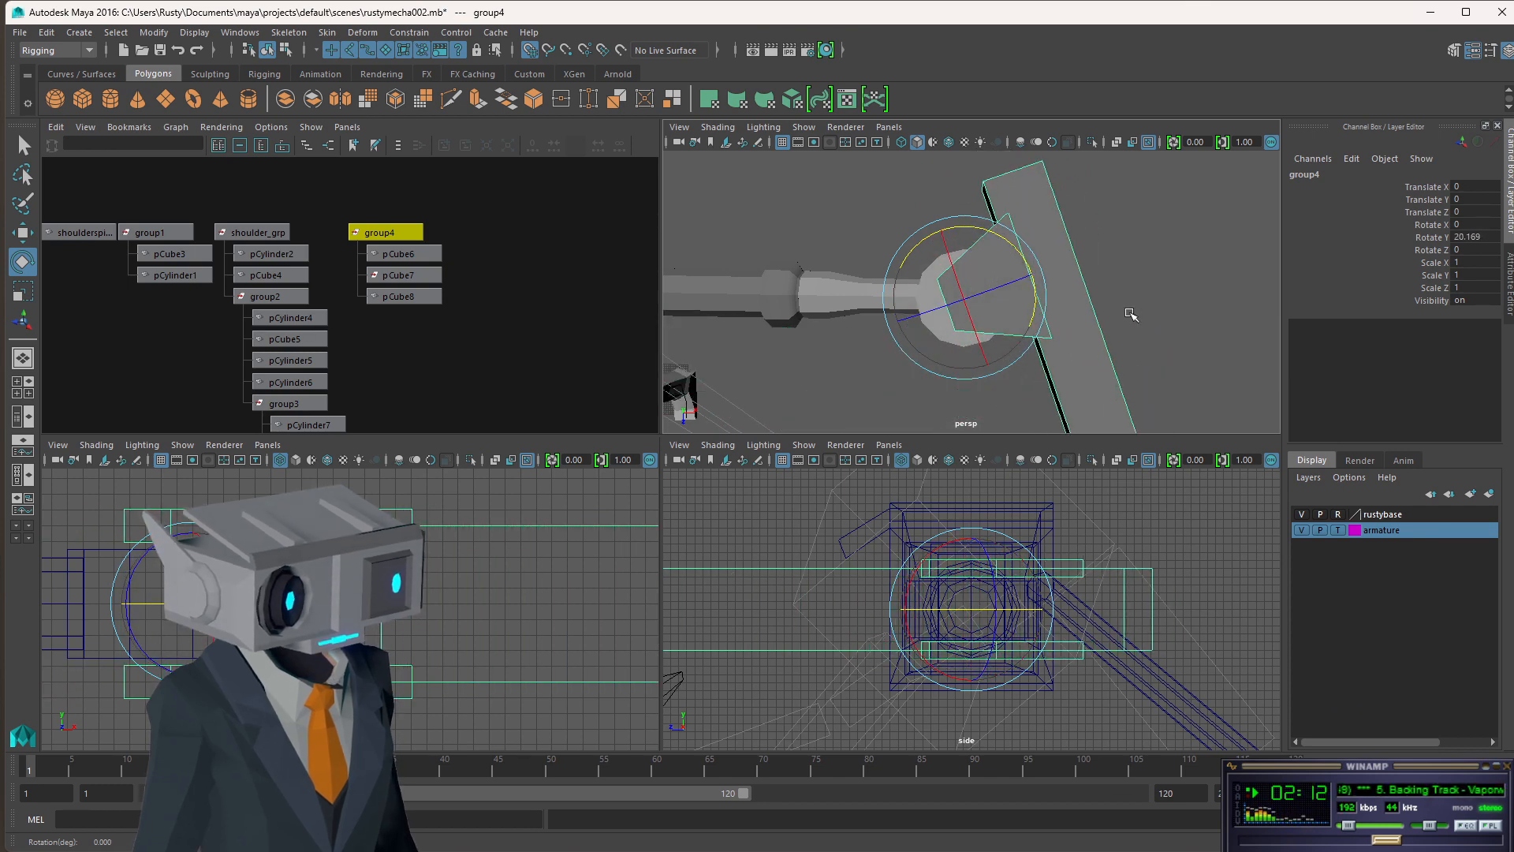
{"action": "key", "text": "ctrl+z"}
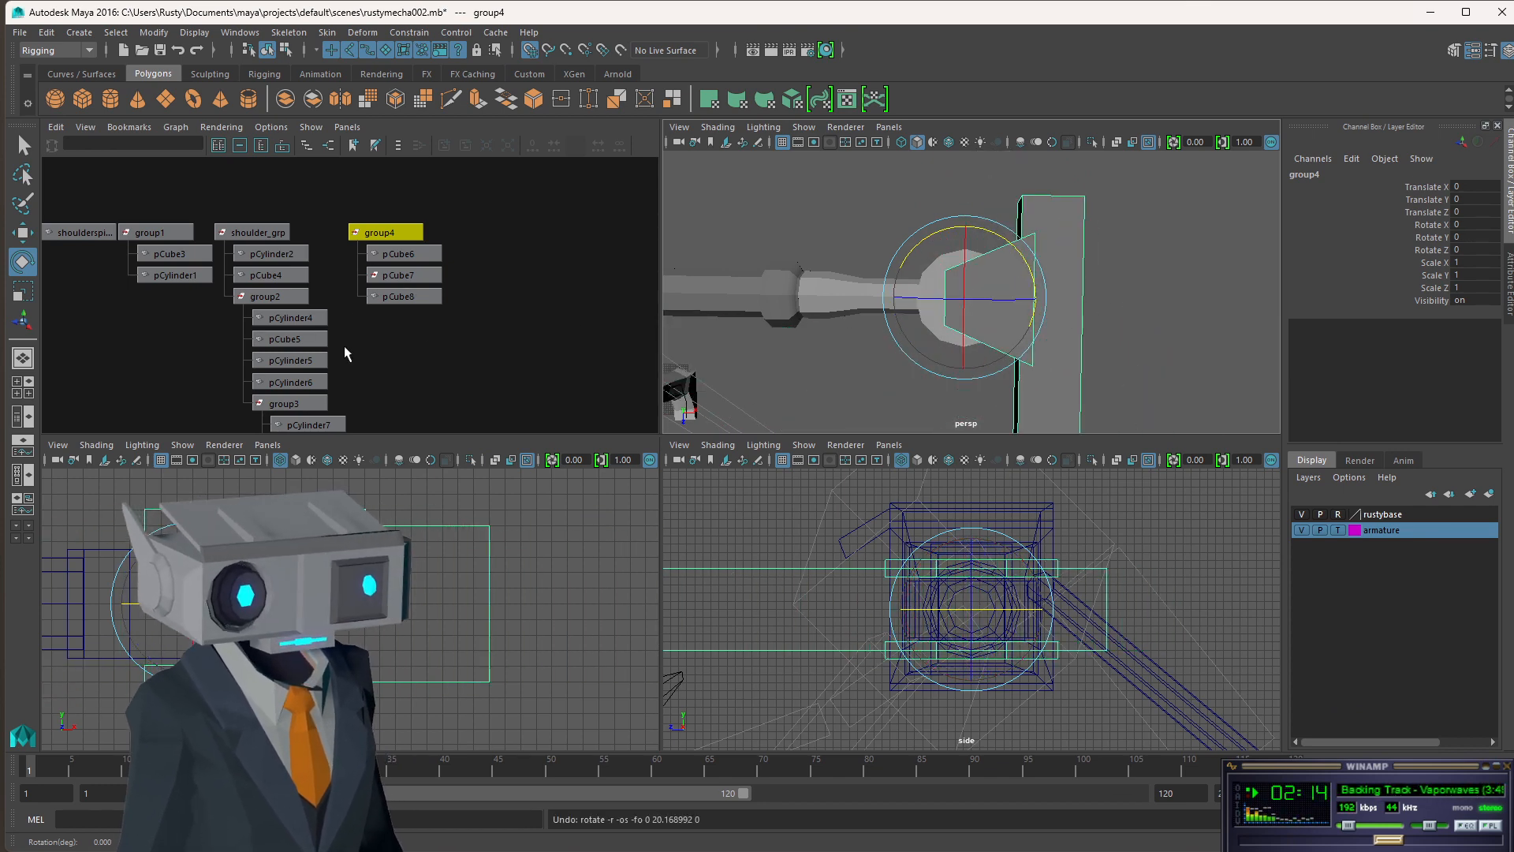
- Parent group4 under group3 in the arm's hierarchy
{"action": "middle_click_drag", "start_coordinate": [392, 355], "coordinate": [530, 308], "text": "alt"}
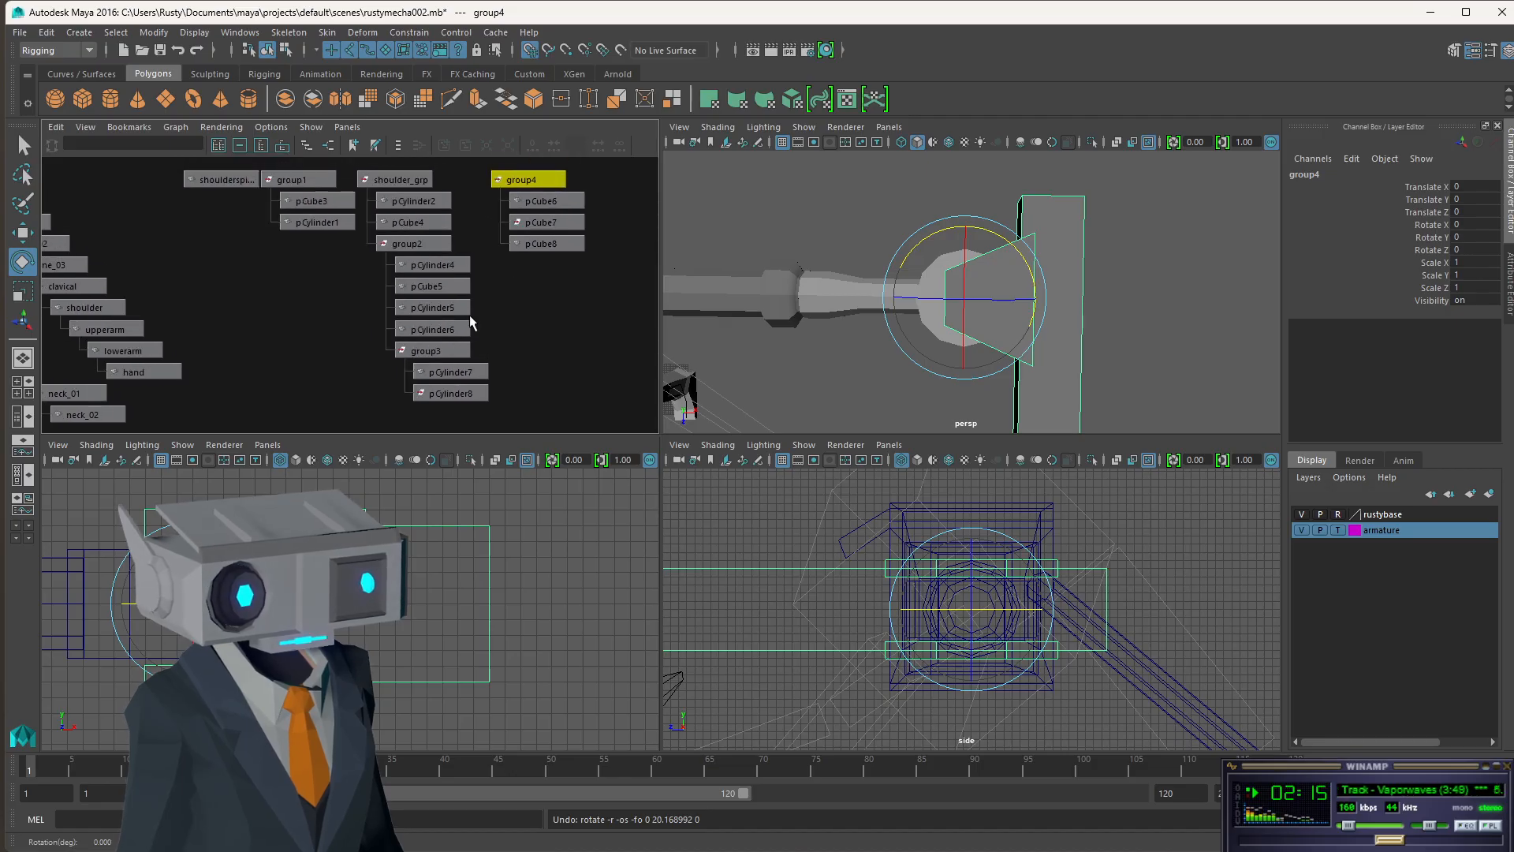
{"action": "left_click", "coordinate": [433, 351]}
{"action": "left_click", "coordinate": [520, 181]}
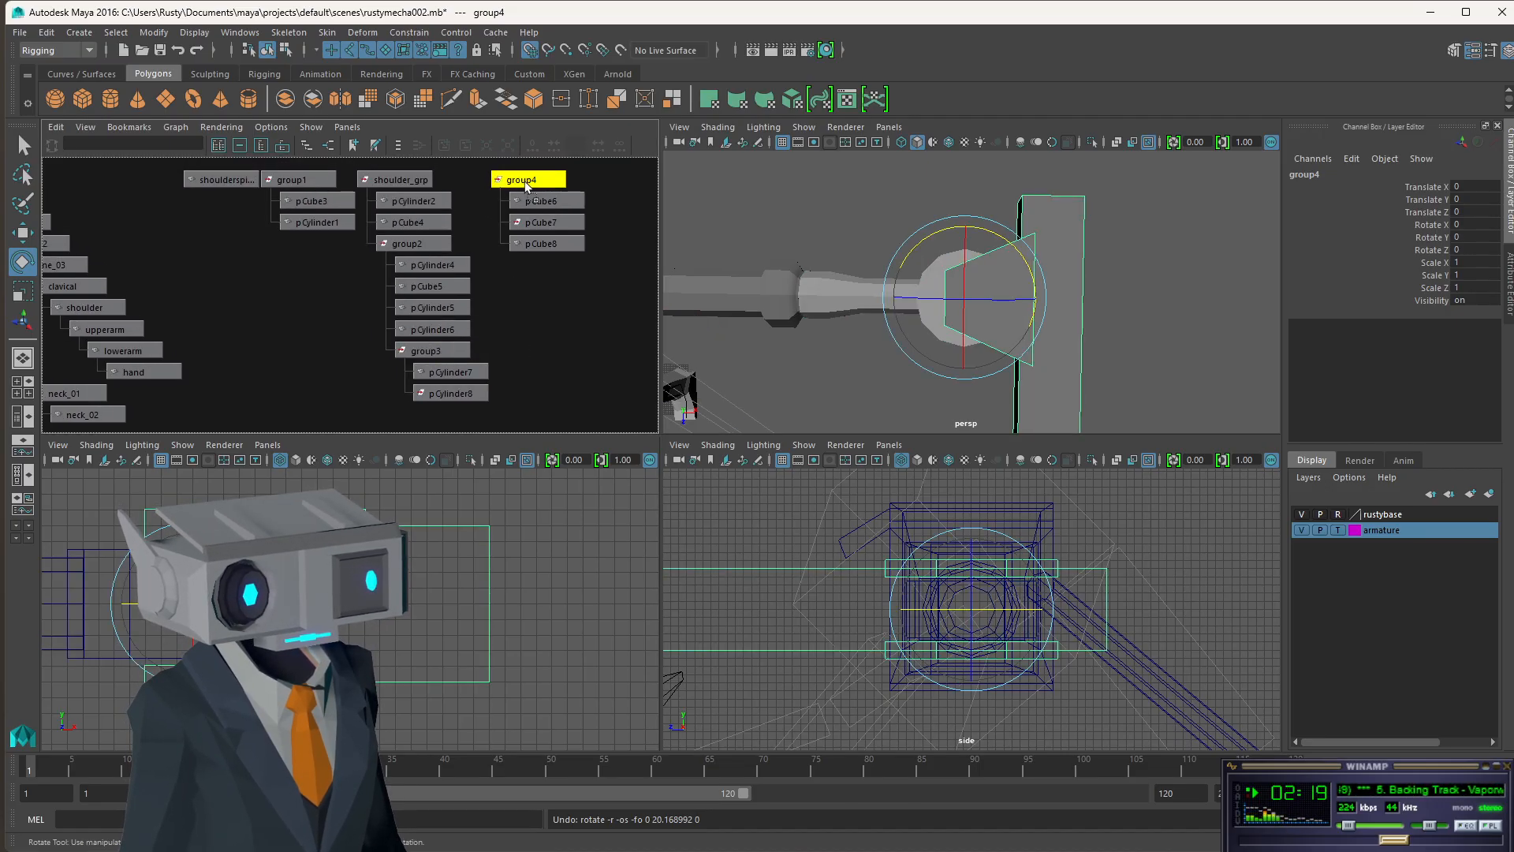
{"action": "middle_click_drag", "start_coordinate": [463, 354], "coordinate": [463, 357]}
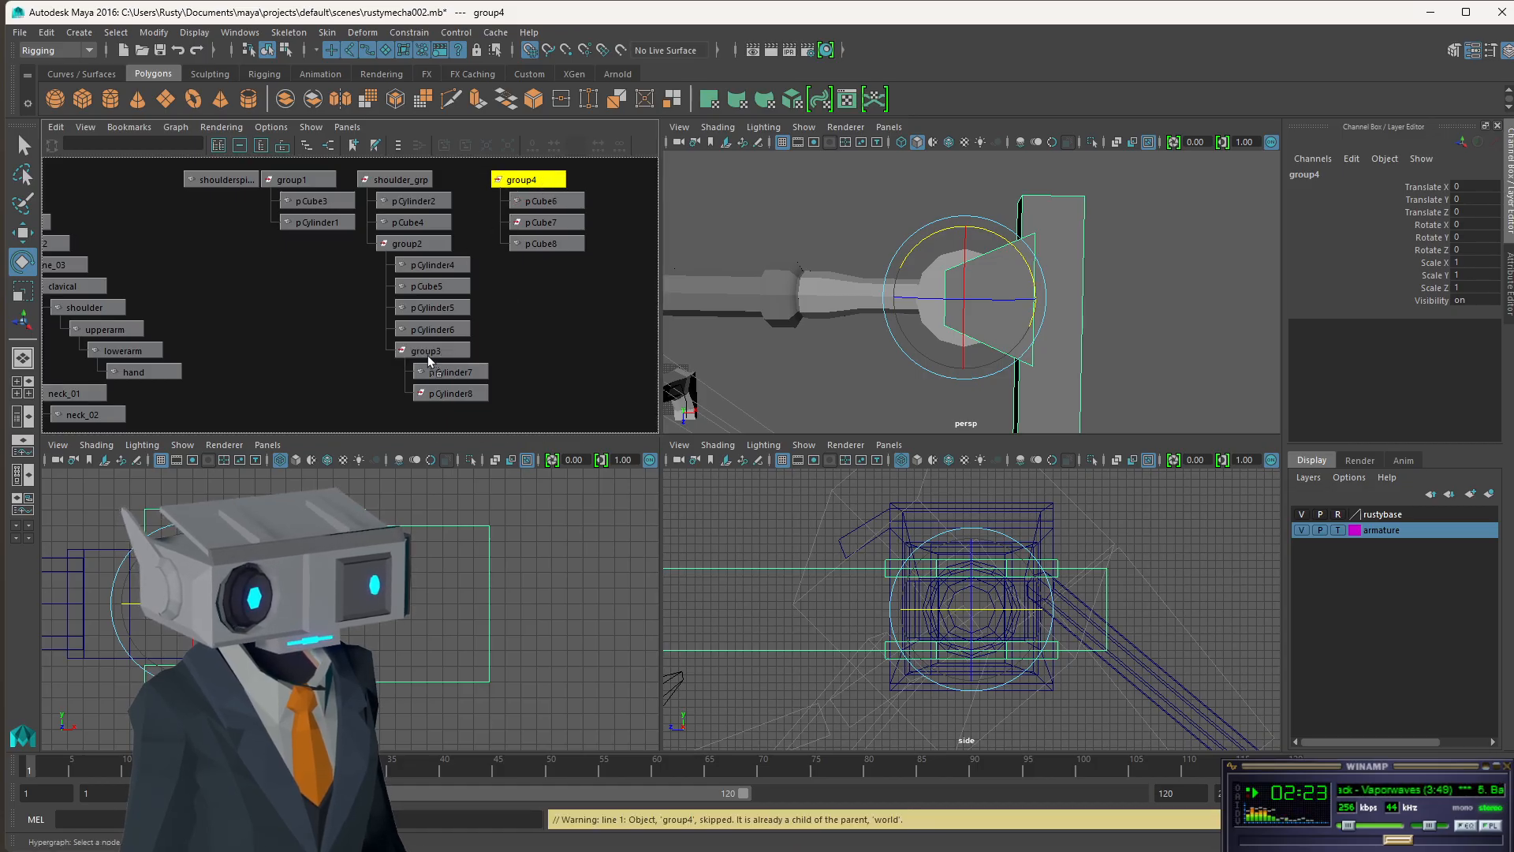
{"action": "middle_click_drag", "start_coordinate": [430, 361], "coordinate": [419, 359]}
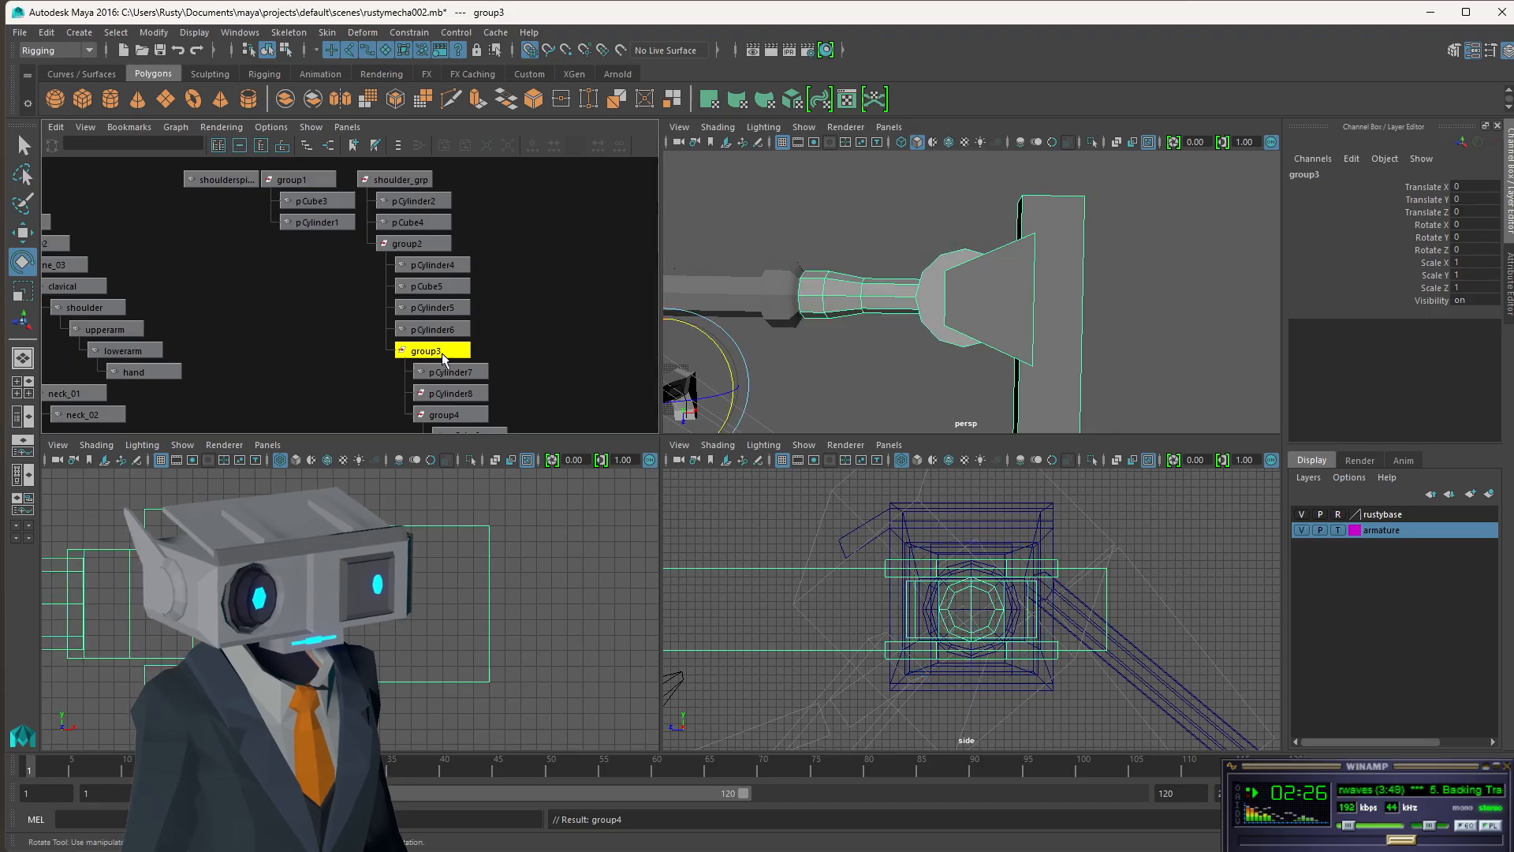
- Center the pivot of group3 and move it onto the arm's axis at the inner end of the cylinder leading to the wrist
{"action": "left_click", "coordinate": [442, 352]}
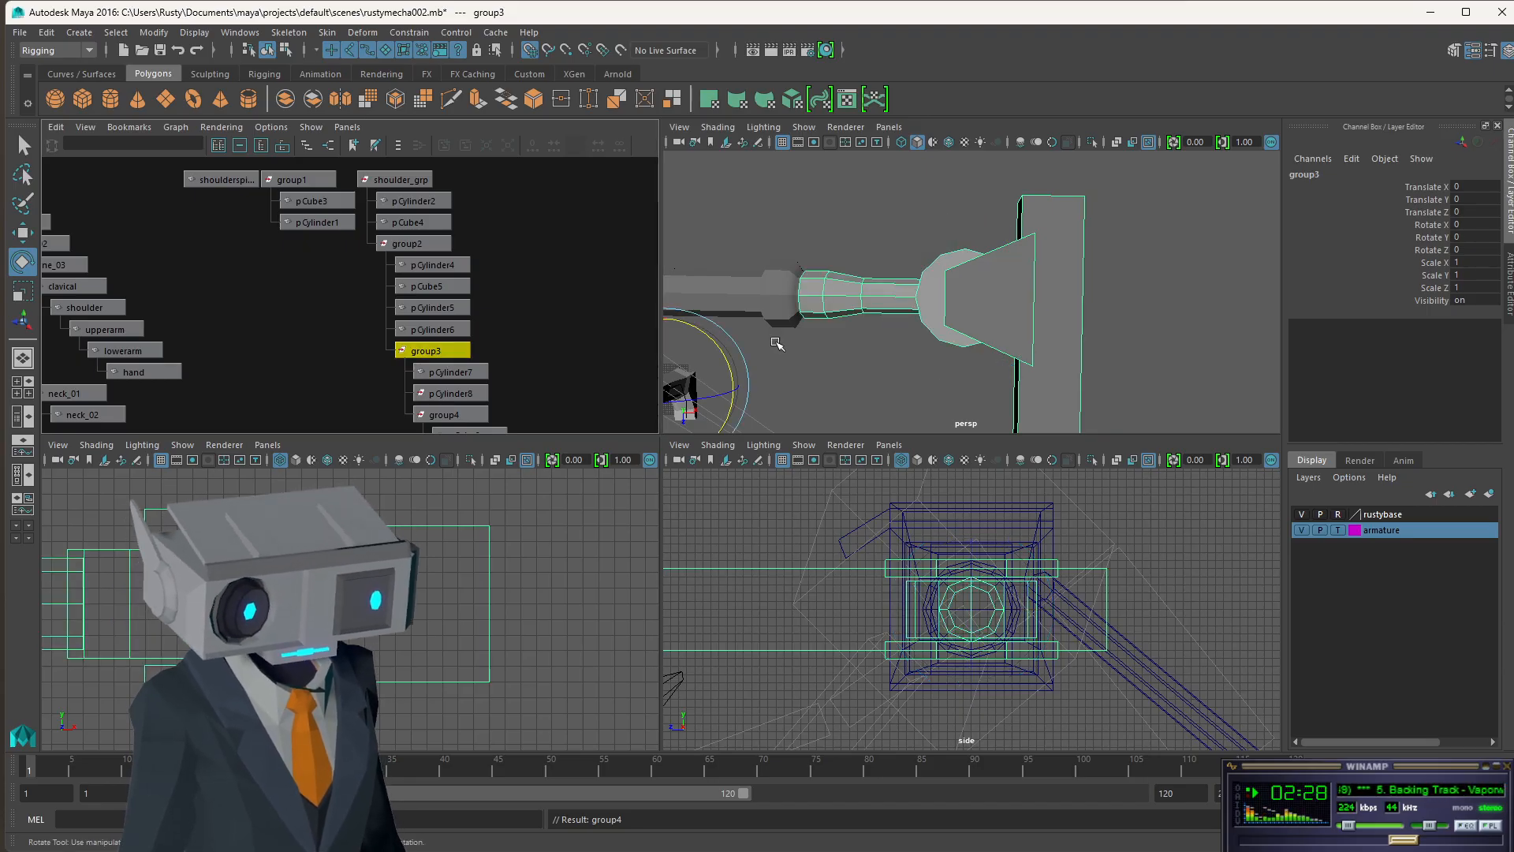
{"action": "left_click", "coordinate": [153, 32]}
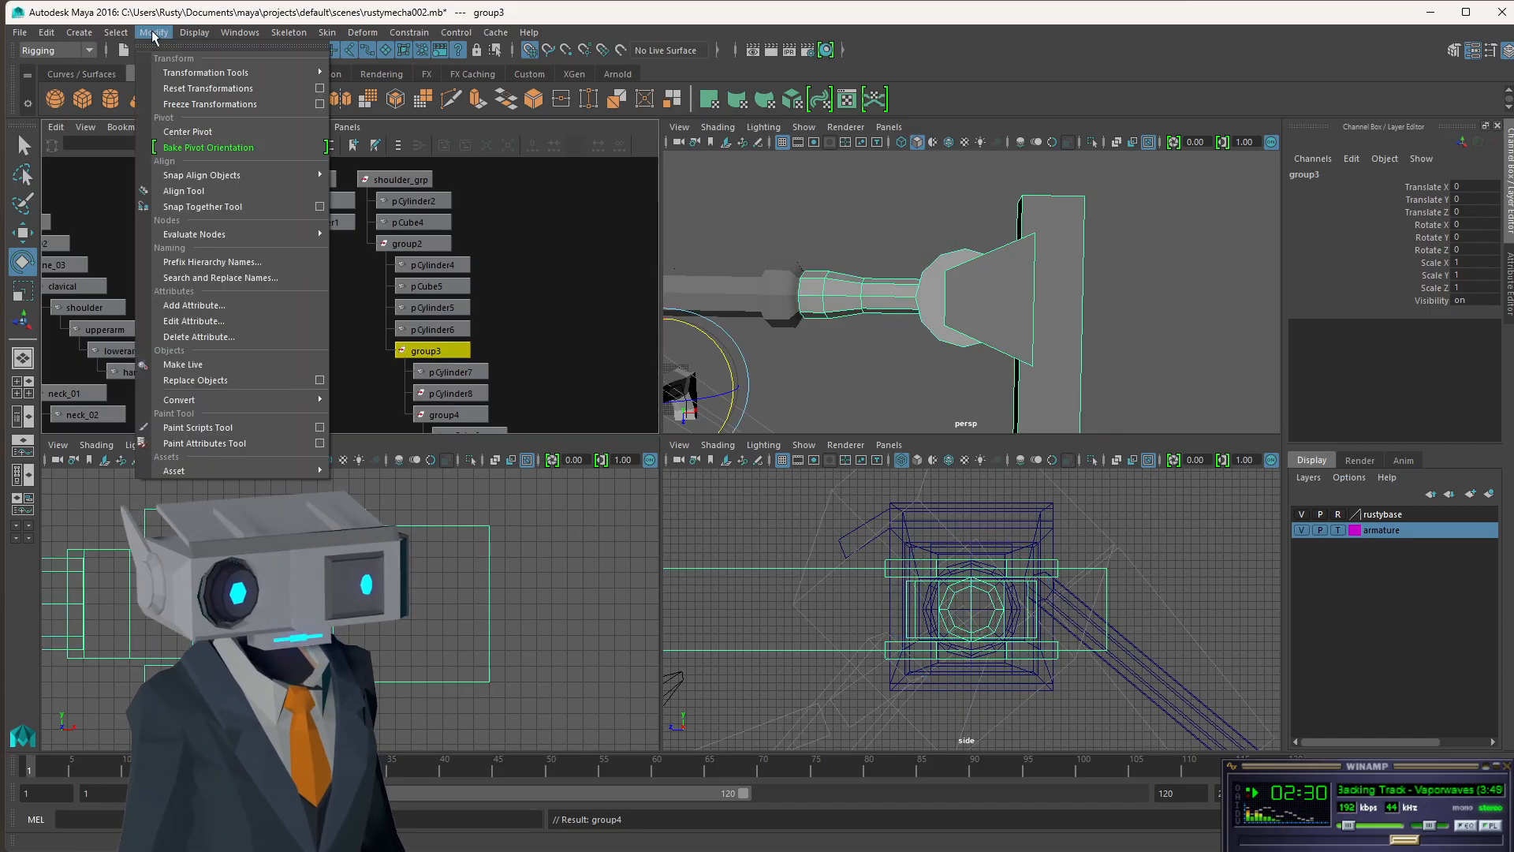
{"action": "left_click", "coordinate": [188, 132]}
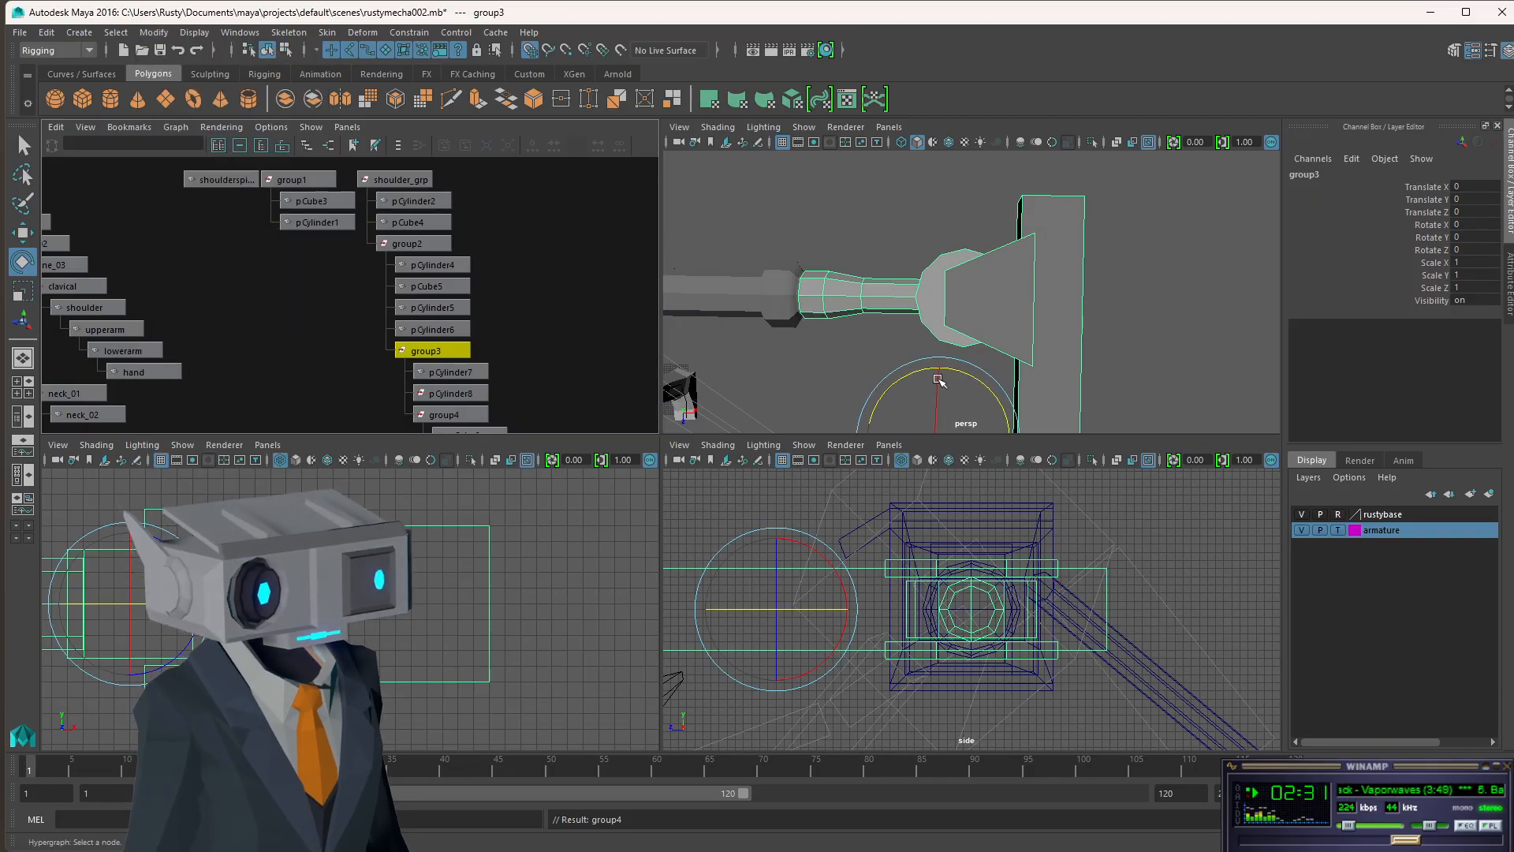
{"action": "key", "text": "Insert"}
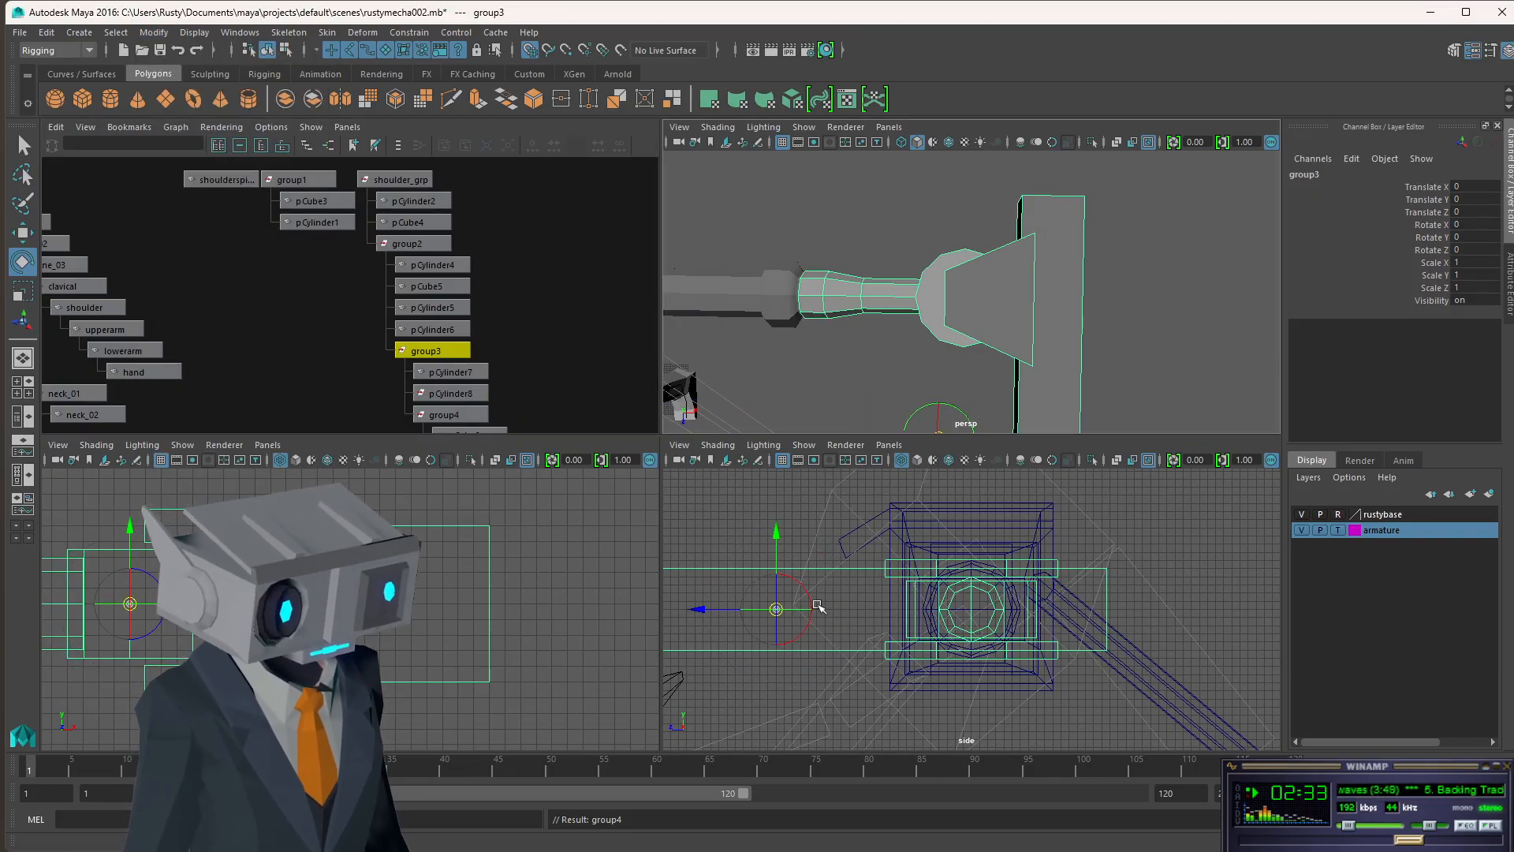
{"action": "left_click_drag", "start_coordinate": [732, 619], "coordinate": [971, 613]}
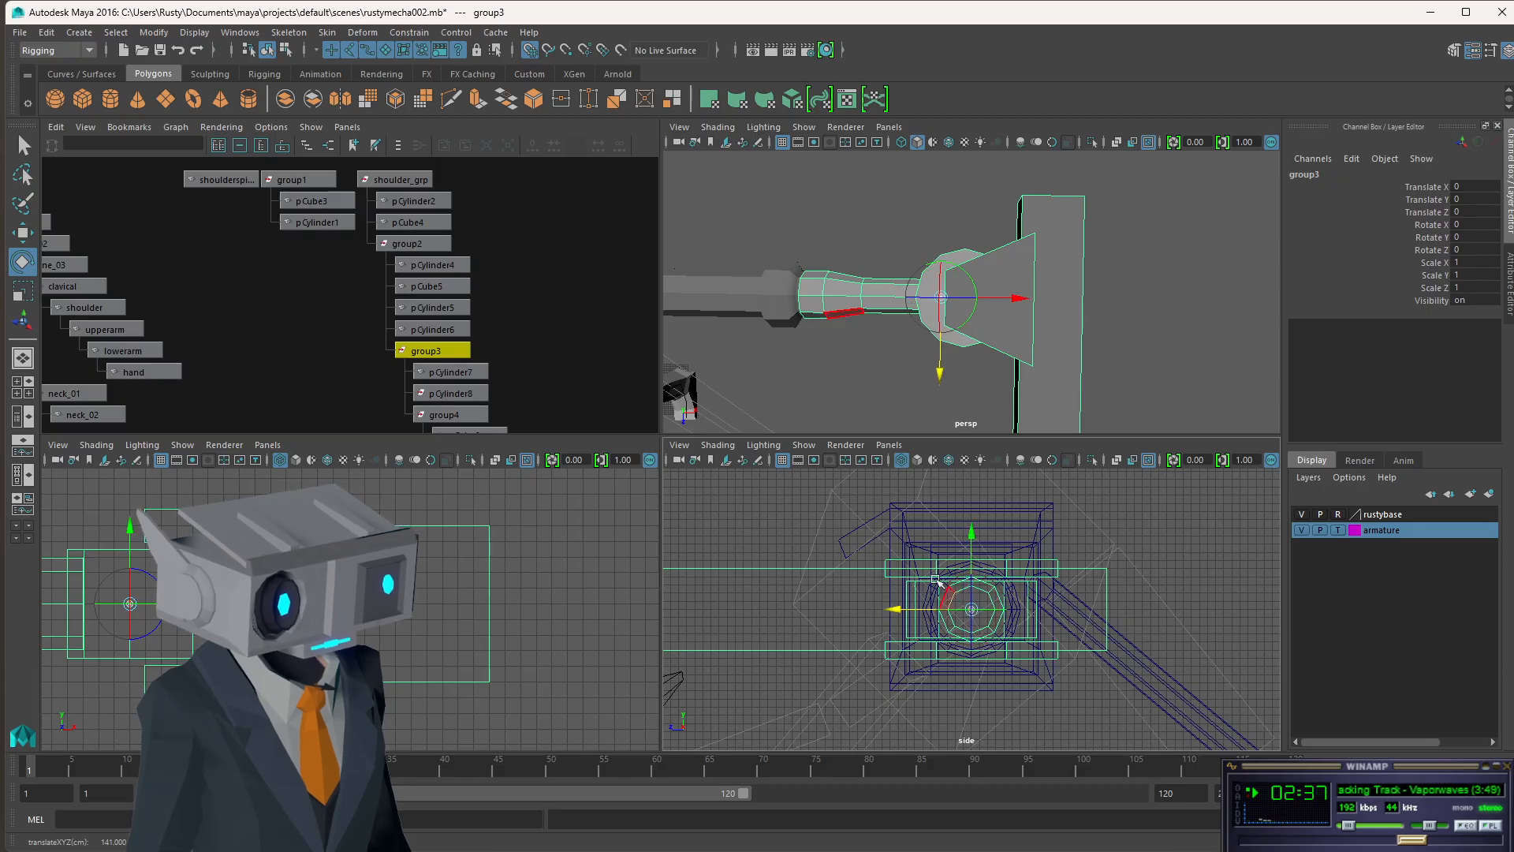
{"action": "left_click_drag", "start_coordinate": [1018, 299], "coordinate": [917, 306]}
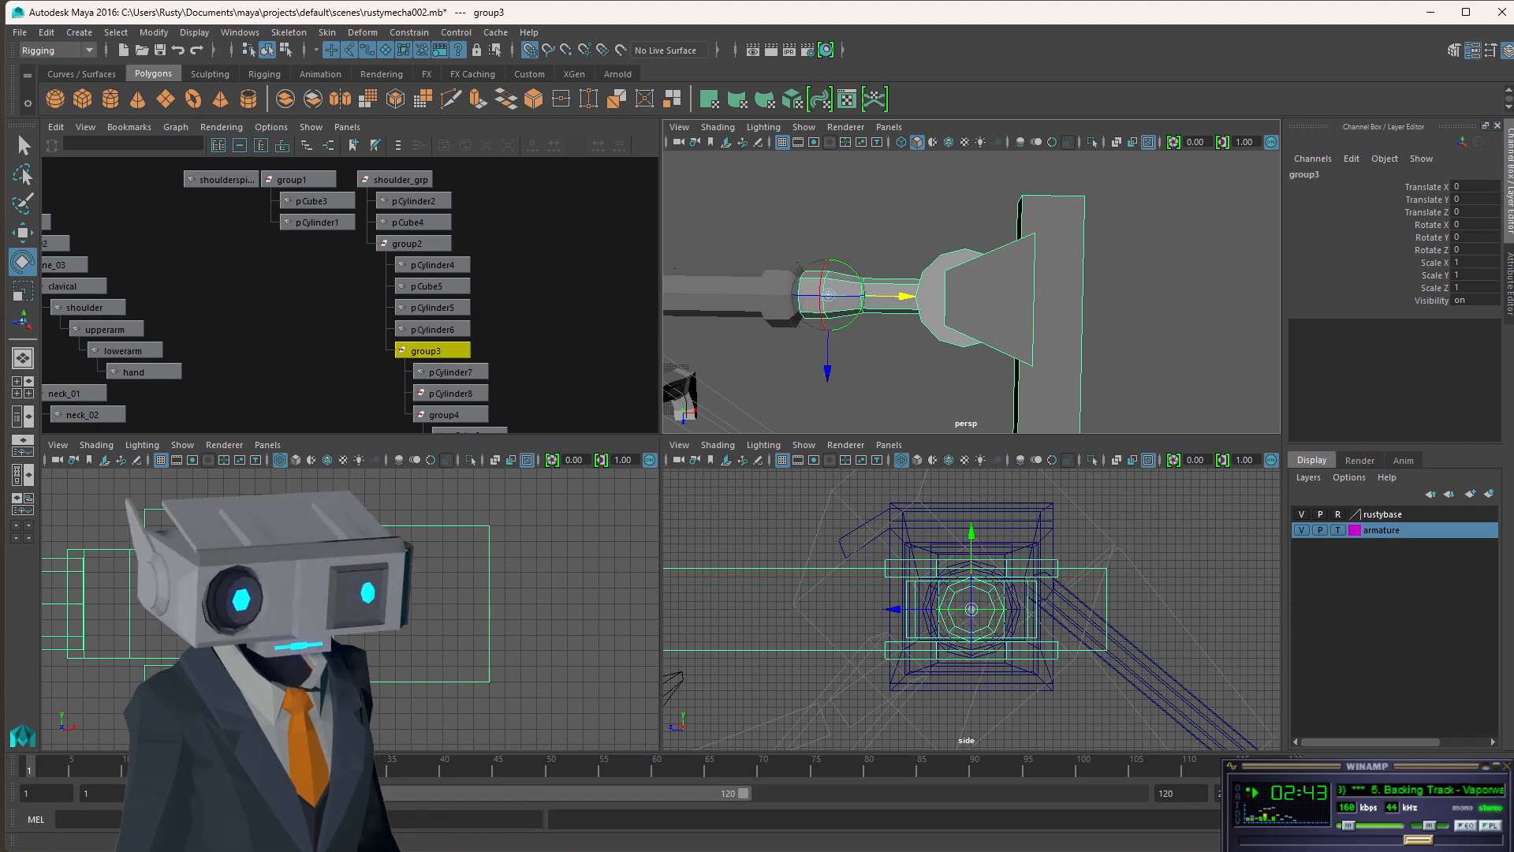
{"action": "key", "text": "f"}
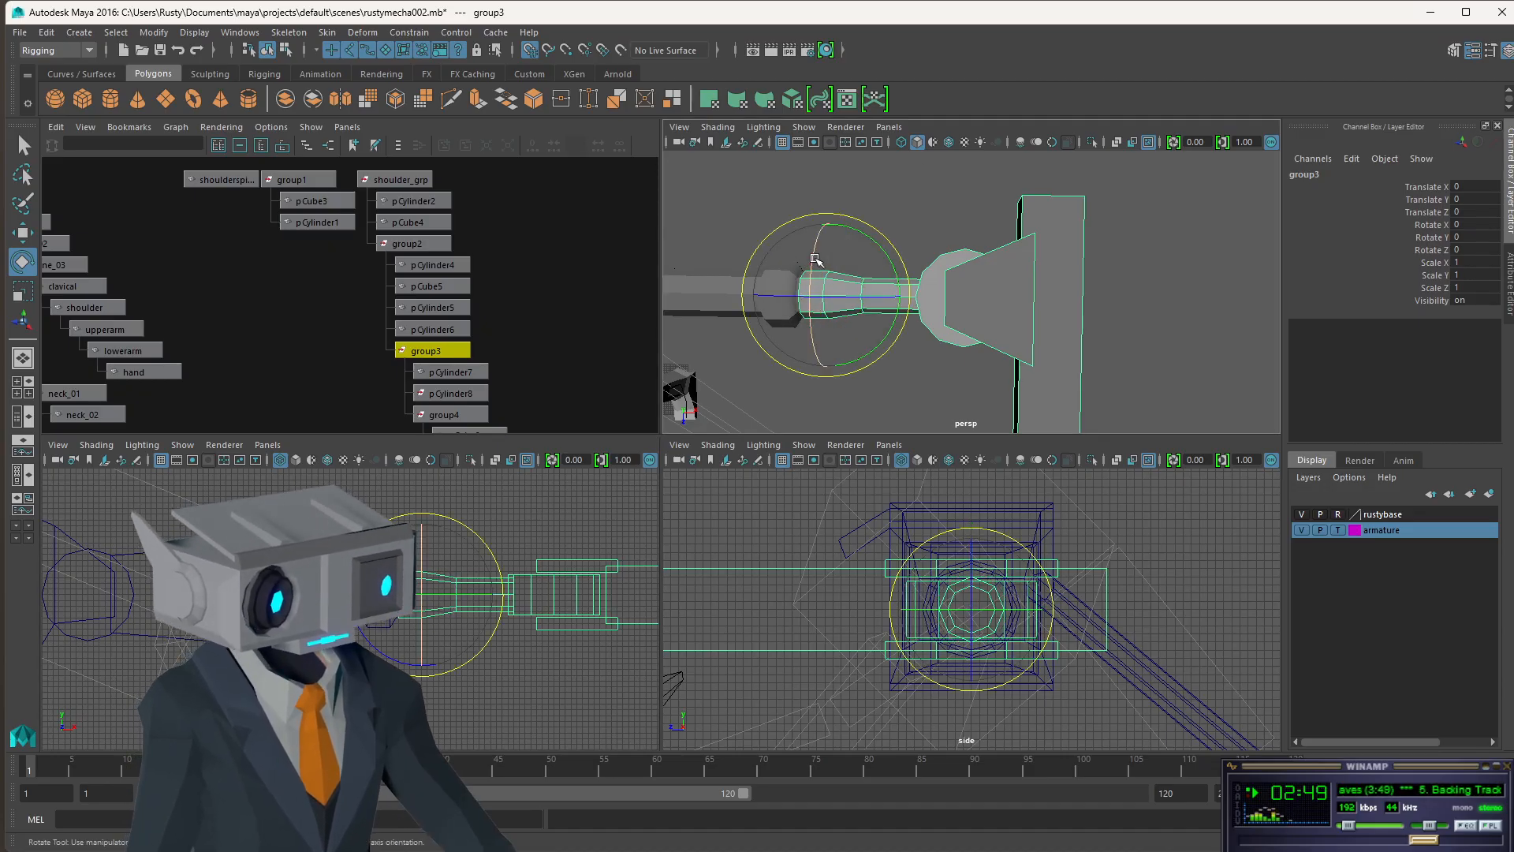
- Test group3's joint with a rotation of about 3 degrees around X, and undo the rotation
{"action": "mouse_move", "coordinate": [813, 272]}
{"action": "left_mouse_down"}
{"action": "mouse_move", "coordinate": [826, 298]}
{"action": "mouse_move", "coordinate": [823, 264]}
{"action": "left_mouse_up"}
{"action": "key", "text": "ctrl+z"}
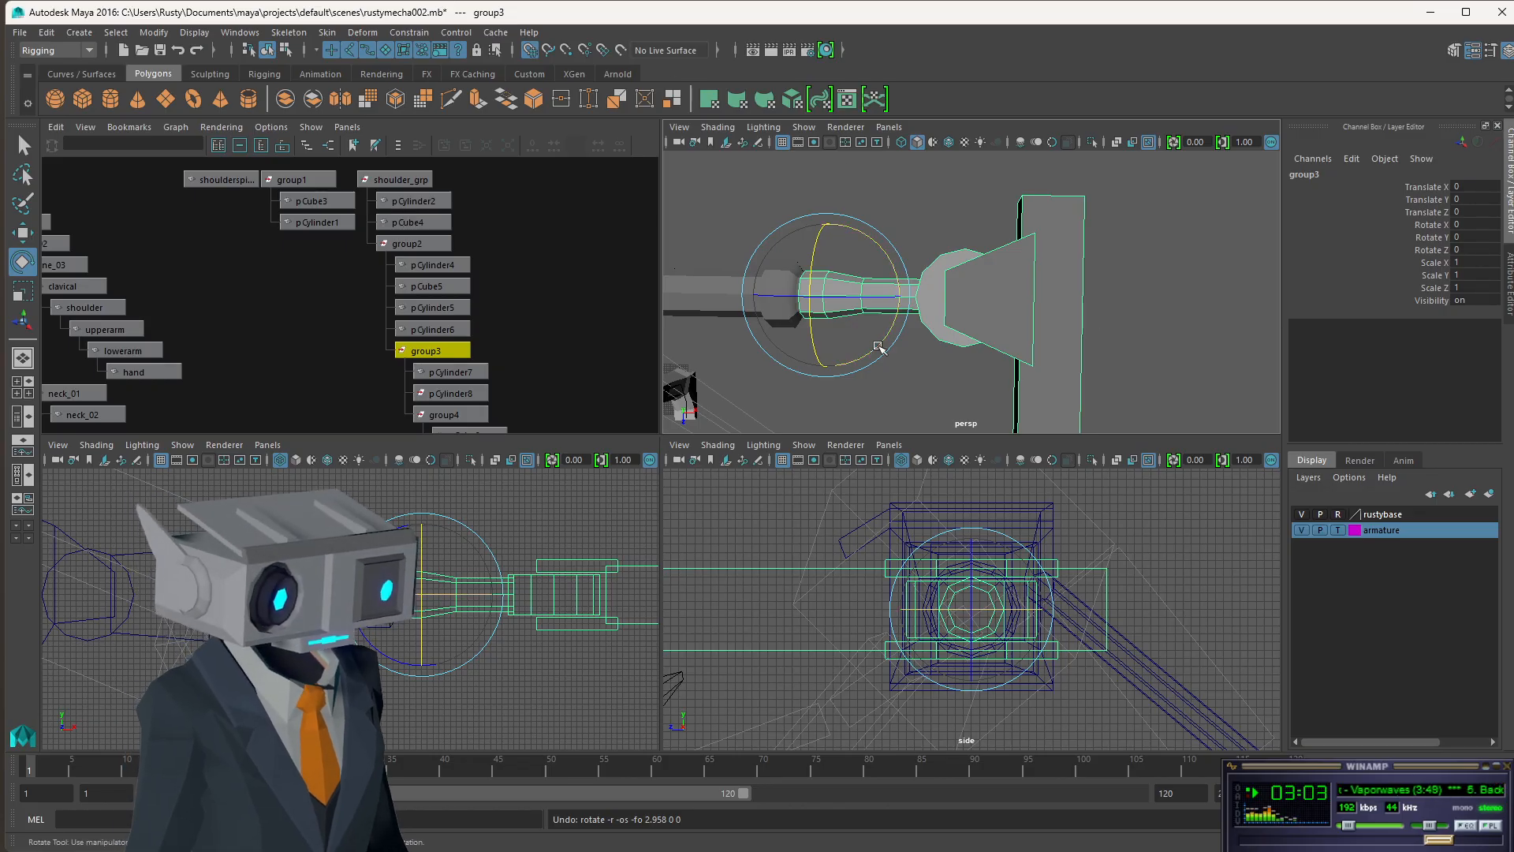
{"action": "left_click_drag", "start_coordinate": [878, 347], "coordinate": [946, 243], "text": "alt"}
{"action": "left_click_drag", "start_coordinate": [812, 221], "coordinate": [806, 282], "text": "alt"}
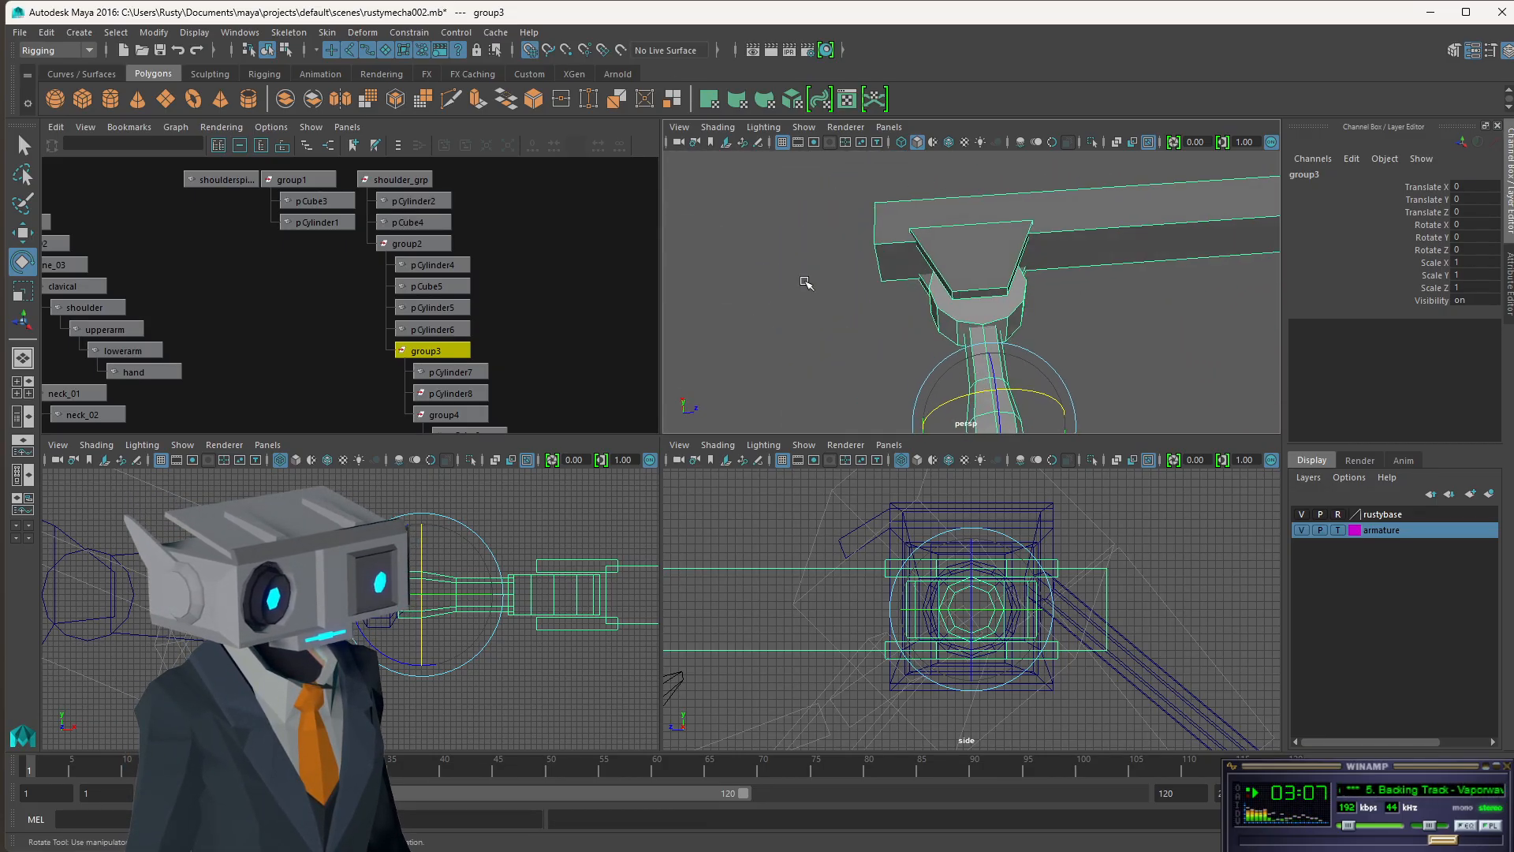
{"action": "left_click_drag", "start_coordinate": [1067, 403], "coordinate": [895, 266], "text": "alt"}
{"action": "scroll", "coordinate": [971, 344], "scroll_direction": "down", "scroll_amount": 6}
{"action": "scroll", "coordinate": [895, 270], "scroll_direction": "up", "scroll_amount": 8}
{"action": "middle_click_drag", "start_coordinate": [813, 258], "coordinate": [1151, 332], "text": "alt"}
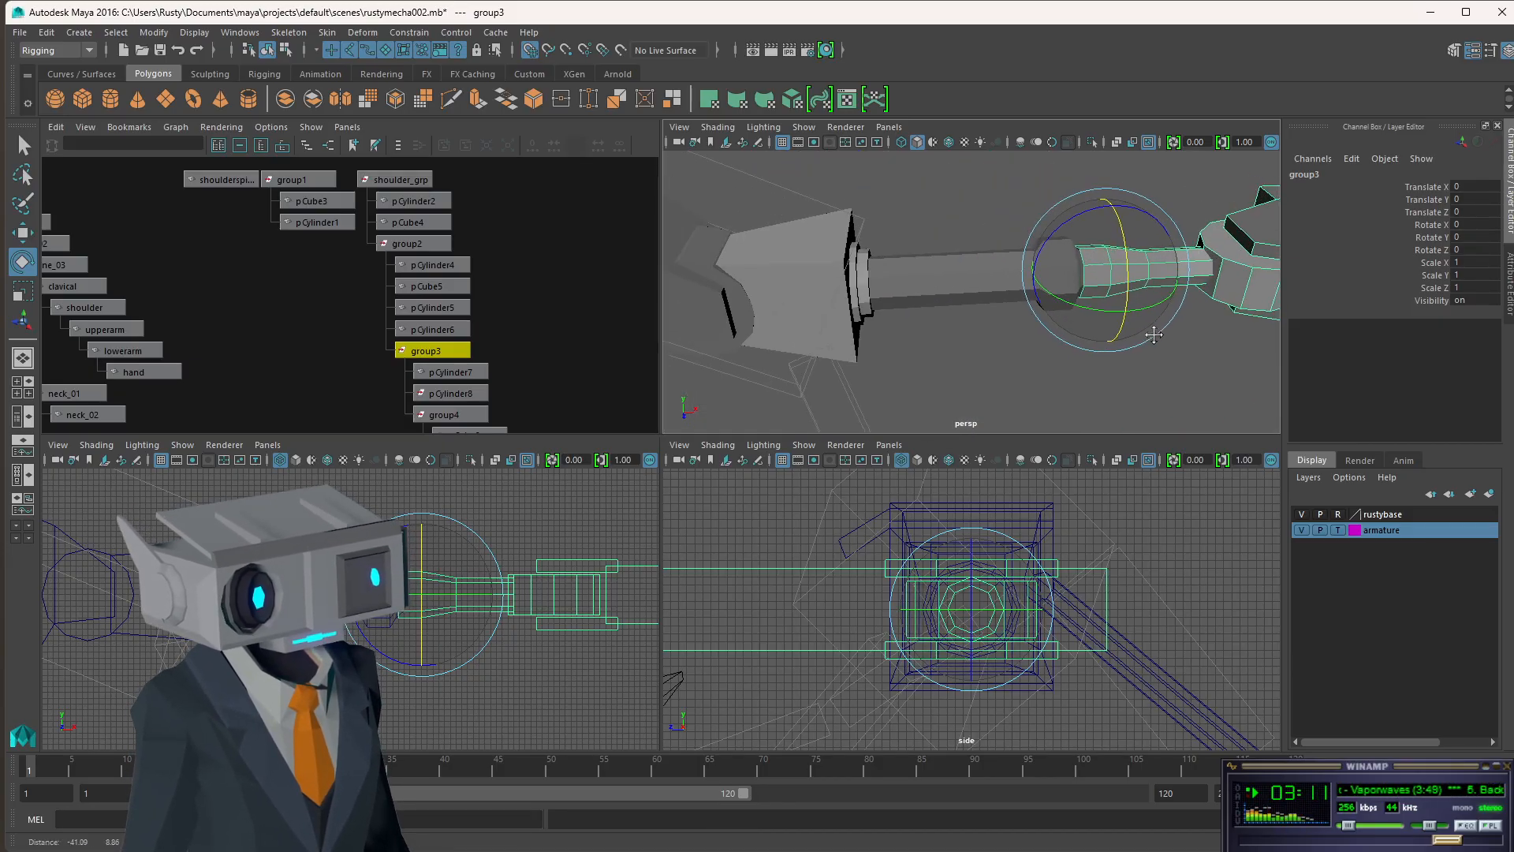
- Center the pivot of group2, the group holding the arm from the shoulder hinge outward
{"action": "left_click", "coordinate": [407, 243]}
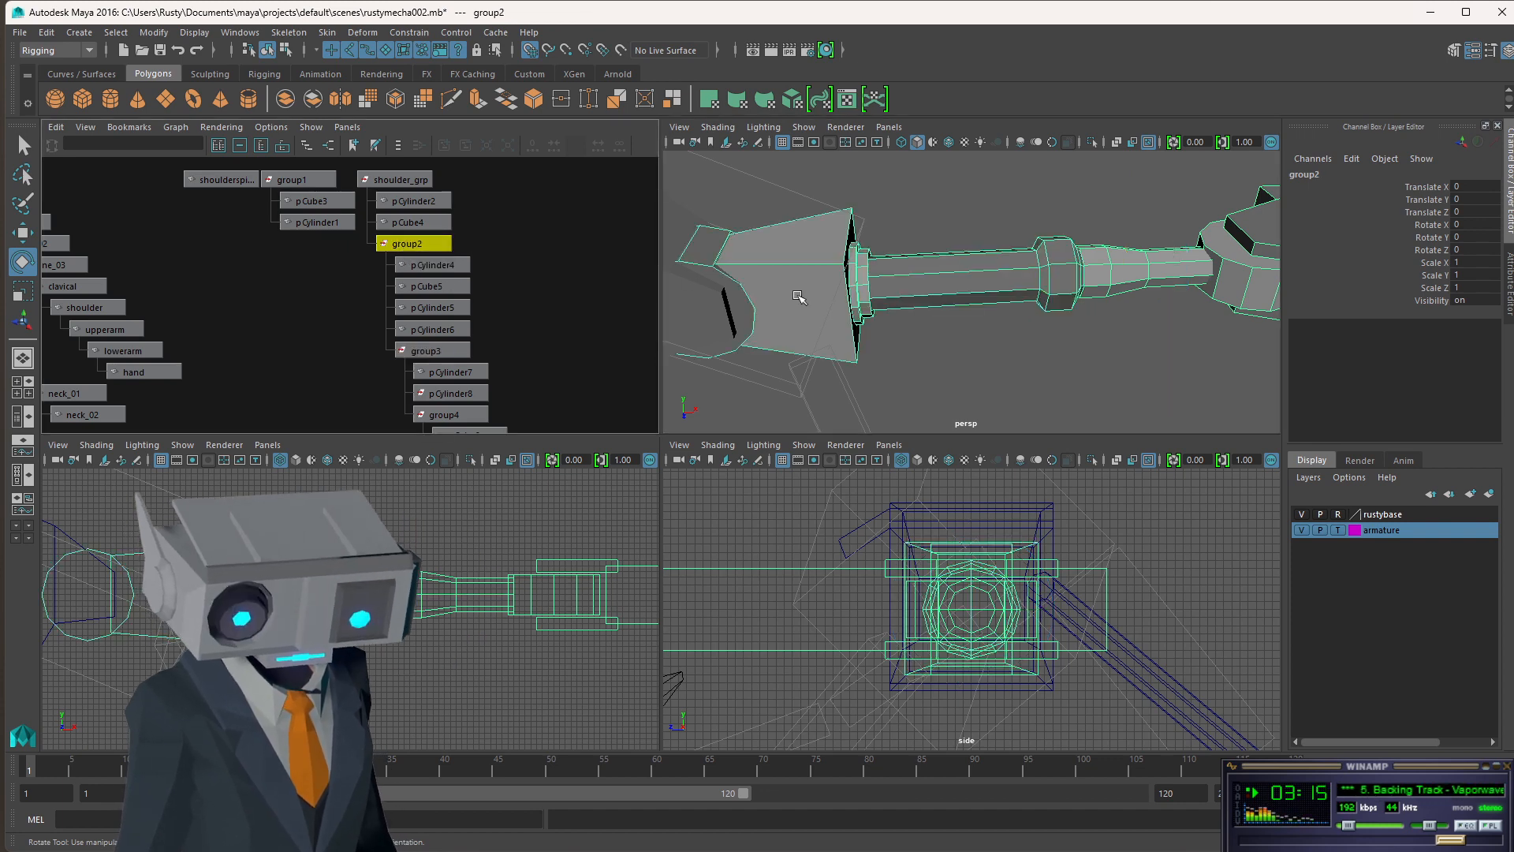
{"action": "scroll", "coordinate": [801, 300], "scroll_direction": "down", "scroll_amount": 8}
{"action": "scroll", "coordinate": [809, 307], "scroll_direction": "up", "scroll_amount": 6}
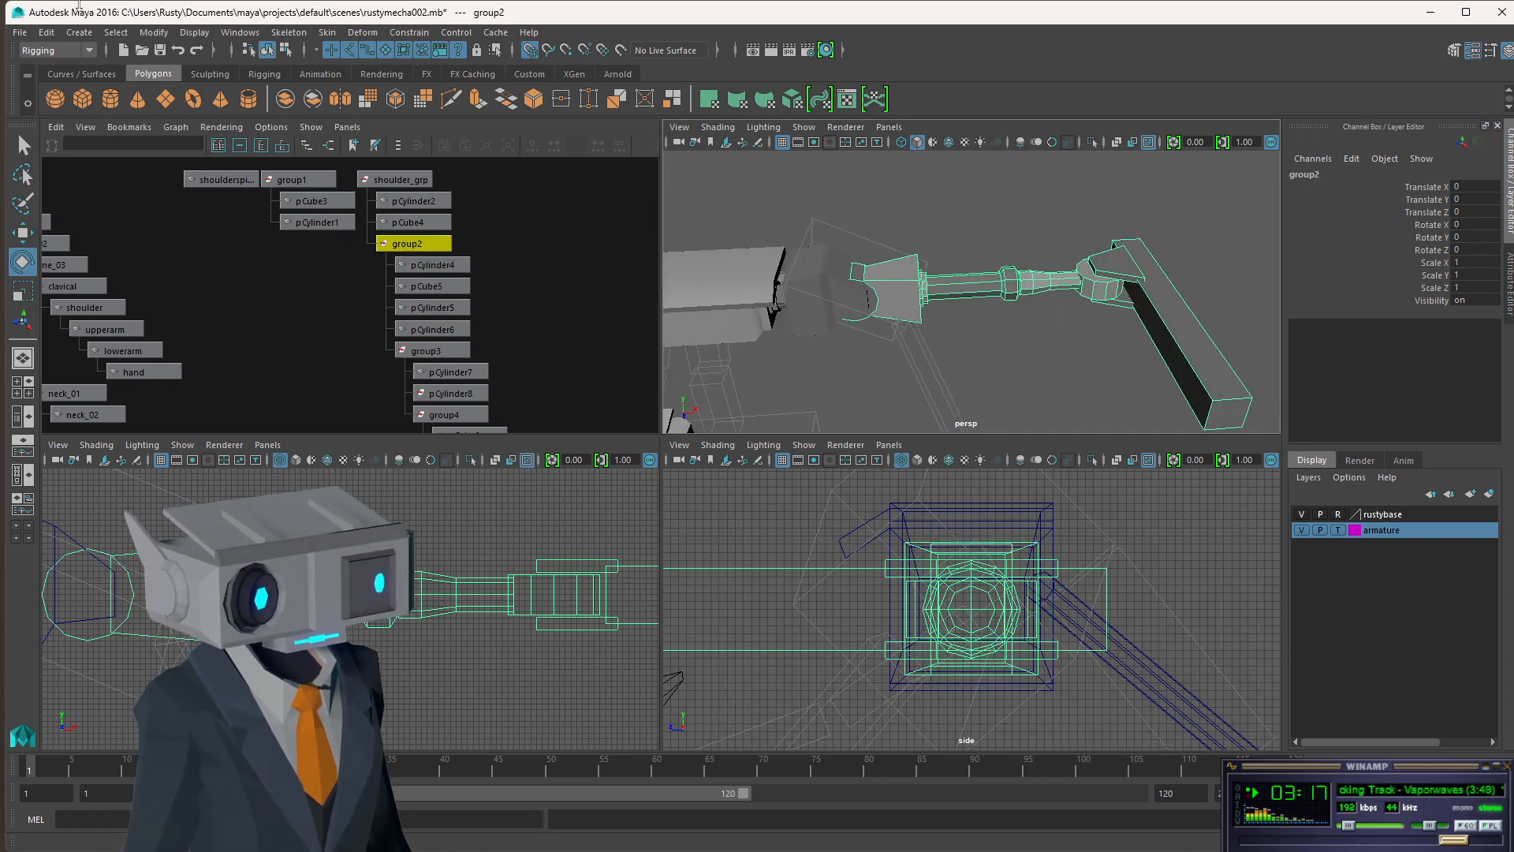
{"action": "left_click", "coordinate": [155, 33]}
{"action": "left_click", "coordinate": [192, 138]}
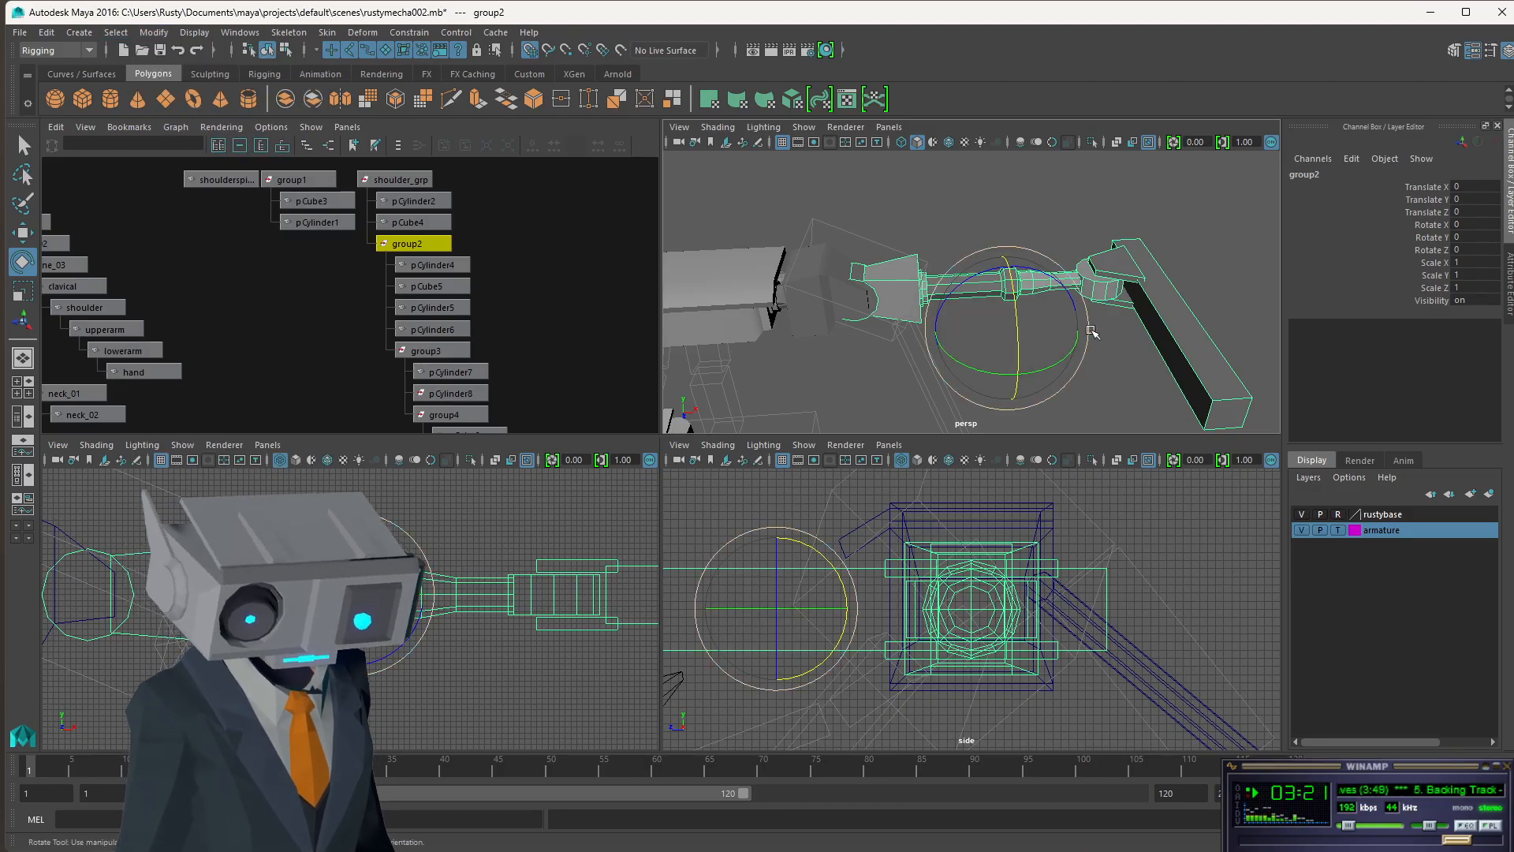
- Move the pivot of group2 along Z and X onto the center of the round hinge beside the shoulder block
{"action": "key", "text": "w"}
{"action": "scroll", "coordinate": [781, 592], "scroll_direction": "down", "scroll_amount": 3}
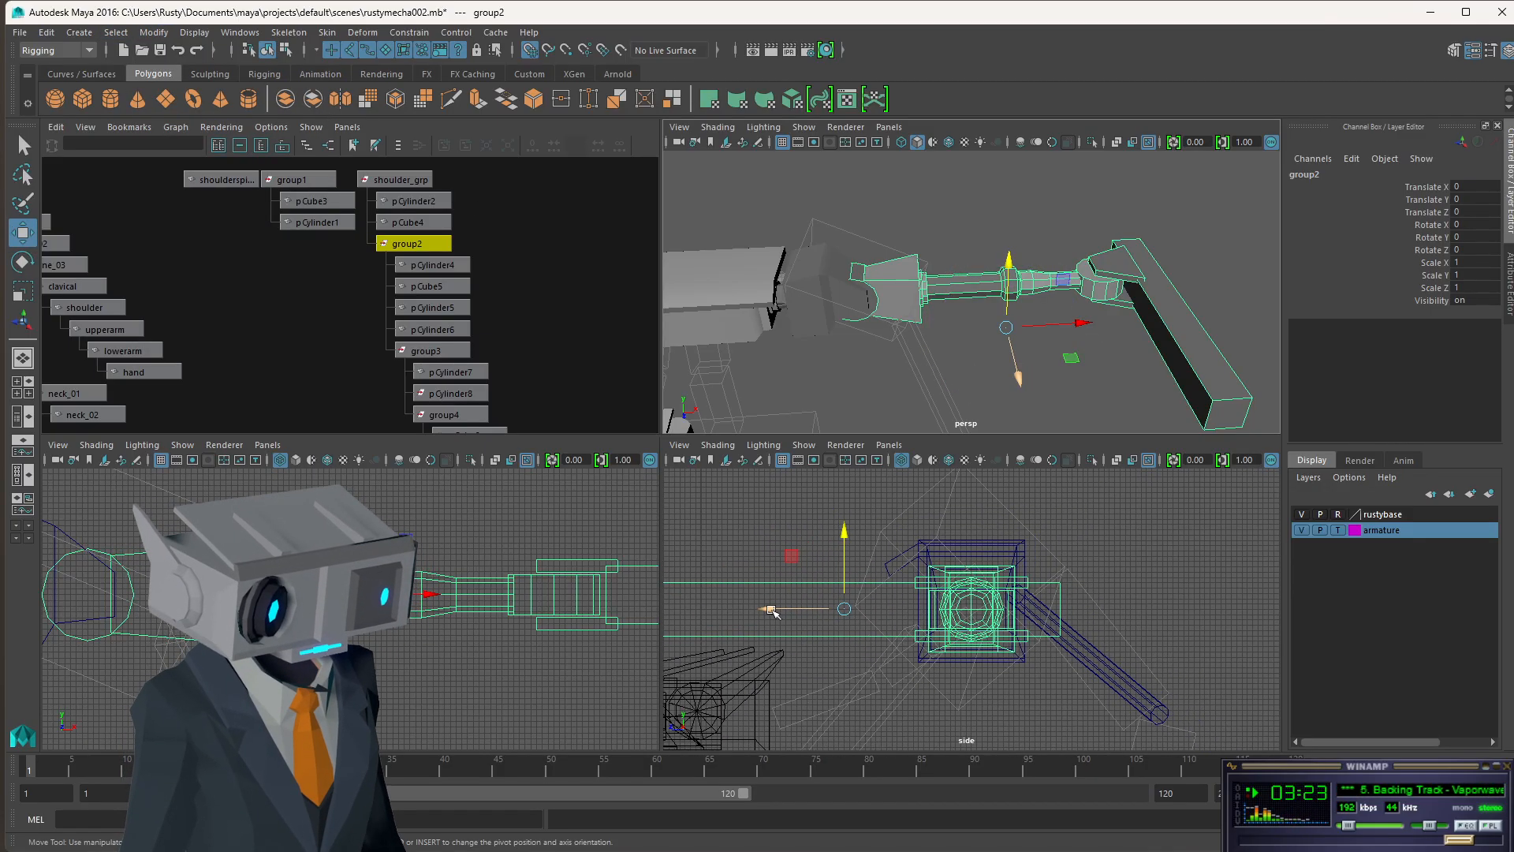
{"action": "left_click_drag", "start_coordinate": [771, 612], "coordinate": [980, 609]}
{"action": "key", "text": "ctrl+z"}
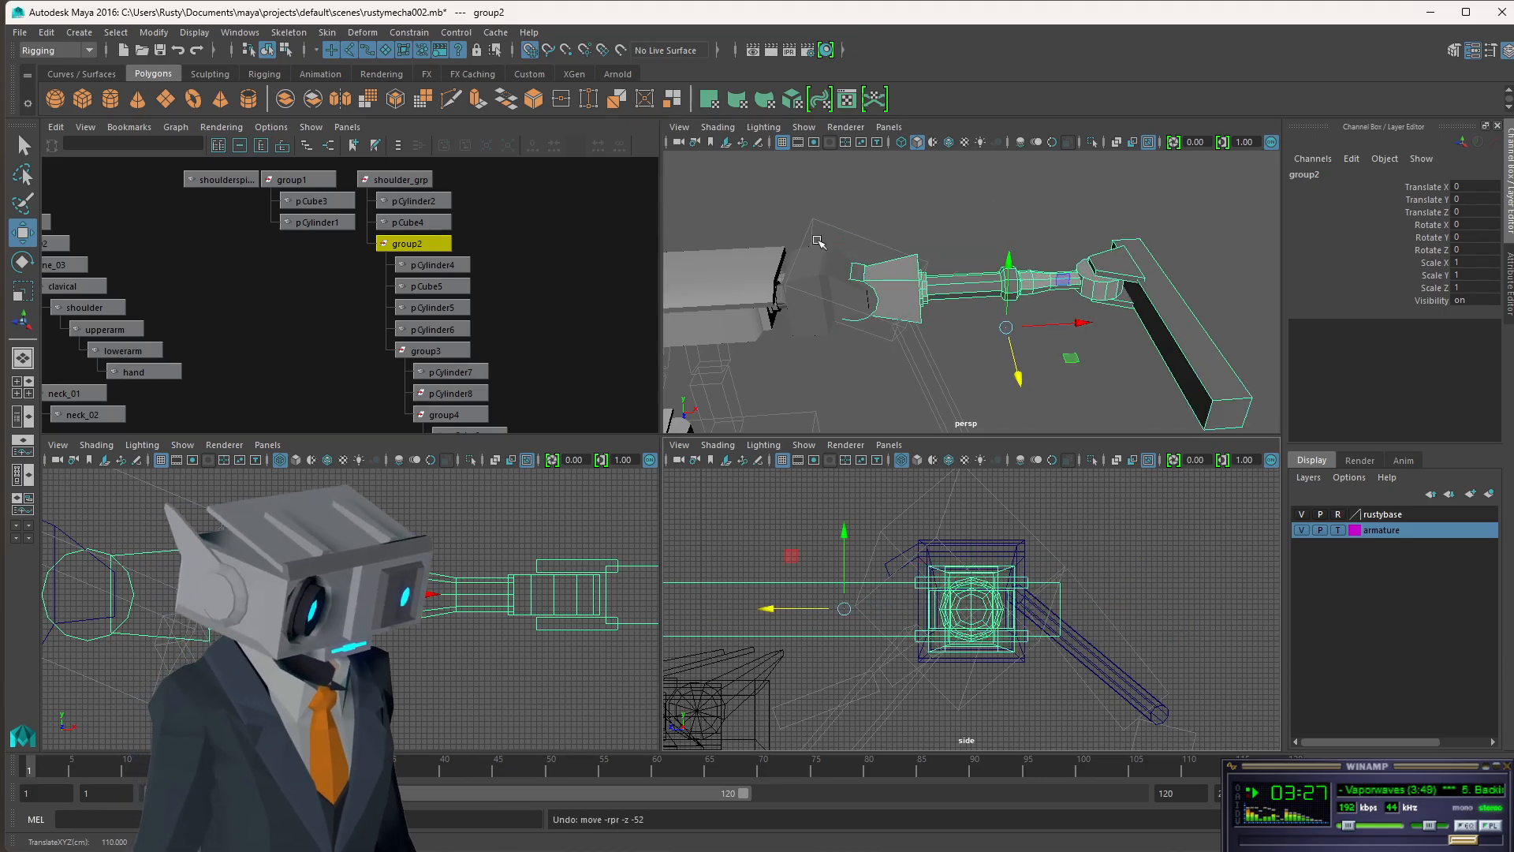
{"action": "key", "text": "Insert"}
{"action": "left_click_drag", "start_coordinate": [771, 613], "coordinate": [975, 623]}
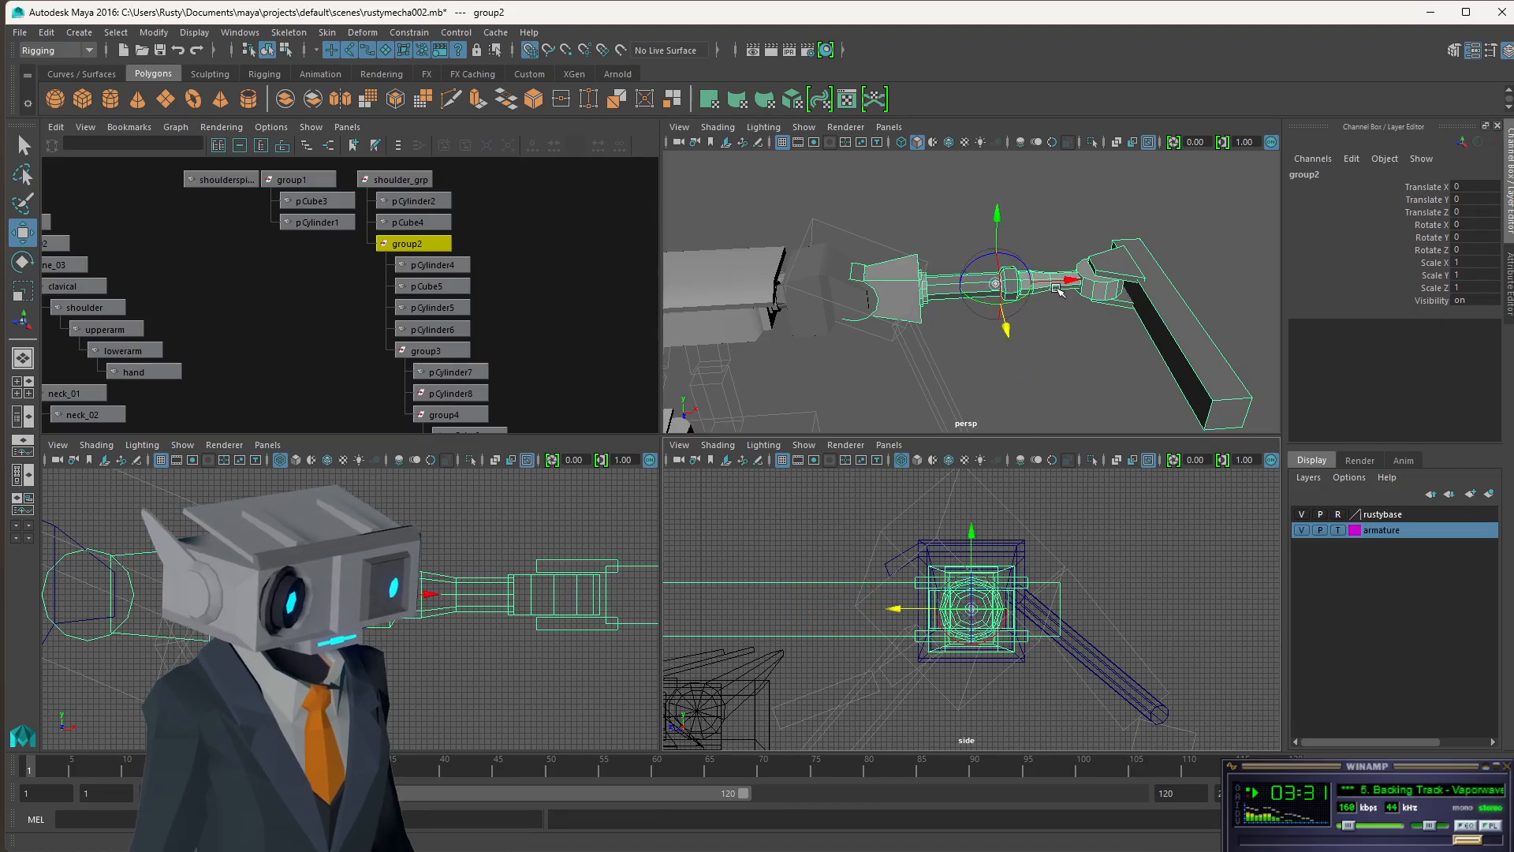
{"action": "left_click_drag", "start_coordinate": [1075, 282], "coordinate": [890, 292]}
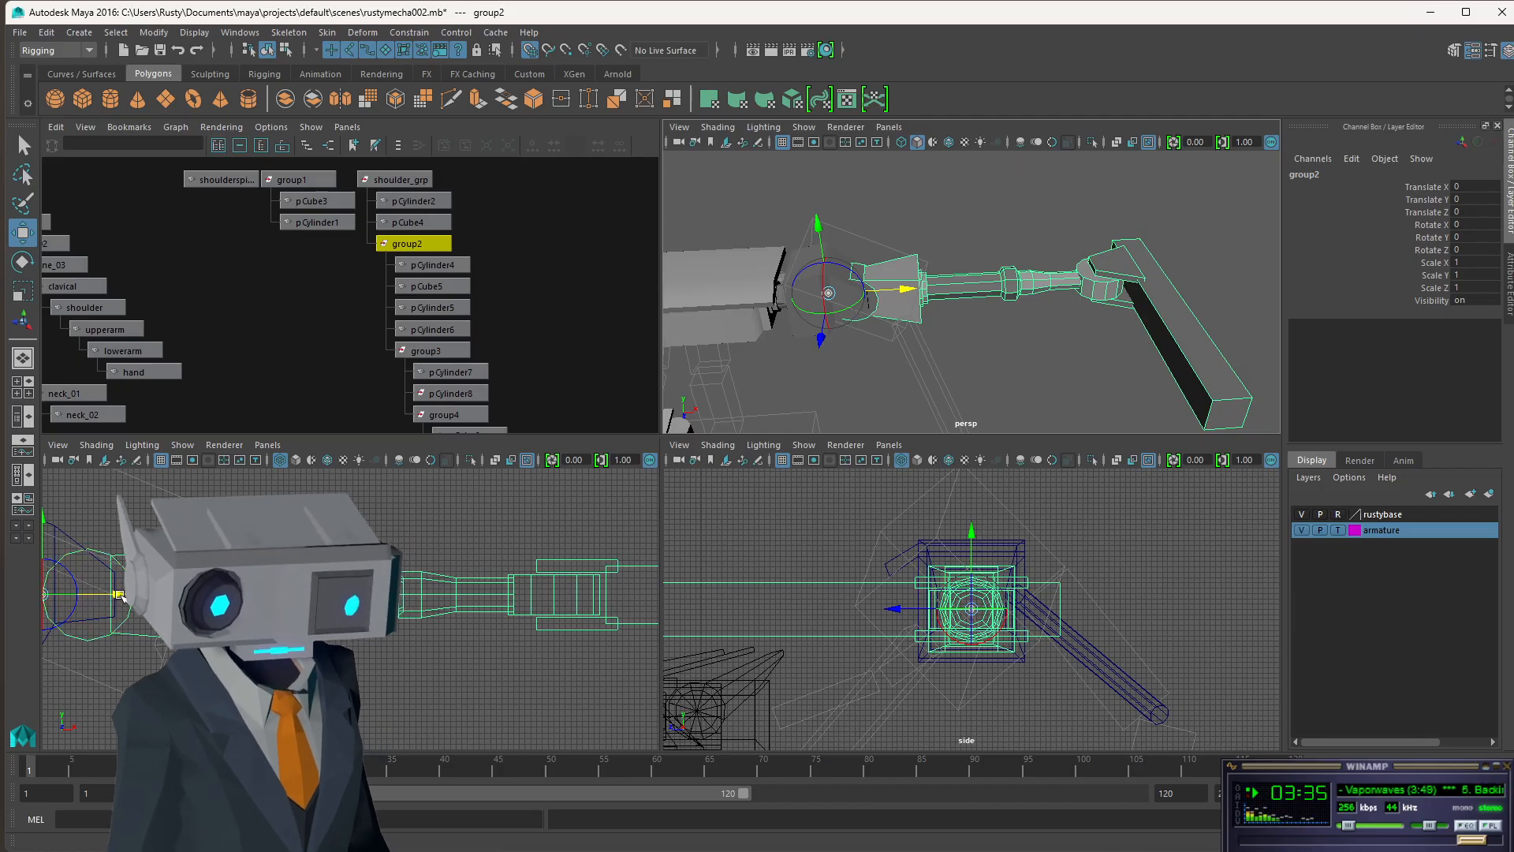
{"action": "left_click_drag", "start_coordinate": [122, 598], "coordinate": [192, 597]}
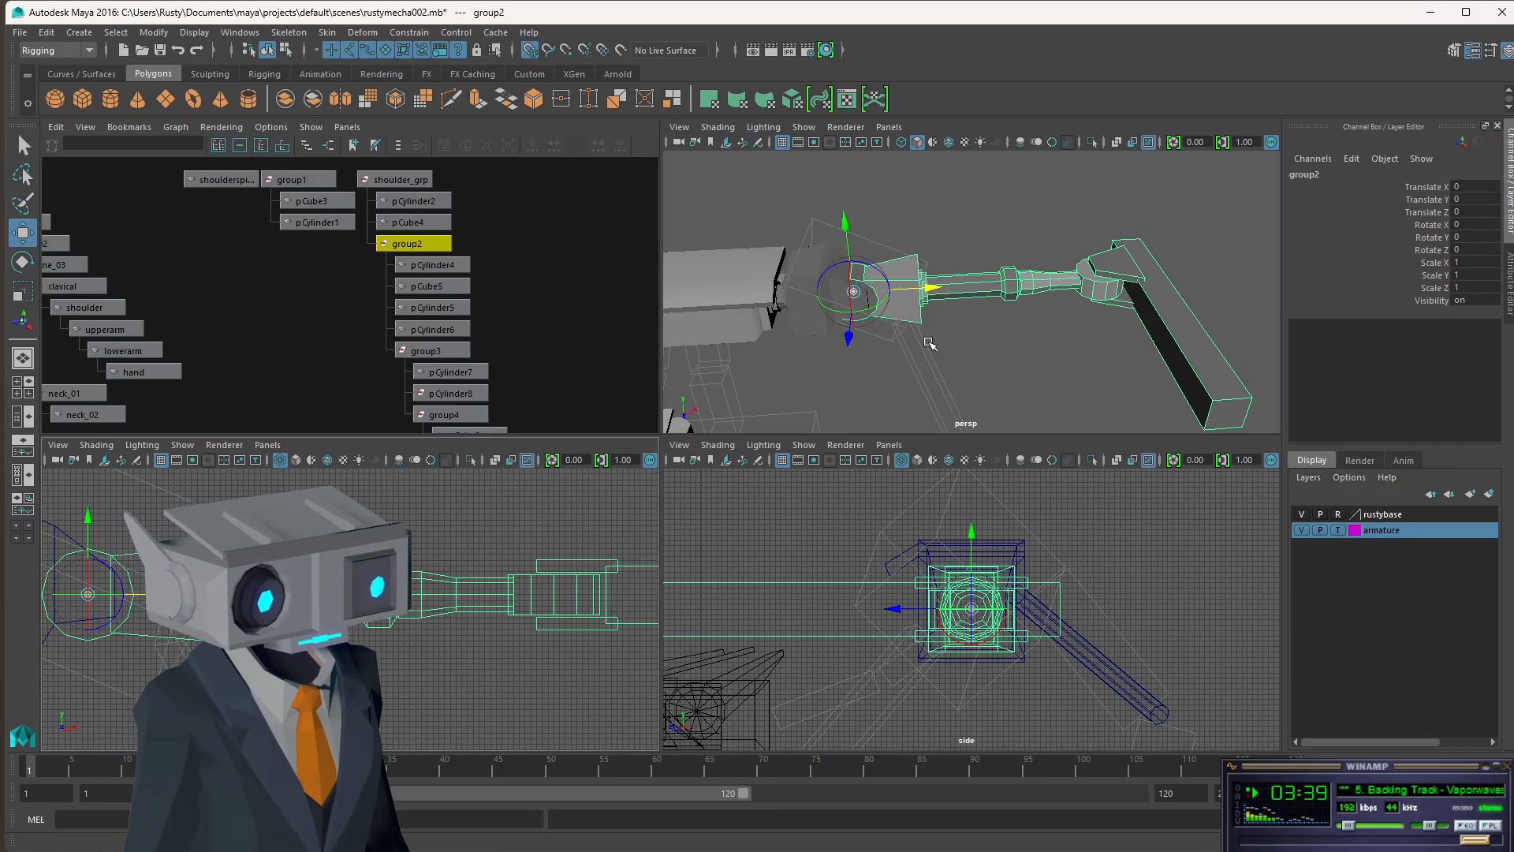
{"action": "key", "text": "Insert"}
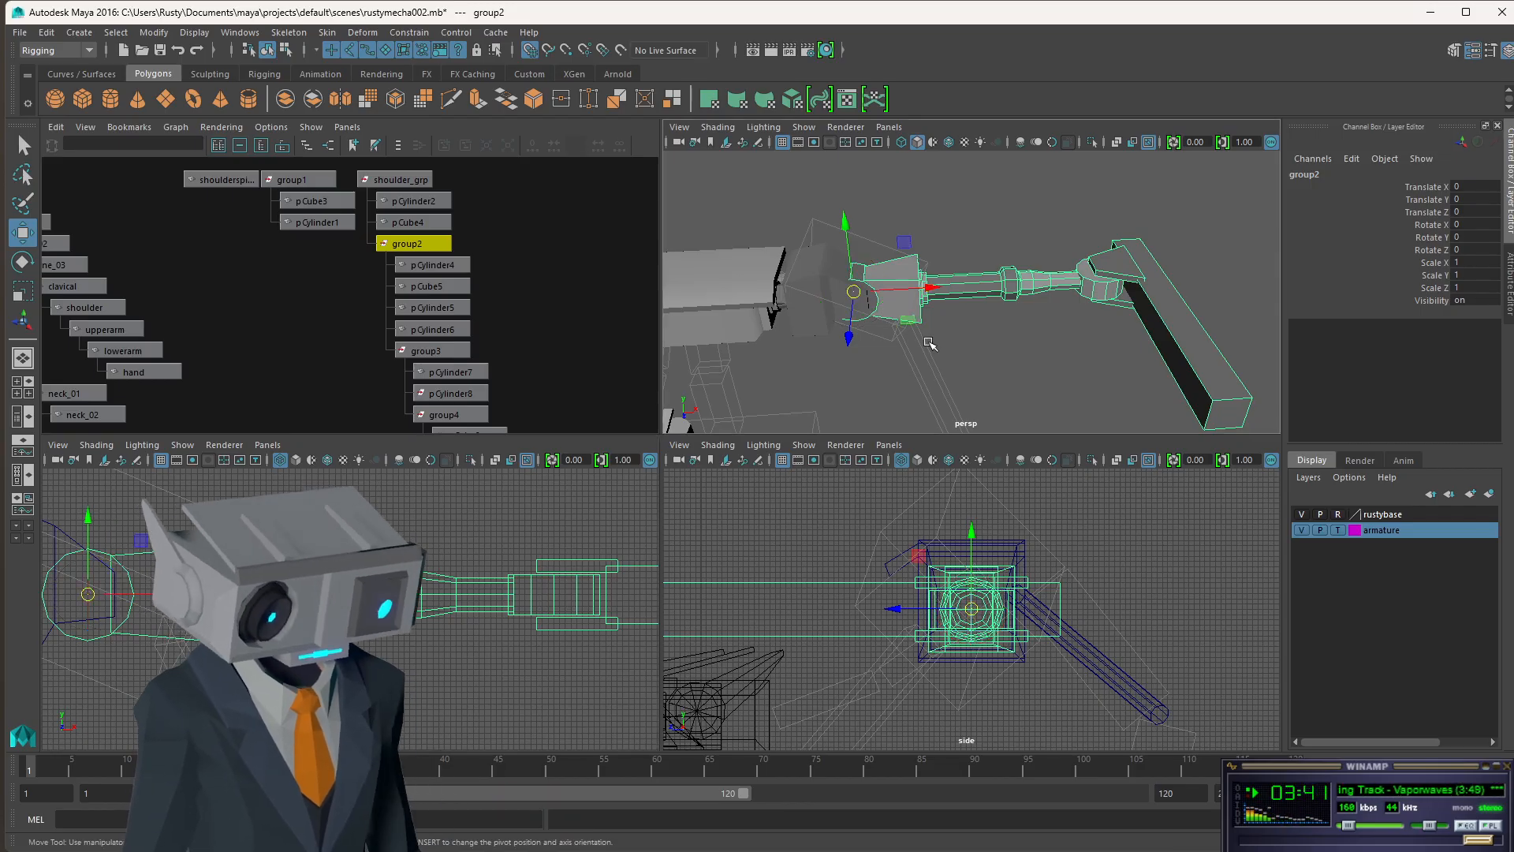
- Test the hinge by rotating group2 about -48 degrees around Z, and undo the rotation
{"action": "key", "text": "e"}
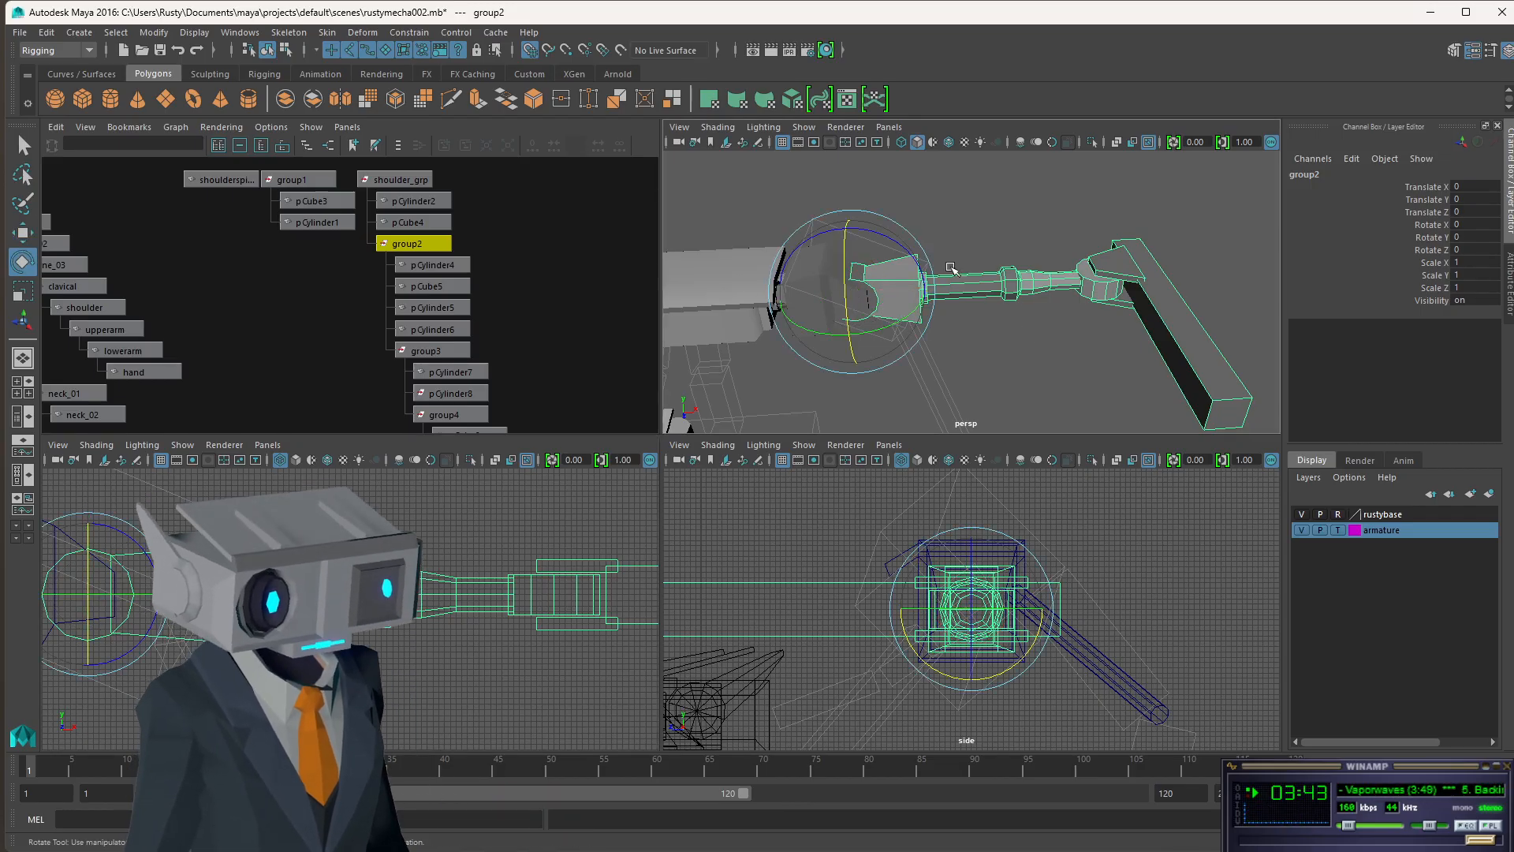
{"action": "left_click_drag", "start_coordinate": [895, 243], "coordinate": [957, 317]}
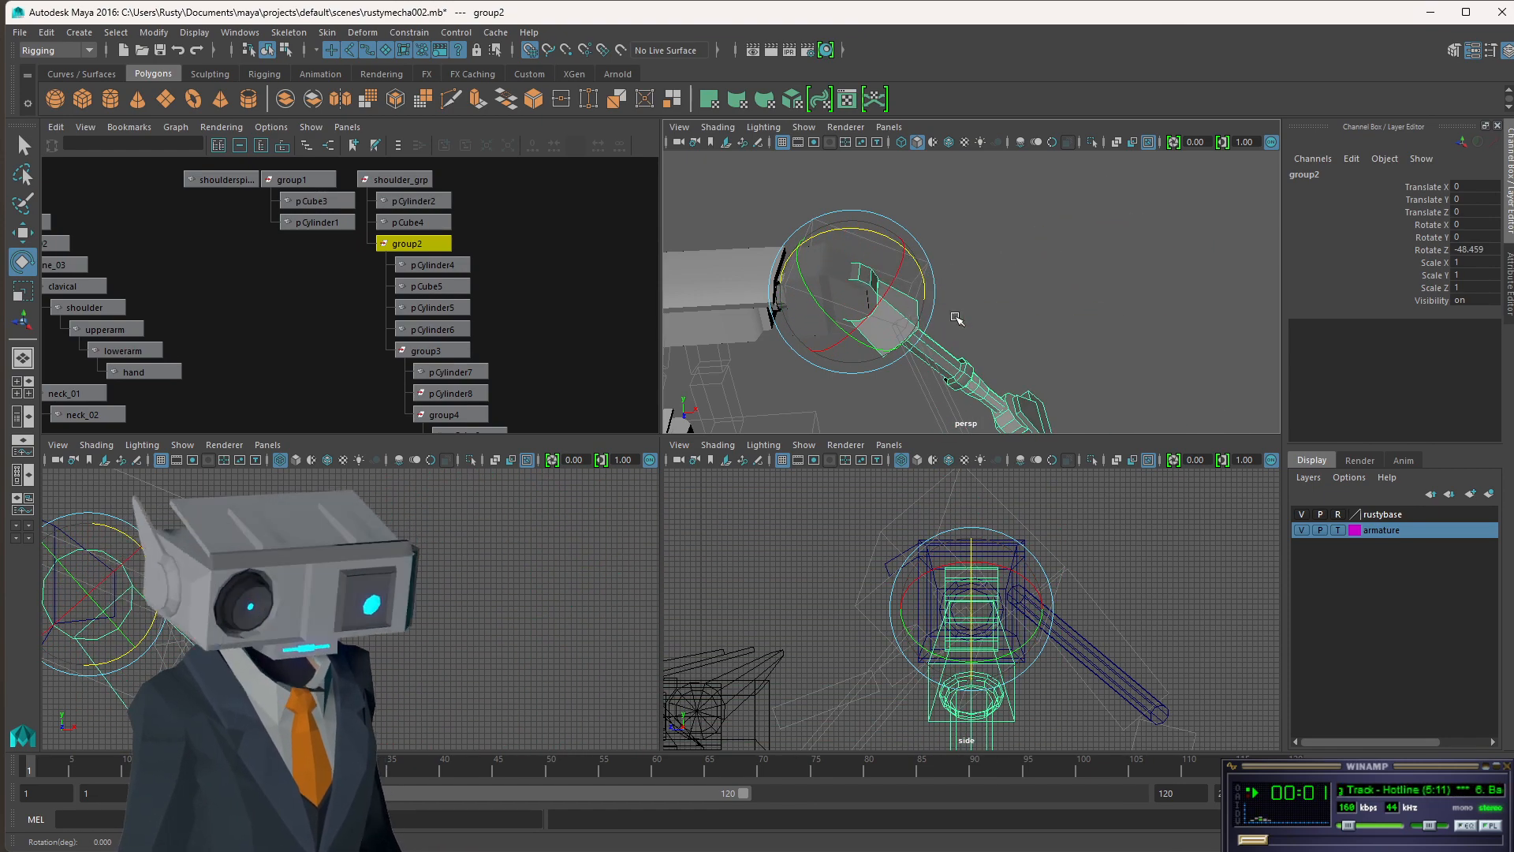
{"action": "key", "text": "ctrl+z"}
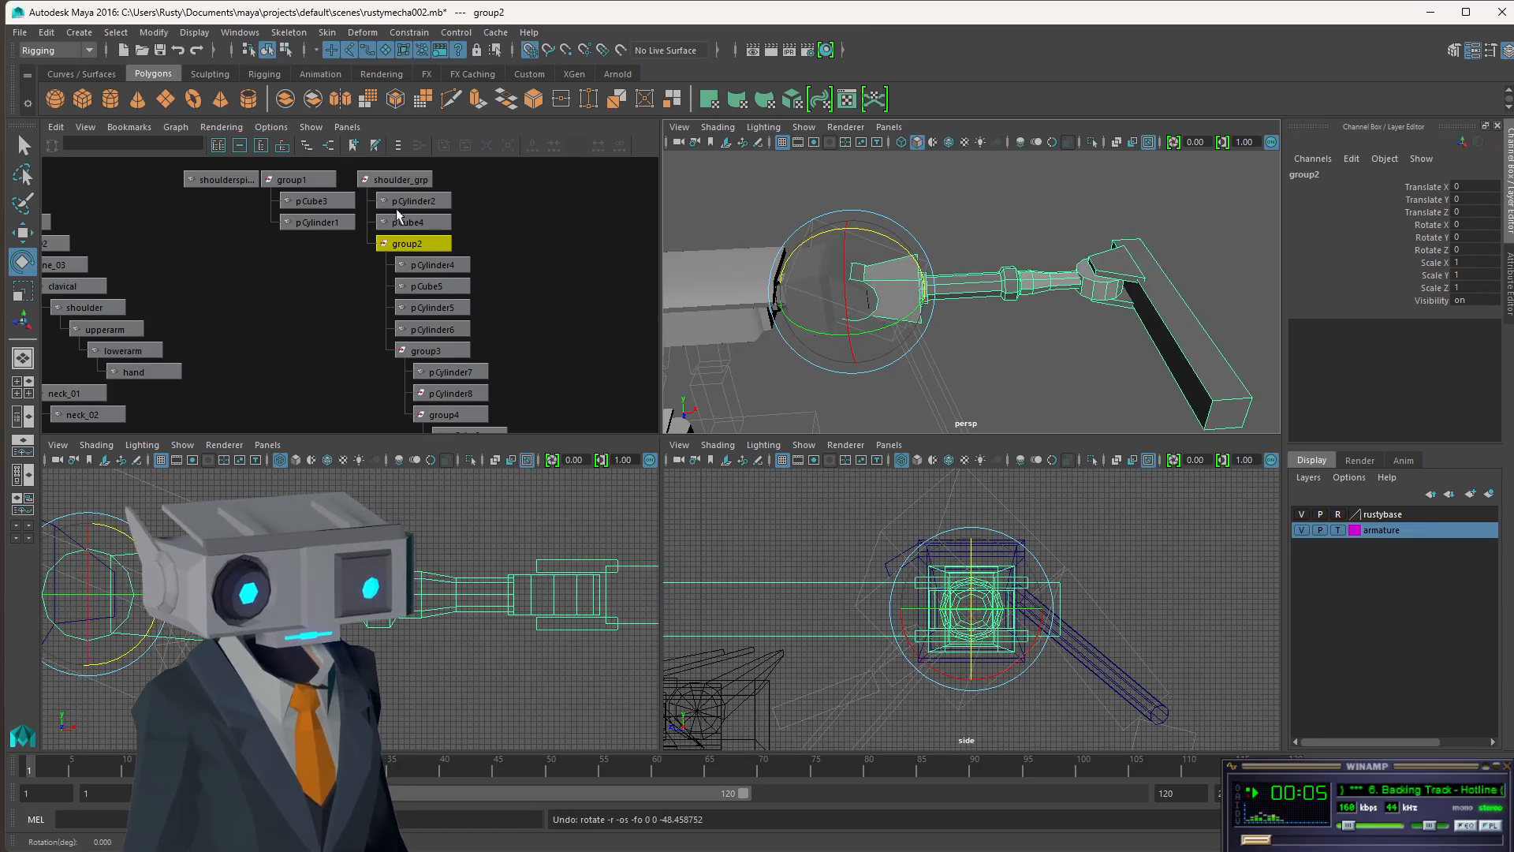
- Test the shoulder by rotating shoulder_grp about -24 degrees around X, and undo the rotation
{"action": "left_click", "coordinate": [398, 179]}
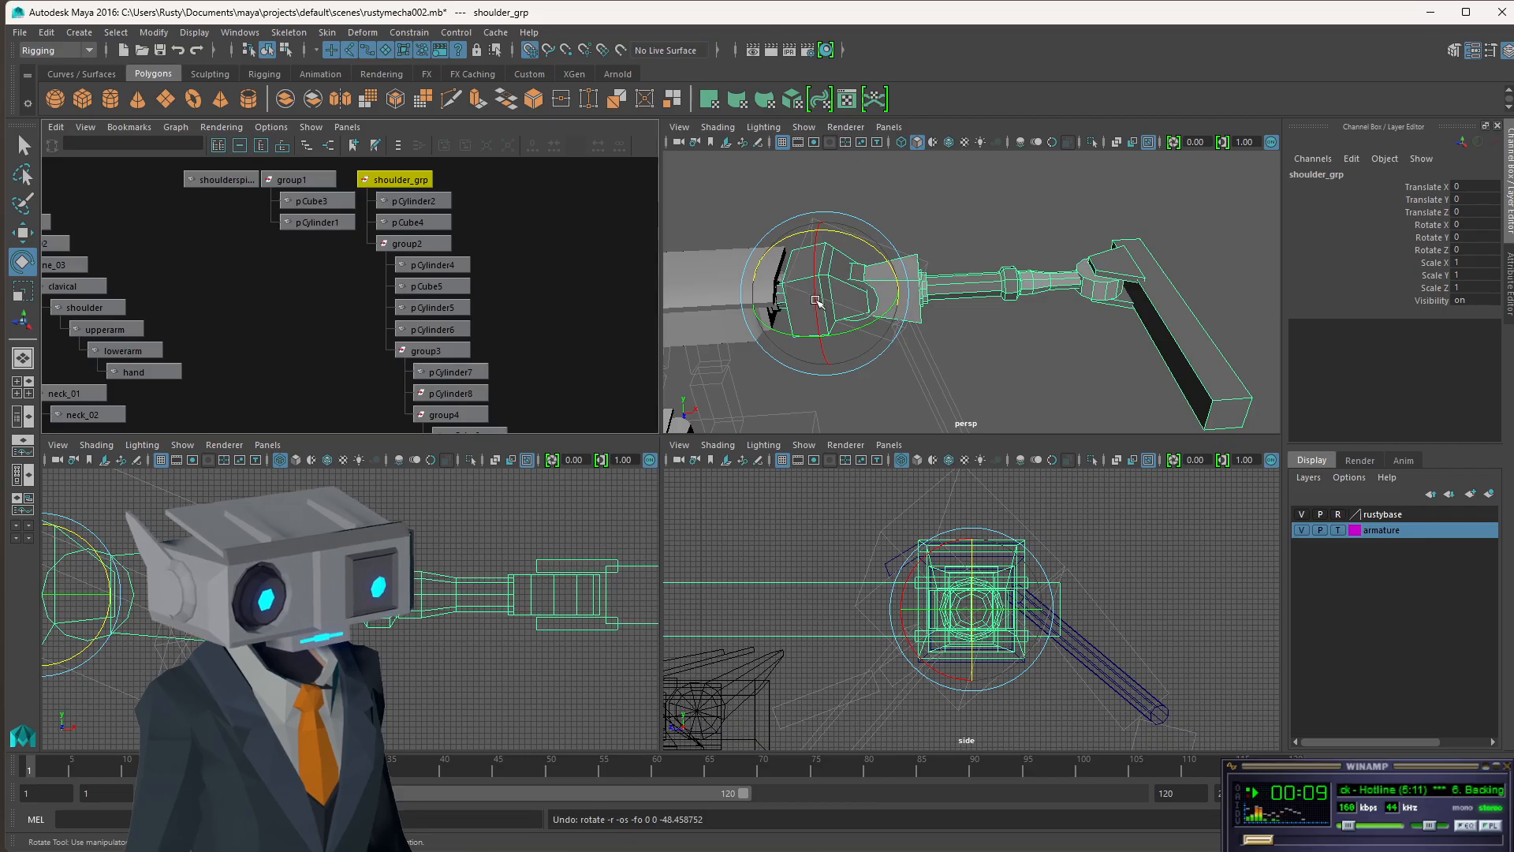
{"action": "mouse_move", "coordinate": [818, 300]}
{"action": "left_mouse_down"}
{"action": "mouse_move", "coordinate": [817, 272]}
{"action": "mouse_move", "coordinate": [818, 316]}
{"action": "mouse_move", "coordinate": [818, 281]}
{"action": "left_mouse_up"}
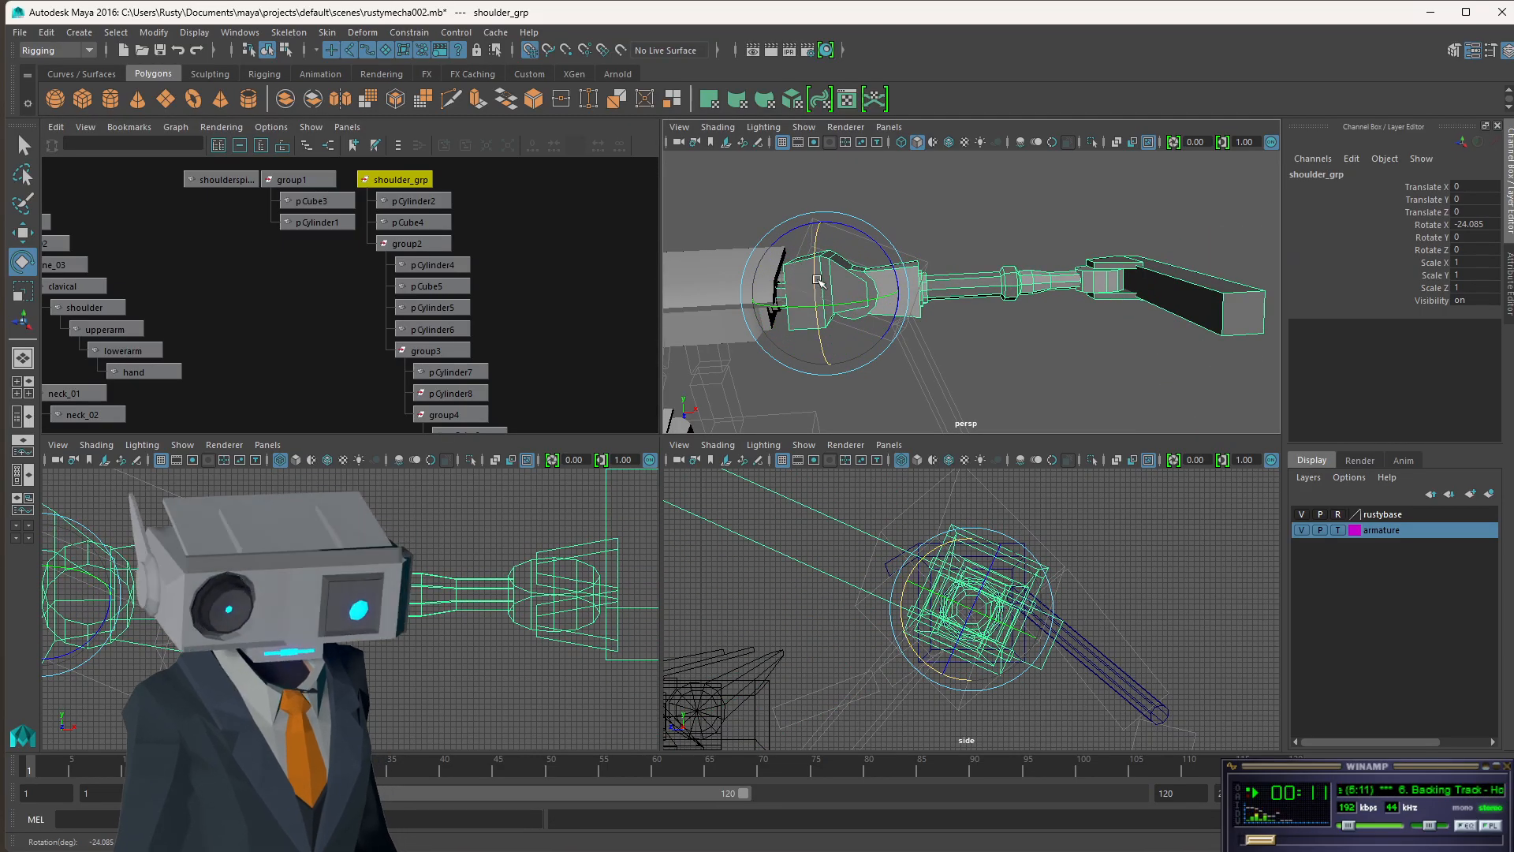
{"action": "key", "text": "ctrl+z"}
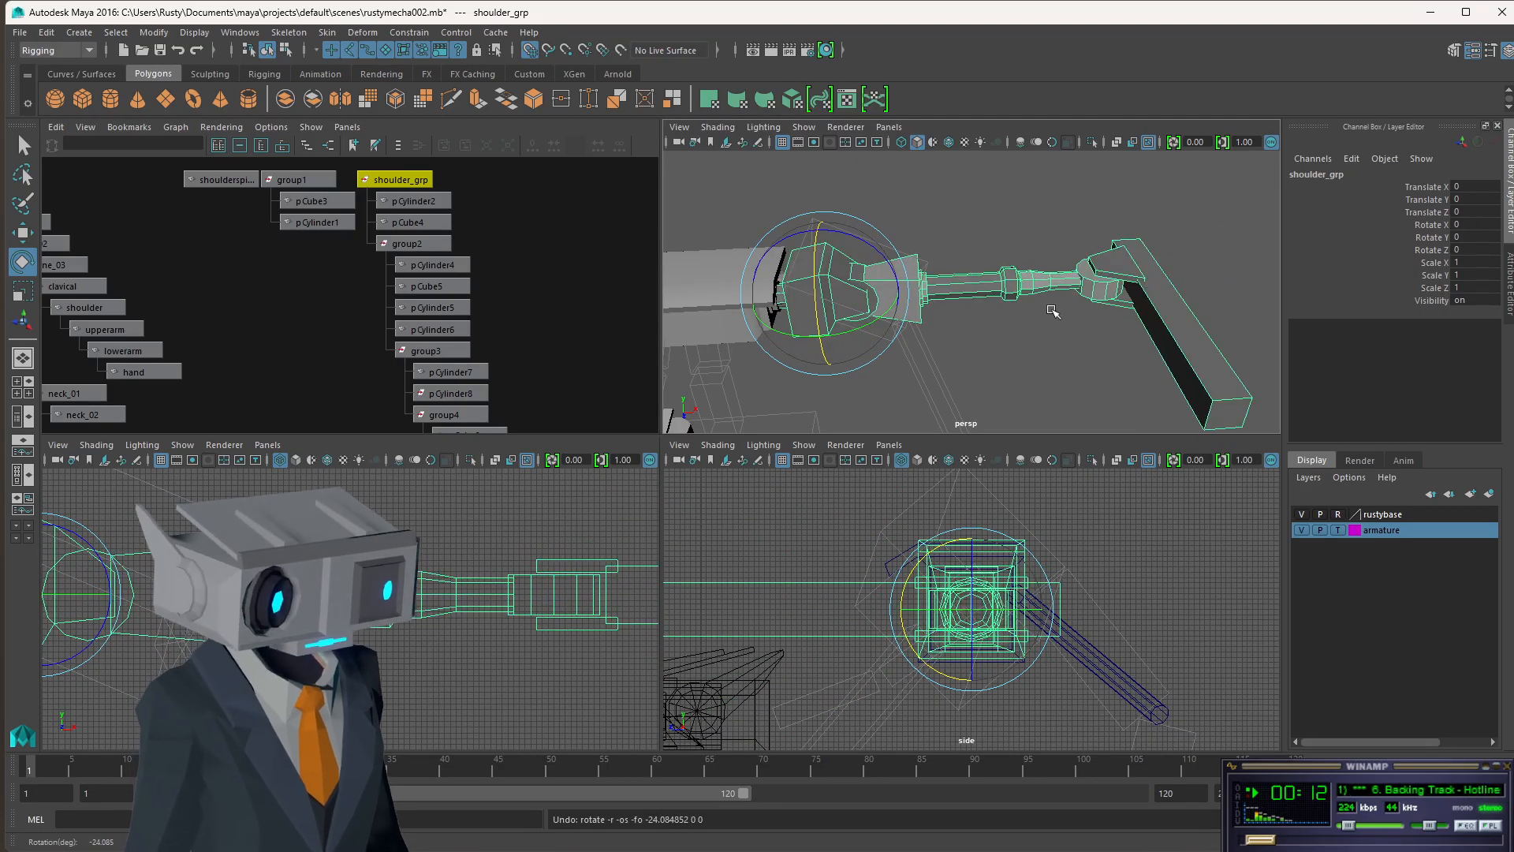
- Save the scene rustymecha002.mb with the arm's finished joint groups
{"action": "left_click", "coordinate": [160, 50]}
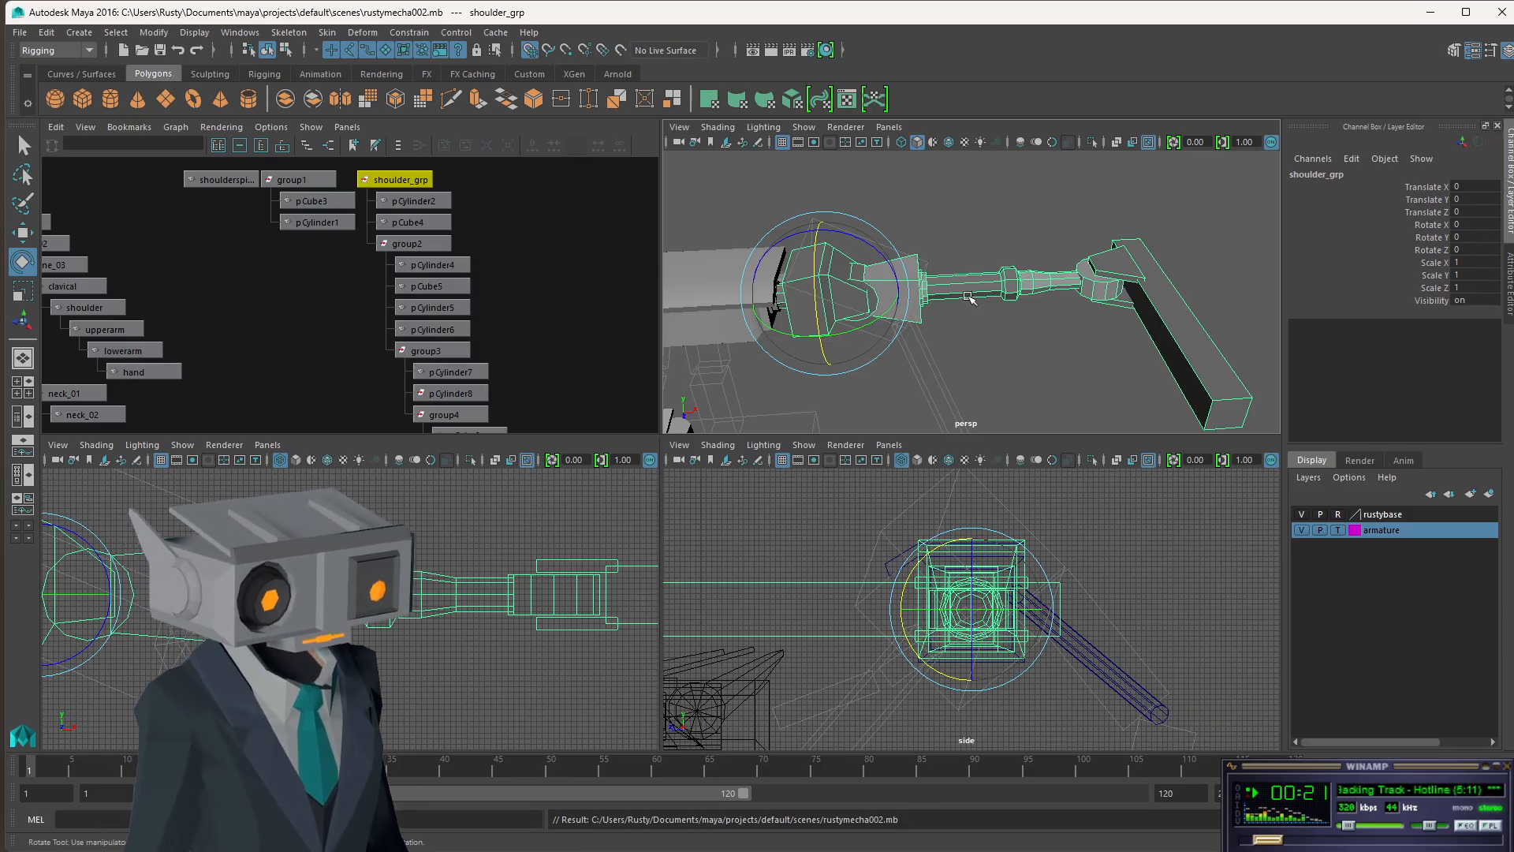
{"action": "key", "text": "space"}
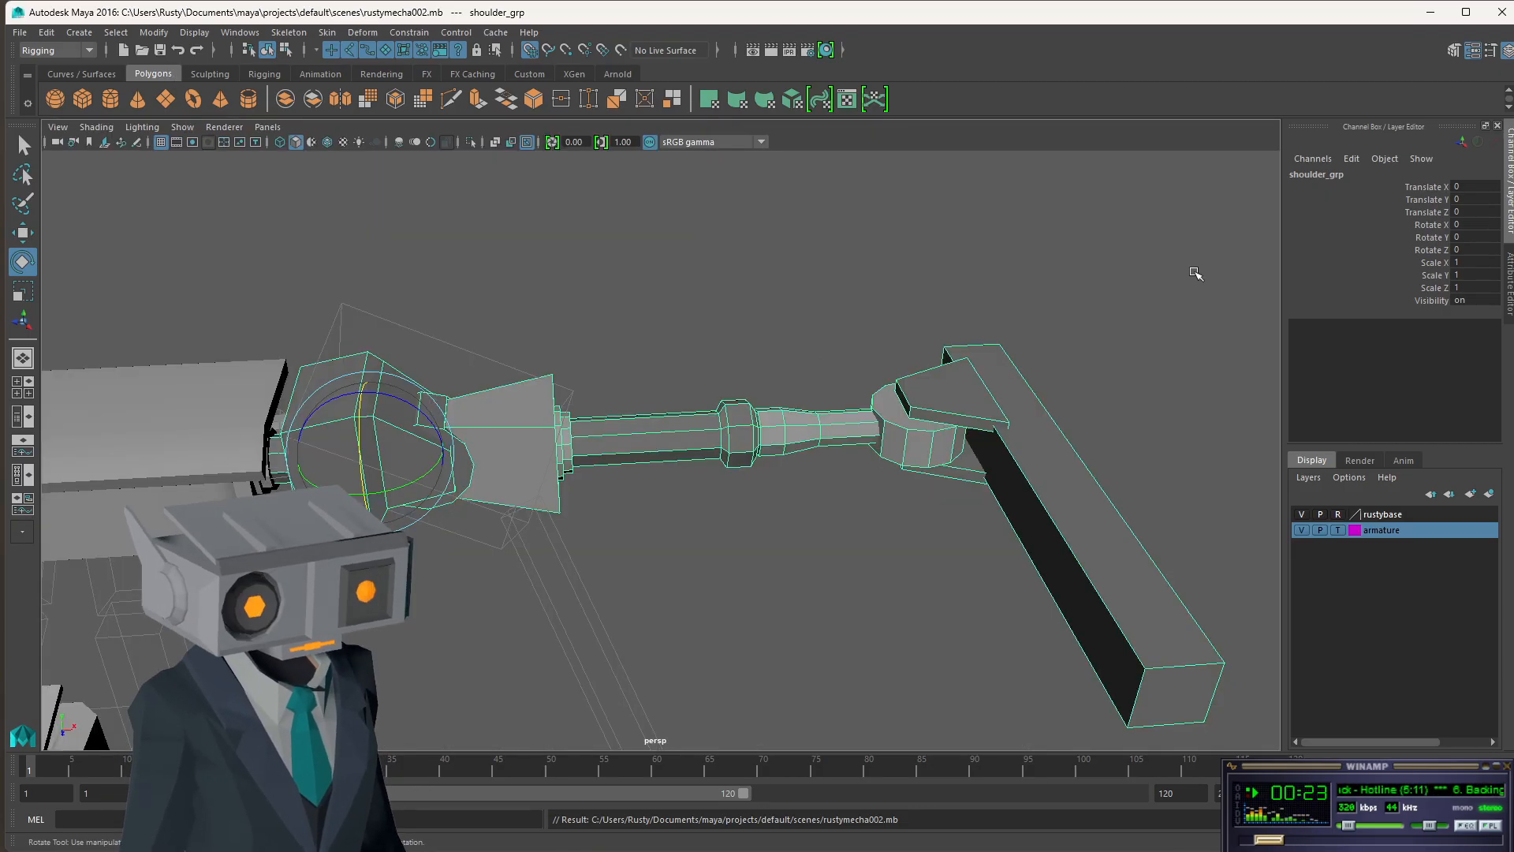
{"action": "left_click_drag", "start_coordinate": [832, 321], "coordinate": [633, 478], "text": "alt"}
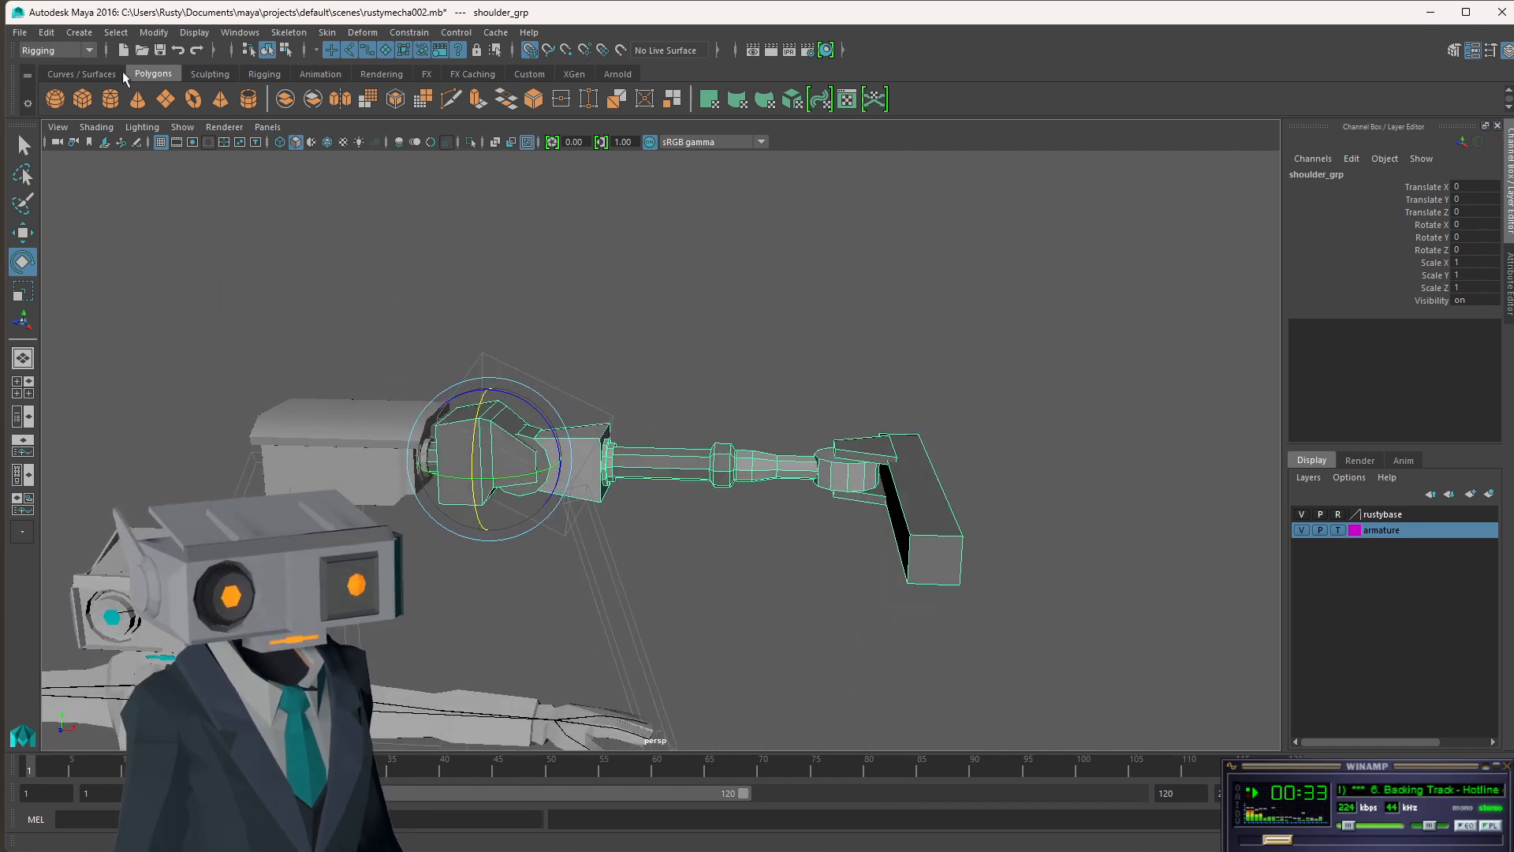
{"action": "left_click", "coordinate": [161, 51]}
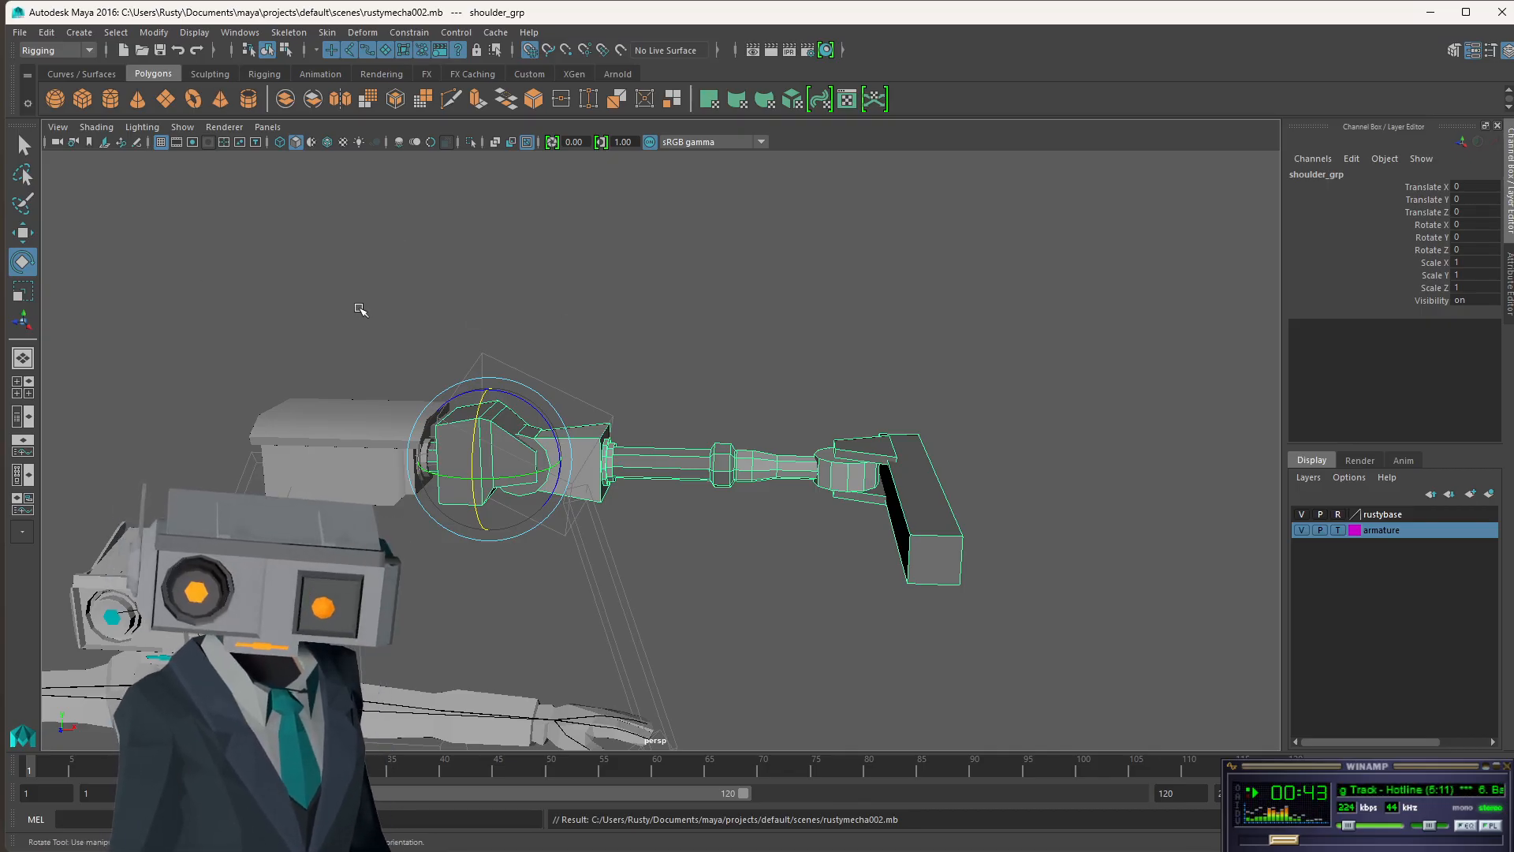
{"action": "key", "text": "space"}
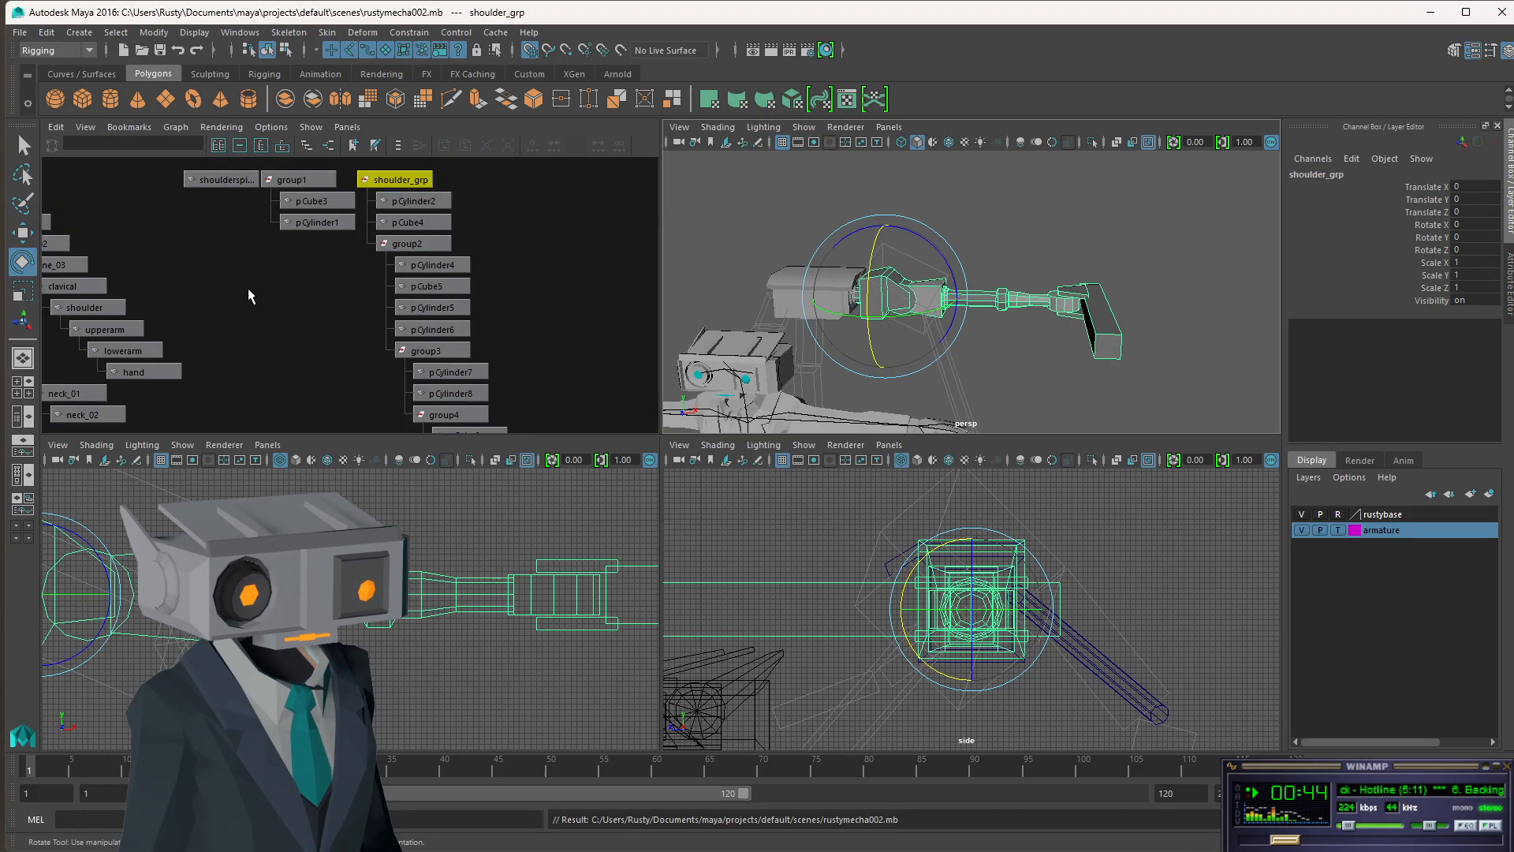
- Pose the arm by rotating group2 about -48 degrees around Z and group3 about 21 degrees around X
{"action": "left_click", "coordinate": [404, 245]}
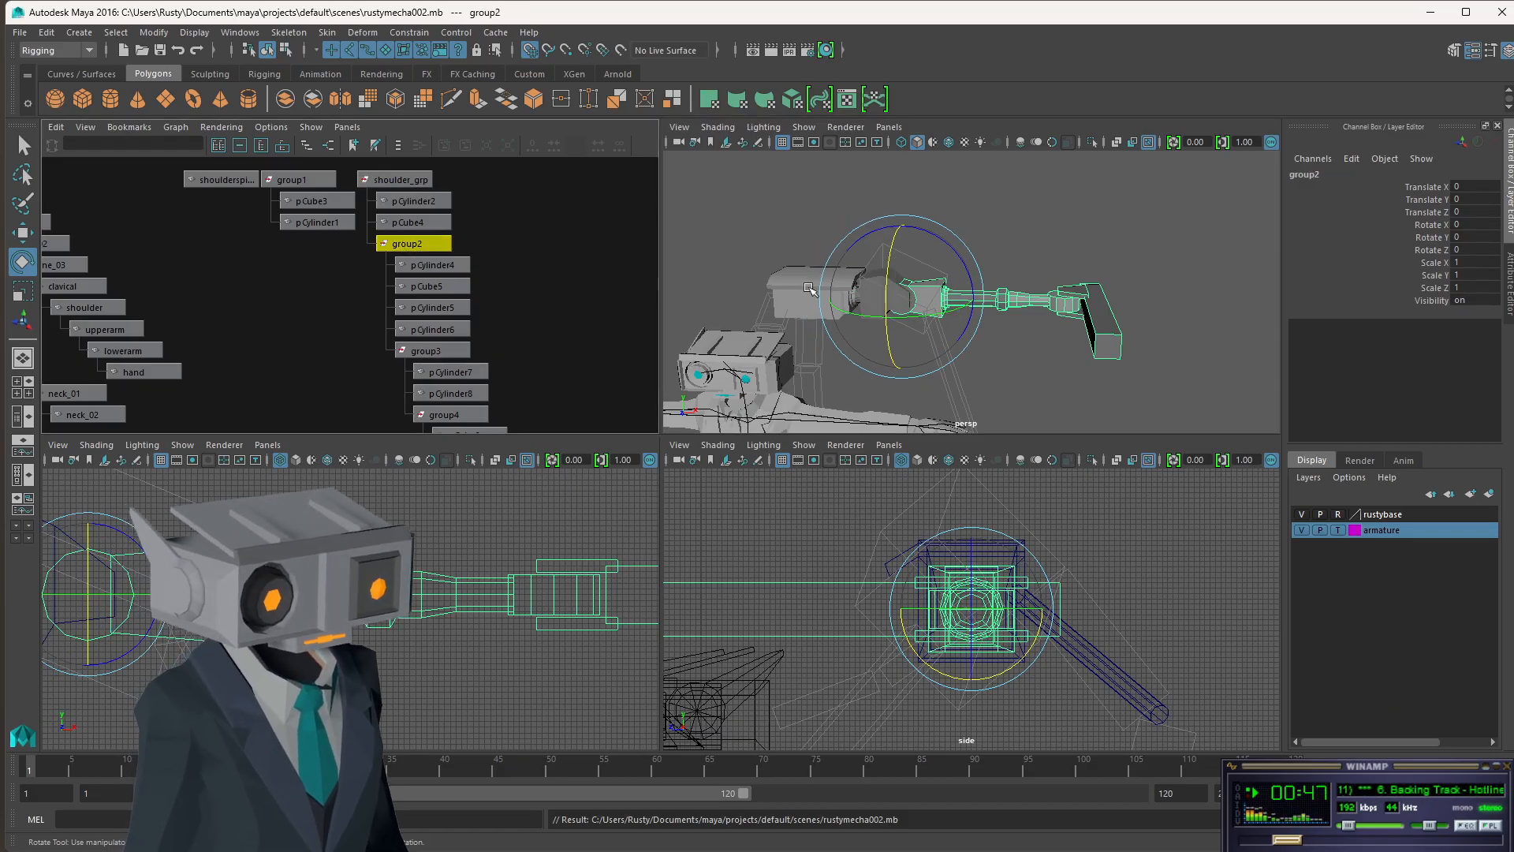
{"action": "left_click_drag", "start_coordinate": [947, 244], "coordinate": [976, 293]}
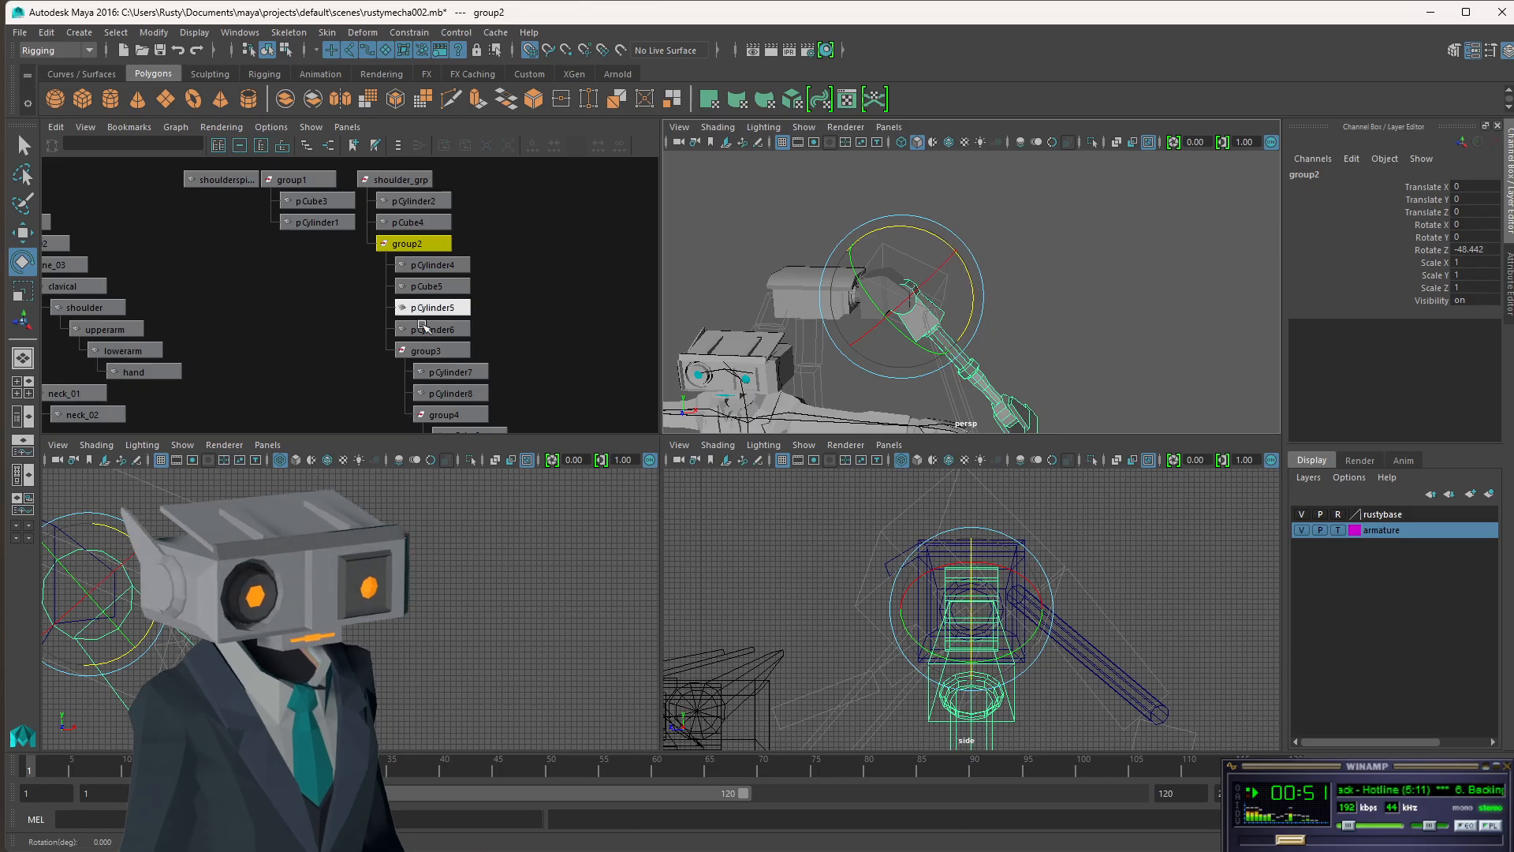
{"action": "left_click", "coordinate": [431, 352]}
{"action": "left_click_drag", "start_coordinate": [1049, 371], "coordinate": [1006, 256], "text": "alt"}
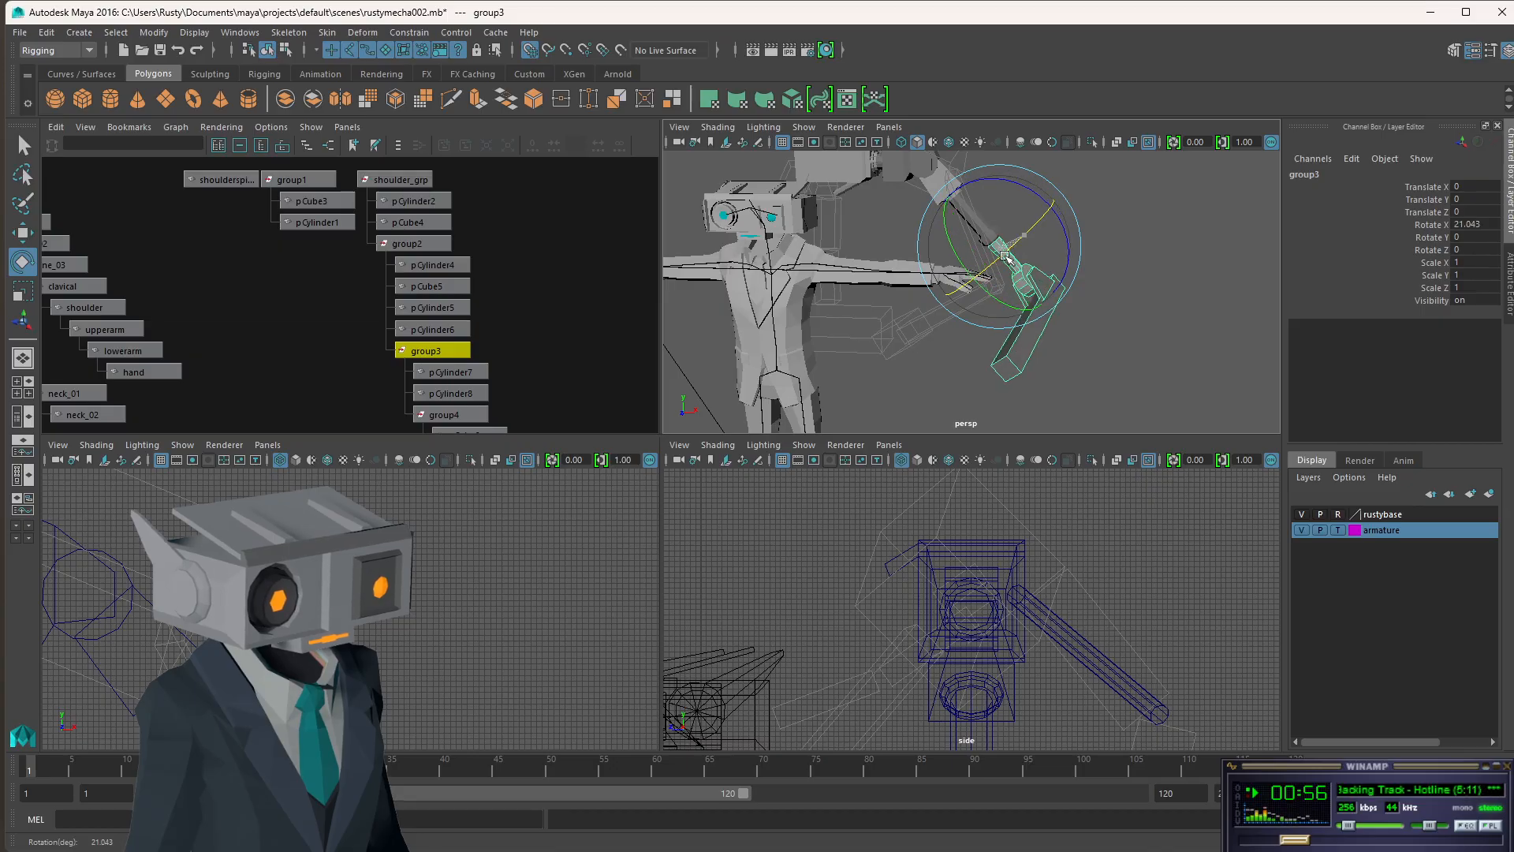
- Rotate group4 about -38 degrees around Y to swing the end piece at the wrist
{"action": "left_click", "coordinate": [462, 414]}
{"action": "left_click_drag", "start_coordinate": [990, 301], "coordinate": [978, 241]}
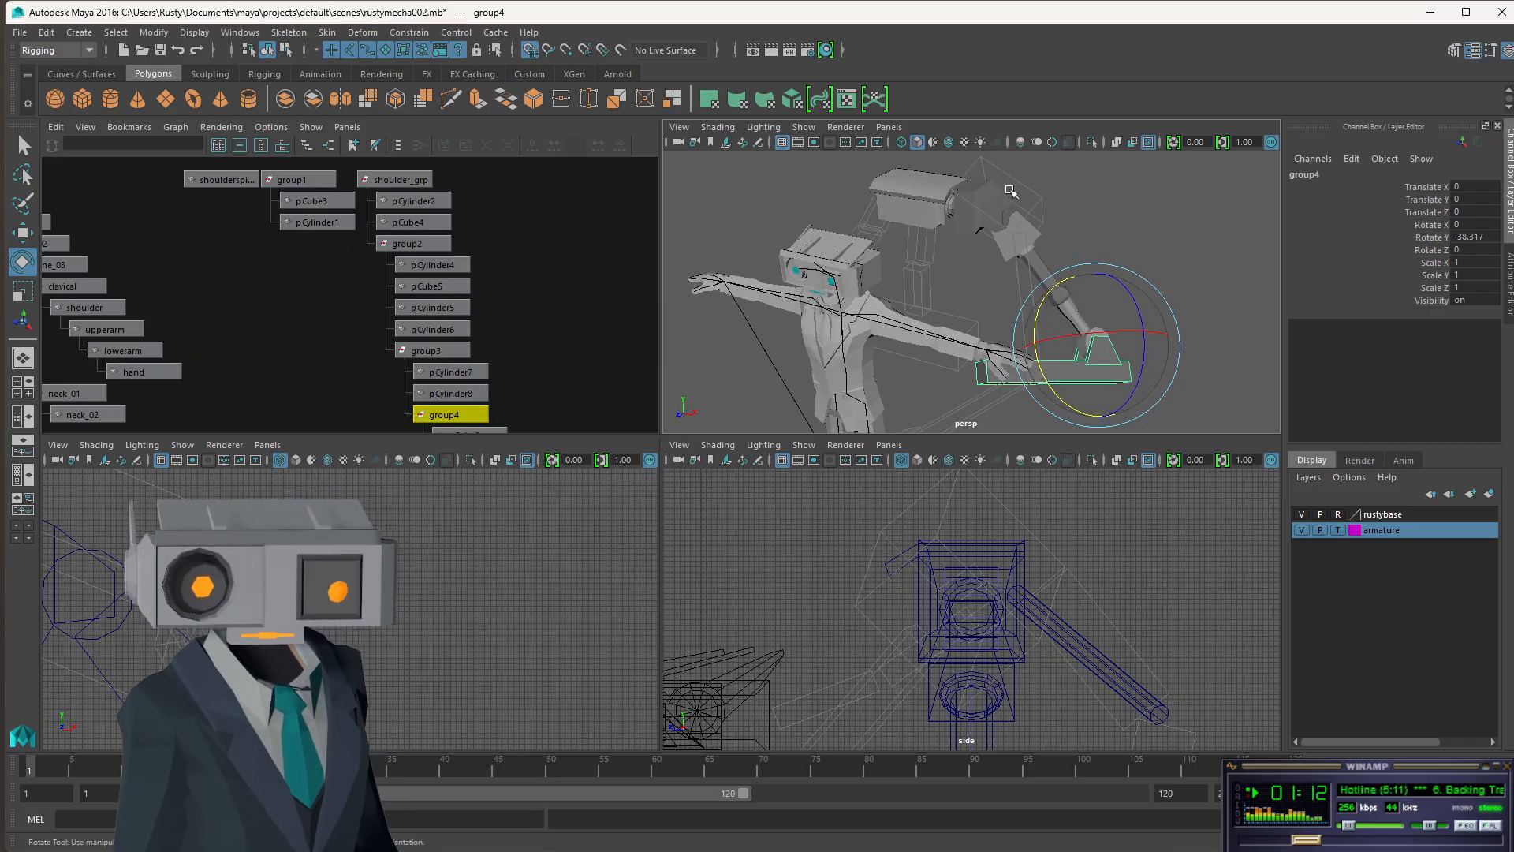
{"action": "left_click", "coordinate": [984, 208]}
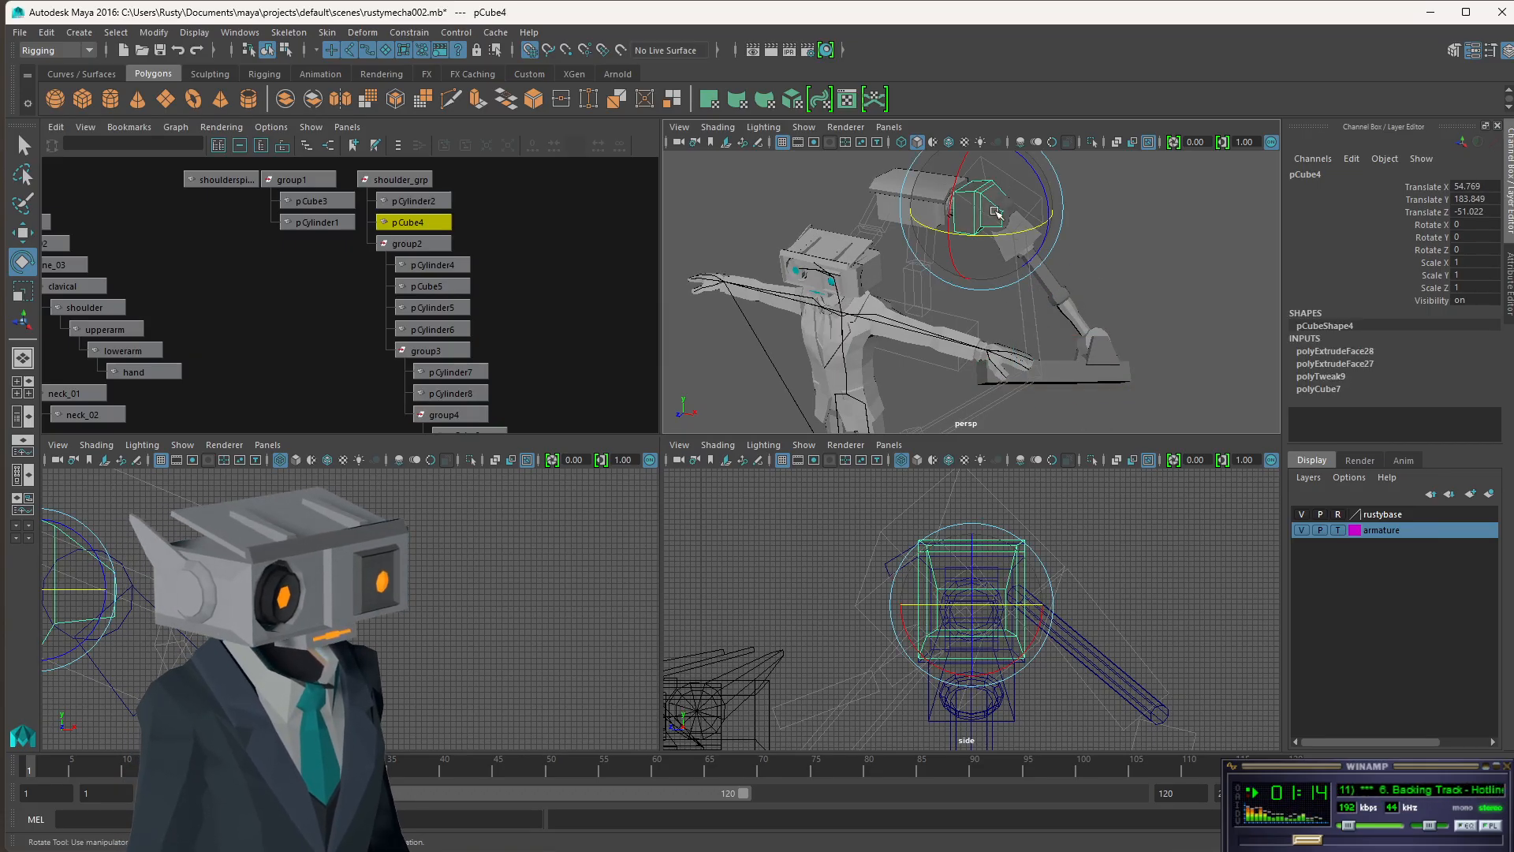
{"action": "left_click_drag", "start_coordinate": [1012, 235], "coordinate": [949, 247]}
{"action": "key", "text": "ctrl+z"}
- Rotate shoulder_grp about -36 degrees around Y to turn the whole arm, and deselect it
{"action": "left_click", "coordinate": [402, 180]}
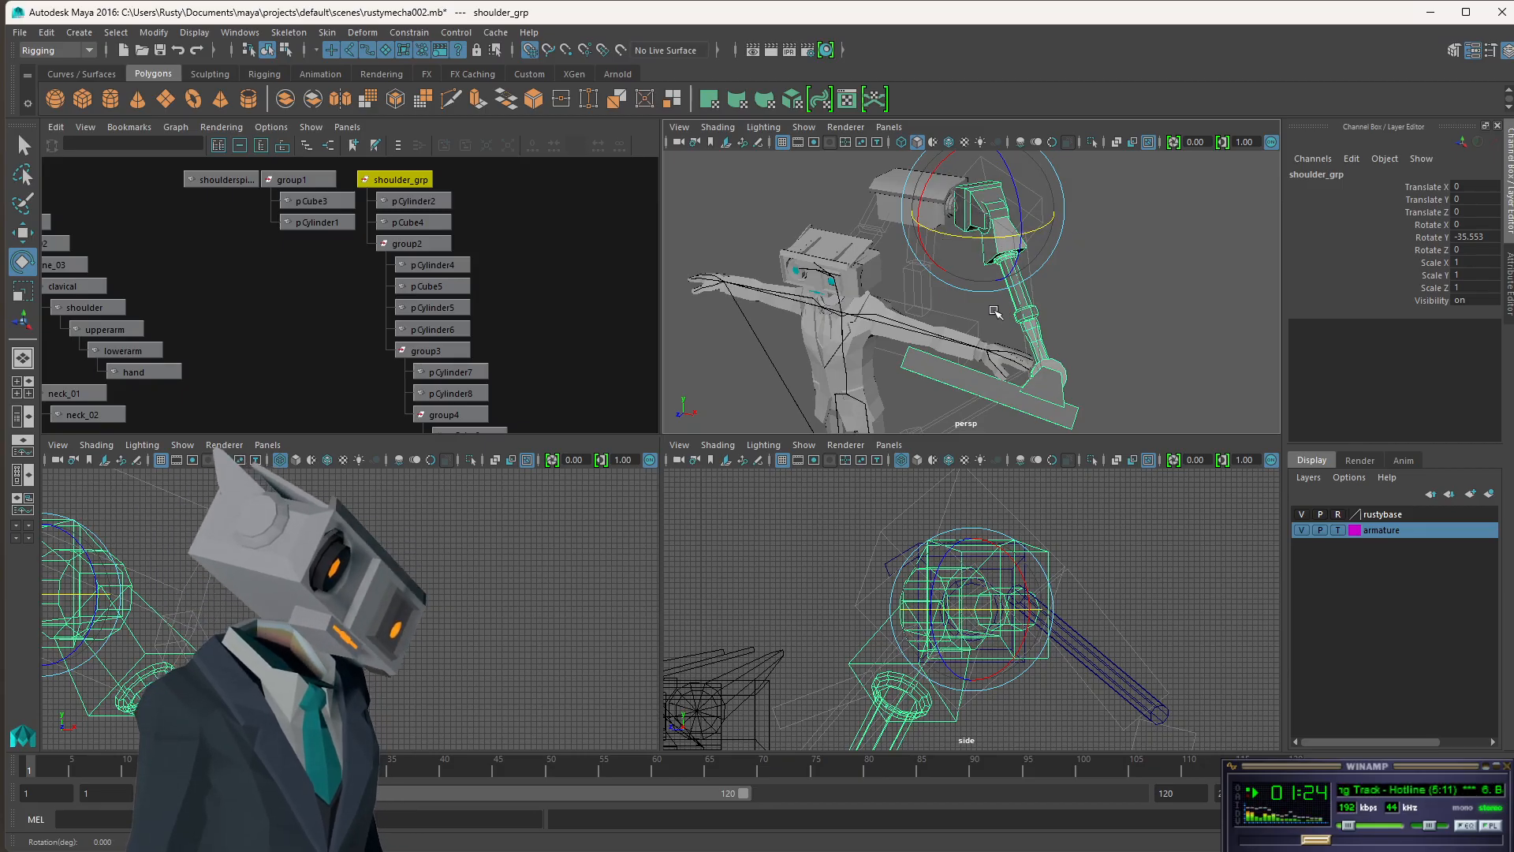
{"action": "left_click_drag", "start_coordinate": [979, 388], "coordinate": [1101, 297], "text": "alt"}
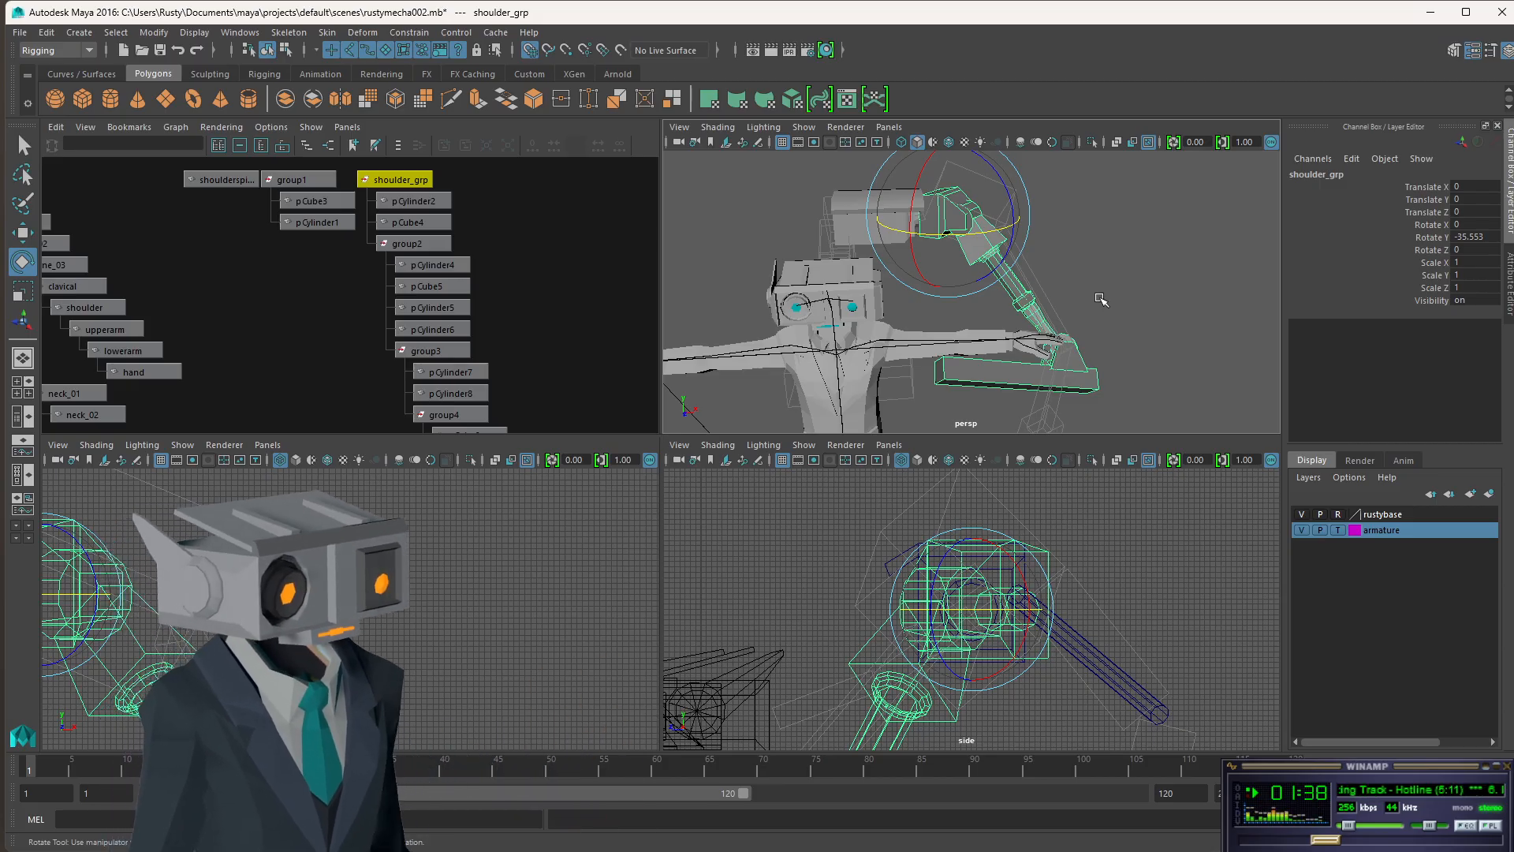
{"action": "left_click", "coordinate": [1208, 318]}
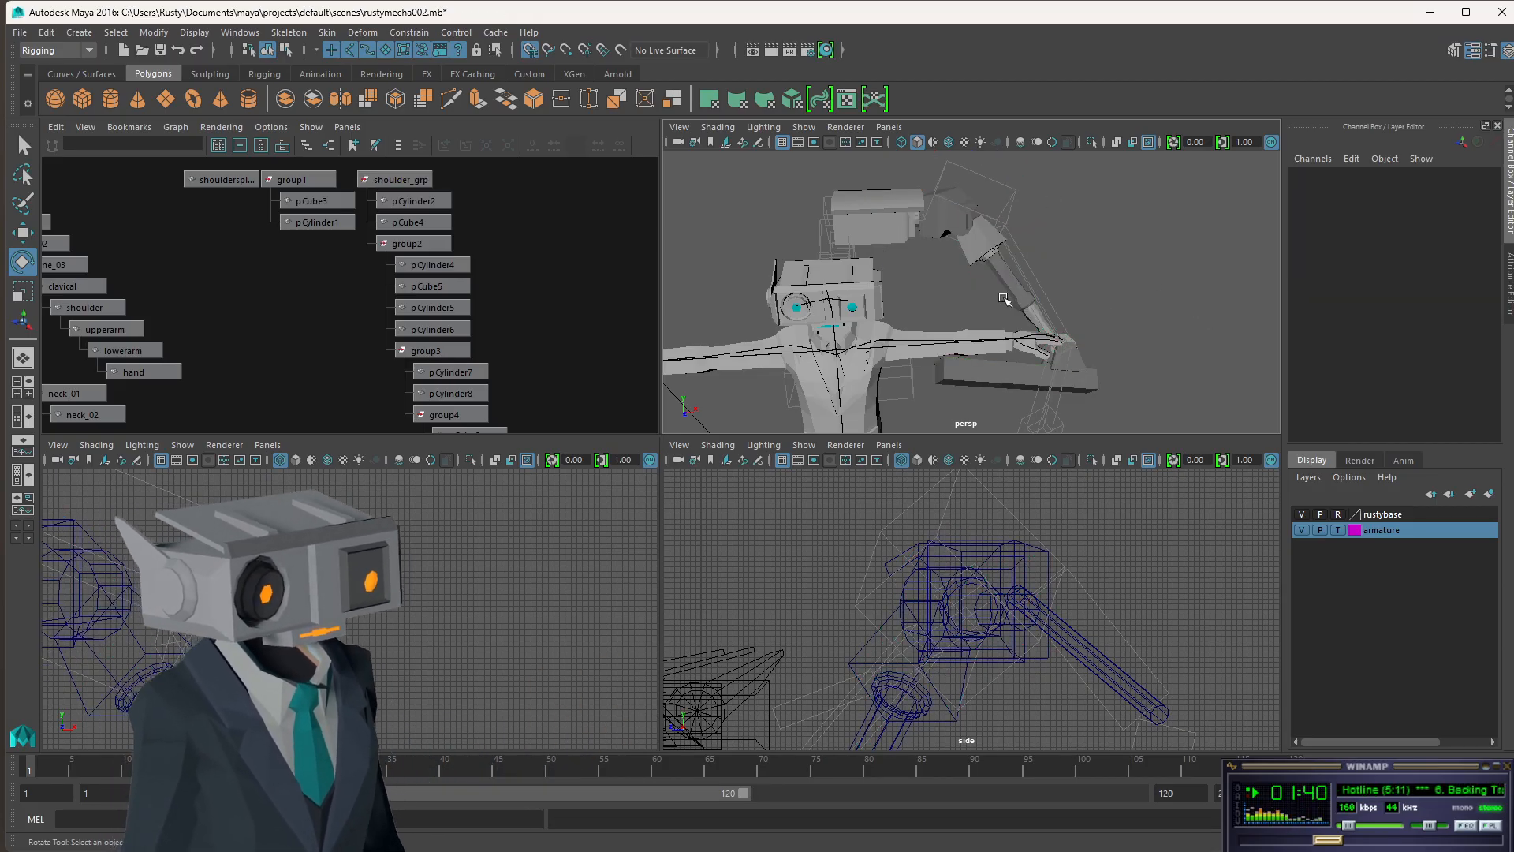
{"action": "key", "text": "space"}
{"action": "left_click_drag", "start_coordinate": [646, 533], "coordinate": [698, 492], "text": "alt"}
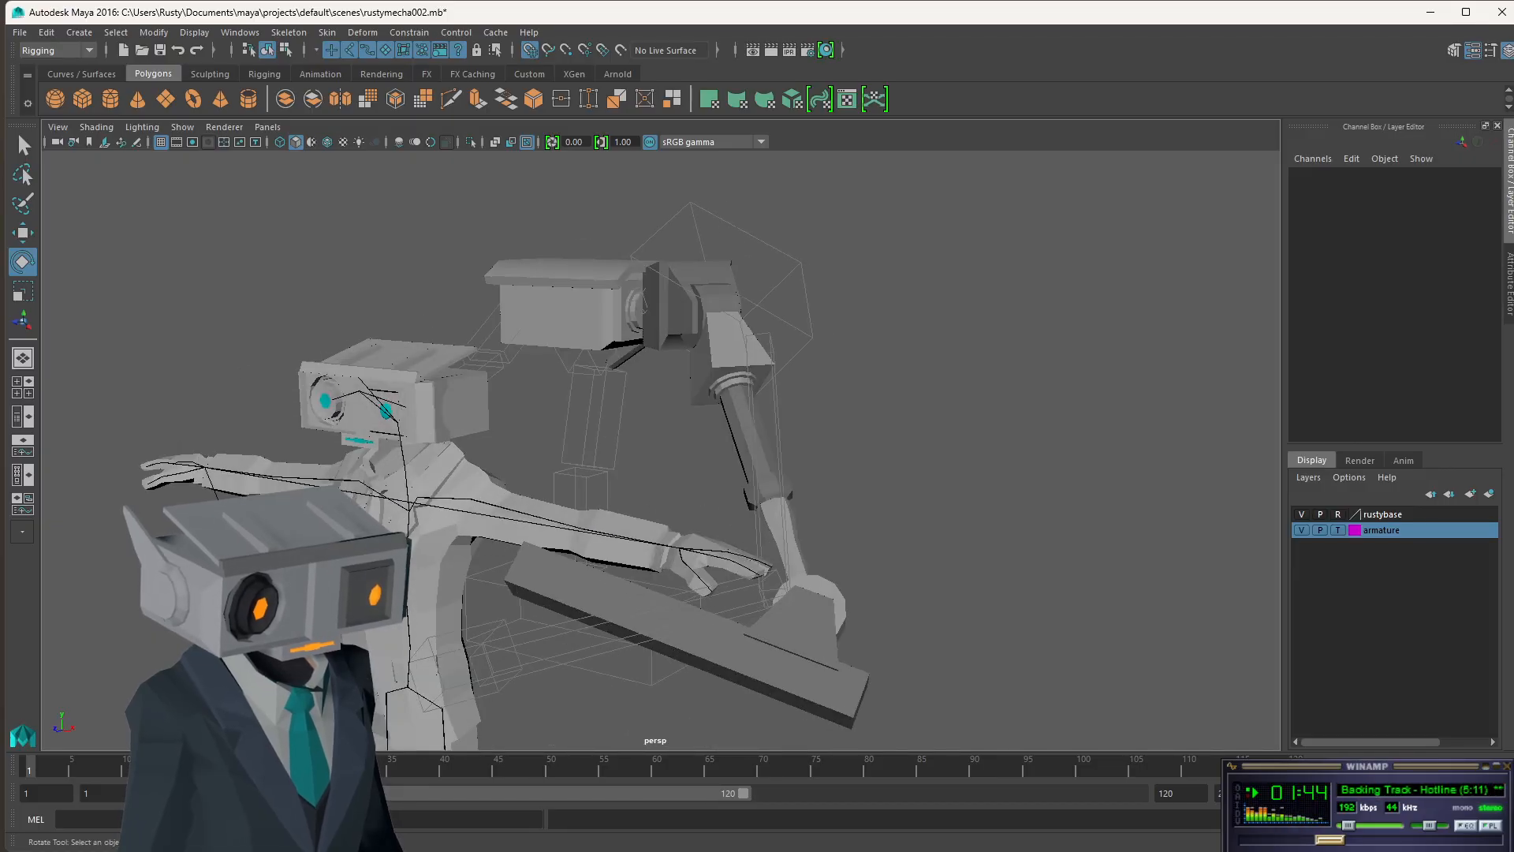
{"action": "key", "text": "space"}
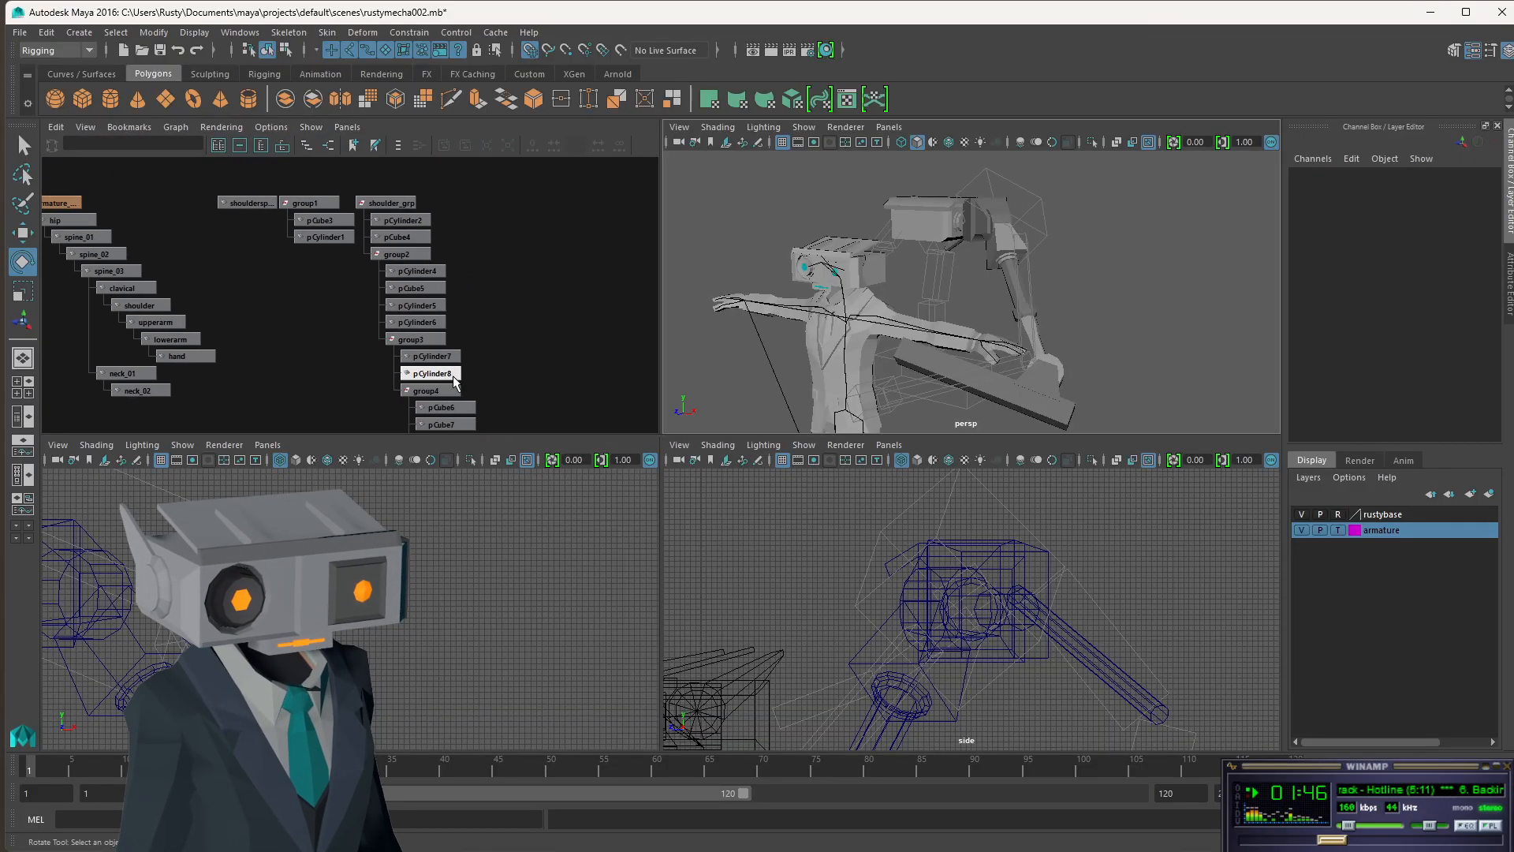
- Rotate group4 to about -7 degrees around Y to swing the end piece at the wrist
{"action": "scroll", "coordinate": [454, 376], "scroll_direction": "down", "scroll_amount": 1}
{"action": "middle_click_drag", "start_coordinate": [470, 377], "coordinate": [479, 284], "text": "alt"}
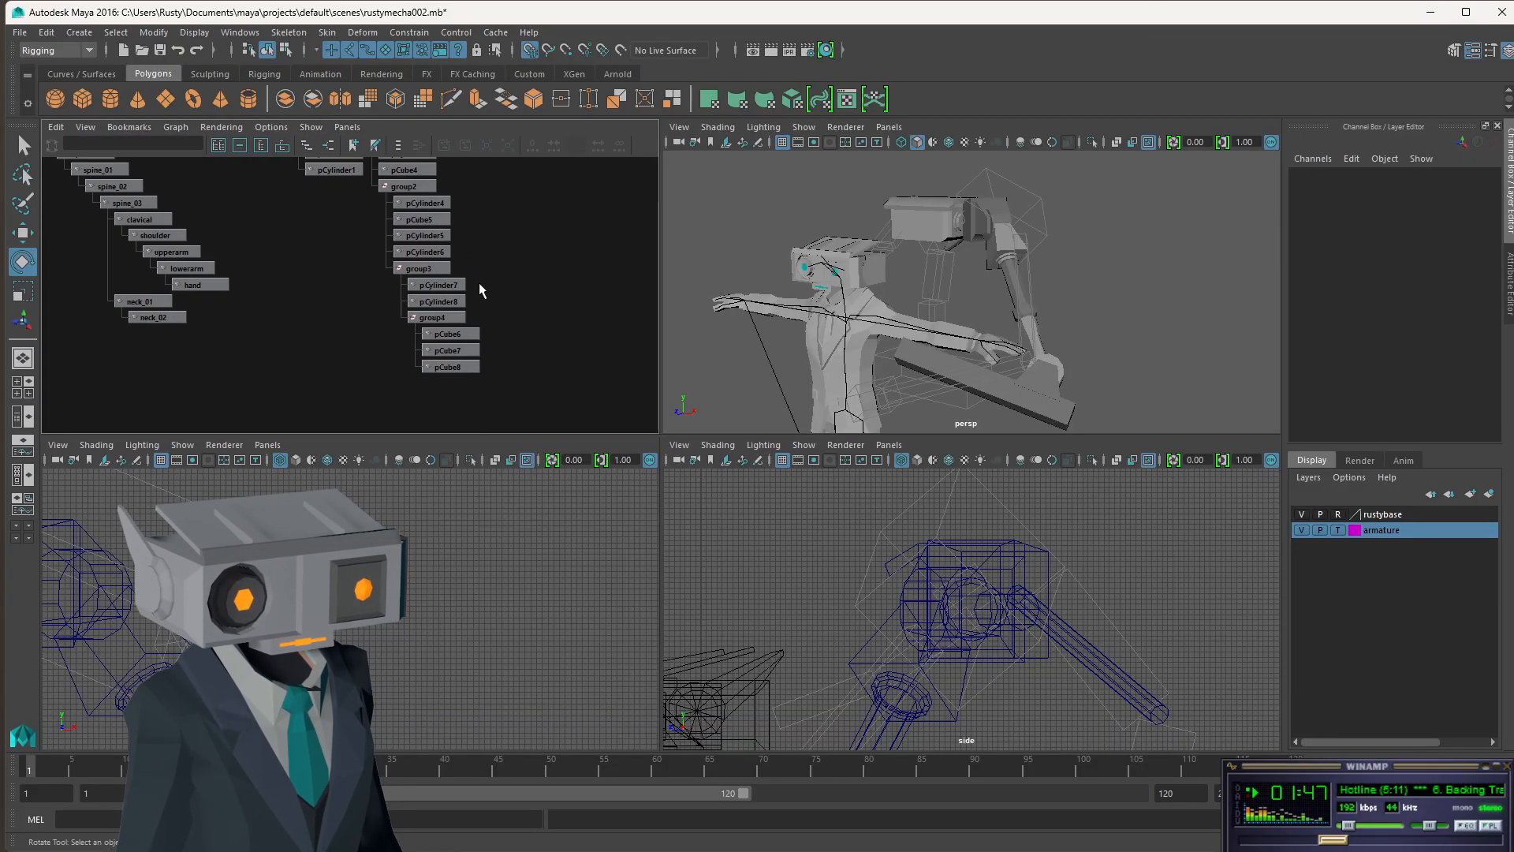
{"action": "left_click", "coordinate": [435, 318]}
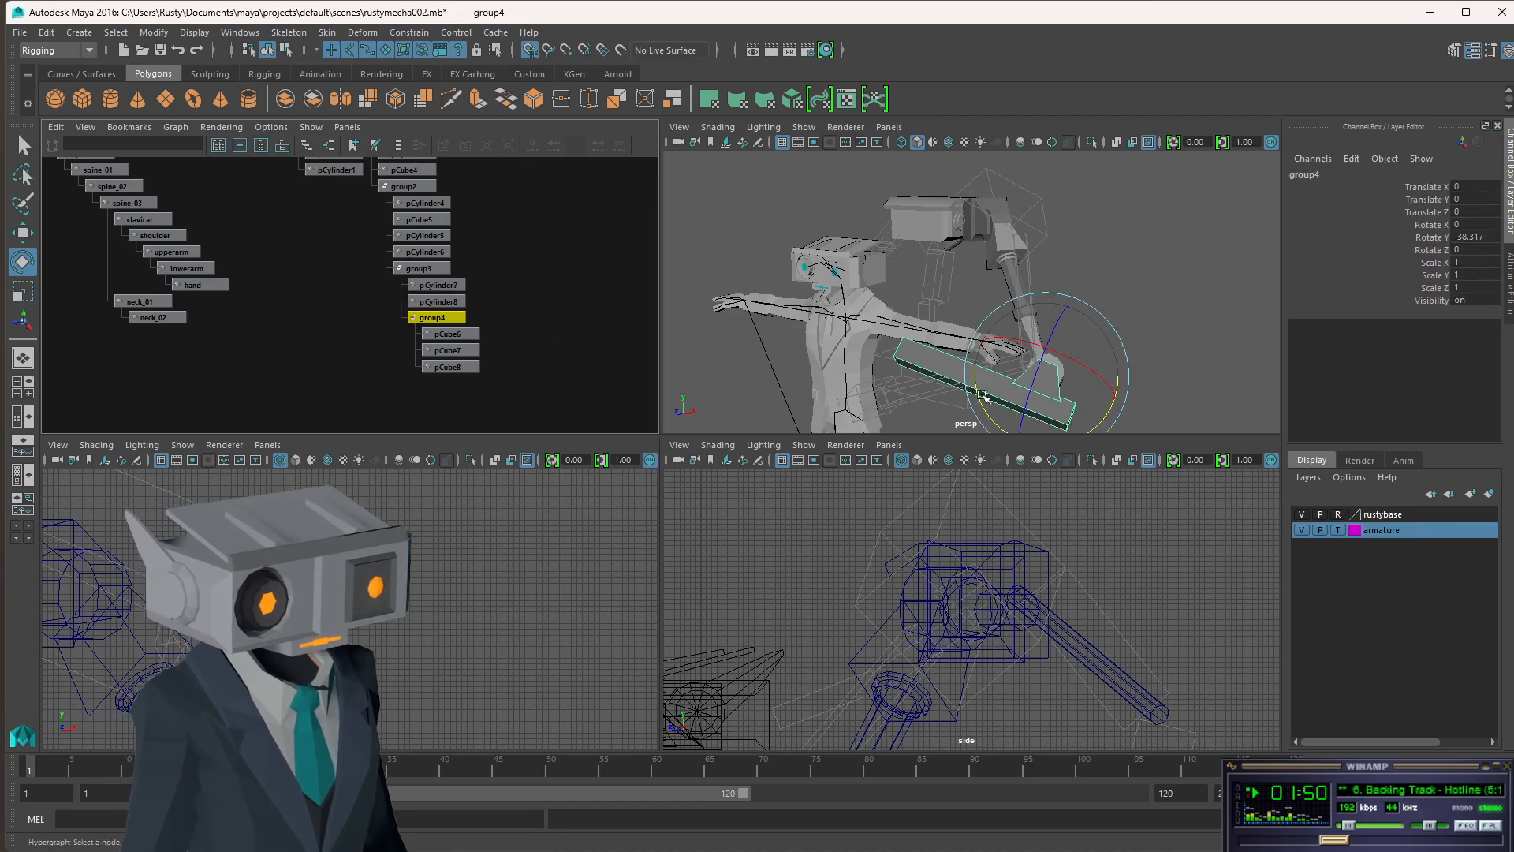
{"action": "left_click_drag", "start_coordinate": [978, 397], "coordinate": [988, 417]}
{"action": "key", "text": "space"}
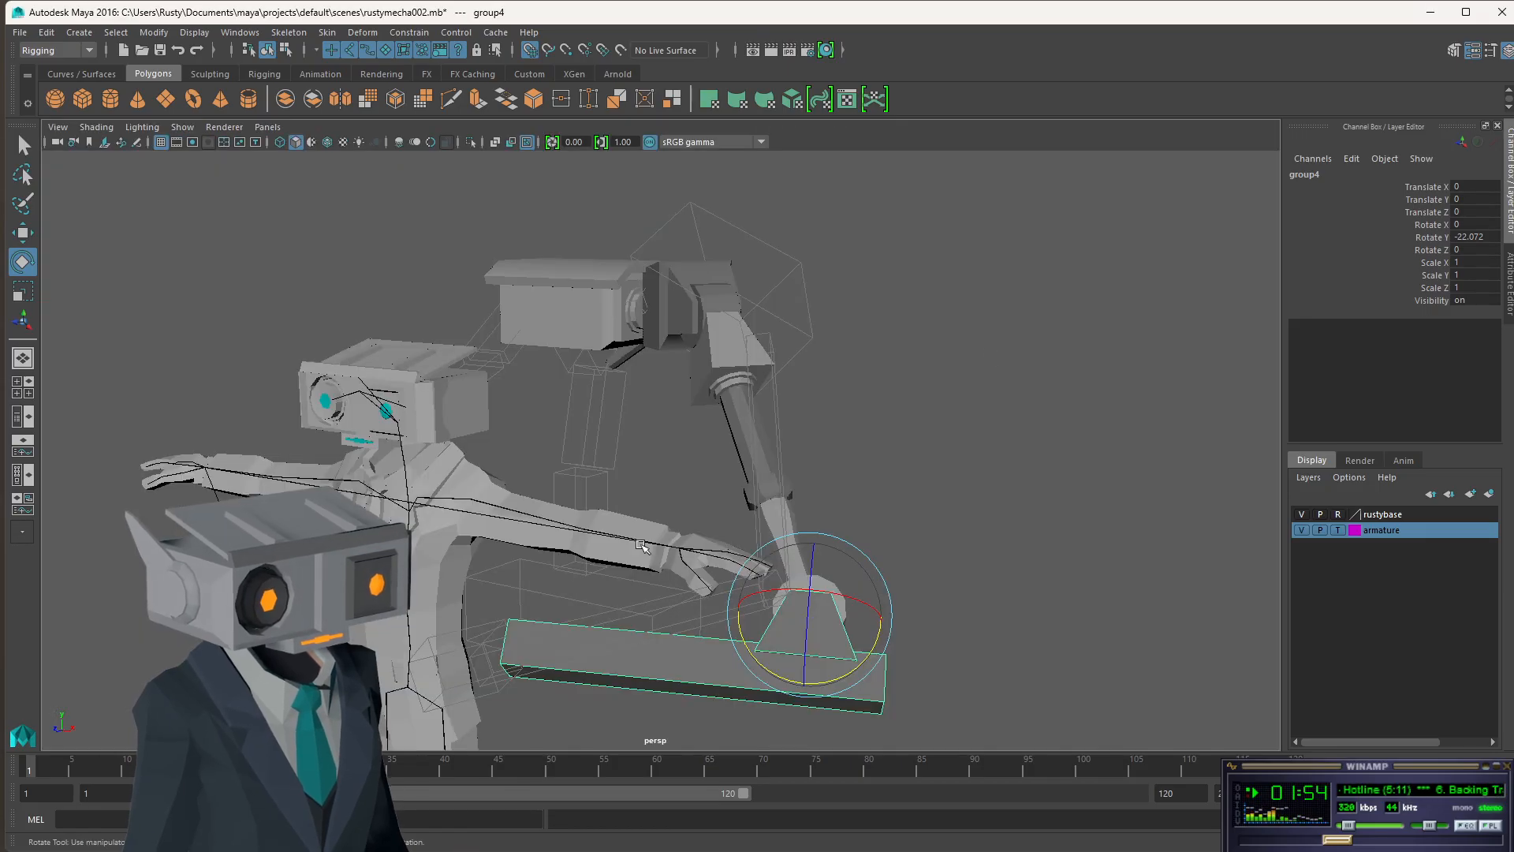
{"action": "left_click_drag", "start_coordinate": [640, 544], "coordinate": [630, 496], "text": "alt"}
{"action": "left_click_drag", "start_coordinate": [907, 556], "coordinate": [956, 557], "text": "alt"}
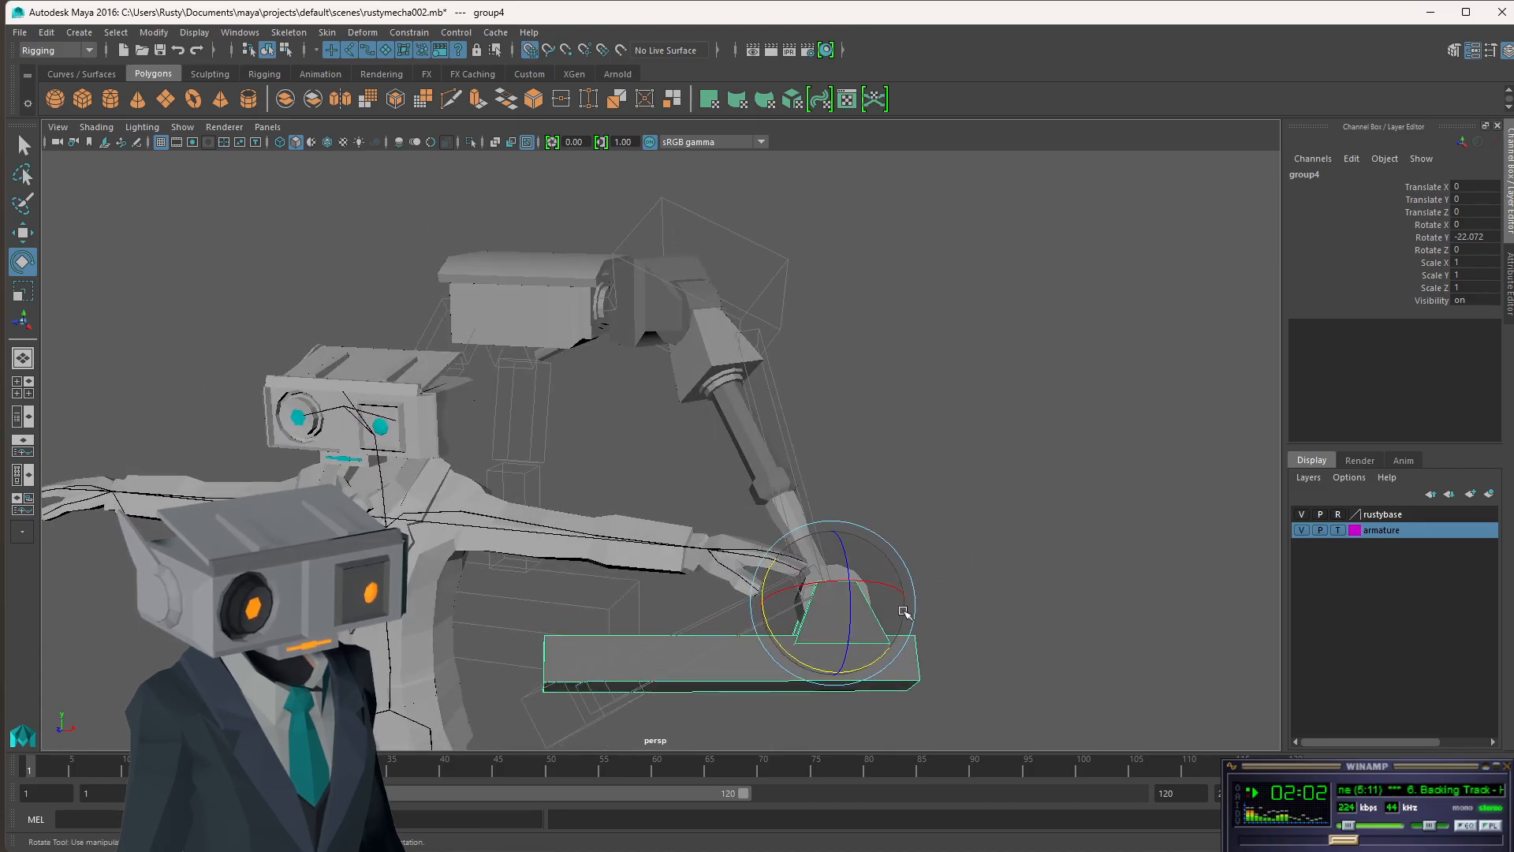
{"action": "left_click_drag", "start_coordinate": [798, 654], "coordinate": [963, 565]}
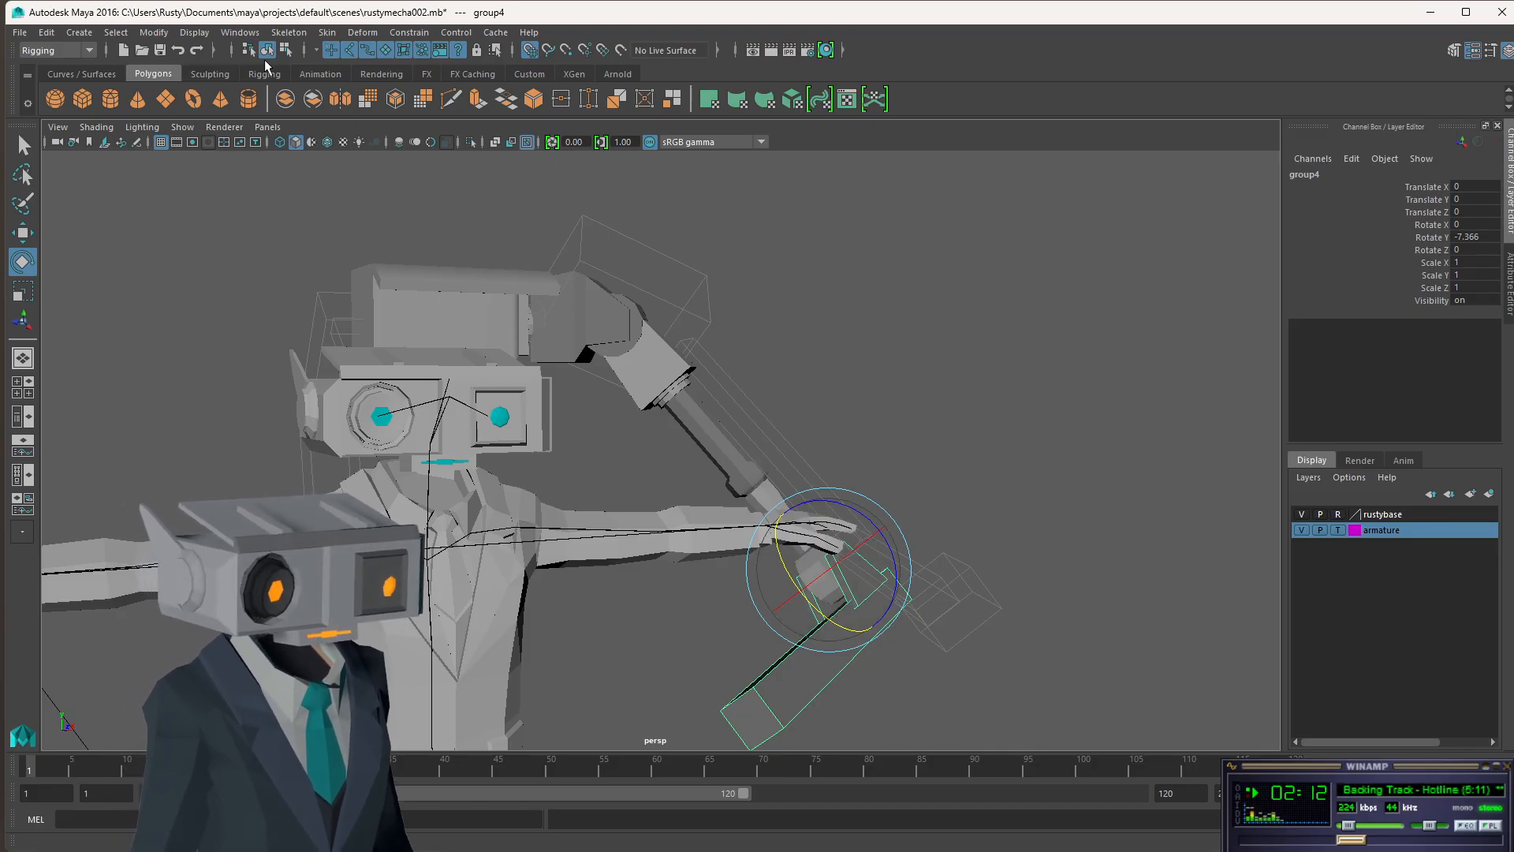
- Rotate group3 to about 9 degrees around X, and undo the extra rotation around Y
{"action": "key", "text": "space"}
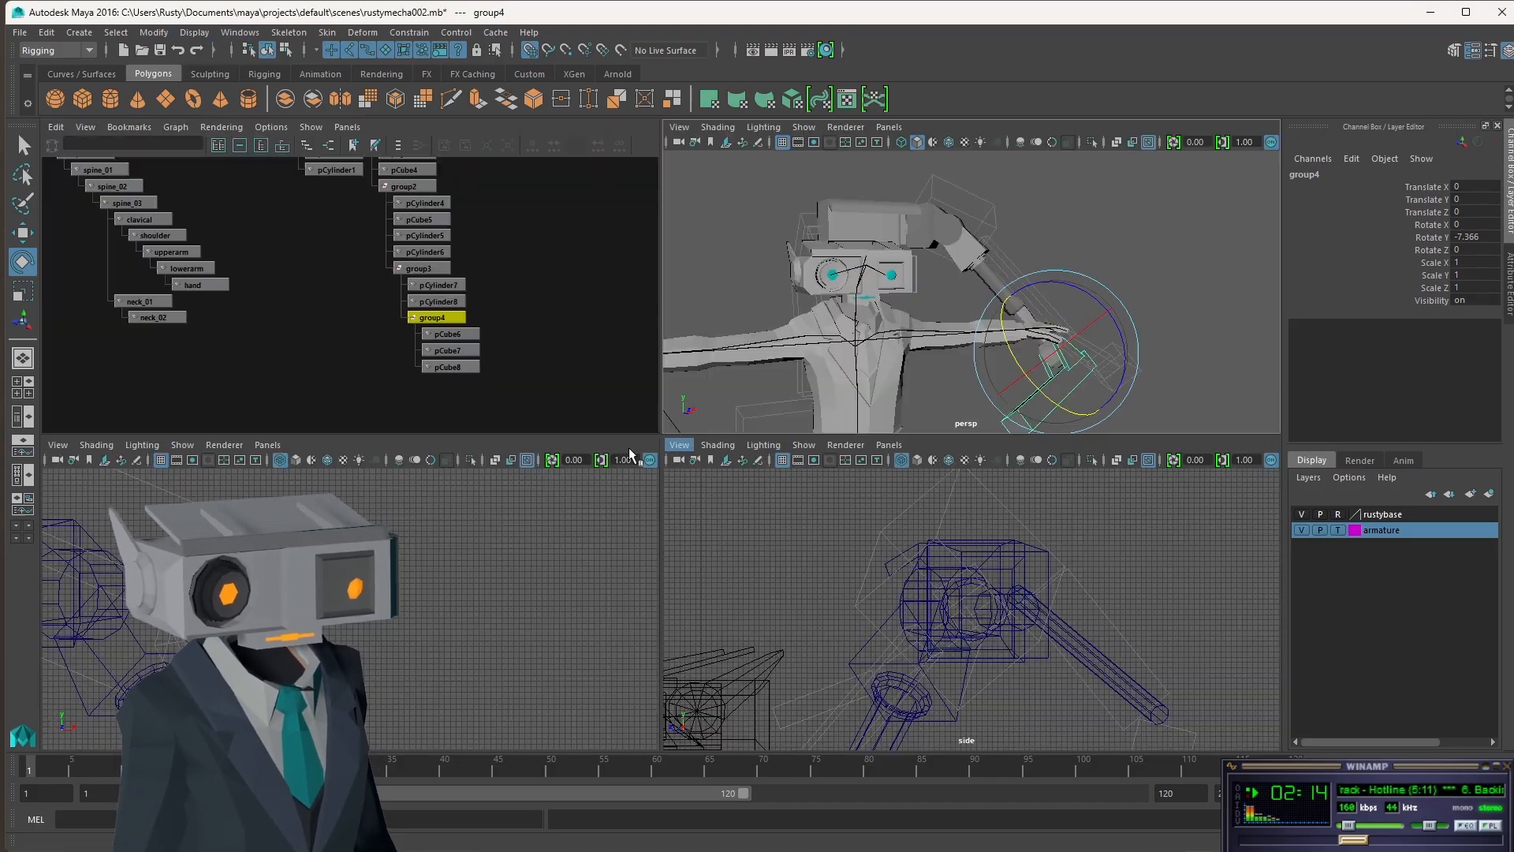
{"action": "left_click", "coordinate": [424, 268]}
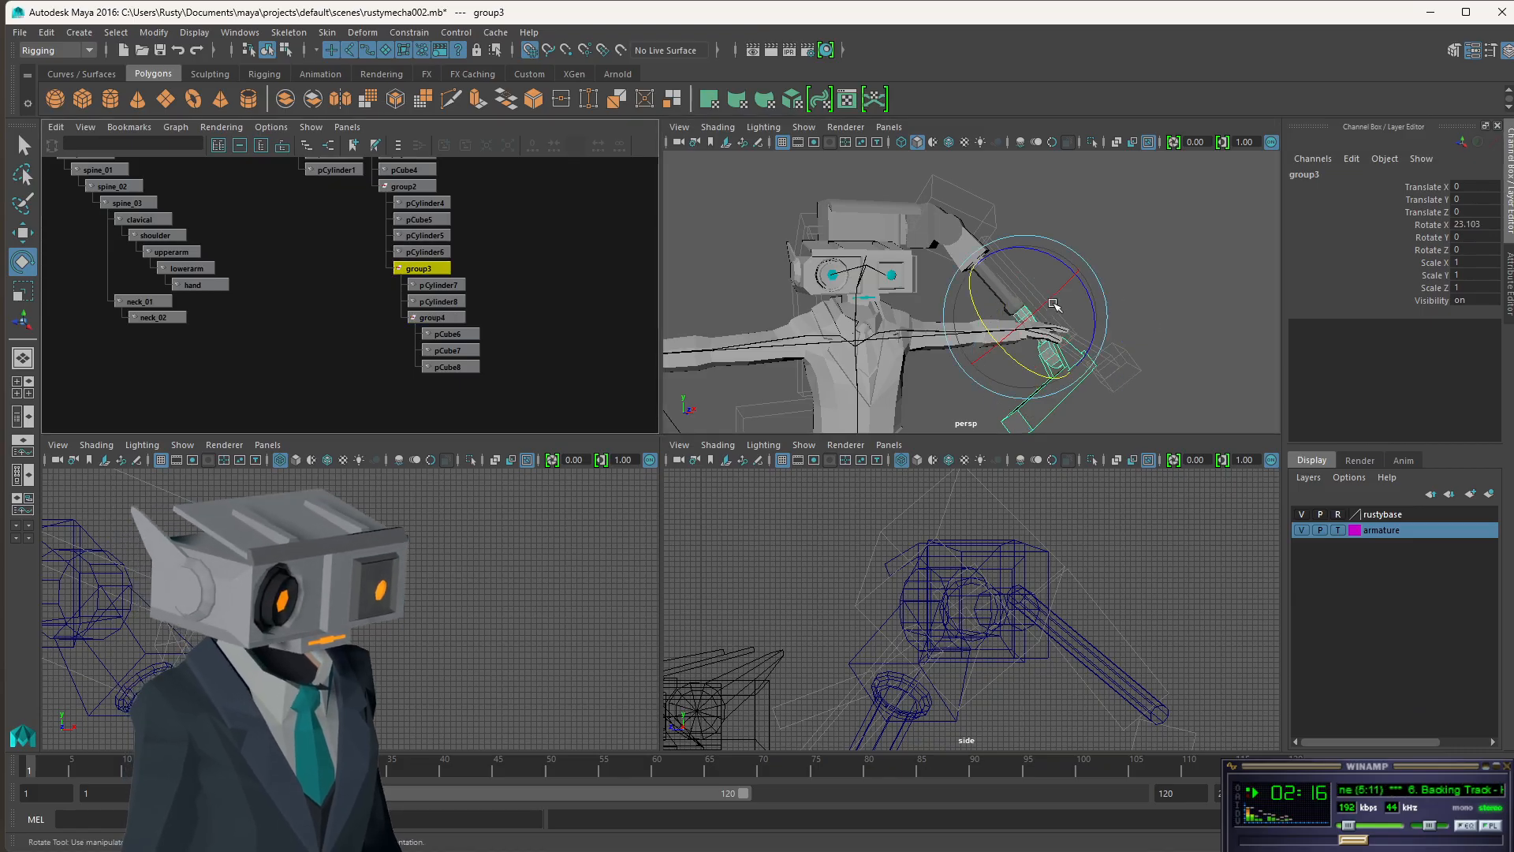
{"action": "left_click_drag", "start_coordinate": [1052, 302], "coordinate": [1062, 289]}
{"action": "left_click_drag", "start_coordinate": [1149, 318], "coordinate": [1055, 396], "text": "alt"}
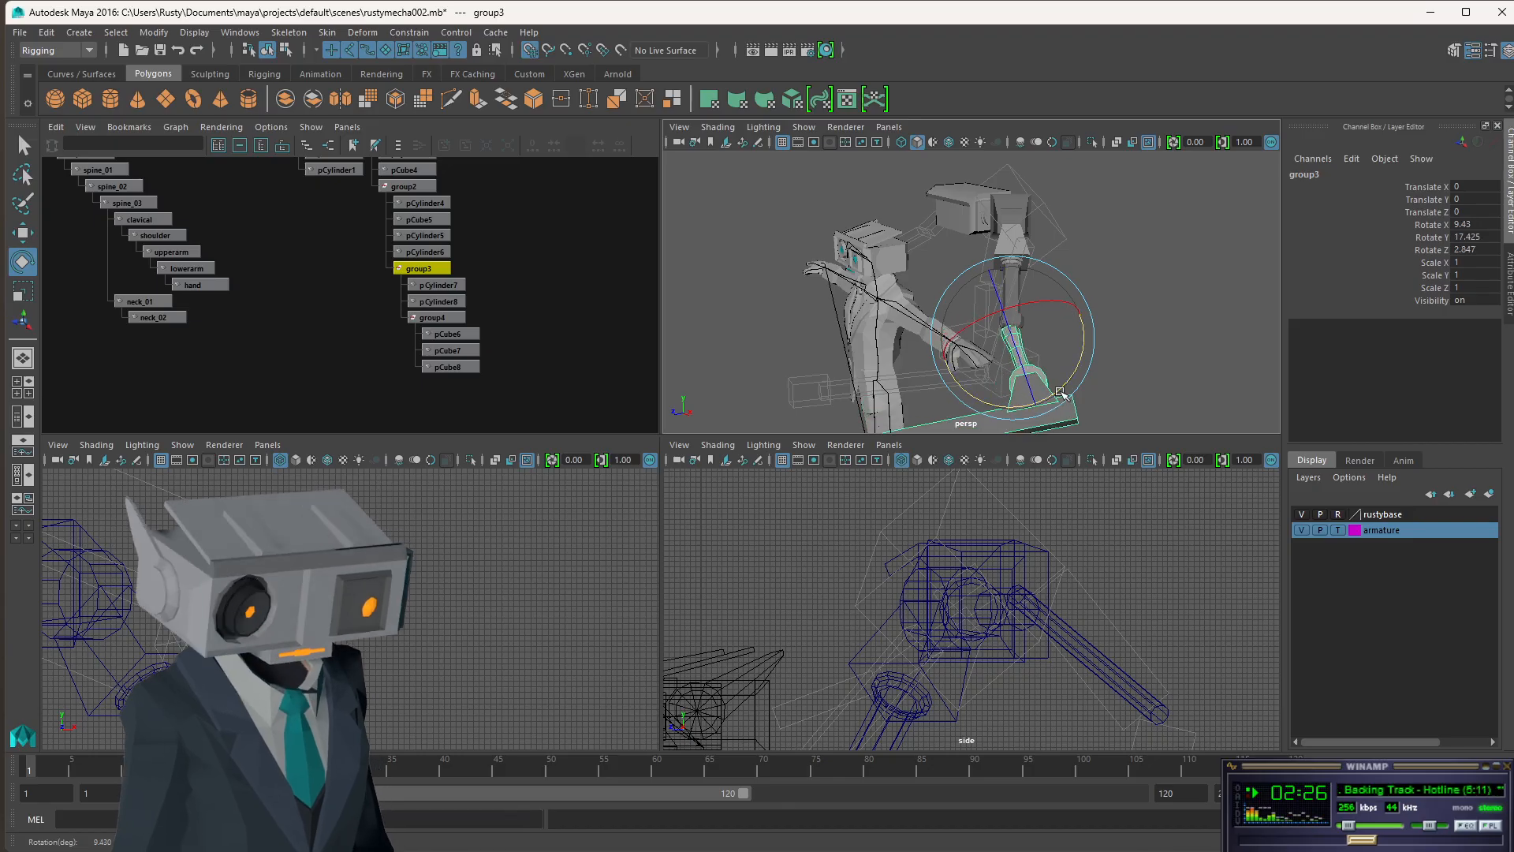
{"action": "key", "text": "ctrl+z"}
- Rotate group4 to about 18 degrees around Y to tilt the end piece the other way
{"action": "left_click", "coordinate": [446, 317]}
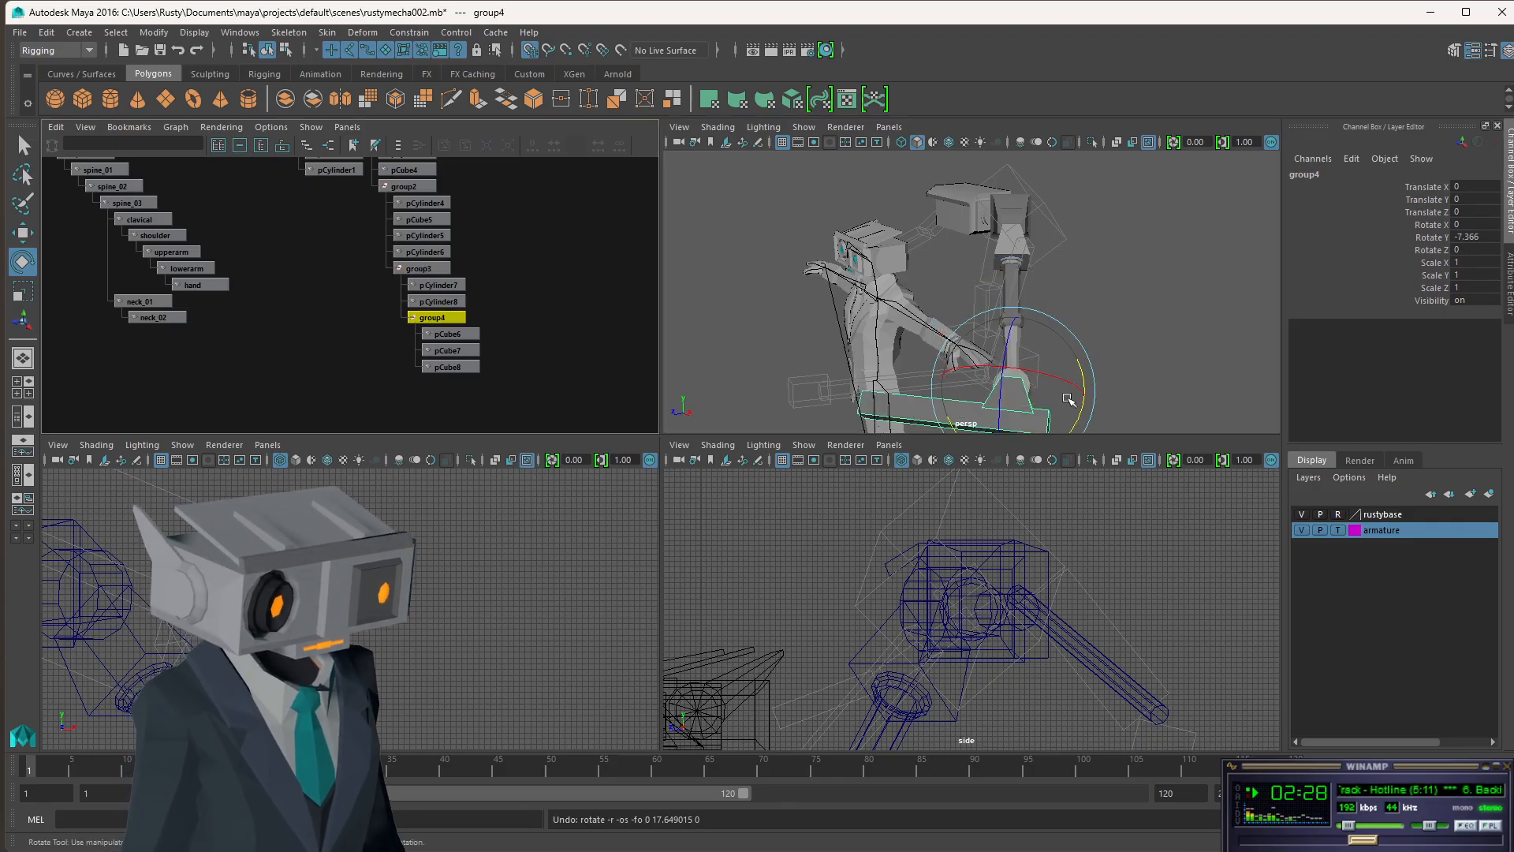
{"action": "left_click_drag", "start_coordinate": [1083, 411], "coordinate": [1093, 384]}
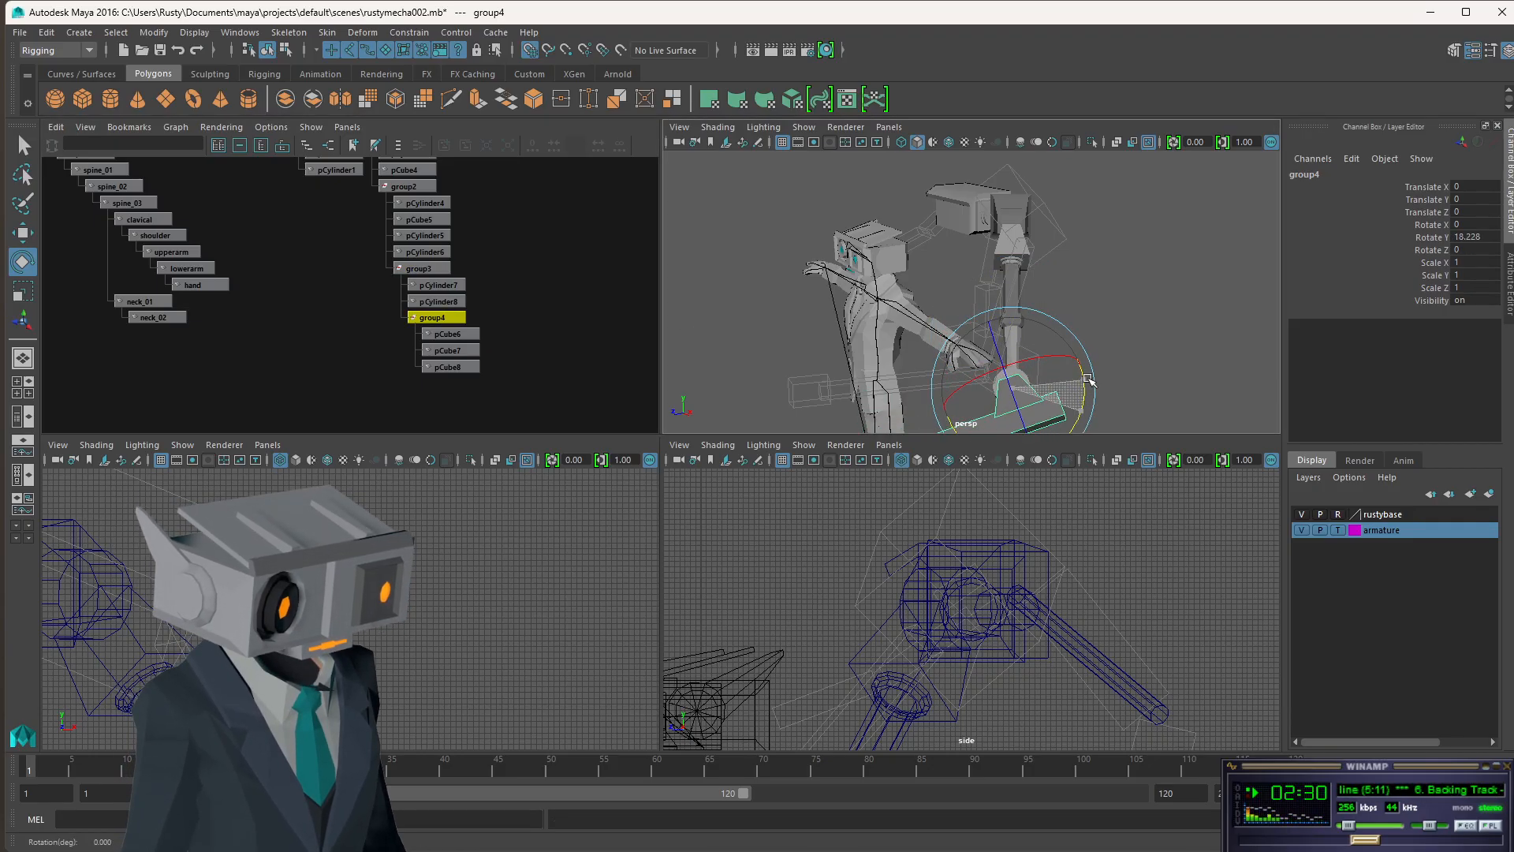
{"action": "left_click_drag", "start_coordinate": [1060, 314], "coordinate": [1053, 288], "text": "alt"}
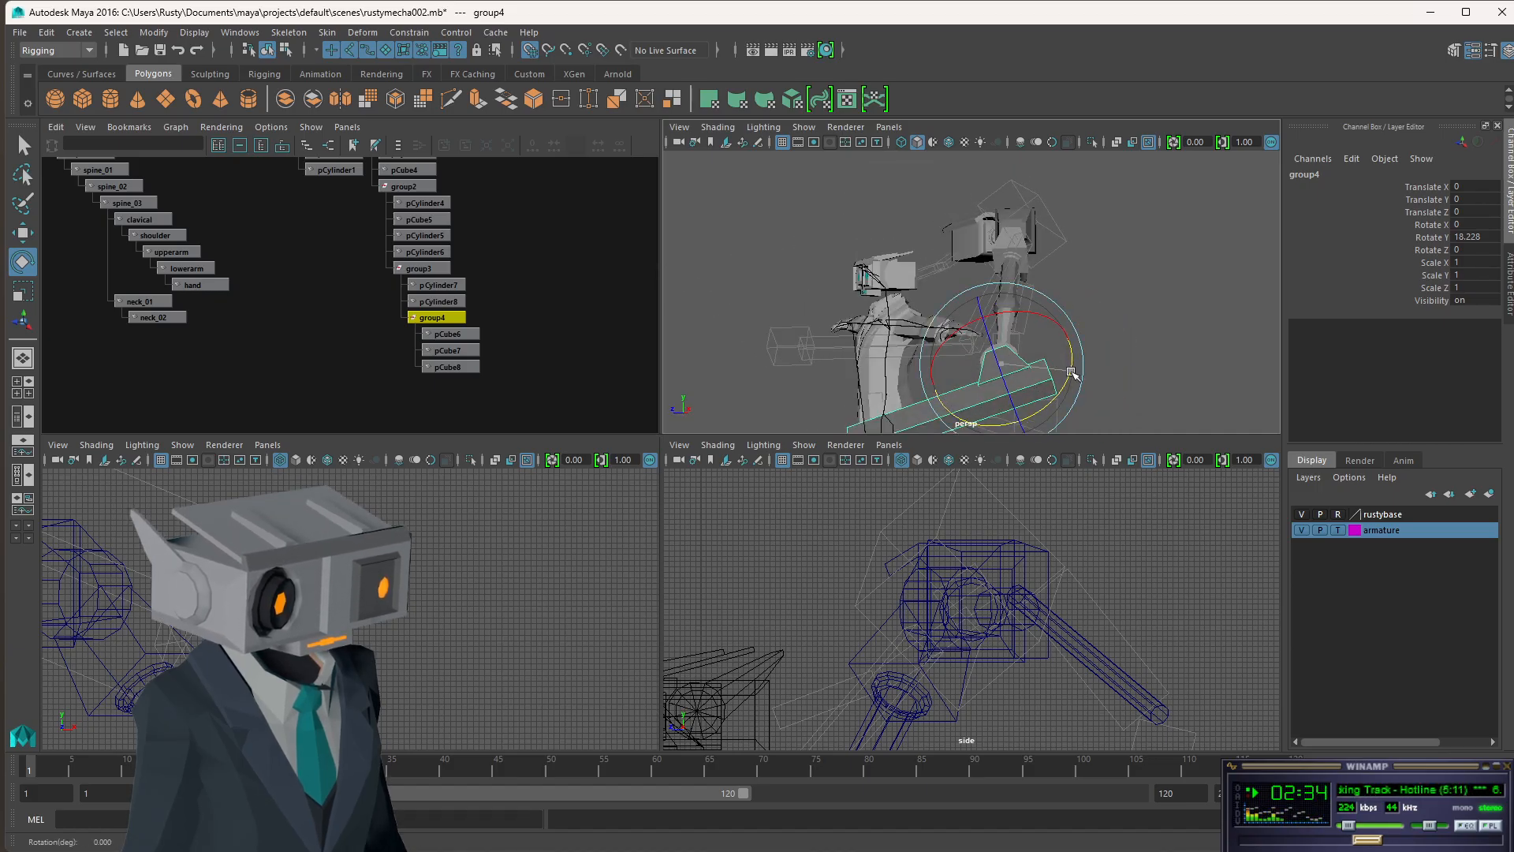
- Rotate group3 further to adjust the bend of the mecha's forearm, and deselect it
{"action": "left_click", "coordinate": [425, 268]}
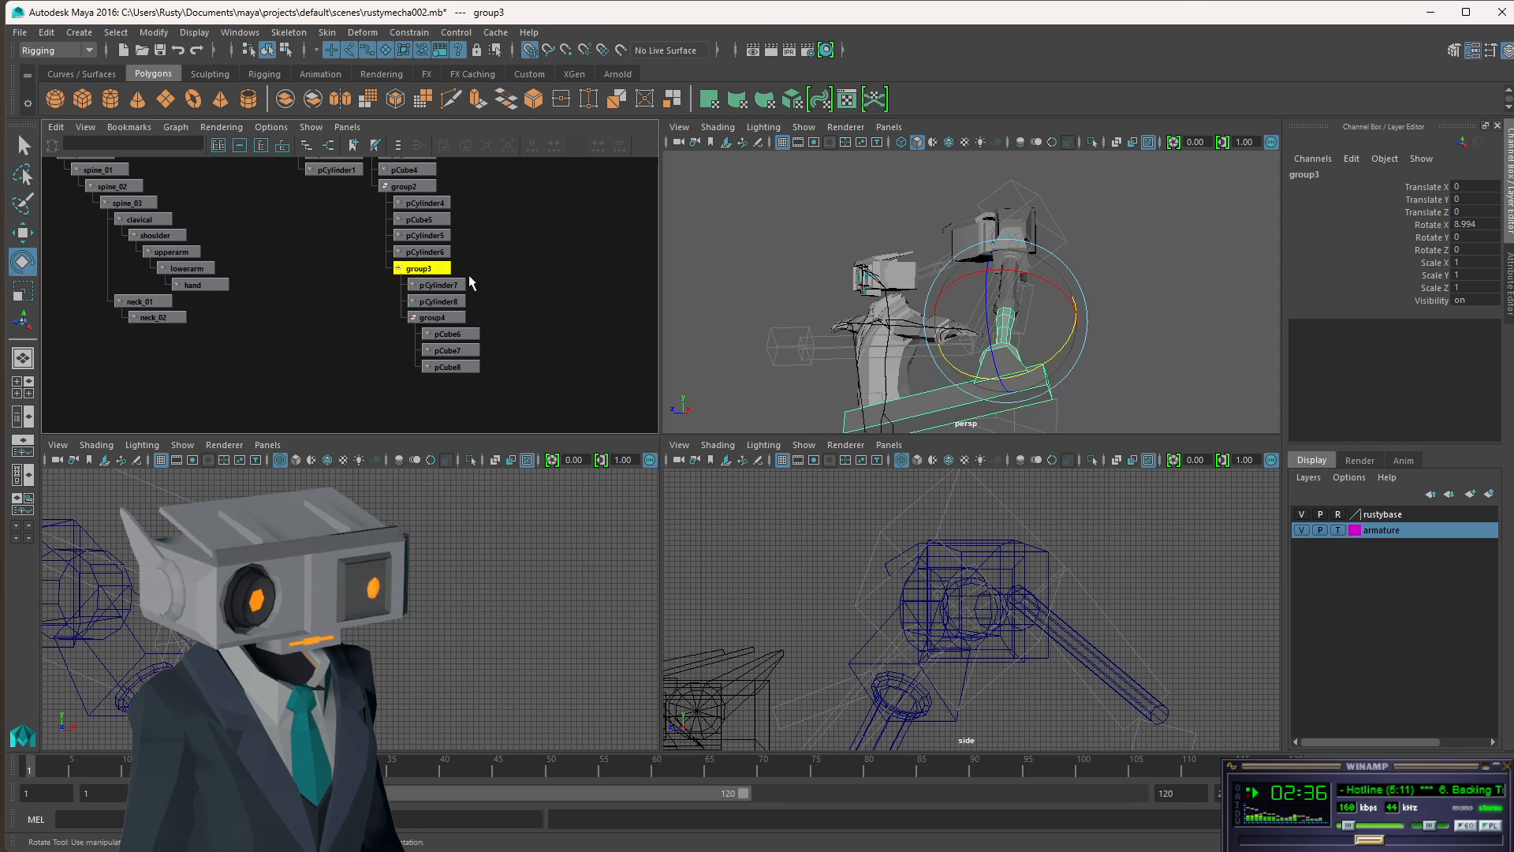
{"action": "left_click_drag", "start_coordinate": [1022, 276], "coordinate": [1069, 355]}
{"action": "left_click", "coordinate": [1105, 298]}
{"action": "left_click_drag", "start_coordinate": [1105, 299], "coordinate": [1116, 306], "text": "alt"}
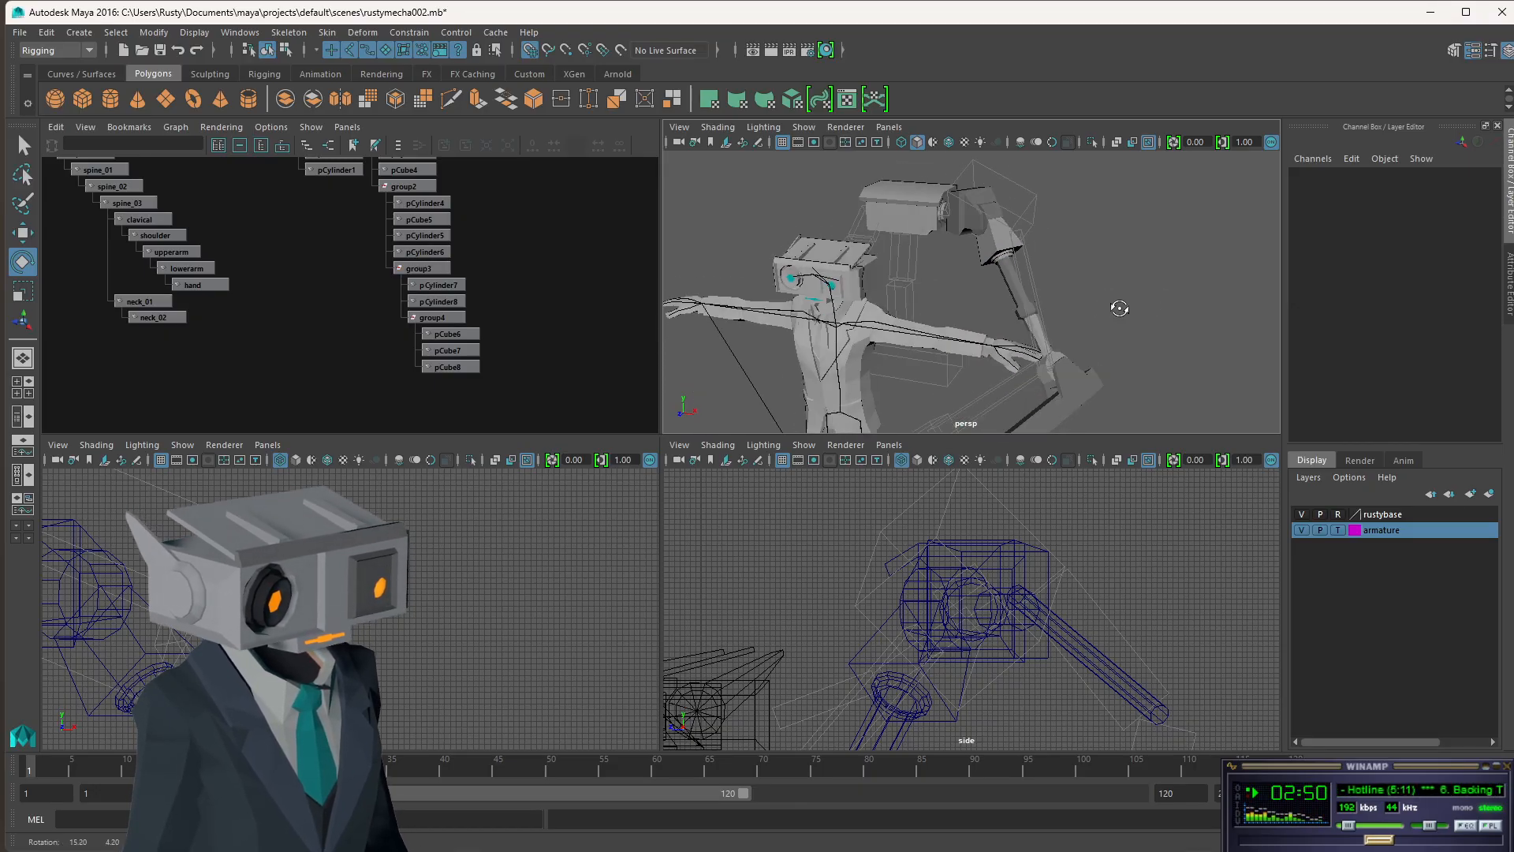
- Save the posed arm scene as a new file named rustymecha002a.mb
{"action": "key", "text": "space"}
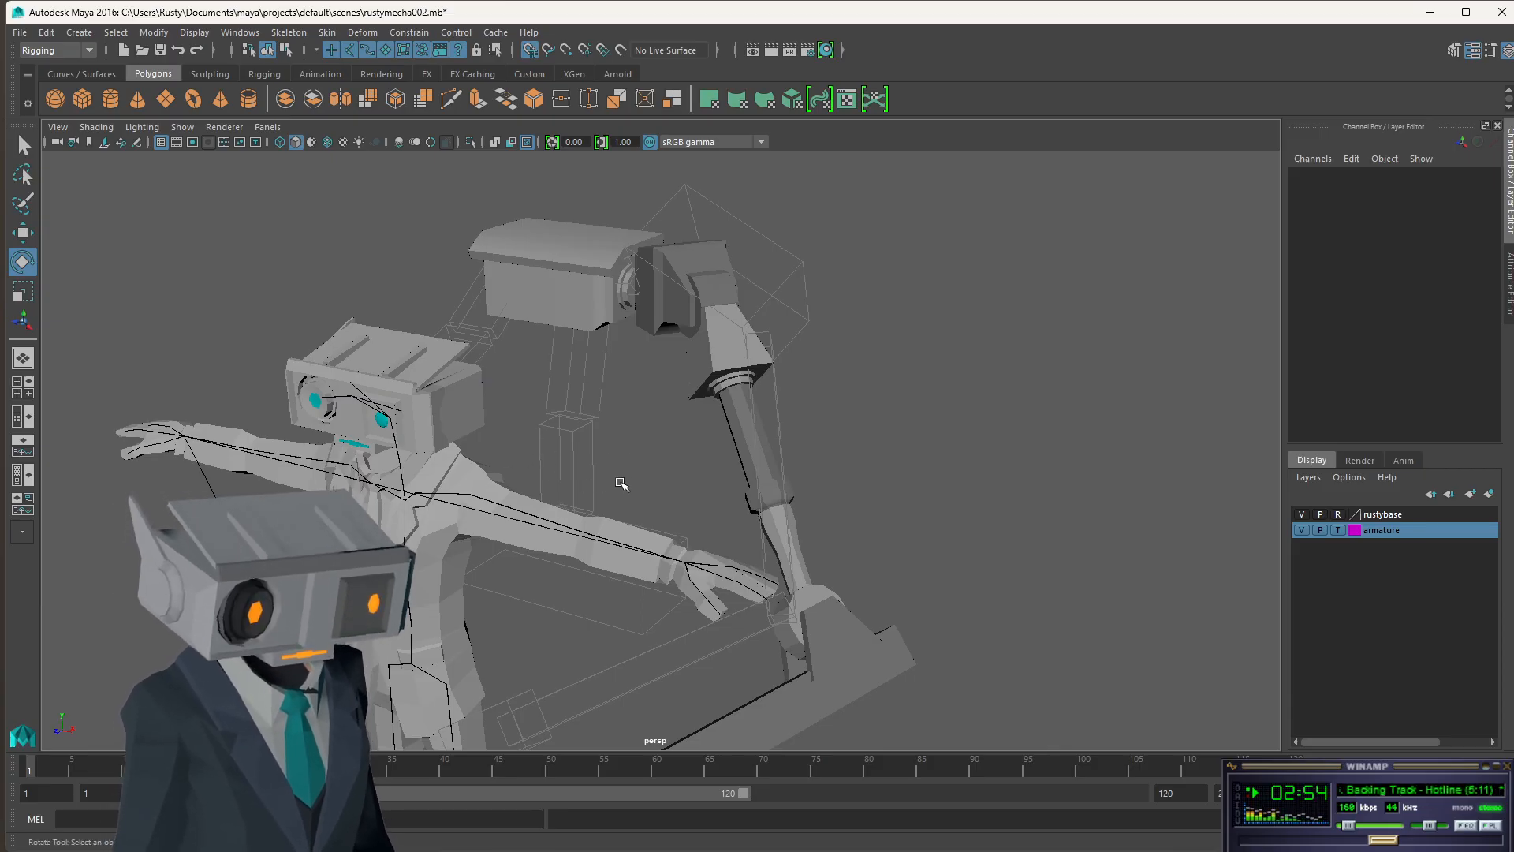
{"action": "middle_click_drag", "start_coordinate": [511, 470], "coordinate": [726, 431], "text": "alt"}
{"action": "mouse_move", "coordinate": [726, 431]}
{"action": "left_mouse_down", "text": "alt"}
{"action": "mouse_move", "coordinate": [693, 416]}
{"action": "mouse_move", "coordinate": [708, 432]}
{"action": "left_mouse_up", "text": "alt"}
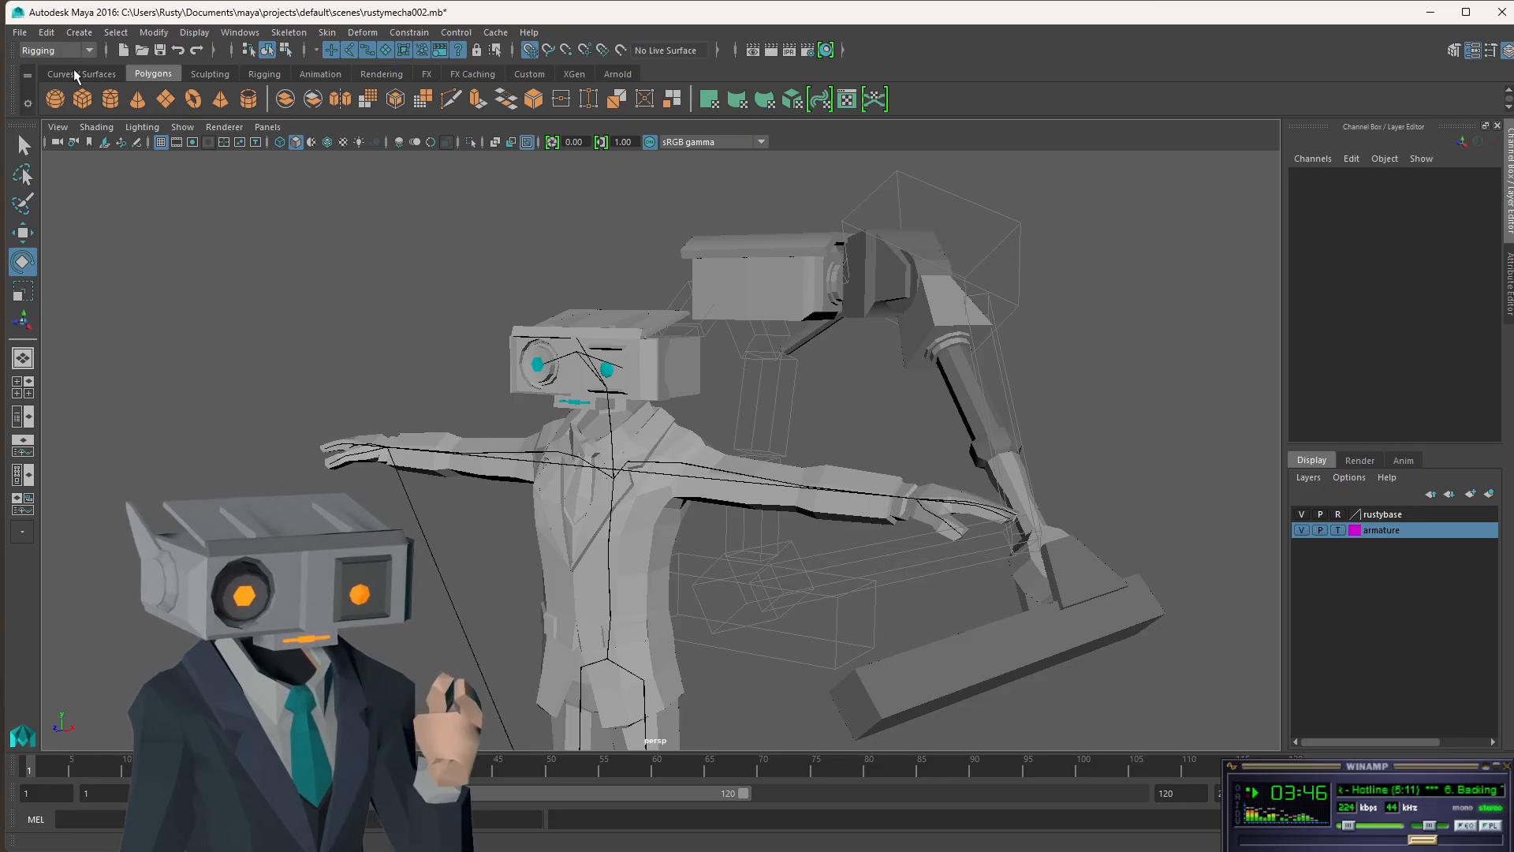
{"action": "left_click", "coordinate": [22, 34]}
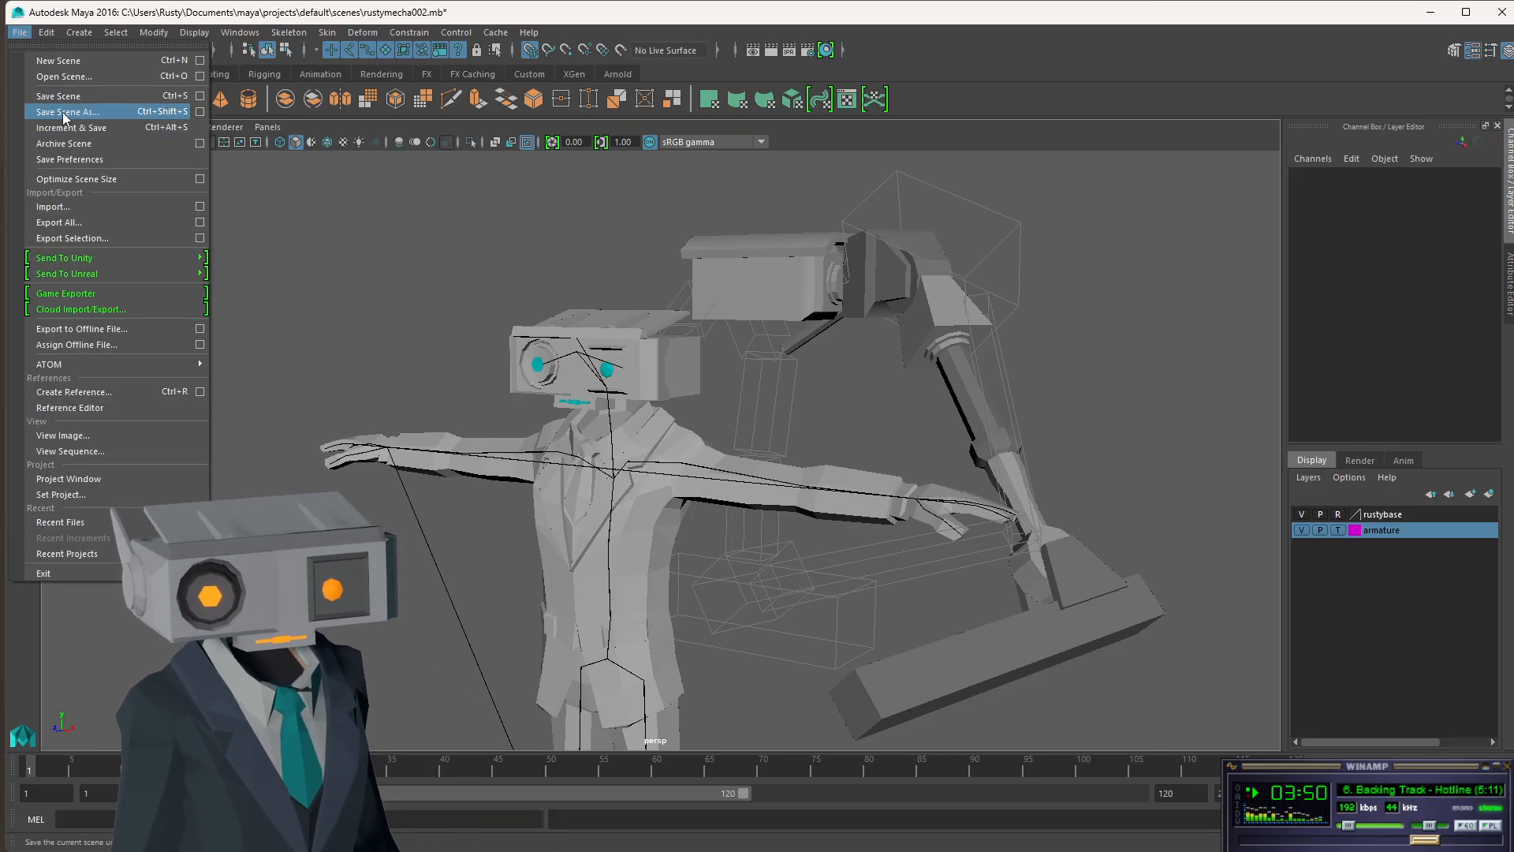
{"action": "left_click", "coordinate": [210, 121]}
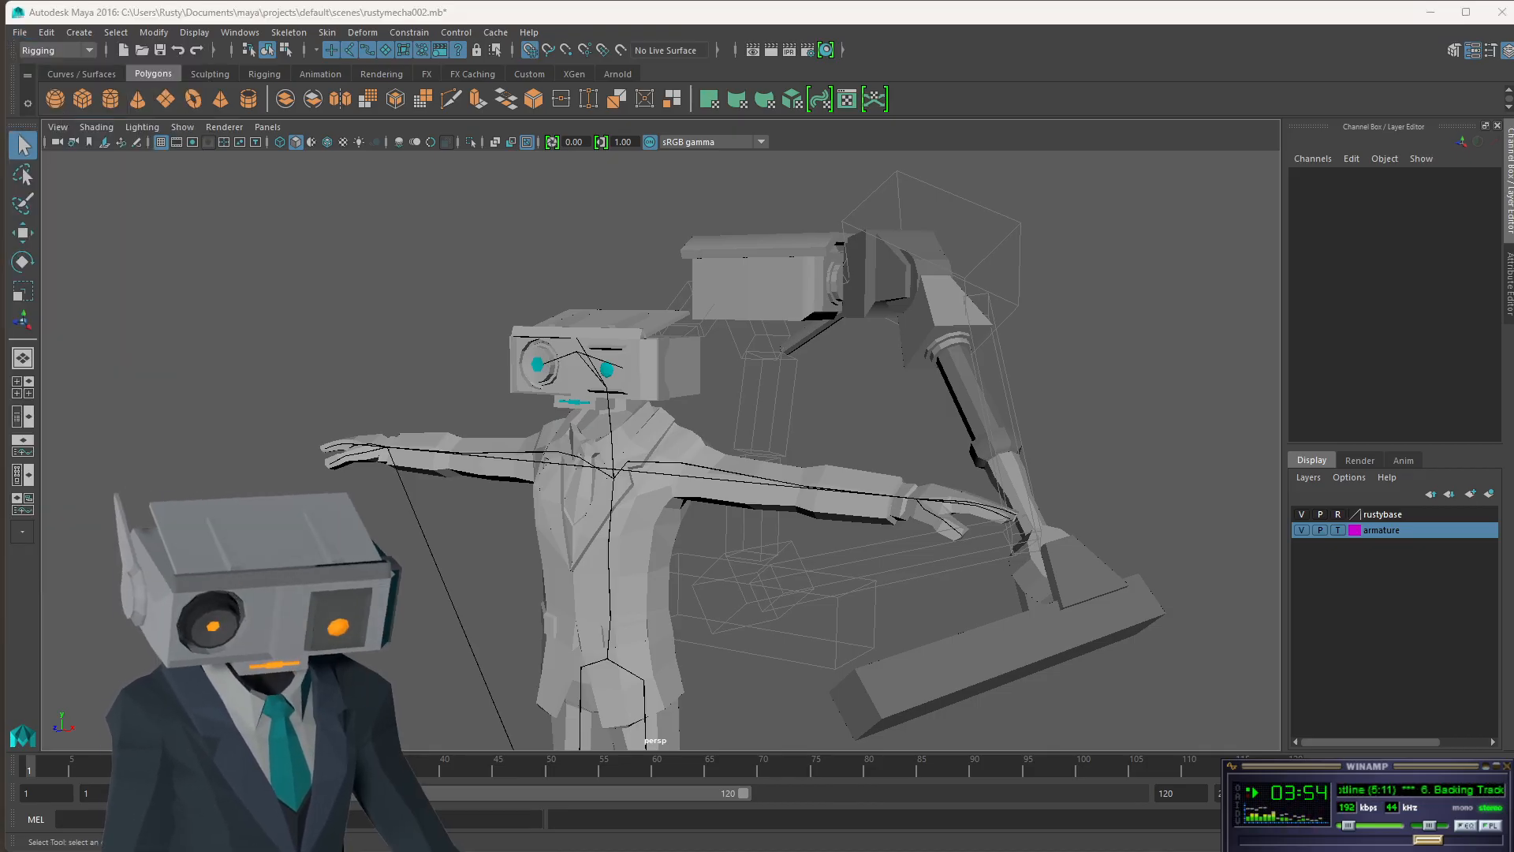
{"action": "key", "text": "Return"}
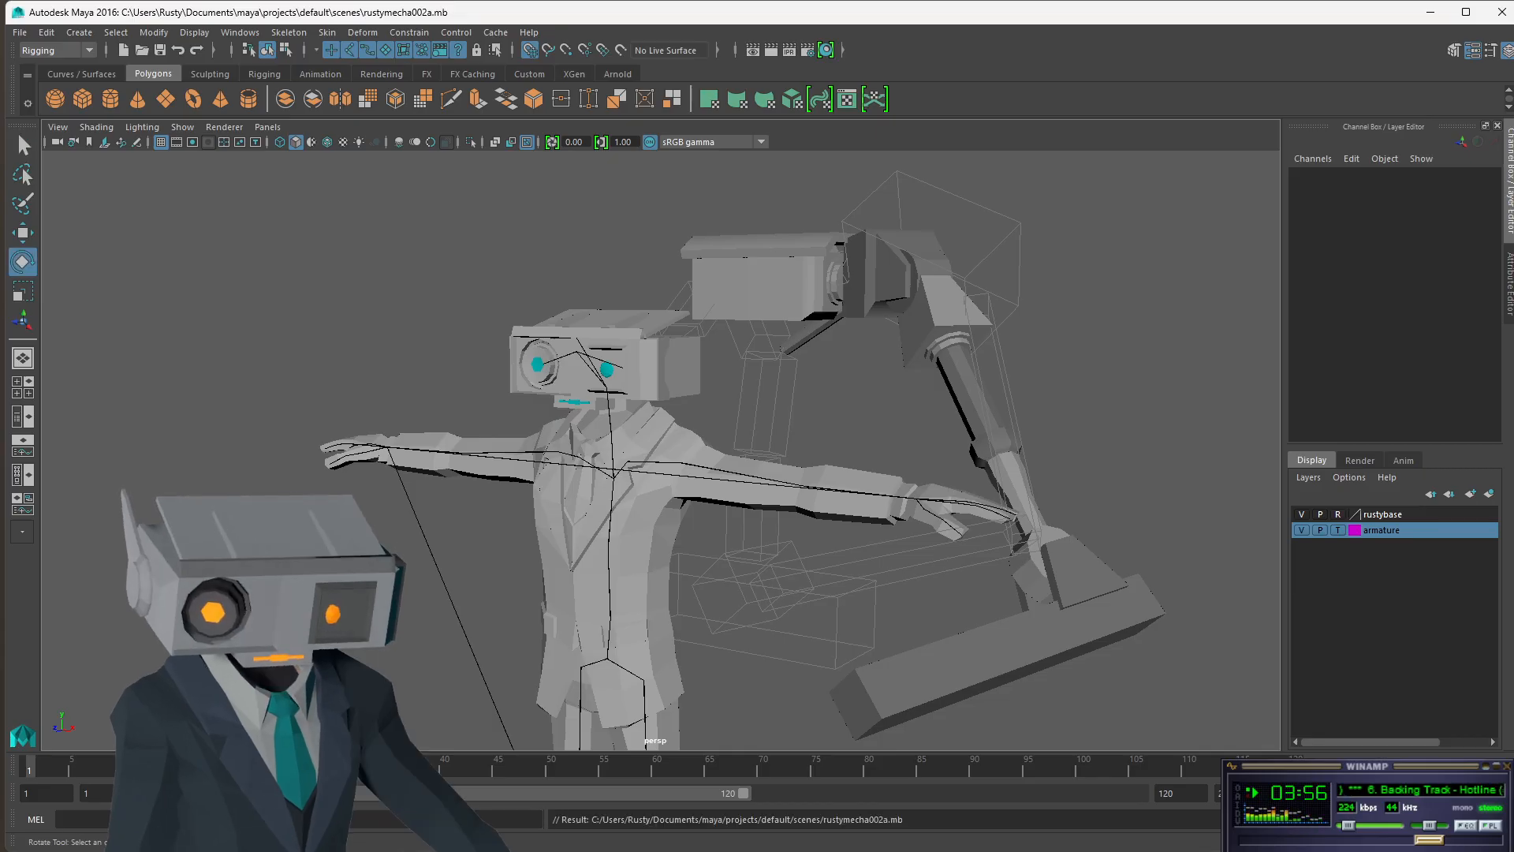